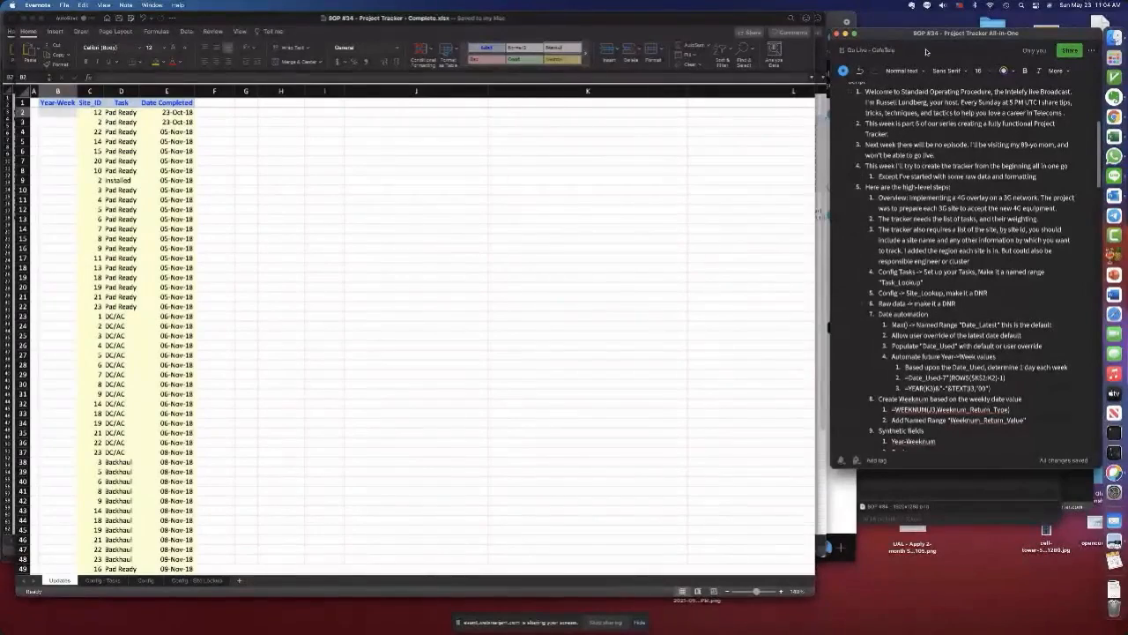
# - Switch to the Evernote notes list, open "5G Architecture, DSS, EN-DC & Deploy Options" and copy its event registration link
pyautogui.press('super+grave')
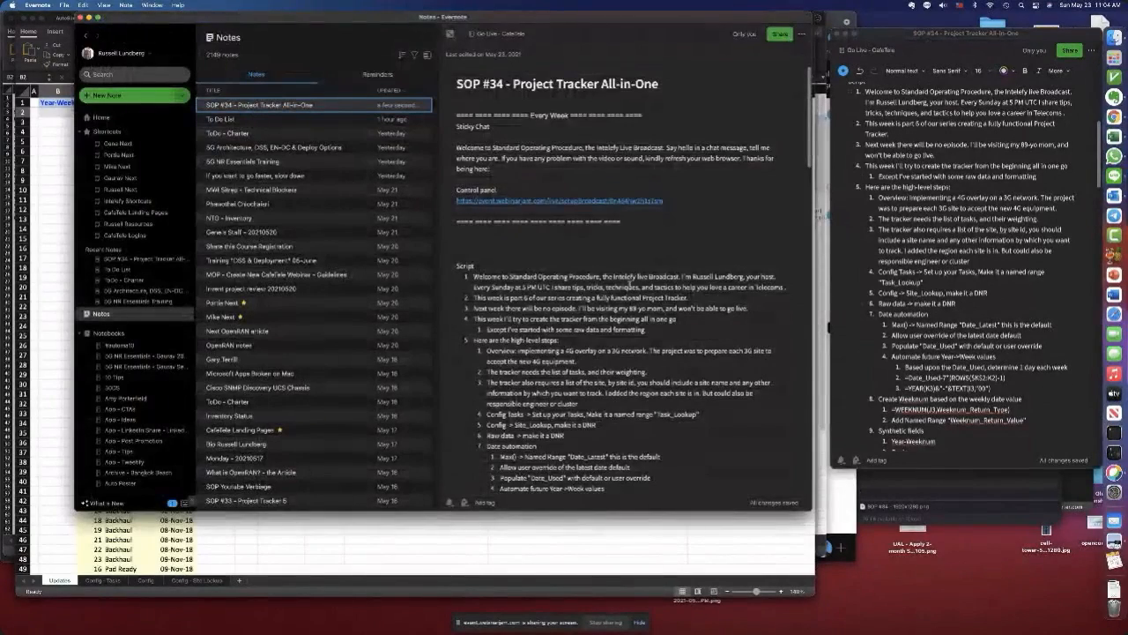
pyautogui.click(272, 147)
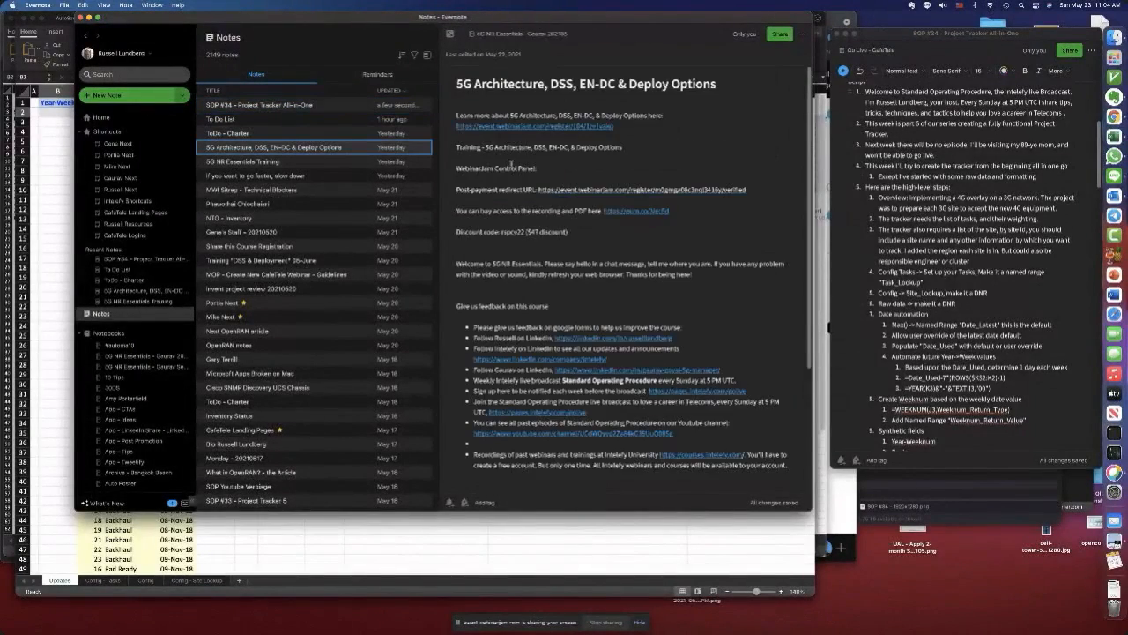
pyautogui.click(627, 126)
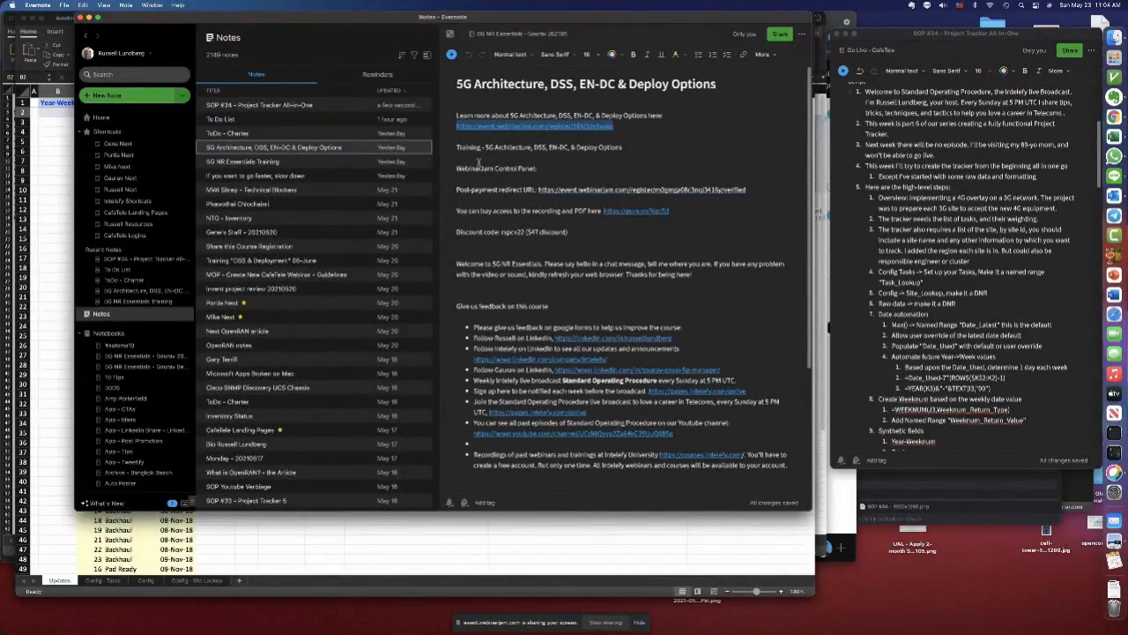
# - Switch to the WebinarJam broadcast in Chrome and post "5G Architecture, DSS, EN-DC, and Deployment Options" with the registration link in the chat
pyautogui.press('super+Tab')
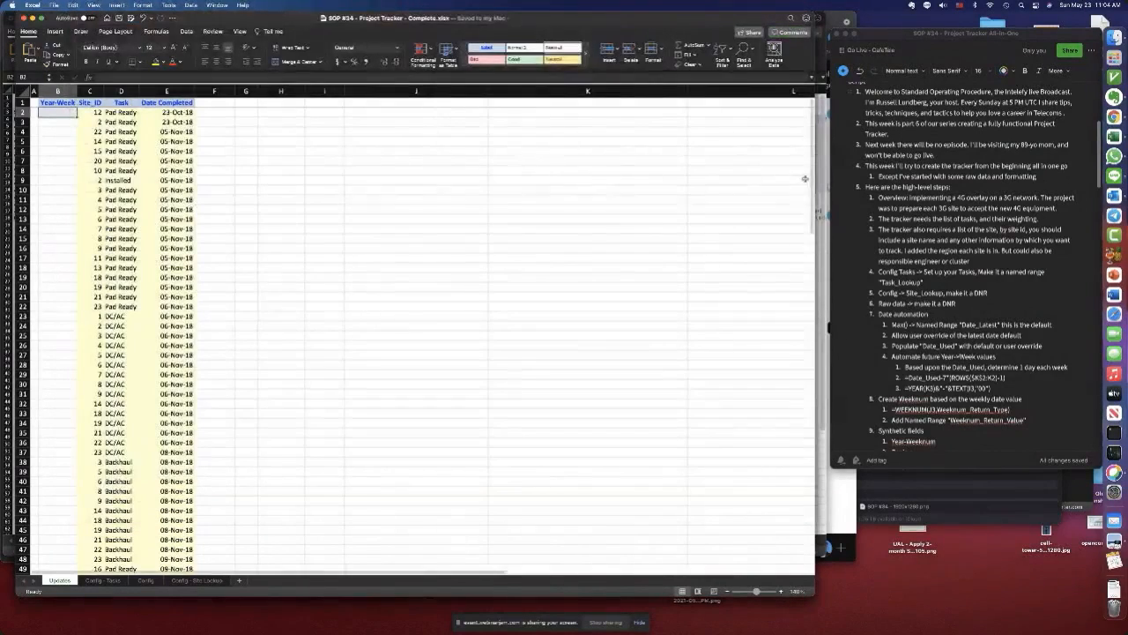
pyautogui.press('super+Tab')
pyautogui.press('super+Tab')
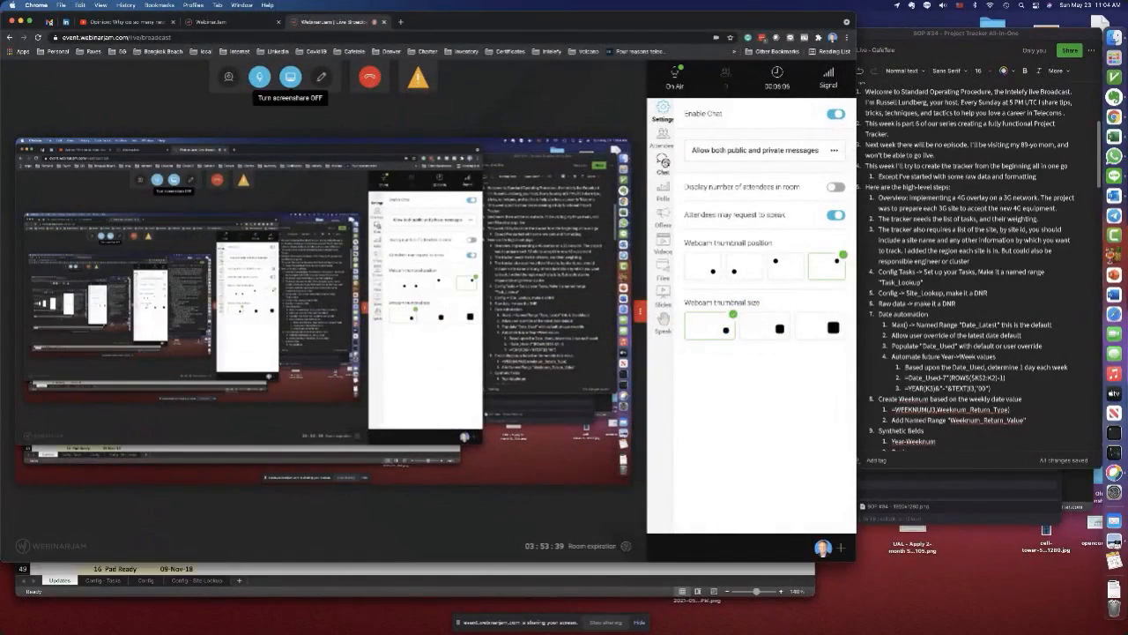
pyautogui.click(663, 161)
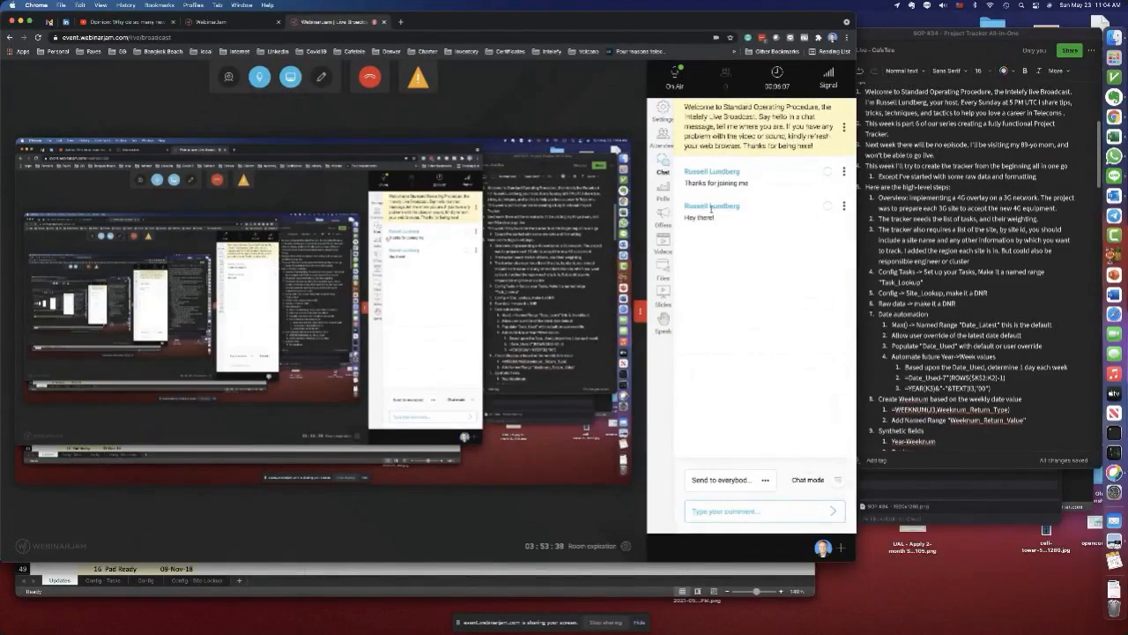
pyautogui.click(725, 510)
pyautogui.write('5G')
pyautogui.write(' Architecture, DSS,')
pyautogui.write(' EN-DC, and Dy')
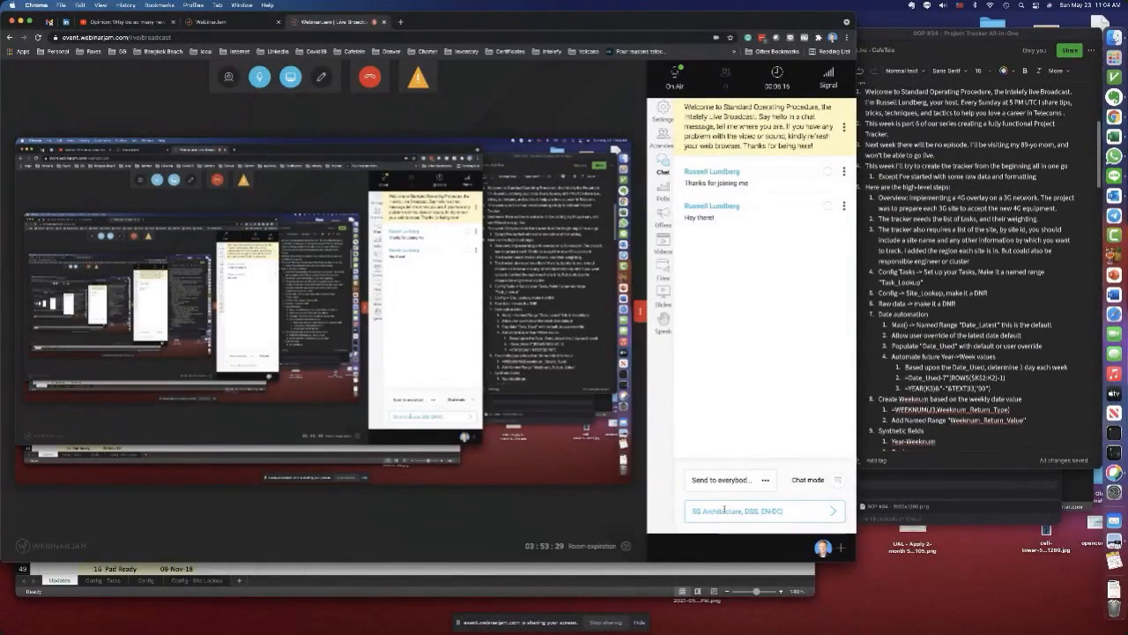
pyautogui.write('nd Dep')
pyautogui.write('loyment Options')
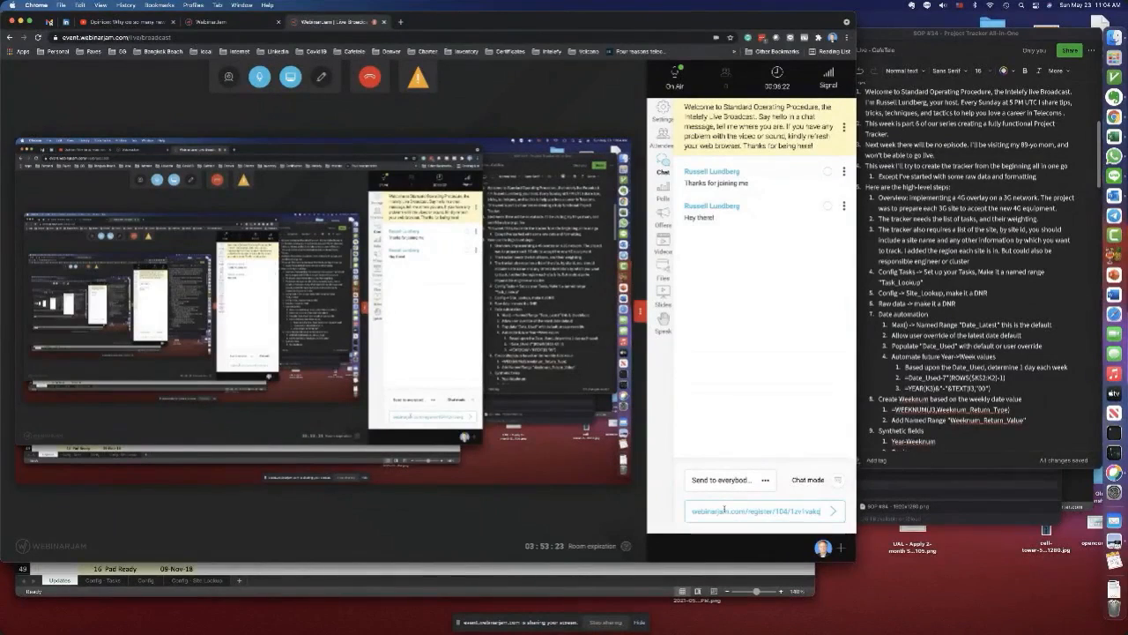
pyautogui.press('Return')
# - Post the session date "Saturday 5 June at 4 PM UTC" to everybody in the chat
pyautogui.write('Selecti')
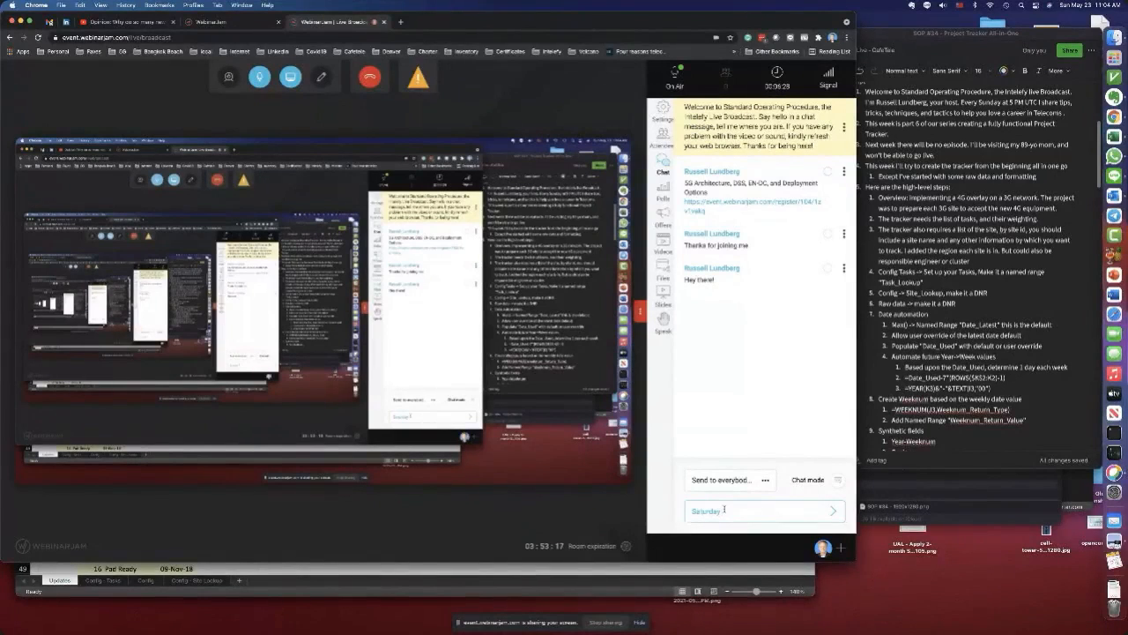
pyautogui.write('y 5 June at 4 PM UTC')
pyautogui.press('Return')
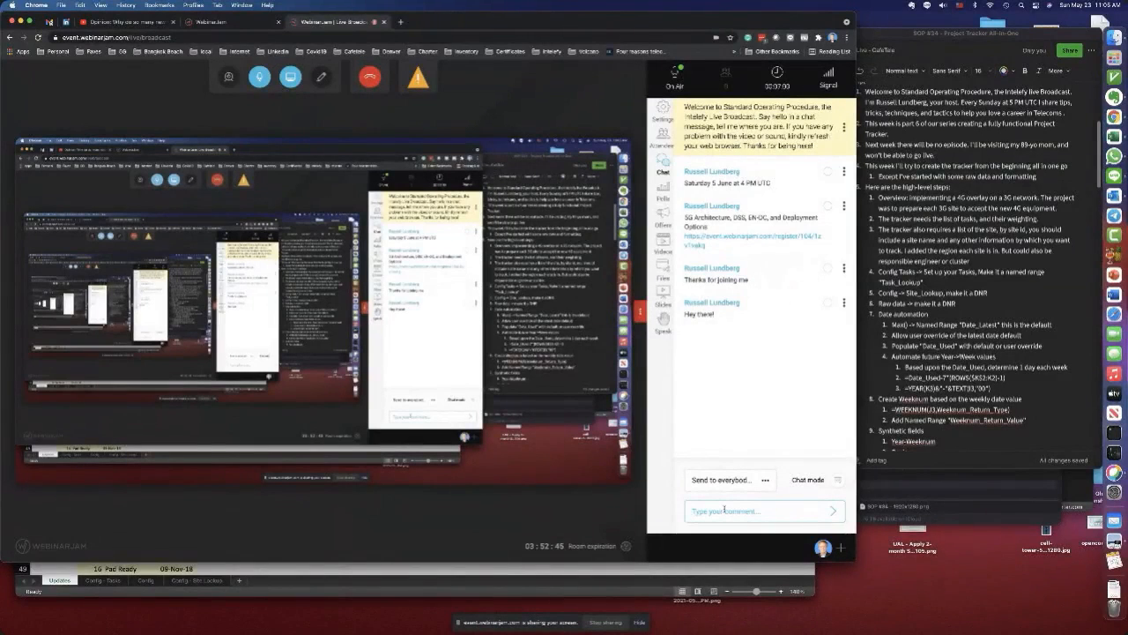
# - Switch back to the project tracker workbook in Excel and open the Config - Site Lookup sheet
pyautogui.press('super+Tab')
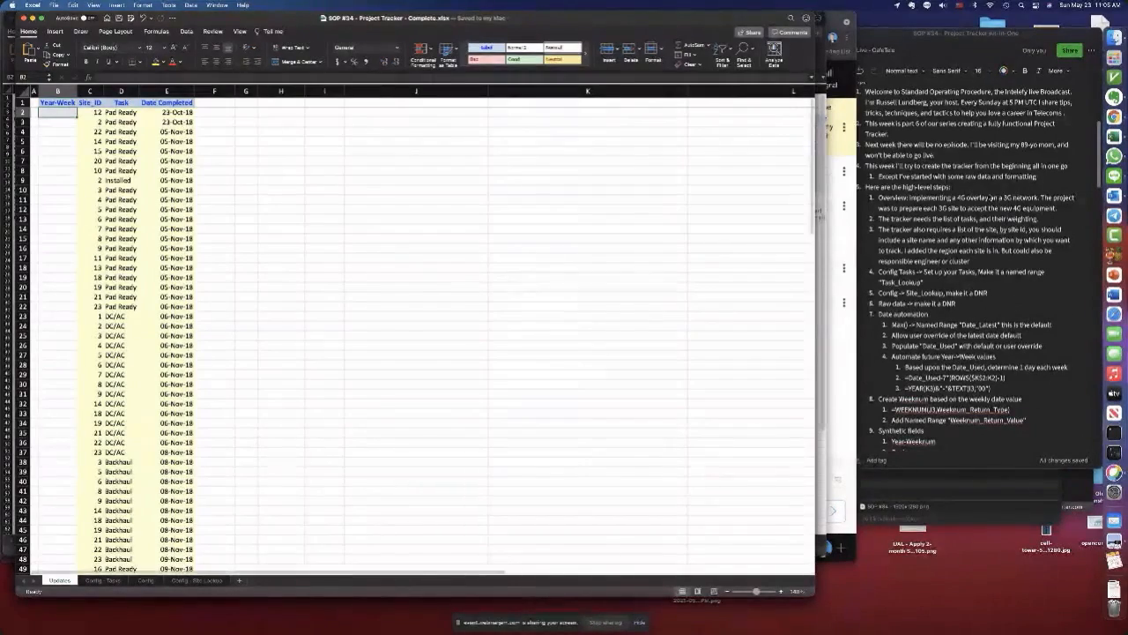
pyautogui.click(1001, 218)
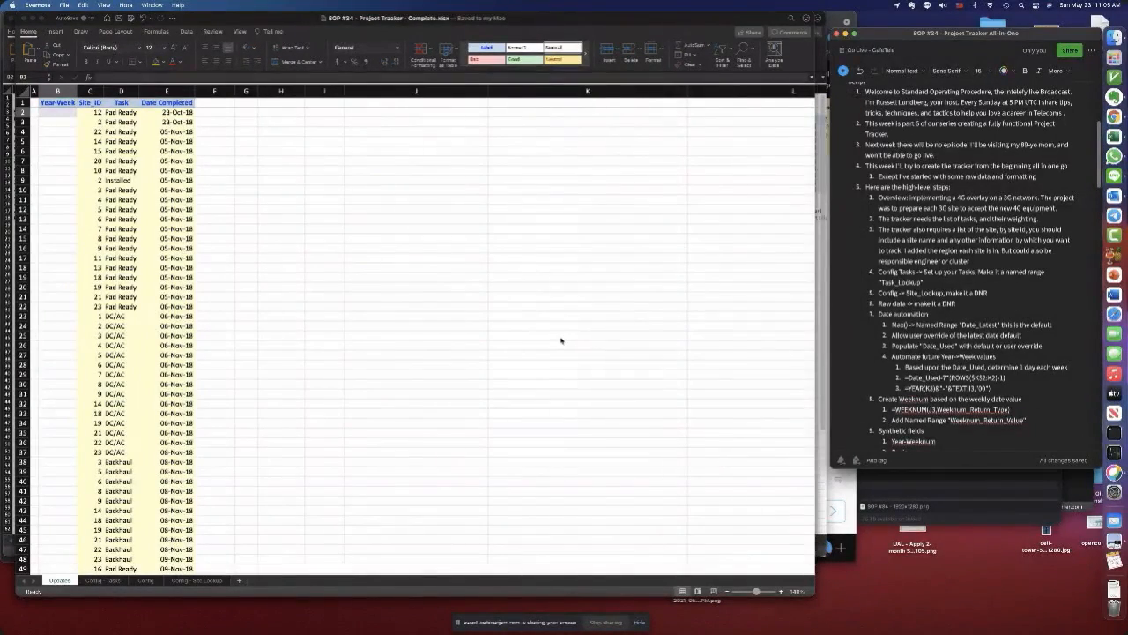
pyautogui.hscroll(2, 380, 312)
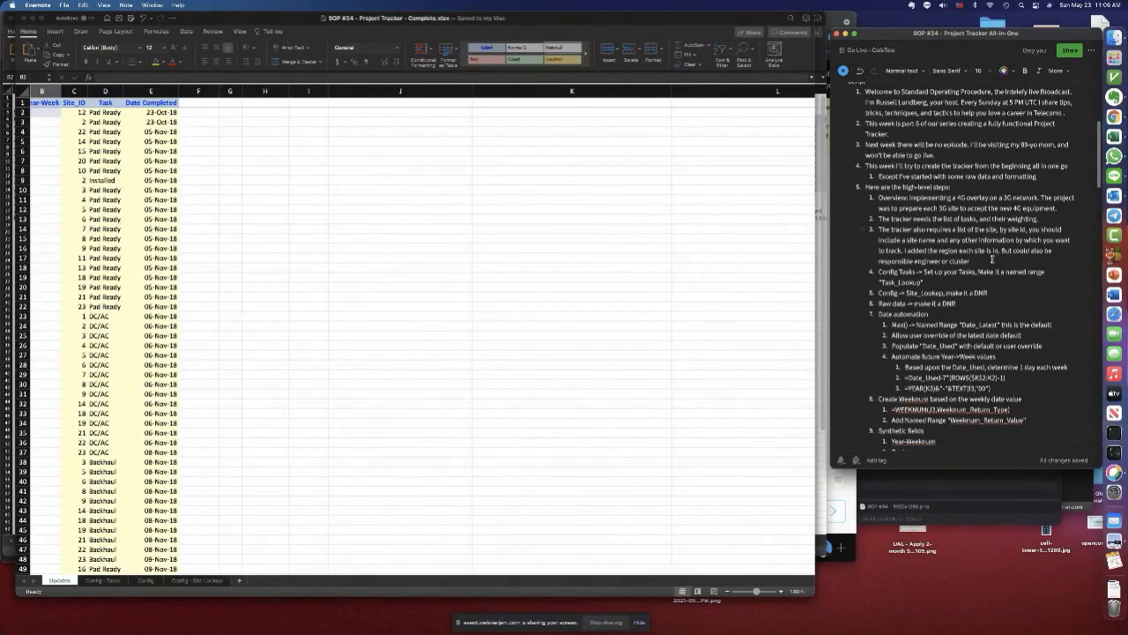
pyautogui.hscroll(1, 229, 532)
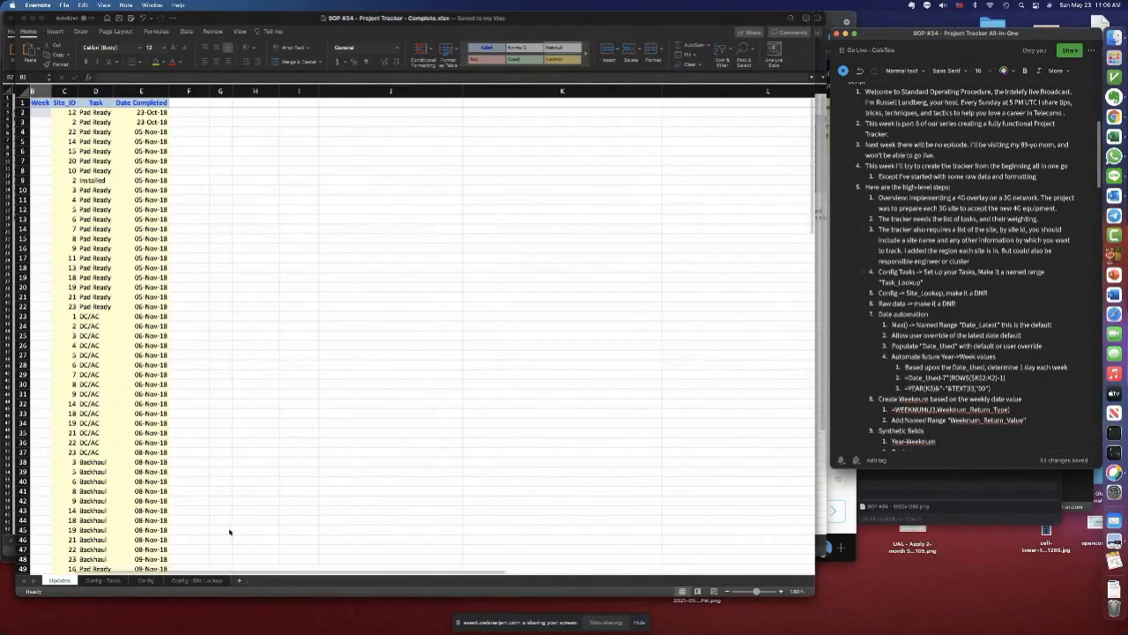
pyautogui.click(201, 582)
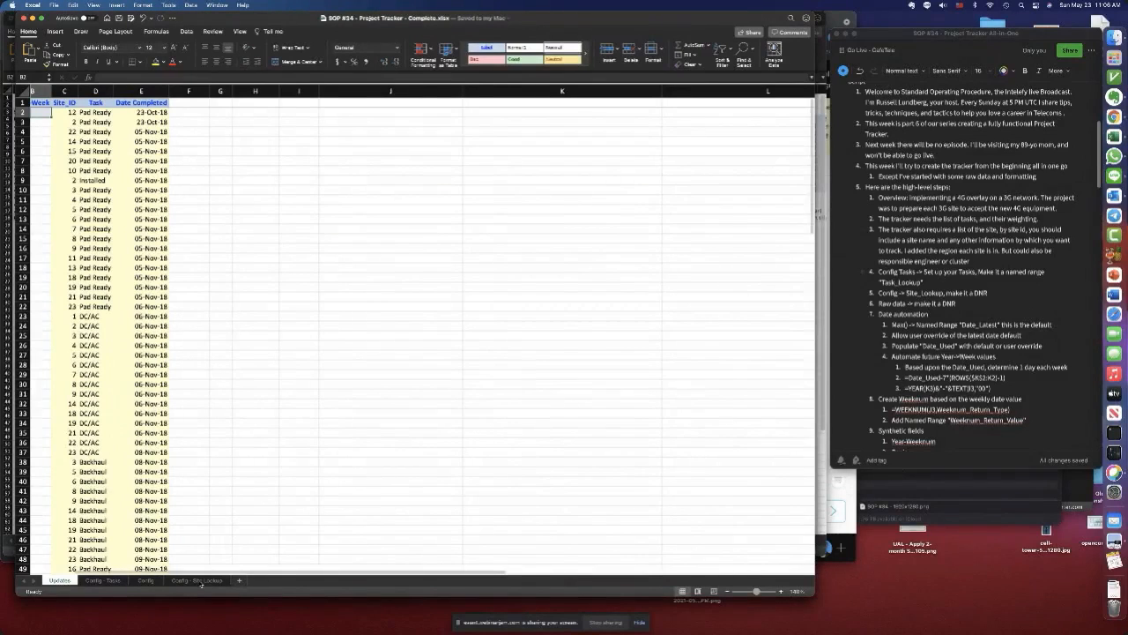
pyautogui.click(198, 581)
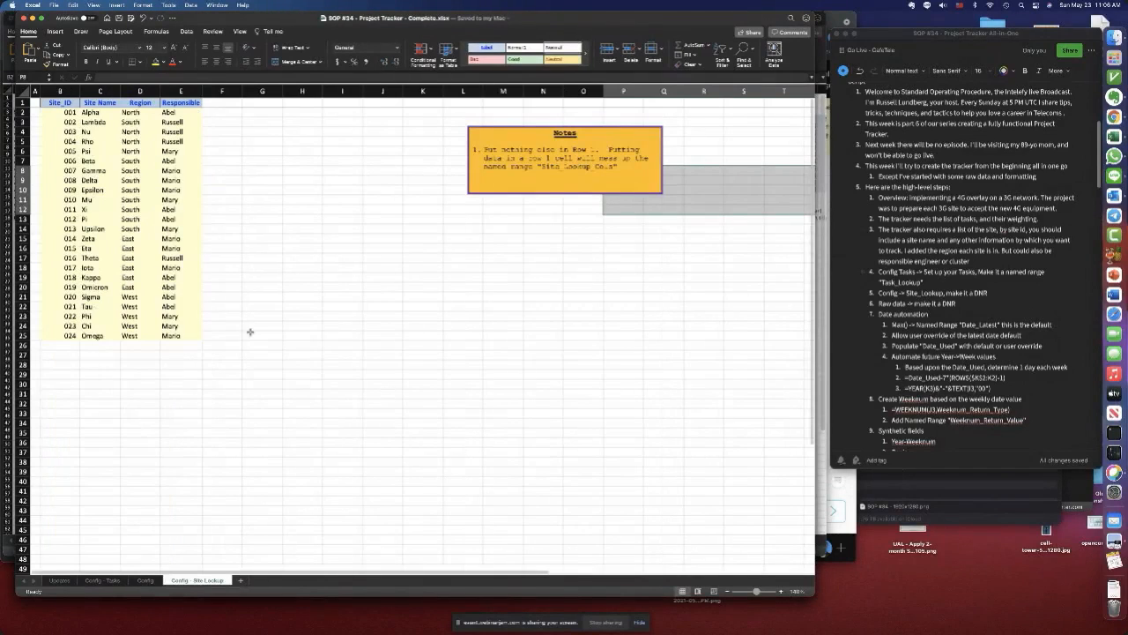
# - Examine the Site_ID, Site Name, Region and Responsible columns of the site lookup table
pyautogui.moveTo(61, 180); pyautogui.dragTo(60, 200)
pyautogui.click(69, 113)
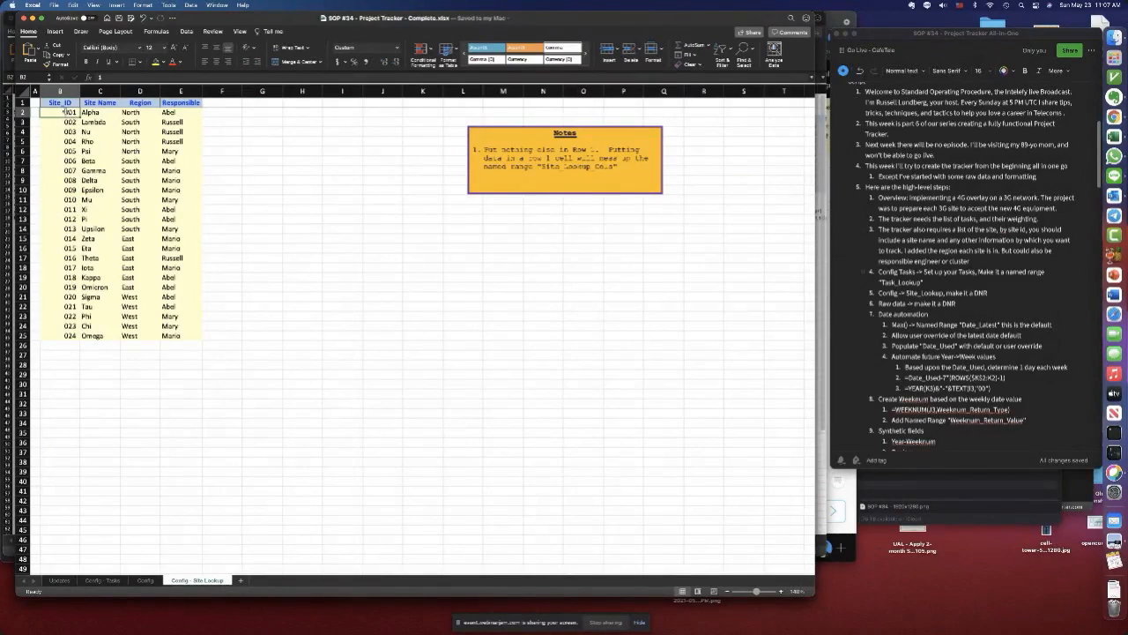
pyautogui.moveTo(66, 113); pyautogui.dragTo(63, 333)
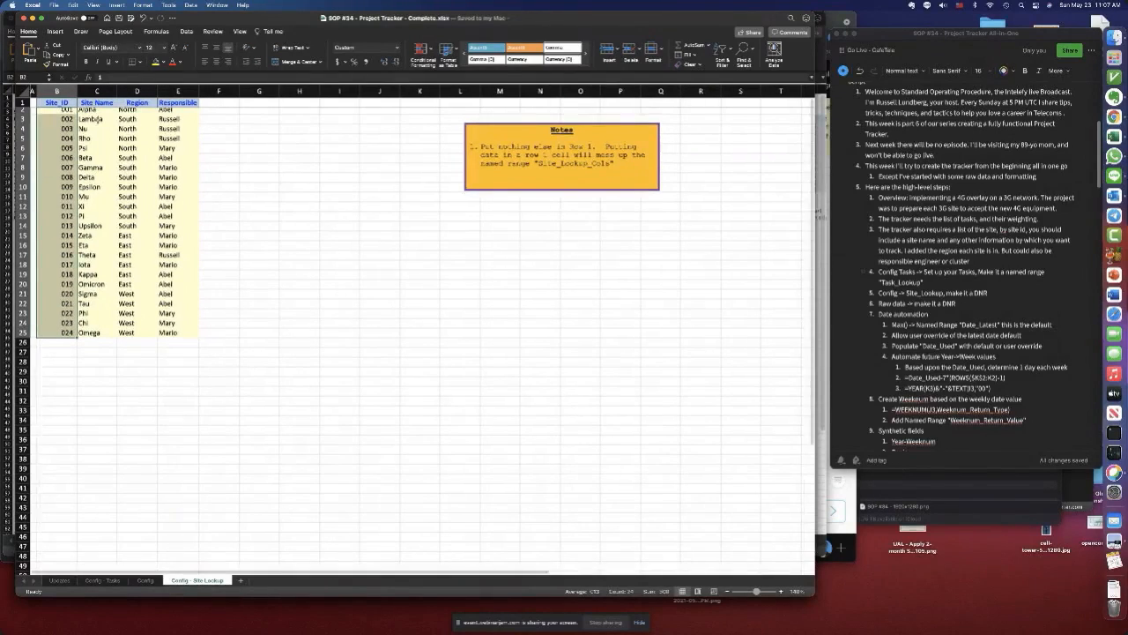
pyautogui.moveTo(97, 113); pyautogui.dragTo(102, 336)
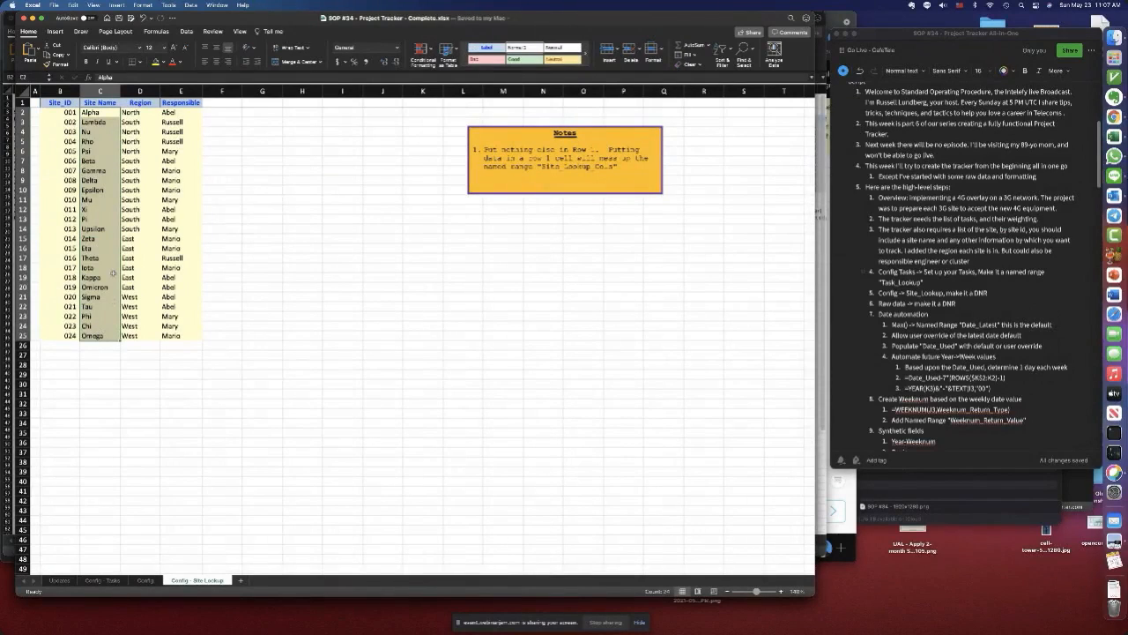
pyautogui.click(141, 91)
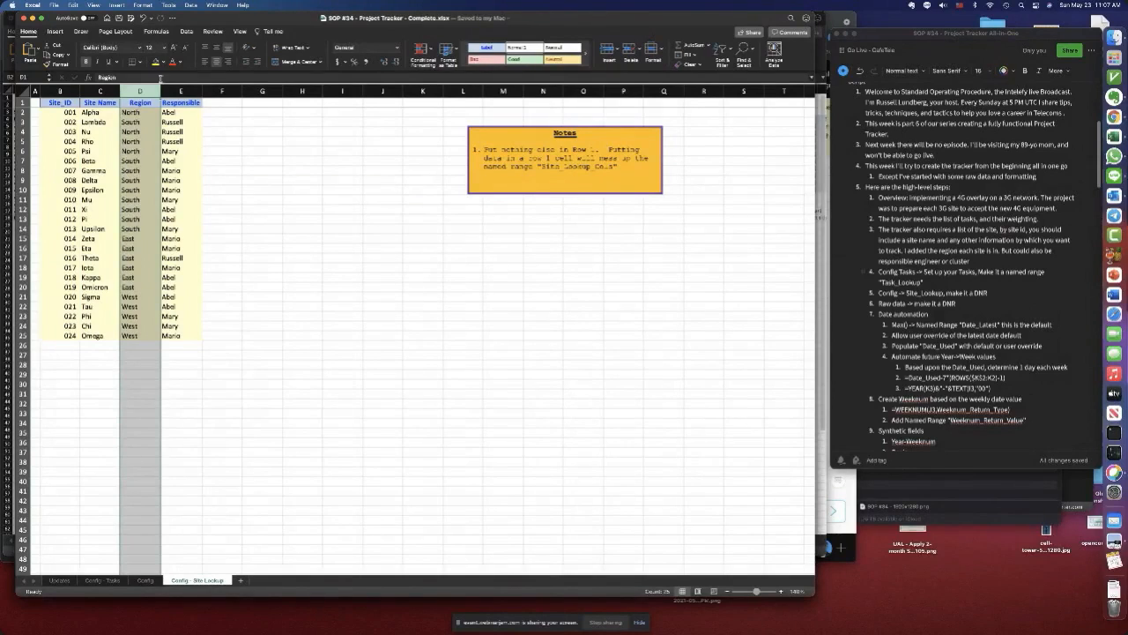
pyautogui.click(181, 91)
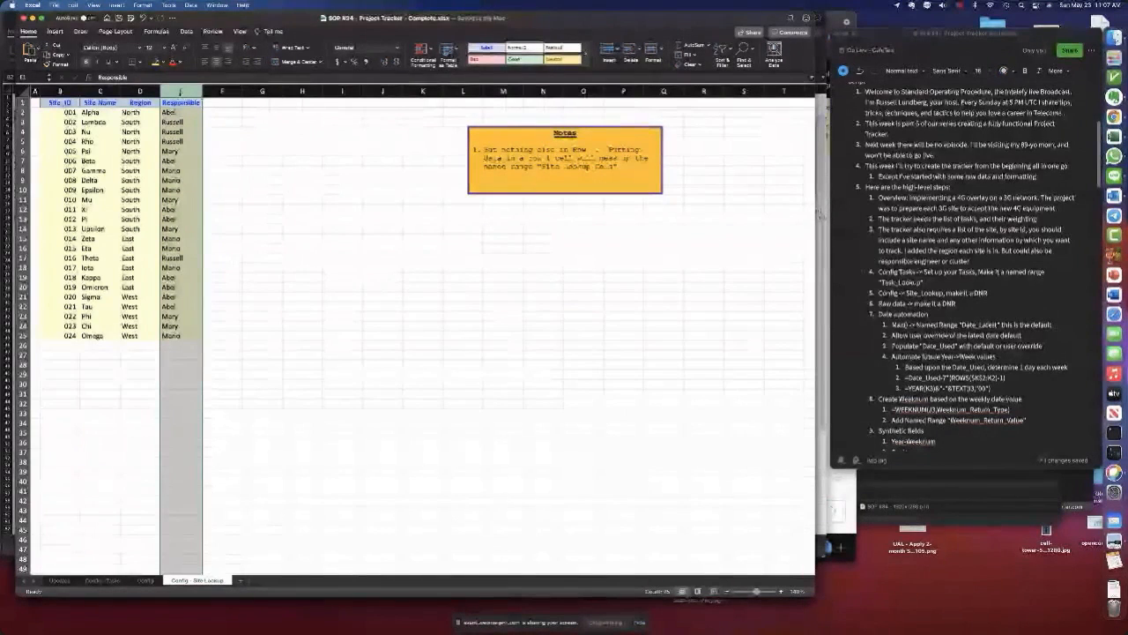
pyautogui.click(140, 91)
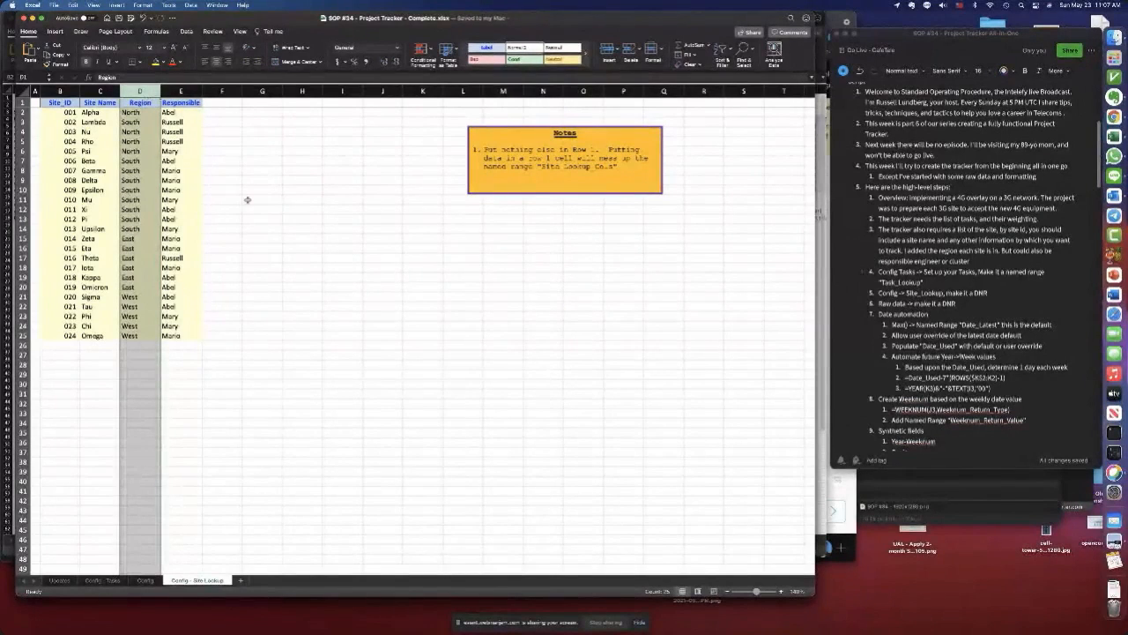
pyautogui.click(66, 113)
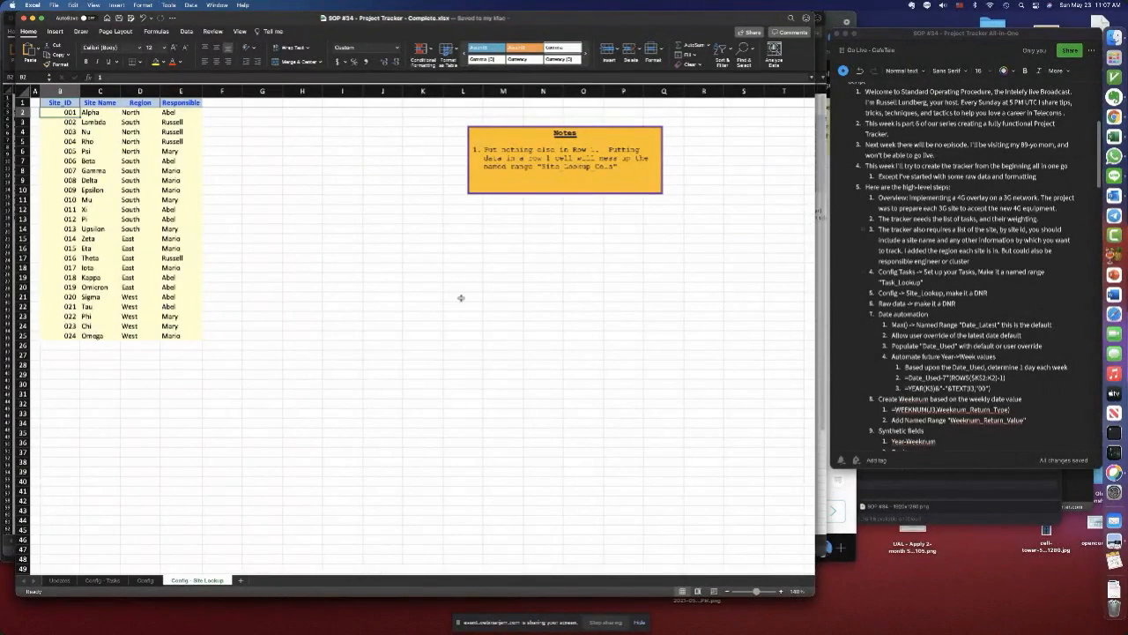
# - Open the Config - Tasks sheet and move it between the Config and Config - Site Lookup sheets
pyautogui.click(102, 580)
pyautogui.moveTo(165, 580); pyautogui.dragTo(166, 580)
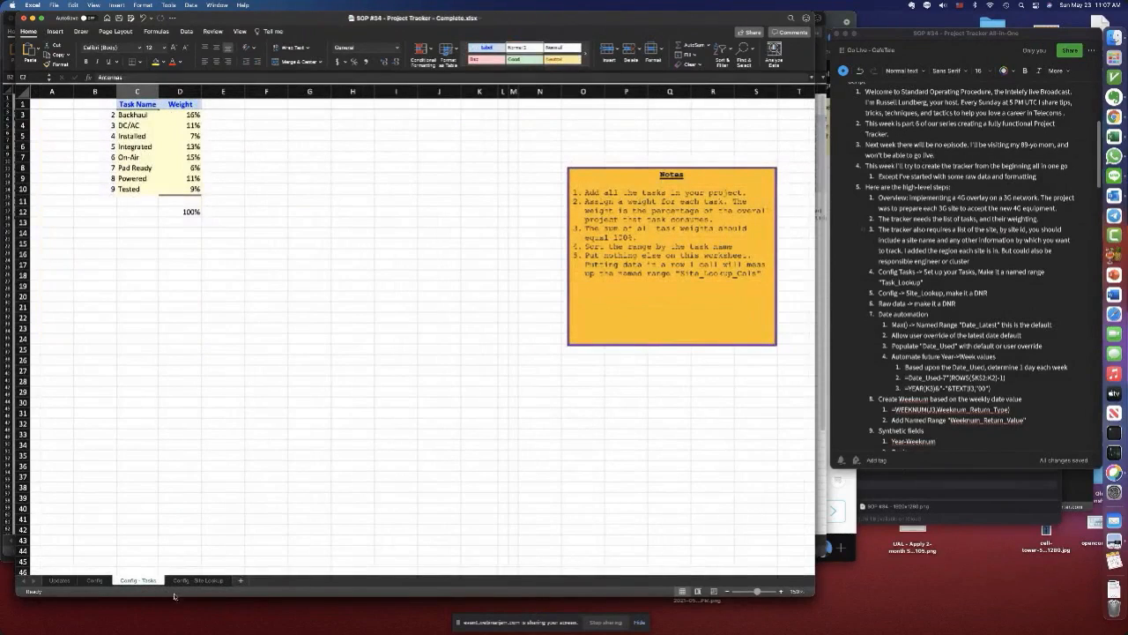
pyautogui.scroll(1, 166, 150)
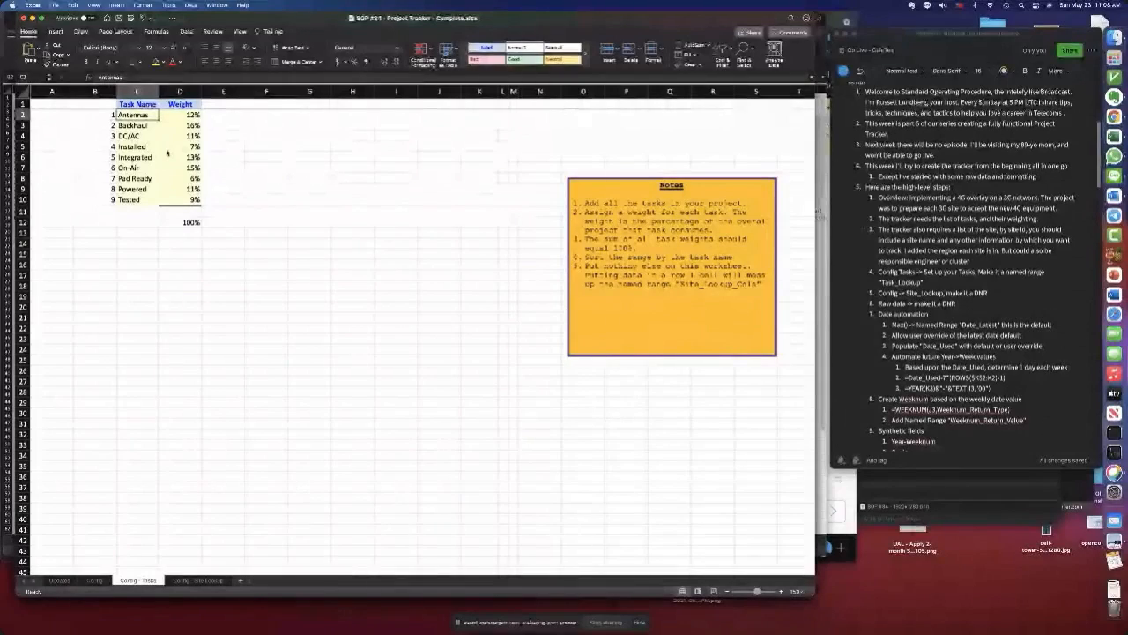
# - Review the task names, their weights and the formula that totals the weights in D12
pyautogui.scroll(-3, 166, 153)
pyautogui.scroll(3, 166, 152)
pyautogui.moveTo(115, 115); pyautogui.dragTo(115, 199)
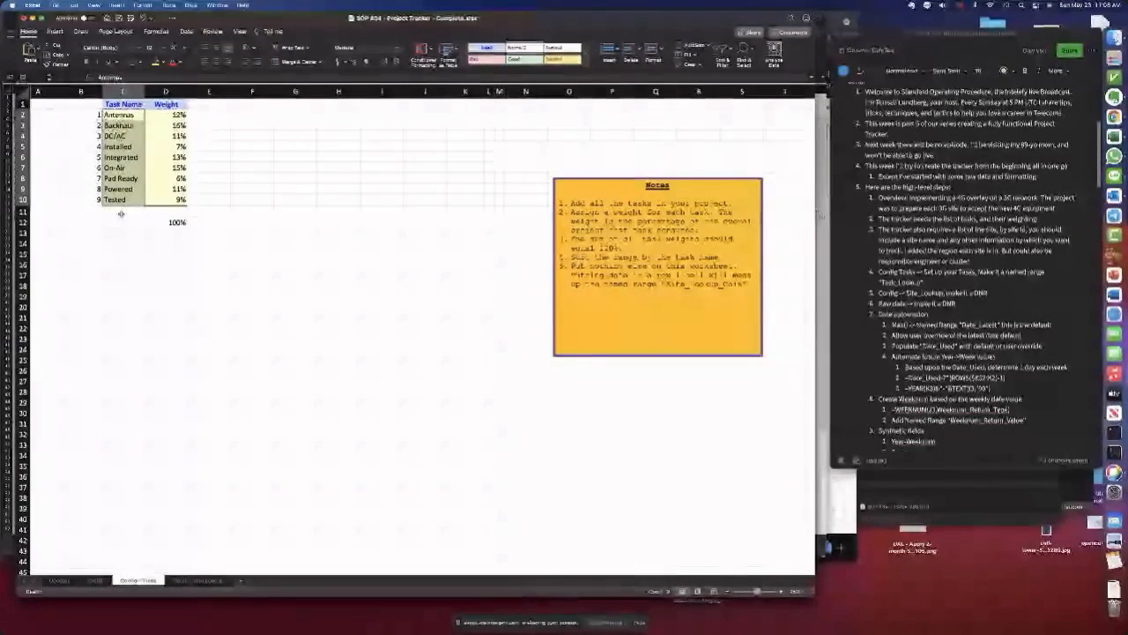
pyautogui.moveTo(174, 114); pyautogui.dragTo(176, 199)
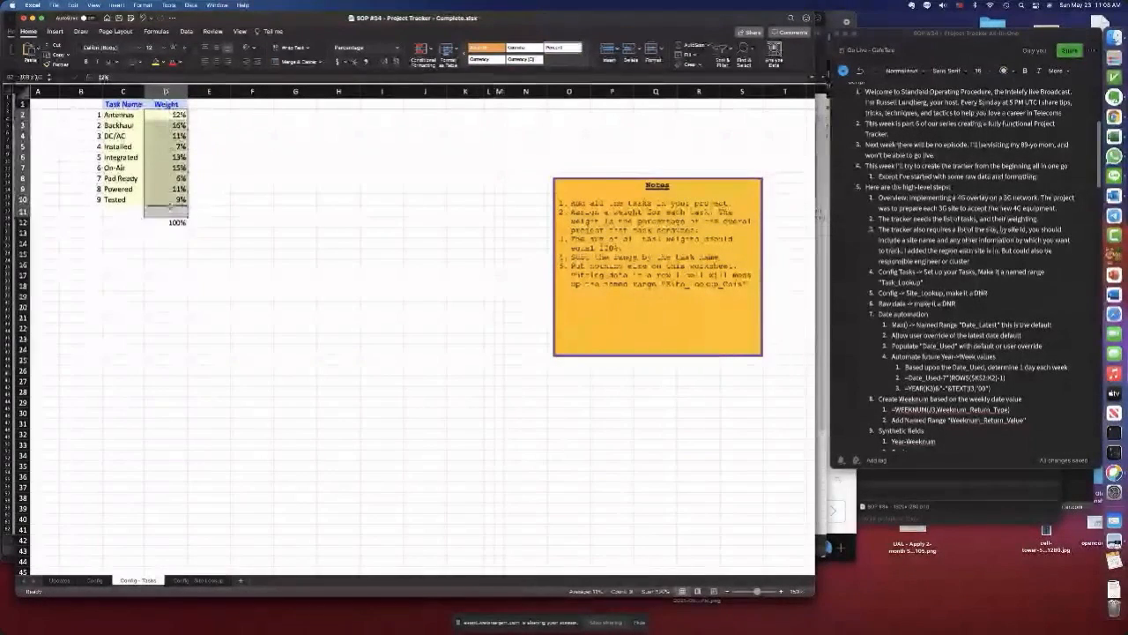
pyautogui.click(176, 199)
pyautogui.doubleClick(177, 225)
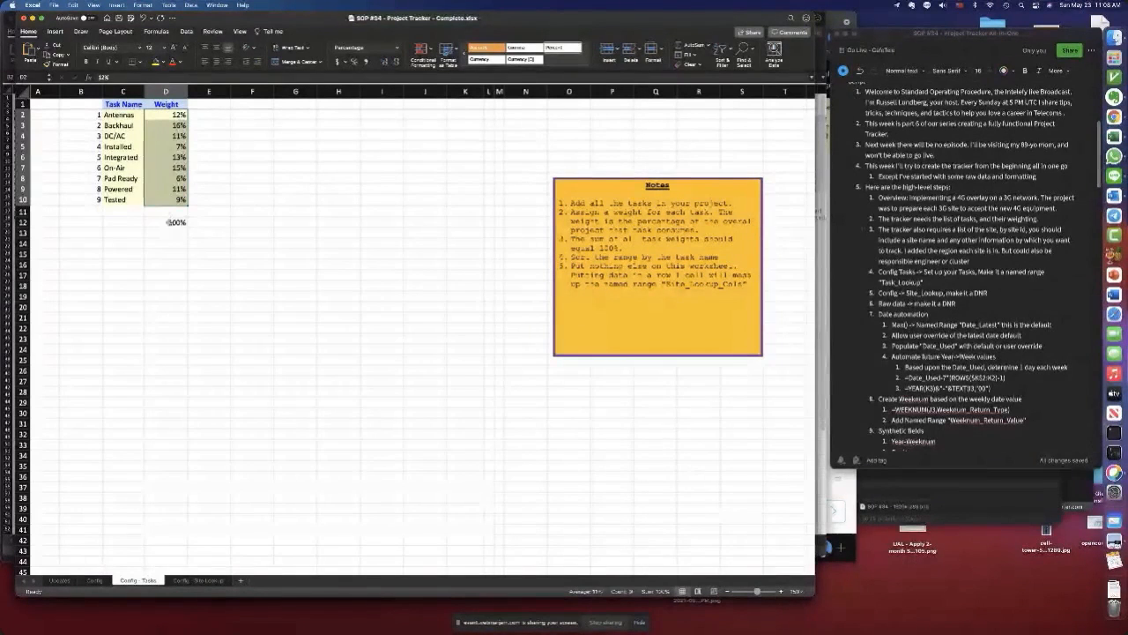
pyautogui.click(170, 223)
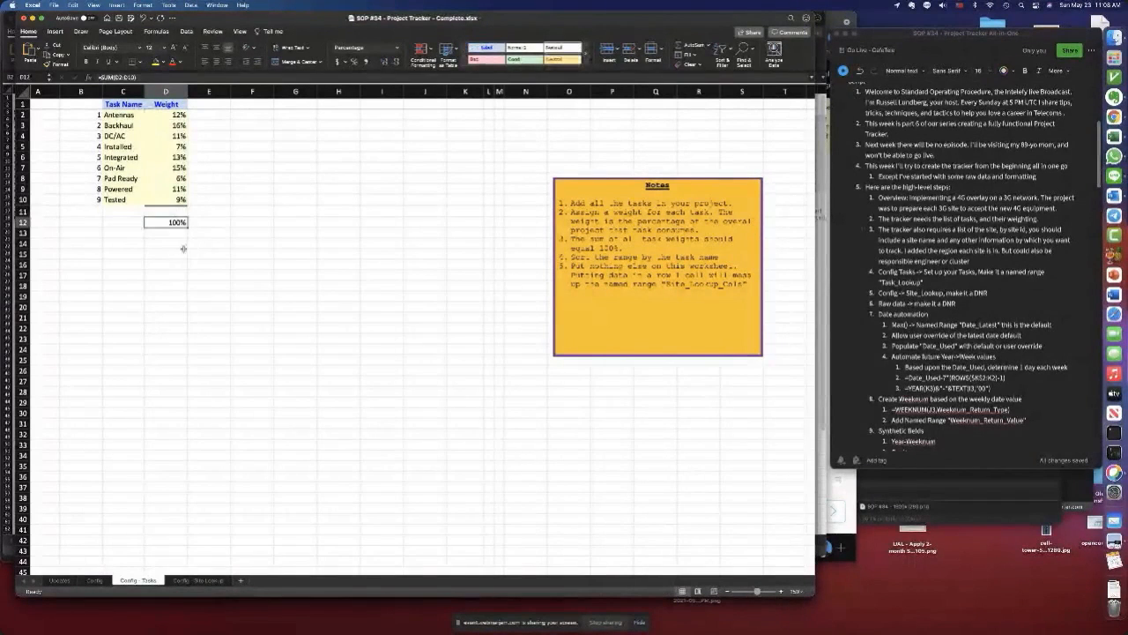
pyautogui.doubleClick(174, 223)
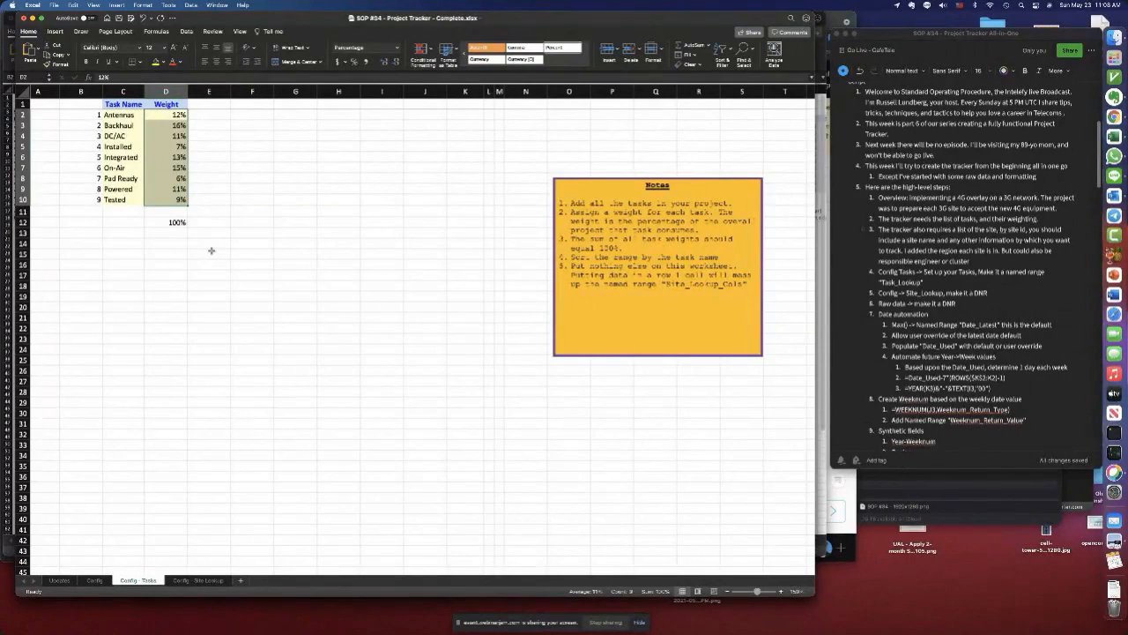
# - Define the named range Task_Lookup for the task names and weights in C2:D10 of the Config - Tasks sheet
pyautogui.scroll(-1, 892, 317)
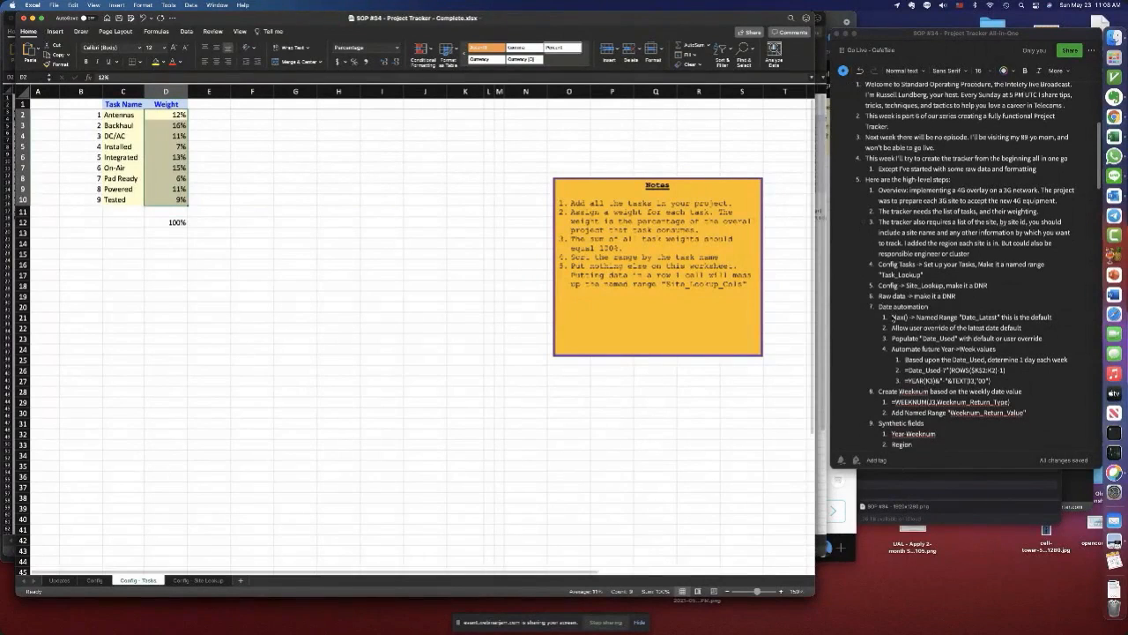
pyautogui.scroll(-3, 893, 318)
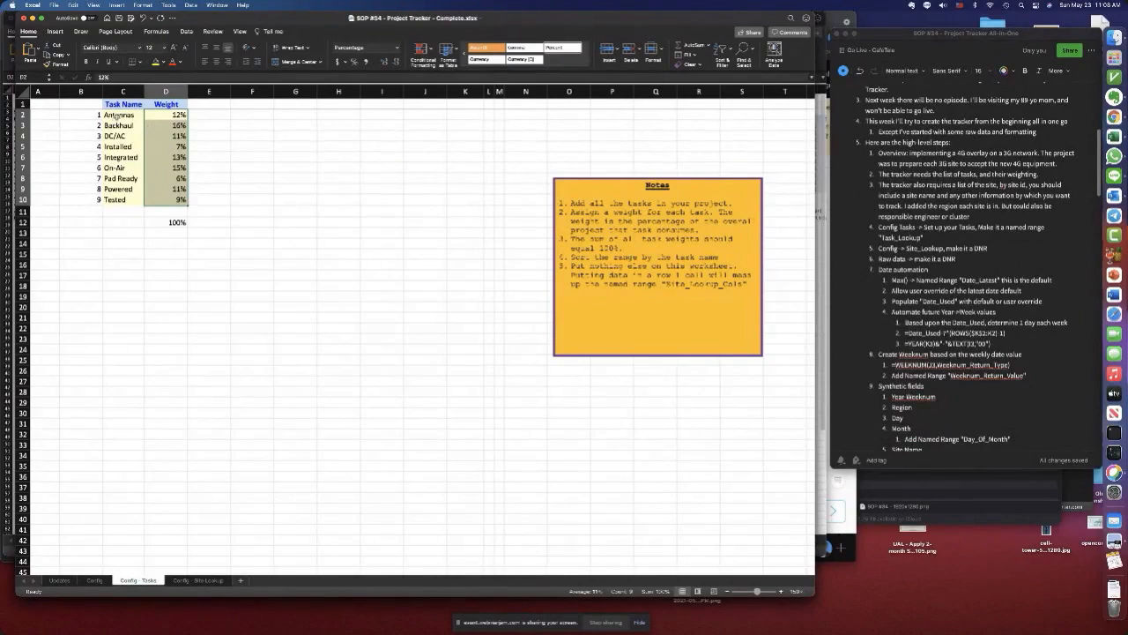
pyautogui.moveTo(112, 115); pyautogui.dragTo(171, 198)
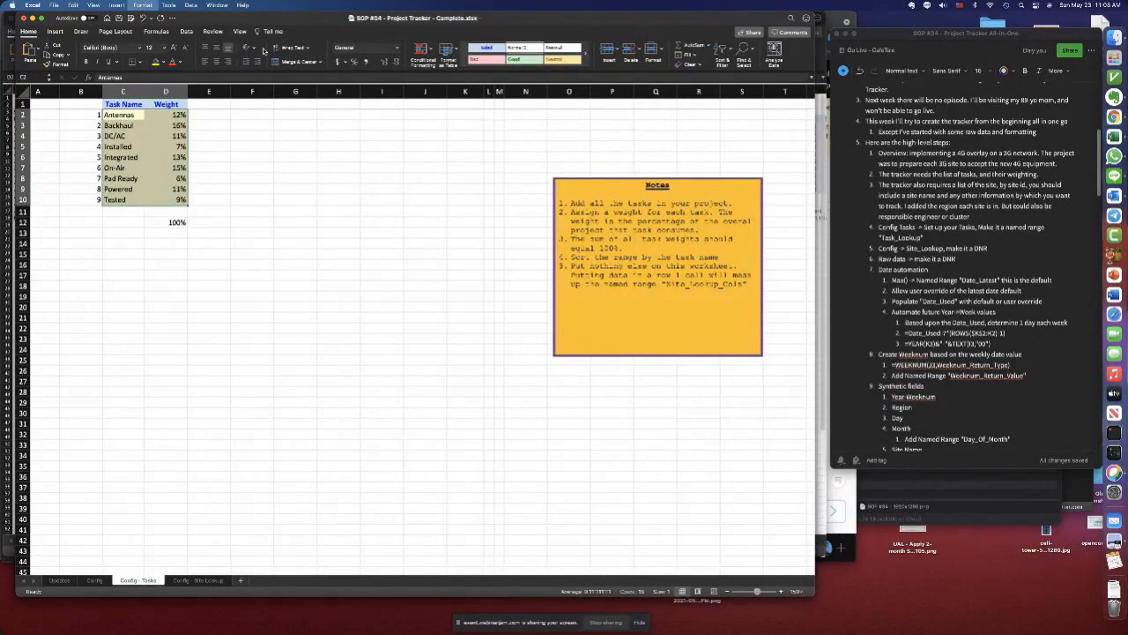
pyautogui.press('super+1')
pyautogui.press('Escape')
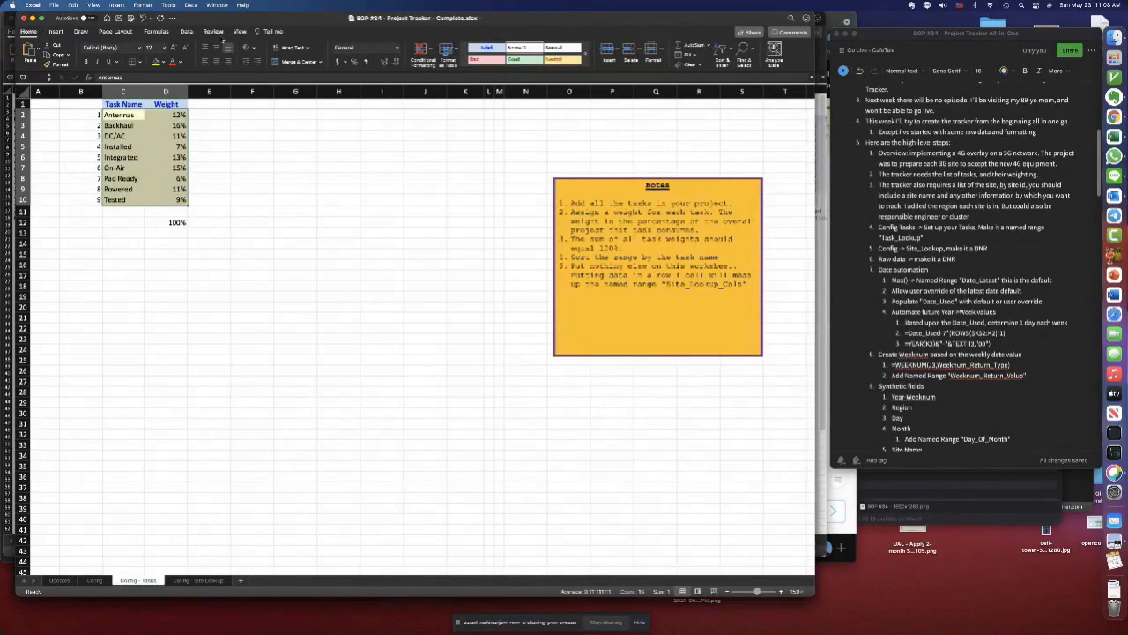
pyautogui.click(164, 31)
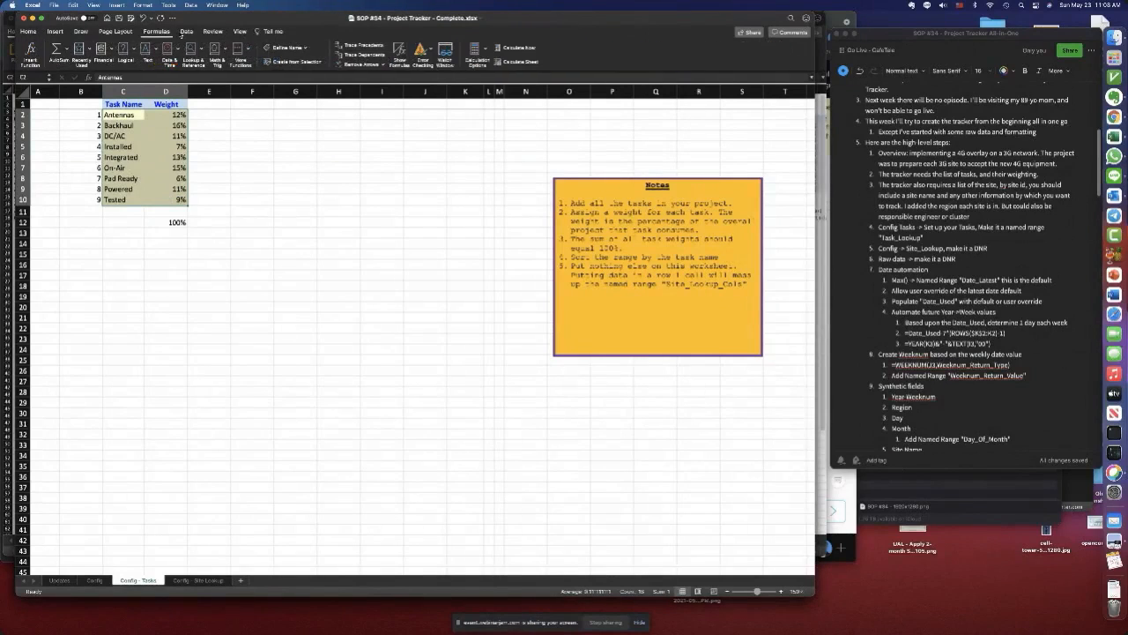
pyautogui.click(306, 47)
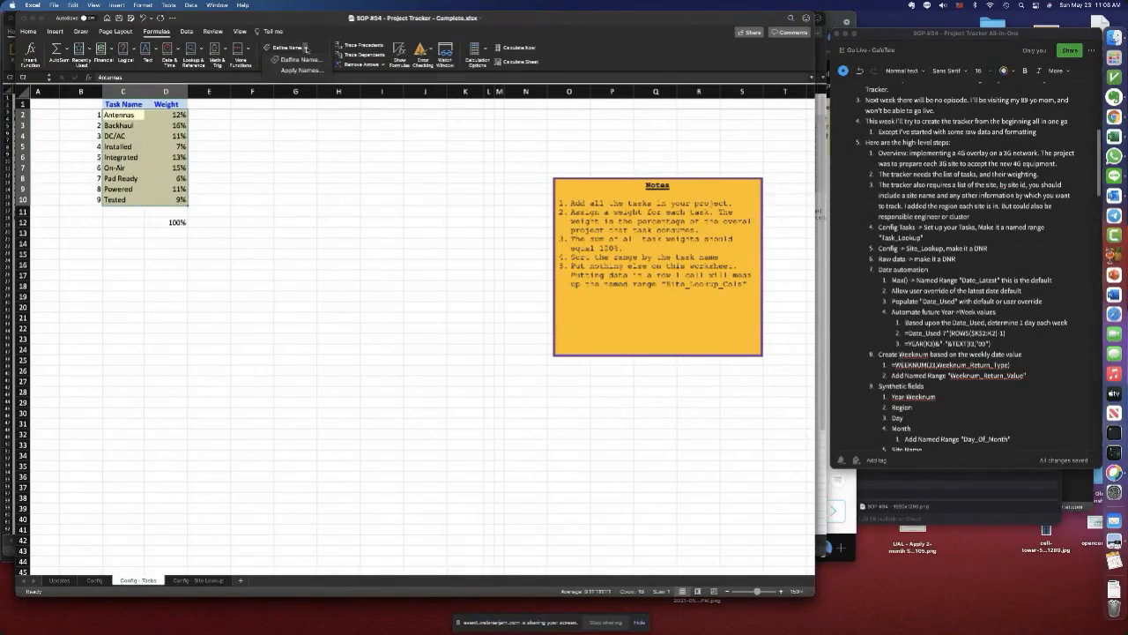
pyautogui.click(300, 59)
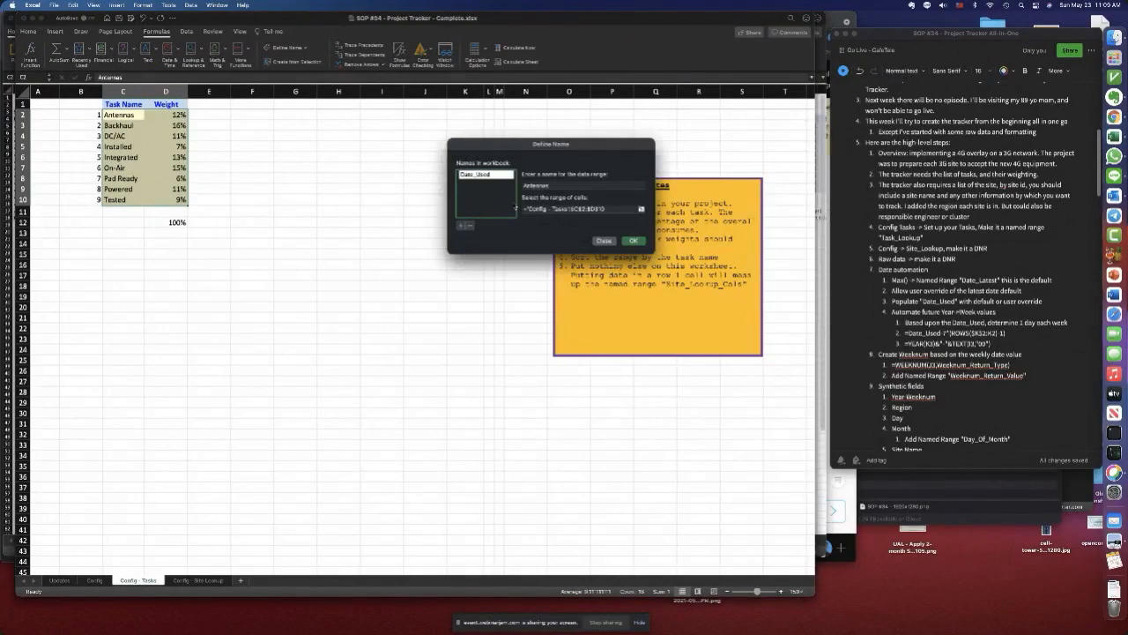
pyautogui.click(574, 185)
pyautogui.moveTo(579, 184); pyautogui.dragTo(494, 186)
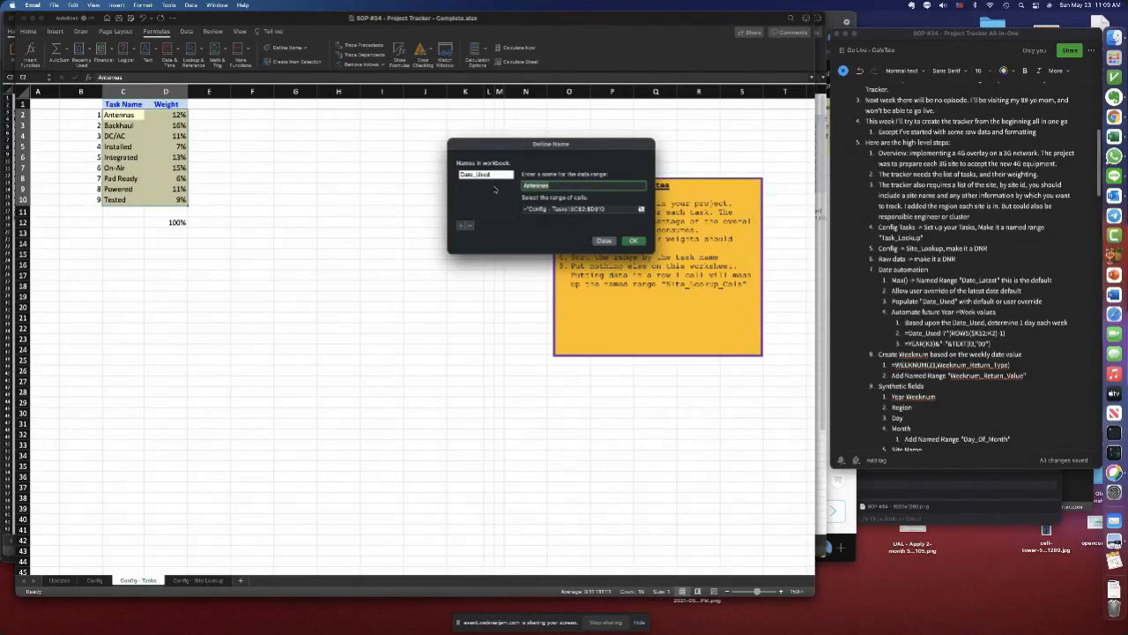
pyautogui.write('Task_Lookup')
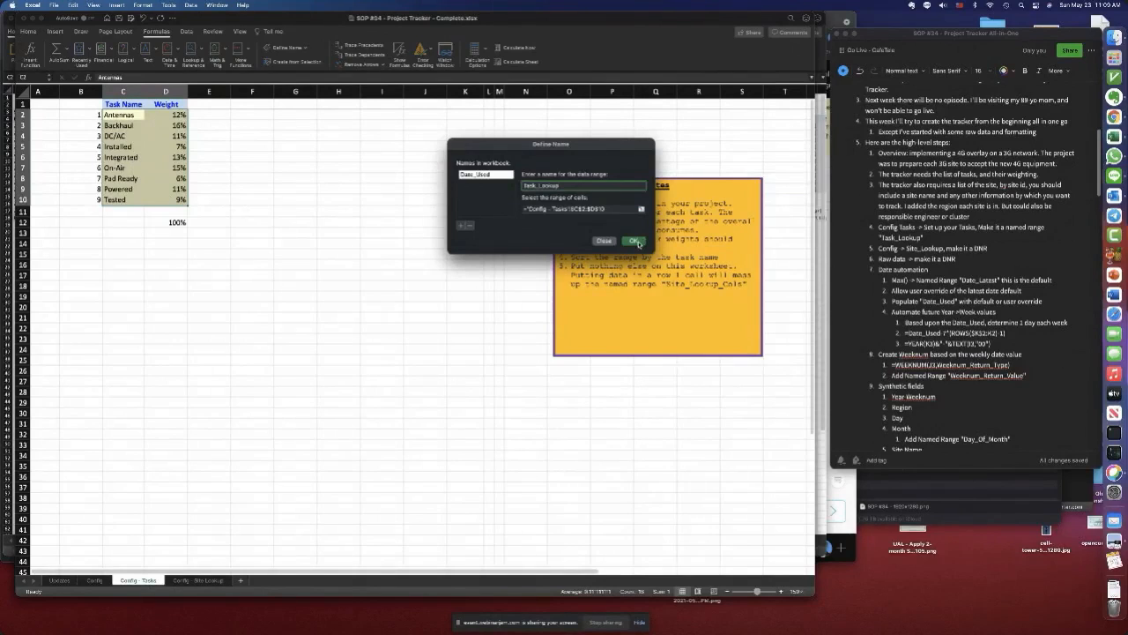
pyautogui.click(638, 244)
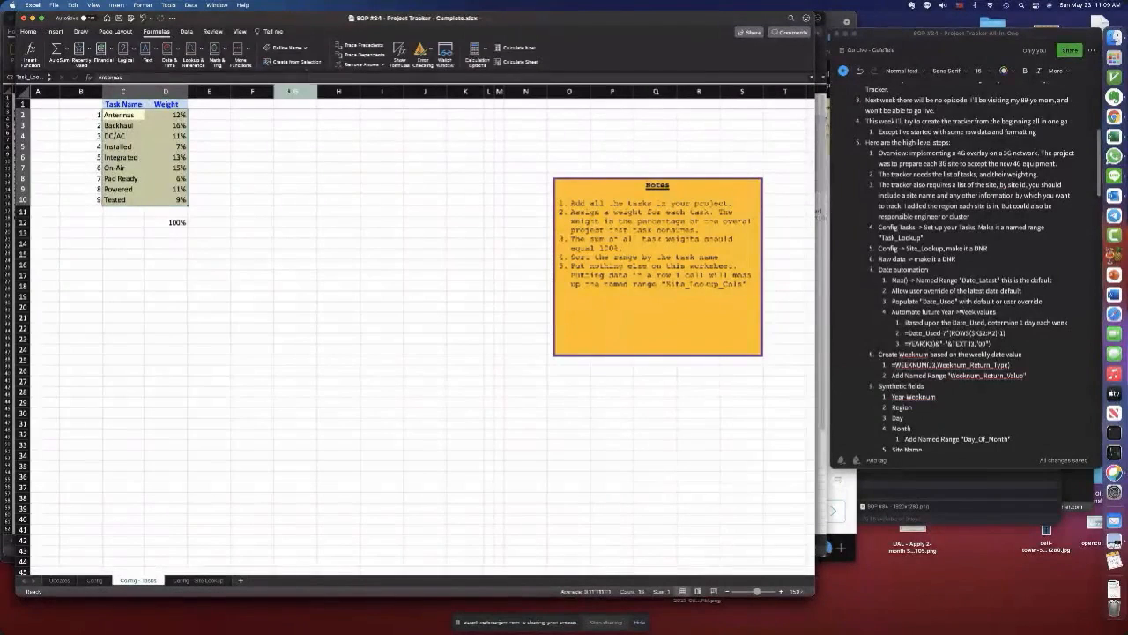
# - Check which cell range the name Task_Lookup refers to in the workbook's defined names
pyautogui.click(289, 47)
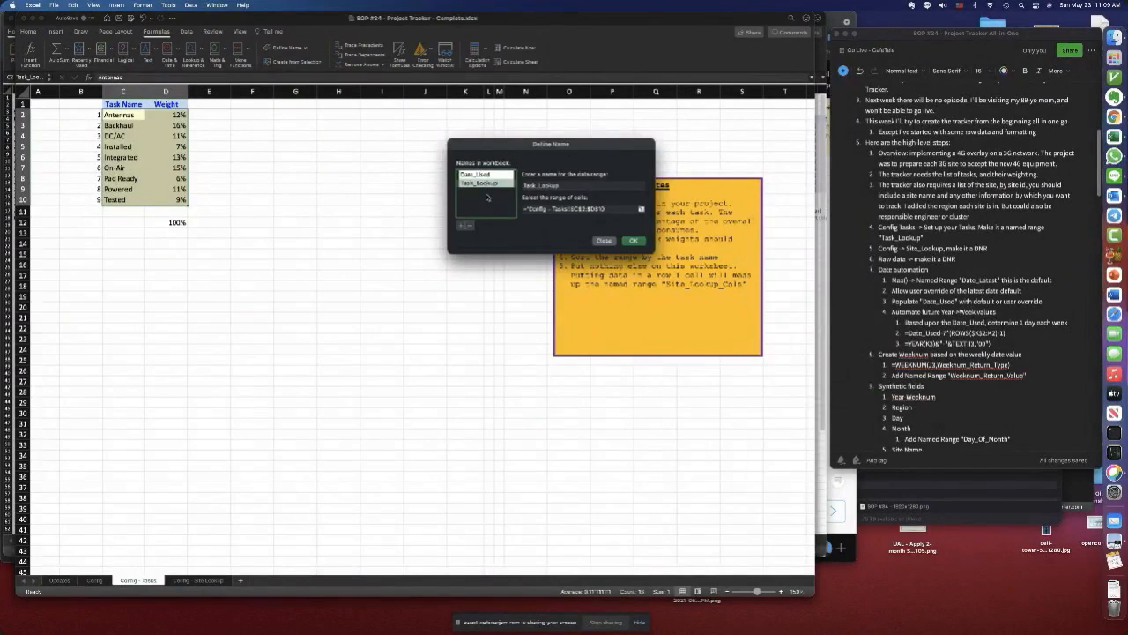
pyautogui.click(565, 208)
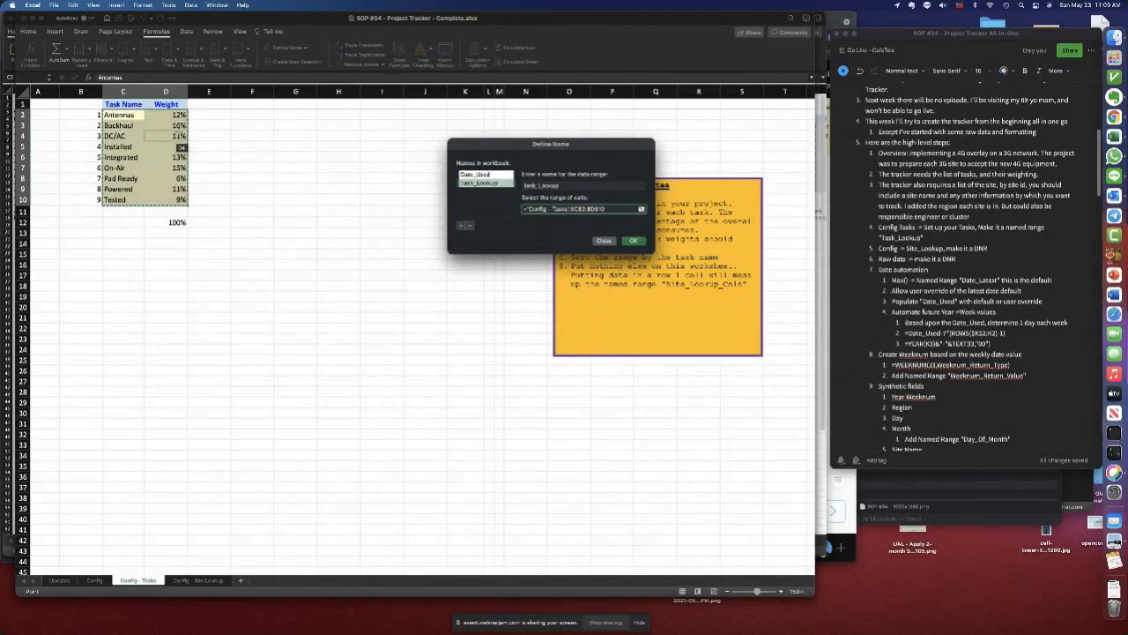
pyautogui.click(603, 241)
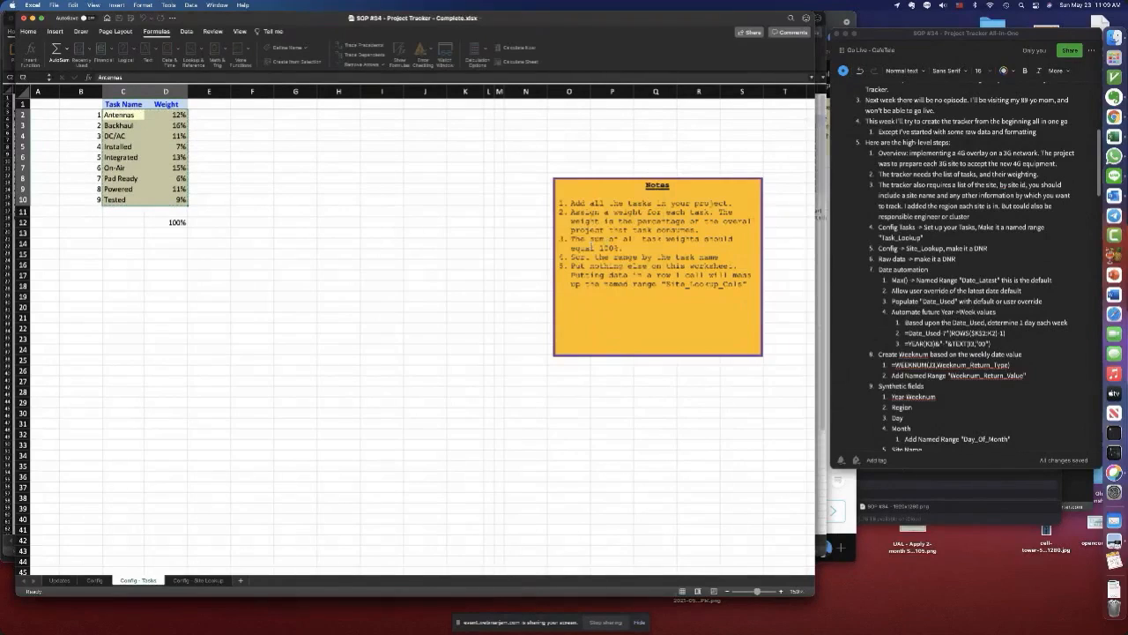
# - Glance at the Config - Site Lookup sheet, then review the task names and weights in C2:D10 of Config - Tasks
pyautogui.click(203, 582)
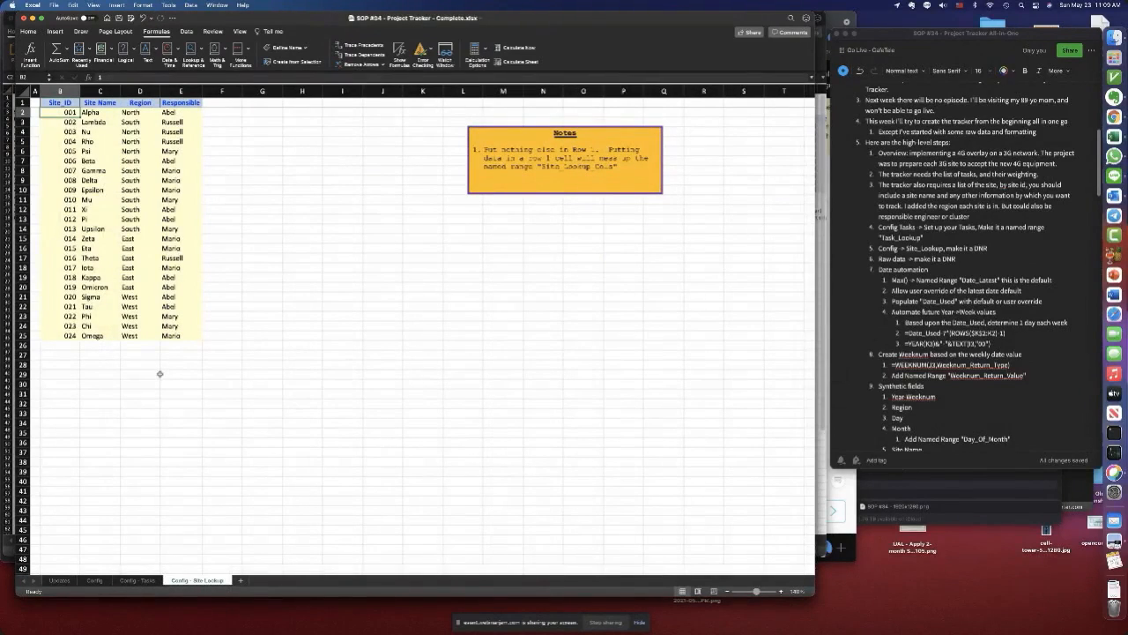
pyautogui.click(139, 580)
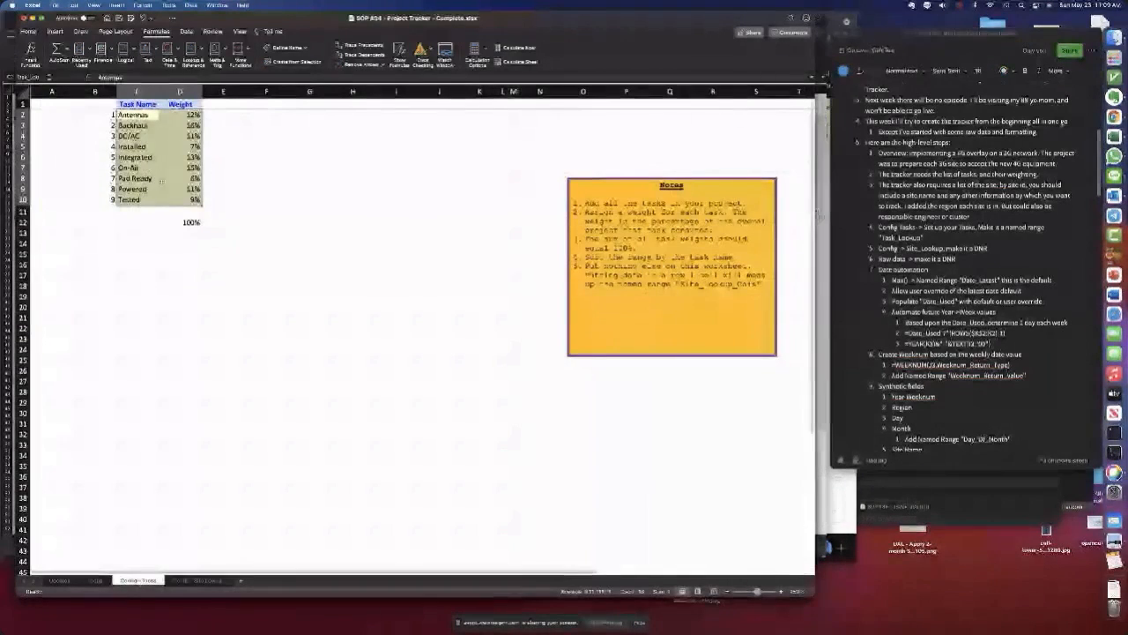
pyautogui.moveTo(132, 115); pyautogui.dragTo(193, 201)
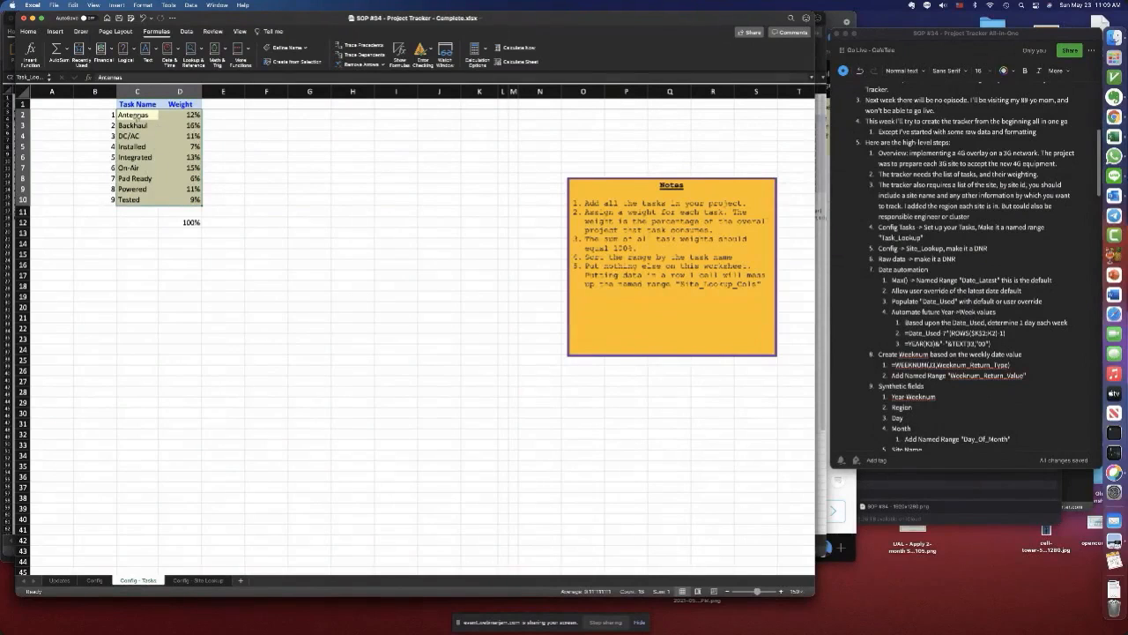
pyautogui.moveTo(138, 117); pyautogui.dragTo(136, 199)
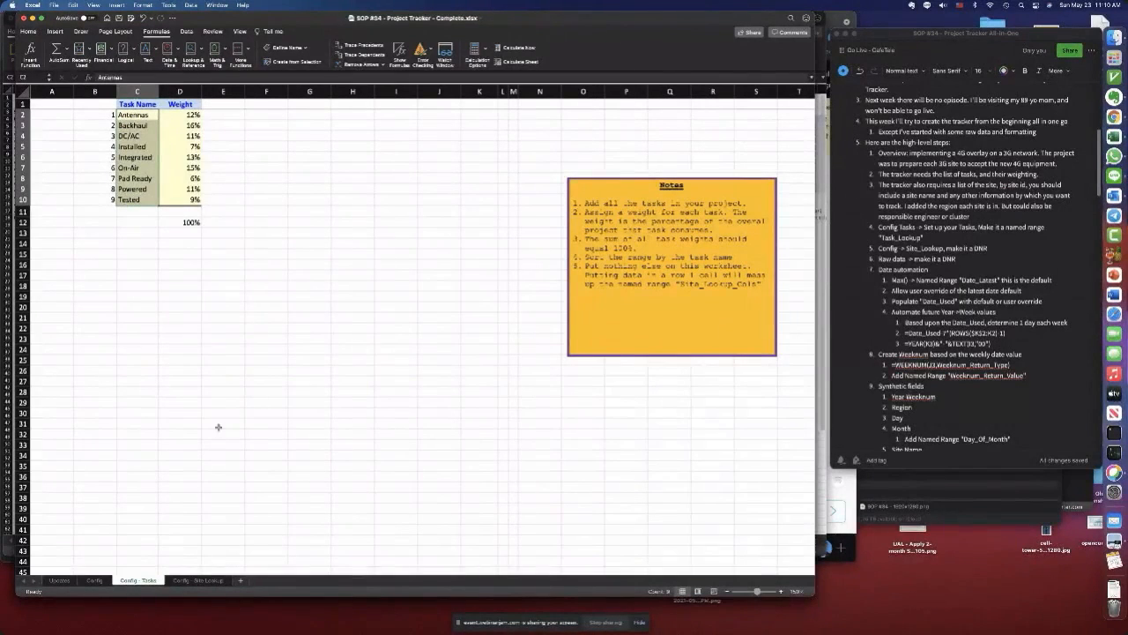
# - Define the named range Site_Lookup for the site data in B2:E25 of the Config - Site Lookup sheet
pyautogui.click(208, 581)
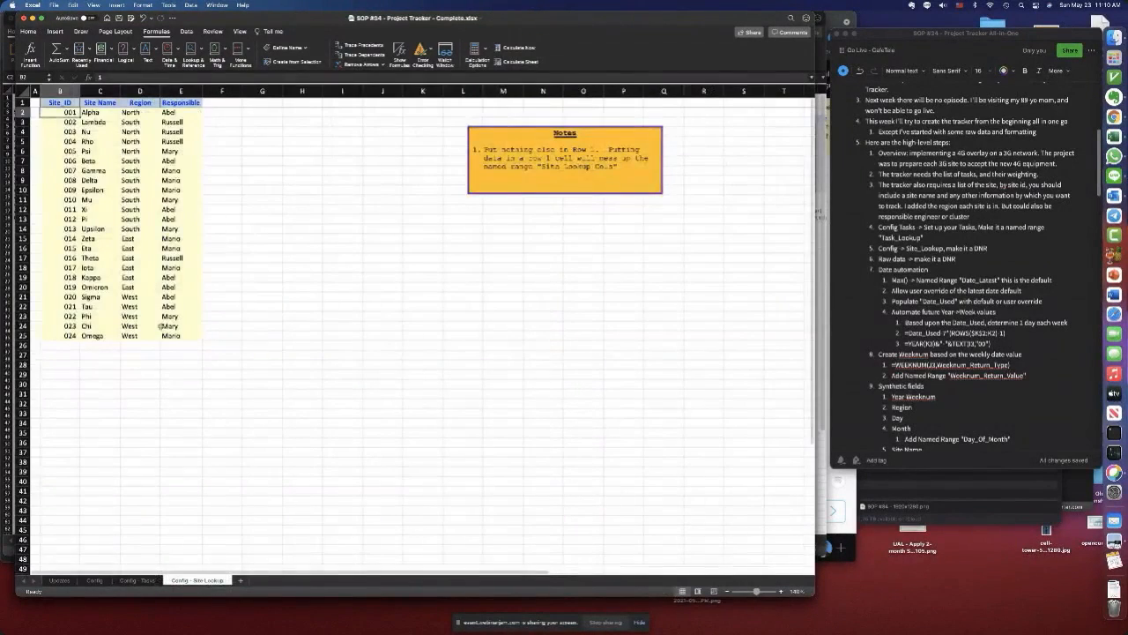
pyautogui.moveTo(62, 111); pyautogui.dragTo(181, 337)
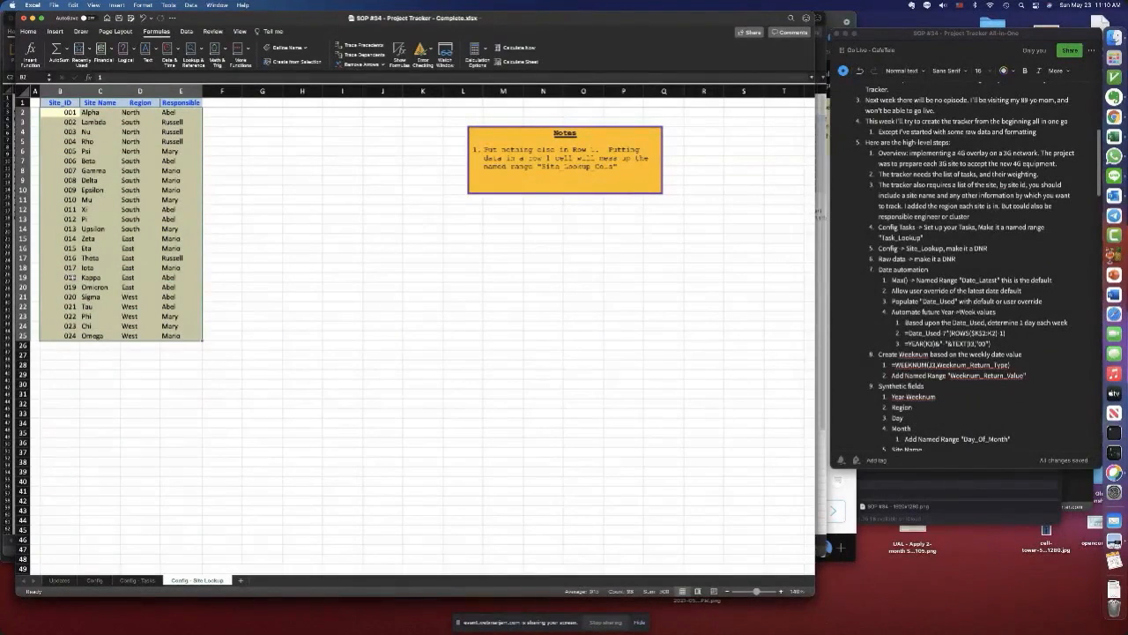
pyautogui.click(305, 48)
pyautogui.click(298, 60)
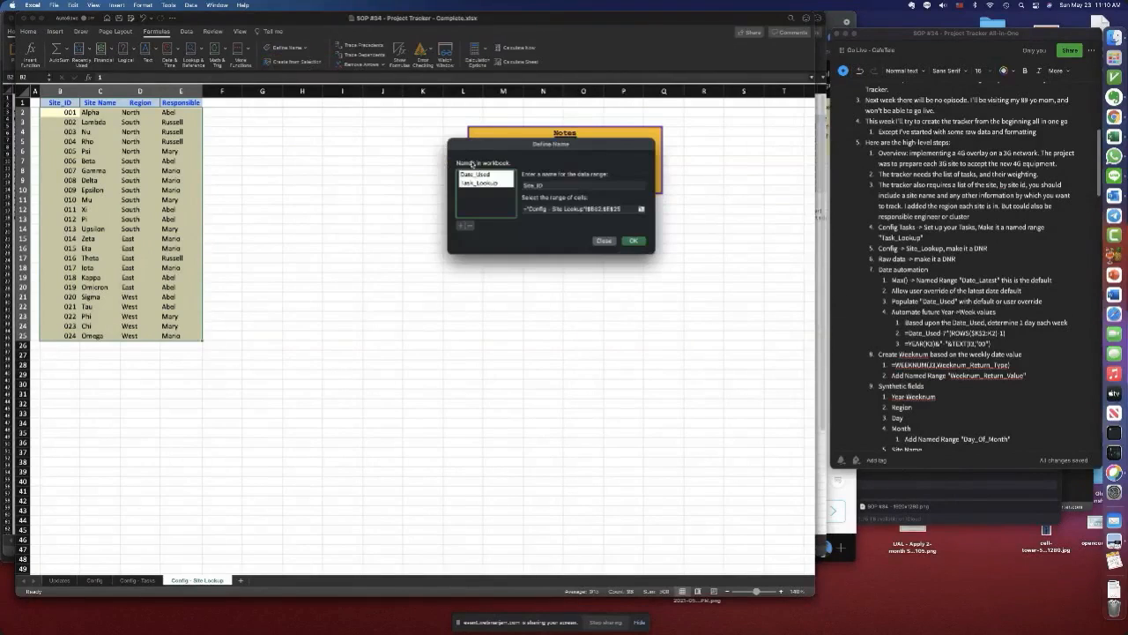
pyautogui.click(540, 185)
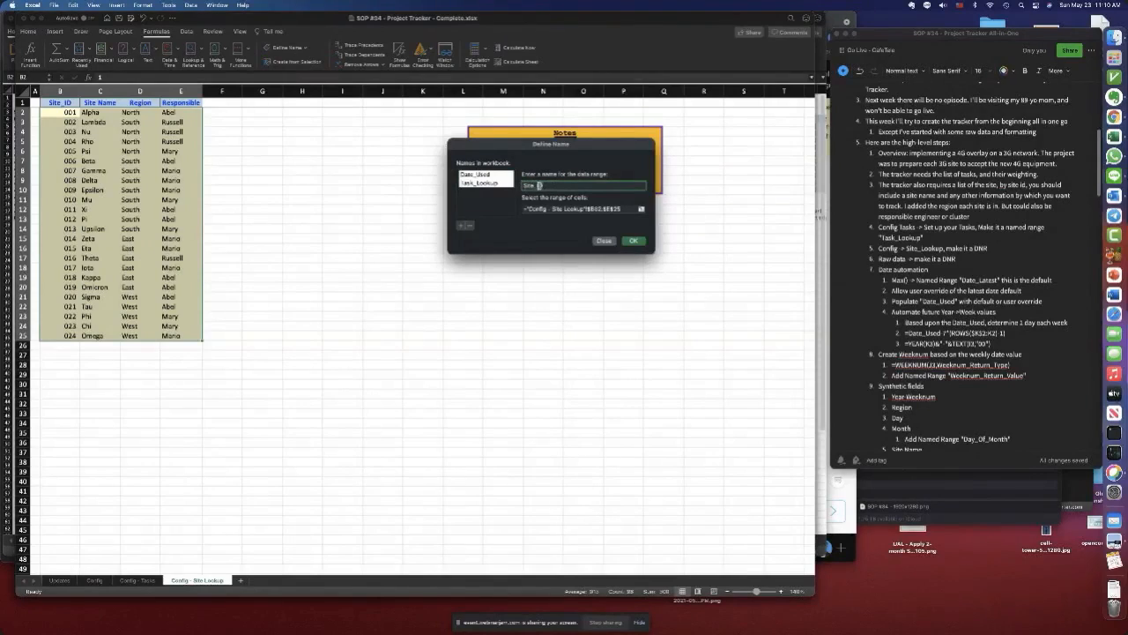
pyautogui.write('Lookup')
pyautogui.press('Tab')
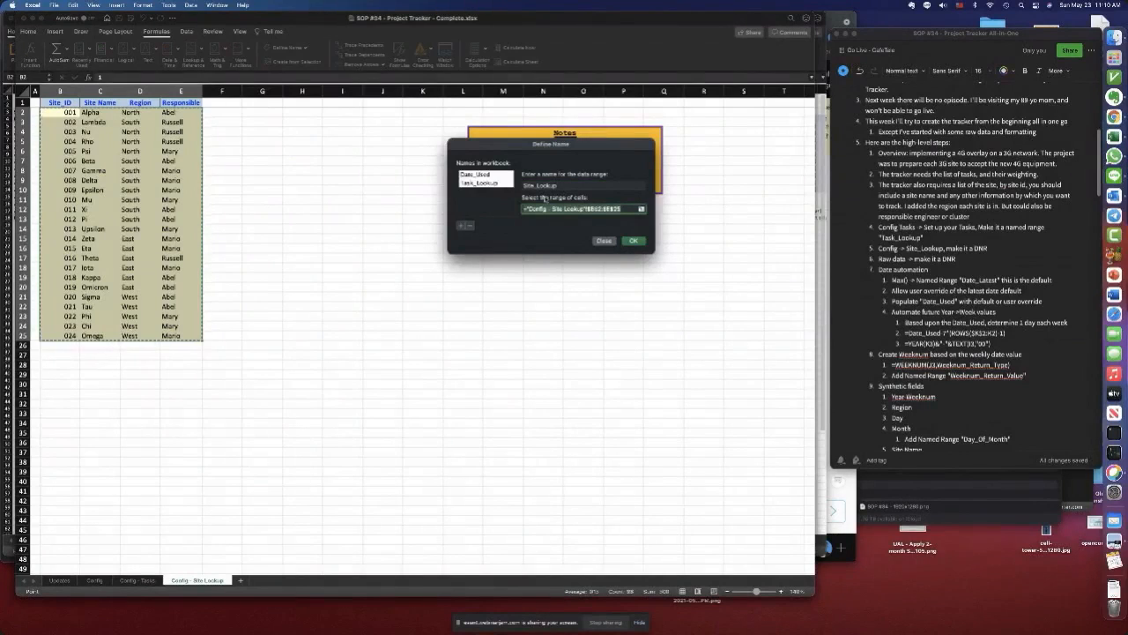
pyautogui.click(460, 226)
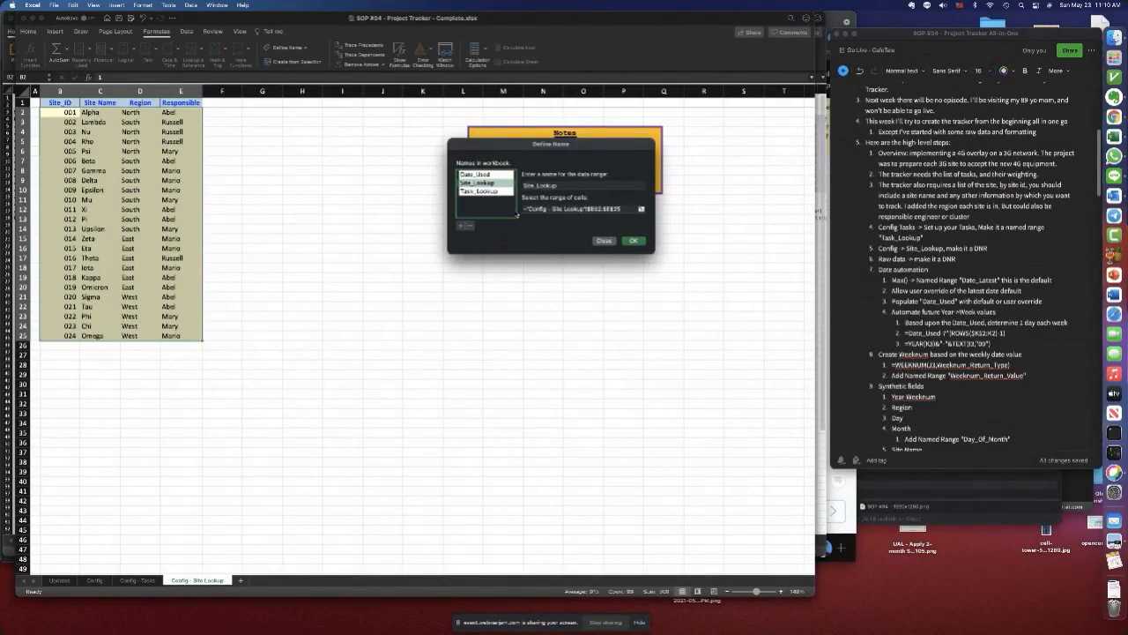
pyautogui.click(633, 241)
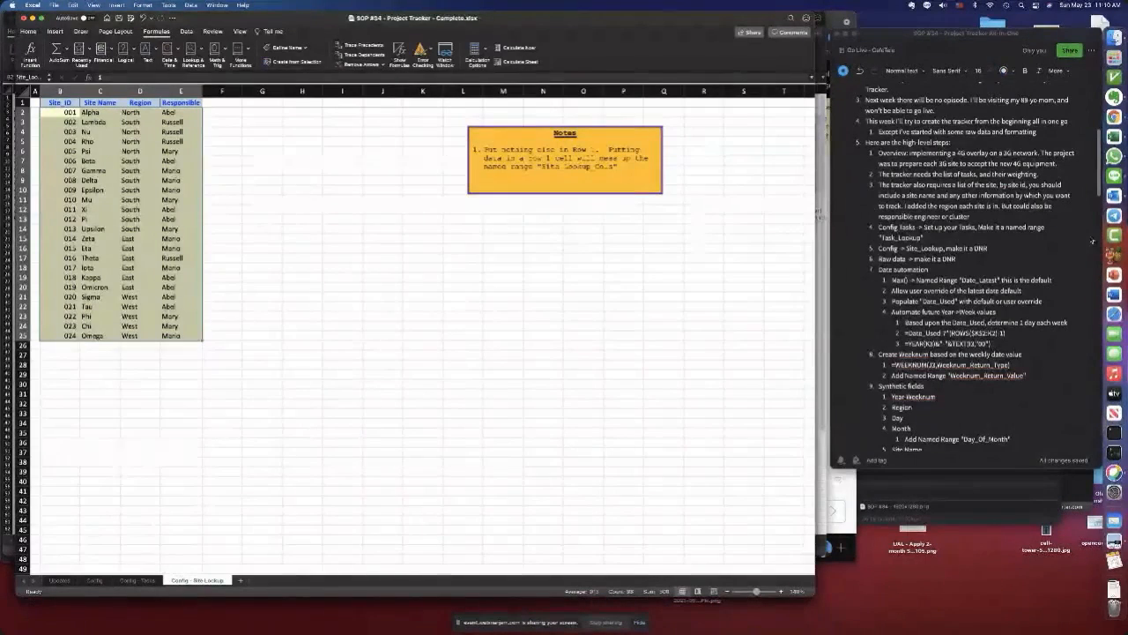
# - Open the Updates sheet and review its Site_ID, Task and Date Completed raw data and the empty Year-Week column
pyautogui.scroll(-3, 969, 265)
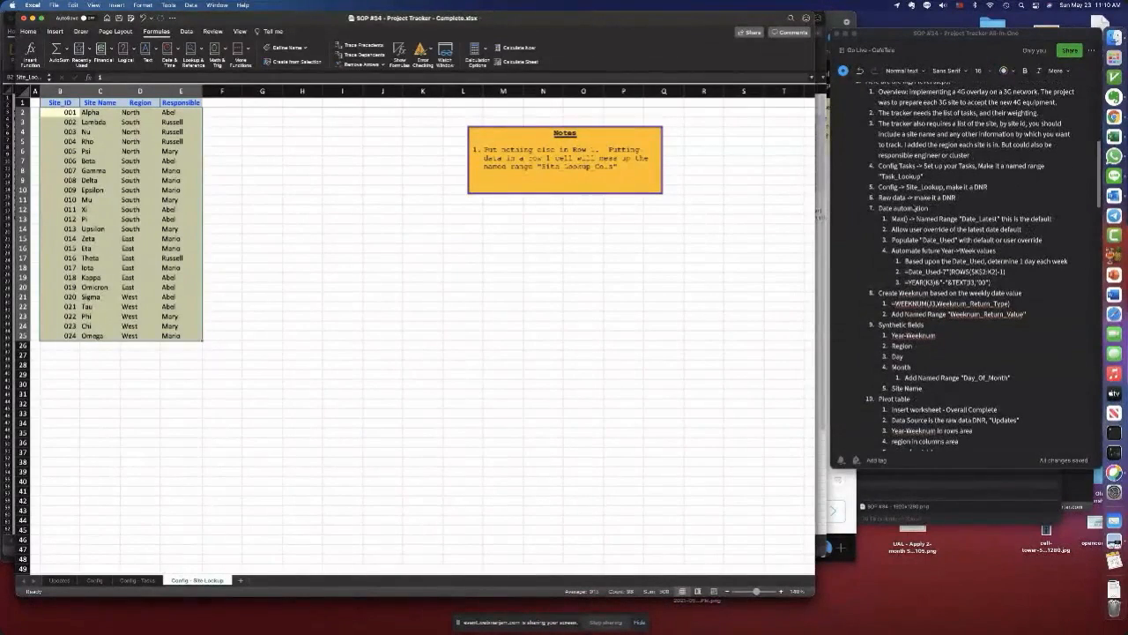
pyautogui.click(59, 580)
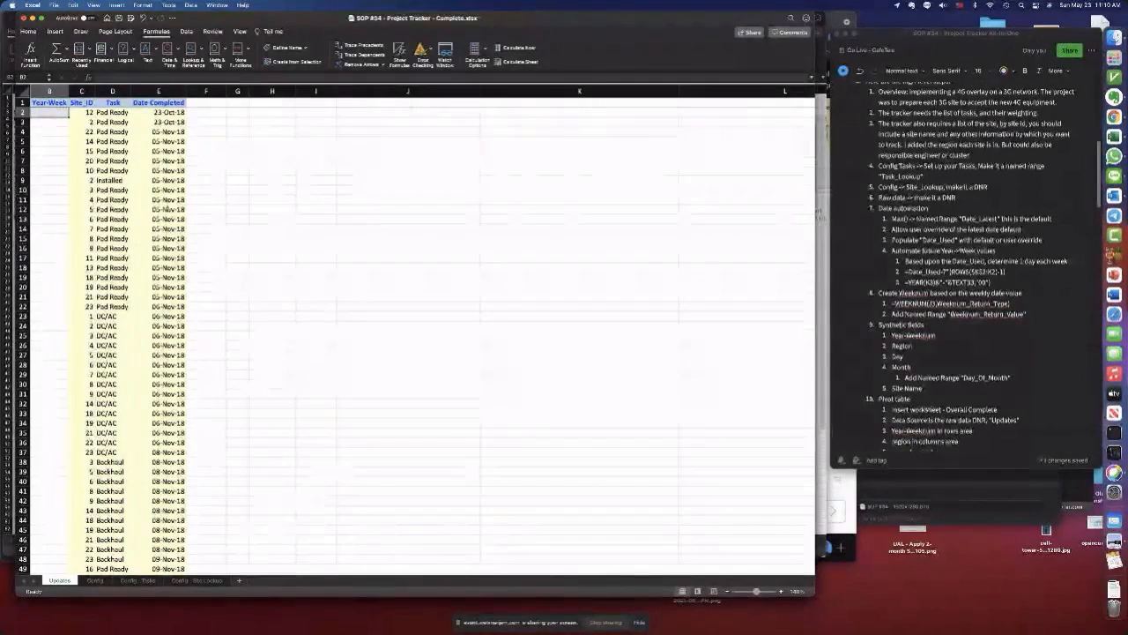
pyautogui.moveTo(88, 113); pyautogui.dragTo(165, 114)
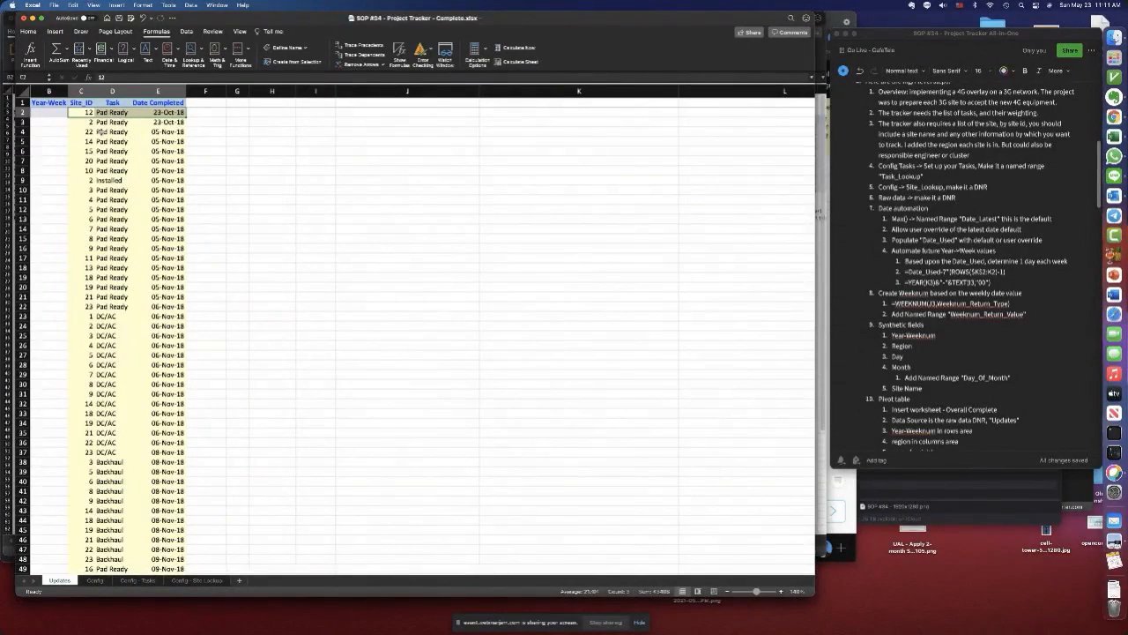
pyautogui.click(52, 112)
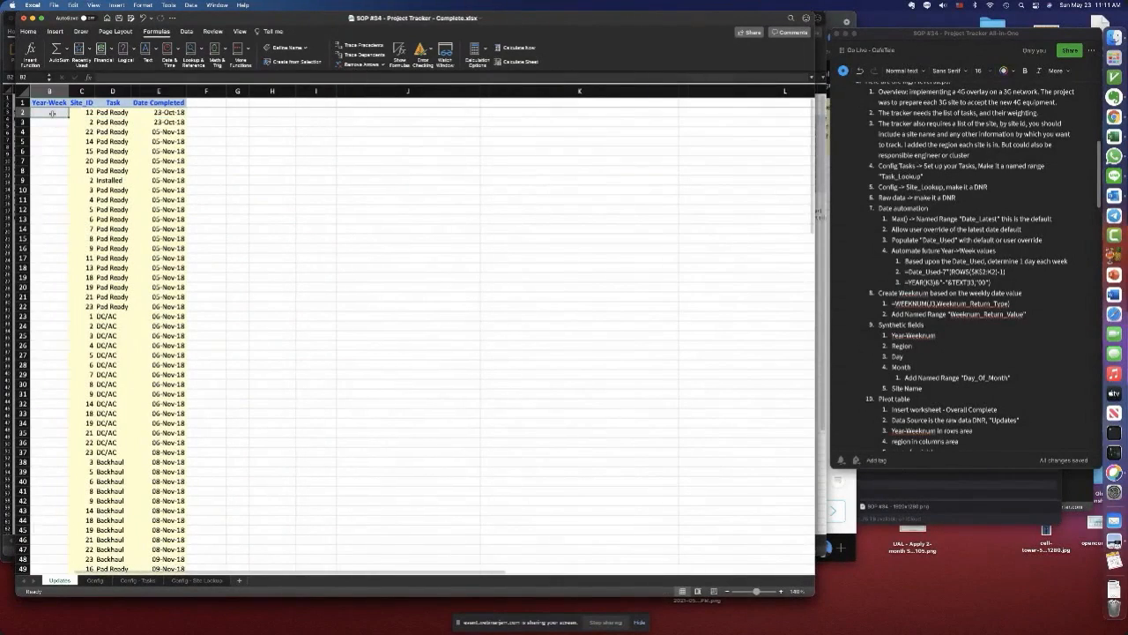
pyautogui.hscroll(-1, 52, 113)
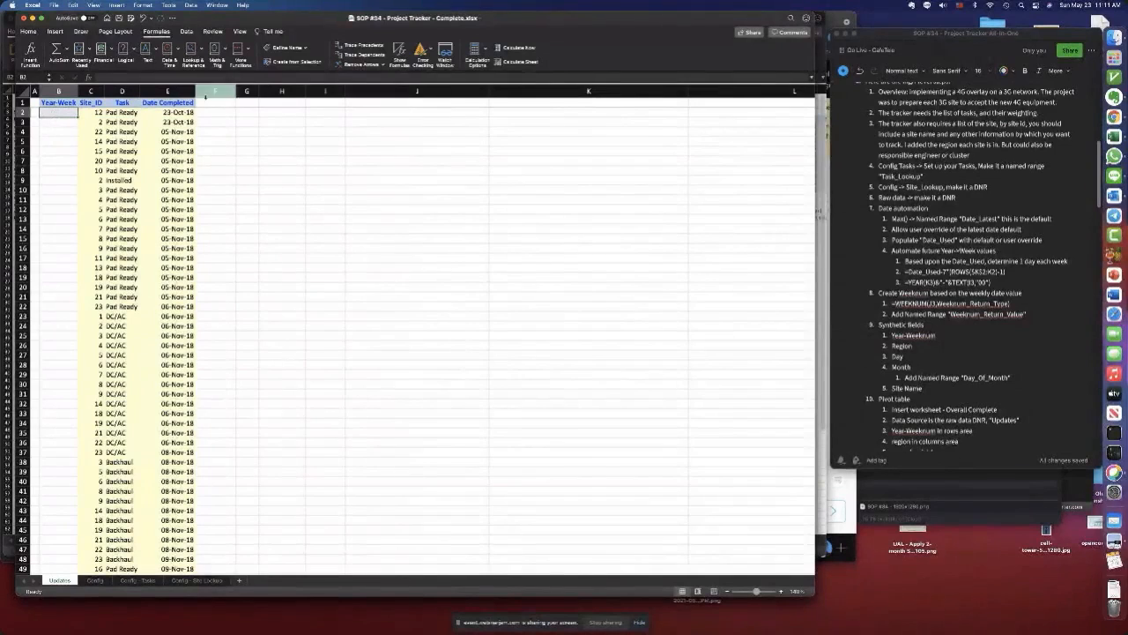
# - Begin a new defined name called Updates for the raw data on the Updates sheet
pyautogui.click(298, 48)
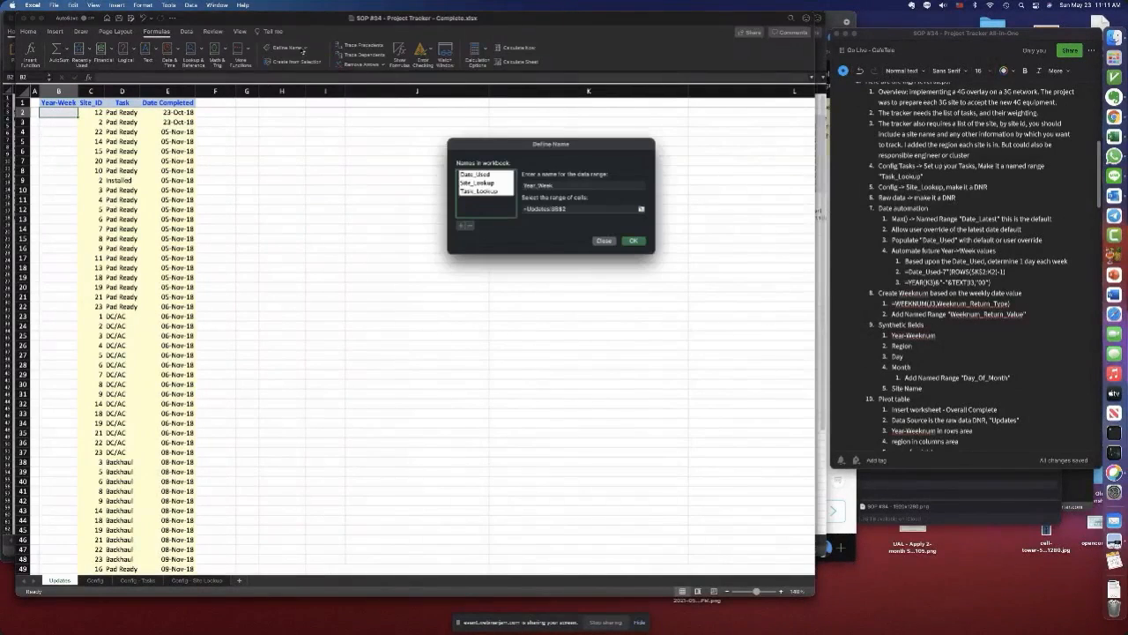
pyautogui.moveTo(546, 144); pyautogui.dragTo(398, 126)
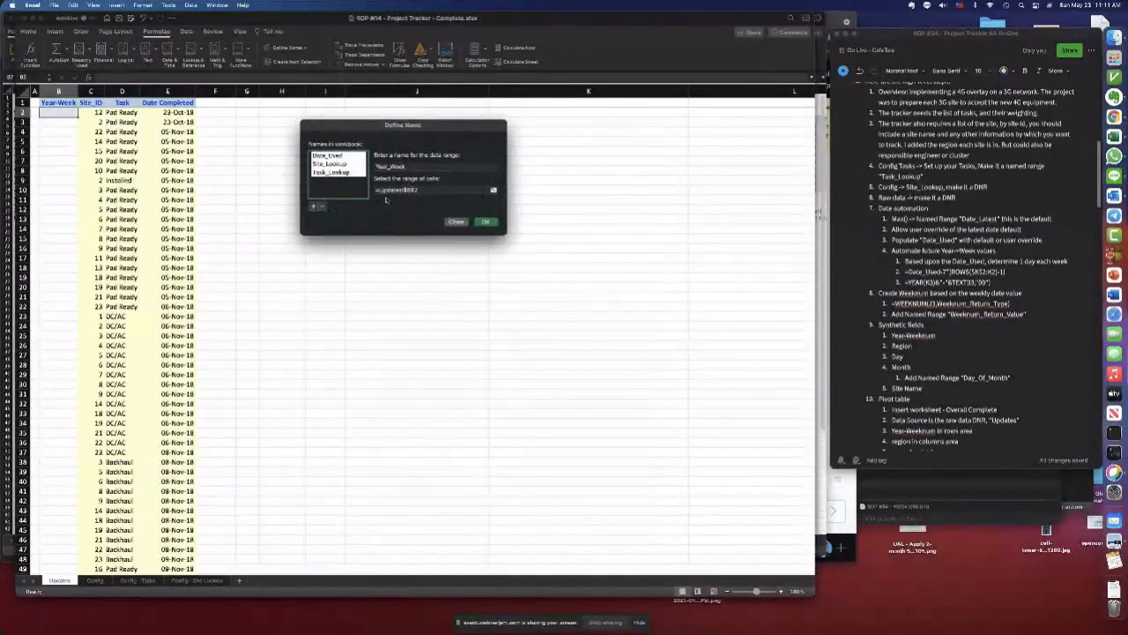
pyautogui.moveTo(422, 166); pyautogui.dragTo(364, 167)
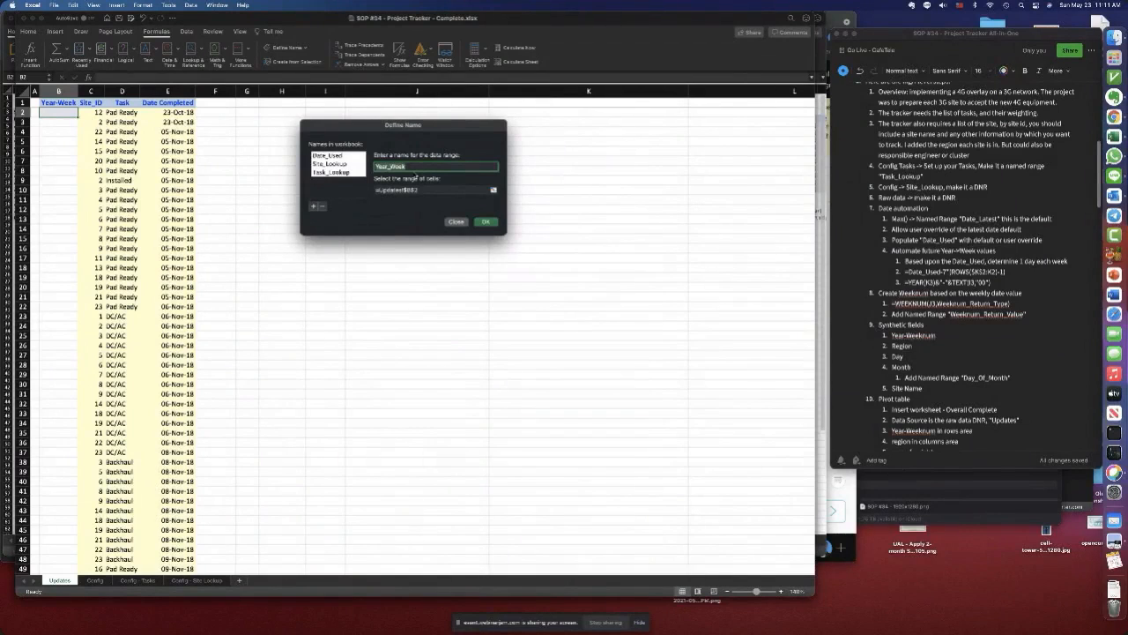
pyautogui.write('W')
pyautogui.write('pdates')
pyautogui.press('Tab')
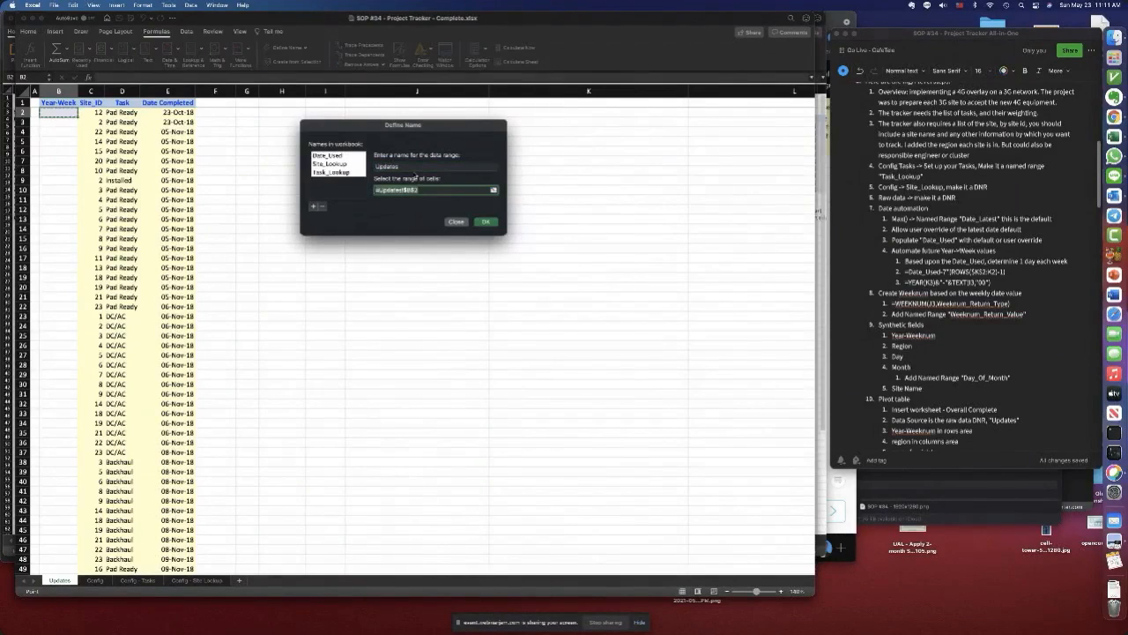
# - Start the name's reference as an OFFSET from Updates!$B$1 with row and column offsets 0 and height COUNTA of Updates!$C:$C
pyautogui.write('=')
pyautogui.write('et(')
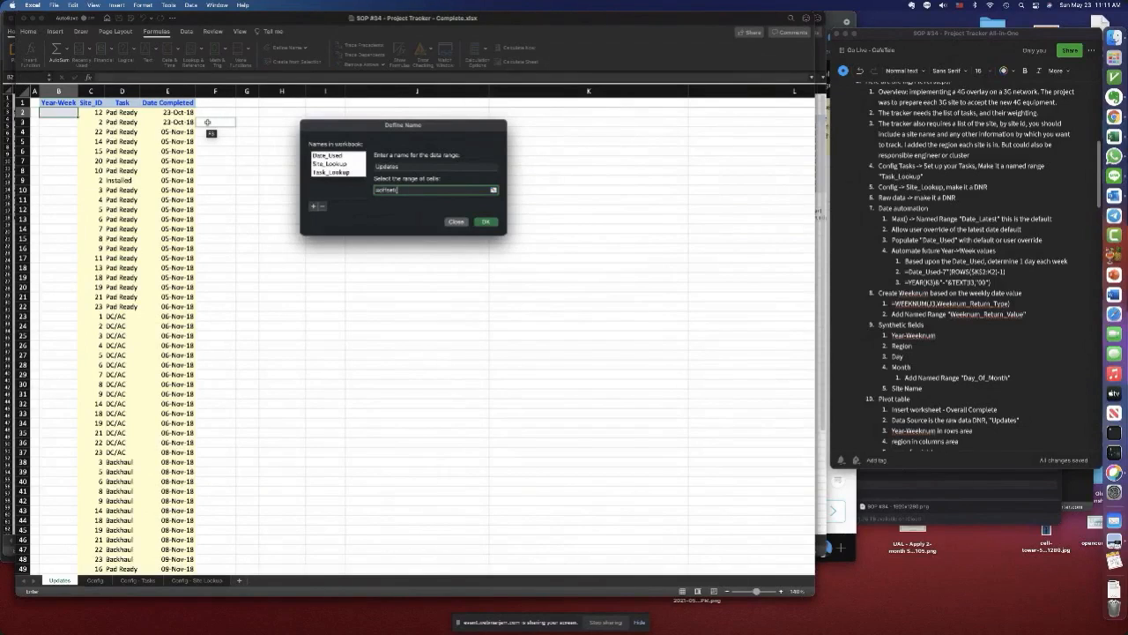
pyautogui.click(53, 102)
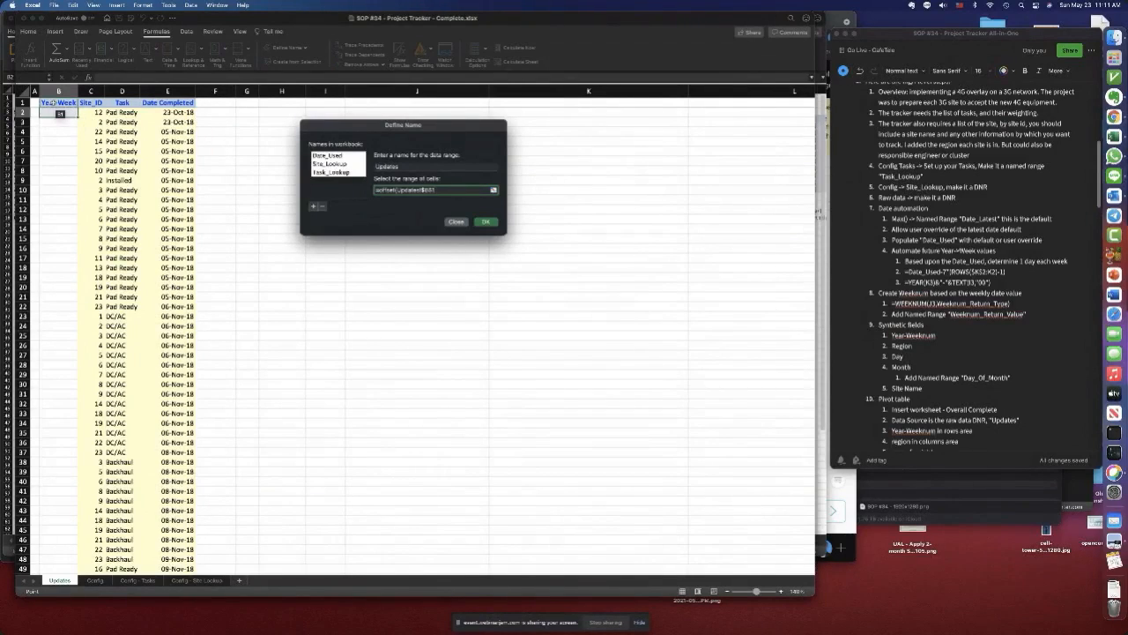
pyautogui.write(',0')
pyautogui.write(',')
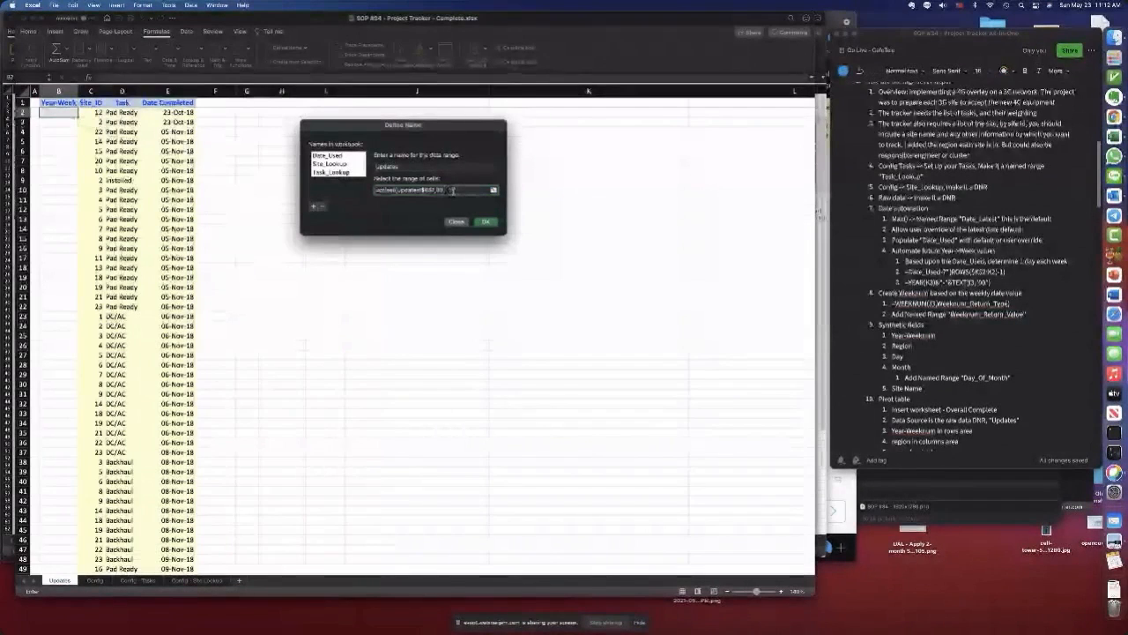
pyautogui.write('0,counta(')
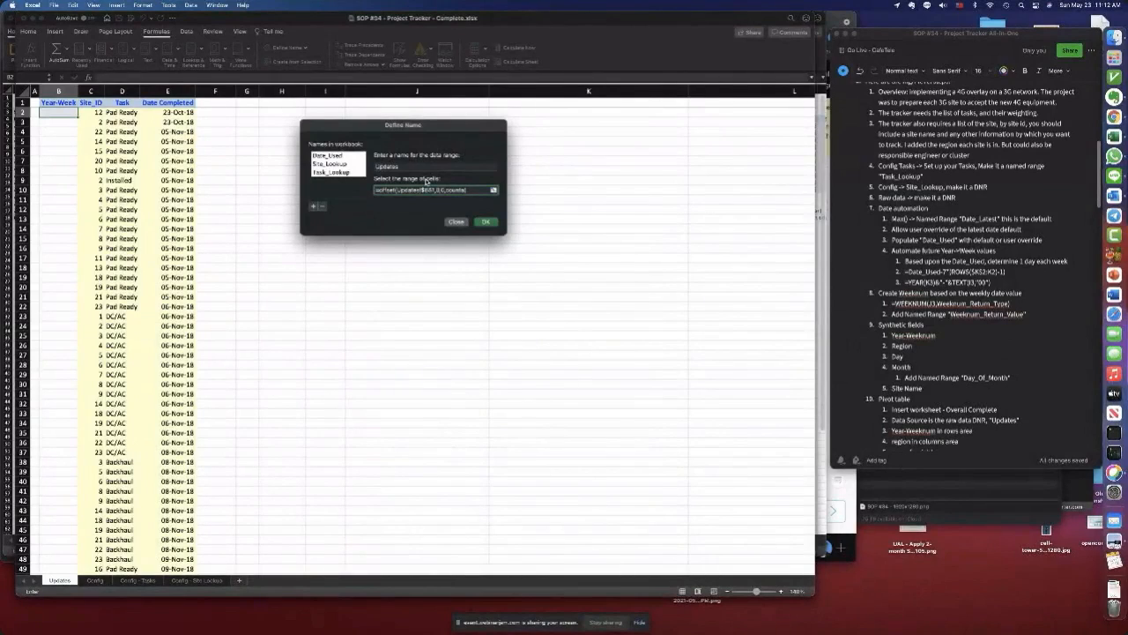
pyautogui.click(92, 90)
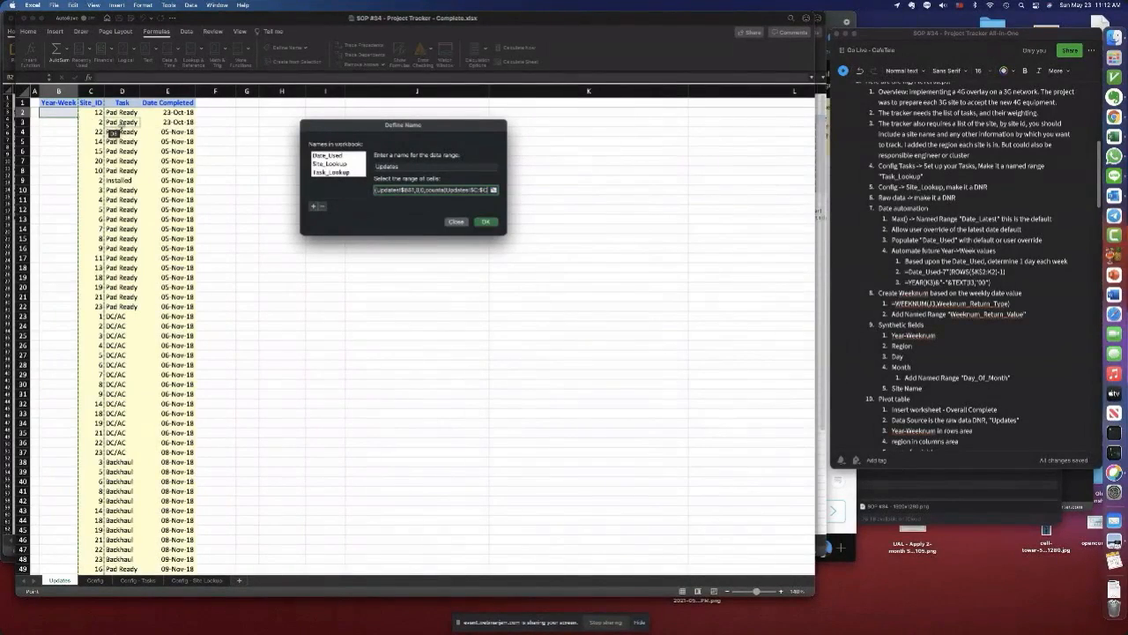
pyautogui.write(')')
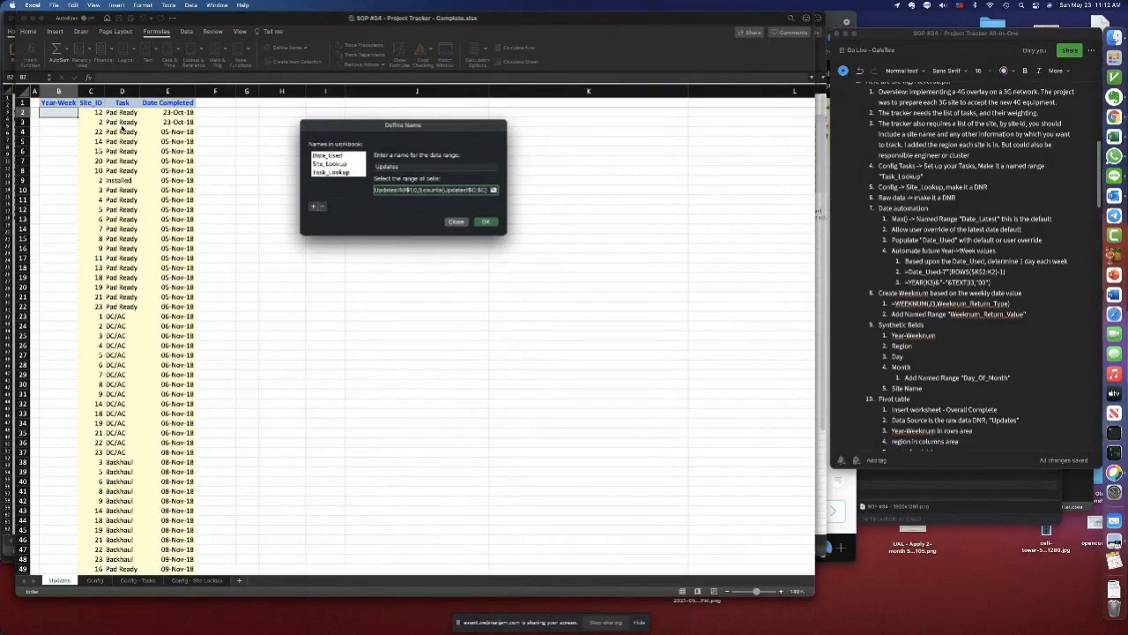
# - Complete the OFFSET formula with COUNTA of Updates!$1:$1 as the width, and add the name Updates to the workbook
pyautogui.write(',')
pyautogui.write('counta(')
pyautogui.click(22, 102)
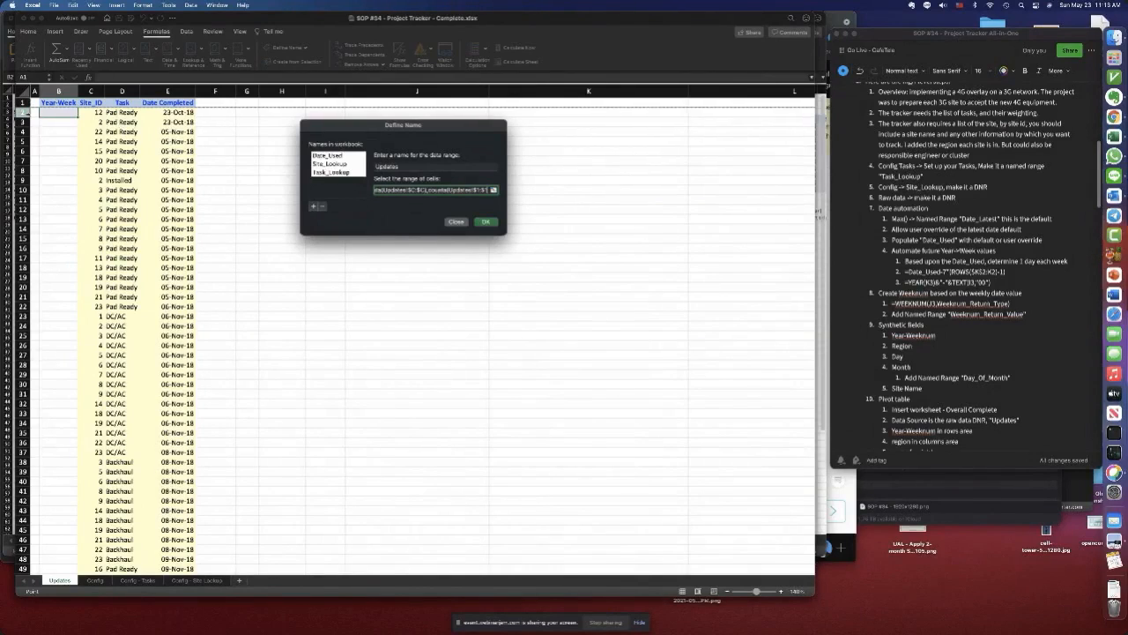
pyautogui.write('))')
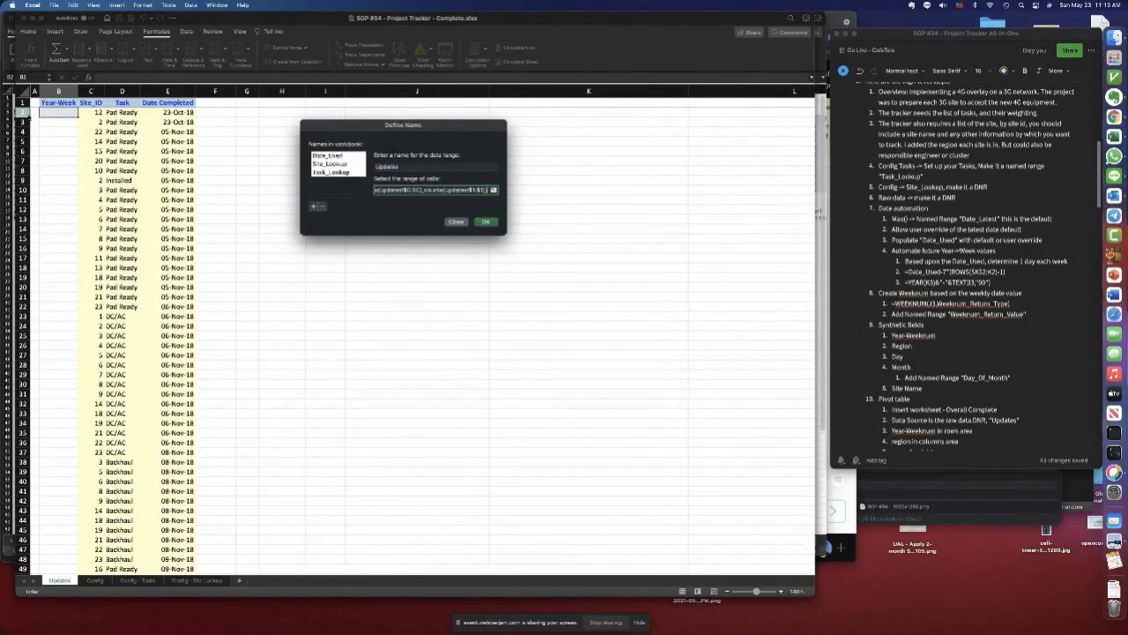
pyautogui.click(313, 207)
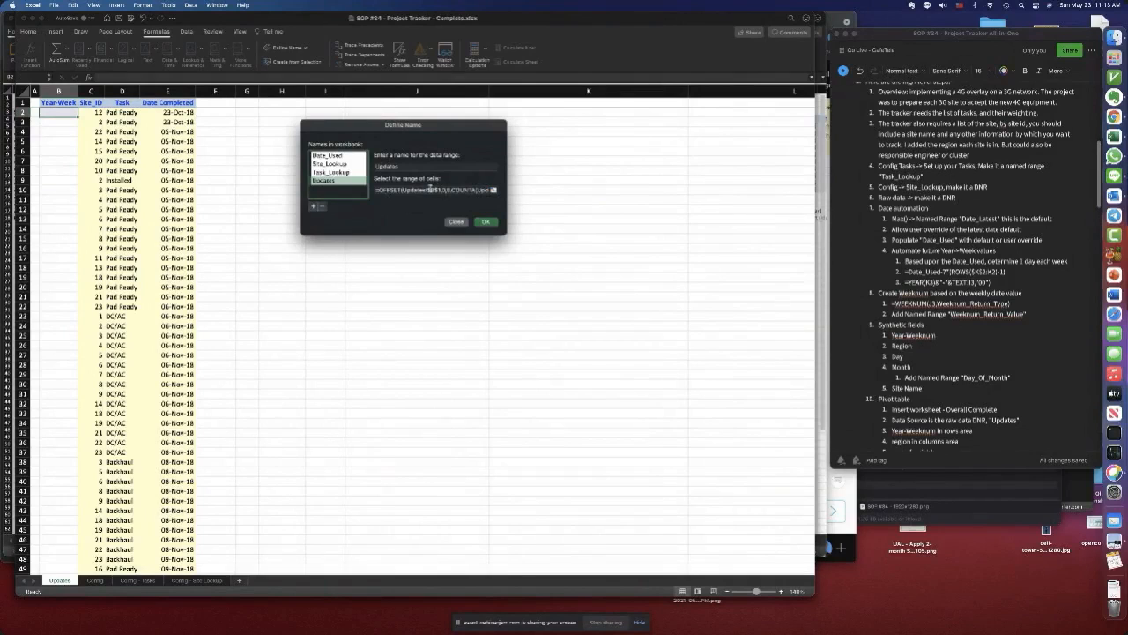
# - Check which cells the dynamic Updates range covers, down to the last data row
pyautogui.click(451, 190)
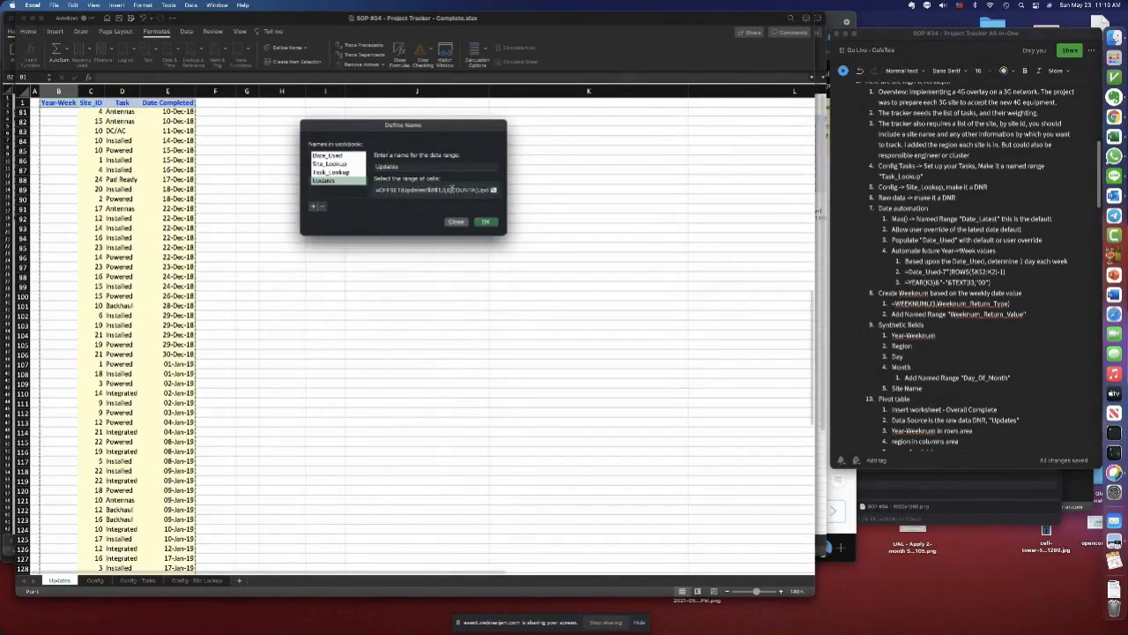
pyautogui.scroll(-5, 168, 210)
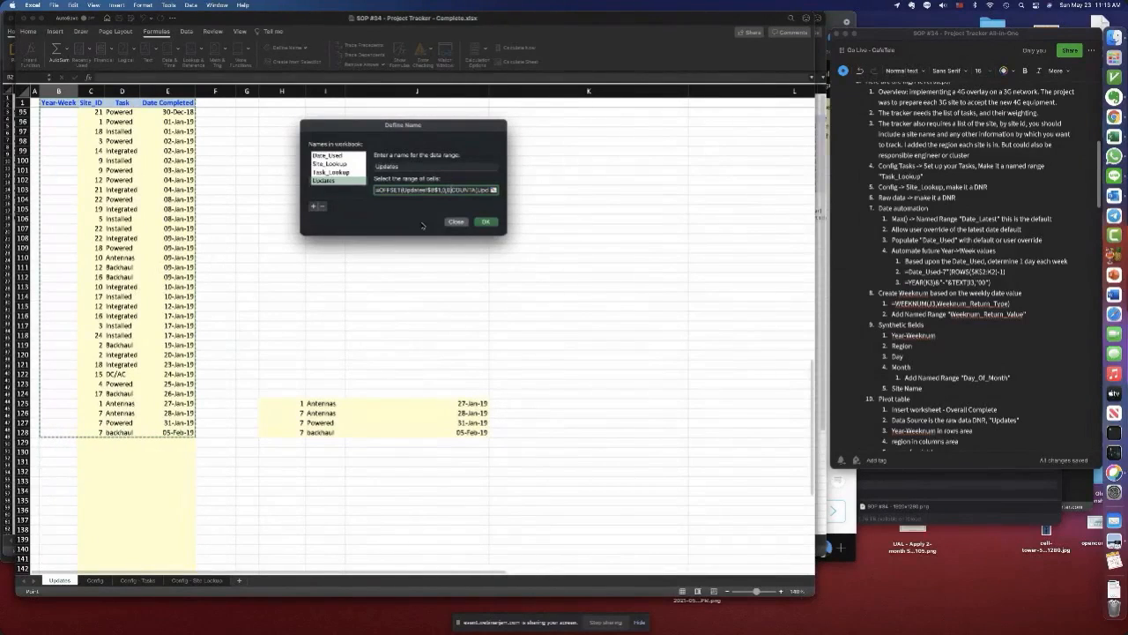
pyautogui.click(454, 222)
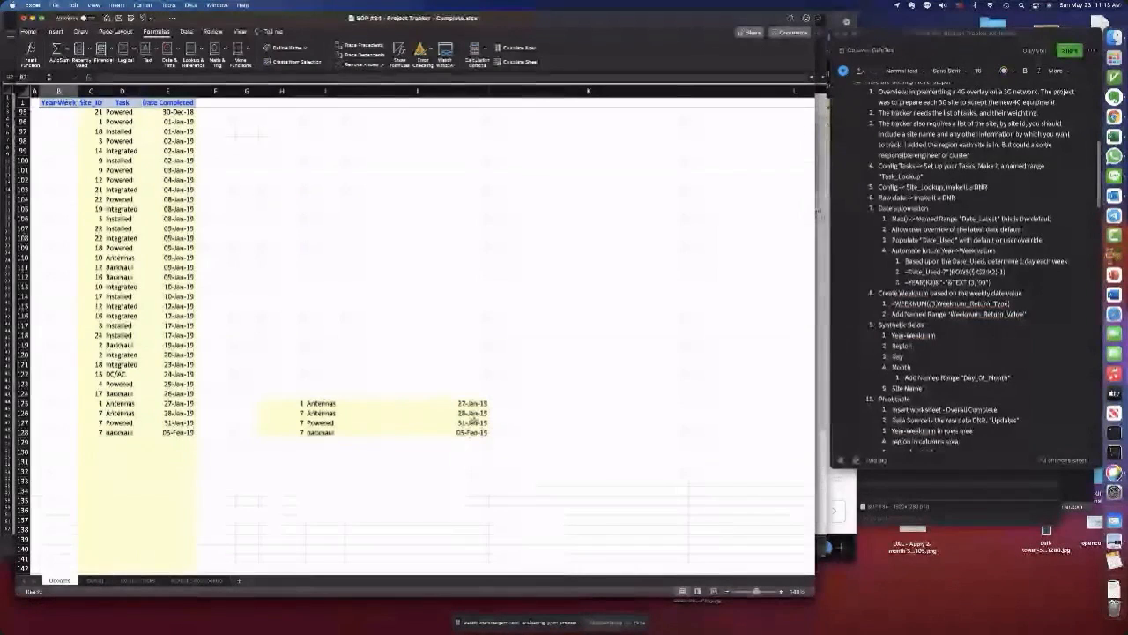
# - Clear the last four records in C125:E128 and recheck which cells the defined name Updates covers
pyautogui.moveTo(88, 406); pyautogui.dragTo(163, 433)
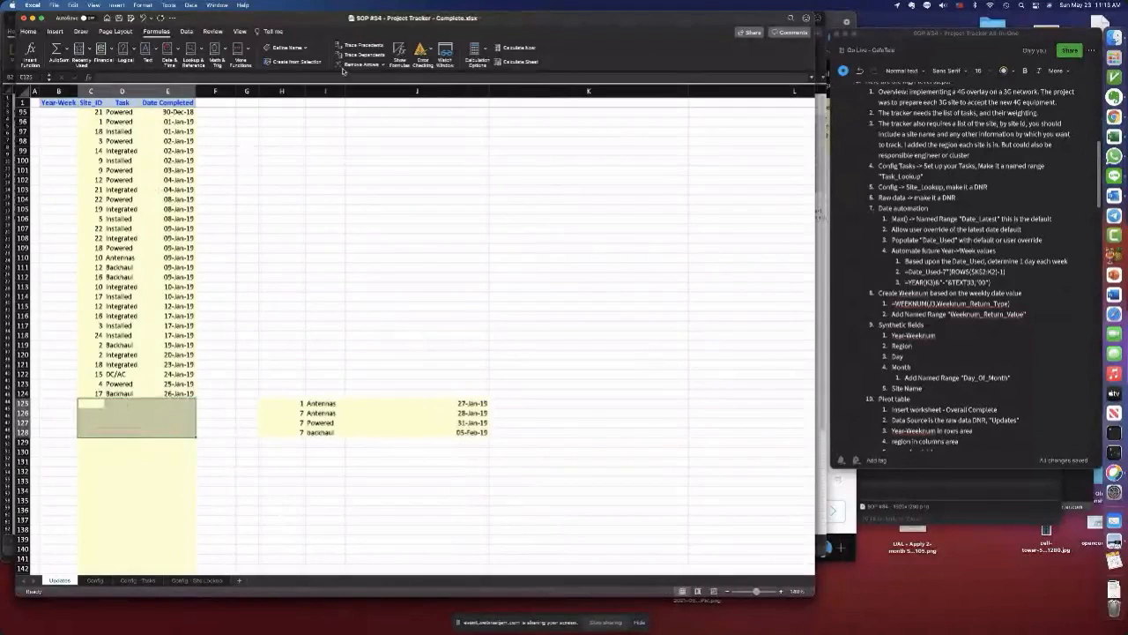
pyautogui.click(305, 48)
pyautogui.click(298, 59)
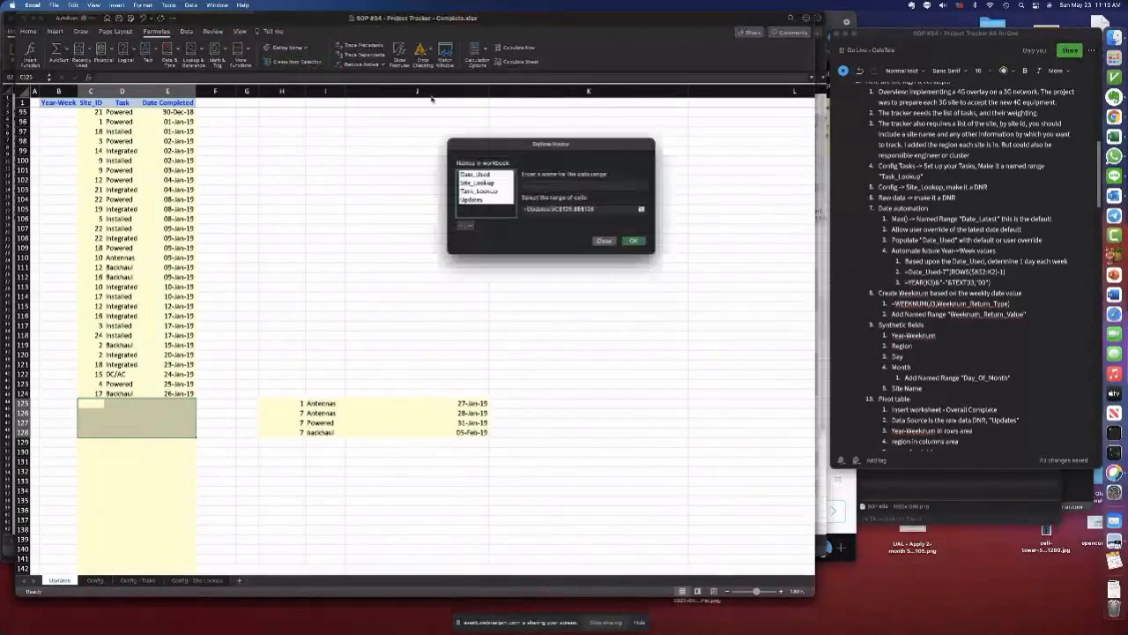
pyautogui.click(473, 200)
pyautogui.click(588, 209)
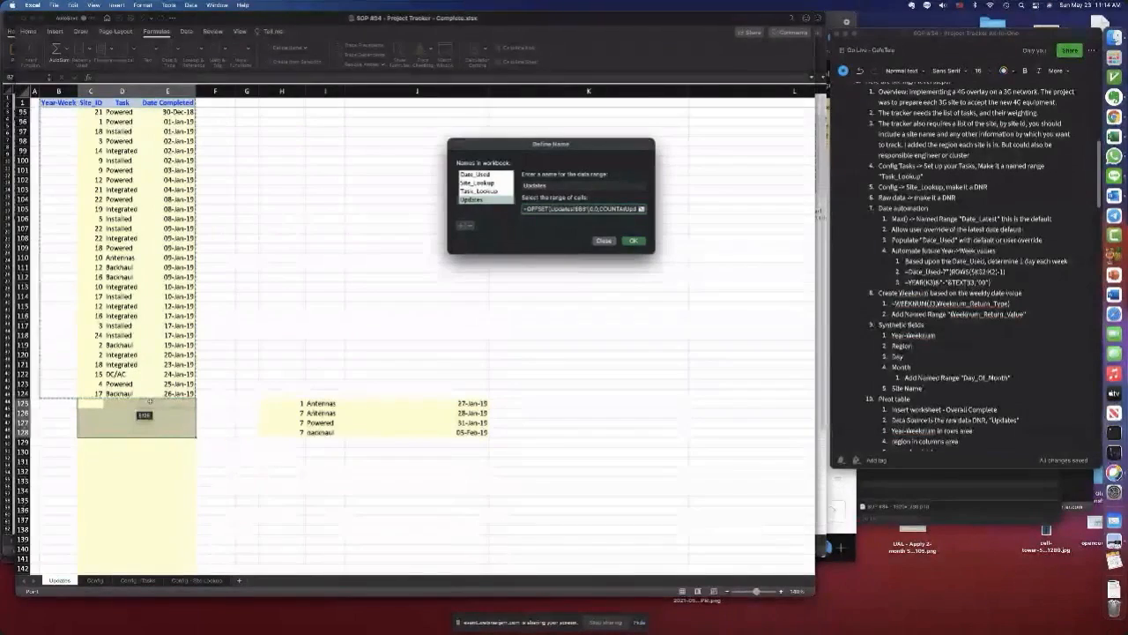
pyautogui.press('super+Tab')
pyautogui.press('super+Tab')
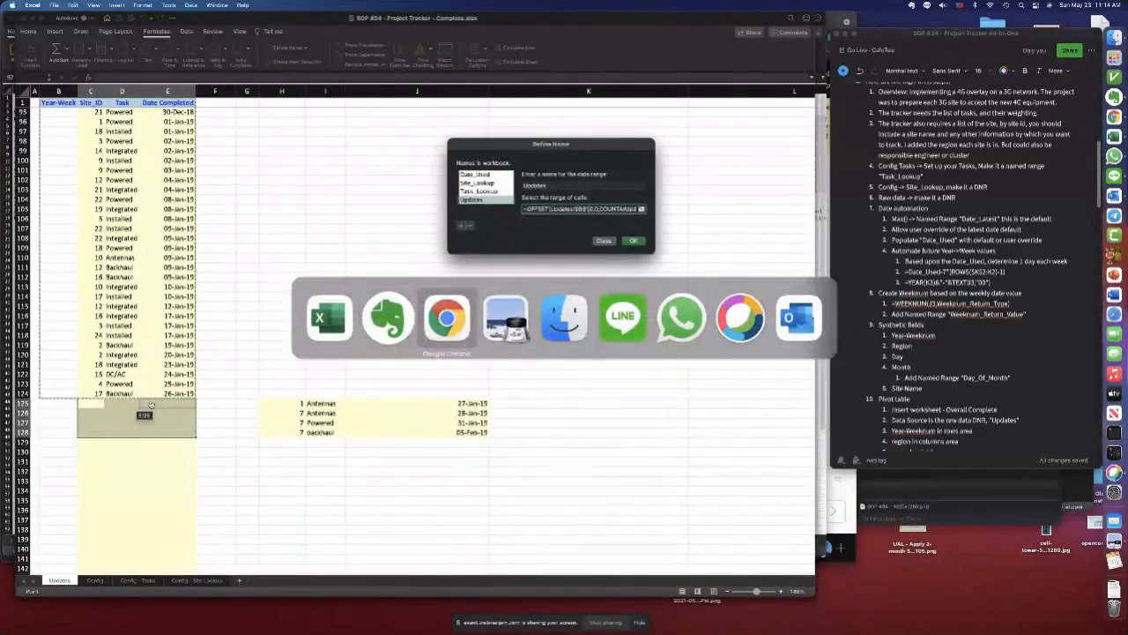
pyautogui.press('super+Tab')
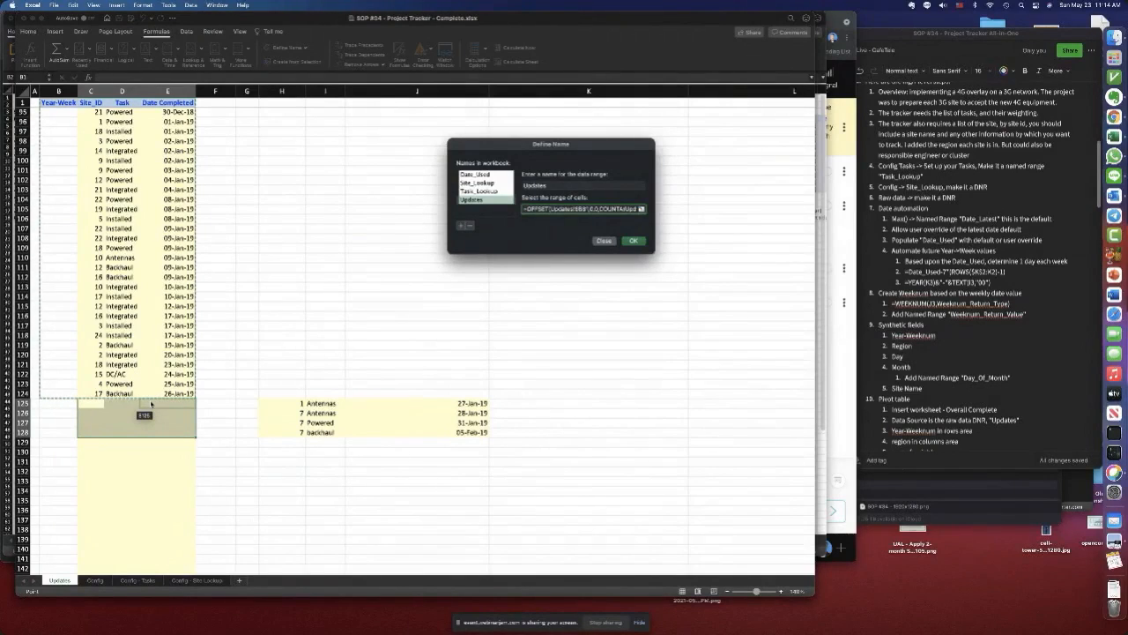
# - Close the name definitions and open the Config sheet for the date automation
pyautogui.click(635, 242)
pyautogui.scroll(10, 273, 287)
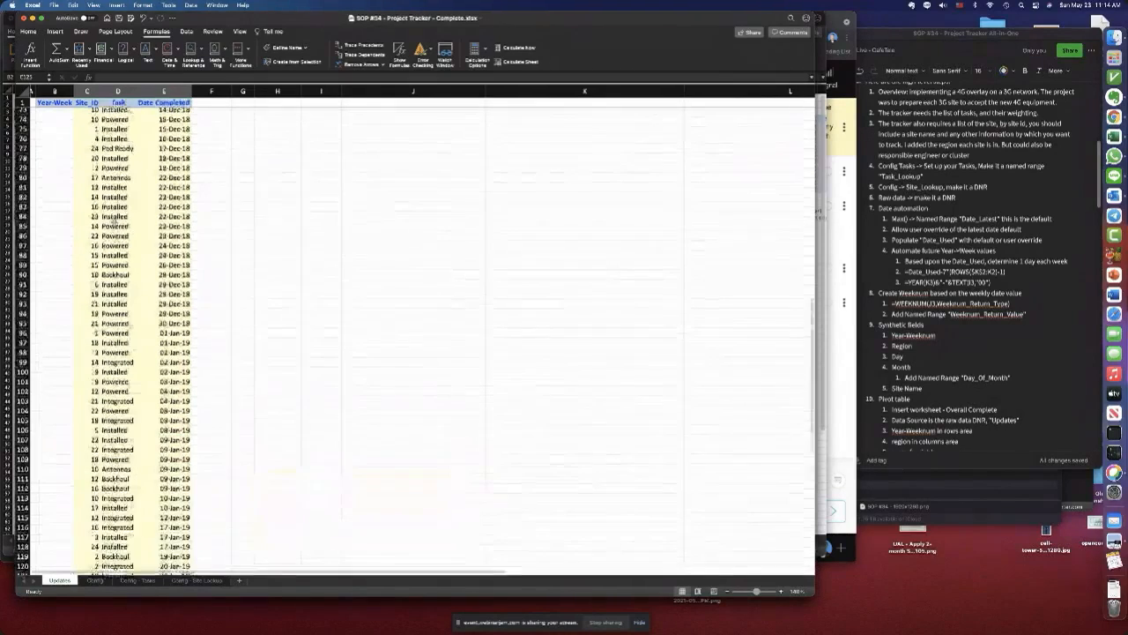
pyautogui.click(862, 338)
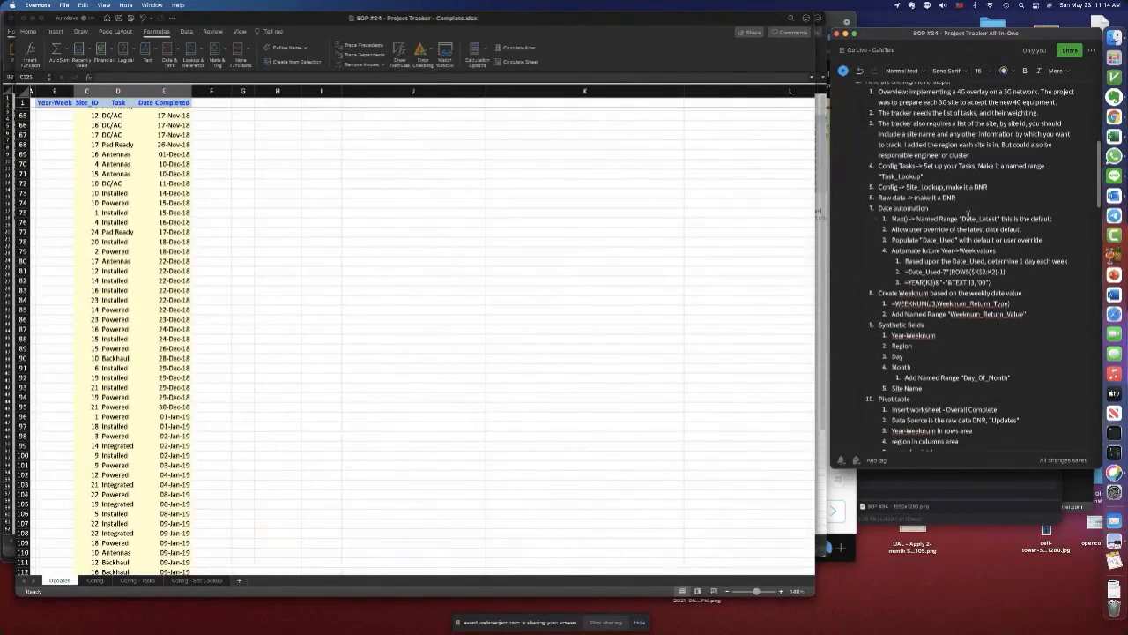
pyautogui.click(138, 585)
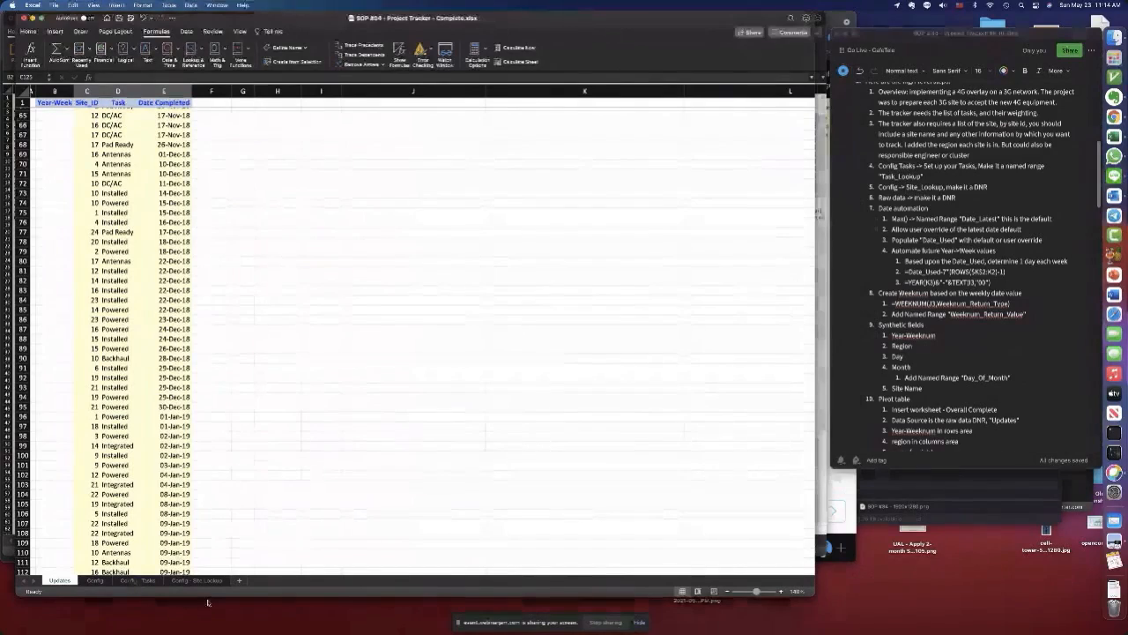
pyautogui.click(97, 581)
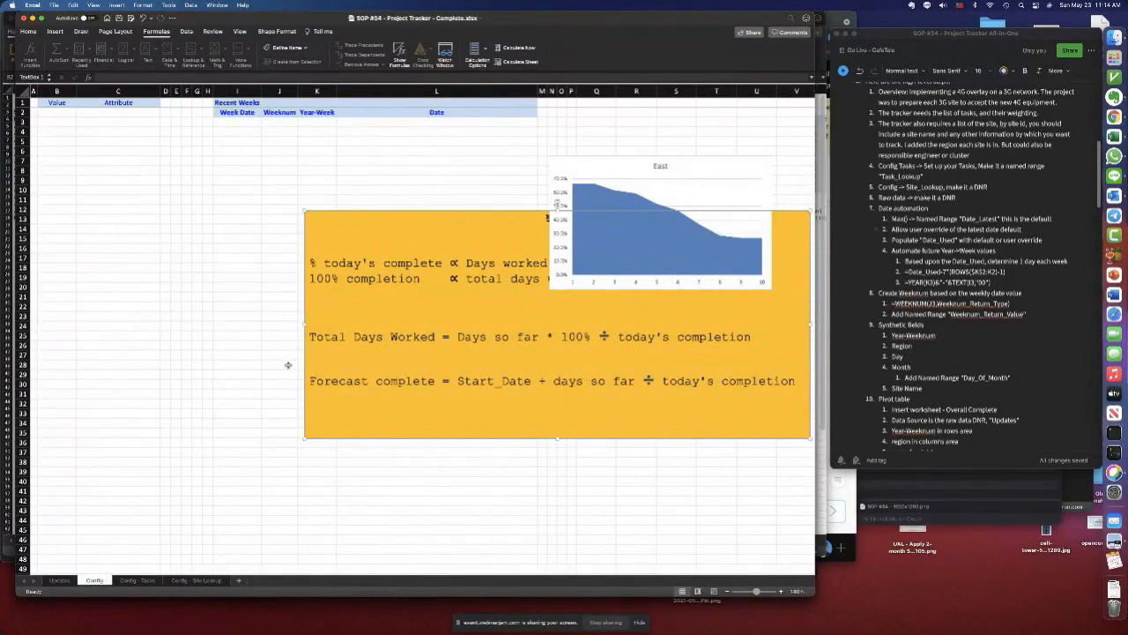
# - Switch to the SOP #33 - Project Tracker 5 workbook and open its Dashboard sheet
pyautogui.press('super+Tab')
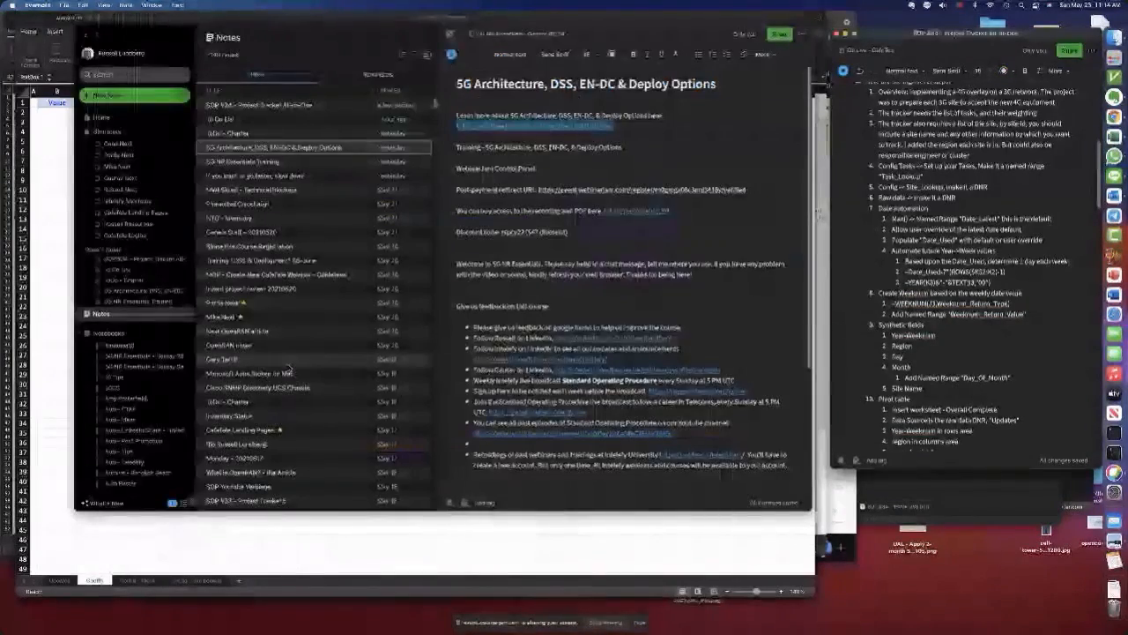
pyautogui.press('super+Tab')
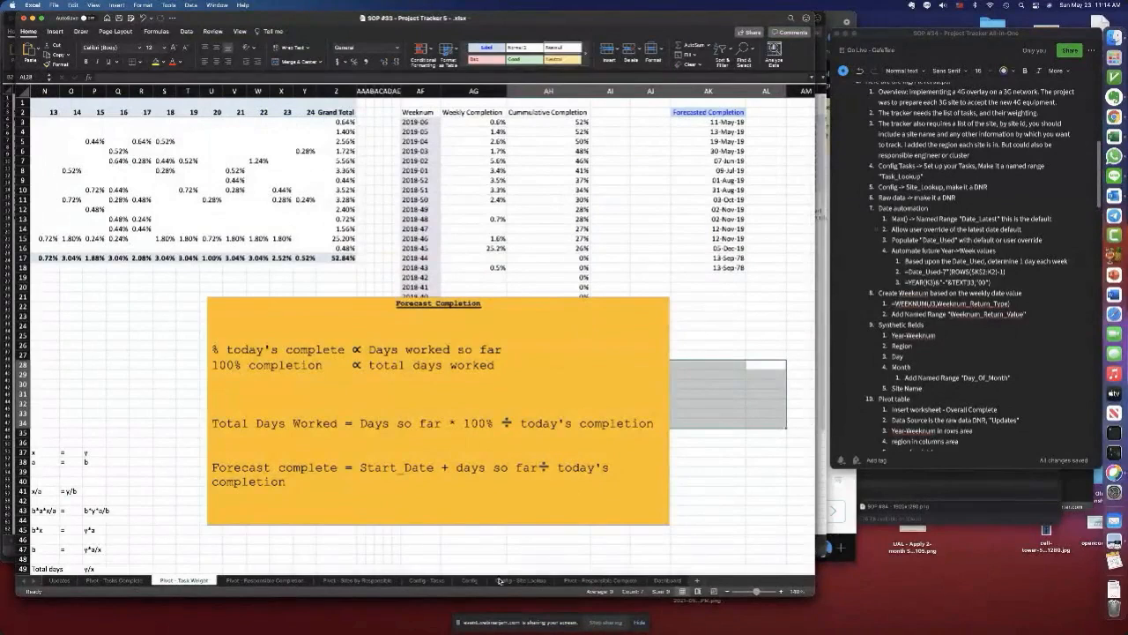
pyautogui.click(659, 584)
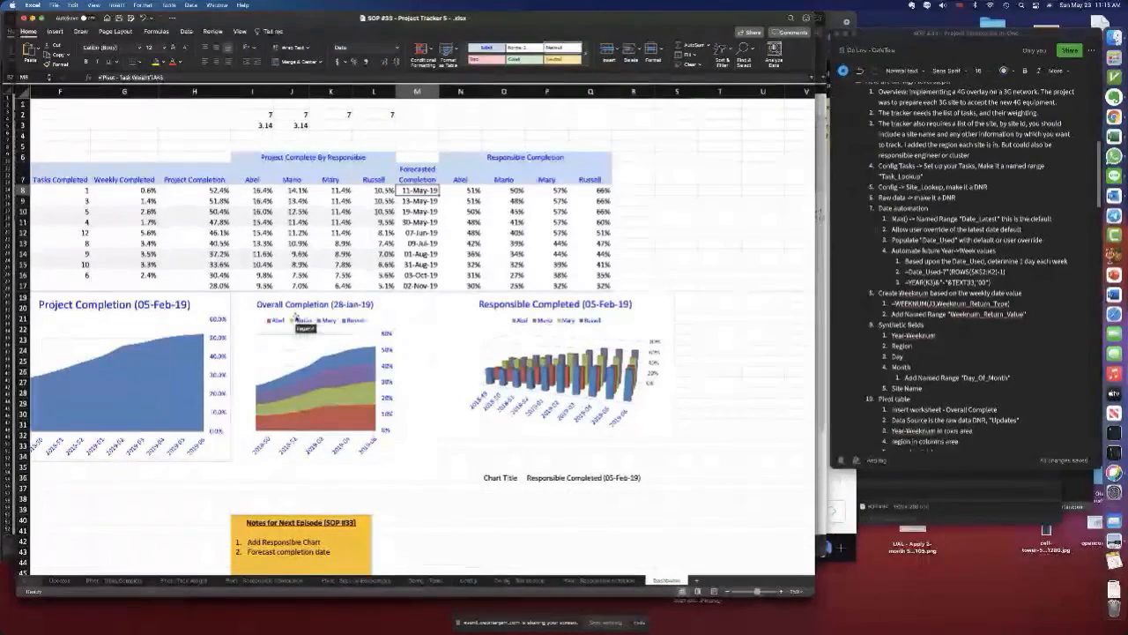
# - Examine row 8 of the Dashboard's summary table and the year-week values in the Week column, E8:E17
pyautogui.press('Left')
pyautogui.press('Left')
pyautogui.press('Left')
pyautogui.press('Left')
pyautogui.press('Left')
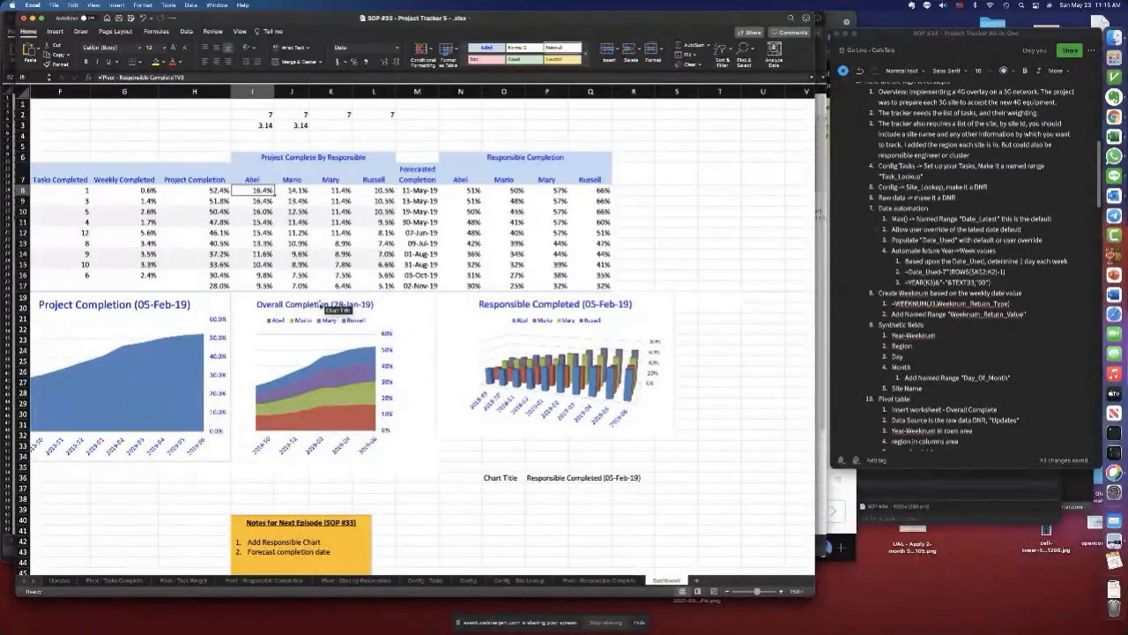
pyautogui.press('Left')
pyautogui.press('Left')
pyautogui.press('Left')
pyautogui.press('Left')
pyautogui.press('Left')
pyautogui.press('Left')
pyautogui.press('Right')
pyautogui.press('Right')
pyautogui.press('Right')
pyautogui.press('Right')
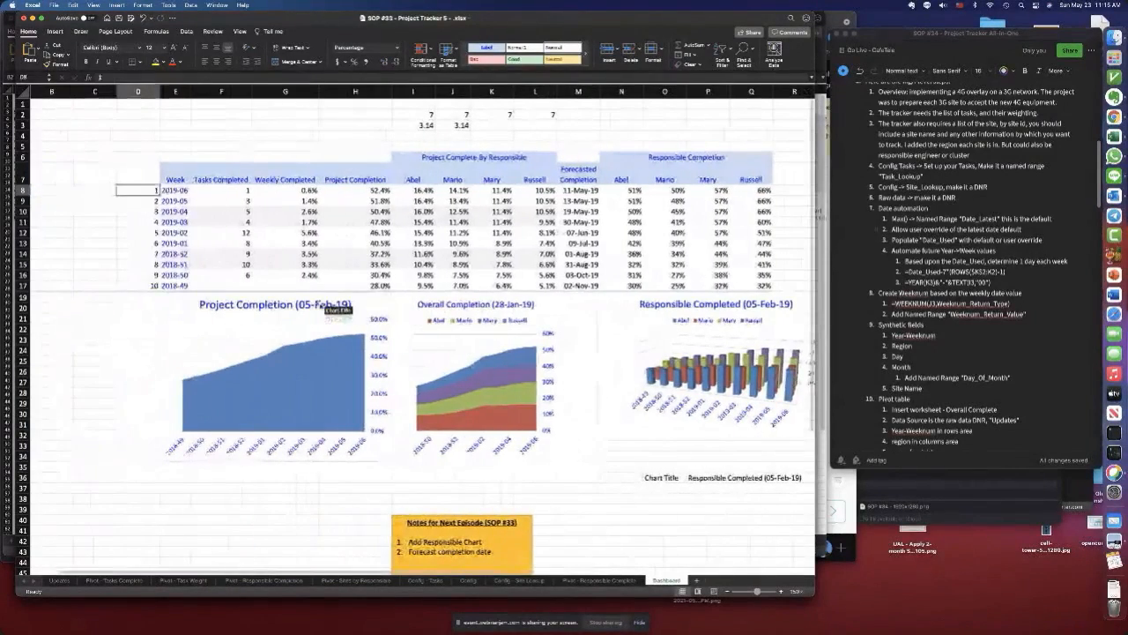
pyautogui.press('Left')
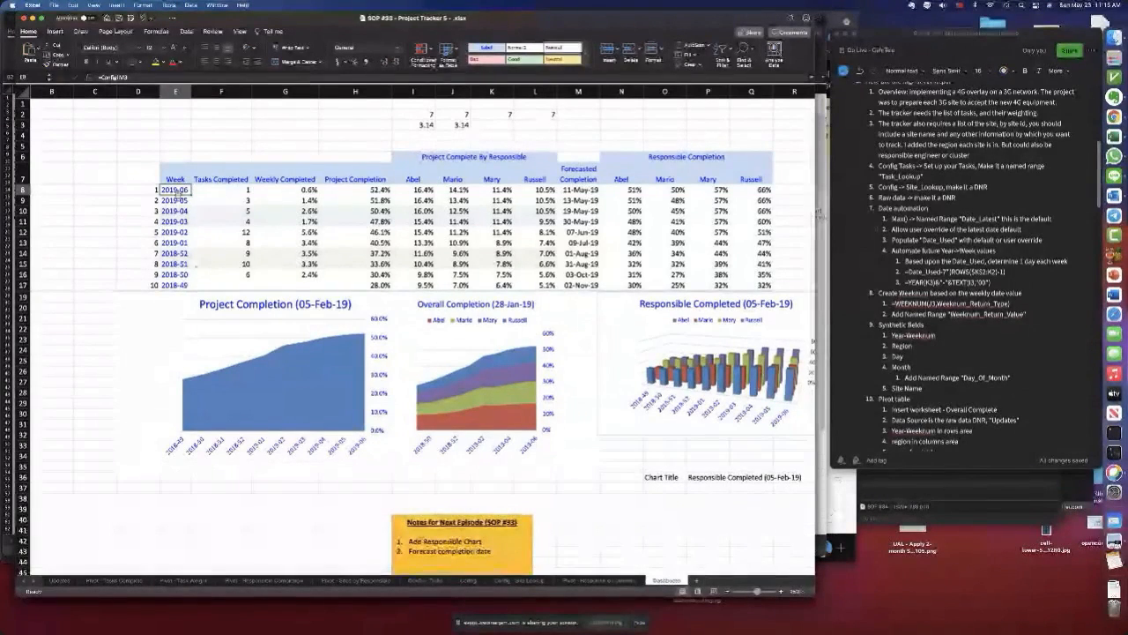
pyautogui.moveTo(177, 190); pyautogui.dragTo(176, 285)
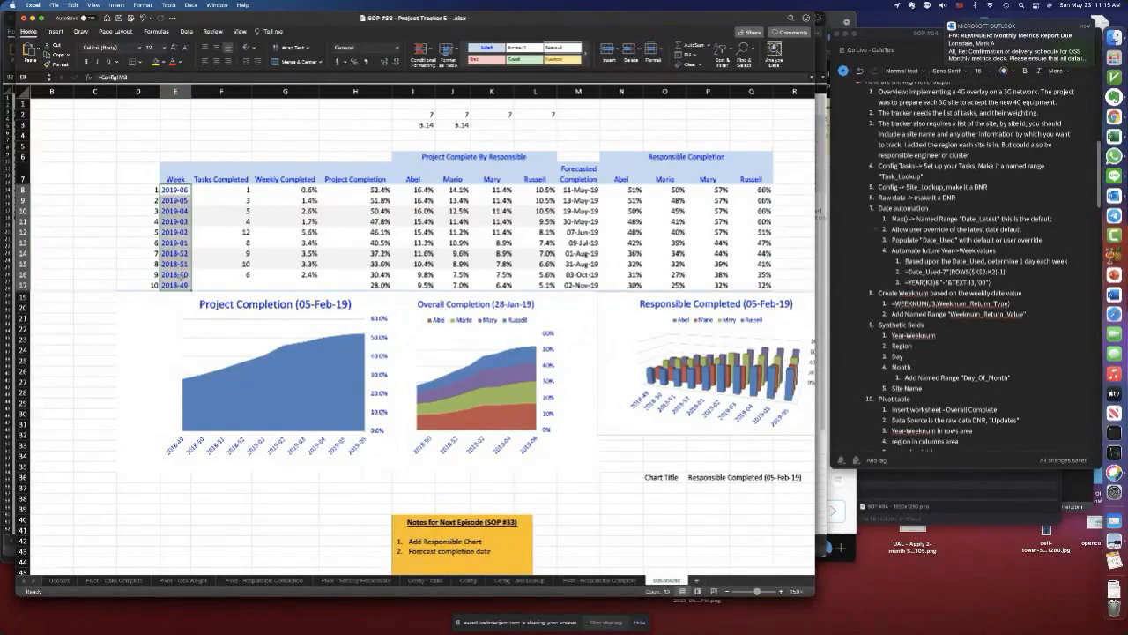
# - Switch away from the workbook to Outlook, and from there to the Webex window
pyautogui.press('super+Tab')
pyautogui.press('super+Tab')
pyautogui.press('super+Tab')
pyautogui.press('super+Tab')
pyautogui.press('super+Tab')
pyautogui.press('super+Tab')
pyautogui.press('super+Tab')
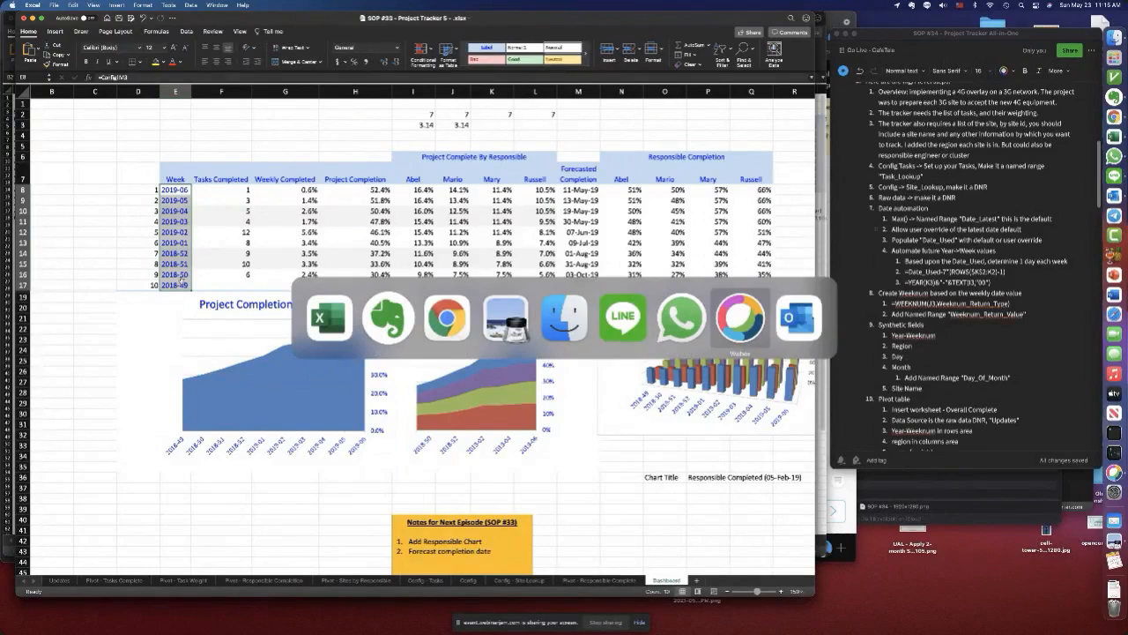
pyautogui.press('super+Tab')
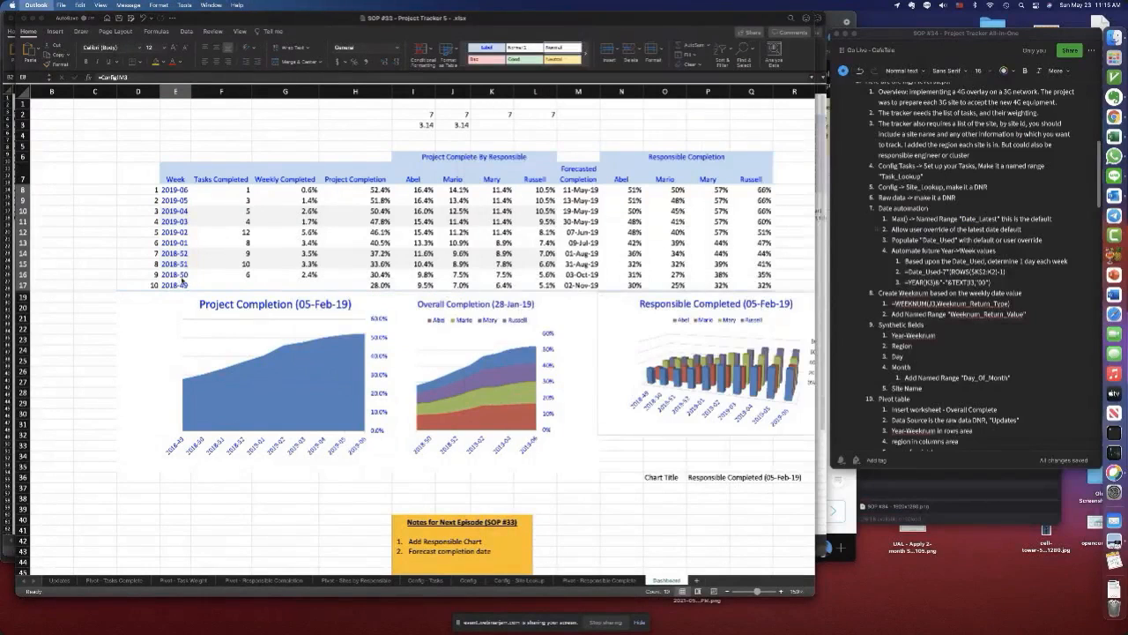
pyautogui.press('super+Tab')
pyautogui.press('super+Tab')
pyautogui.press('super+Tab')
pyautogui.press('super+Tab')
pyautogui.press('super+Tab')
pyautogui.press('super+Tab')
pyautogui.press('super+Tab')
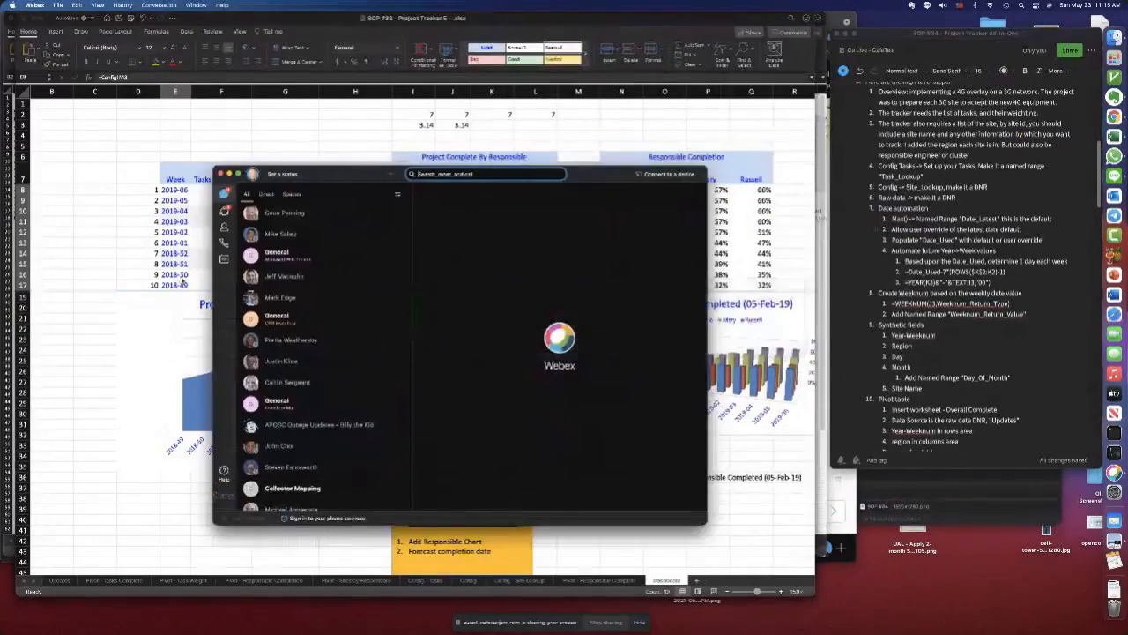
# - Return to Excel and switch to the Config sheet of the SOP #34 - Project Tracker workbook
pyautogui.press('super+Tab')
pyautogui.press('super+Tab')
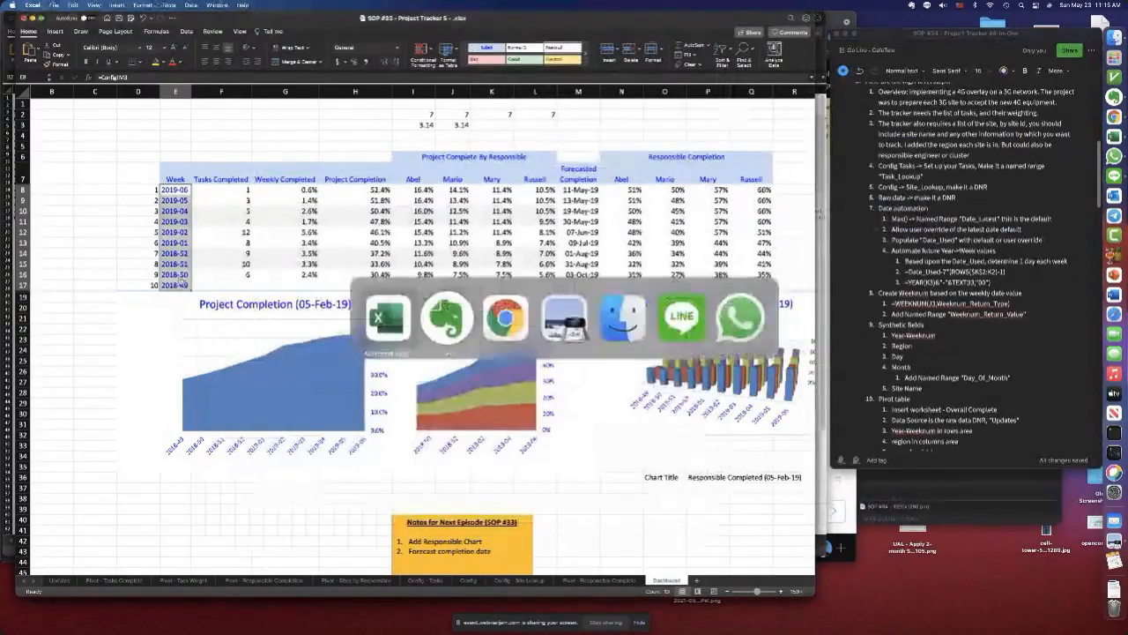
pyautogui.press('super+grave')
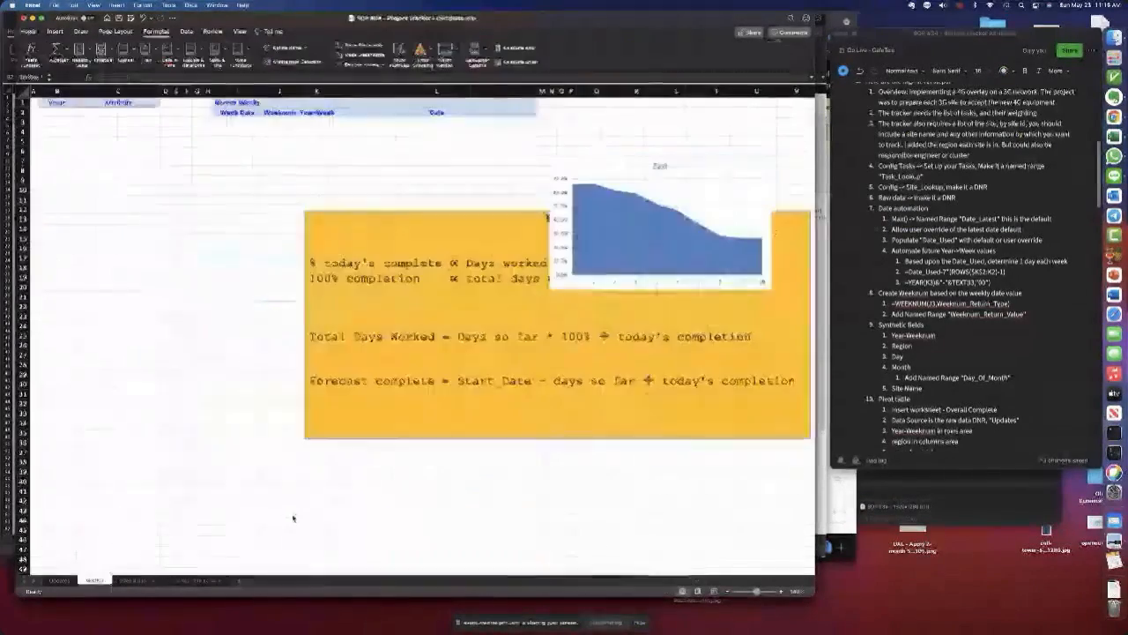
pyautogui.click(251, 204)
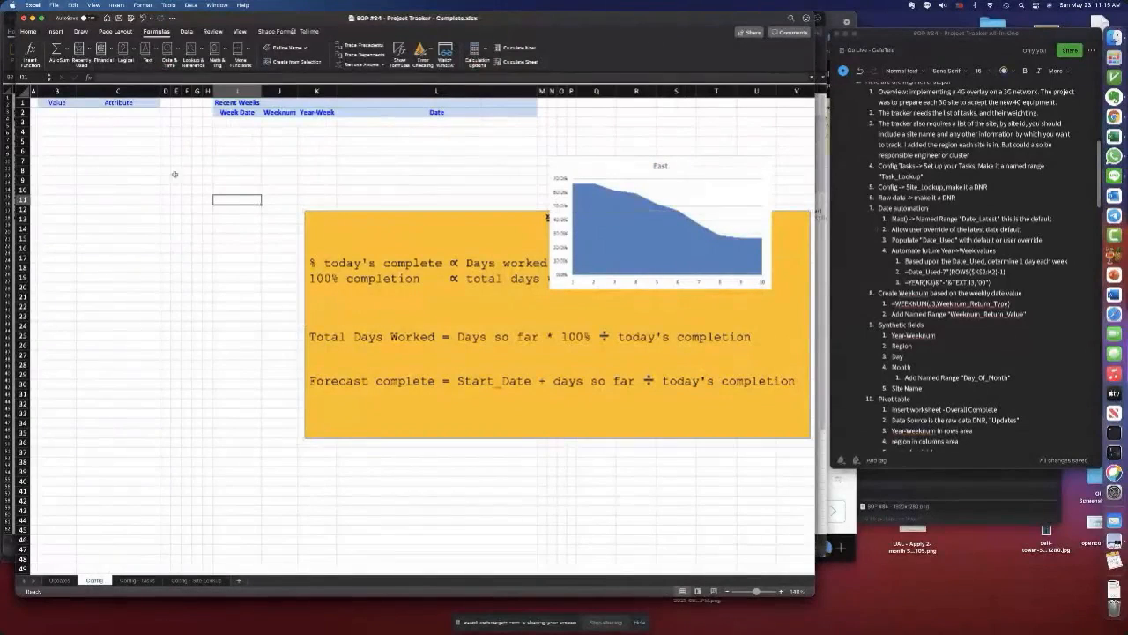
# - Enter the label Latest Update in C2 under Attribute on the Config sheet
pyautogui.click(59, 113)
pyautogui.click(96, 114)
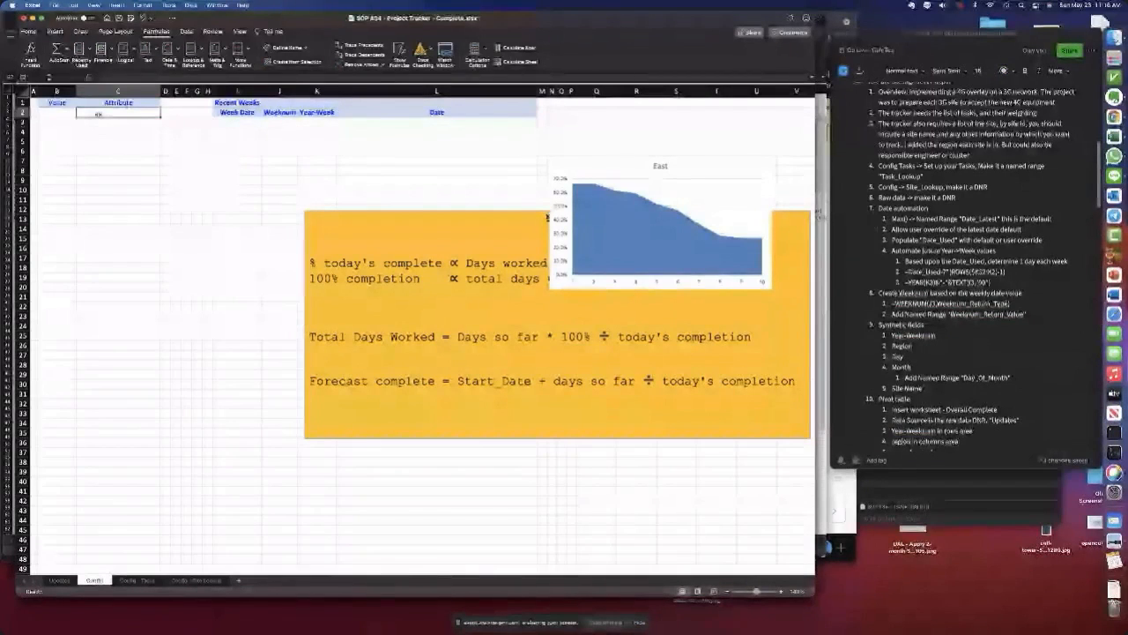
pyautogui.write('Lo')
pyautogui.write('t')
pyautogui.write('est Update')
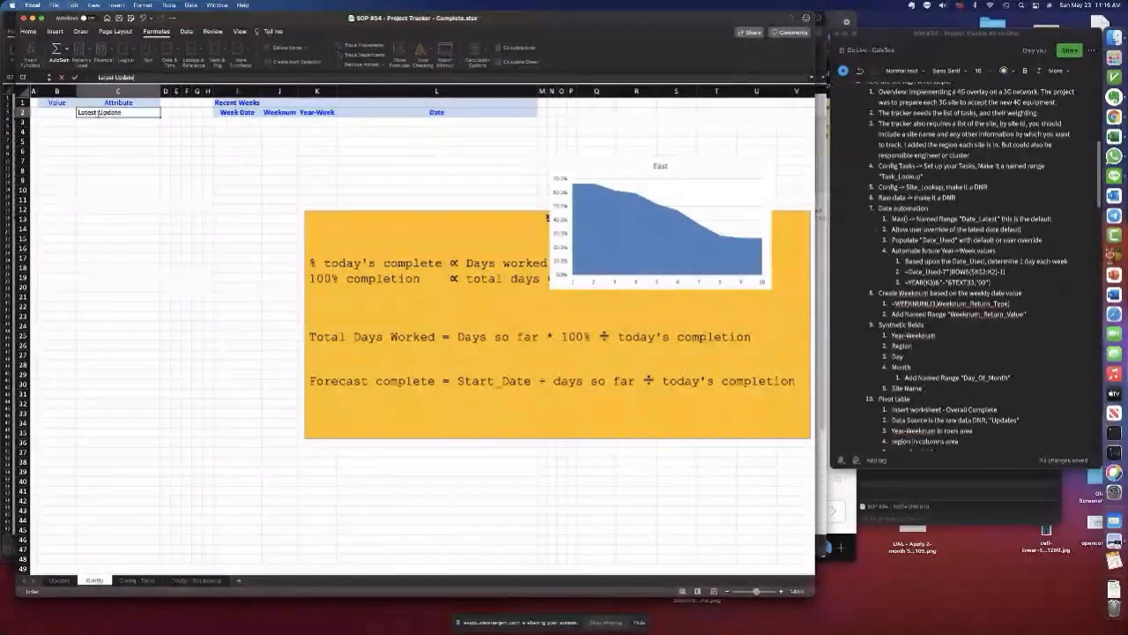
pyautogui.press('Return')
# - Calculate the latest update date in B2 as the MAX of the whole Date Completed column, Updates!E:E
pyautogui.press('Up')
pyautogui.press('Left')
pyautogui.write('=max(')
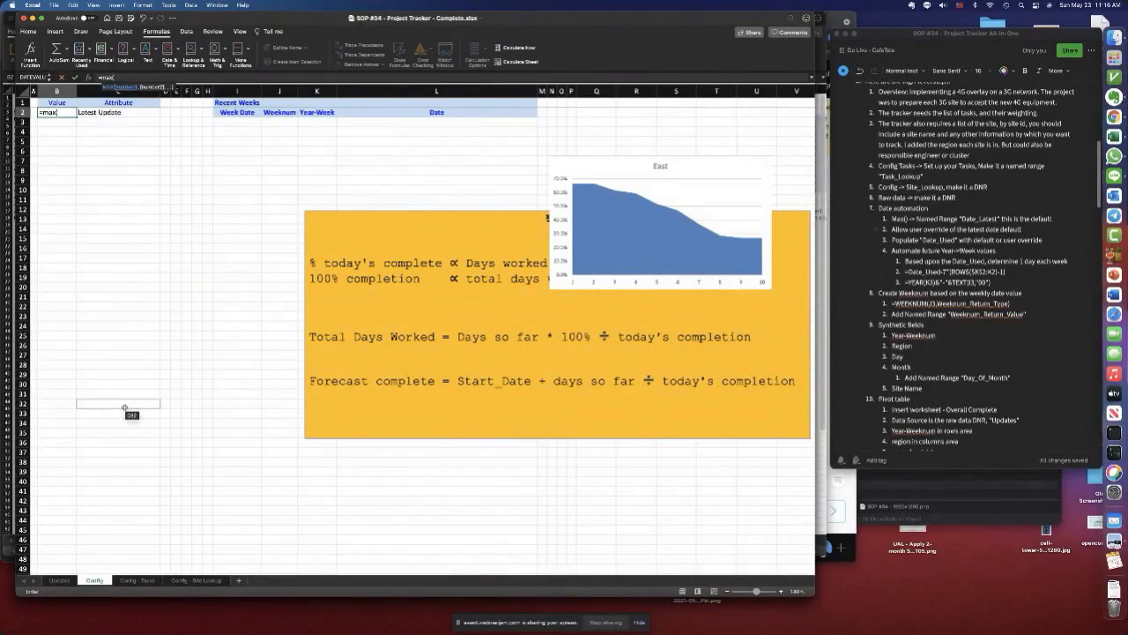
pyautogui.click(55, 580)
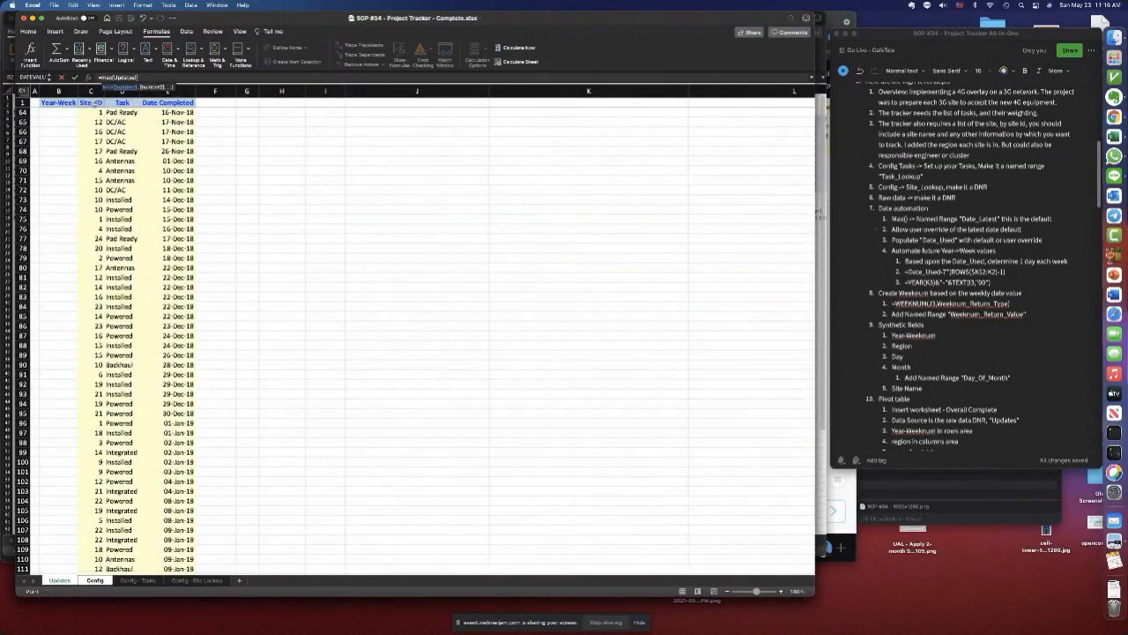
pyautogui.click(164, 103)
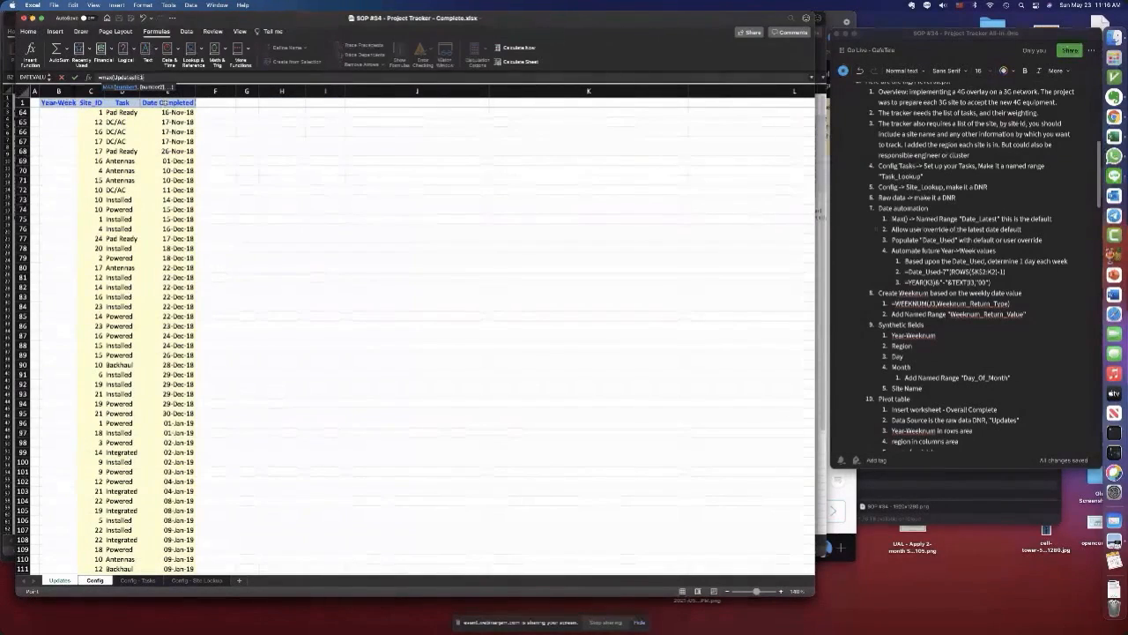
pyautogui.click(179, 91)
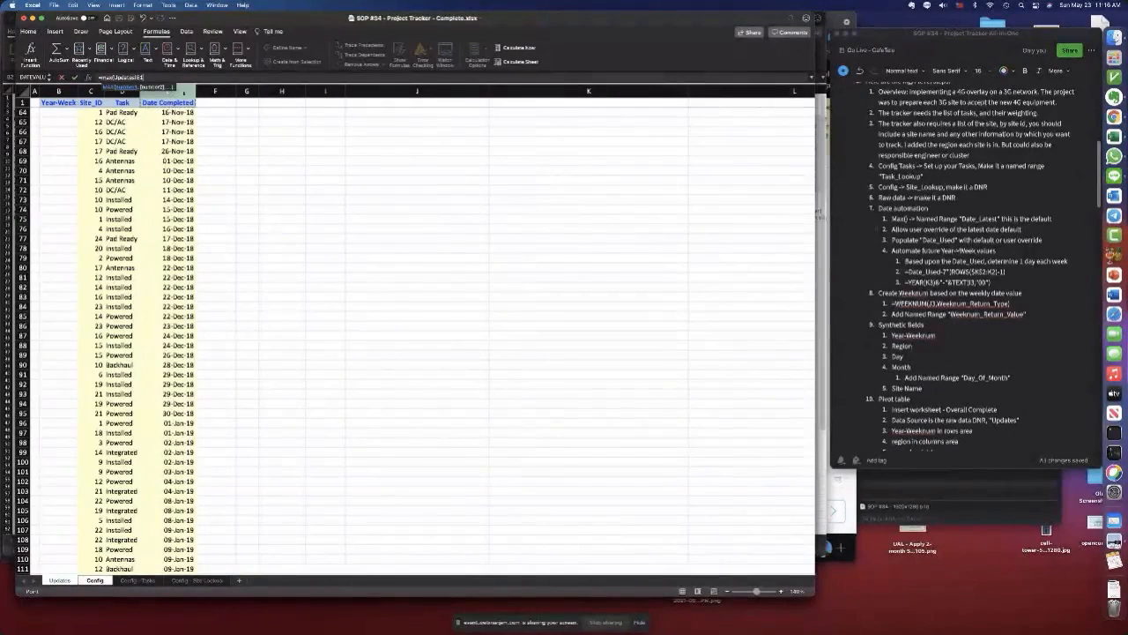
pyautogui.write(')')
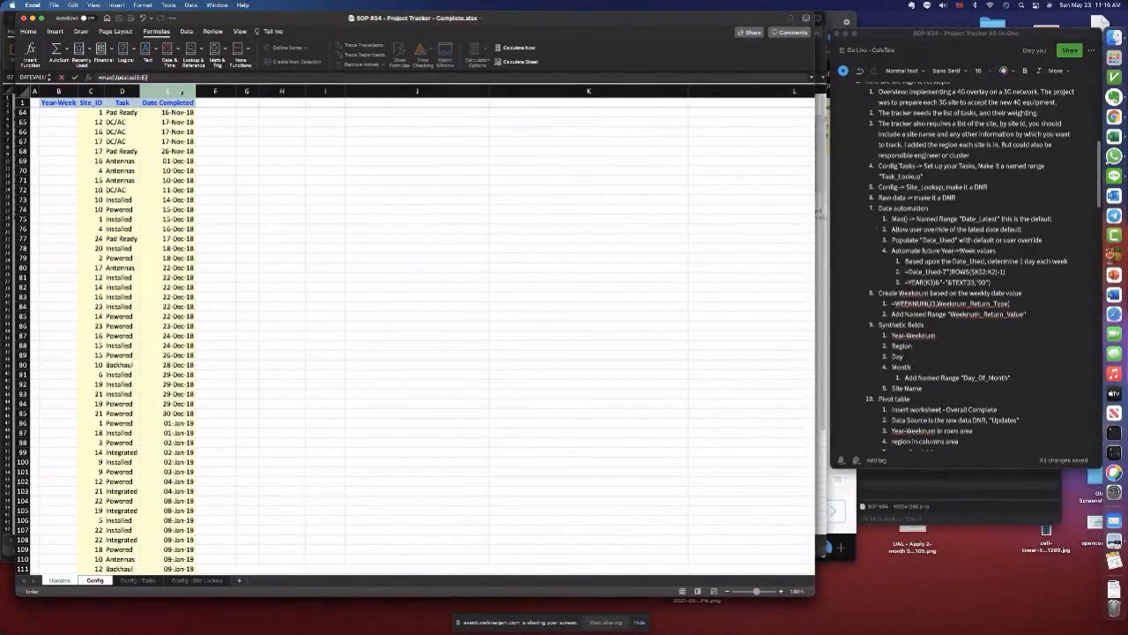
pyautogui.press('Return')
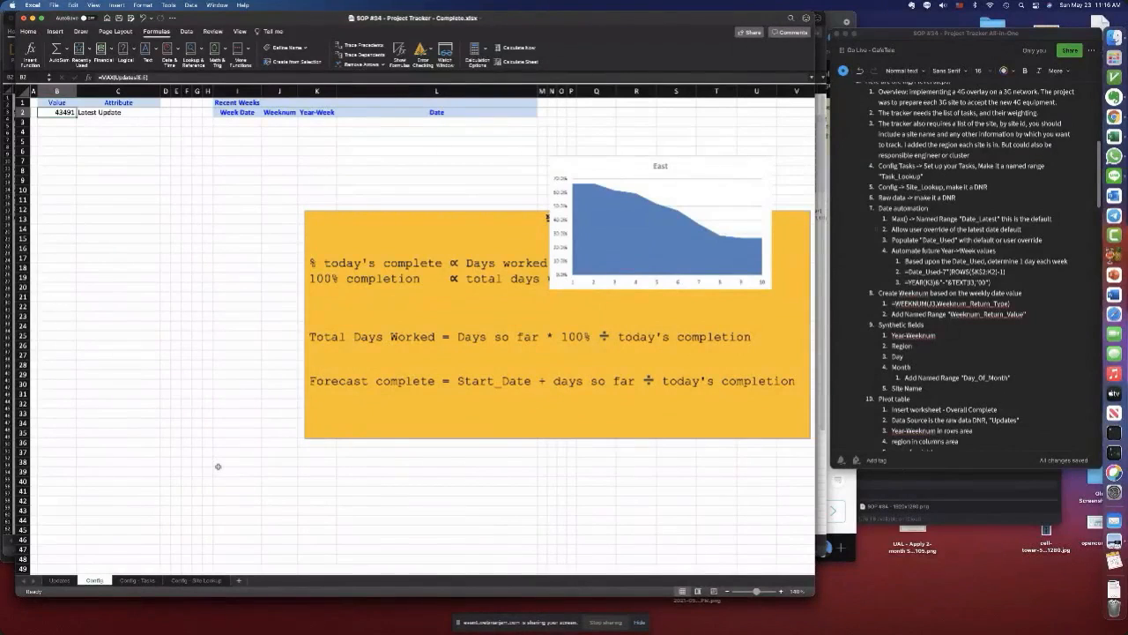
# - Format the Latest Update value in B2 as a date of the type 14-Mar-12
pyautogui.press('super+1')
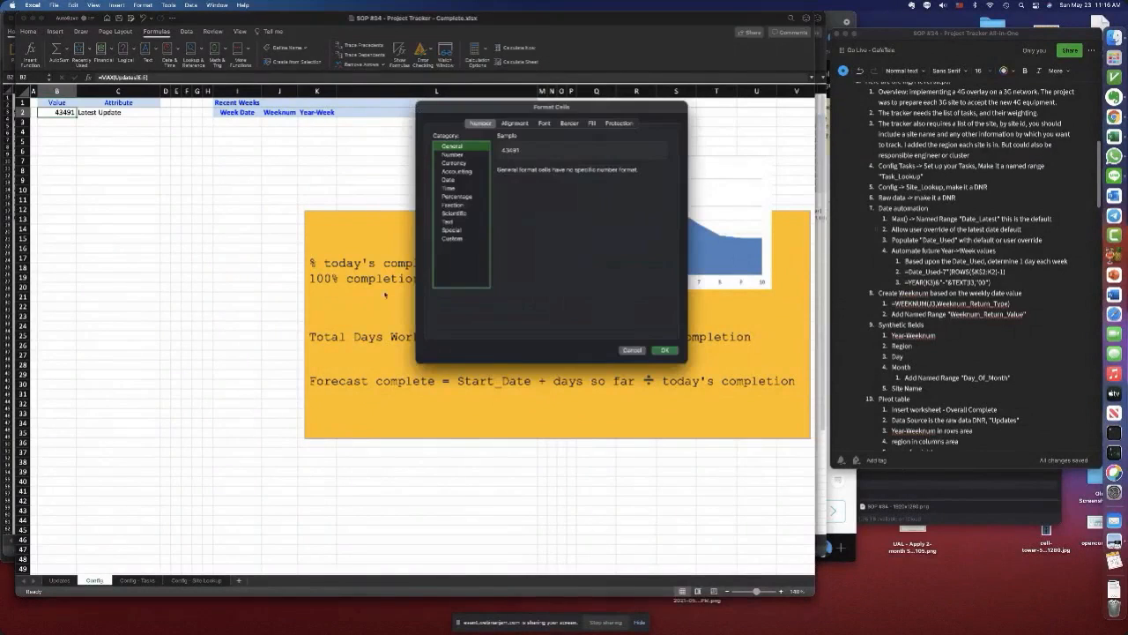
pyautogui.click(455, 155)
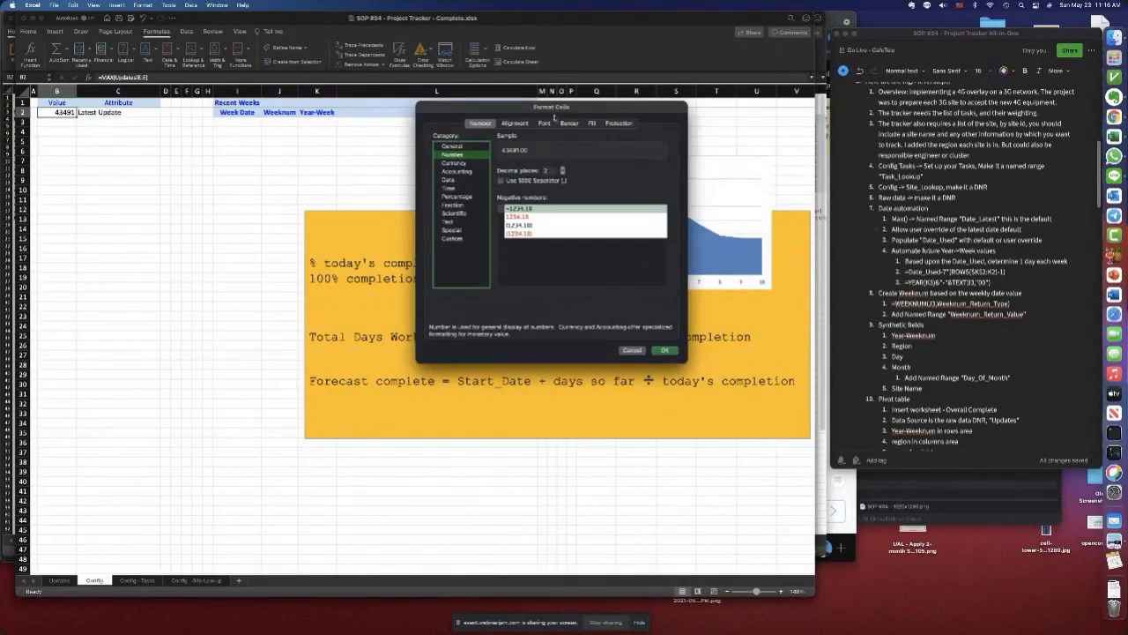
pyautogui.click(451, 179)
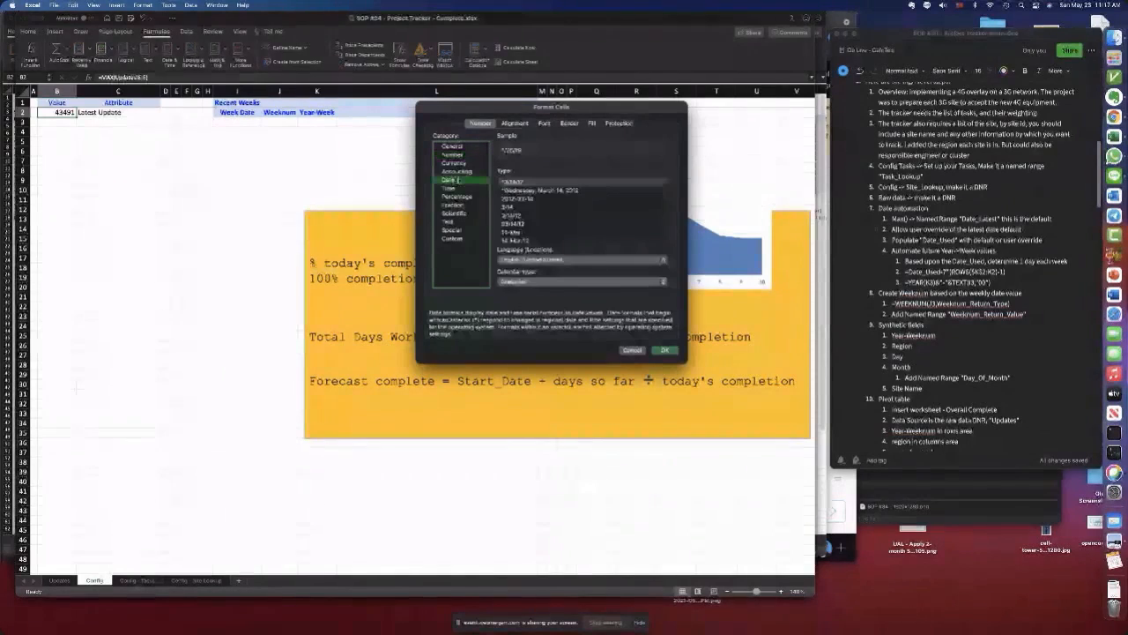
pyautogui.click(534, 204)
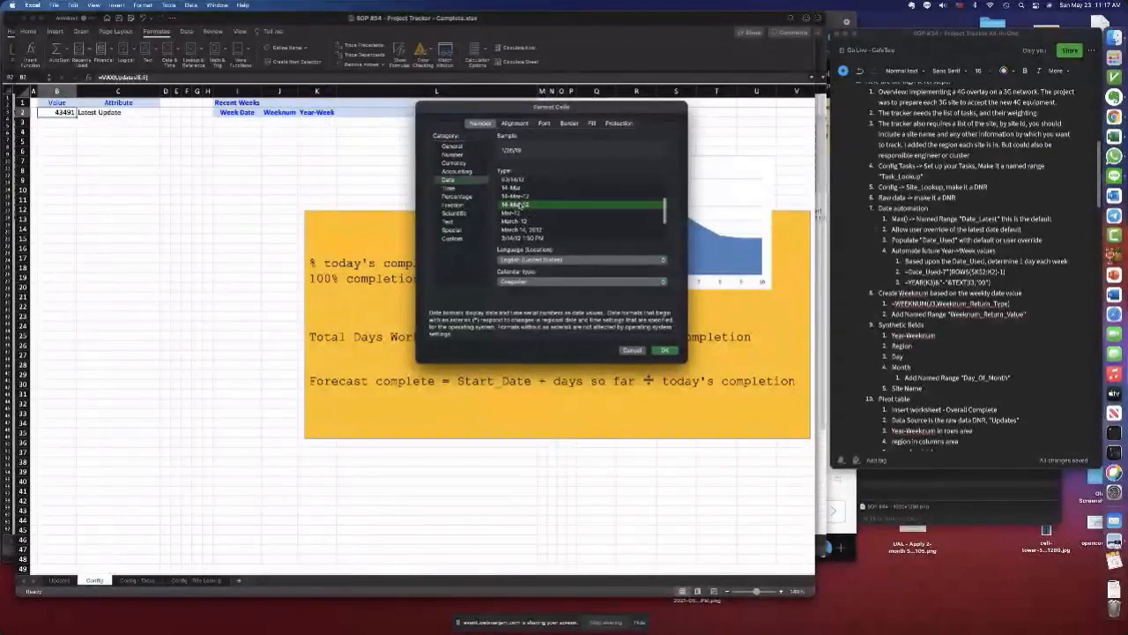
pyautogui.click(663, 351)
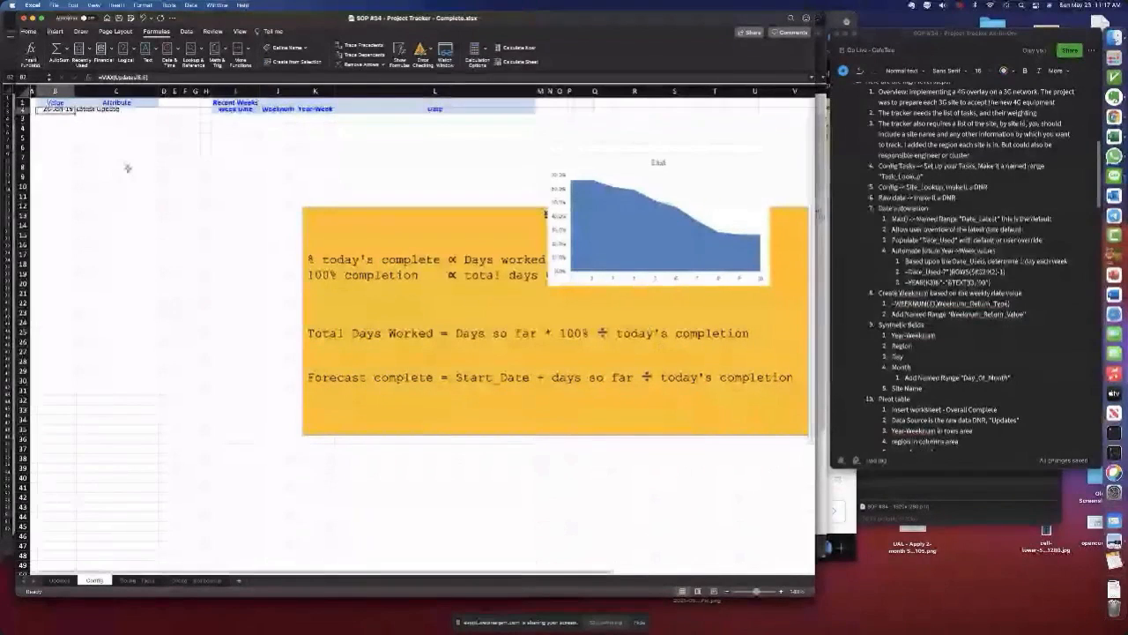
# - Shade the Latest Update value in B2 with a pale theme fill color
pyautogui.click(30, 32)
pyautogui.click(161, 61)
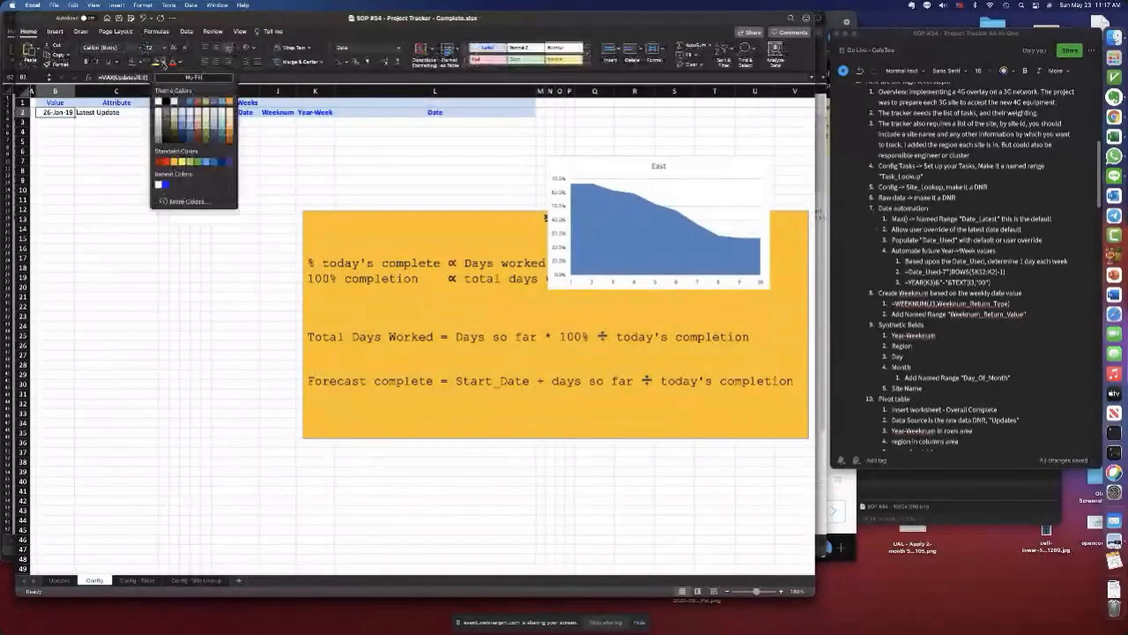
pyautogui.click(217, 120)
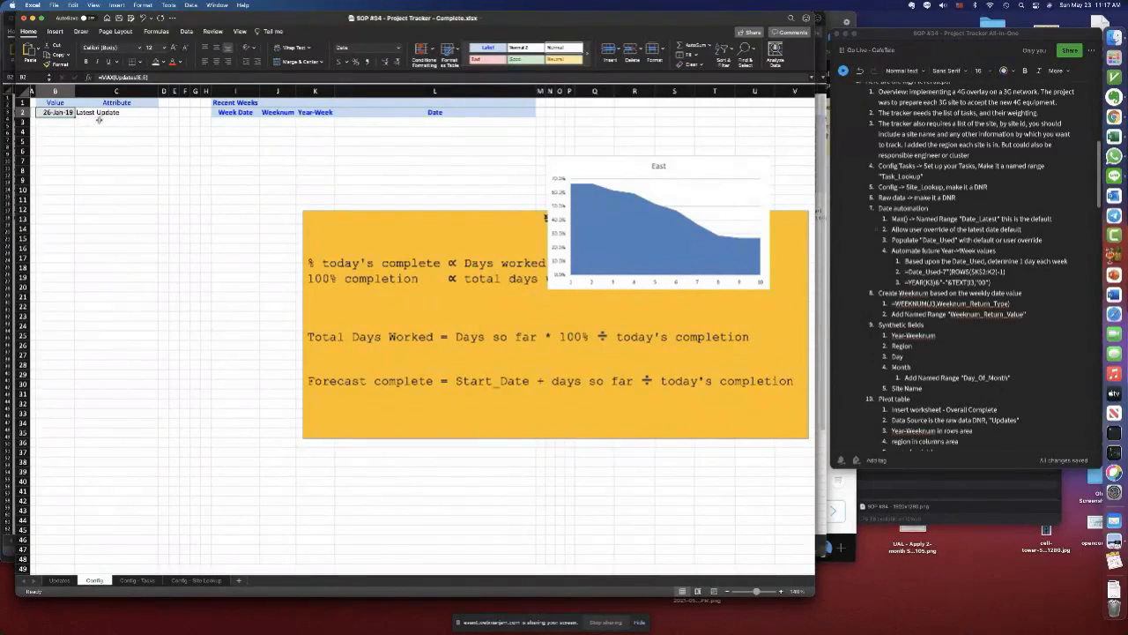
pyautogui.click(56, 122)
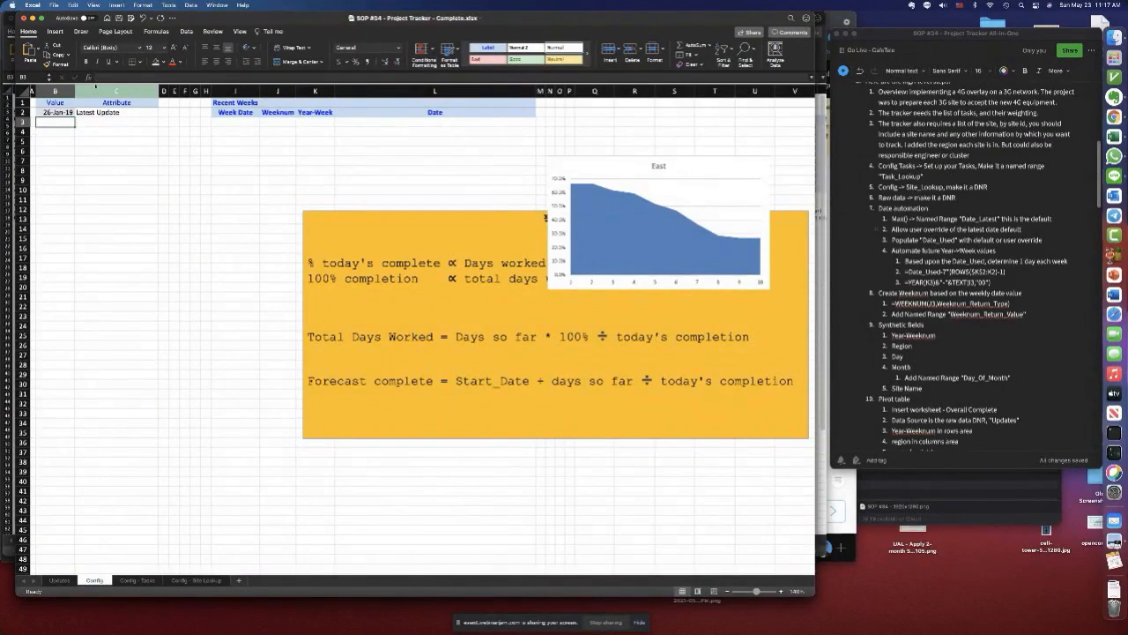
pyautogui.click(109, 112)
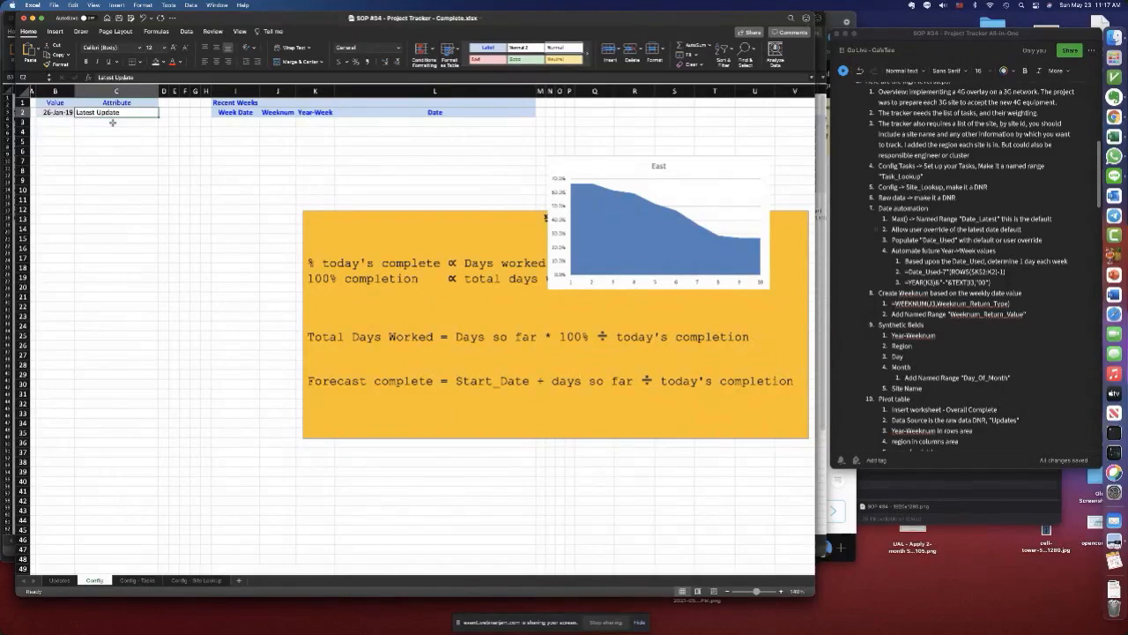
pyautogui.click(50, 114)
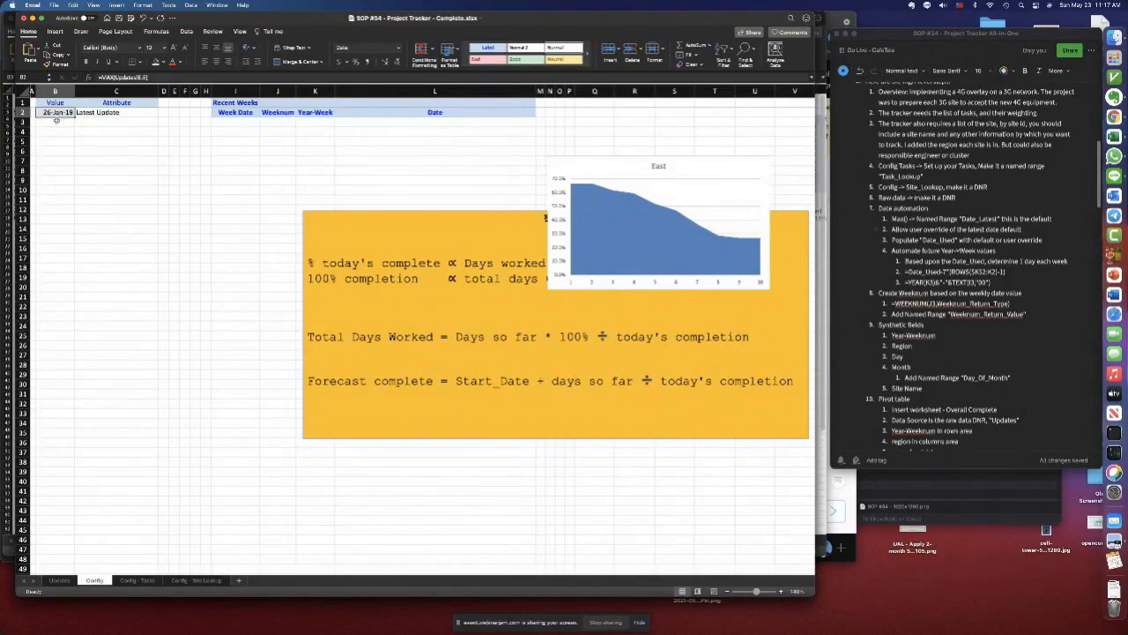
# - Enter the label User Override in C3, below Latest Update
pyautogui.click(90, 124)
pyautogui.write('User Inp')
pyautogui.press('BackSpace')
pyautogui.press('BackSpace')
pyautogui.press('BackSpace')
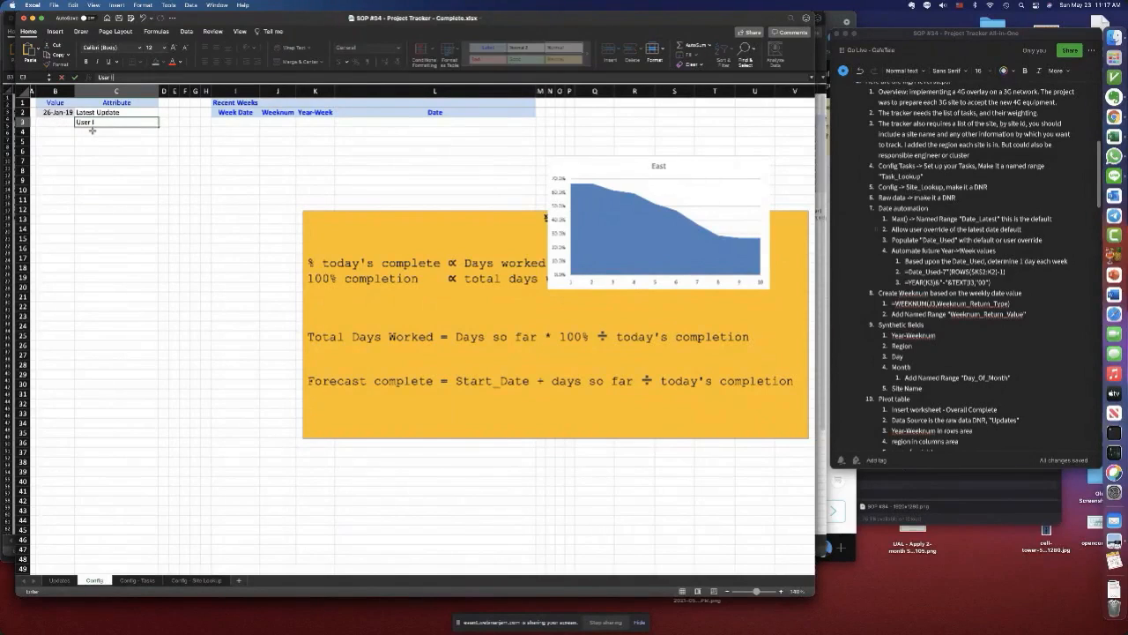
pyautogui.write('Override')
pyautogui.press('Return')
# - Fill the User Override input cell B3 with the recently used light yellow
pyautogui.click(61, 122)
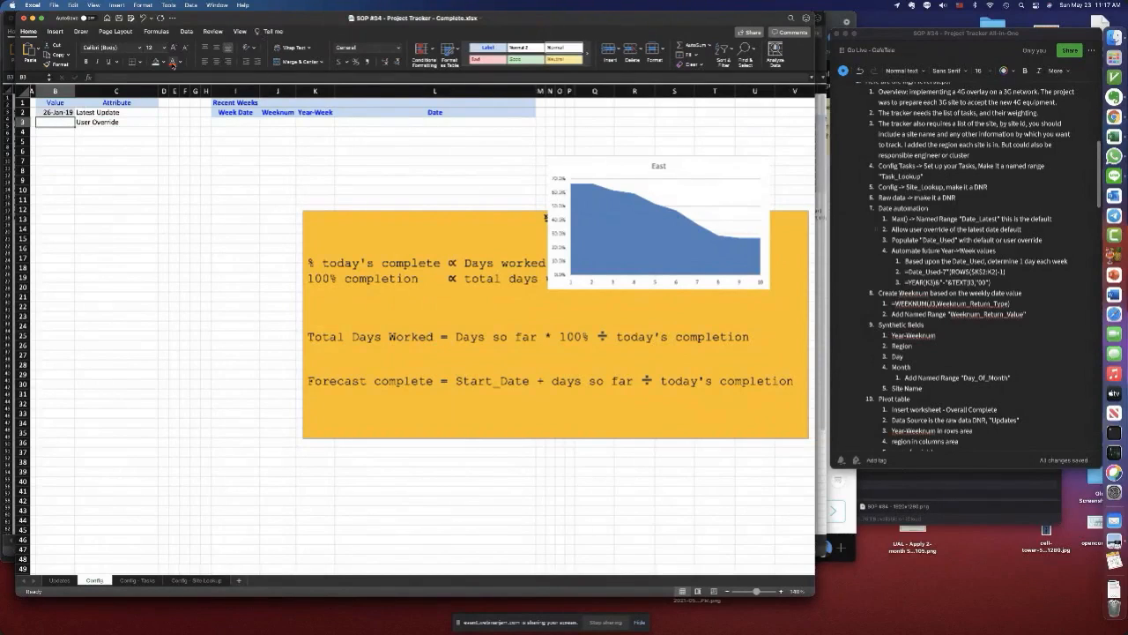
pyautogui.click(164, 62)
pyautogui.click(156, 184)
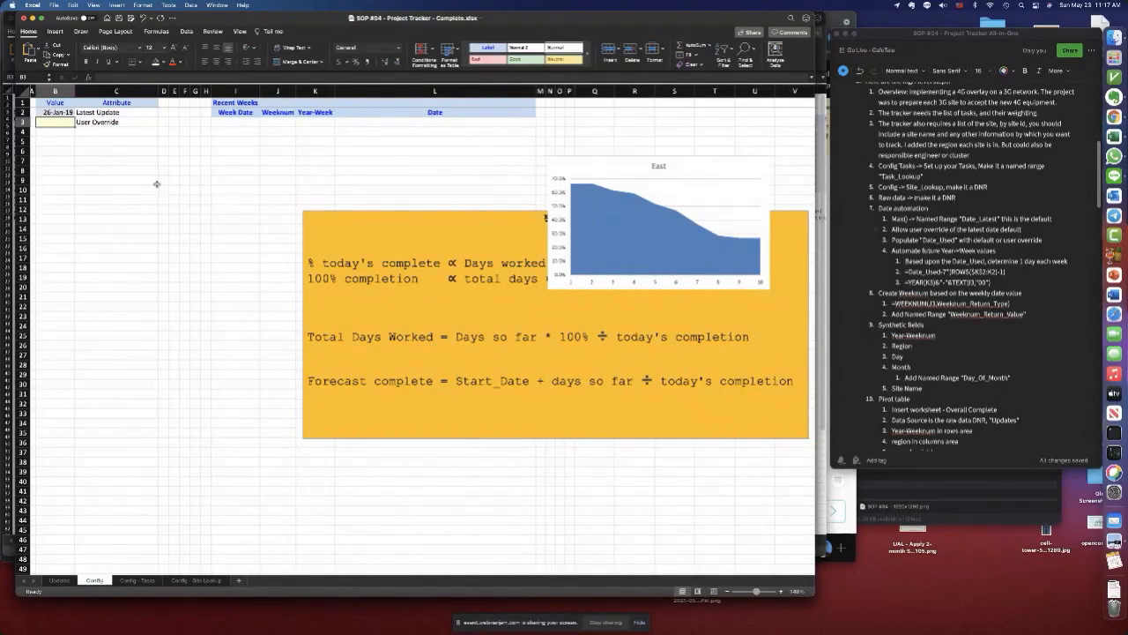
# - Enter the label Date_Used in C4, below User Override
pyautogui.click(92, 132)
pyautogui.write('Used')
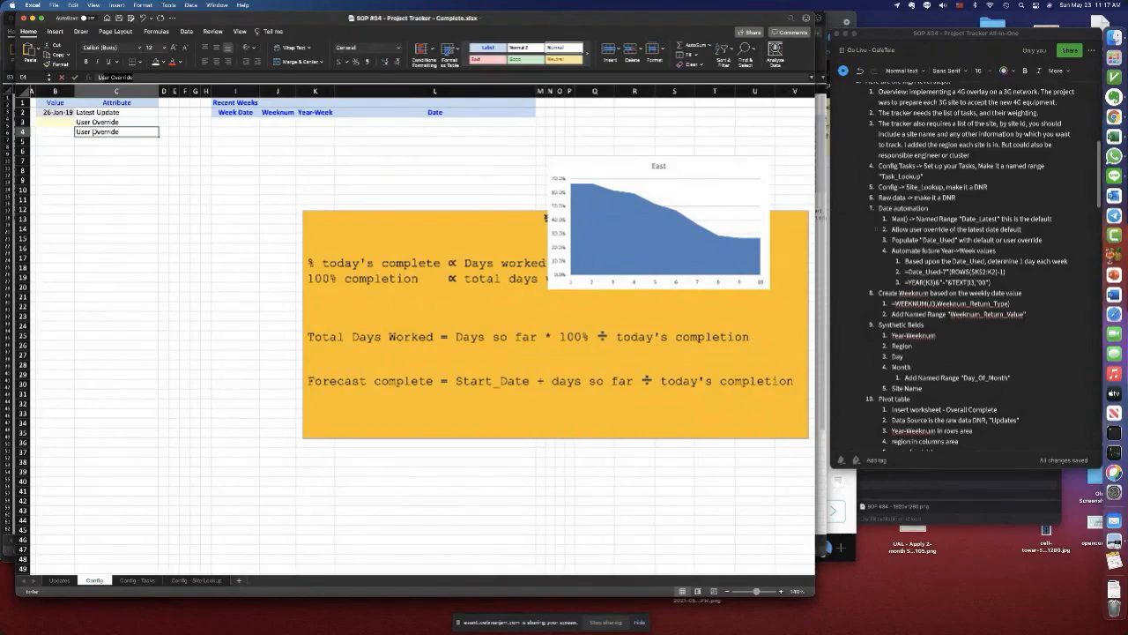
pyautogui.press('BackSpace')
pyautogui.press('BackSpace')
pyautogui.press('BackSpace')
pyautogui.write('Date_Use')
# - Enter the formula =IF(B3,B3,B2) in B4 to use the override date if given, otherwise the latest update
pyautogui.click(64, 134)
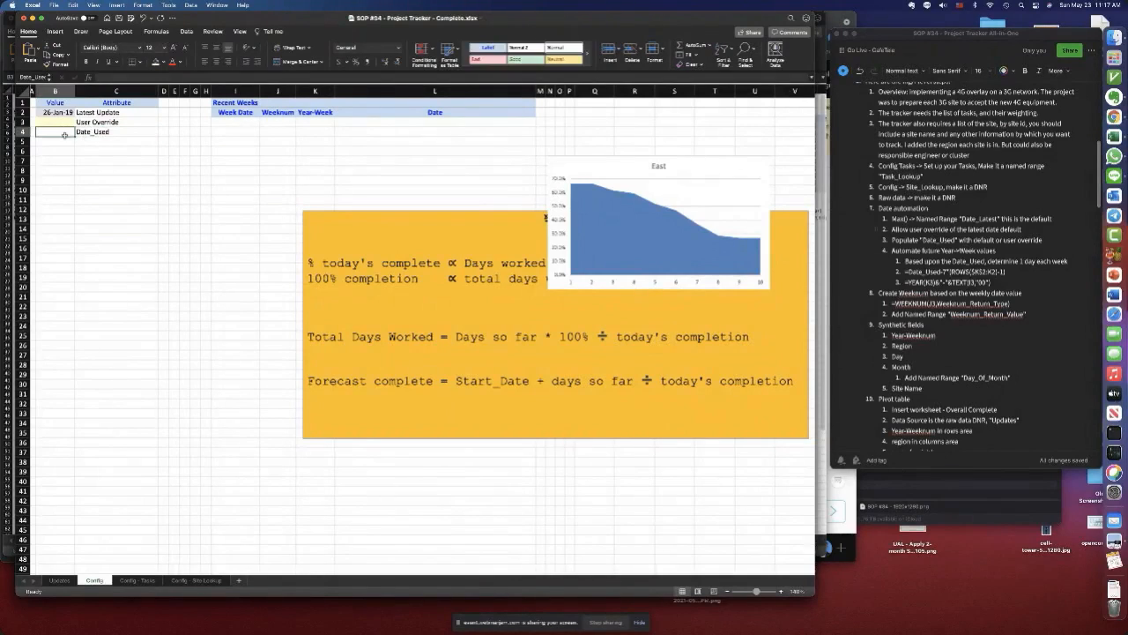
pyautogui.write('=')
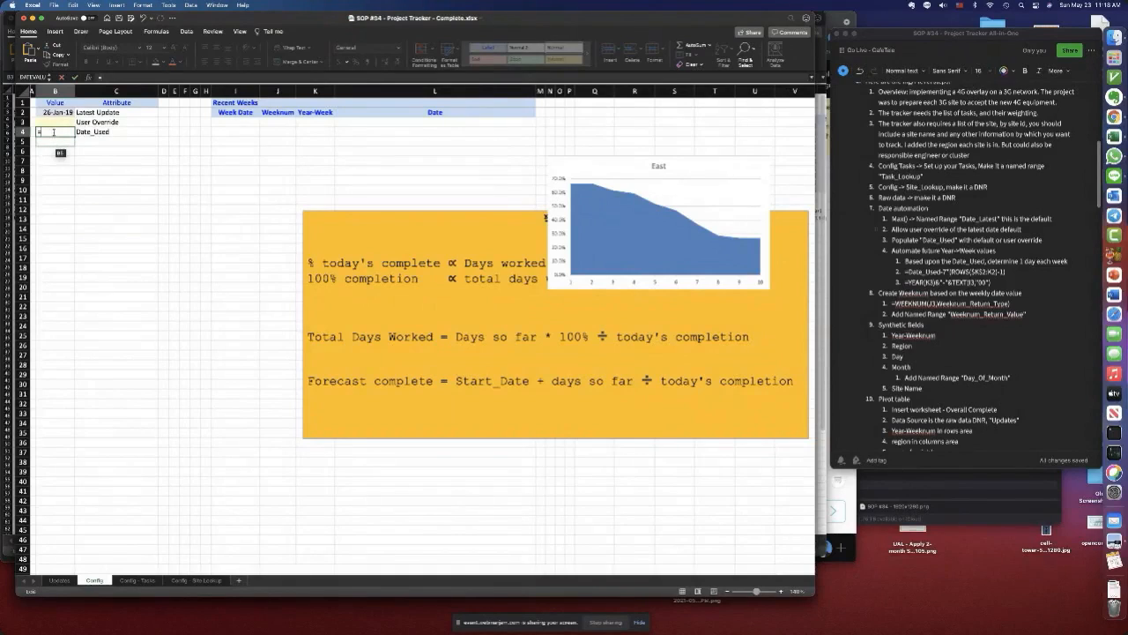
pyautogui.write('if(')
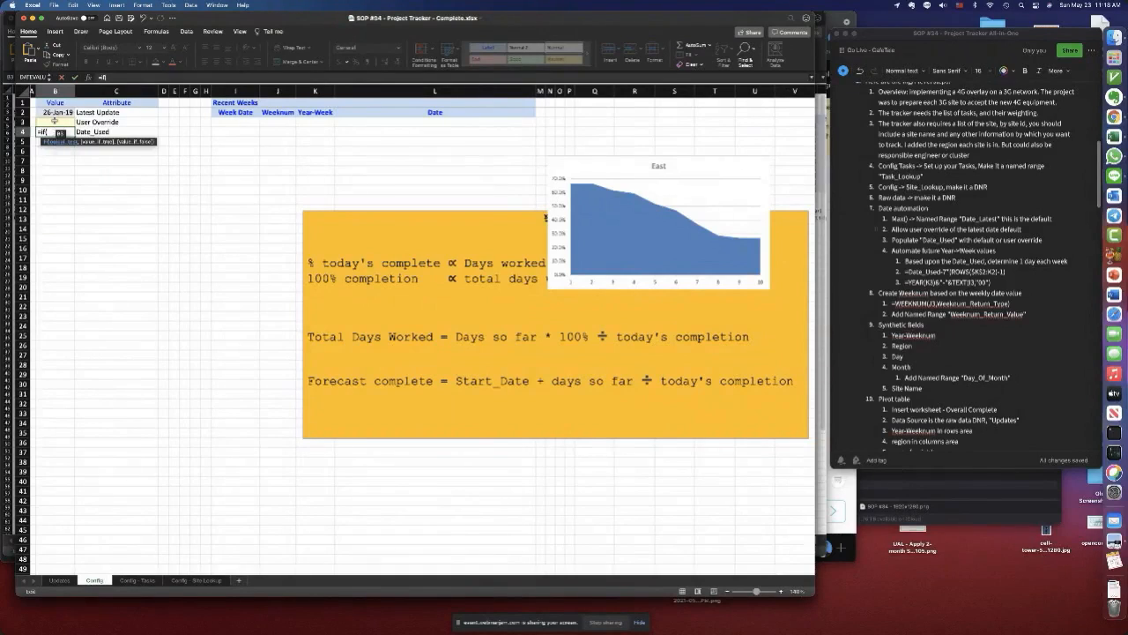
pyautogui.click(54, 121)
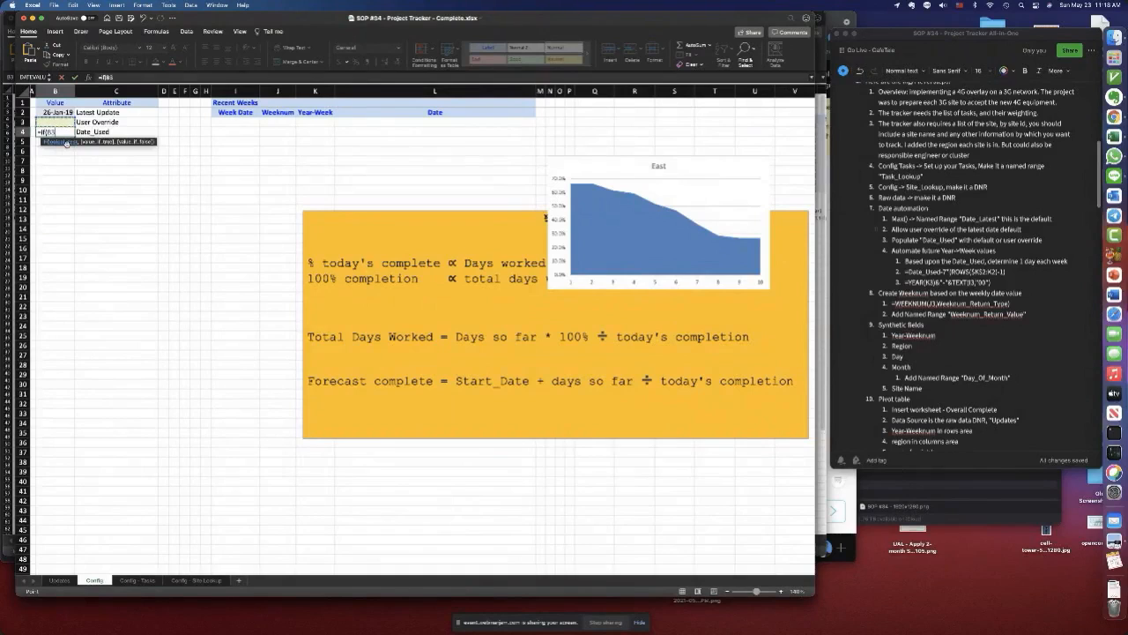
pyautogui.write(',b3')
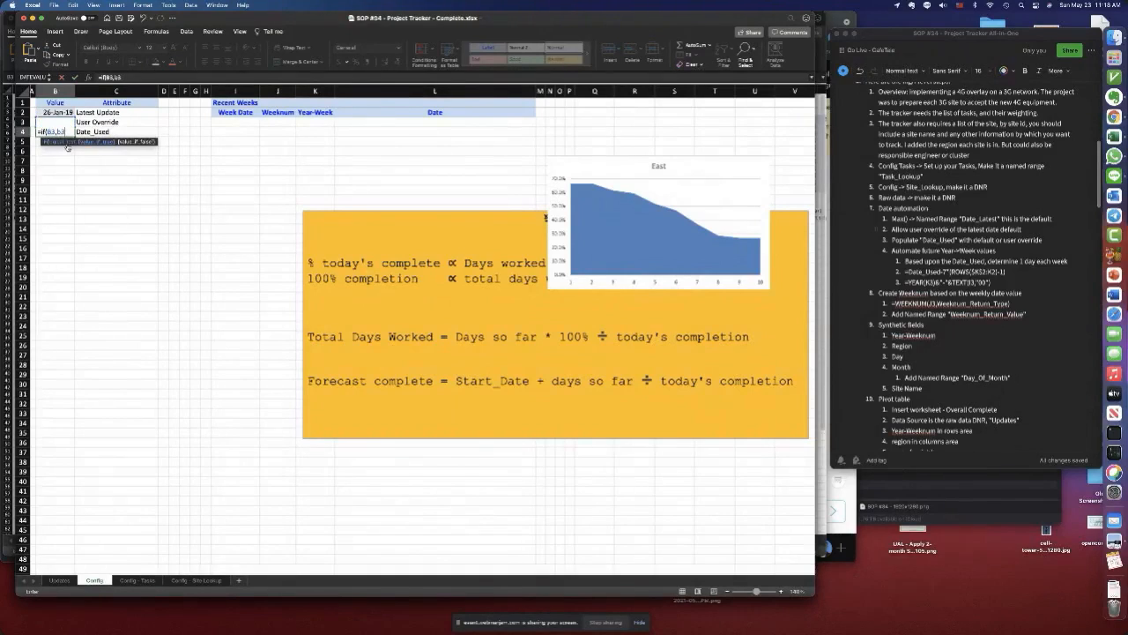
pyautogui.write(',b2)')
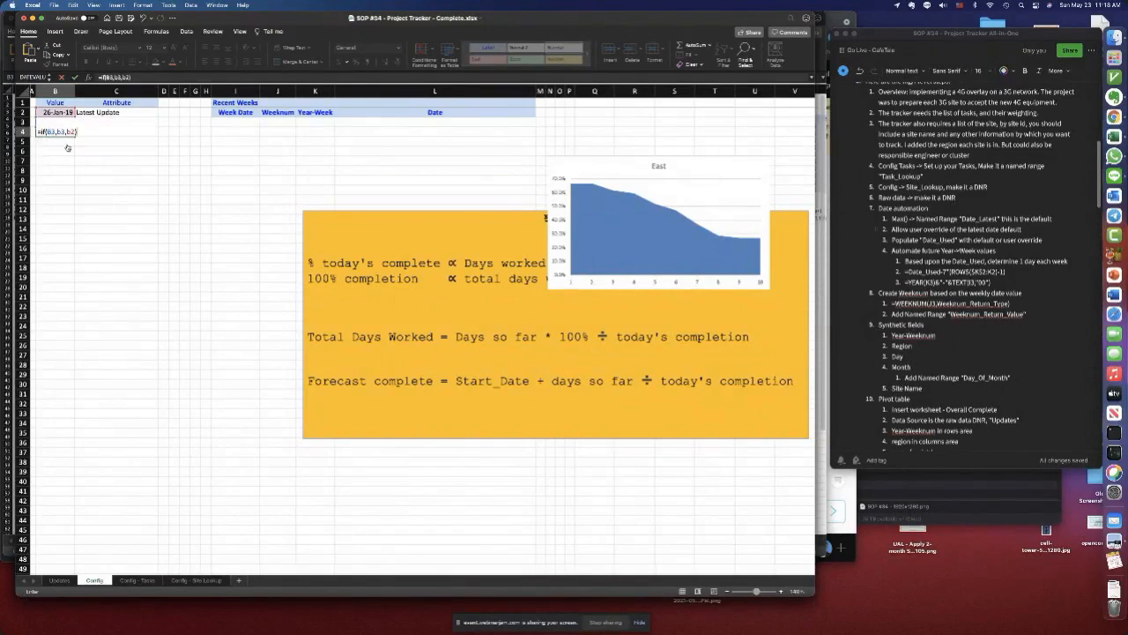
pyautogui.press('Return')
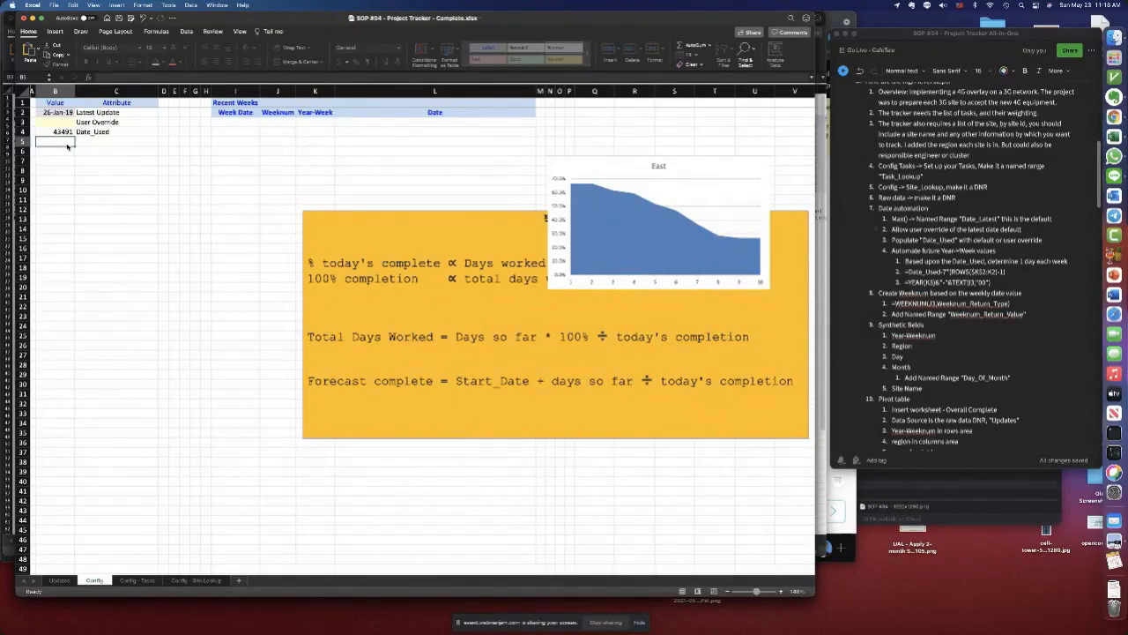
# - Format the Date_Used value in B4 as a date of the type 14-Mar-12
pyautogui.click(64, 131)
pyautogui.press('super+1')
pyautogui.click(456, 179)
pyautogui.scroll(-3, 538, 225)
pyautogui.click(527, 203)
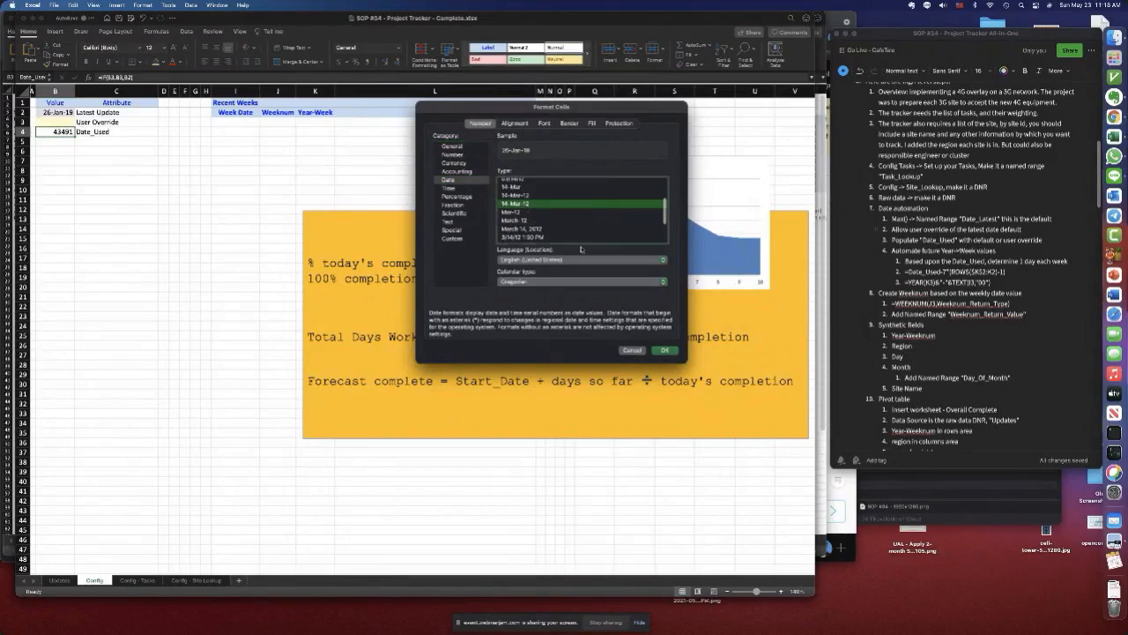
pyautogui.click(665, 350)
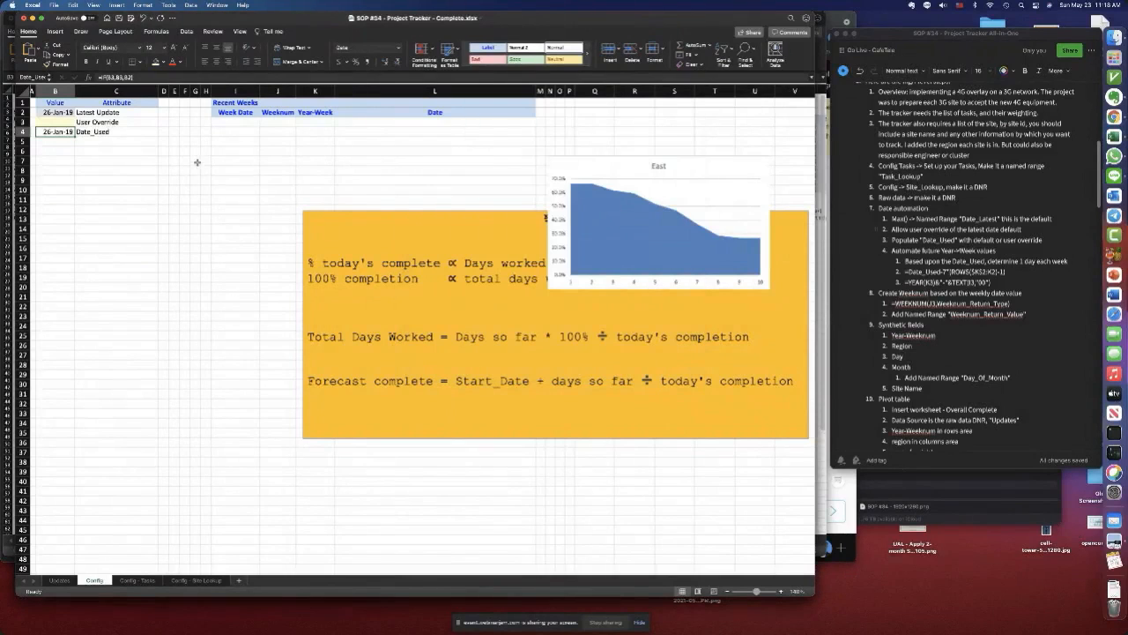
# - Fill the Date_Used value cell B4 with a pale theme colour
pyautogui.click(163, 62)
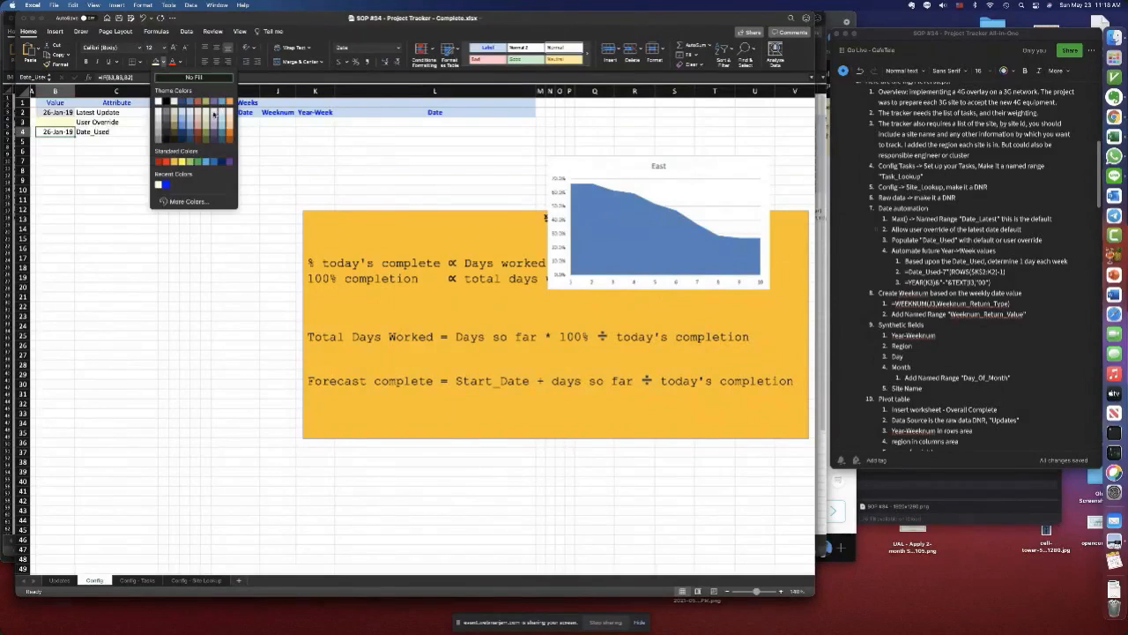
pyautogui.click(213, 113)
pyautogui.click(118, 156)
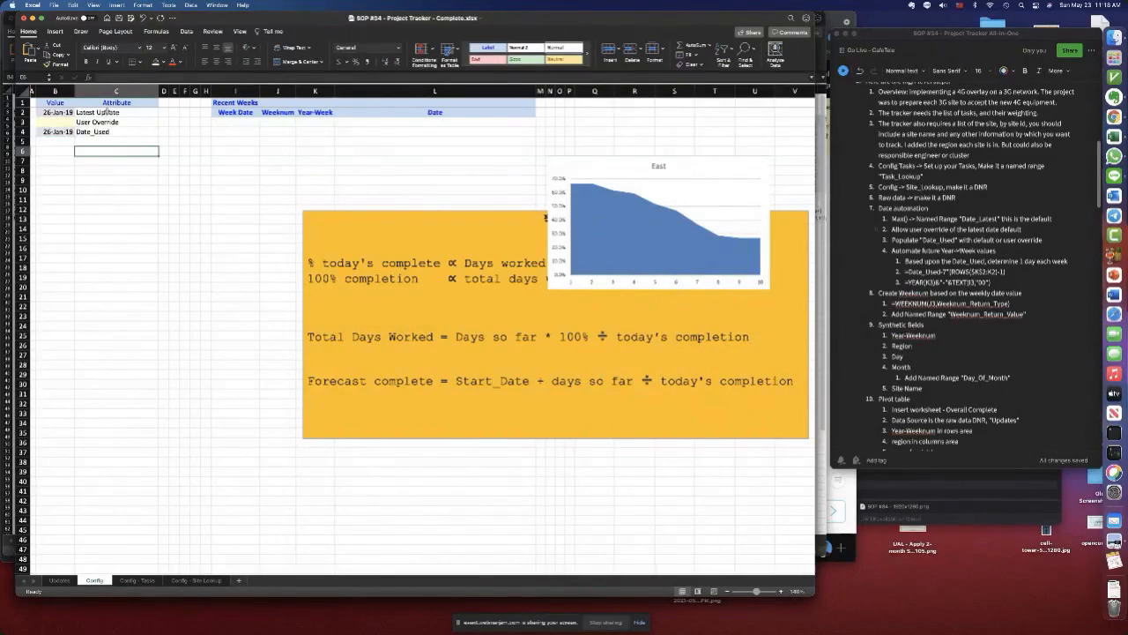
# - Format the attribute labels in C2:C4 with a light blue fill and a blue font, matching the header row
pyautogui.moveTo(107, 113); pyautogui.dragTo(107, 131)
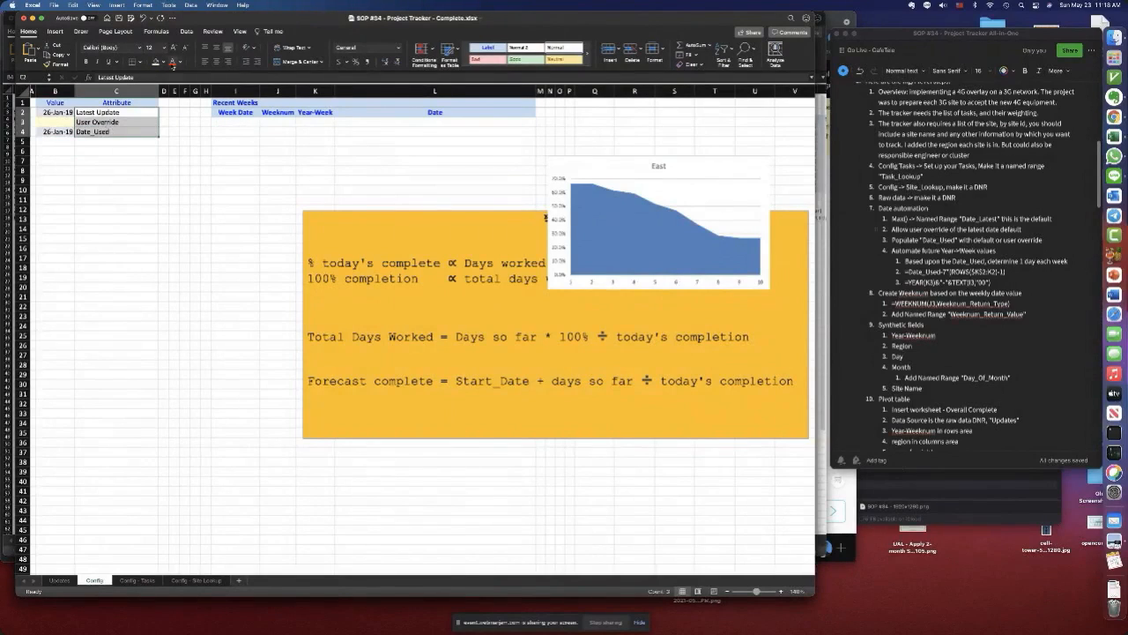
pyautogui.click(164, 61)
pyautogui.click(182, 111)
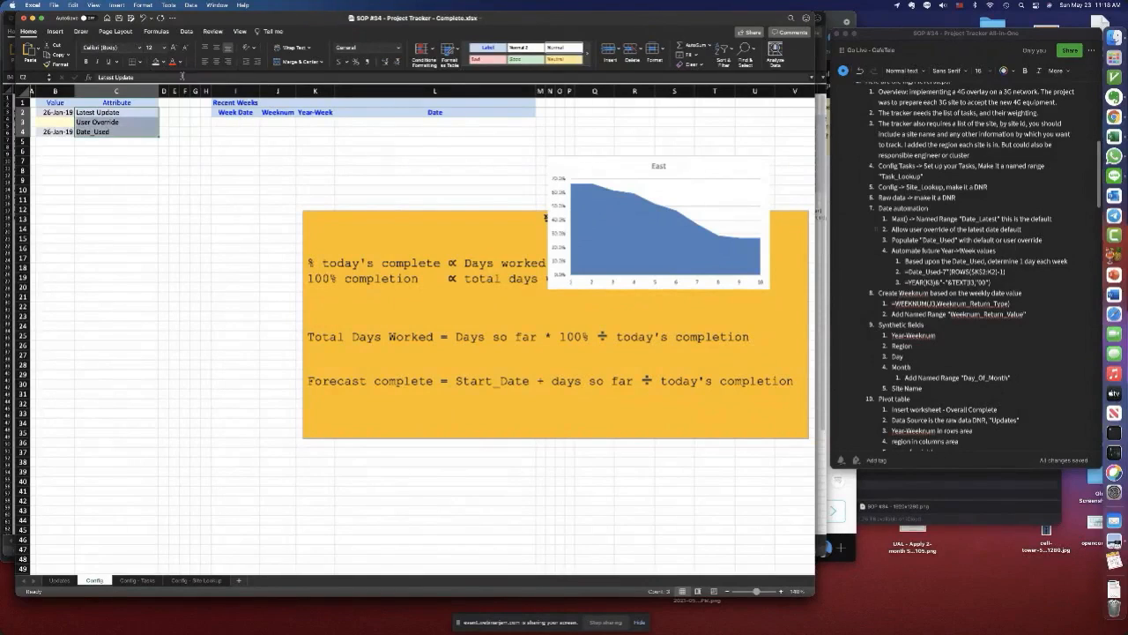
pyautogui.click(181, 62)
pyautogui.click(189, 188)
pyautogui.click(149, 180)
# - Check the range name of the Date_Used value in B4 and review the date automation items in the notes
pyautogui.click(56, 133)
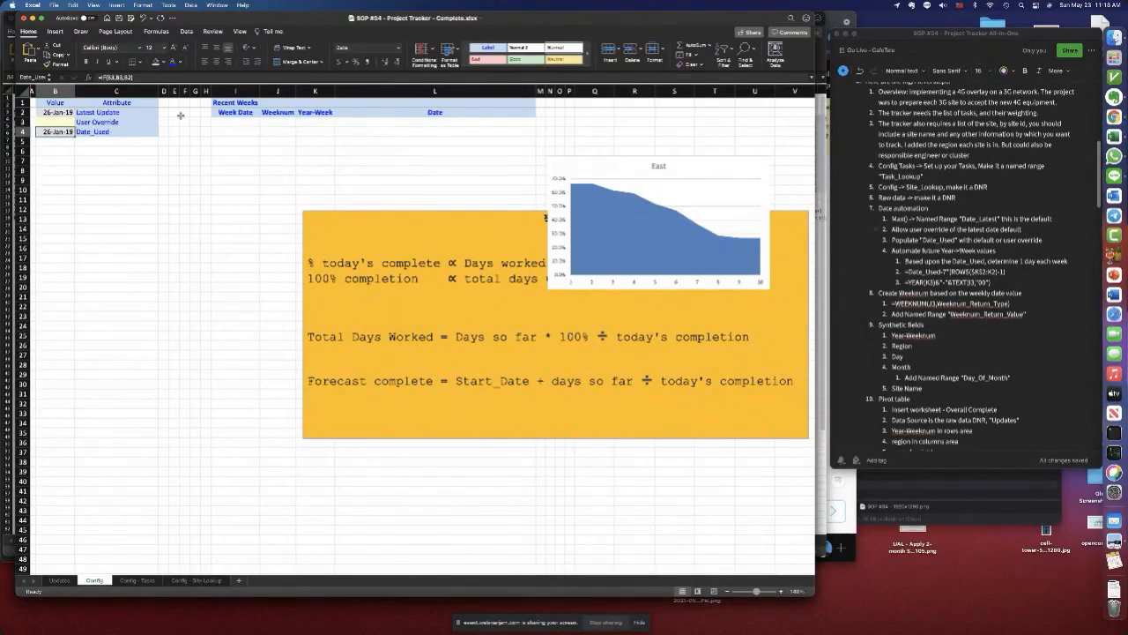
pyautogui.click(32, 76)
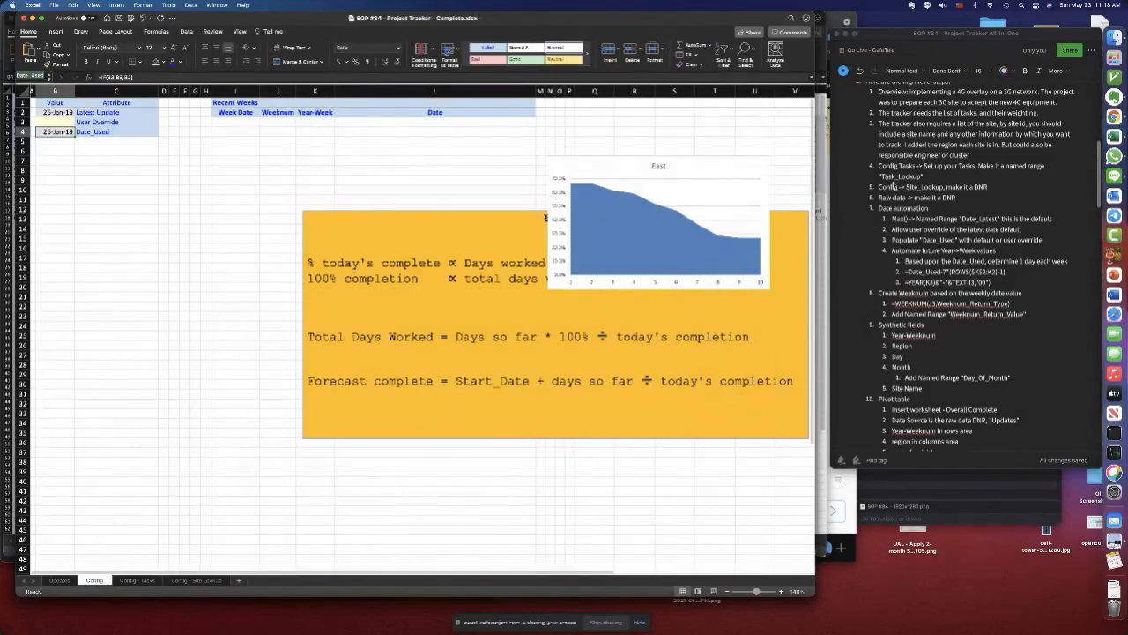
pyautogui.scroll(-4, 914, 187)
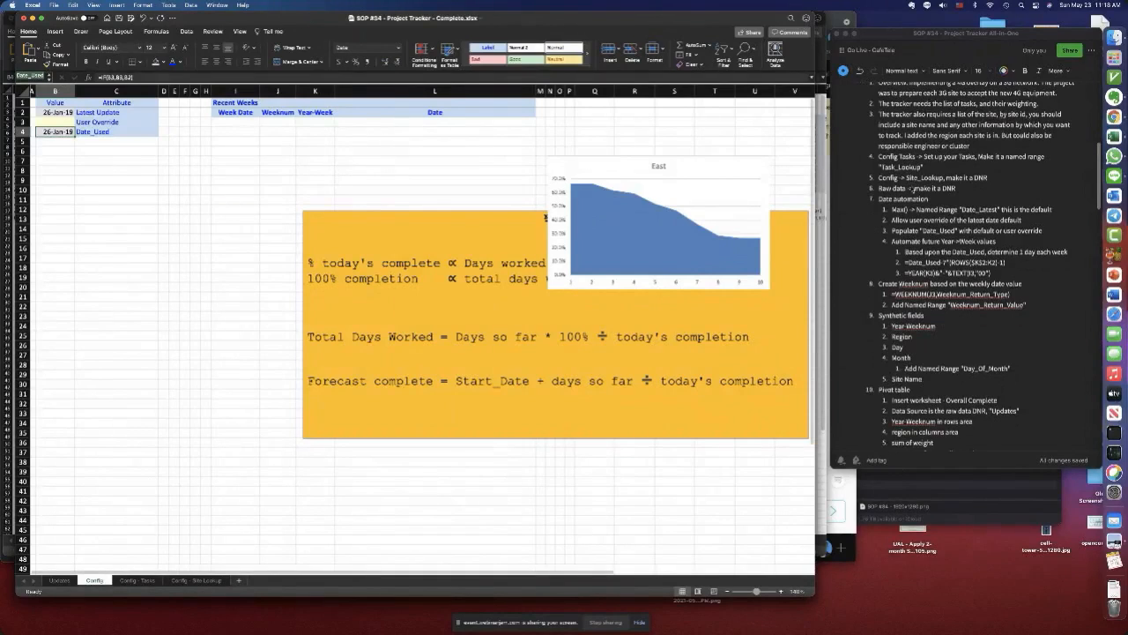
pyautogui.click(113, 160)
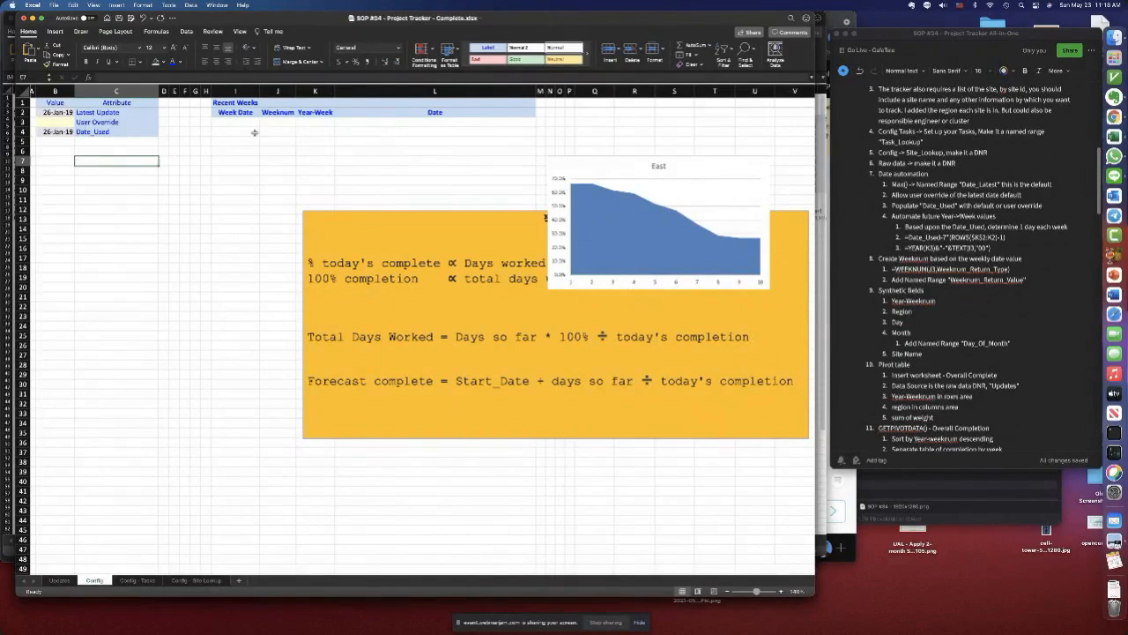
# - Enter the formula =WEEKNUM(Date_Used,1) in I3, in the first row of the Recent Weeks table
pyautogui.click(241, 122)
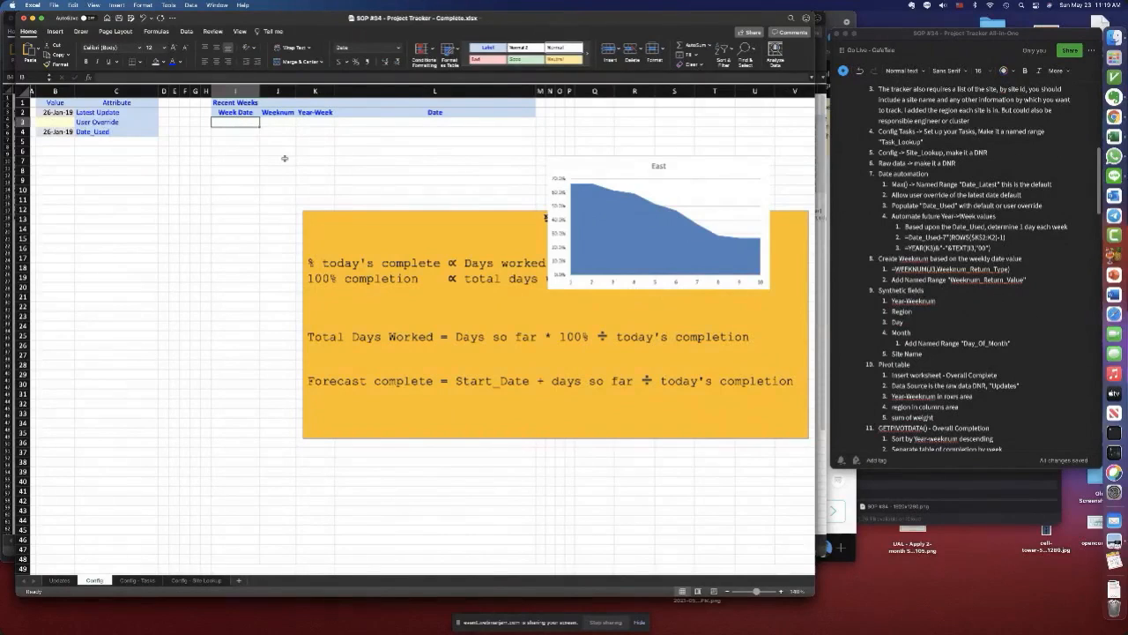
pyautogui.write('=we')
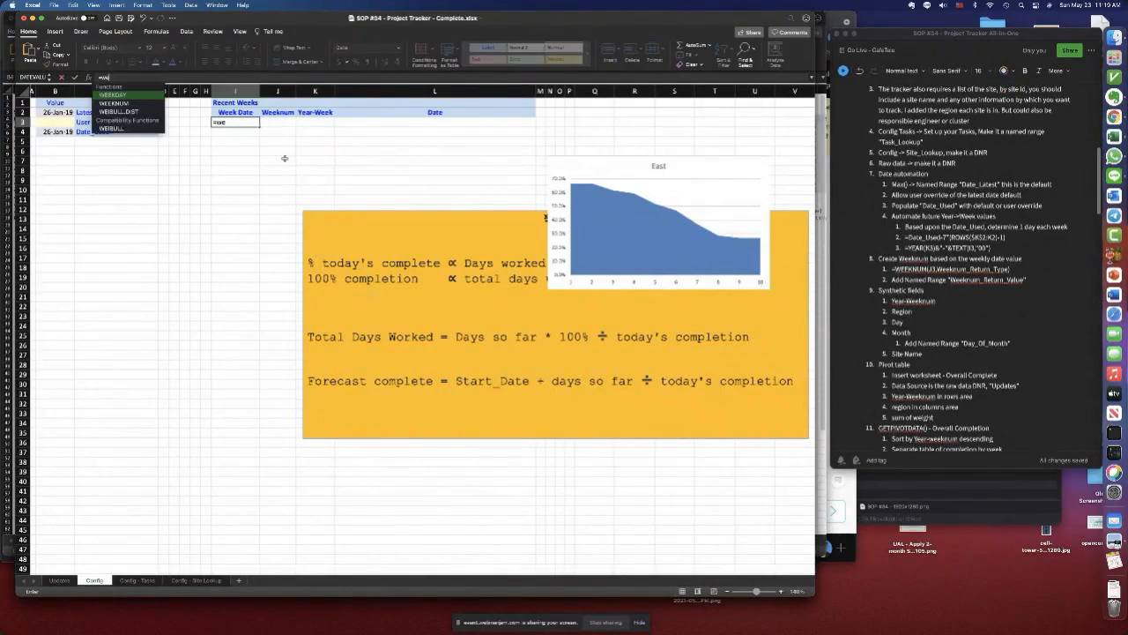
pyautogui.write('eknum(')
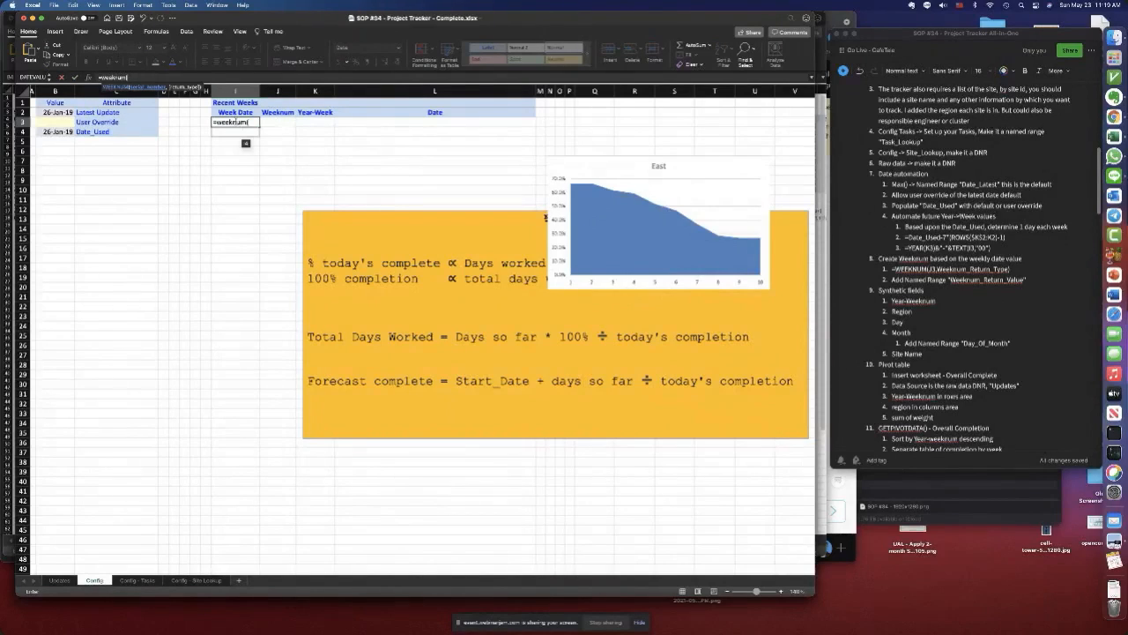
pyautogui.click(55, 130)
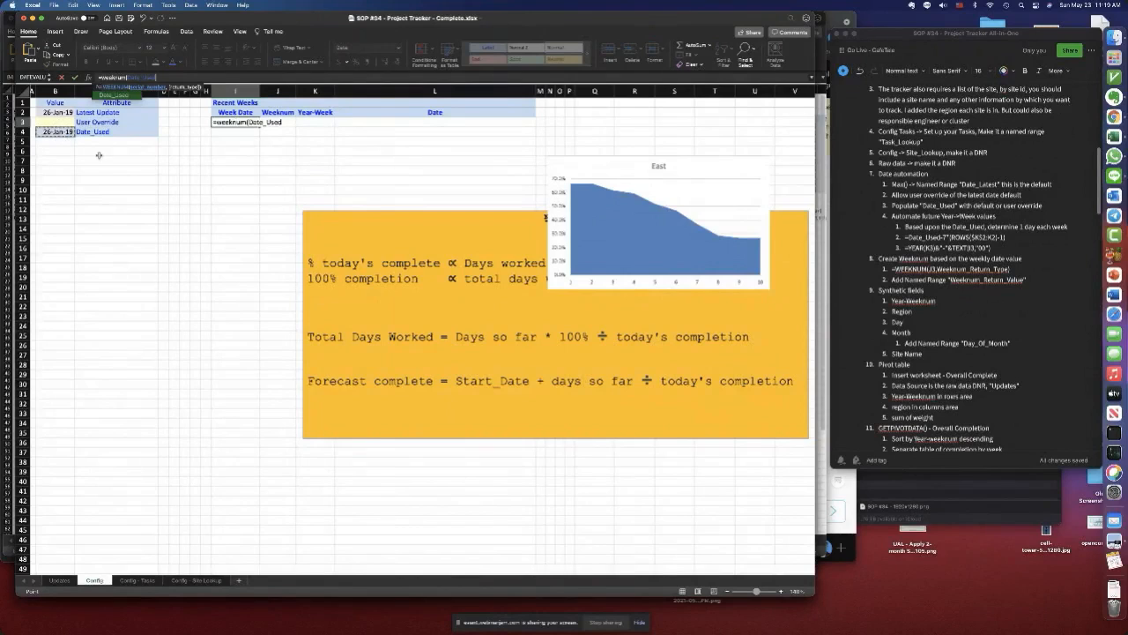
pyautogui.write(',')
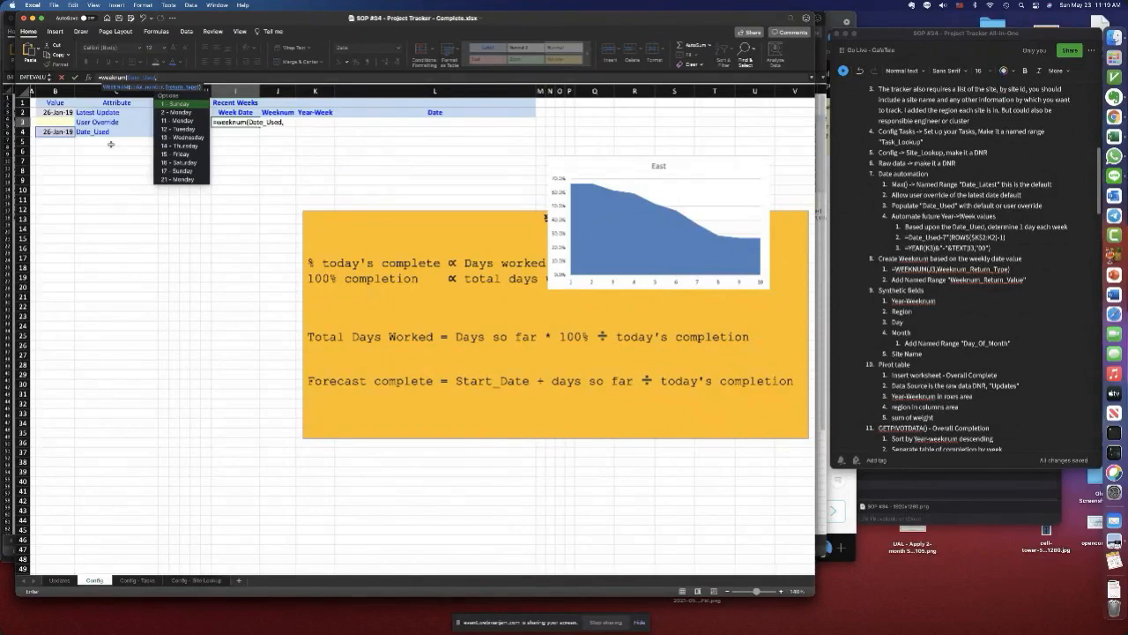
pyautogui.write('1)')
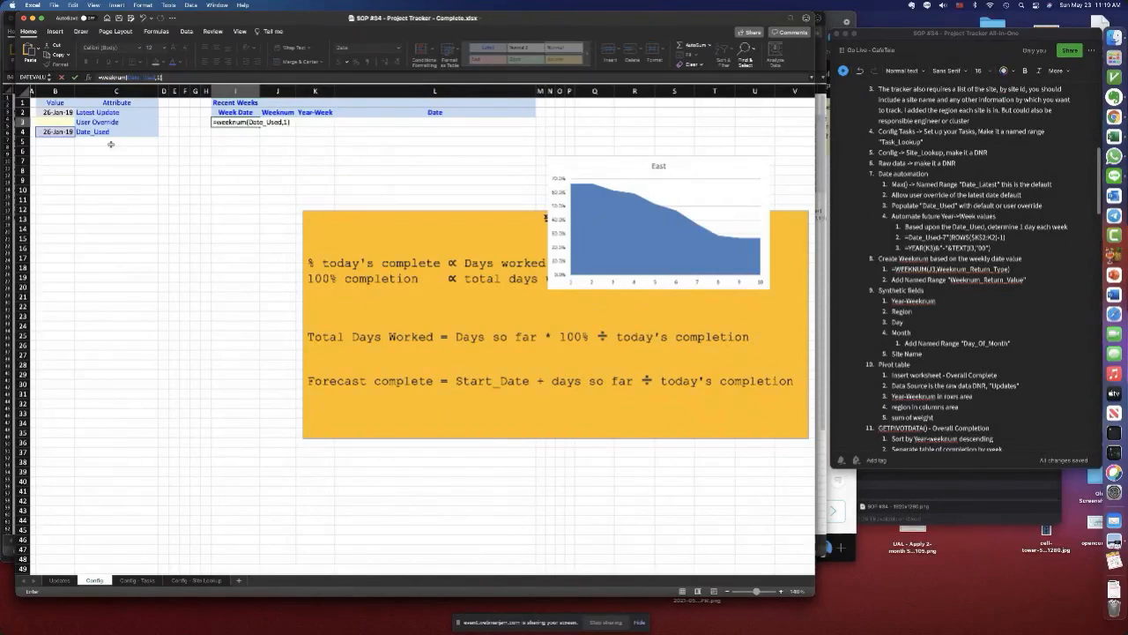
pyautogui.press('Return')
pyautogui.press('Up')
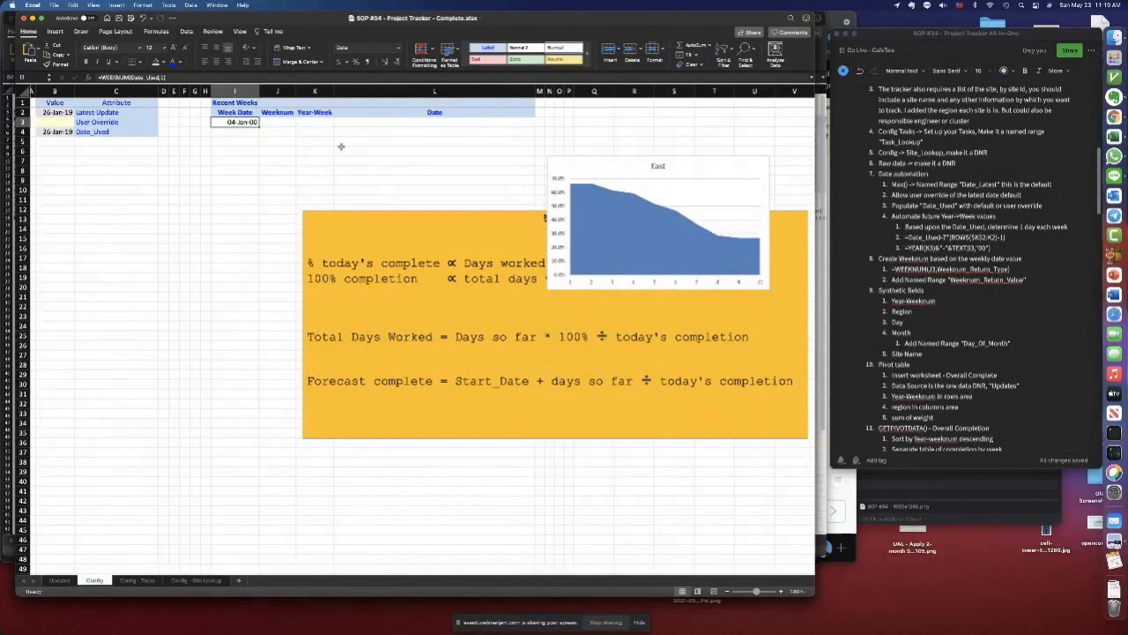
# - Format the week number in I3 with comma style and no decimal places
pyautogui.click(364, 61)
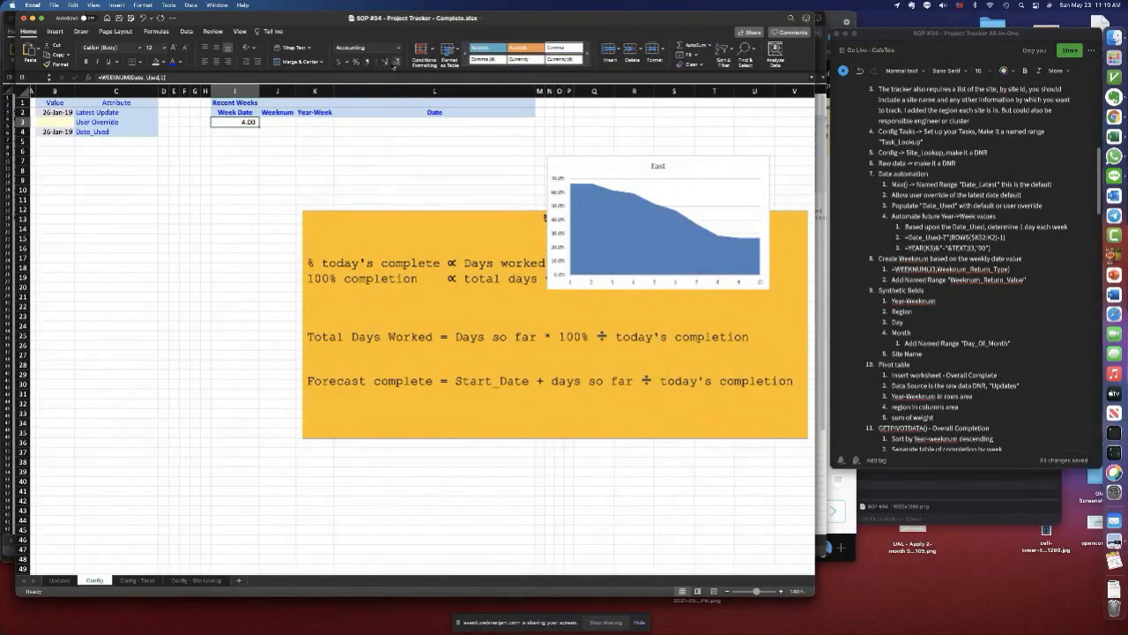
pyautogui.click(396, 62)
pyautogui.click(397, 62)
# - Enter the label Weeknum_Return_Type in C7
pyautogui.click(90, 160)
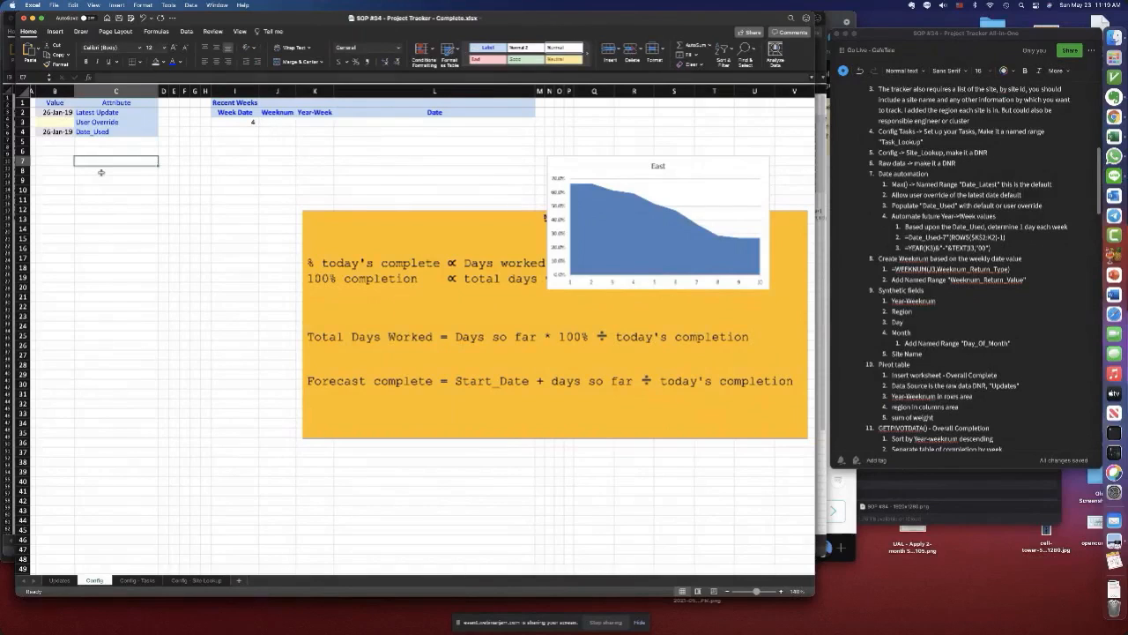
pyautogui.write('Weeknum')
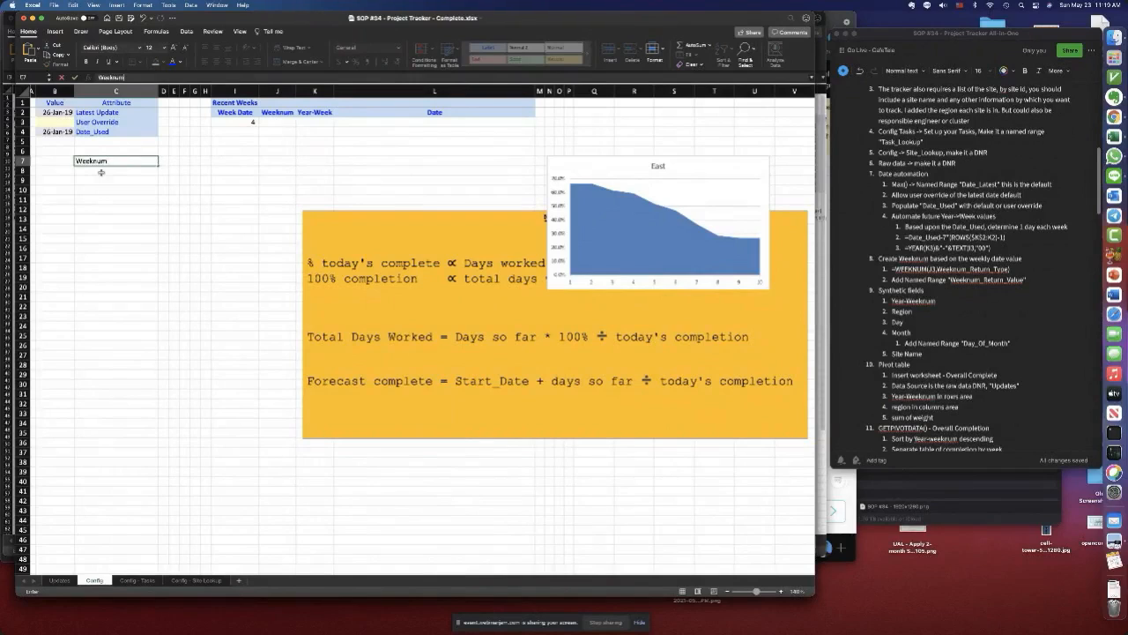
pyautogui.write('_return_Type')
pyautogui.press('Return')
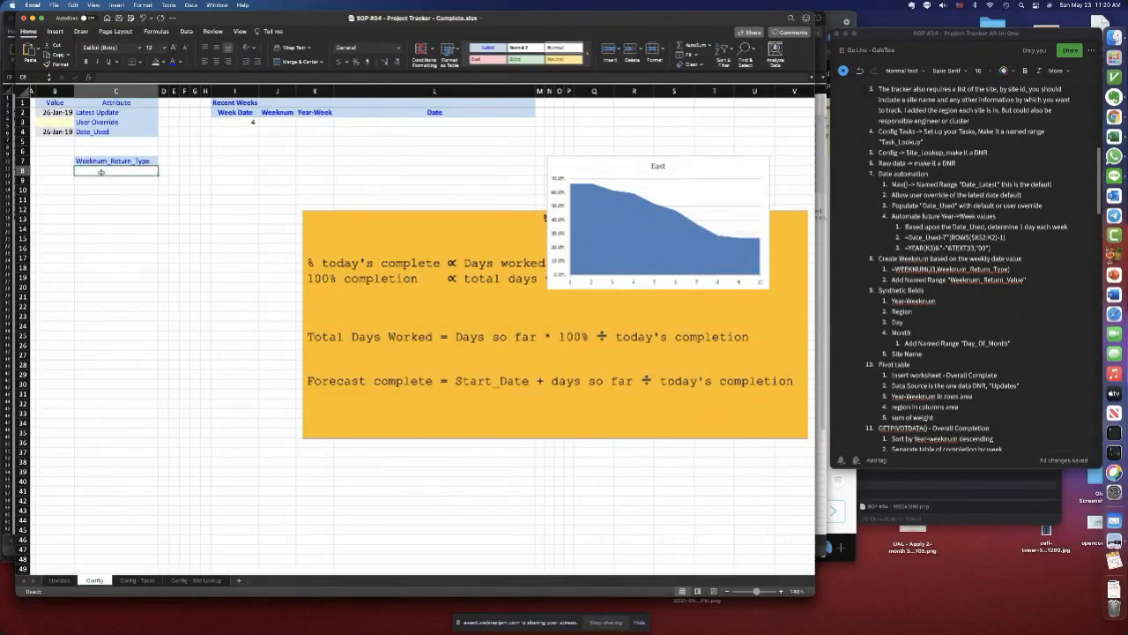
# - Define the range name Weeknum_Return_Type for B7 and enter 1 as its value
pyautogui.press('Up')
pyautogui.press('super+c')
pyautogui.click(63, 162)
pyautogui.click(29, 76)
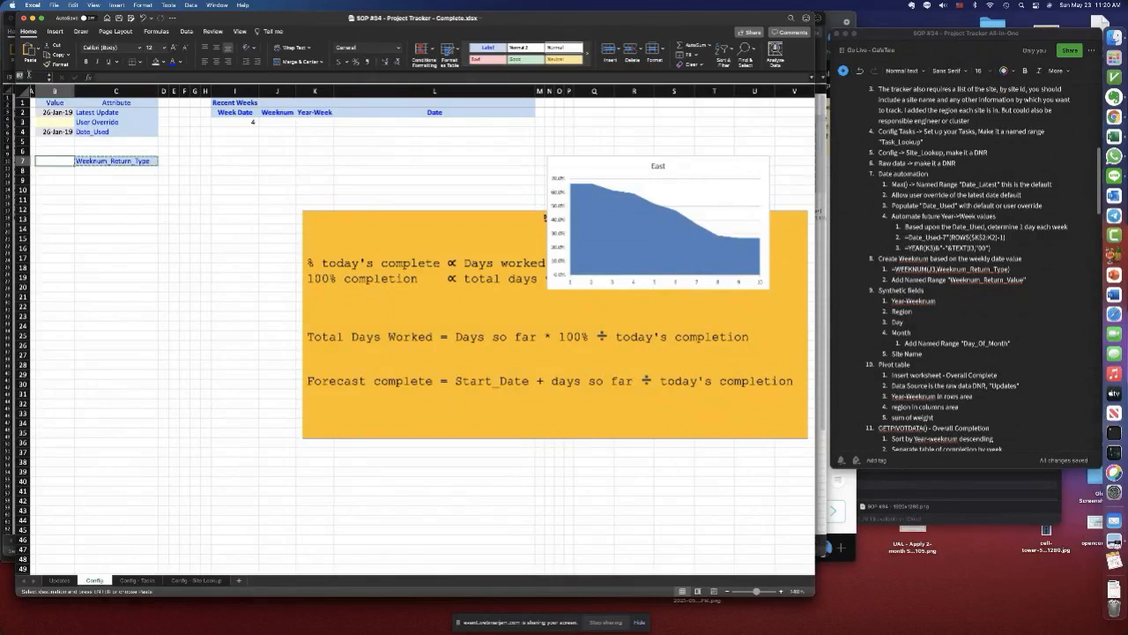
pyautogui.press('Escape')
pyautogui.press('Escape')
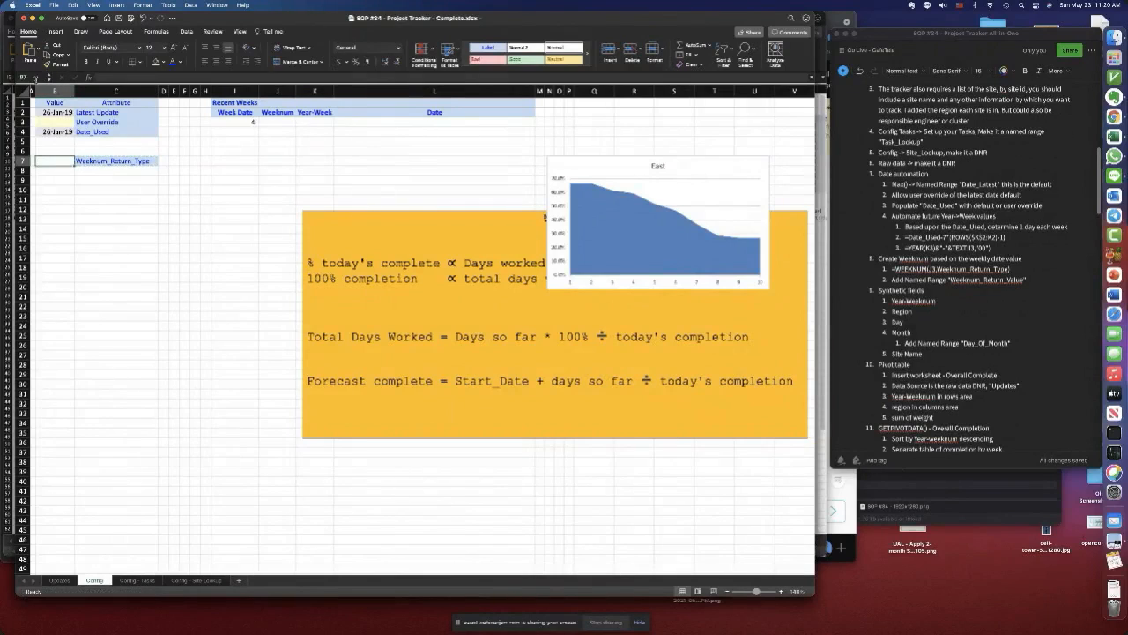
pyautogui.click(57, 161)
pyautogui.write('1')
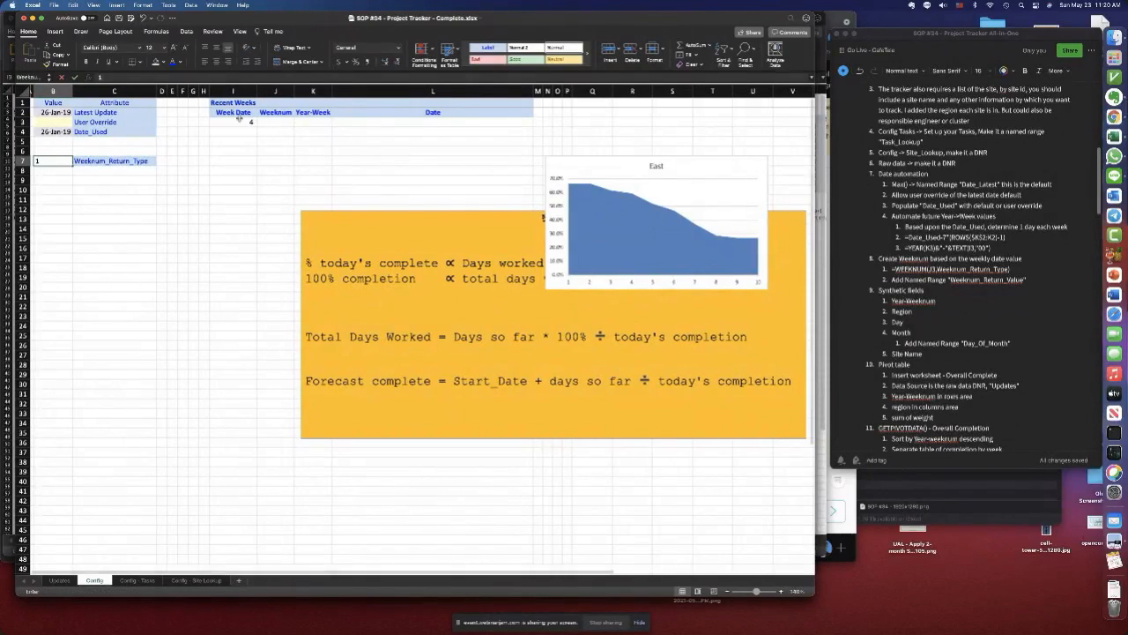
# - Replace the fixed return type in the I3 WEEKNUM formula with the named range Weeknum_Return_Type
pyautogui.click(233, 121)
pyautogui.click(163, 77)
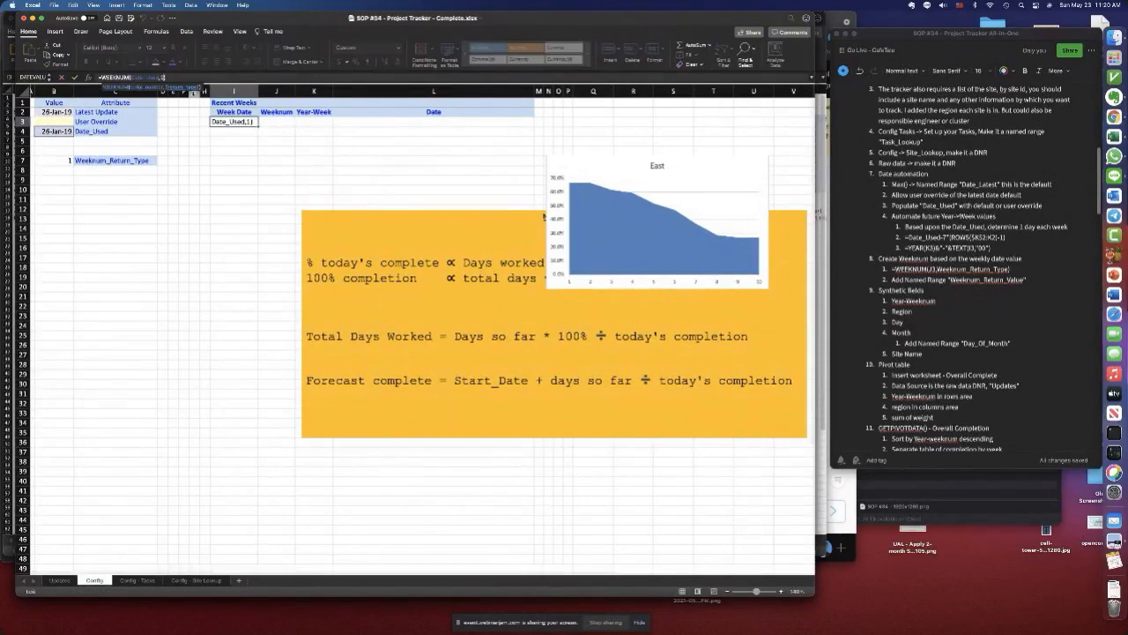
pyautogui.press('BackSpace')
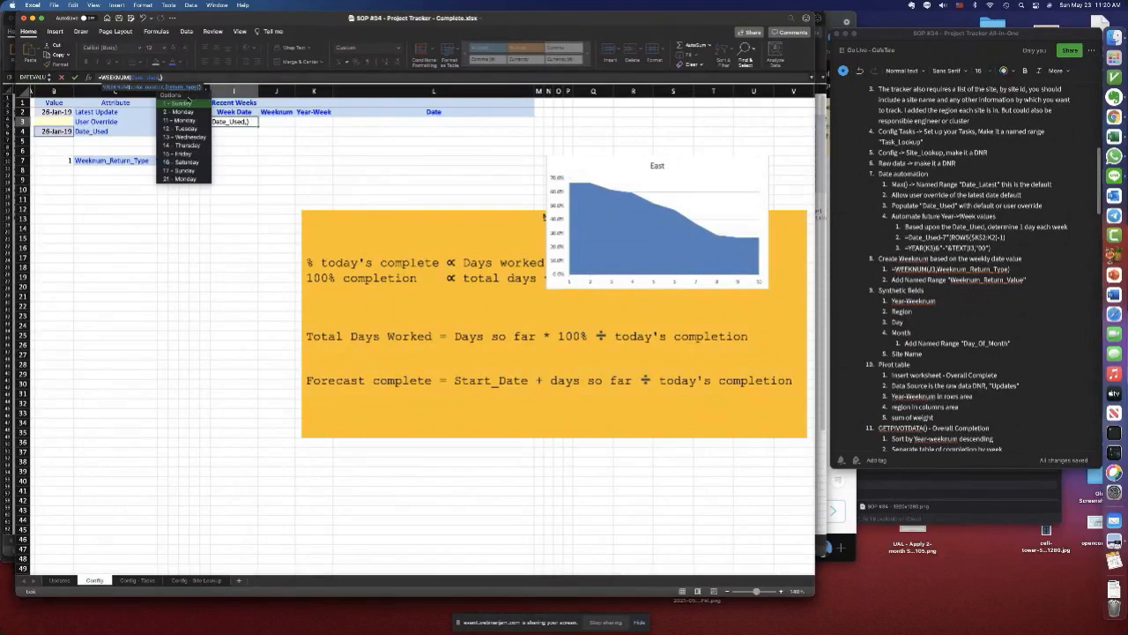
pyautogui.click(57, 160)
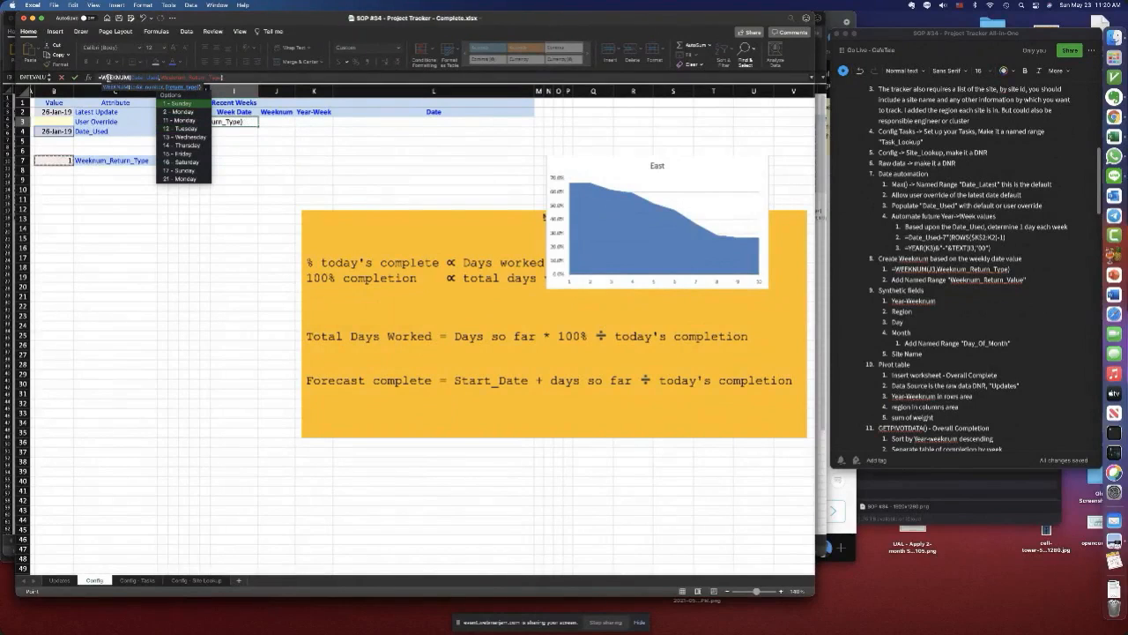
pyautogui.click(74, 78)
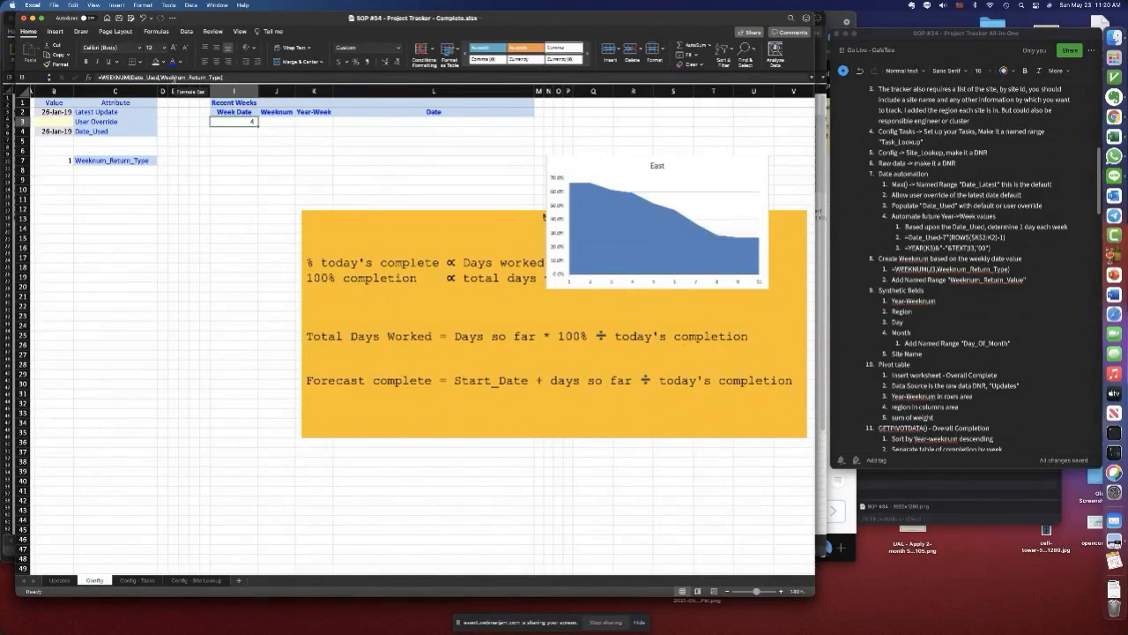
pyautogui.click(62, 159)
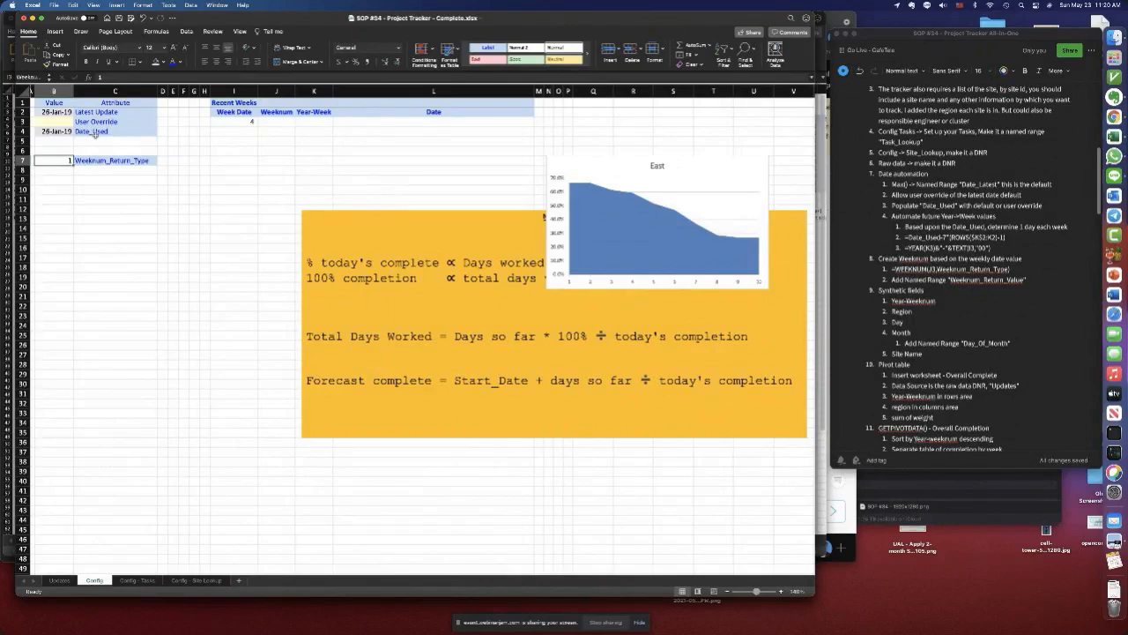
pyautogui.click(247, 122)
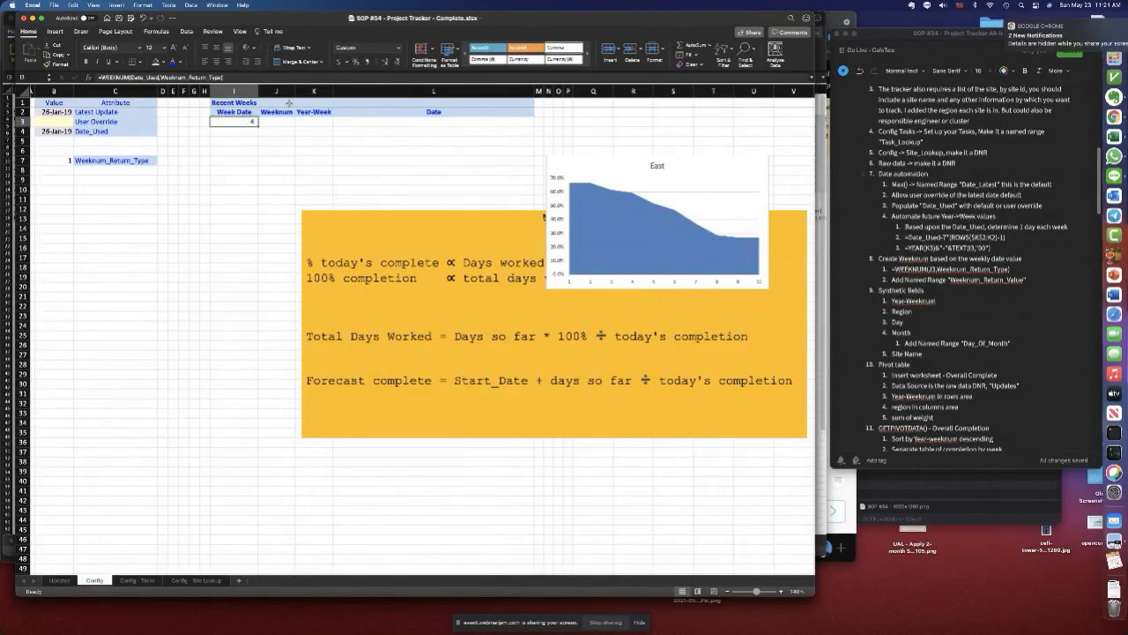
pyautogui.click(234, 77)
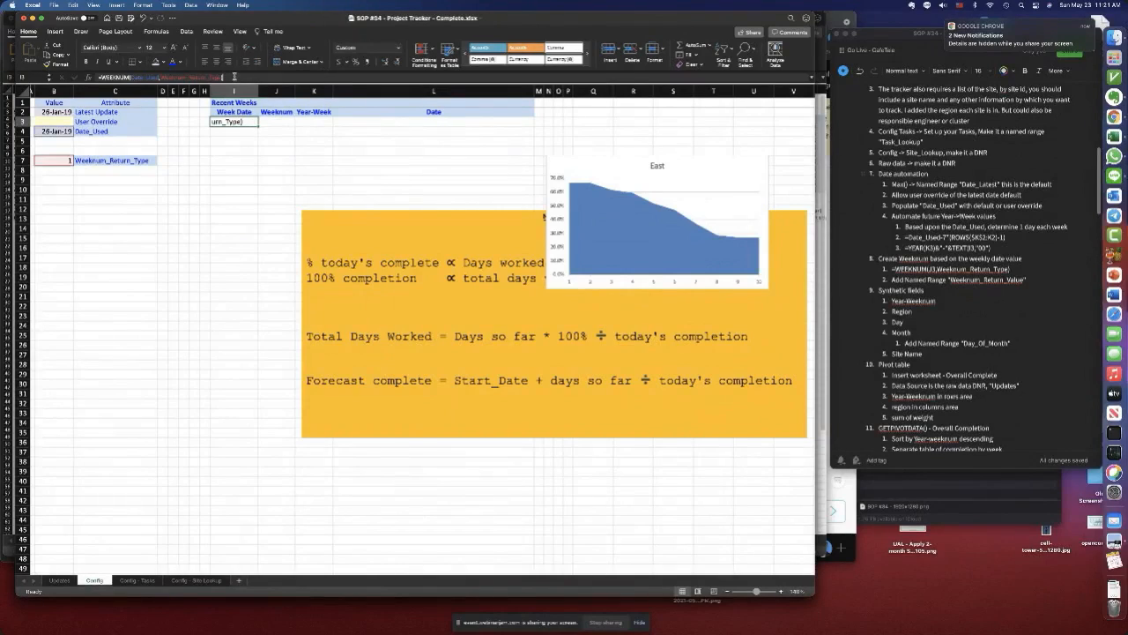
pyautogui.moveTo(234, 76); pyautogui.dragTo(101, 77)
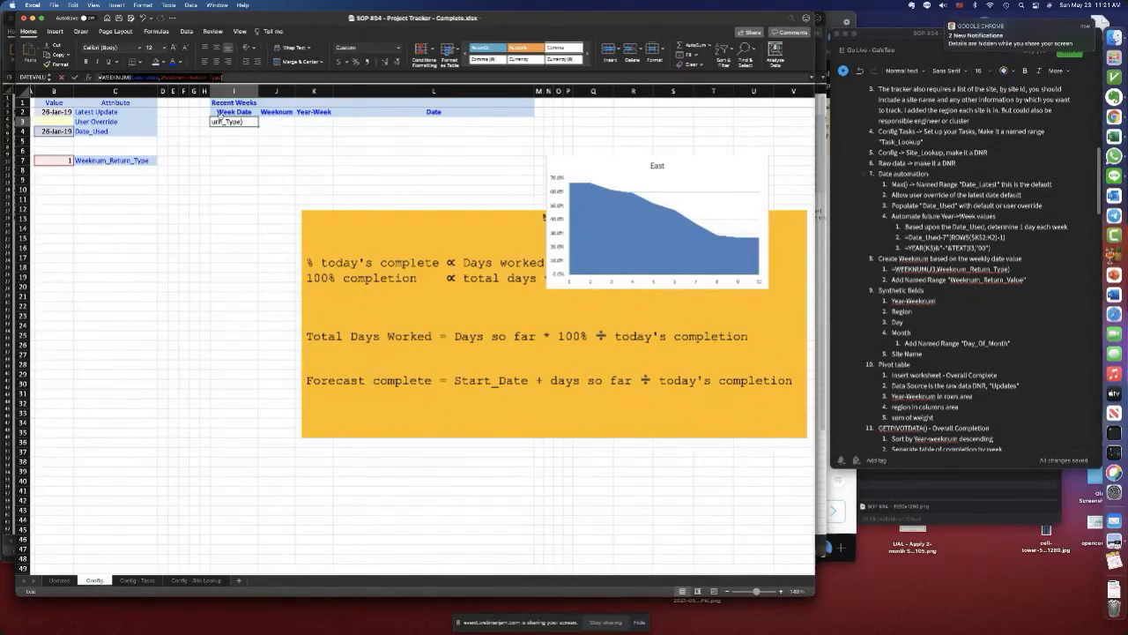
pyautogui.press('super+Tab')
pyautogui.press('super+Tab')
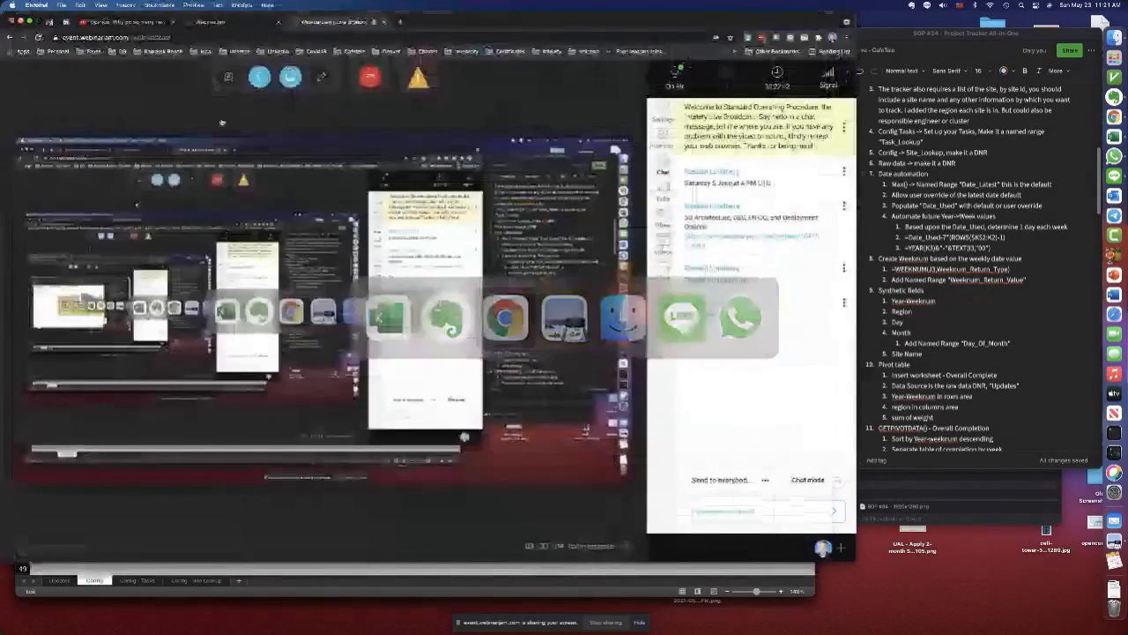
pyautogui.click(50, 21)
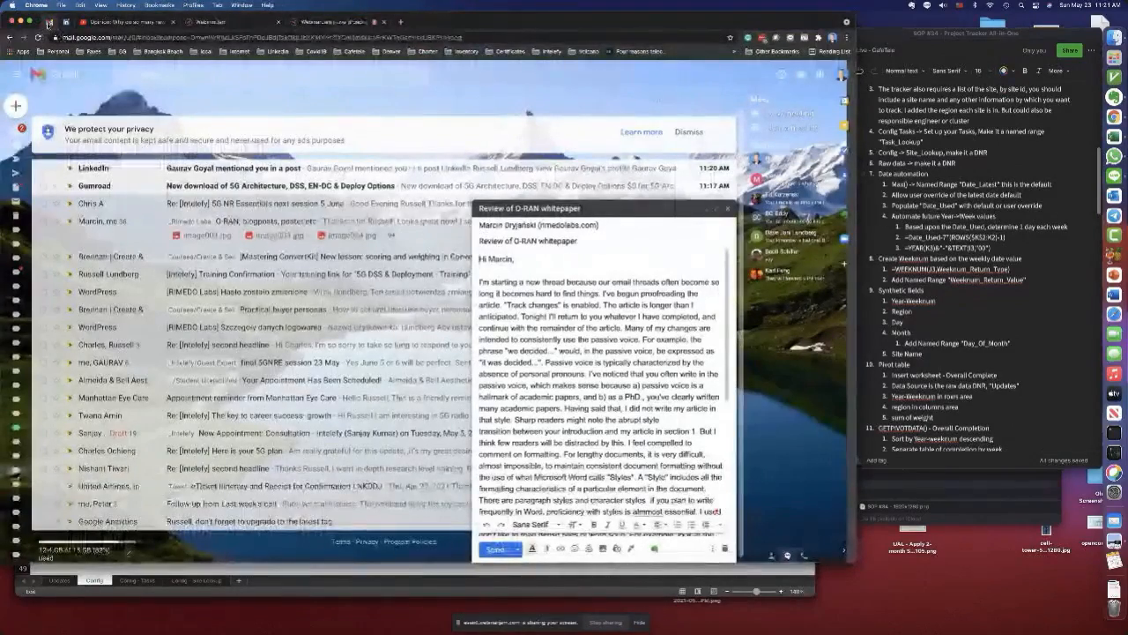
pyautogui.press('super+Tab')
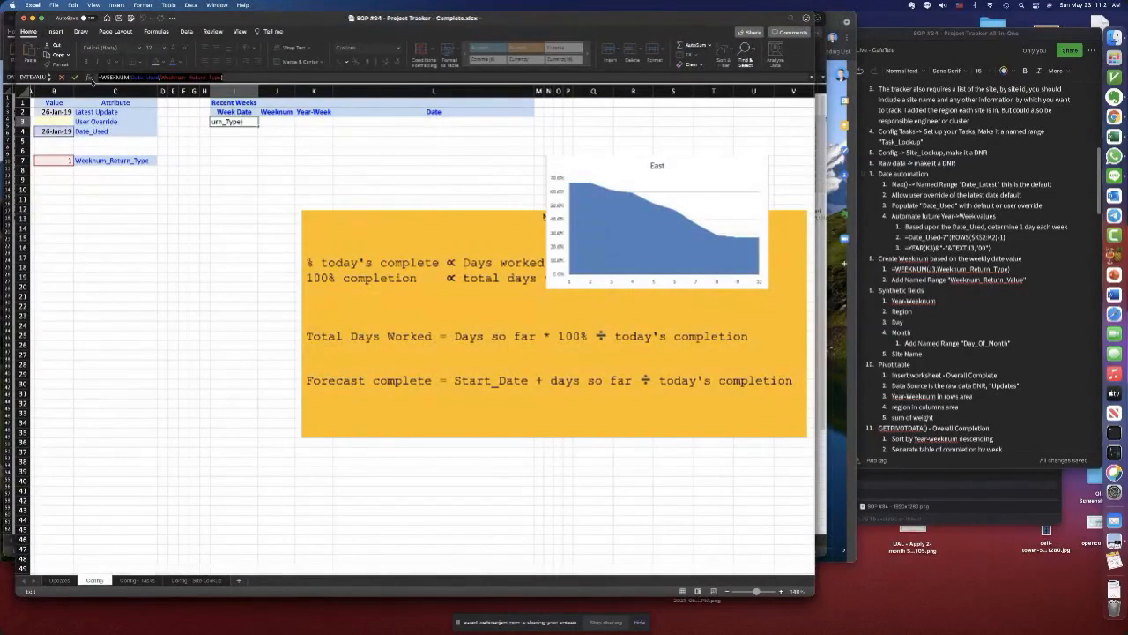
pyautogui.press('Escape')
# - Move the WEEKNUM formula from I3 to J3 in the Weeknum column
pyautogui.click(276, 123)
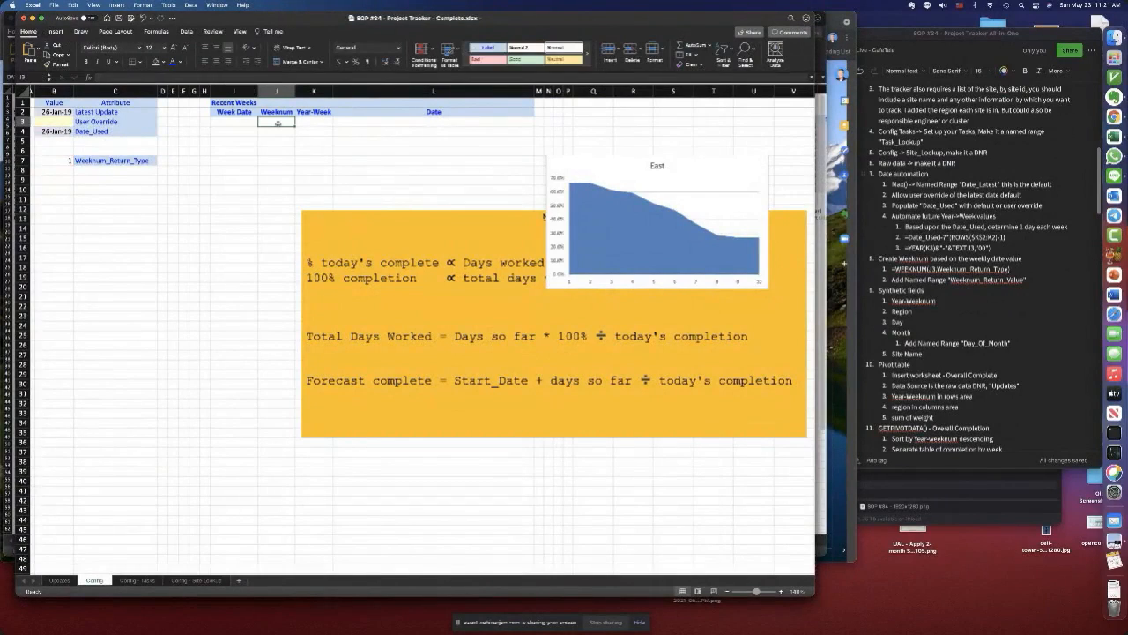
pyautogui.press('super+v')
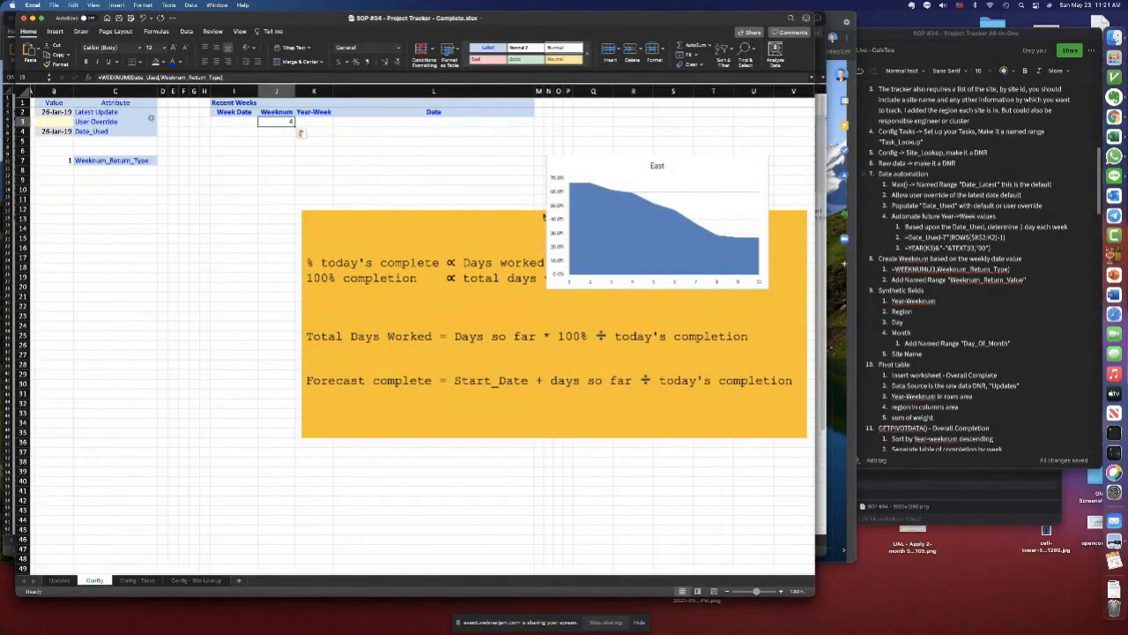
# - Enter the label Days_In_Week in C8 and the value 7 in B8
pyautogui.click(228, 128)
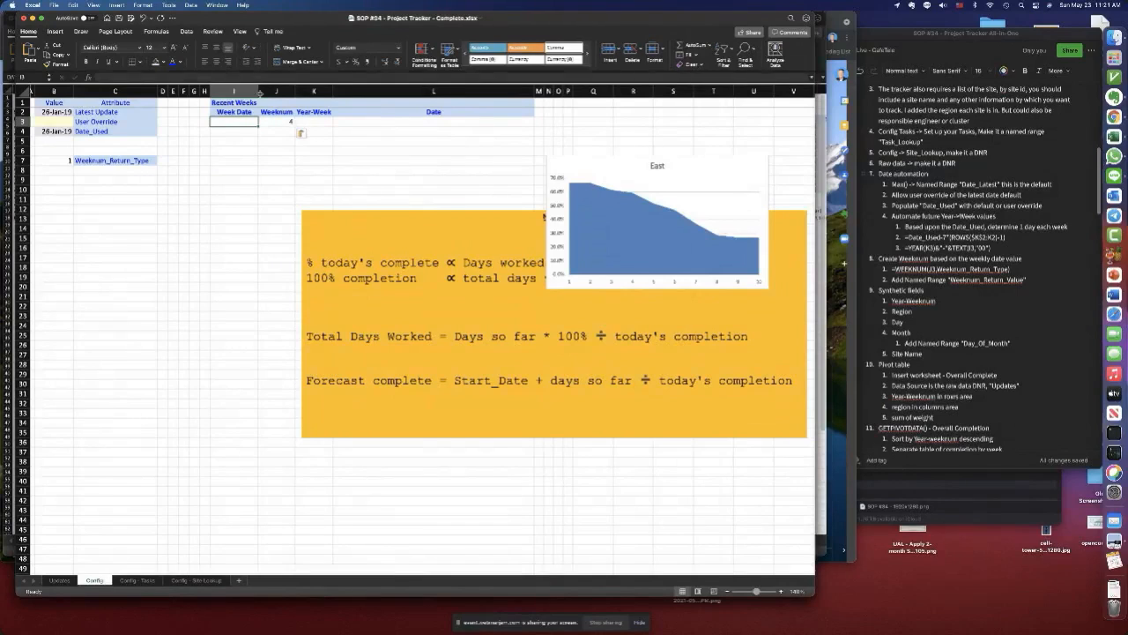
pyautogui.click(101, 171)
pyautogui.write('Days_In')
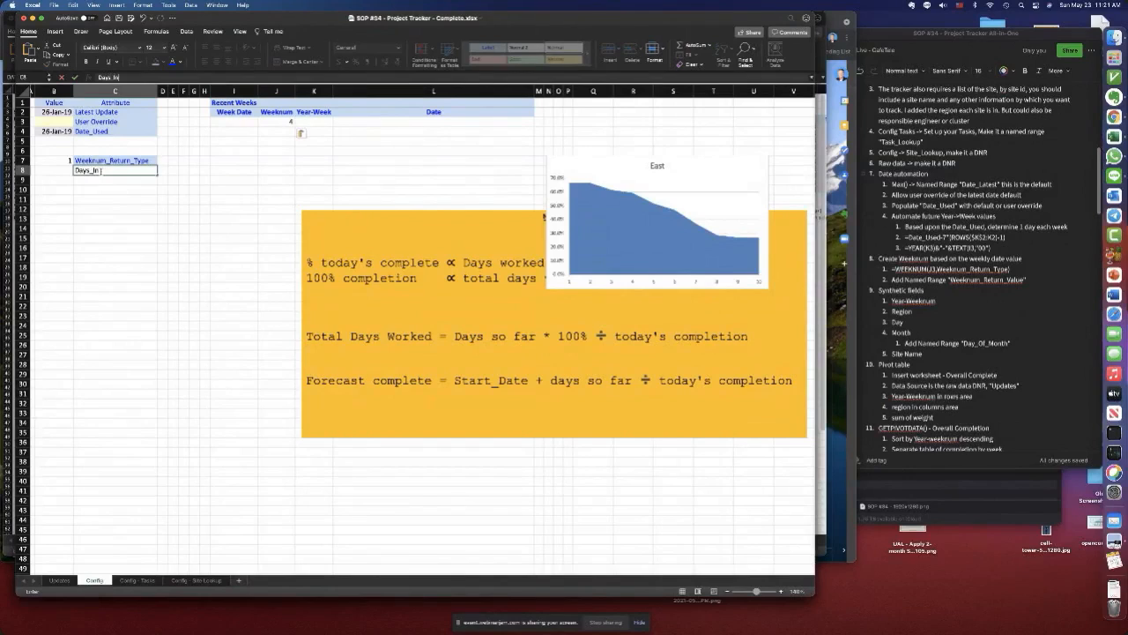
pyautogui.write('_Wee')
pyautogui.press('Return')
pyautogui.click(64, 170)
pyautogui.write('7')
pyautogui.press('Return')
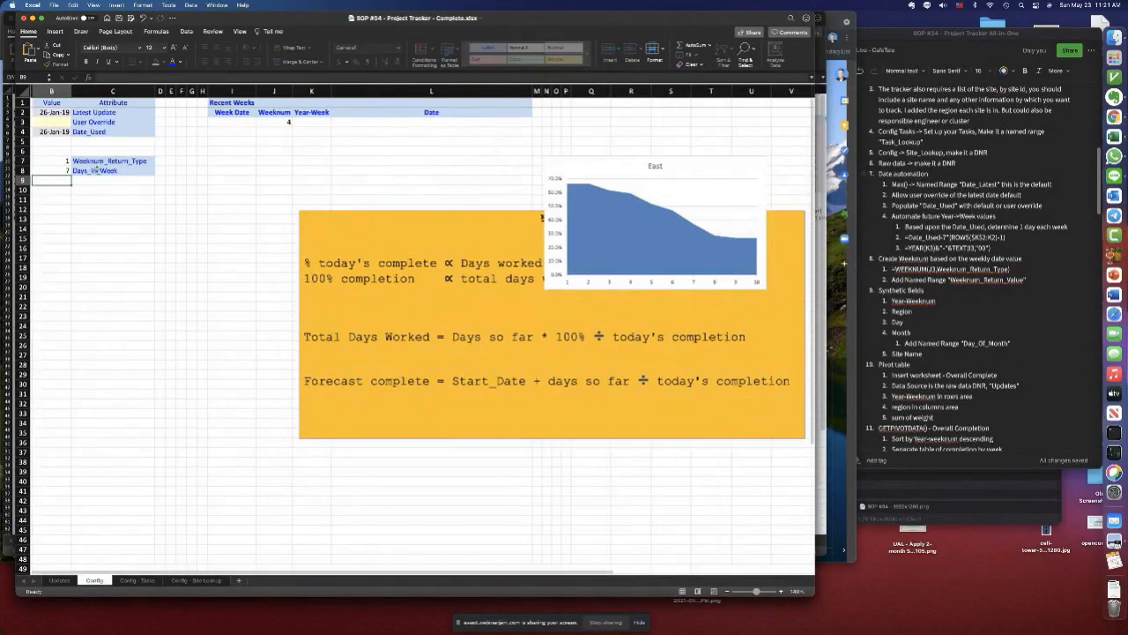
# - Define the range name Days_In_Week for C8, reusing the cell's label text
pyautogui.click(95, 170)
pyautogui.hotkey('ctrl', 'c')
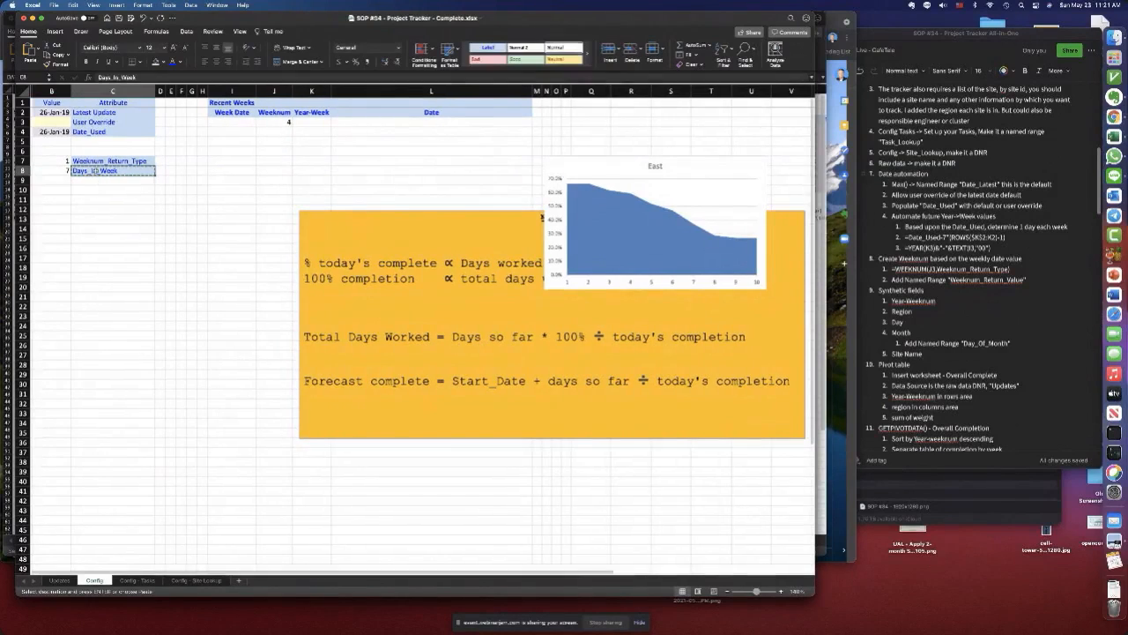
pyautogui.click(35, 78)
pyautogui.hotkey('ctrl', 'v')
pyautogui.press('Return')
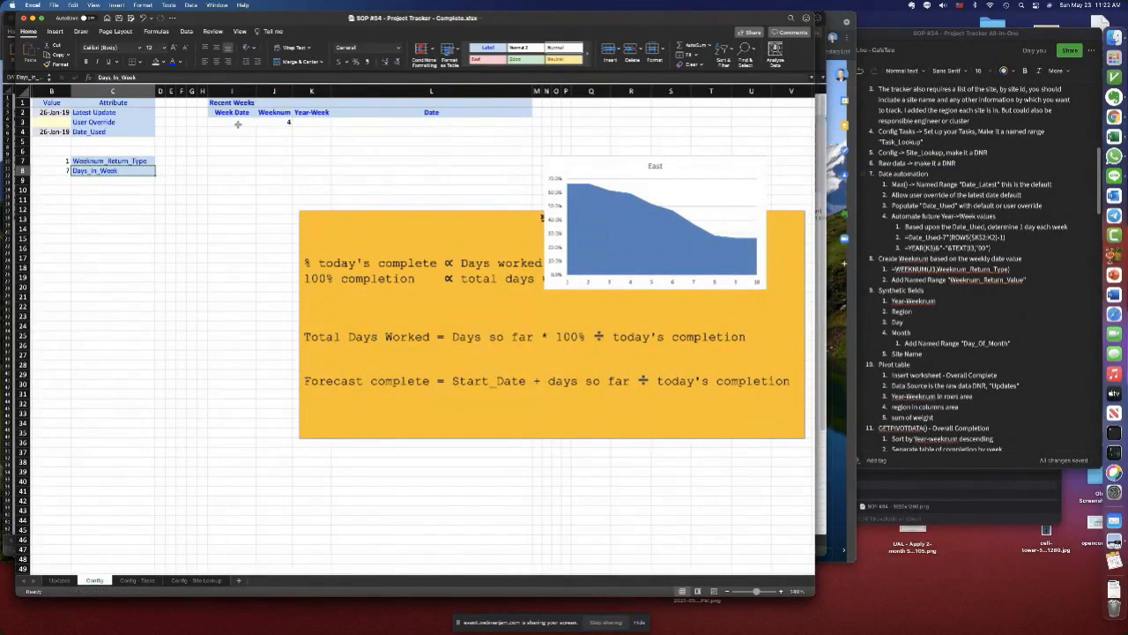
# - Start the Week Date formula in I3 with the named range Date_Used
pyautogui.click(251, 123)
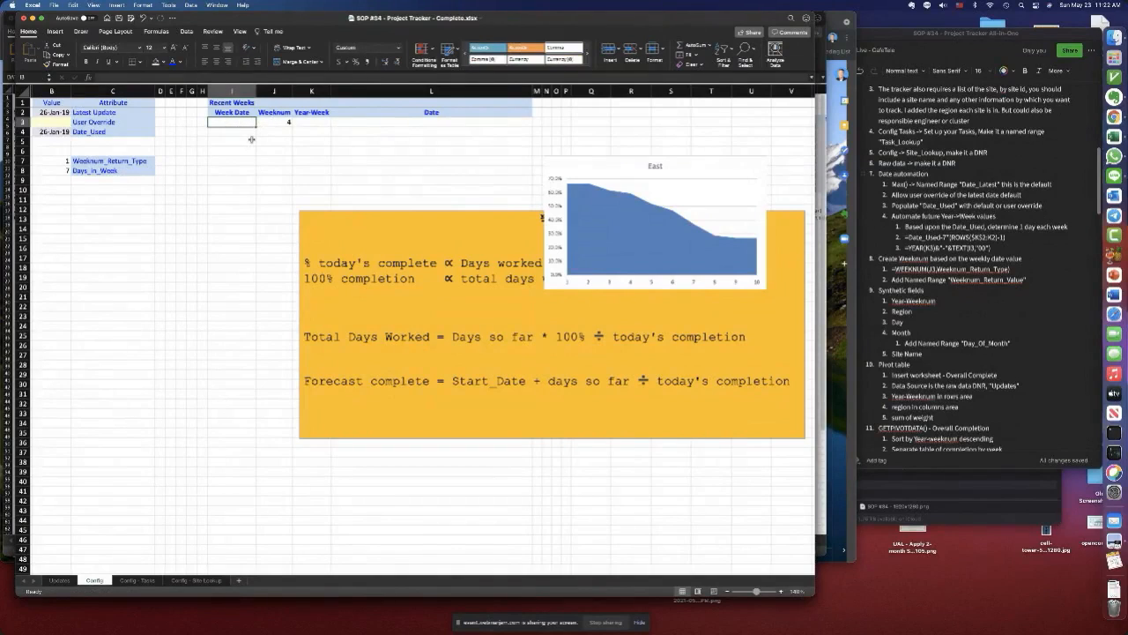
pyautogui.write('=')
pyautogui.press('F3')
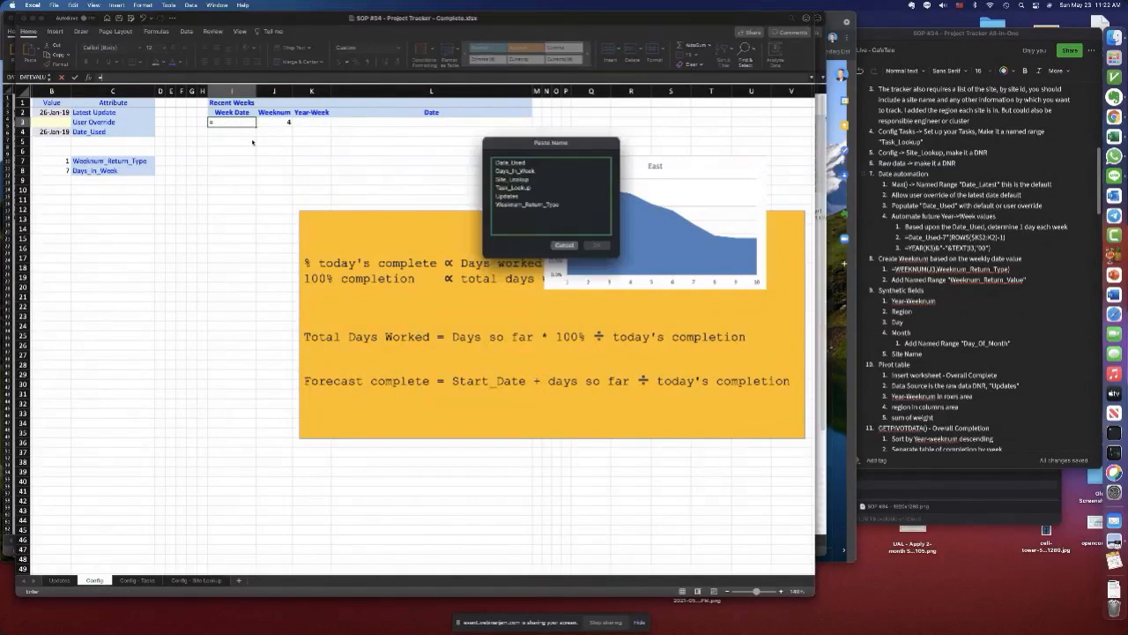
pyautogui.click(524, 164)
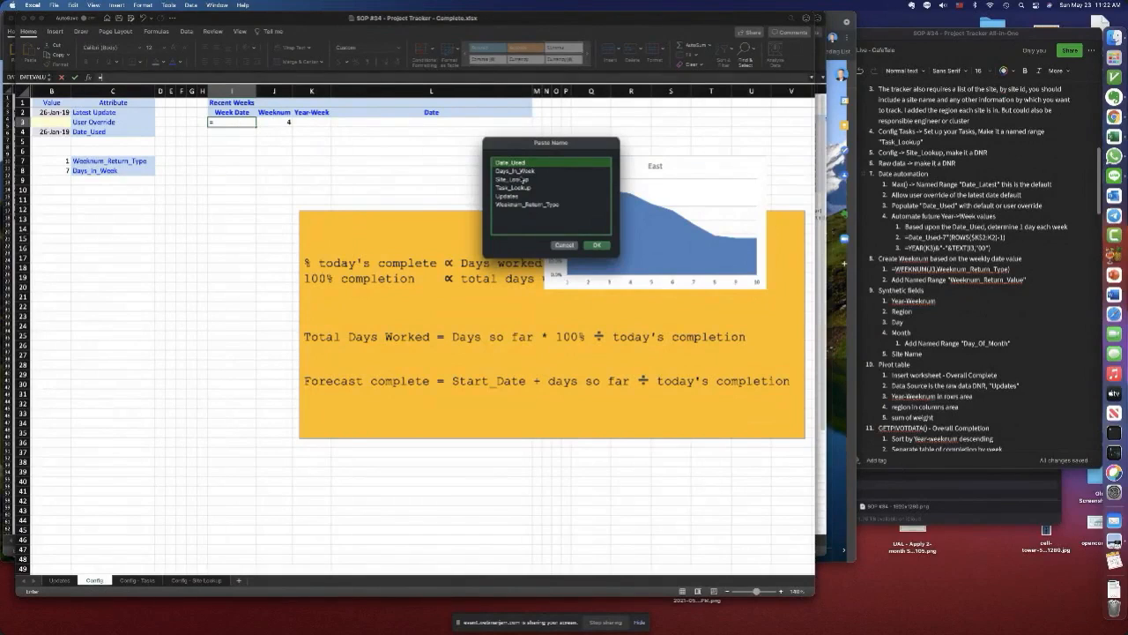
pyautogui.click(597, 247)
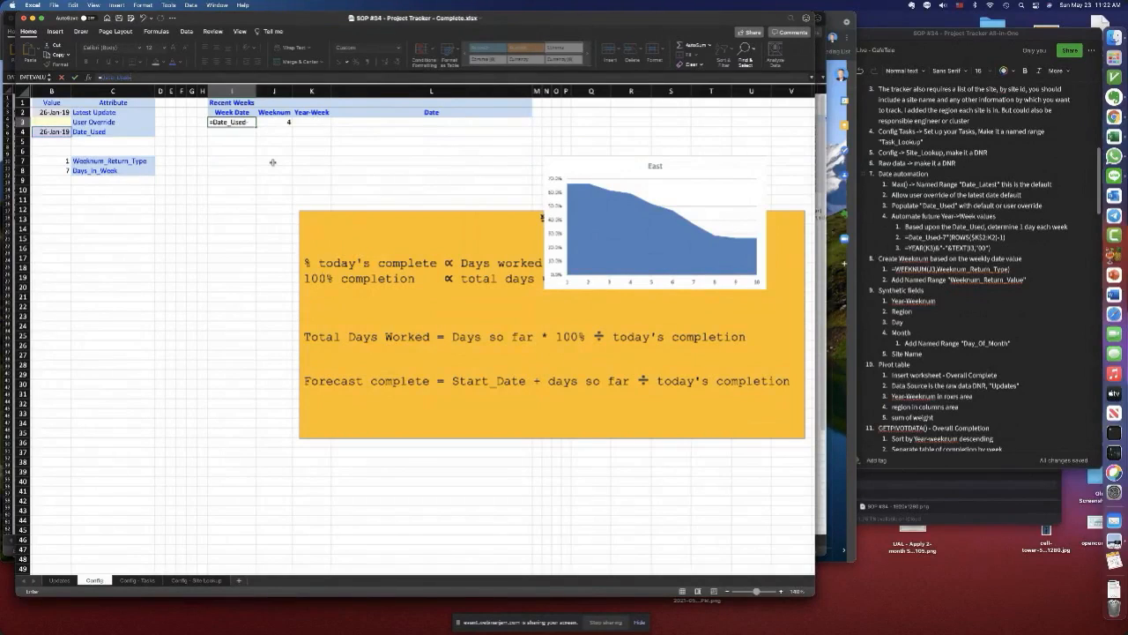
# - Complete the I3 formula as =Date_Used-B8*($I$3:I3) and dismiss the resulting alert
pyautogui.write('-')
pyautogui.click(53, 171)
pyautogui.write('*')
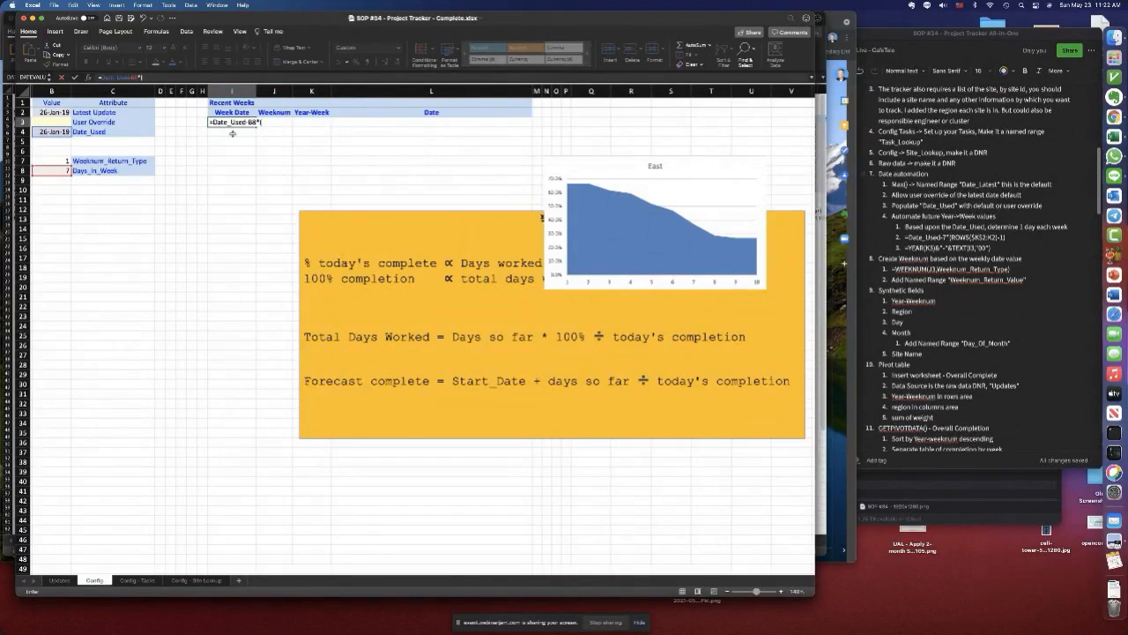
pyautogui.write('I3')
pyautogui.press('super+t')
pyautogui.write(':3')
pyautogui.press('Return')
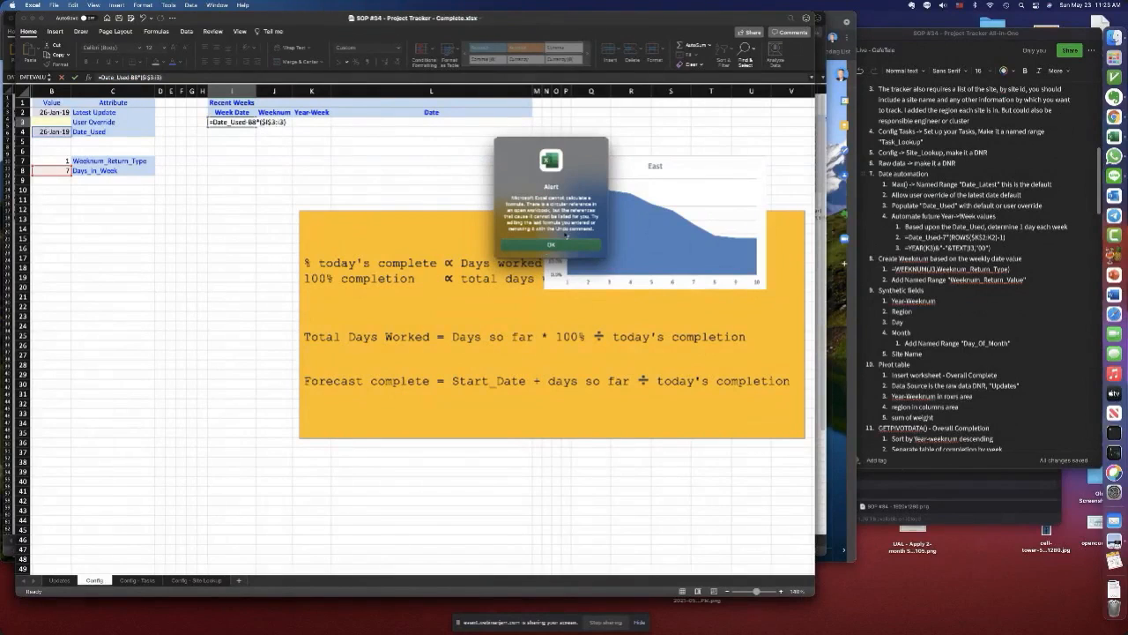
pyautogui.click(566, 246)
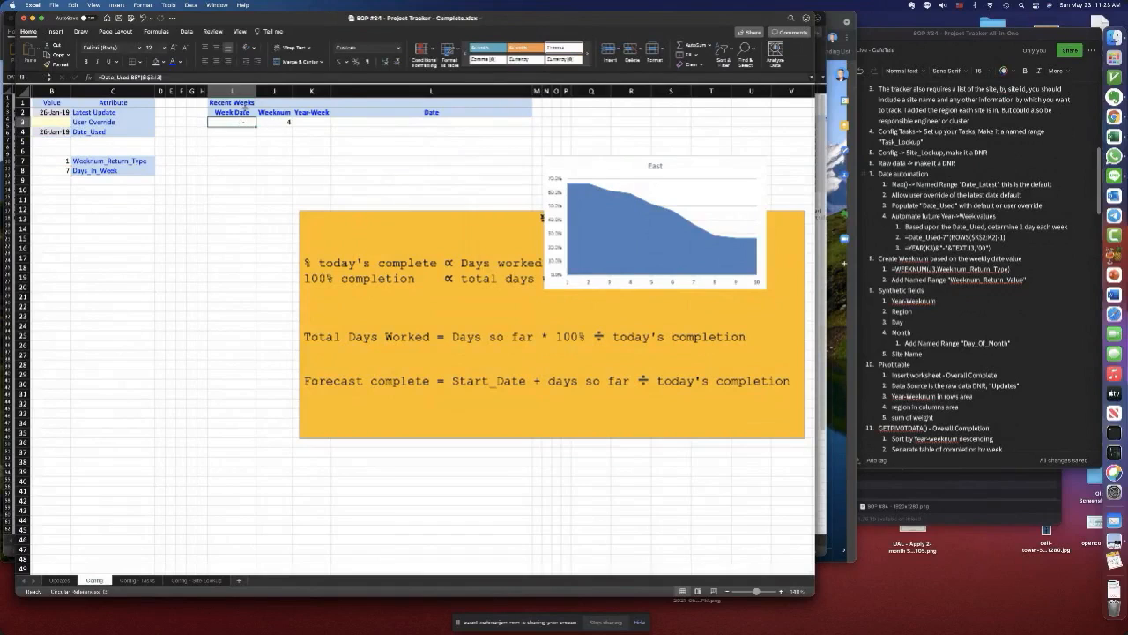
# - Wrap the range in the I3 formula in ROWS, making it =Date_Used-B8*ROWS($I$3:I3)
pyautogui.click(141, 78)
pyautogui.write('rows(')
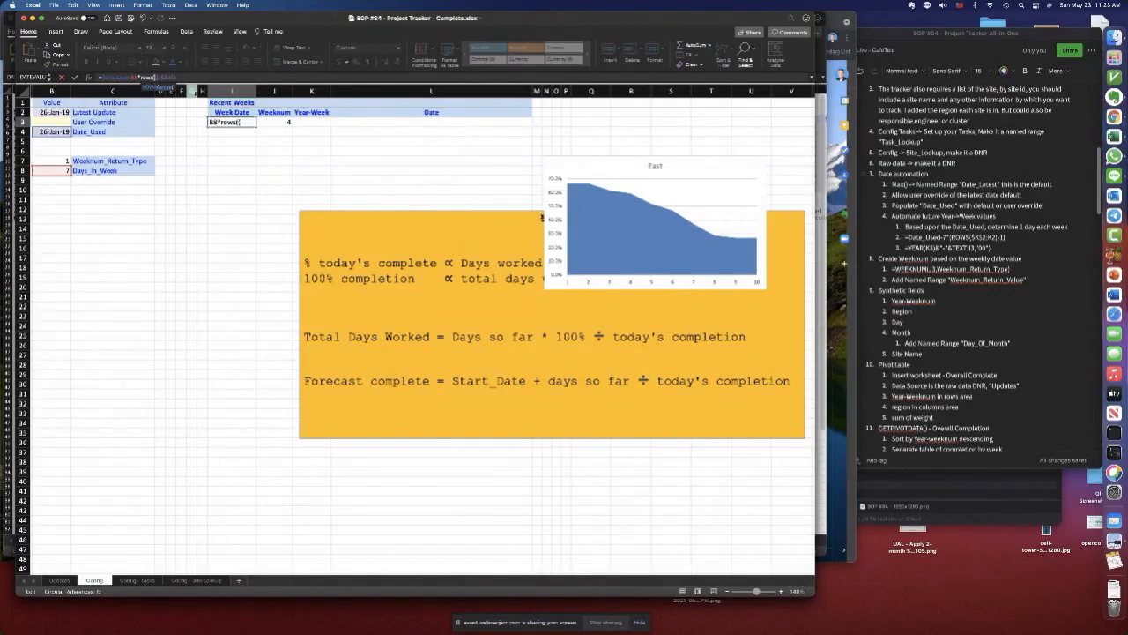
pyautogui.write('$I$3:')
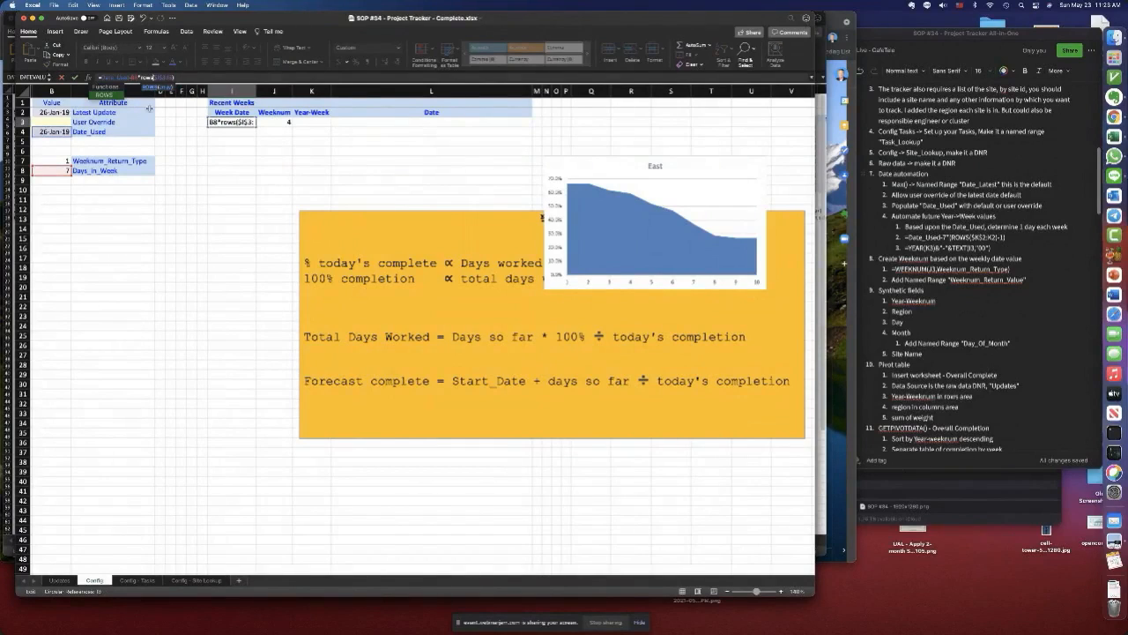
pyautogui.write('I3)')
pyautogui.press('Return')
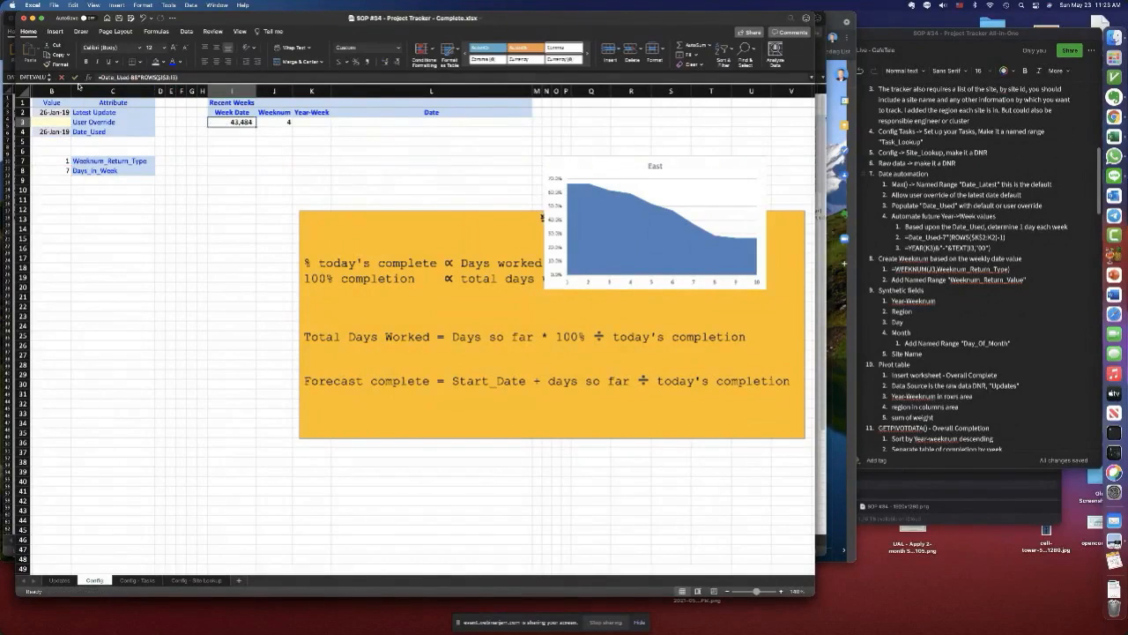
# - Format I3 as a date using the 14-Mar-12 type
pyautogui.press('super+1')
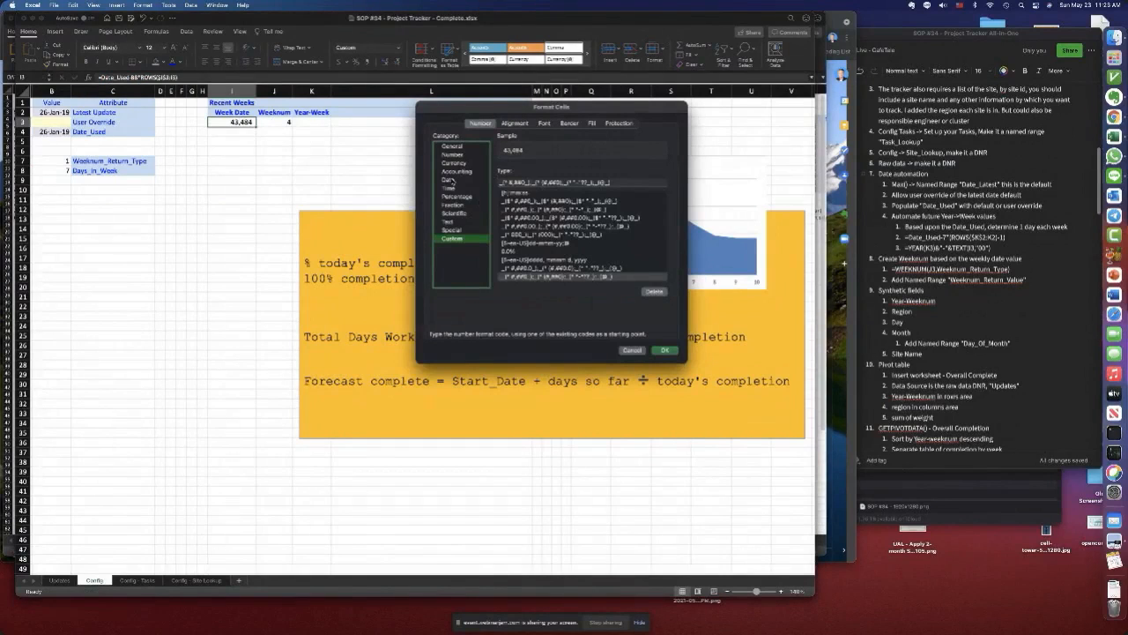
pyautogui.click(459, 179)
pyautogui.scroll(-3, 527, 241)
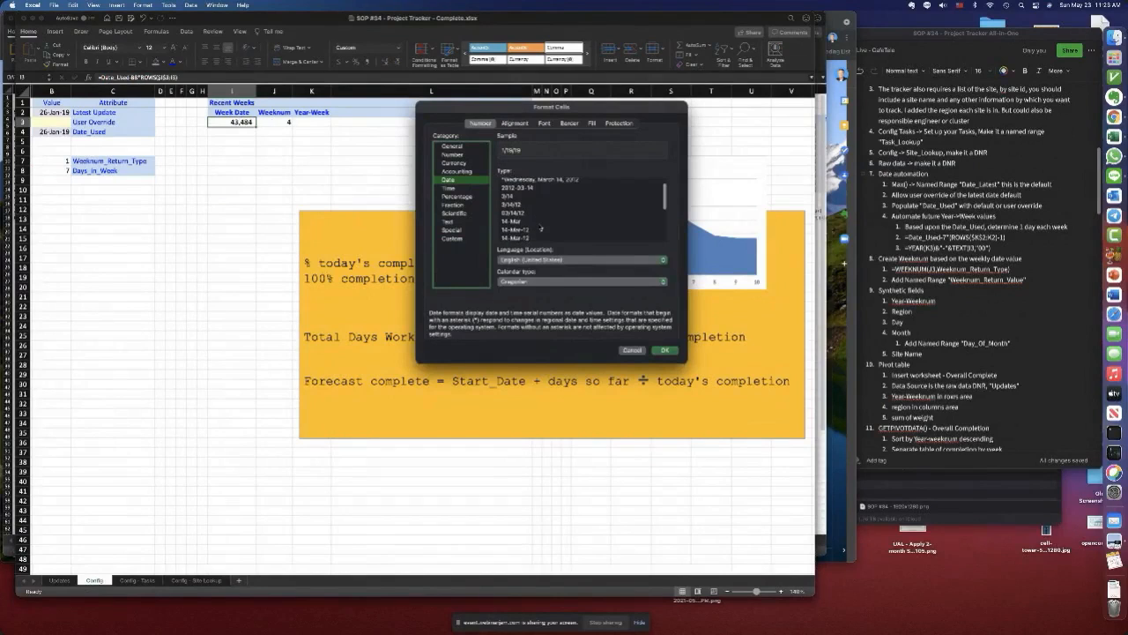
pyautogui.click(520, 211)
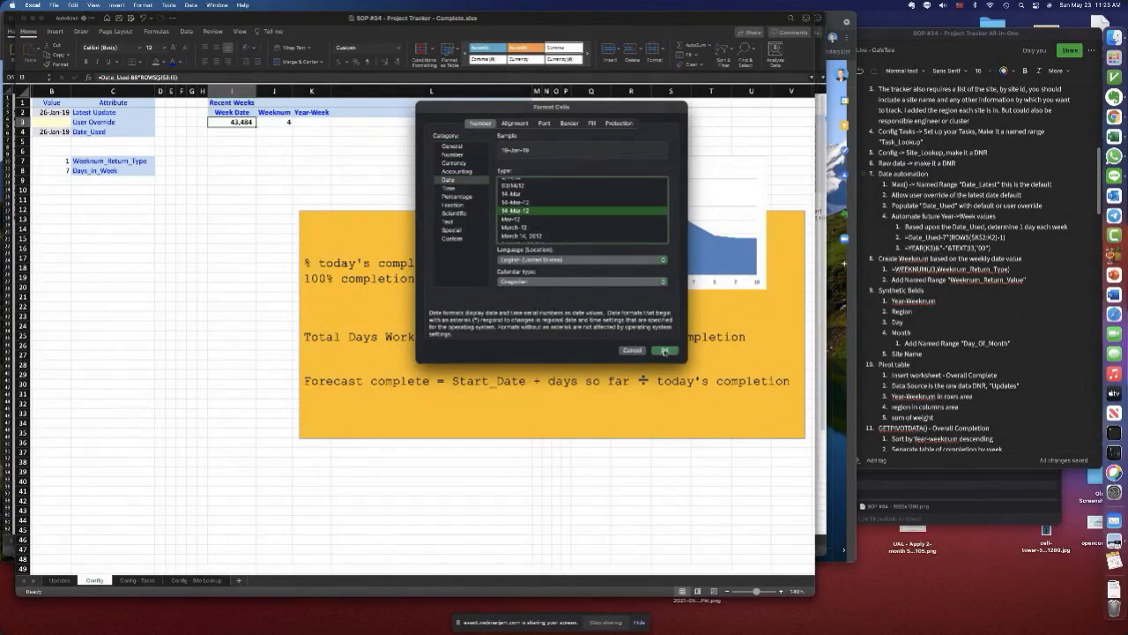
pyautogui.click(665, 351)
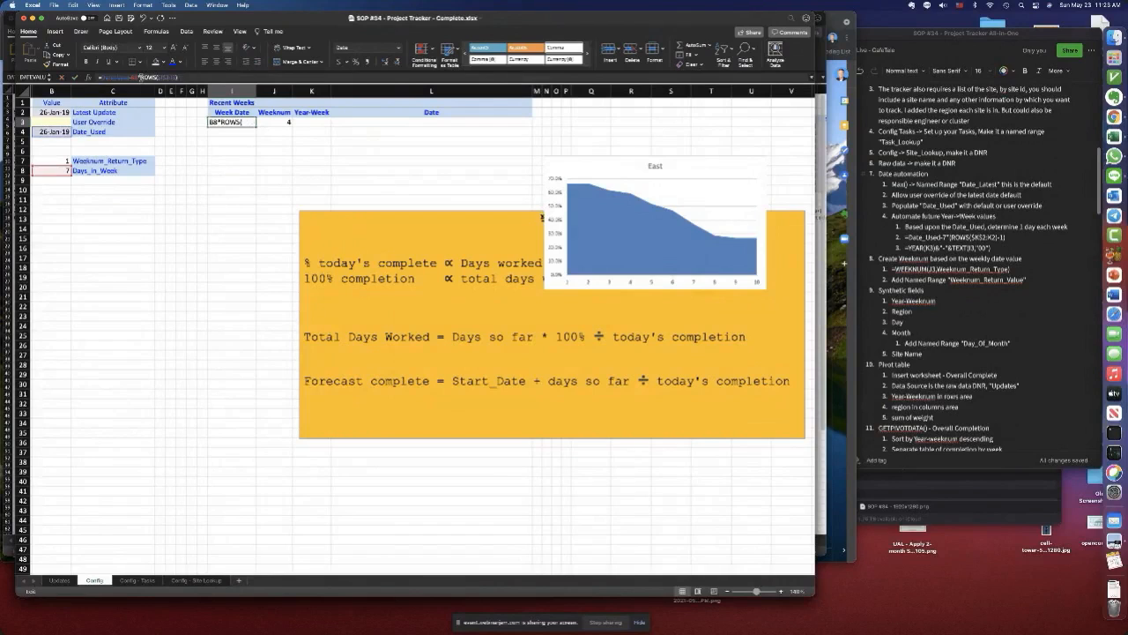
# - Change the I3 formula to =Date_Used-B8*(ROWS($I$3:I3)-1) so the row count starts at zero
pyautogui.click(141, 77)
pyautogui.write('(')
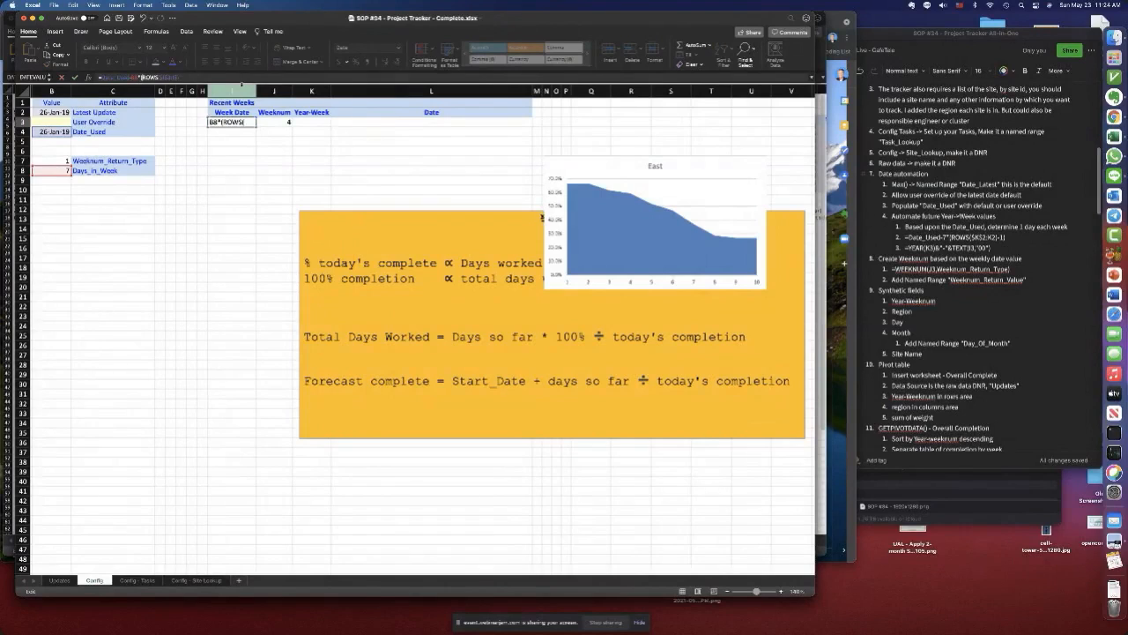
pyautogui.click(194, 79)
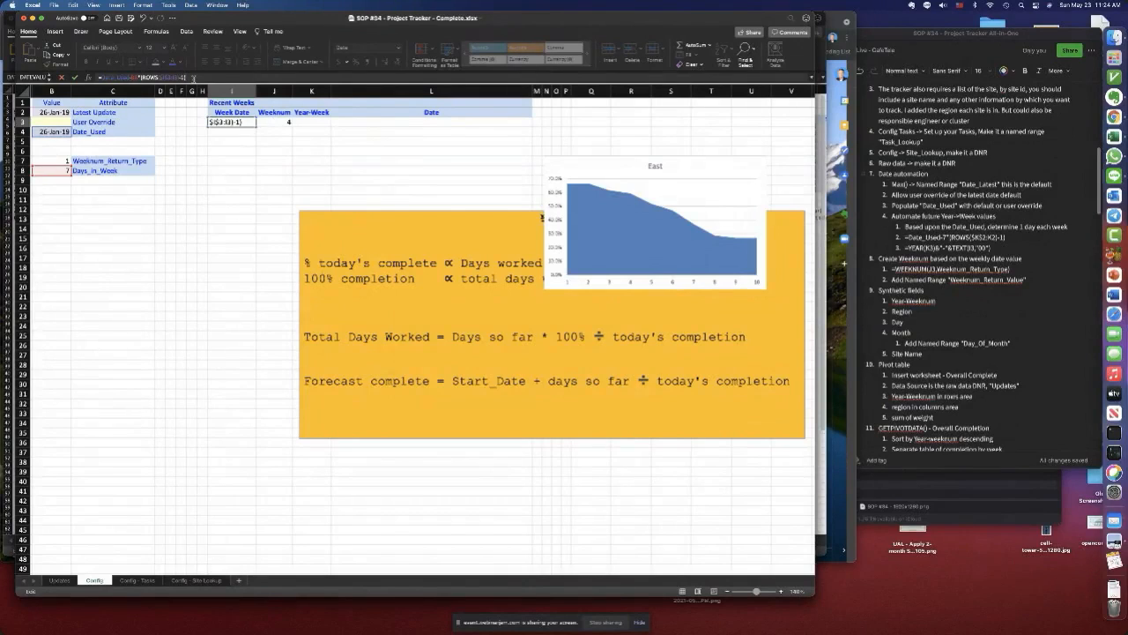
pyautogui.press('Return')
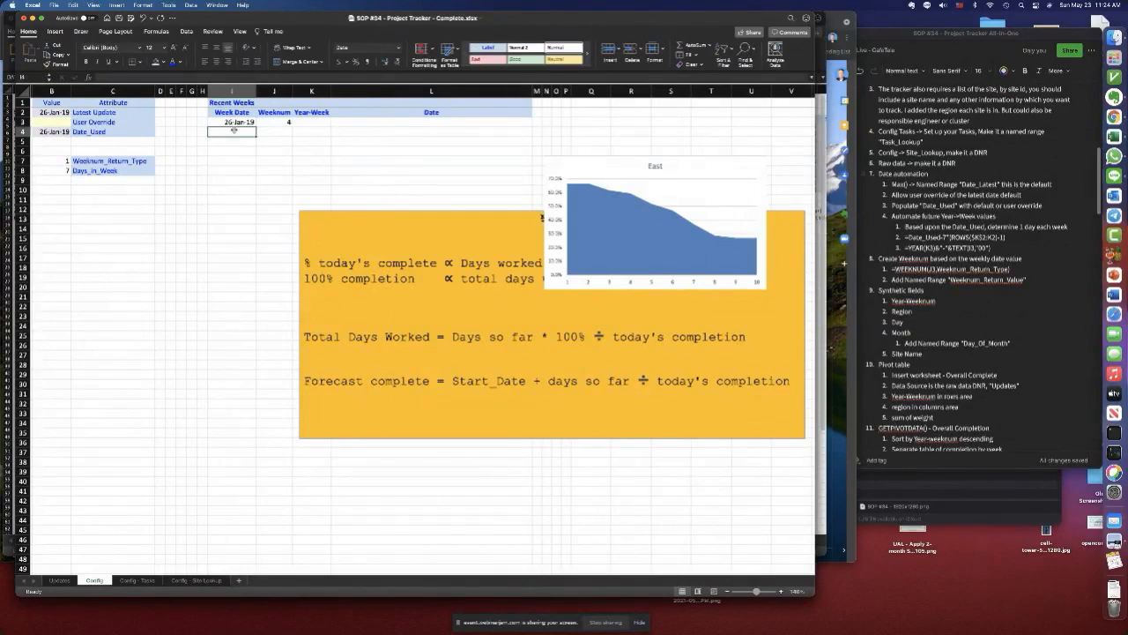
# - Shade the first Week Date cell, I3, with a light grey-lavender theme fill
pyautogui.click(55, 133)
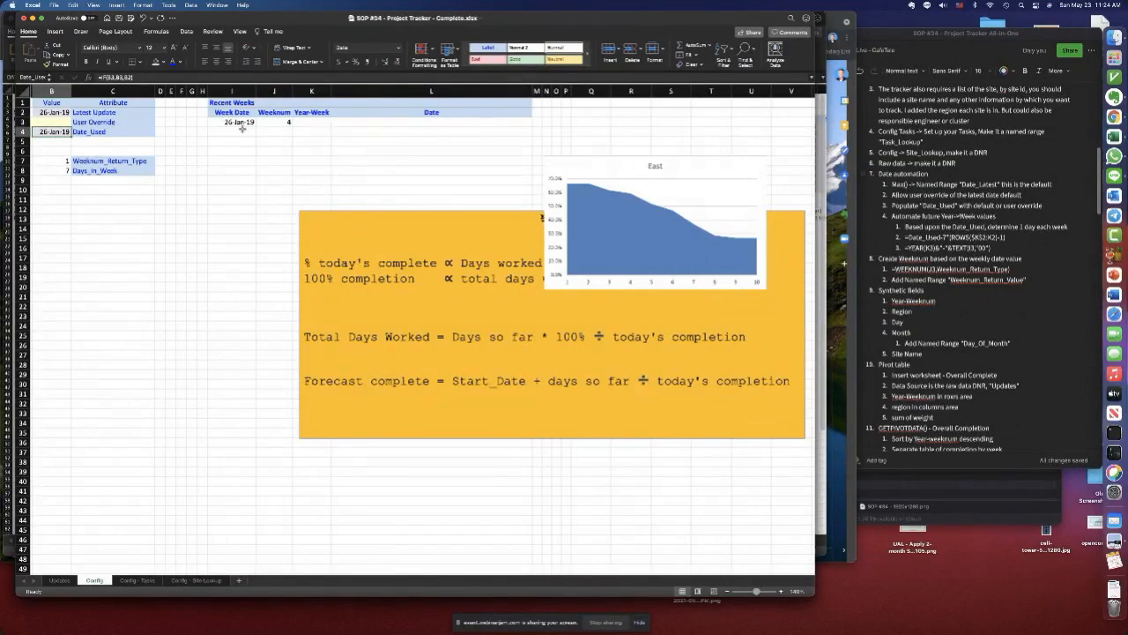
pyautogui.click(240, 123)
pyautogui.click(165, 64)
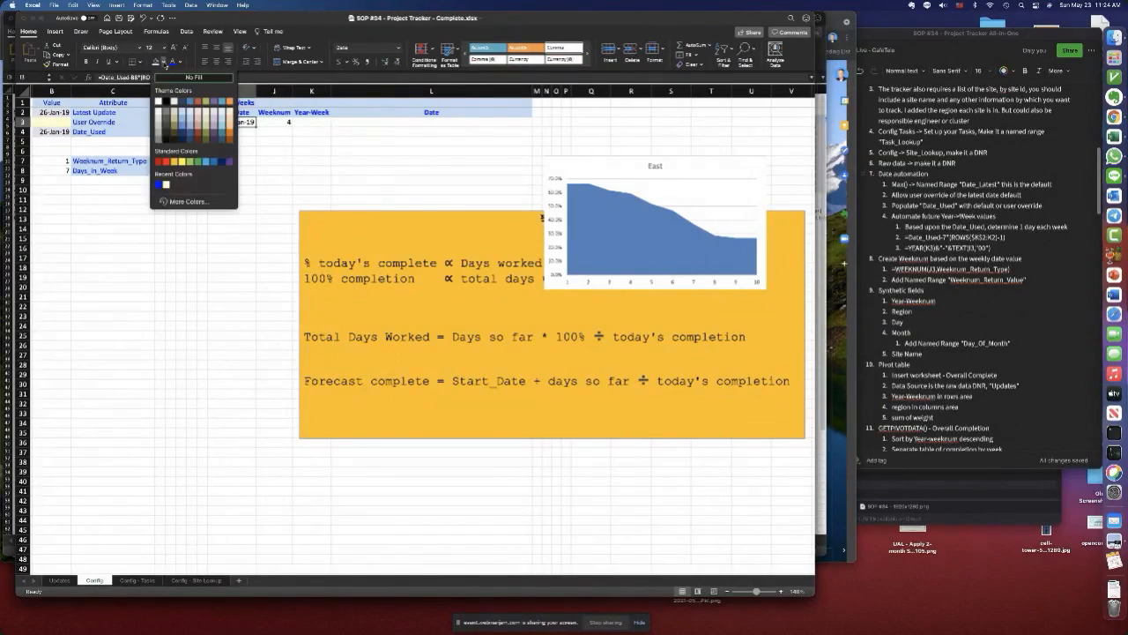
pyautogui.click(216, 112)
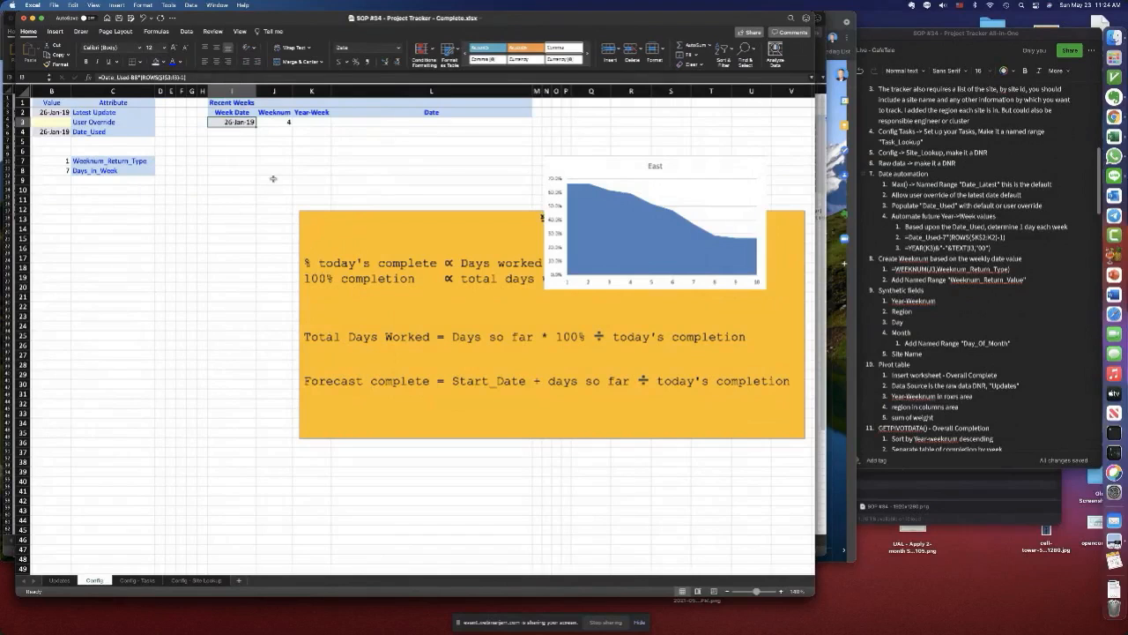
# - Fill the Week Date formula from I3 down to I48 and check the copied formulas
pyautogui.moveTo(254, 127); pyautogui.dragTo(253, 560)
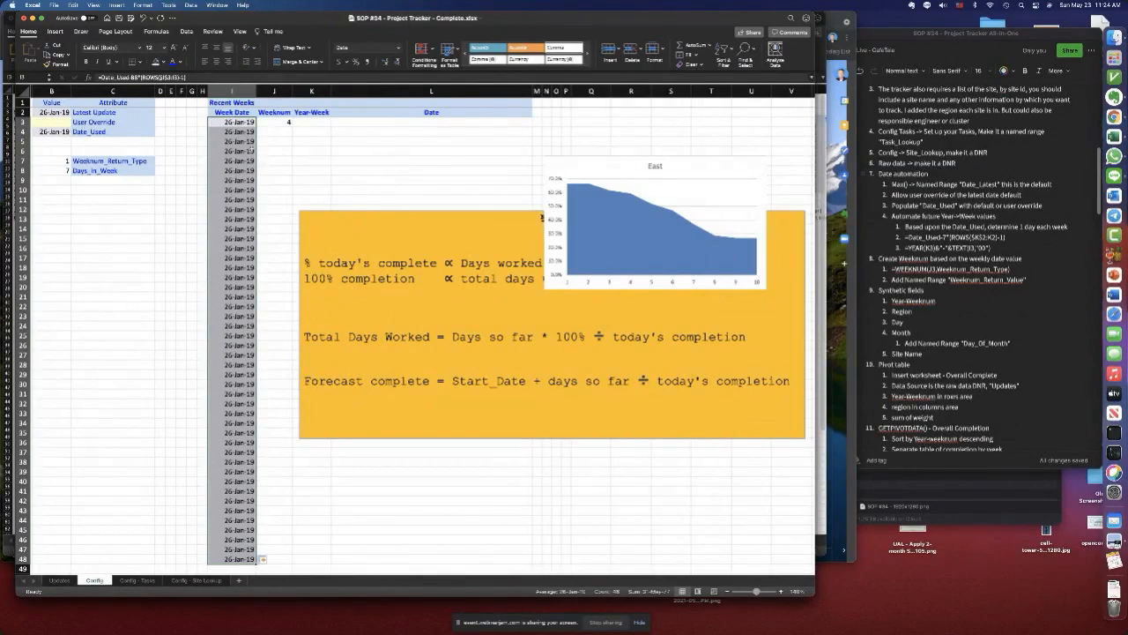
pyautogui.click(248, 149)
pyautogui.click(234, 122)
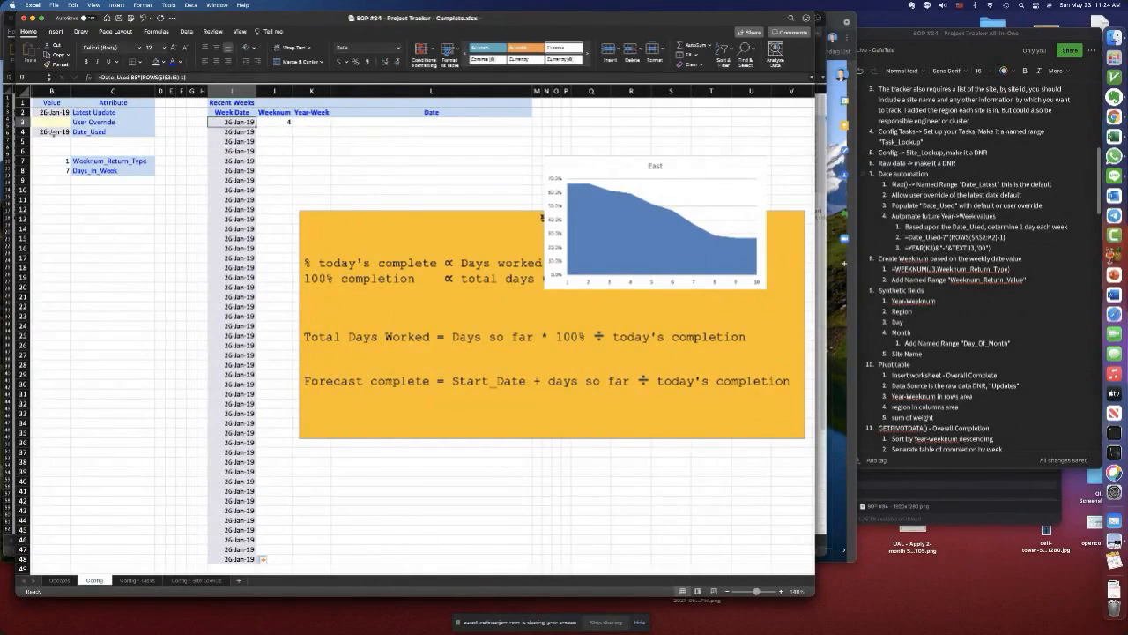
# - Repoint the defined name Days_In_Week to the value cell, =Config!$B$8
pyautogui.click(53, 170)
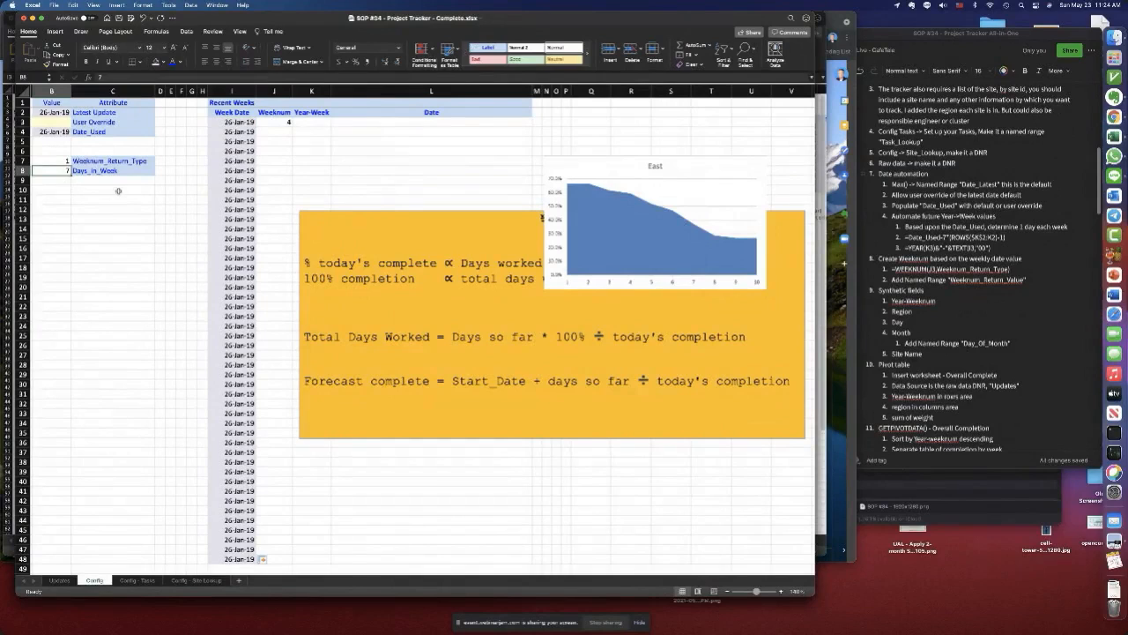
pyautogui.click(100, 173)
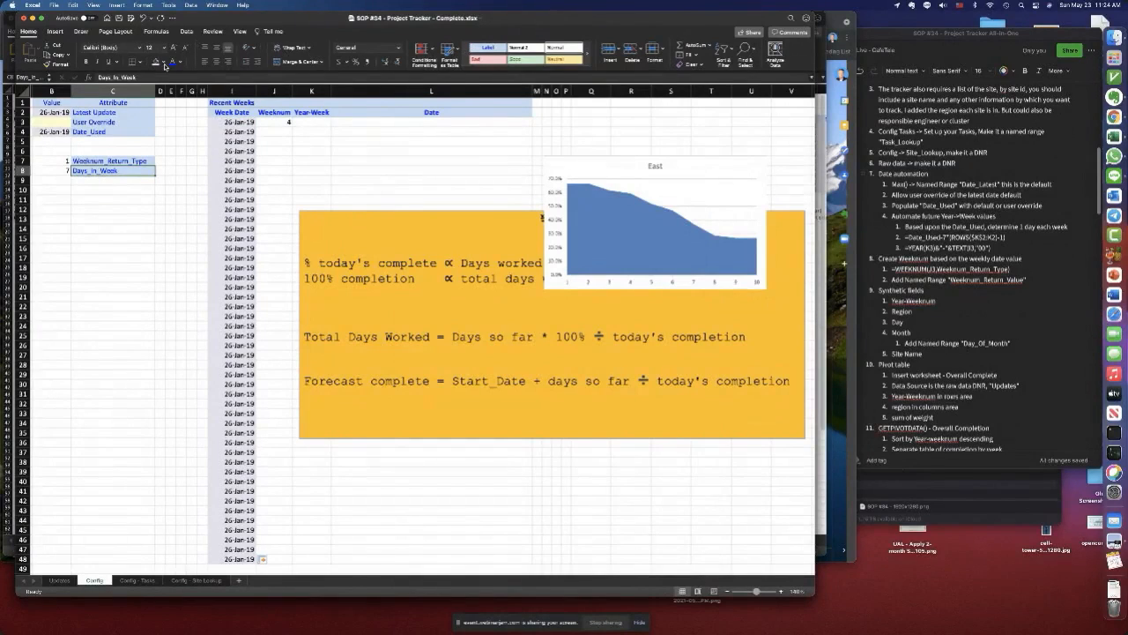
pyautogui.click(156, 31)
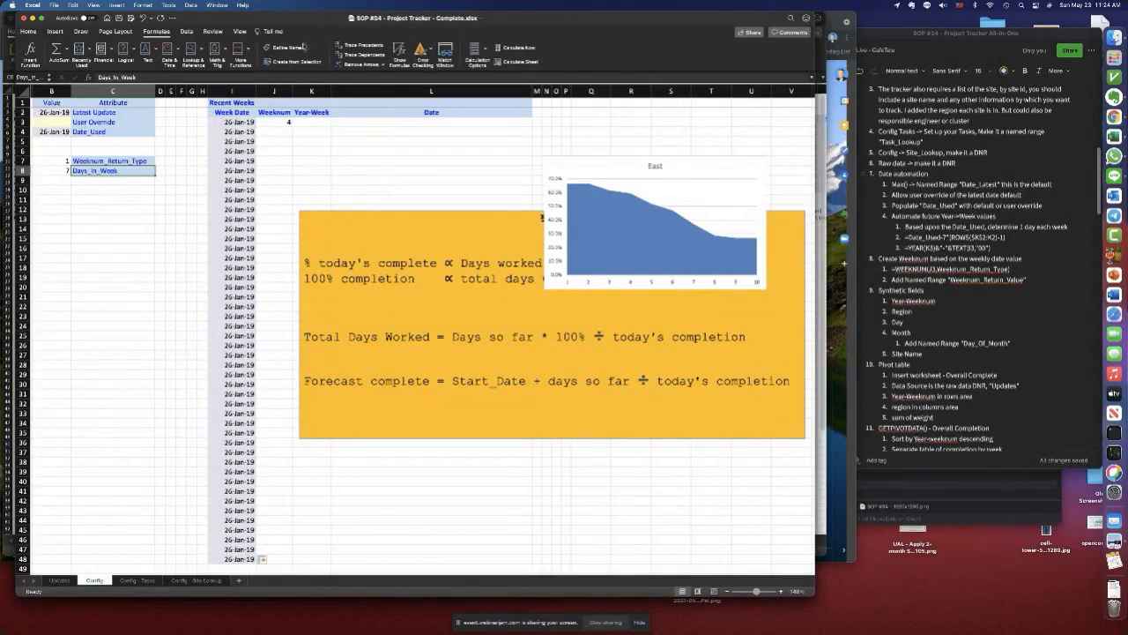
pyautogui.click(303, 48)
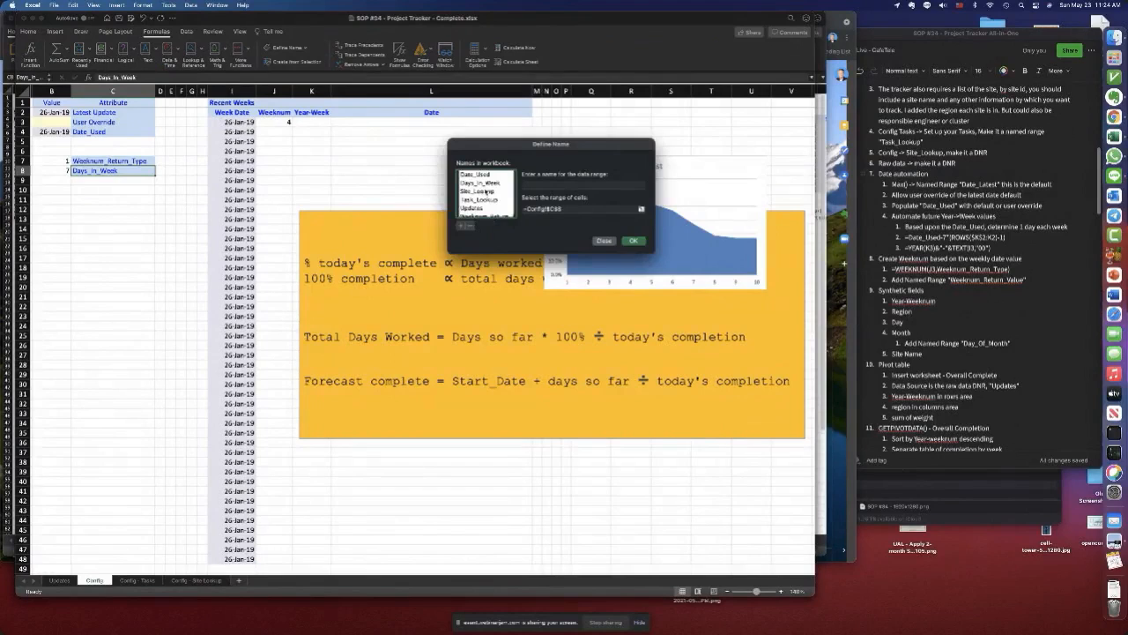
pyautogui.click(487, 182)
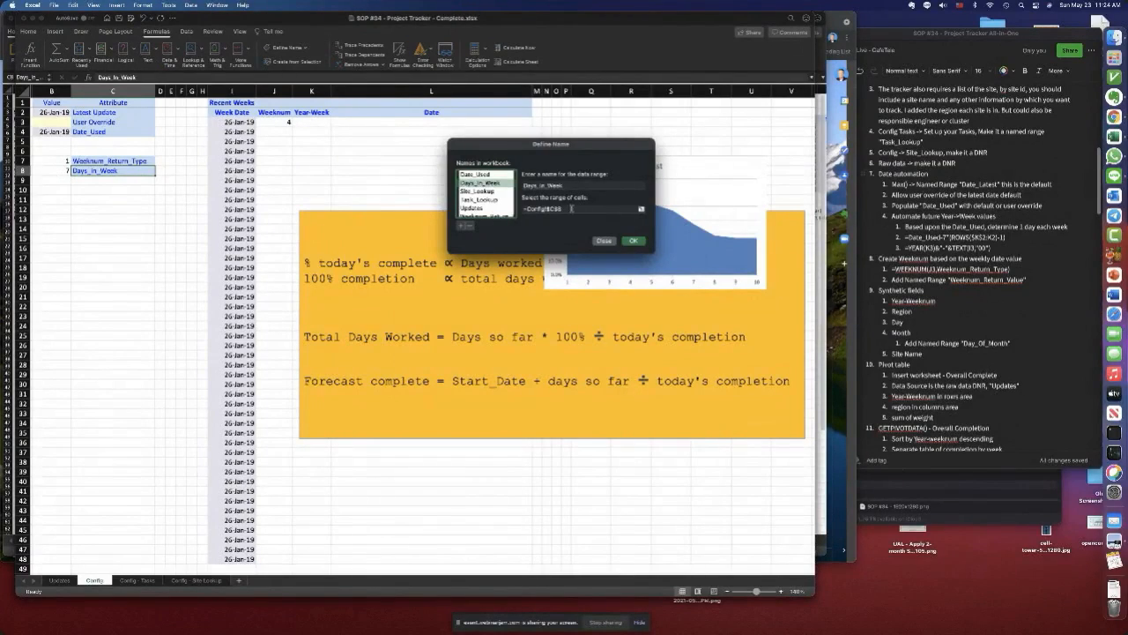
pyautogui.click(553, 209)
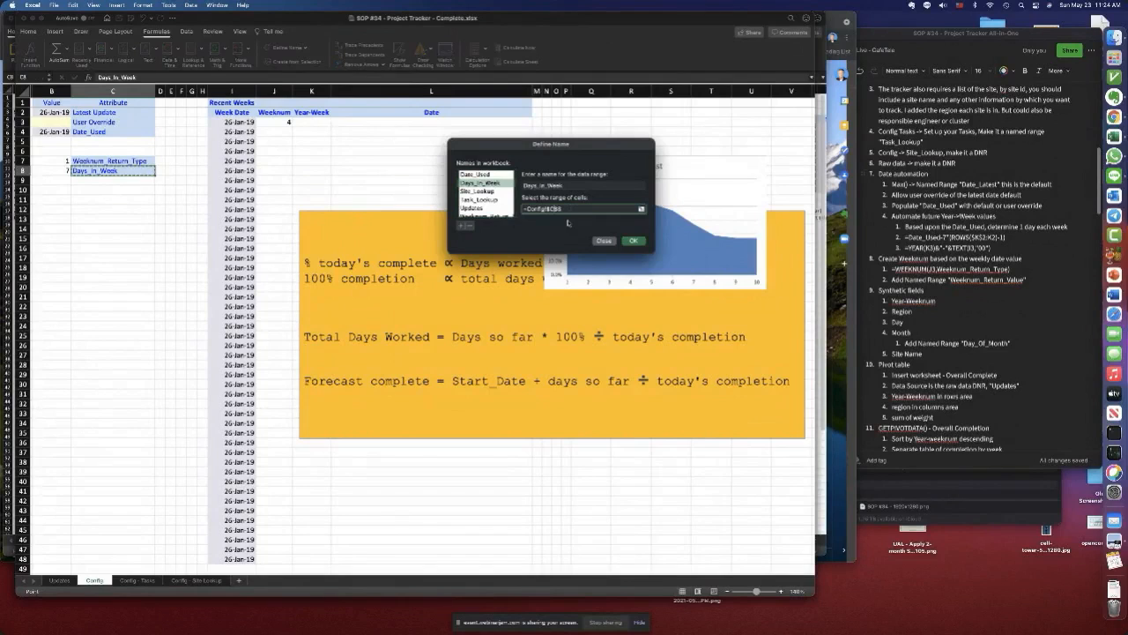
pyautogui.write('B')
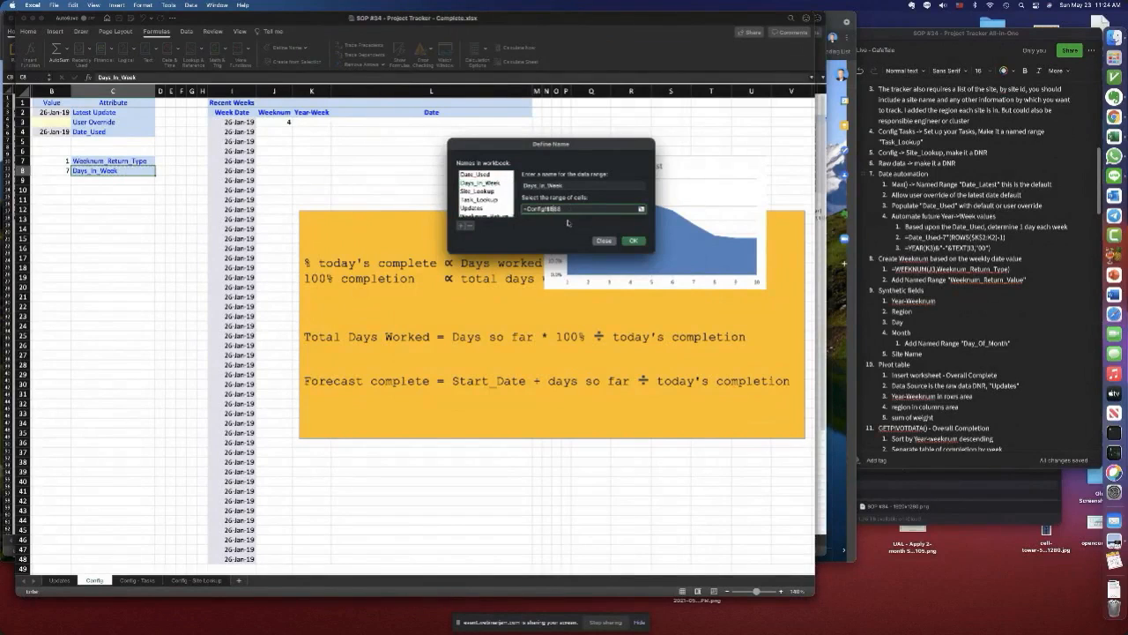
pyautogui.click(459, 226)
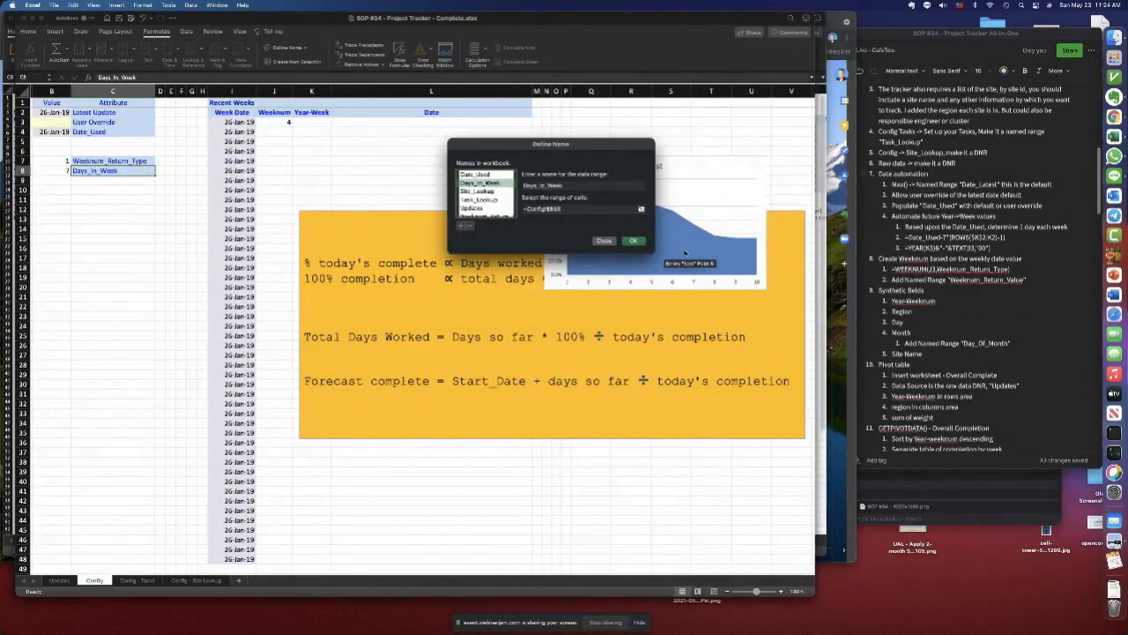
# - Confirm the Days_In_Week name and replace B8 in the I3 formula with it, giving =Date_Used-Days_In_Week*(ROWS($I$3:I3)-1)
pyautogui.click(633, 240)
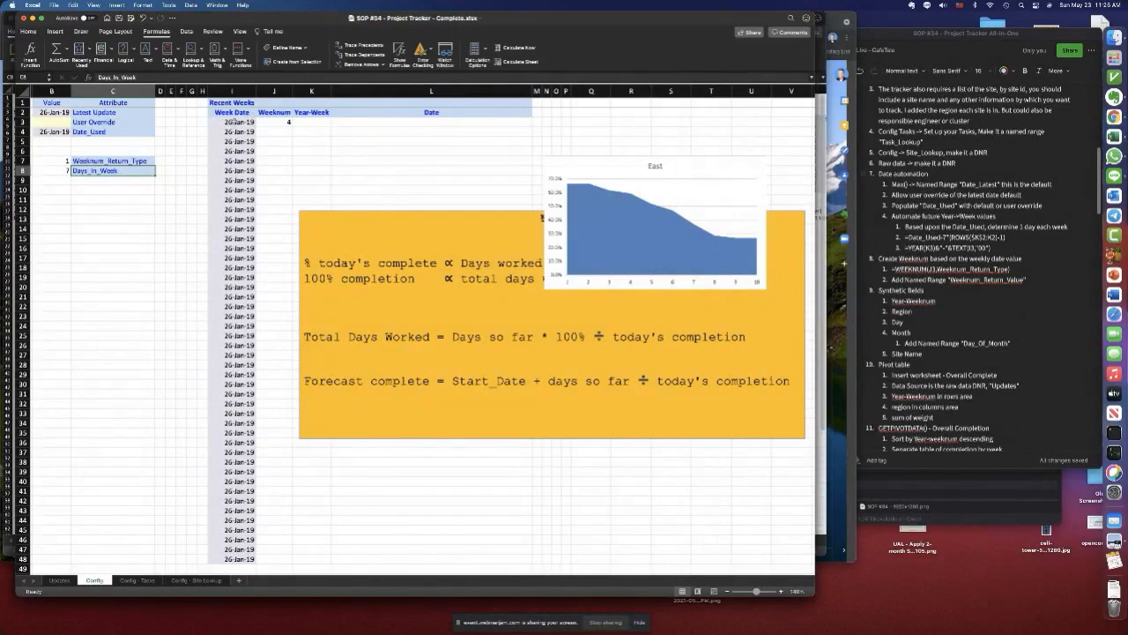
pyautogui.click(232, 123)
pyautogui.click(138, 77)
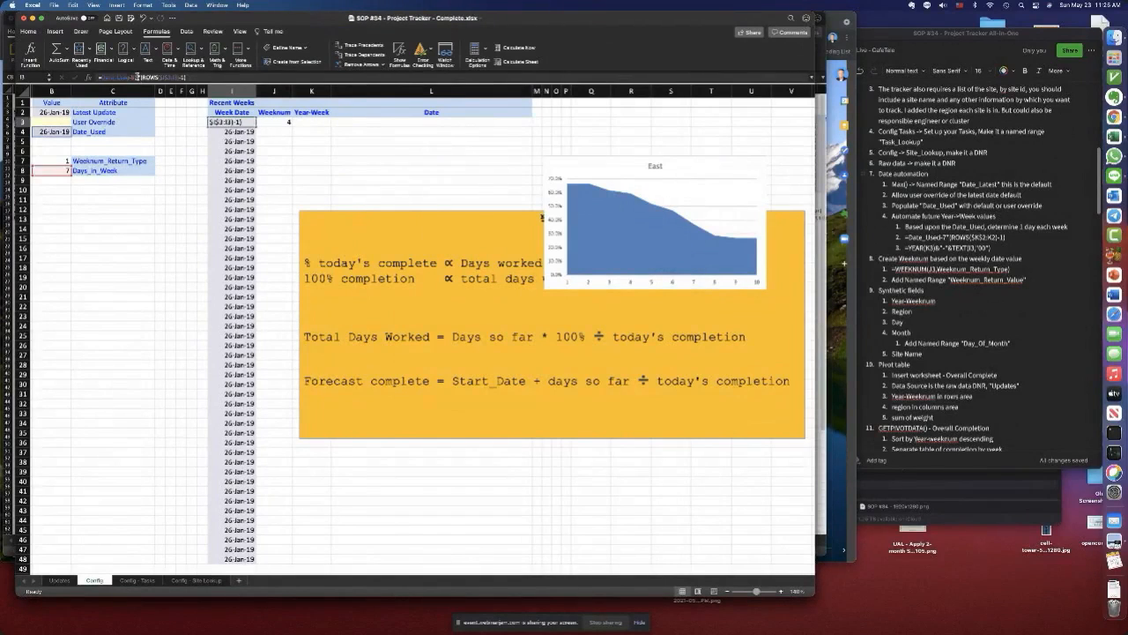
pyautogui.doubleClick(133, 78)
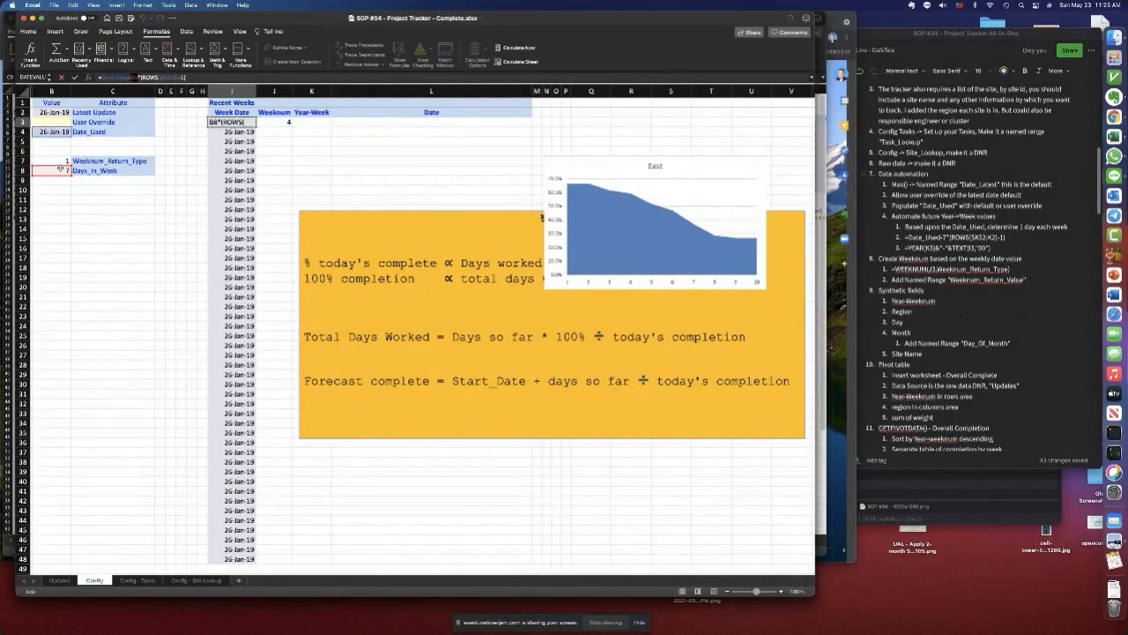
pyautogui.click(51, 171)
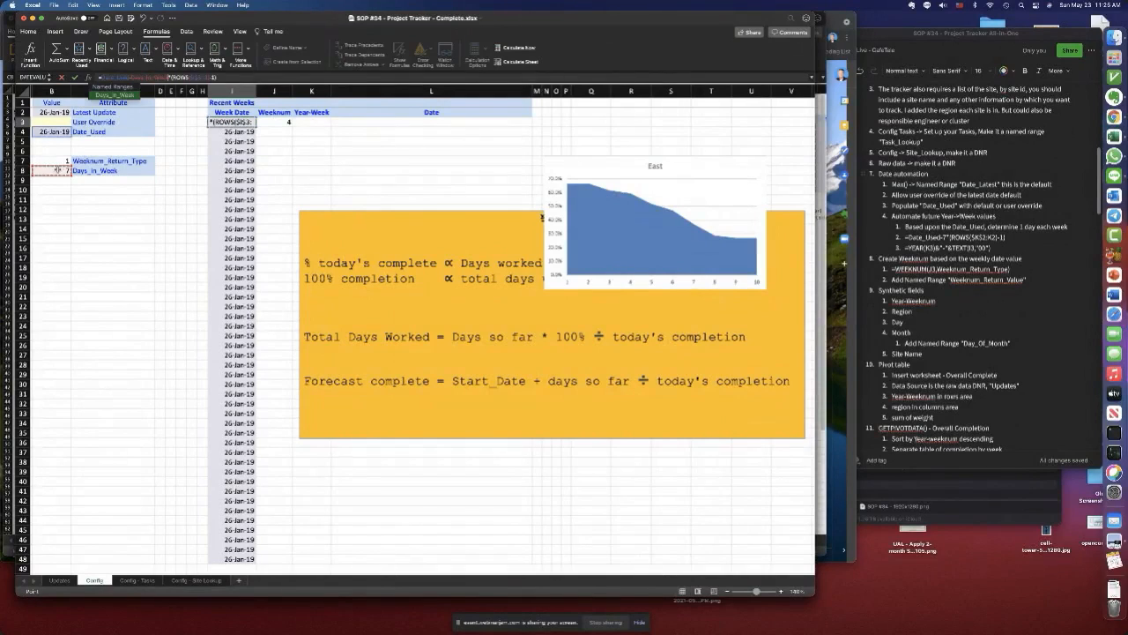
pyautogui.click(75, 78)
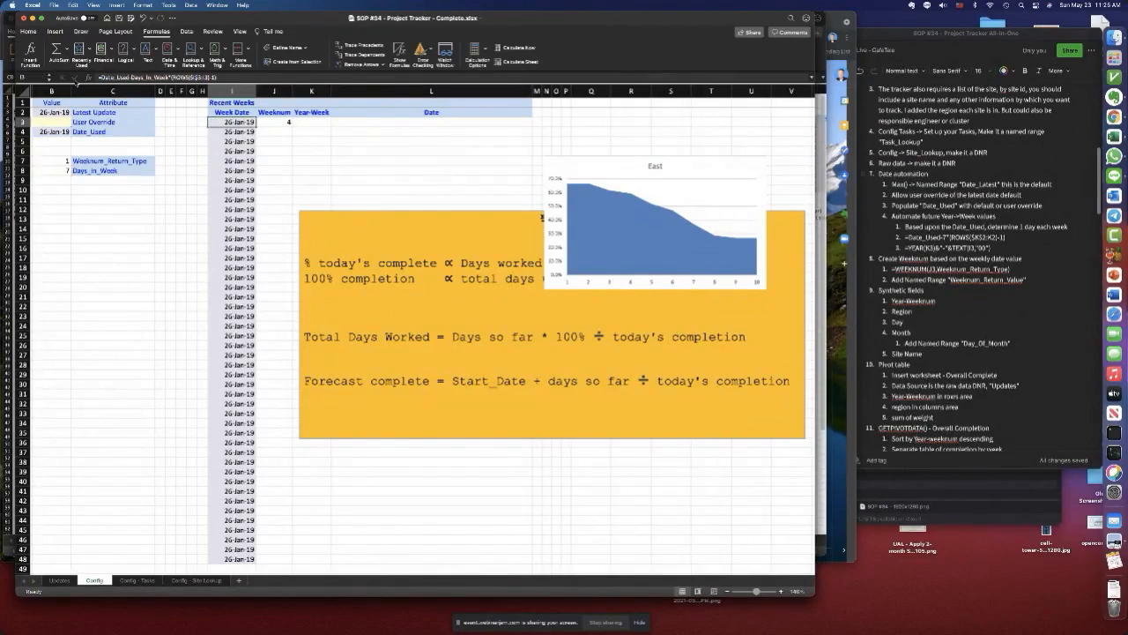
# - Fill the revised Week Date formula from I3 down to I48 and check the upper weekly dates
pyautogui.doubleClick(257, 126)
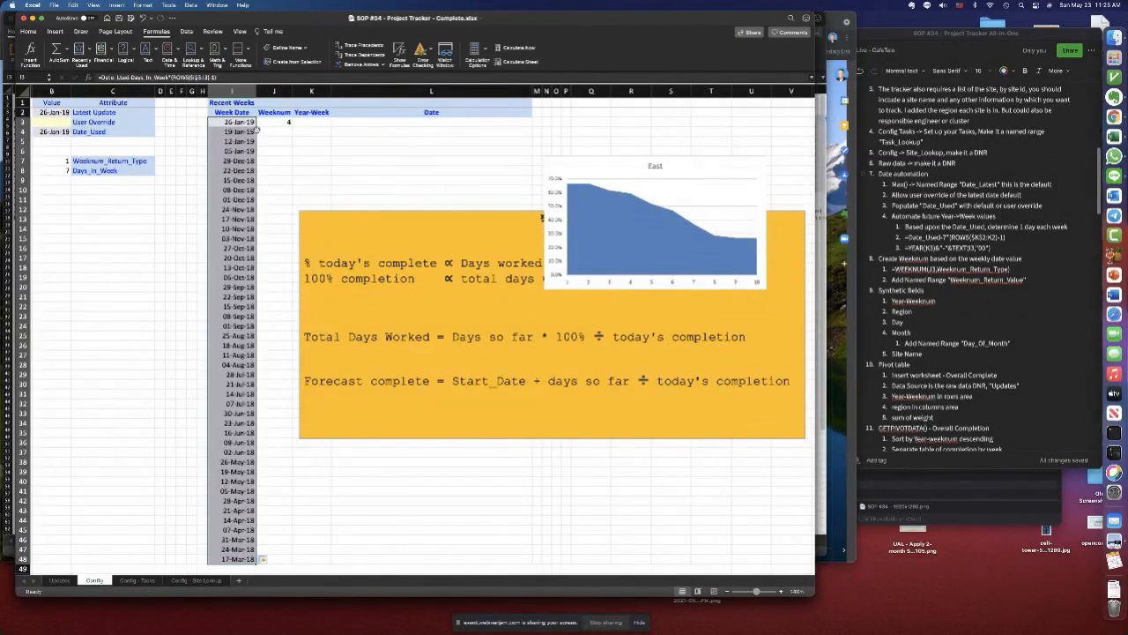
pyautogui.click(237, 123)
pyautogui.click(238, 132)
pyautogui.click(238, 142)
pyautogui.click(240, 152)
pyautogui.click(241, 160)
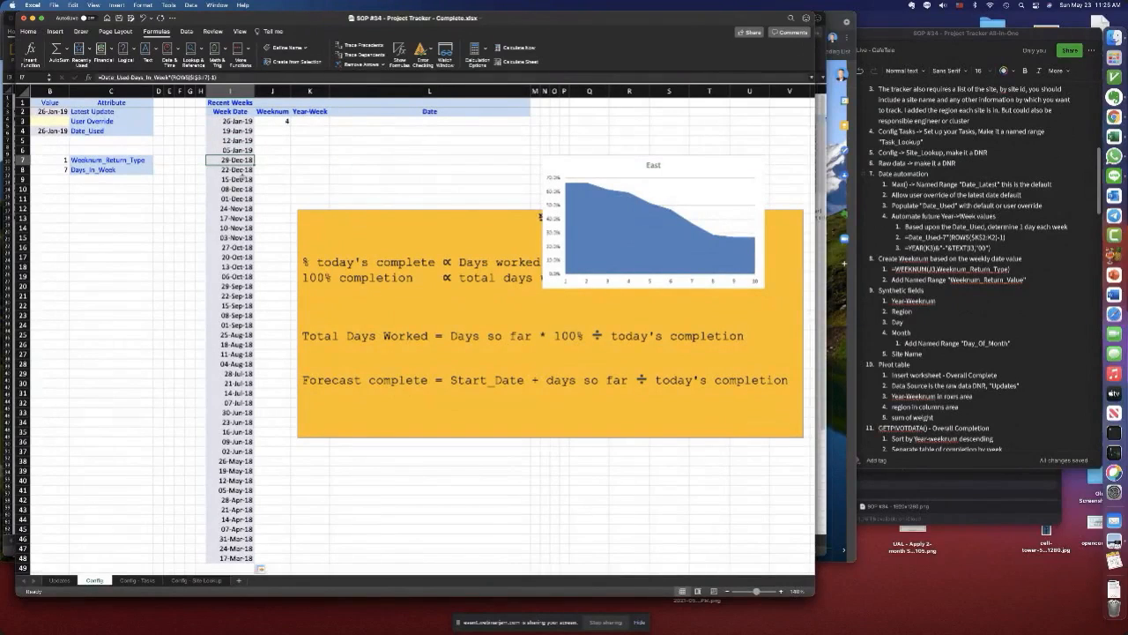
pyautogui.click(237, 120)
pyautogui.moveTo(235, 120); pyautogui.dragTo(236, 220)
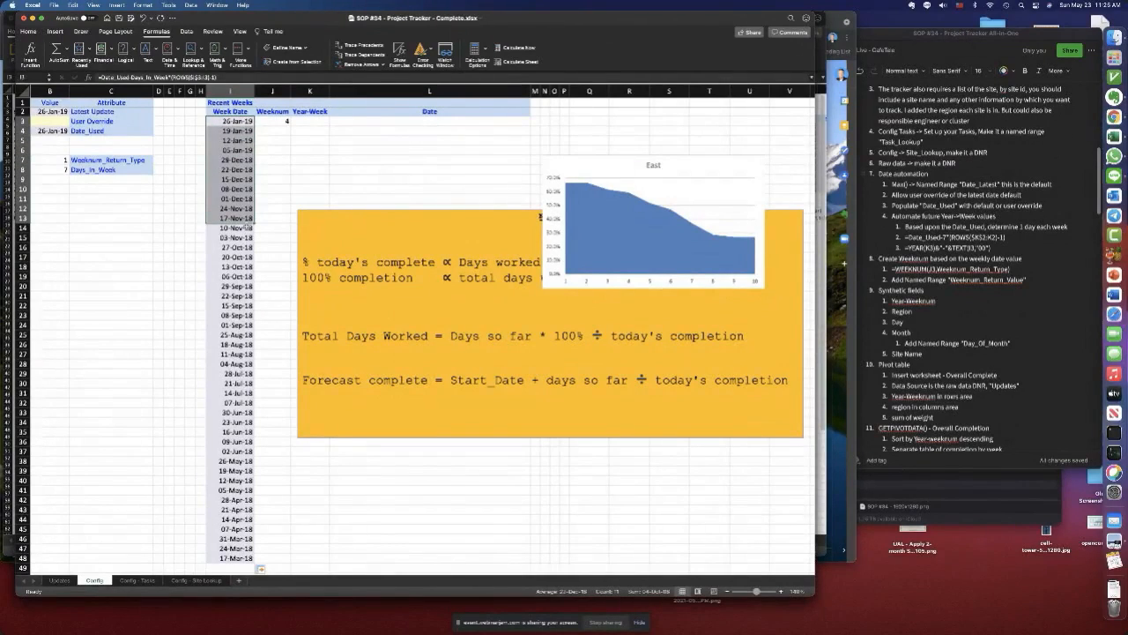
pyautogui.hotkey('shift', 'Up')
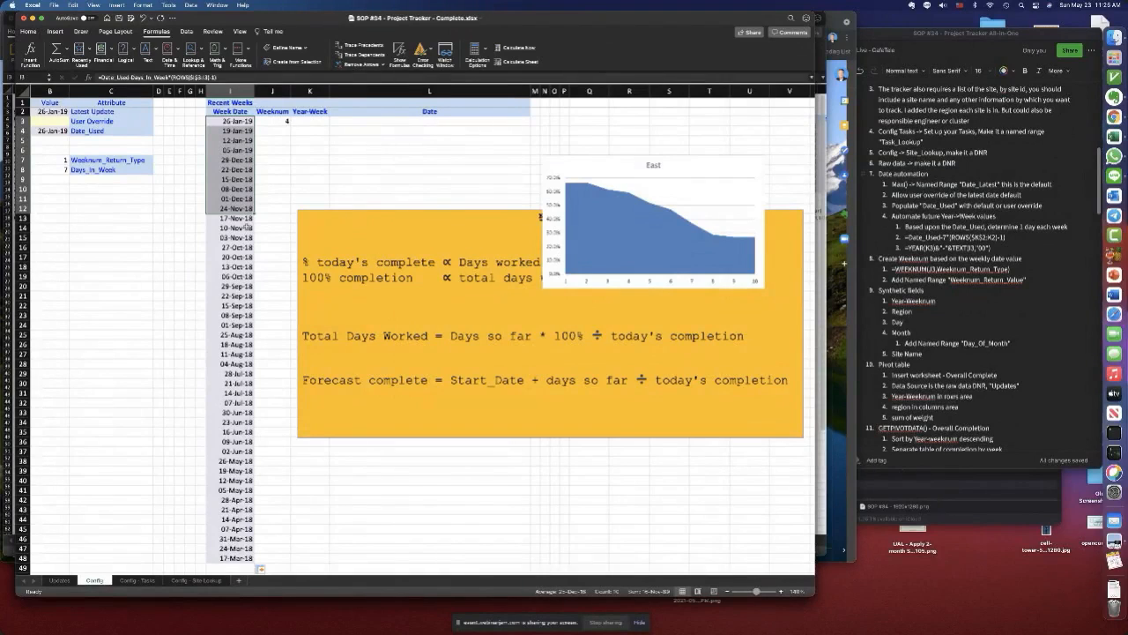
# - Change the Weeknum formula in J3 to =WEEKNUM(I3,Weeknum_Return_Type) so it refers to the adjacent Week Date
pyautogui.click(281, 122)
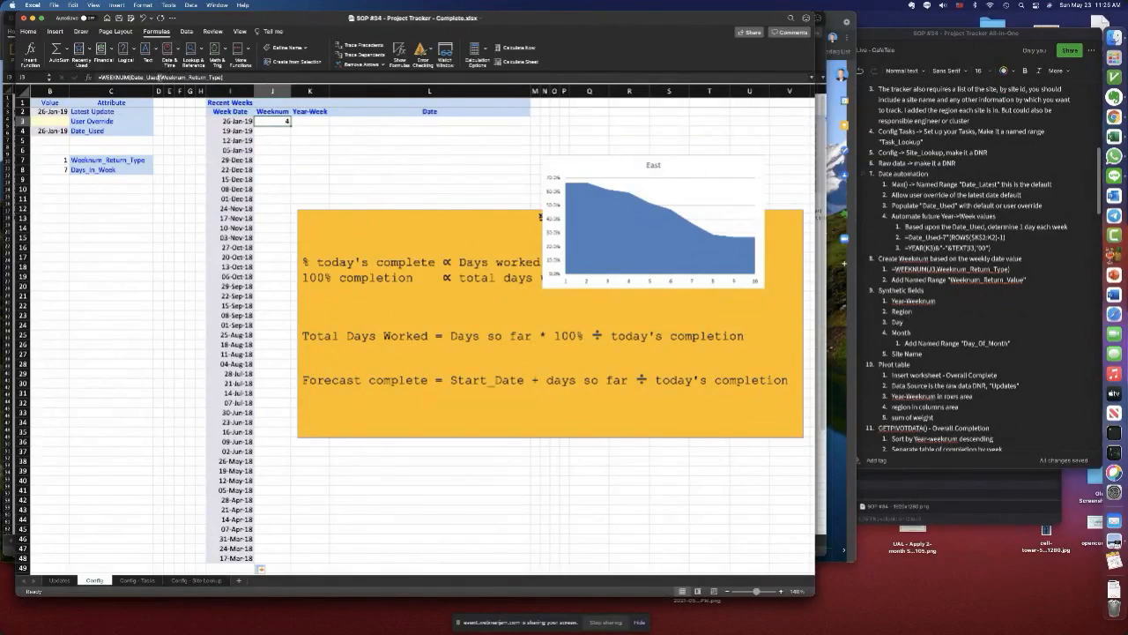
pyautogui.moveTo(160, 78); pyautogui.dragTo(131, 78)
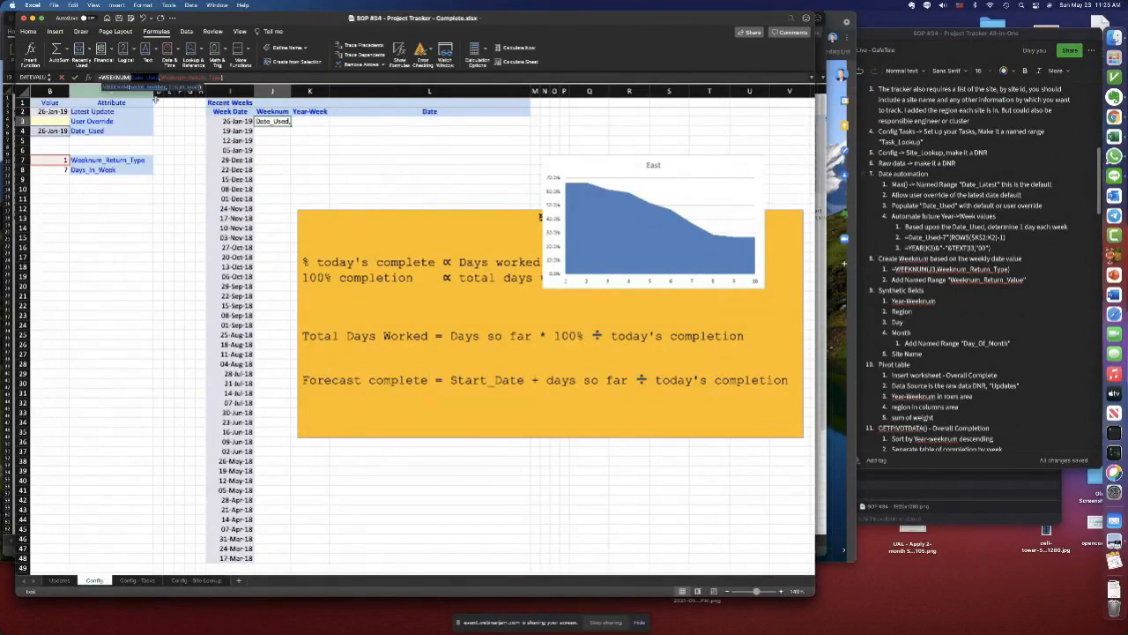
pyautogui.click(234, 122)
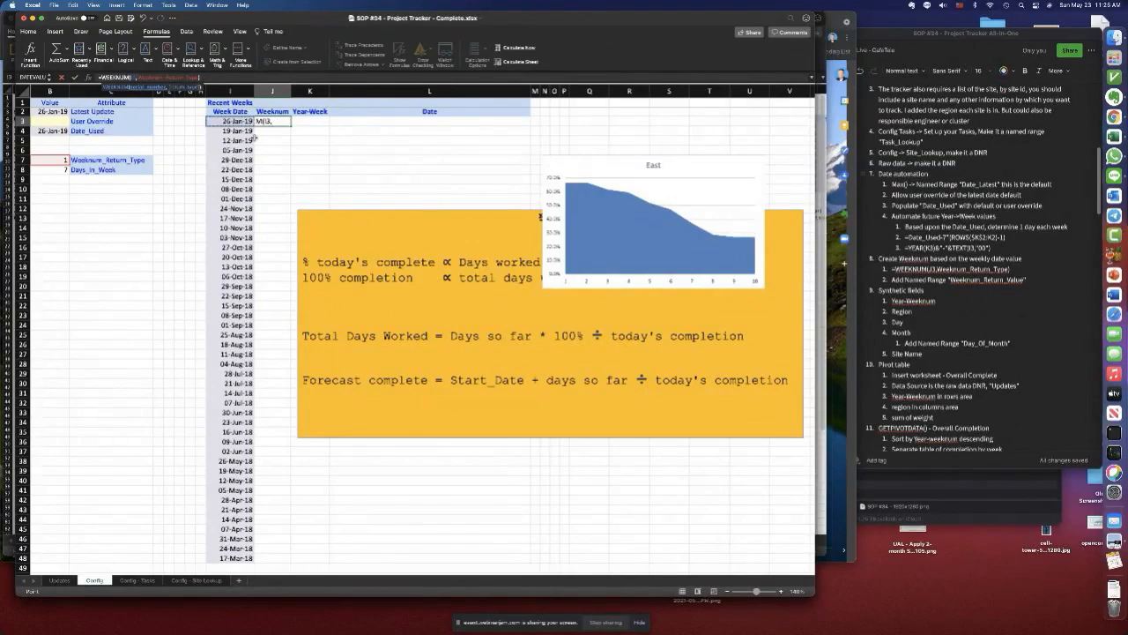
pyautogui.hotkey('ctrl', 'Return')
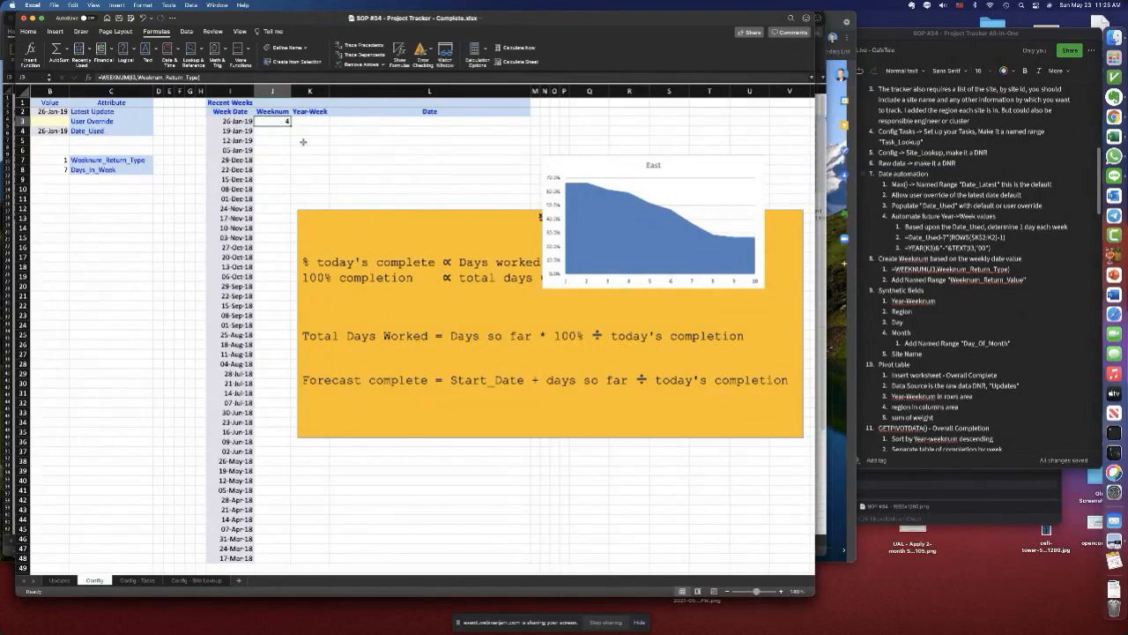
# - Fill the Weeknum formula from J3 down to J48 and check the copied formula in J7
pyautogui.moveTo(289, 125); pyautogui.dragTo(292, 144)
pyautogui.doubleClick(291, 144)
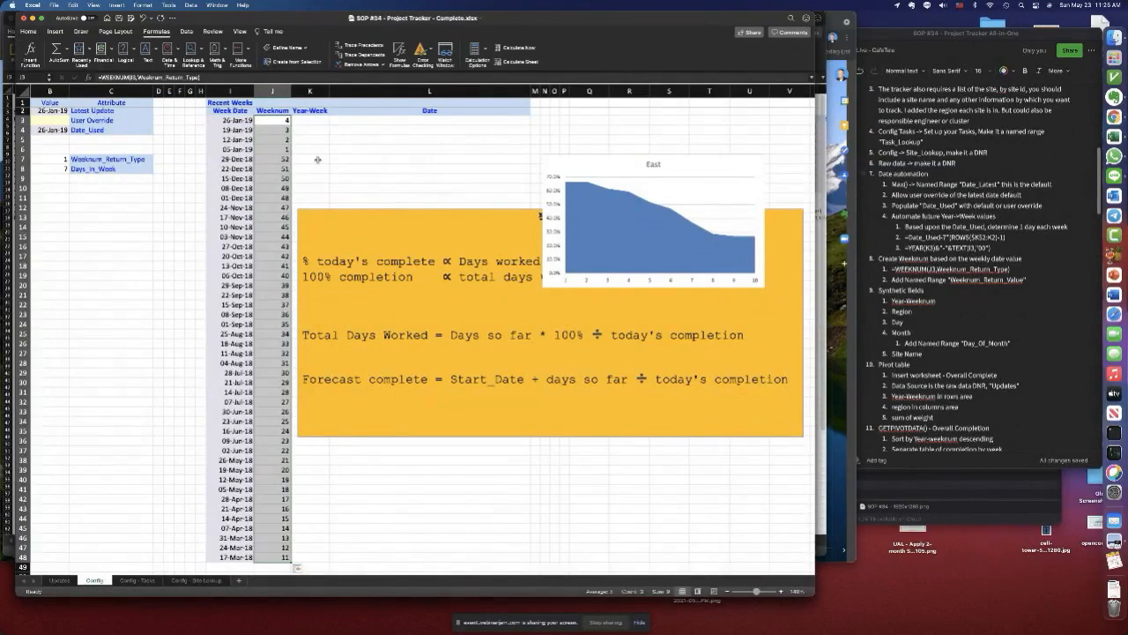
pyautogui.click(268, 158)
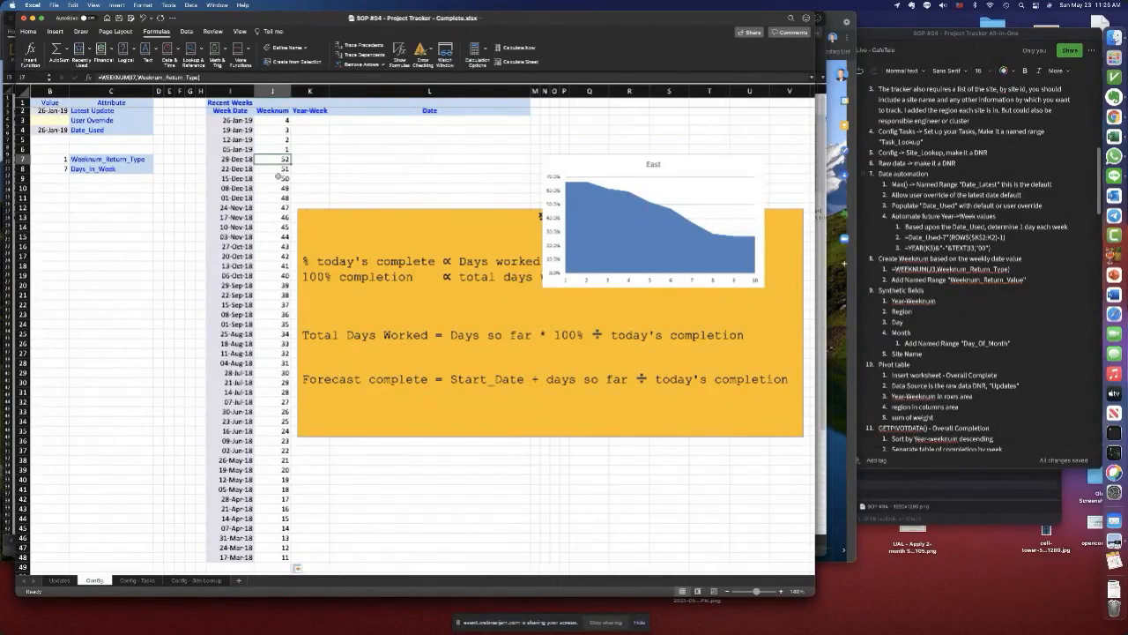
# - Shade the Weeknum cells J3:J48 with the same light grey-lavender theme fill as the Week Date column
pyautogui.click(279, 120)
pyautogui.hotkey('ctrl', 'shift', 'Down')
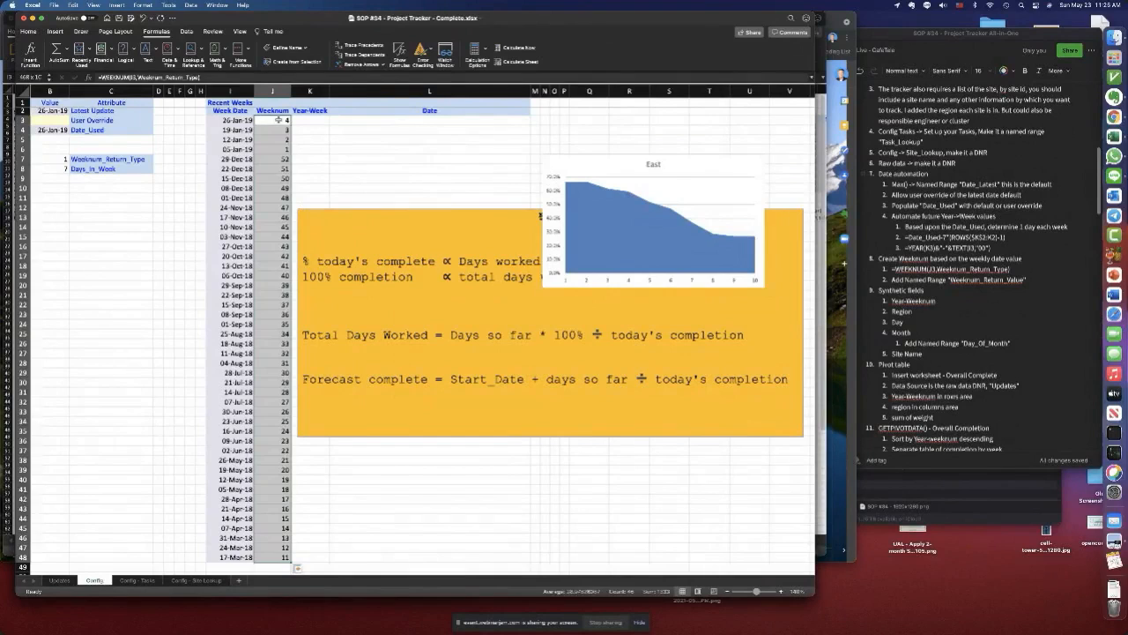
pyautogui.click(28, 31)
pyautogui.click(163, 63)
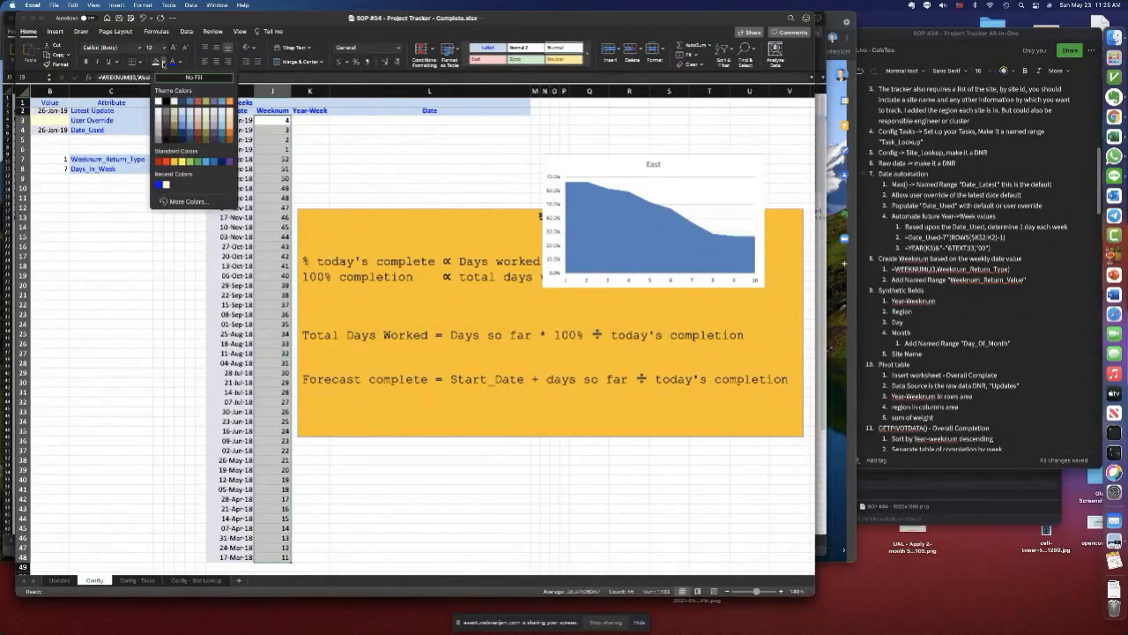
pyautogui.click(213, 112)
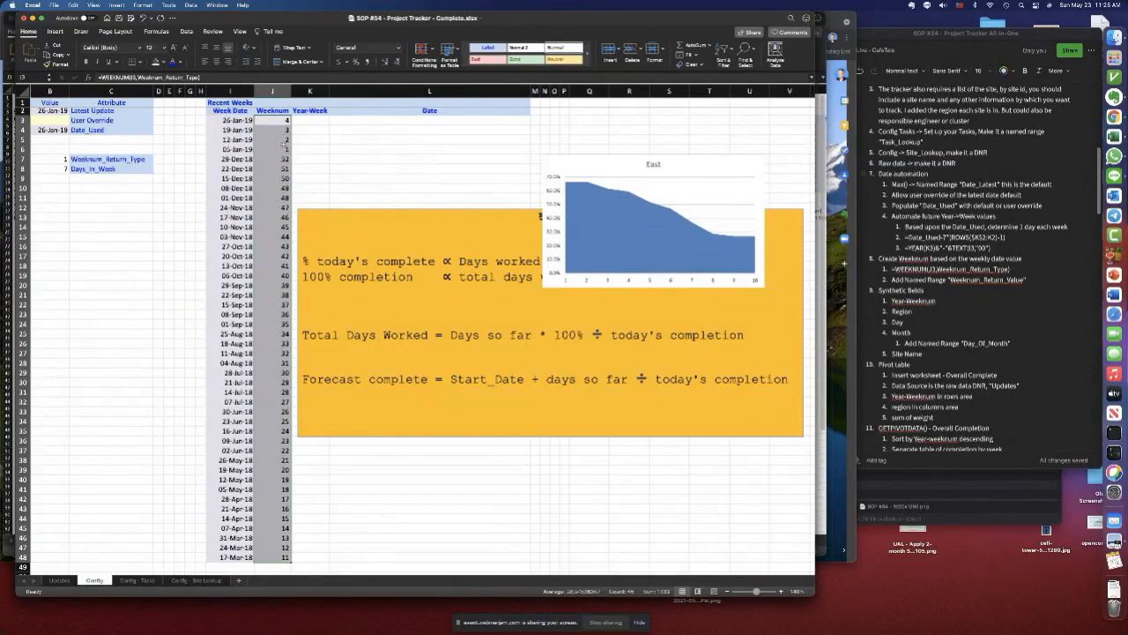
pyautogui.click(282, 140)
# - Switch to Chrome to check the webinar's live chat, and return to the project tracker workbook in Excel
pyautogui.press('super+Tab')
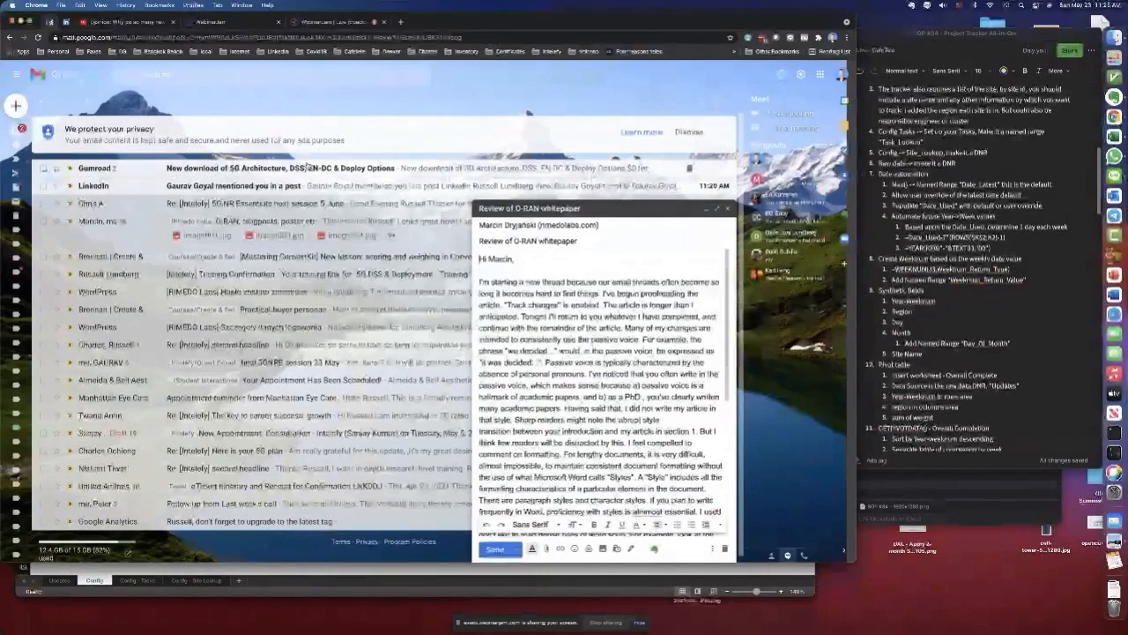
pyautogui.click(339, 22)
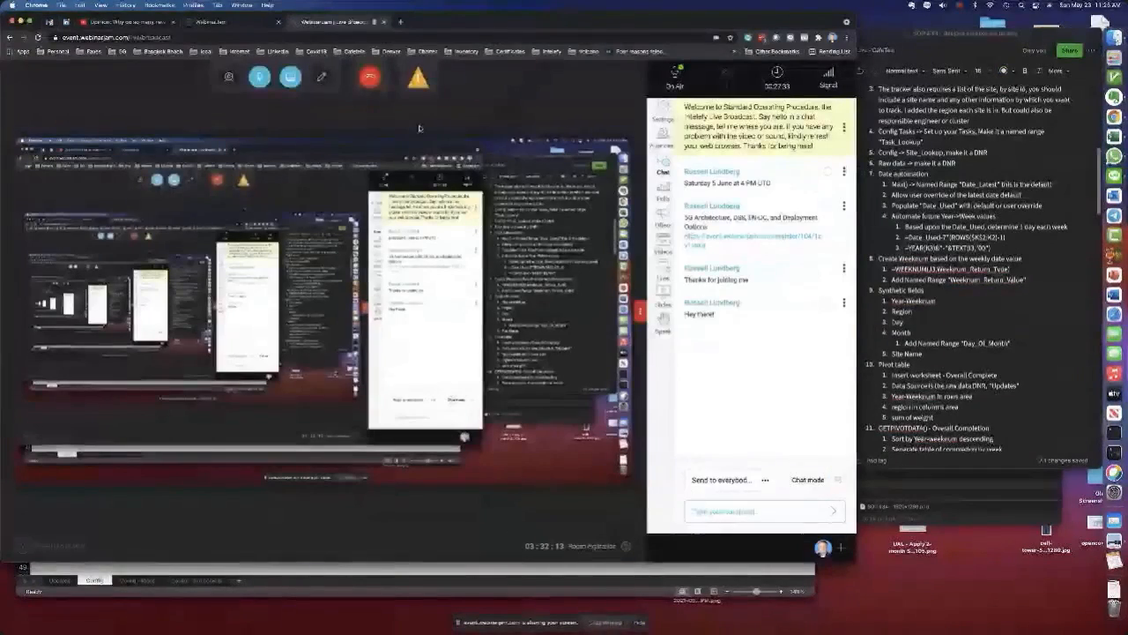
pyautogui.press('super+Tab')
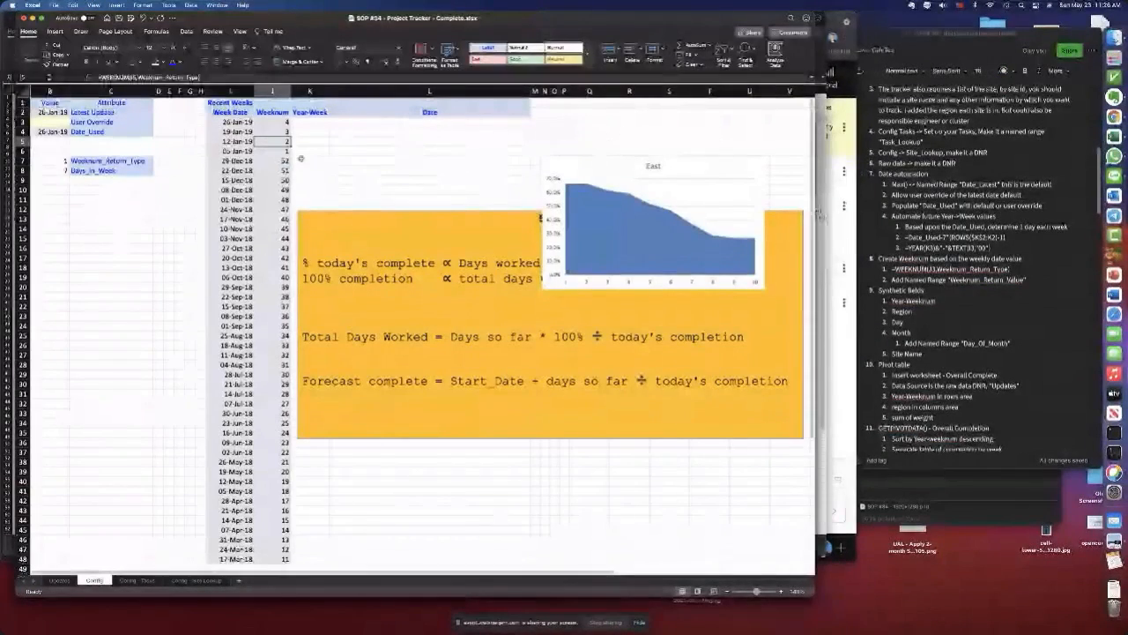
# - Enter =YEAR(I3)&"-"&J3 in the first Year-Week cell, K3, after consulting the earlier tracker's dashboard for the week format
pyautogui.click(309, 122)
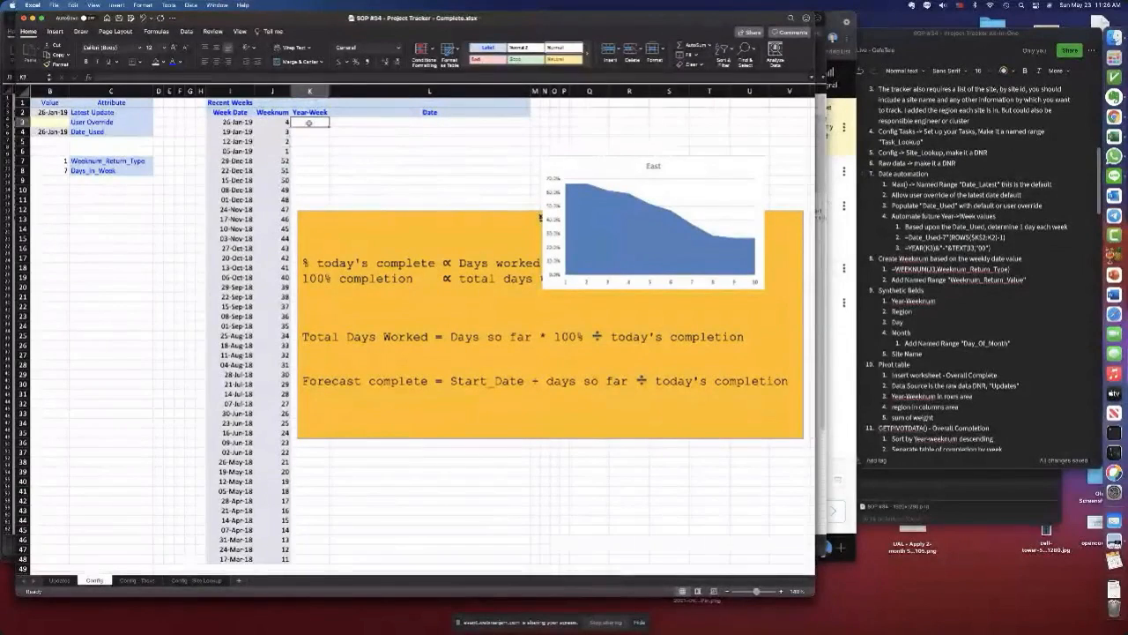
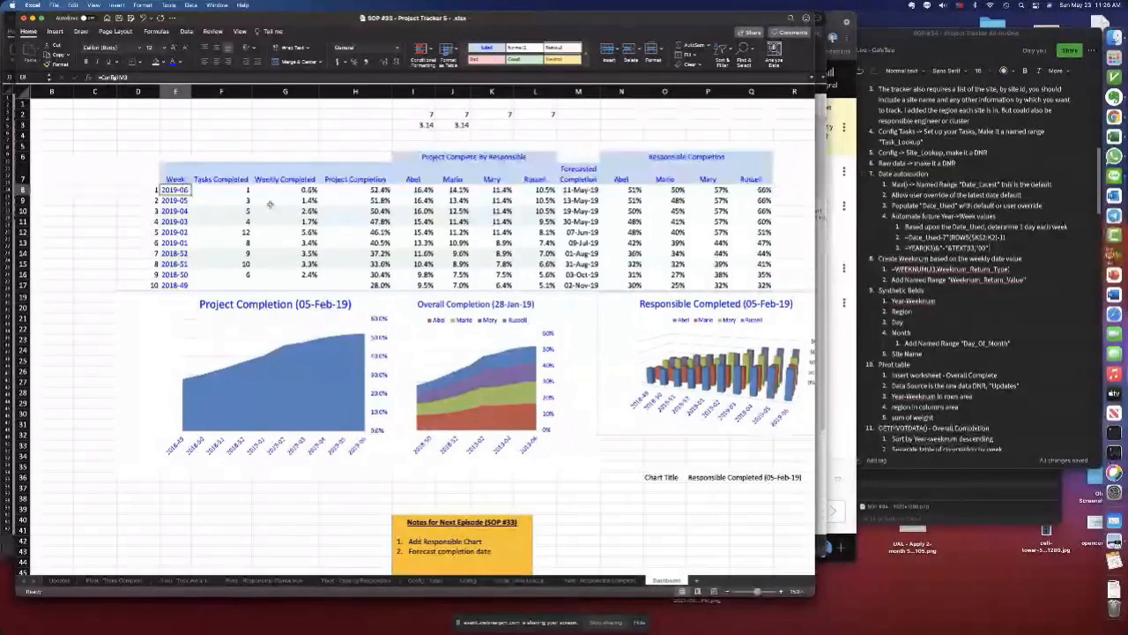
pyautogui.press('super+grave')
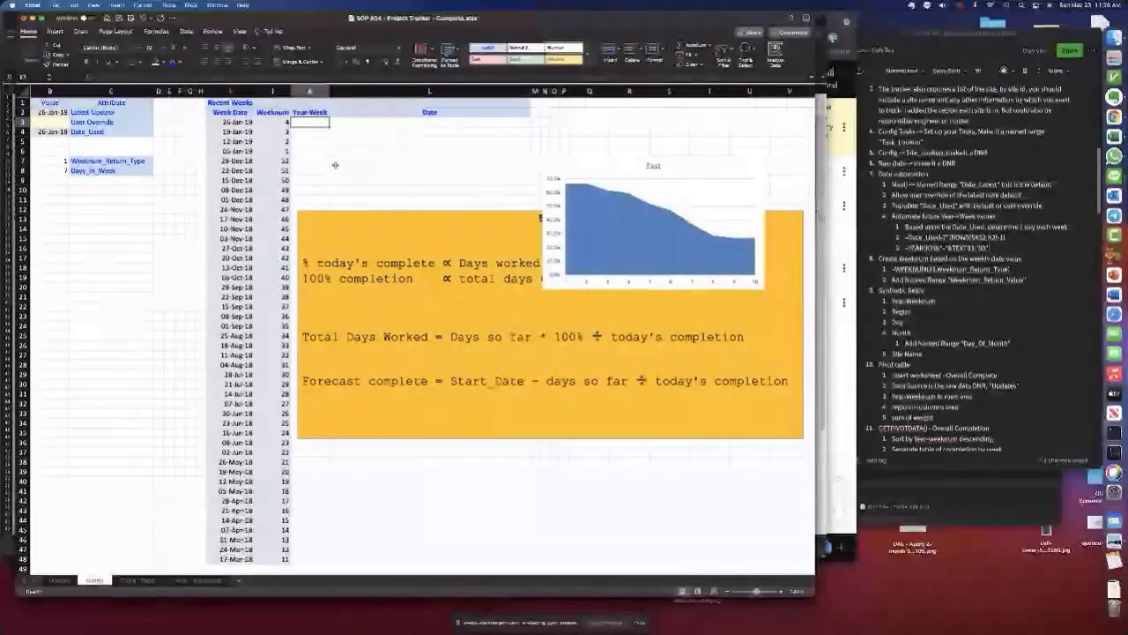
pyautogui.write('=year(')
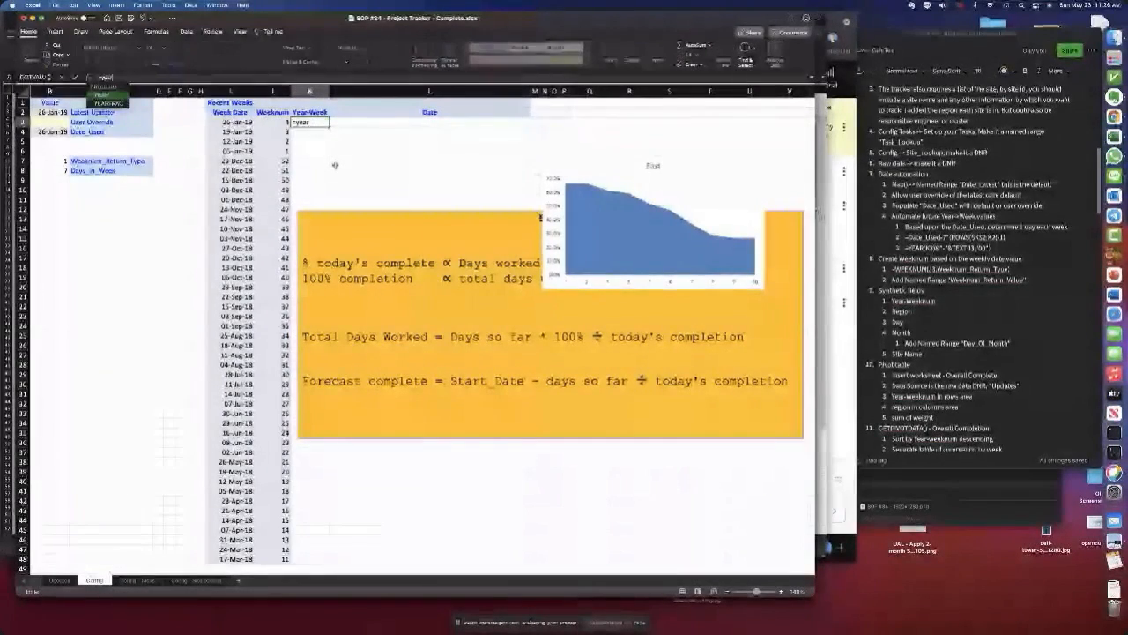
pyautogui.click(225, 122)
pyautogui.write(')')
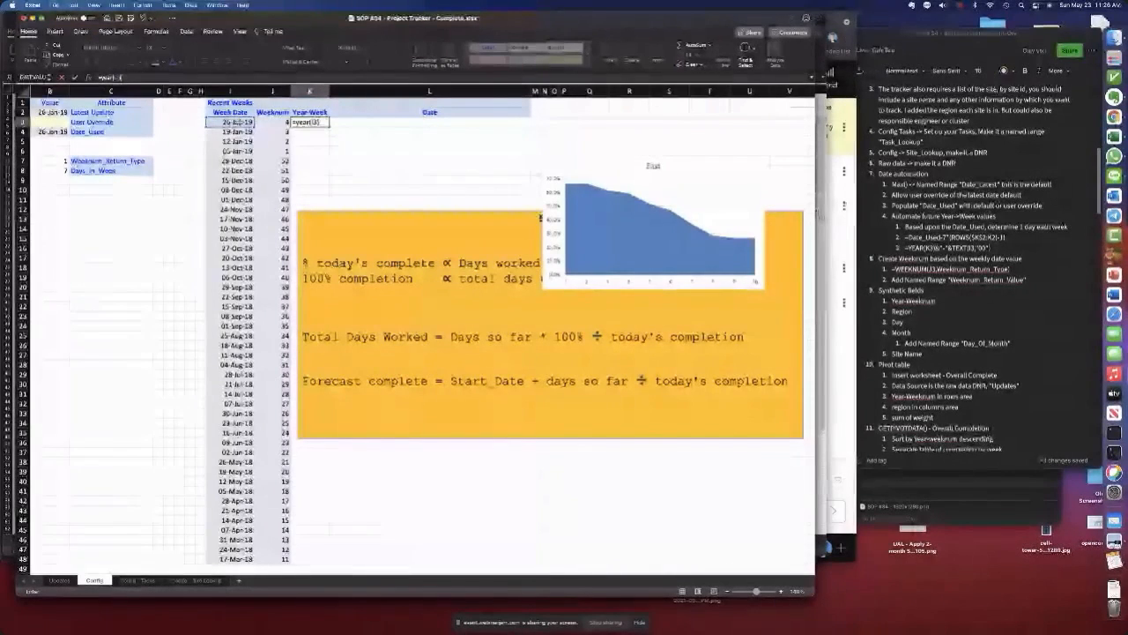
pyautogui.write('&"-"&')
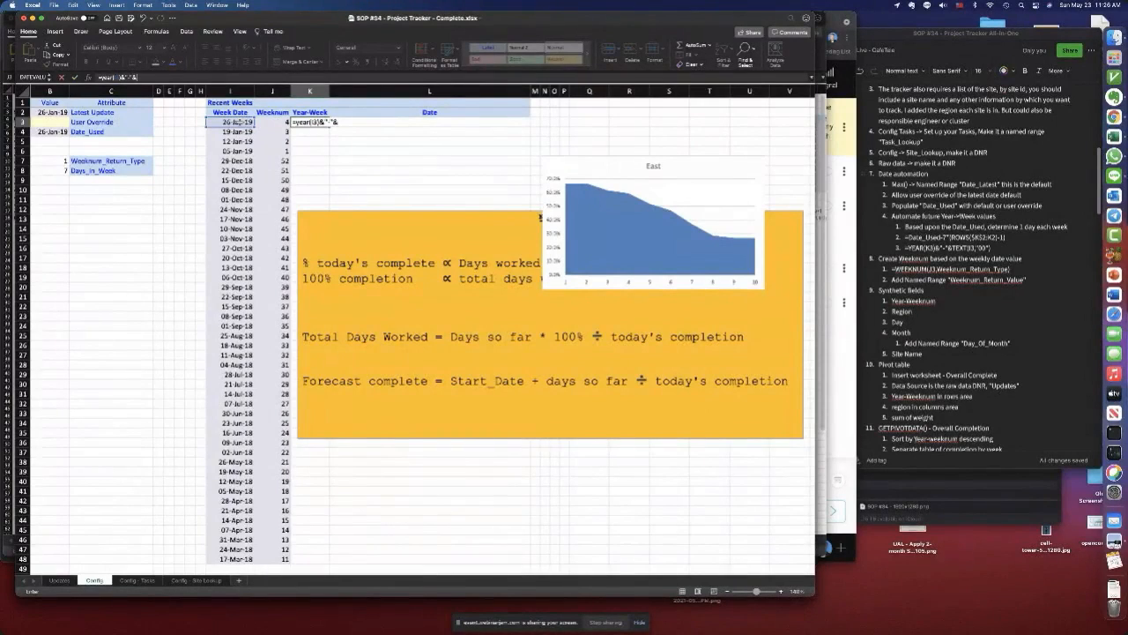
pyautogui.click(278, 122)
pyautogui.press('Return')
pyautogui.click(310, 123)
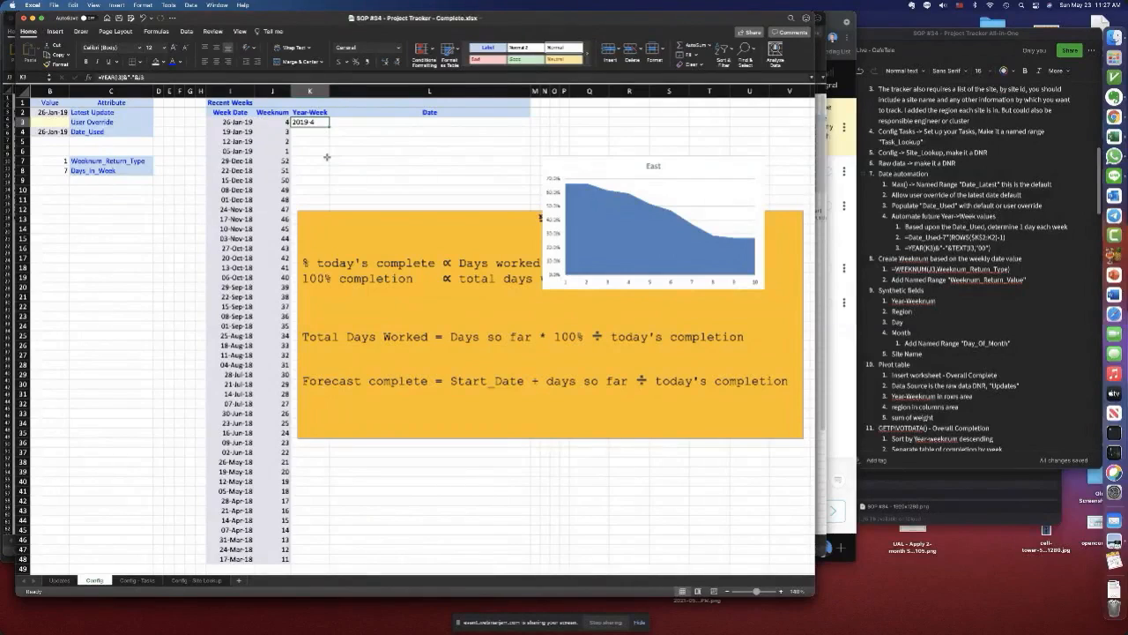
# - Change the K3 formula to =YEAR(I3)&"-"&TEXT(J3,"00") so the week number has two digits
pyautogui.click(138, 78)
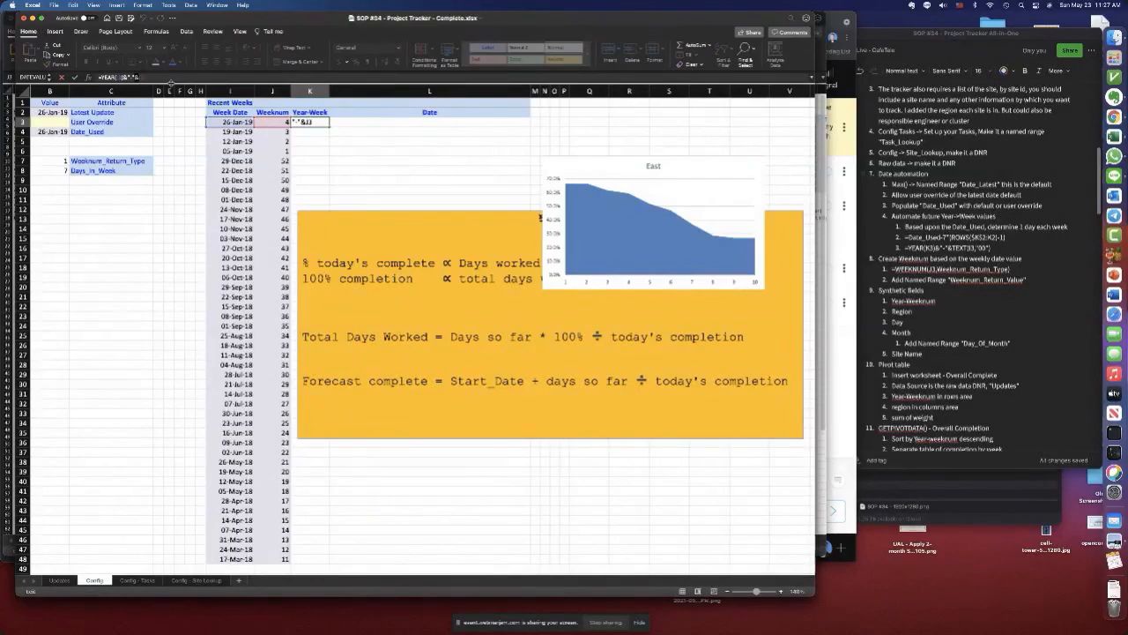
pyautogui.write('text(J3')
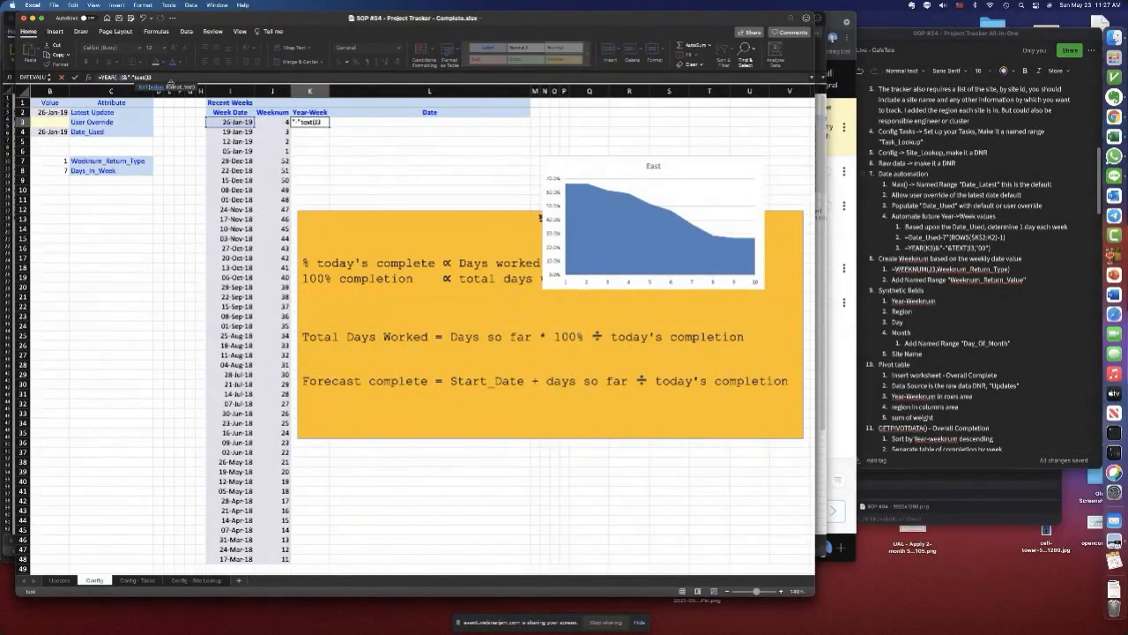
pyautogui.write(',"00")')
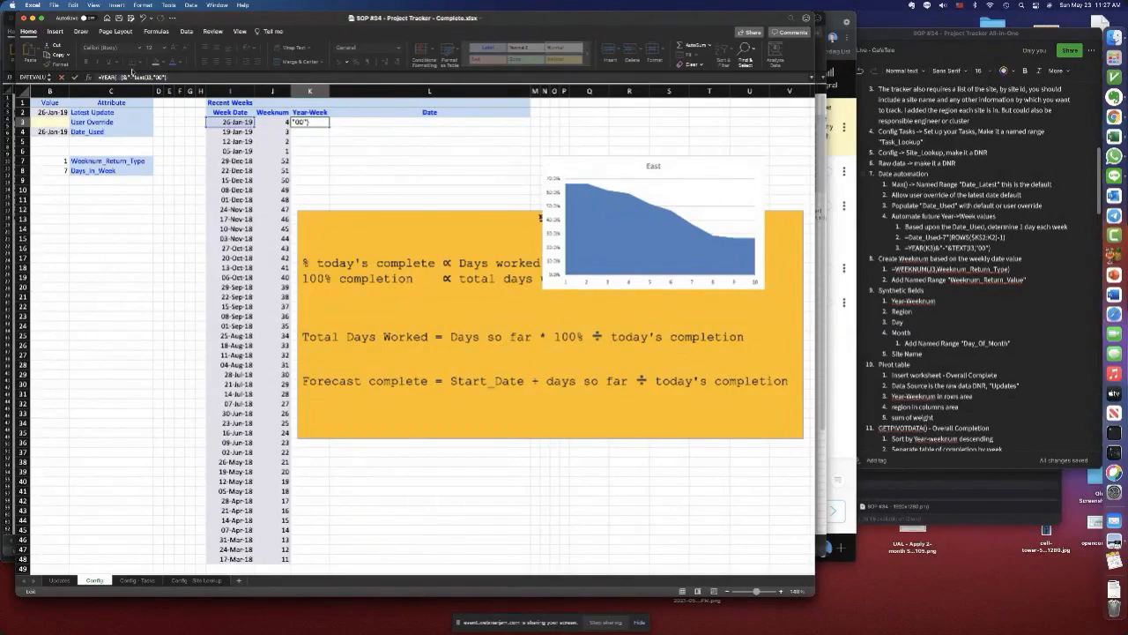
pyautogui.click(75, 78)
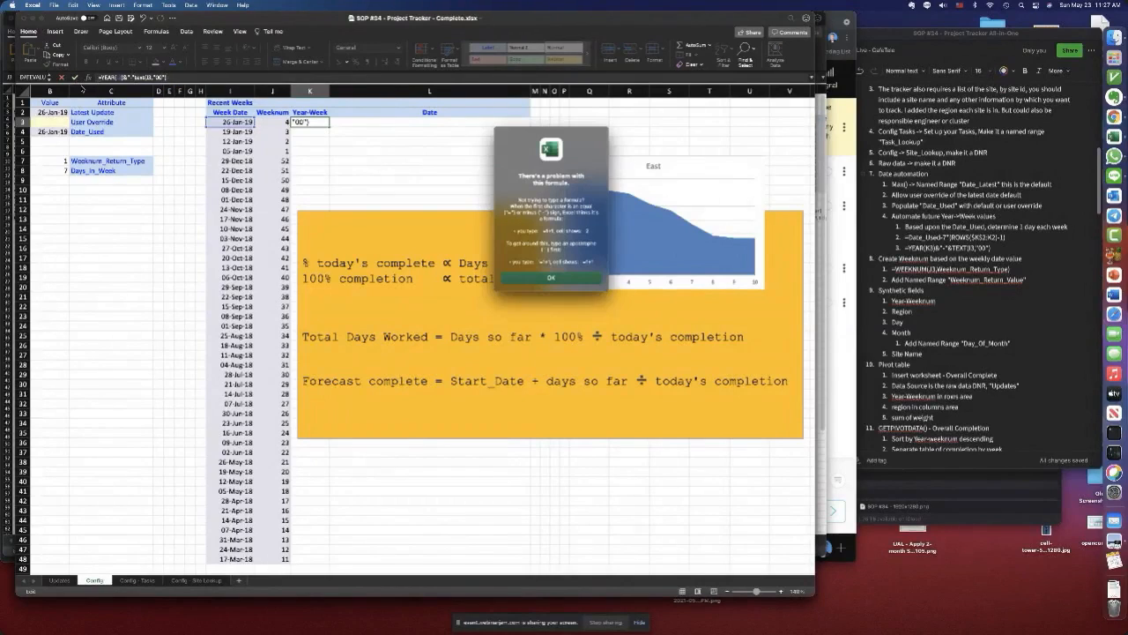
pyautogui.click(540, 281)
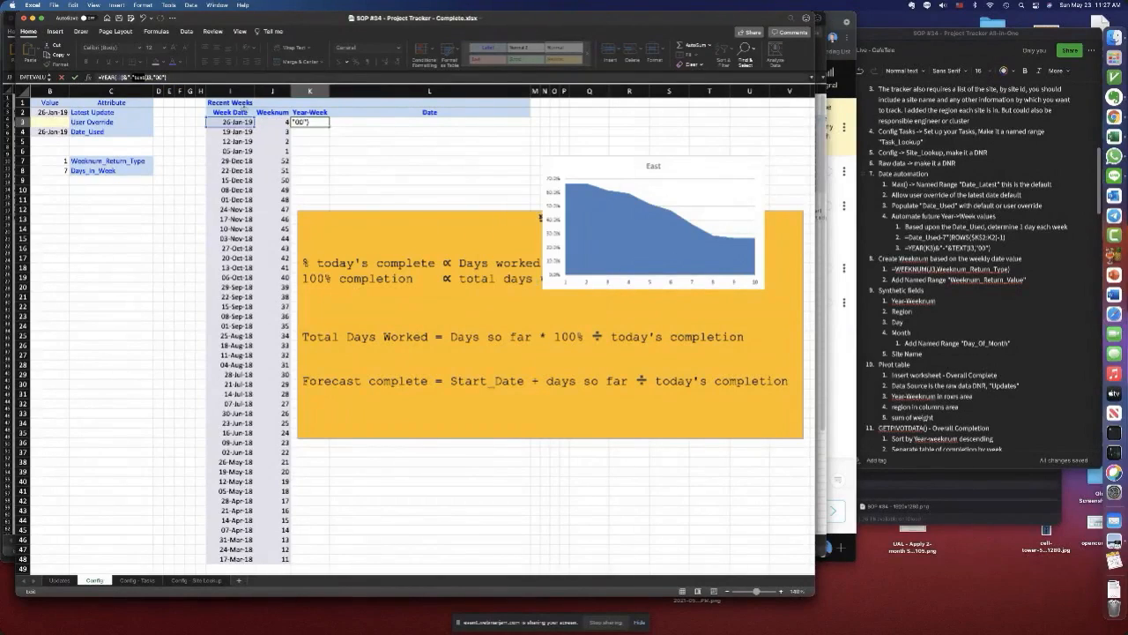
pyautogui.click(135, 78)
pyautogui.write('&')
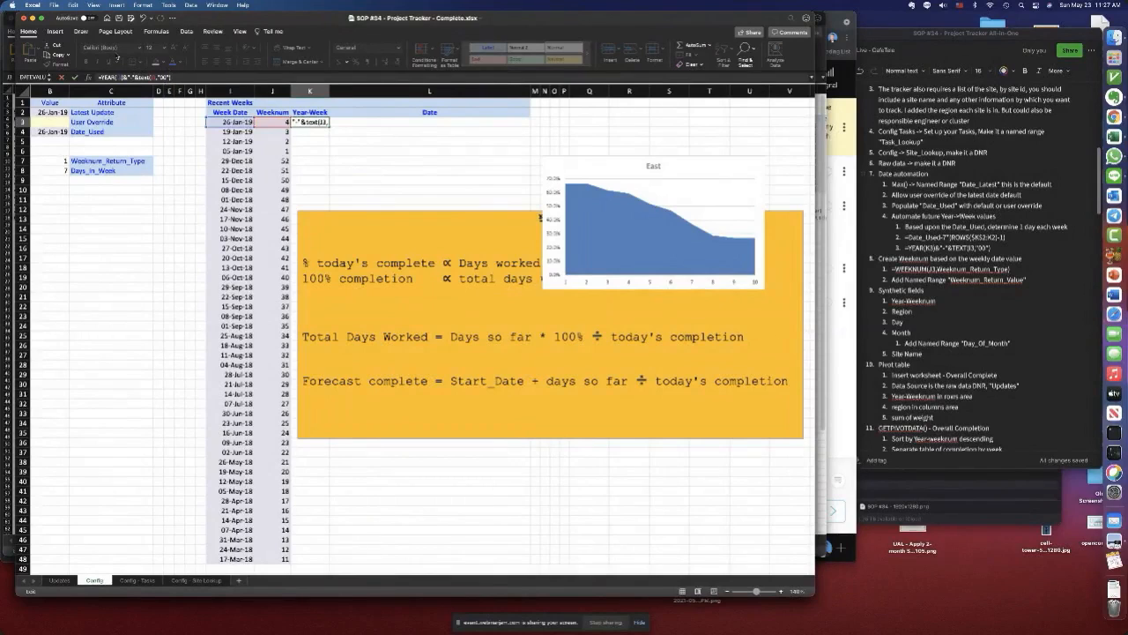
pyautogui.click(71, 78)
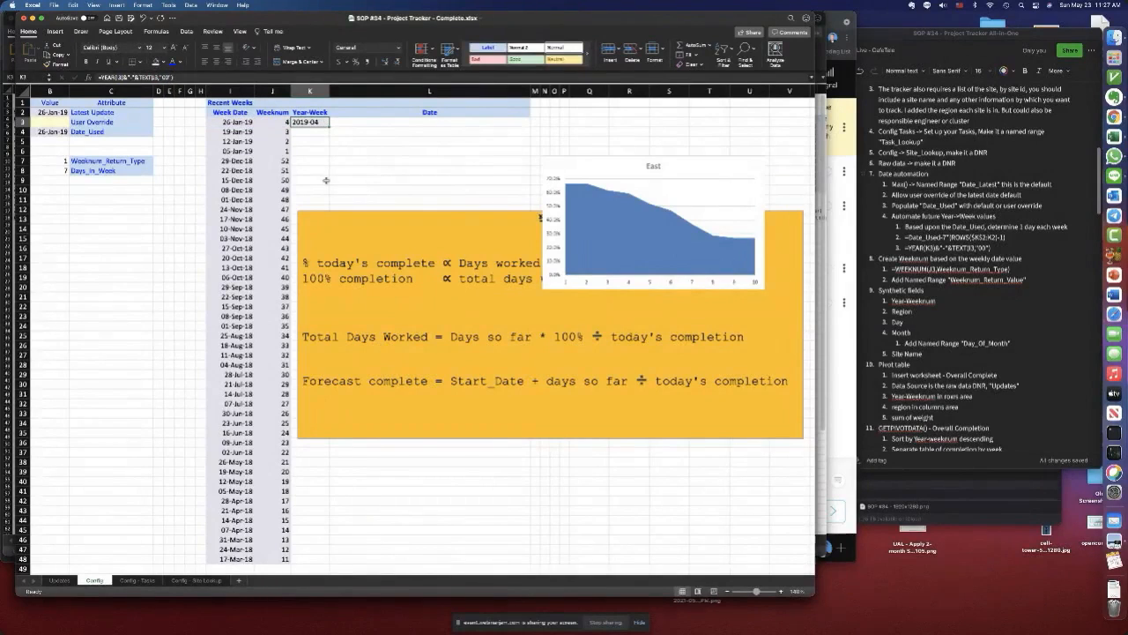
# - Fill the Year-Week formula from K3 down to K48 and move the orange Notes box clear of the column
pyautogui.doubleClick(330, 127)
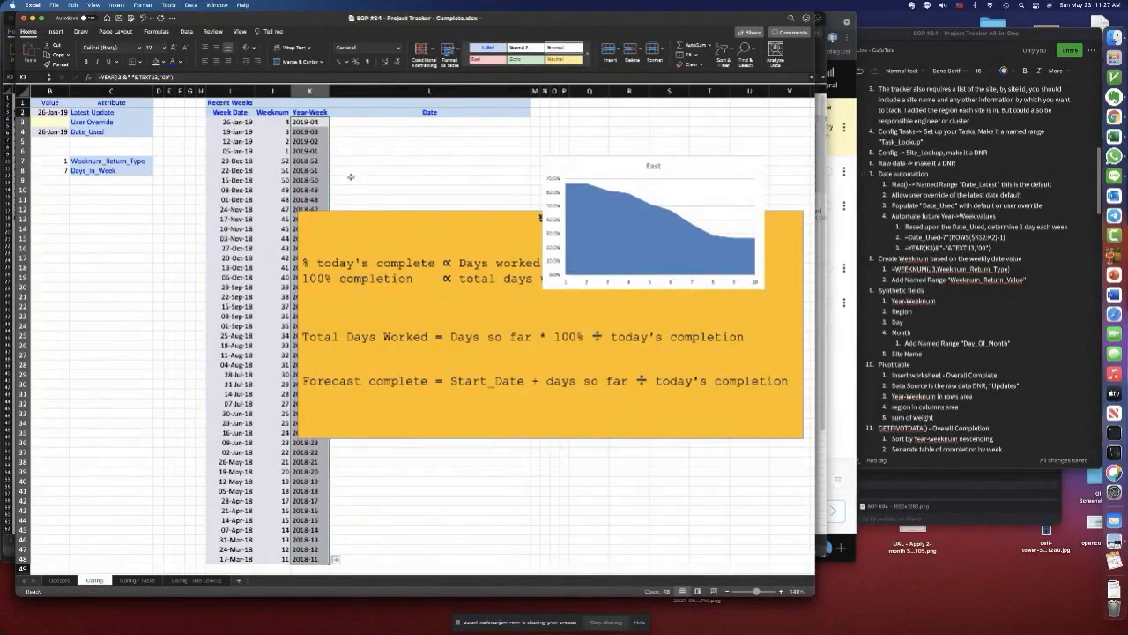
pyautogui.moveTo(318, 124); pyautogui.dragTo(315, 210)
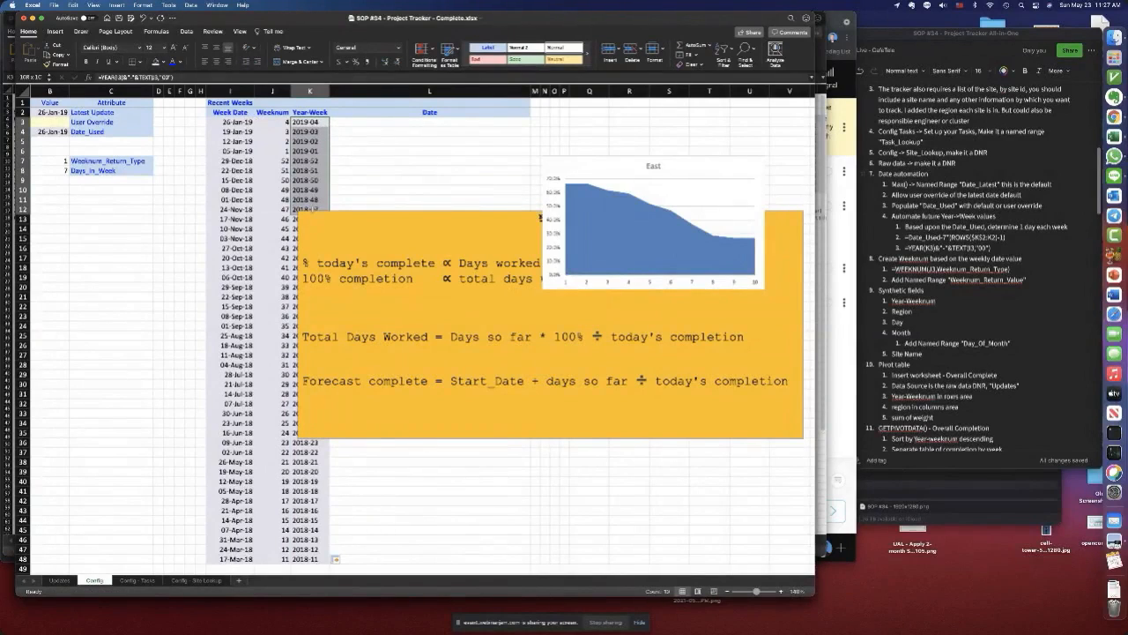
pyautogui.click(397, 212)
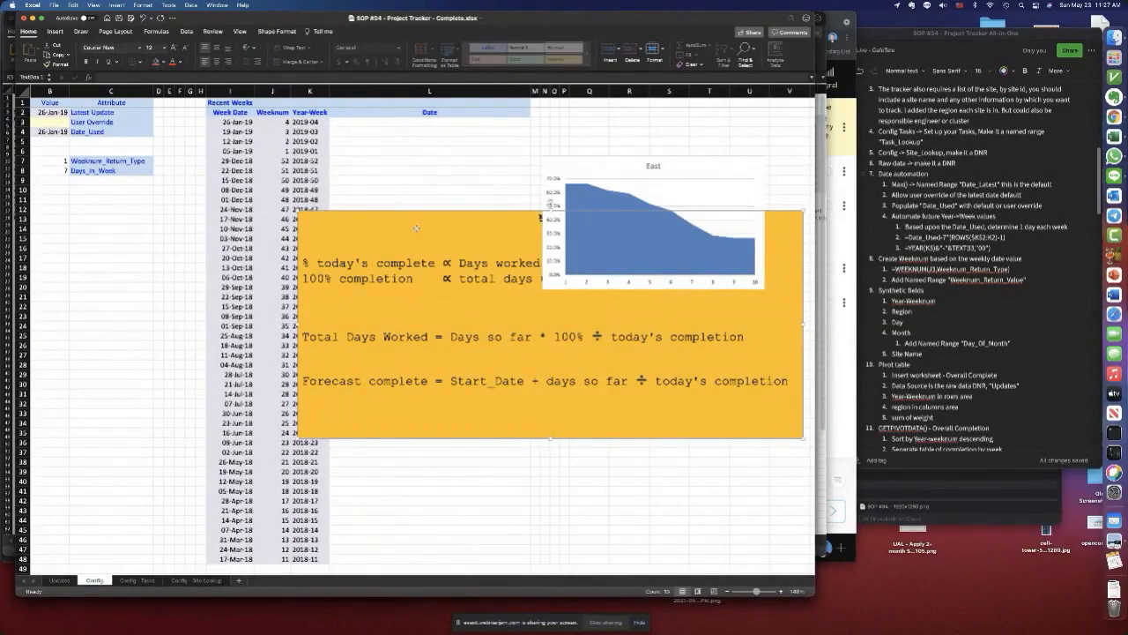
pyautogui.doubleClick(397, 212)
pyautogui.click(429, 212)
pyautogui.moveTo(429, 212); pyautogui.dragTo(510, 304)
# - Review the Week Date, Weeknum and Year-Week columns, comparing the latest ten Year-Week entries with the full list K3:K48
pyautogui.click(288, 123)
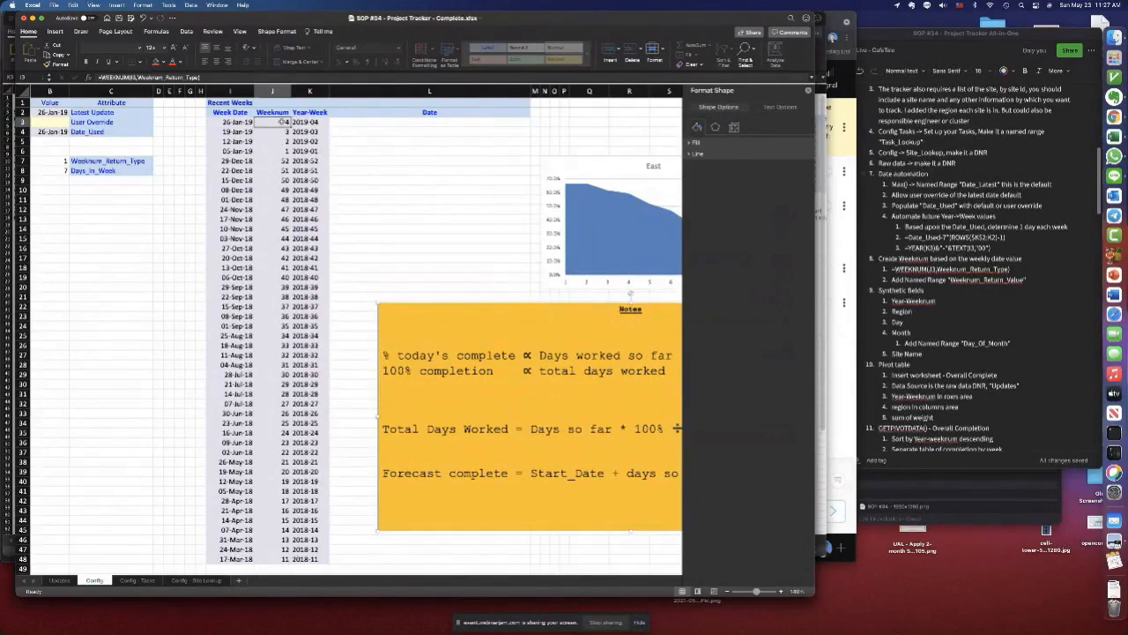
pyautogui.moveTo(231, 122); pyautogui.dragTo(305, 209)
pyautogui.click(309, 122)
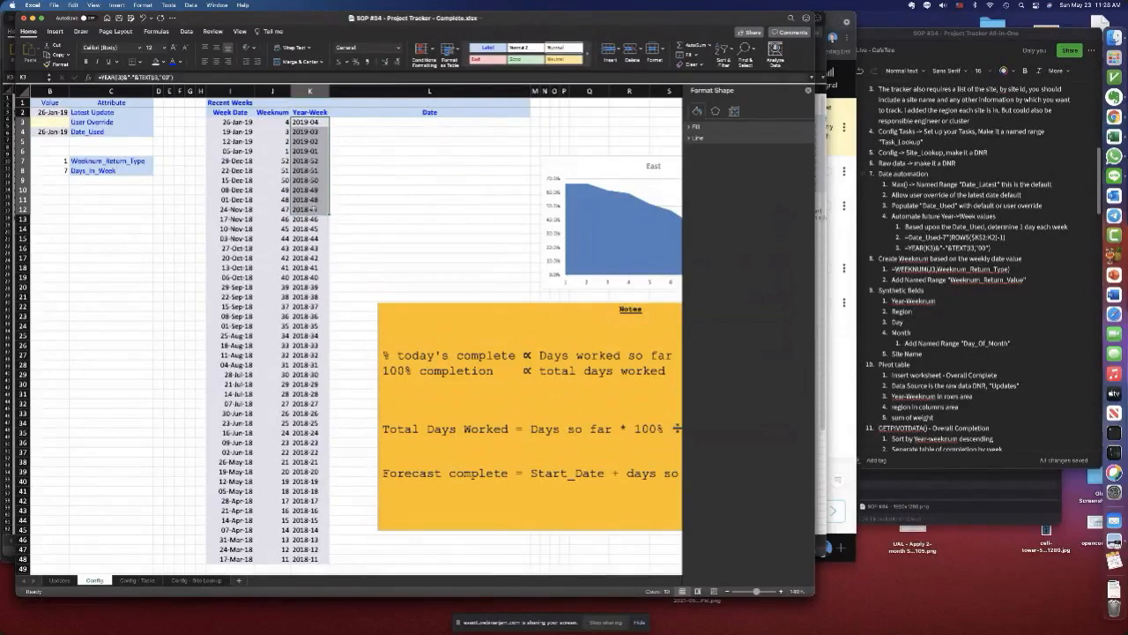
pyautogui.click(314, 123)
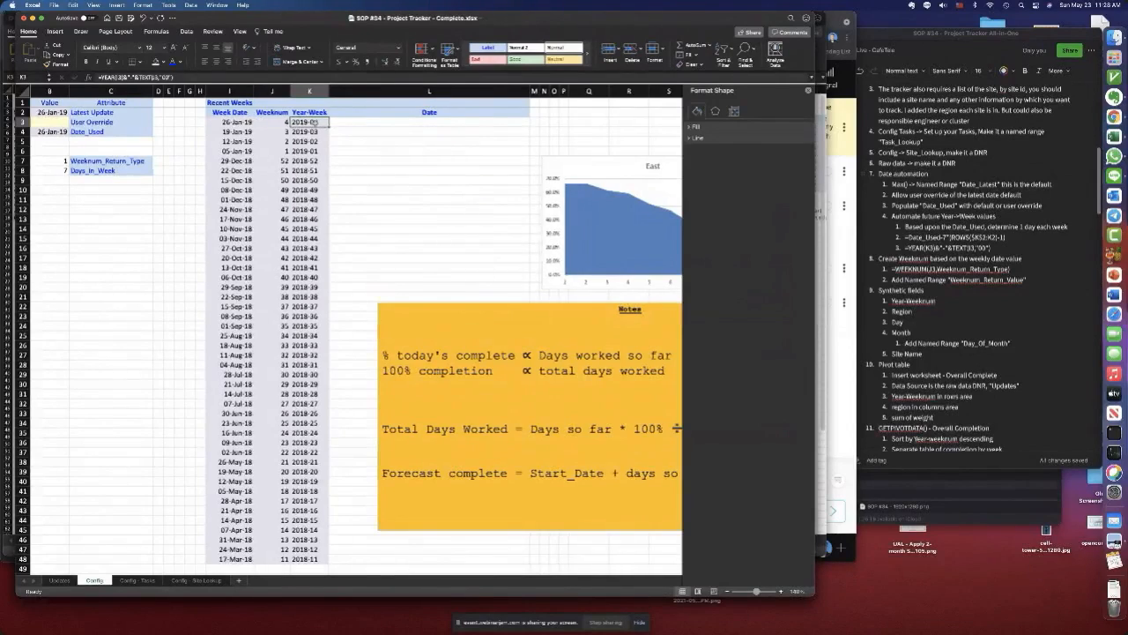
pyautogui.keyDown('shift'); pyautogui.click(304, 200); pyautogui.keyUp('shift')
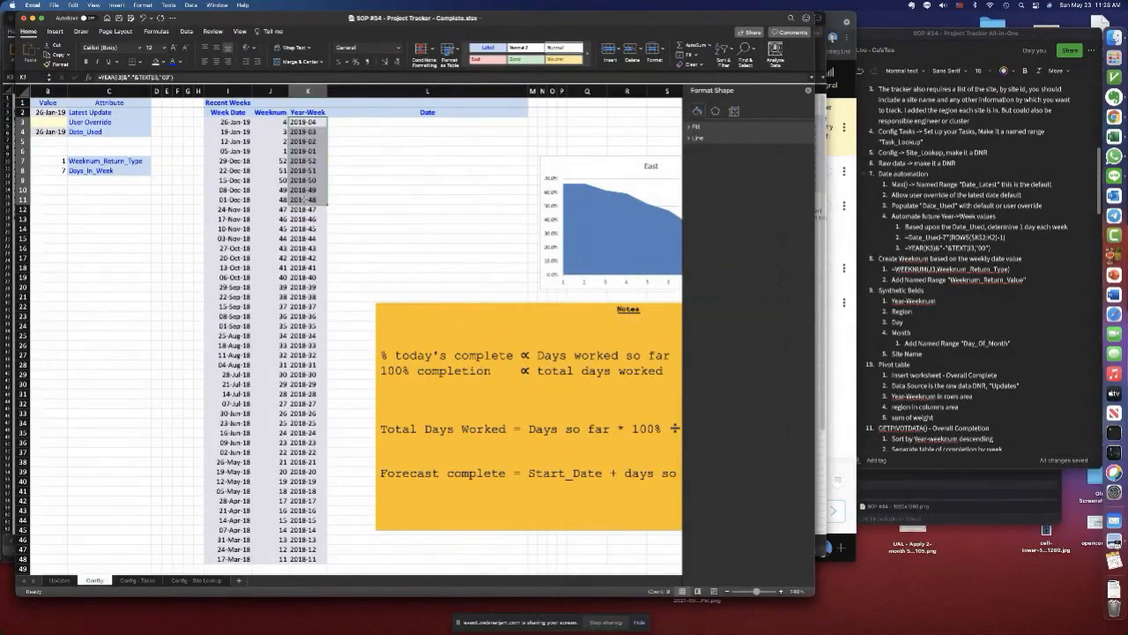
pyautogui.scroll(-3, 305, 200)
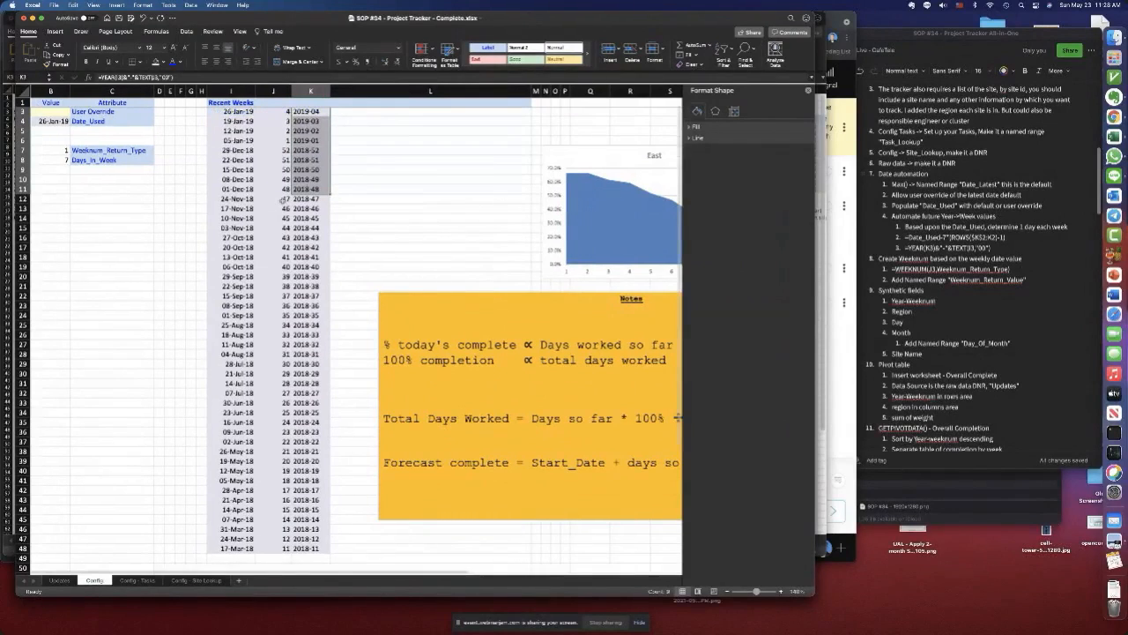
pyautogui.click(317, 175)
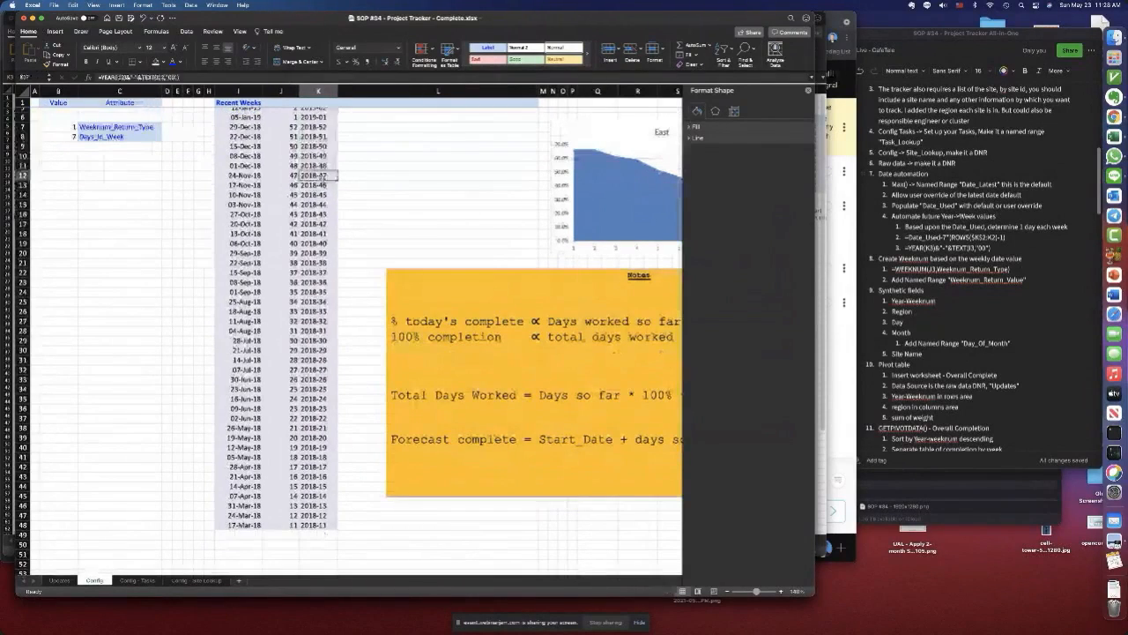
pyautogui.scroll(3, 331, 173)
pyautogui.moveTo(318, 121); pyautogui.dragTo(315, 559)
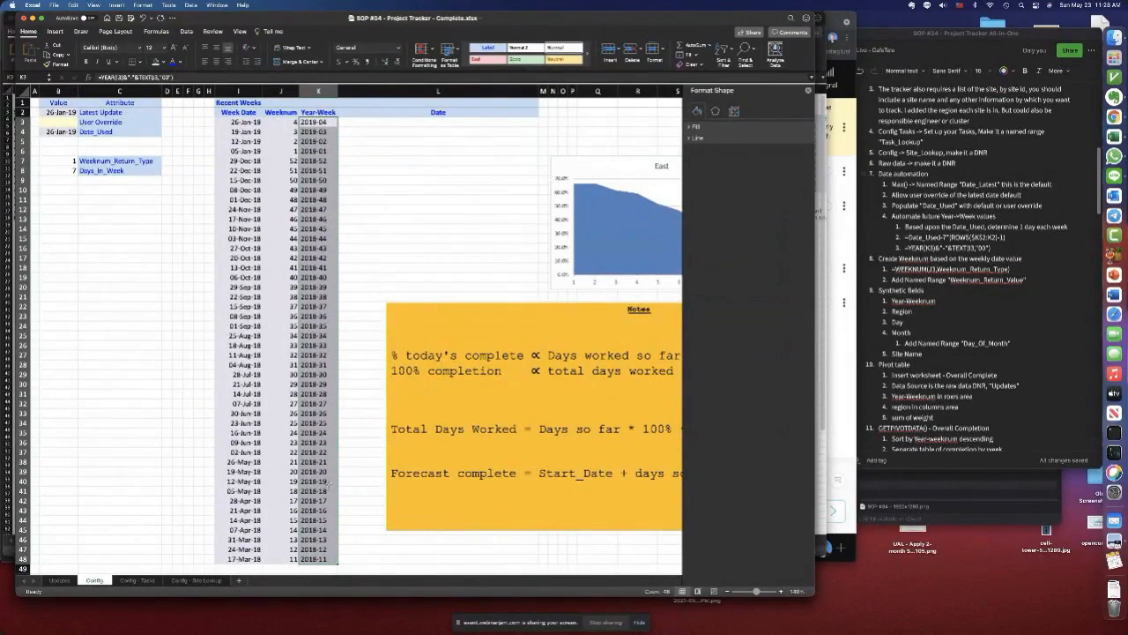
pyautogui.scroll(-4, 328, 485)
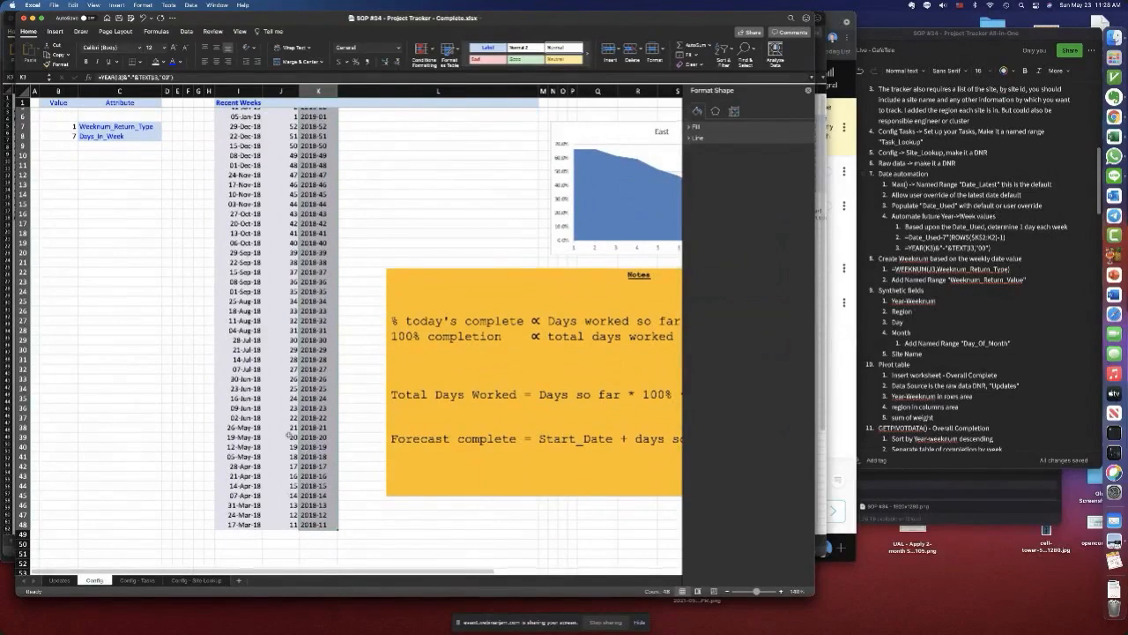
pyautogui.scroll(4, 291, 492)
pyautogui.click(316, 122)
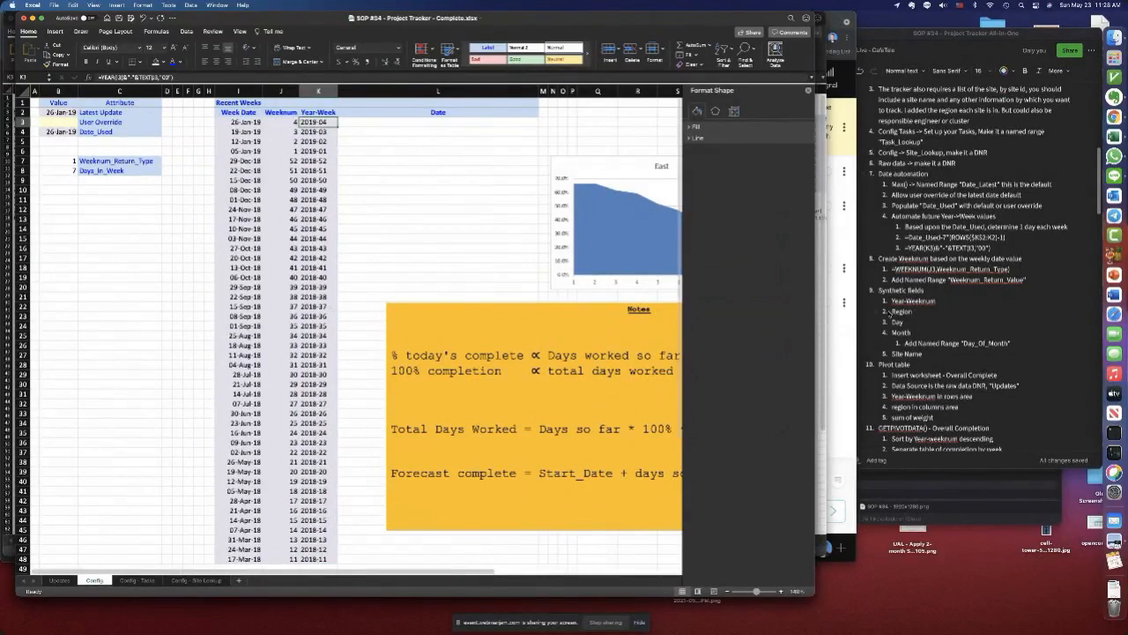
# - Consult the SOP outline for the synthetic fields to add, and save the project tracker workbook
pyautogui.scroll(-1, 1008, 269)
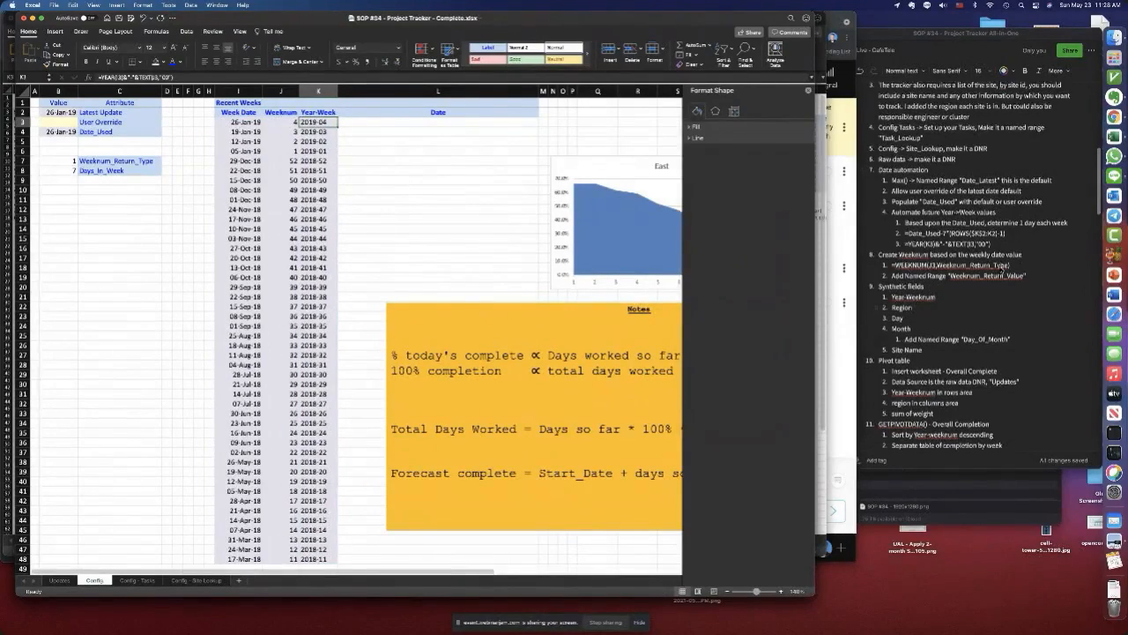
pyautogui.scroll(-3, 1002, 275)
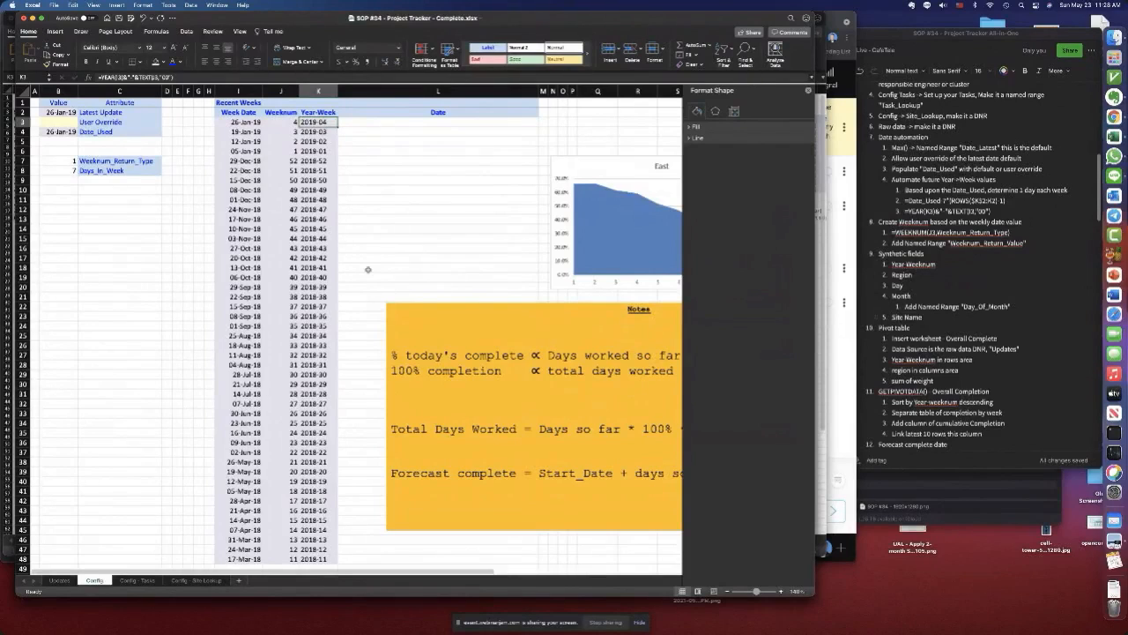
pyautogui.press('super+s')
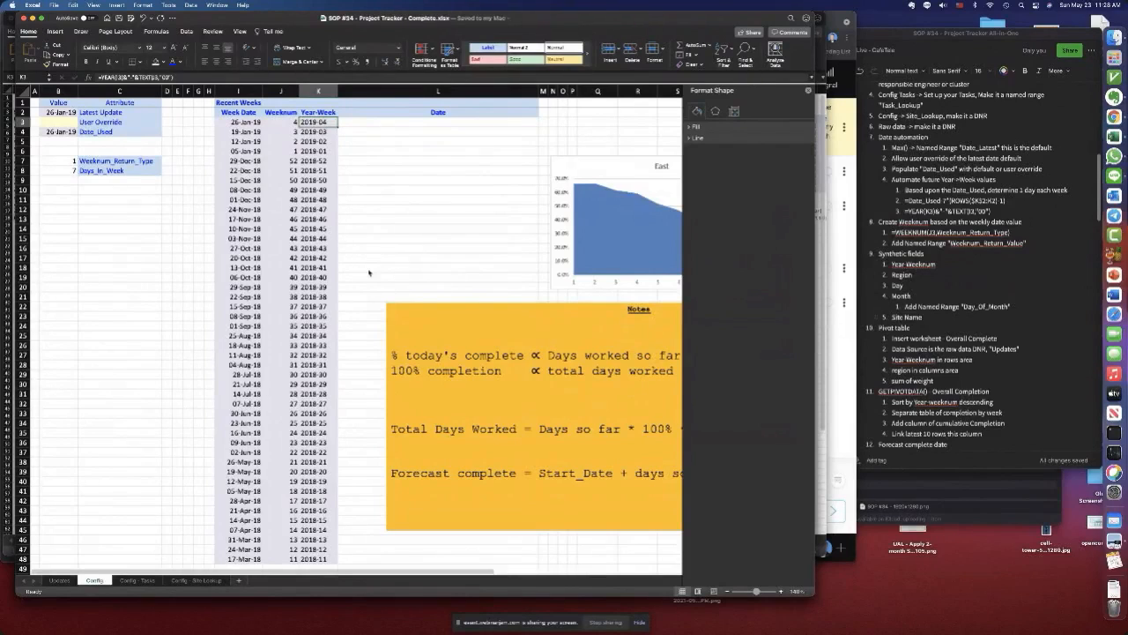
# - On the Updates sheet, begin the first Year-Week formula in B2 with =YEAR(E2)&"-"&, based on Date Completed
pyautogui.rightClick(313, 497)
pyautogui.click(58, 581)
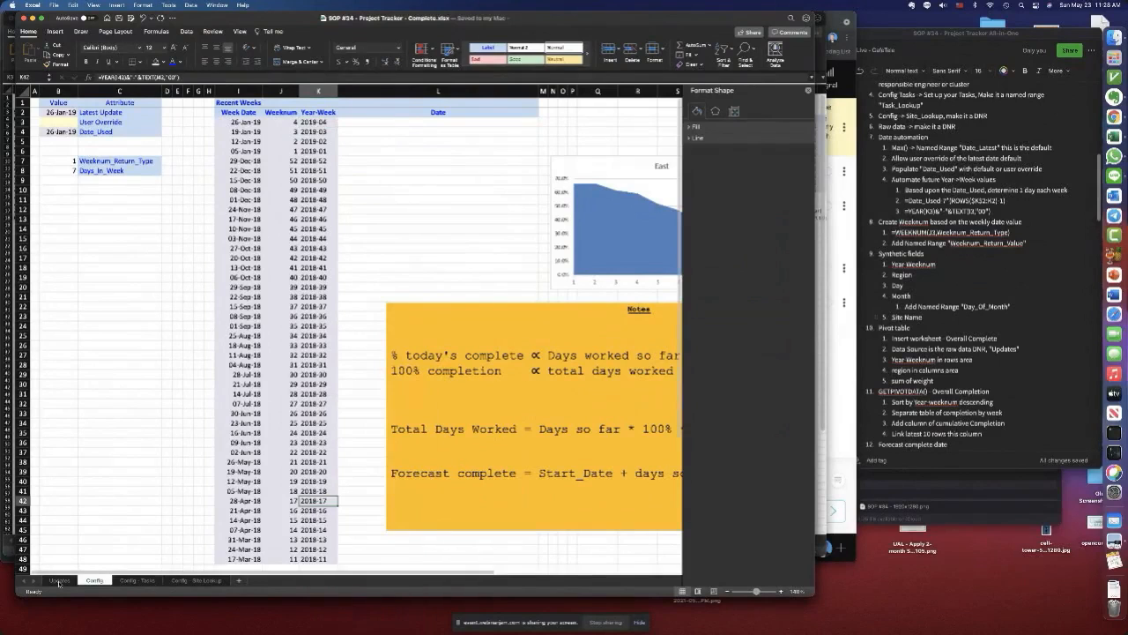
pyautogui.click(58, 581)
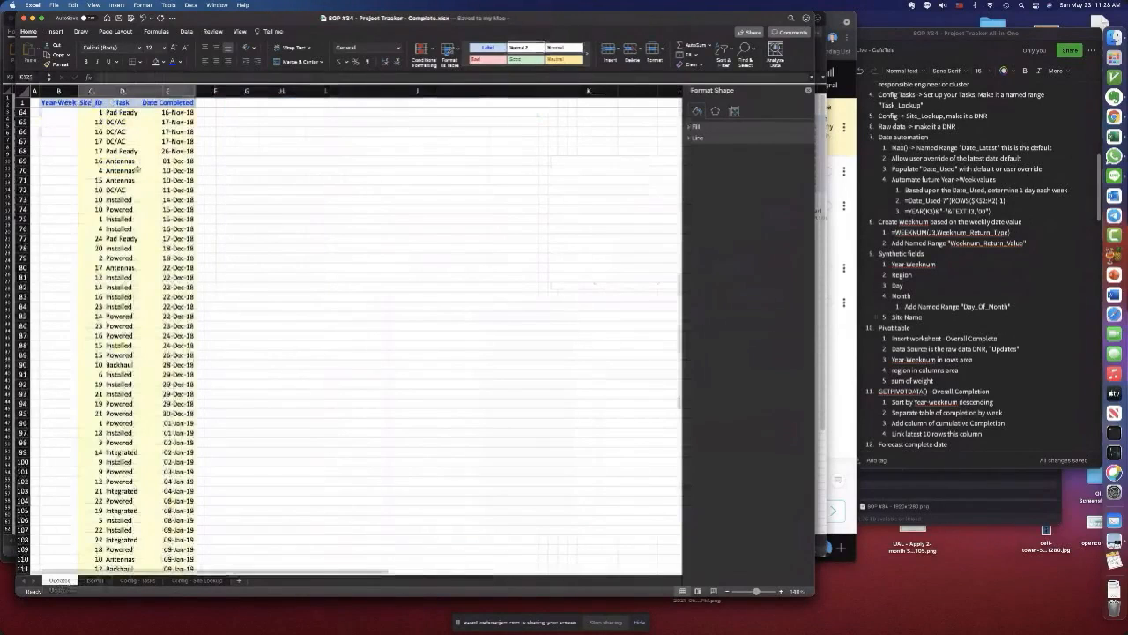
pyautogui.scroll(10, 66, 120)
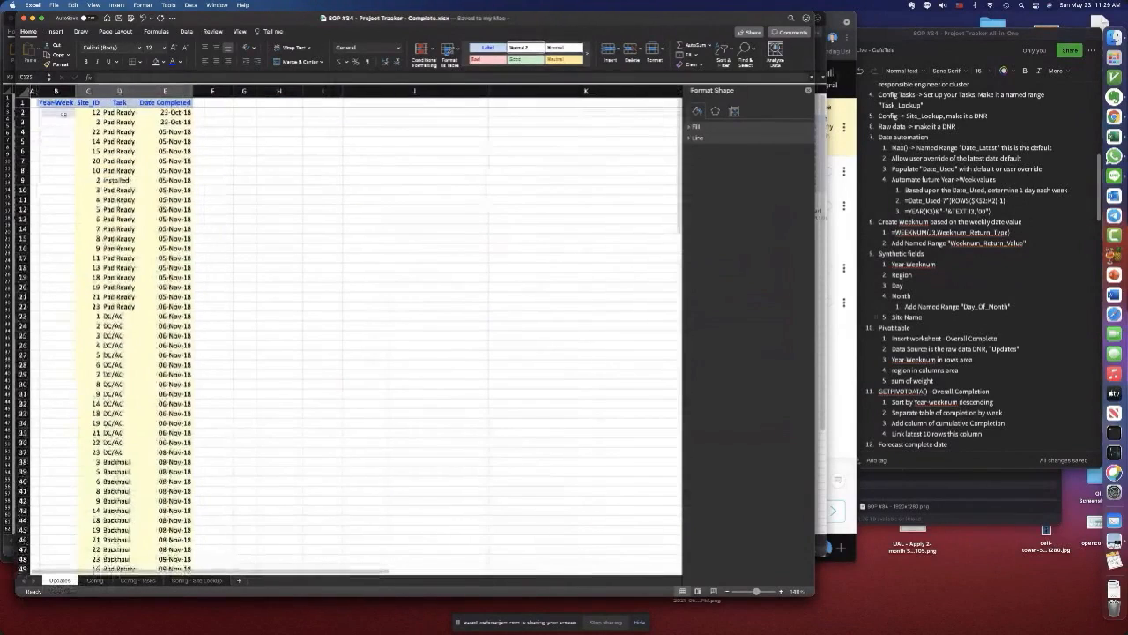
pyautogui.click(63, 112)
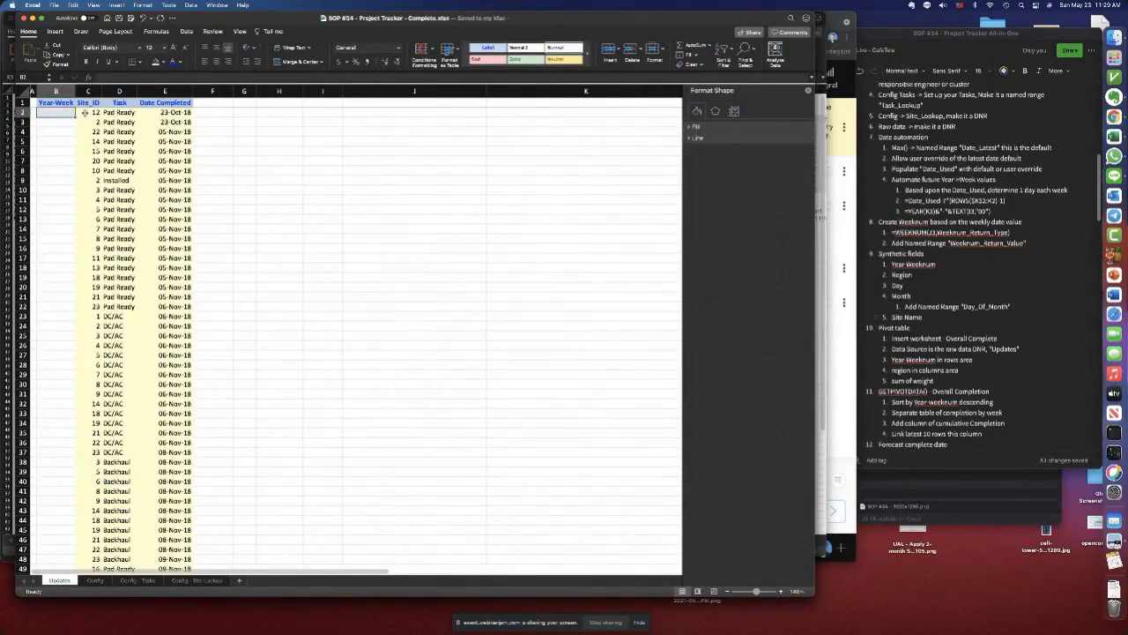
pyautogui.scroll(-1, 86, 108)
pyautogui.write('=')
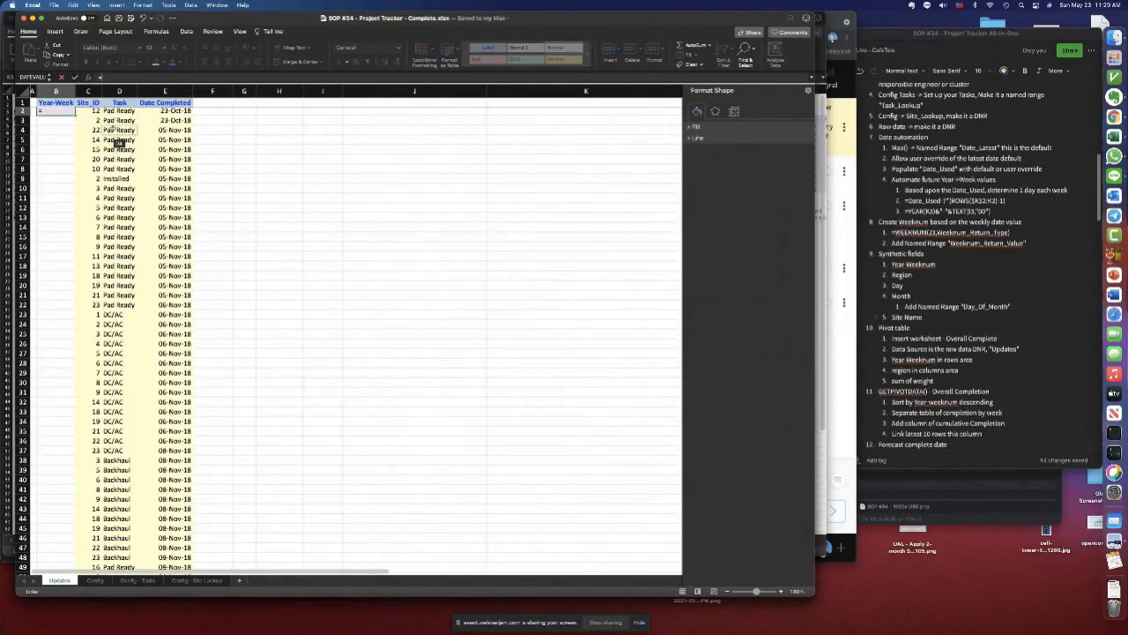
pyautogui.write('year(')
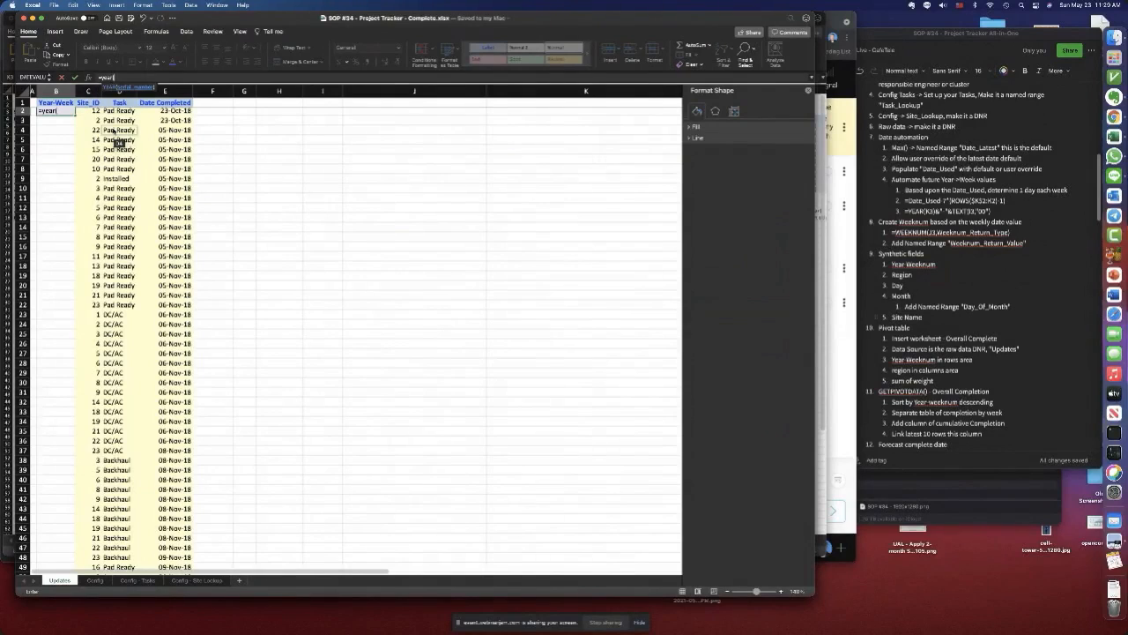
pyautogui.click(164, 111)
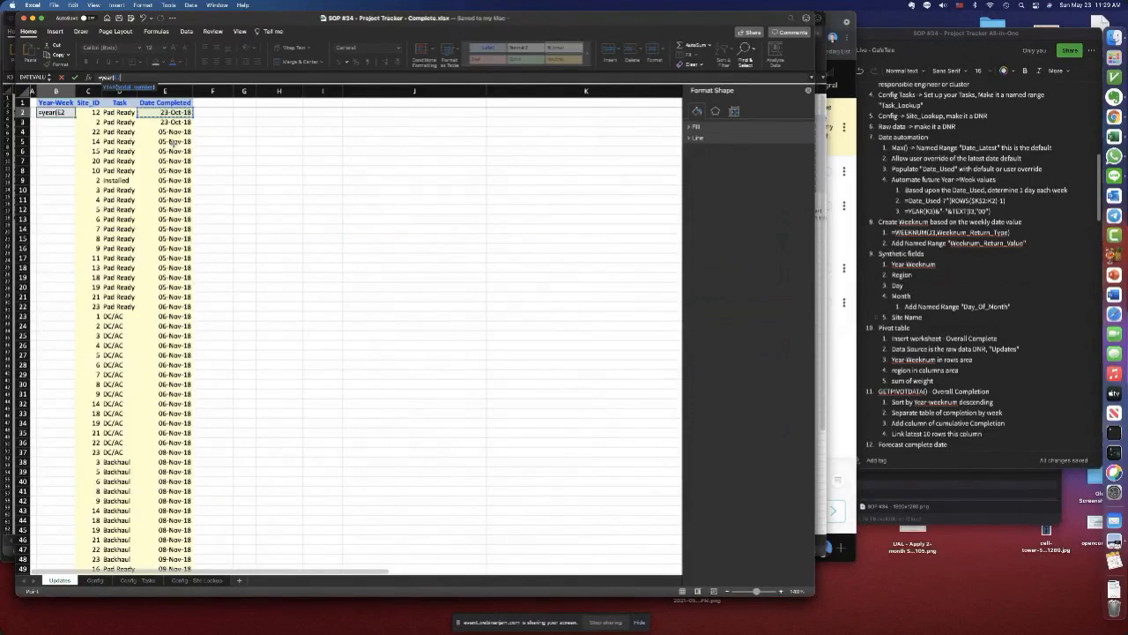
pyautogui.write(')&"-"&')
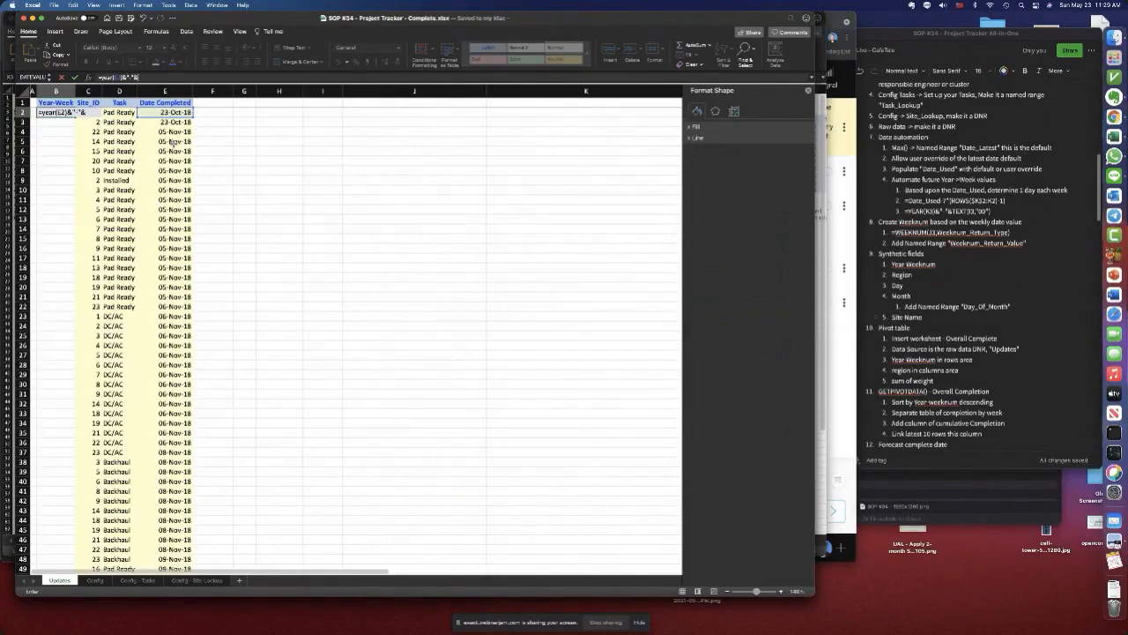
# - Extend the B2 formula with TEXT(WEEKNUM(E2,Weeknum_Return_Type, inserting the return type as a named range
pyautogui.write('text')
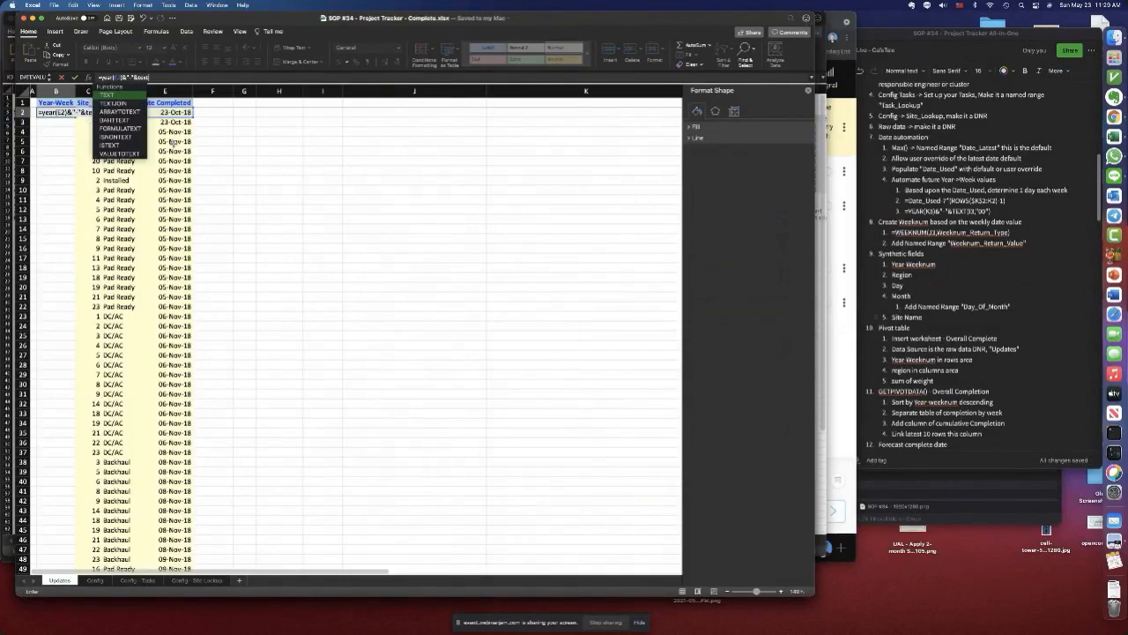
pyautogui.write('(')
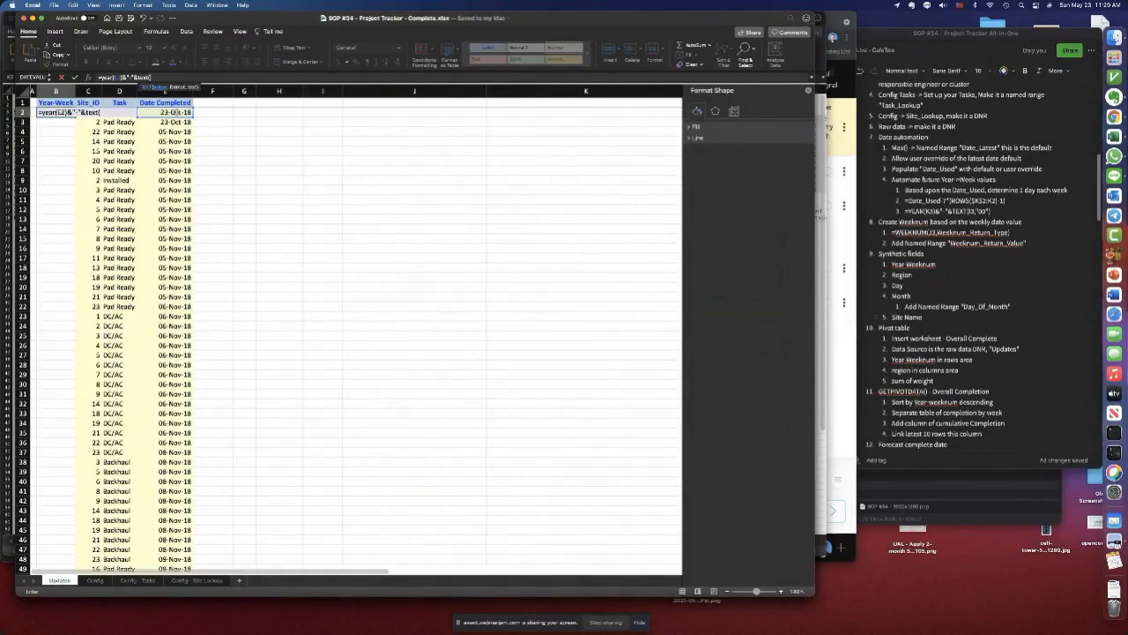
pyautogui.write('w')
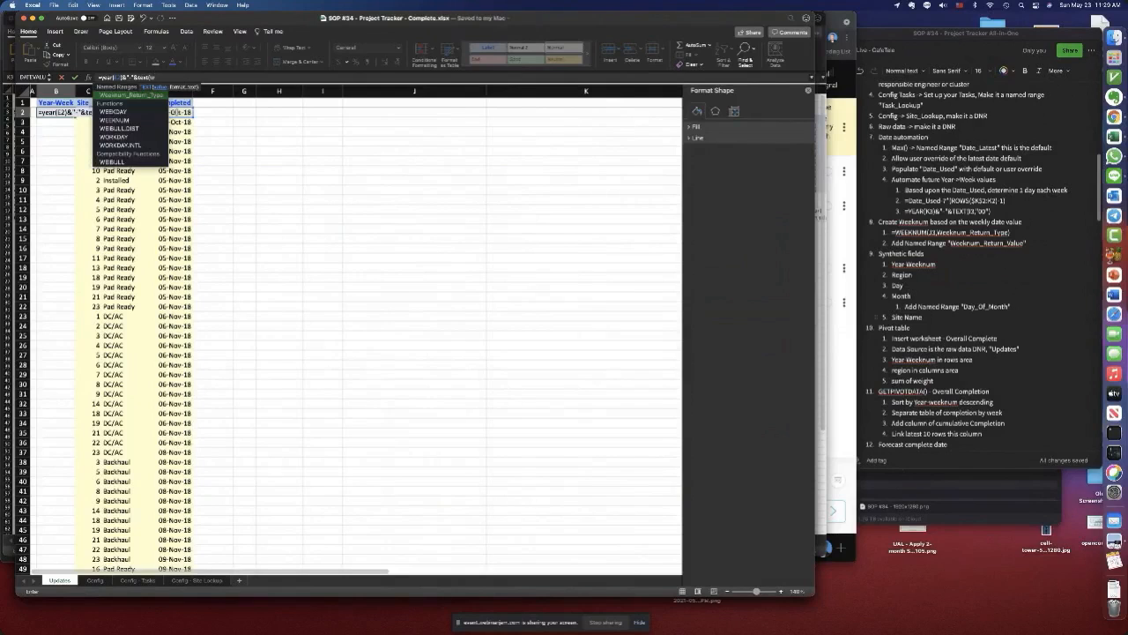
pyautogui.doubleClick(126, 119)
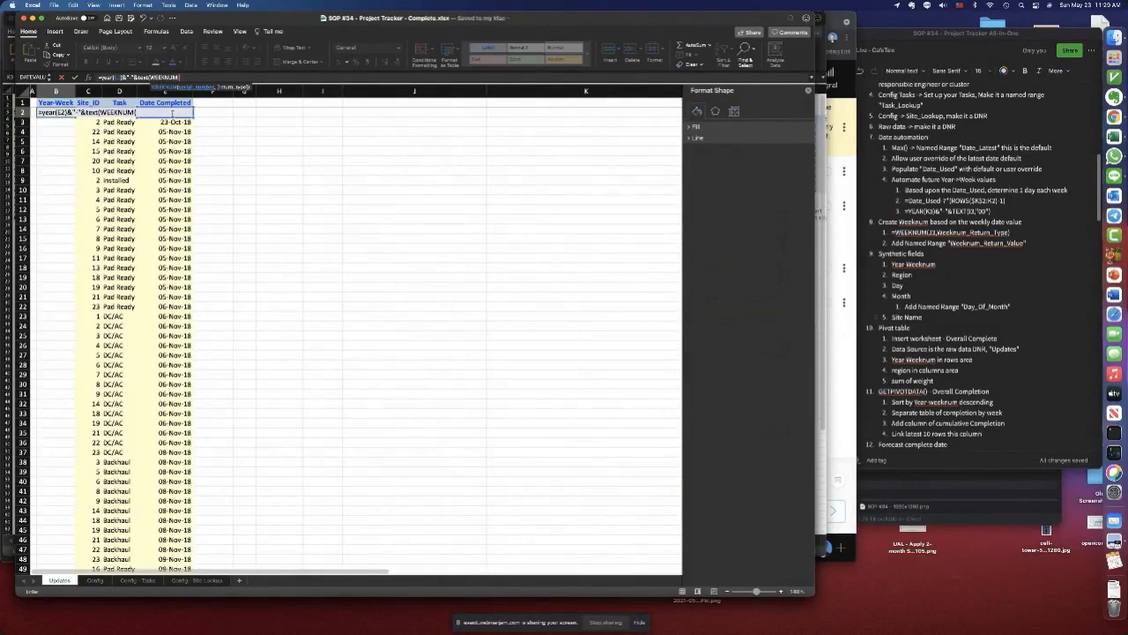
pyautogui.write('e2,')
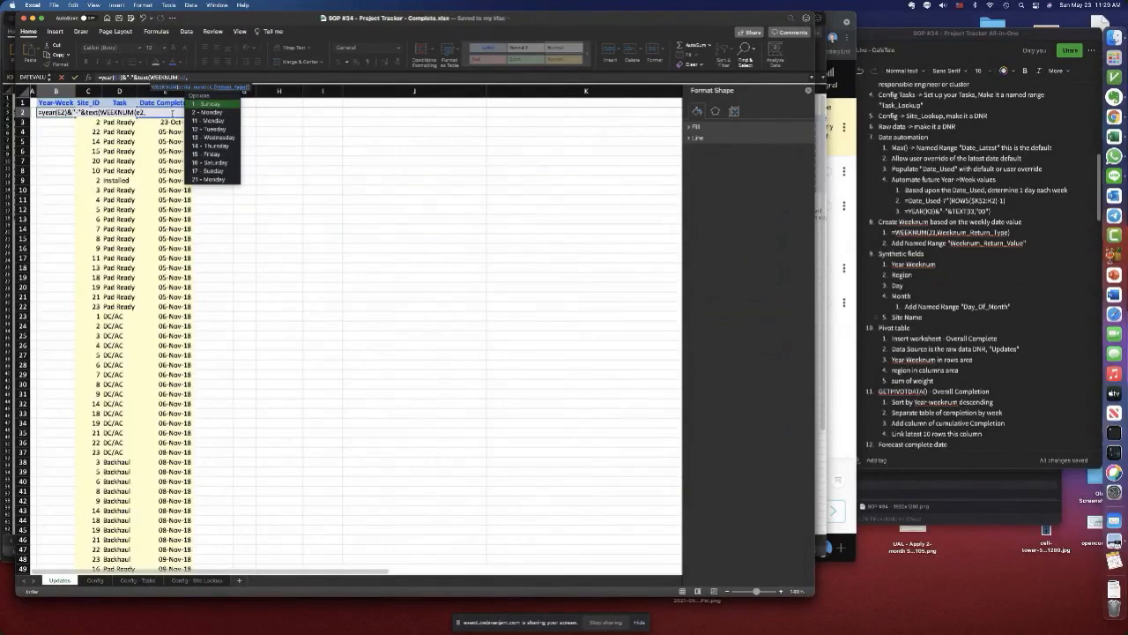
pyautogui.press('F3')
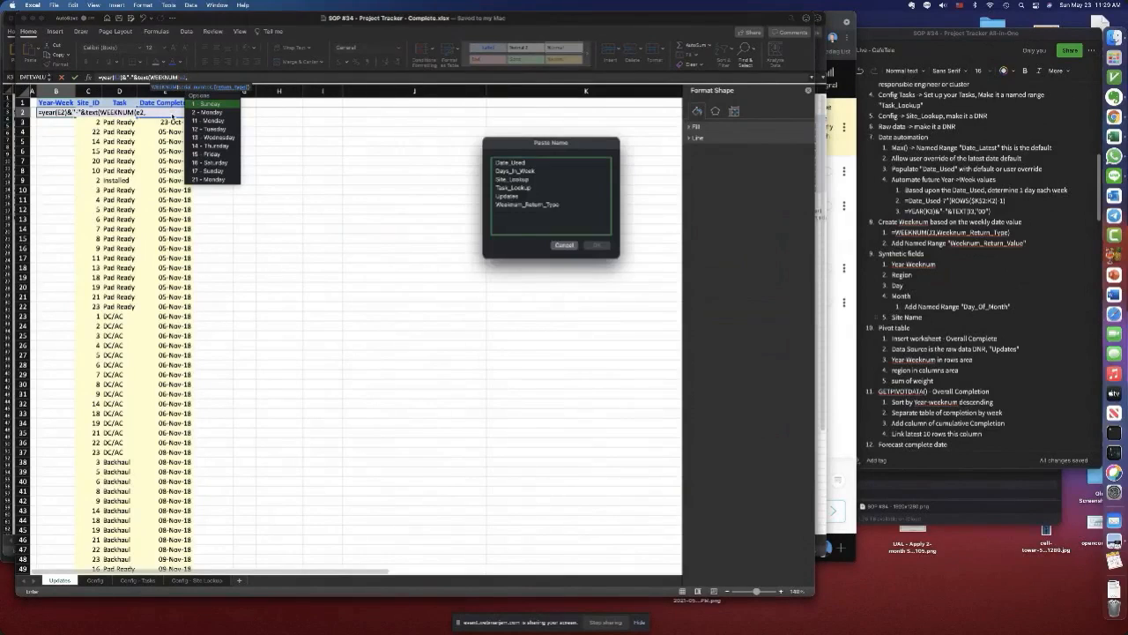
pyautogui.click(525, 204)
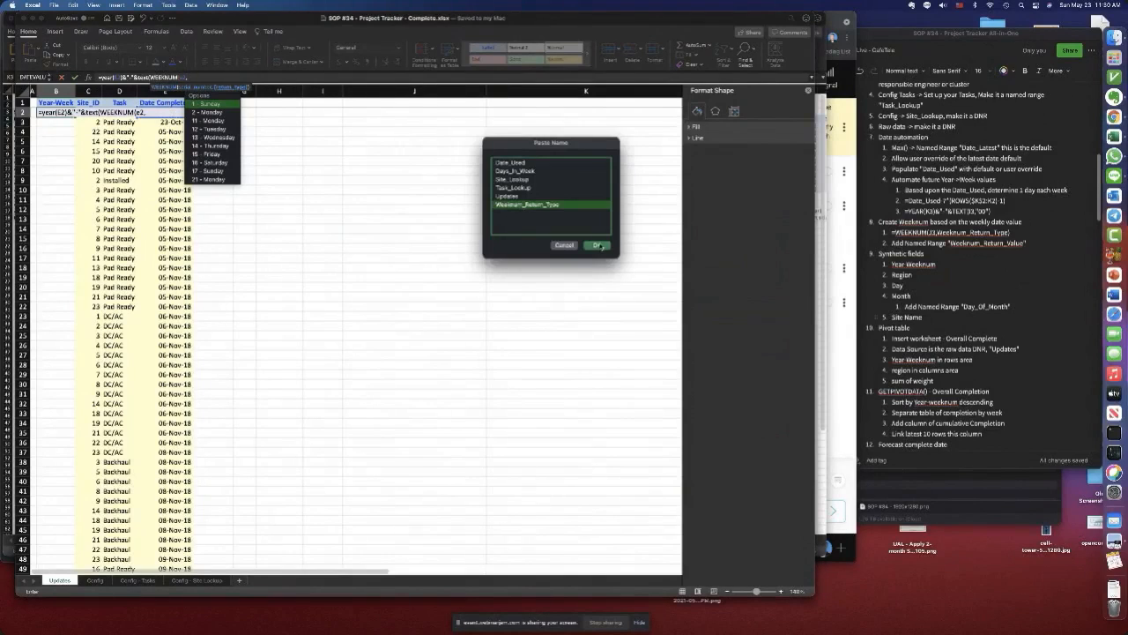
pyautogui.click(598, 245)
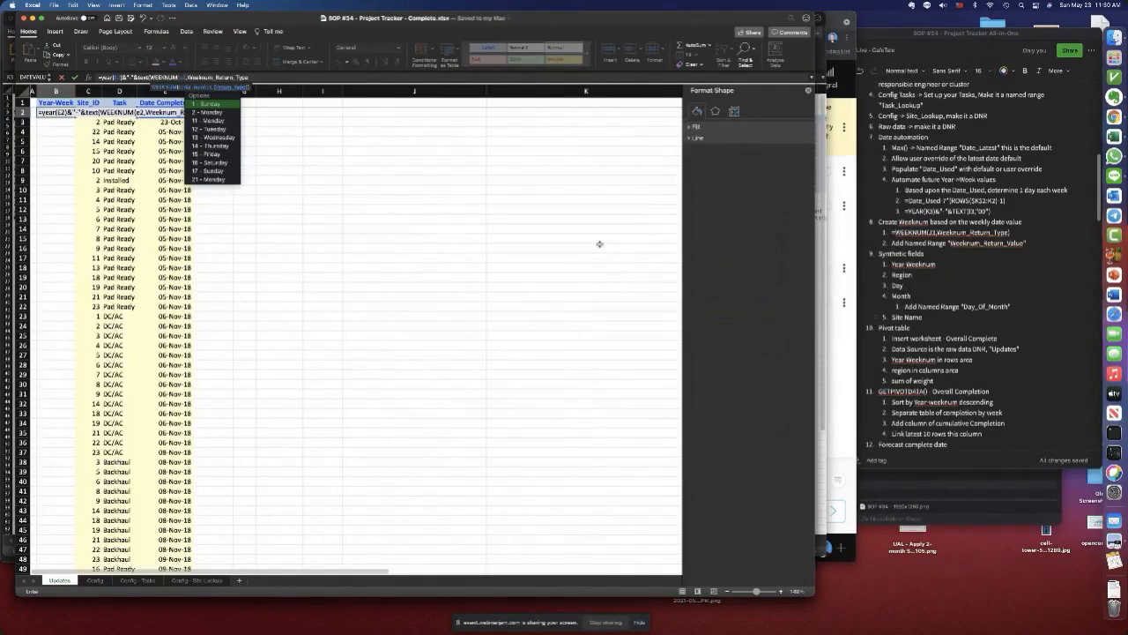
# - Complete the B2 formula with the two-digit "00" format and enter it as =YEAR(E2)&"-"&TEXT(WEEKNUM(E2,Weeknum_Return_Type),"00")
pyautogui.write(')')
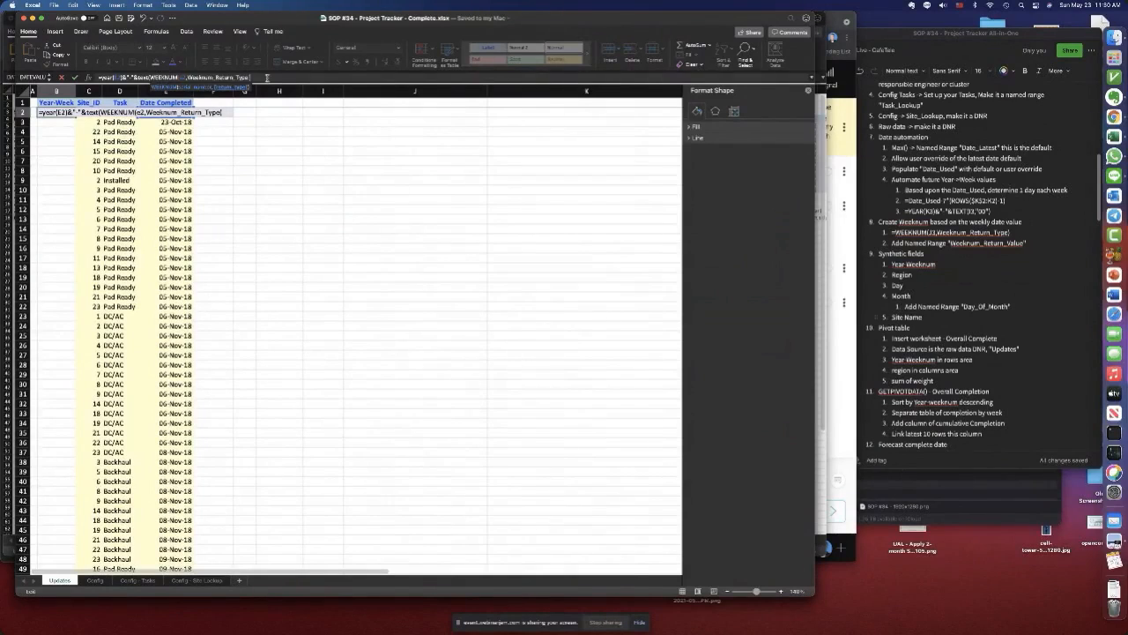
pyautogui.write('),')
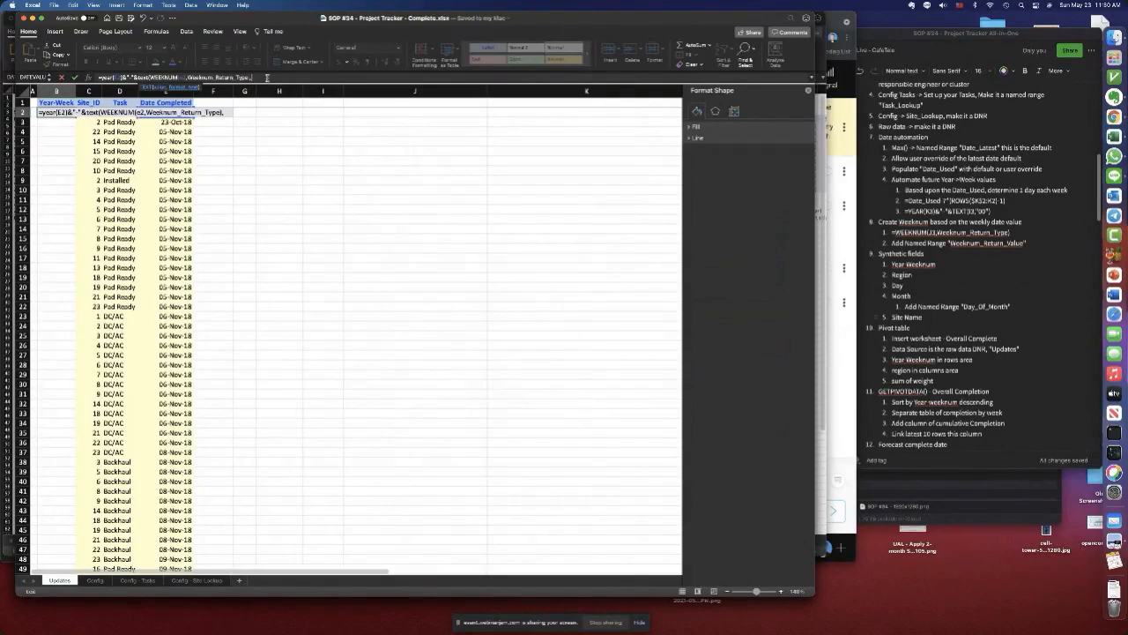
pyautogui.write('"00")')
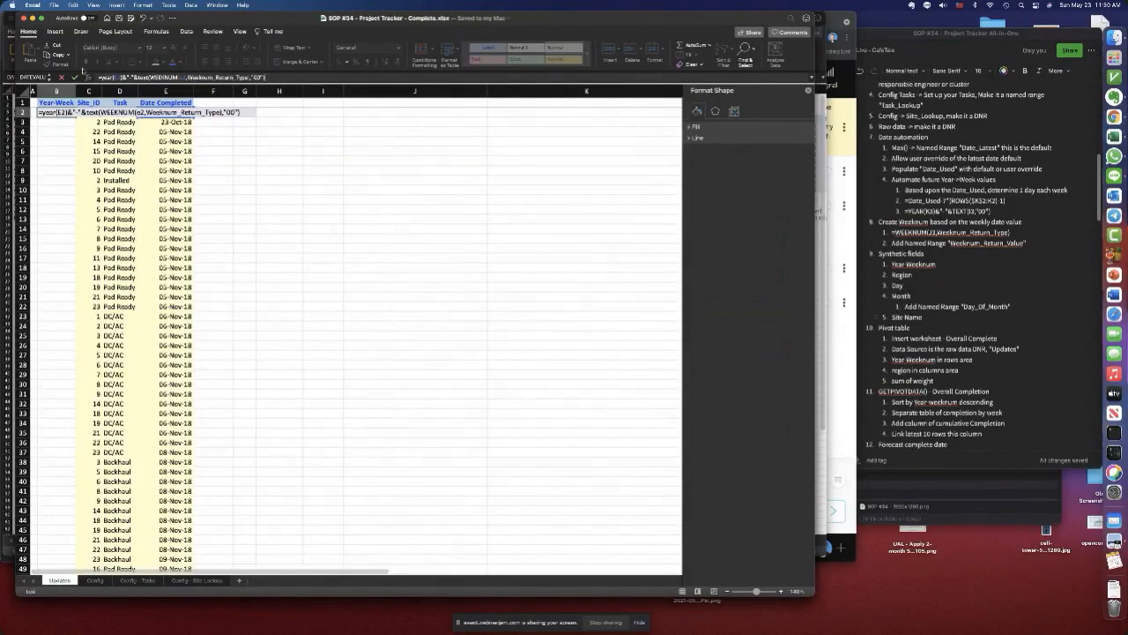
pyautogui.click(75, 78)
pyautogui.hscroll(1, 116, 151)
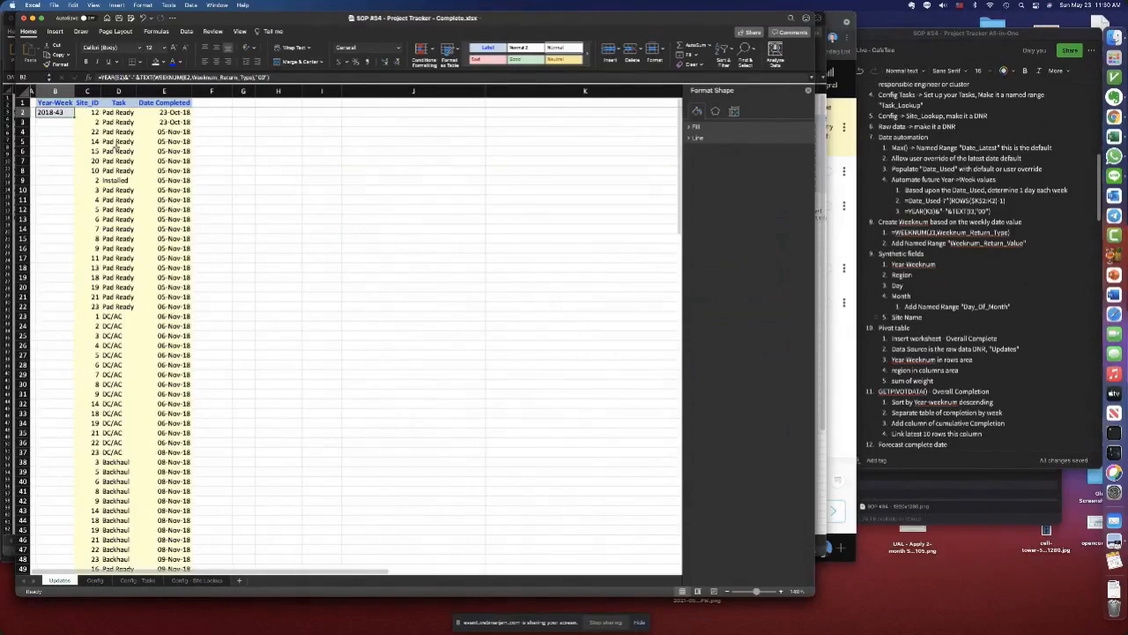
# - Fill the Year-Week formula from B2 down through the last record and extend it into empty cells B125:B126
pyautogui.doubleClick(75, 116)
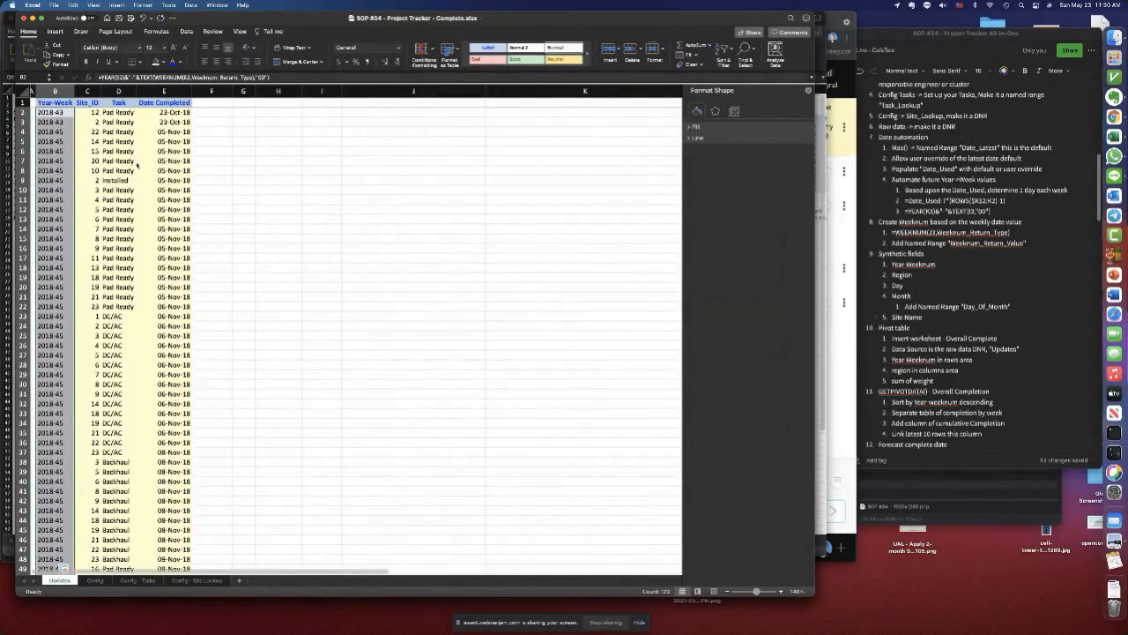
pyautogui.hscroll(-1, 137, 166)
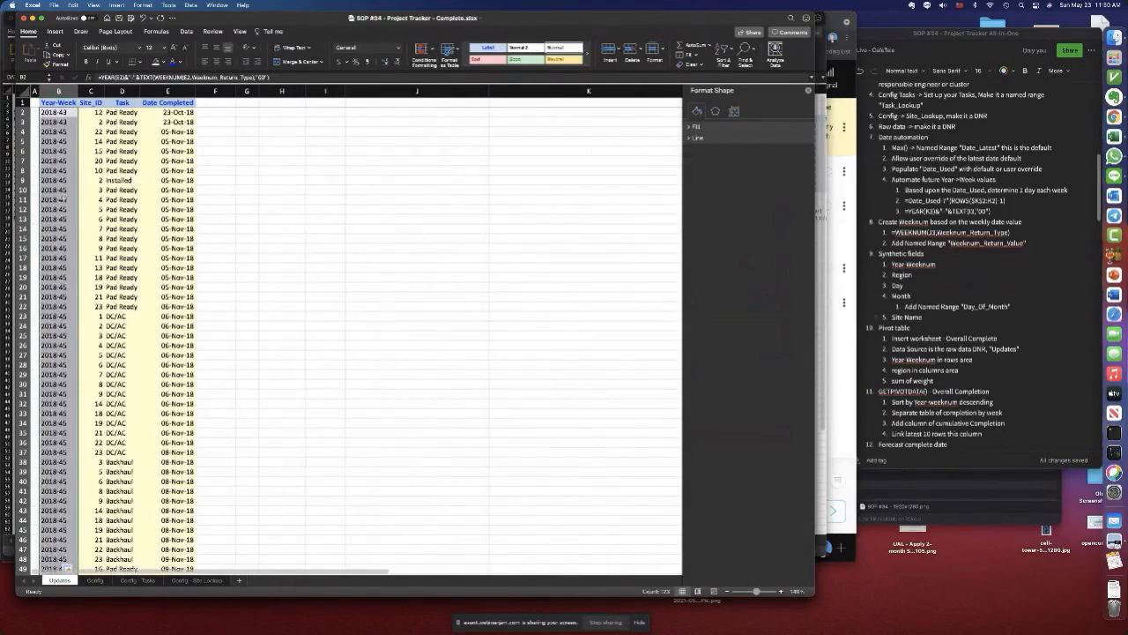
pyautogui.press('super+Down')
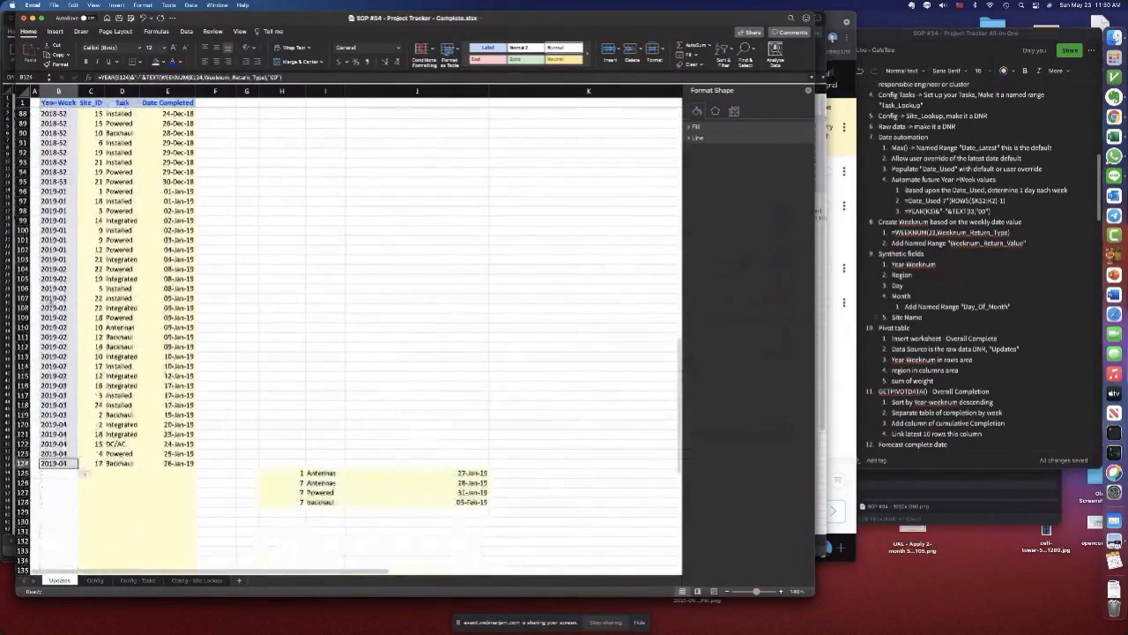
pyautogui.moveTo(76, 467); pyautogui.dragTo(61, 483)
pyautogui.click(58, 474)
pyautogui.click(526, 228)
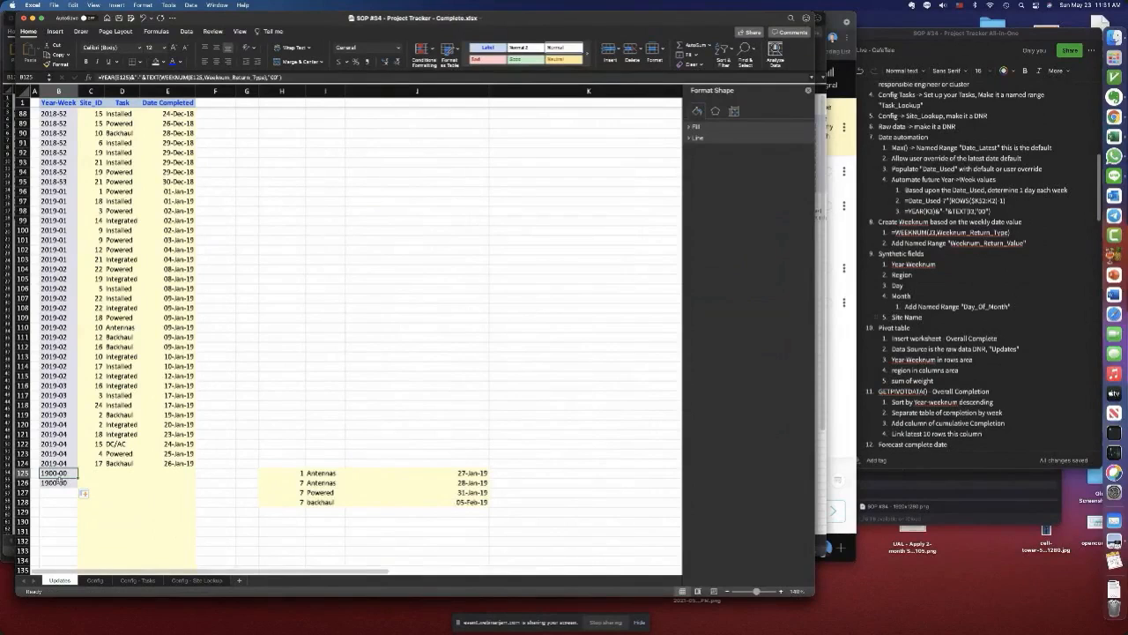
# - Reopen the Year-Week formula in B2 and start wrapping it in an IF function
pyautogui.click(53, 462)
pyautogui.press('super+Up')
pyautogui.scroll(1, 86, 383)
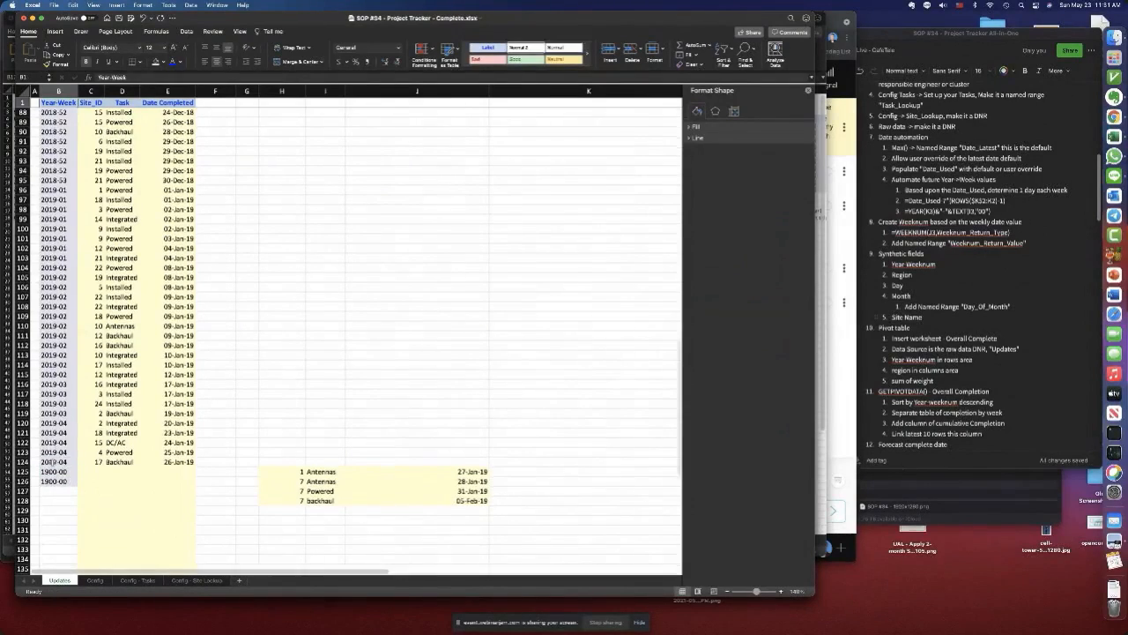
pyautogui.scroll(5, 78, 323)
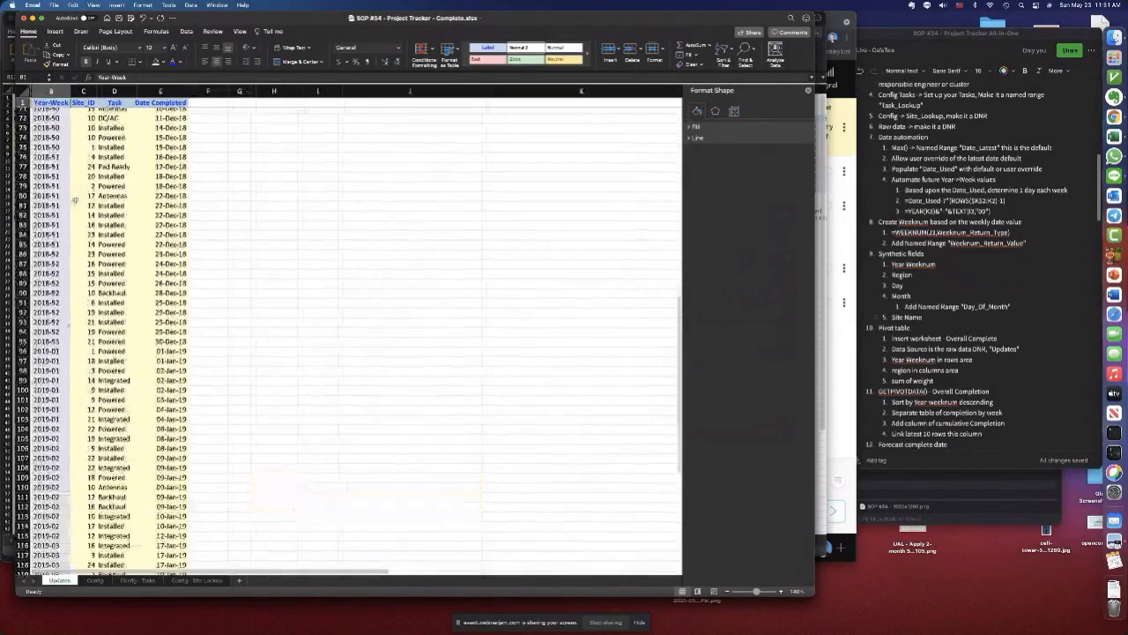
pyautogui.scroll(15, 75, 200)
pyautogui.click(53, 112)
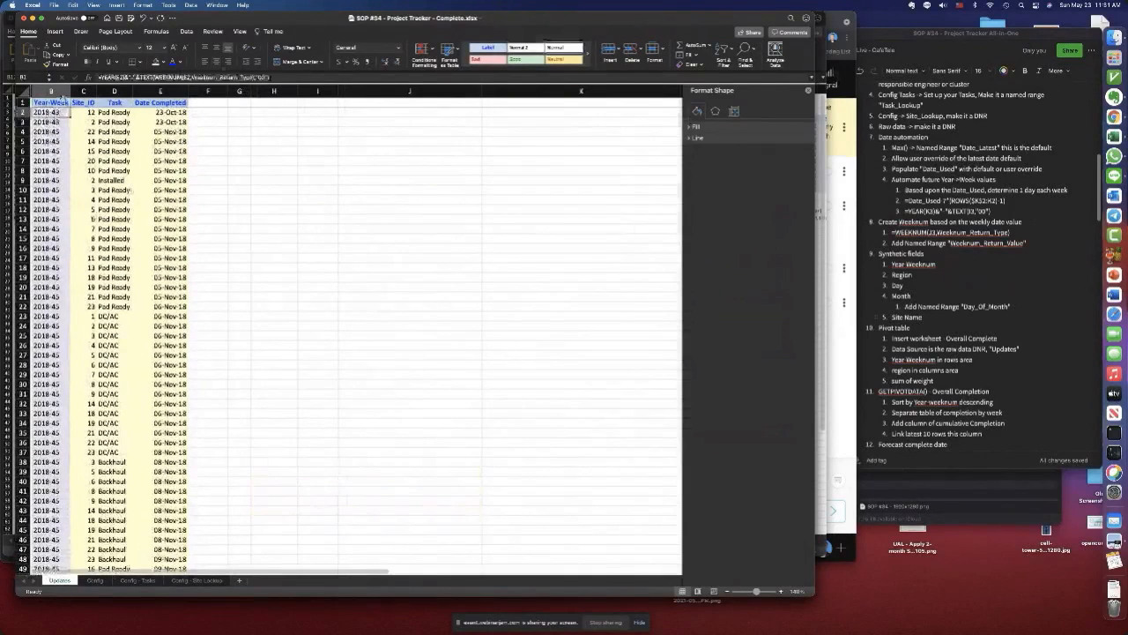
pyautogui.doubleClick(61, 109)
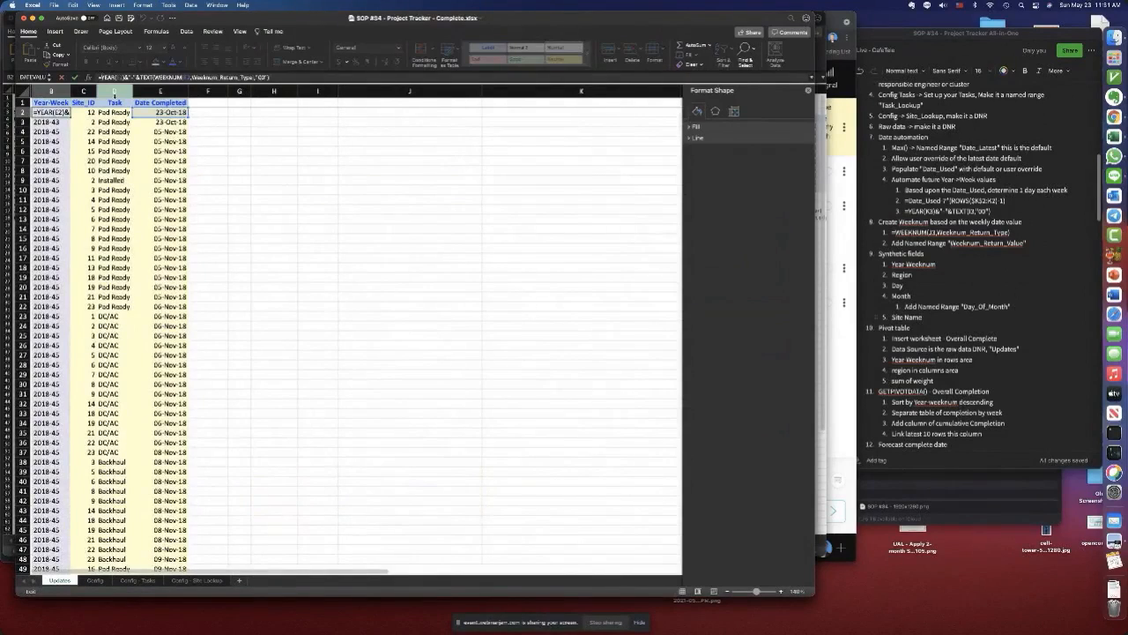
pyautogui.write('If(is')
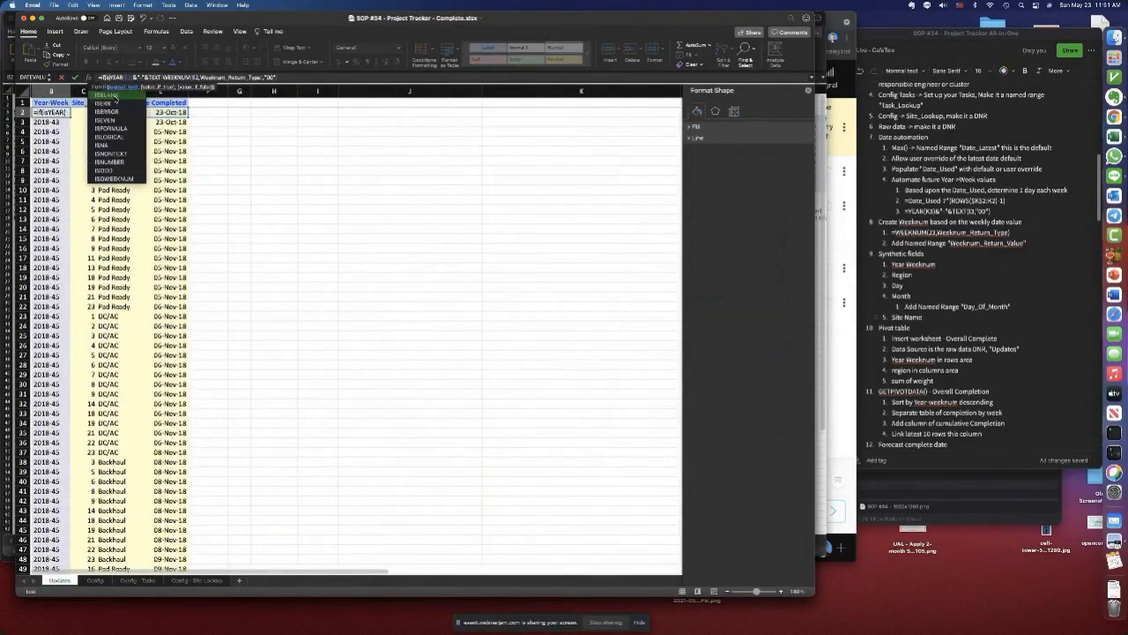
pyautogui.write('dat')
pyautogui.press('BackSpace')
pyautogui.press('BackSpace')
pyautogui.press('BackSpace')
pyautogui.press('BackSpace')
pyautogui.press('BackSpace')
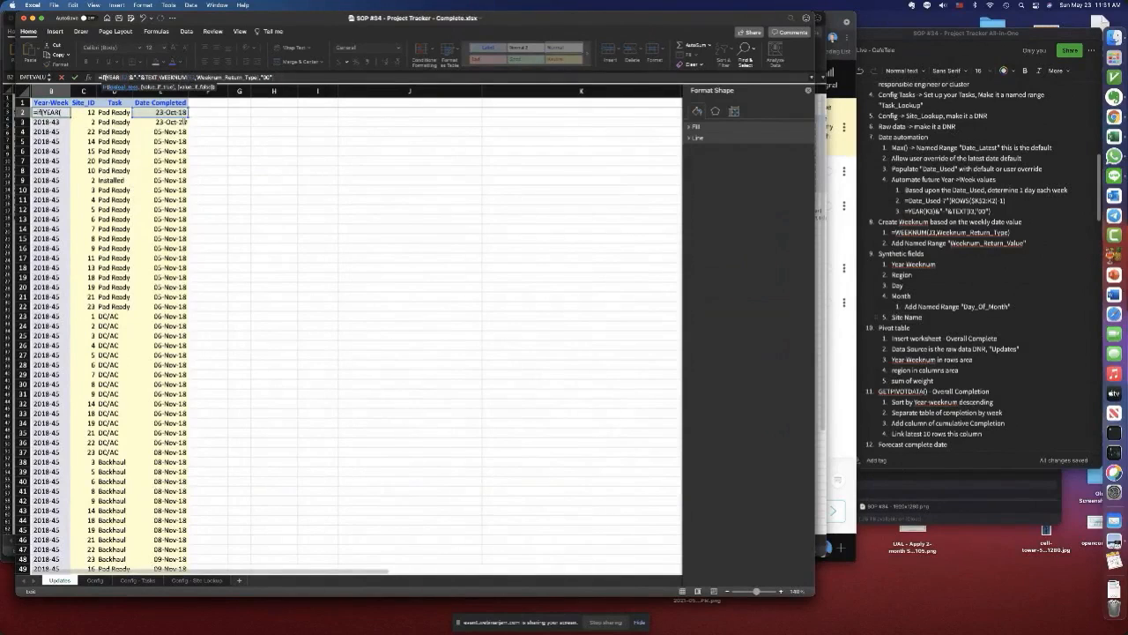
# - Complete the B2 formula as =IF(C2,YEAR(E2)&"-"&TEXT(WEEKNUM(E2,Weeknum_Return_Type),"00"),""), testing Site_ID and returning blank when it is empty
pyautogui.click(91, 113)
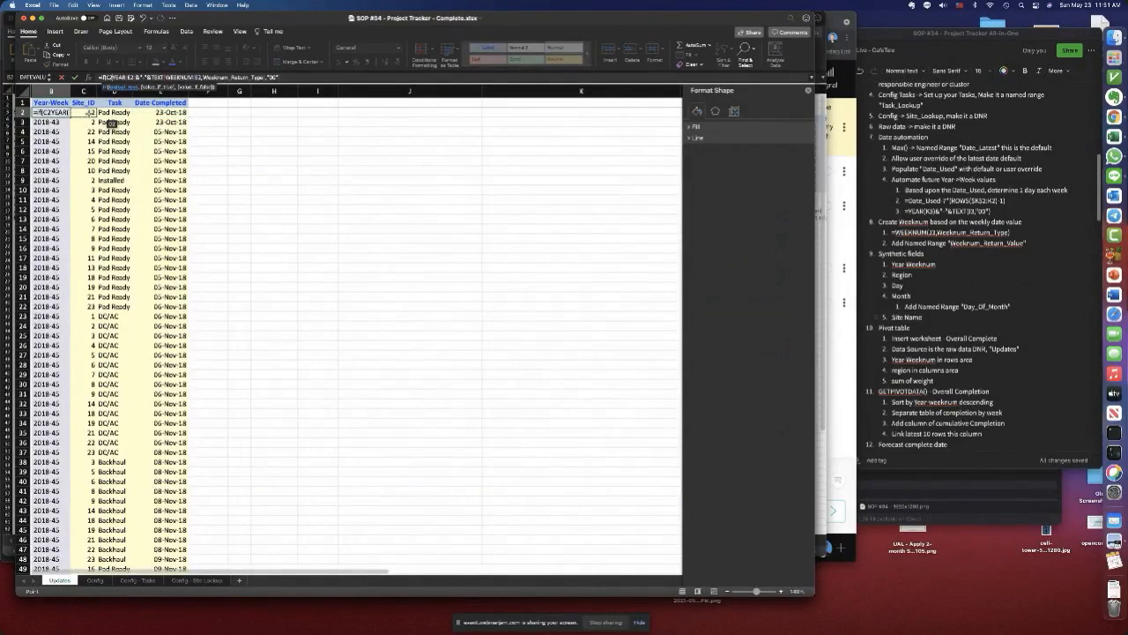
pyautogui.write(',')
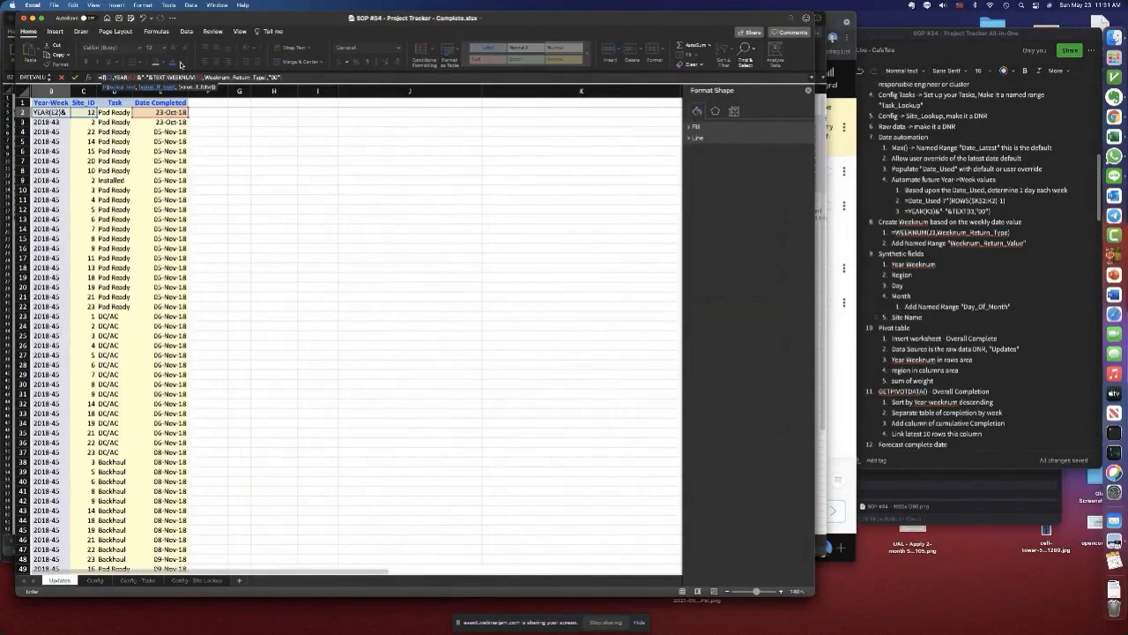
pyautogui.click(293, 77)
pyautogui.write(',""')
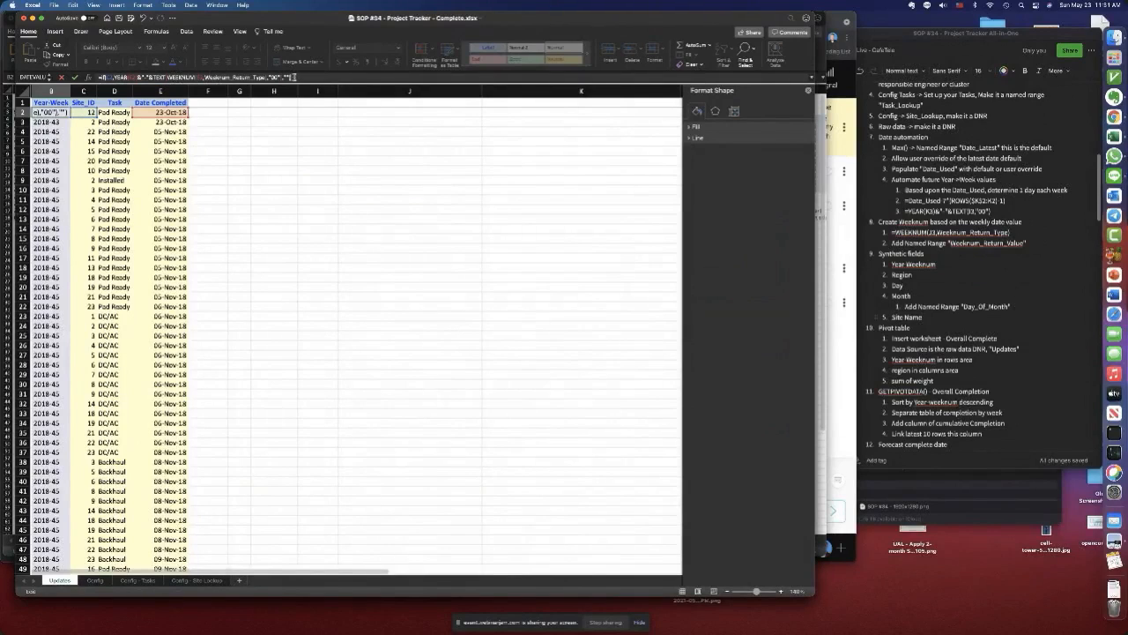
pyautogui.press('Return')
# - Fill the revised Year-Week formula from B2 down the column, extending it through row 150 of the shaded input range
pyautogui.click(55, 113)
pyautogui.doubleClick(70, 118)
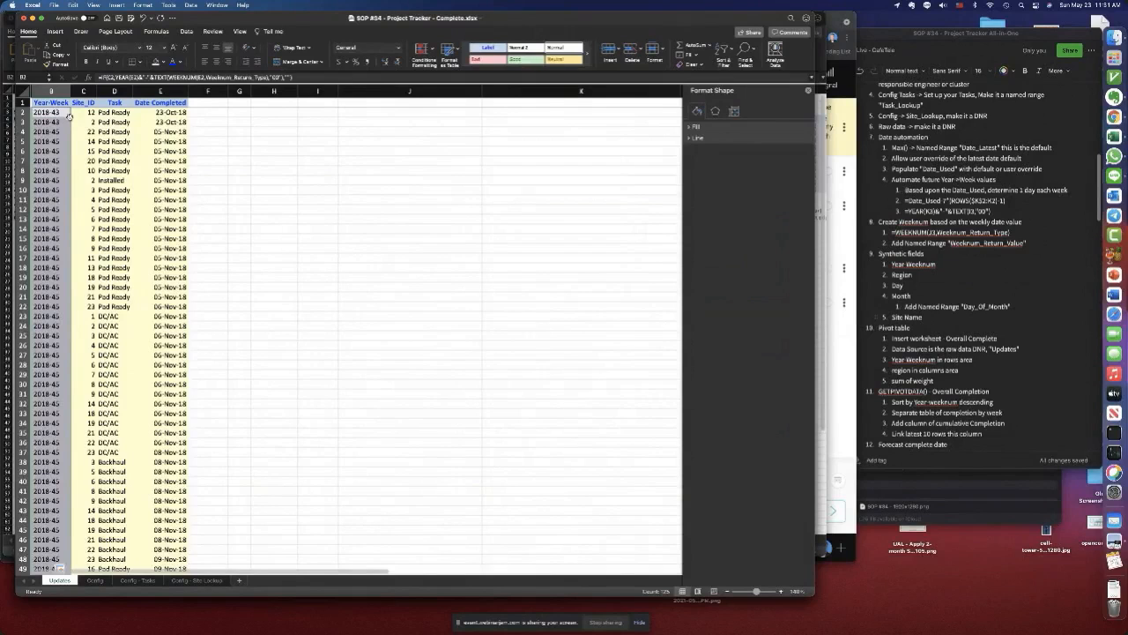
pyautogui.scroll(-6, 155, 266)
pyautogui.scroll(-1, 155, 266)
pyautogui.click(66, 360)
pyautogui.scroll(-4, 65, 340)
pyautogui.scroll(-2, 64, 333)
pyautogui.moveTo(70, 205); pyautogui.dragTo(71, 218)
pyautogui.press('Escape')
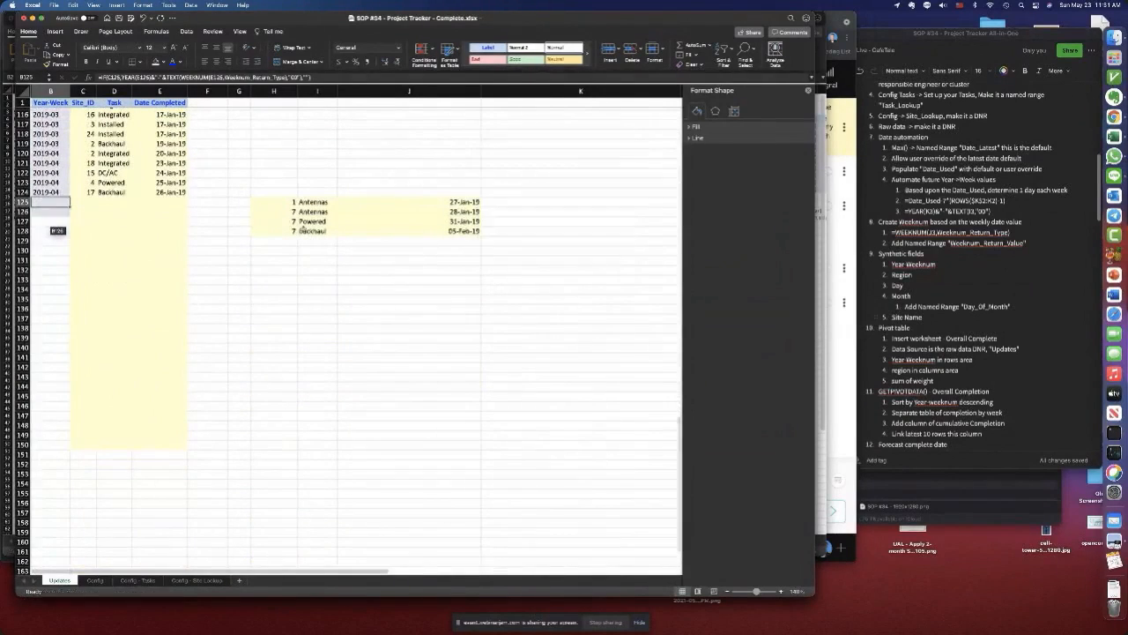
pyautogui.moveTo(69, 206); pyautogui.dragTo(54, 449)
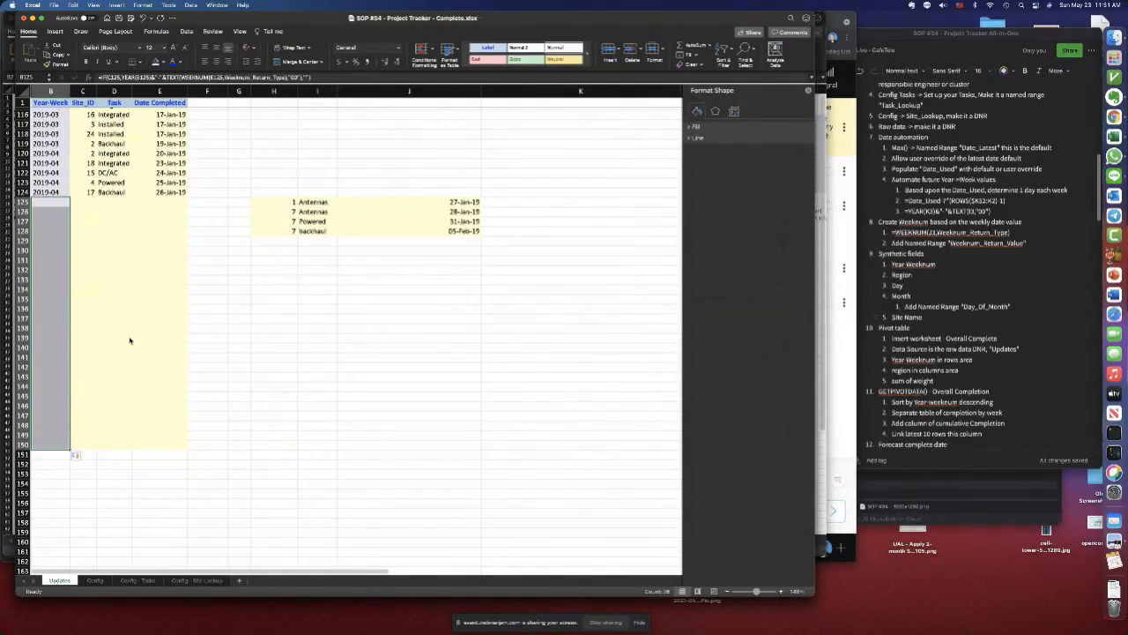
# - Return to the first rows of the Updates sheet and save the workbook
pyautogui.click(82, 358)
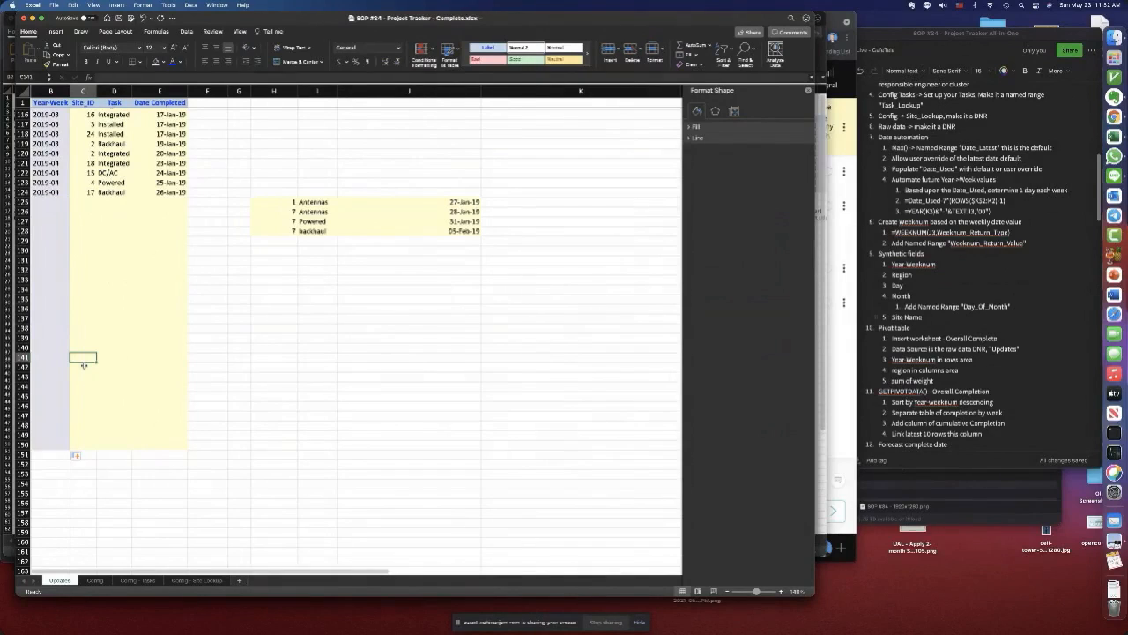
pyautogui.scroll(20, 84, 364)
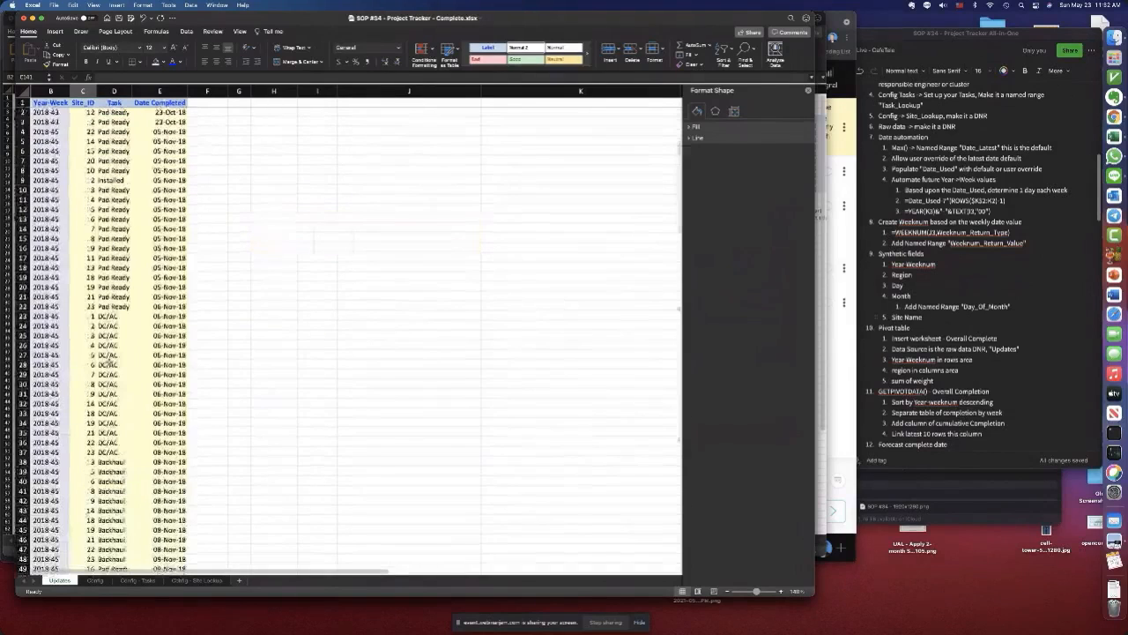
pyautogui.press('super+s')
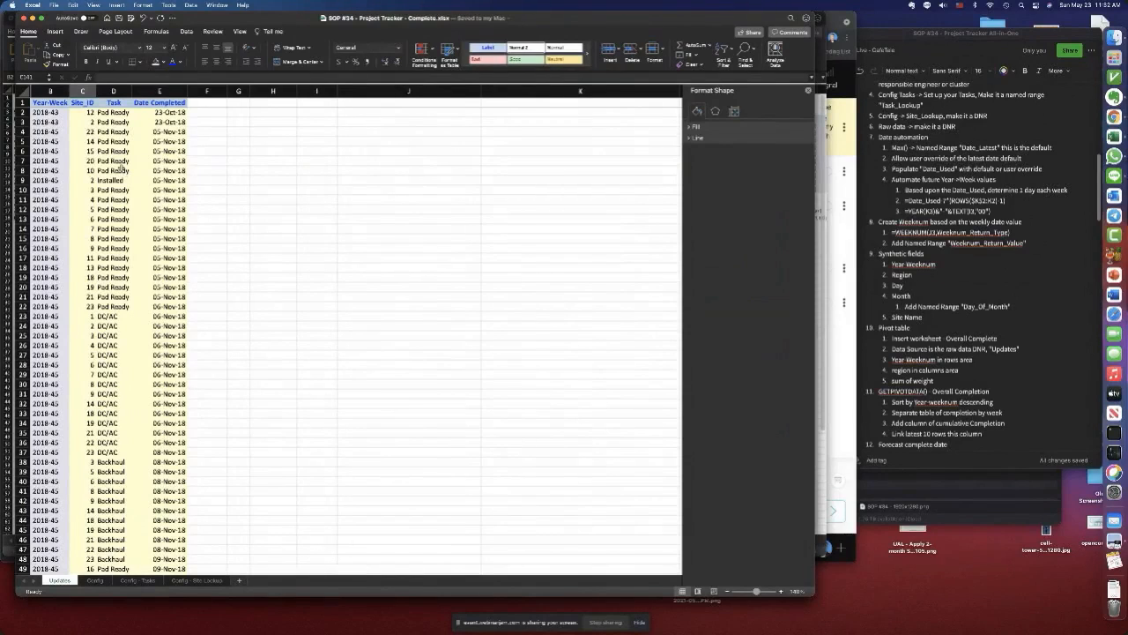
# - Insert a new column before Site_ID and enter Region as its header in C1
pyautogui.click(83, 90)
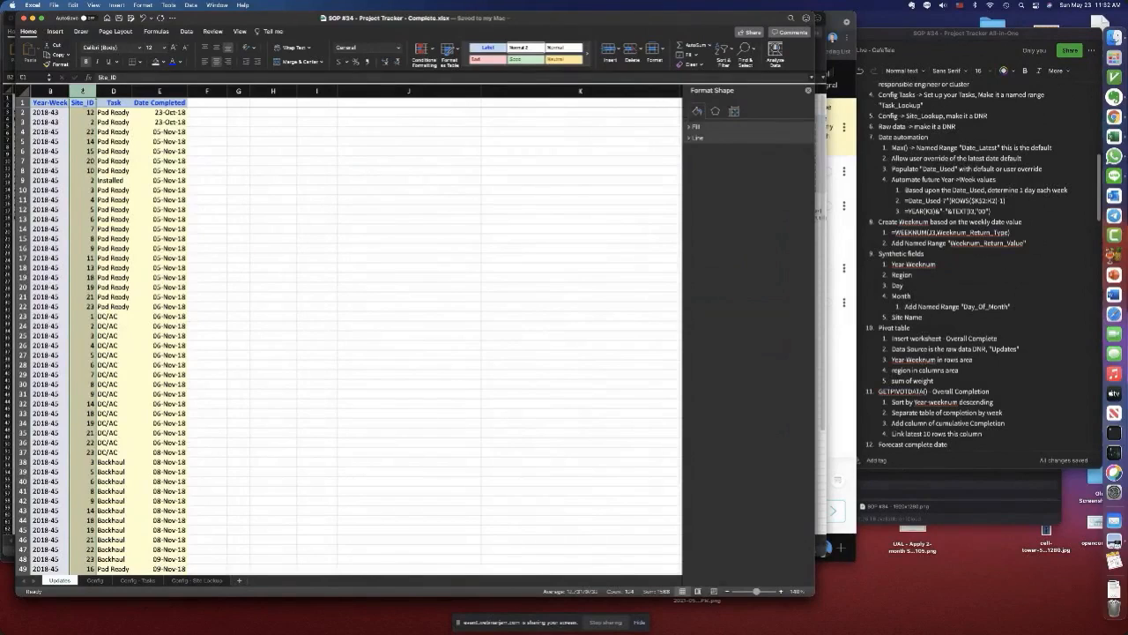
pyautogui.rightClick(81, 88)
pyautogui.click(109, 139)
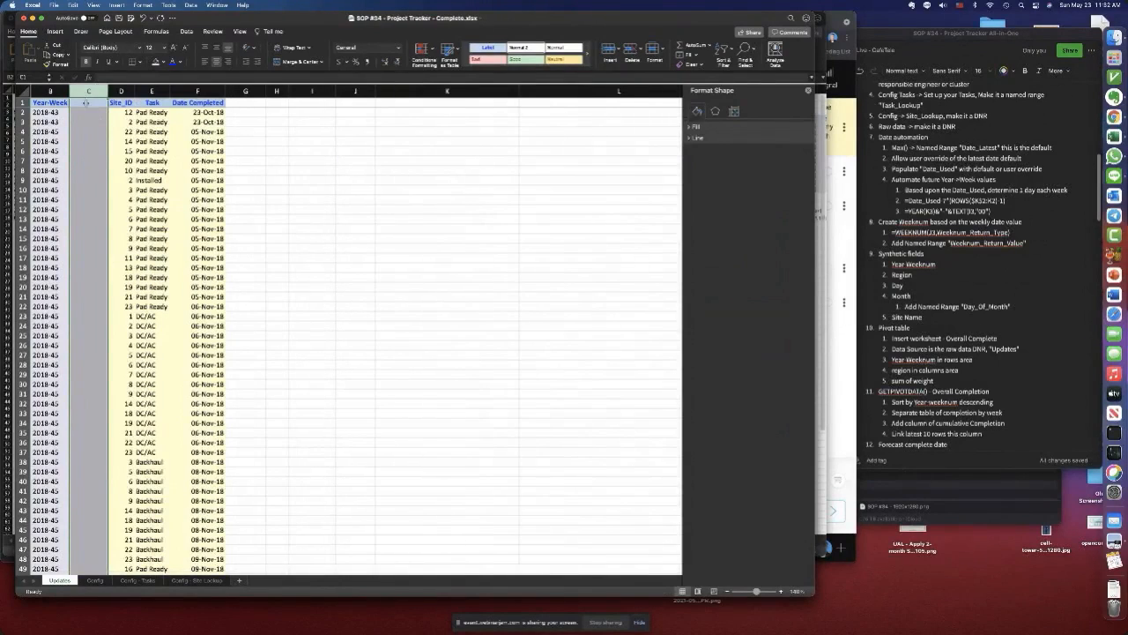
pyautogui.write('Region')
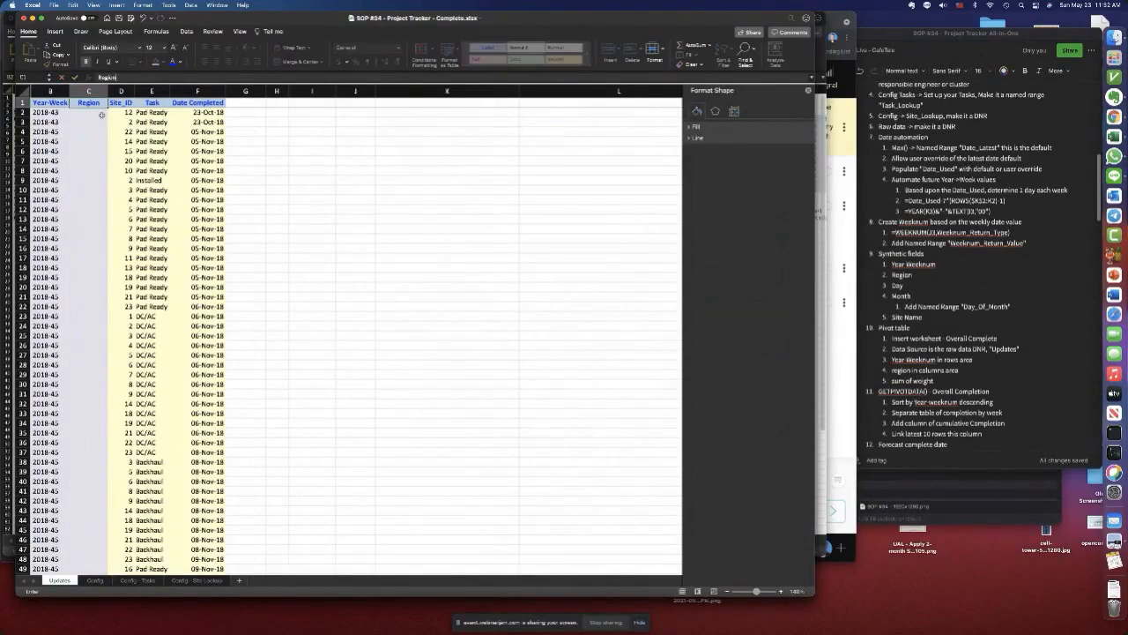
pyautogui.press('Return')
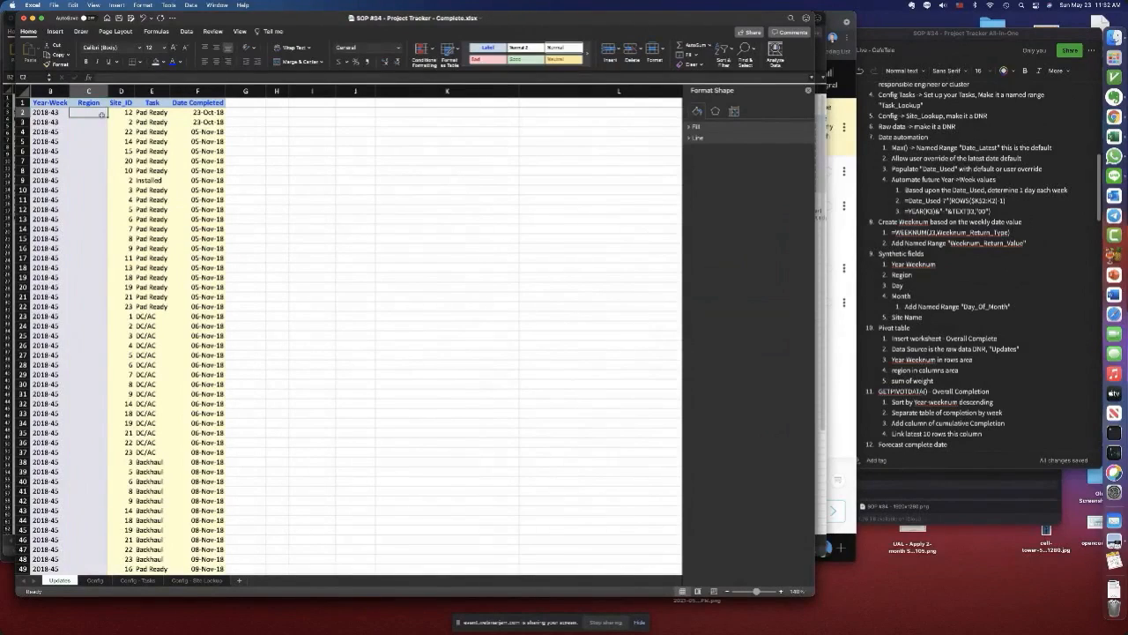
# - Begin a =VLOOKUP( formula in C2 with the Site_ID in D2 as the lookup value
pyautogui.write('vlookup(')
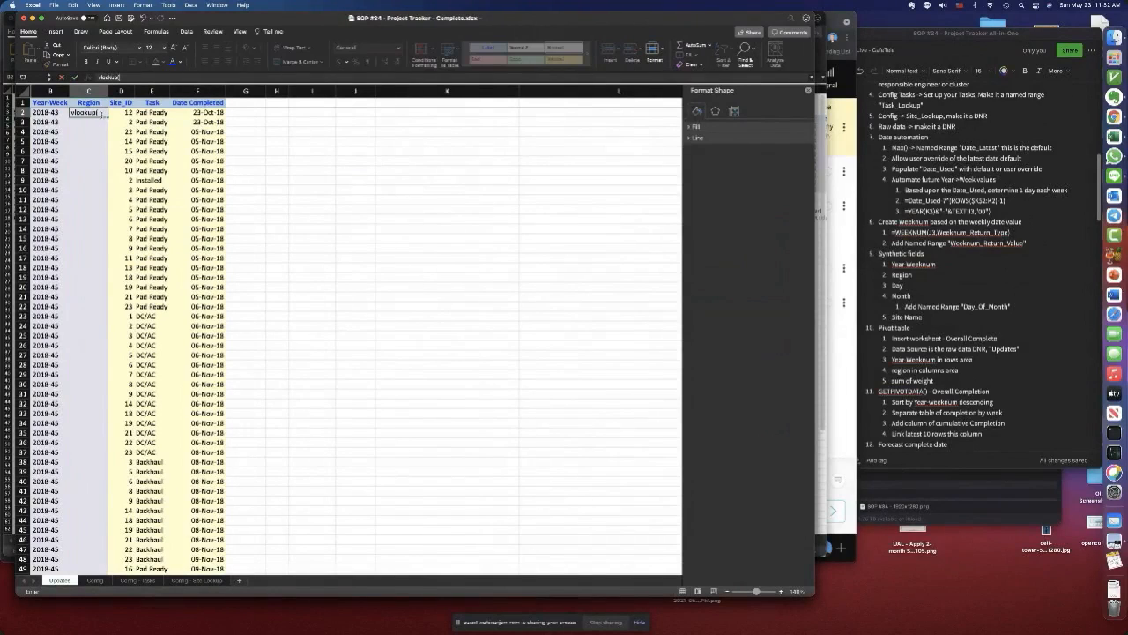
pyautogui.click(128, 113)
pyautogui.click(88, 113)
pyautogui.click(96, 78)
pyautogui.write('=')
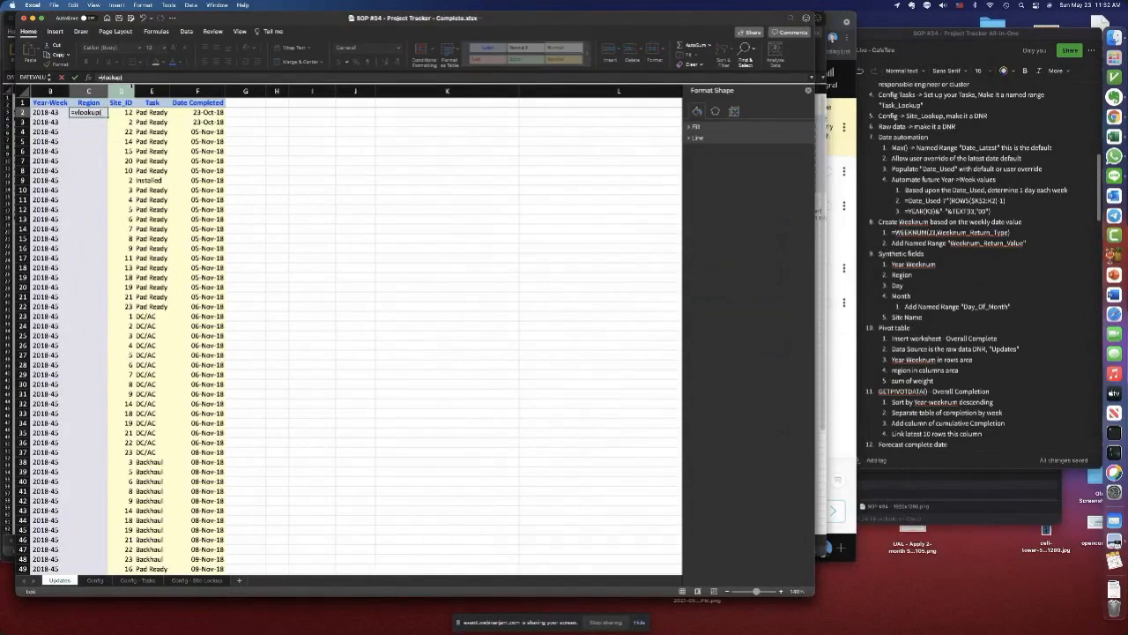
pyautogui.click(127, 112)
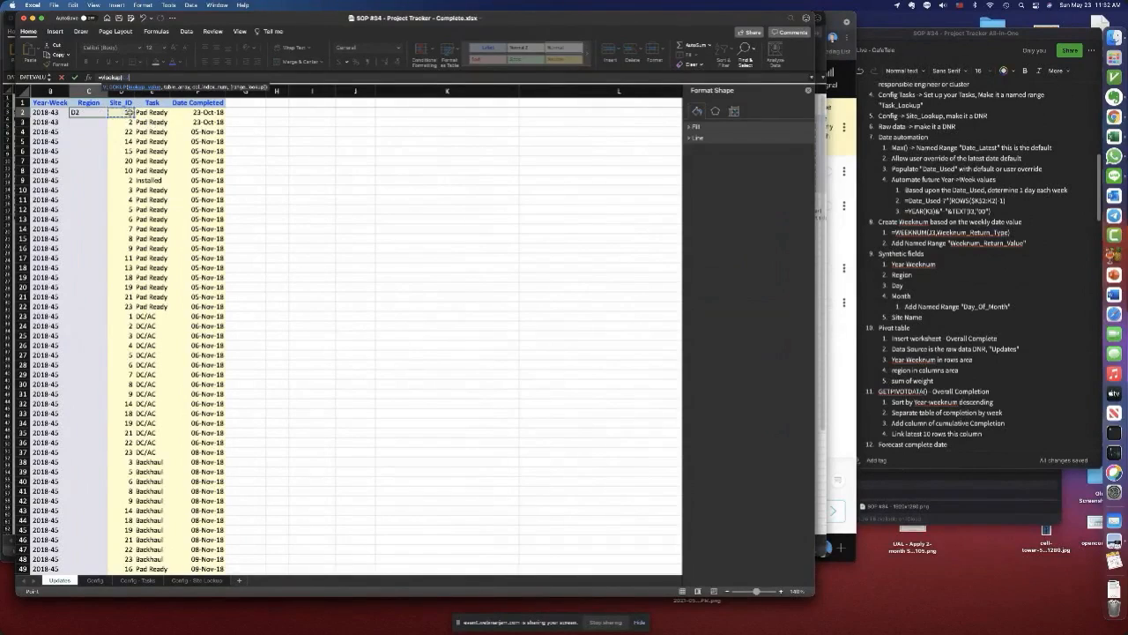
# - Complete the C2 formula as =VLOOKUP(D2,Site_Lookup,2,FALSE), inserting the Site_Lookup named range as the table
pyautogui.write(',')
pyautogui.press('F3')
pyautogui.click(526, 180)
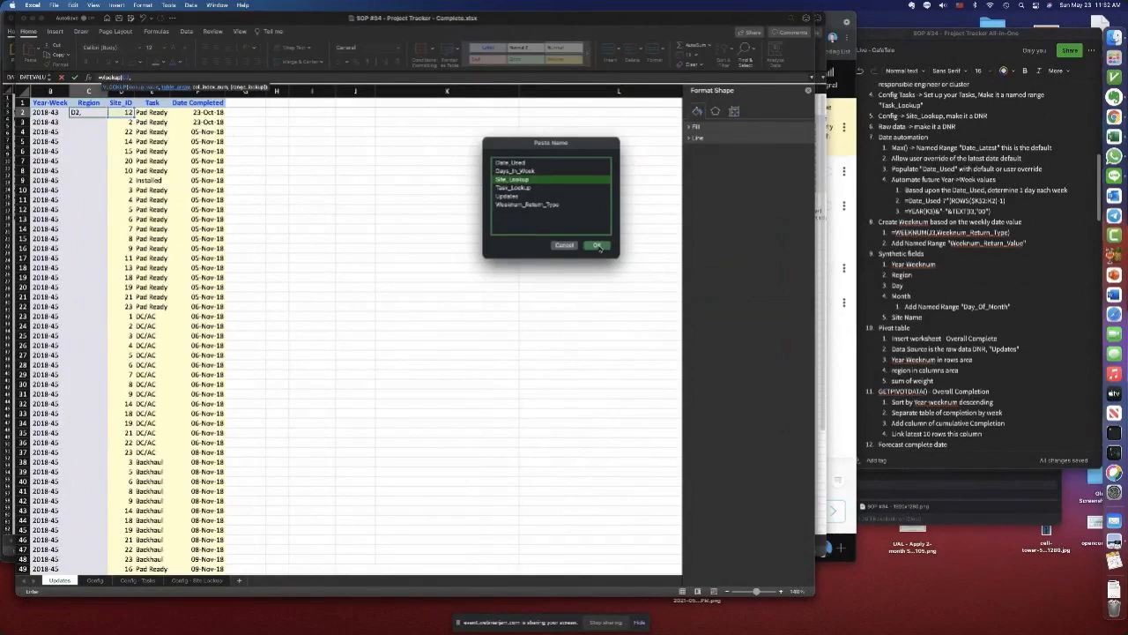
pyautogui.click(597, 246)
pyautogui.write(',')
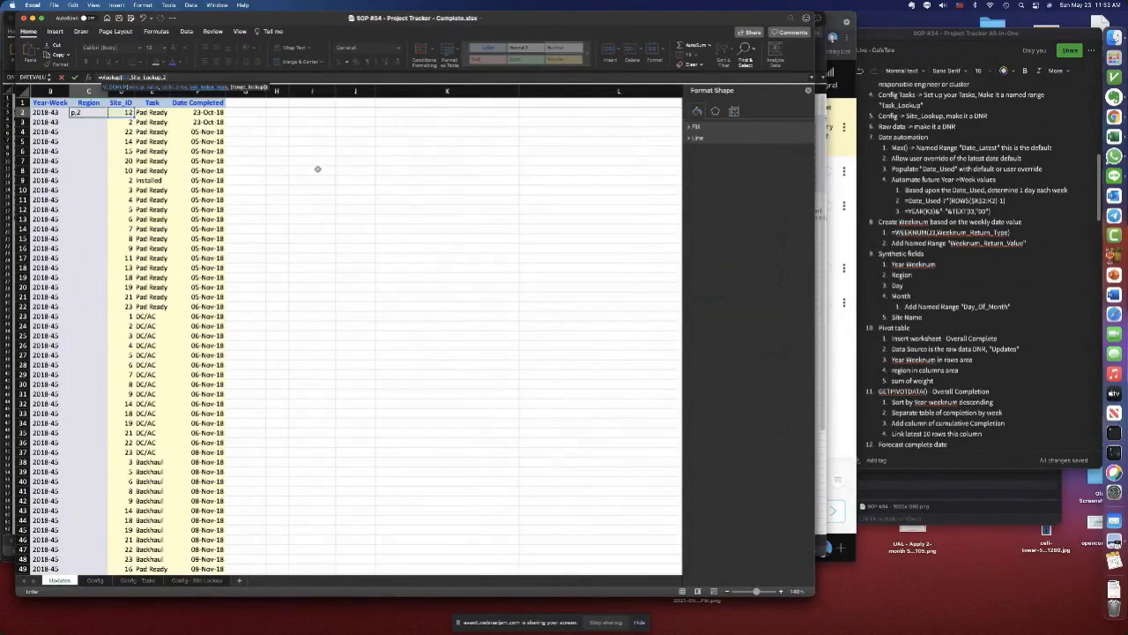
pyautogui.write('2,FA')
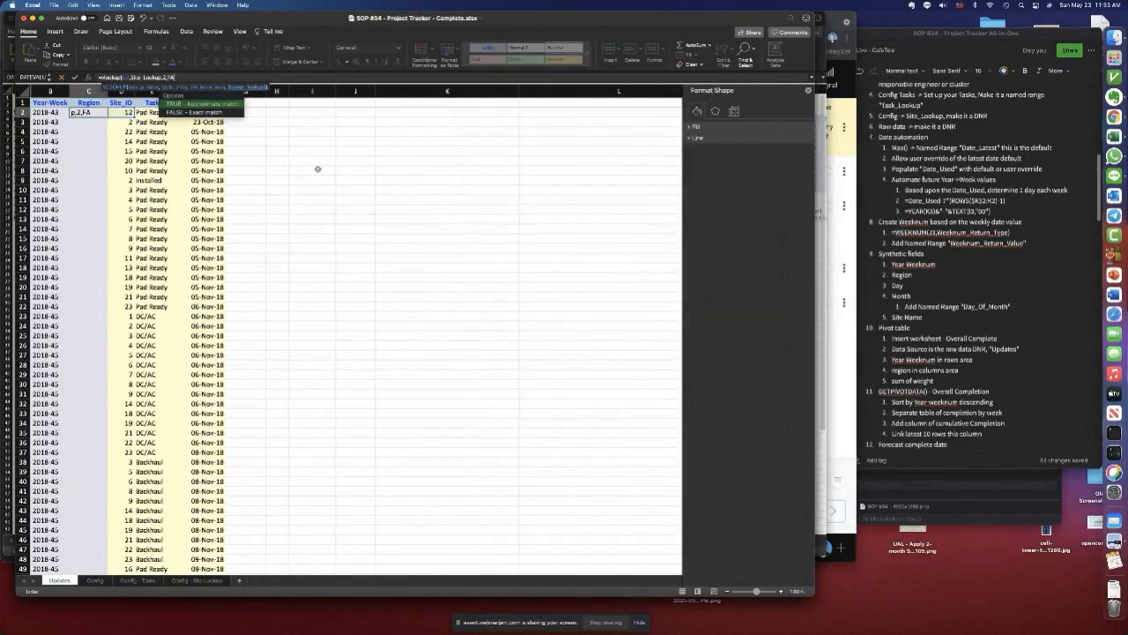
pyautogui.write('LSE)')
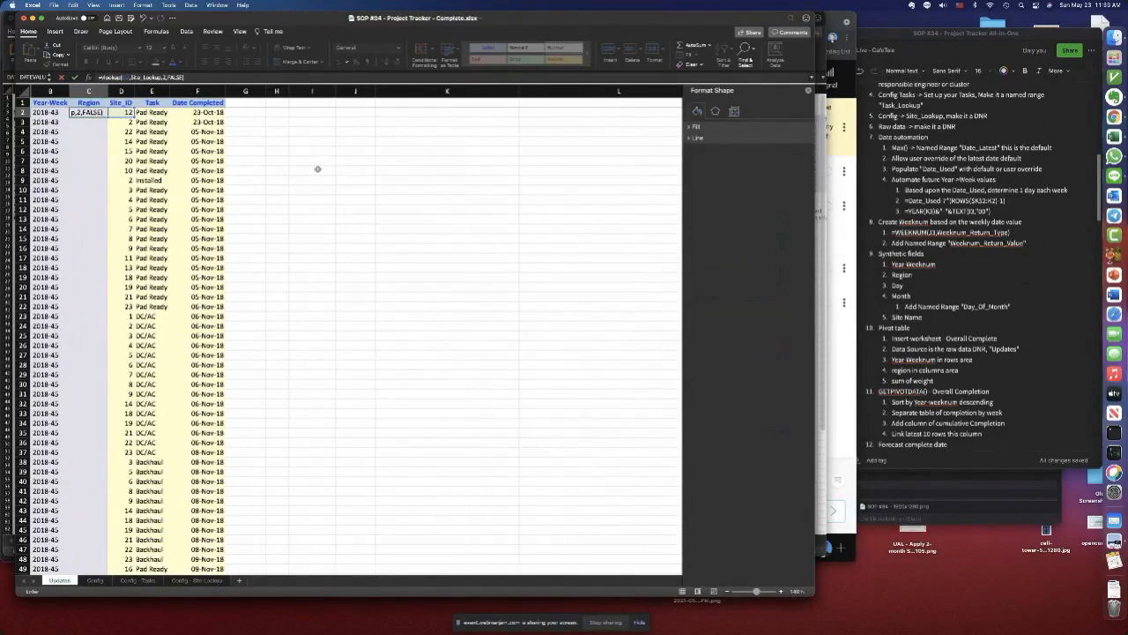
pyautogui.press('Return')
# - Change the column index in the C2 Region lookup to 3
pyautogui.click(93, 110)
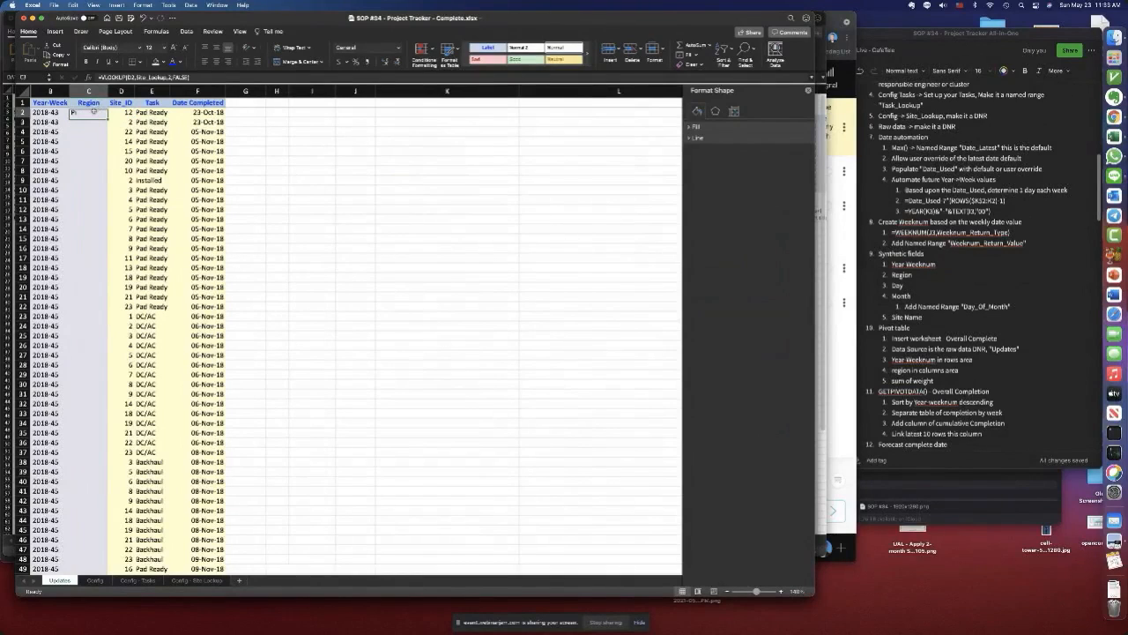
pyautogui.click(170, 78)
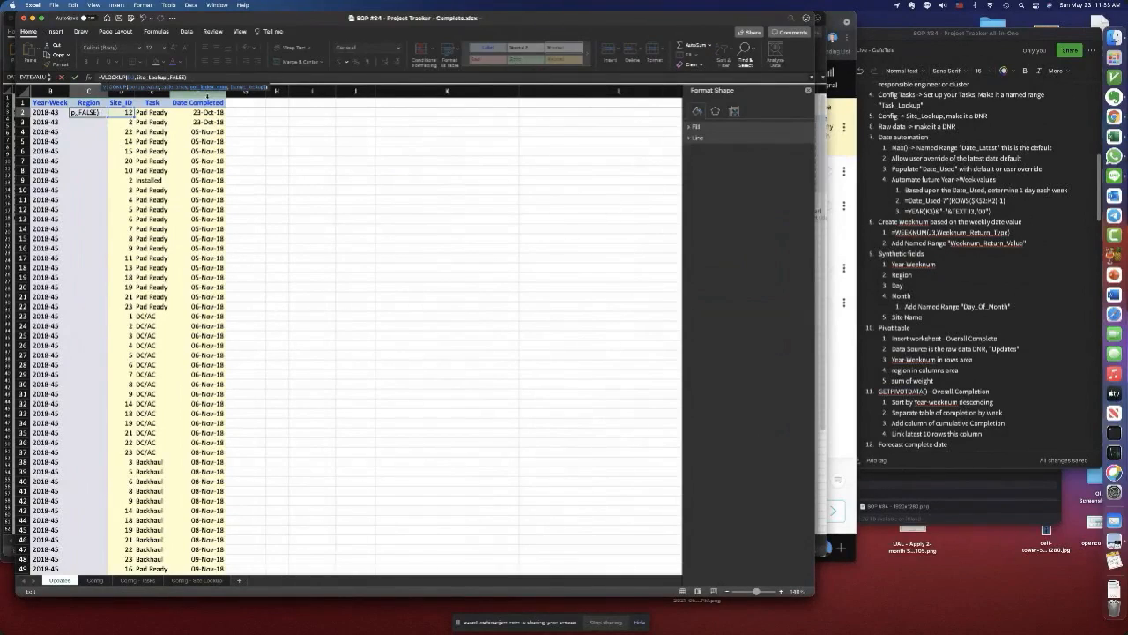
pyautogui.write('3')
pyautogui.press('Return')
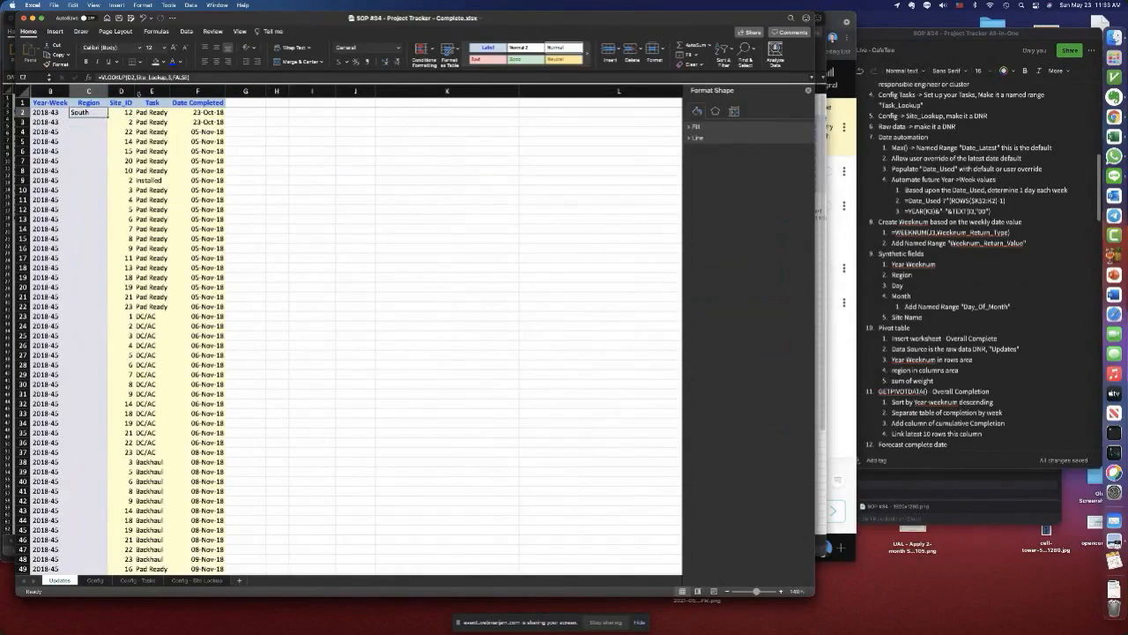
# - Wrap the Region lookup in C2 in an IF so it reads =IF(D2,VLOOKUP(D2,Site_Lookup,3,FALSE),"")
pyautogui.click(100, 77)
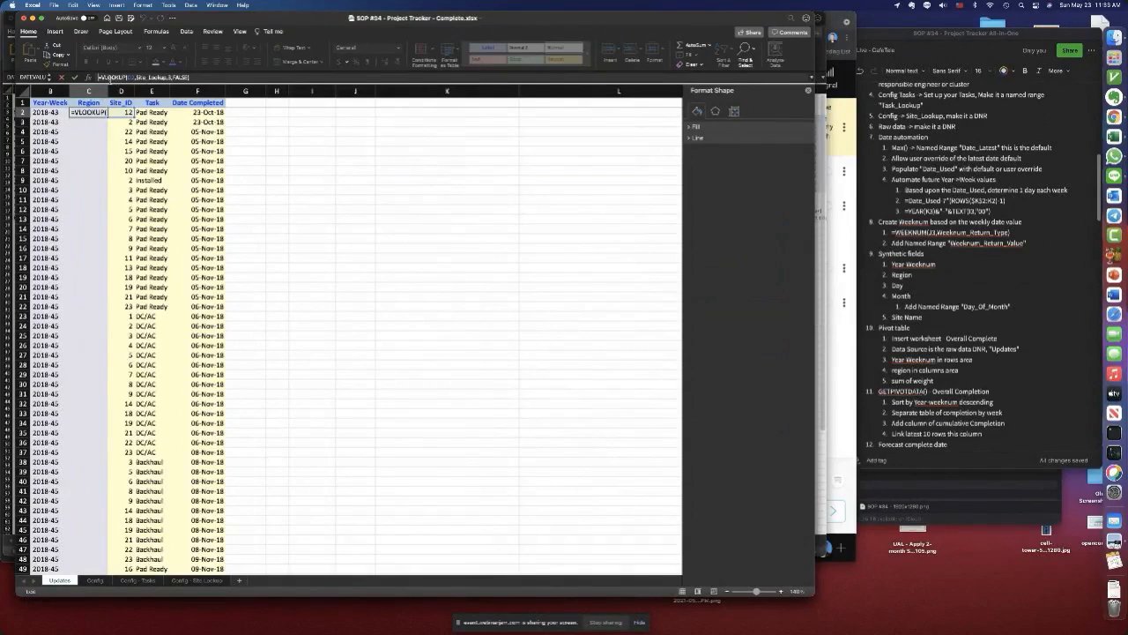
pyautogui.click(199, 77)
pyautogui.write(',"")')
pyautogui.click(116, 78)
pyautogui.write('IF(')
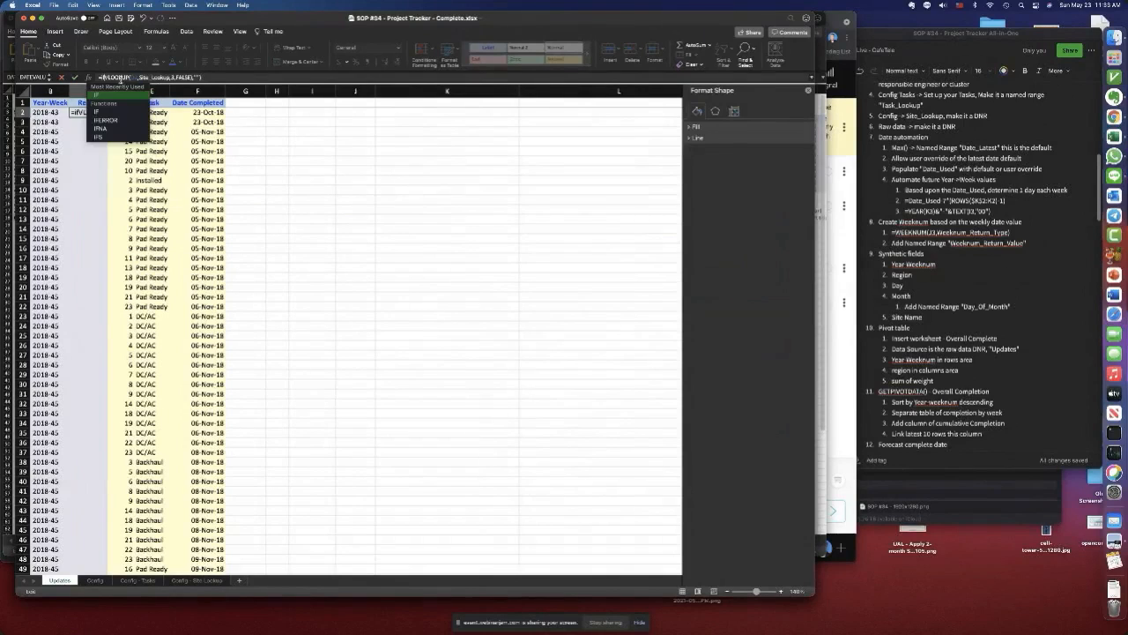
pyautogui.click(127, 113)
pyautogui.write(',')
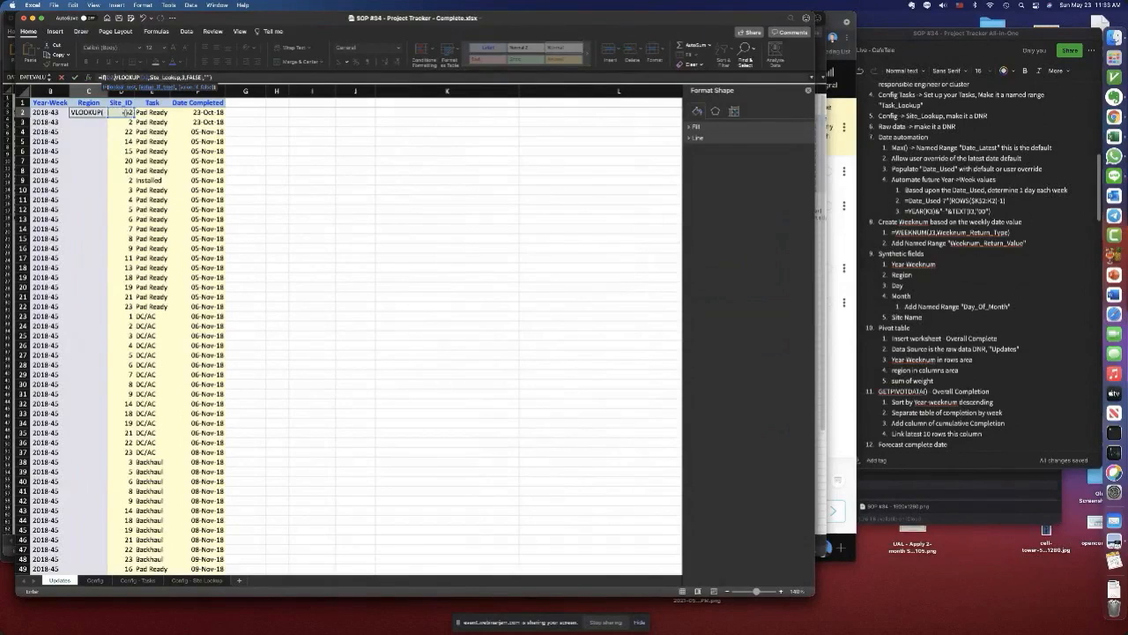
pyautogui.click(75, 79)
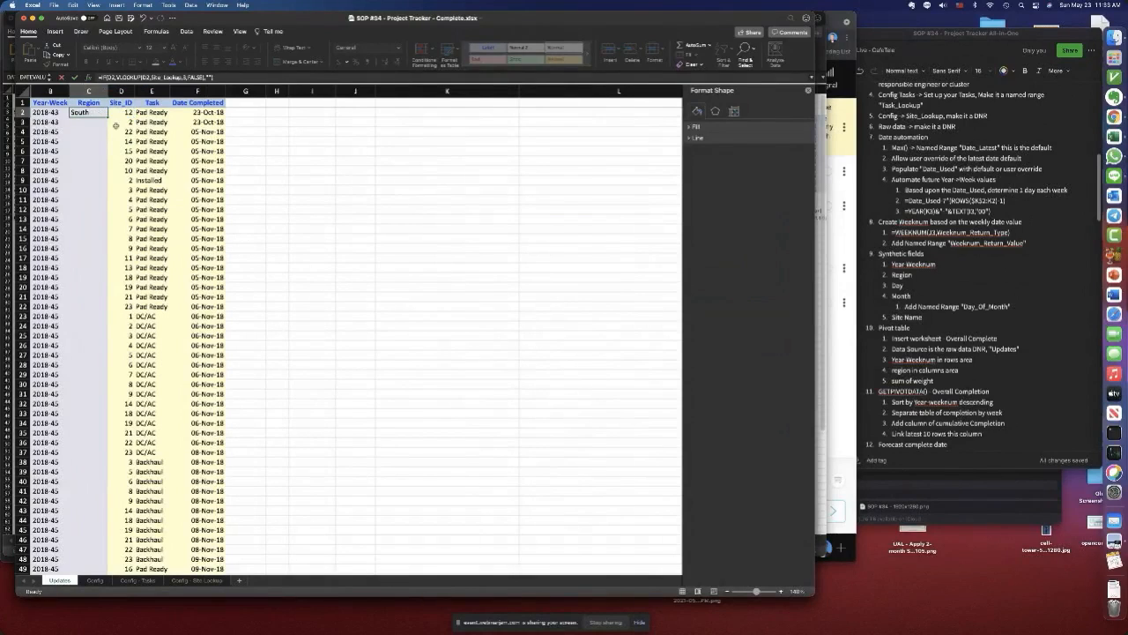
# - Fill the Region formula from C2 down the column and check the rows through to row 150
pyautogui.doubleClick(108, 118)
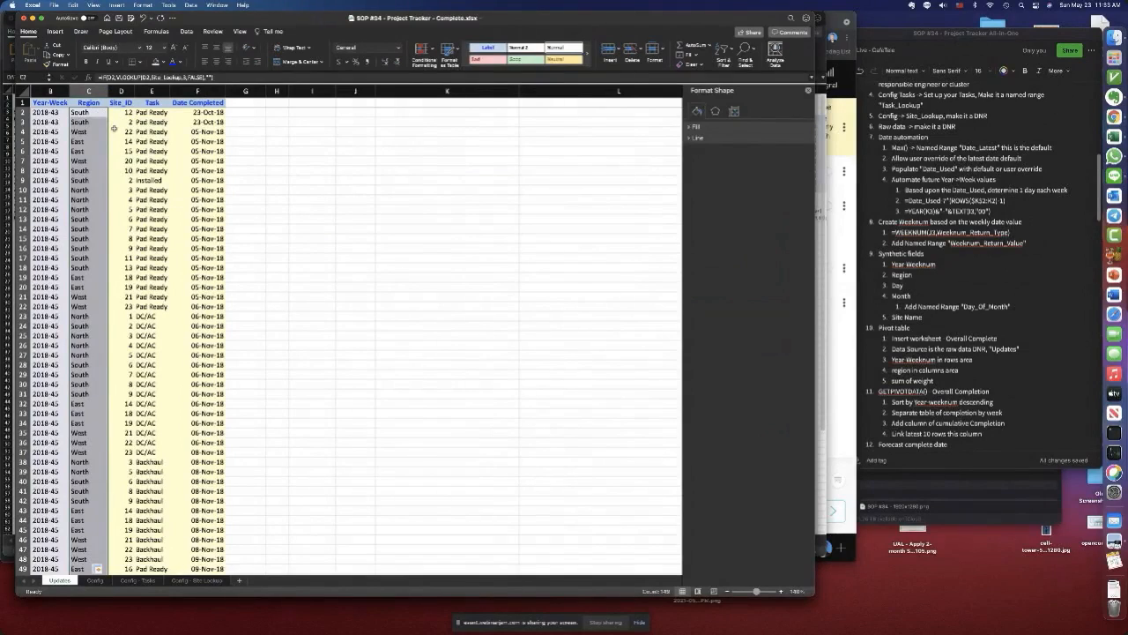
pyautogui.press('super+Down')
pyautogui.scroll(-3, 85, 339)
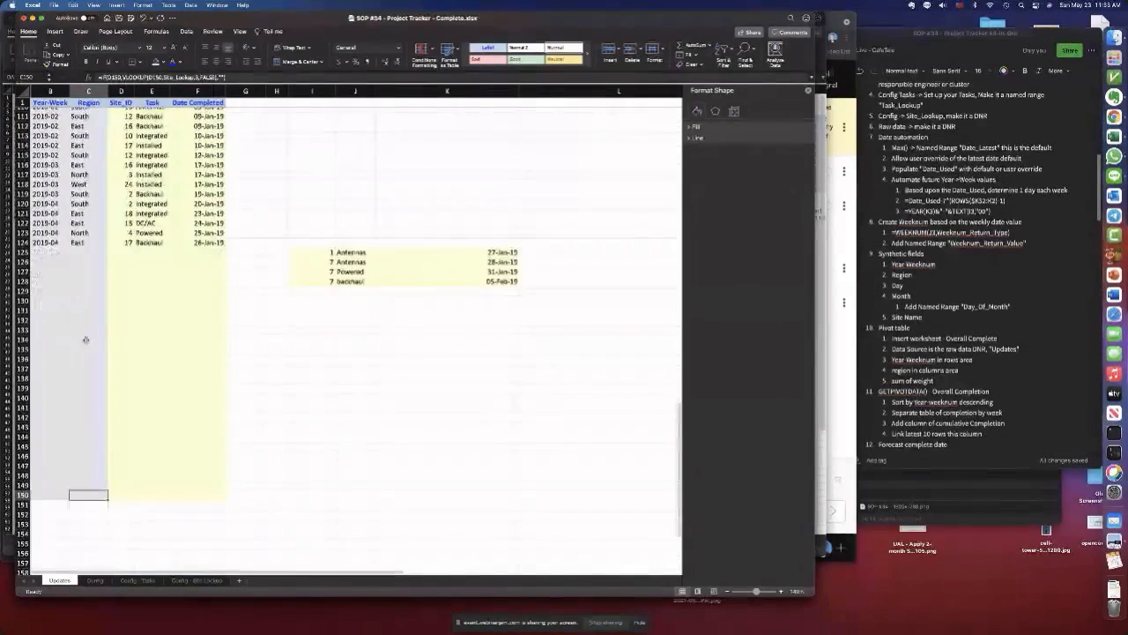
pyautogui.scroll(-1, 85, 339)
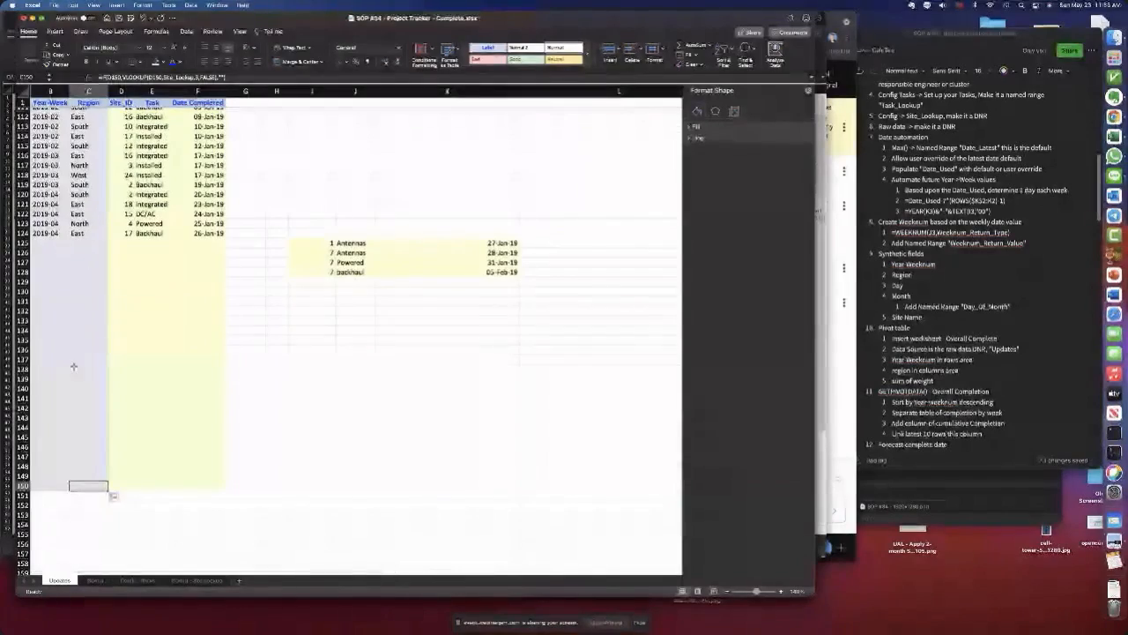
pyautogui.scroll(20, 87, 464)
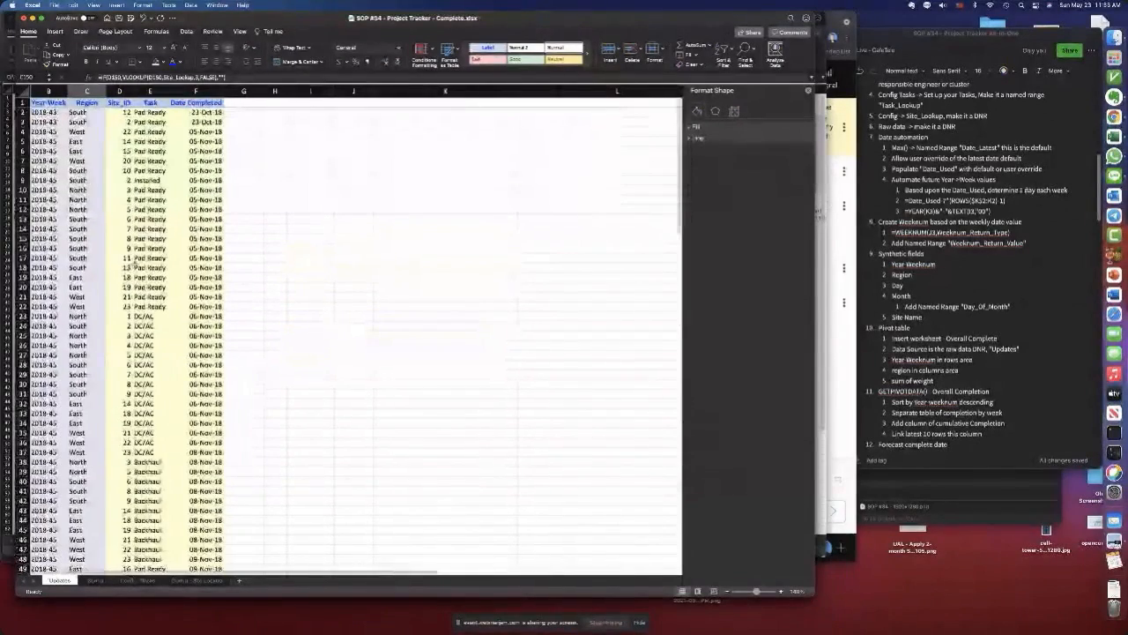
# - Insert a new column before Site_ID on the Updates sheet
pyautogui.click(119, 91)
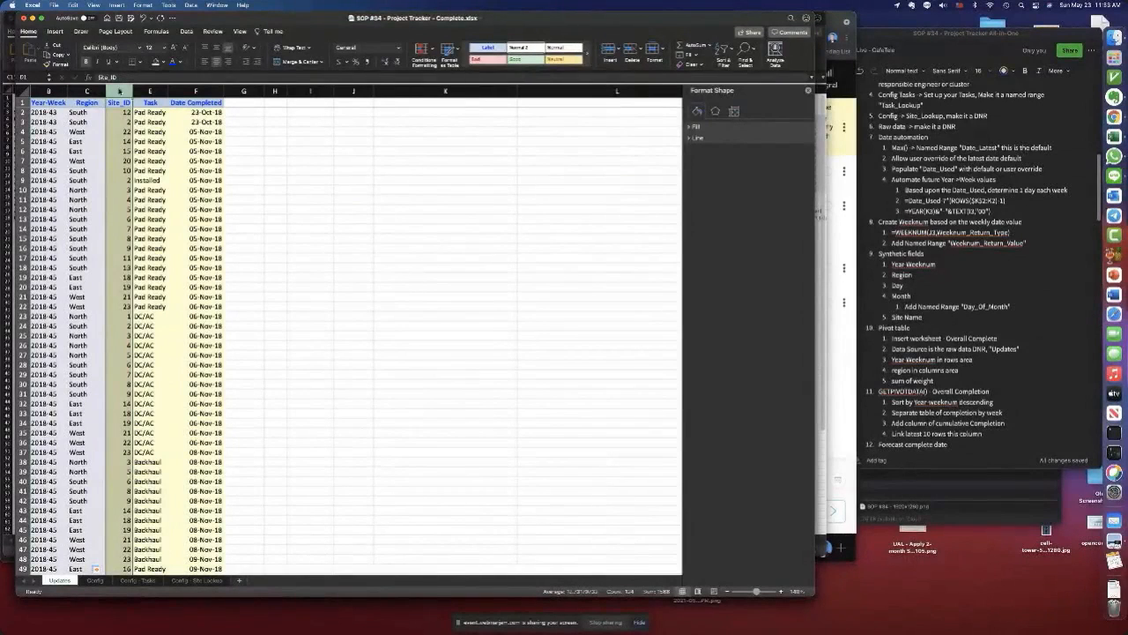
pyautogui.rightClick(119, 91)
pyautogui.click(146, 141)
pyautogui.click(127, 117)
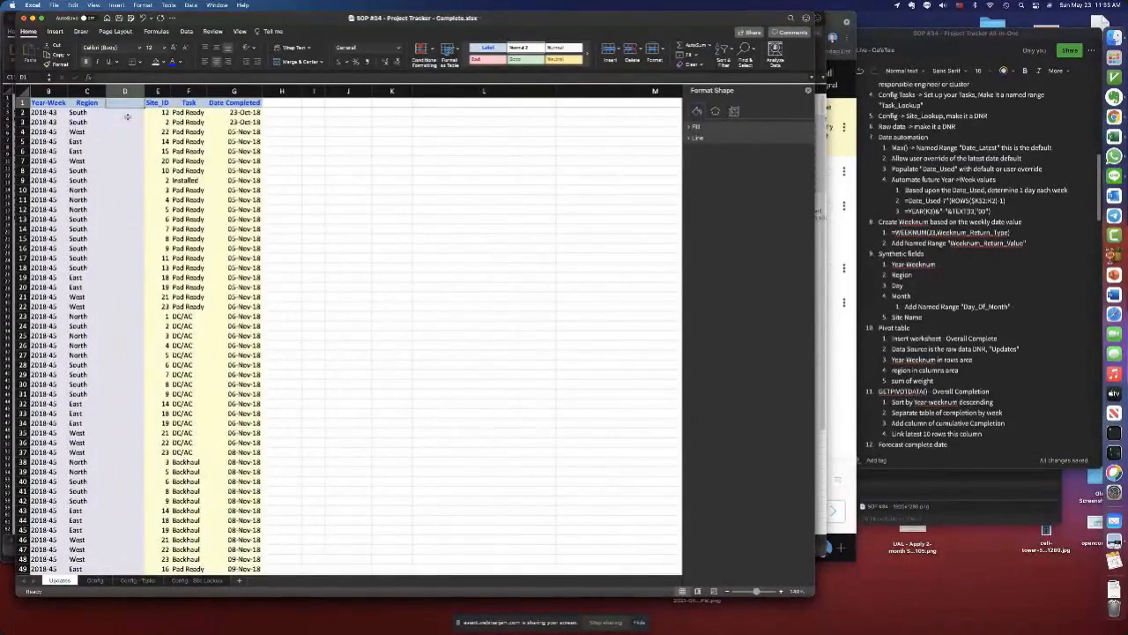
# - Check the task weights on the Config - Tasks sheet and enter Task Weight as the header in D1 of Updates
pyautogui.click(192, 112)
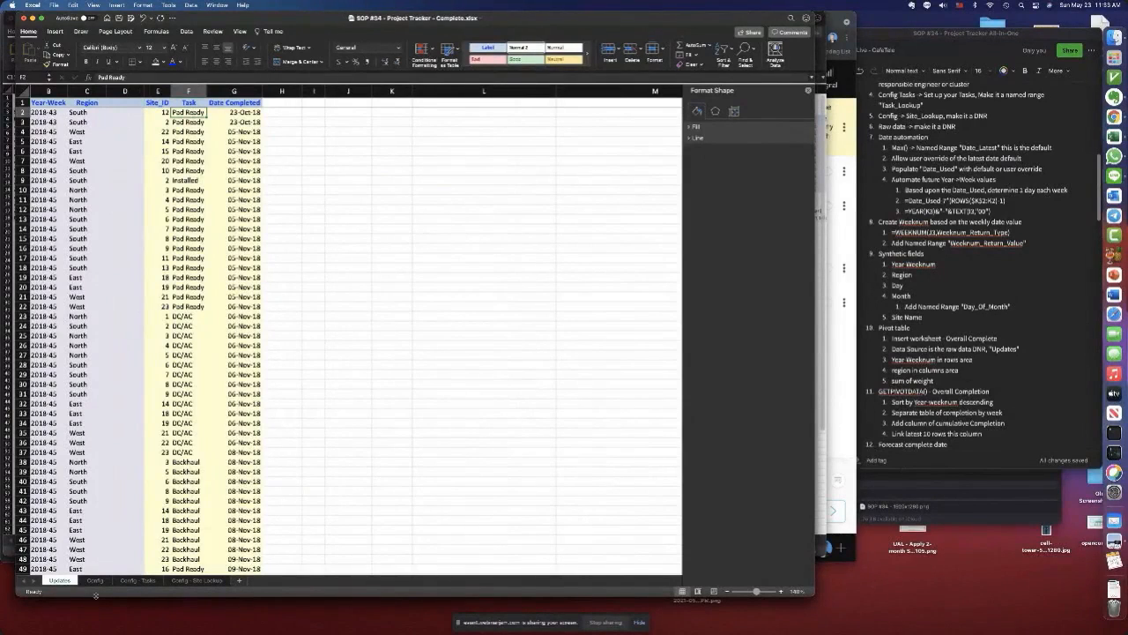
pyautogui.click(139, 580)
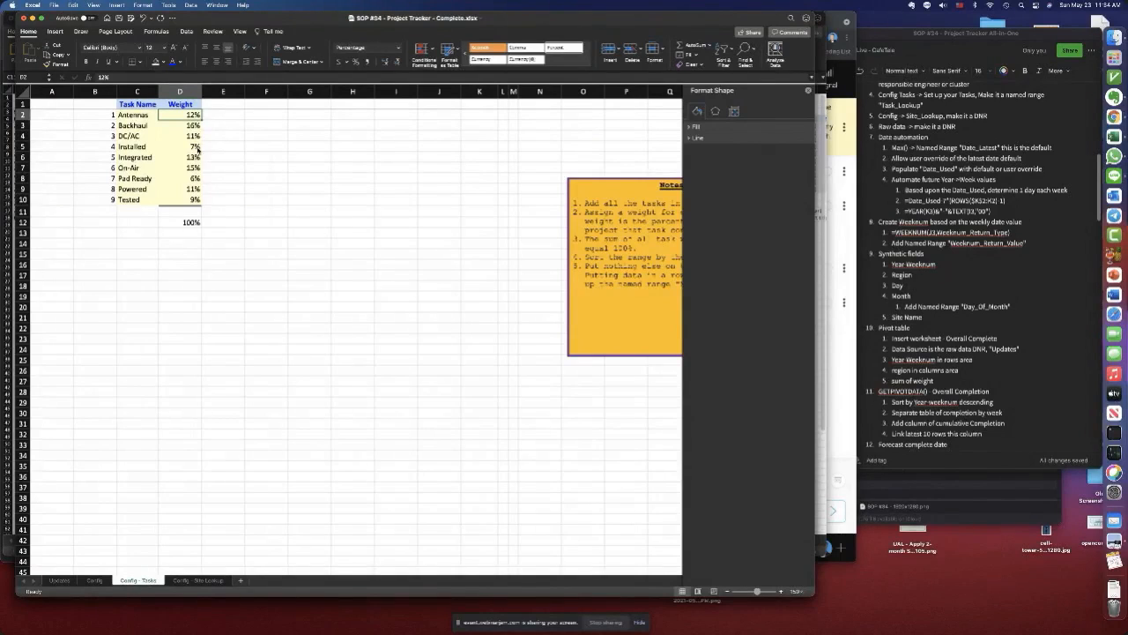
pyautogui.click(94, 580)
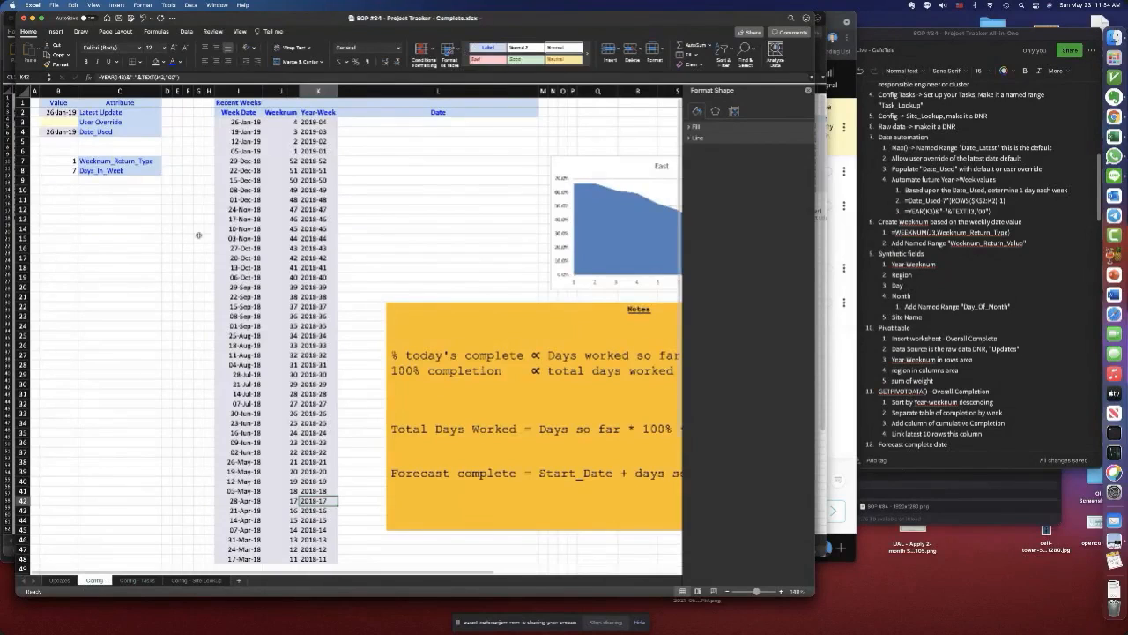
pyautogui.click(59, 580)
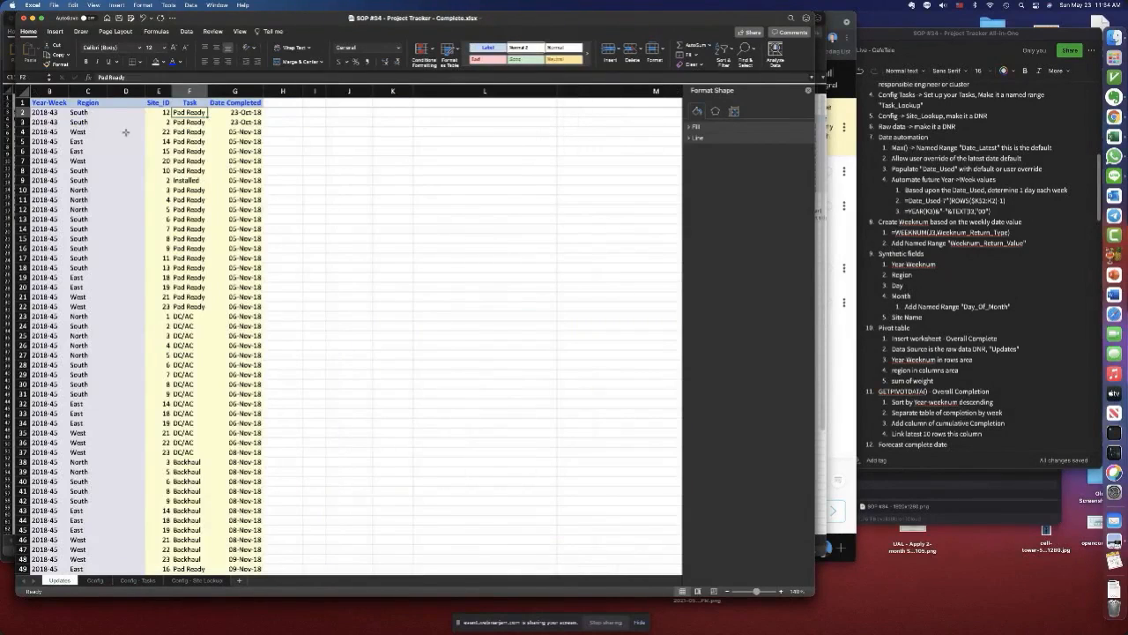
pyautogui.click(126, 103)
pyautogui.write('Task Weight')
pyautogui.press('Return')
# - Begin the formula =IF(E2,VLOOKUP(F2, in D2, testing the Site_ID and looking up the Task
pyautogui.write('=')
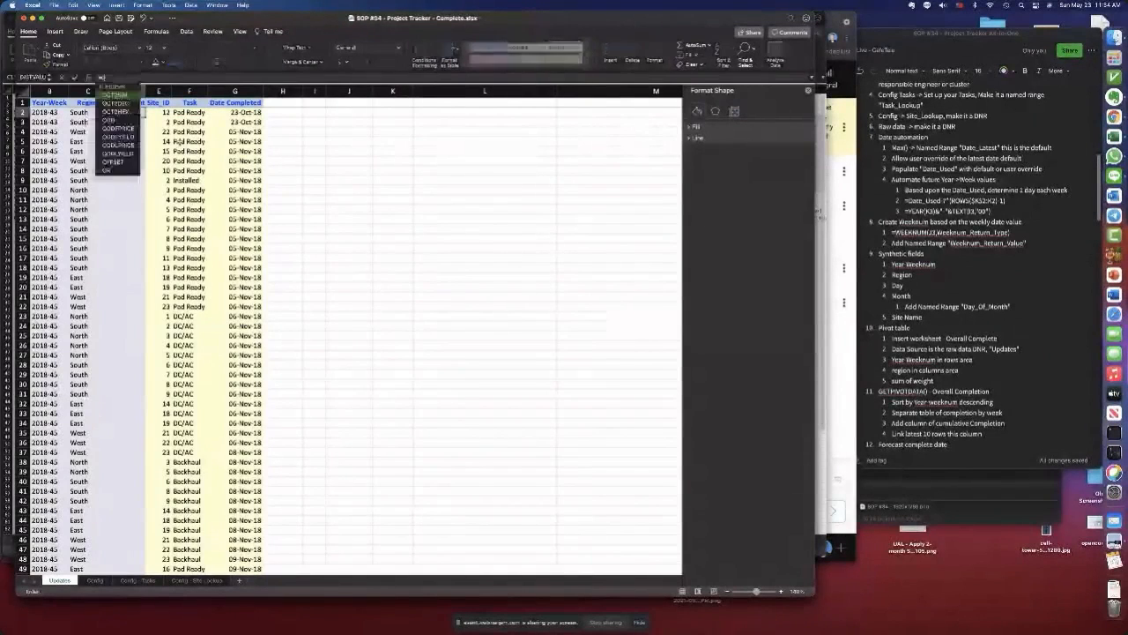
pyautogui.write('if(')
pyautogui.click(161, 113)
pyautogui.write(',vlooku')
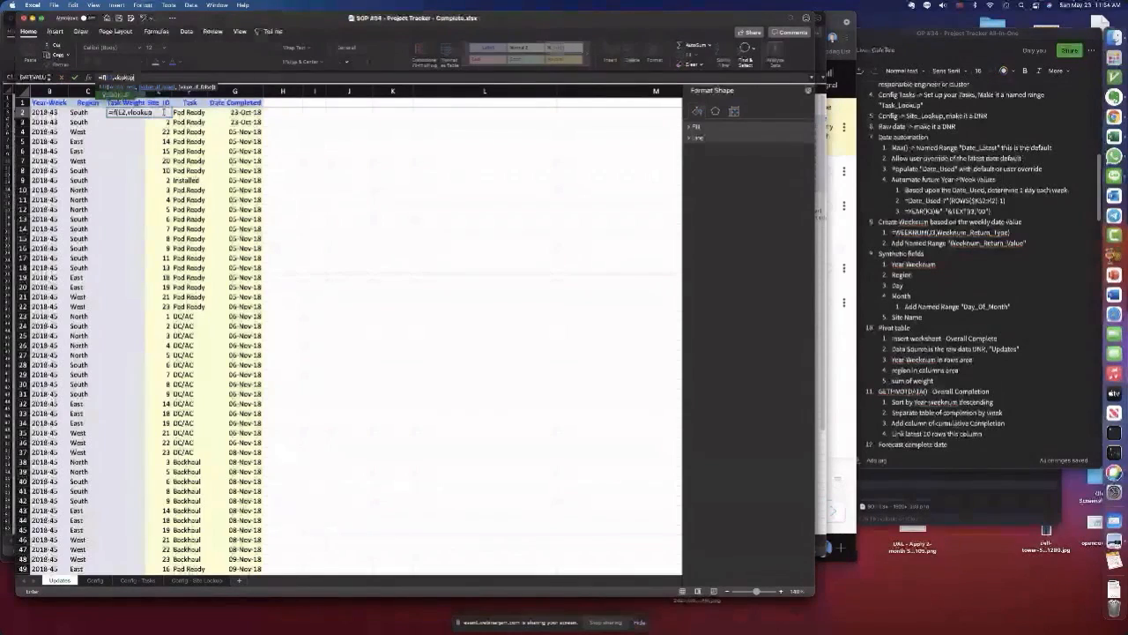
pyautogui.write('p(')
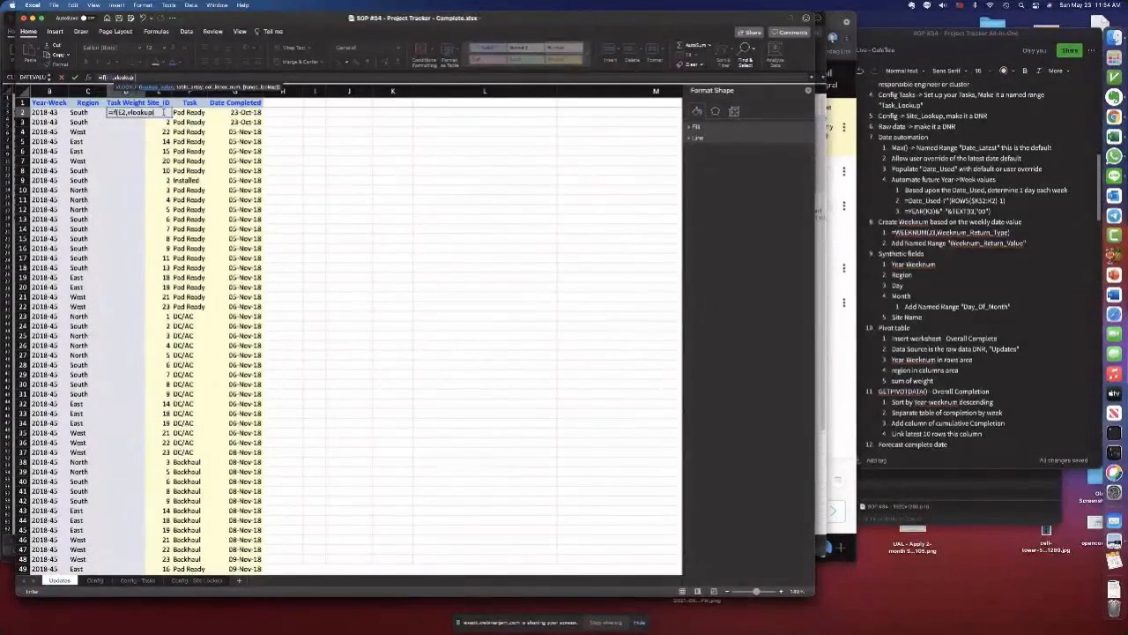
pyautogui.click(181, 112)
pyautogui.write(',')
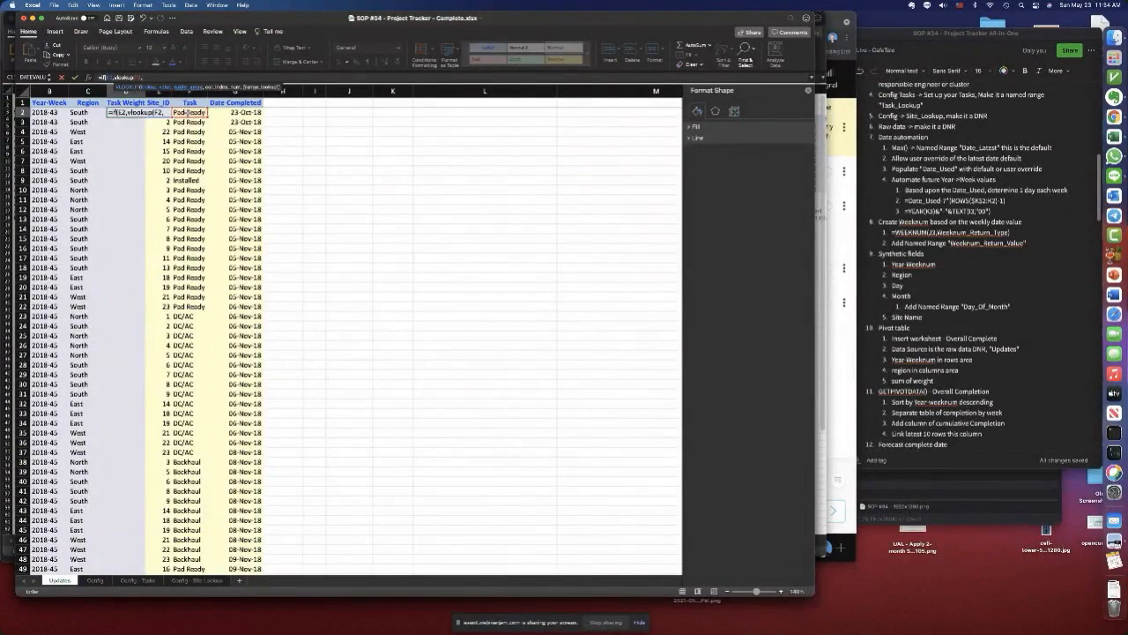
# - Complete the D2 formula as =IF(E2,VLOOKUP(F2,Task_Lookup,2,FALSE),""), inserting the Task_Lookup named range as the table
pyautogui.press('F3')
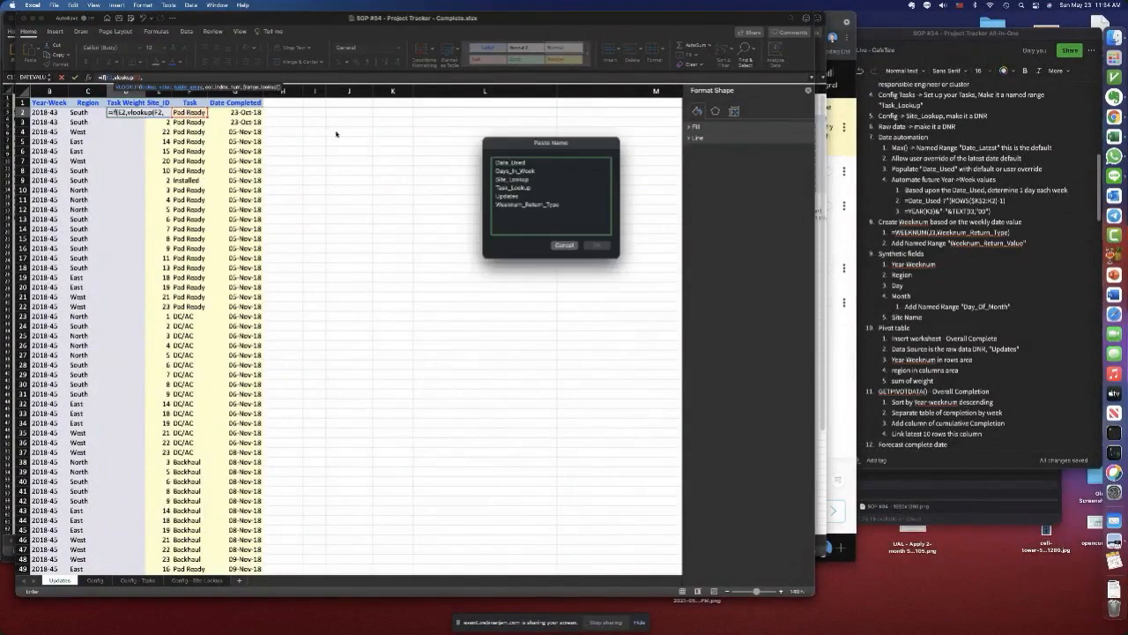
pyautogui.click(511, 187)
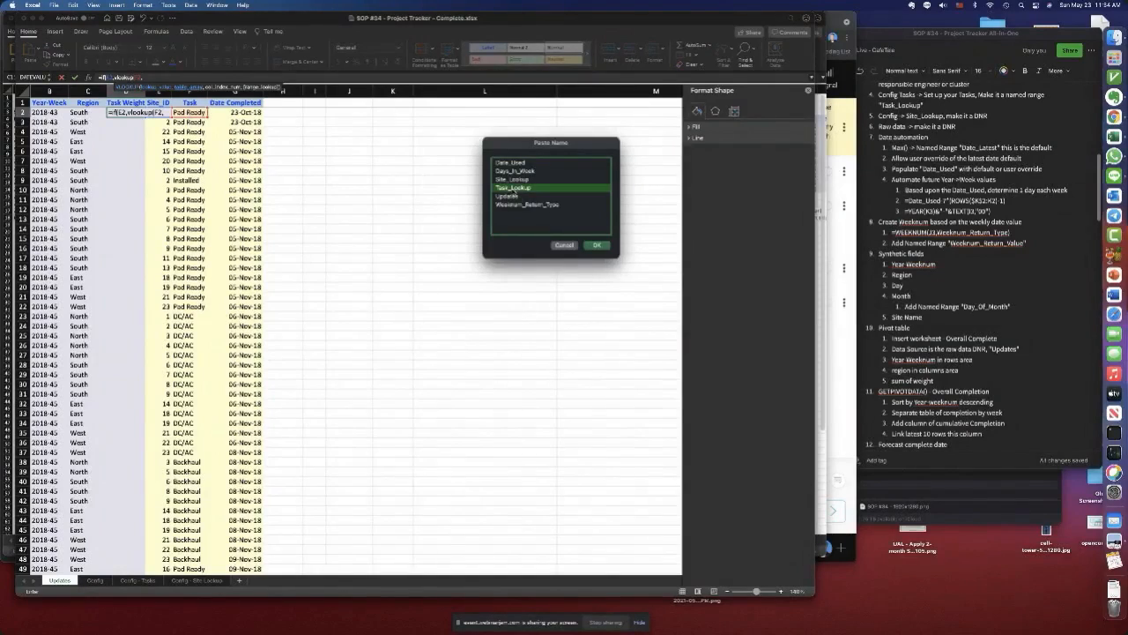
pyautogui.click(595, 245)
pyautogui.write(',2,FALS')
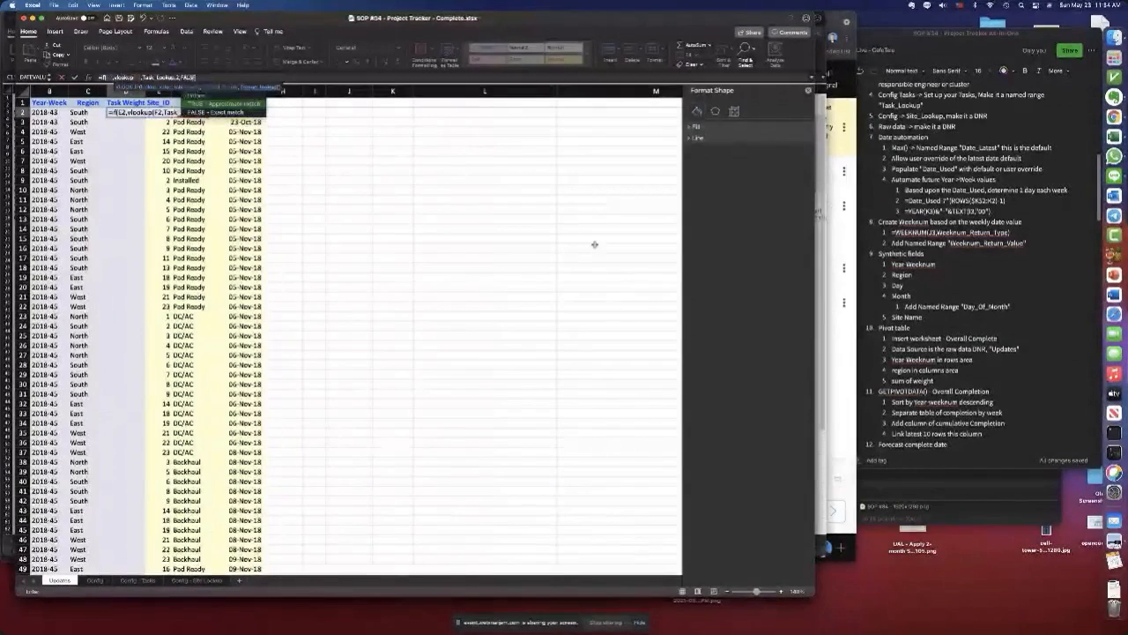
pyautogui.write('E)')
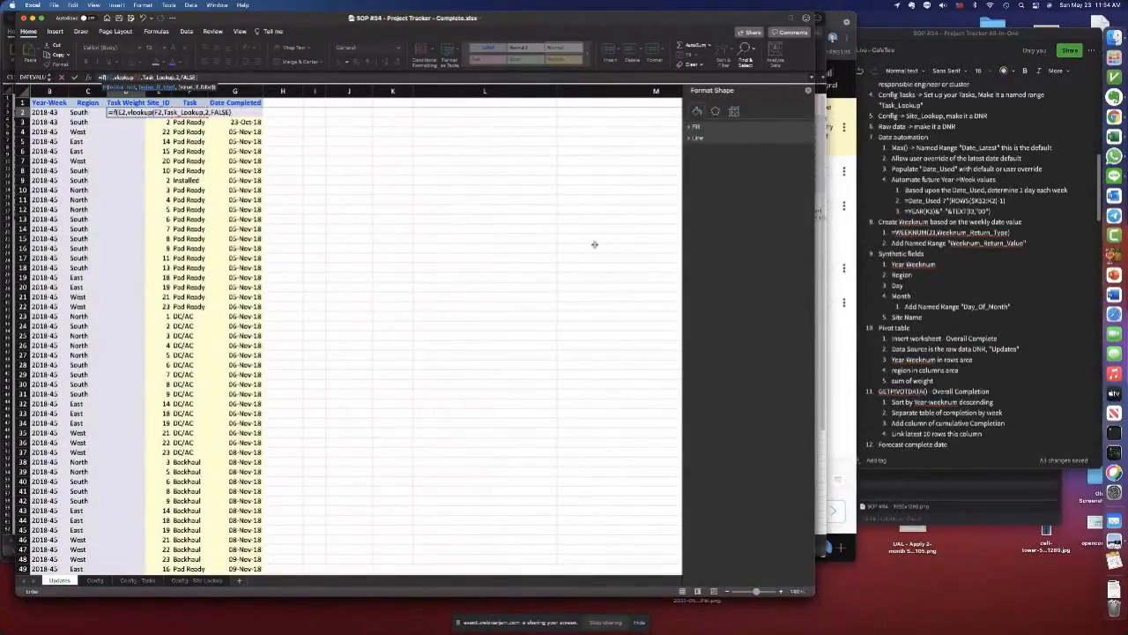
pyautogui.write(',""')
pyautogui.press('Return')
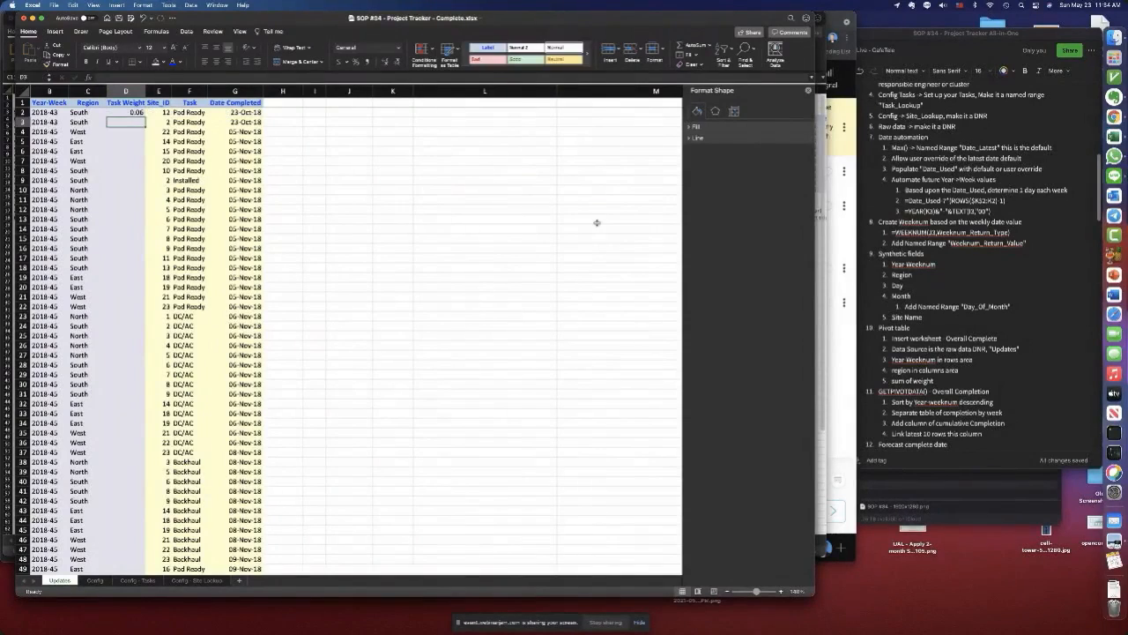
# - Format the Task Weight value in D2 as a percentage
pyautogui.hscroll(-1, 596, 222)
pyautogui.click(138, 112)
pyautogui.click(338, 62)
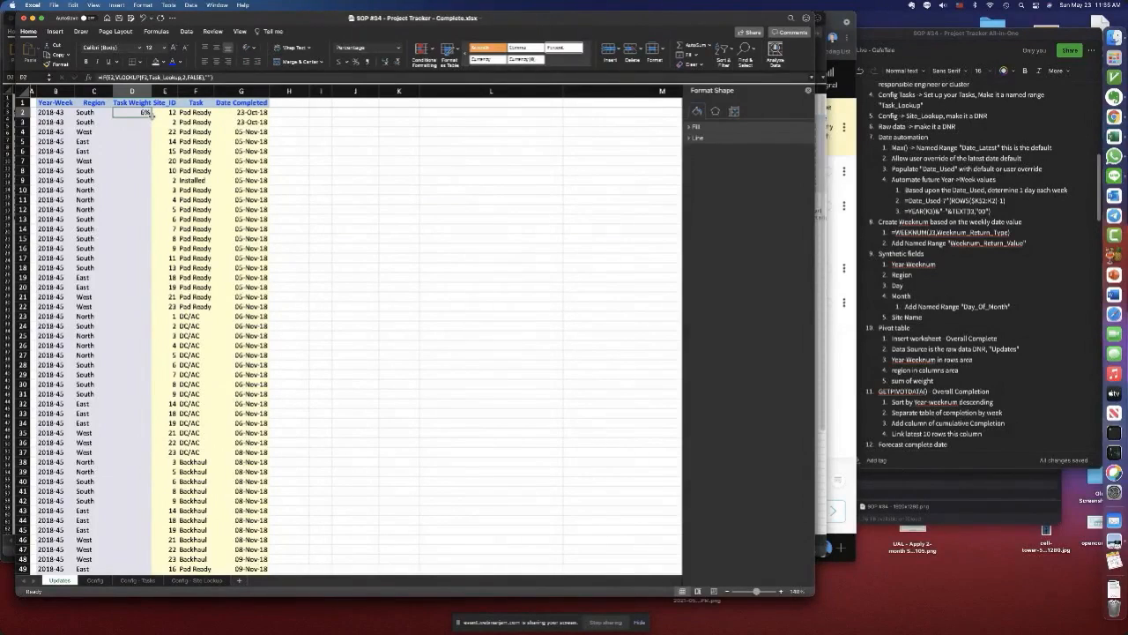
pyautogui.hscroll(2, 176, 119)
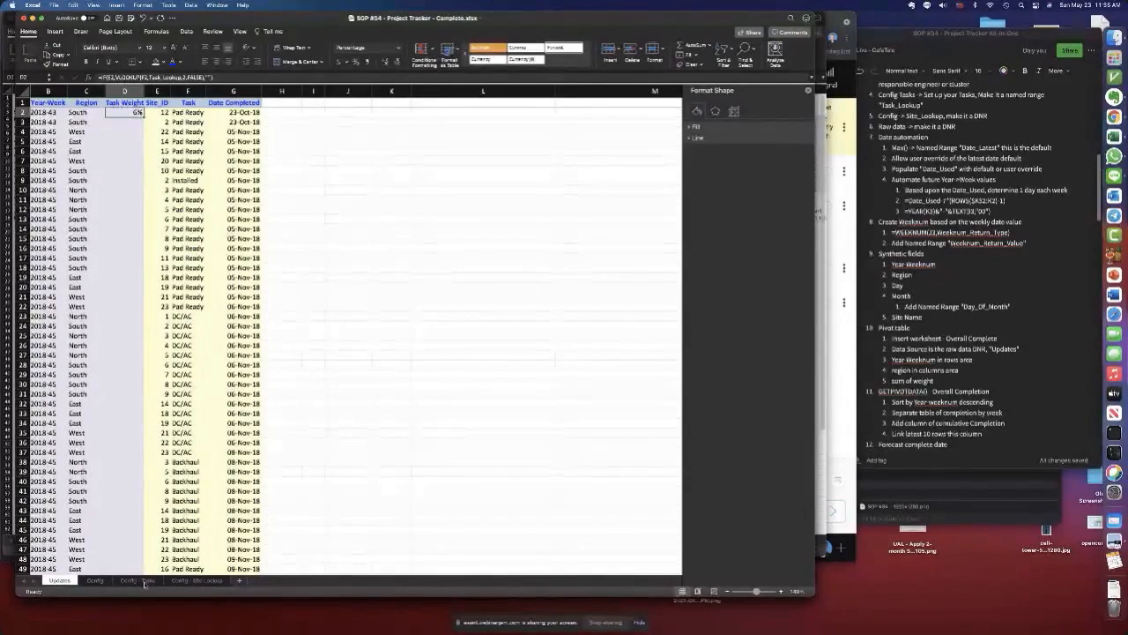
# - Enter the attribute label Number_Of_Sites in C9 of the Config sheet
pyautogui.click(94, 581)
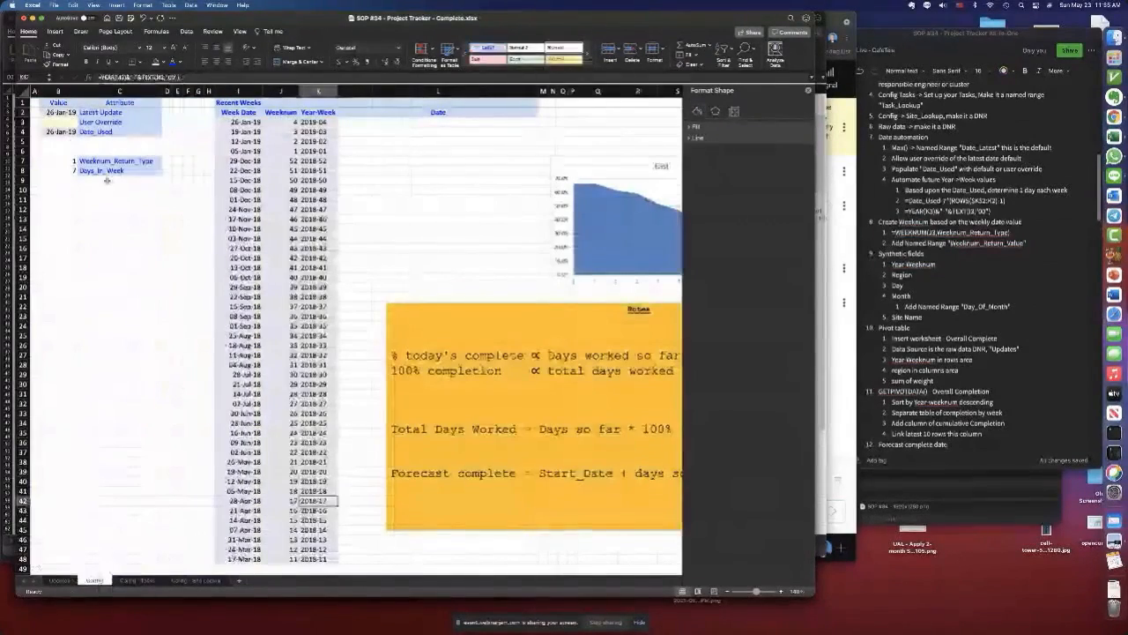
pyautogui.click(108, 180)
pyautogui.write('Number_')
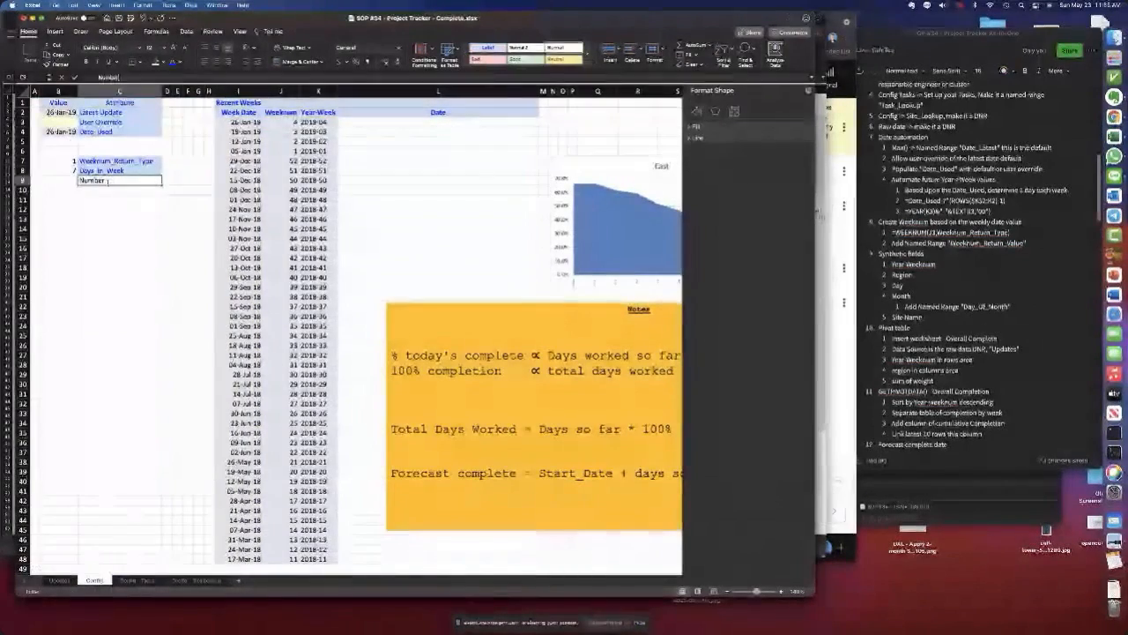
pyautogui.write('Of_Sites')
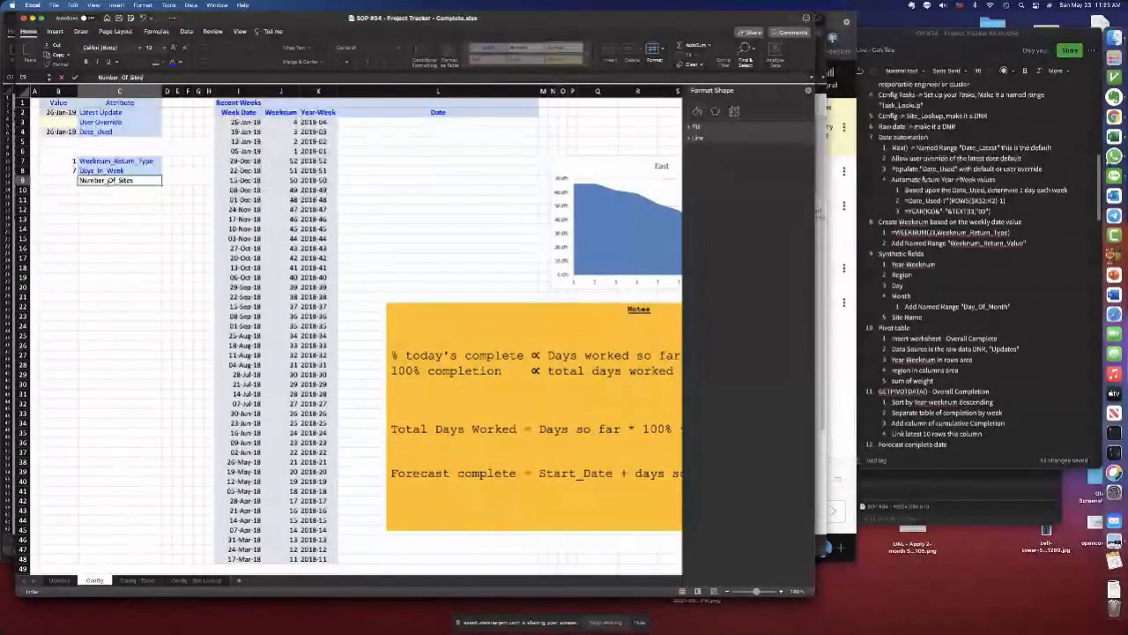
pyautogui.press('Return')
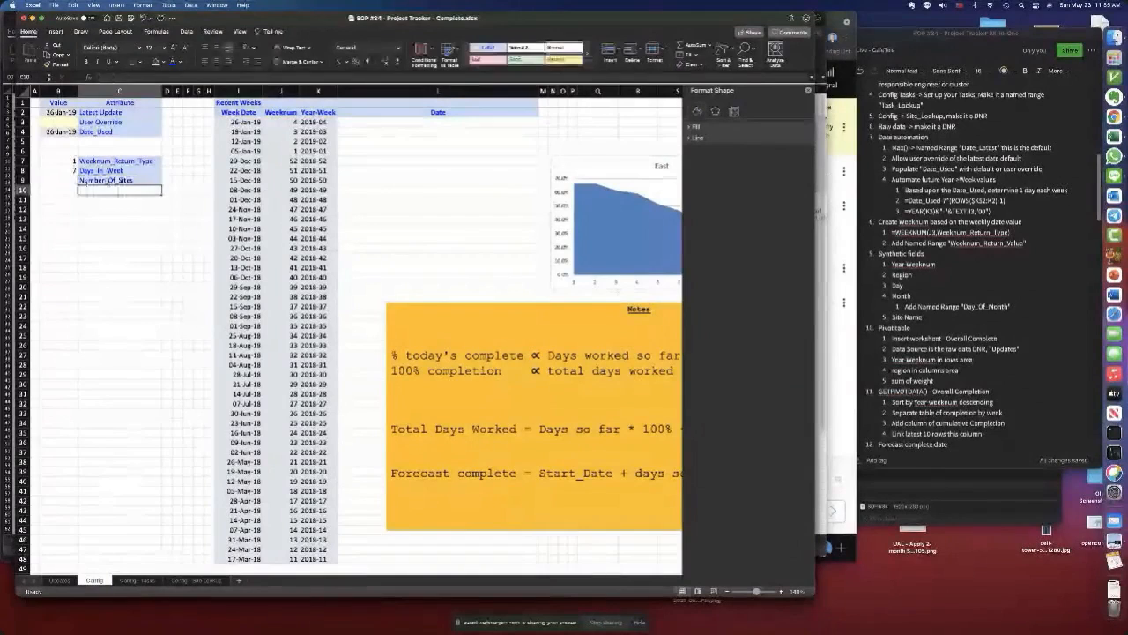
# - Define the named range Number_Of_Sites for cell B9, reusing the label text from C9
pyautogui.click(91, 180)
pyautogui.hotkey('ctrl', 'c')
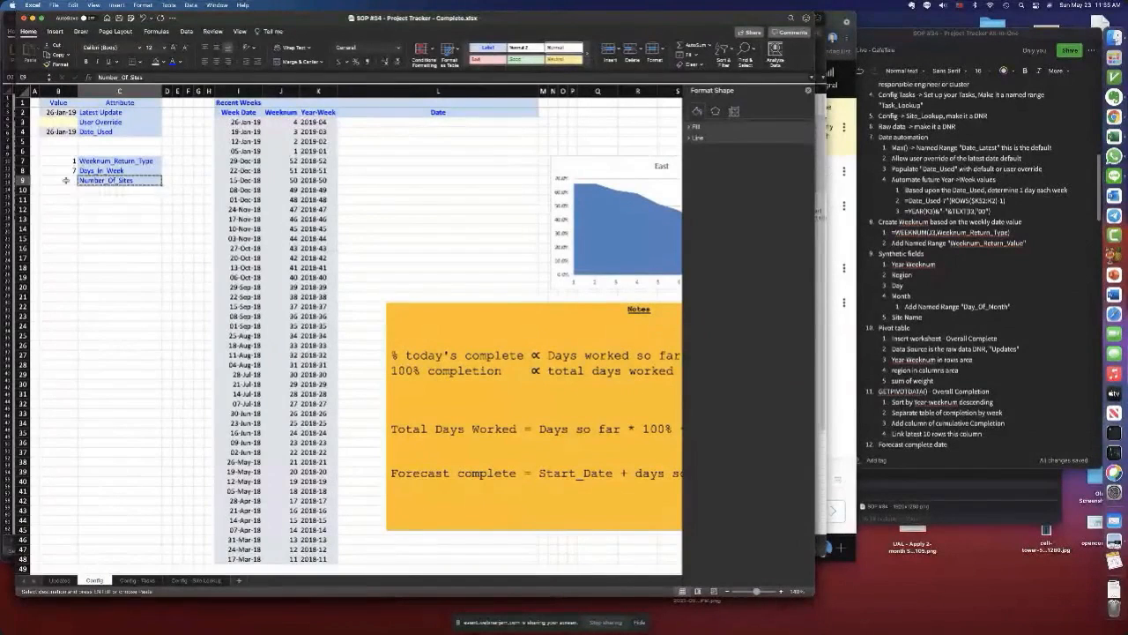
pyautogui.click(65, 180)
pyautogui.click(26, 76)
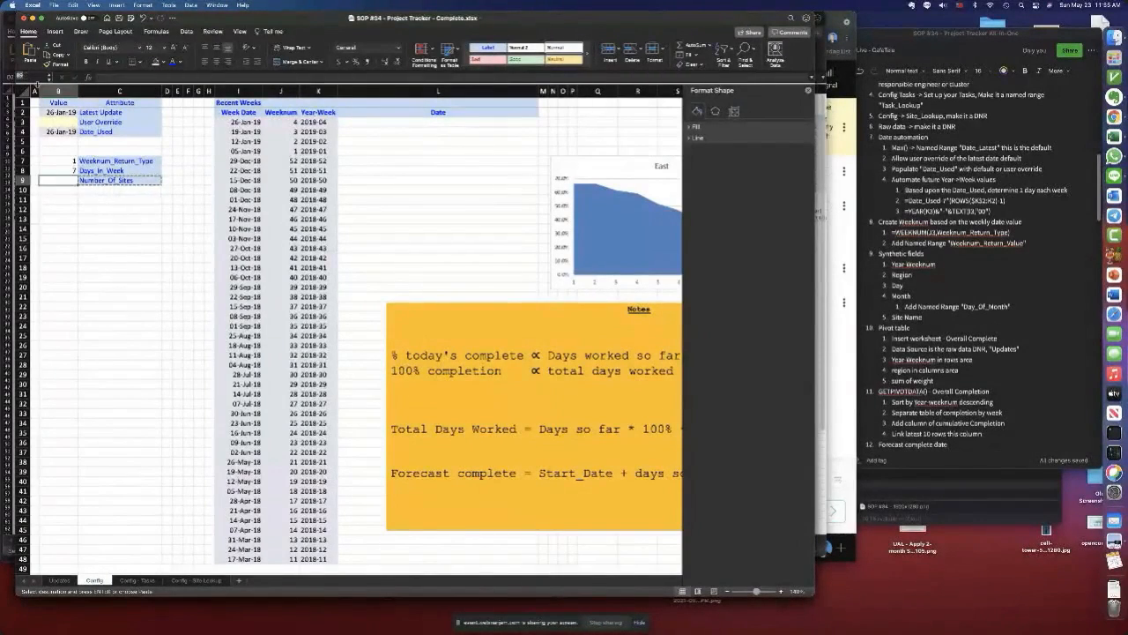
pyautogui.press('super+v')
pyautogui.press('Return')
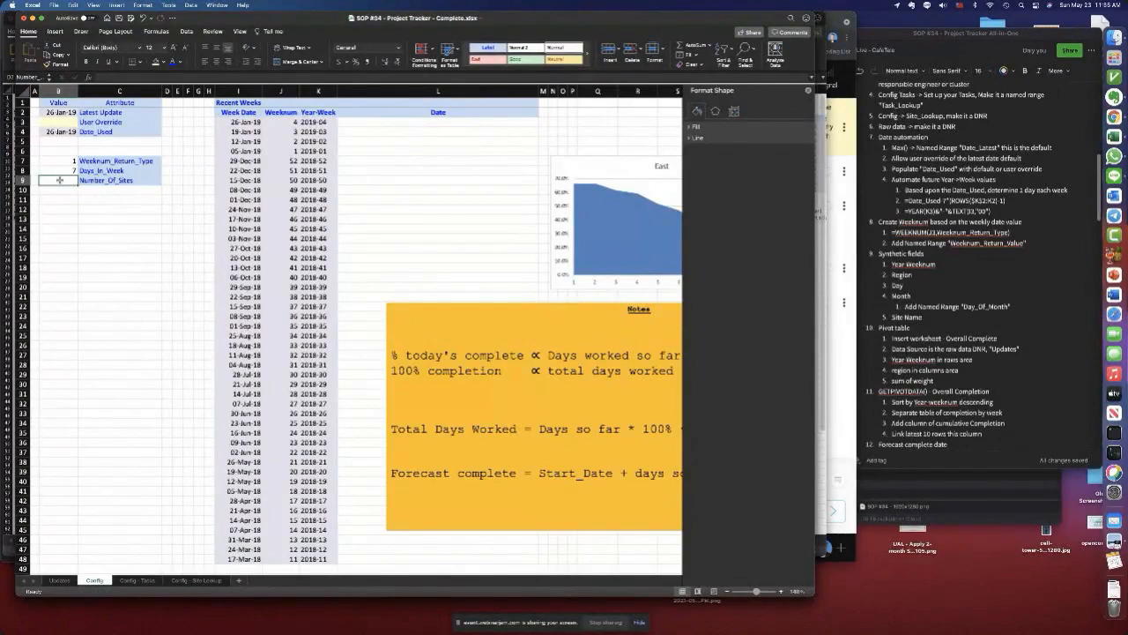
# - Examine the Site_ID entries in B2:B25 of the Config - Site Lookup sheet as the source for counting sites
pyautogui.click(197, 579)
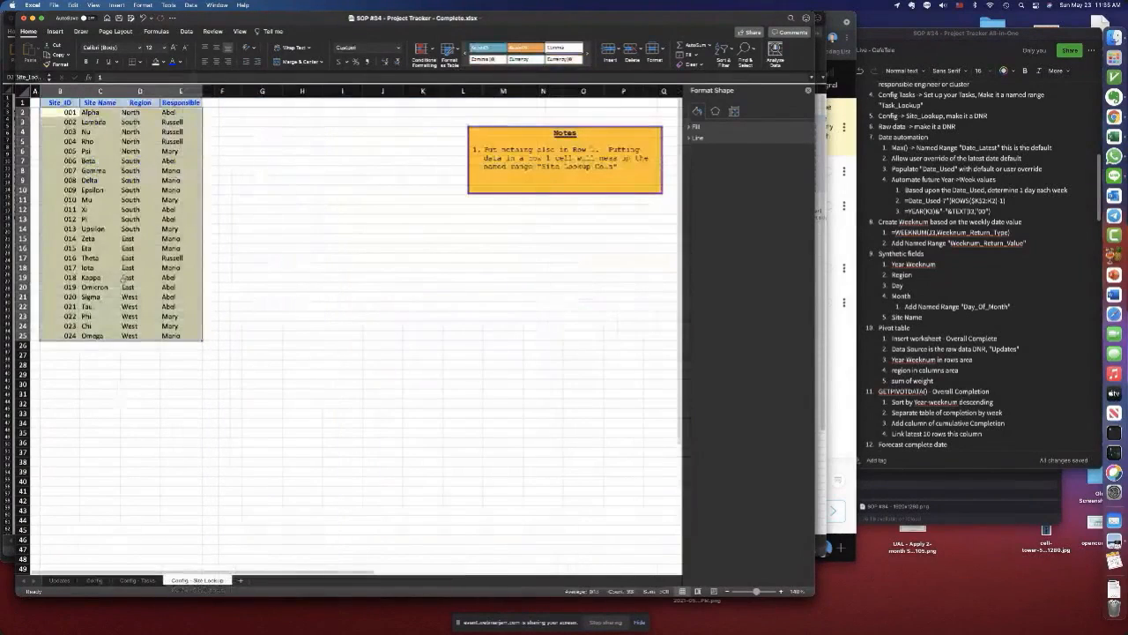
pyautogui.click(108, 181)
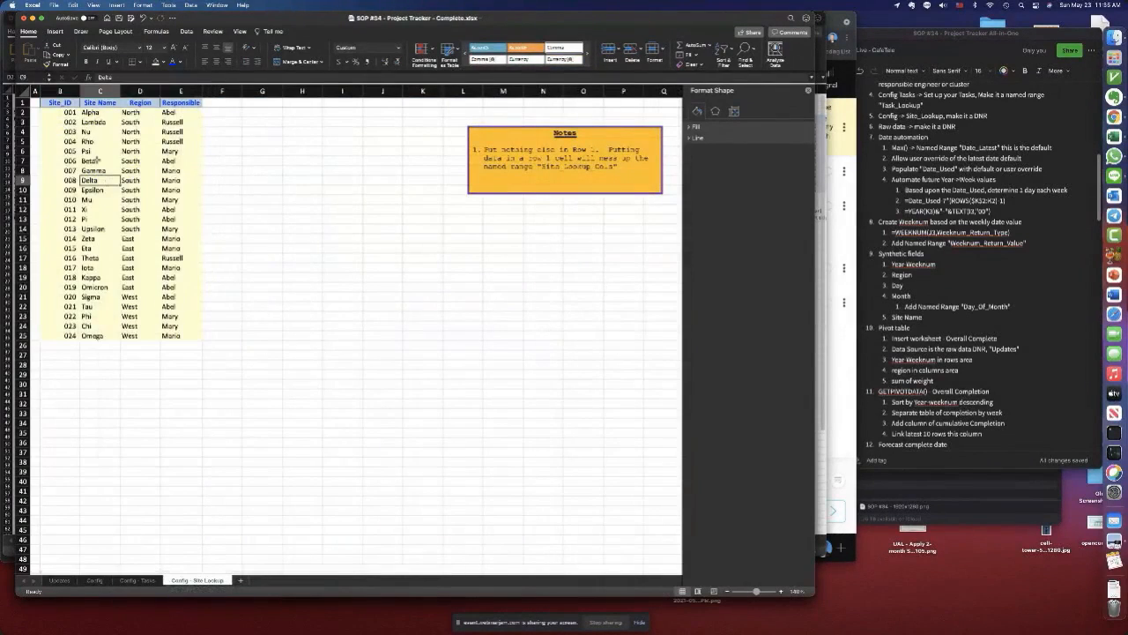
pyautogui.click(65, 114)
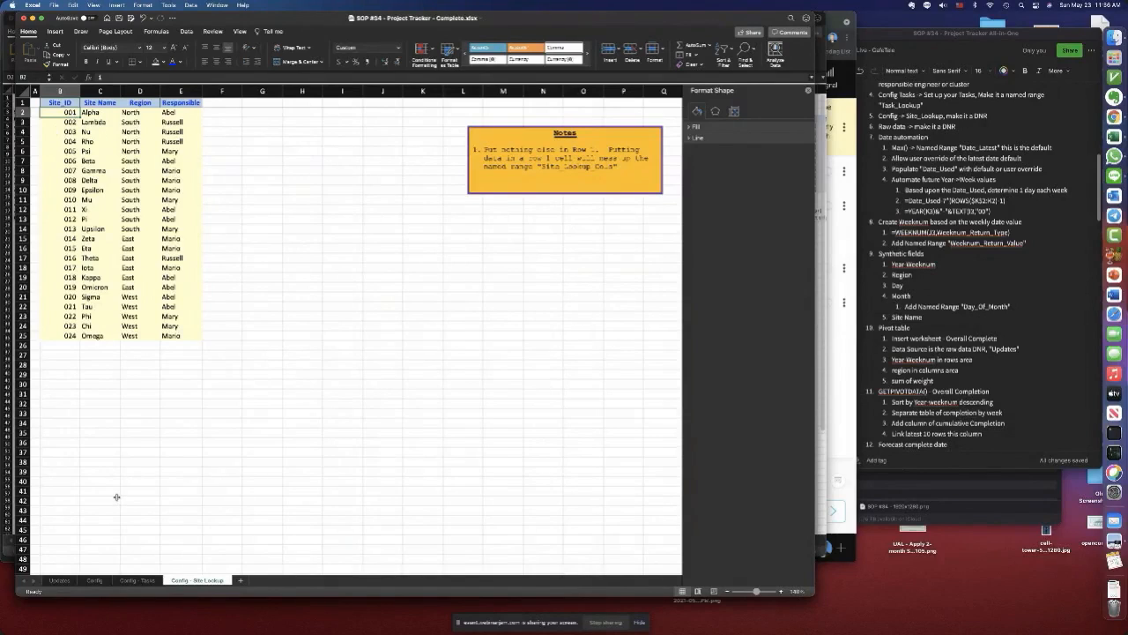
pyautogui.moveTo(69, 113); pyautogui.dragTo(76, 336)
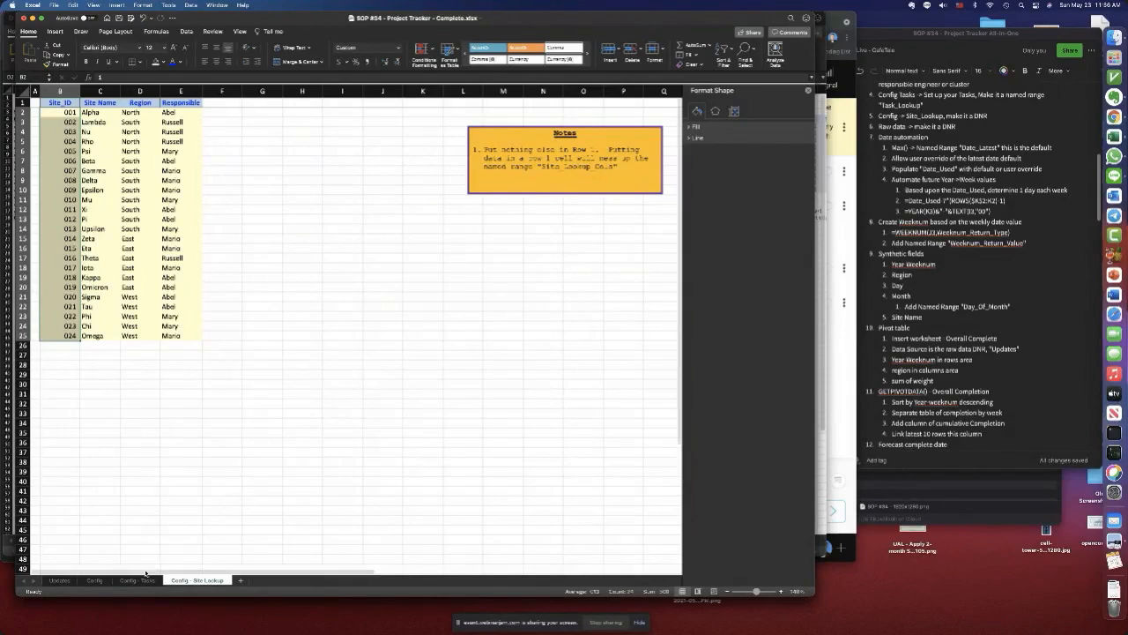
# - Enter =COUNT('Config - Site Lookup'!B:B) in the Number_Of_Sites value cell B9 of the Config sheet
pyautogui.click(96, 579)
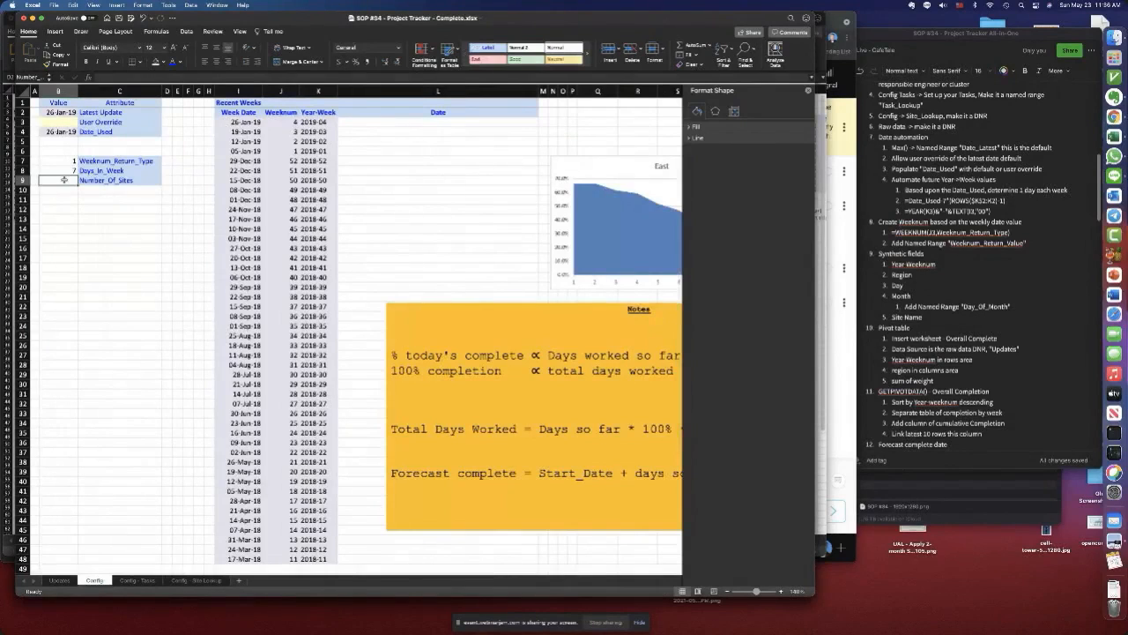
pyautogui.write('count')
pyautogui.press('BackSpace')
pyautogui.press('BackSpace')
pyautogui.press('BackSpace')
pyautogui.press('BackSpace')
pyautogui.write('=count(')
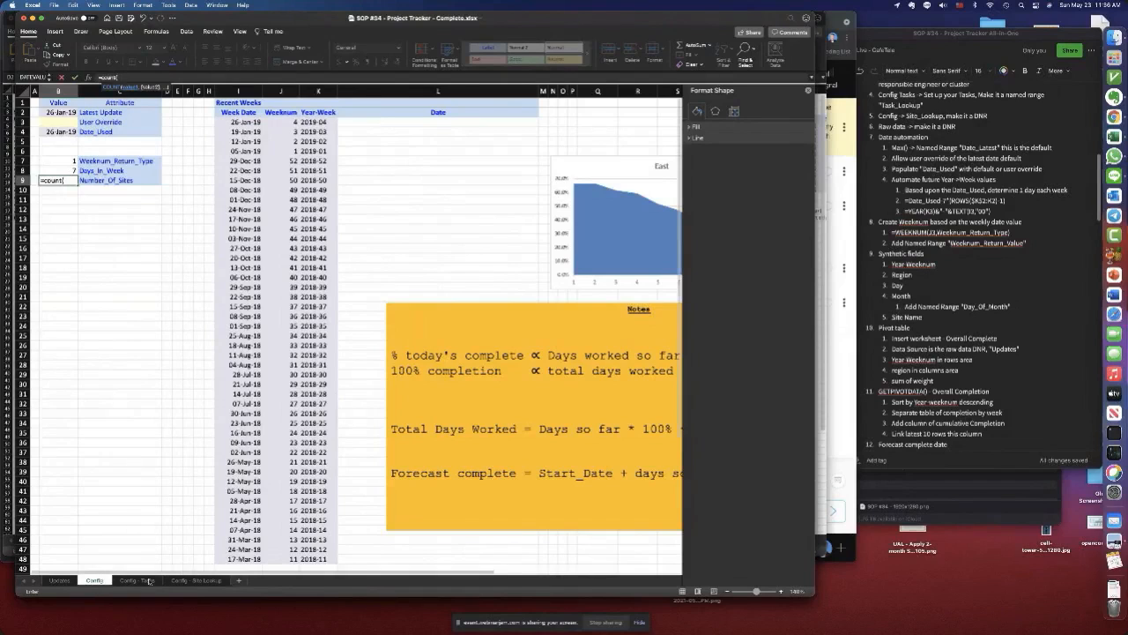
pyautogui.click(195, 580)
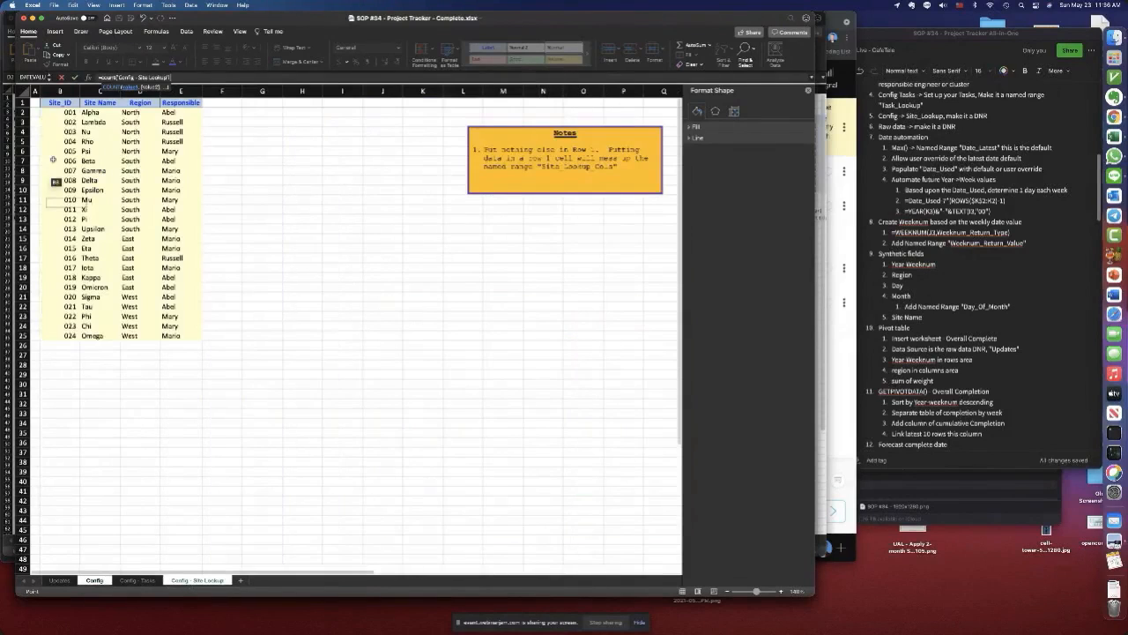
pyautogui.click(60, 90)
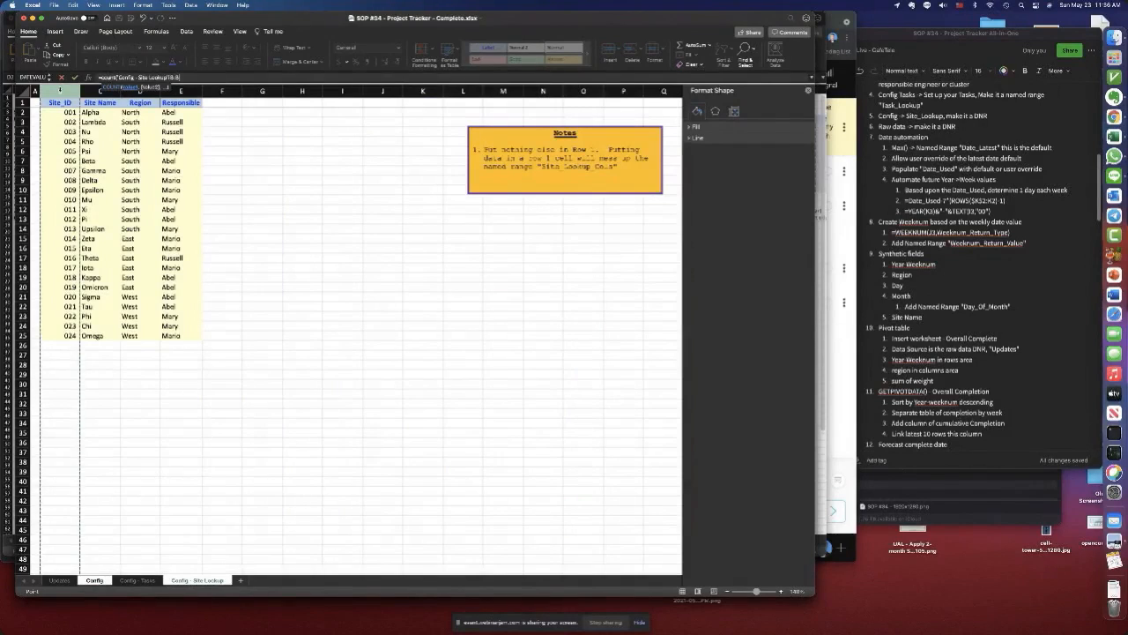
pyautogui.write(')')
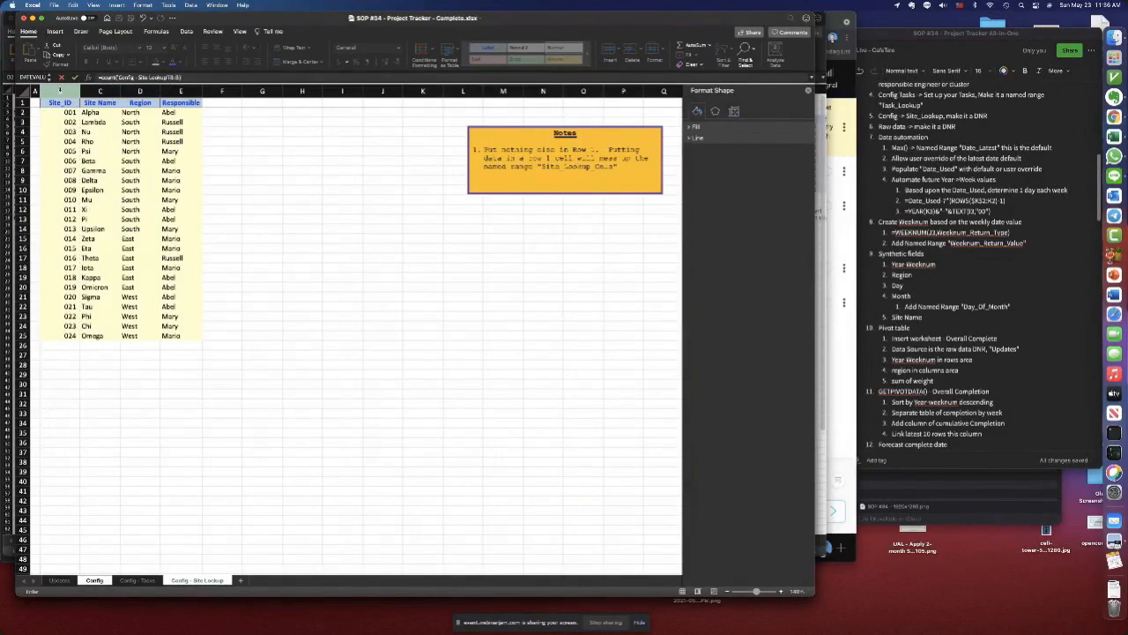
pyautogui.press('Return')
# - Apply the current fill colour to B9, and fill the constants in B7:B8 with light yellow
pyautogui.click(56, 179)
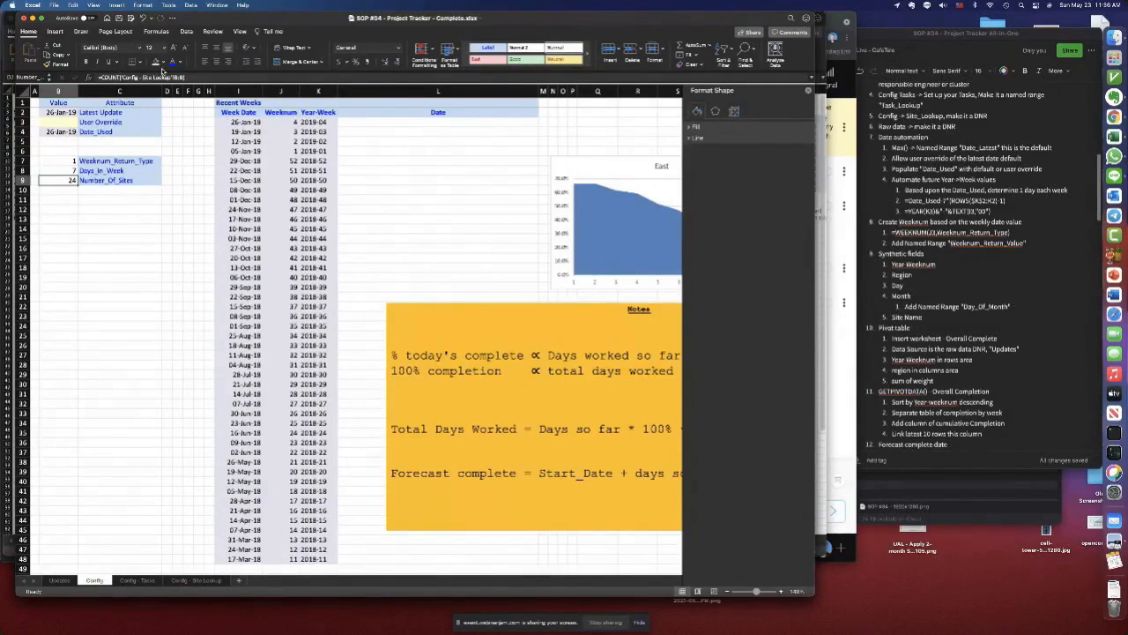
pyautogui.click(156, 62)
pyautogui.moveTo(55, 161); pyautogui.dragTo(58, 171)
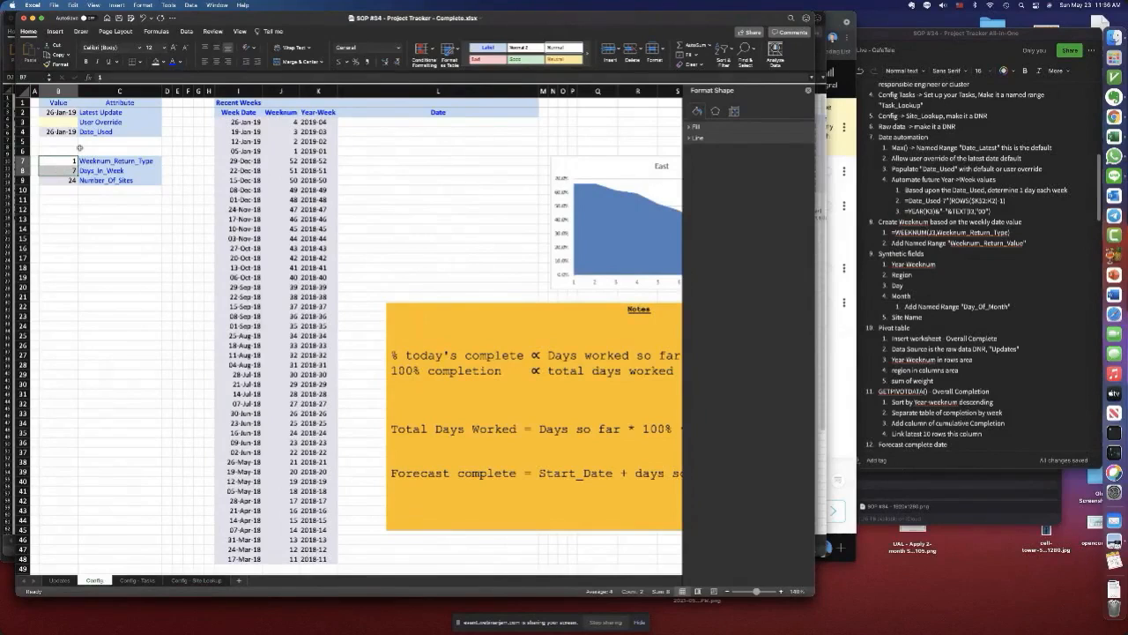
pyautogui.click(164, 63)
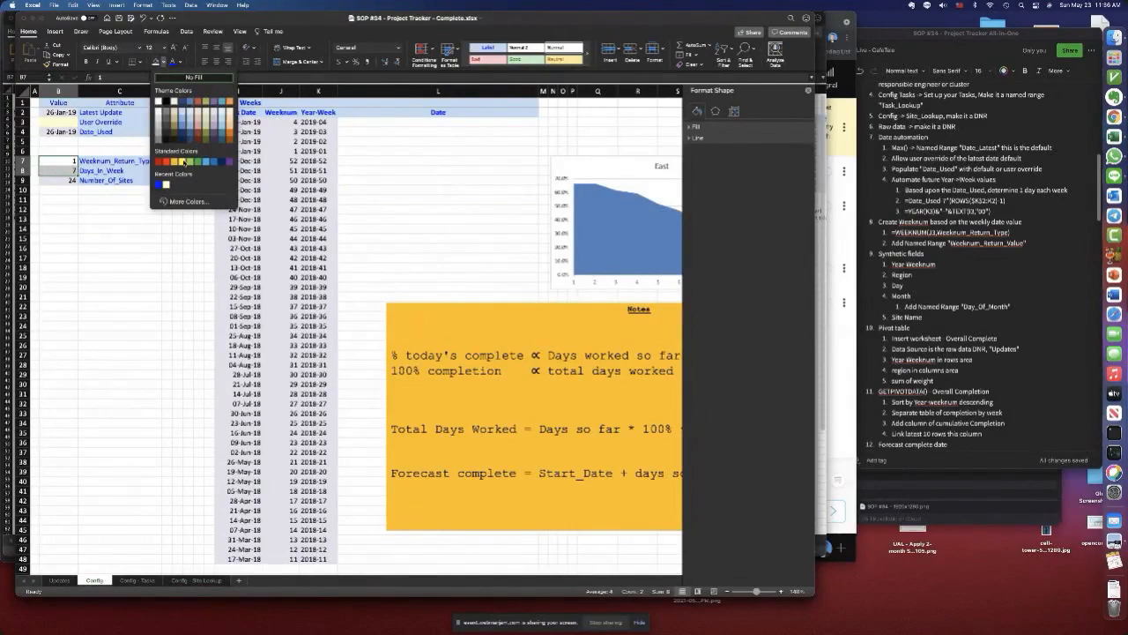
pyautogui.click(166, 185)
pyautogui.click(128, 198)
# - Change the fill of the Days_In_Week value in B8 to the light purple-grey theme colour
pyautogui.click(70, 161)
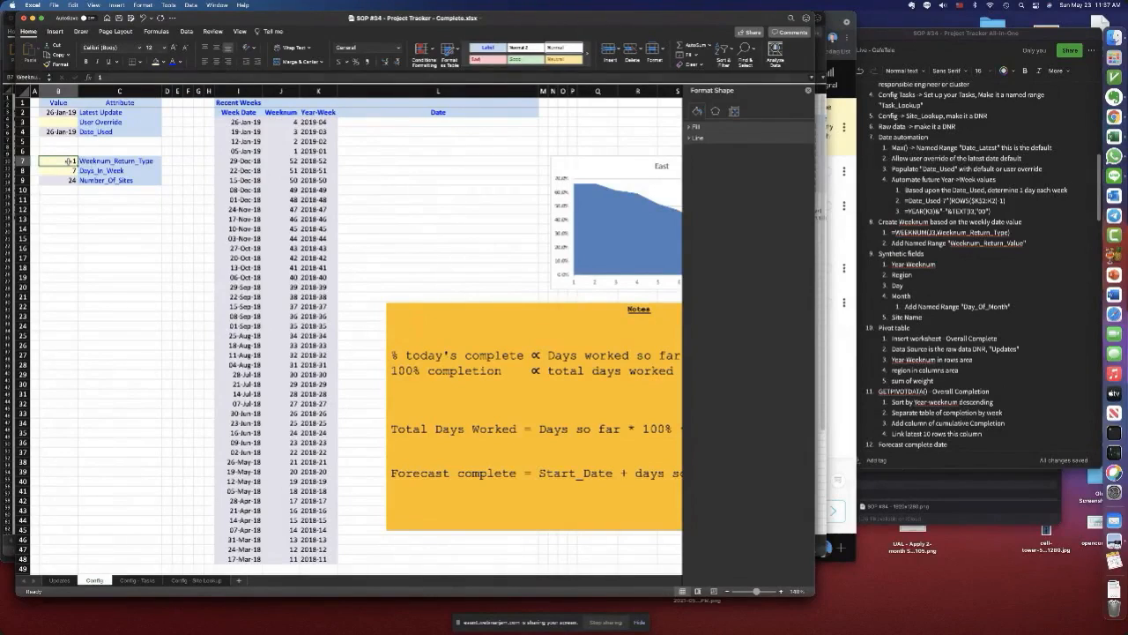
pyautogui.click(67, 170)
pyautogui.click(163, 63)
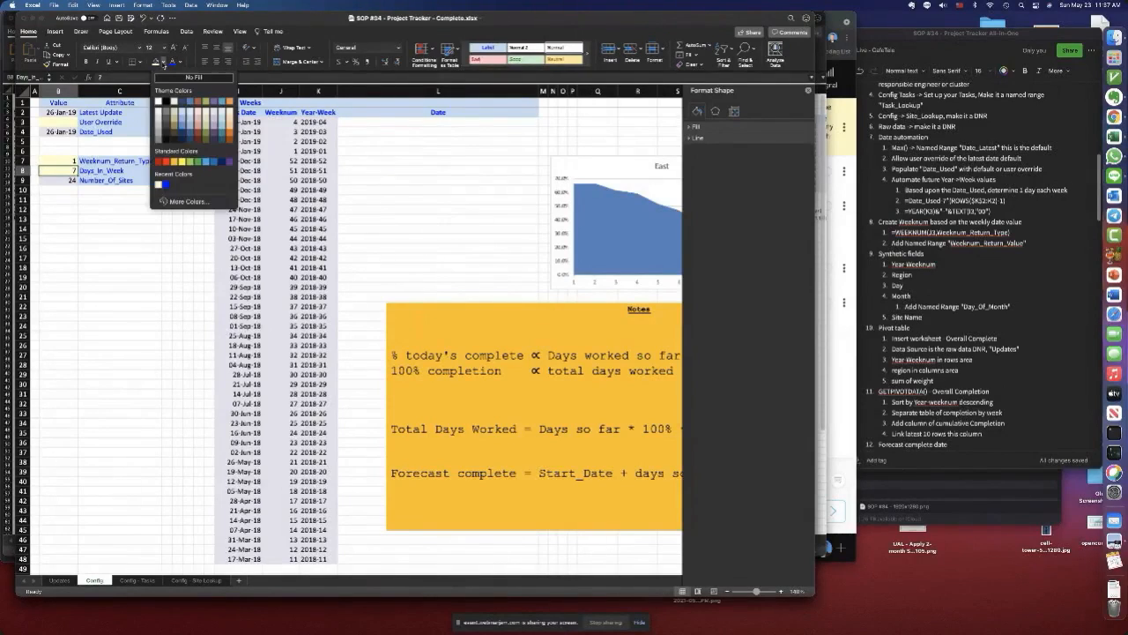
pyautogui.click(215, 116)
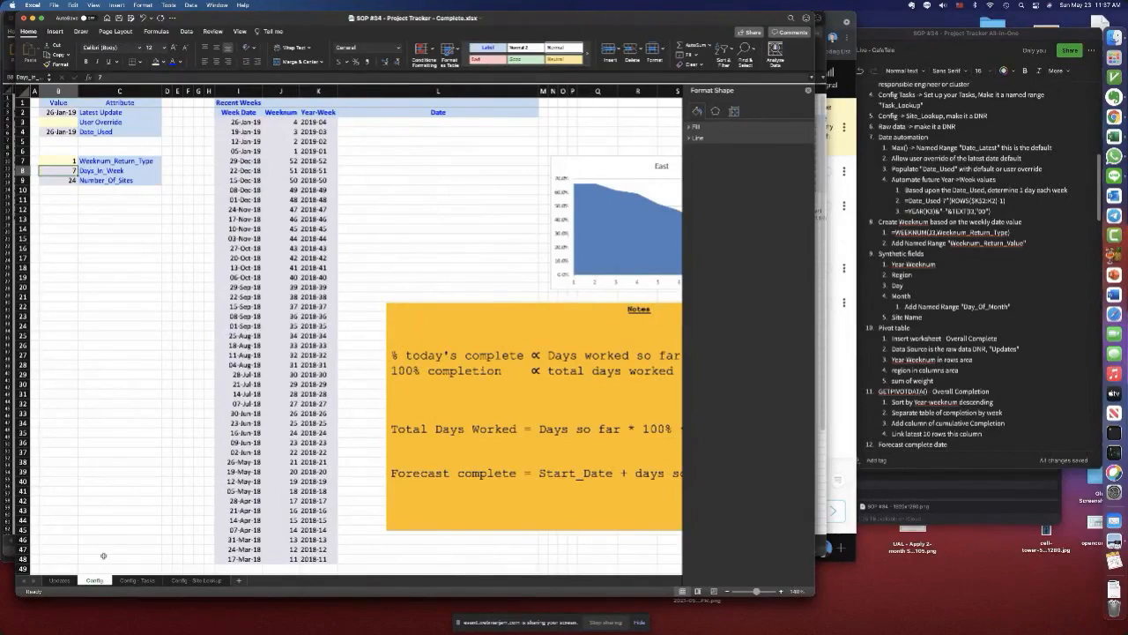
# - On the Updates sheet, extend the D2 formula to =IF(E2,VLOOKUP(F2,Task_Lookup,2,FALSE)/Number_Of_Sites,"") using the named range
pyautogui.click(73, 578)
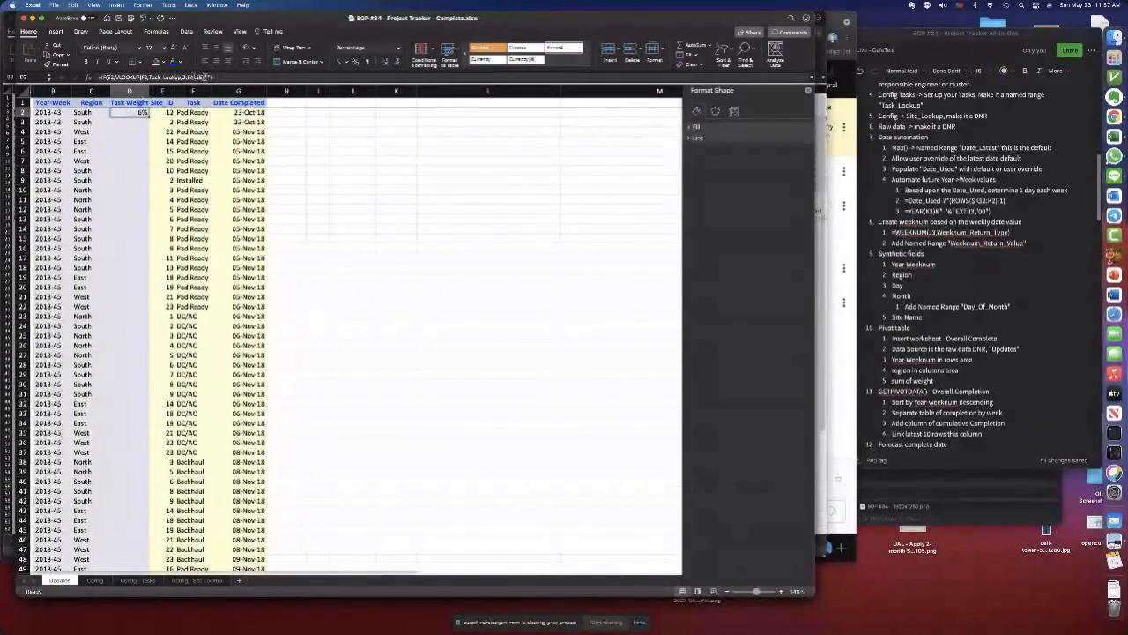
pyautogui.click(203, 77)
pyautogui.write(')')
pyautogui.press('F3')
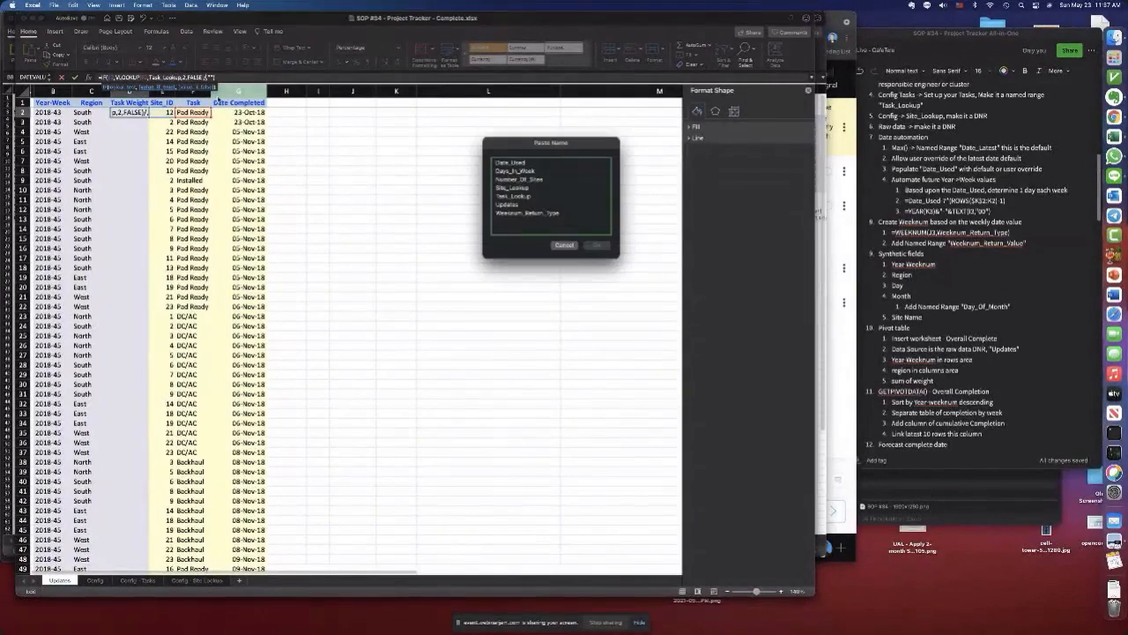
pyautogui.click(520, 178)
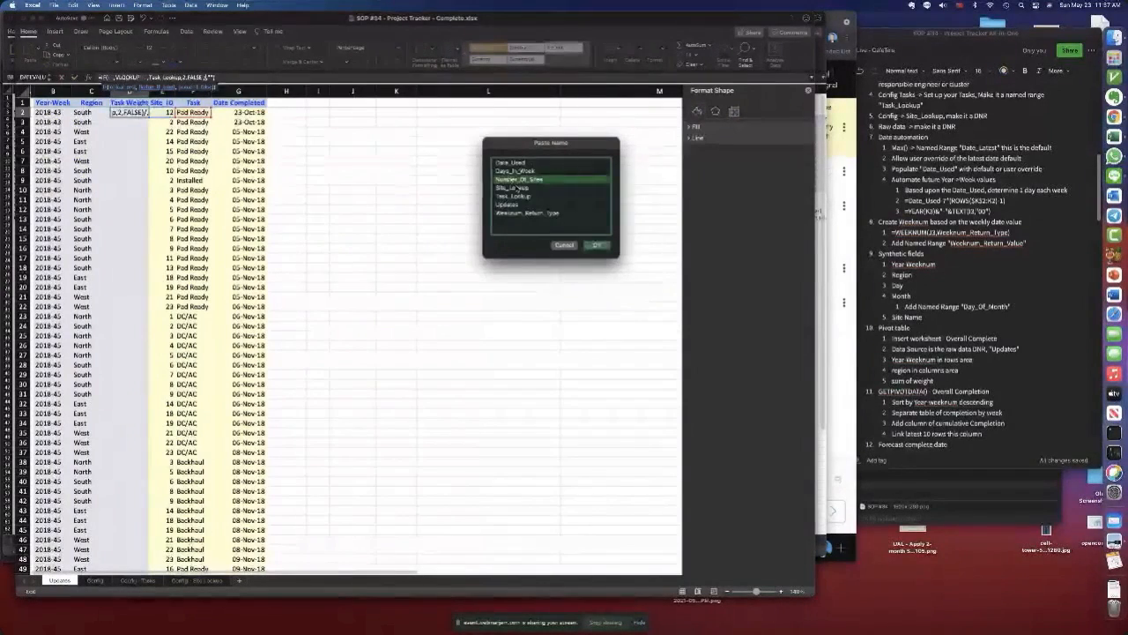
pyautogui.click(598, 245)
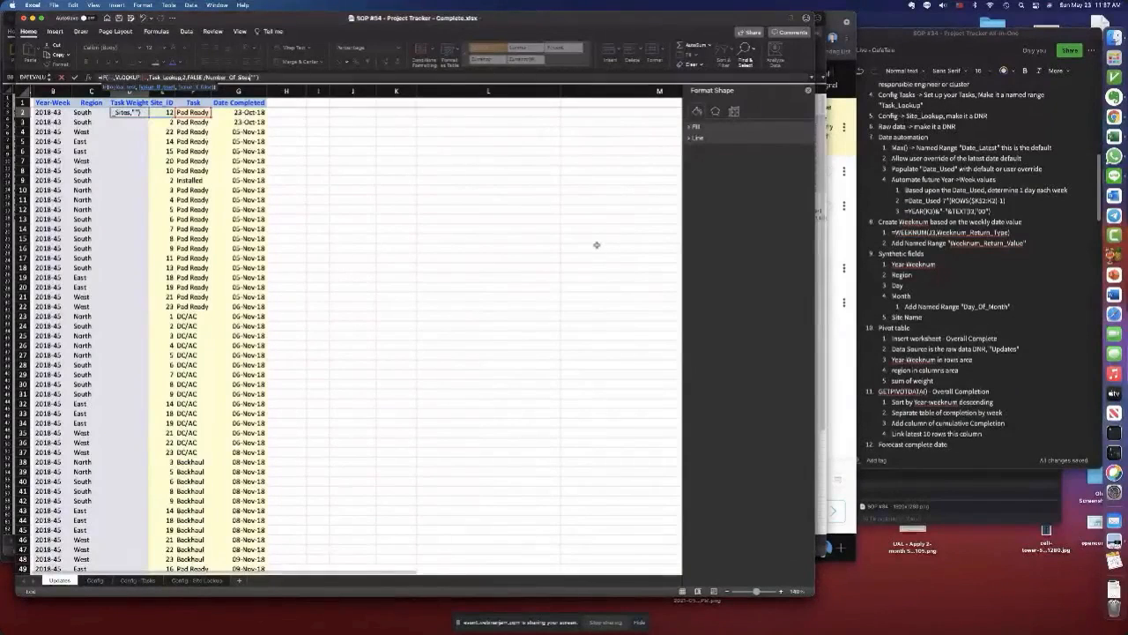
pyautogui.press('Return')
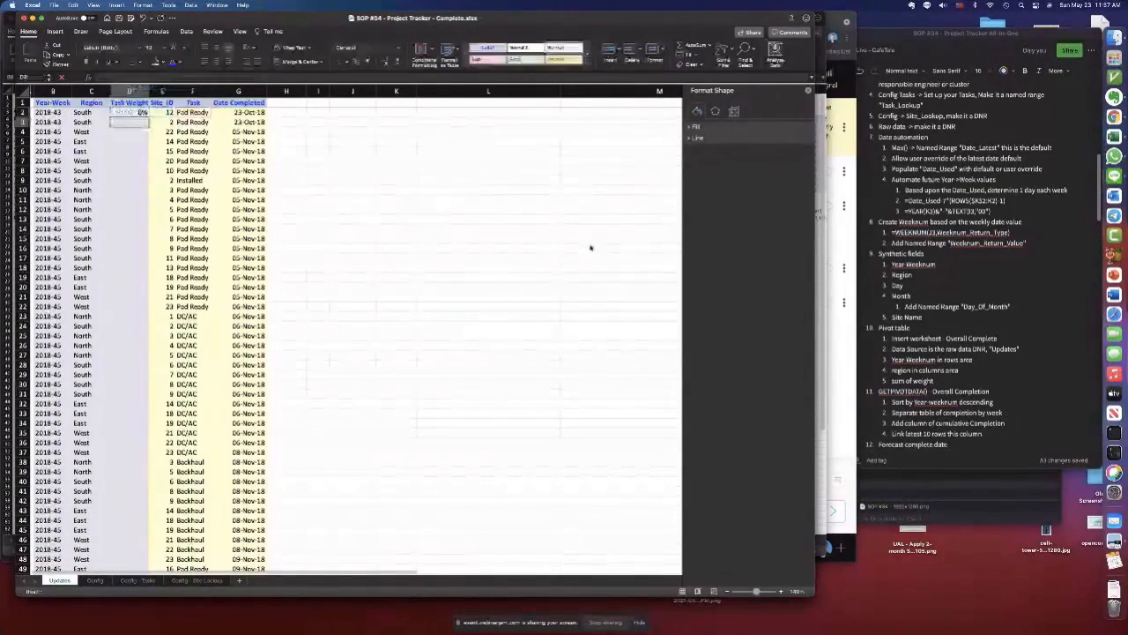
# - Show the D2 percentage with one decimal place, fill the formula down the Task Weight column and save the workbook
pyautogui.press('Up')
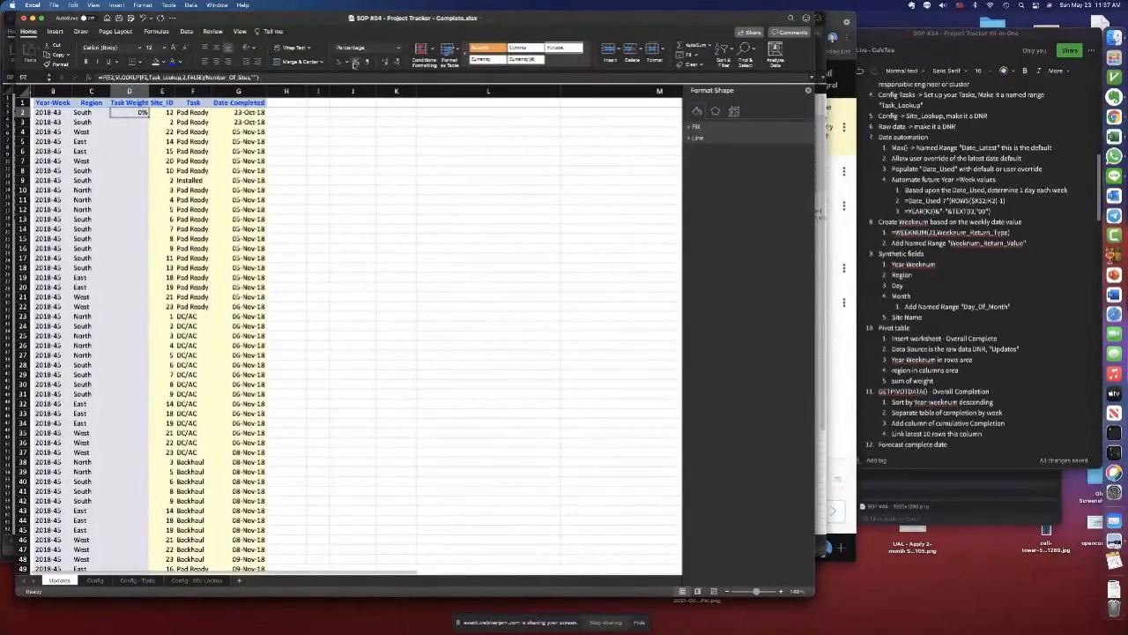
pyautogui.click(355, 62)
pyautogui.doubleClick(149, 116)
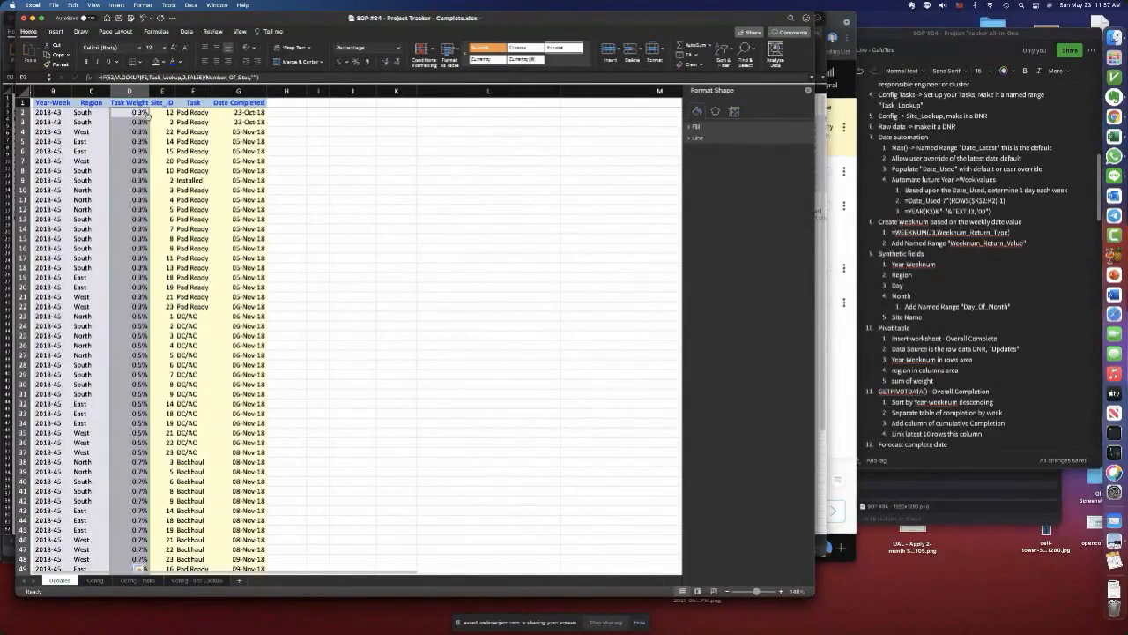
pyautogui.press('super+Down')
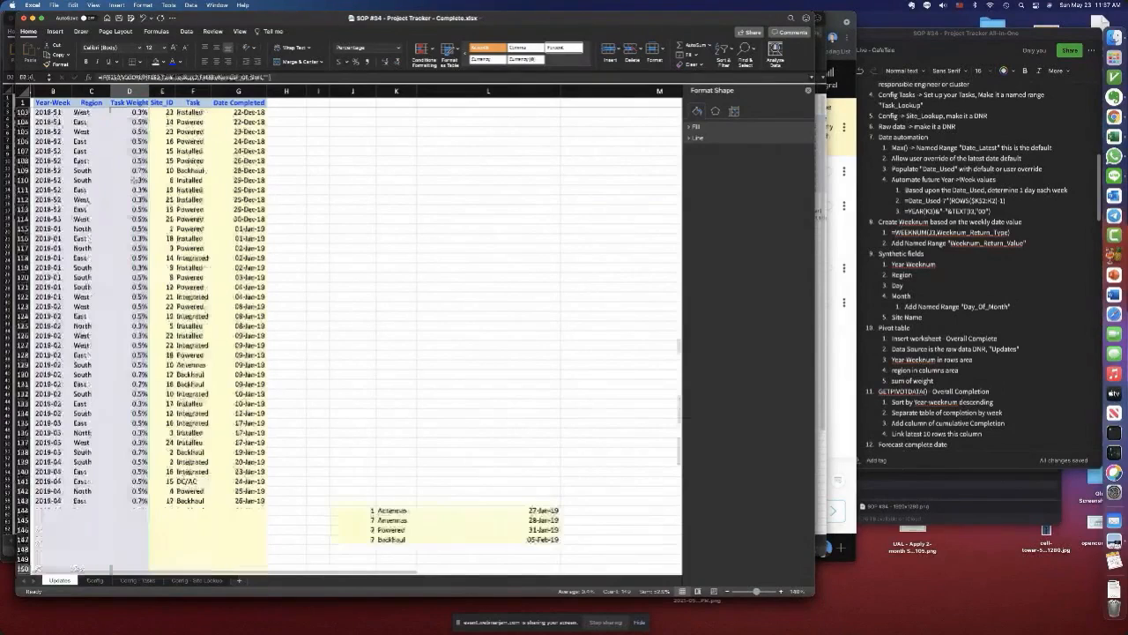
pyautogui.press('super+s')
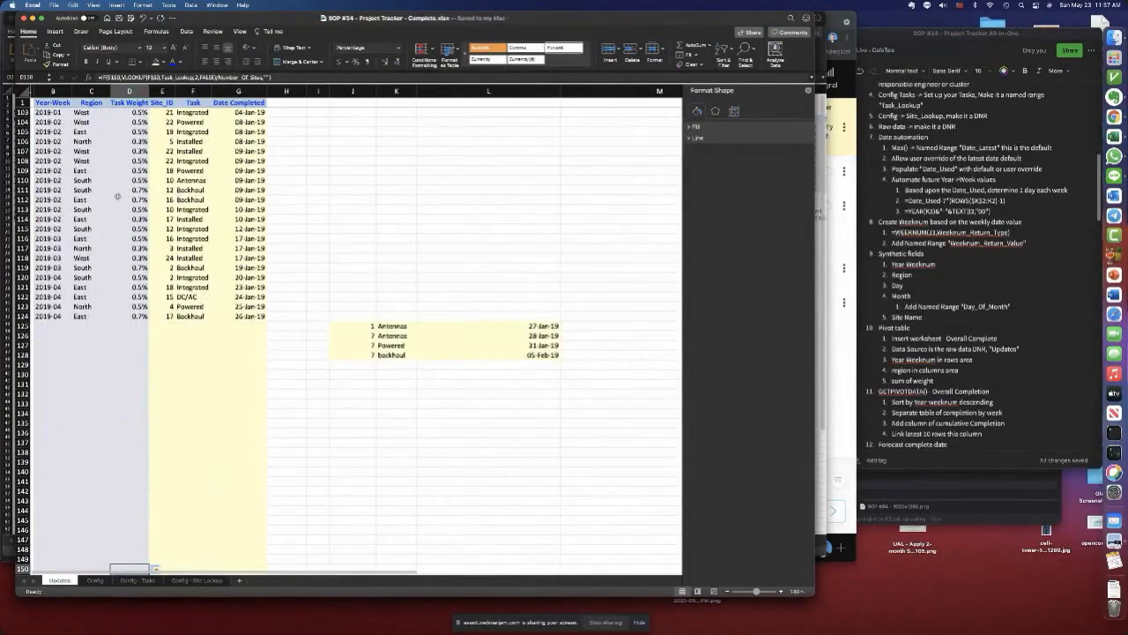
# - Insert a blank column between Task Weight and Site_ID on the Updates sheet, and display the Year-Week formula in B4
pyautogui.scroll(20, 115, 195)
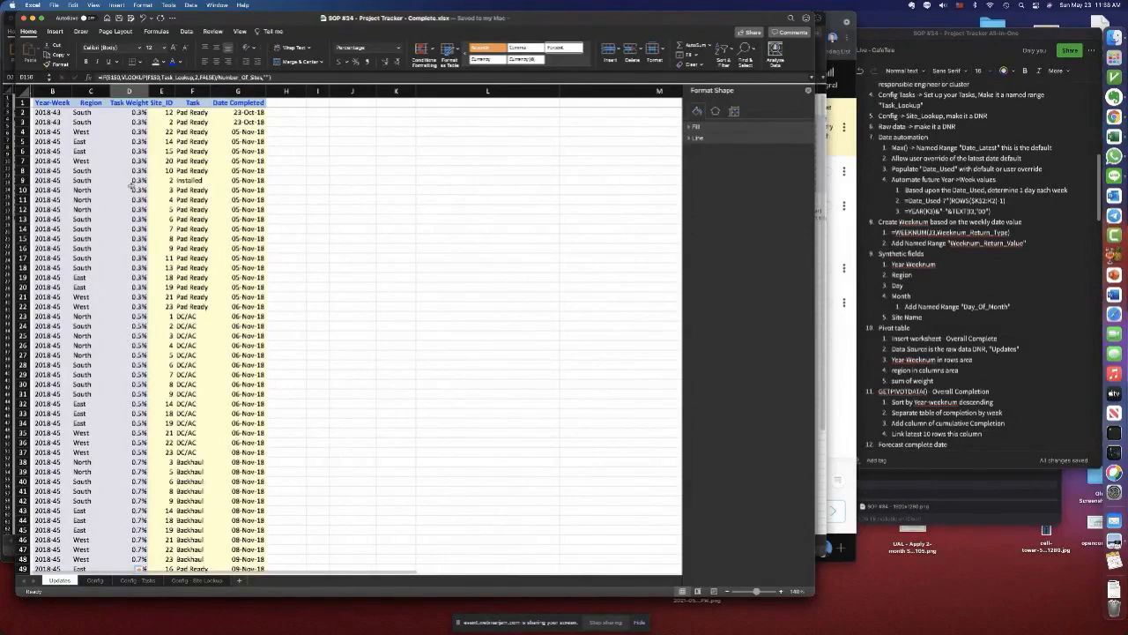
pyautogui.scroll(-2, 969, 277)
pyautogui.scroll(-1, 981, 274)
pyautogui.click(346, 208)
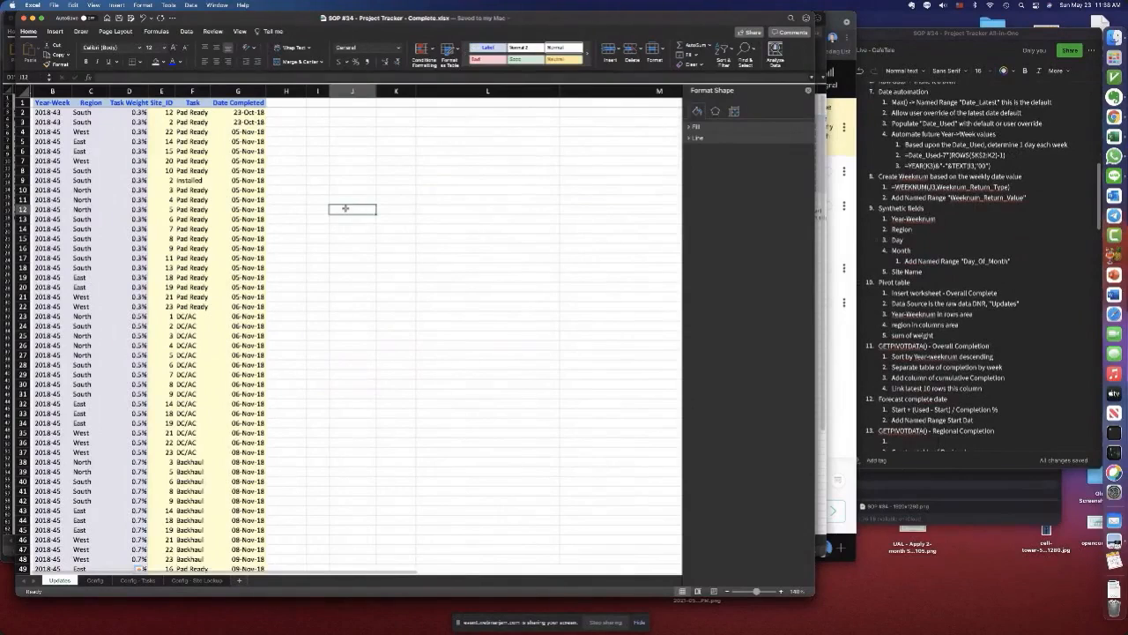
pyautogui.rightClick(169, 91)
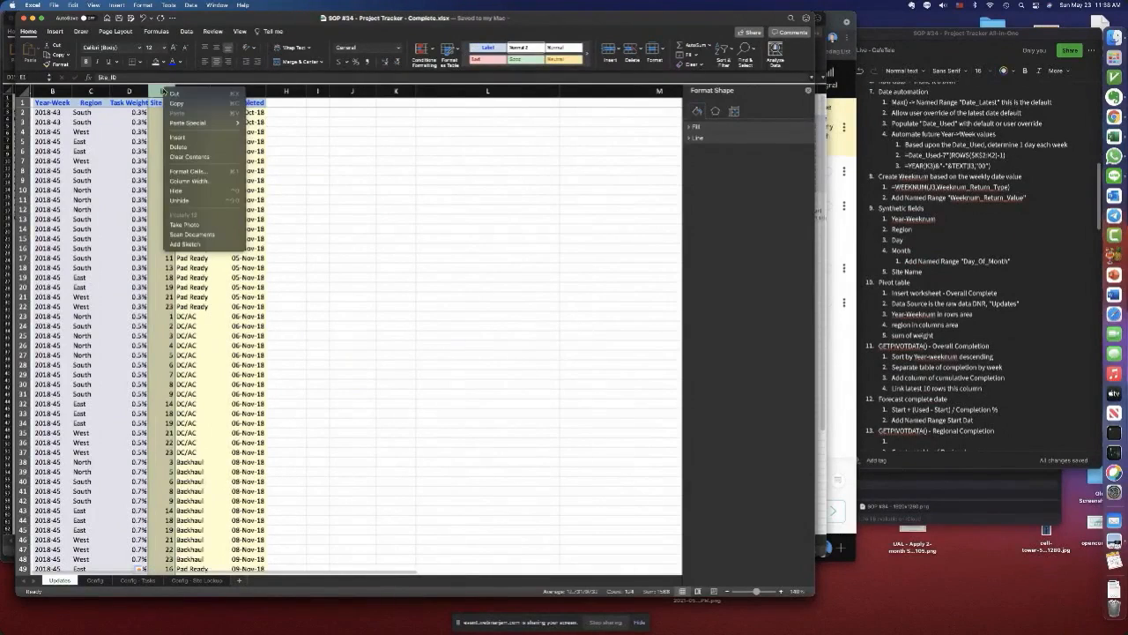
pyautogui.click(177, 136)
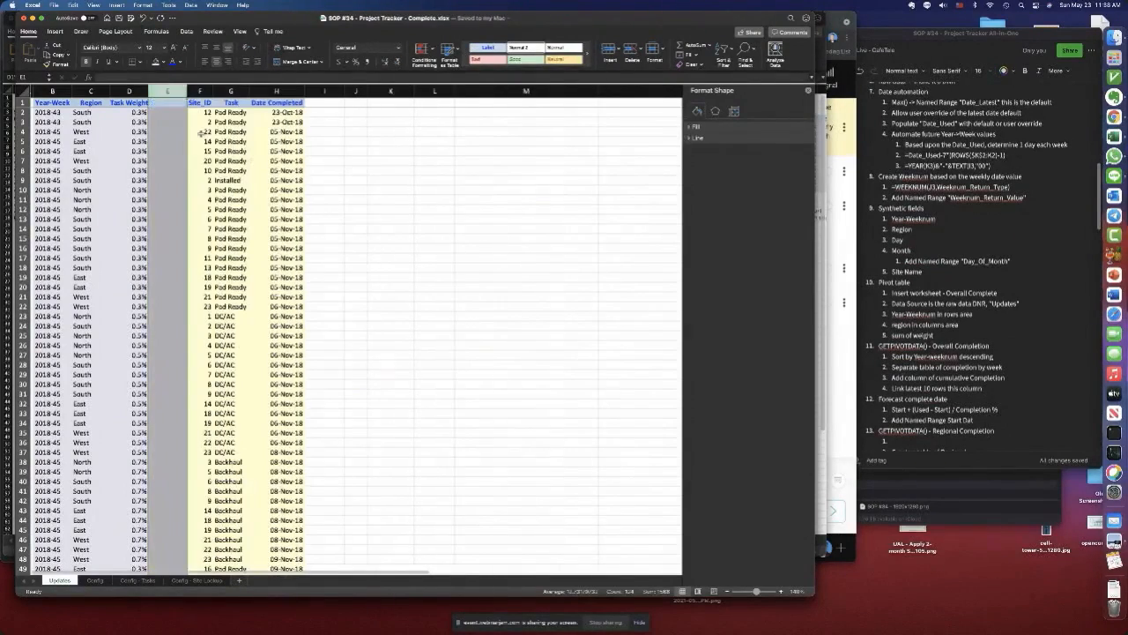
pyautogui.click(165, 105)
pyautogui.hscroll(-1, 311, 163)
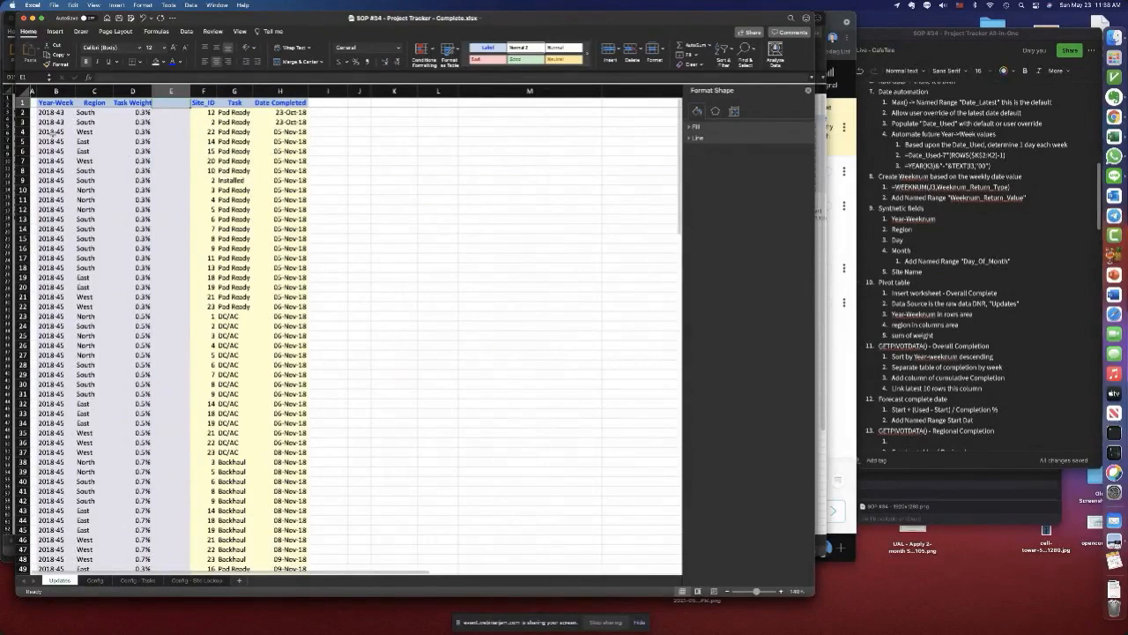
pyautogui.click(53, 133)
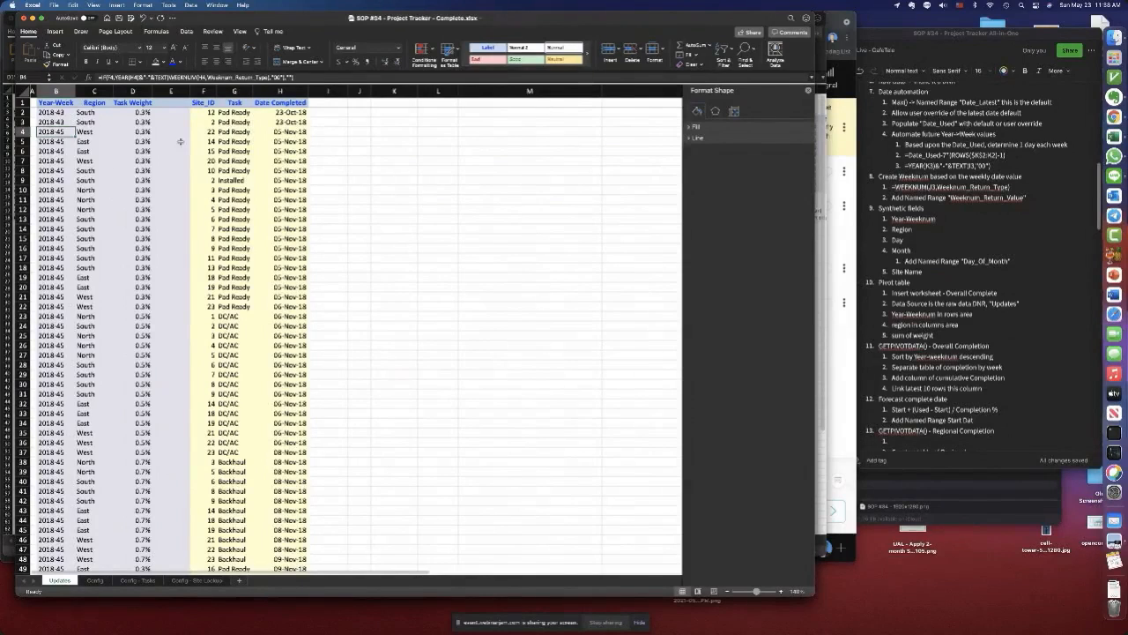
# - Add the header "Month" in cell E1 of the Updates sheet
pyautogui.click(173, 103)
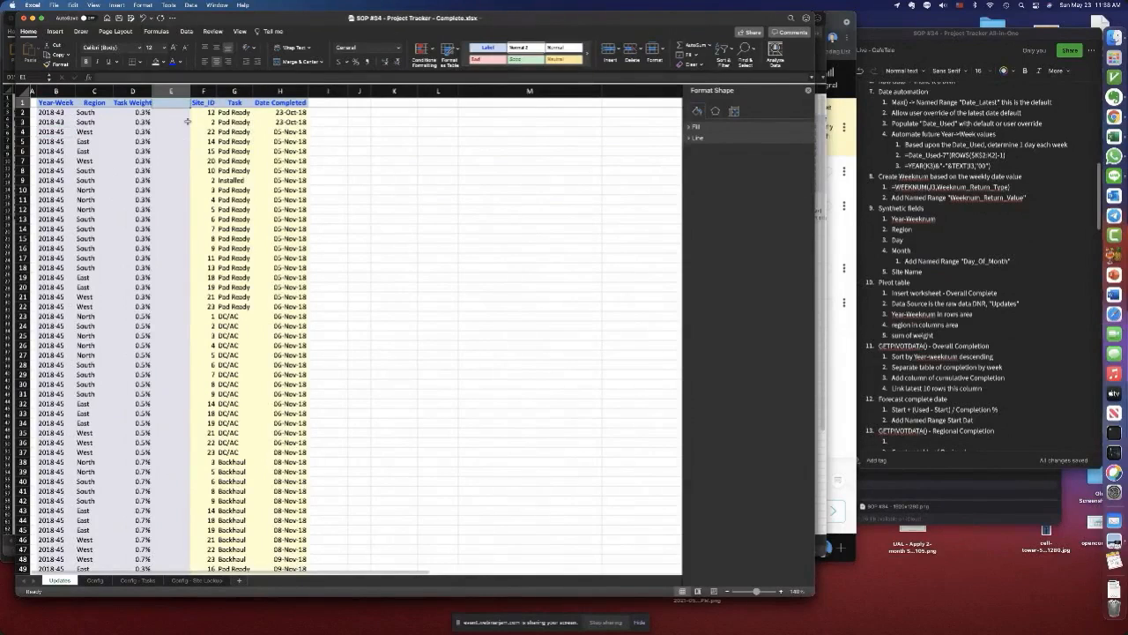
pyautogui.write('Month')
pyautogui.press('Return')
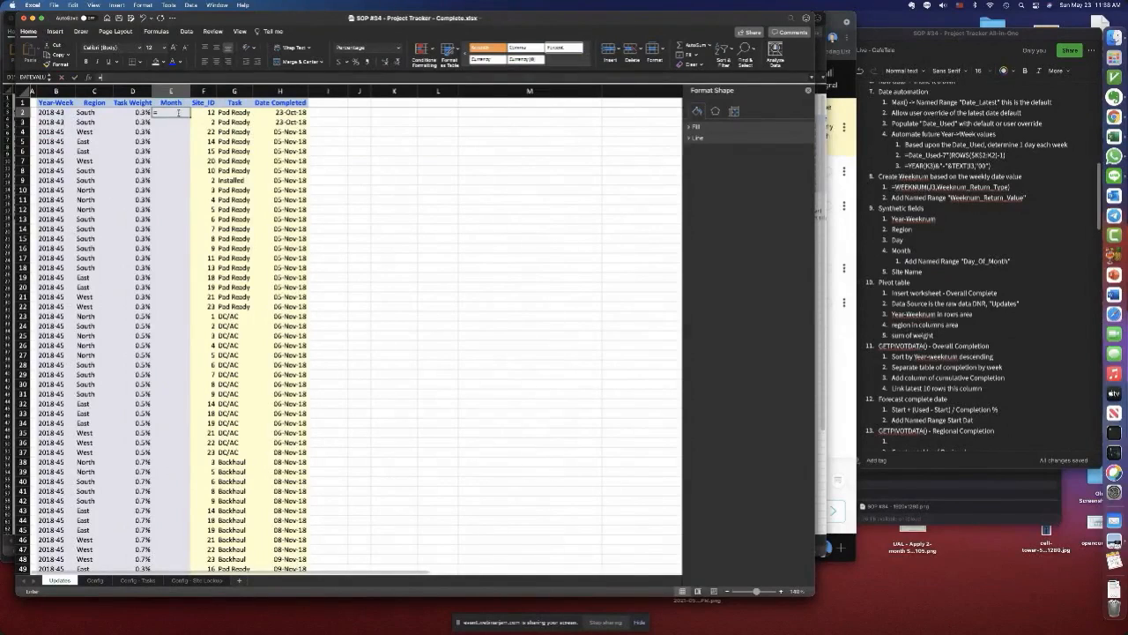
# - Enter the formula =IF(F2,DATE(YEAR(H2),MONTH(H2),1),"") in cell E2 under the Month header
pyautogui.write('=if(')
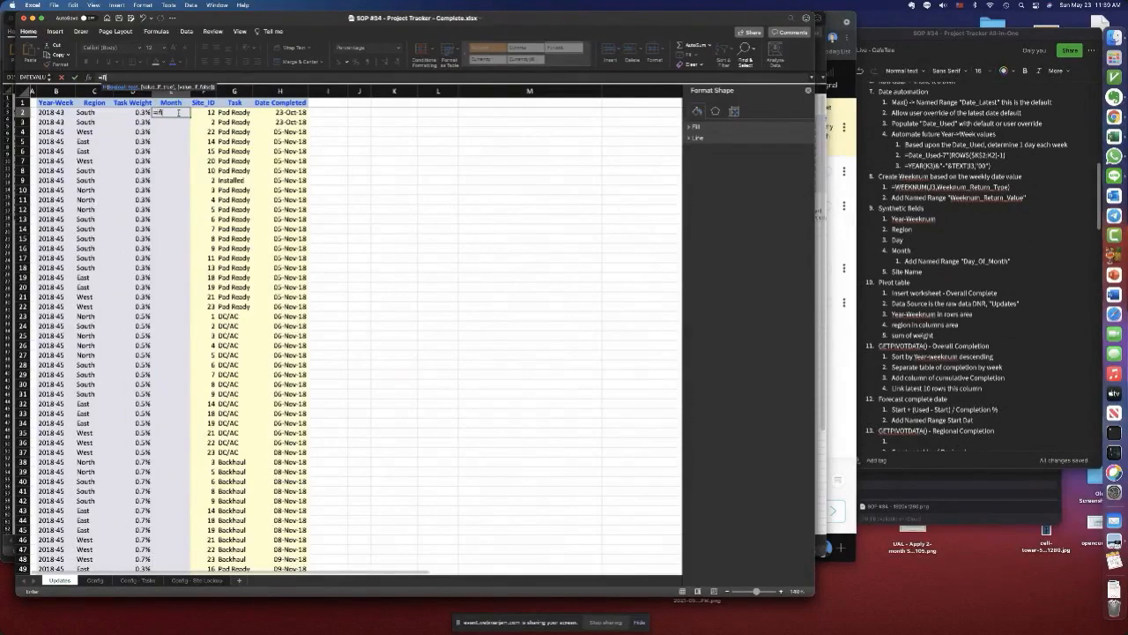
pyautogui.write('dau')
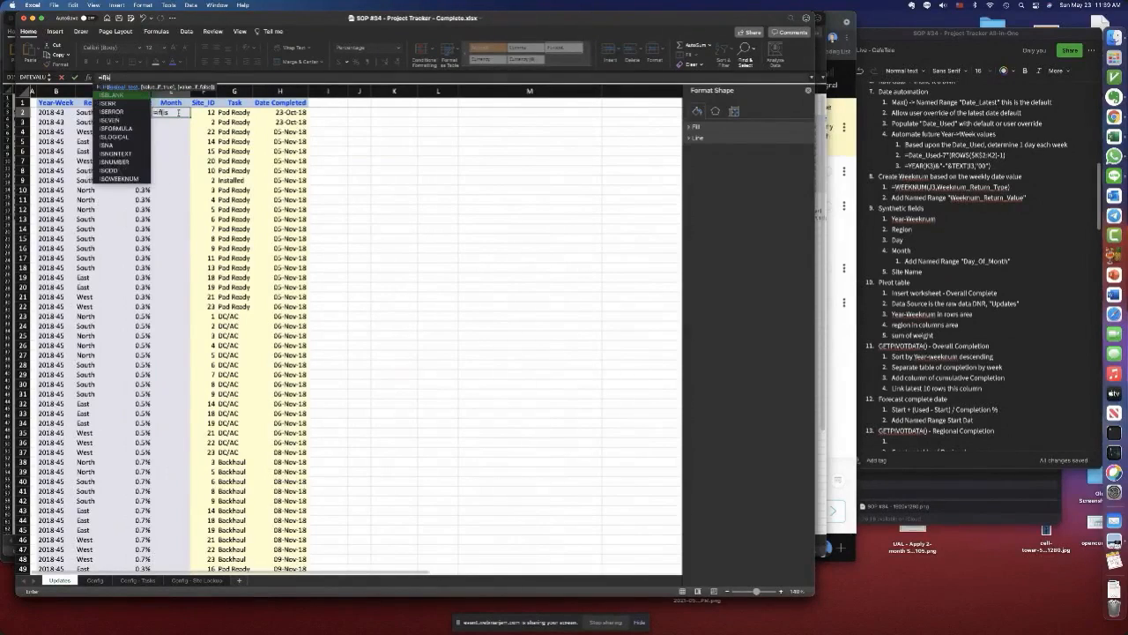
pyautogui.press('BackSpace')
pyautogui.press('BackSpace')
pyautogui.press('BackSpace')
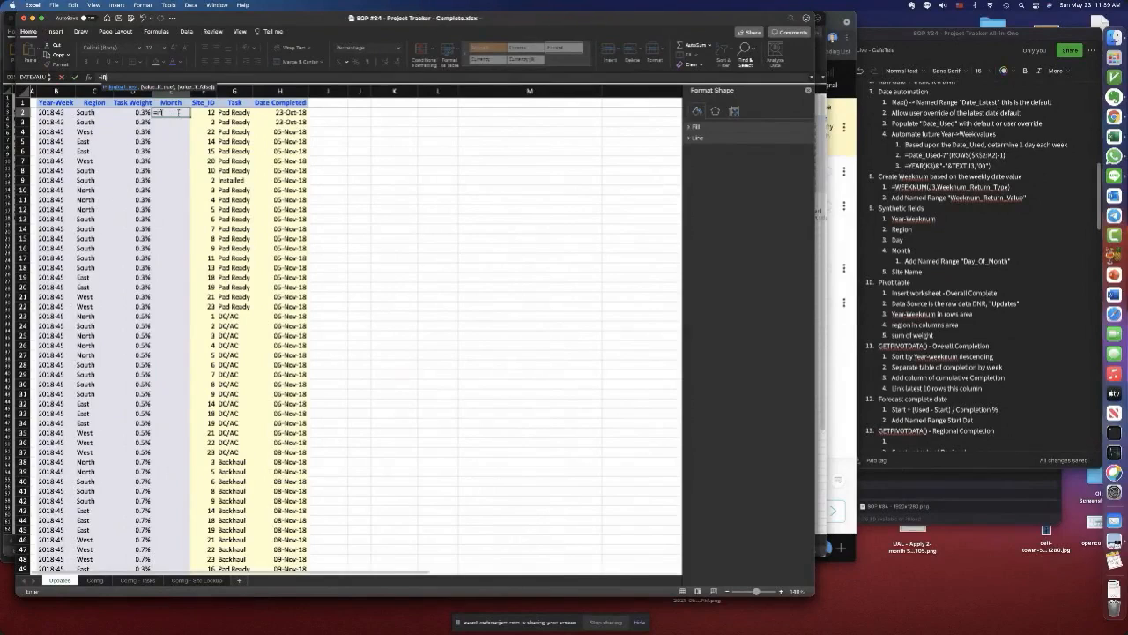
pyautogui.click(210, 114)
pyautogui.write(',date(')
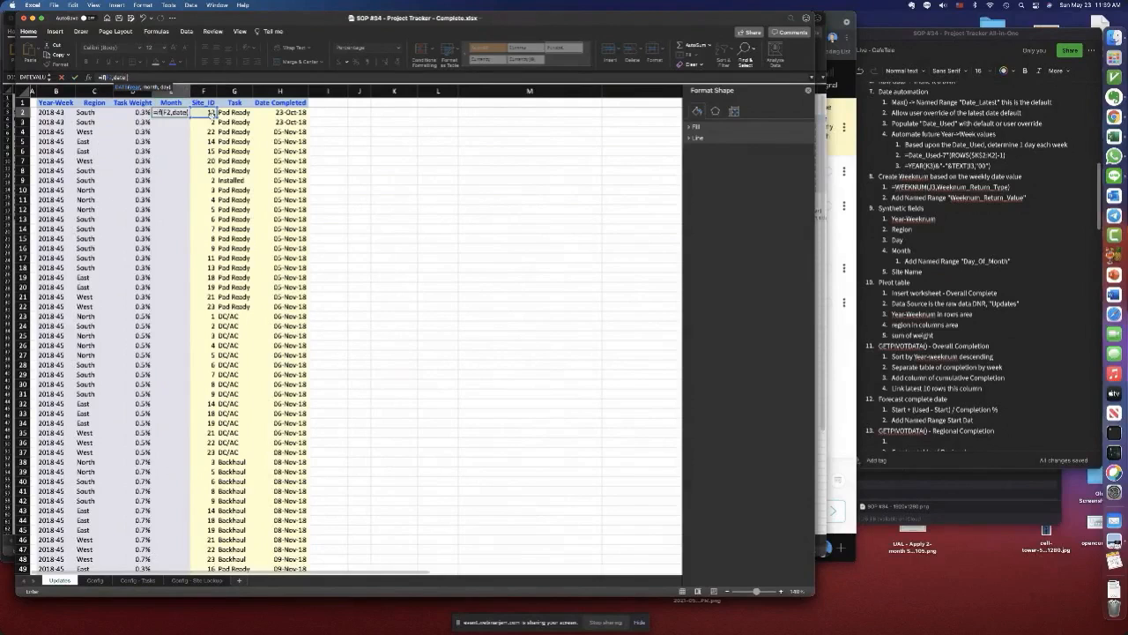
pyautogui.write('year')
pyautogui.press('Return')
pyautogui.click(551, 227)
pyautogui.write('(')
pyautogui.click(284, 113)
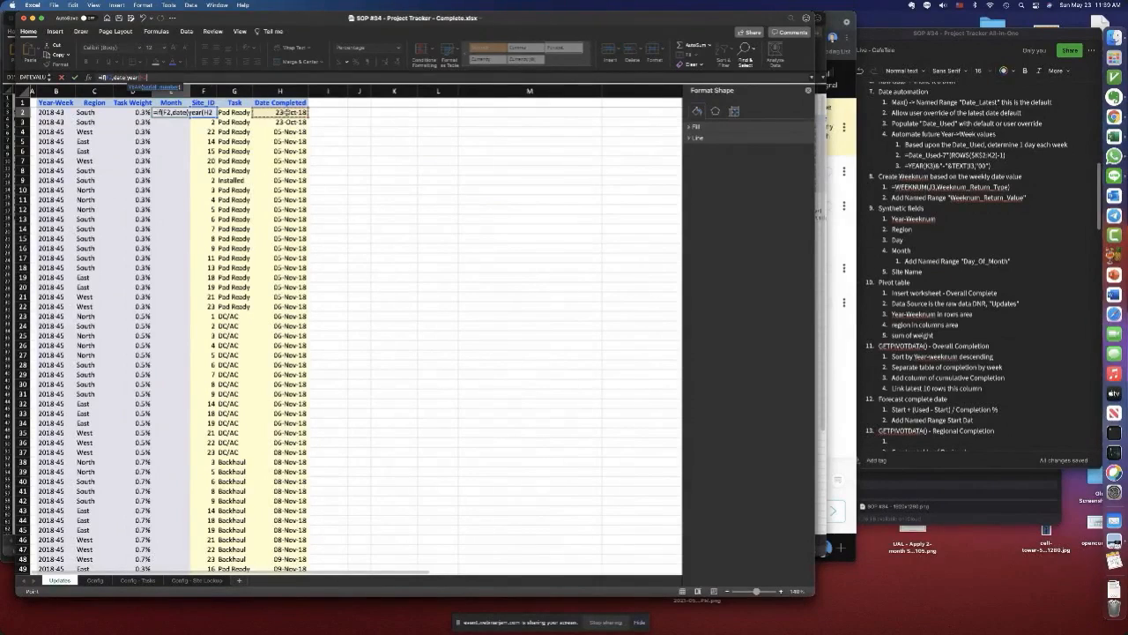
pyautogui.write('),')
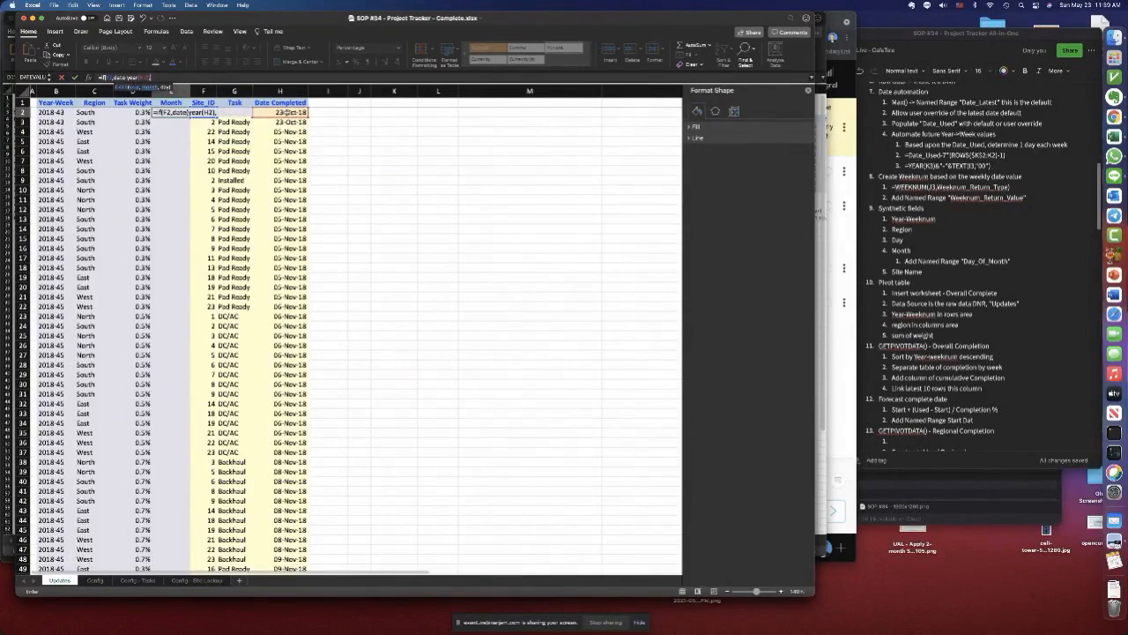
pyautogui.write('month(')
pyautogui.click(282, 113)
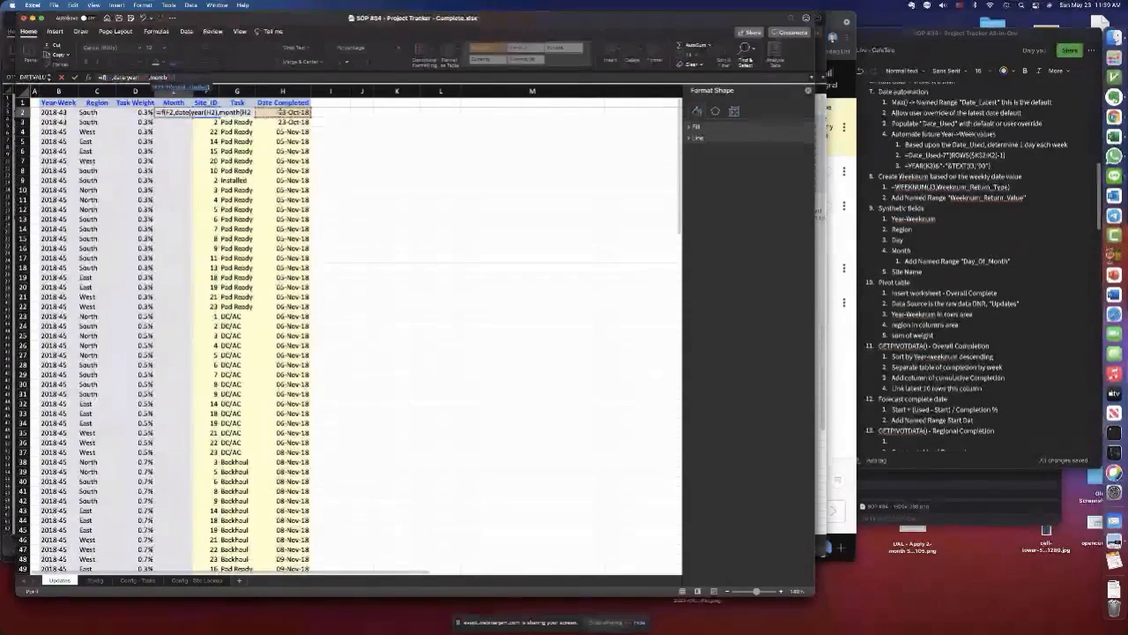
pyautogui.write('),')
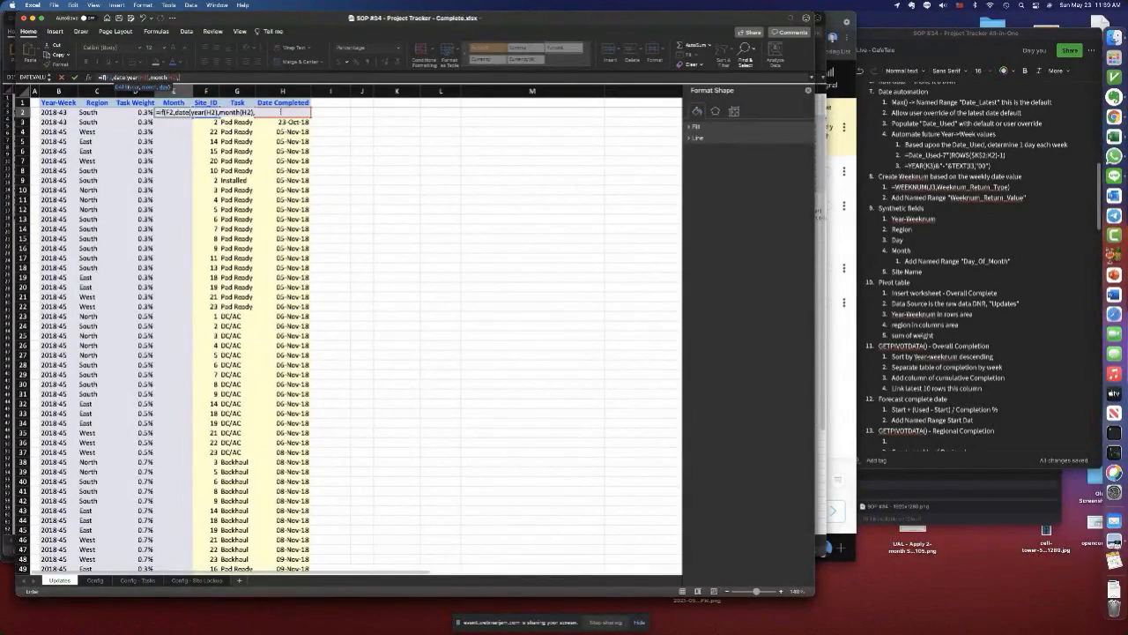
pyautogui.write('1)')
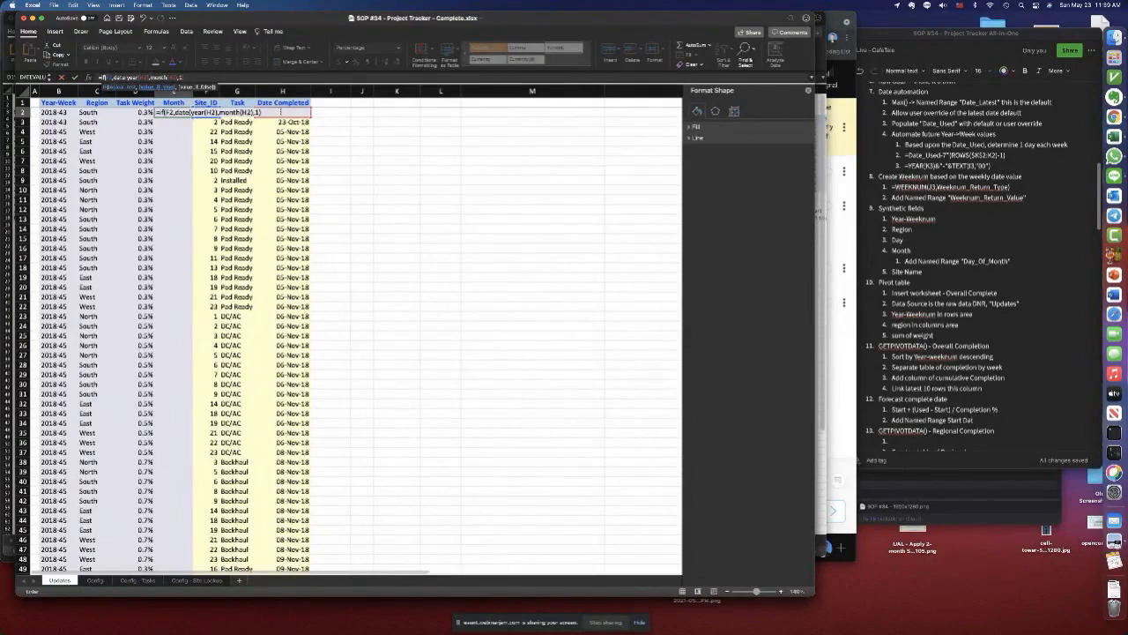
pyautogui.write(',"")')
pyautogui.press('Return')
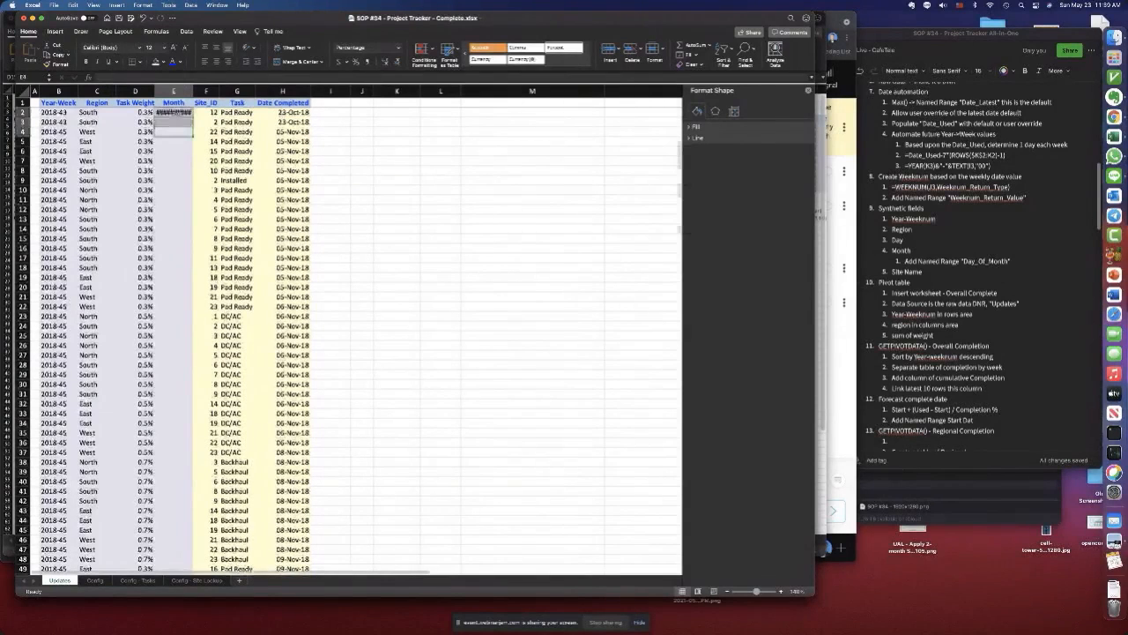
# - Widen the Month column and format cells E2:E4 as dates of the Mar-12 type
pyautogui.moveTo(193, 90); pyautogui.dragTo(193, 90)
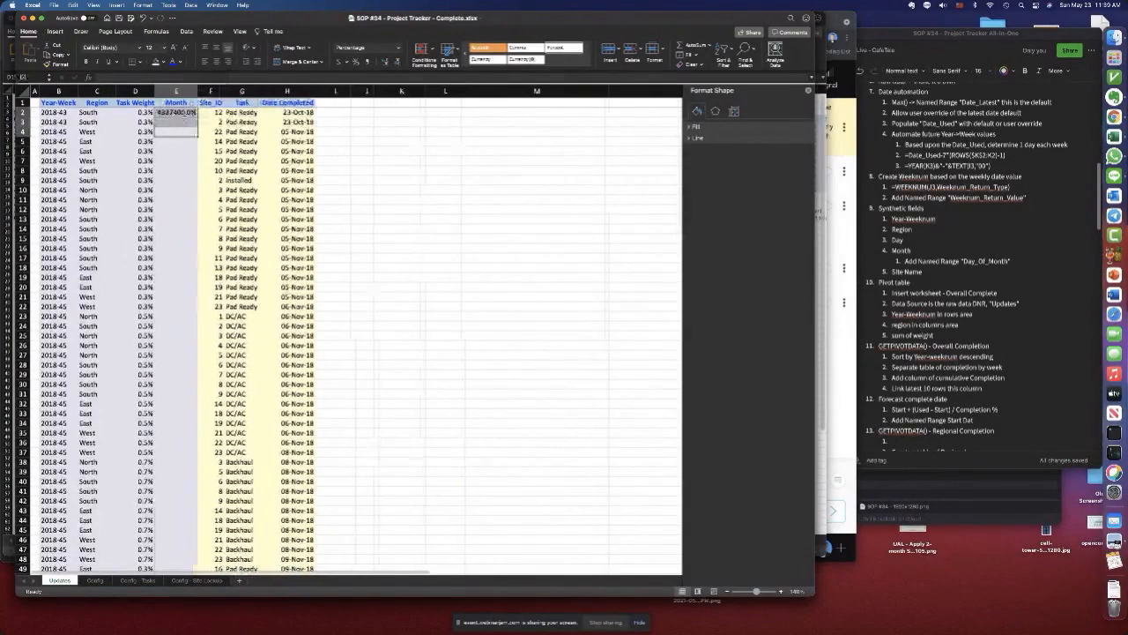
pyautogui.press('super+1')
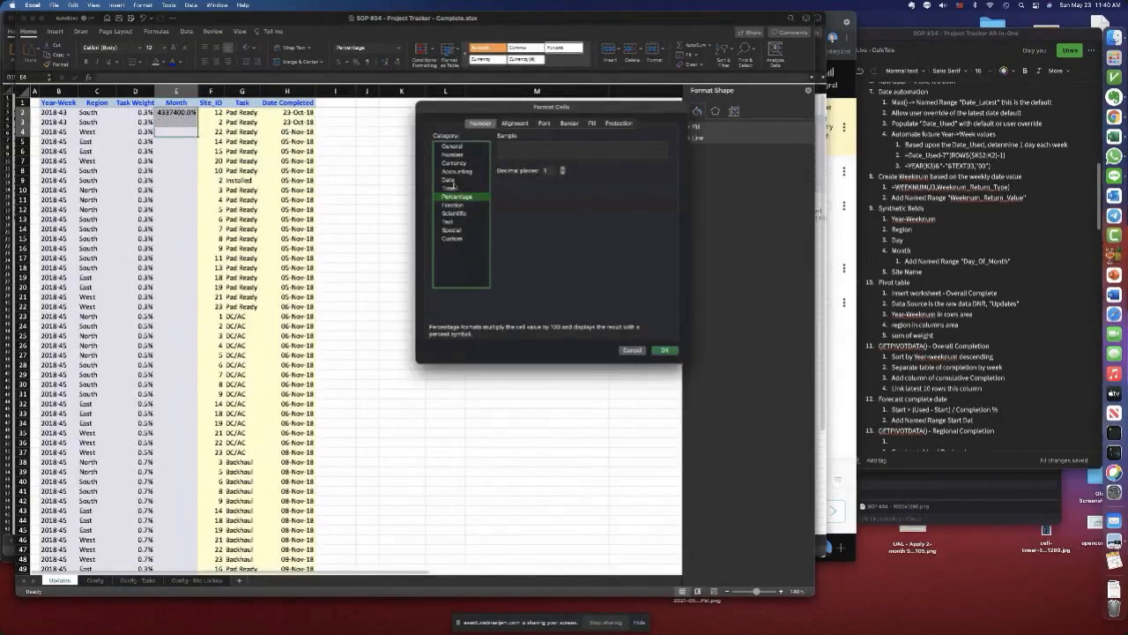
pyautogui.click(455, 154)
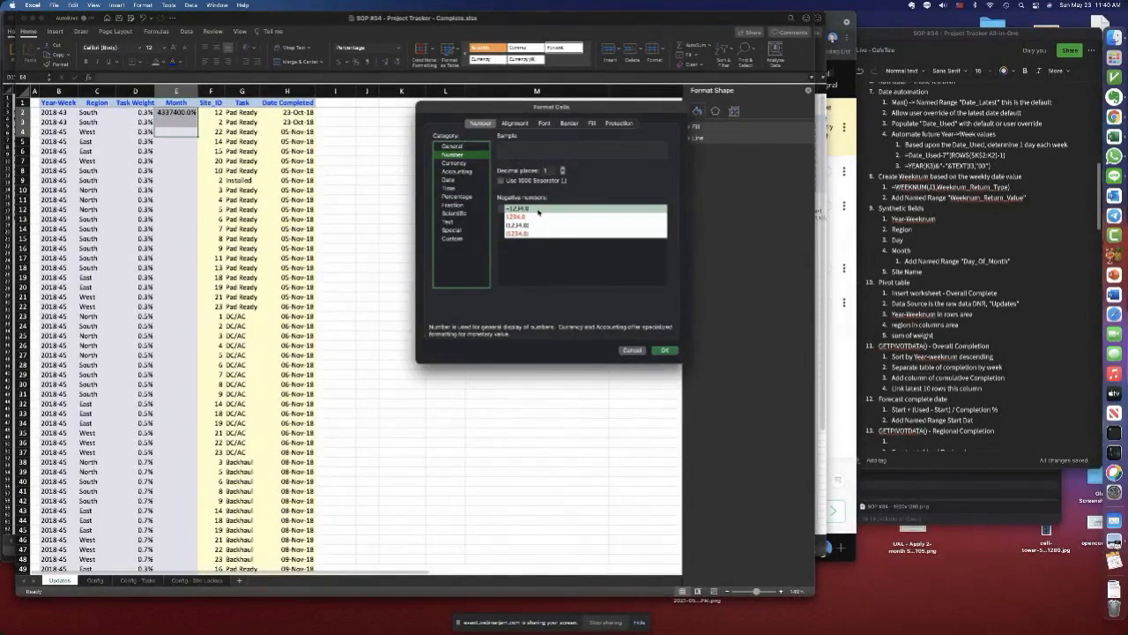
pyautogui.click(451, 180)
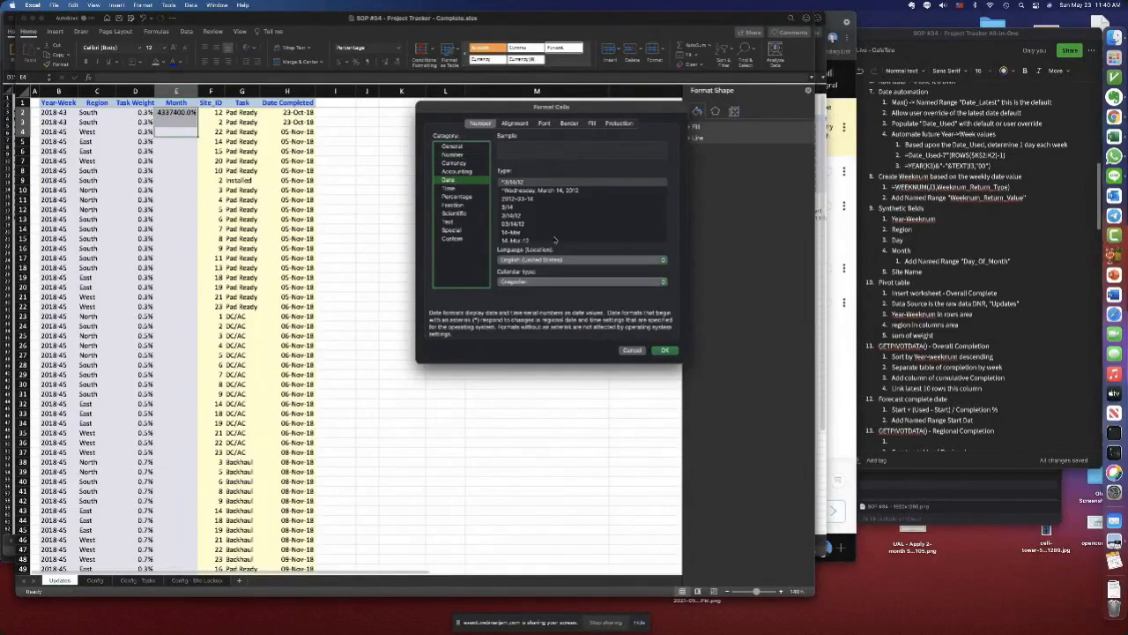
pyautogui.scroll(-3, 566, 241)
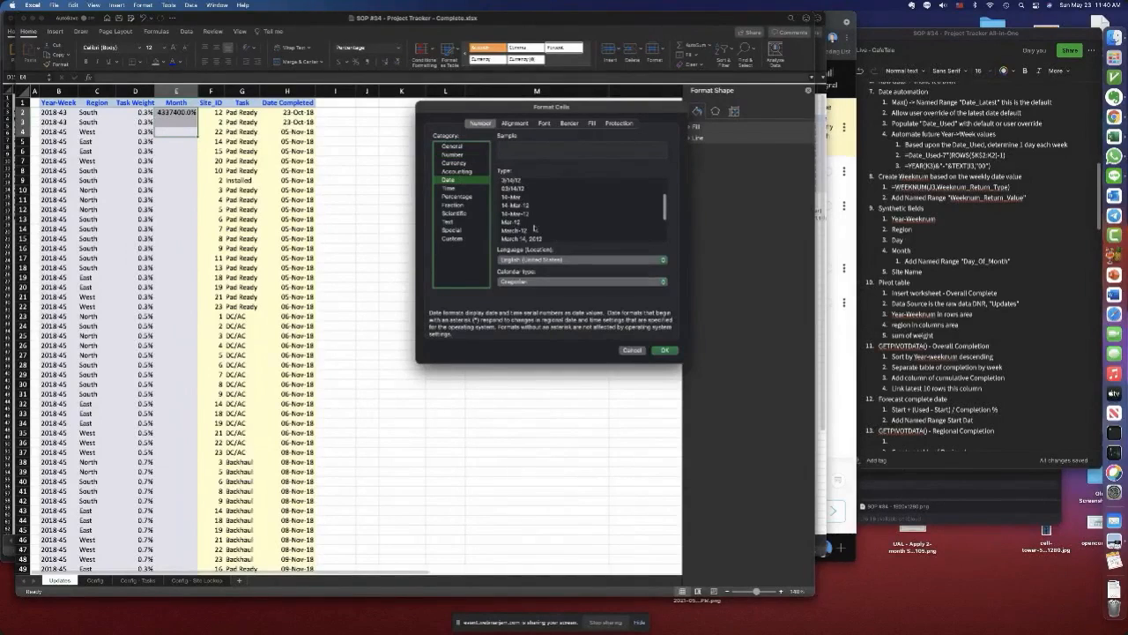
pyautogui.click(514, 221)
pyautogui.click(665, 350)
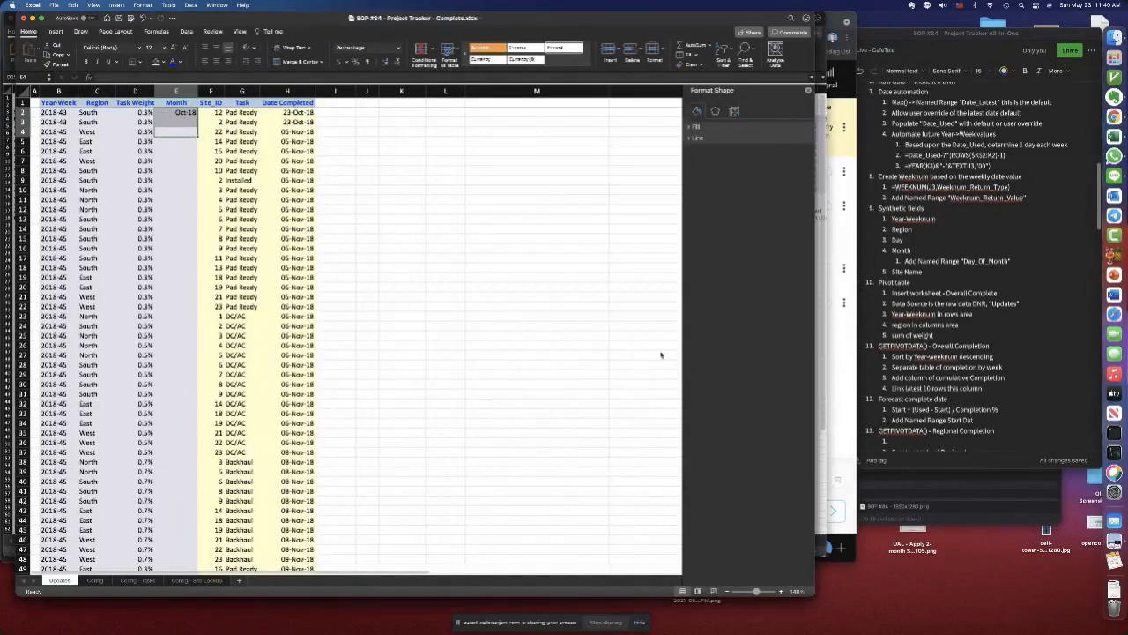
# - Add the attribute label "Preferred_Day_Of_Month" in cell C10 of the Config sheet
pyautogui.hscroll(1, 225, 207)
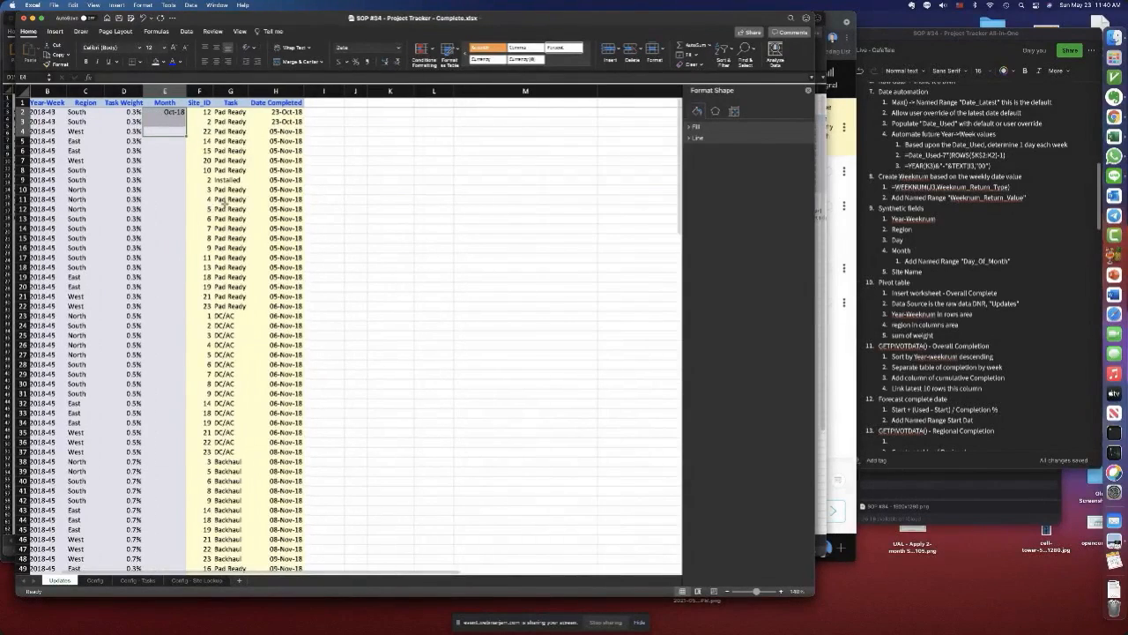
pyautogui.hscroll(1, 224, 204)
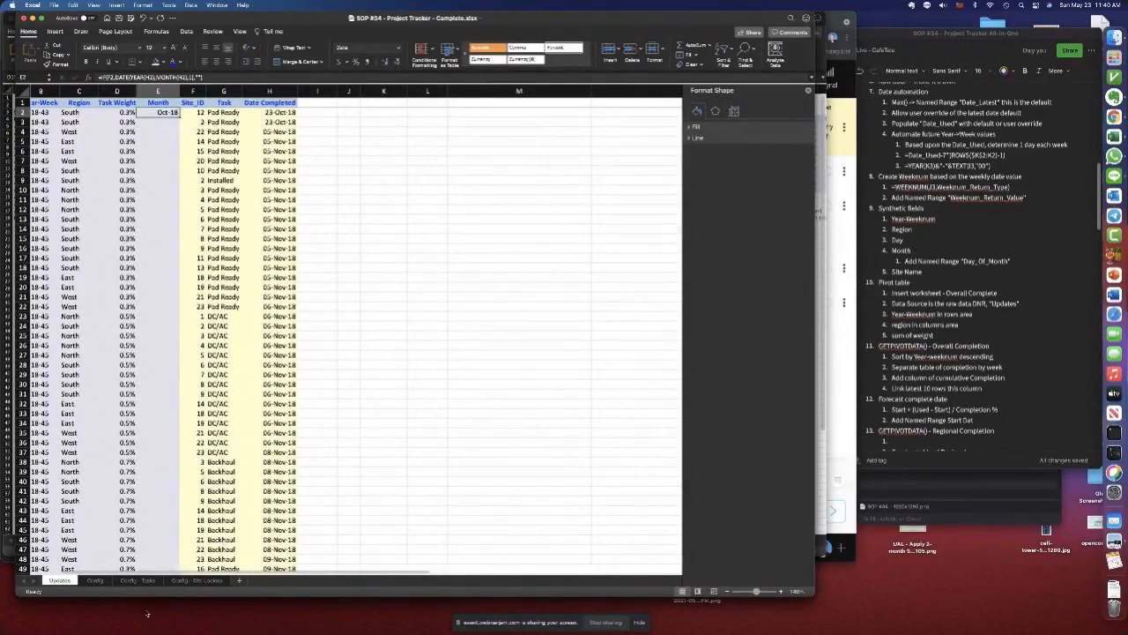
pyautogui.click(95, 581)
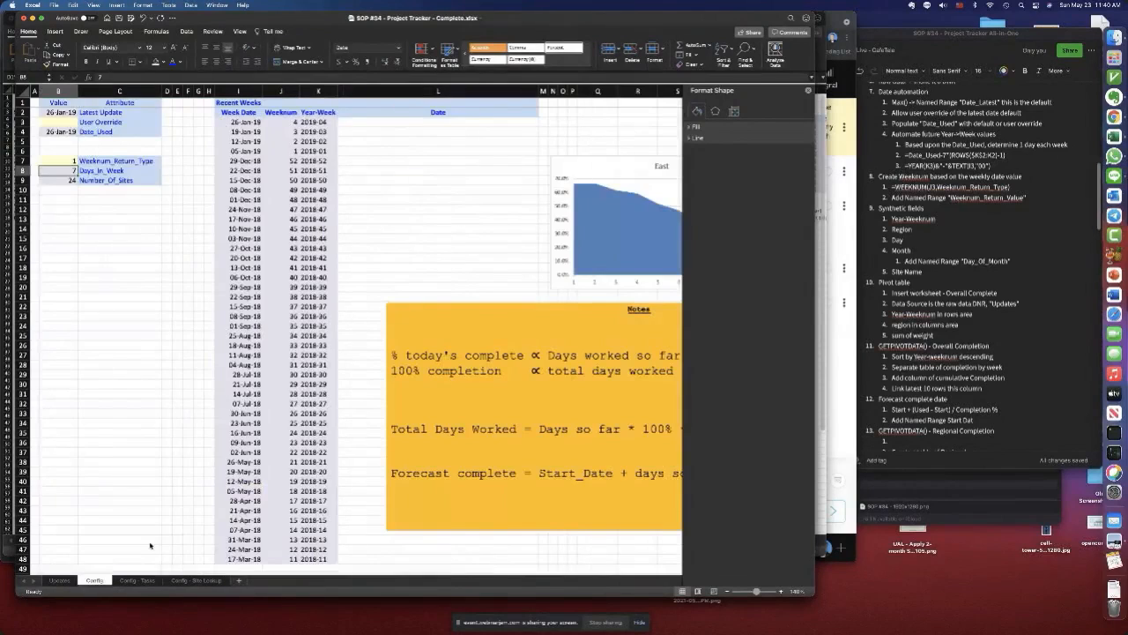
pyautogui.click(100, 191)
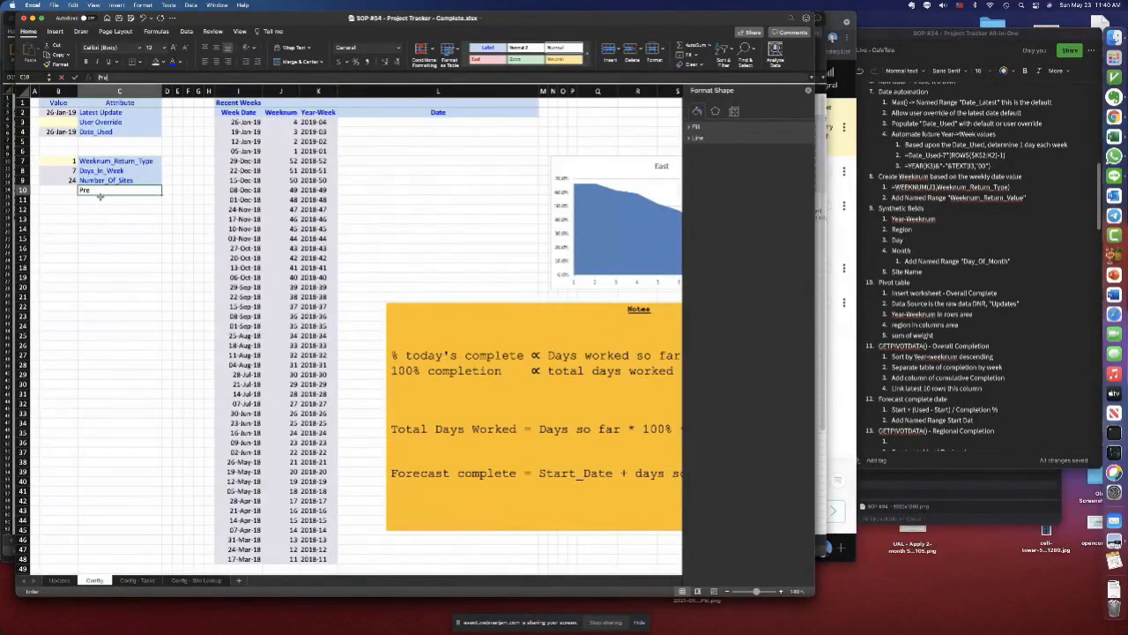
pyautogui.write('Preferred_Day_O')
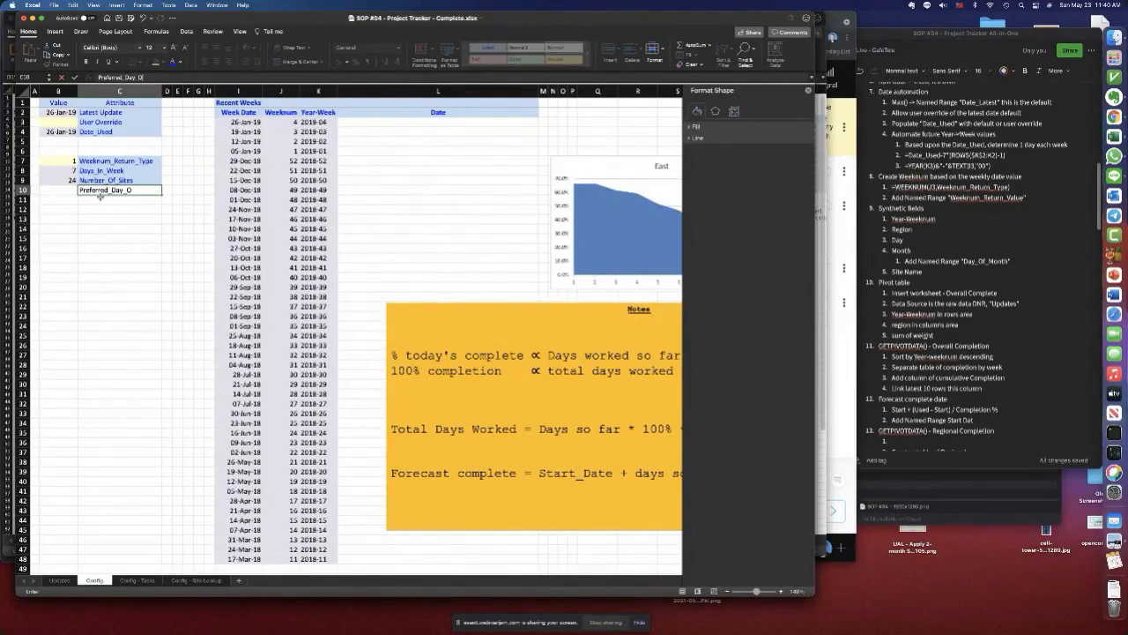
pyautogui.write('f_Month')
pyautogui.press('Return')
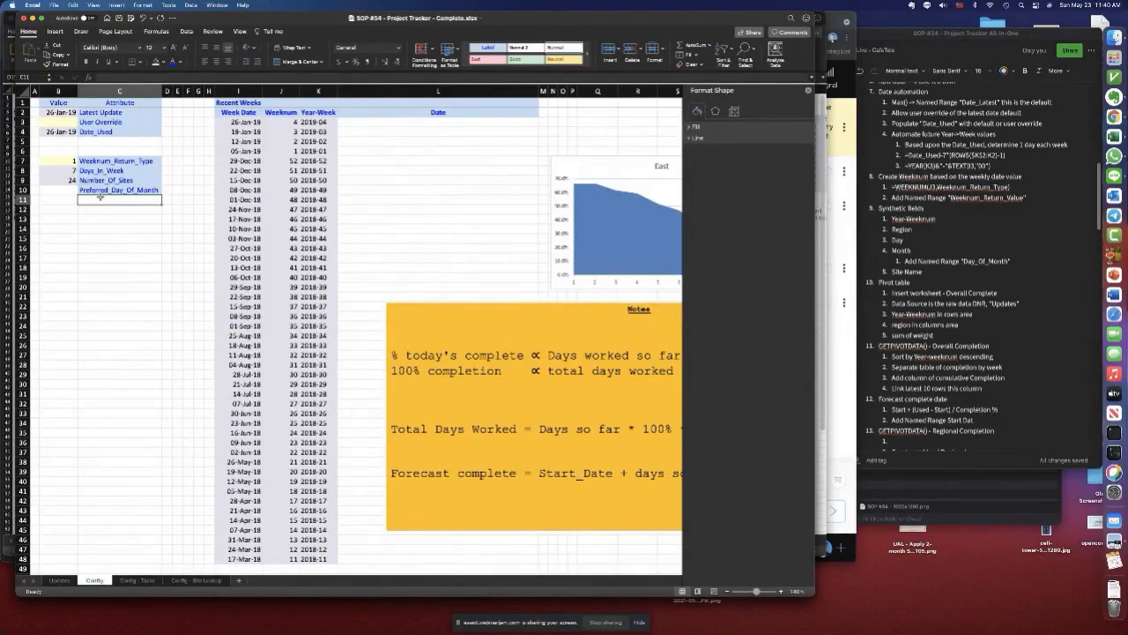
# - Define the named range Preferred_Day_Of_Month for cell B10 by reusing the label text beside it
pyautogui.click(113, 189)
pyautogui.press('super+c')
pyautogui.click(58, 189)
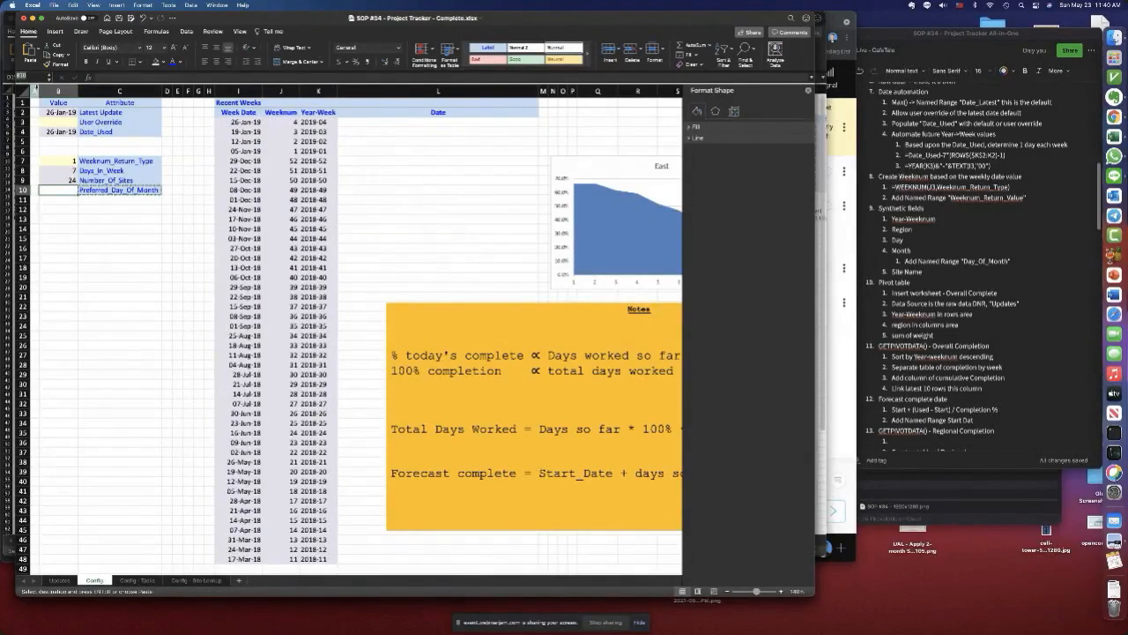
pyautogui.press('super+v')
pyautogui.press('Return')
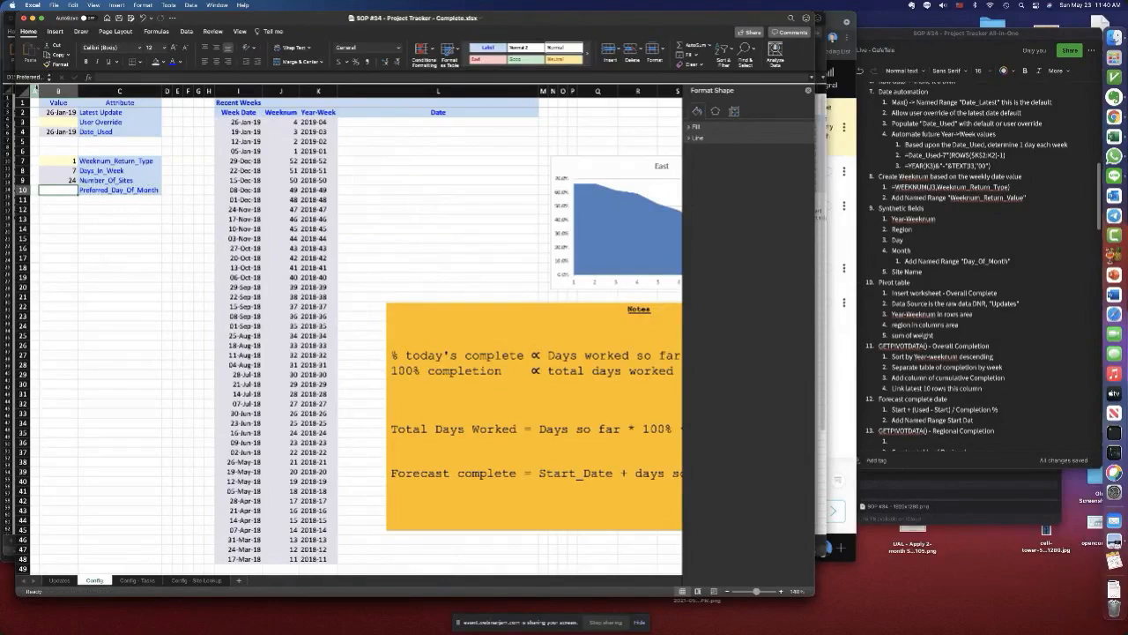
# - Set the Preferred_Day_Of_Month value in cell B10 to 1
pyautogui.write('1')
pyautogui.press('Return')
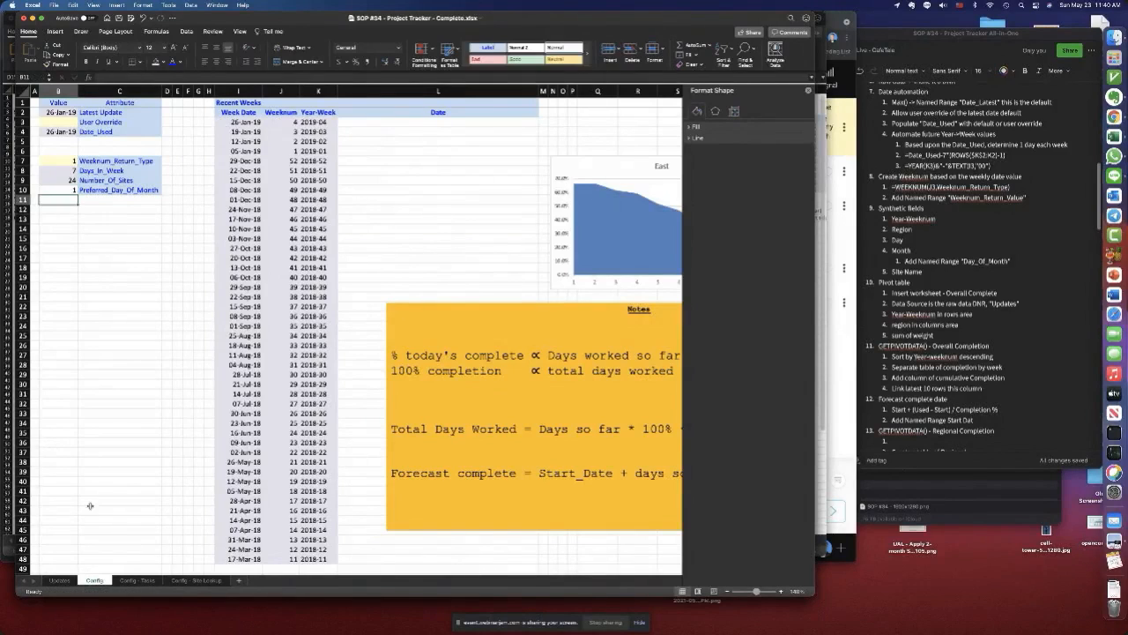
pyautogui.click(65, 189)
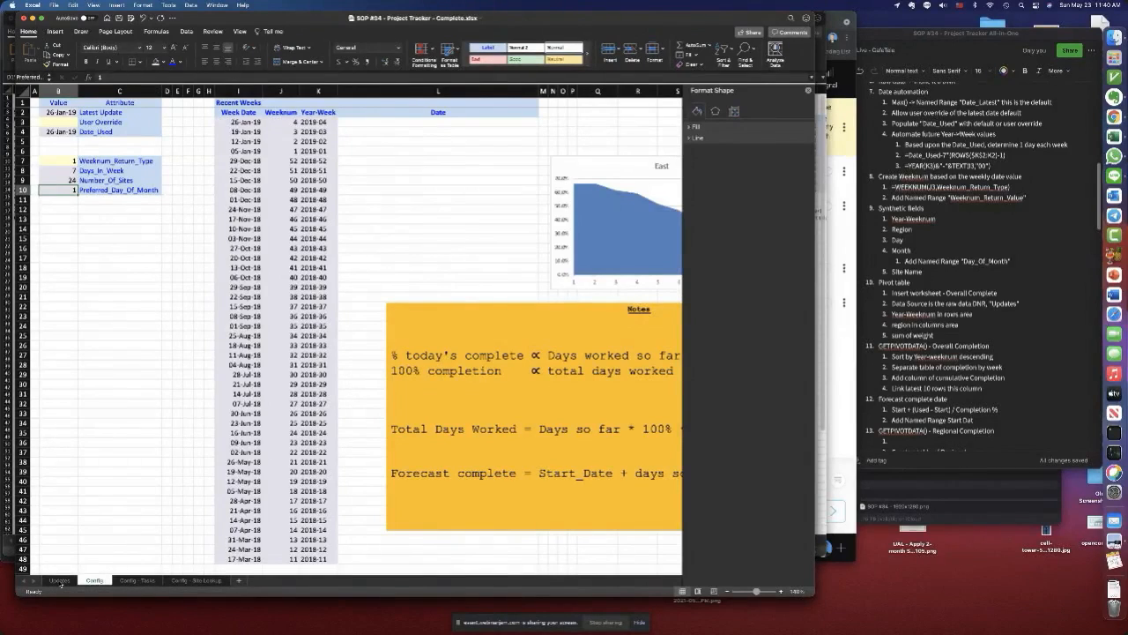
# - Replace the fixed day 1 in the E2 Month formula on the Updates sheet with the named range Preferred_Day_Of_Month
pyautogui.click(61, 582)
pyautogui.click(191, 79)
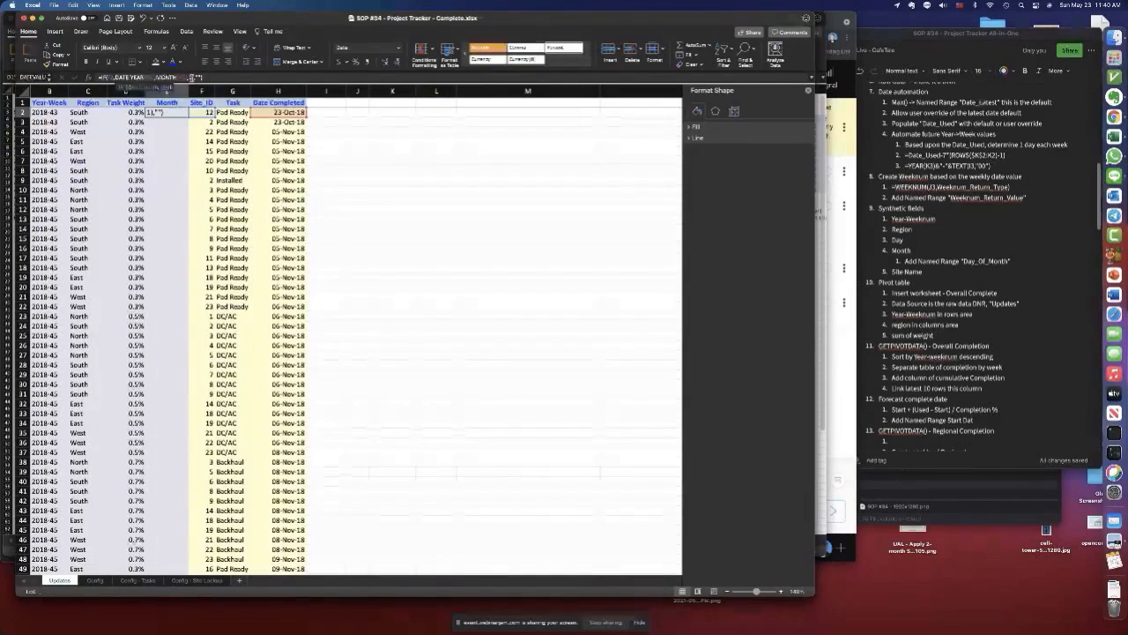
pyautogui.press('F3')
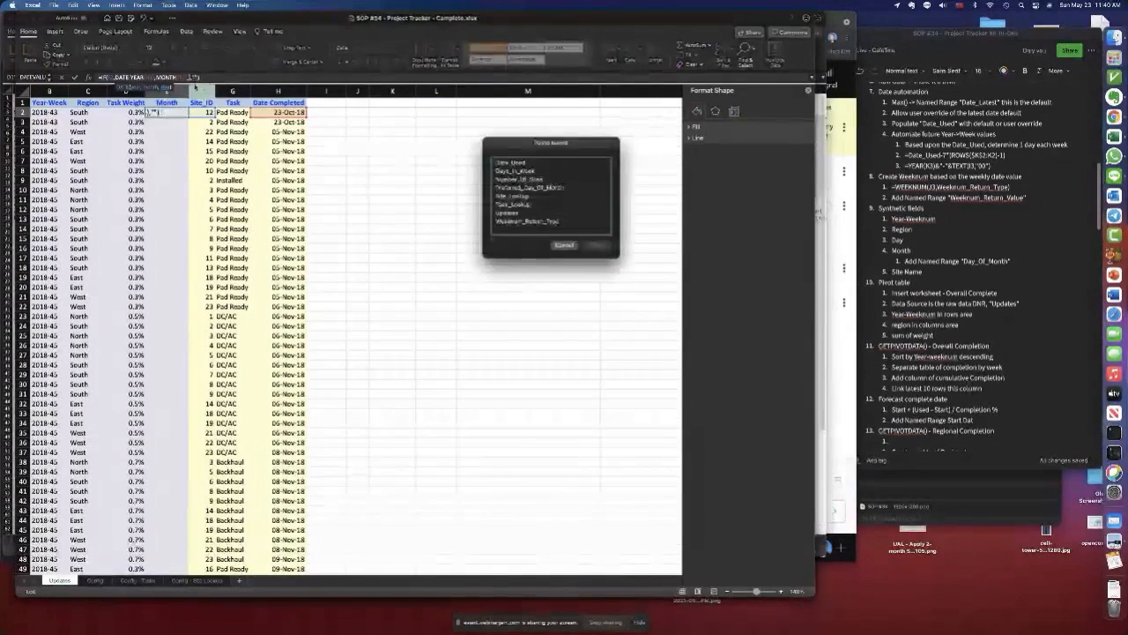
pyautogui.click(528, 188)
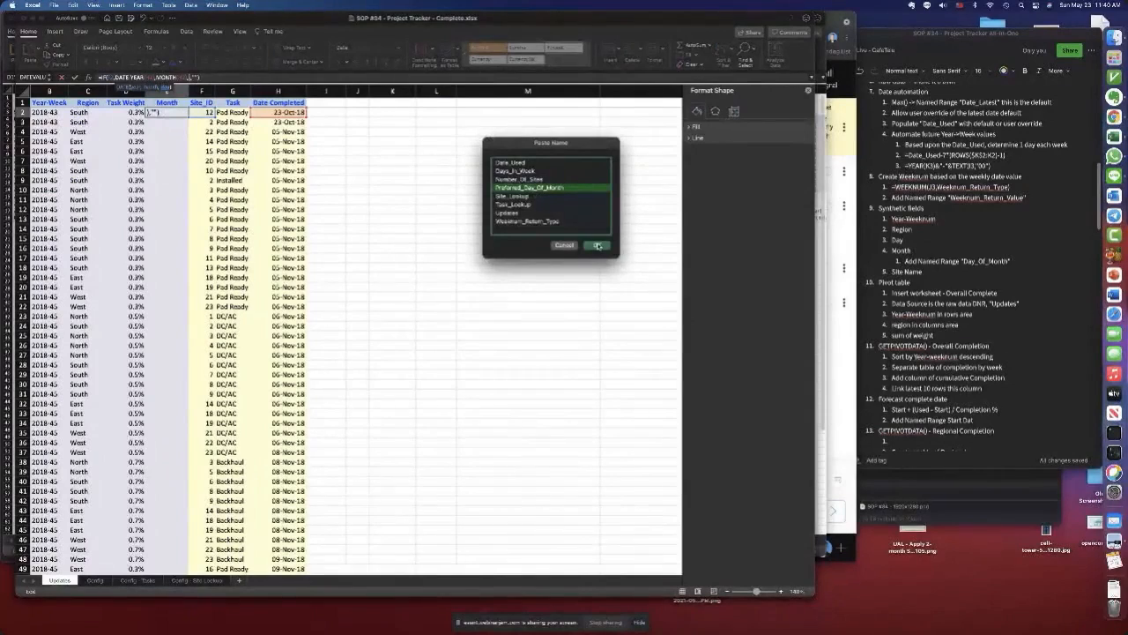
pyautogui.click(597, 245)
pyautogui.press('Return')
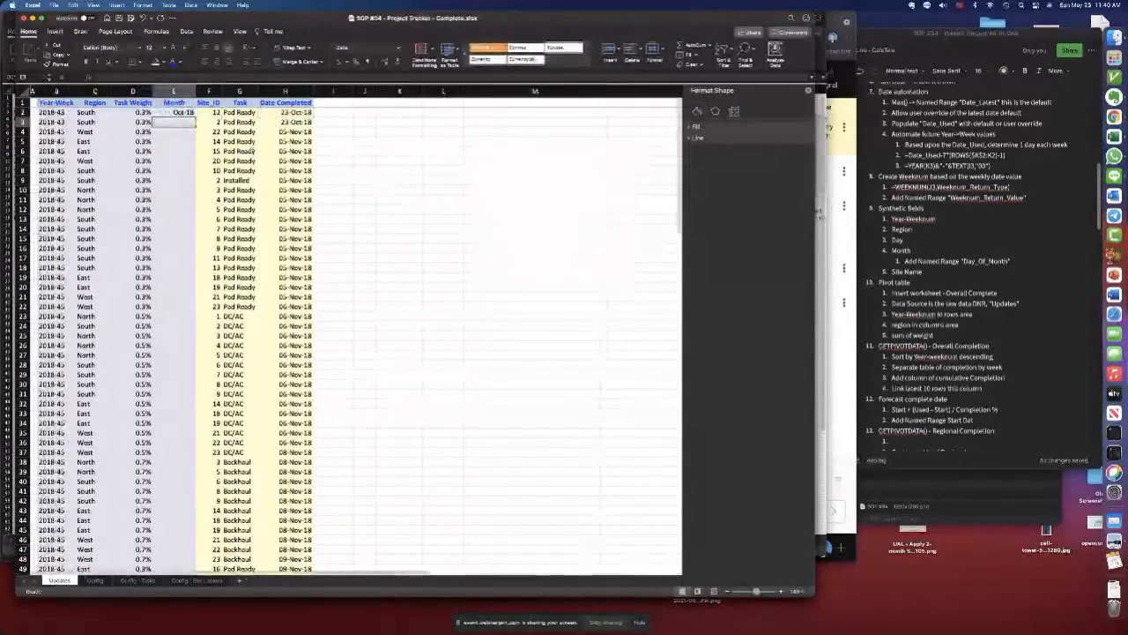
# - Fill the Month formula from E2 down through all the data rows of the Updates sheet
pyautogui.click(187, 113)
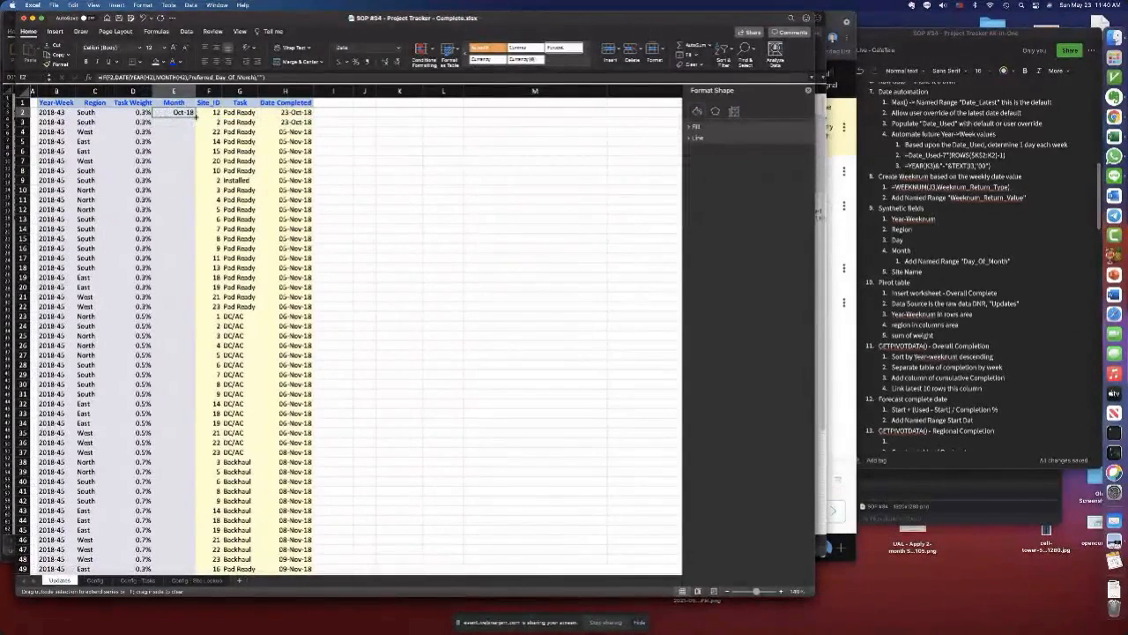
pyautogui.doubleClick(195, 116)
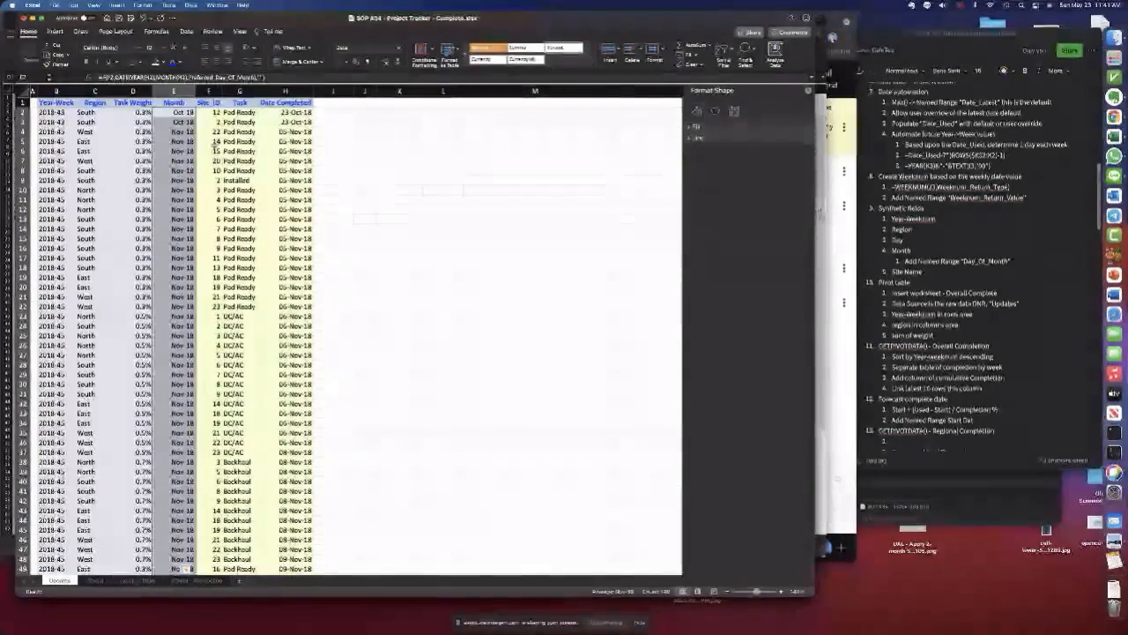
pyautogui.scroll(-10, 176, 335)
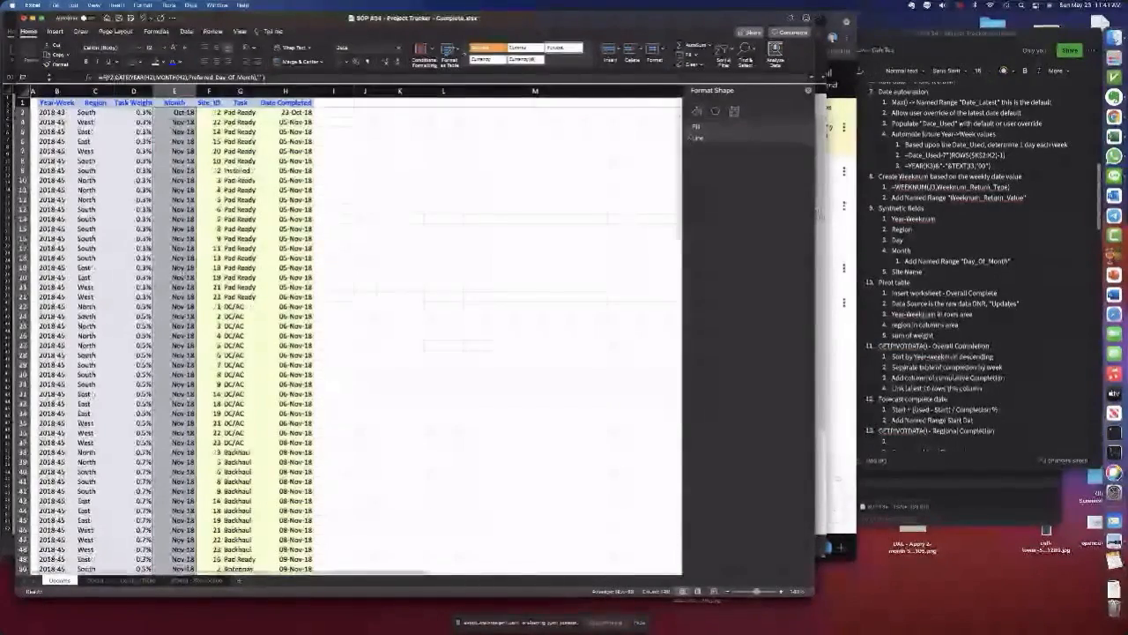
pyautogui.scroll(-20, 177, 275)
pyautogui.scroll(20, 176, 275)
pyautogui.scroll(15, 463, 317)
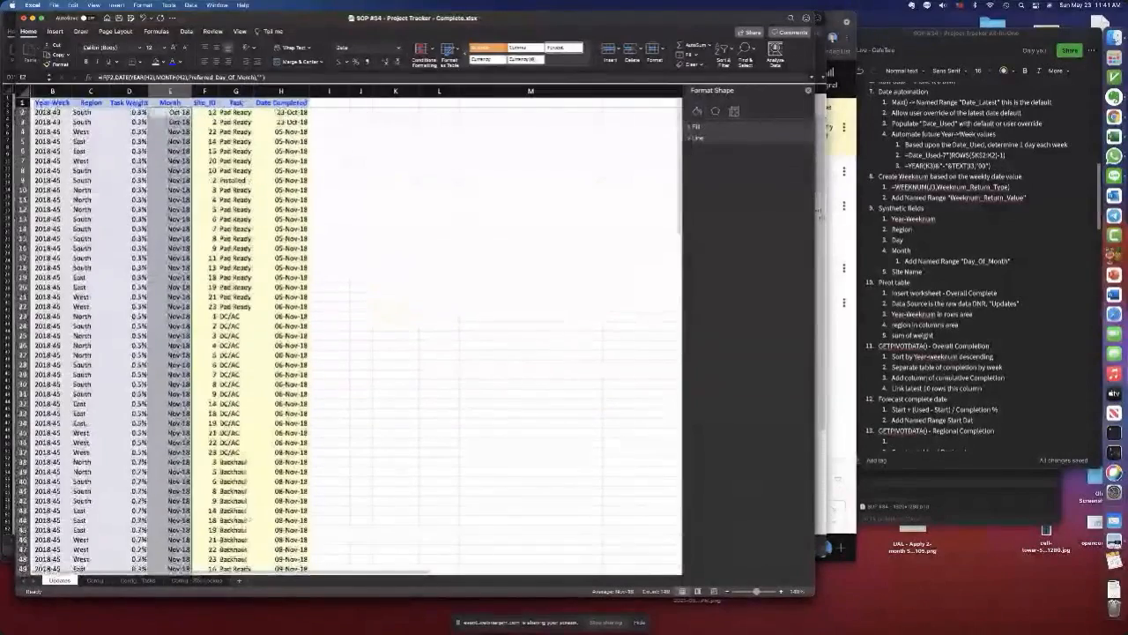
pyautogui.click(1013, 263)
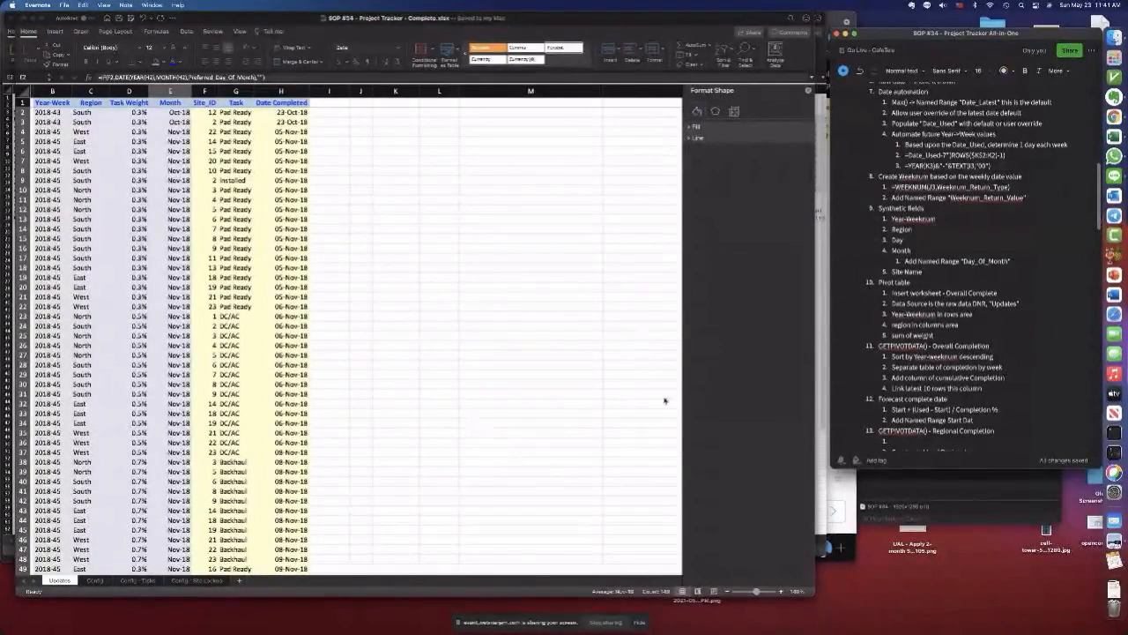
# - Add a new worksheet after the Updates sheet and name it "Pivot - Overall Complete"
pyautogui.click(235, 582)
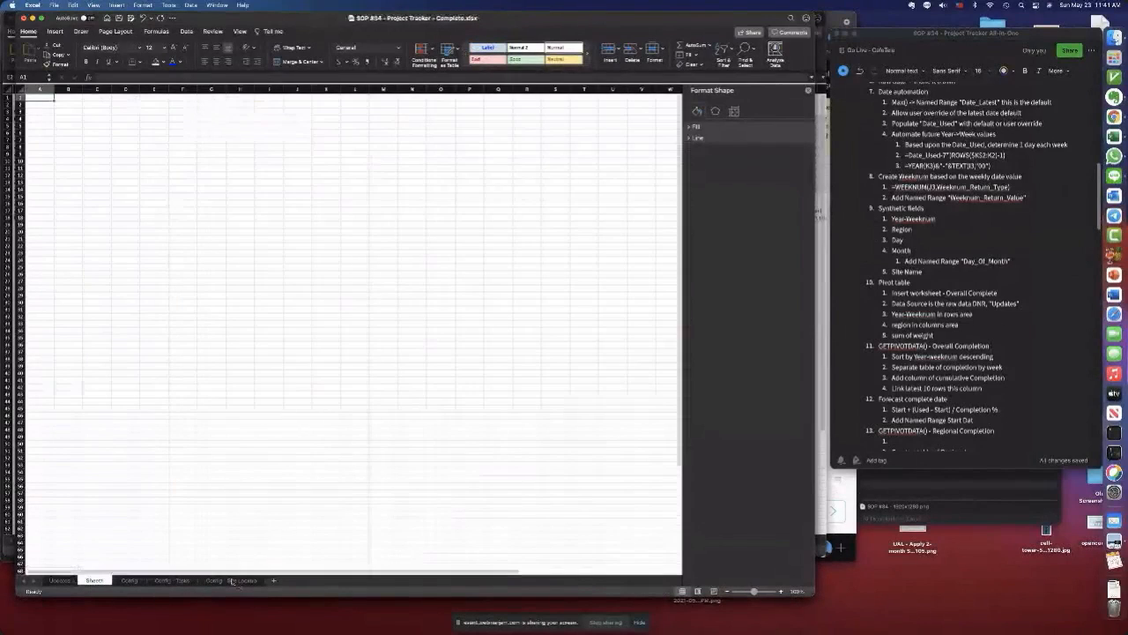
pyautogui.doubleClick(94, 581)
pyautogui.write('P')
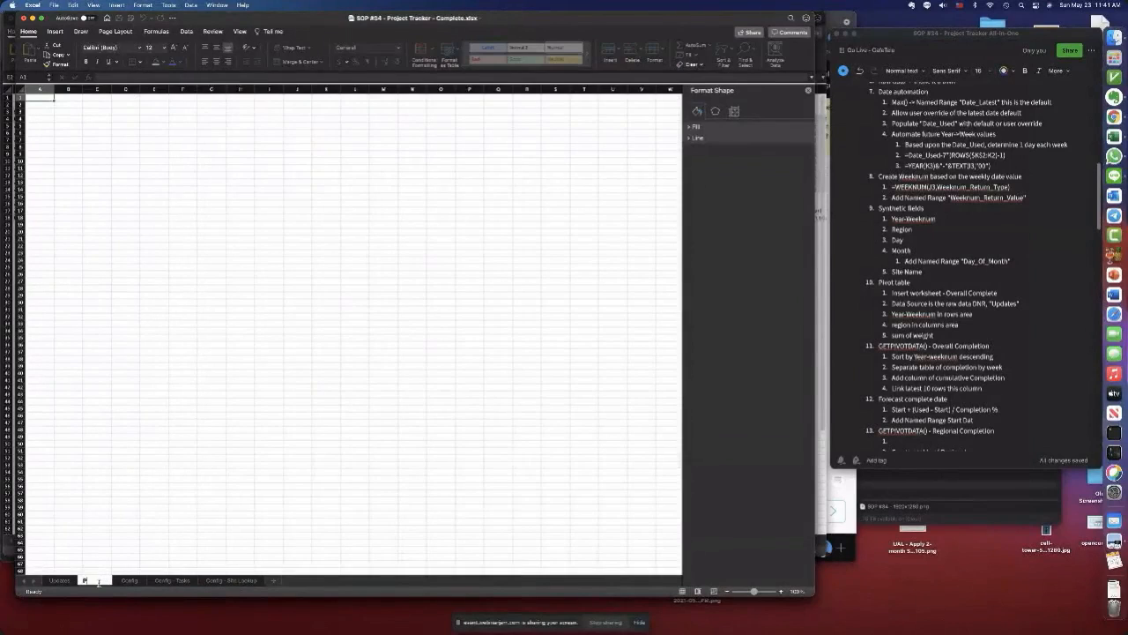
pyautogui.write('ivot - Overall C')
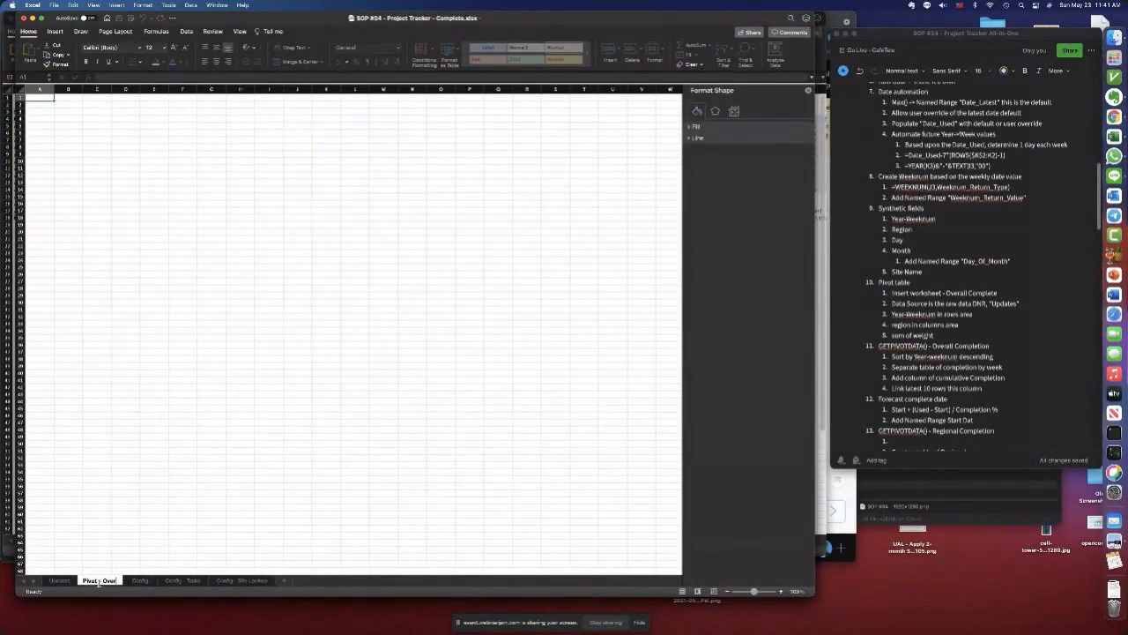
pyautogui.write('omplete')
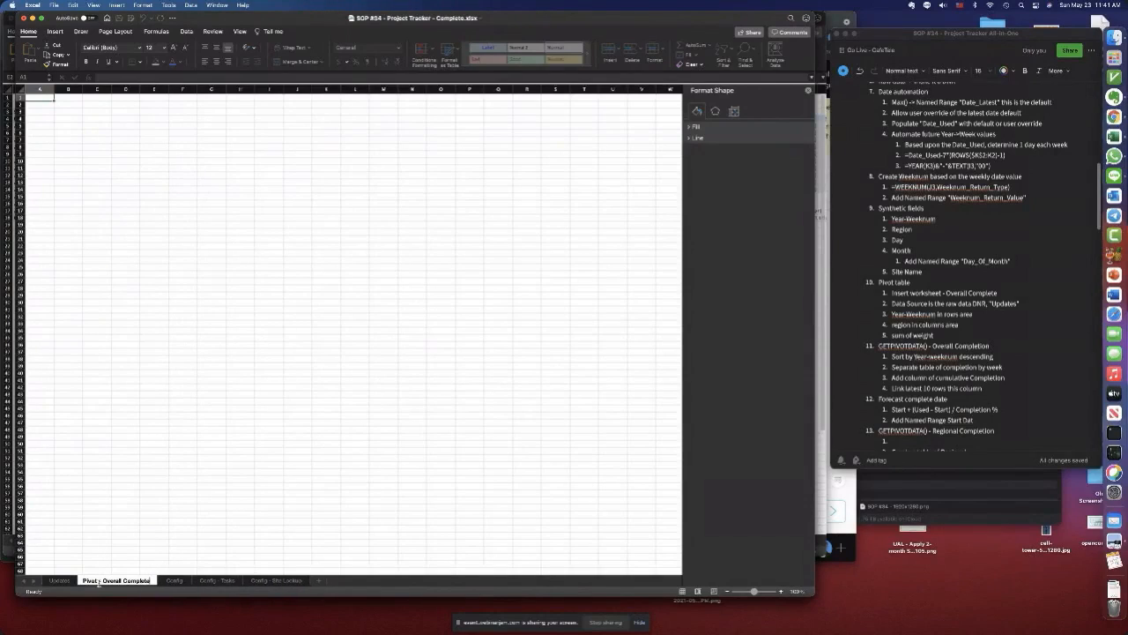
pyautogui.press('Return')
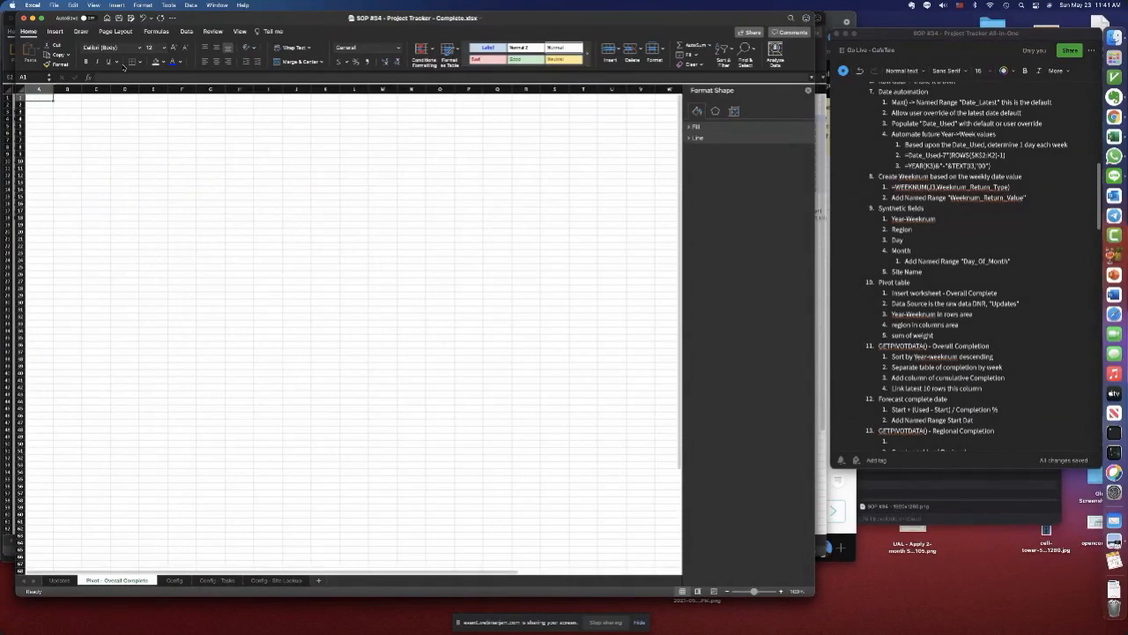
# - Insert a PivotTable at cell A1 of the Pivot - Overall Complete sheet, using Updates as its data source
pyautogui.click(54, 32)
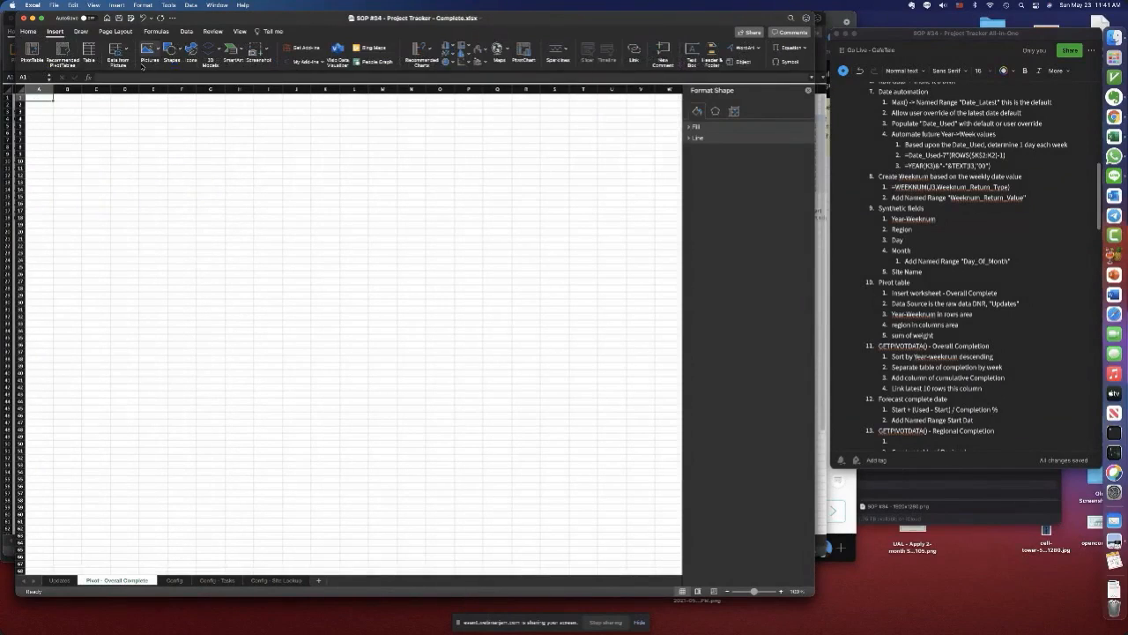
pyautogui.click(32, 51)
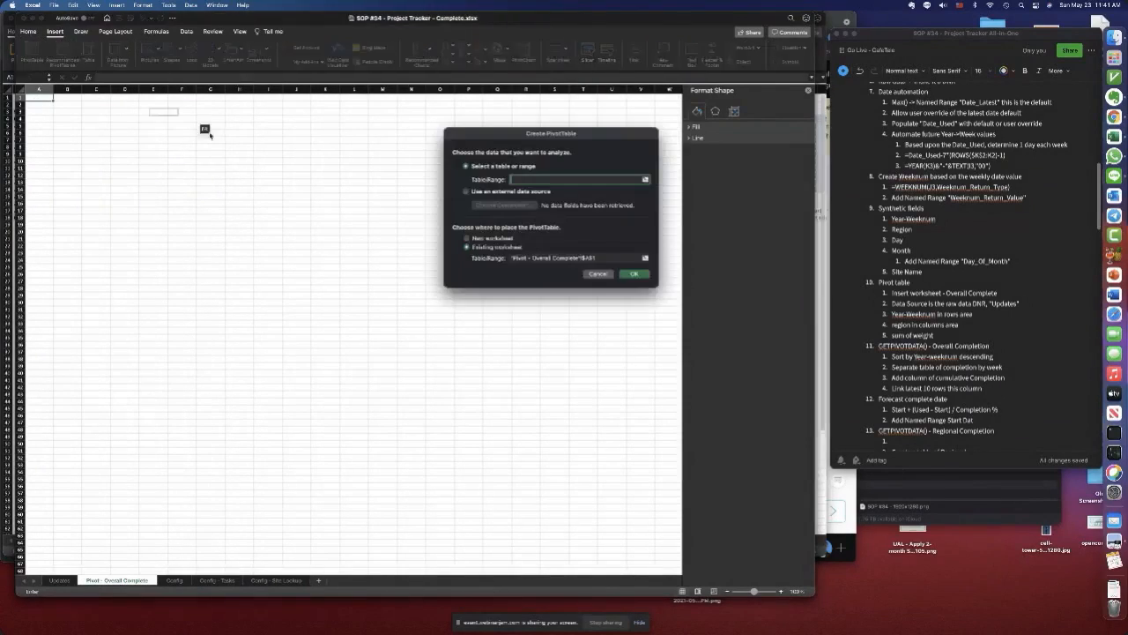
pyautogui.write('Updates')
pyautogui.hscroll(1, 379, 143)
pyautogui.click(519, 179)
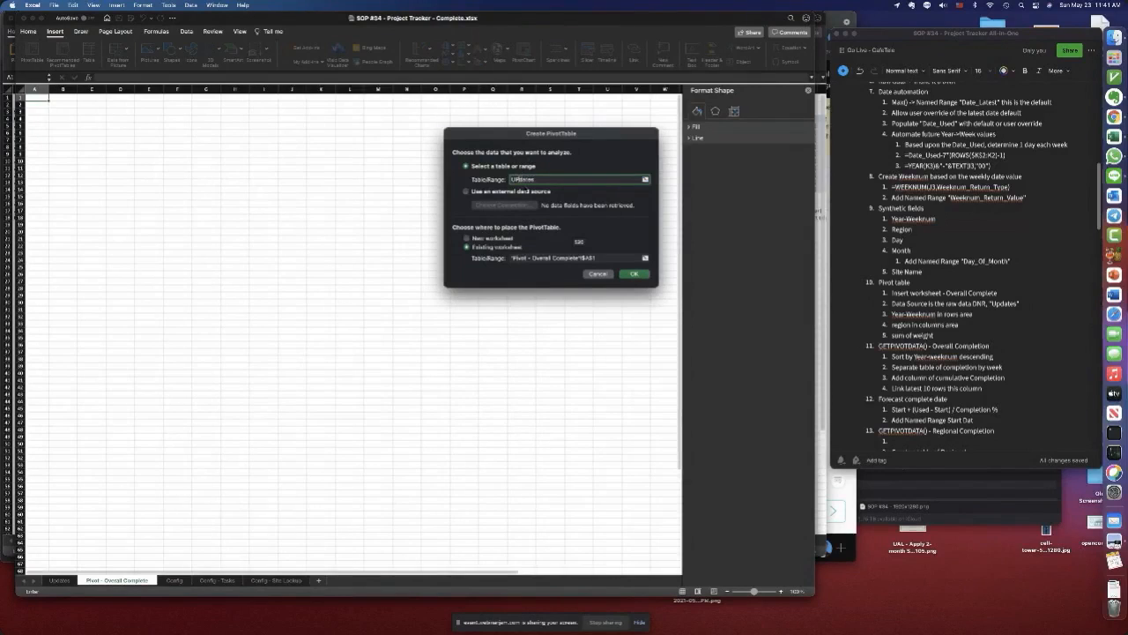
pyautogui.press('BackSpace')
pyautogui.write('p')
pyautogui.click(635, 274)
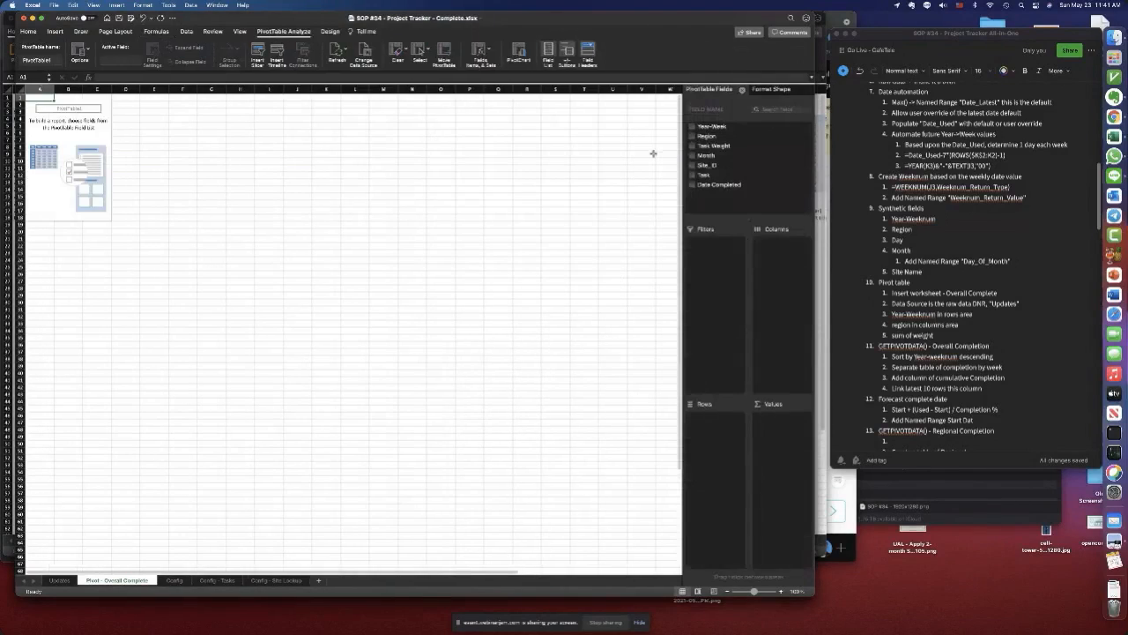
# - Lay out the PivotTable with Year-Week in rows, Region in columns and the sum of Task Weight as values
pyautogui.moveTo(715, 126); pyautogui.dragTo(722, 448)
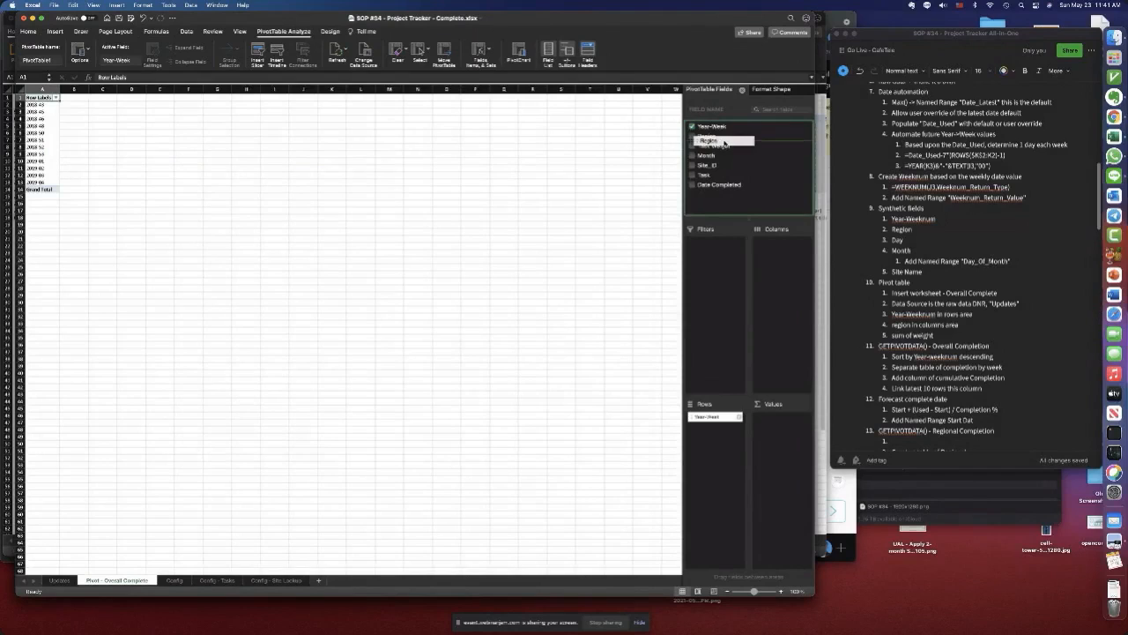
pyautogui.moveTo(705, 136); pyautogui.dragTo(789, 264)
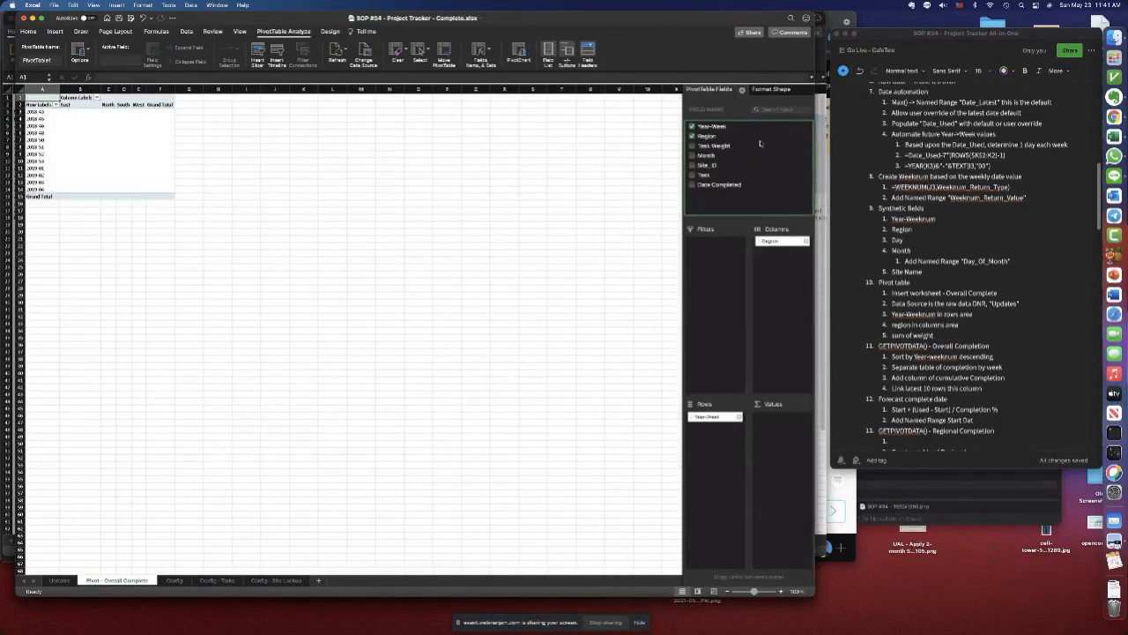
pyautogui.moveTo(705, 146); pyautogui.dragTo(796, 436)
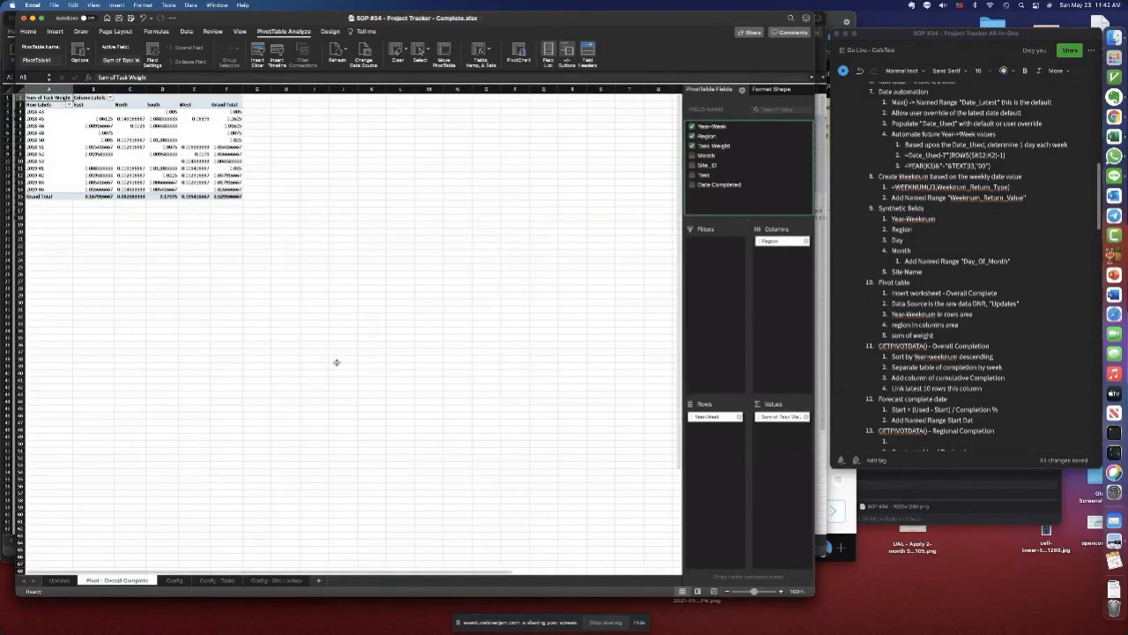
# - Format the PivotTable's Sum of Task Weight field as a percentage with 2 decimal places
pyautogui.click(807, 416)
pyautogui.click(539, 179)
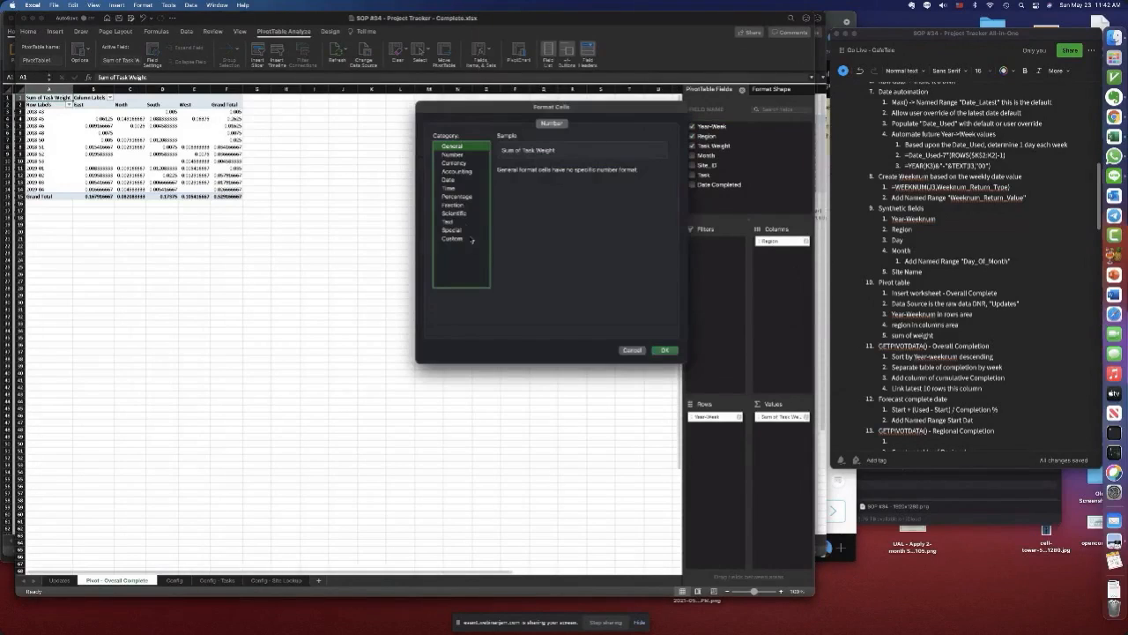
pyautogui.click(458, 196)
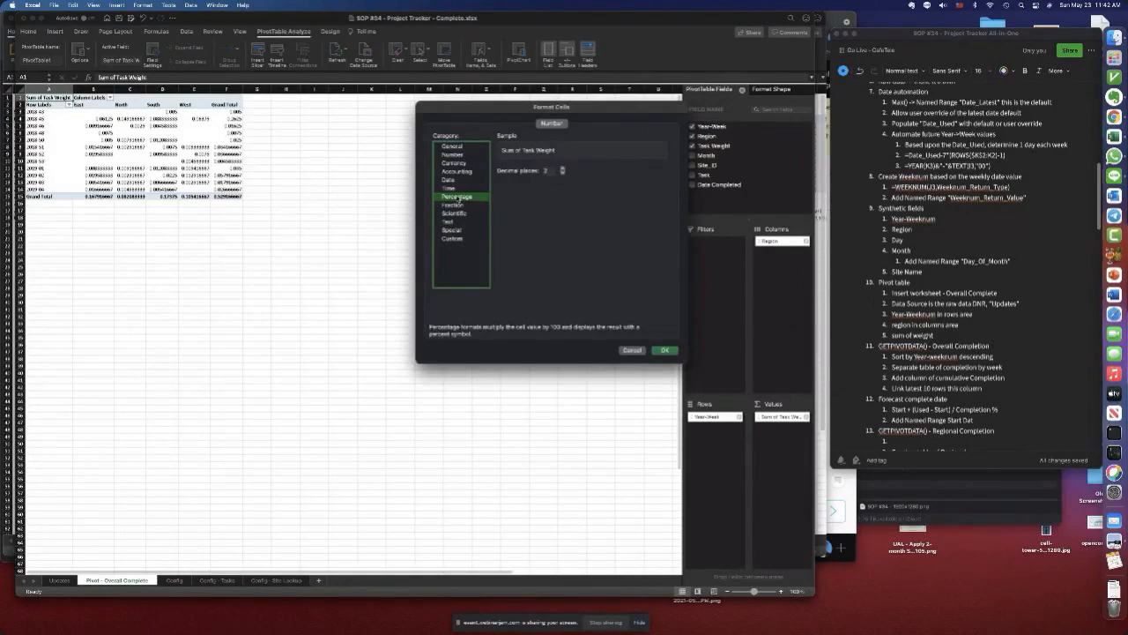
pyautogui.click(664, 351)
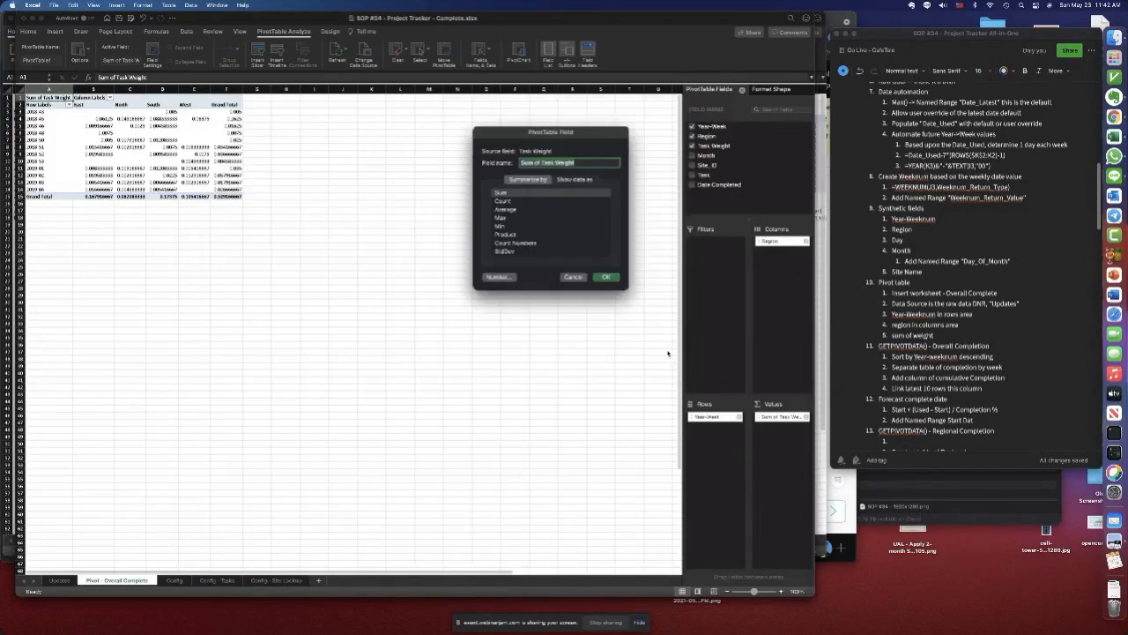
pyautogui.click(605, 277)
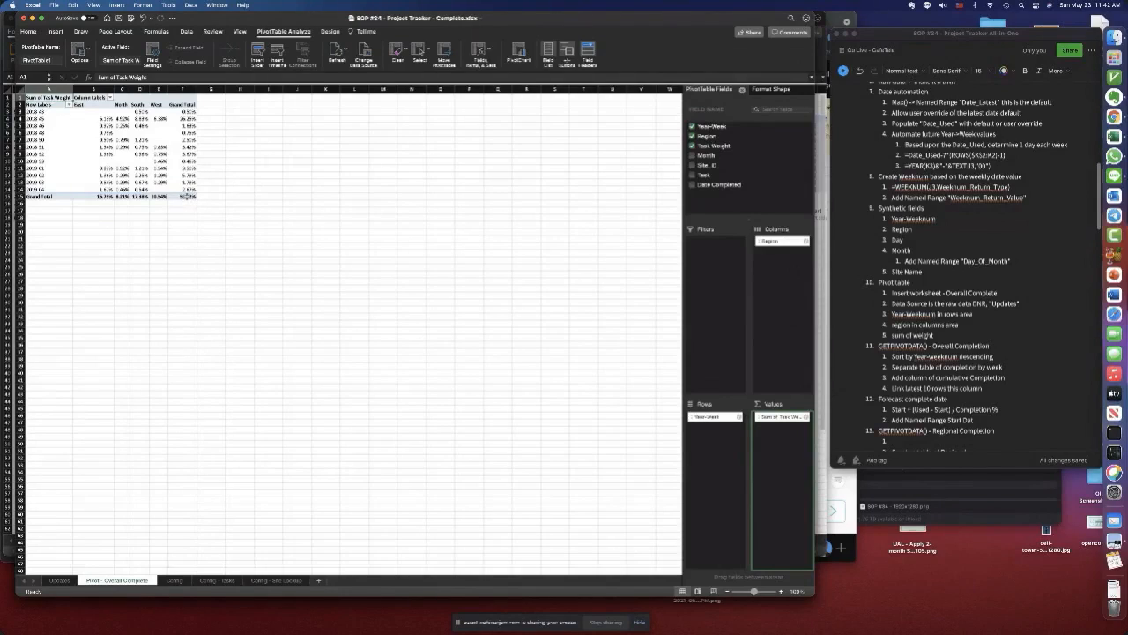
# - Check the sum of the weekly Grand Total values in F3:F14 against the PivotTable's overall total
pyautogui.moveTo(188, 189); pyautogui.dragTo(190, 114)
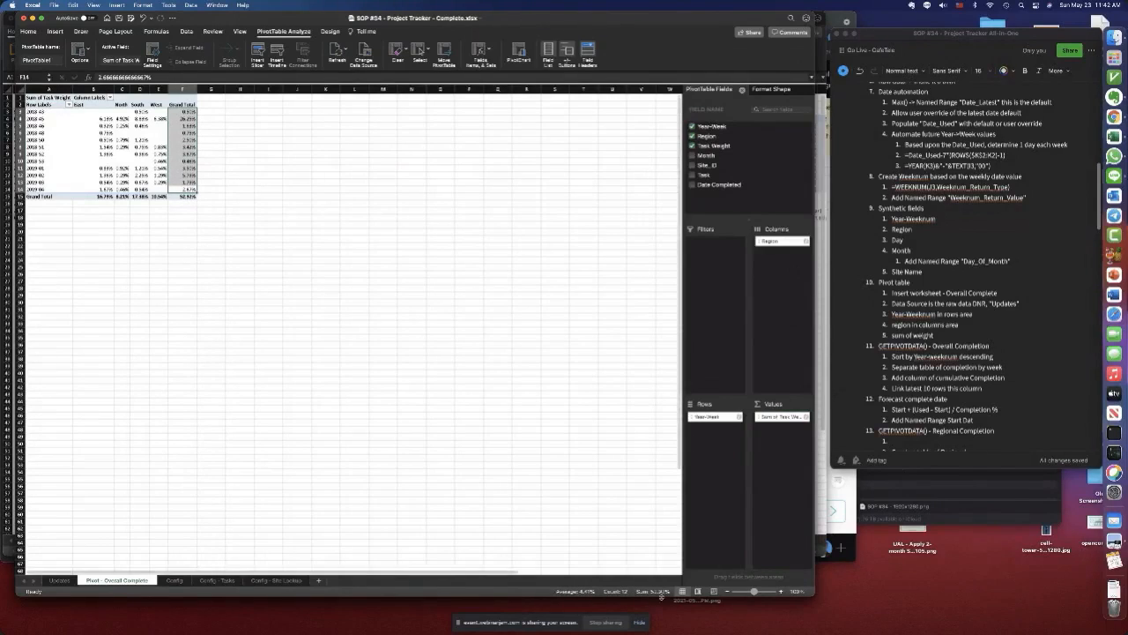
pyautogui.click(260, 232)
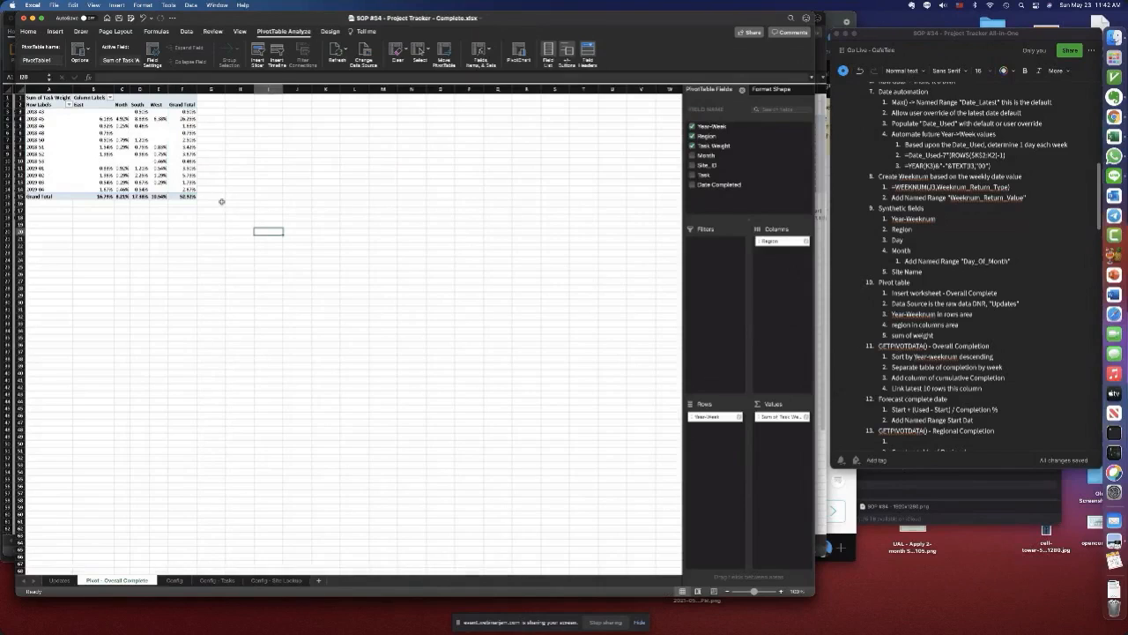
pyautogui.click(187, 183)
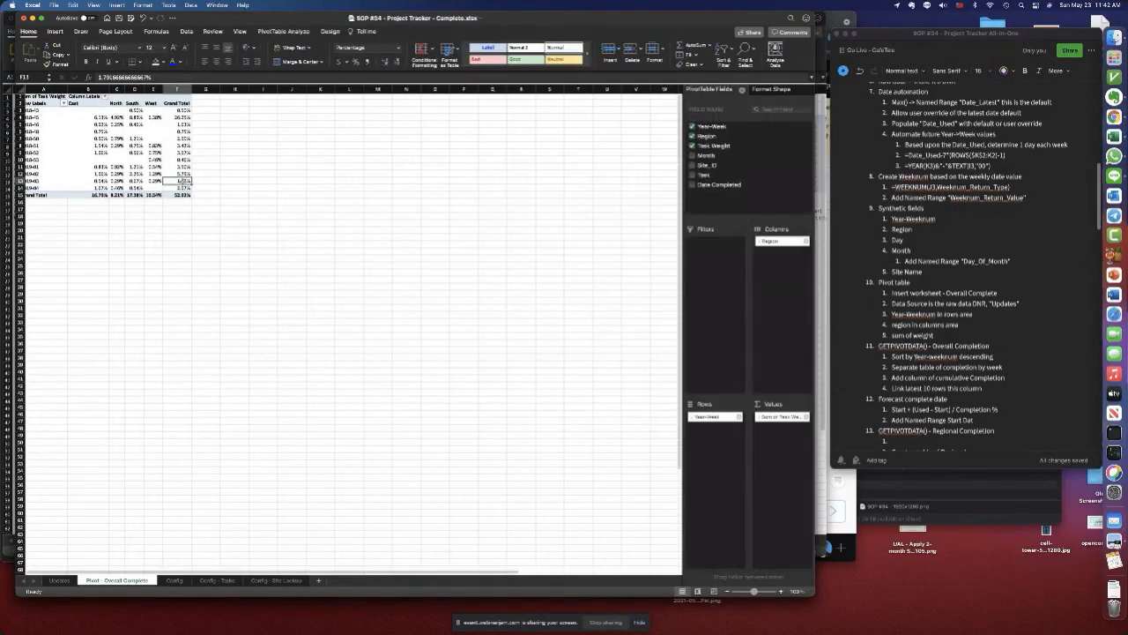
pyautogui.scroll(1, 293, 165)
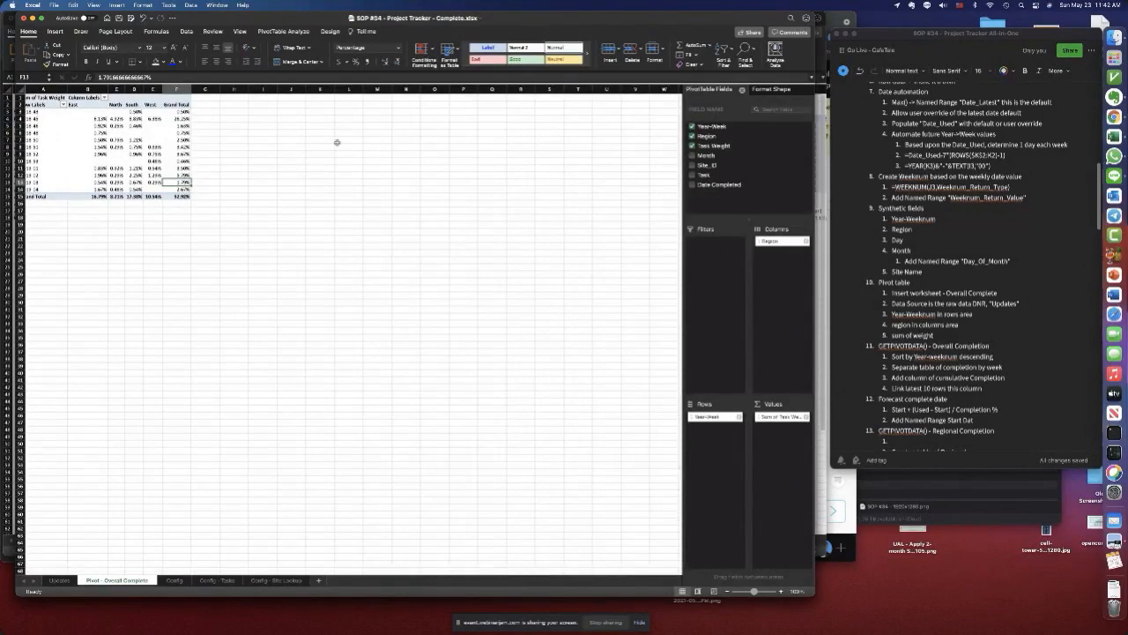
# - Link cell I3 beside the PivotTable to the first Week Date, cell I3 of the Config sheet
pyautogui.click(269, 112)
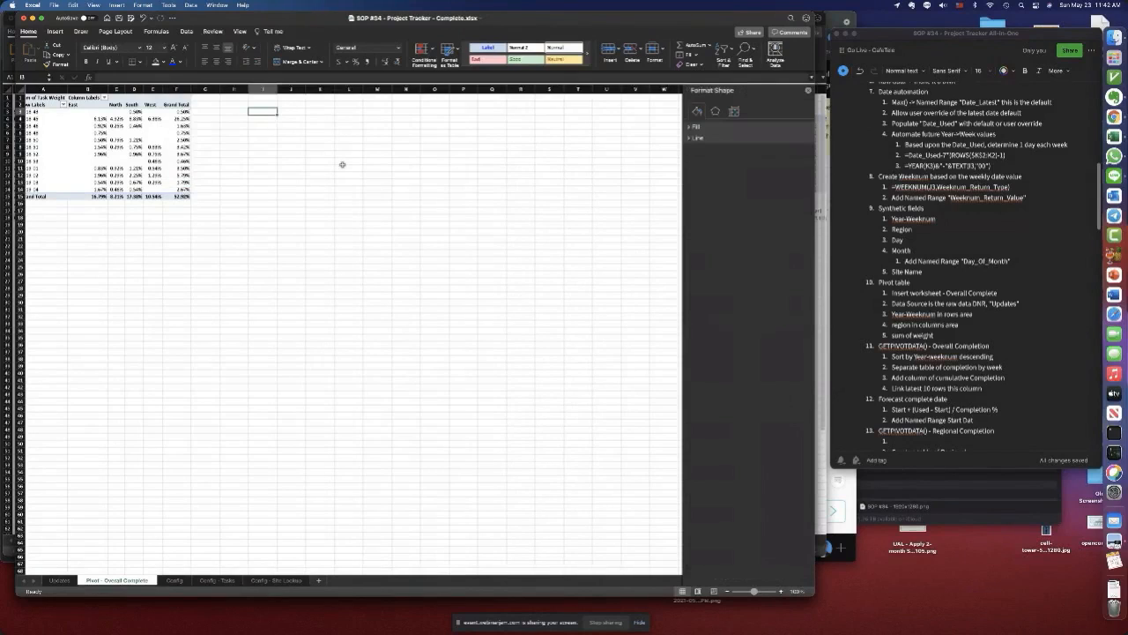
pyautogui.write('=')
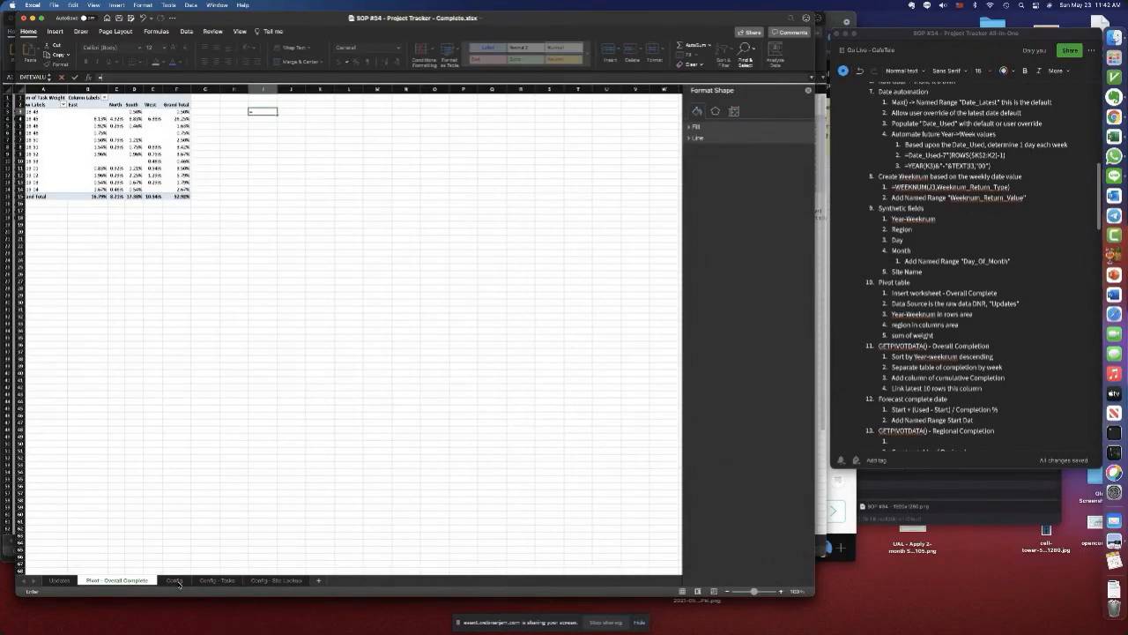
pyautogui.click(175, 580)
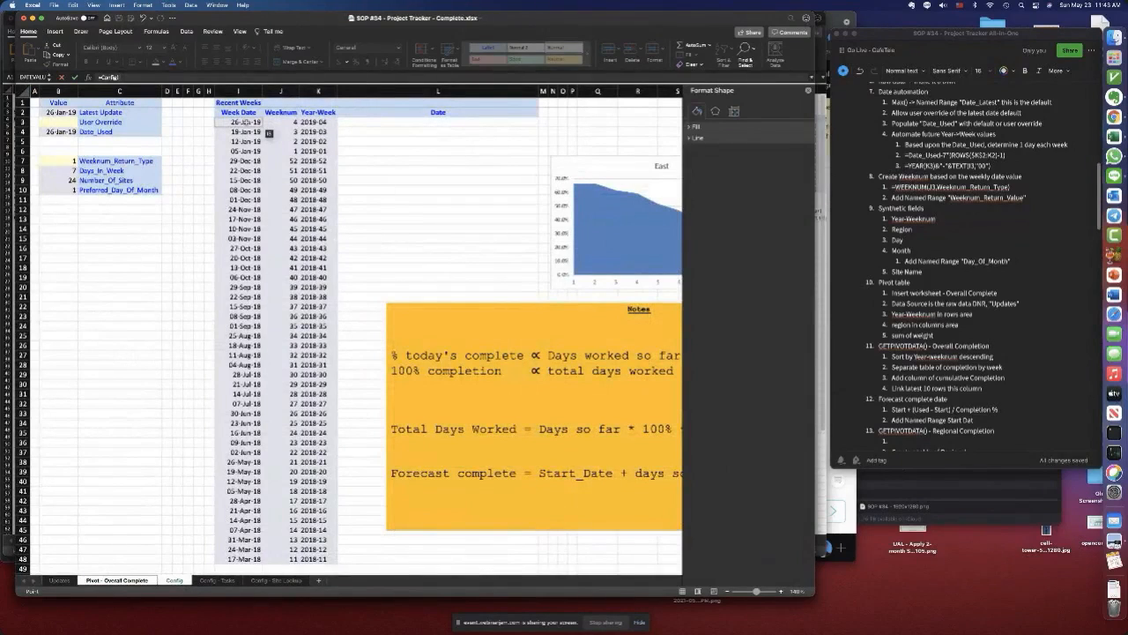
pyautogui.click(230, 121)
pyautogui.press('Return')
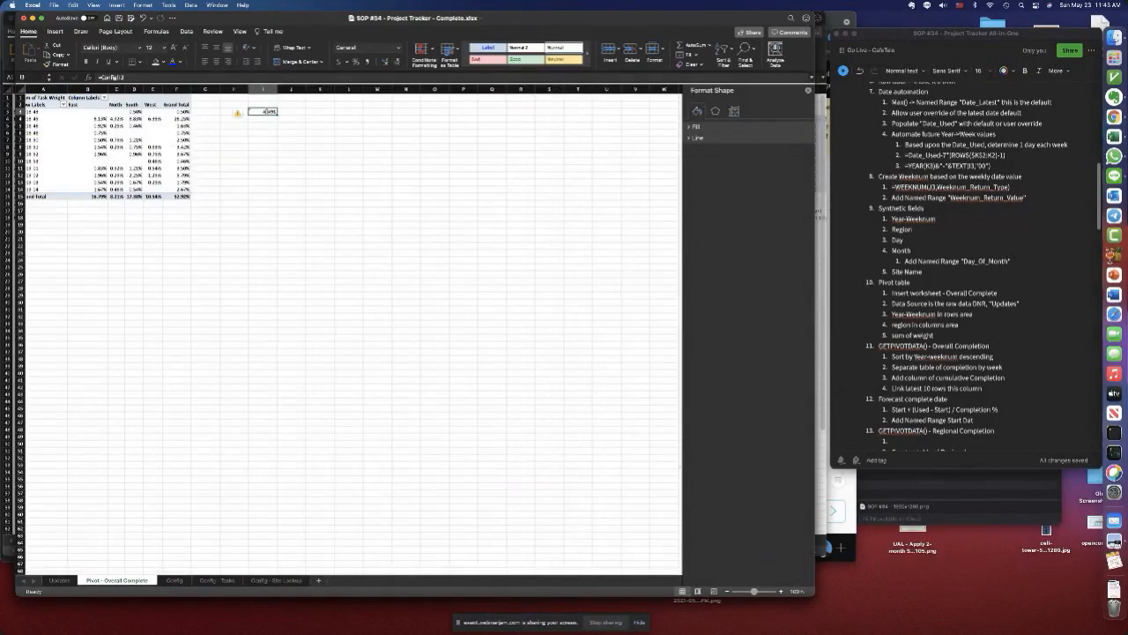
pyautogui.press('super+1')
pyautogui.click(457, 181)
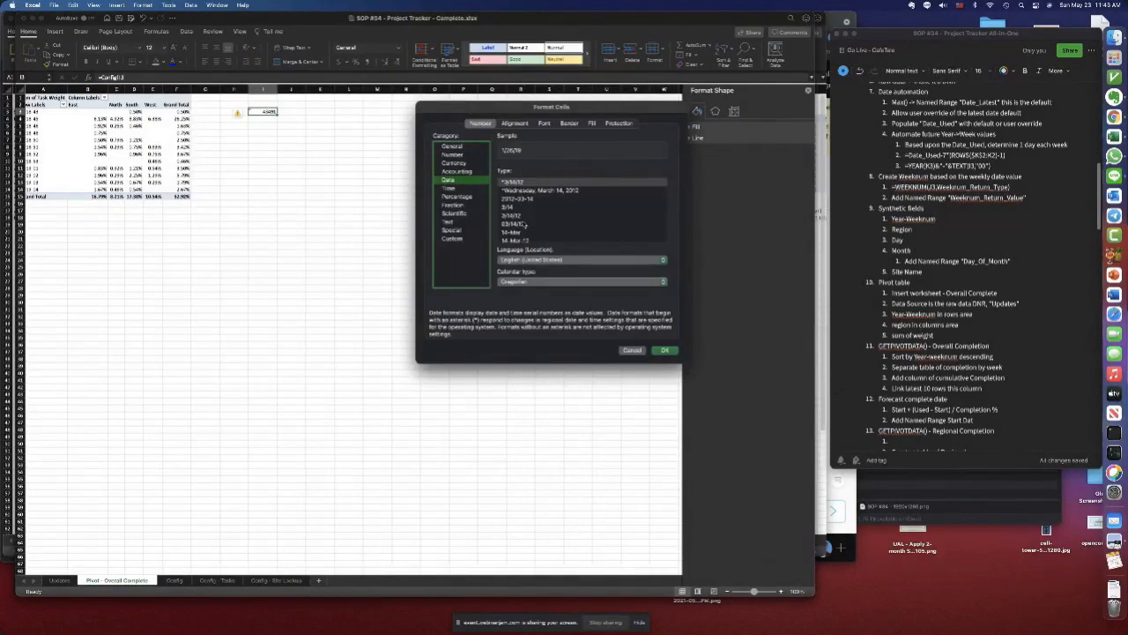
pyautogui.press('Escape')
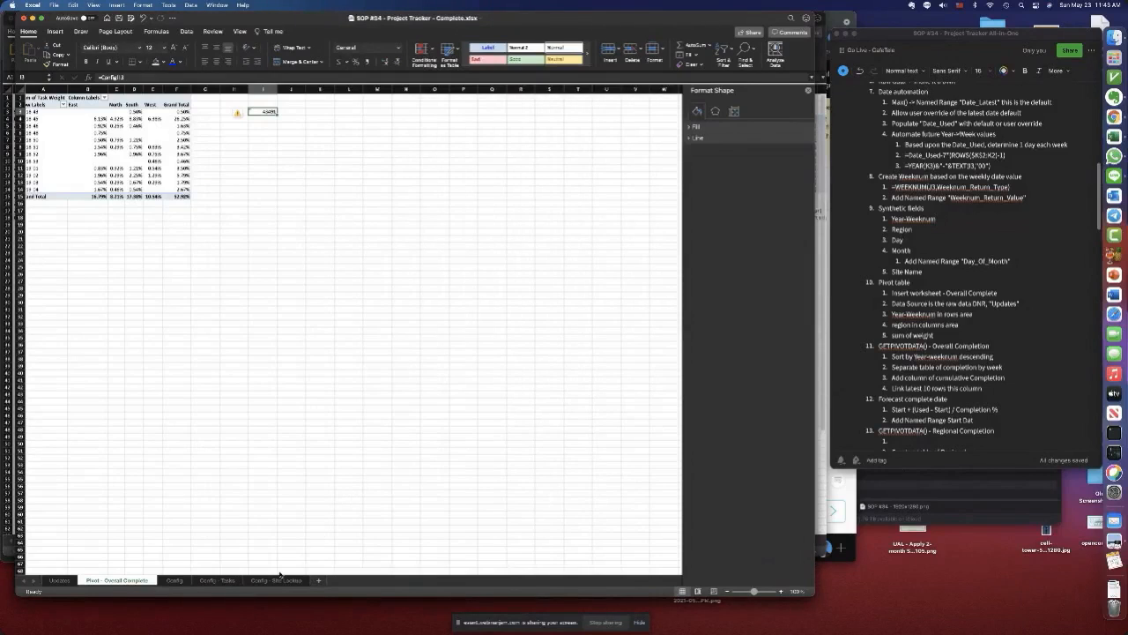
# - Link cell I3 beside the PivotTable to the first Year-Week value with the formula =Config!K3
pyautogui.click(175, 580)
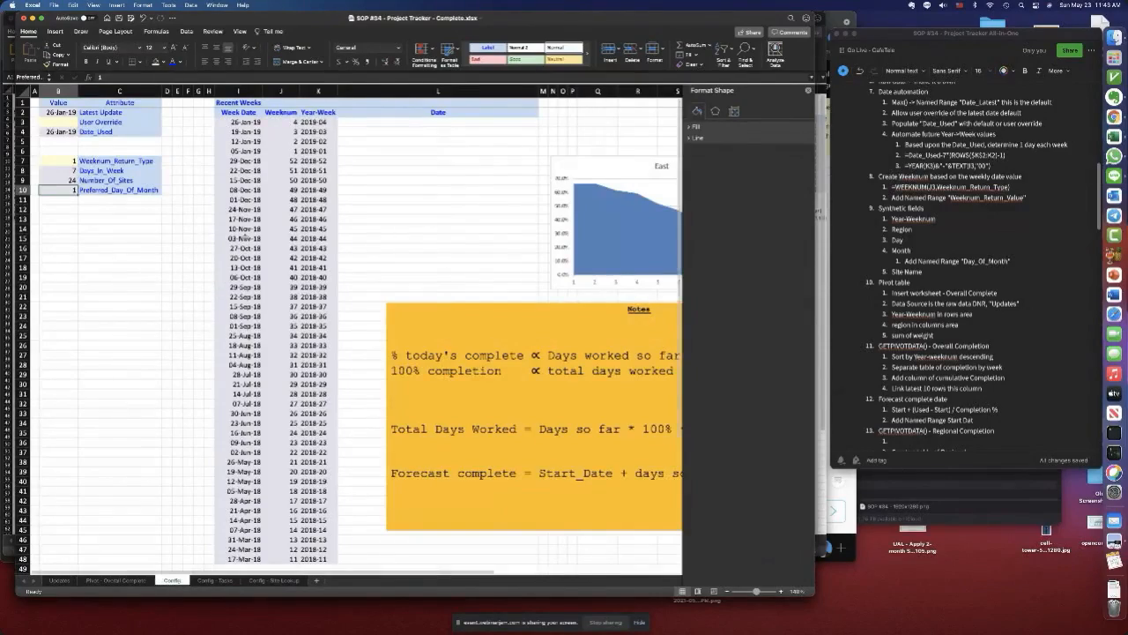
pyautogui.click(318, 122)
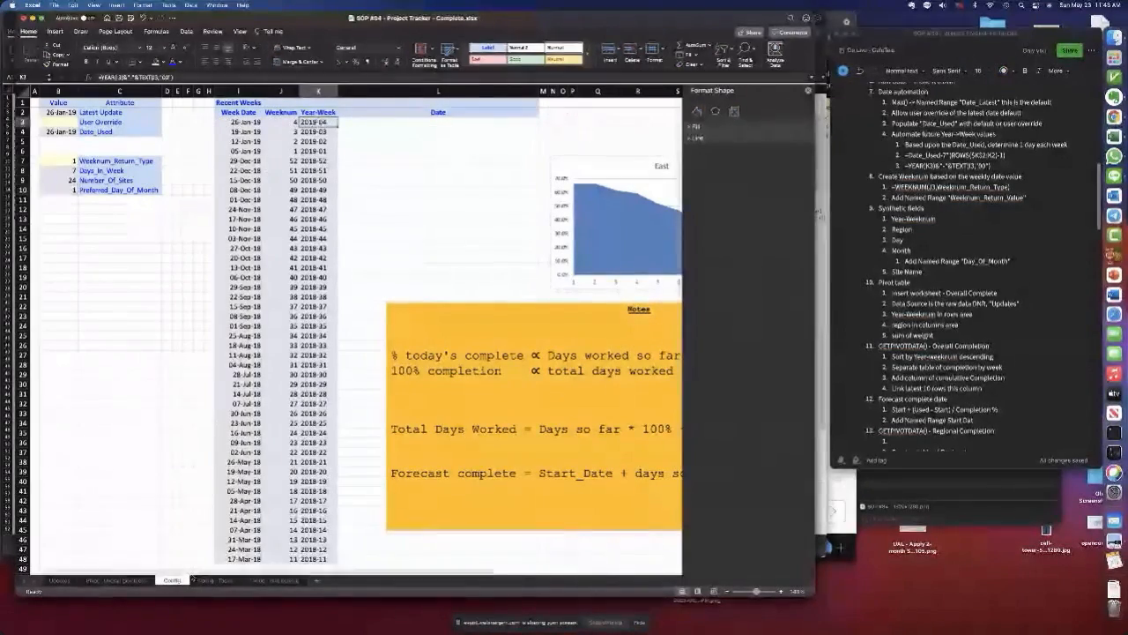
pyautogui.click(117, 582)
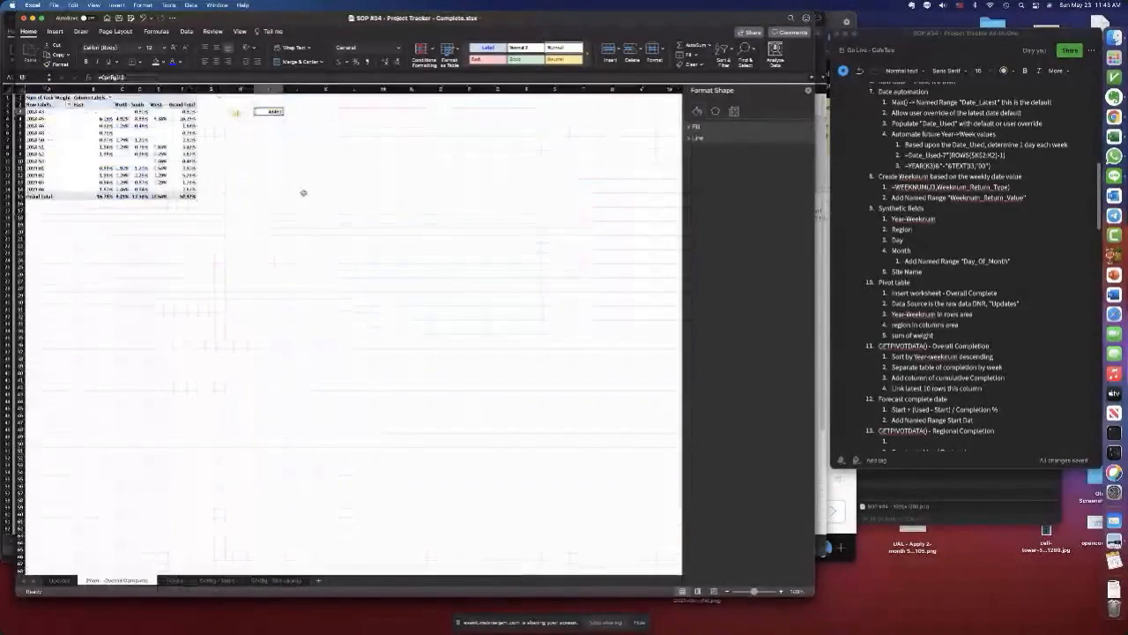
pyautogui.write('=')
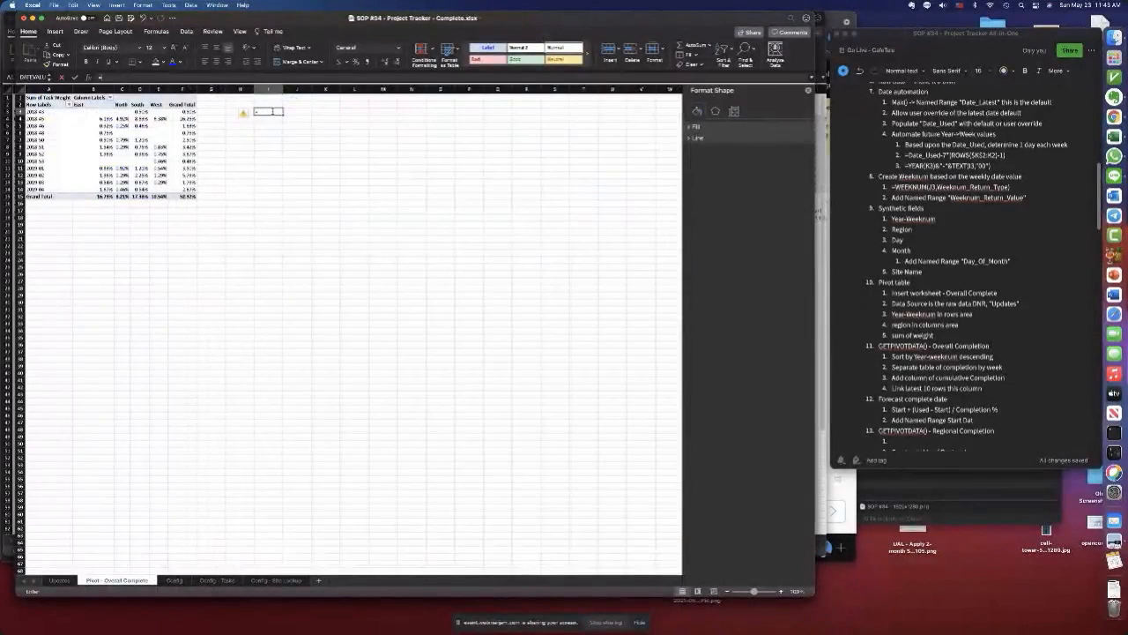
pyautogui.click(176, 580)
pyautogui.click(320, 122)
pyautogui.press('Return')
pyautogui.press('Up')
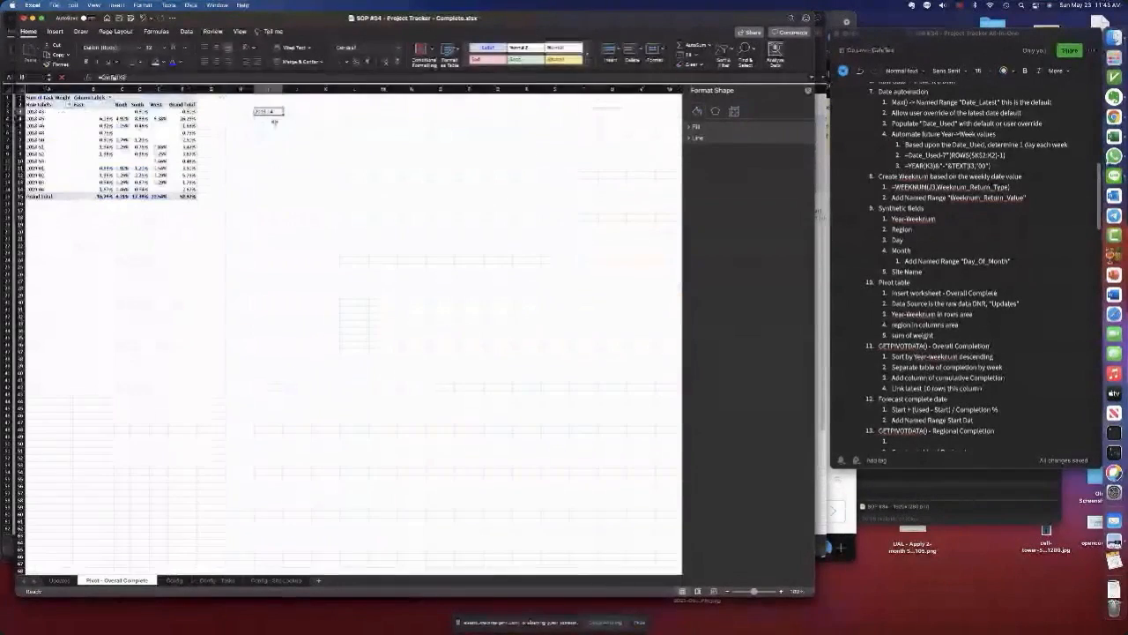
# - Give cell I3 a light fill color and extend its Year-Week link down through I16
pyautogui.click(163, 63)
pyautogui.click(159, 115)
pyautogui.moveTo(283, 114); pyautogui.dragTo(282, 206)
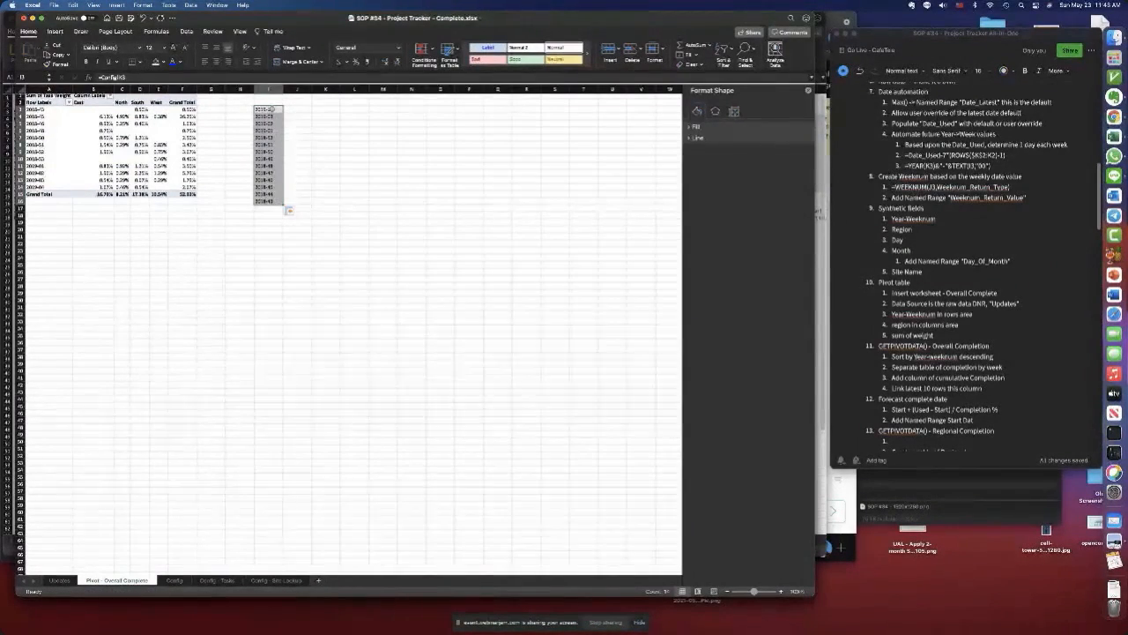
pyautogui.moveTo(269, 108); pyautogui.dragTo(276, 201)
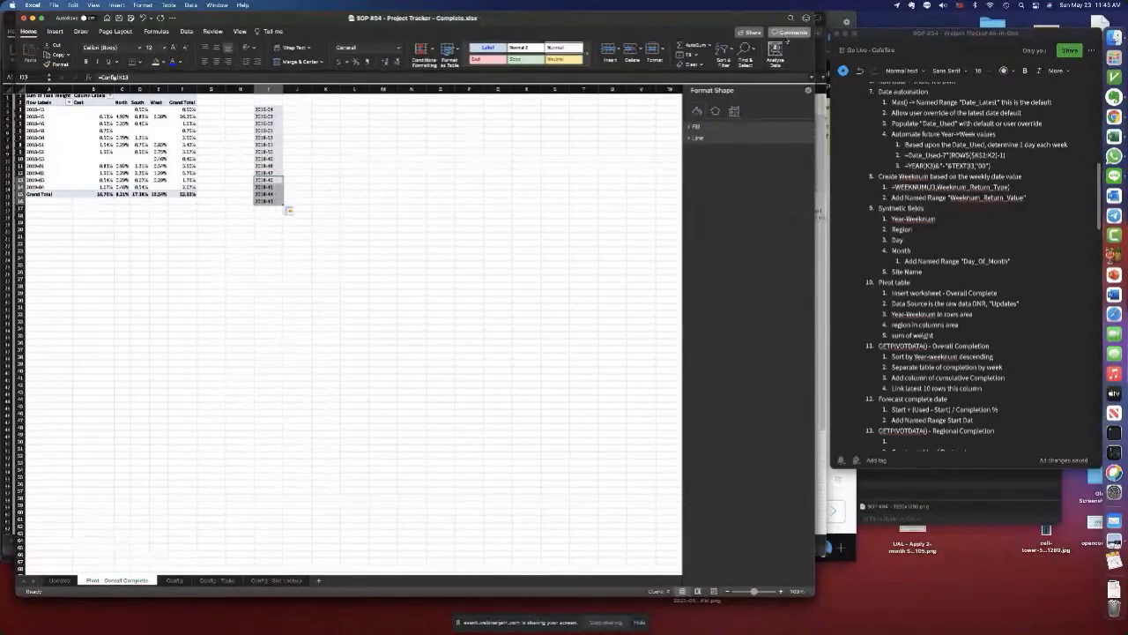
# - Clear the extra Year-Week cells I13:I16 so that only the ten latest weeks are listed
pyautogui.click(687, 64)
pyautogui.click(706, 76)
pyautogui.click(319, 157)
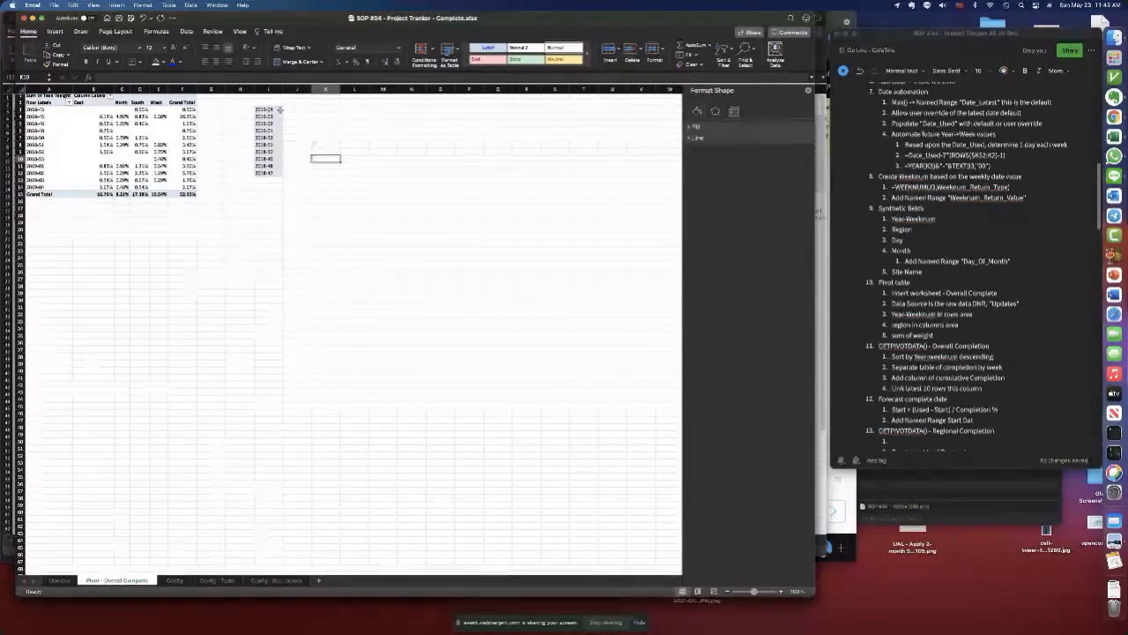
# - Label the linked week column with the header Year-Week in cell I2
pyautogui.click(271, 102)
pyautogui.write('=Year')
pyautogui.press('Return')
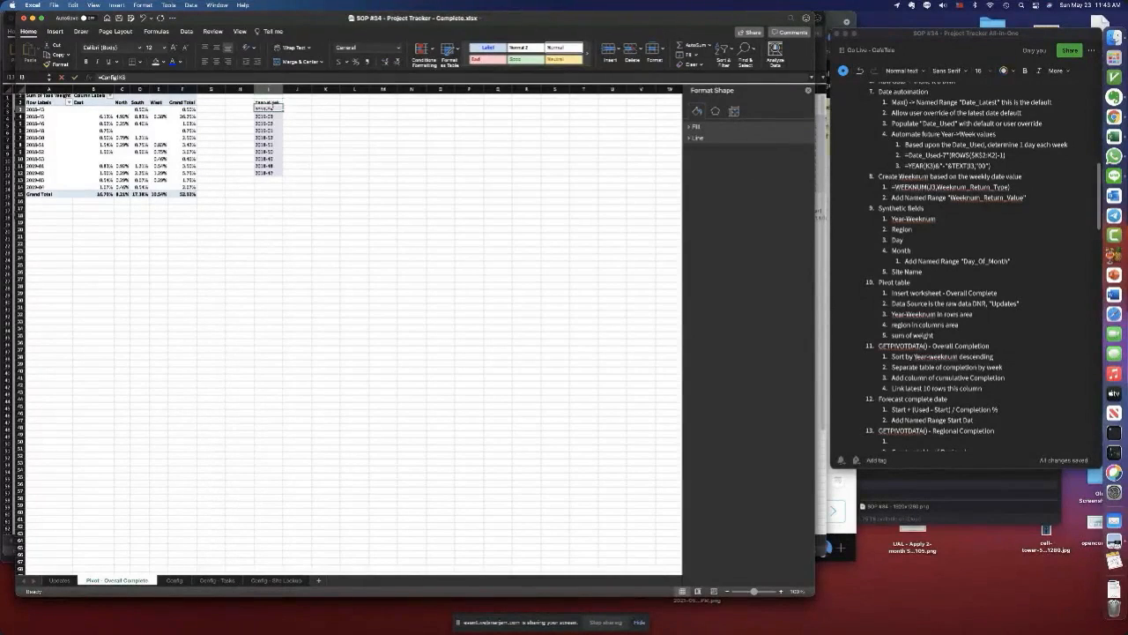
pyautogui.click(297, 104)
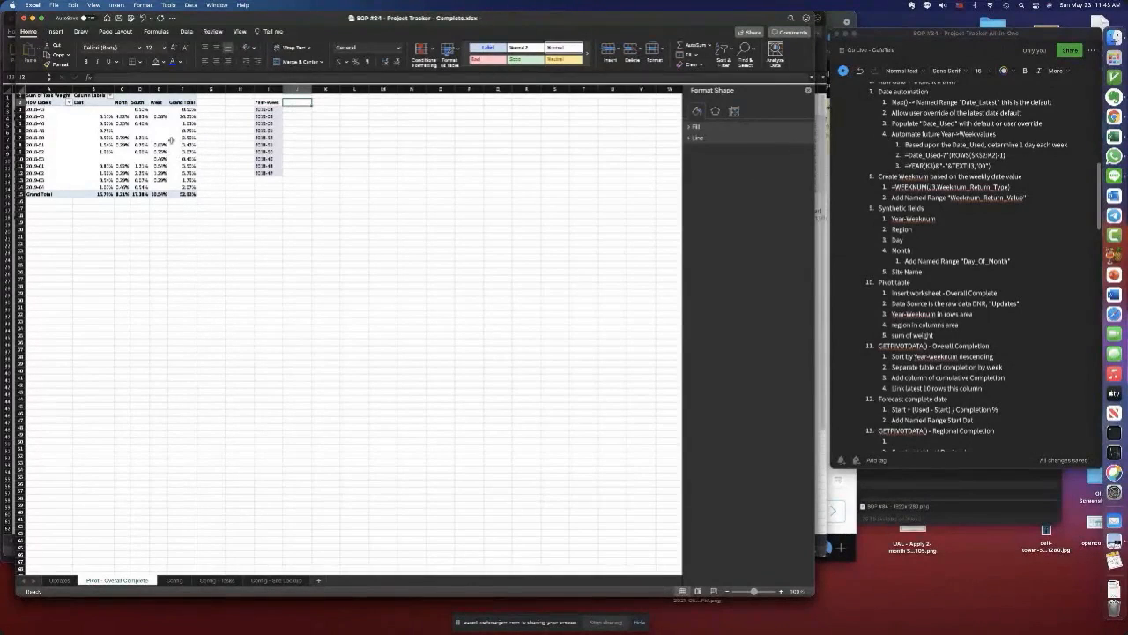
# - Extend the linked Year-Week formula from I12 down through I66
pyautogui.click(266, 174)
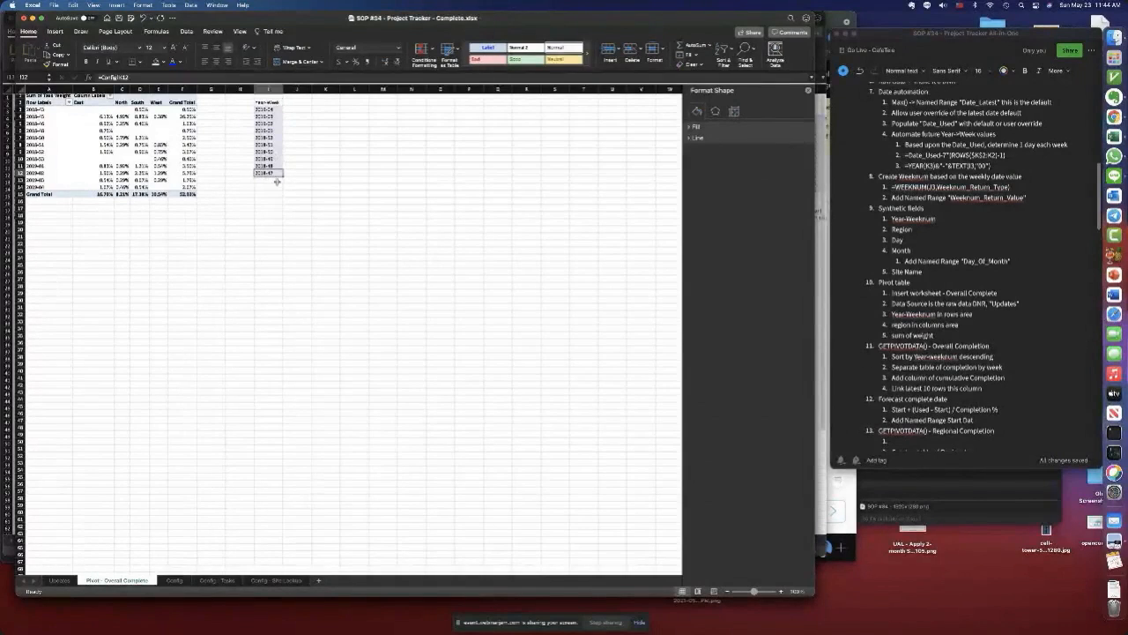
pyautogui.moveTo(283, 177); pyautogui.dragTo(288, 559)
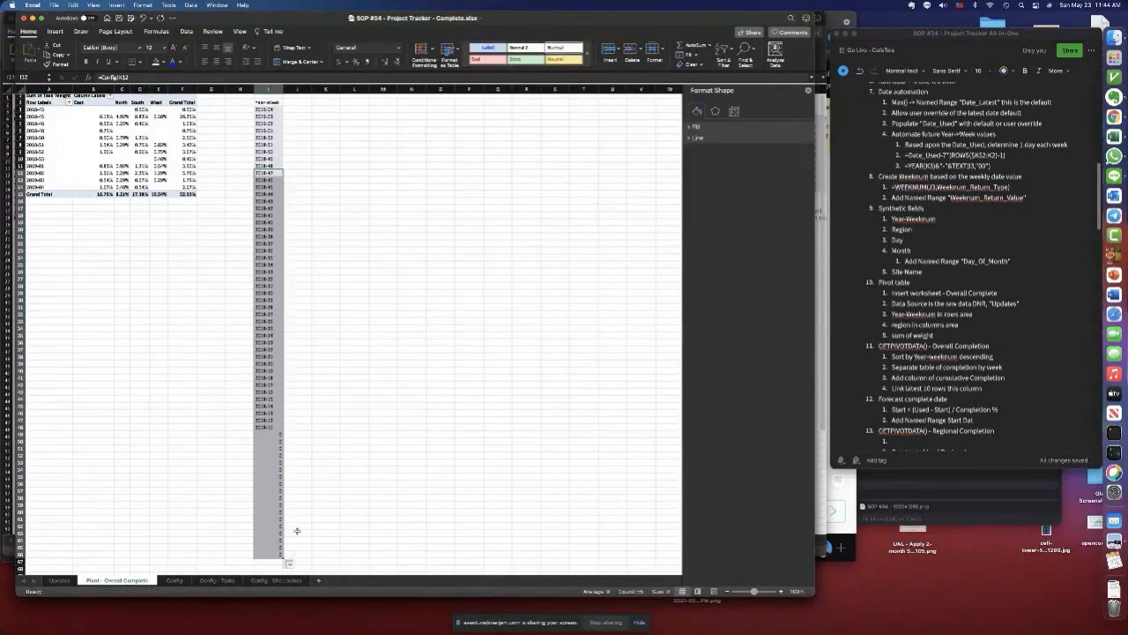
pyautogui.click(264, 438)
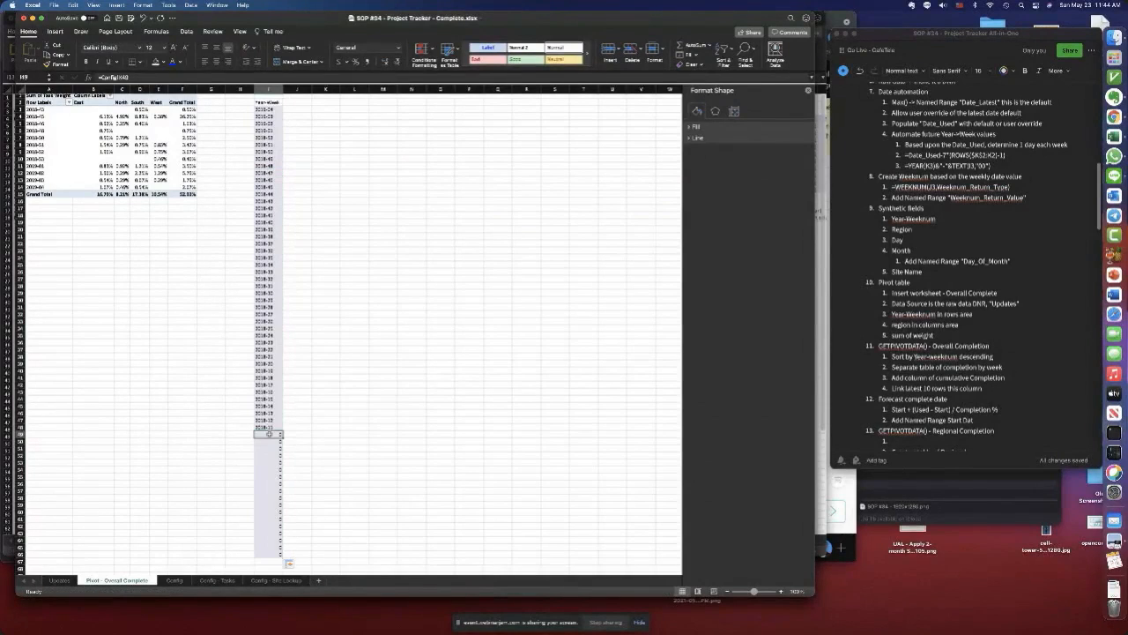
# - Add the headers "Completed Thisweek" in J2 and "Cummulative Complete" in K2
pyautogui.click(300, 103)
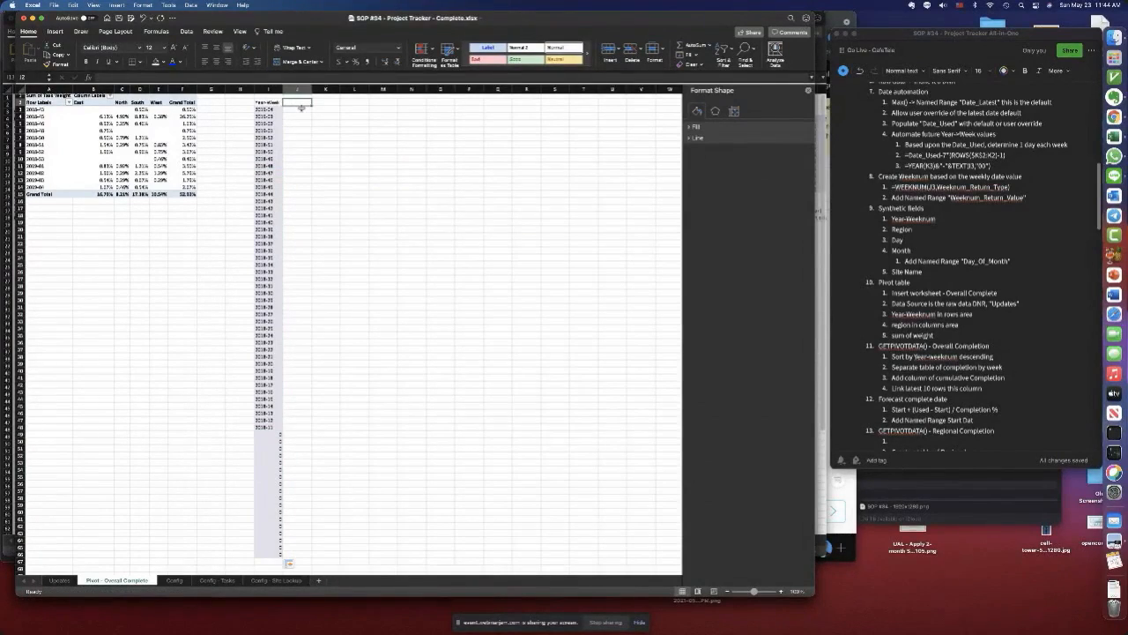
pyautogui.write('Comp')
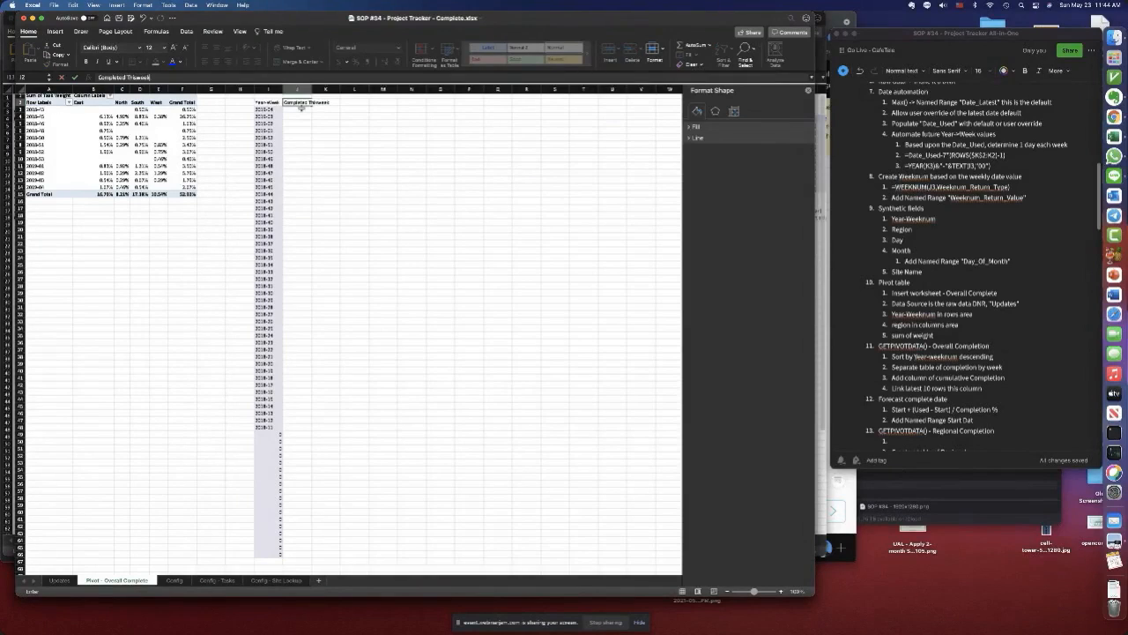
pyautogui.write('leted Thisweek')
pyautogui.press('Return')
pyautogui.click(328, 104)
pyautogui.write('Cumul')
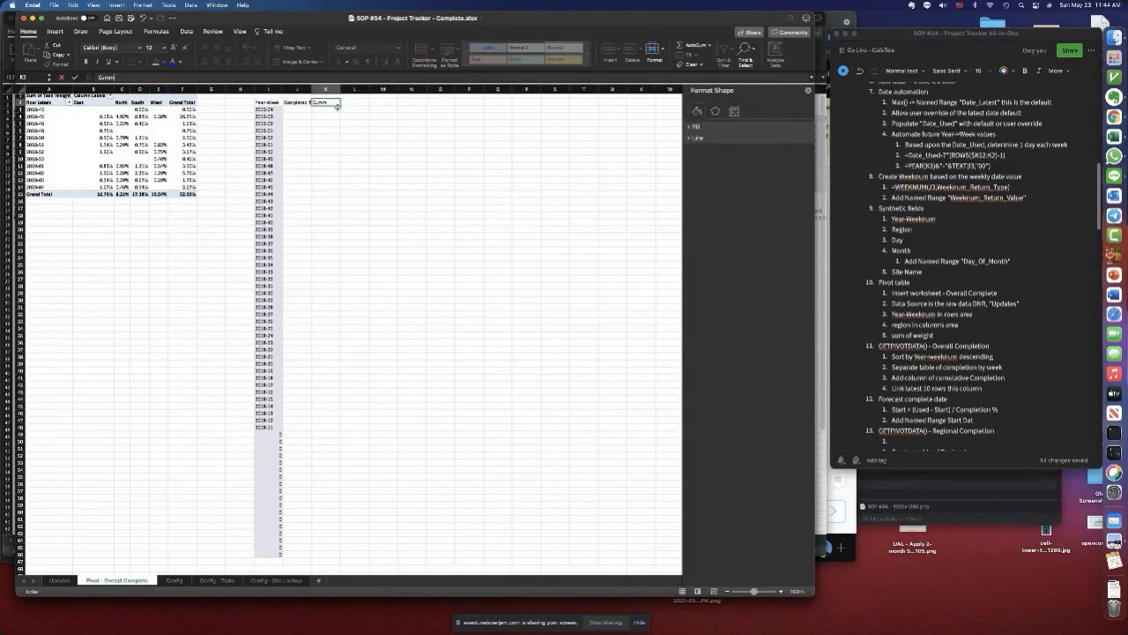
pyautogui.write('lative Complete')
pyautogui.press('Return')
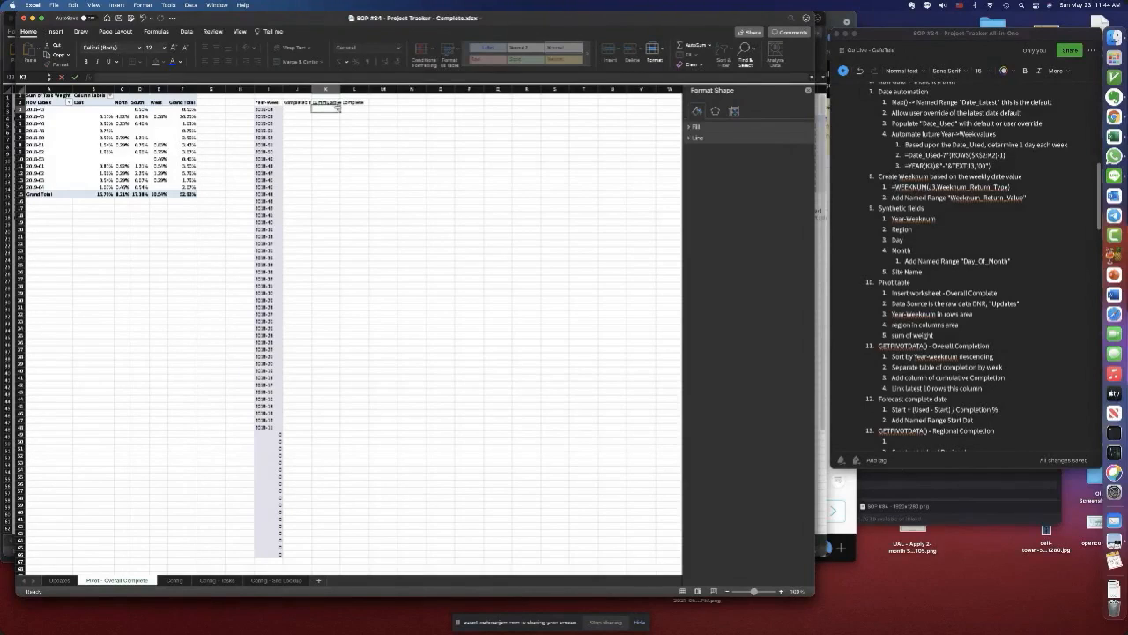
# - Retrieve the week's Grand Total in J3 with =GETPIVOTDATA("Task Weight",$A$1,"Year-Week",I3), using I3 in place of the fixed week
pyautogui.press('Left')
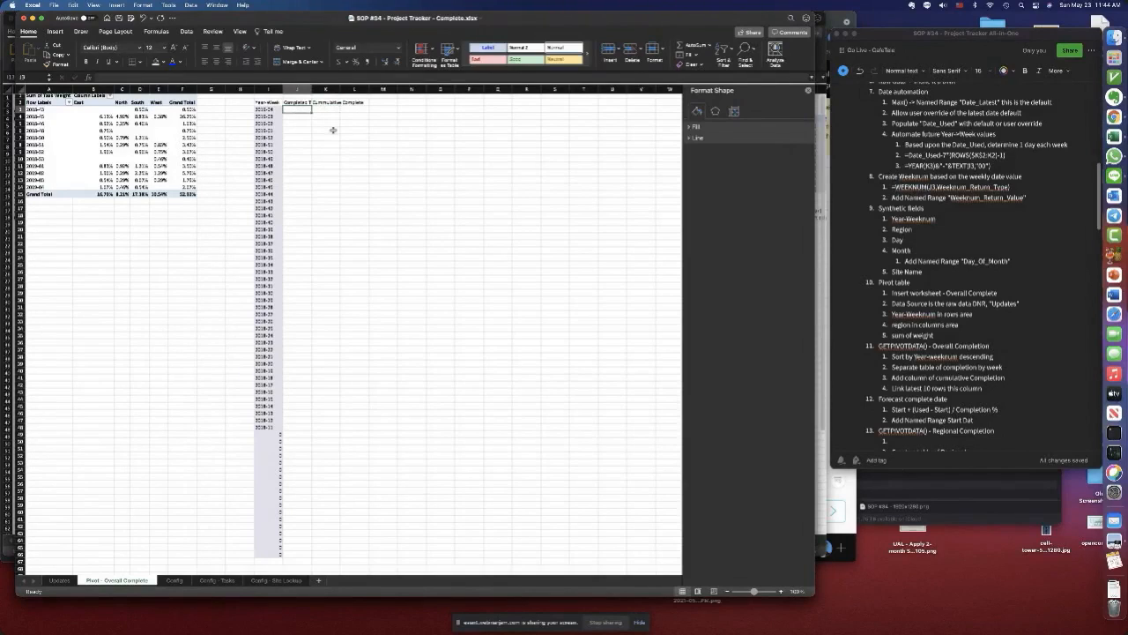
pyautogui.write('=')
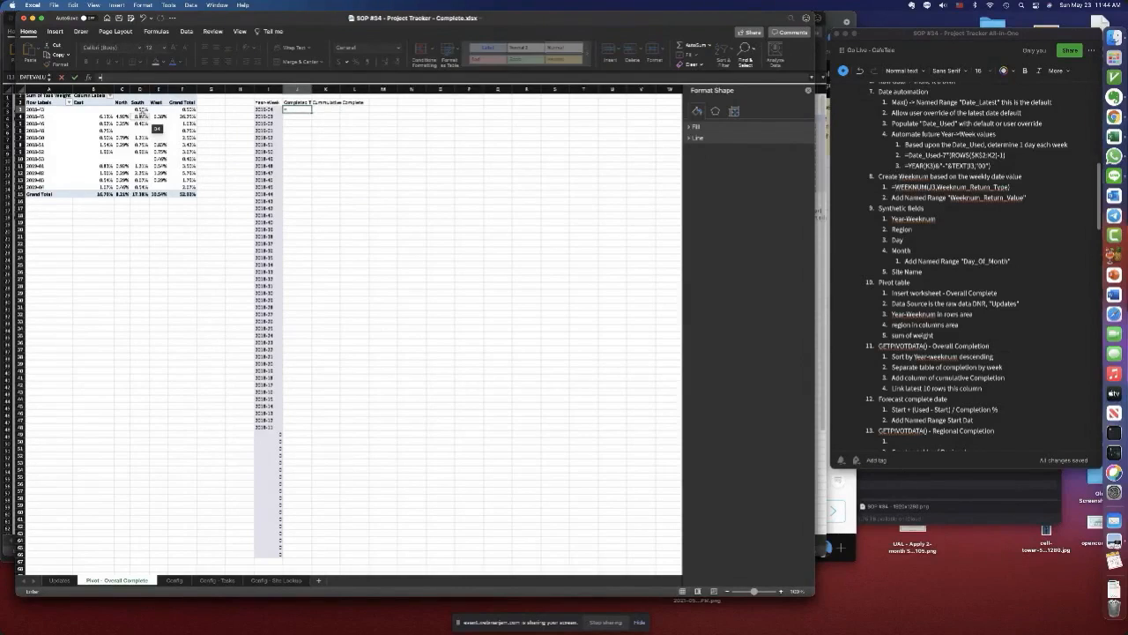
pyautogui.click(187, 110)
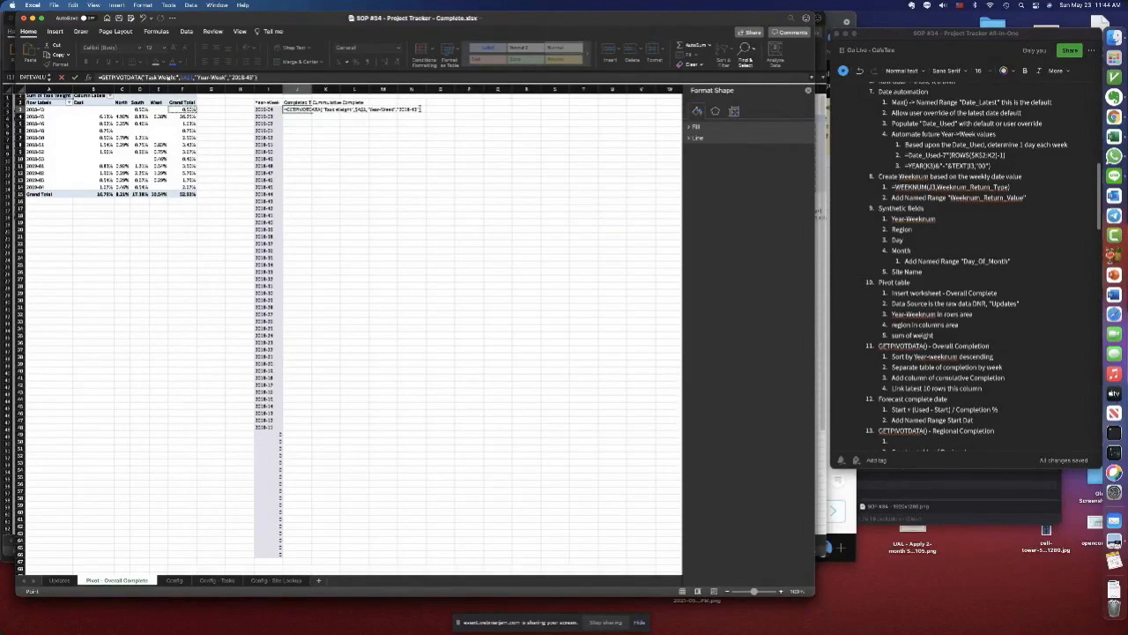
pyautogui.moveTo(420, 110); pyautogui.dragTo(402, 110)
pyautogui.click(267, 109)
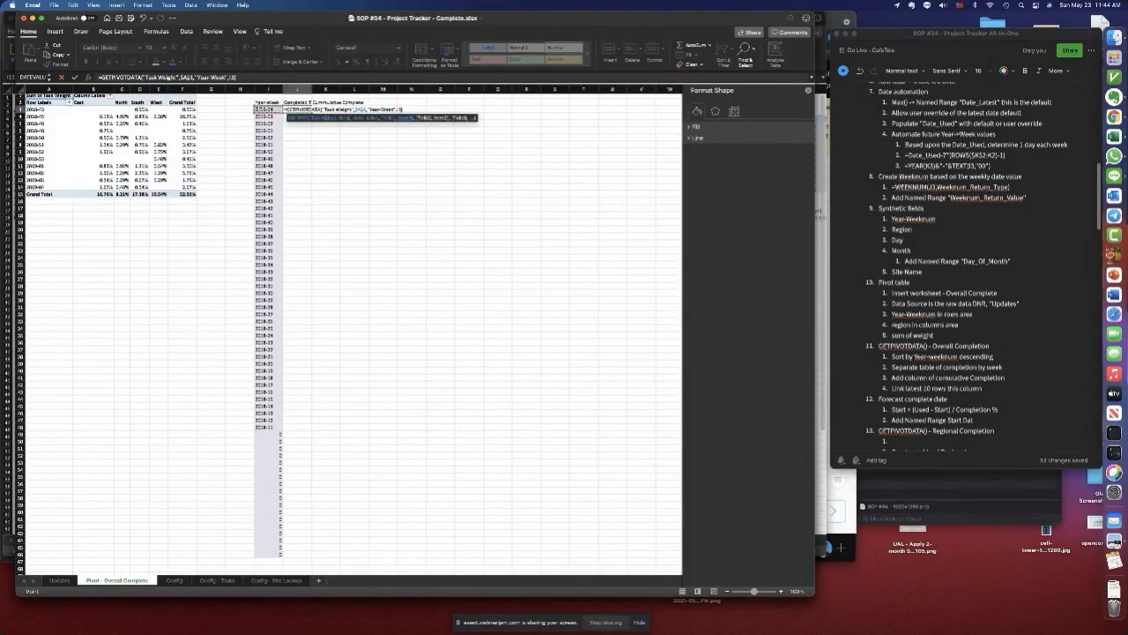
pyautogui.press('Return')
pyautogui.press('Up')
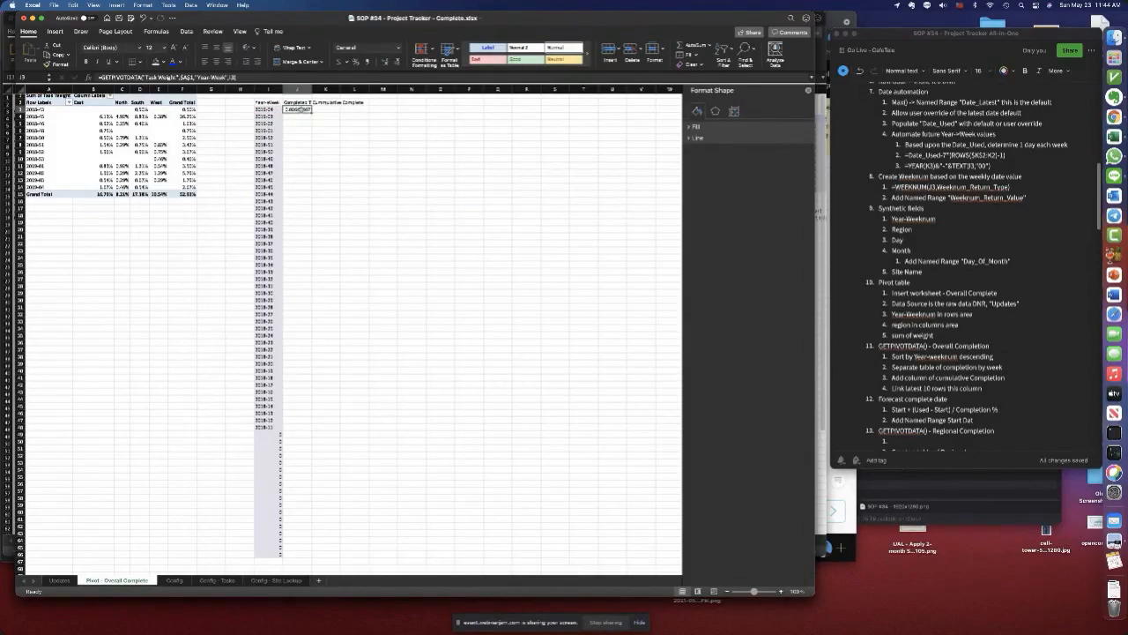
# - Format J3 as a percentage with two decimals and copy its formula down through J66
pyautogui.click(355, 62)
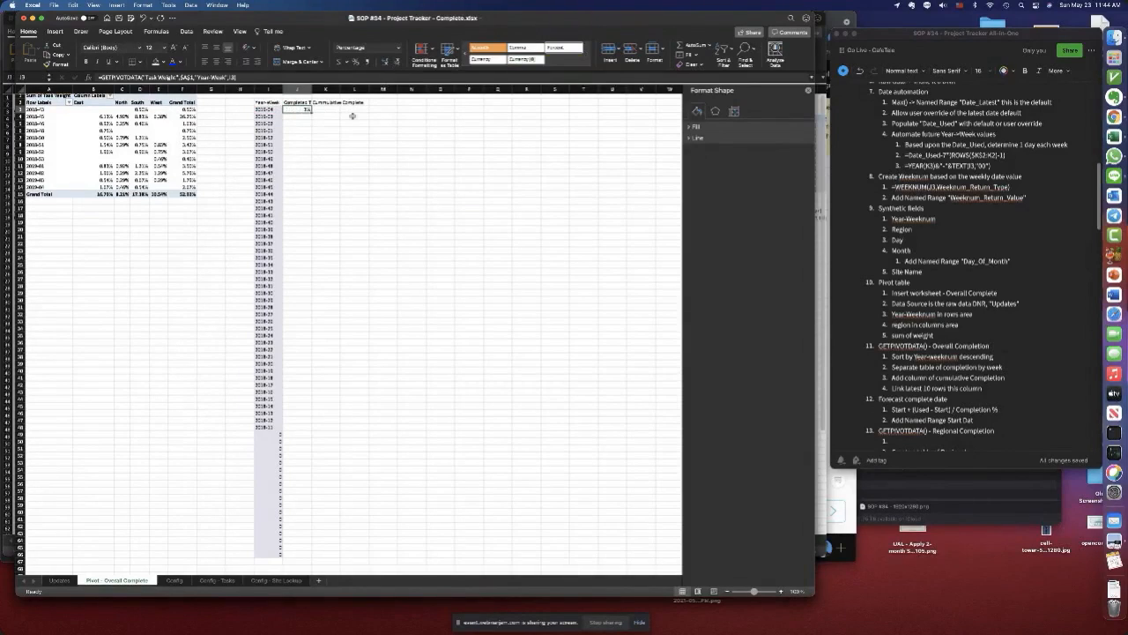
pyautogui.click(386, 62)
pyautogui.click(386, 62)
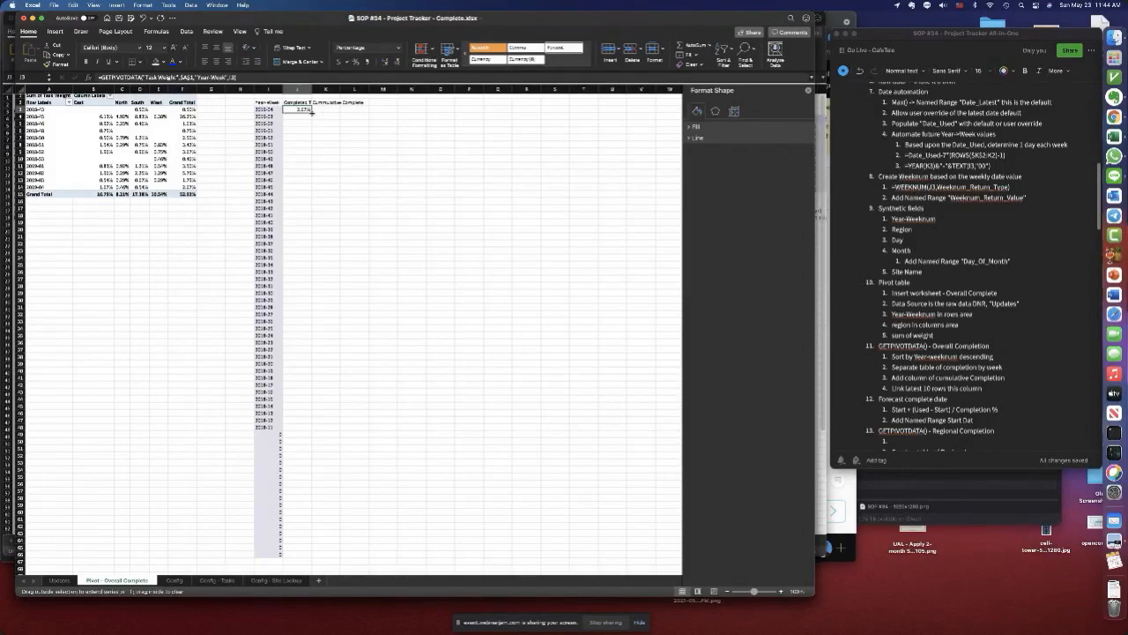
pyautogui.doubleClick(311, 112)
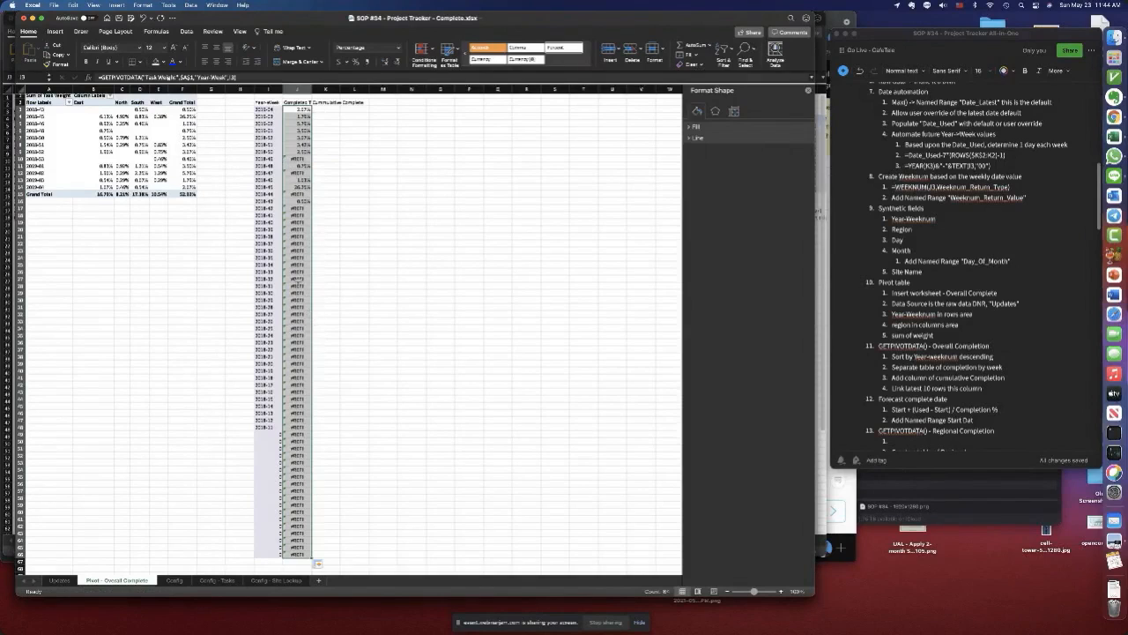
# - Wrap the J3 lookup in IFERROR with "" as the fallback and copy it down through J66
pyautogui.click(305, 111)
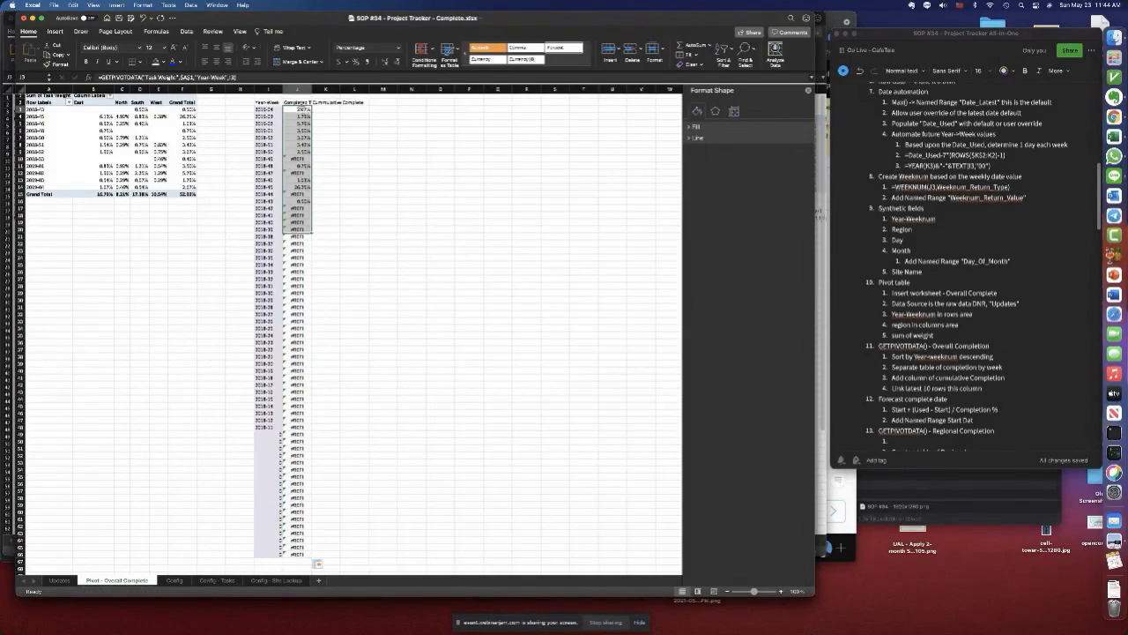
pyautogui.click(100, 78)
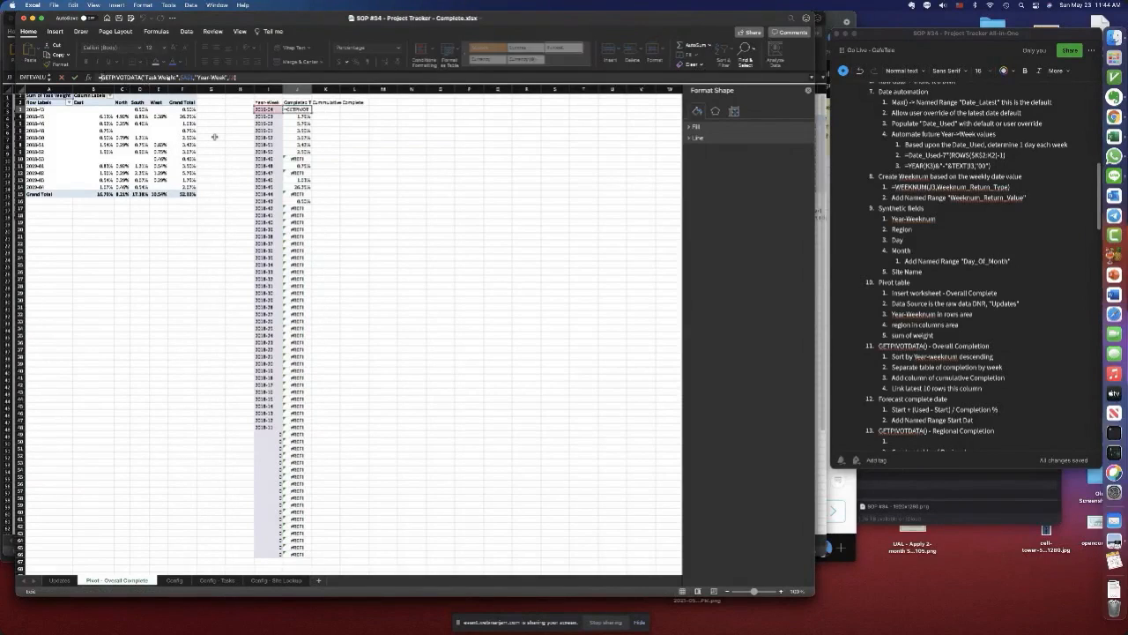
pyautogui.write('for')
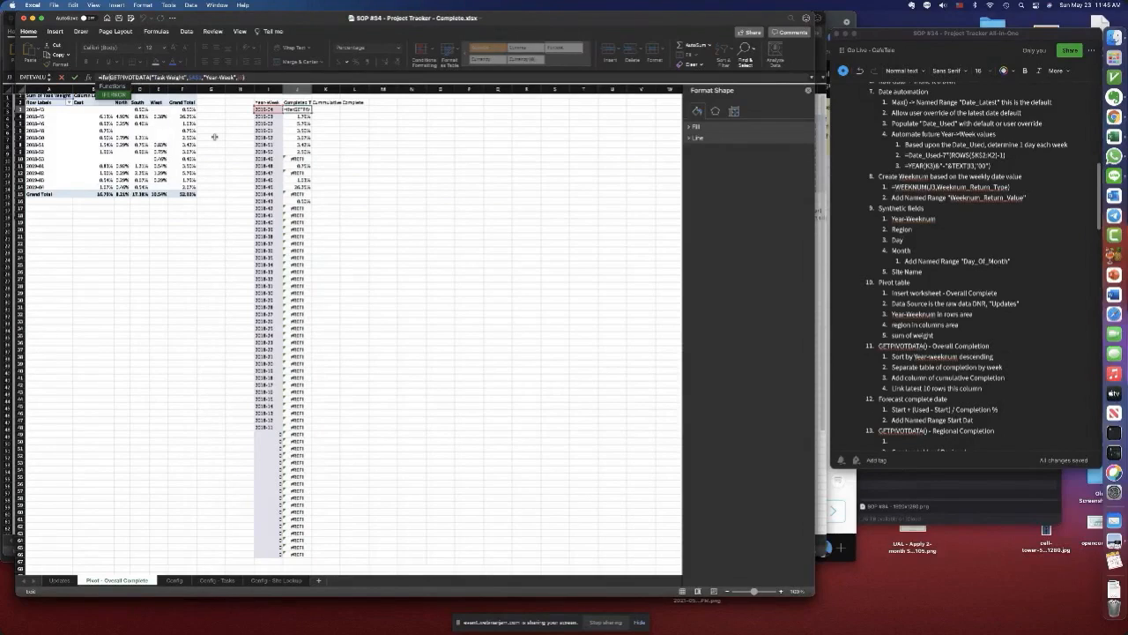
pyautogui.write('ror(')
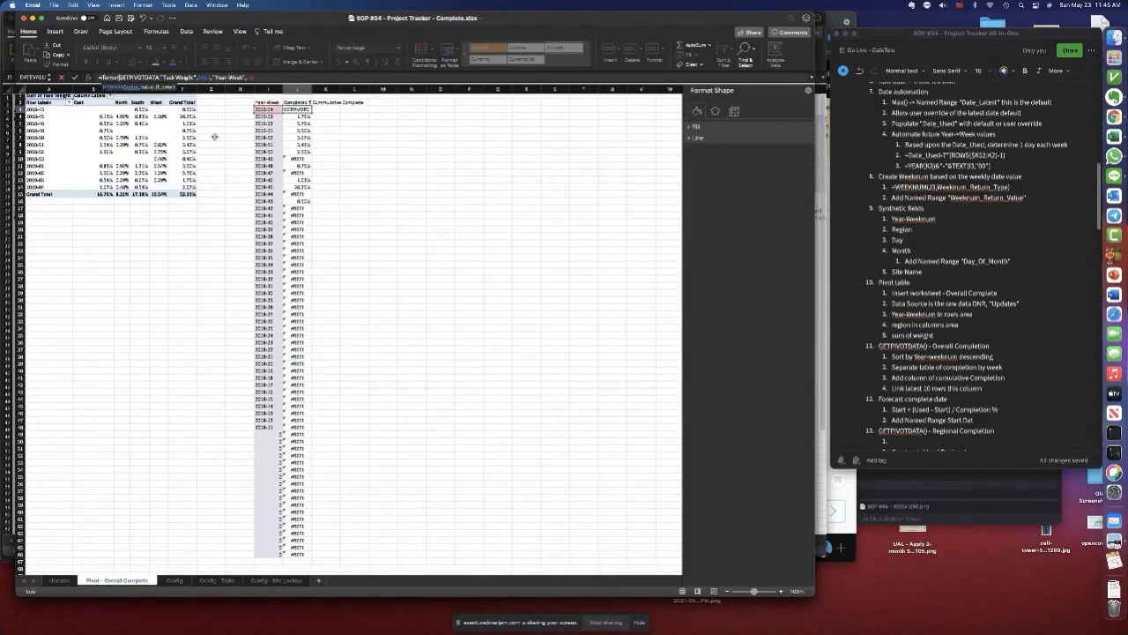
pyautogui.click(268, 78)
pyautogui.write(',"")')
pyautogui.press('Return')
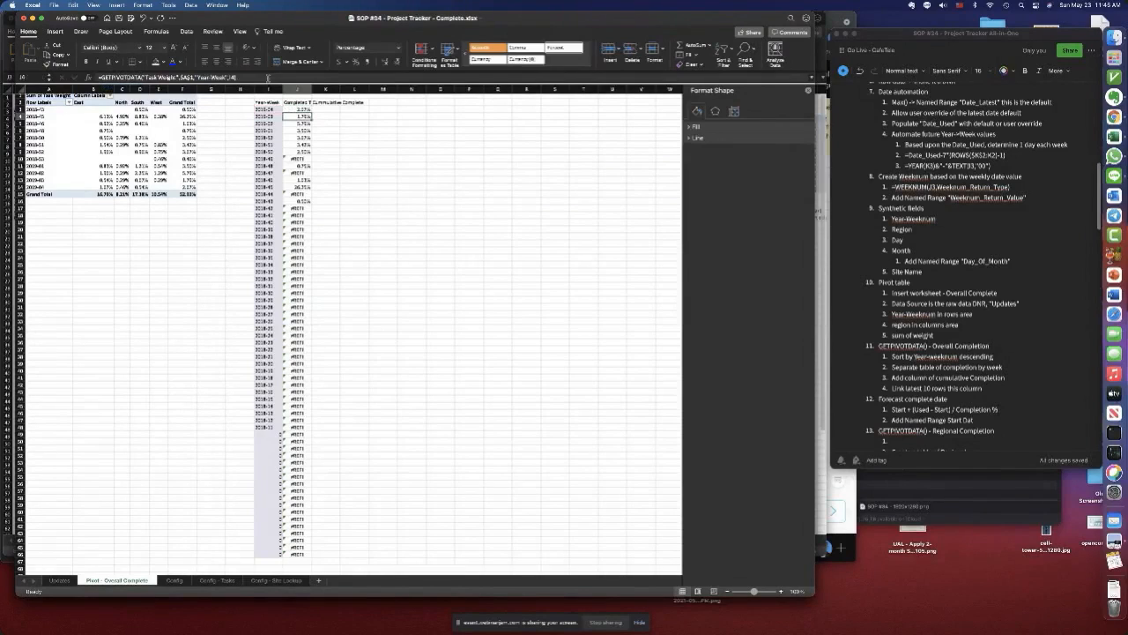
pyautogui.click(304, 108)
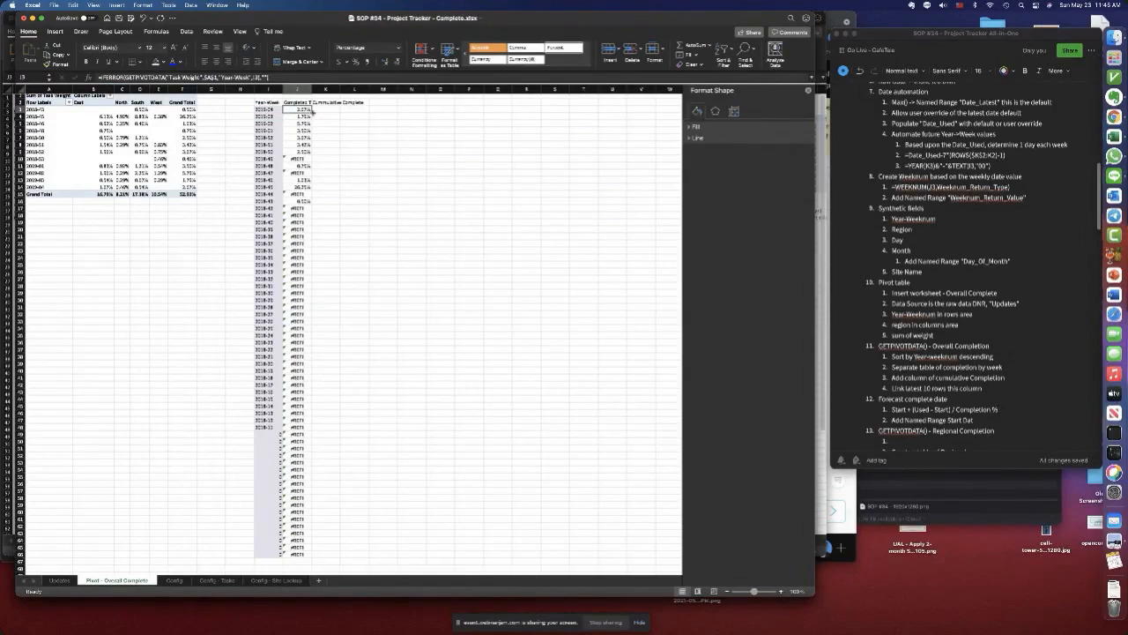
pyautogui.doubleClick(311, 111)
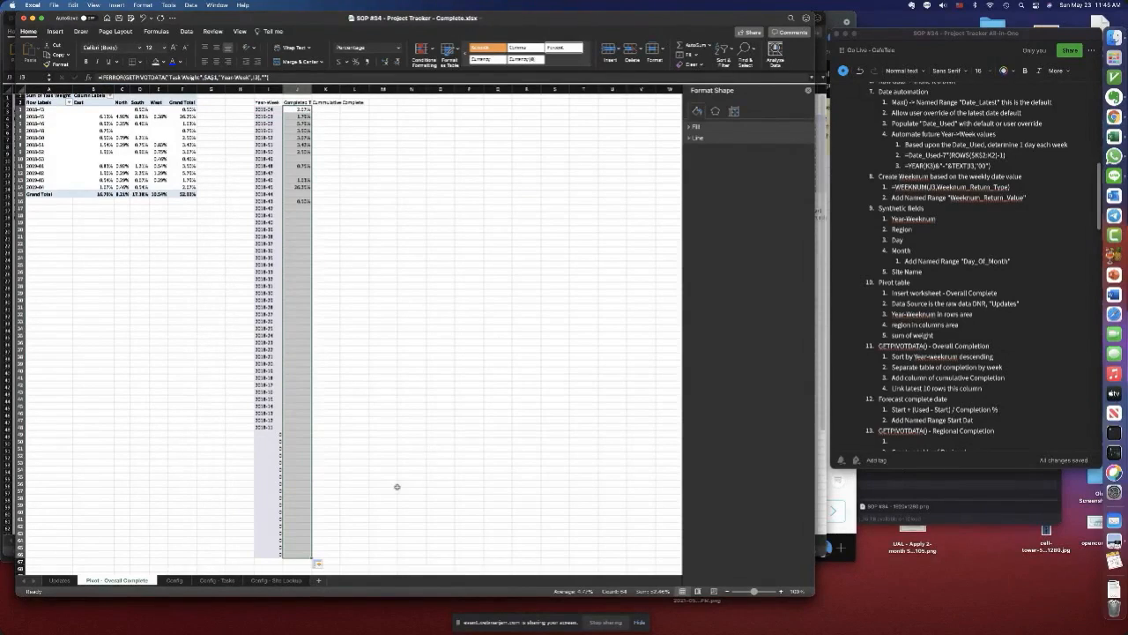
# - Give the weekly completion cells J3:J66 the same light fill color as the Year-Week column
pyautogui.click(326, 554)
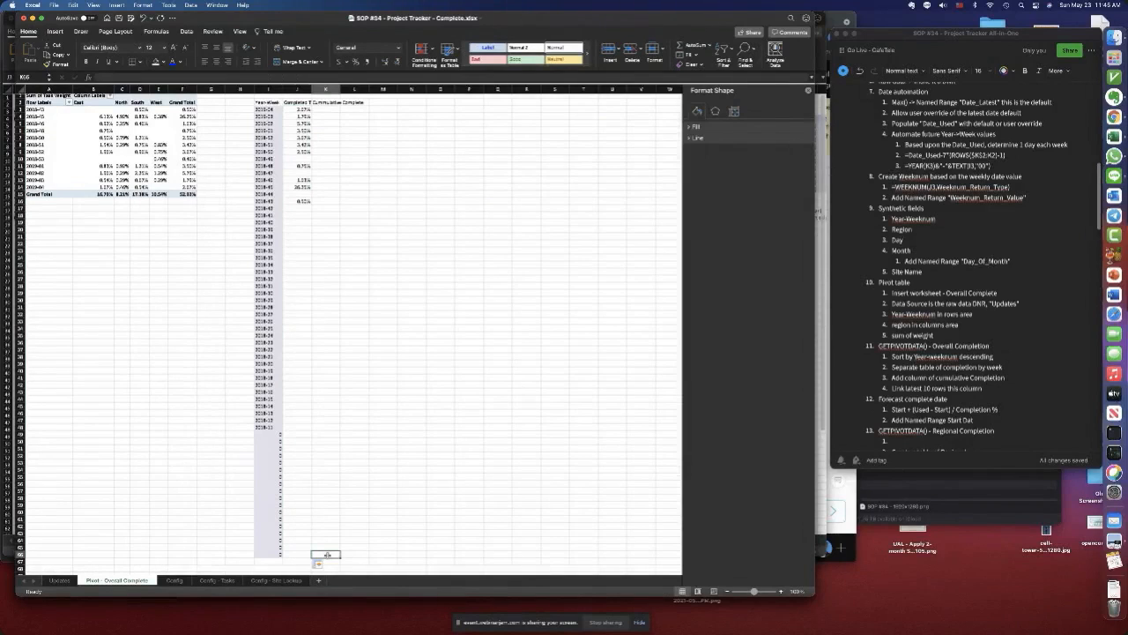
pyautogui.moveTo(299, 109); pyautogui.dragTo(292, 553)
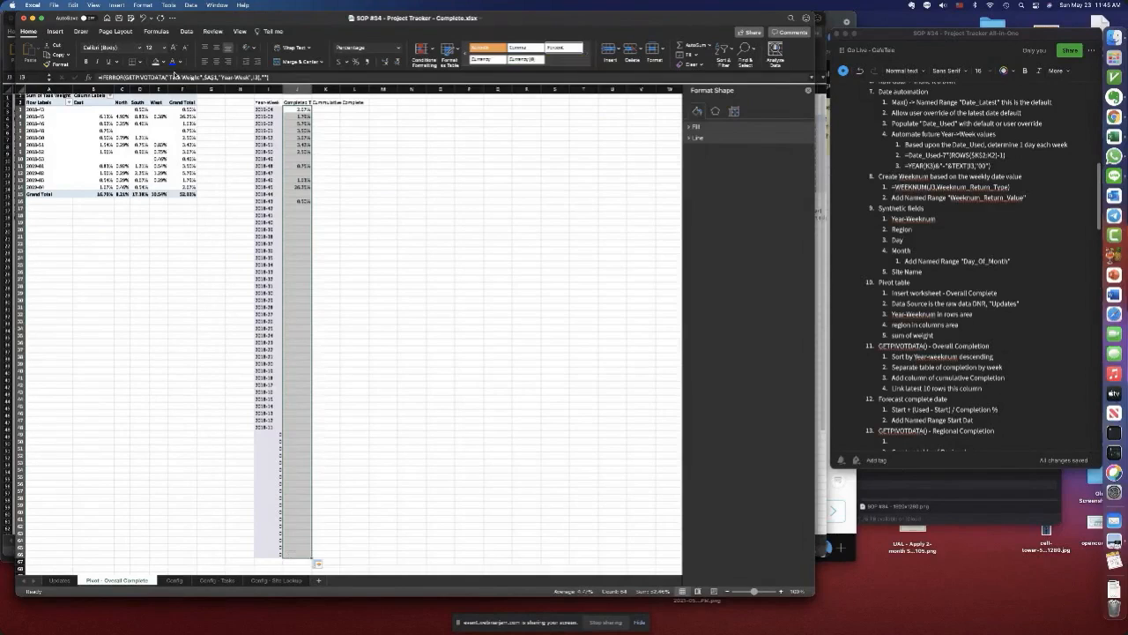
pyautogui.click(325, 554)
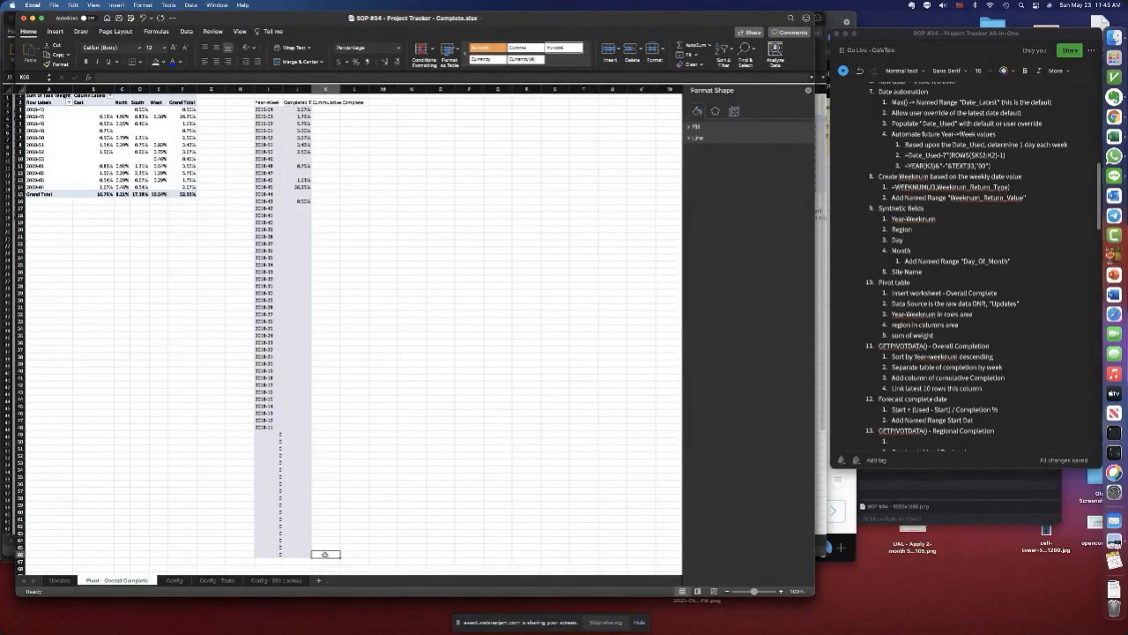
# - Start the cumulative column in its last row, K66, with the formula =SUM(J66:J66)
pyautogui.write('=sum(')
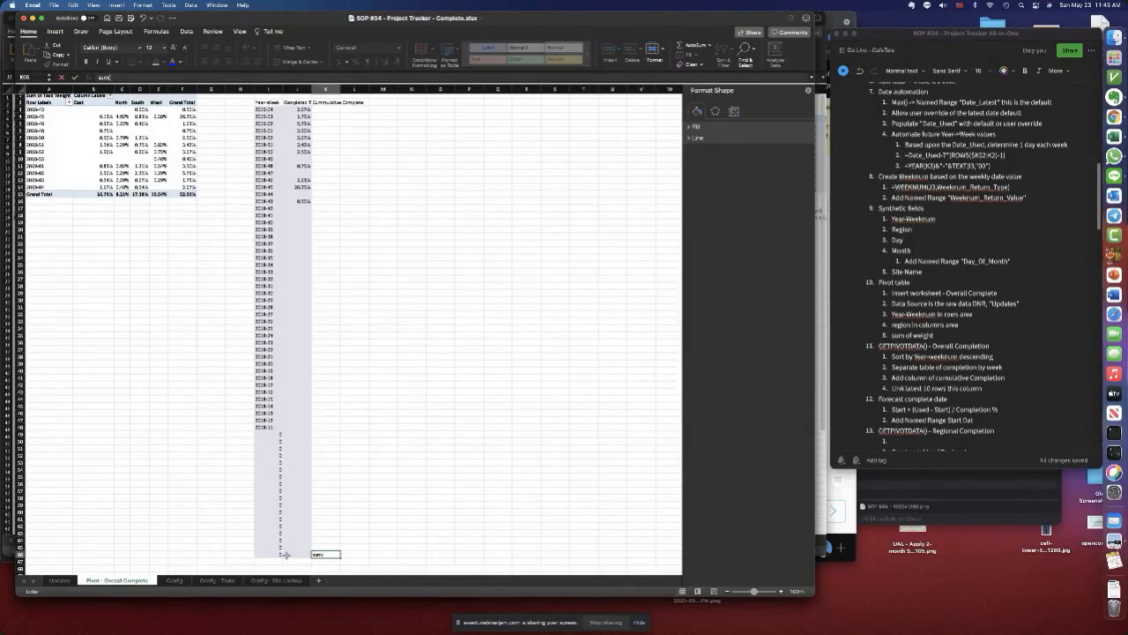
pyautogui.click(303, 554)
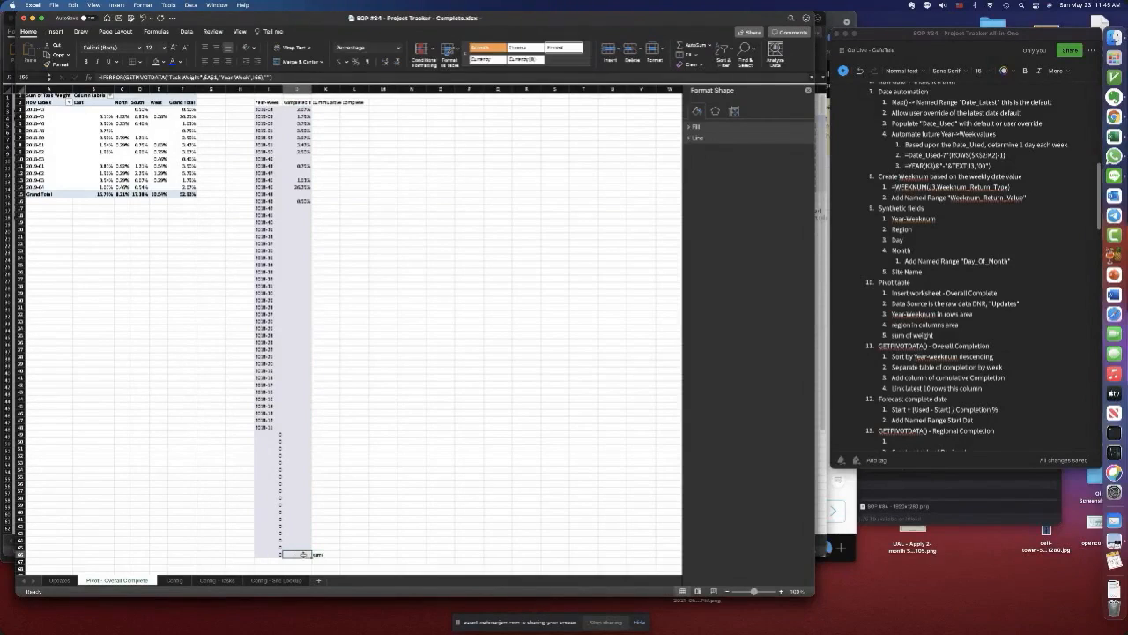
pyautogui.click(324, 555)
pyautogui.write('=s')
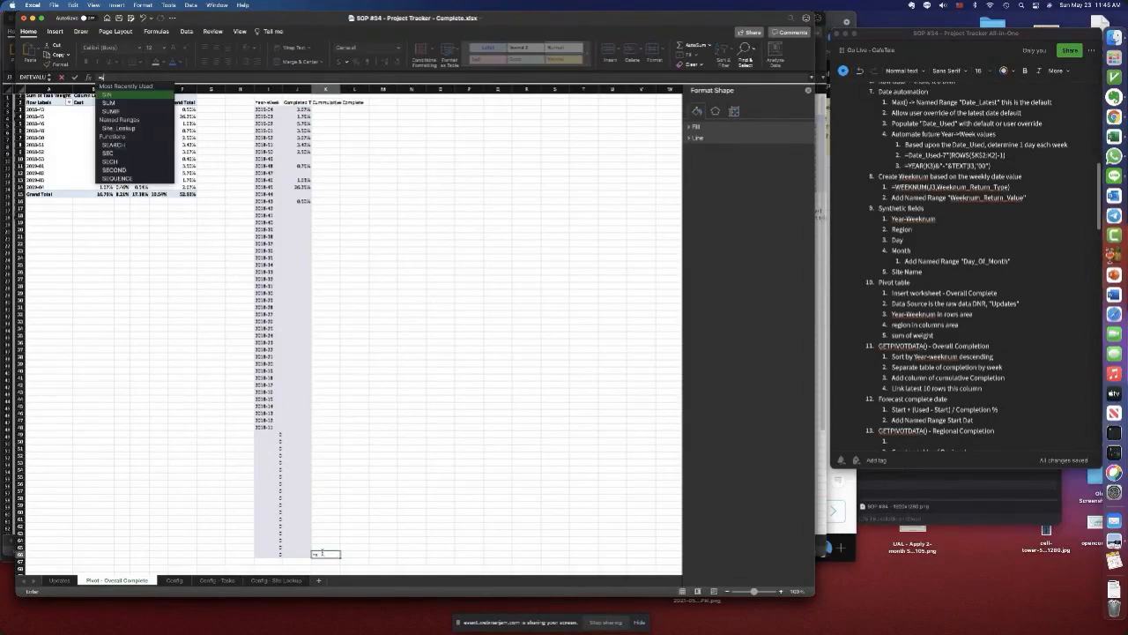
pyautogui.write('um(')
pyautogui.click(298, 554)
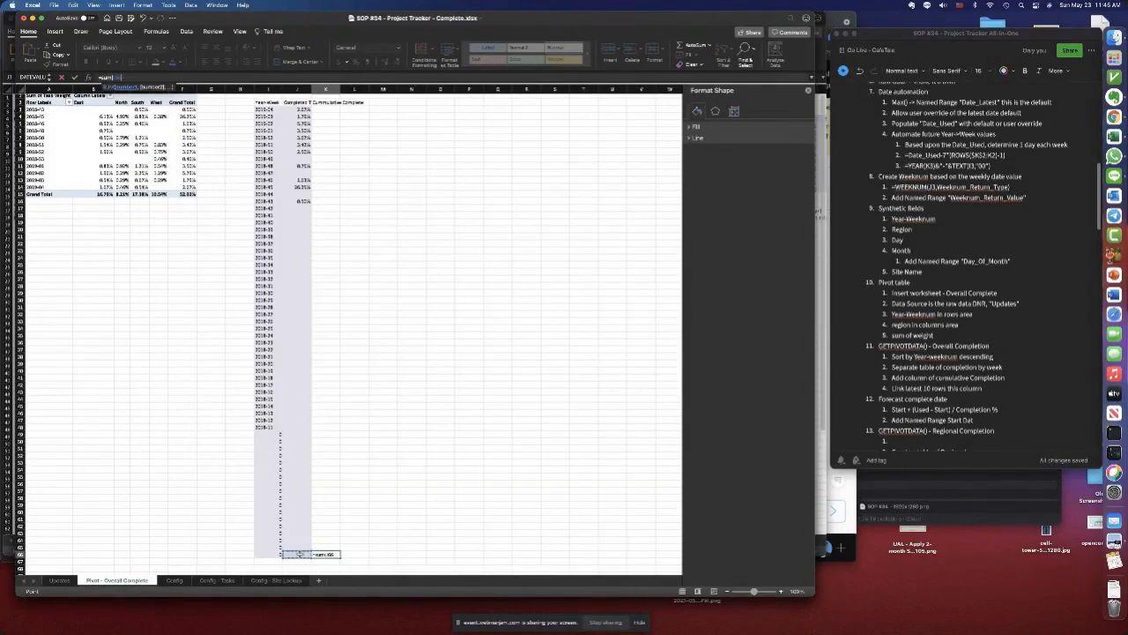
pyautogui.click(300, 555)
pyautogui.press('Return')
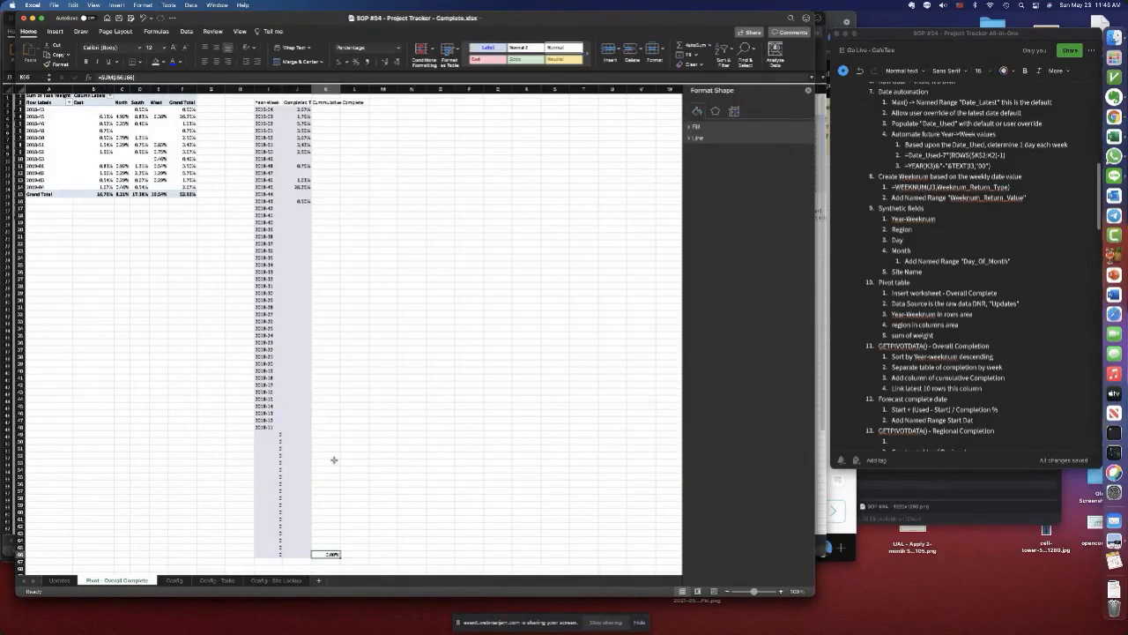
# - Make the first reference of the K66 sum absolute, giving =SUM($J$66:J66)
pyautogui.click(130, 78)
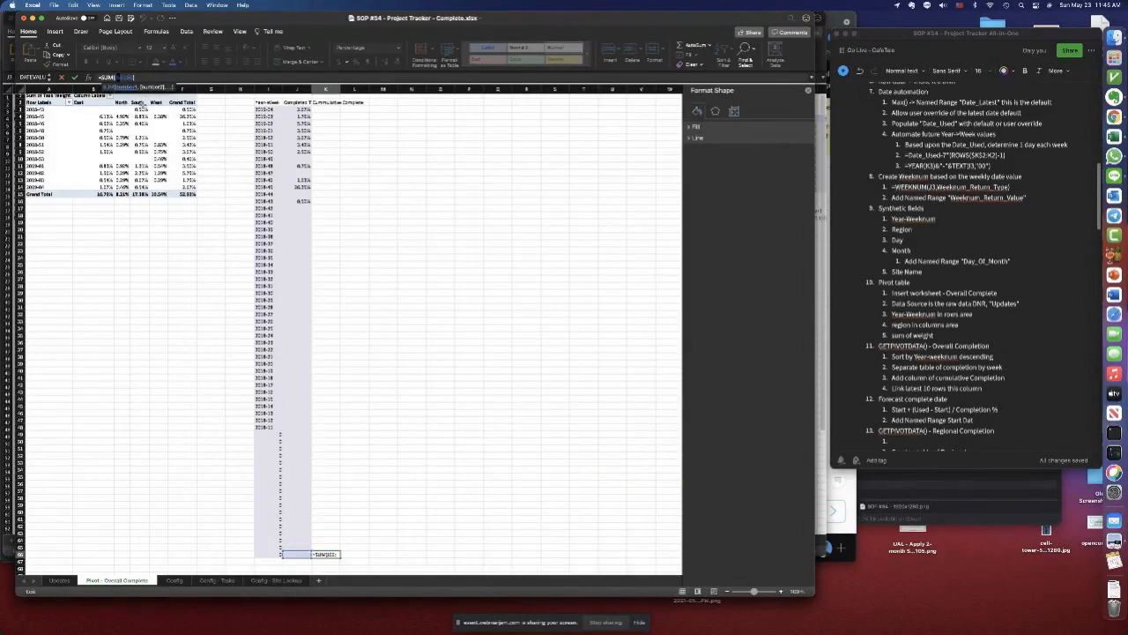
pyautogui.press('F4')
pyautogui.click(74, 77)
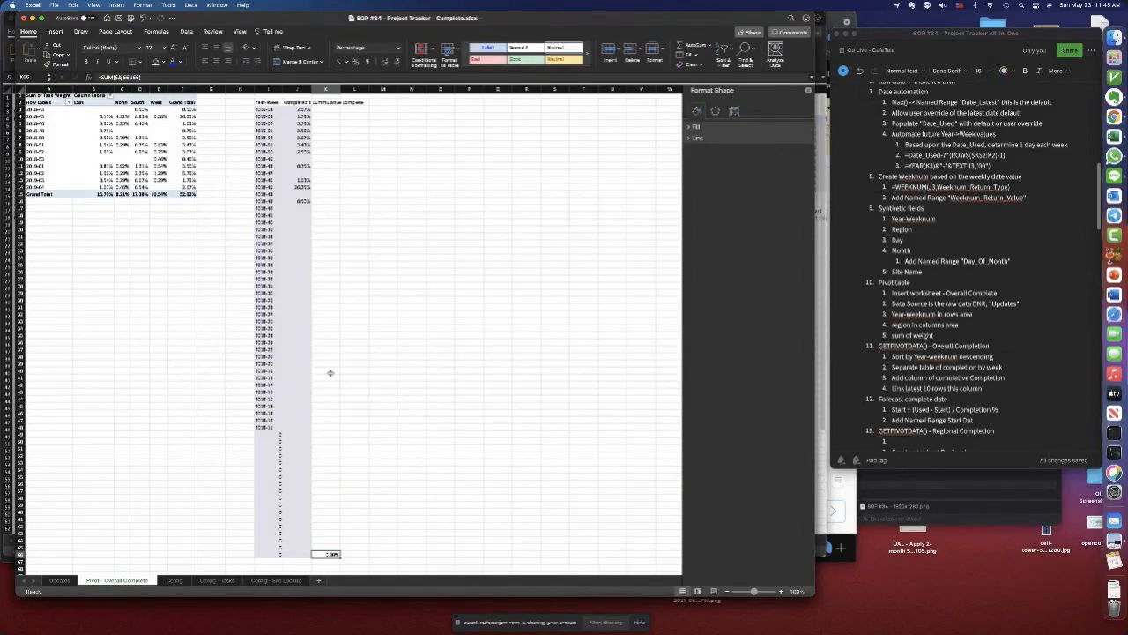
# - Copy the K66 cumulative formula up through K3 so every Year-Week row has a running completion total
pyautogui.moveTo(340, 557); pyautogui.dragTo(325, 105)
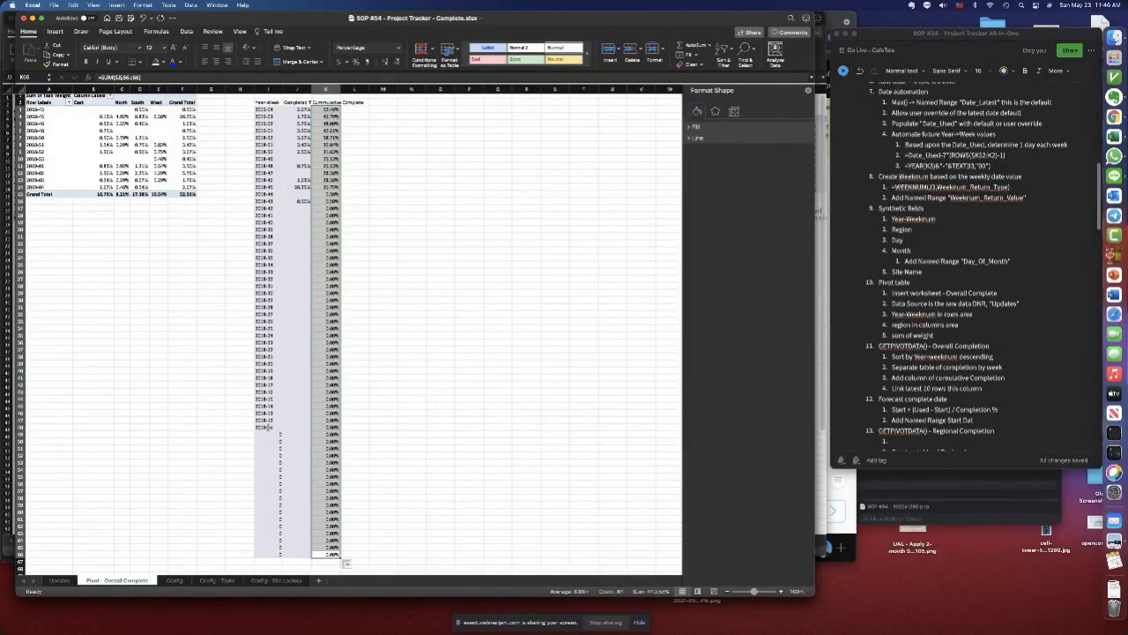
pyautogui.scroll(-1, 277, 427)
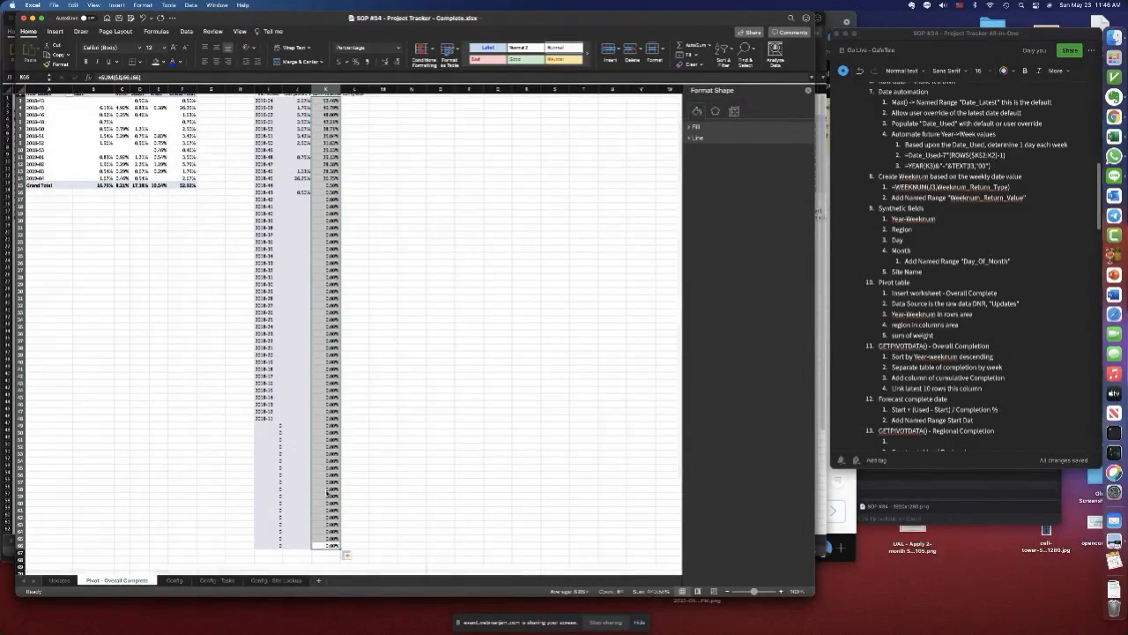
pyautogui.moveTo(237, 461); pyautogui.dragTo(364, 560)
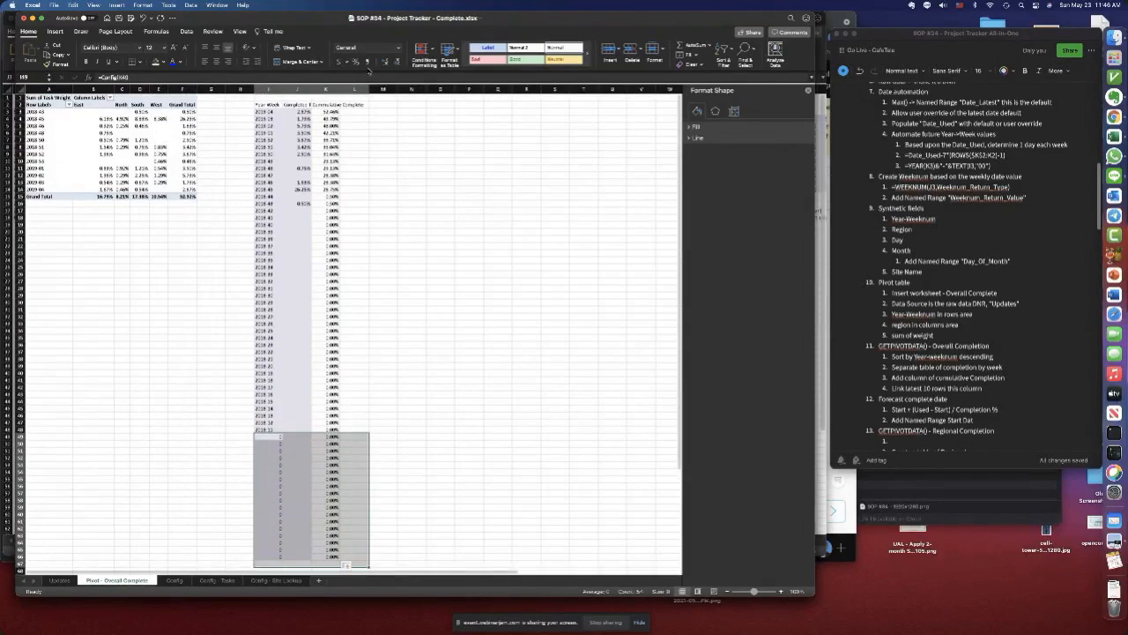
pyautogui.click(326, 111)
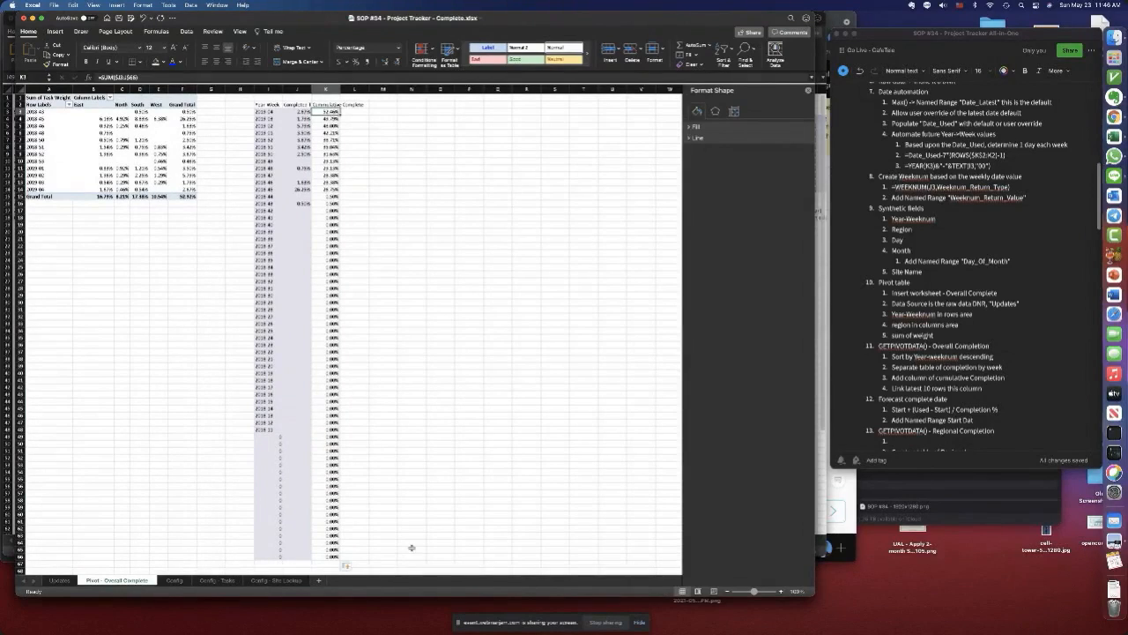
# - Add a new worksheet after the overall completion pivot sheet and name it Dashboard
pyautogui.click(322, 581)
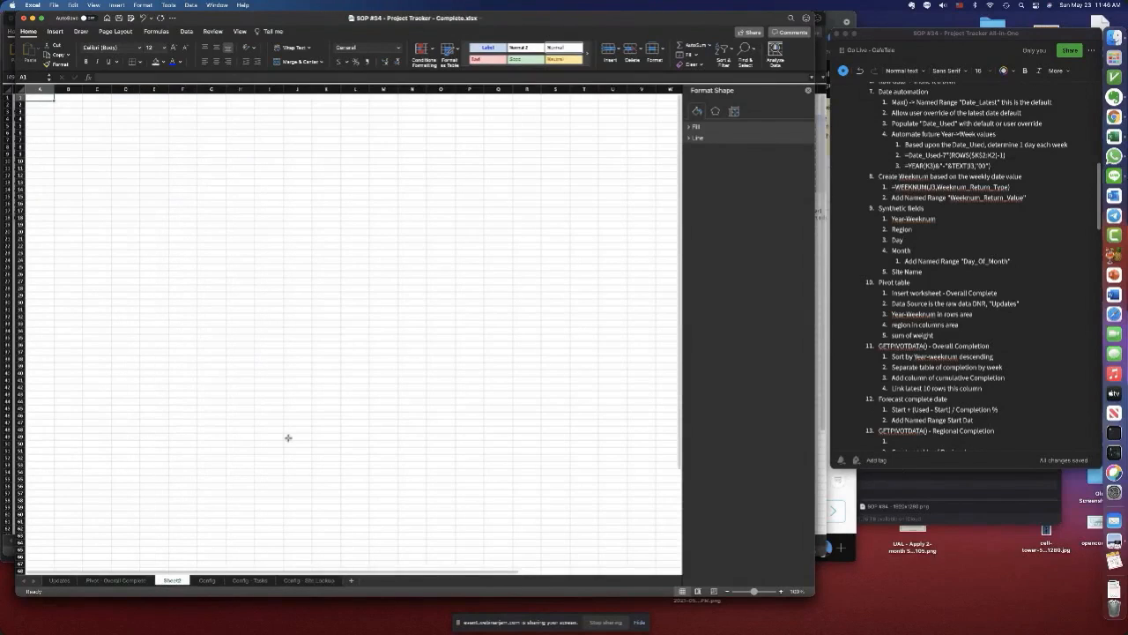
pyautogui.doubleClick(172, 580)
pyautogui.write('Databoard')
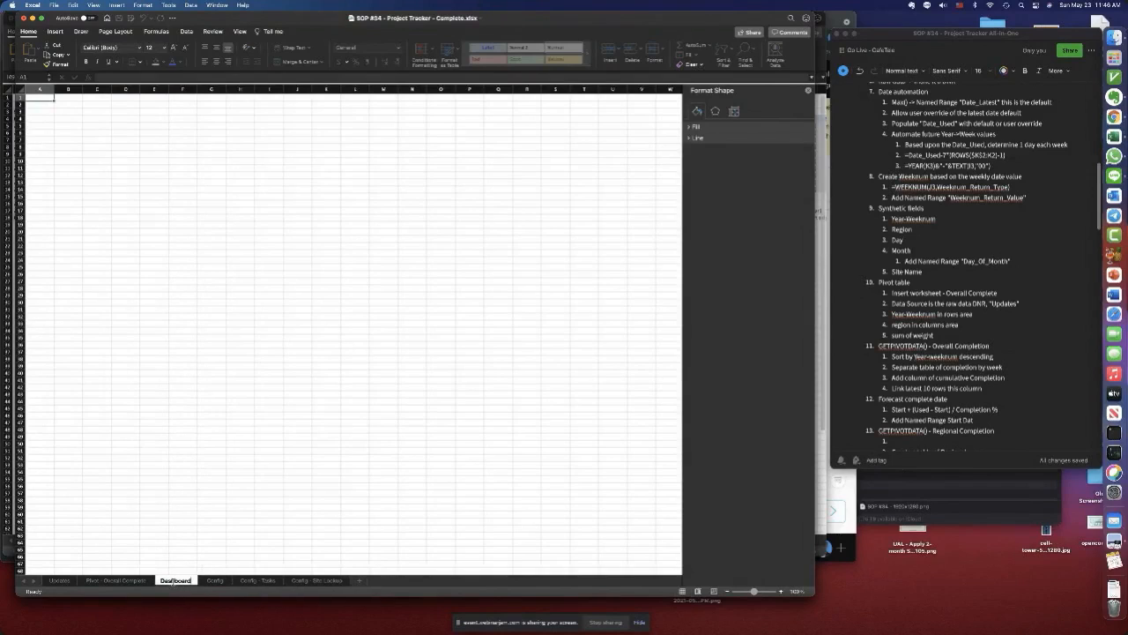
pyautogui.press('Return')
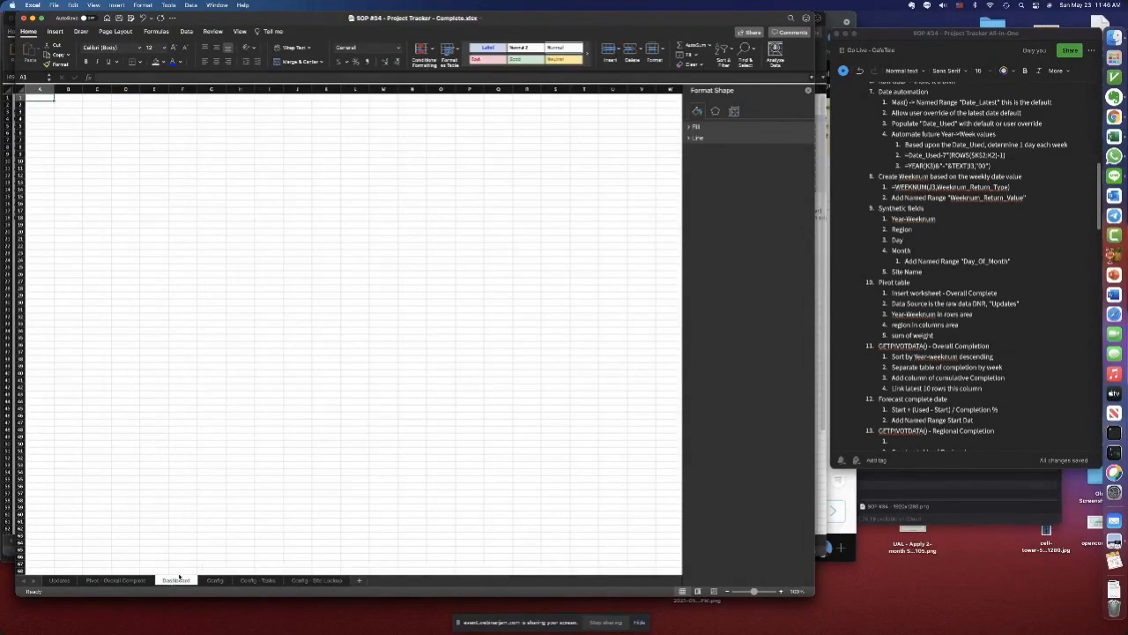
# - Enter the header "Year-Week" in D5 and give the header row D5:L5 a light blue fill
pyautogui.click(117, 127)
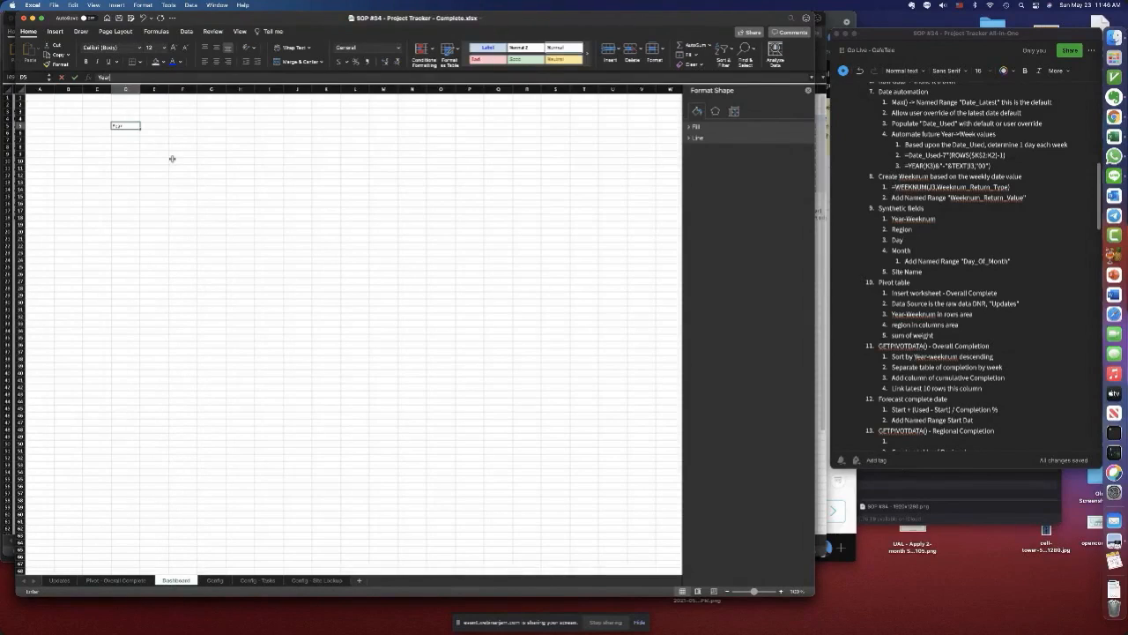
pyautogui.write('Year-Week')
pyautogui.press('Return')
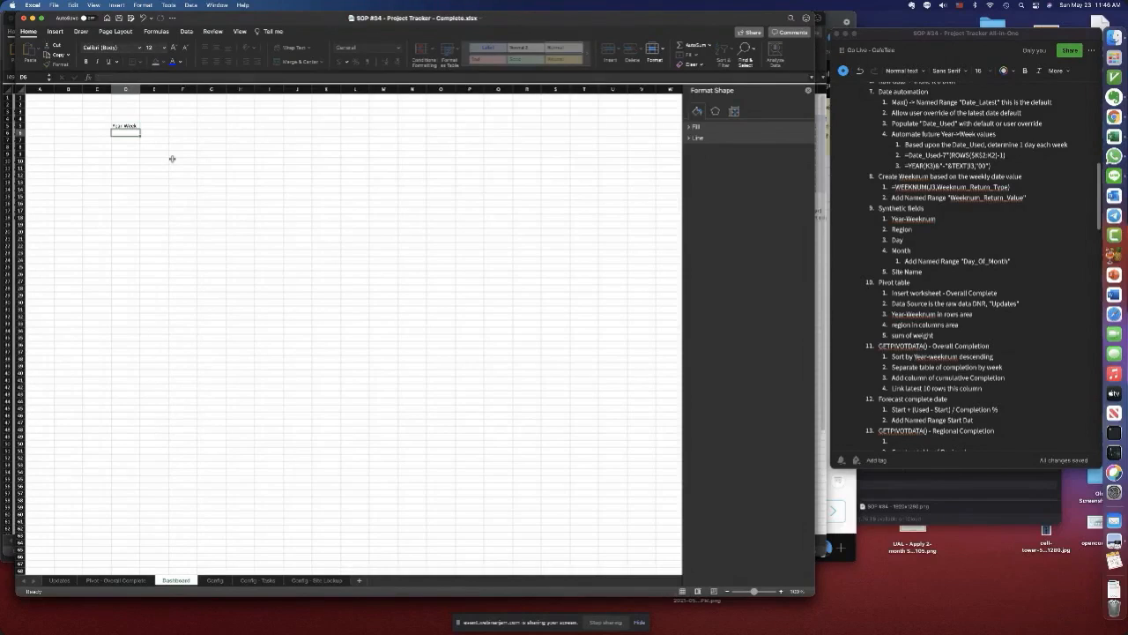
pyautogui.moveTo(133, 125); pyautogui.dragTo(361, 126)
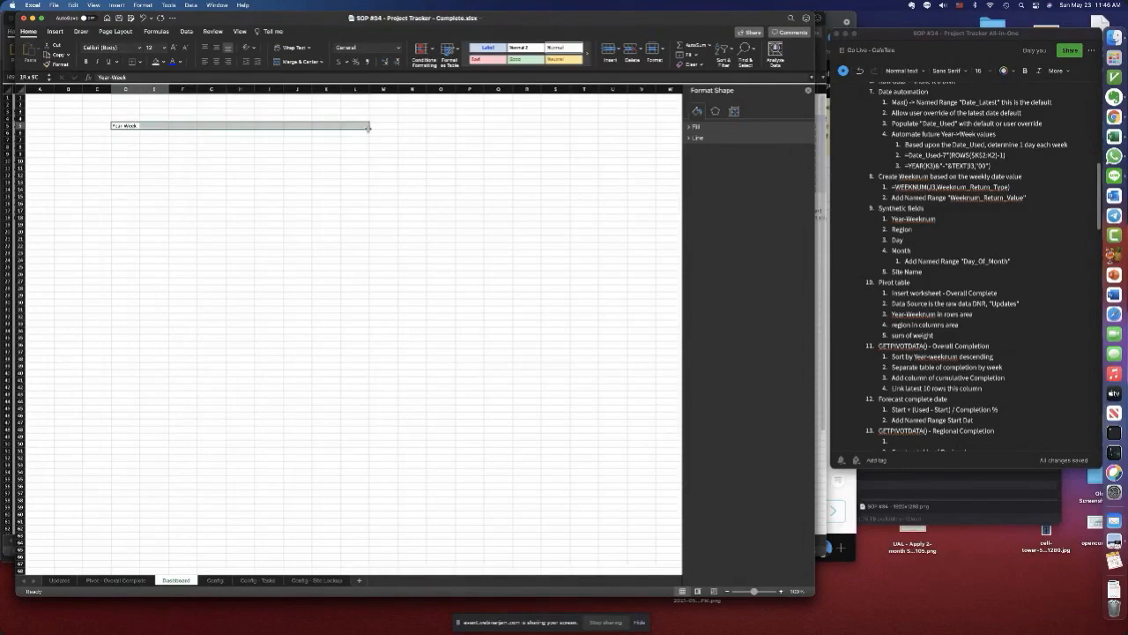
pyautogui.click(164, 61)
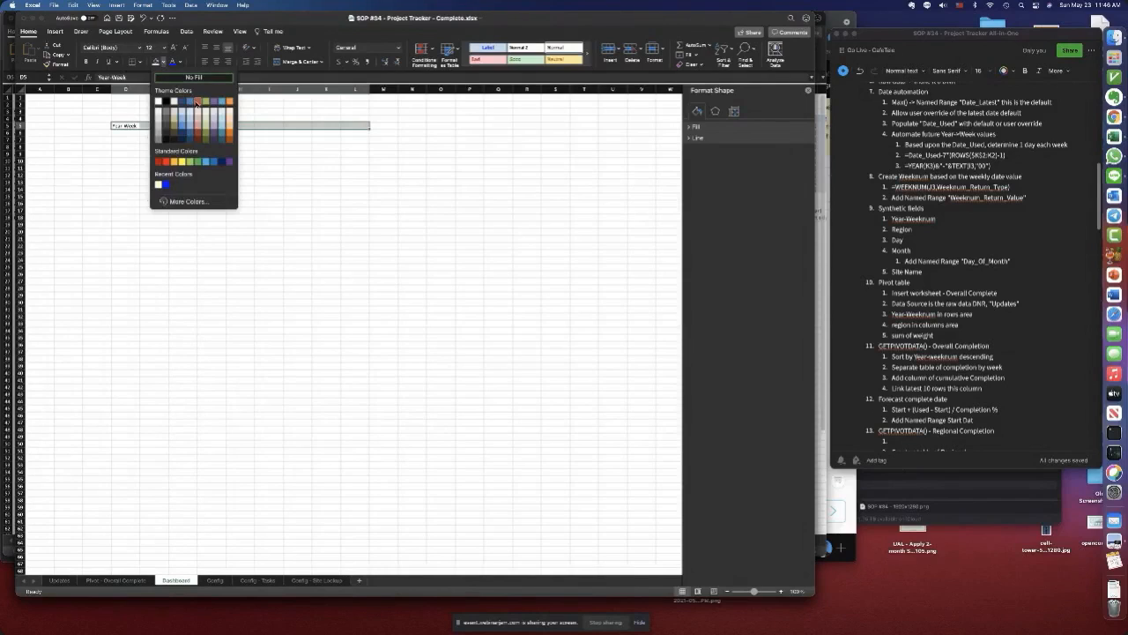
pyautogui.click(188, 115)
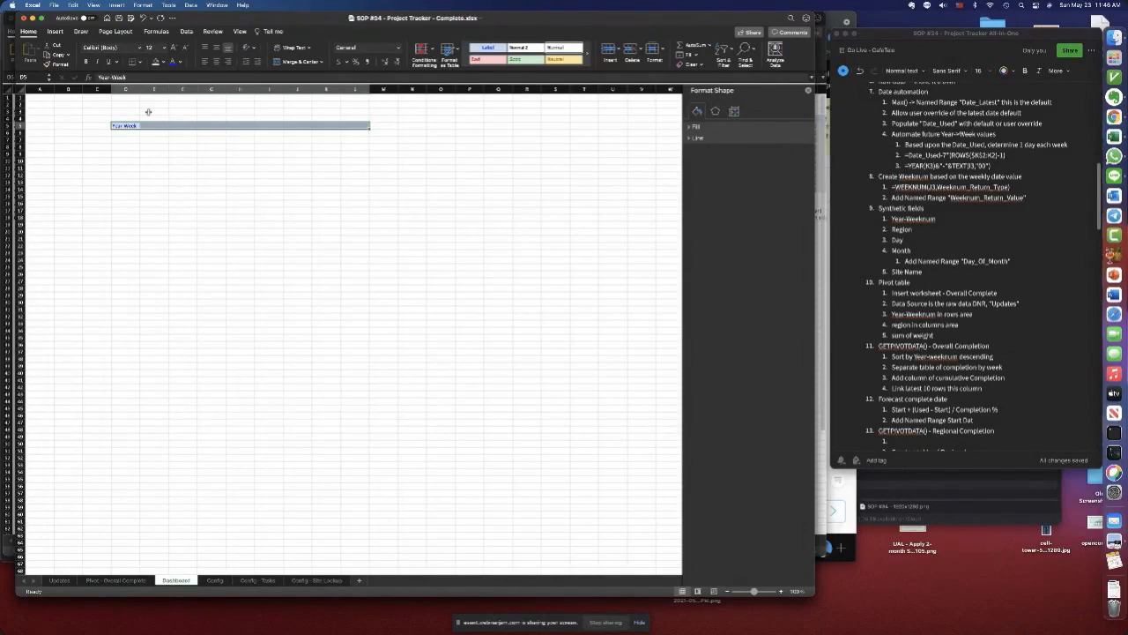
# - Link Dashboard cell D6 to the most recent Year-Week value in K3 of the Config sheet
pyautogui.click(129, 133)
pyautogui.write('=')
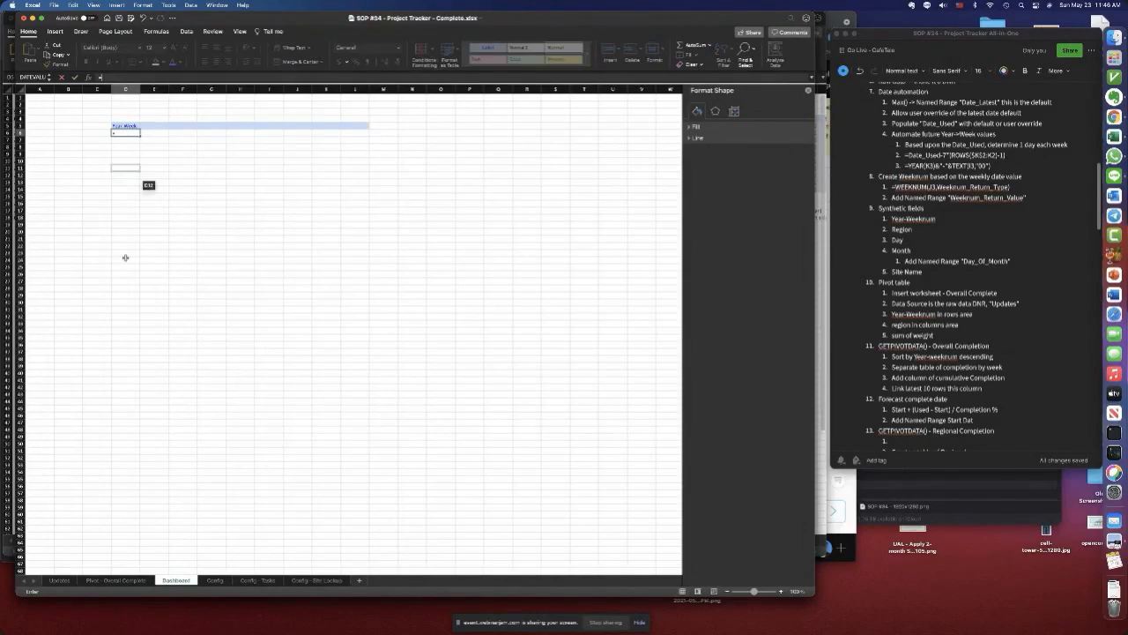
pyautogui.click(216, 580)
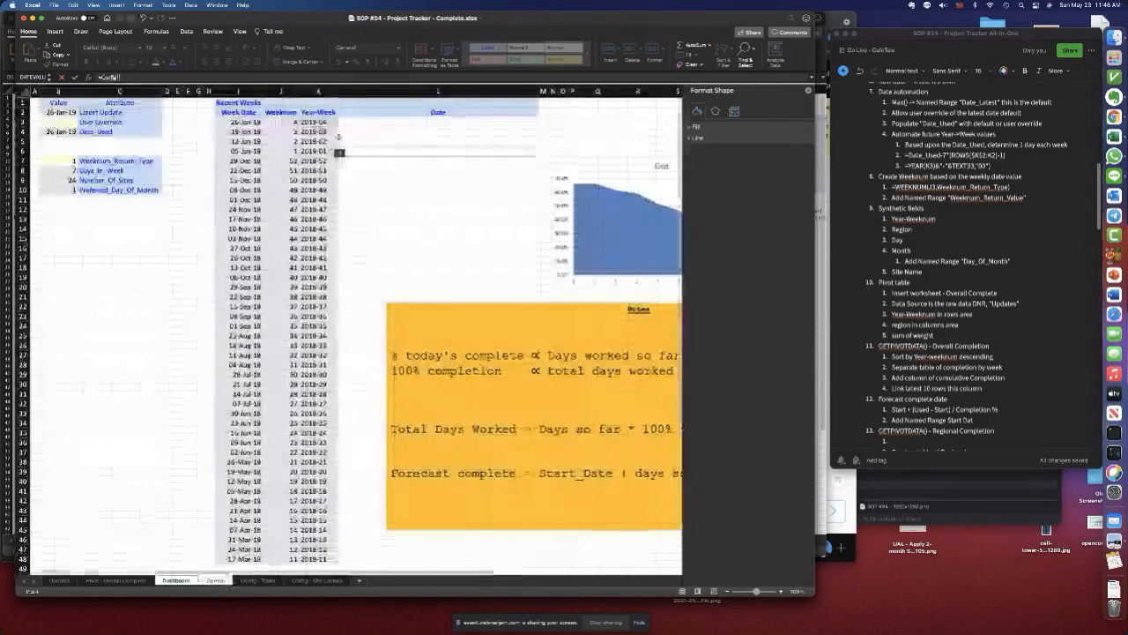
pyautogui.click(319, 124)
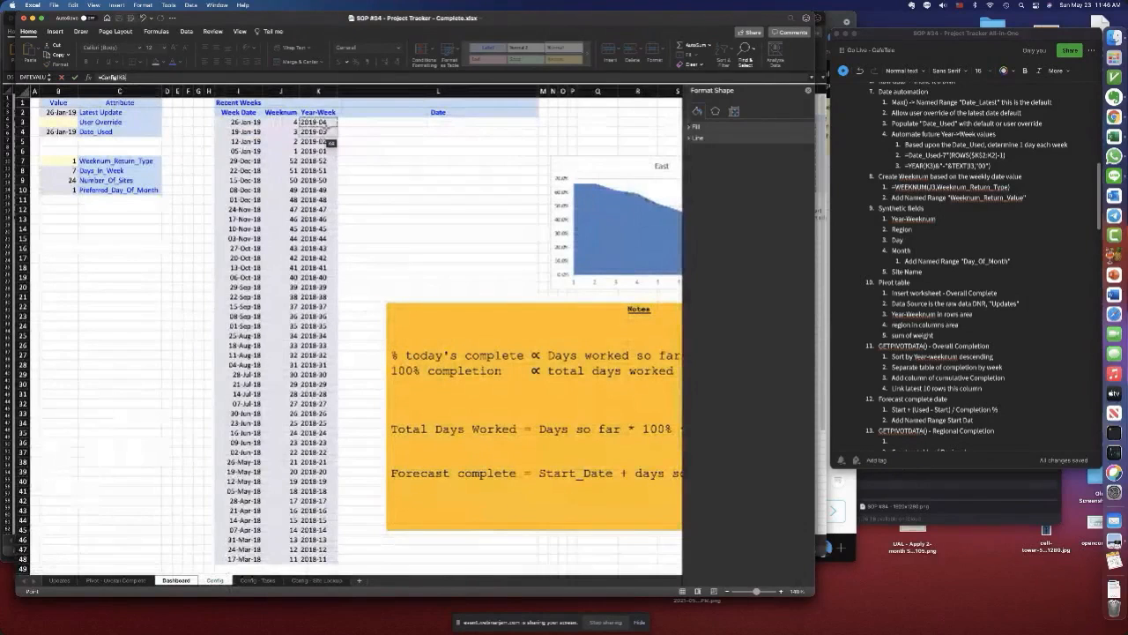
pyautogui.press('Return')
# - Create a row counter in C6 with the formula =ROWS($D$6:D6)
pyautogui.click(97, 133)
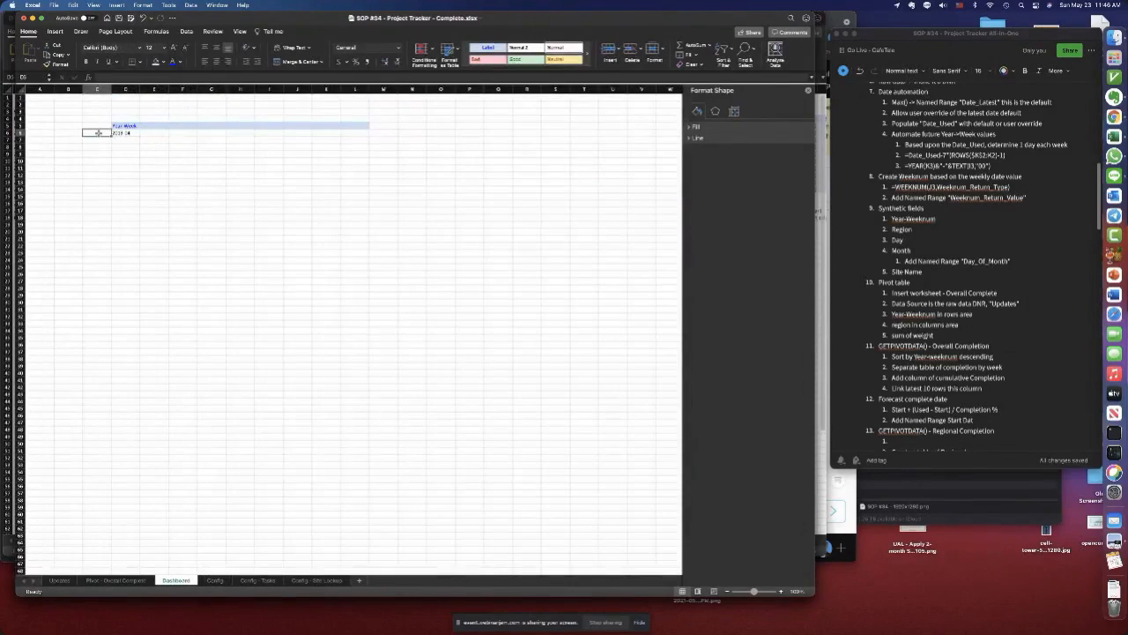
pyautogui.write('rrows(')
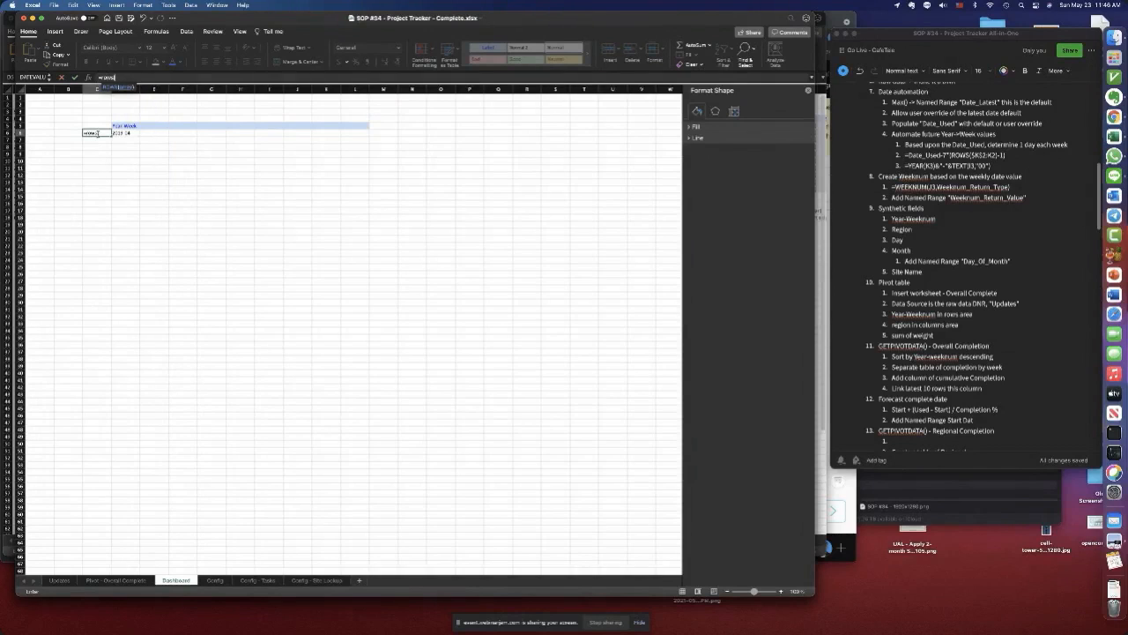
pyautogui.click(117, 132)
pyautogui.click(120, 134)
pyautogui.write(')')
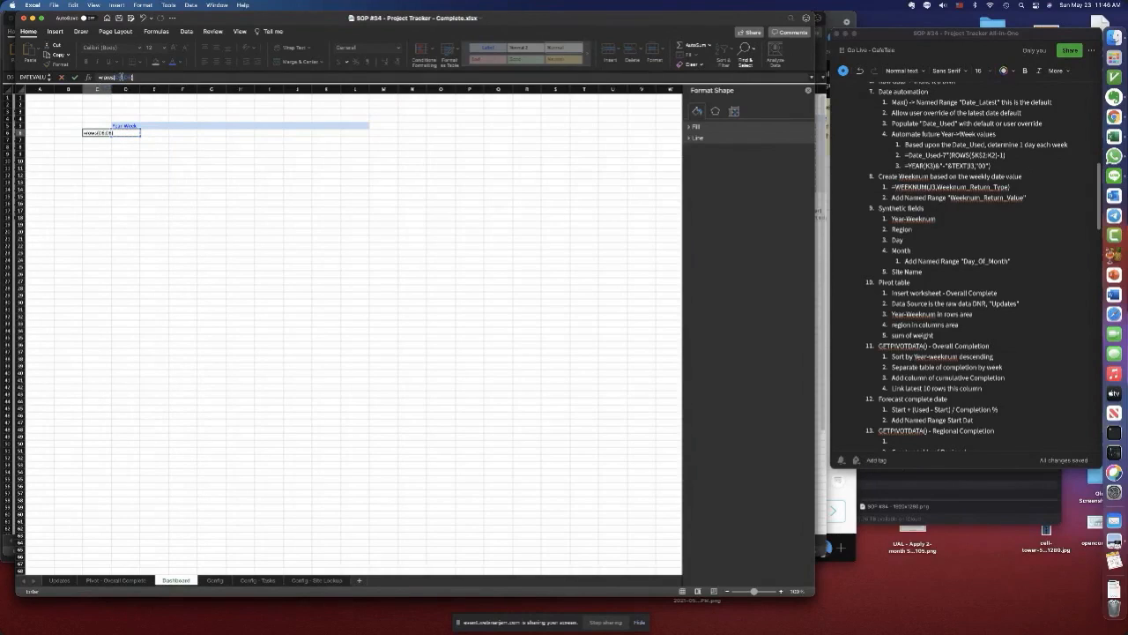
pyautogui.click(117, 77)
pyautogui.press('F4')
pyautogui.click(75, 78)
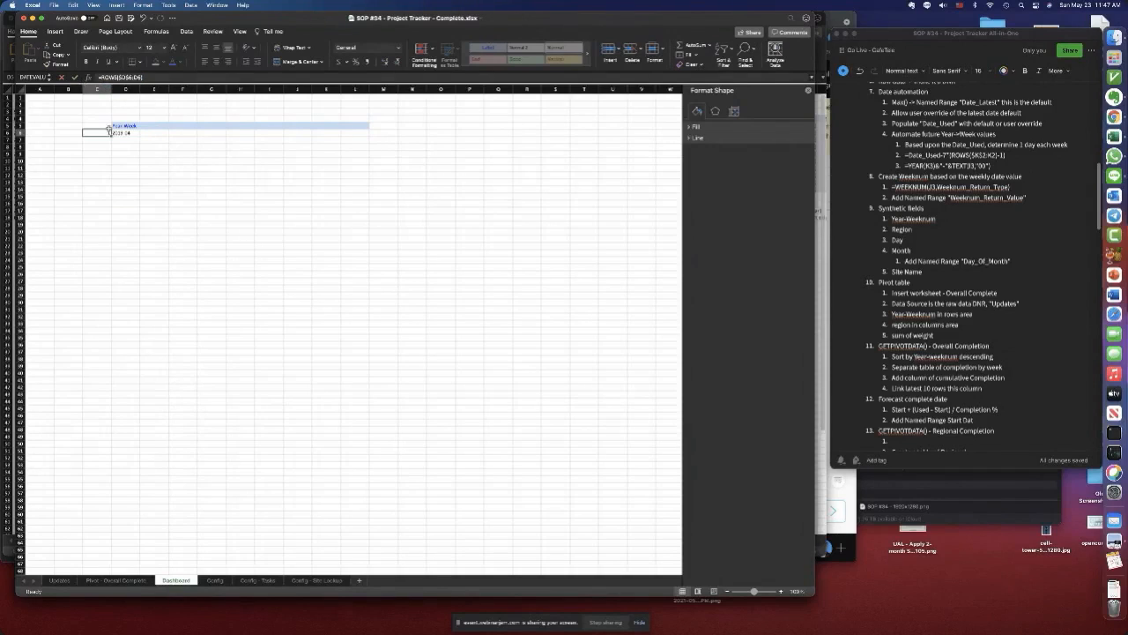
# - Fill the counter and Year-Week formulas down to ten rows, C6:D15, and shade D6:D15 light blue
pyautogui.moveTo(138, 135); pyautogui.dragTo(127, 226)
pyautogui.press('Delete')
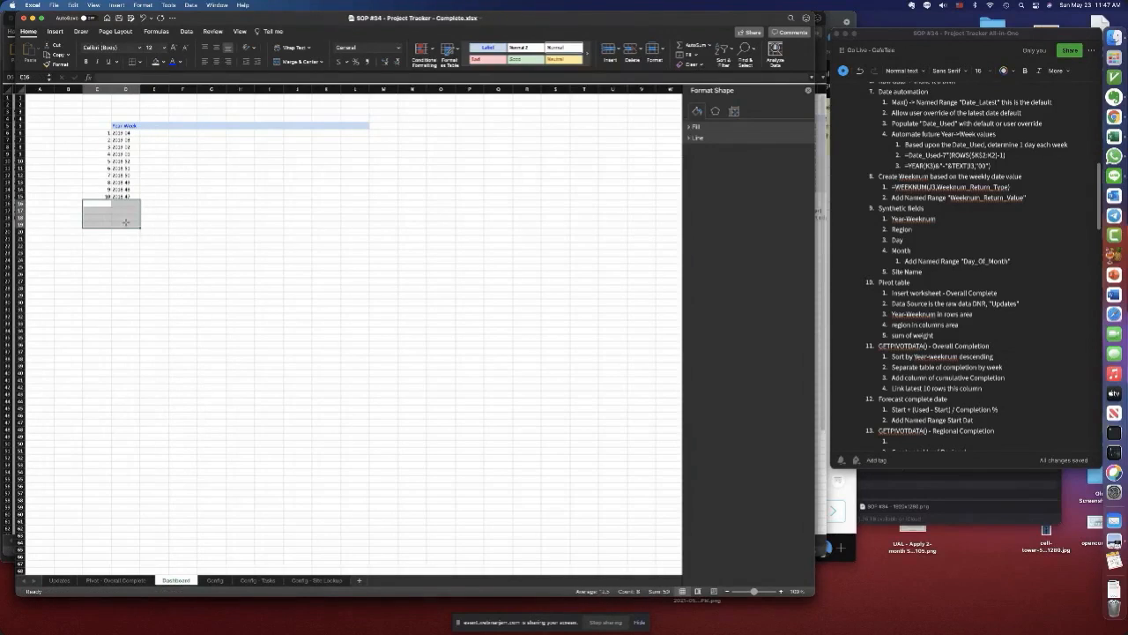
pyautogui.click(123, 132)
pyautogui.moveTo(123, 133); pyautogui.dragTo(125, 196)
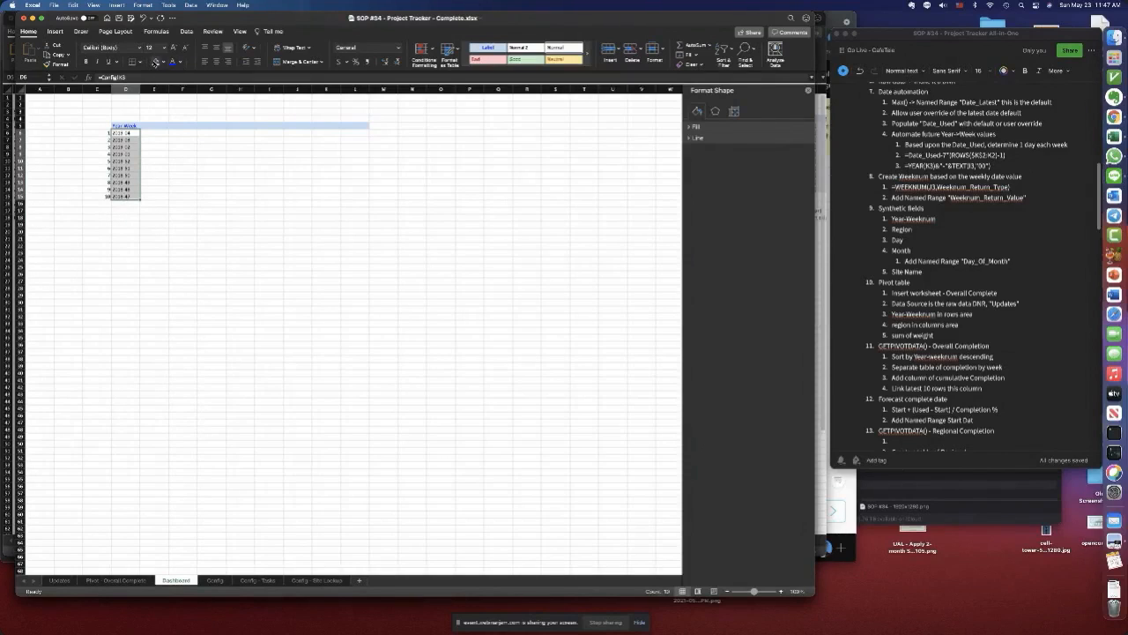
pyautogui.click(156, 62)
pyautogui.click(160, 141)
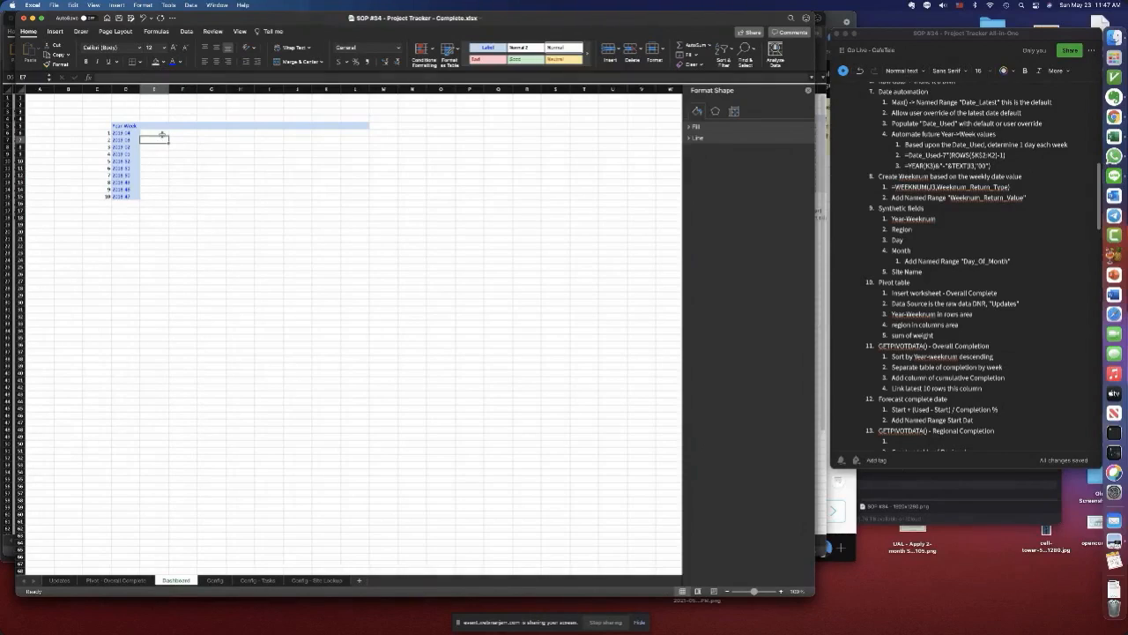
# - Enter the header "Completion" in E5, beside the Year-Week header
pyautogui.click(159, 126)
pyautogui.write('Completion')
pyautogui.press('Return')
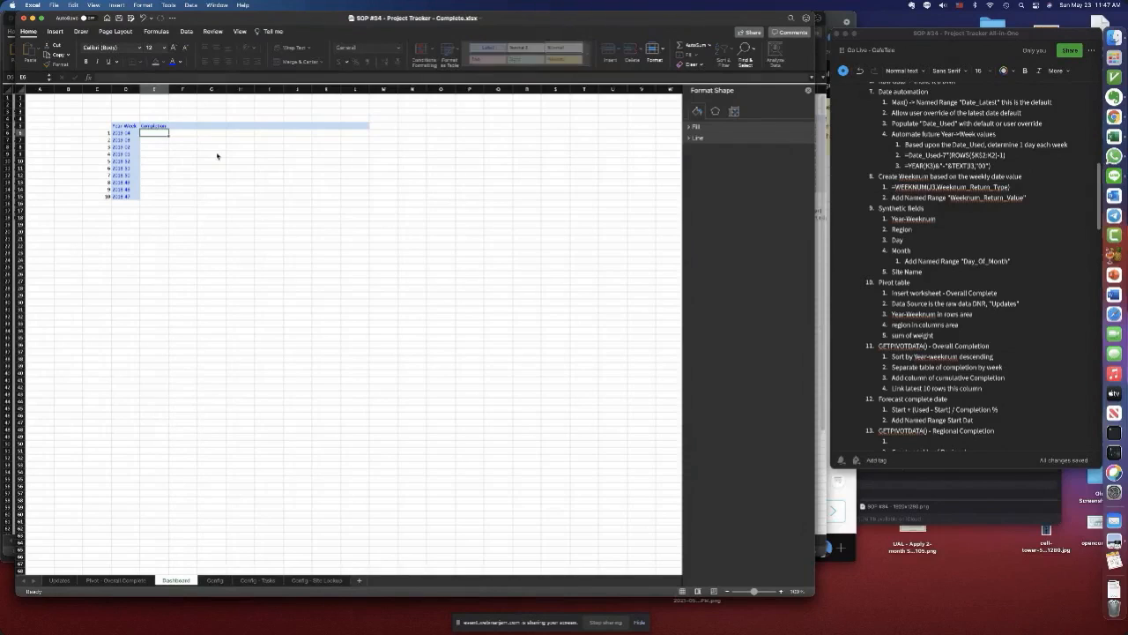
# - Fill E6:E15 with links to the cumulative completion values starting at K3 of Pivot - Overall Complete, and autofit column E
pyautogui.write('=')
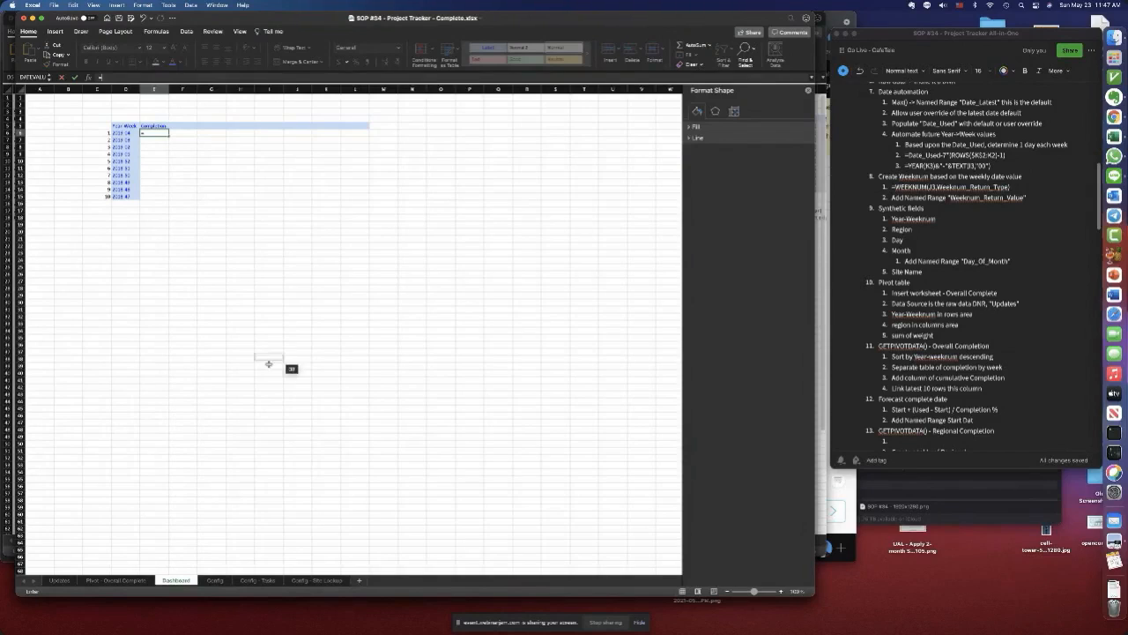
pyautogui.click(131, 580)
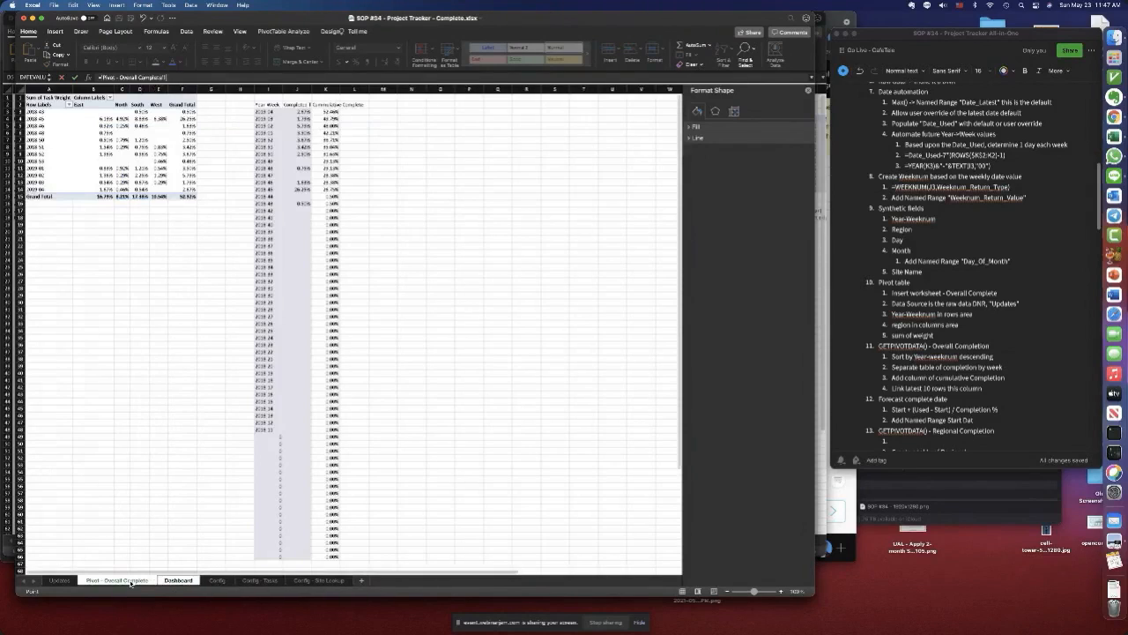
pyautogui.click(331, 112)
pyautogui.press('Return')
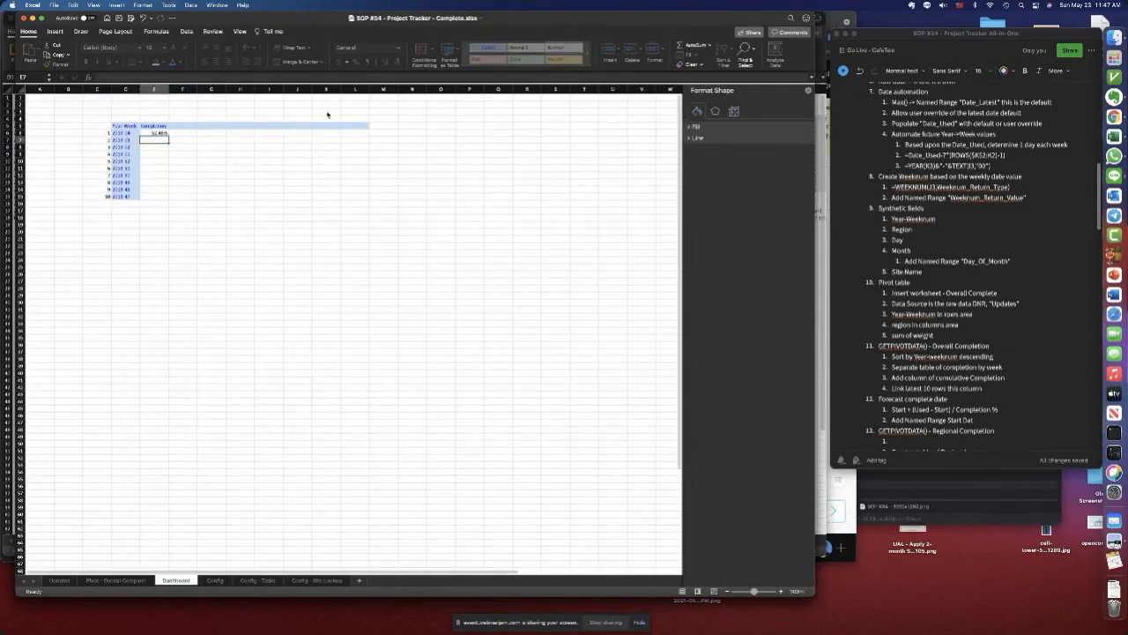
pyautogui.click(166, 132)
pyautogui.moveTo(169, 134); pyautogui.dragTo(167, 198)
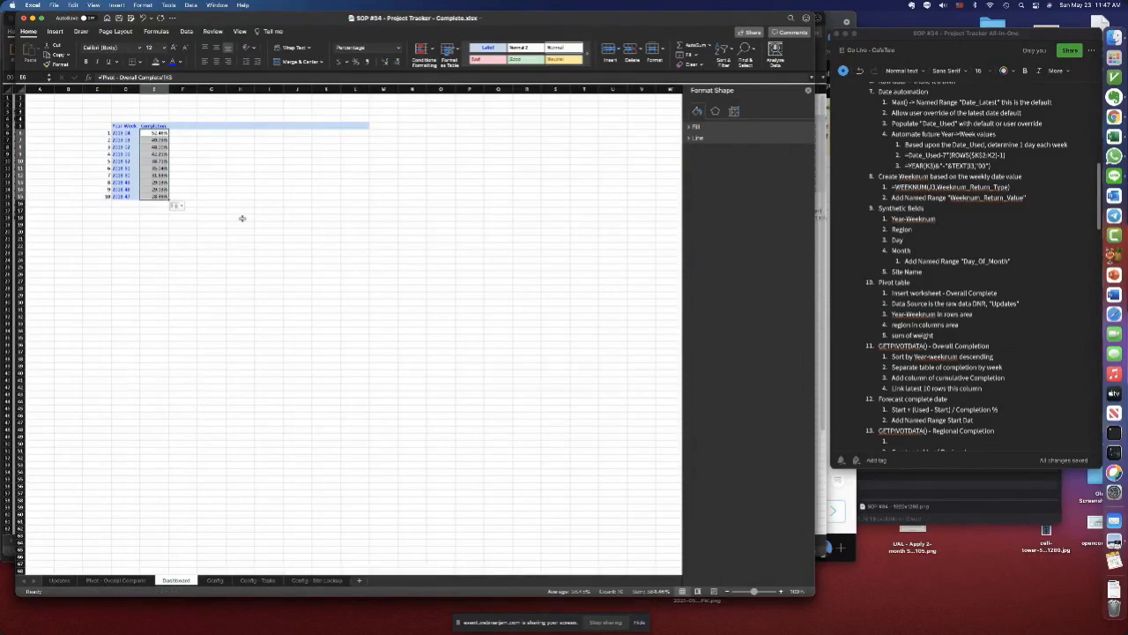
pyautogui.click(261, 203)
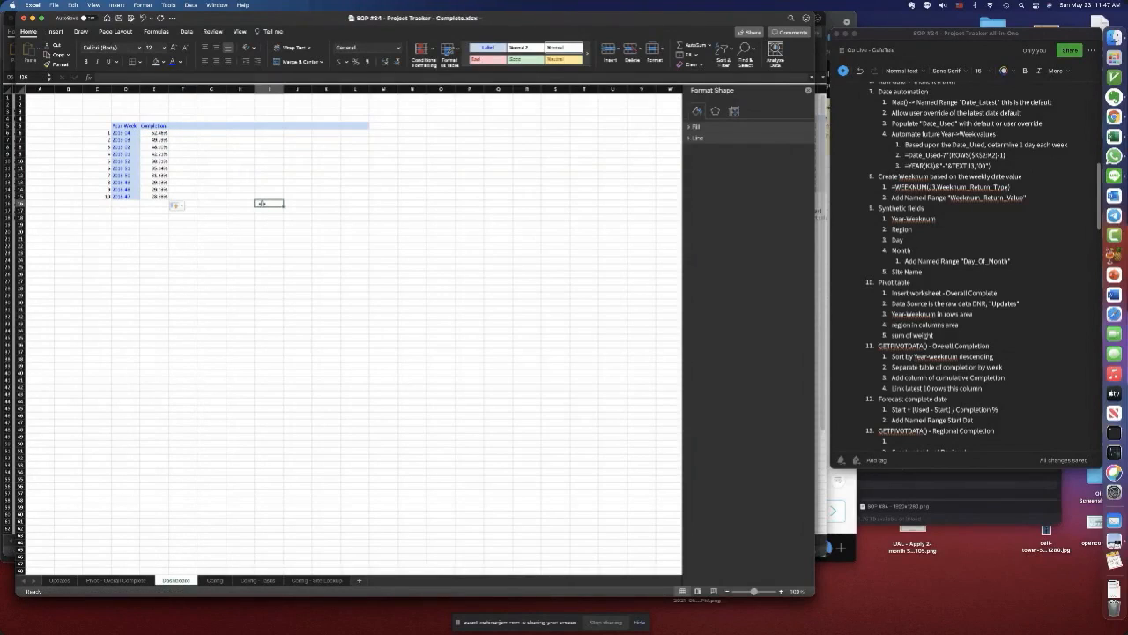
pyautogui.doubleClick(170, 88)
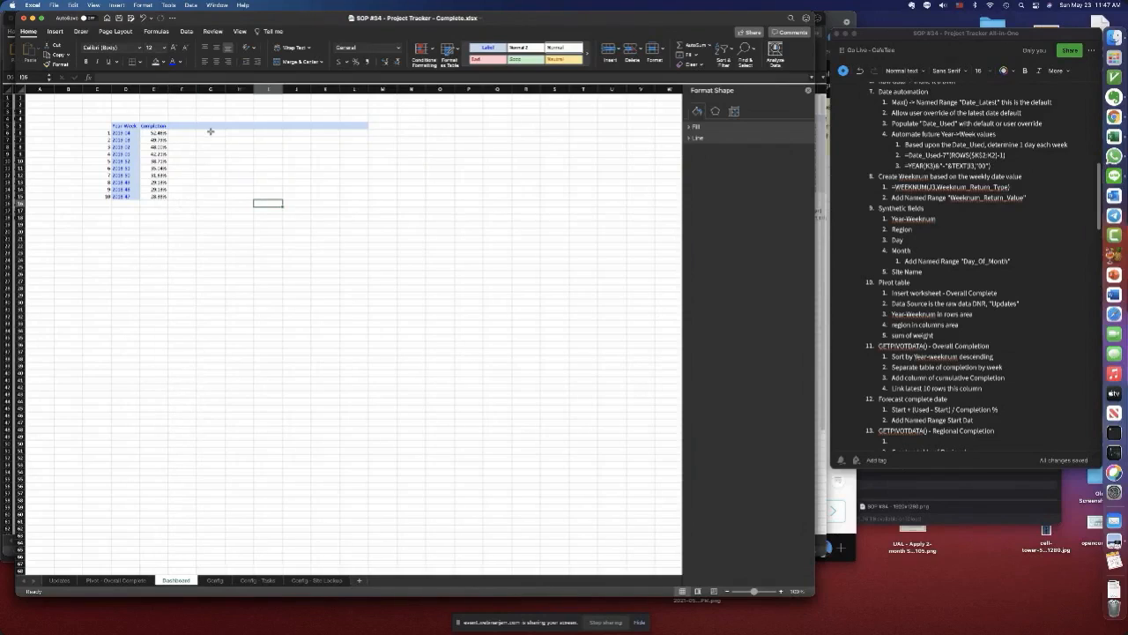
# - Compare the Pivot - Overall Complete sheet with the regional completion sheet in the other project tracker workbook
pyautogui.click(182, 125)
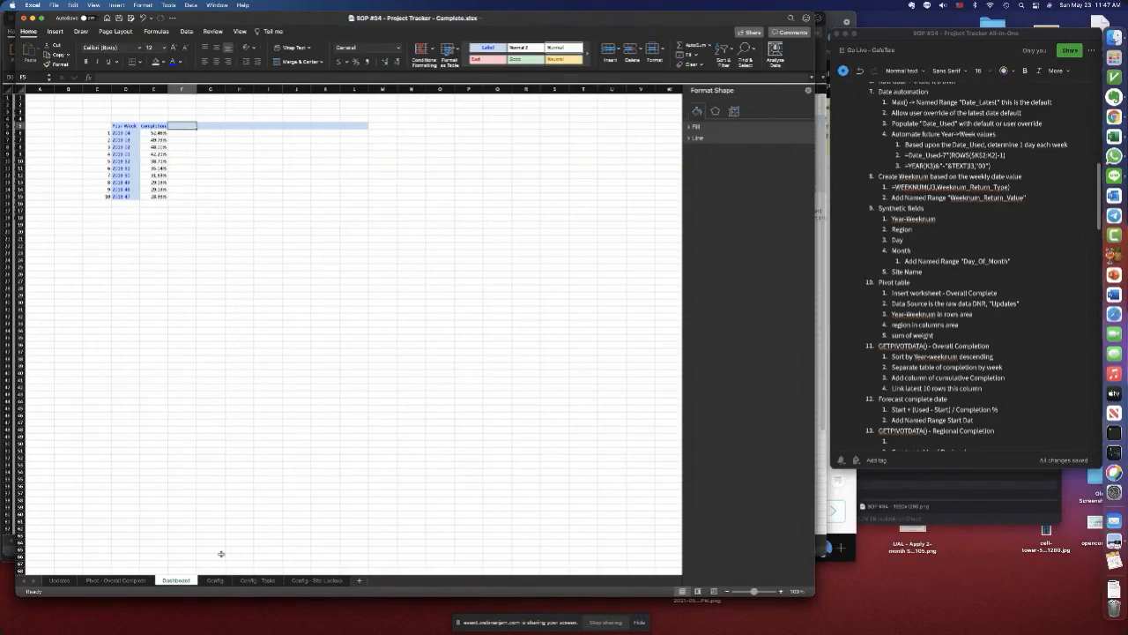
pyautogui.click(131, 581)
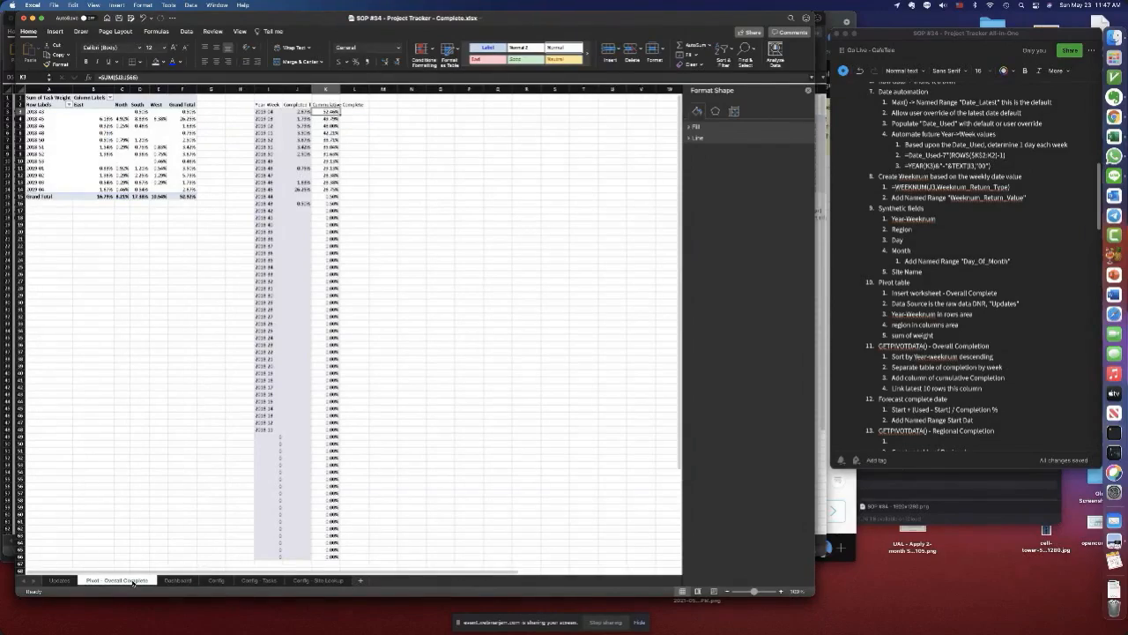
pyautogui.hotkey('ctrl', 'Up')
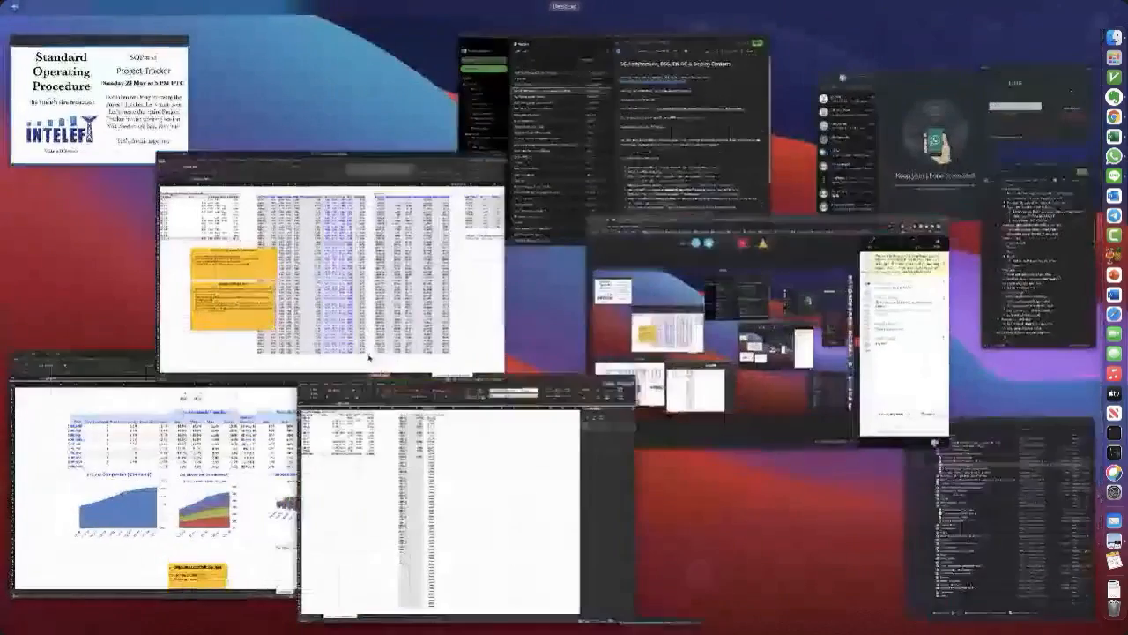
pyautogui.click(324, 353)
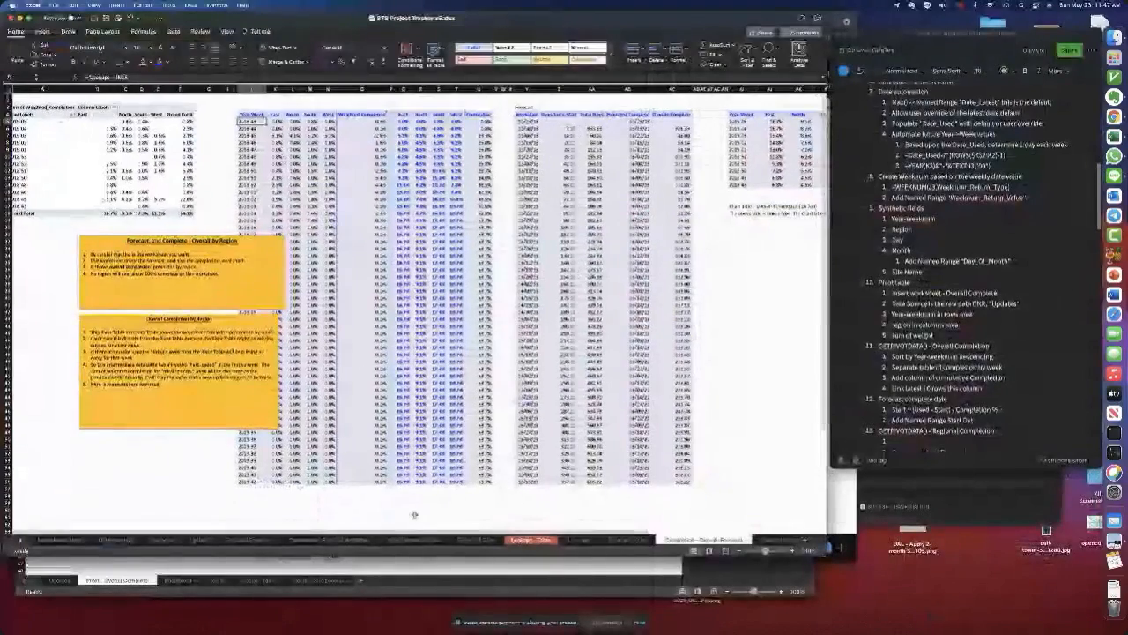
pyautogui.click(417, 566)
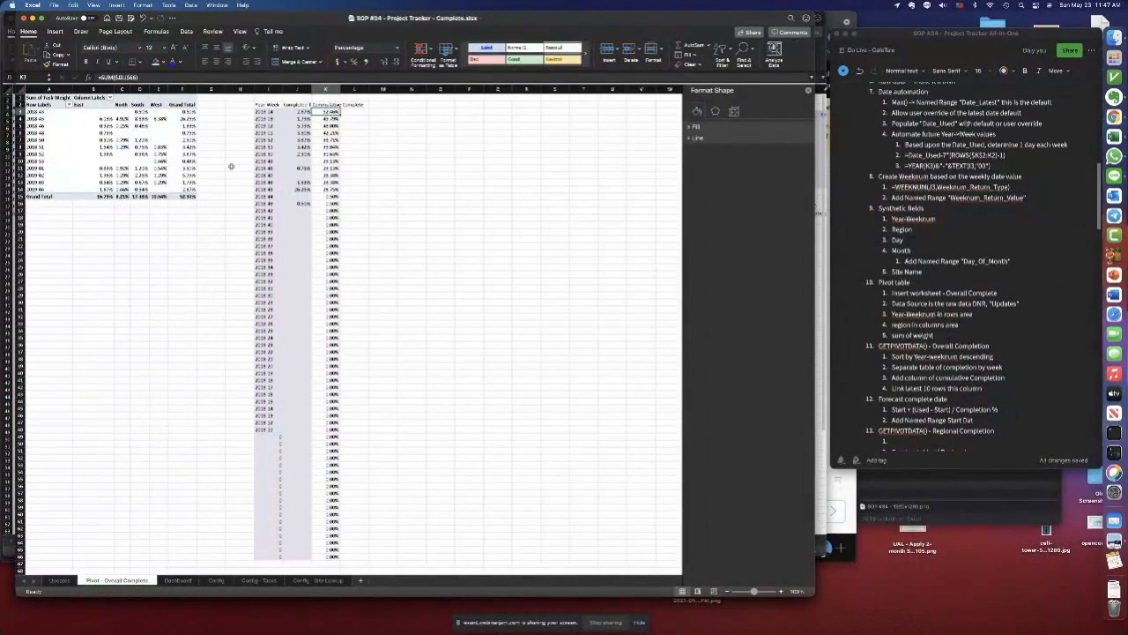
# - Autofit columns J and K, which hold the weekly and cumulative completion figures
pyautogui.moveTo(304, 86); pyautogui.dragTo(312, 85)
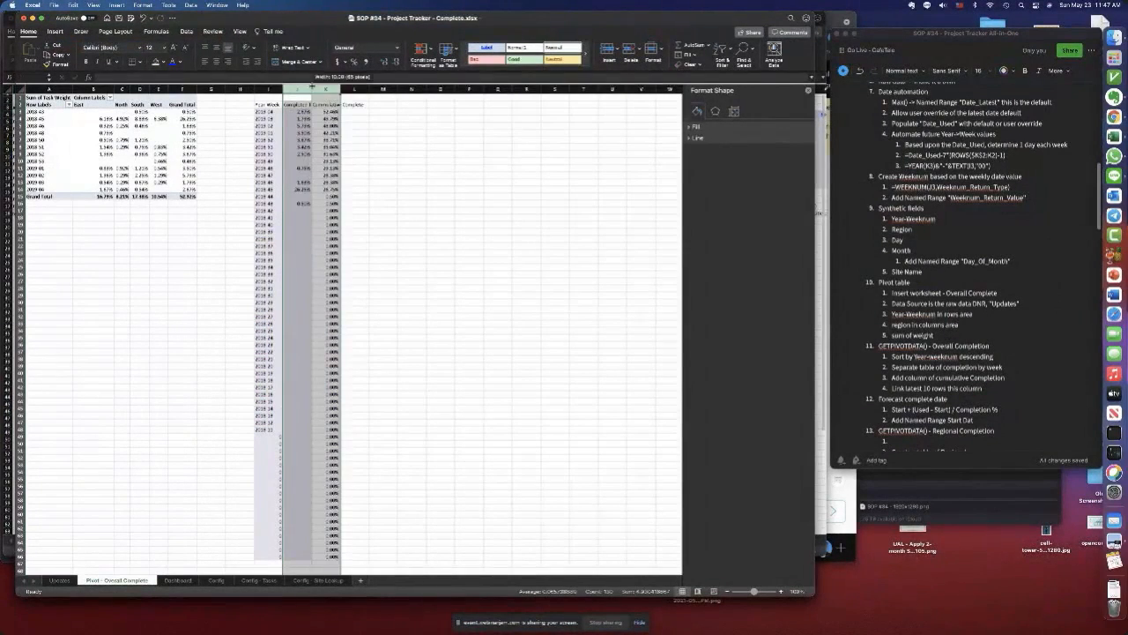
pyautogui.doubleClick(312, 86)
pyautogui.click(398, 106)
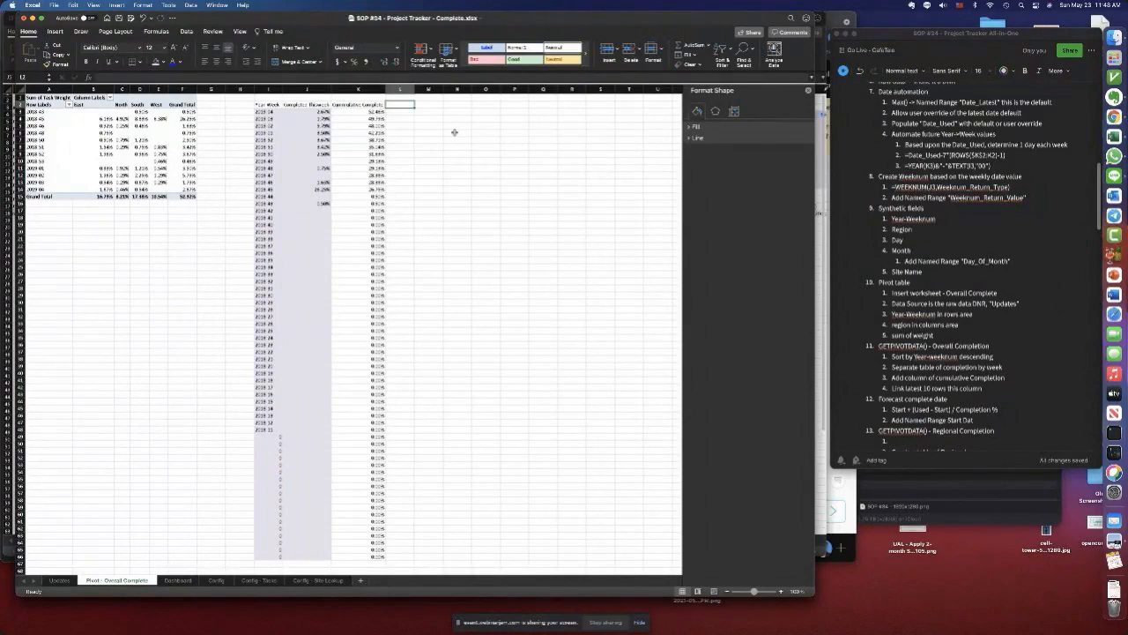
# - Enter the heading "Region Complete" in L1 and merge and center it across L1:O1
pyautogui.click(402, 97)
pyautogui.write('Region Complete')
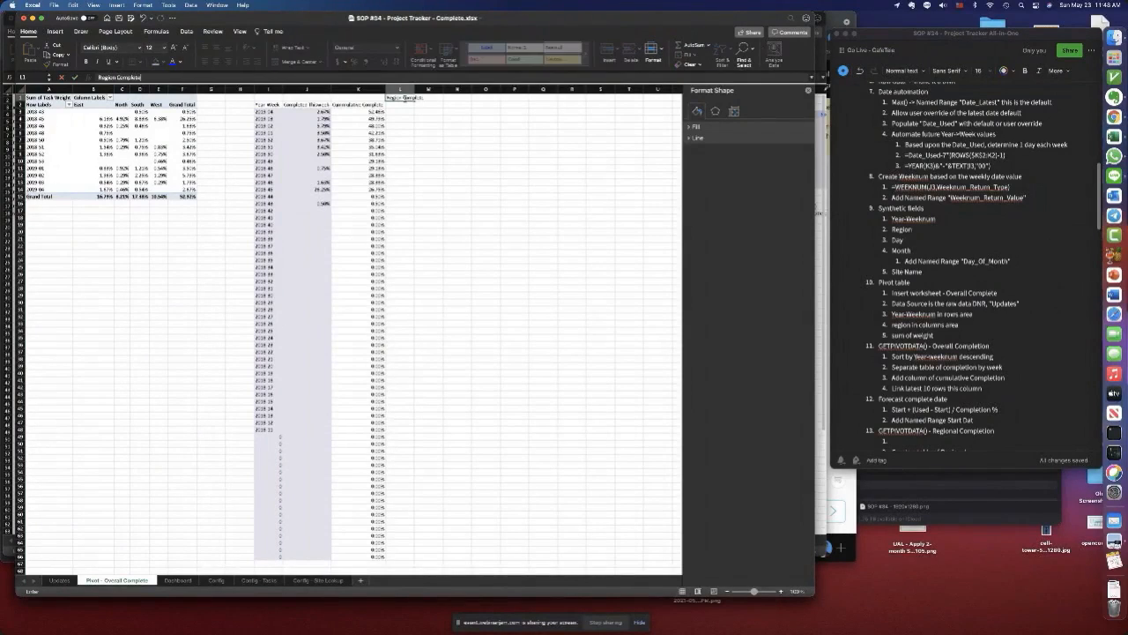
pyautogui.press('Return')
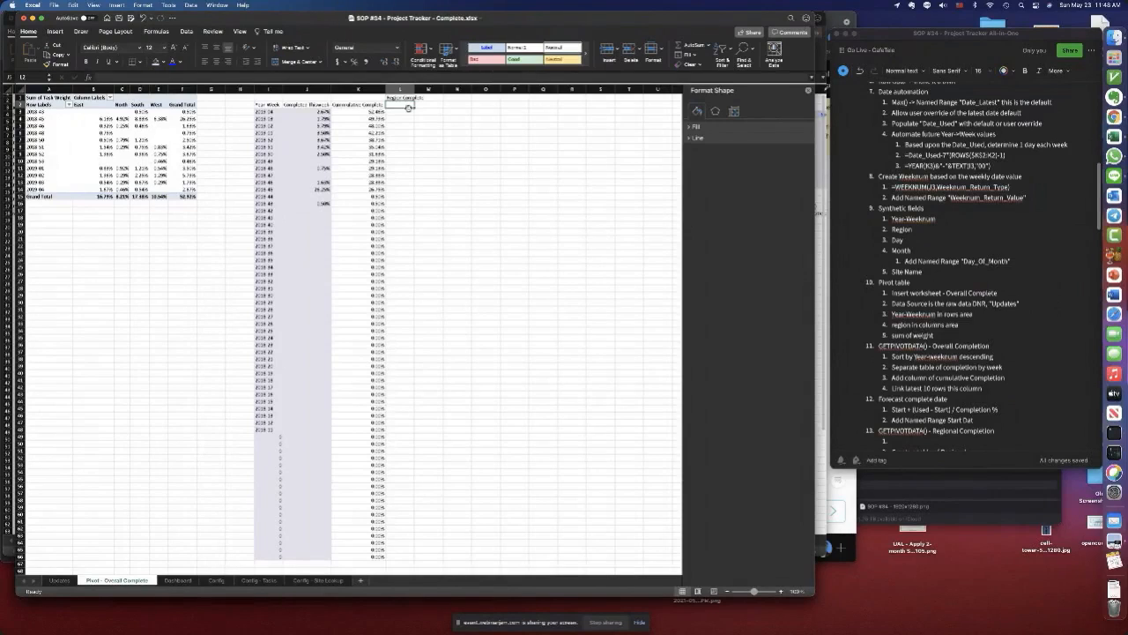
pyautogui.moveTo(397, 97); pyautogui.dragTo(478, 96)
pyautogui.click(295, 61)
# - Copy the region names East, North, South and West from the pivot's B2:E2 and paste them as values into L2:O2
pyautogui.click(399, 104)
pyautogui.hscroll(1, 297, 556)
pyautogui.scroll(-1, 206, 398)
pyautogui.scroll(1, 217, 444)
pyautogui.click(80, 104)
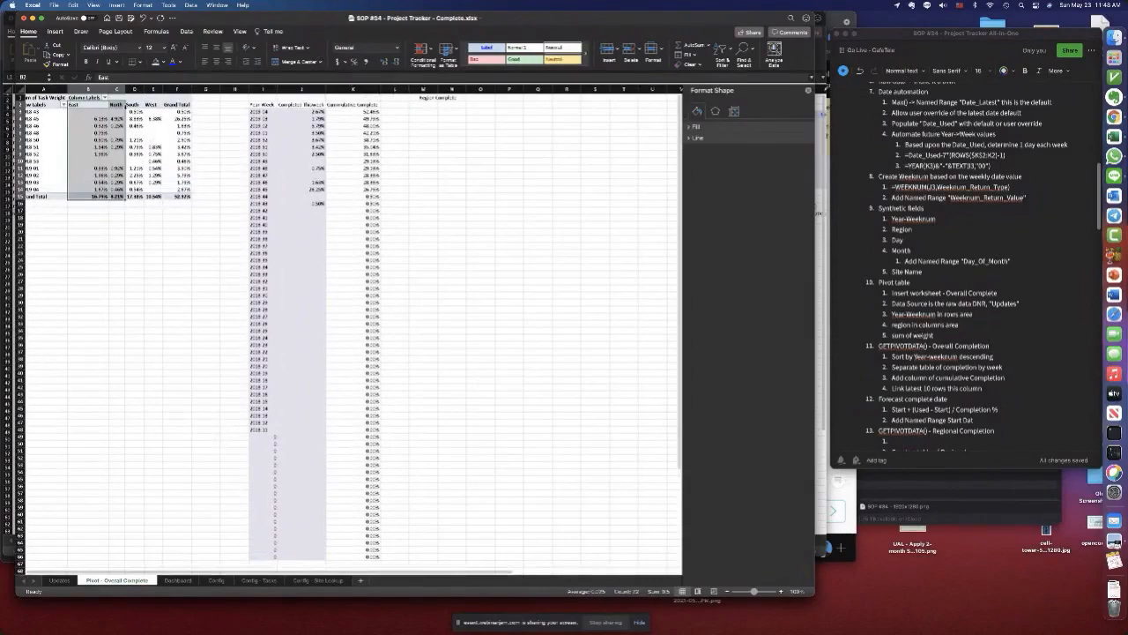
pyautogui.moveTo(80, 104); pyautogui.dragTo(151, 108)
pyautogui.press('super+c')
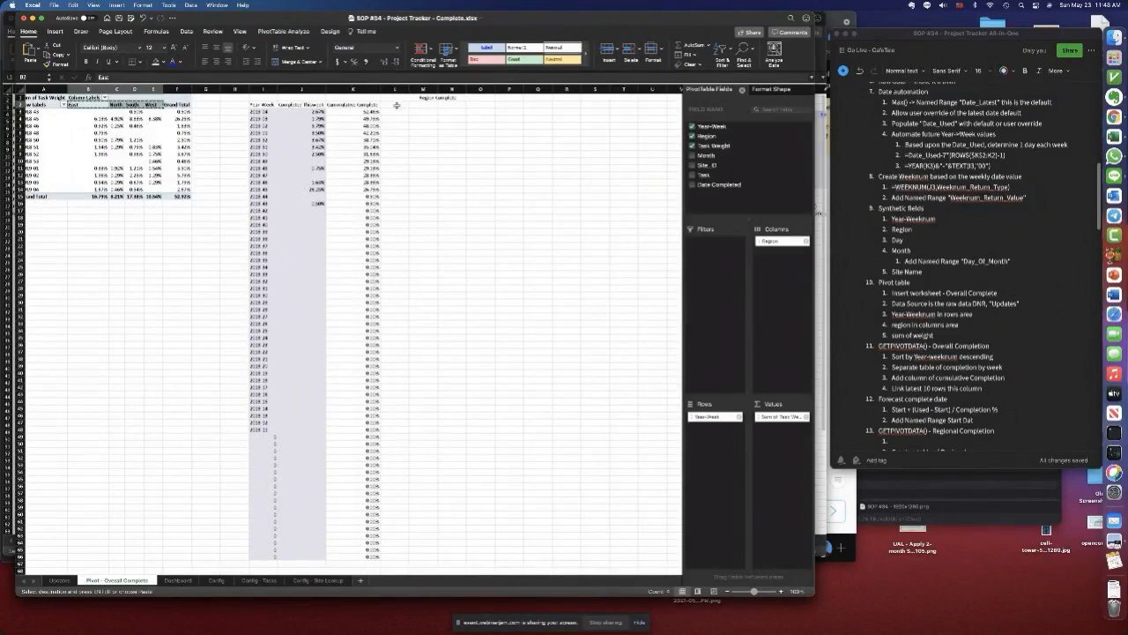
pyautogui.click(395, 104)
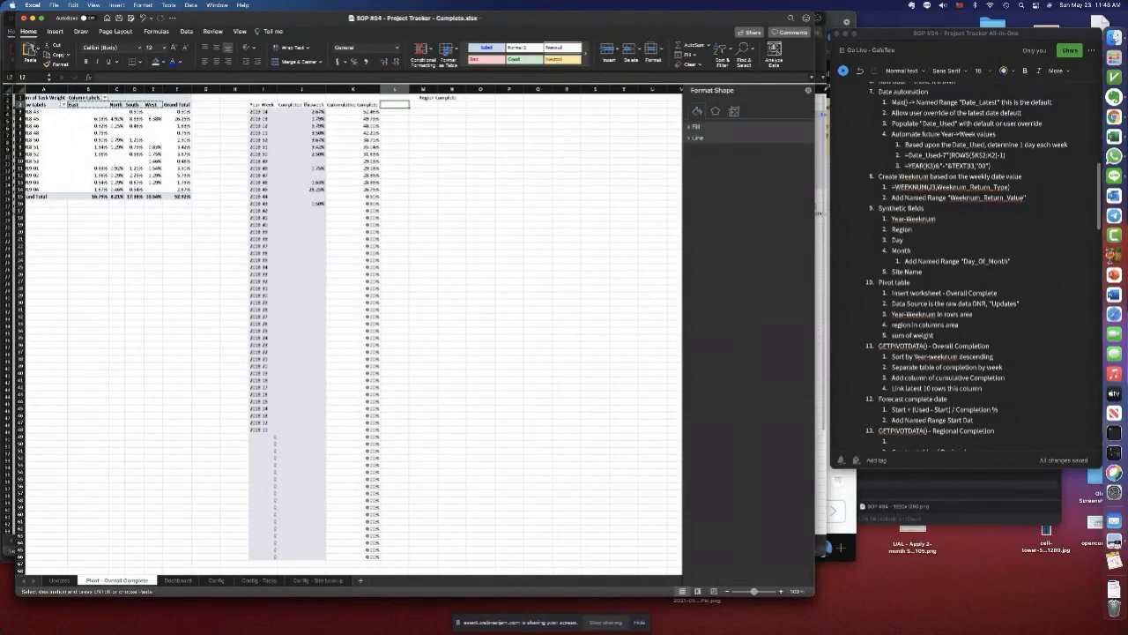
pyautogui.click(39, 51)
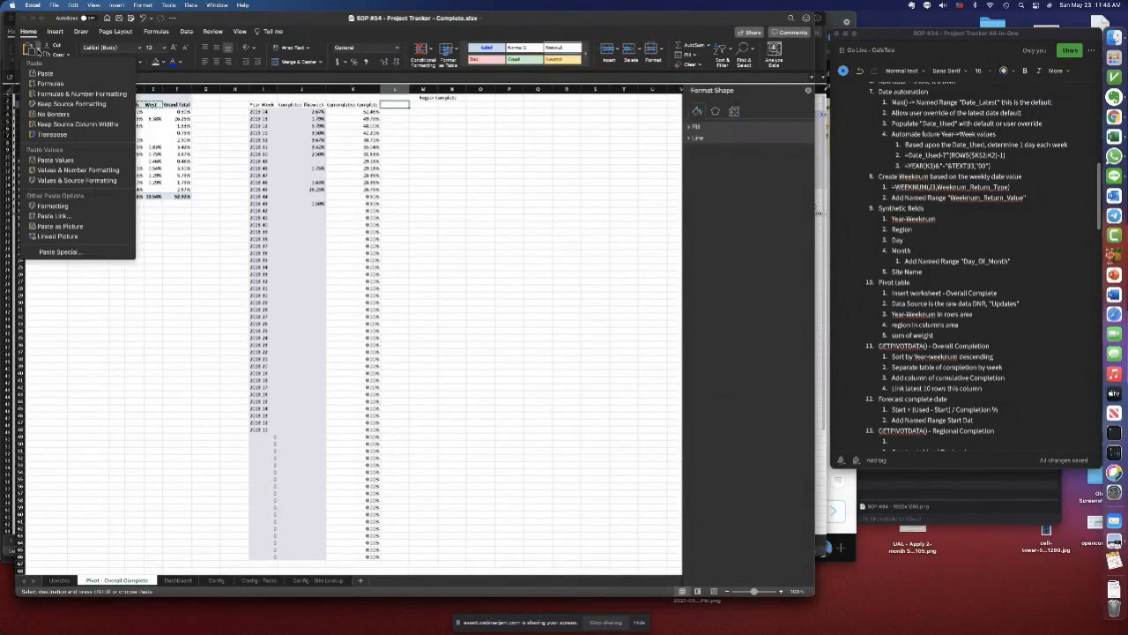
pyautogui.click(55, 160)
# - Format the summary header row I2:O2 with light blue fill and blue text, and center the headers
pyautogui.moveTo(251, 105); pyautogui.dragTo(474, 105)
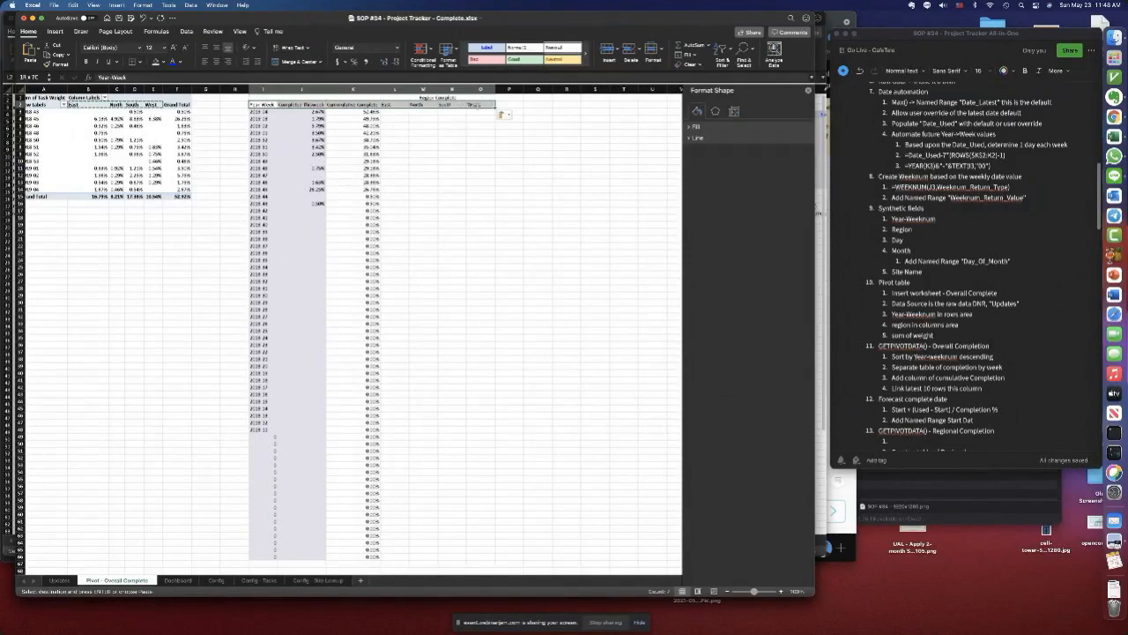
pyautogui.click(155, 62)
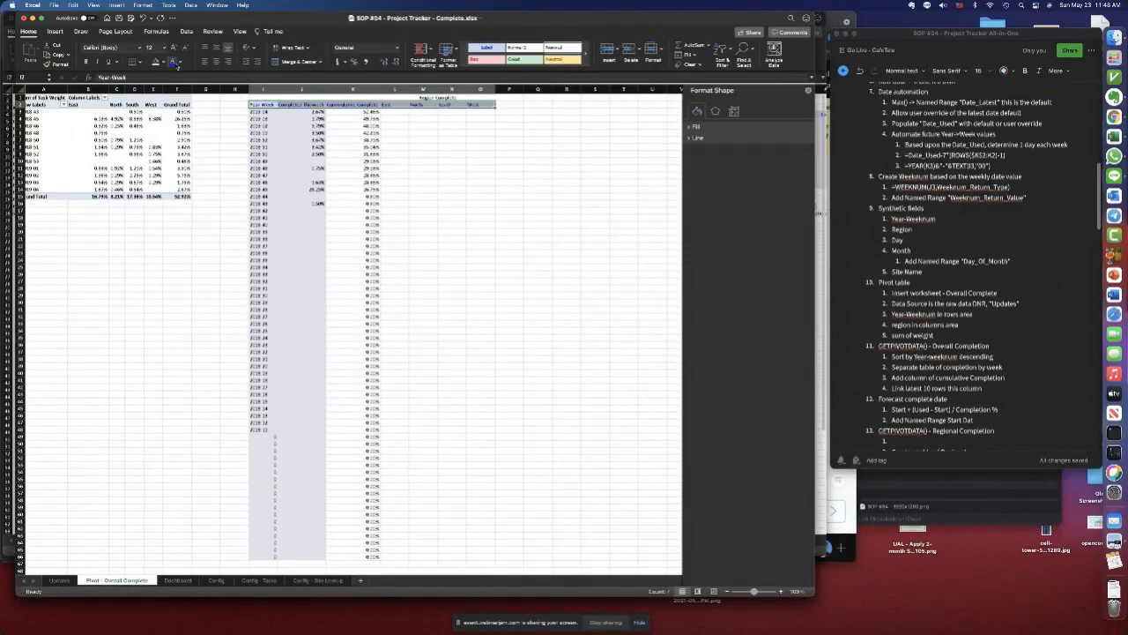
pyautogui.click(216, 61)
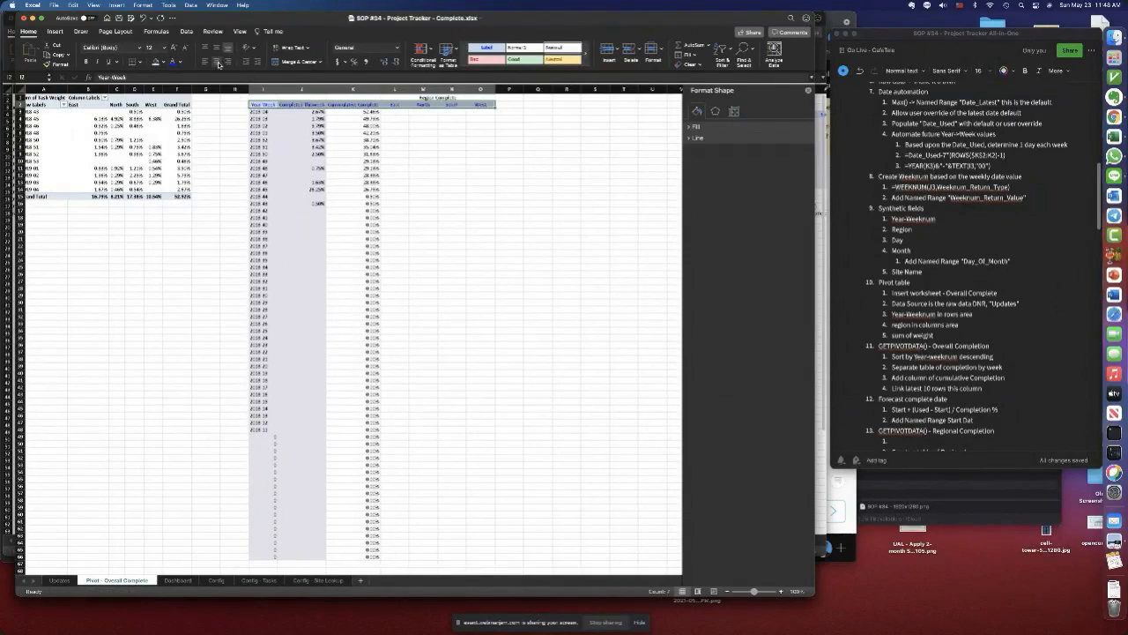
# - Enter a GETPIVOTDATA formula in L3 that references the pivot's East value for 2018-43 in B3
pyautogui.click(395, 111)
pyautogui.write('=')
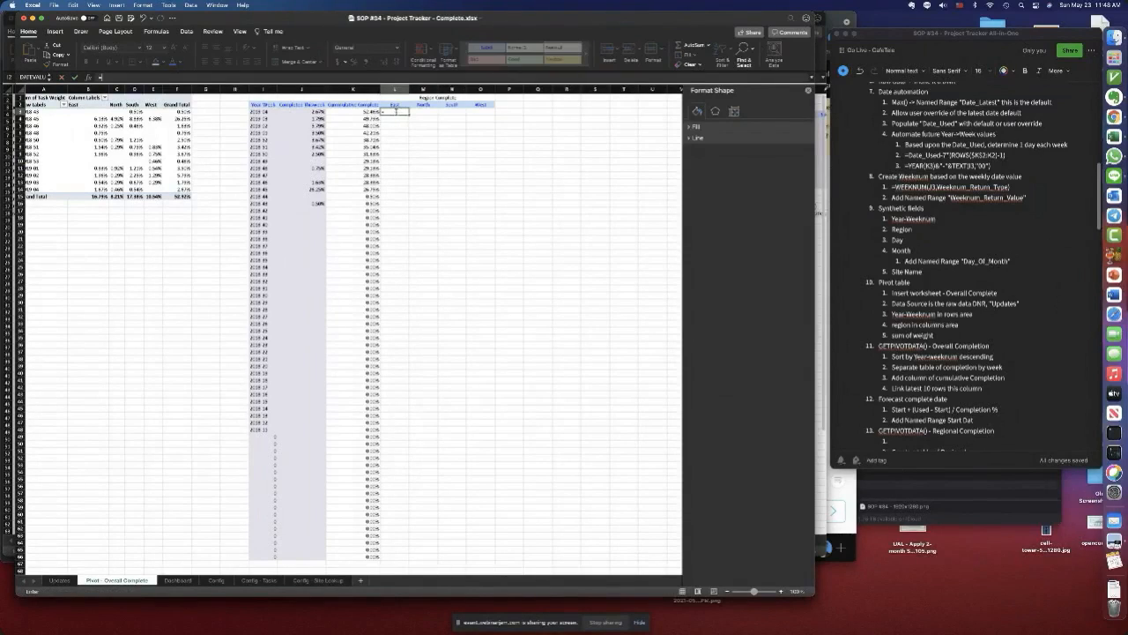
pyautogui.click(93, 111)
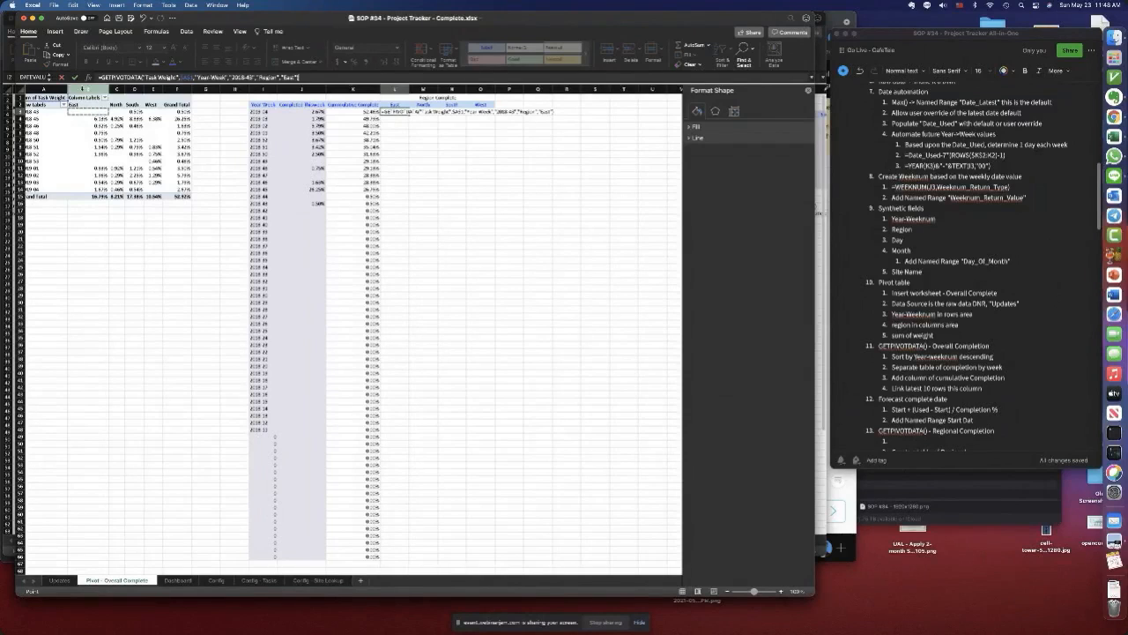
pyautogui.click(76, 78)
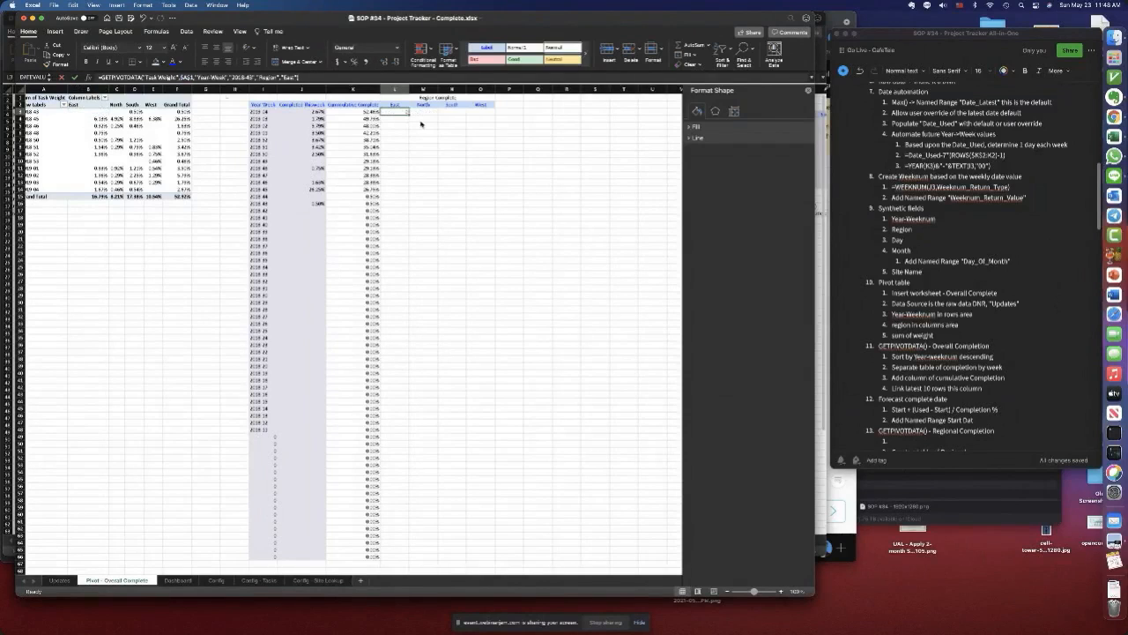
# - Replace the fixed region "East" in L3's GETPIVOTDATA formula with the row-locked header reference L$2
pyautogui.click(297, 77)
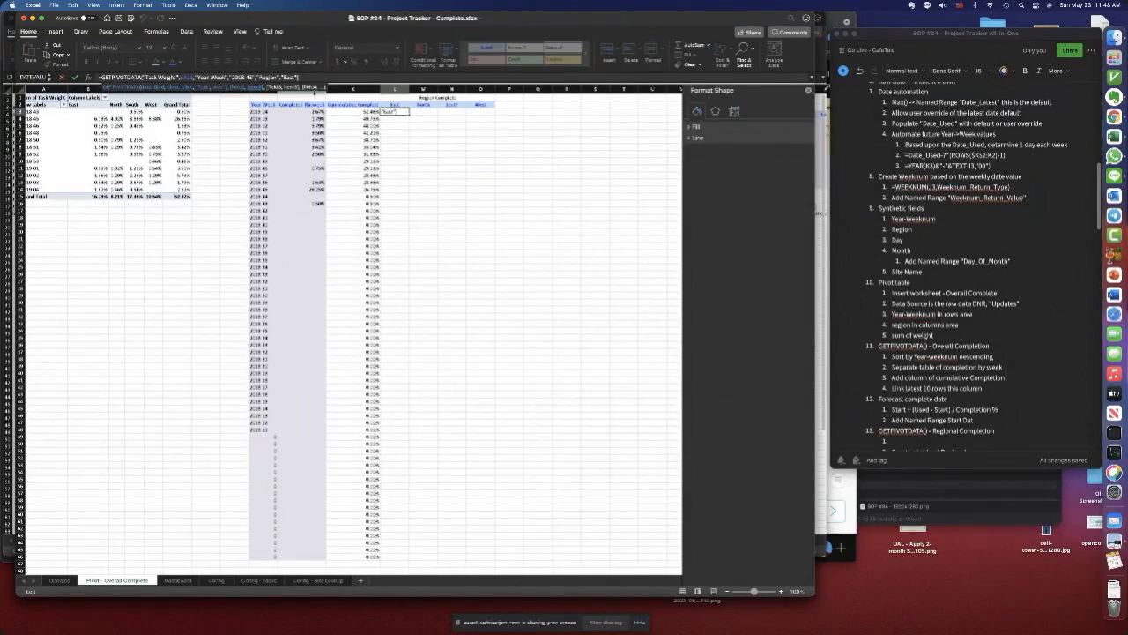
pyautogui.press('BackSpace')
pyautogui.press('BackSpace')
pyautogui.click(394, 104)
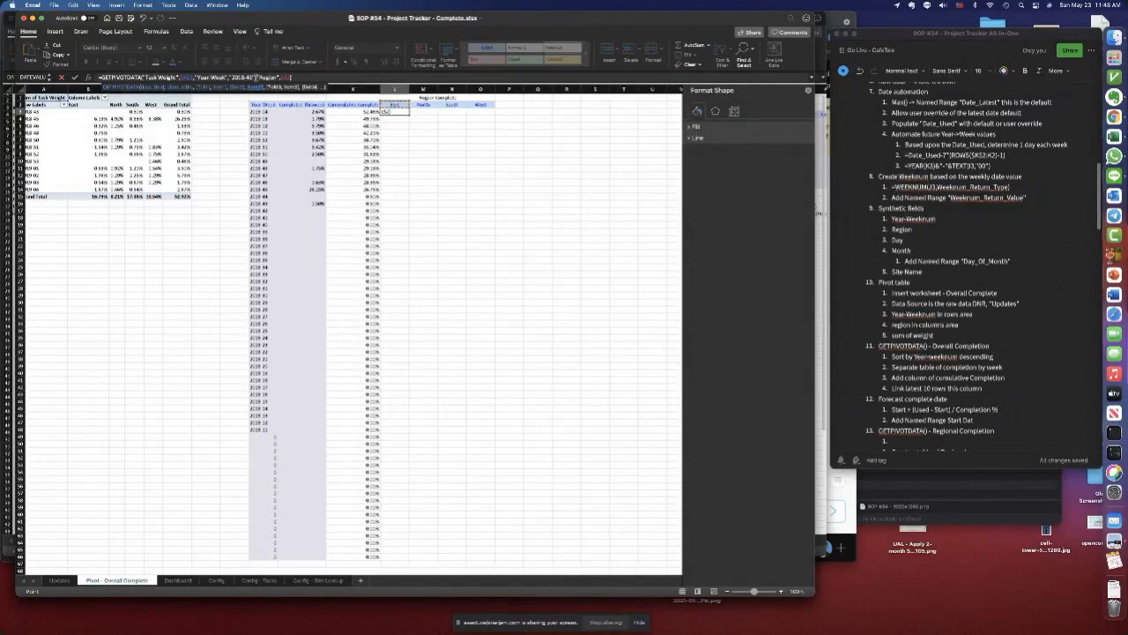
# - Replace the fixed week "2018-43" in L3's GETPIVOTDATA formula with the column-locked reference $I3, and fix the leftover quotation marks
pyautogui.moveTo(255, 78); pyautogui.dragTo(230, 77)
pyautogui.click(262, 112)
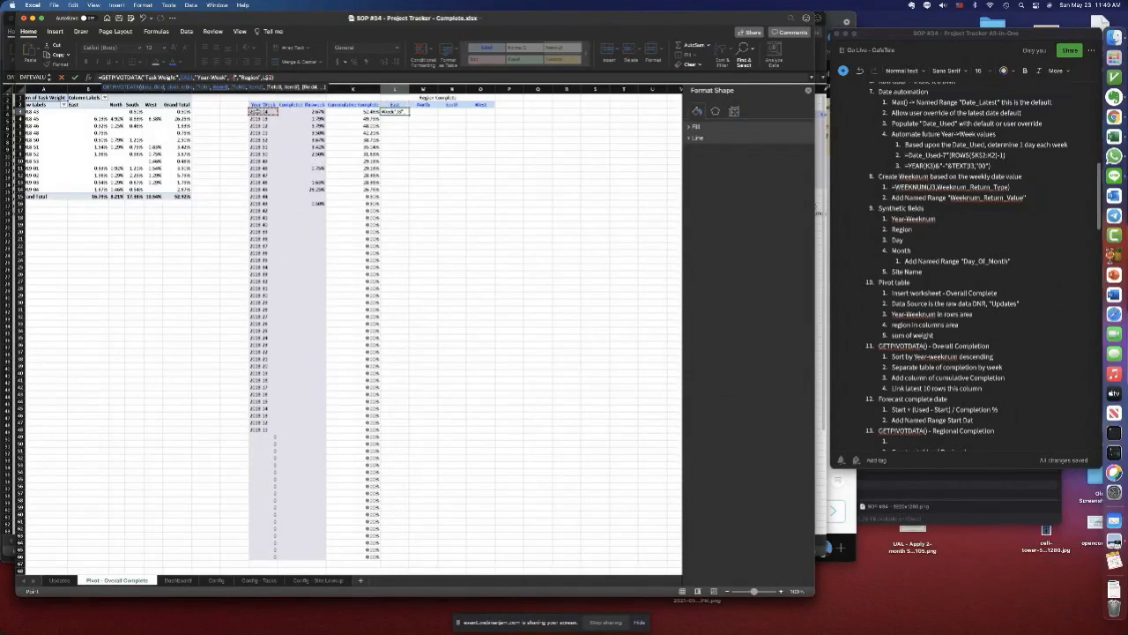
pyautogui.press('F4')
pyautogui.press('F4')
pyautogui.click(74, 78)
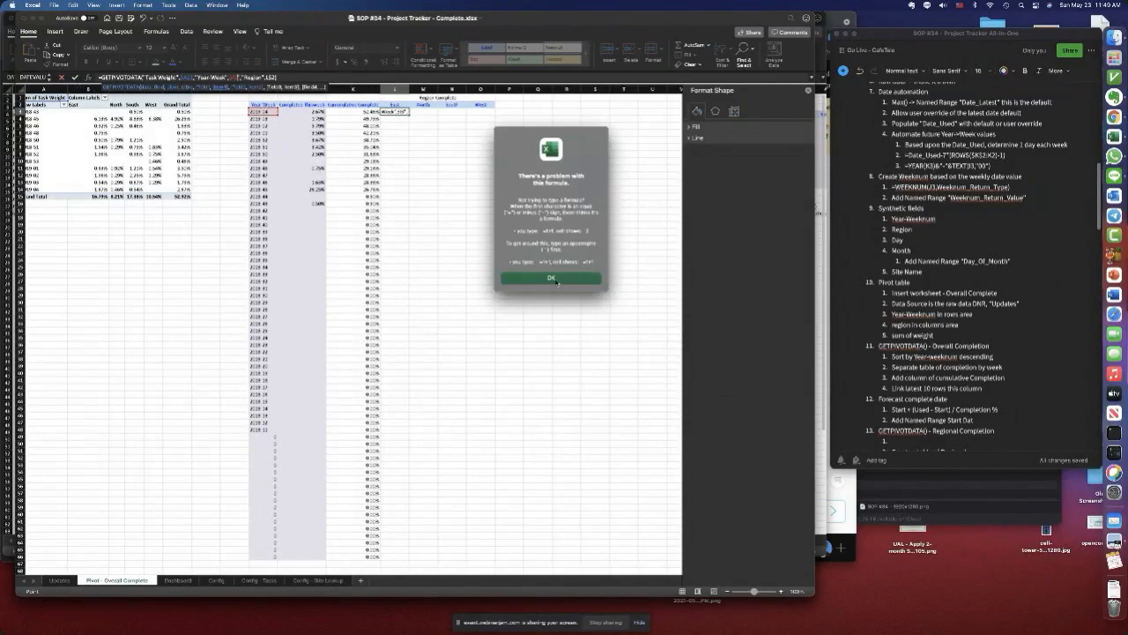
pyautogui.click(554, 279)
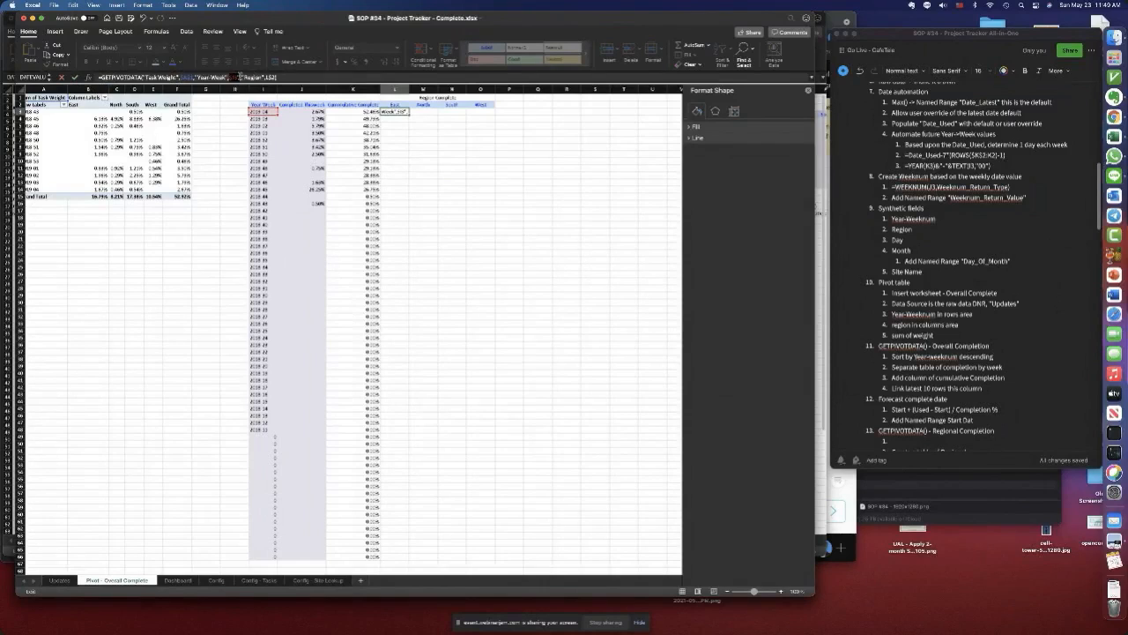
pyautogui.click(261, 79)
pyautogui.press('Return')
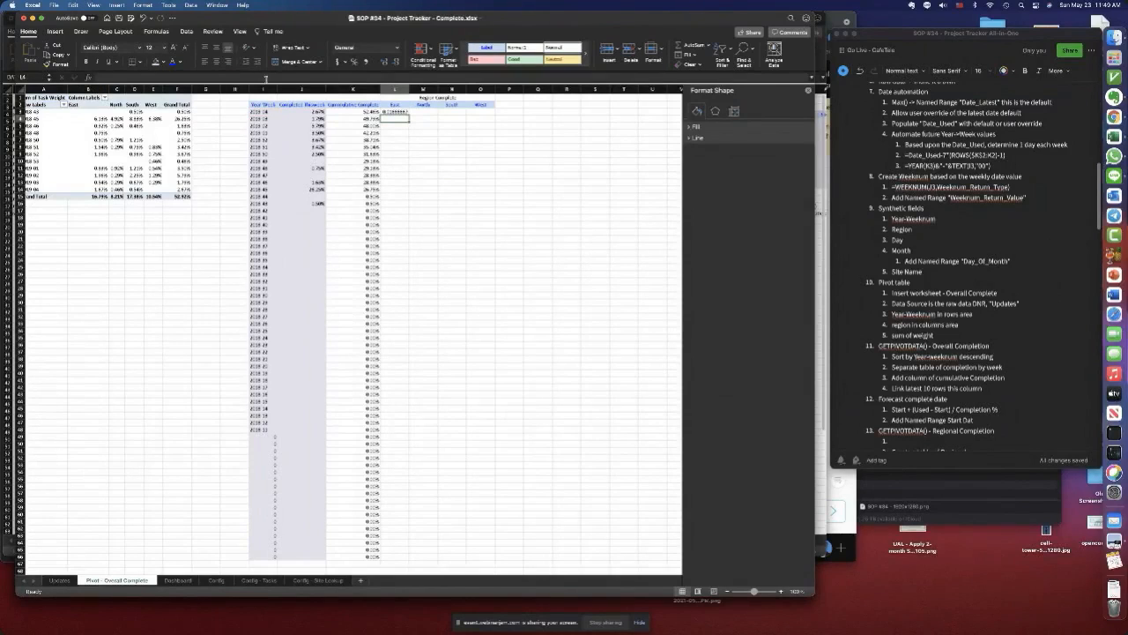
# - Format L3 as a percentage with two decimals and wrap its formula in IFERROR returning an empty string ""
pyautogui.click(354, 62)
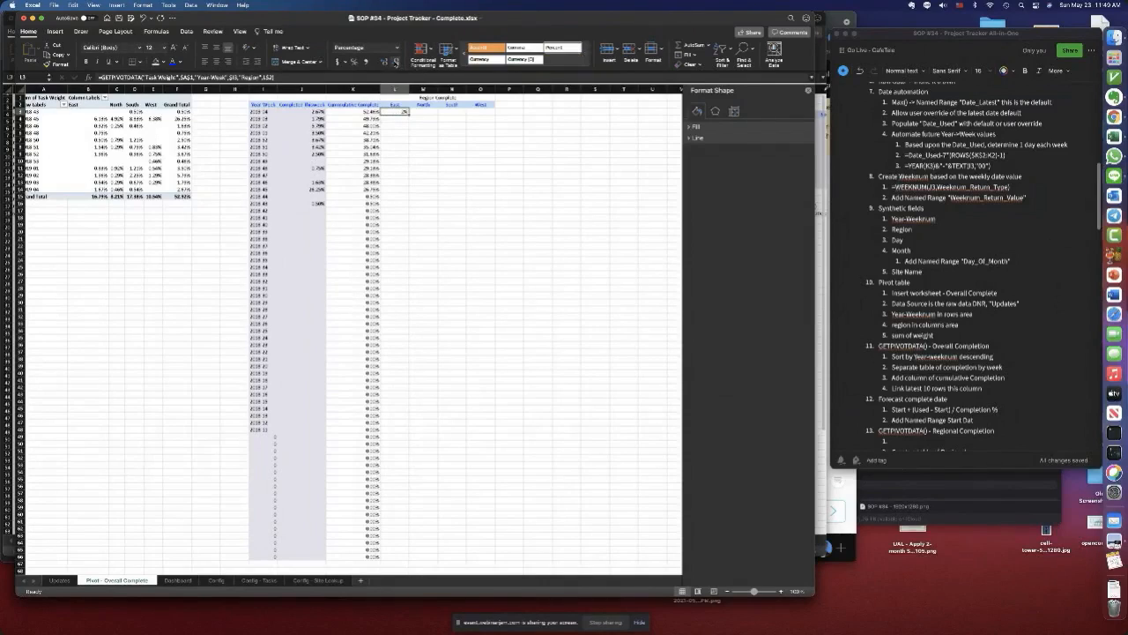
pyautogui.click(384, 62)
pyautogui.doubleClick(402, 112)
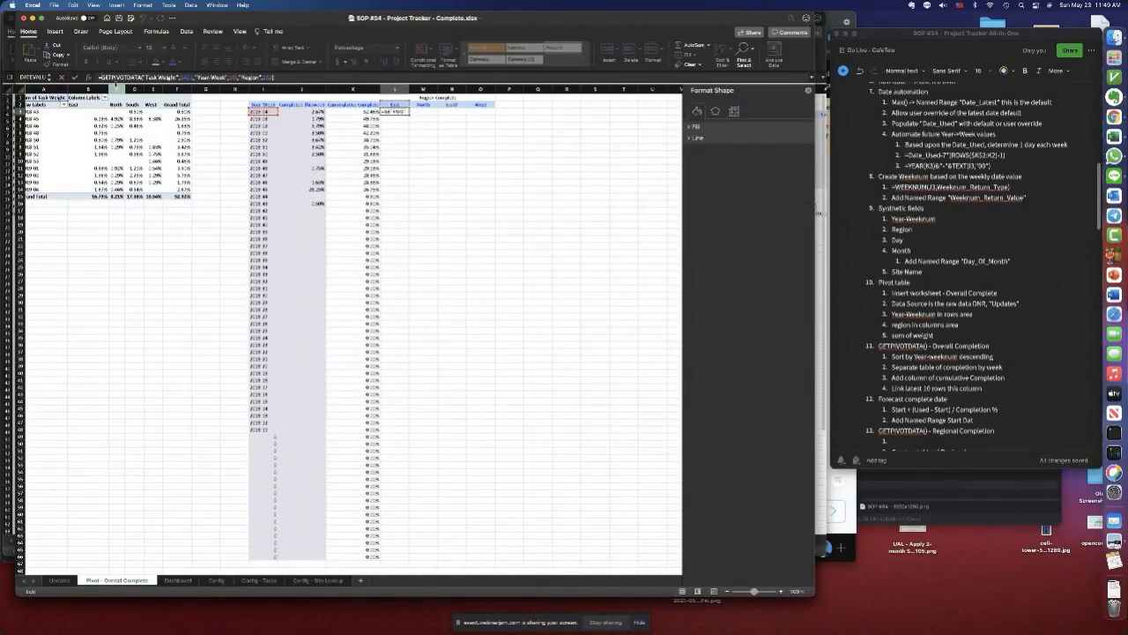
pyautogui.click(115, 77)
pyautogui.write('ife')
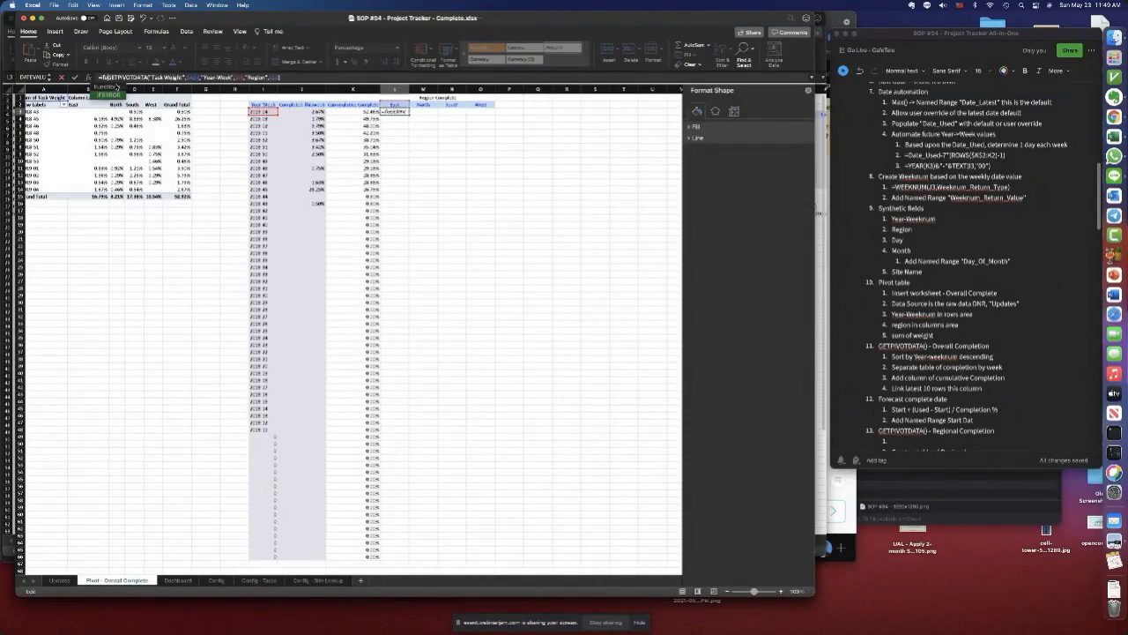
pyautogui.write('rror(')
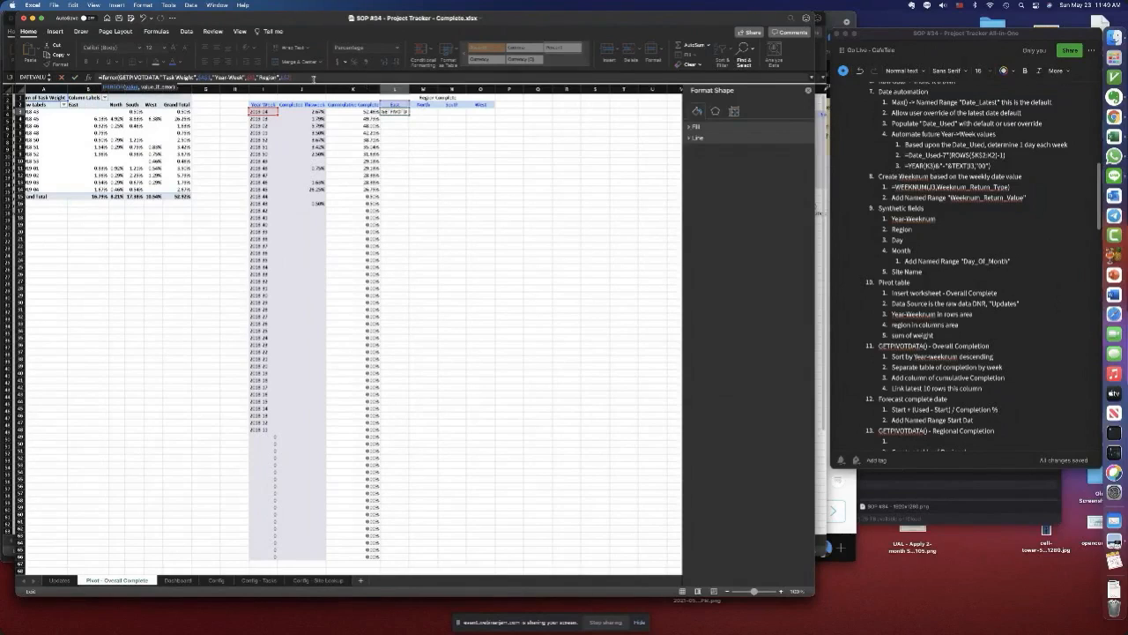
pyautogui.click(311, 78)
pyautogui.write(',""')
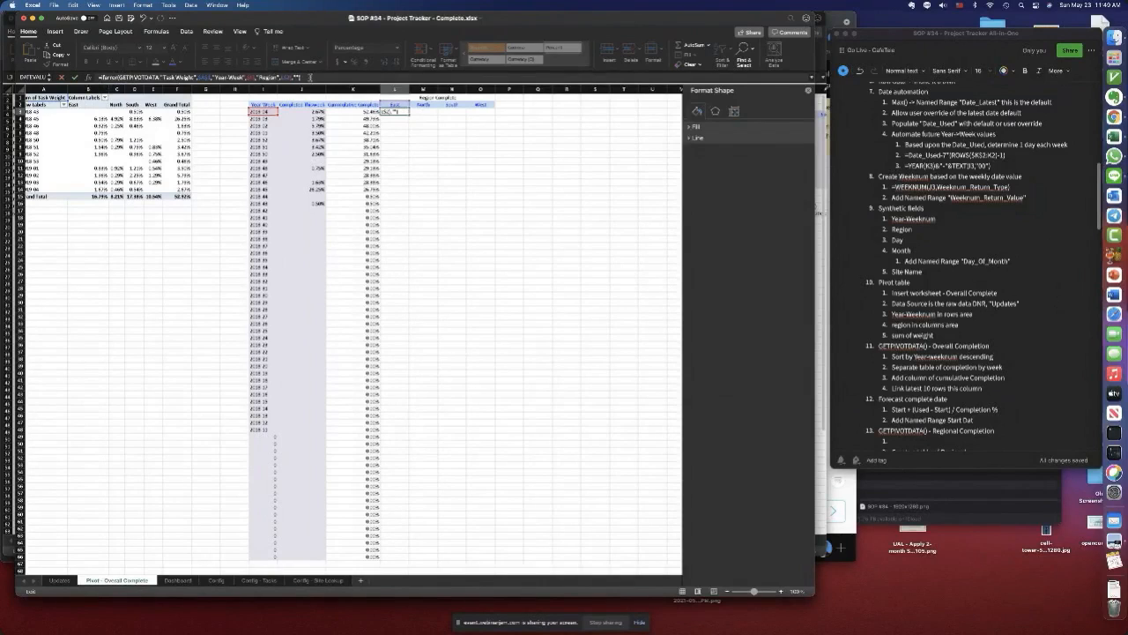
pyautogui.press('Return')
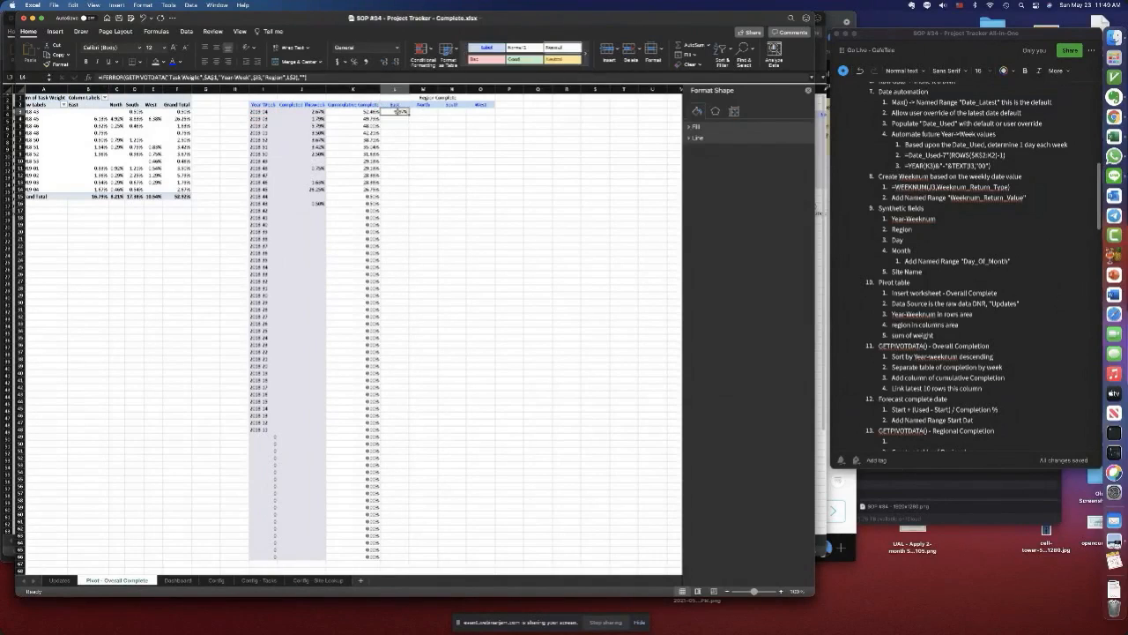
# - Fill the L3 formula across to the West column and down the Year-Week list, covering L3:O66
pyautogui.moveTo(409, 114); pyautogui.dragTo(490, 118)
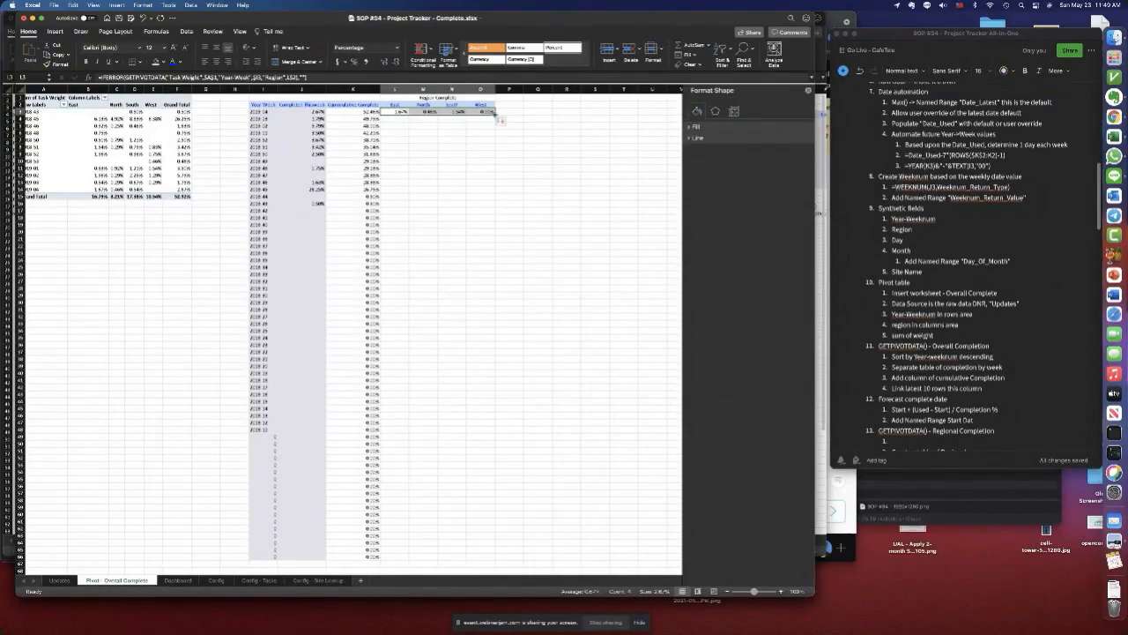
pyautogui.doubleClick(495, 114)
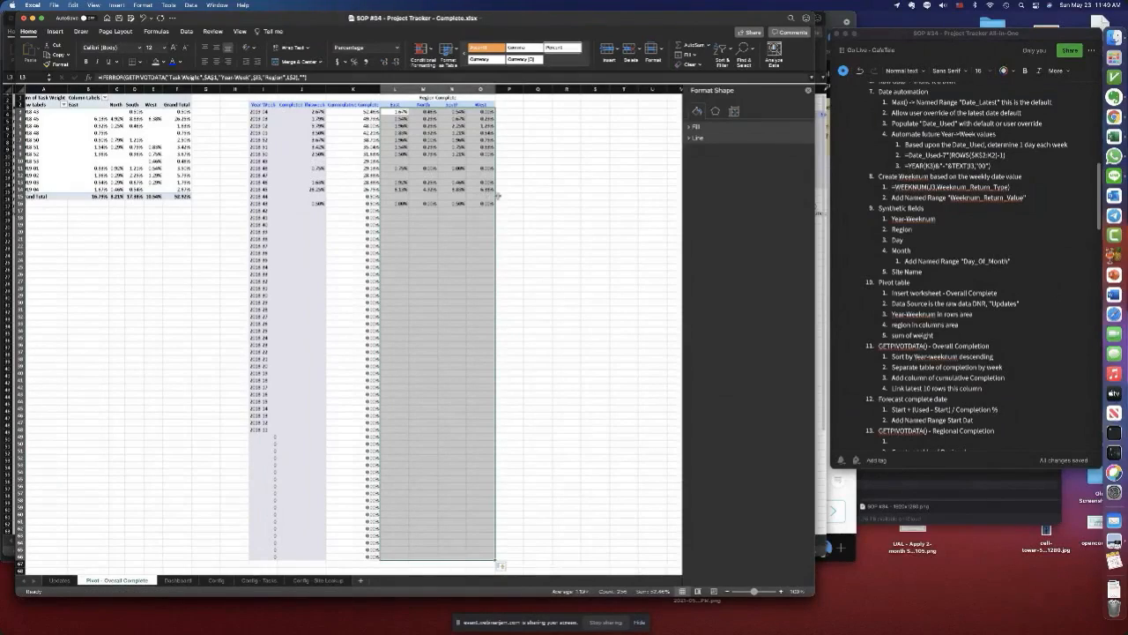
# - Enter the heading "Region Cummulative Complete" in Q1
pyautogui.click(538, 104)
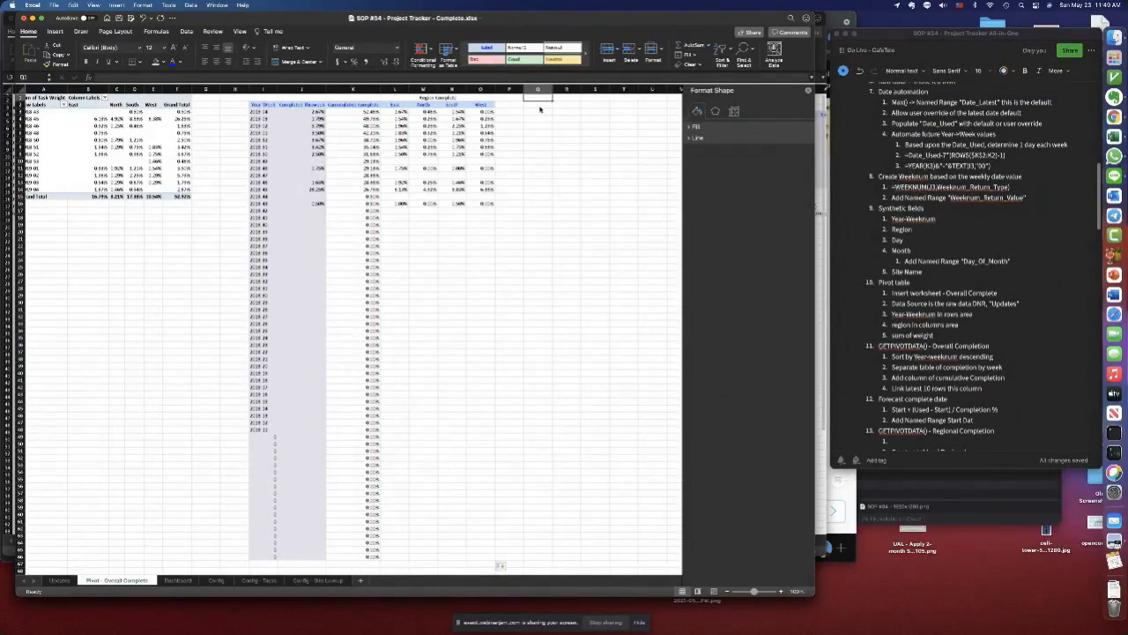
pyautogui.write('Region')
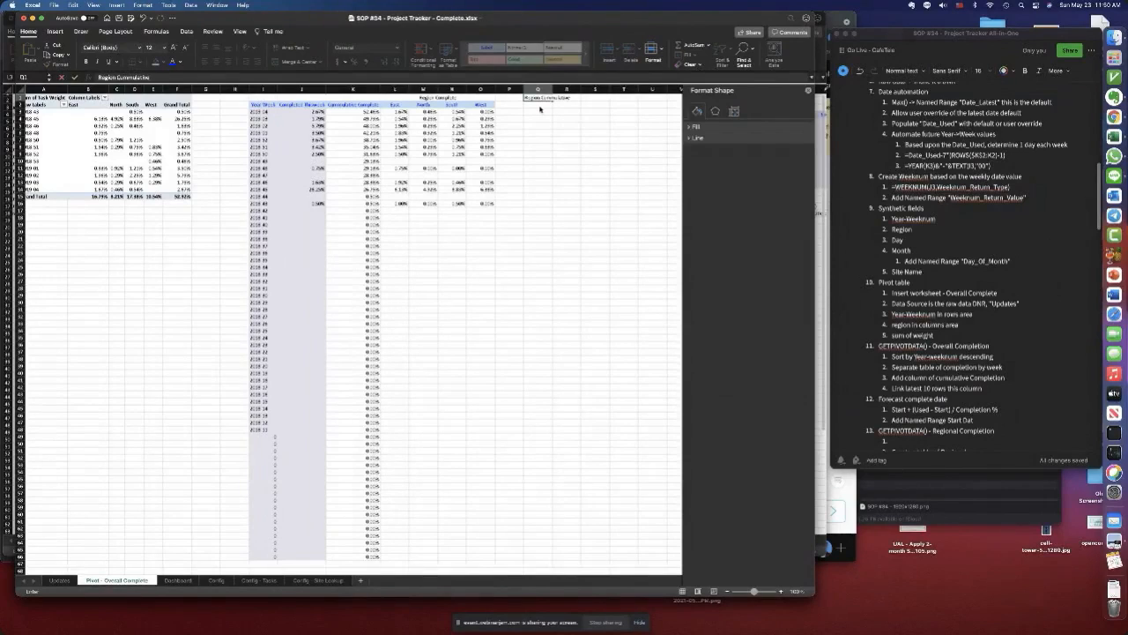
pyautogui.write('Cummulative Comp')
pyautogui.press('Return')
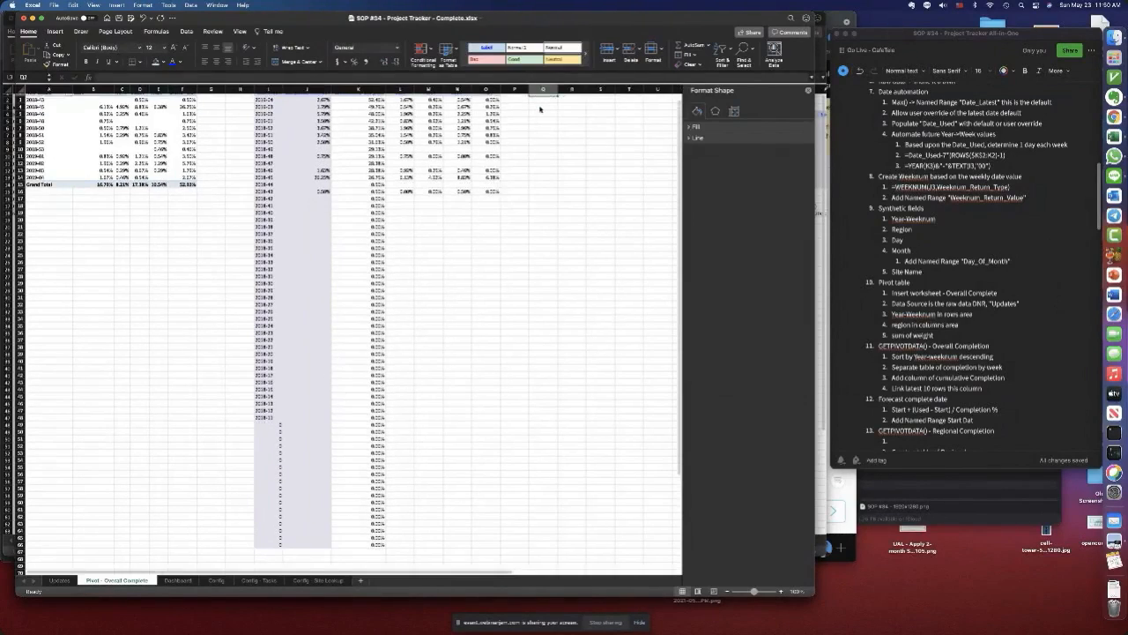
# - Copy the formatted region headers L2:O2 into Q2:T2 under the cumulative heading
pyautogui.scroll(2, 541, 109)
pyautogui.hscroll(1, 541, 110)
pyautogui.moveTo(360, 105); pyautogui.dragTo(441, 107)
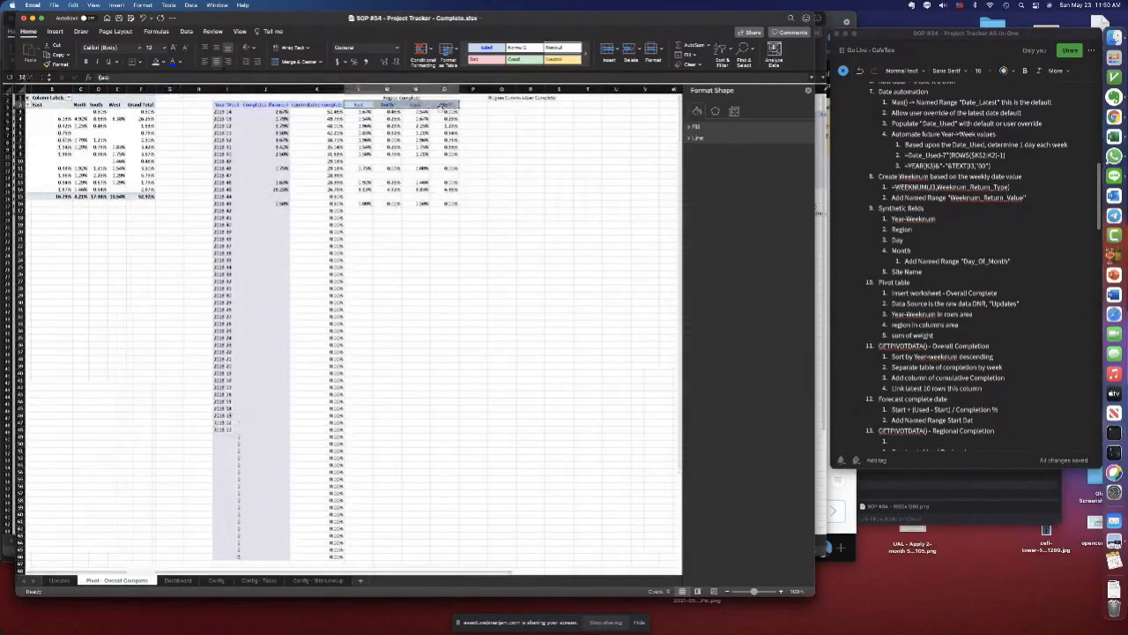
pyautogui.hotkey('ctrl', 'c')
pyautogui.click(499, 106)
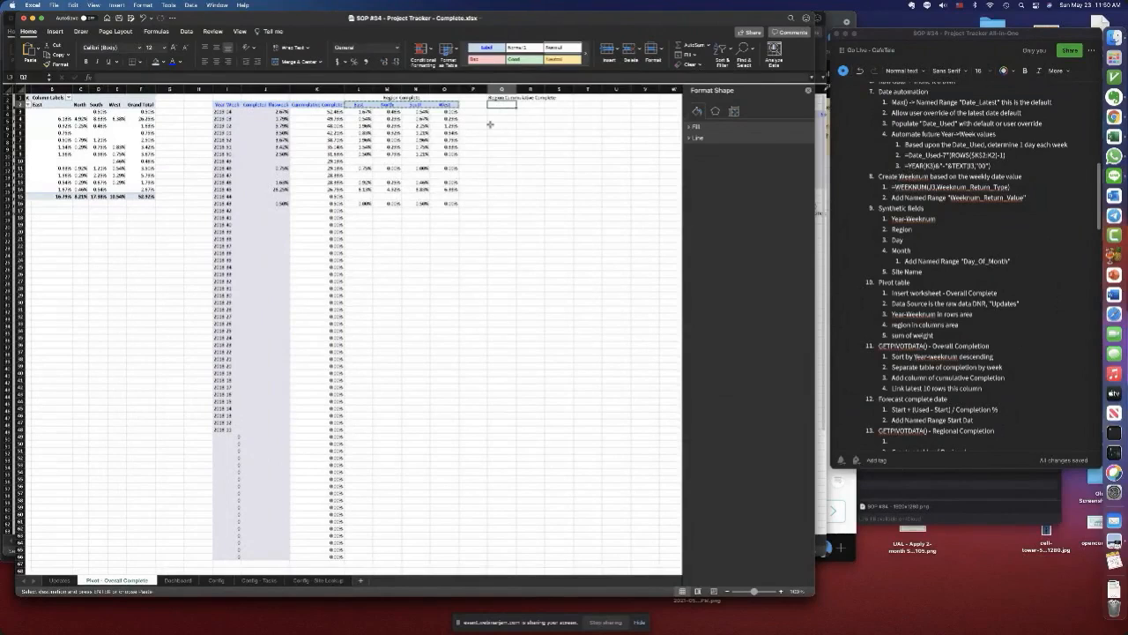
pyautogui.hotkey('ctrl', 'v')
pyautogui.click(503, 112)
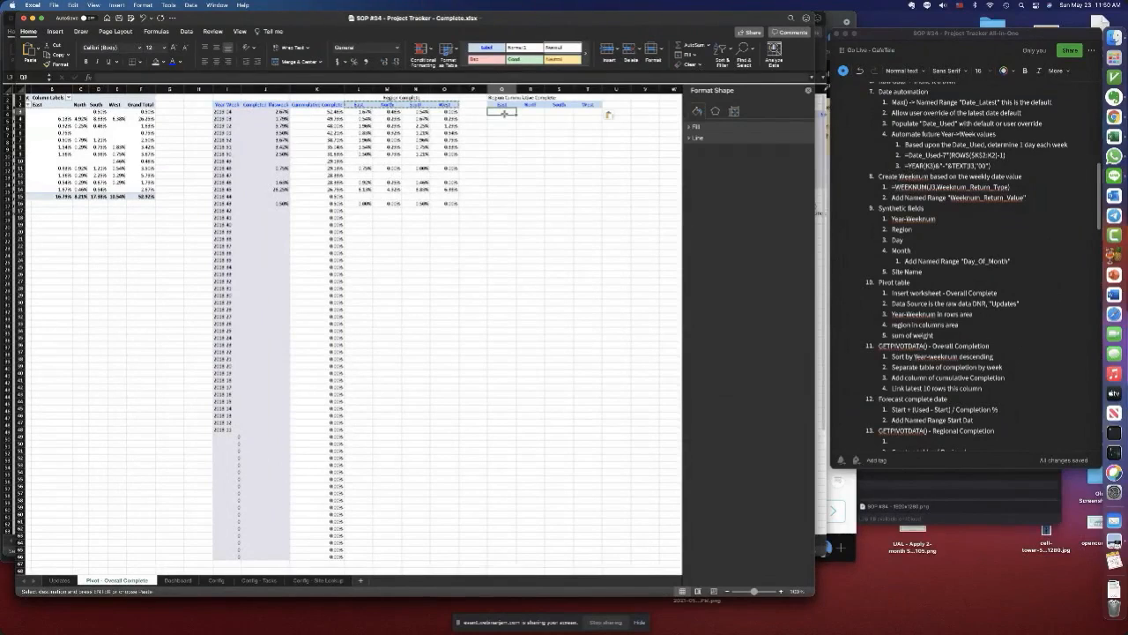
pyautogui.press('Escape')
pyautogui.write('=')
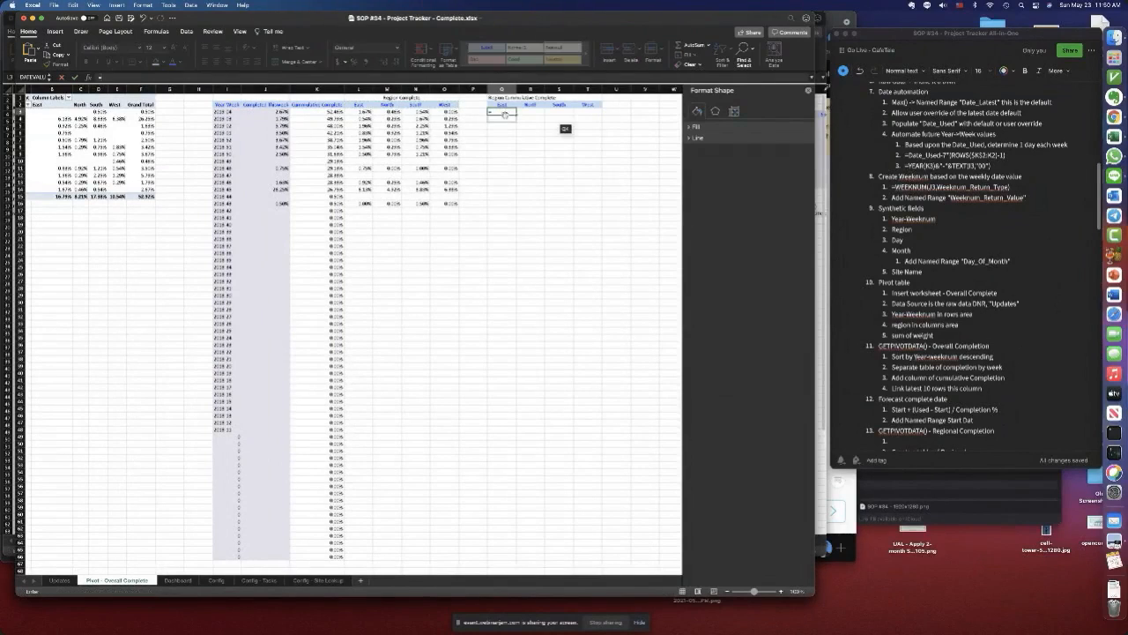
pyautogui.press('Escape')
# - Copy the cumulative completion formula from K66, the last Year-Week row, into Q66 under the regional cumulative East header
pyautogui.scroll(-10, 499, 181)
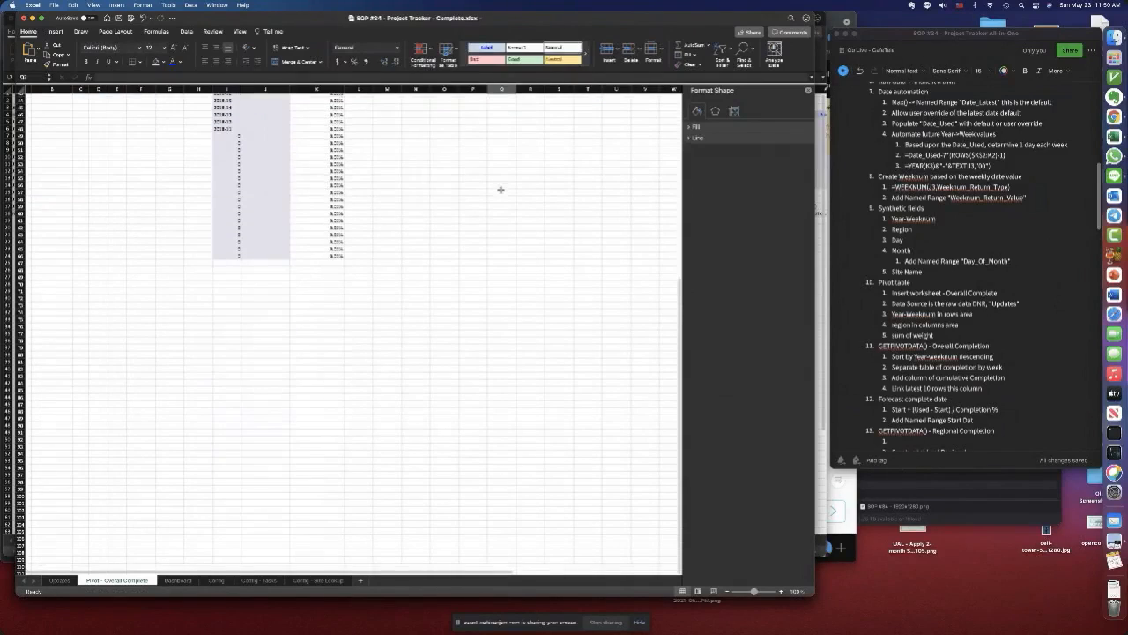
pyautogui.scroll(12, 524, 250)
pyautogui.scroll(-5, 385, 403)
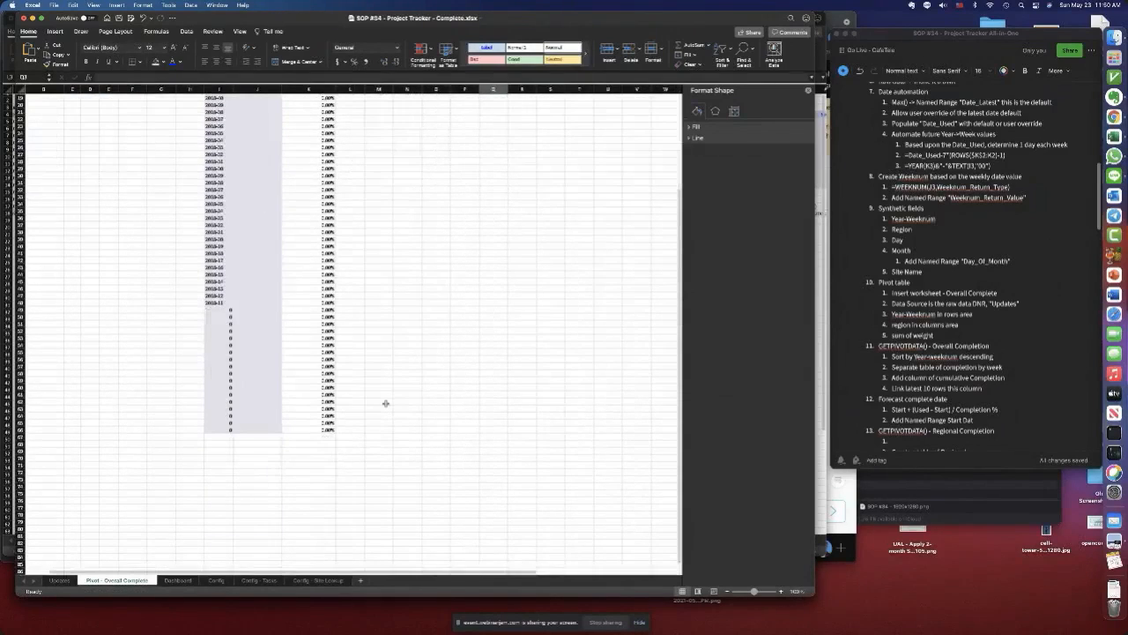
pyautogui.click(323, 429)
pyautogui.press('super+c')
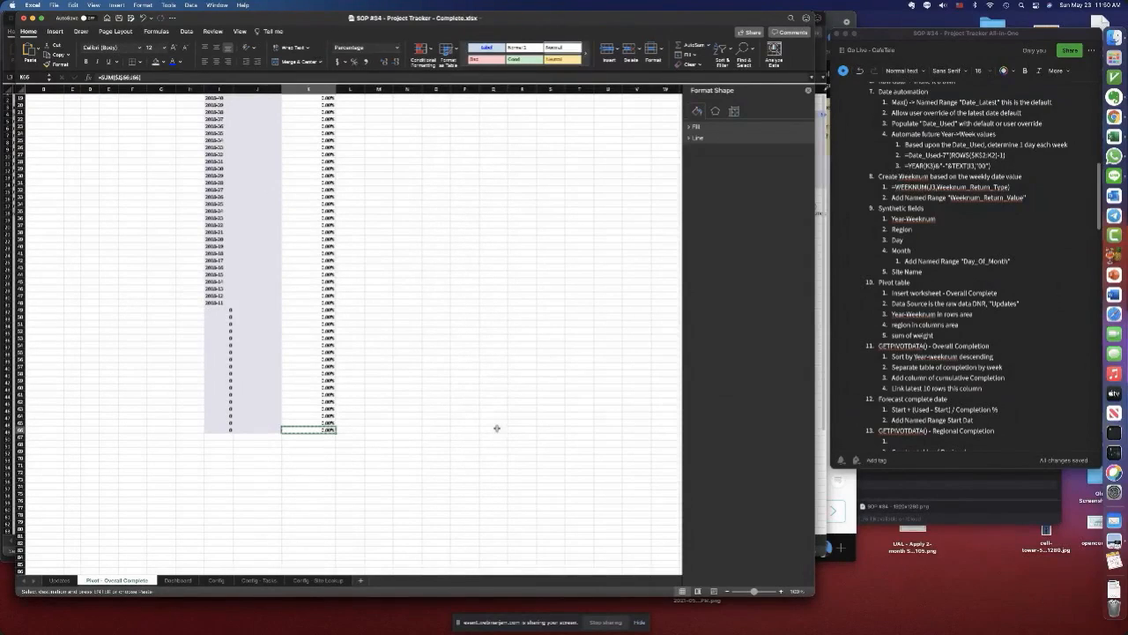
pyautogui.click(495, 430)
pyautogui.press('super+v')
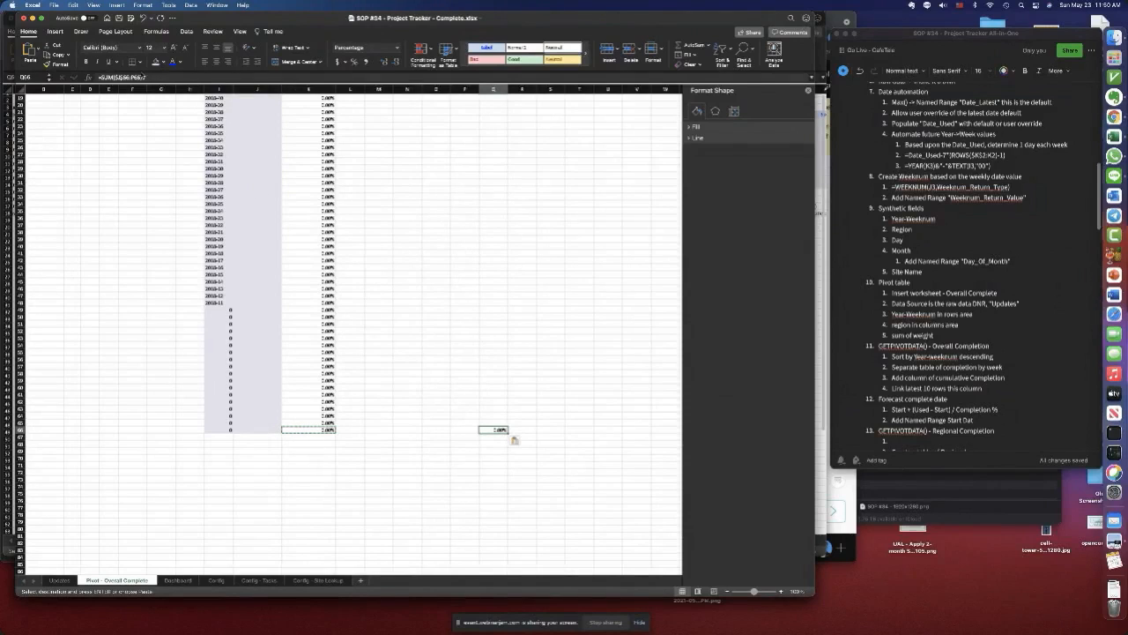
# - Try the formula =SUM(Q$66:Q66) in Q66 and fill it across to column T and up to row 3
pyautogui.click(130, 80)
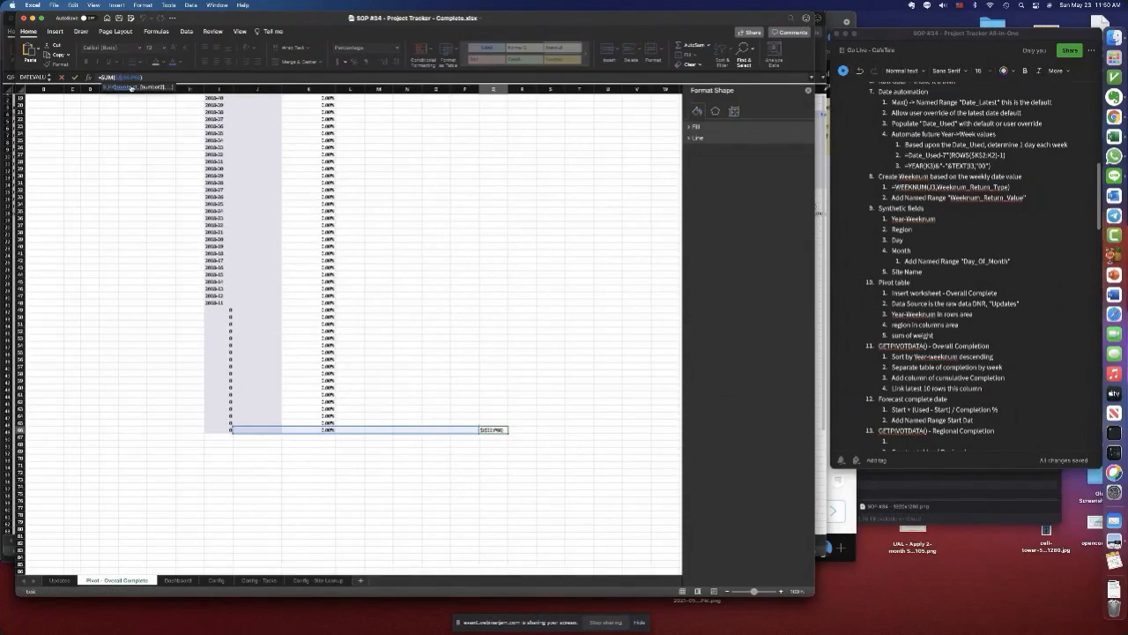
pyautogui.press('BackSpace')
pyautogui.write('p')
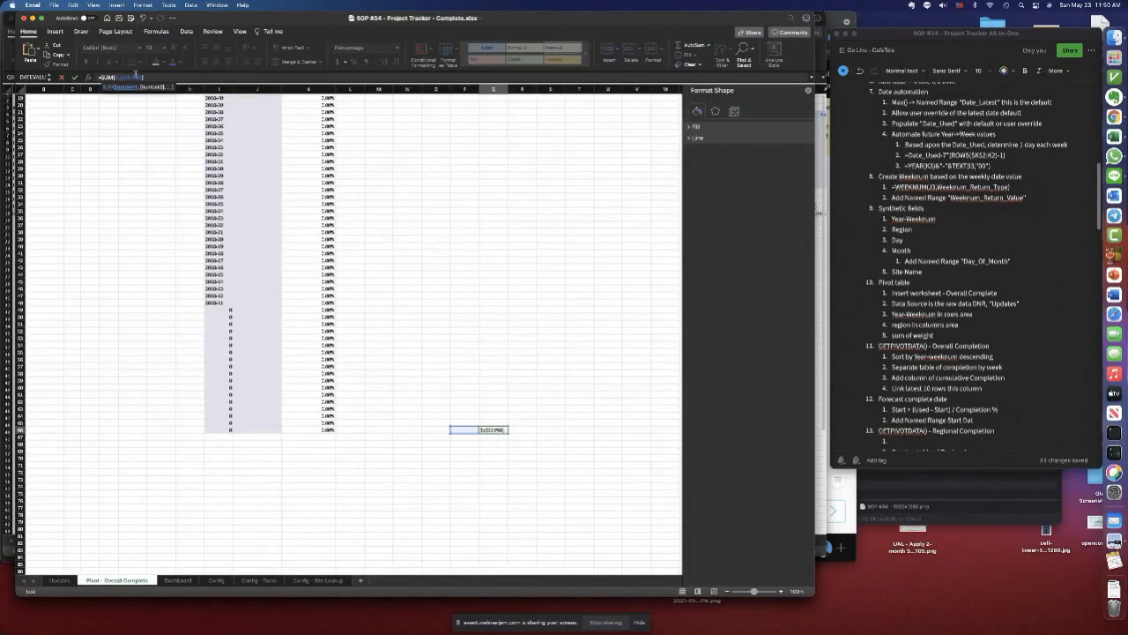
pyautogui.press('BackSpace')
pyautogui.write('q')
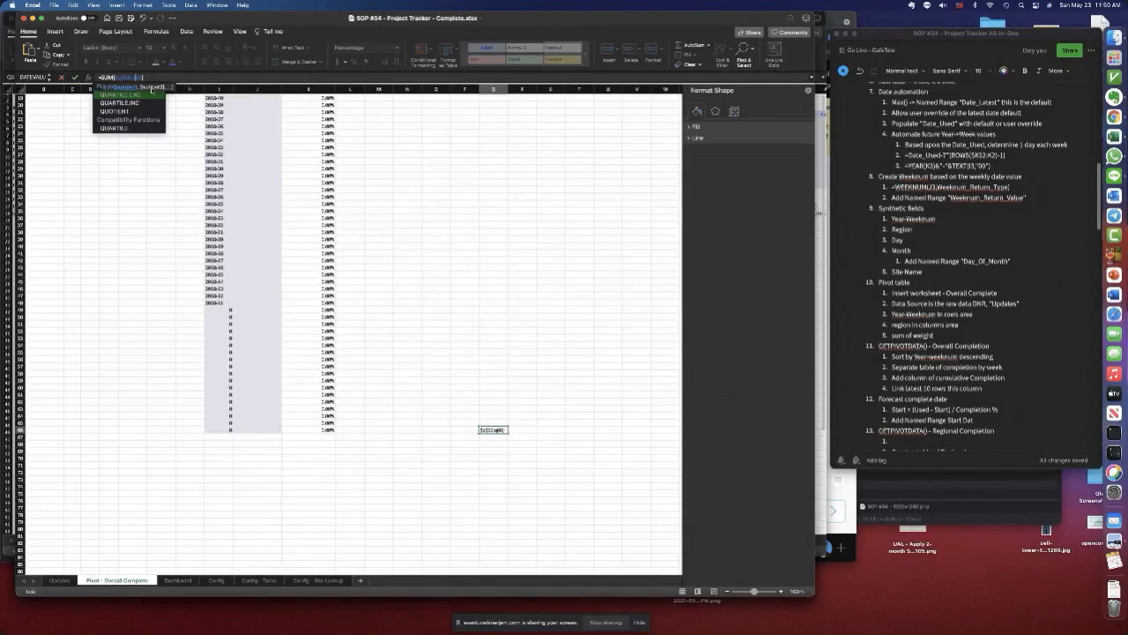
pyautogui.press('BackSpace')
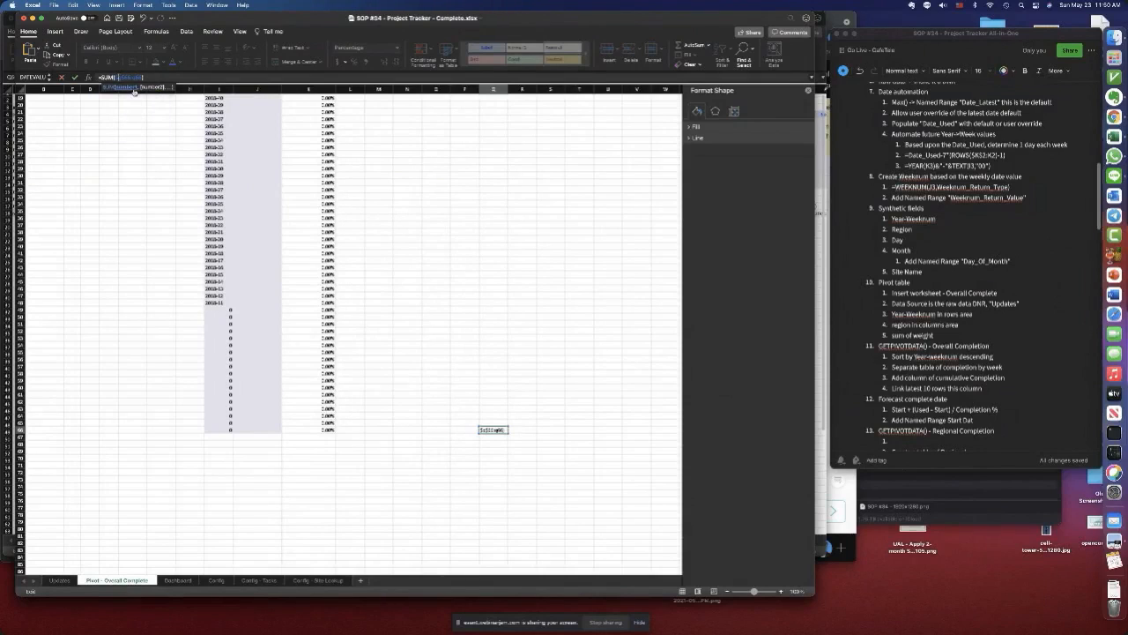
pyautogui.press('BackSpace')
pyautogui.click(75, 78)
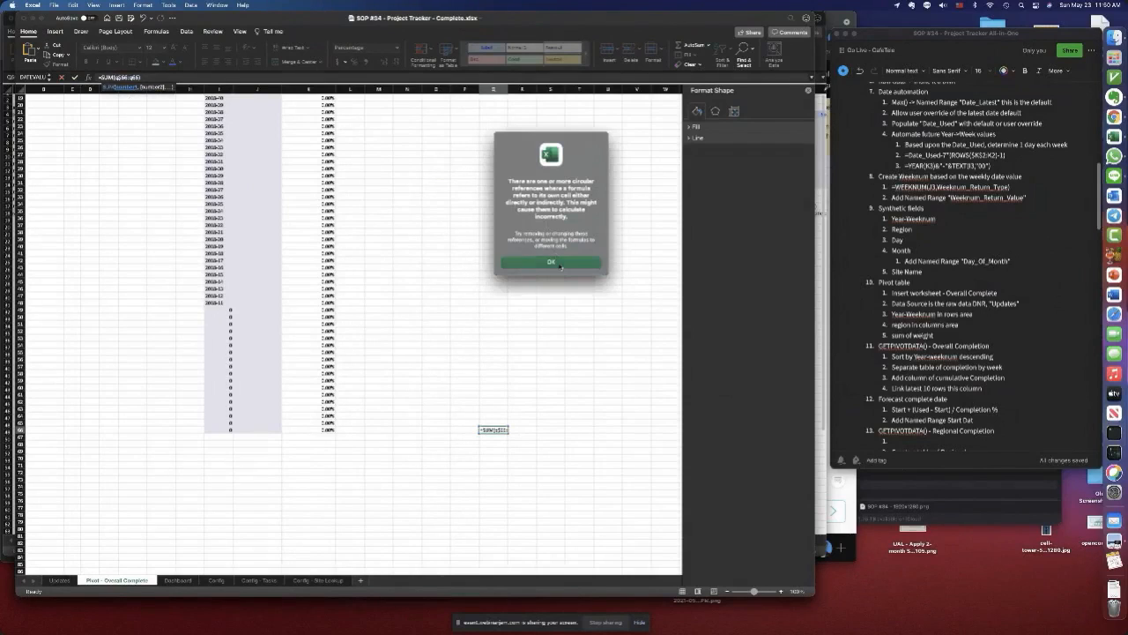
pyautogui.click(560, 266)
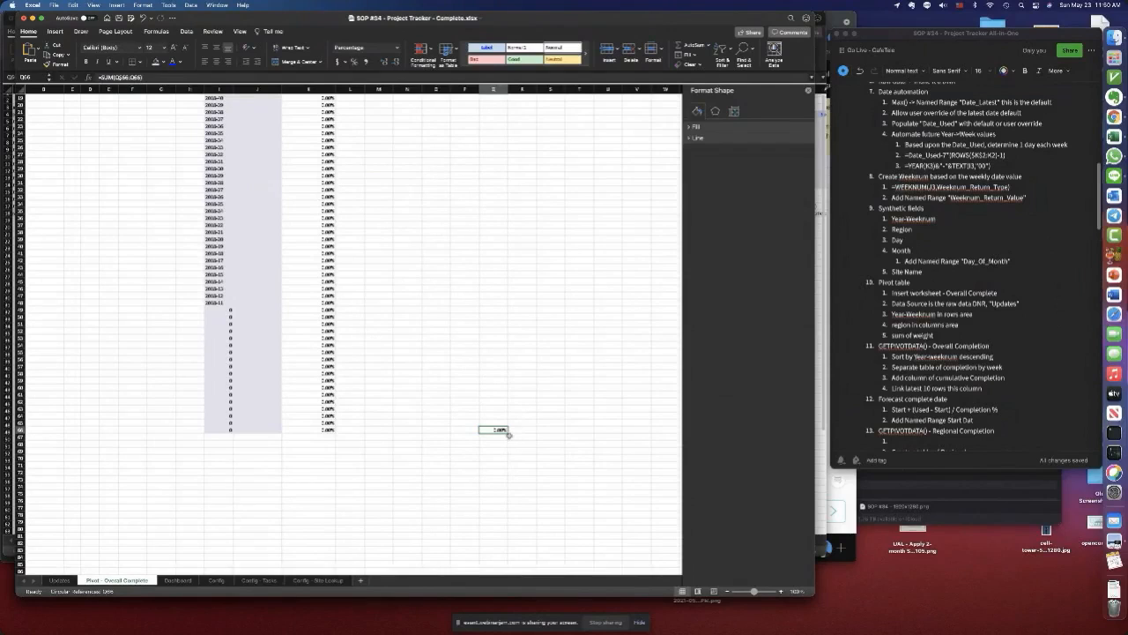
pyautogui.moveTo(509, 433); pyautogui.dragTo(579, 105)
pyautogui.hscroll(1, 605, 195)
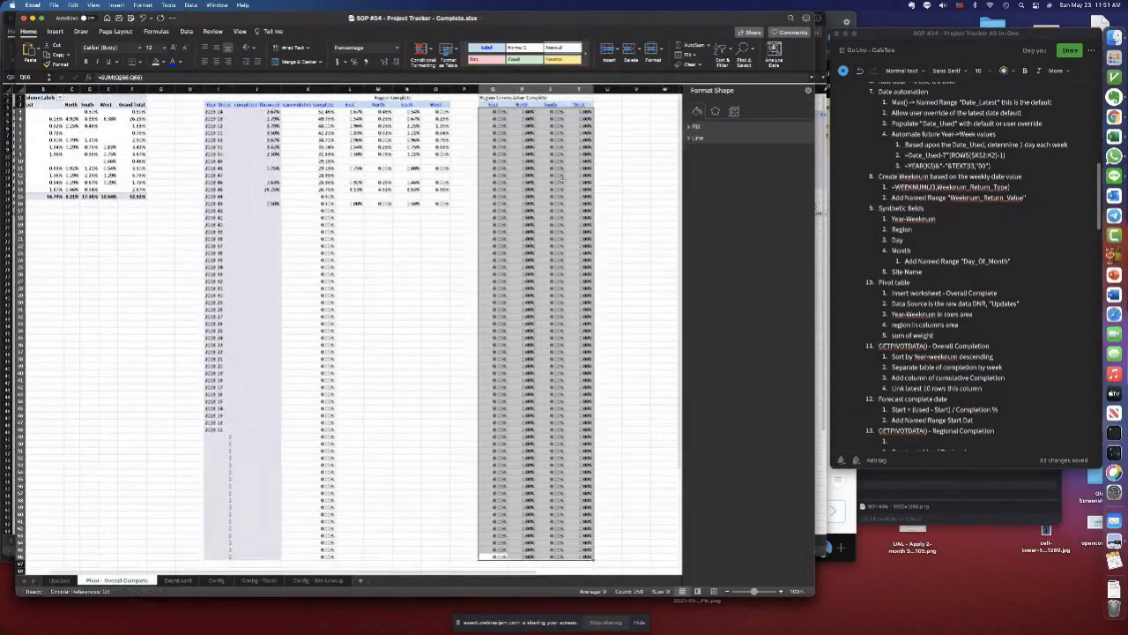
# - Correct the Q66 formula to =SUM(L$66:L66) so it accumulates the weekly East completion column
pyautogui.click(496, 112)
pyautogui.hscroll(-1, 503, 148)
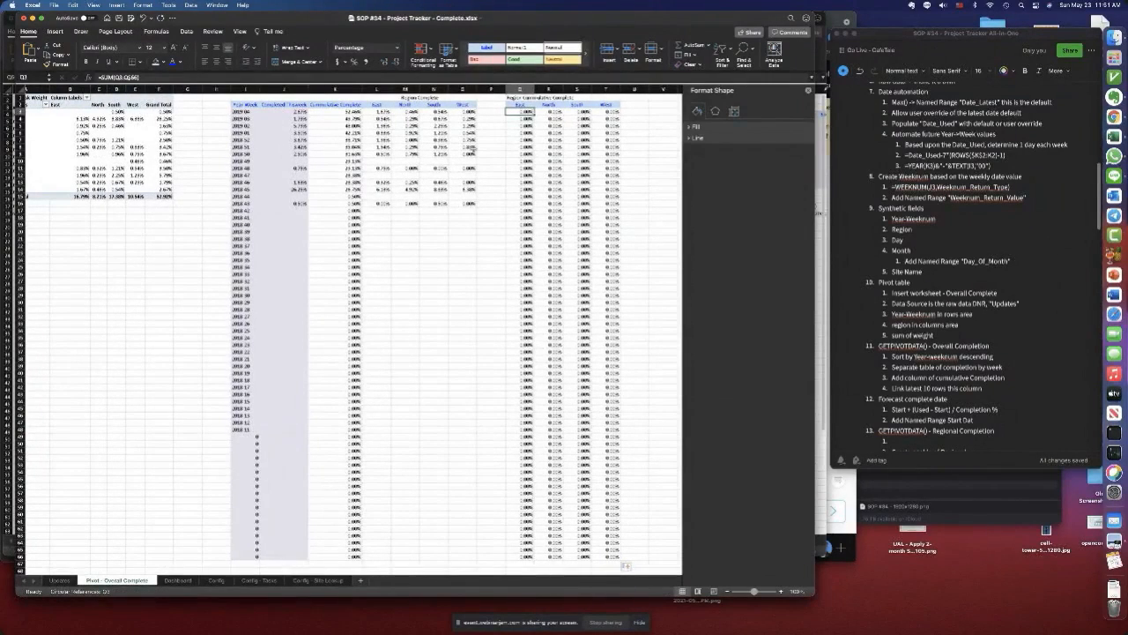
pyautogui.press('super+Down')
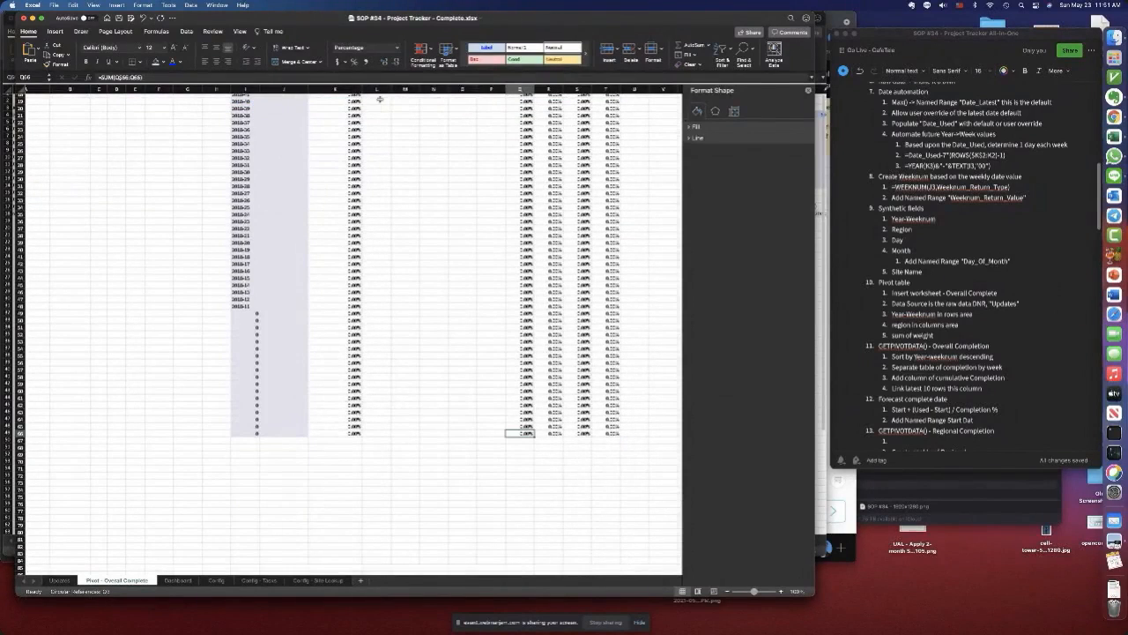
pyautogui.click(120, 77)
pyautogui.press('BackSpace')
pyautogui.write('l')
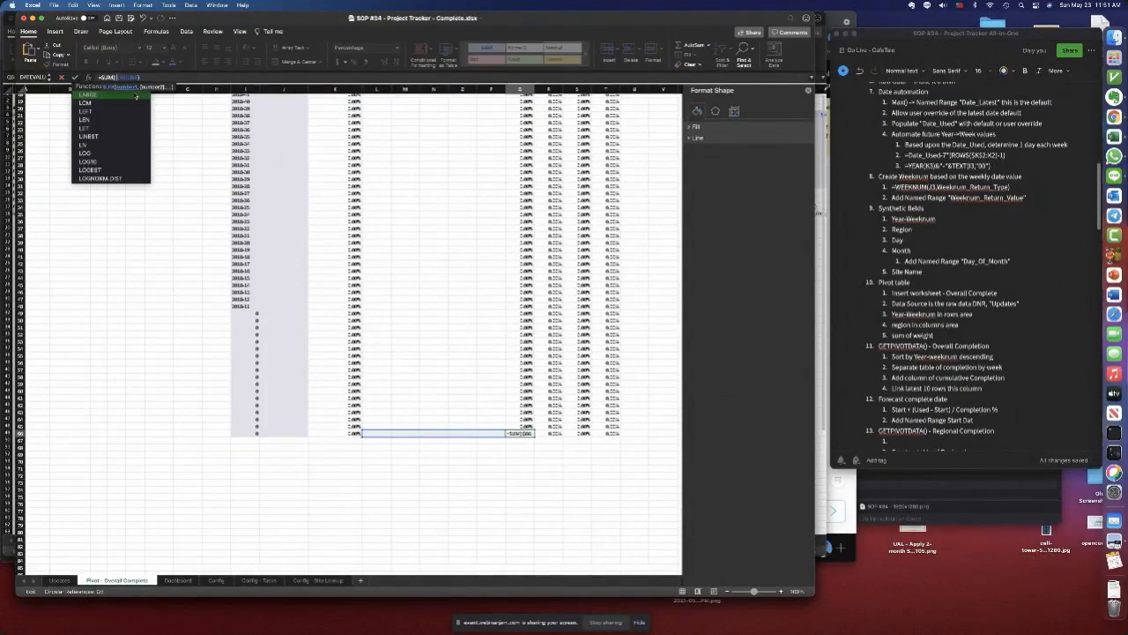
pyautogui.click(132, 78)
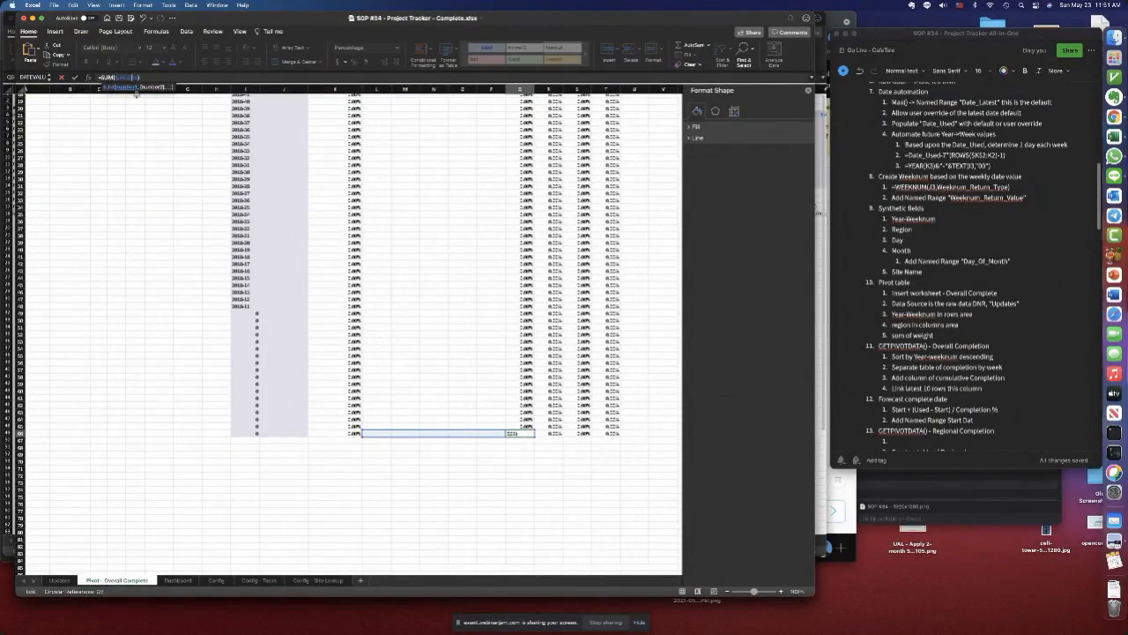
pyautogui.press('BackSpace')
pyautogui.write('l')
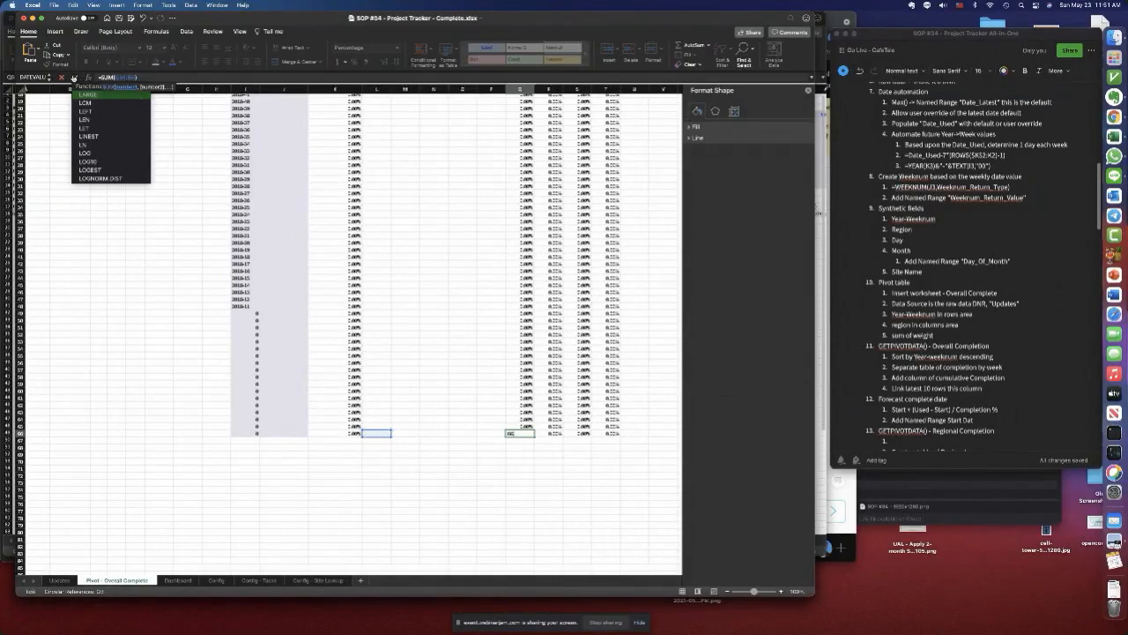
pyautogui.click(76, 78)
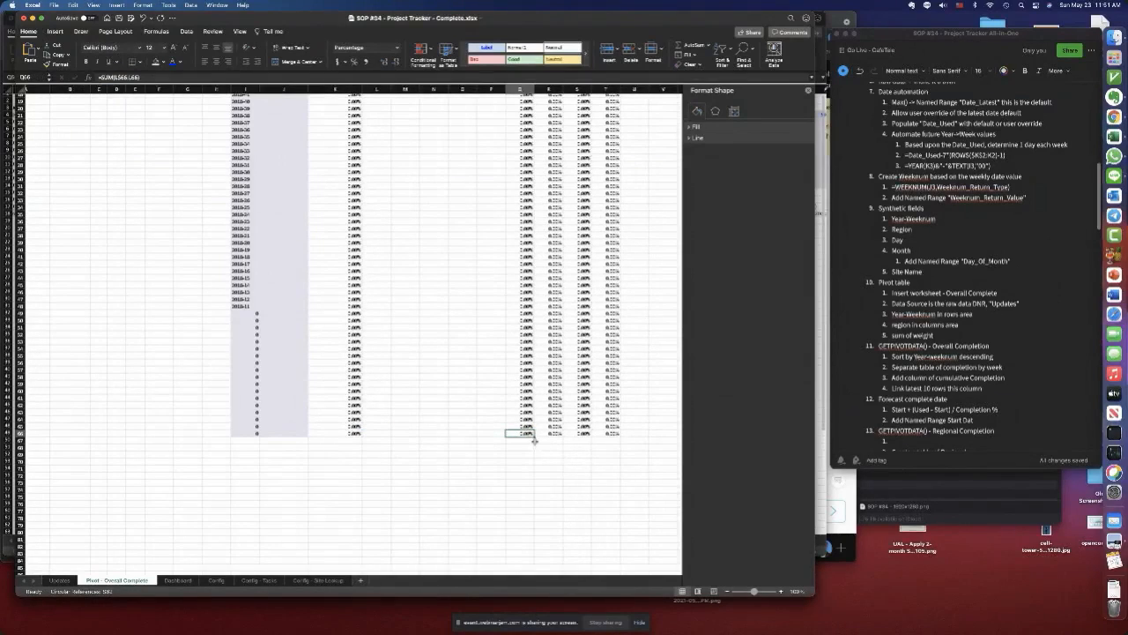
# - Fill the Q66 formula across to the West column and up over Q3:T66, and check the sum of Q3:T3
pyautogui.moveTo(534, 435); pyautogui.dragTo(620, 108)
pyautogui.moveTo(520, 111); pyautogui.dragTo(610, 112)
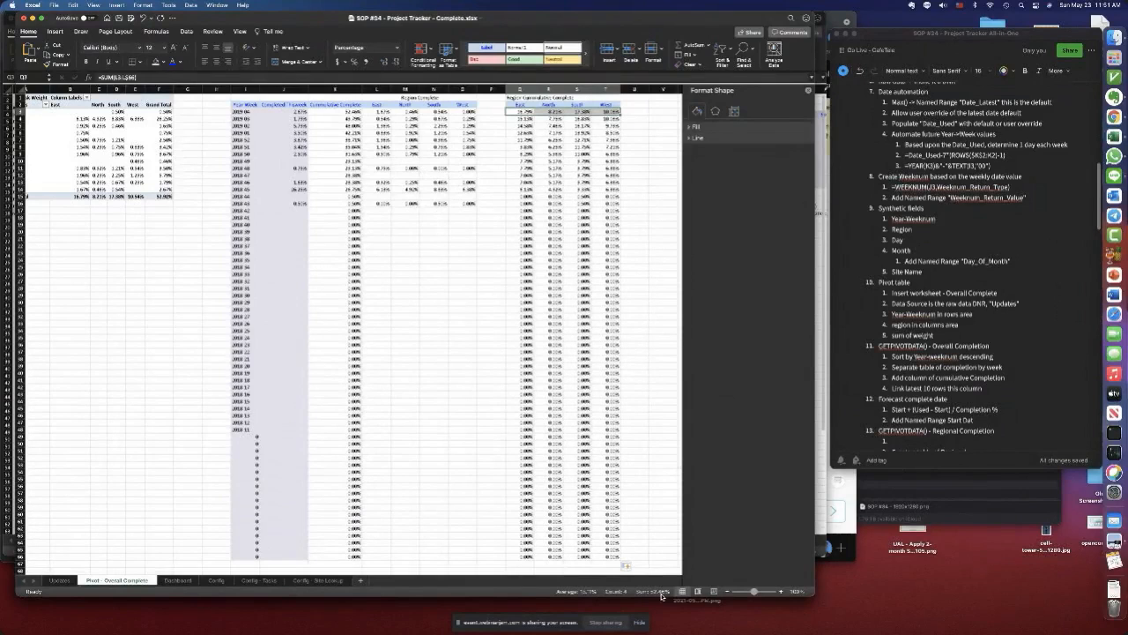
pyautogui.hscroll(1, 628, 459)
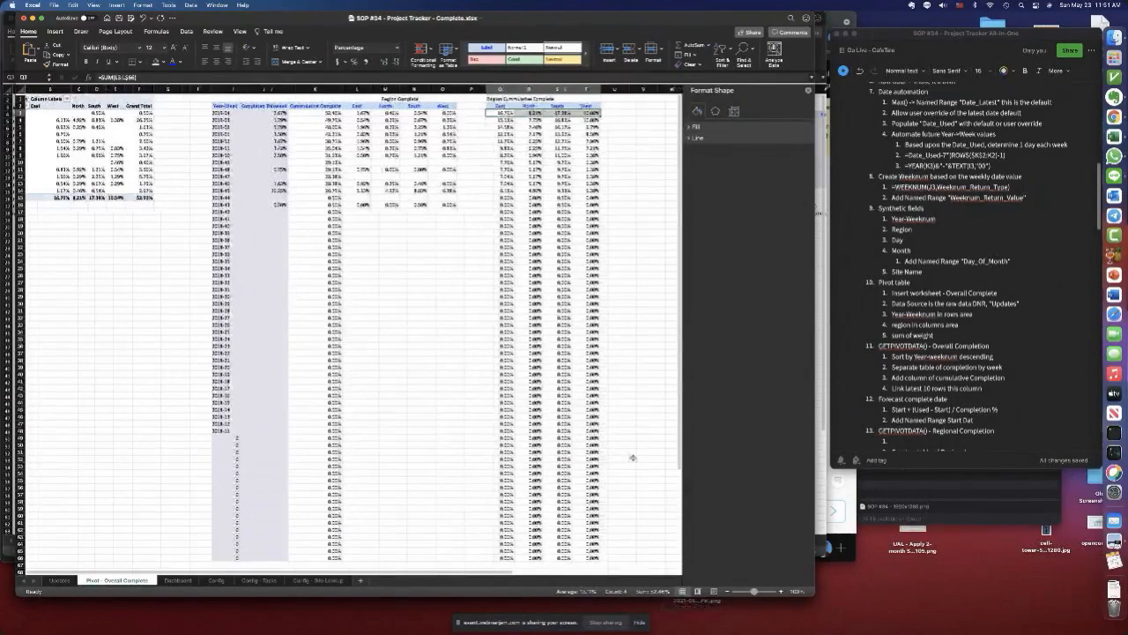
# - Copy the region headers Q2:T2 from the pivot sheet into Dashboard F5:I5 as values only, and center them
pyautogui.click(175, 580)
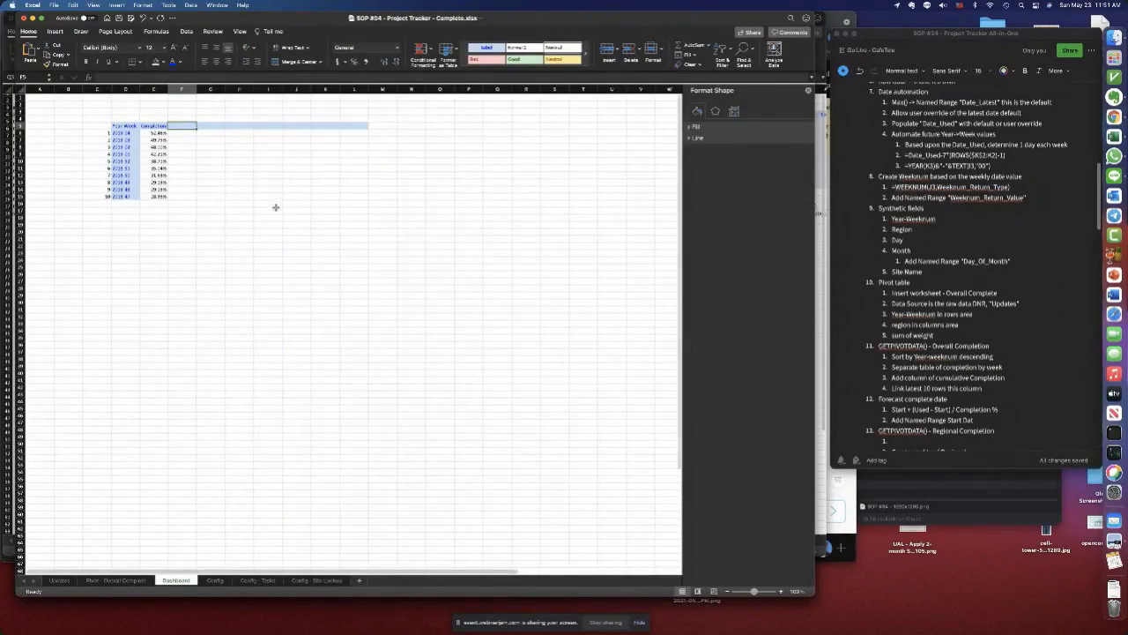
pyautogui.click(115, 580)
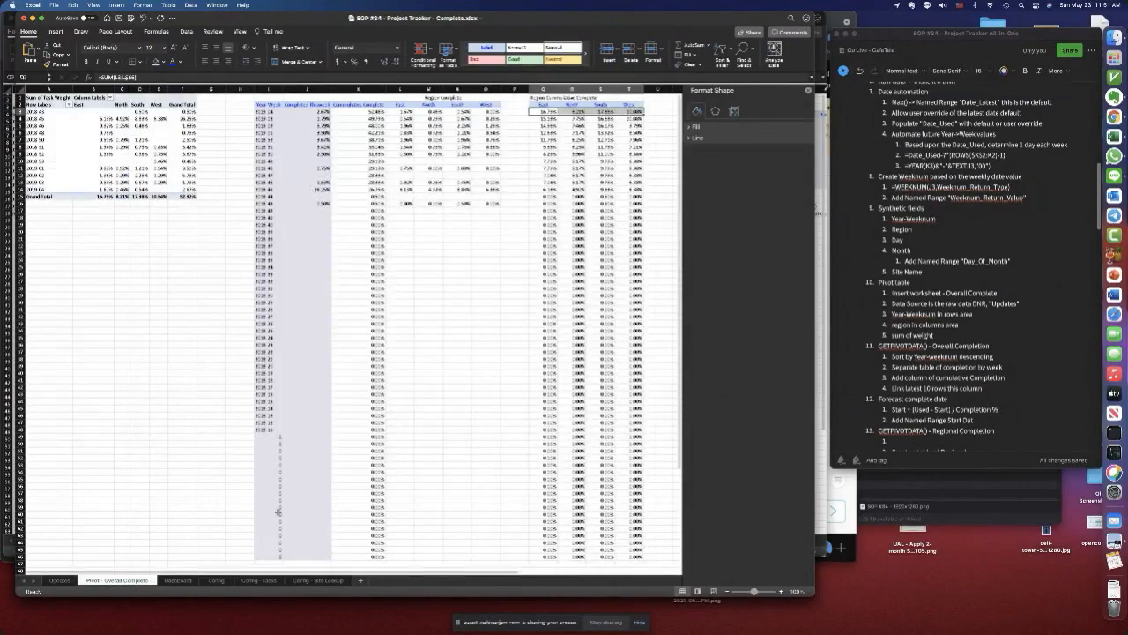
pyautogui.moveTo(552, 105); pyautogui.dragTo(629, 105)
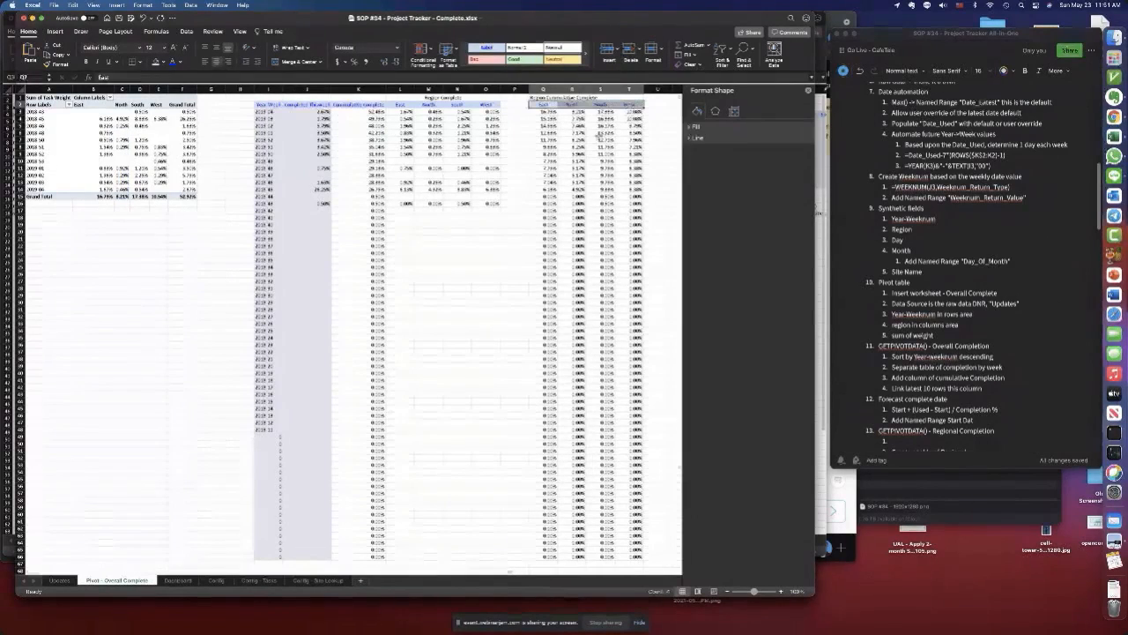
pyautogui.press('super+c')
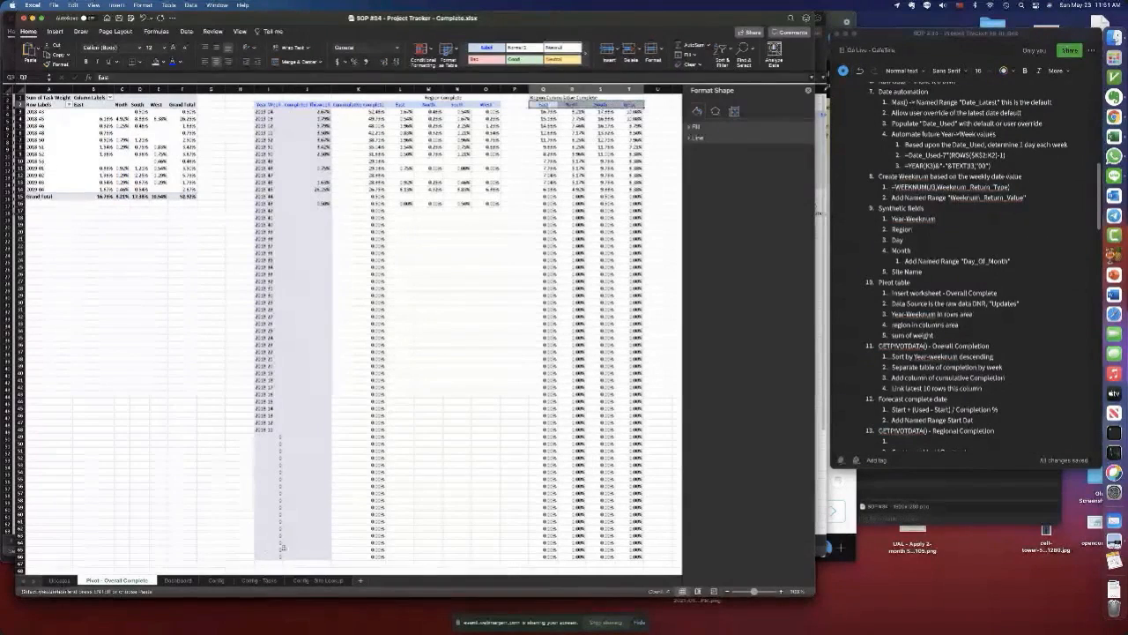
pyautogui.click(177, 580)
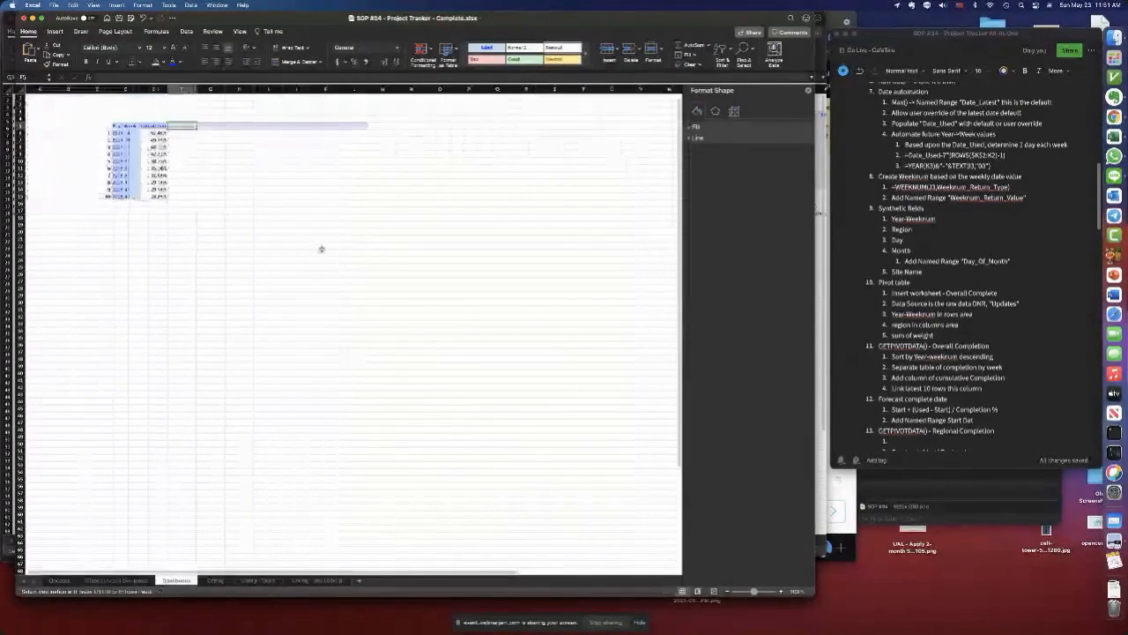
pyautogui.click(31, 62)
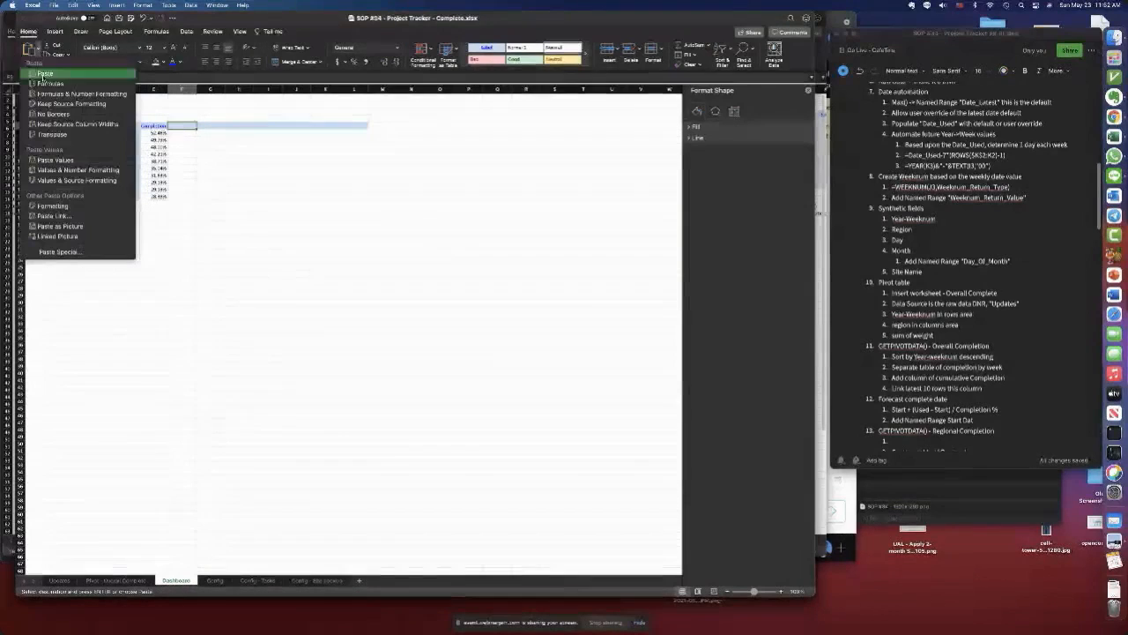
pyautogui.click(55, 159)
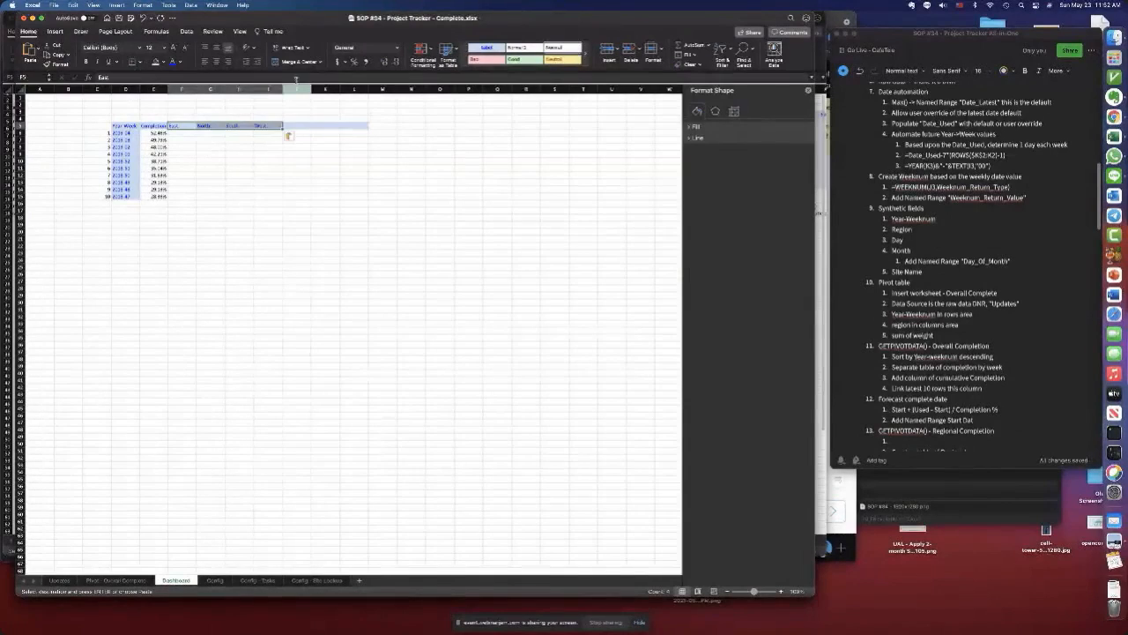
pyautogui.click(216, 61)
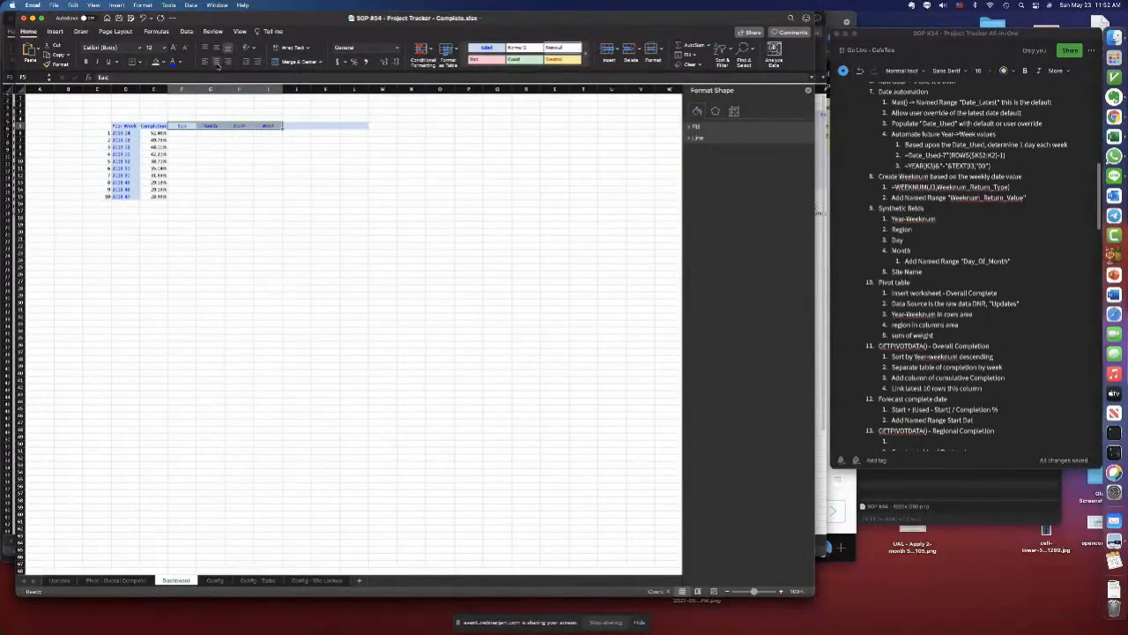
# - Link Dashboard cell F6 to the latest East cumulative completion, cell Q3 on the Pivot - Overall Complete sheet
pyautogui.click(183, 133)
pyautogui.write('=')
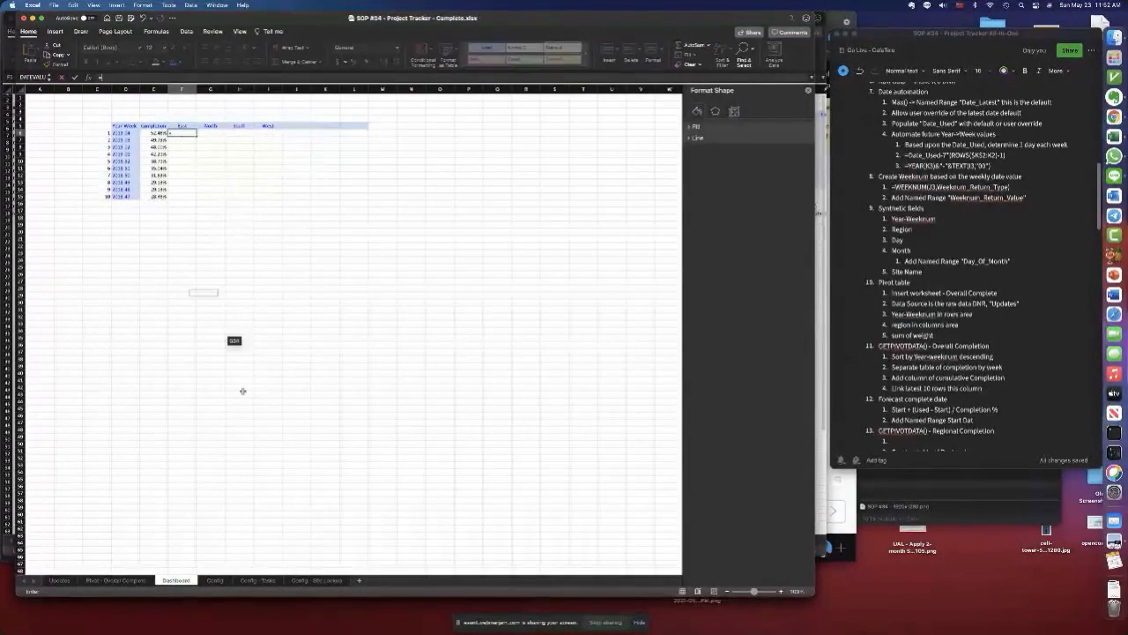
pyautogui.click(119, 581)
pyautogui.click(548, 112)
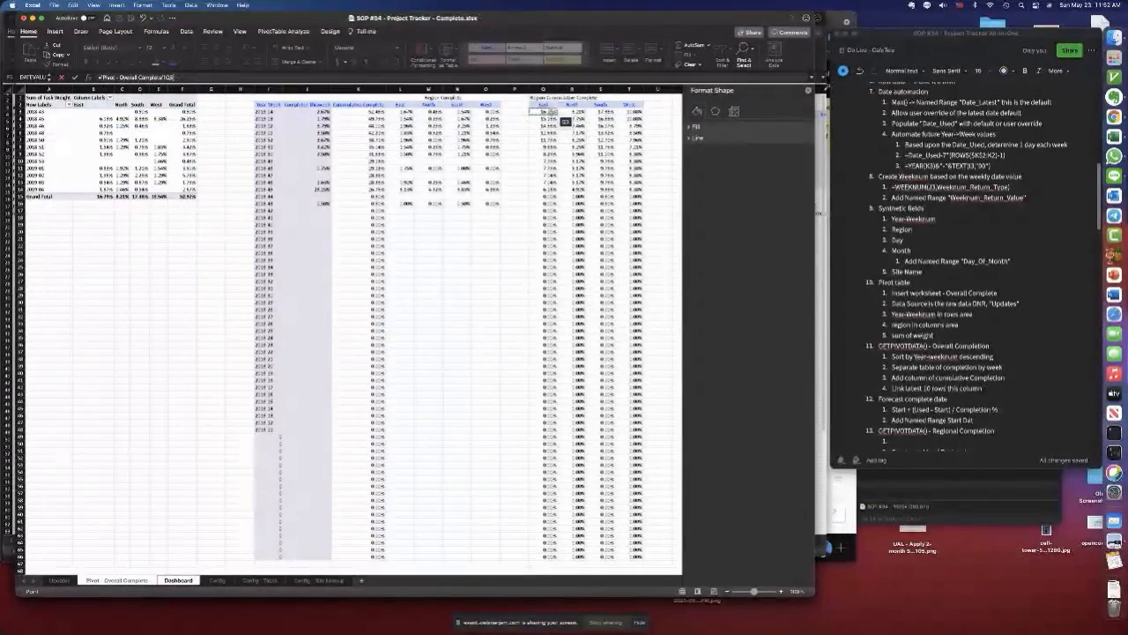
pyautogui.press('Return')
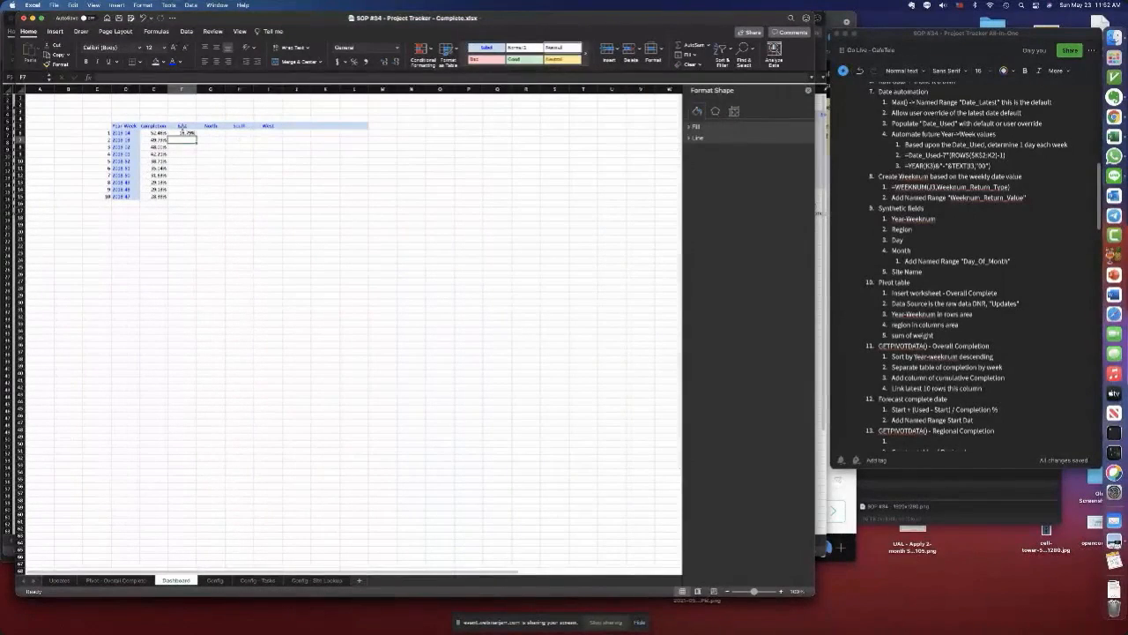
# - Fill the F6 link across the North, South and West columns and down the ten Year-Week rows, covering F6:I15
pyautogui.click(190, 134)
pyautogui.moveTo(198, 136); pyautogui.dragTo(282, 205)
pyautogui.click(302, 230)
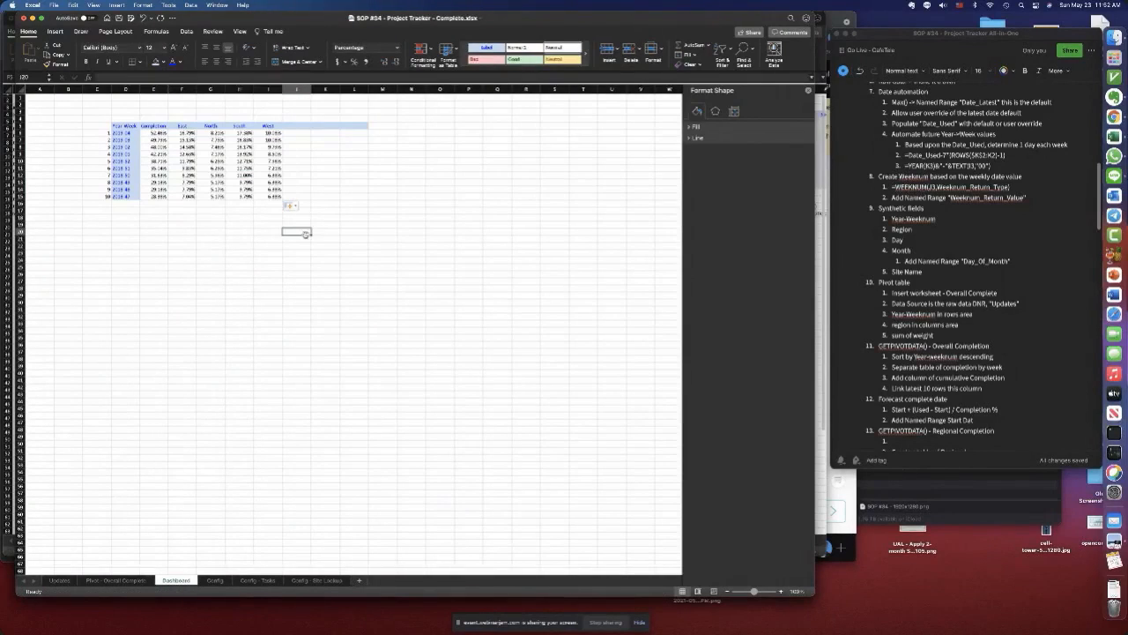
# - Reduce the overall and regional completion percentages in E6:I15 to one decimal place
pyautogui.click(153, 134)
pyautogui.moveTo(157, 133); pyautogui.dragTo(280, 196)
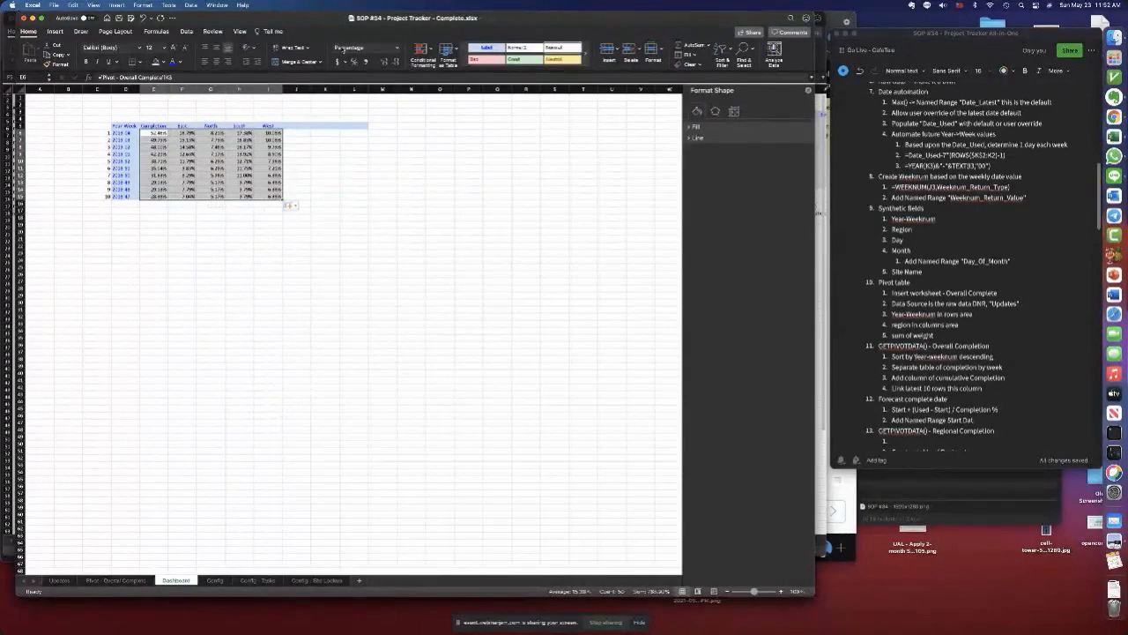
pyautogui.click(395, 62)
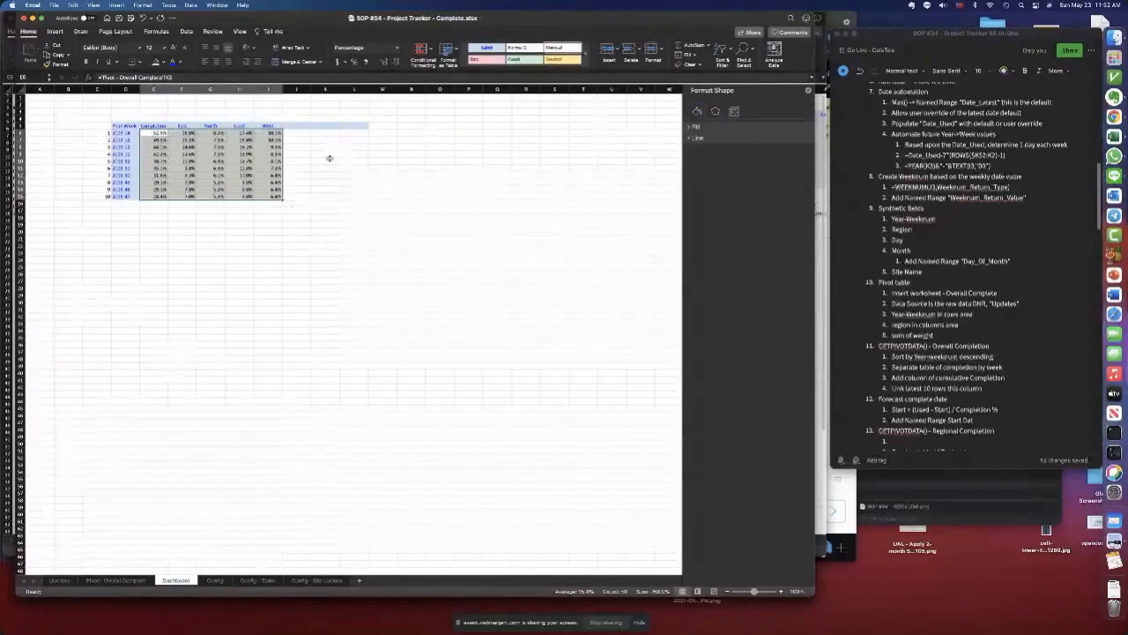
pyautogui.press('super+Tab')
pyautogui.press('super+Tab')
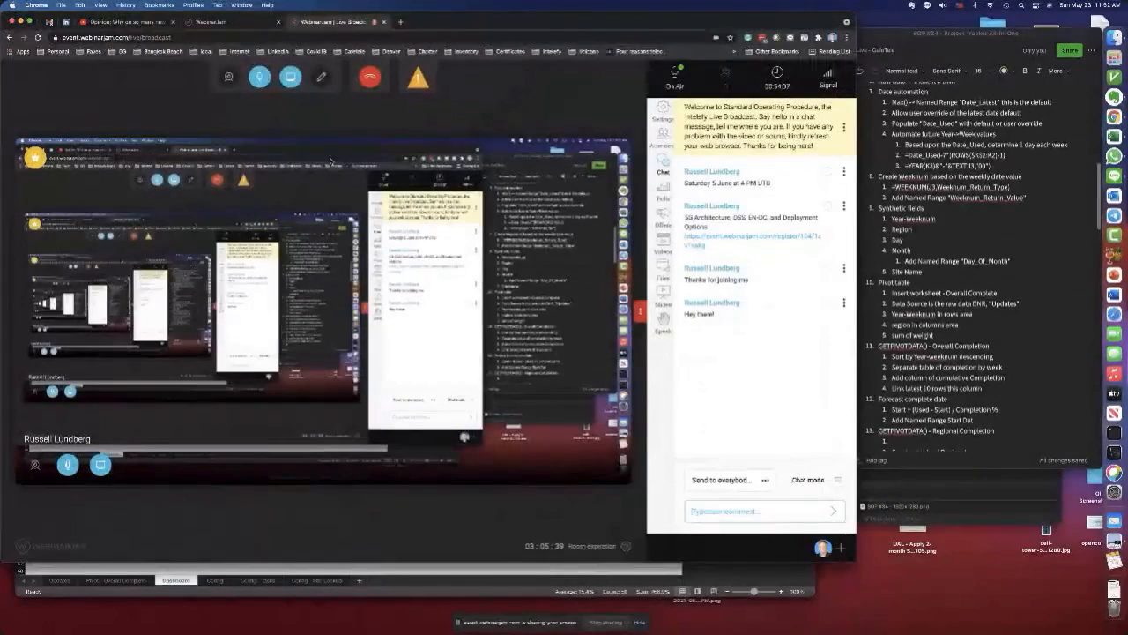
pyautogui.press('super+Tab')
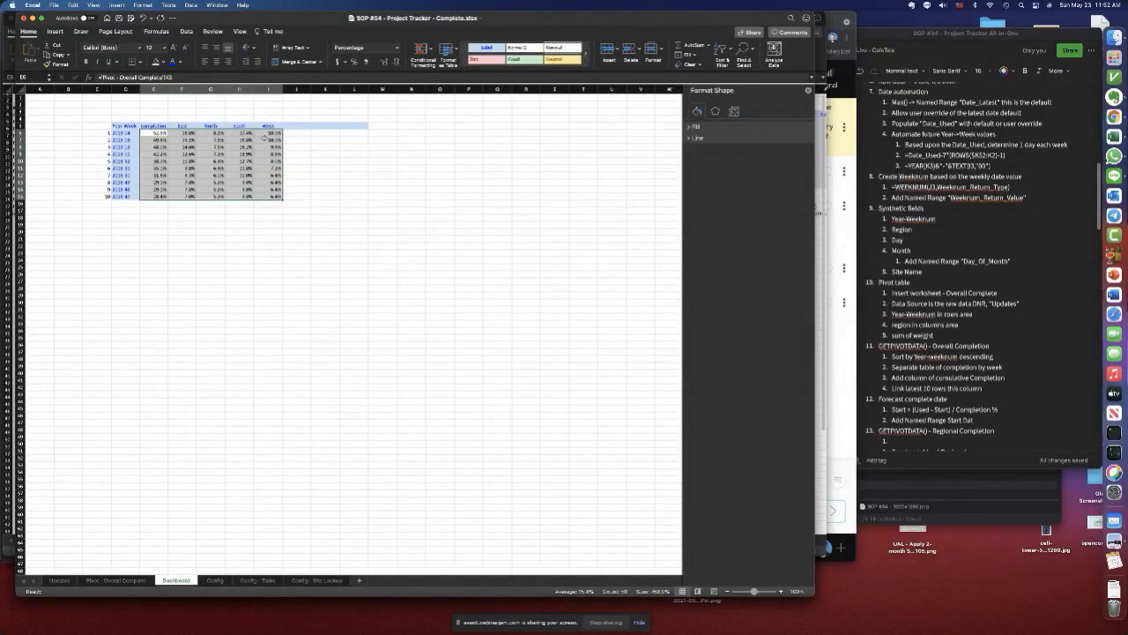
# - Cut the East area chart from the Config sheet, with Dashboard cell K8 selected as the paste target
pyautogui.click(317, 146)
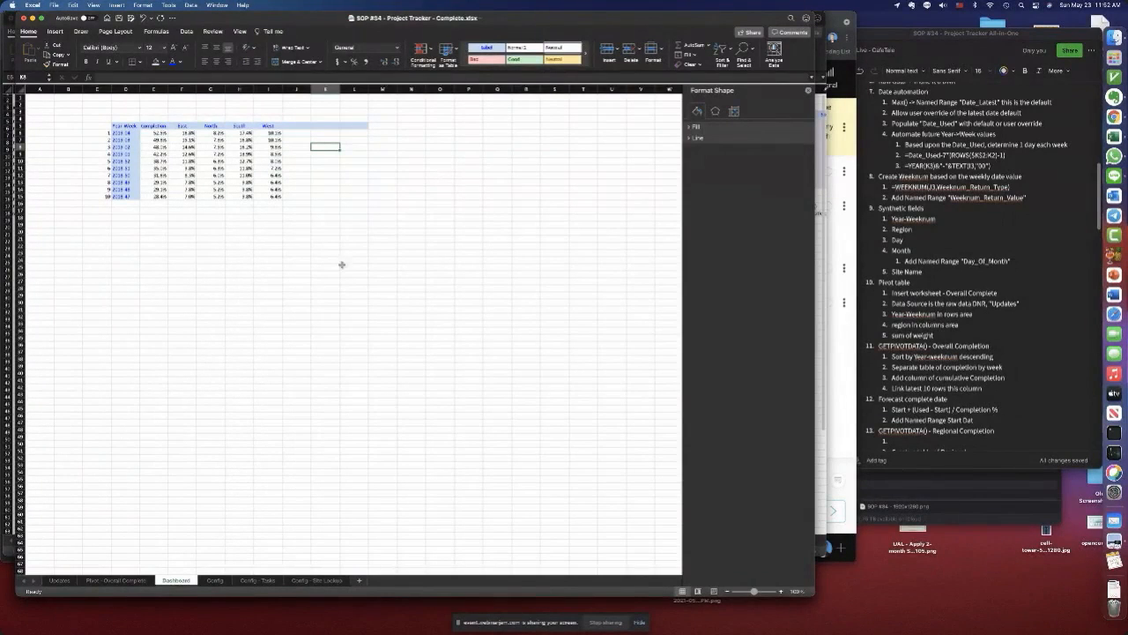
pyautogui.click(327, 581)
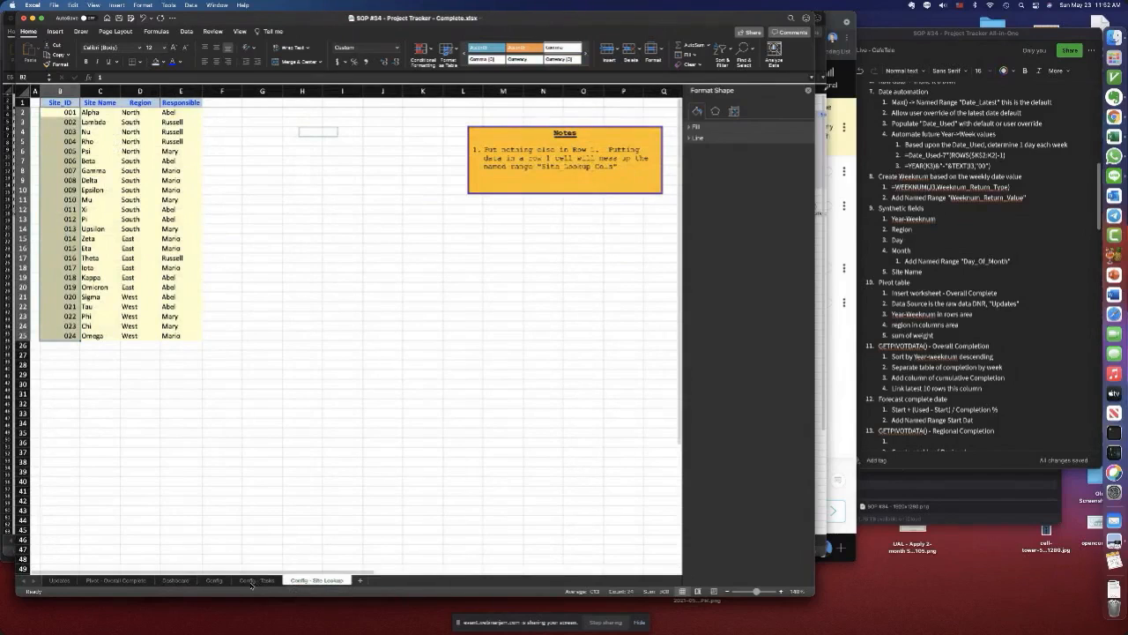
pyautogui.click(254, 582)
pyautogui.click(214, 581)
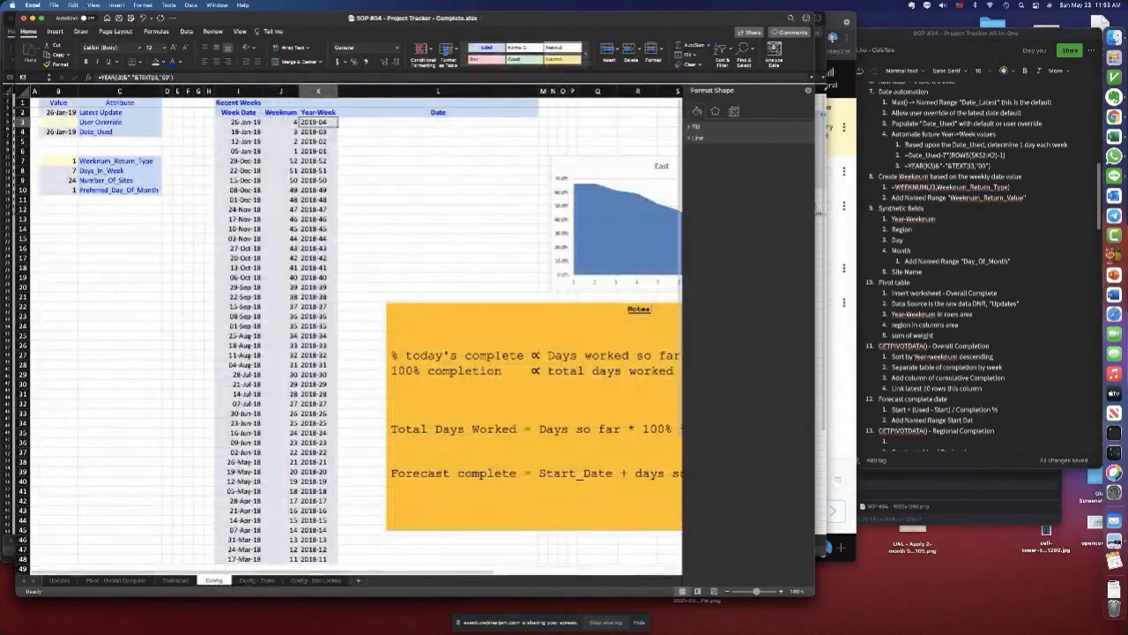
pyautogui.click(641, 164)
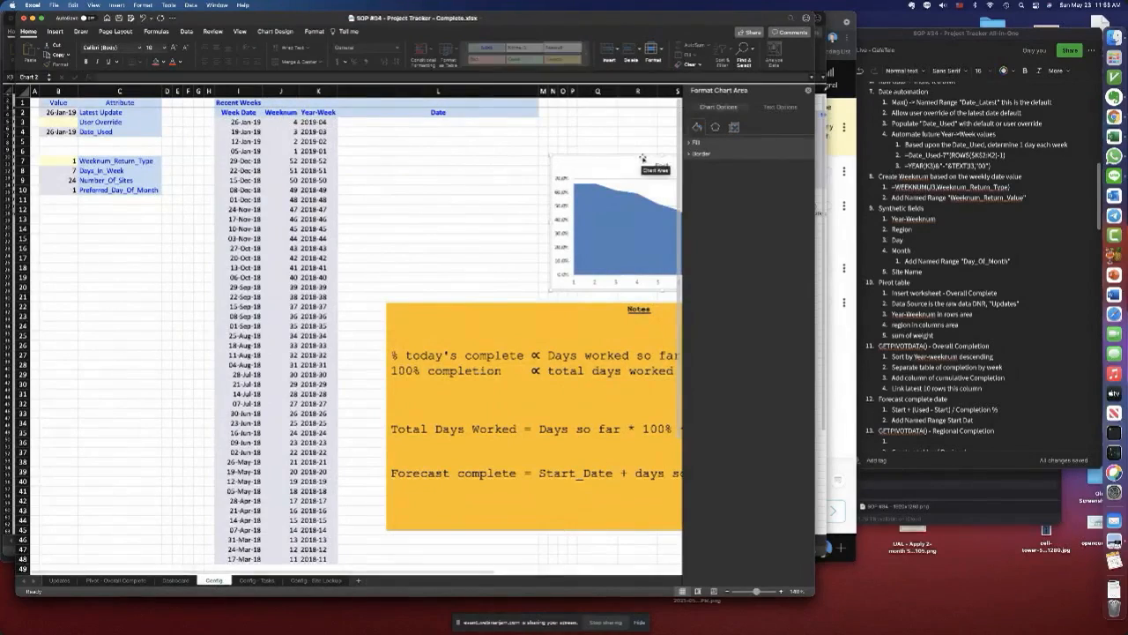
pyautogui.hscroll(1, 646, 164)
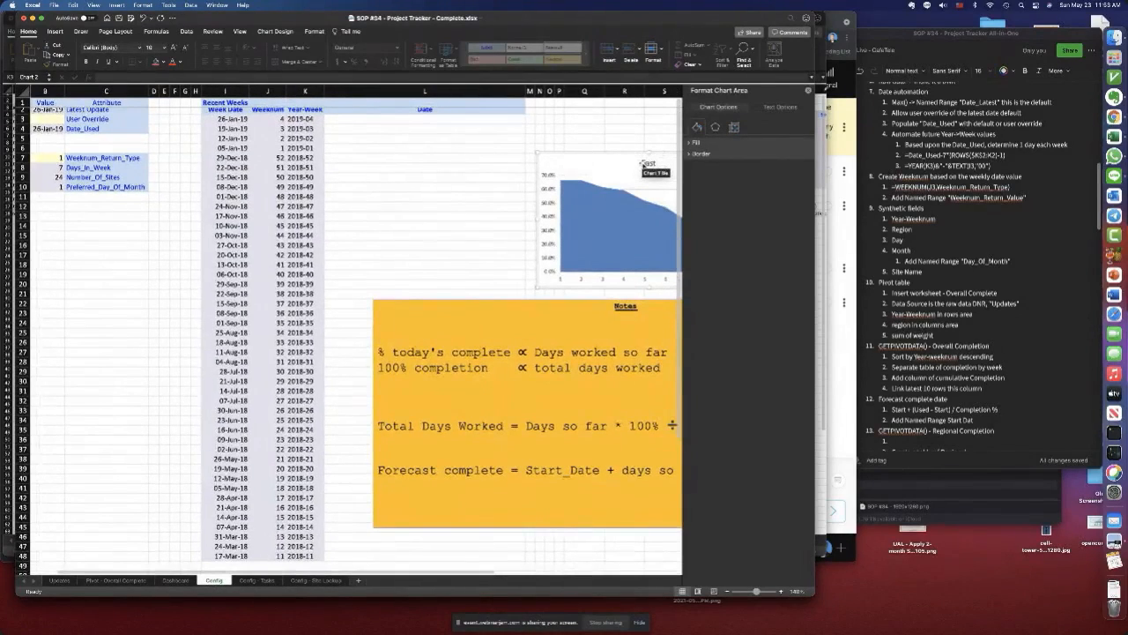
pyautogui.press('Delete')
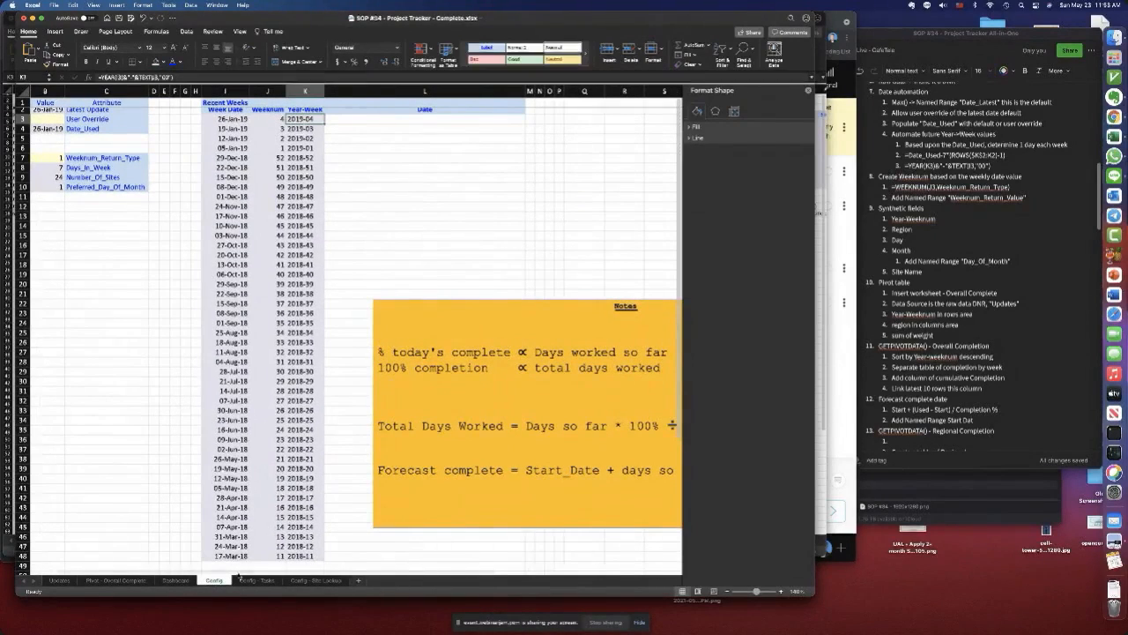
# - Paste the East area chart onto the Dashboard and place it directly below the Year-Week completion table
pyautogui.click(117, 580)
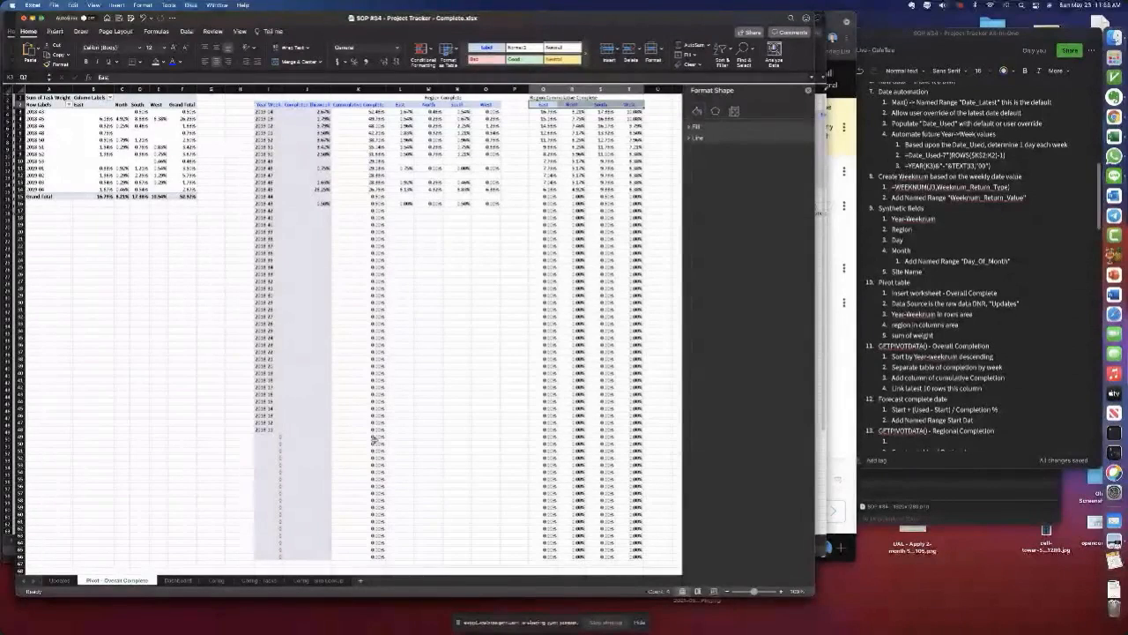
pyautogui.click(180, 581)
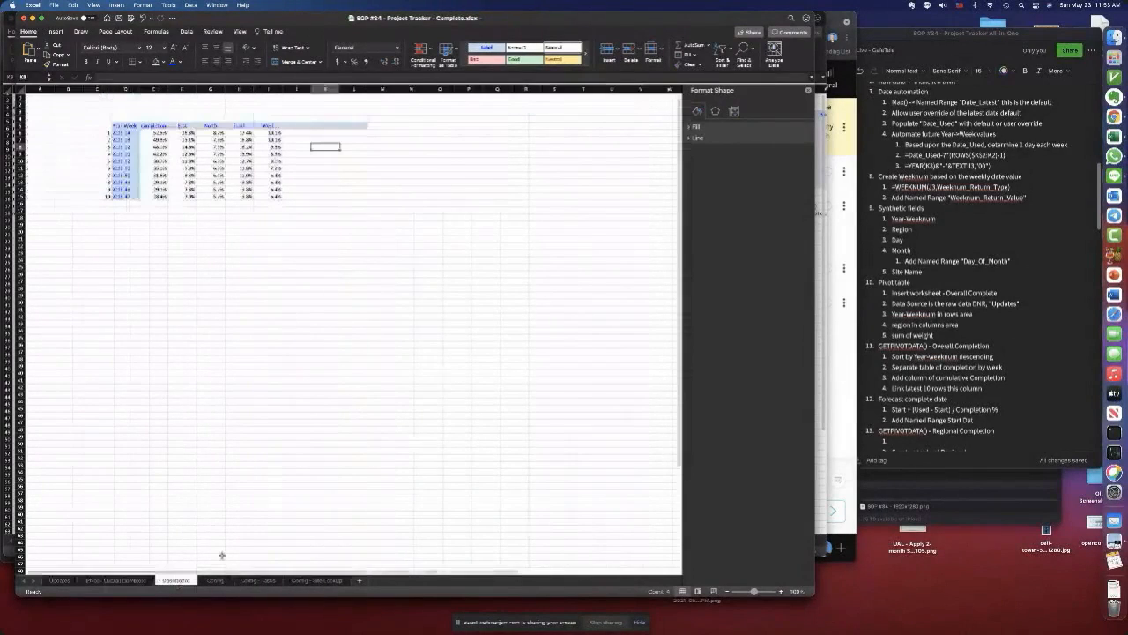
pyautogui.press('super+v')
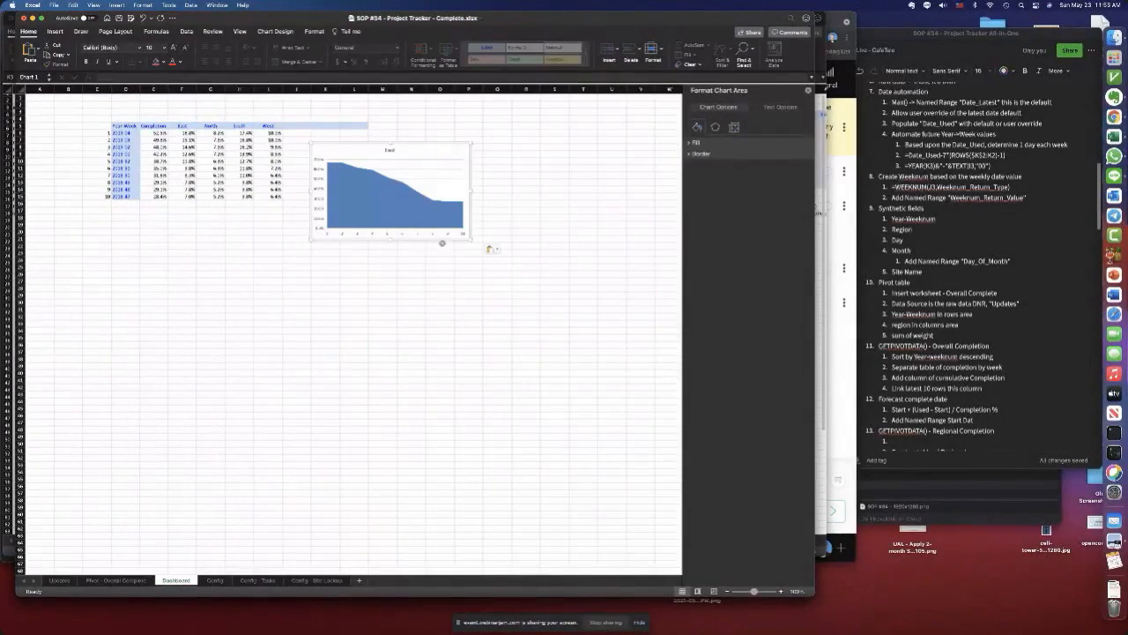
pyautogui.moveTo(465, 168); pyautogui.dragTo(272, 222)
pyautogui.click(234, 249)
pyautogui.click(264, 206)
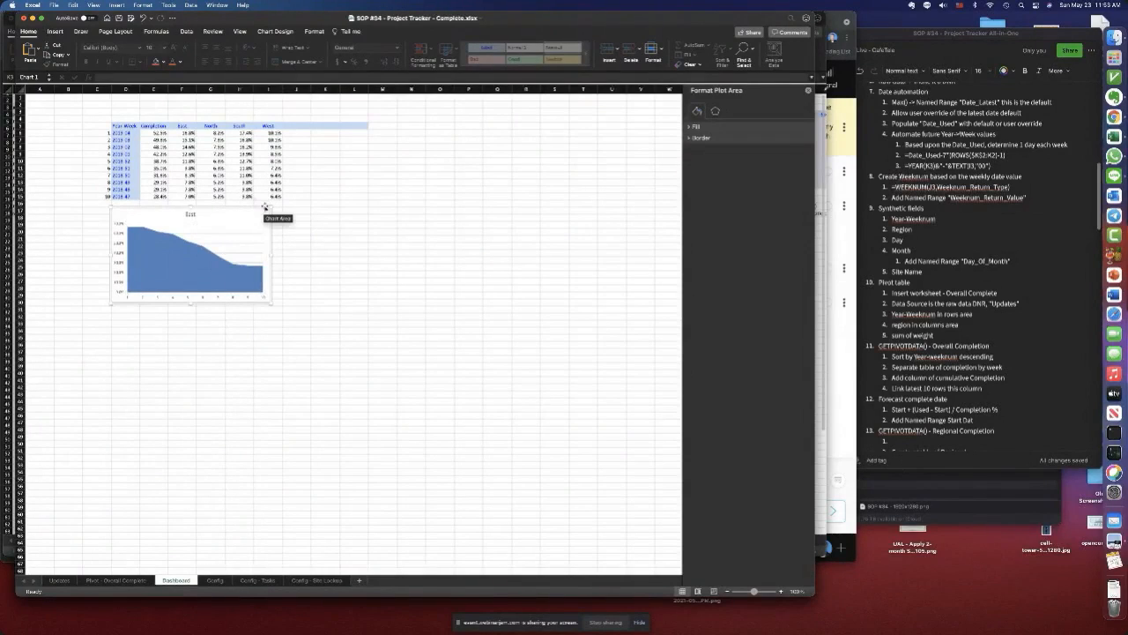
# - Re-point the chart's East series to the Dashboard, with F5 as its name and F6:F14 as its values
pyautogui.click(275, 31)
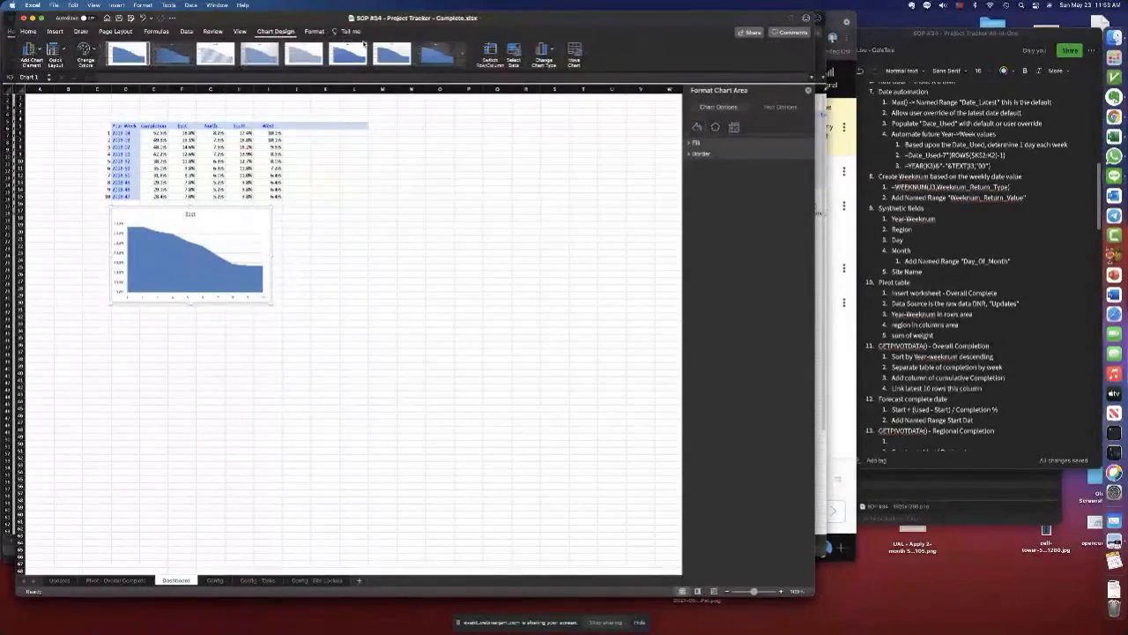
pyautogui.click(515, 51)
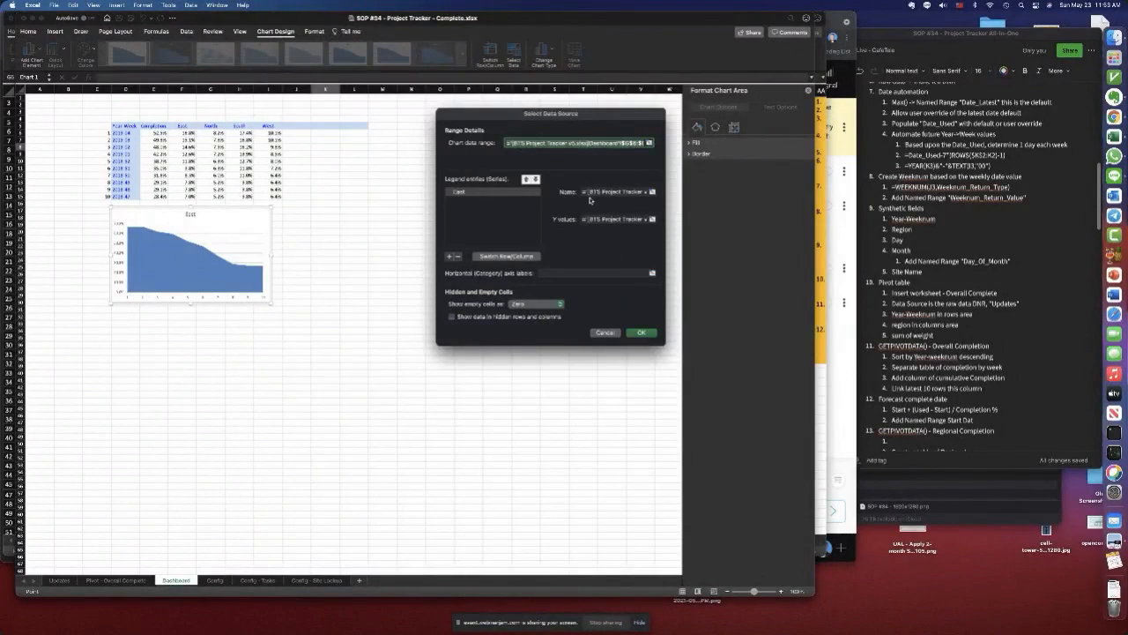
pyautogui.click(540, 191)
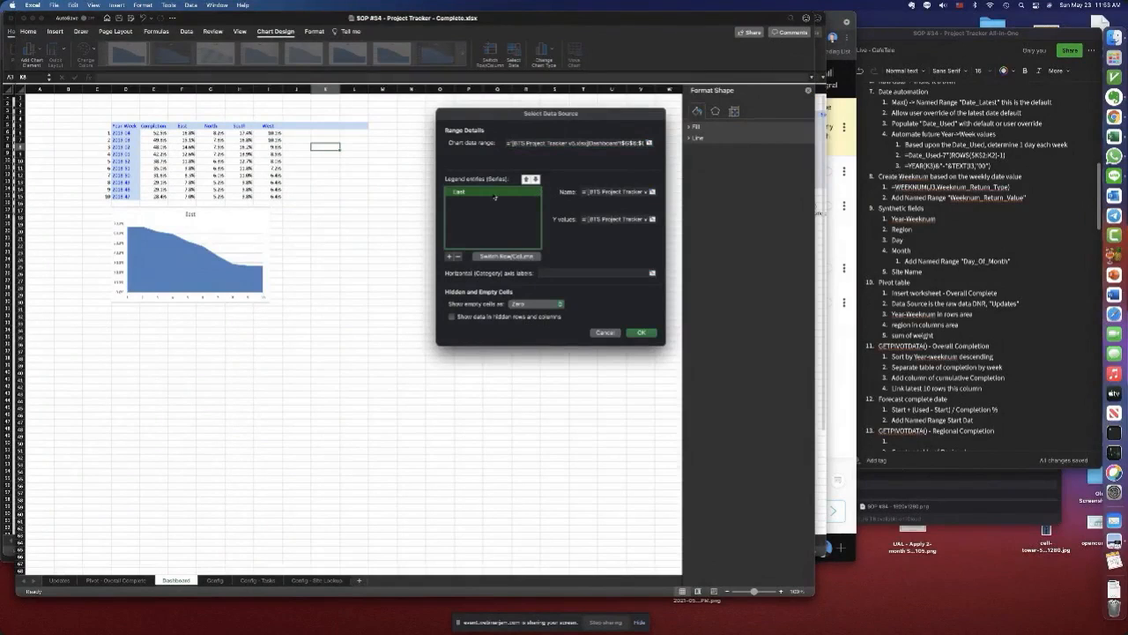
pyautogui.press('Tab')
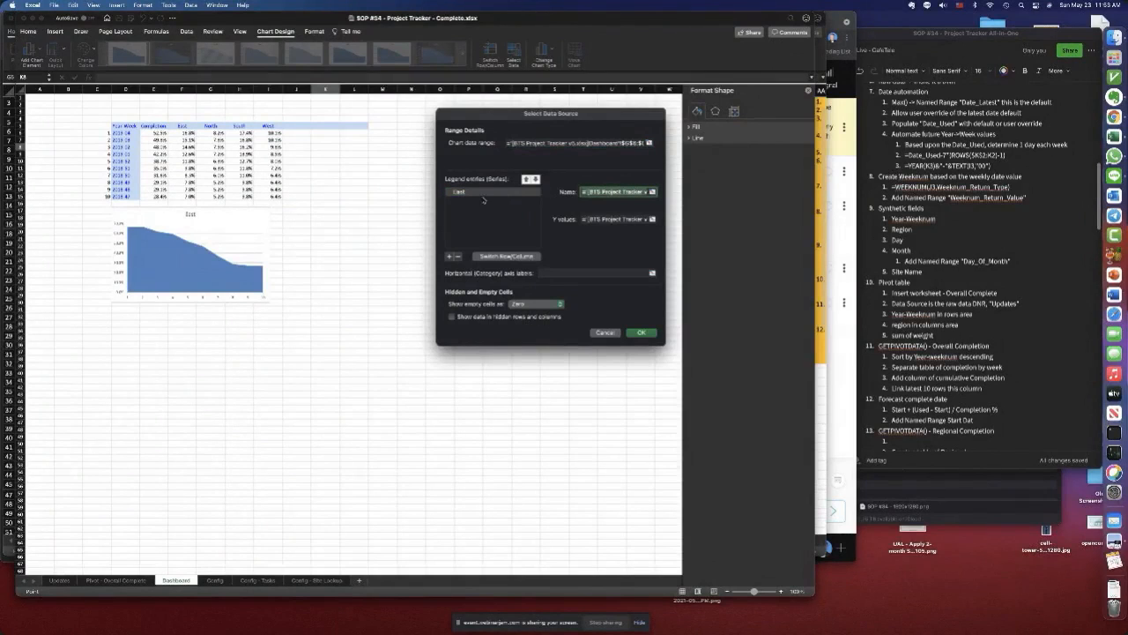
pyautogui.click(183, 126)
pyautogui.press('Tab')
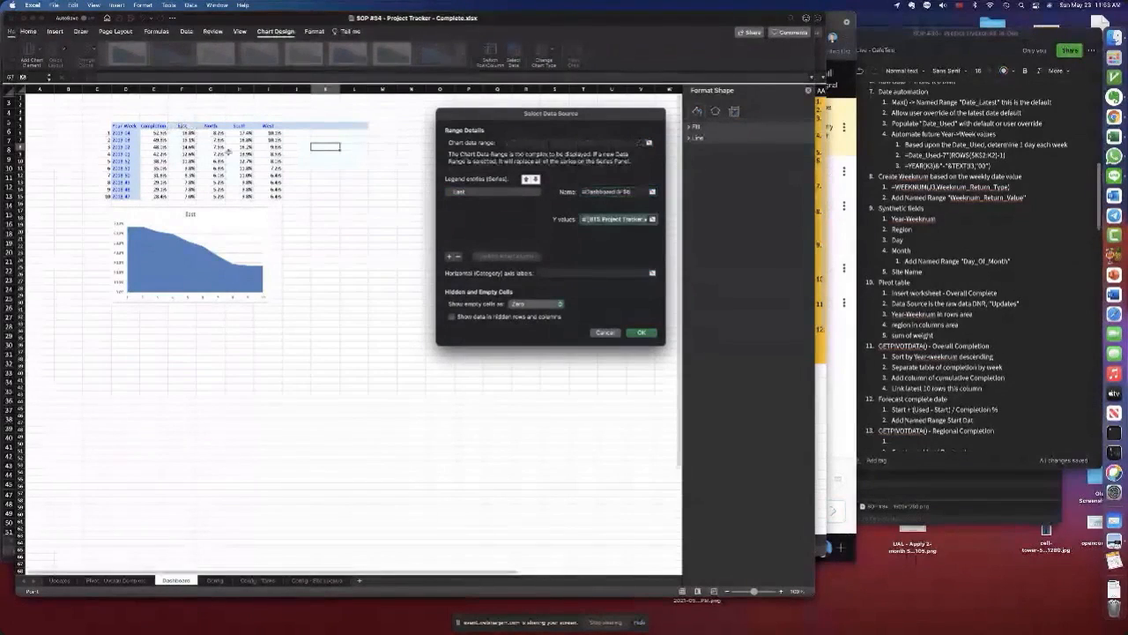
pyautogui.moveTo(188, 132); pyautogui.dragTo(186, 195)
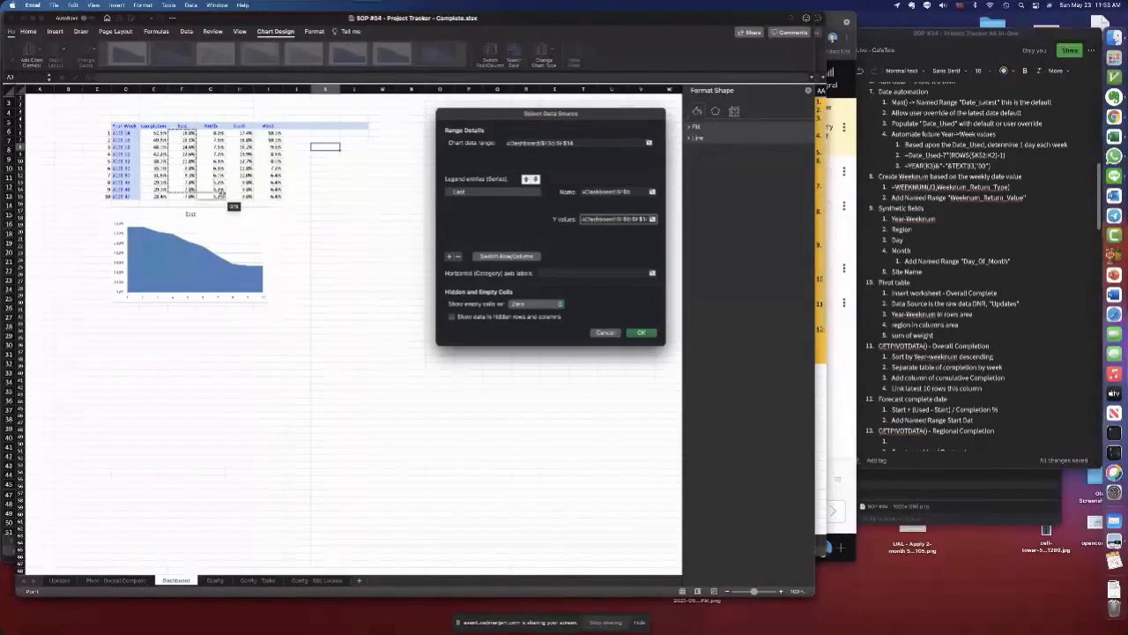
# - Add a North series to the chart, with Dashboard G5 as its name and G6:G14 as its values
pyautogui.click(449, 255)
pyautogui.click(595, 191)
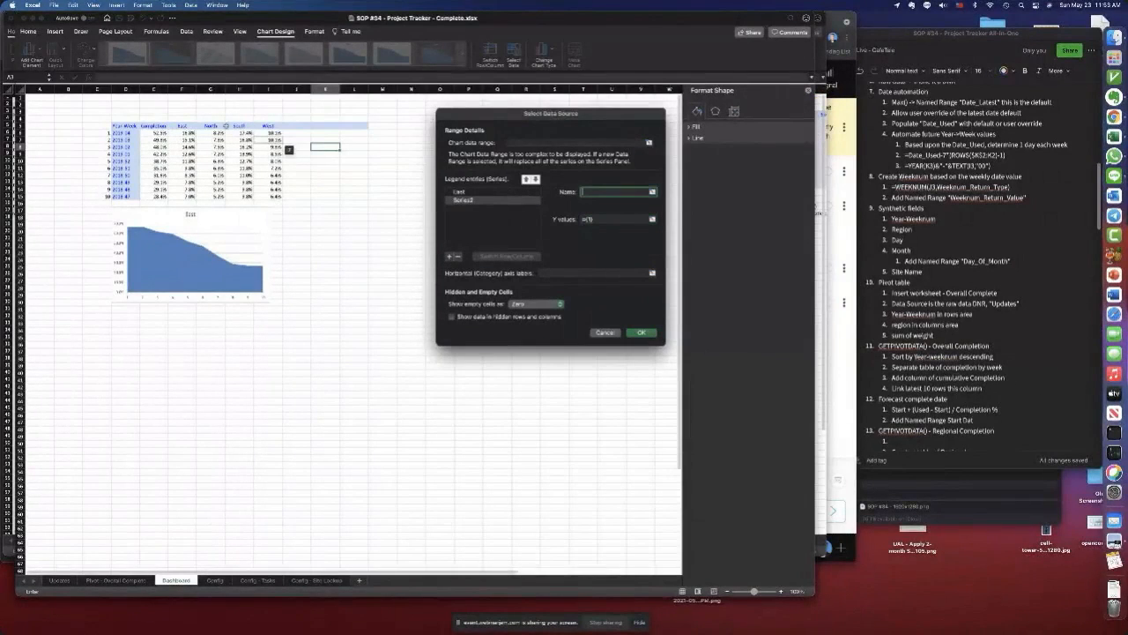
pyautogui.press('Tab')
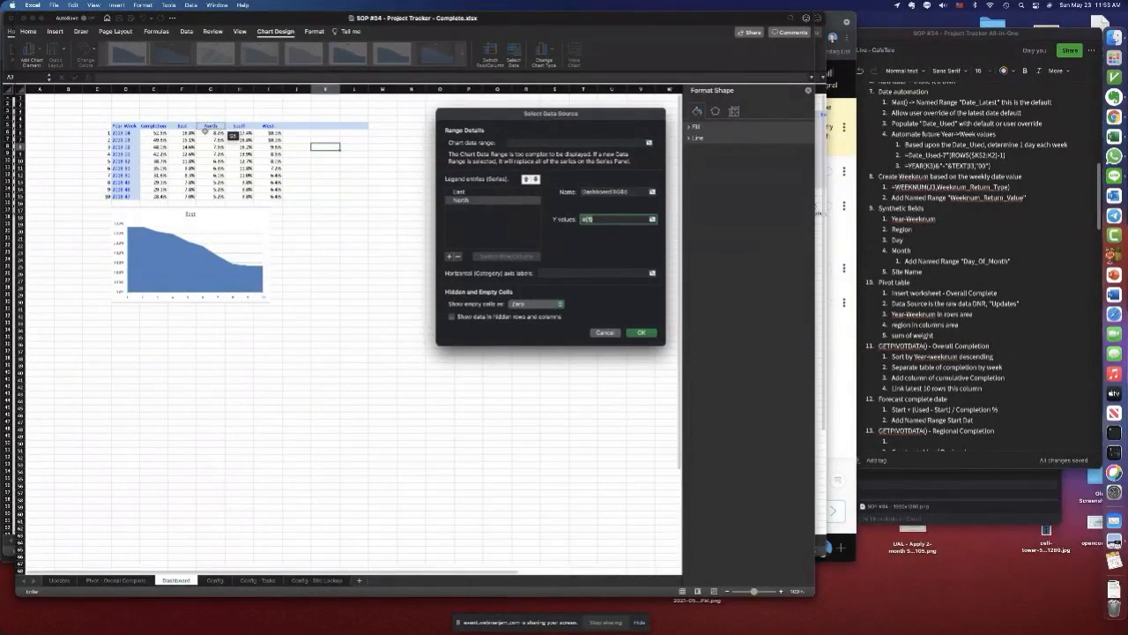
pyautogui.moveTo(218, 134); pyautogui.dragTo(212, 191)
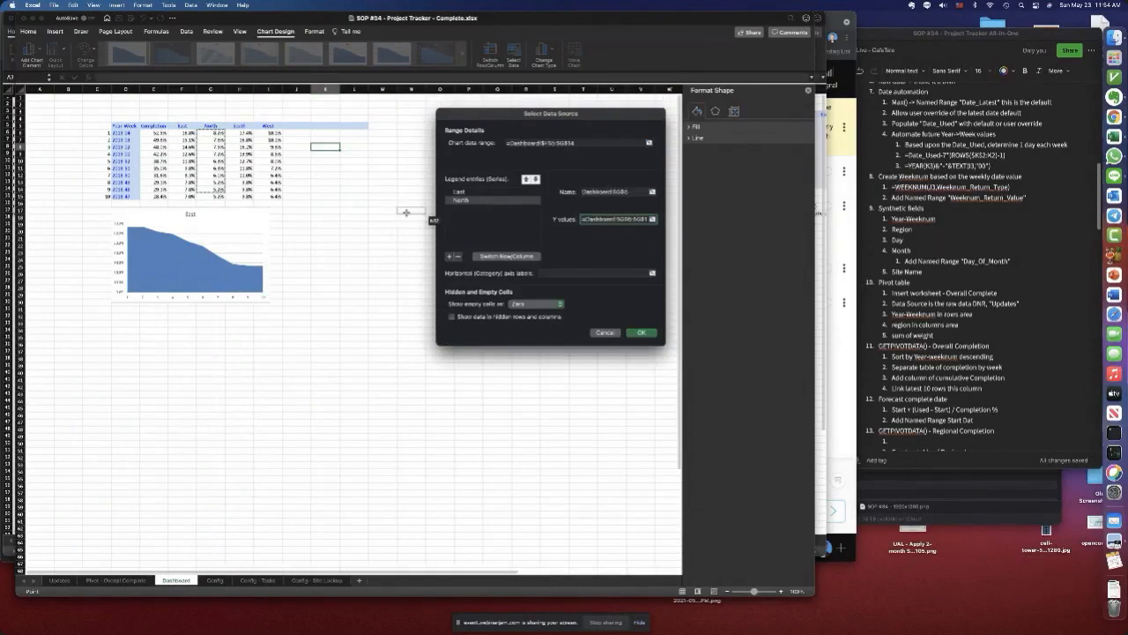
# - Add a South series to the chart, with Dashboard H5 as its name and H6:H15 as its values
pyautogui.click(449, 257)
pyautogui.click(593, 196)
pyautogui.click(240, 126)
pyautogui.press('Tab')
pyautogui.moveTo(240, 133); pyautogui.dragTo(239, 196)
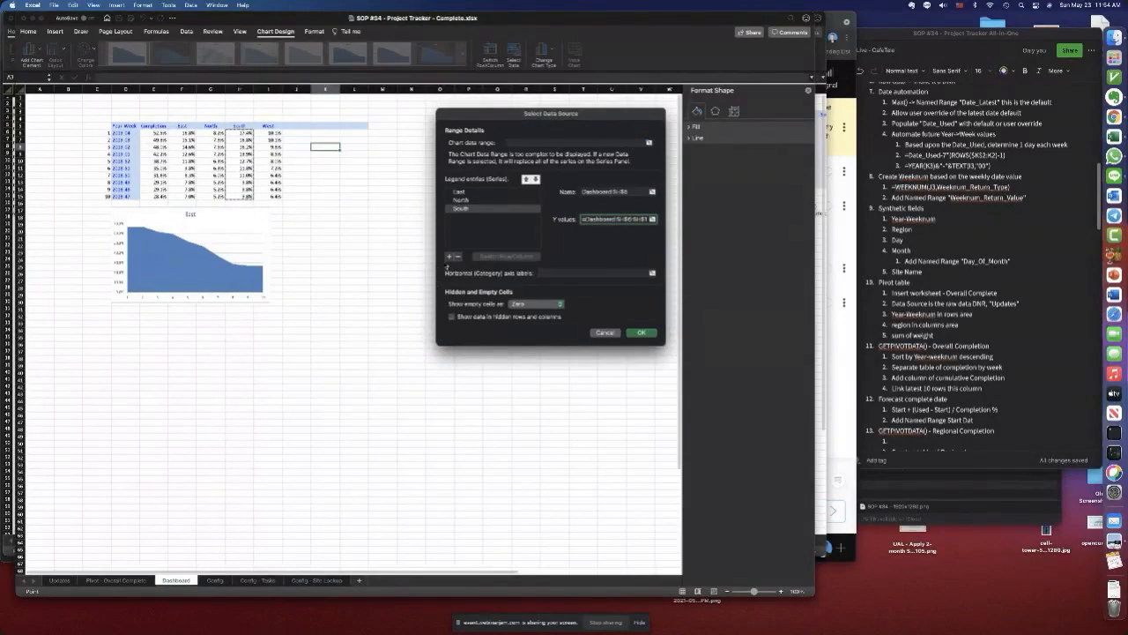
# - Add a West series to the chart, with Dashboard I5 as its name and I6:I15 as its values
pyautogui.click(451, 257)
pyautogui.click(272, 126)
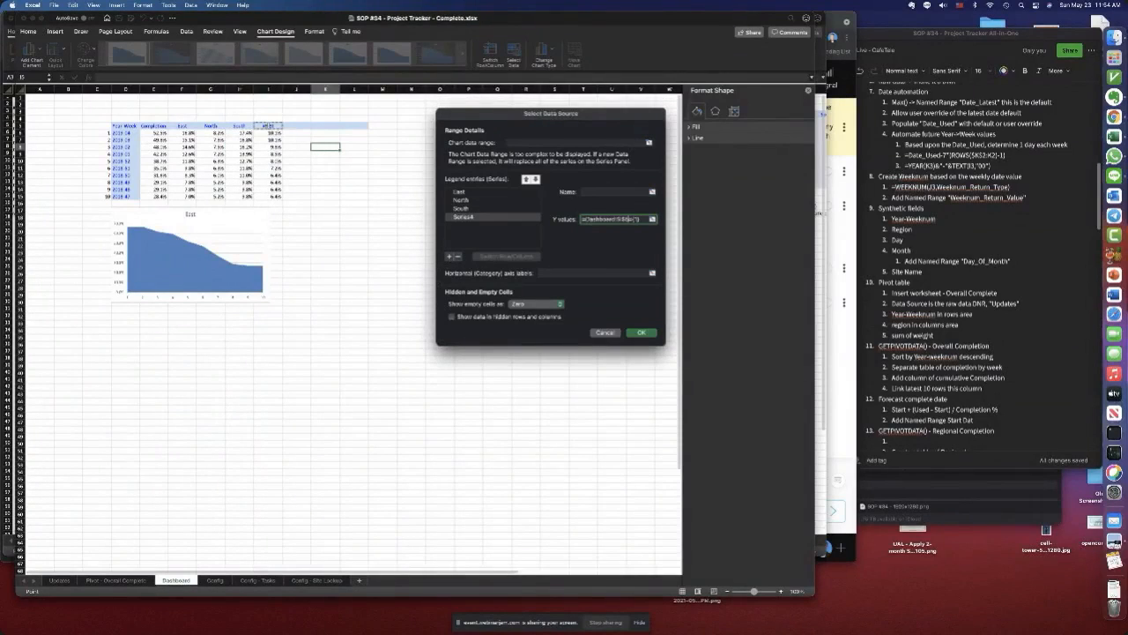
pyautogui.moveTo(280, 185); pyautogui.dragTo(281, 167)
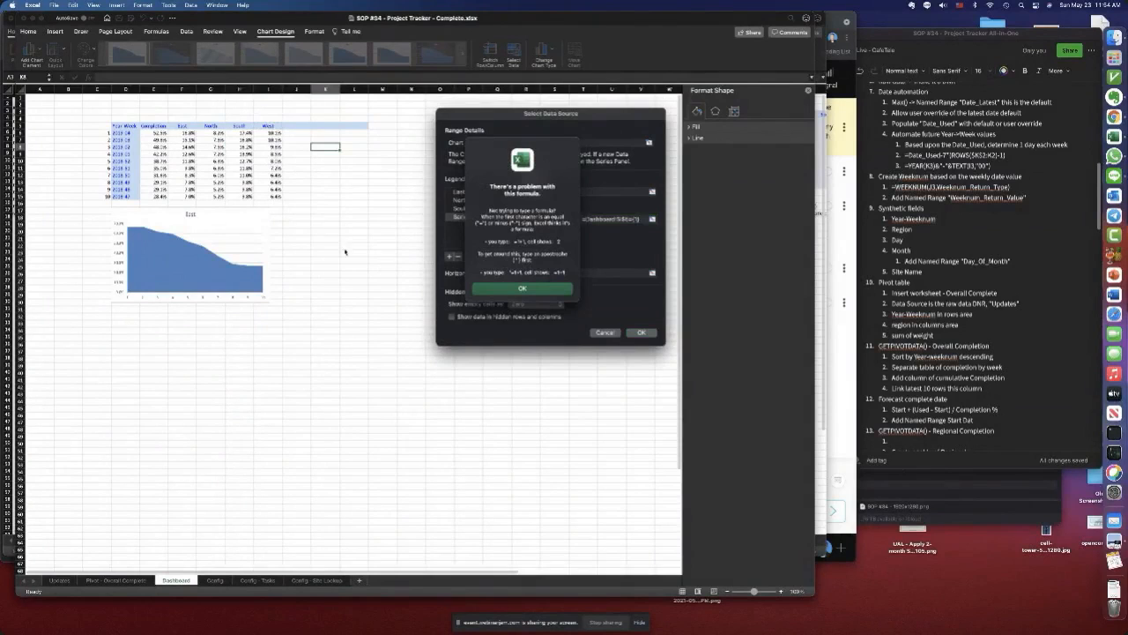
pyautogui.click(499, 290)
pyautogui.click(463, 219)
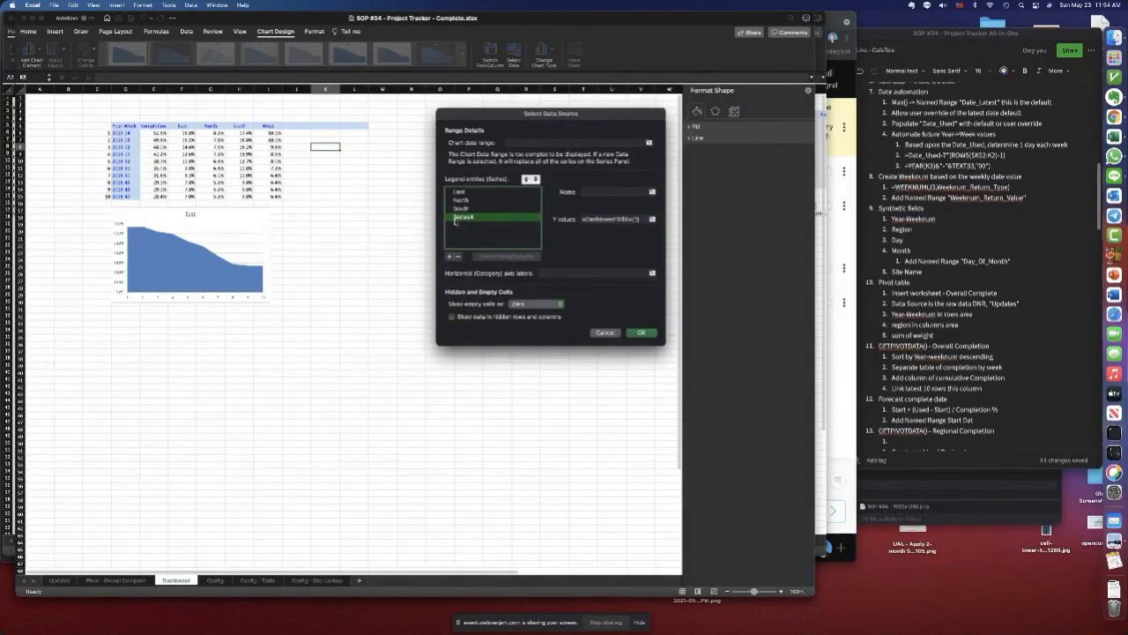
pyautogui.click(606, 192)
pyautogui.click(270, 127)
pyautogui.press('Tab')
pyautogui.moveTo(273, 133); pyautogui.dragTo(276, 200)
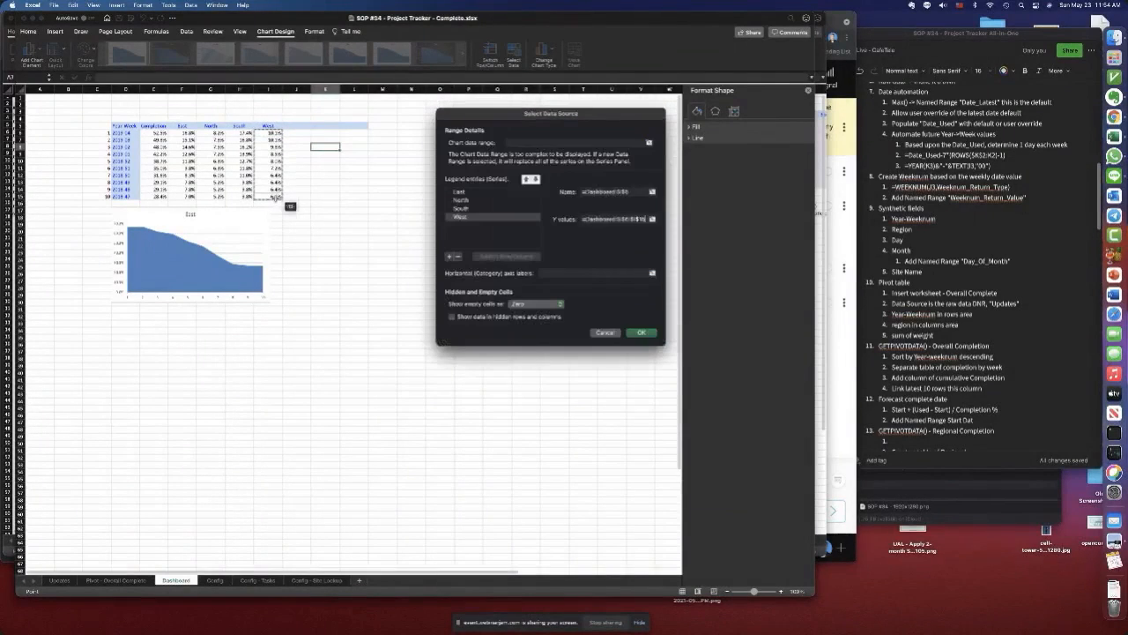
# - Use the Year-Week values in Dashboard D6:D15 as the horizontal axis labels and apply the chart's data source
pyautogui.click(550, 272)
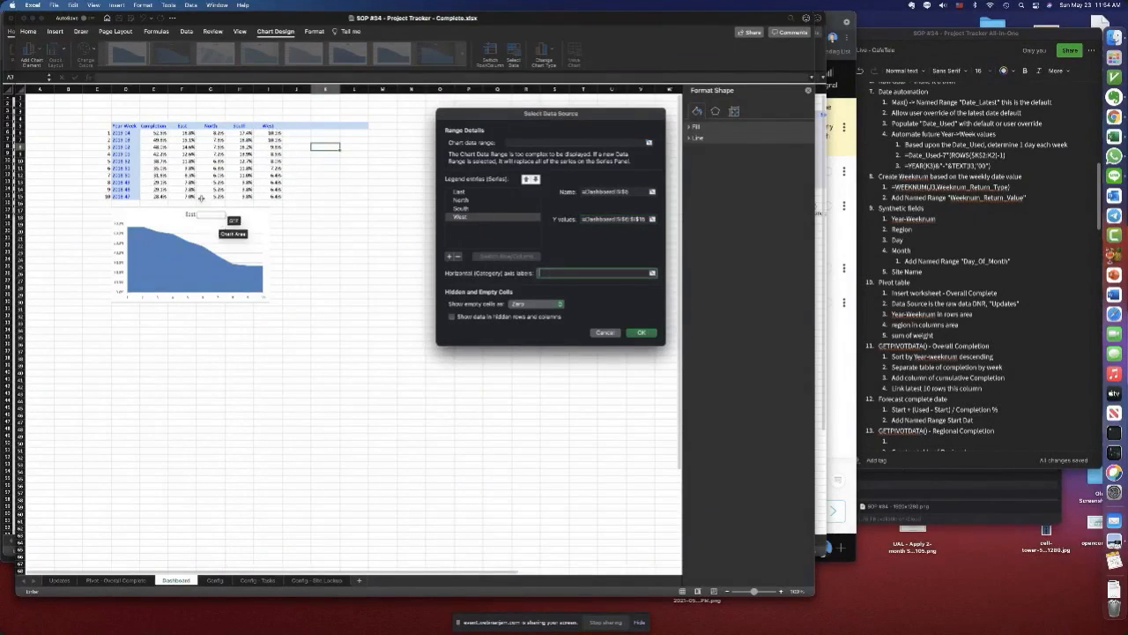
pyautogui.moveTo(124, 134); pyautogui.dragTo(126, 198)
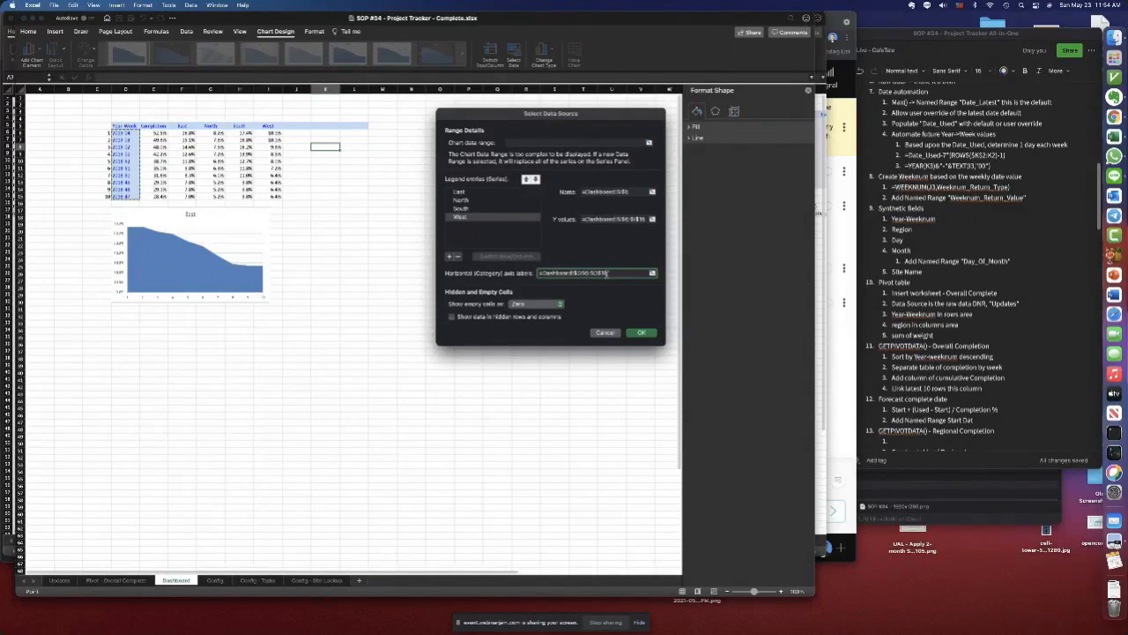
pyautogui.click(642, 332)
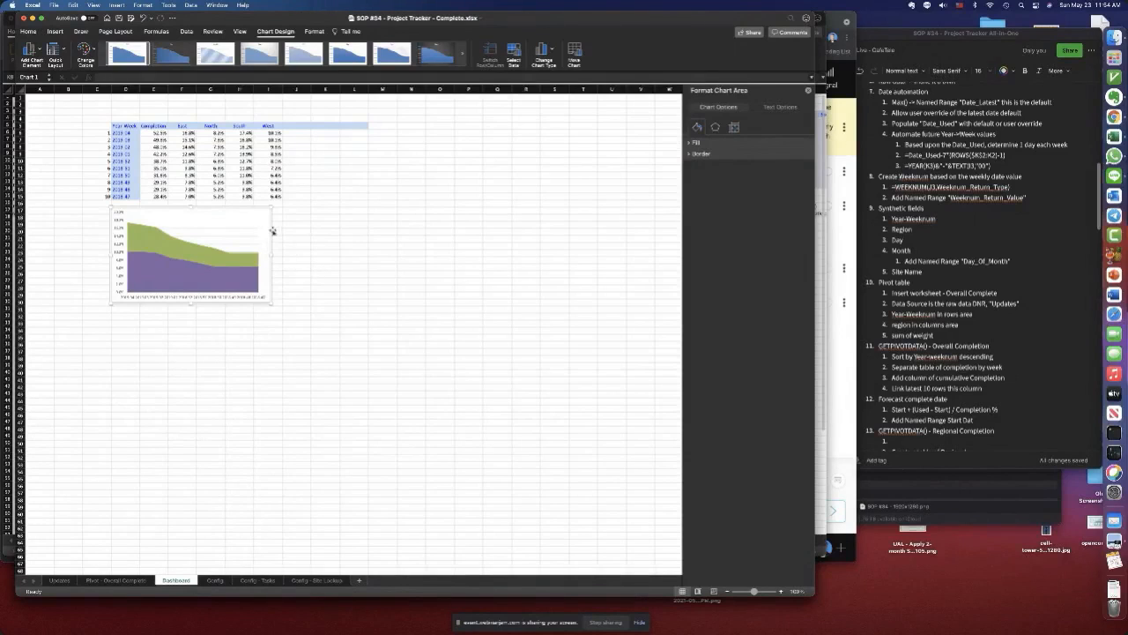
# - Move the regional area chart down to about row 22 and select its South series
pyautogui.moveTo(272, 231); pyautogui.dragTo(318, 266)
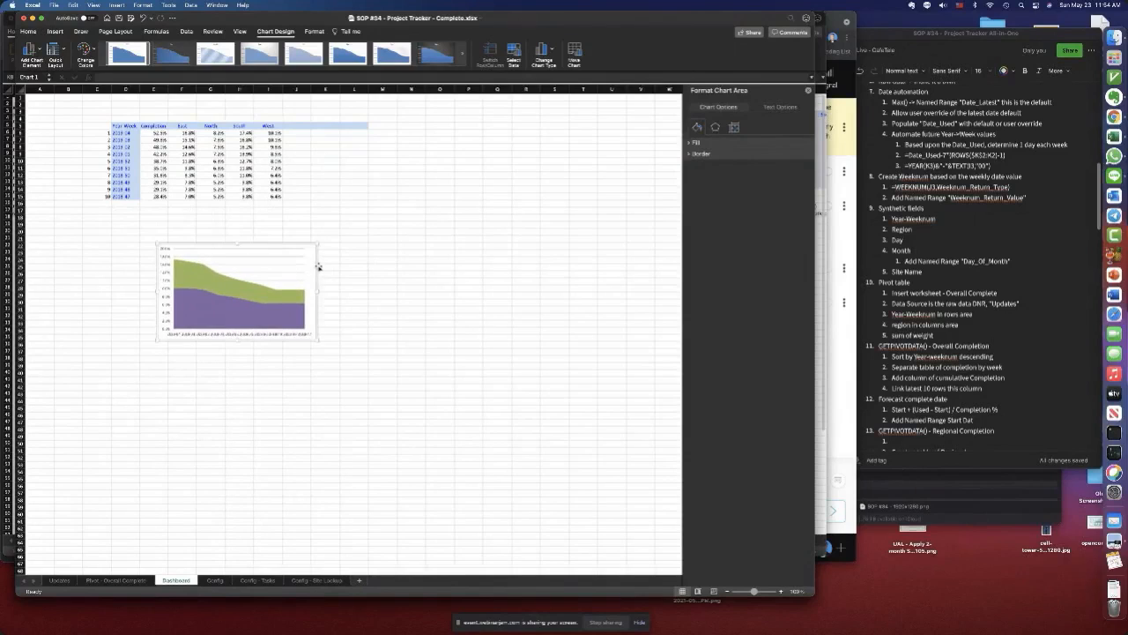
pyautogui.hscroll(1, 206, 305)
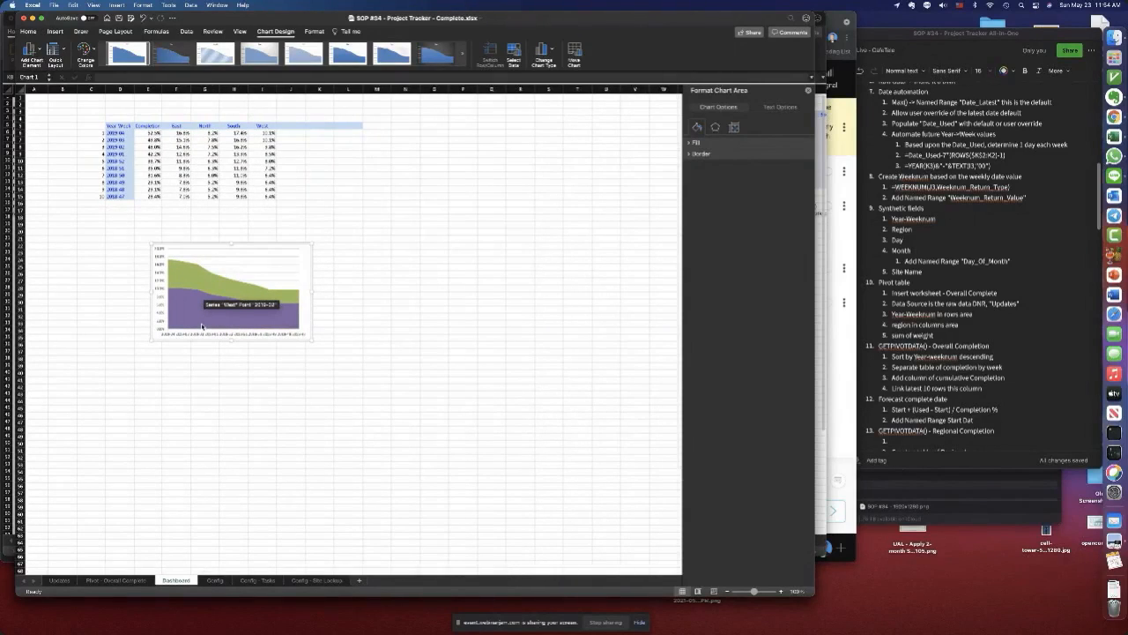
pyautogui.click(203, 276)
pyautogui.click(204, 275)
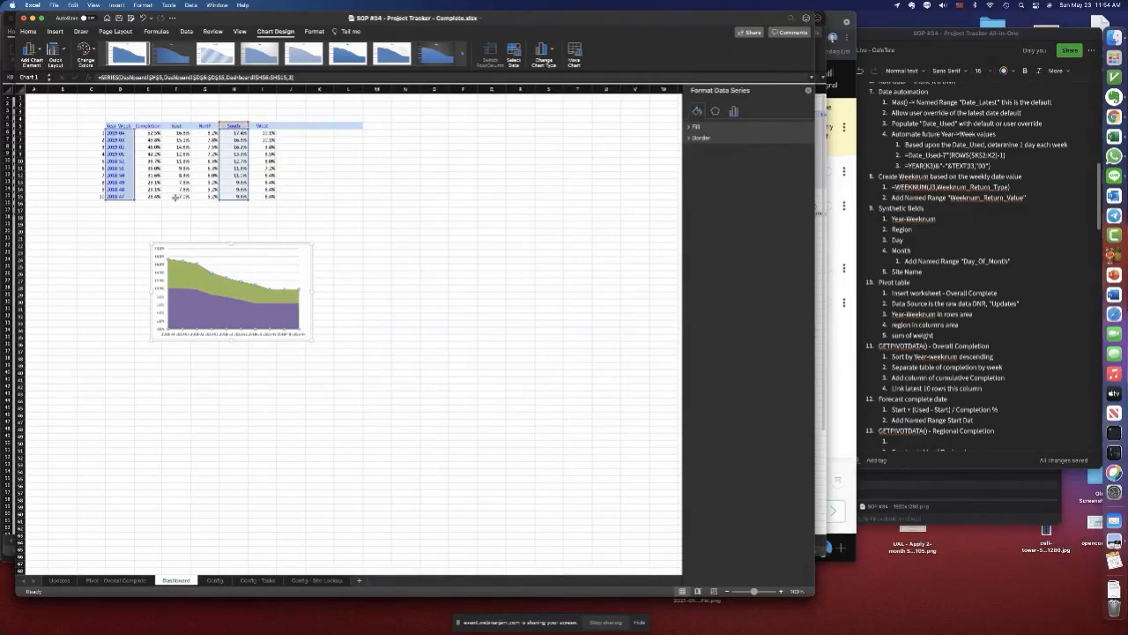
# - Add a legend on the right side of the area chart and widen the chart to about column L
pyautogui.click(32, 49)
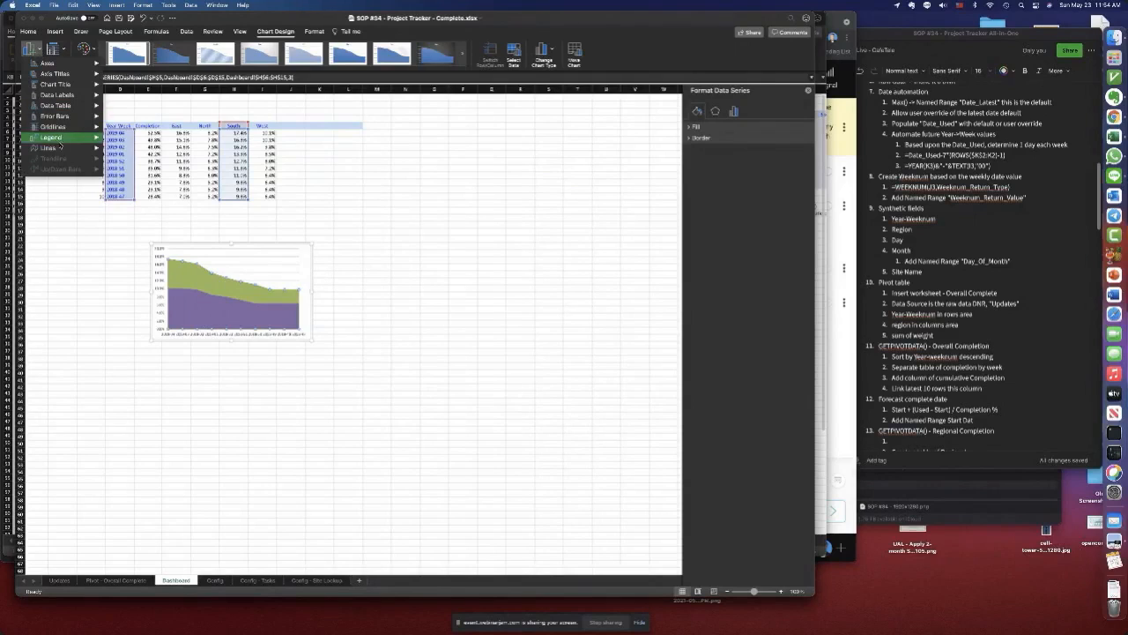
pyautogui.moveTo(55, 138)
pyautogui.click(133, 157)
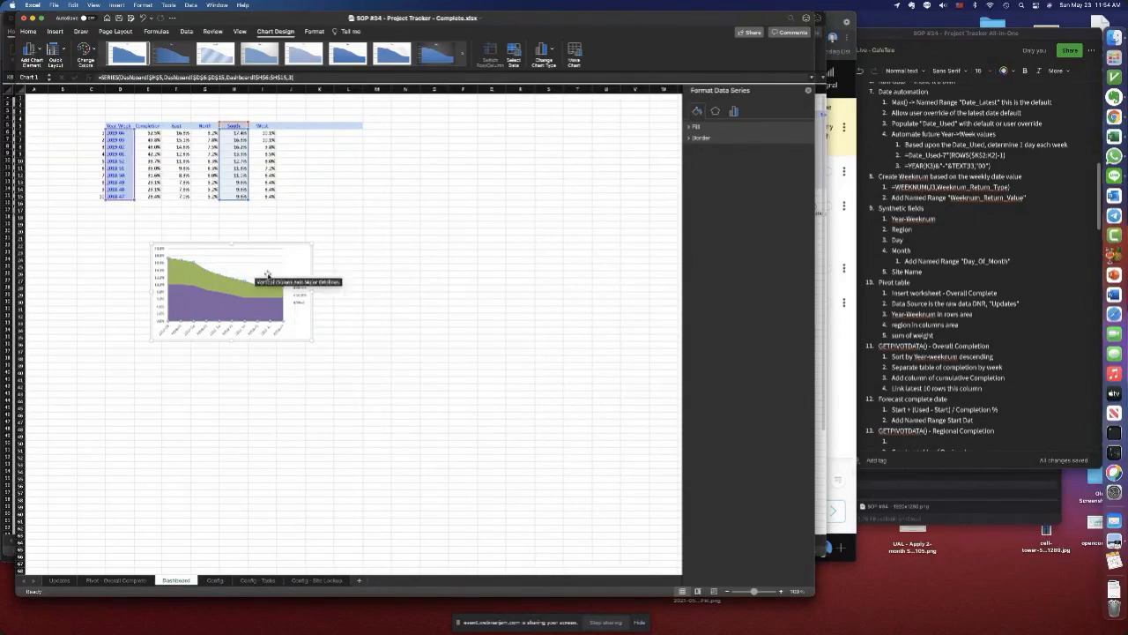
pyautogui.moveTo(312, 292); pyautogui.dragTo(369, 292)
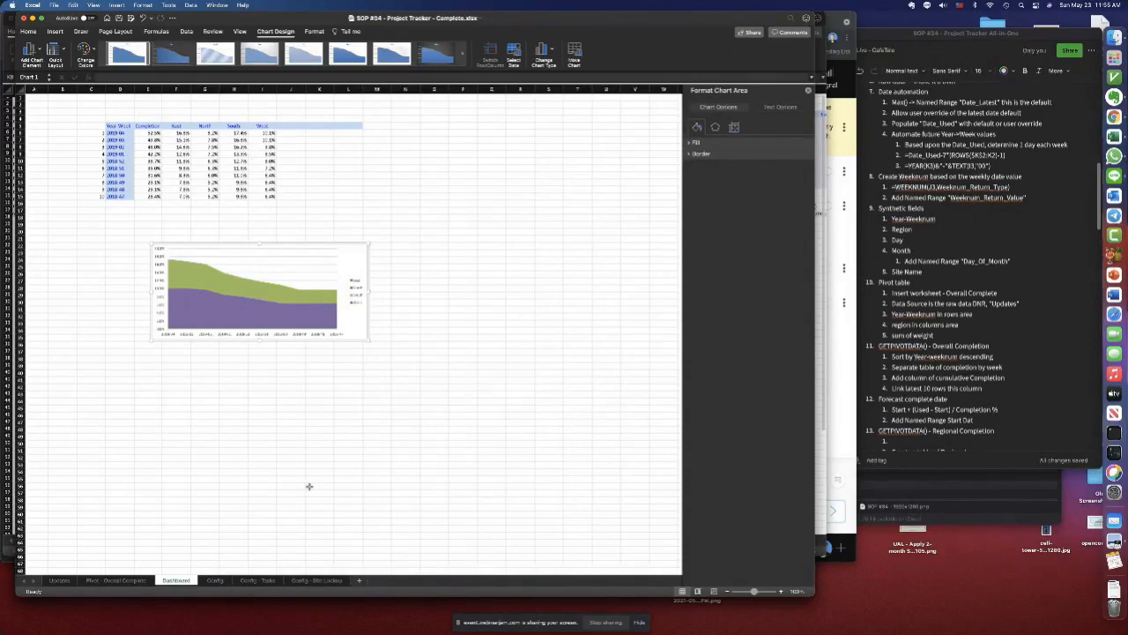
# - Review the area charts on the BTS Project Tracker v5 Dashboard and its Updates sheet, and return to the SOP #34 workbook
pyautogui.press('super+grave')
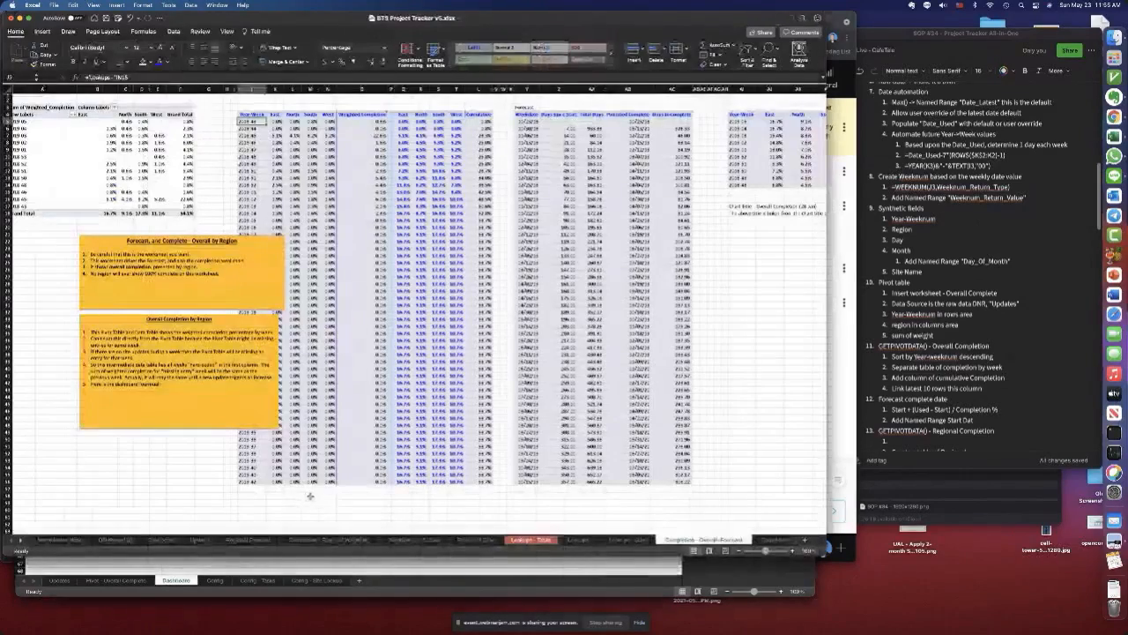
pyautogui.click(158, 540)
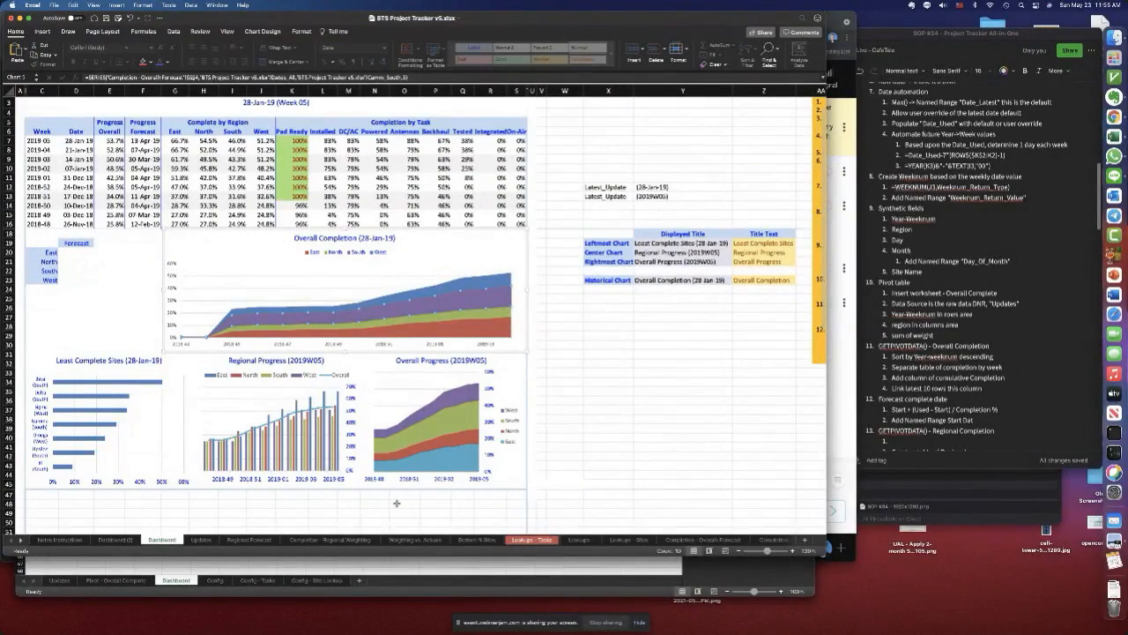
pyautogui.scroll(-1, 342, 472)
pyautogui.hscroll(1, 342, 473)
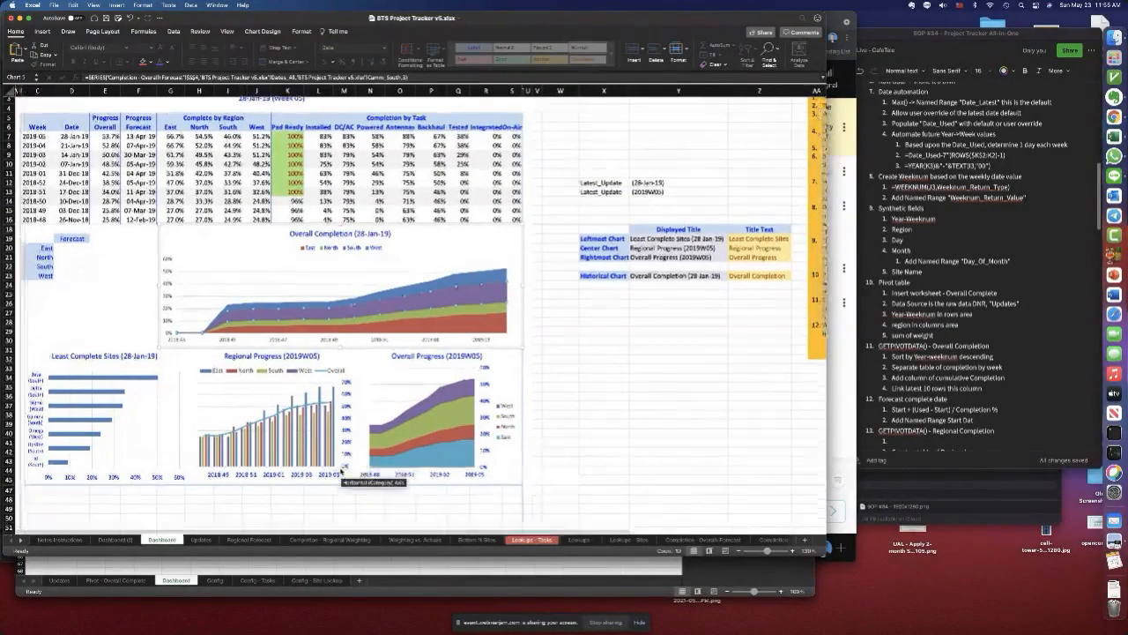
pyautogui.click(202, 539)
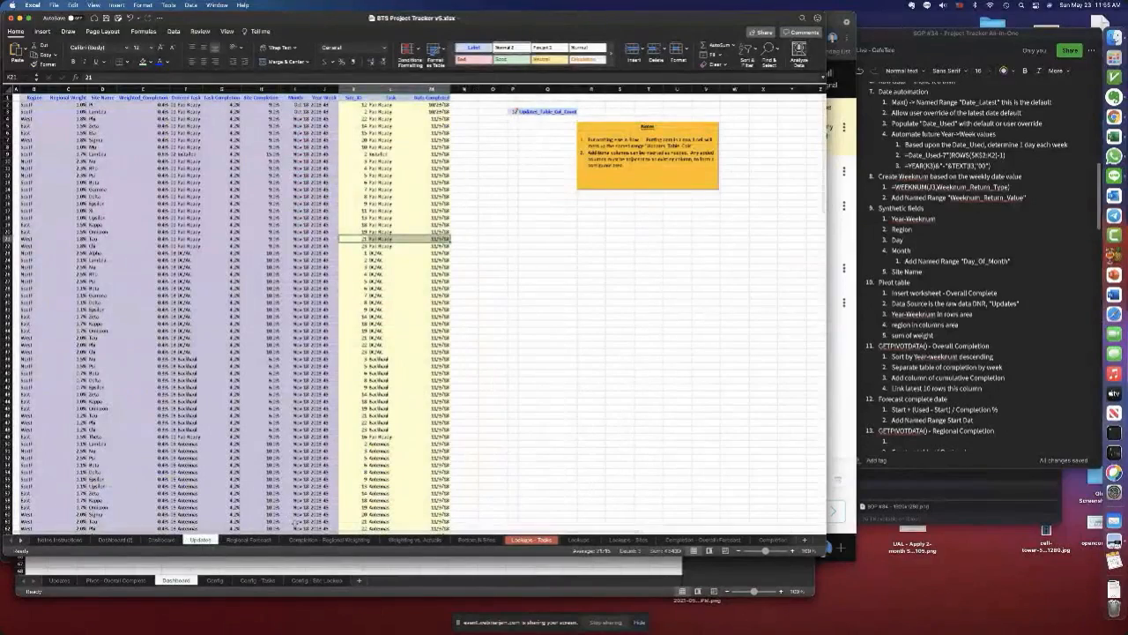
pyautogui.press('super+grave')
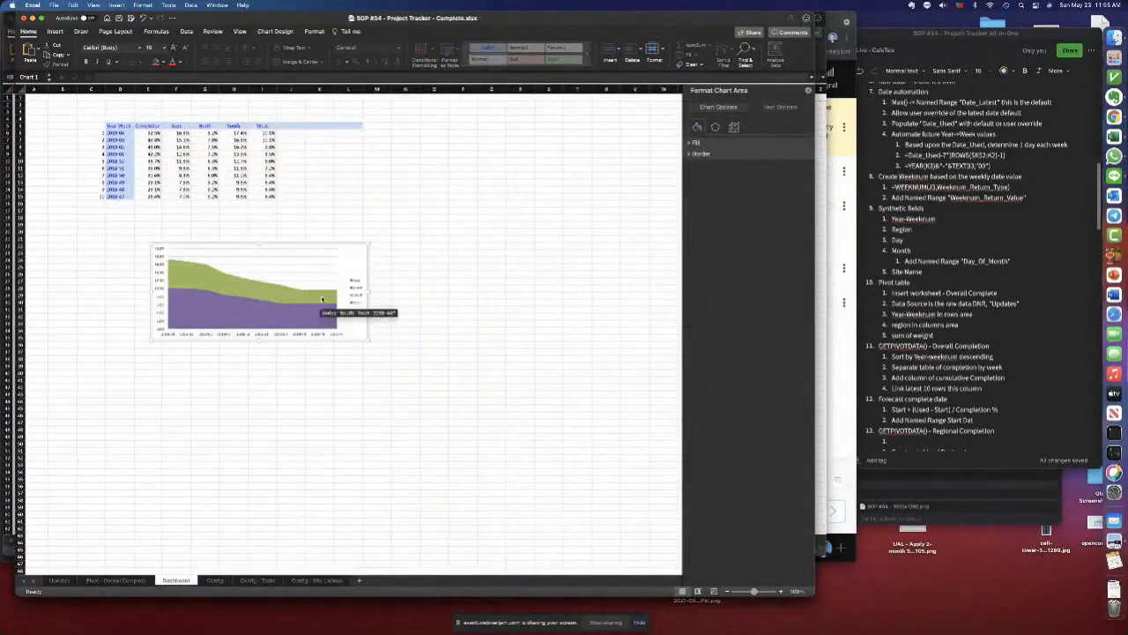
# - Move the regional area chart to about column P and paste the Overall Completion chart from BTS Project Tracker v5 beside it on the Dashboard
pyautogui.click(157, 133)
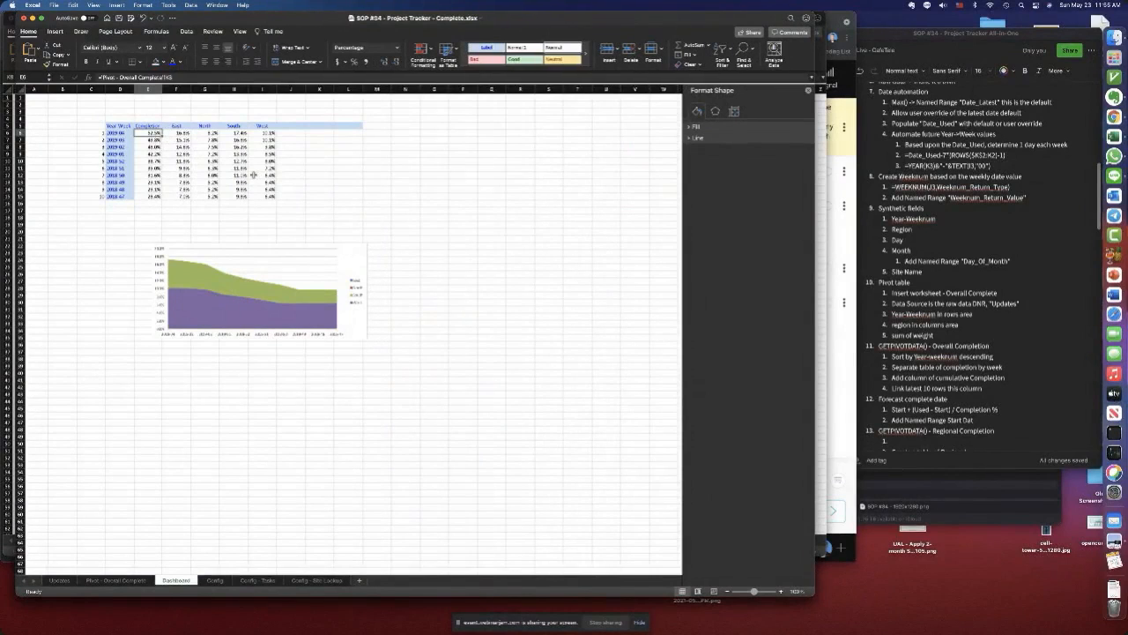
pyautogui.moveTo(282, 244); pyautogui.dragTo(599, 277)
pyautogui.press('super+Tab')
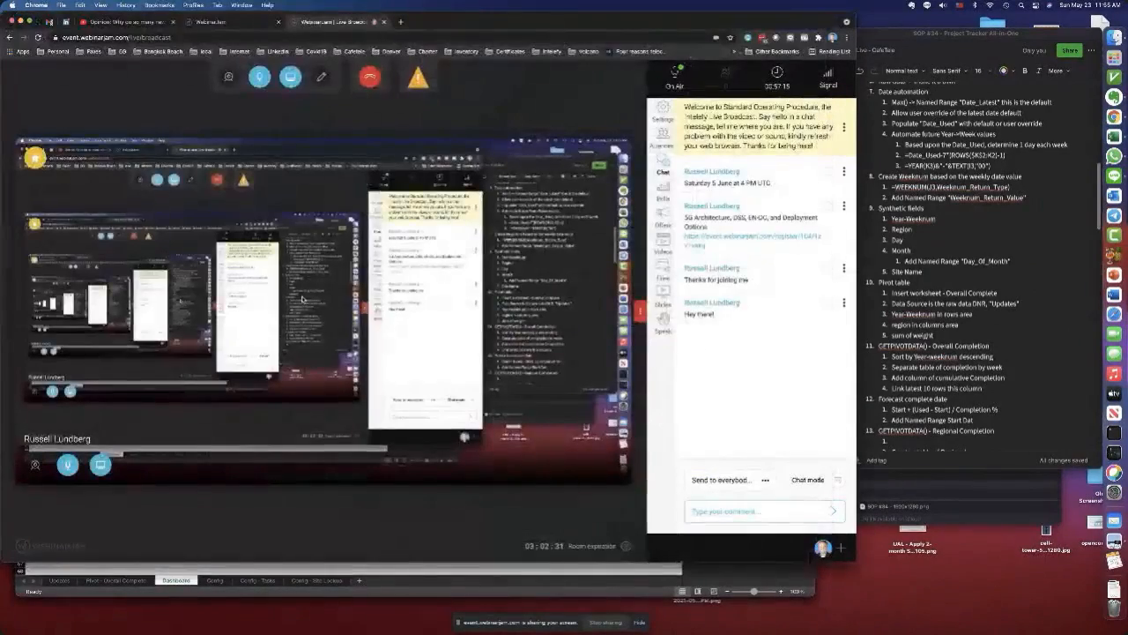
pyautogui.press('super+Tab')
pyautogui.press('super+grave')
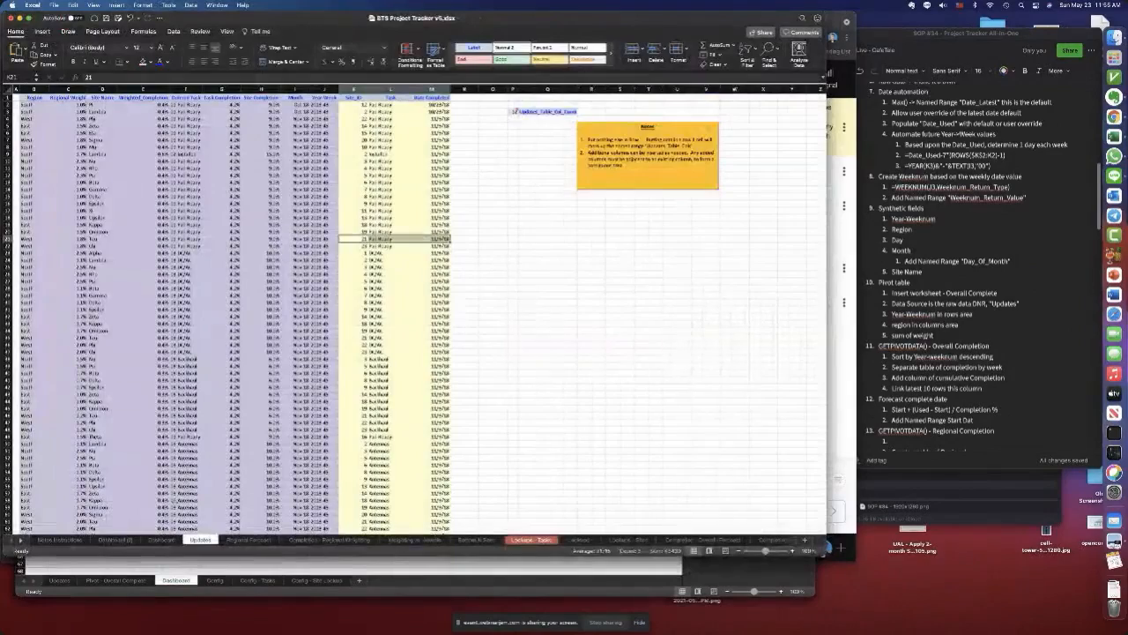
pyautogui.click(161, 539)
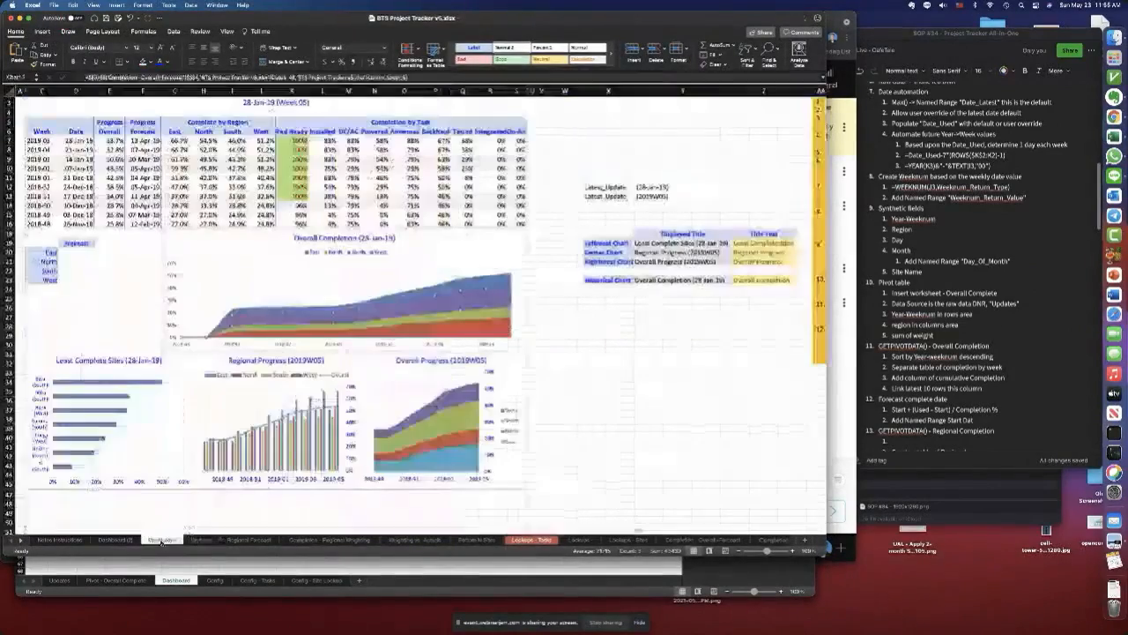
pyautogui.click(527, 250)
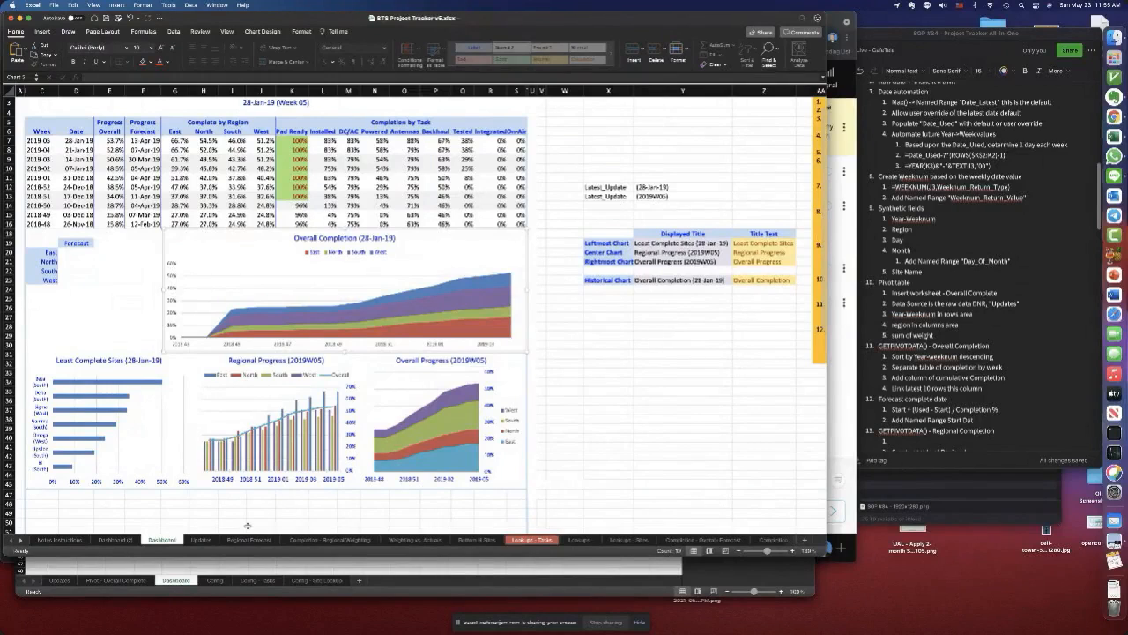
pyautogui.click(208, 577)
pyautogui.click(139, 270)
pyautogui.press('super+v')
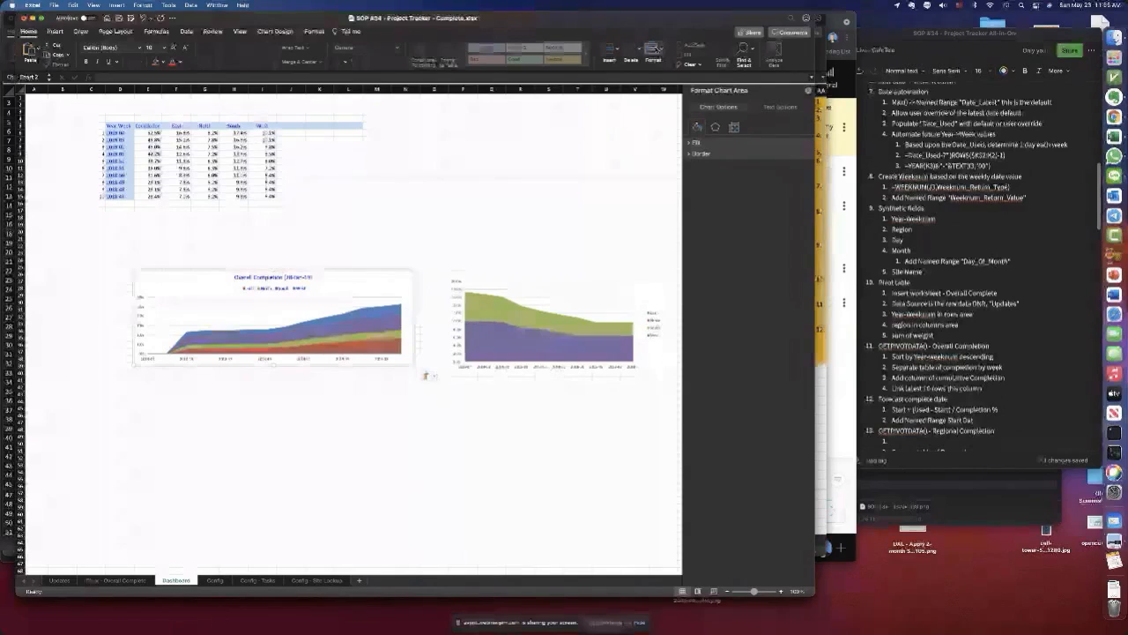
pyautogui.click(275, 31)
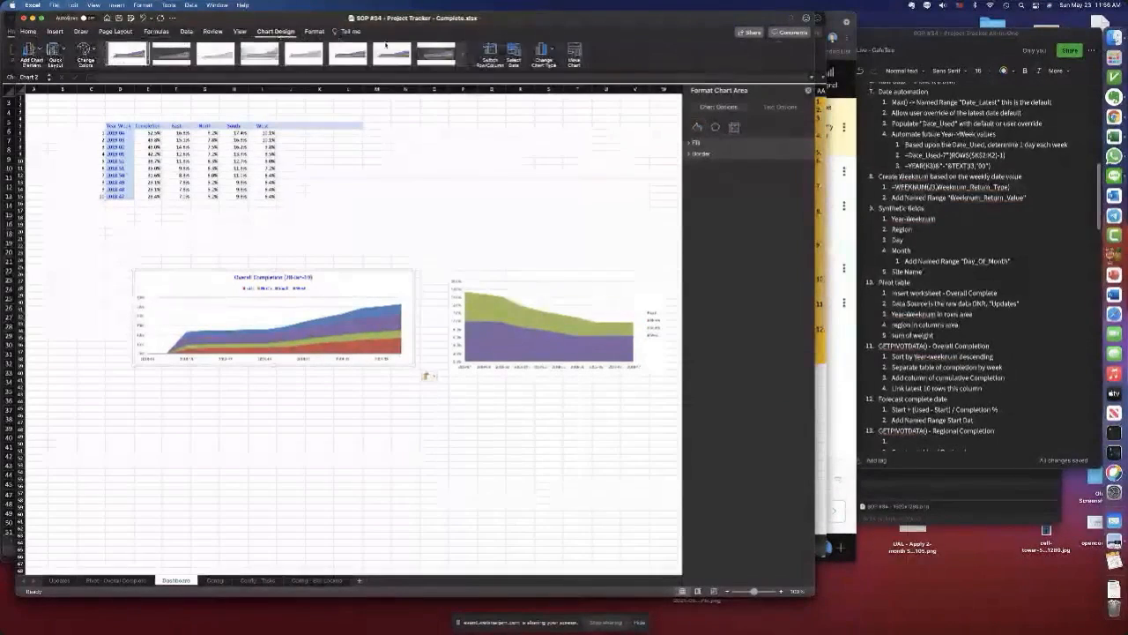
pyautogui.click(513, 53)
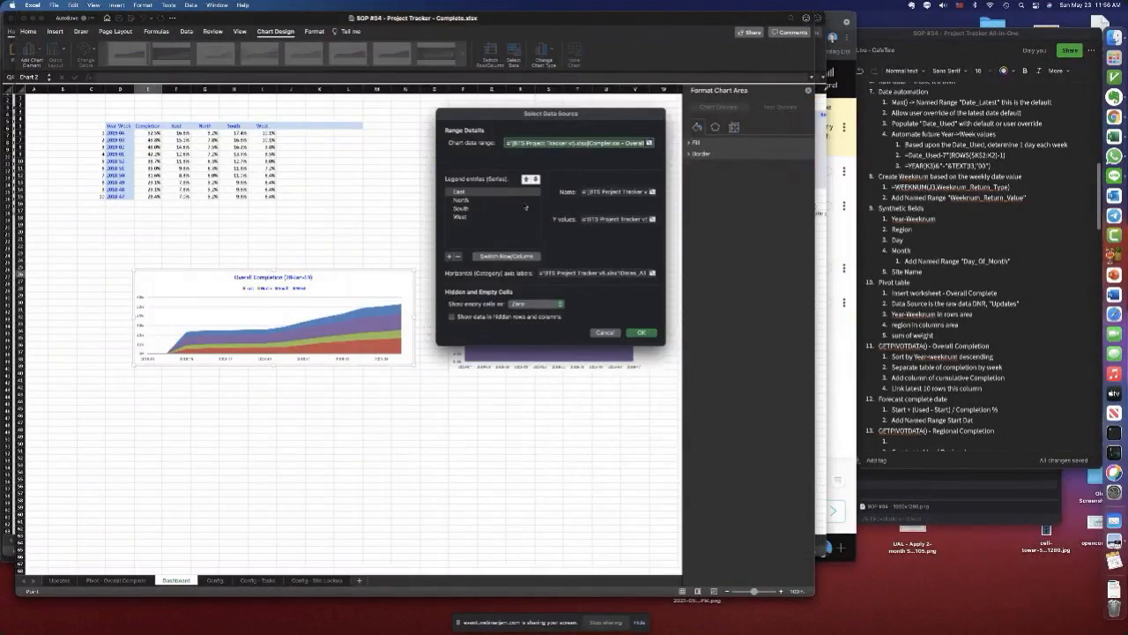
pyautogui.click(500, 196)
pyautogui.press('Tab')
pyautogui.moveTo(180, 132); pyautogui.dragTo(182, 195)
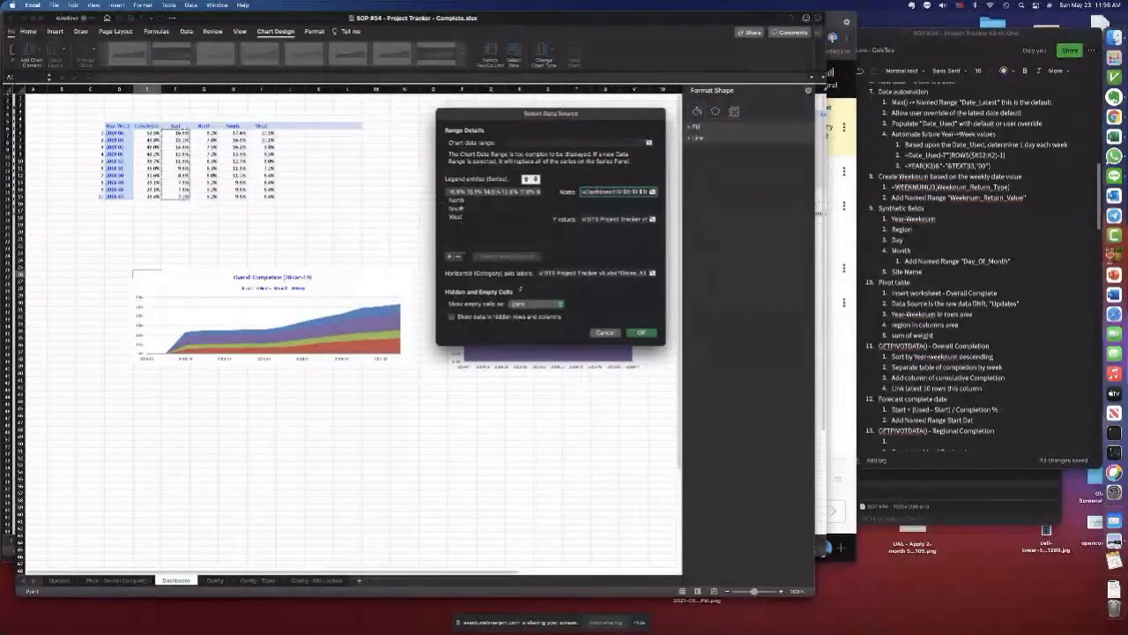
pyautogui.click(608, 335)
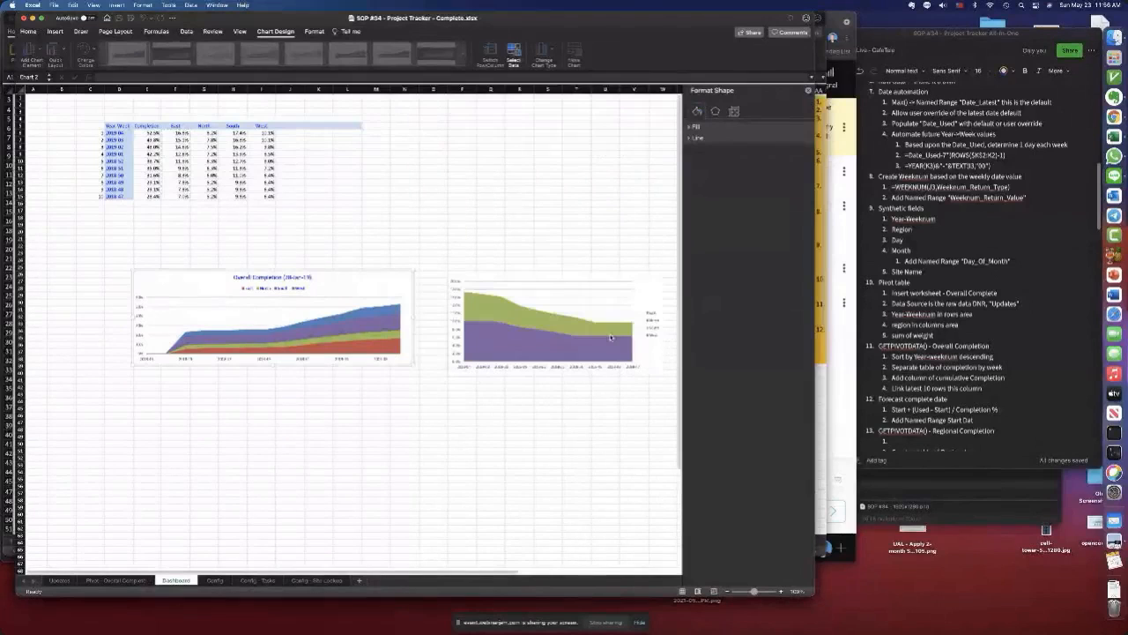
# - In the pasted Overall Completion chart's data source, set the East series name to Dashboard F5 and its values to F6:F15
pyautogui.click(513, 55)
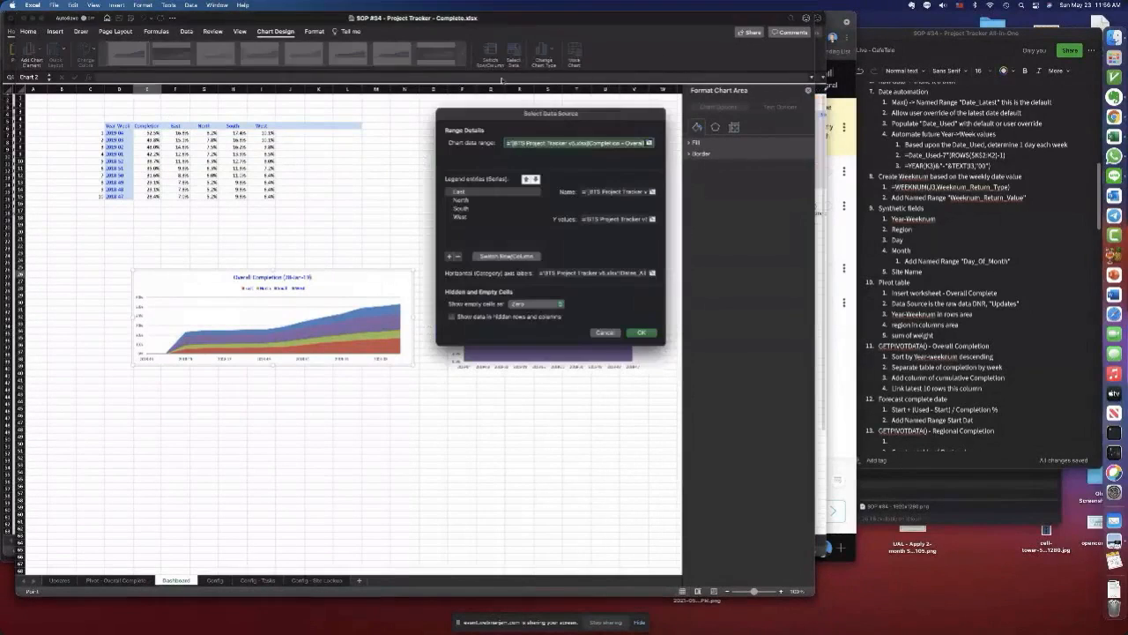
pyautogui.click(476, 192)
pyautogui.press('Tab')
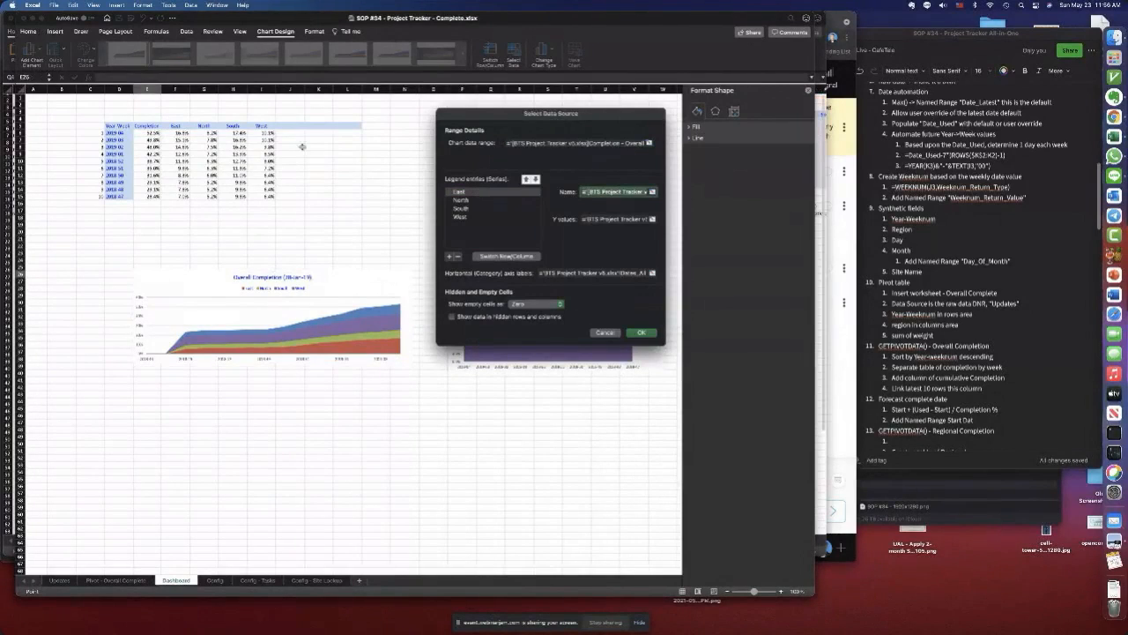
pyautogui.click(177, 127)
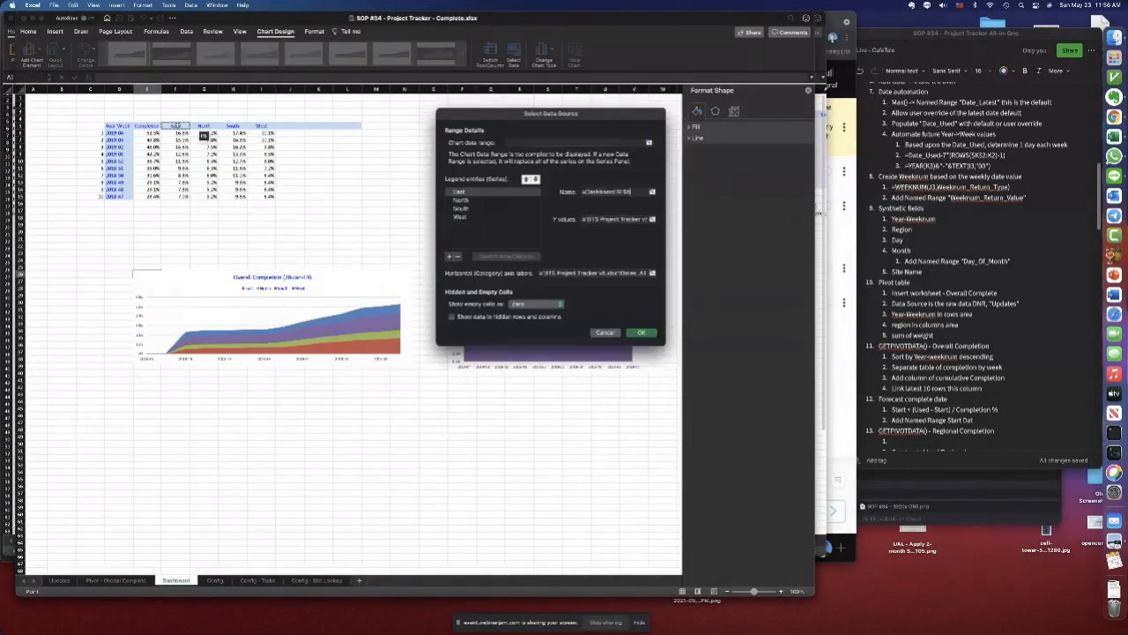
pyautogui.press('Tab')
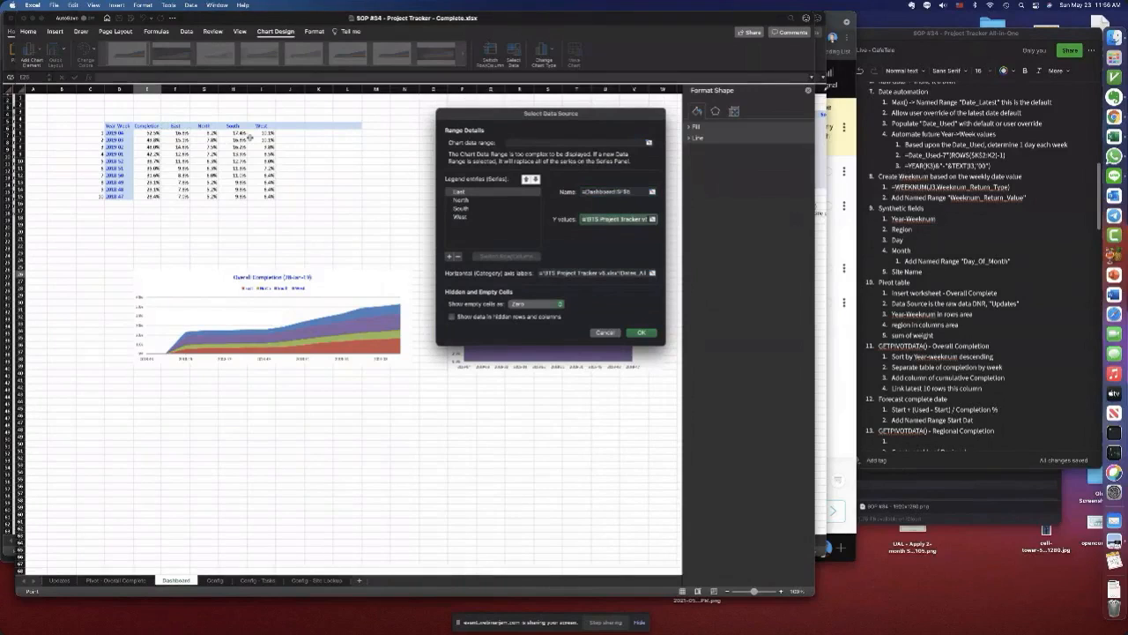
pyautogui.moveTo(182, 134); pyautogui.dragTo(182, 198)
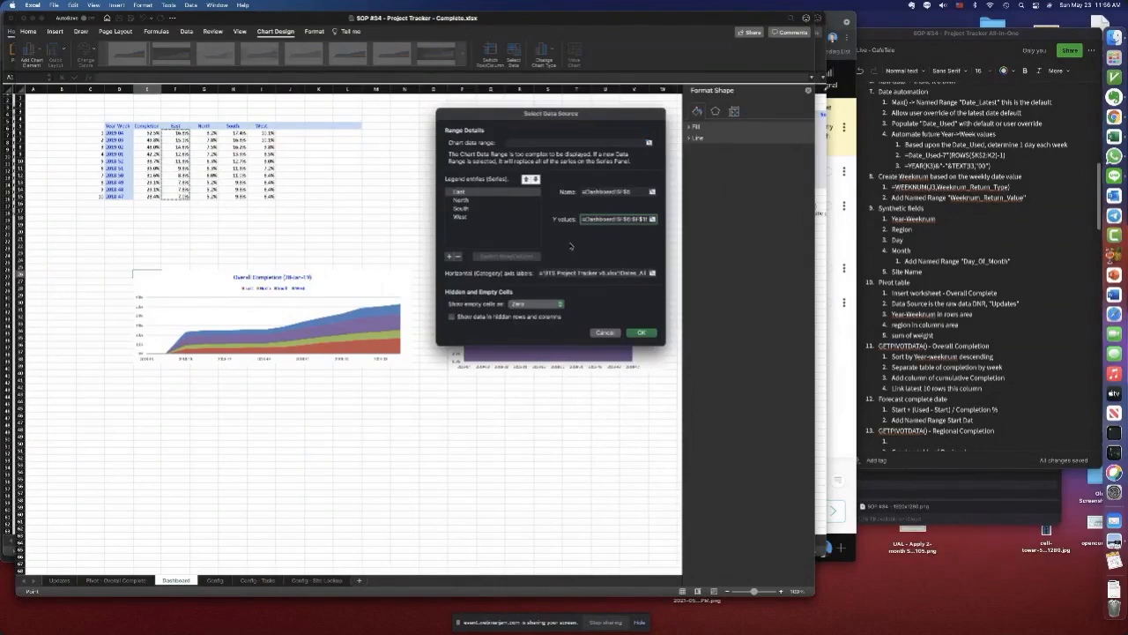
# - Try to set the North series name of the pasted chart to Dashboard G5
pyautogui.click(462, 200)
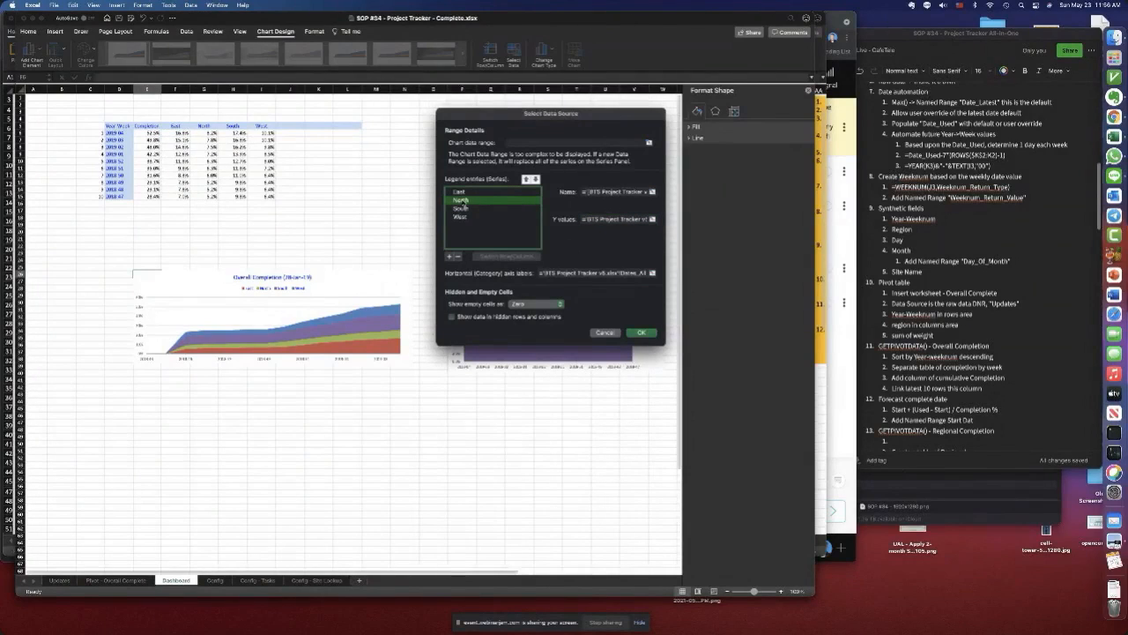
pyautogui.press('Tab')
pyautogui.click(202, 126)
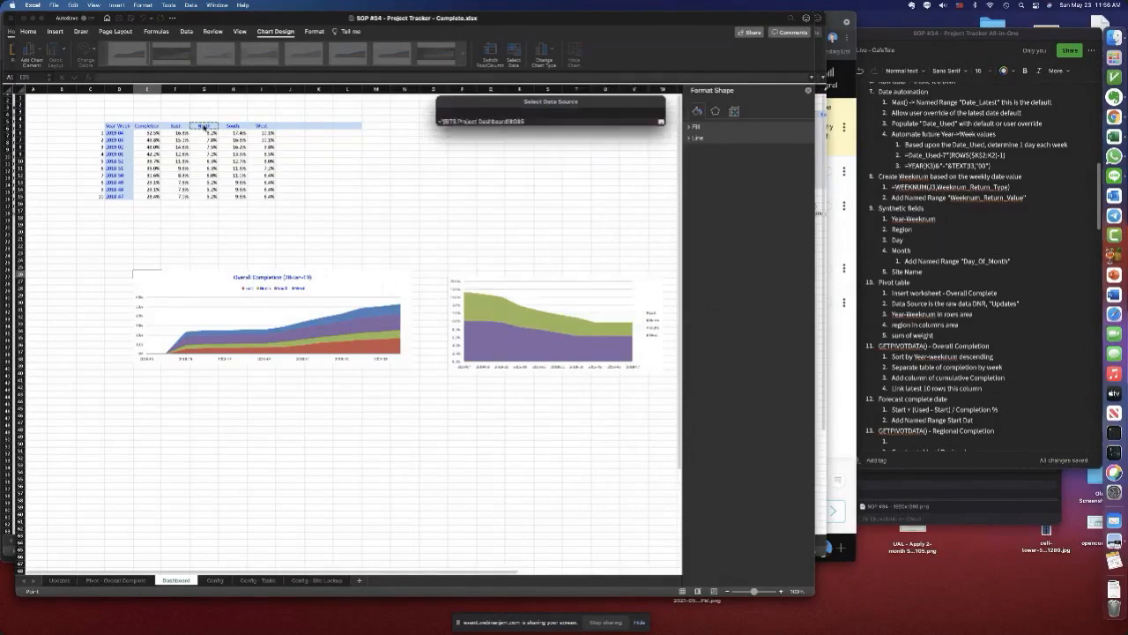
pyautogui.click(516, 258)
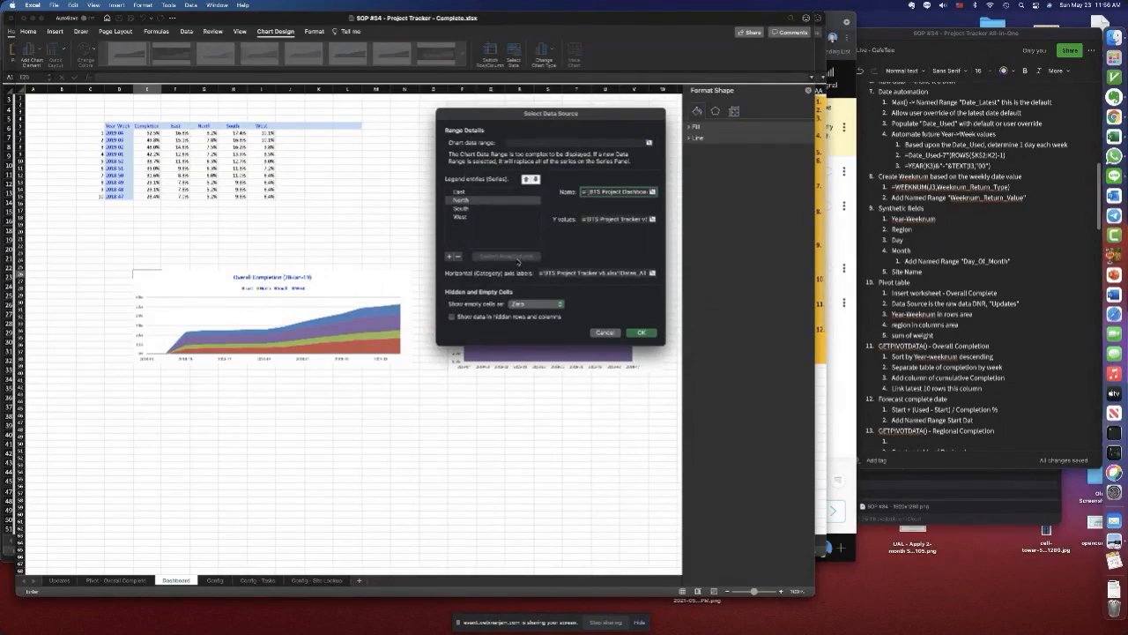
pyautogui.click(205, 127)
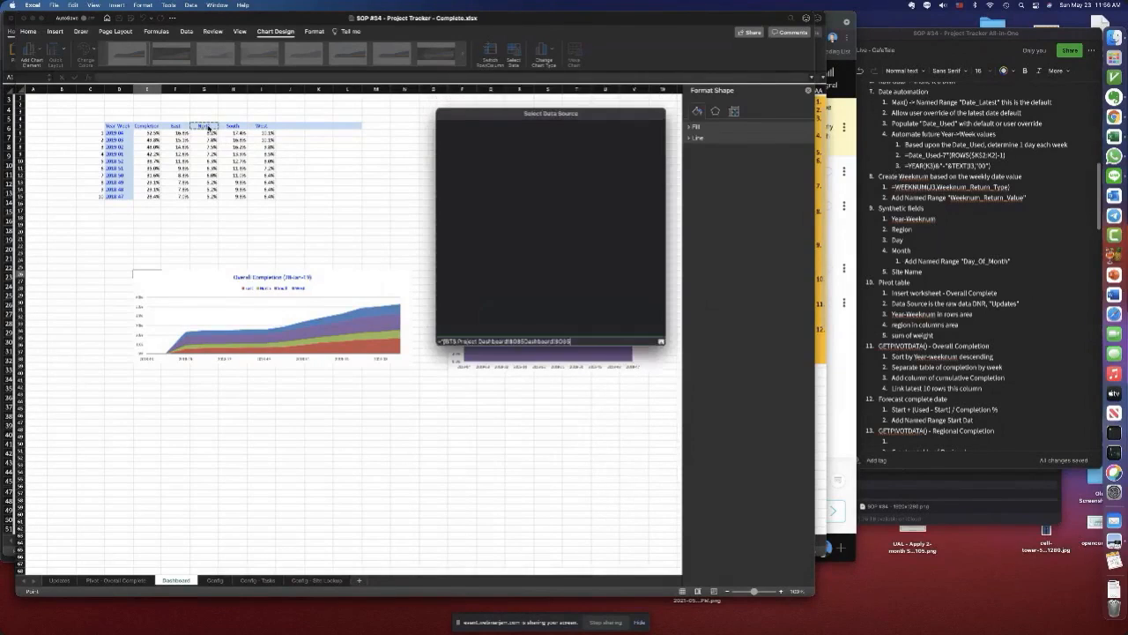
pyautogui.click(522, 257)
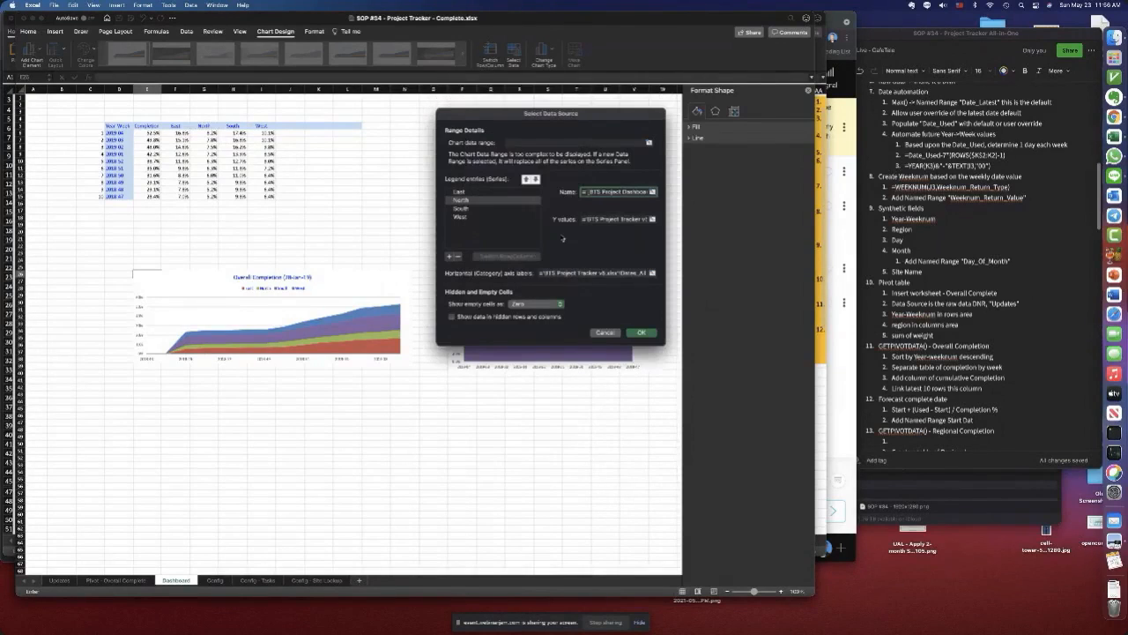
pyautogui.press('Return')
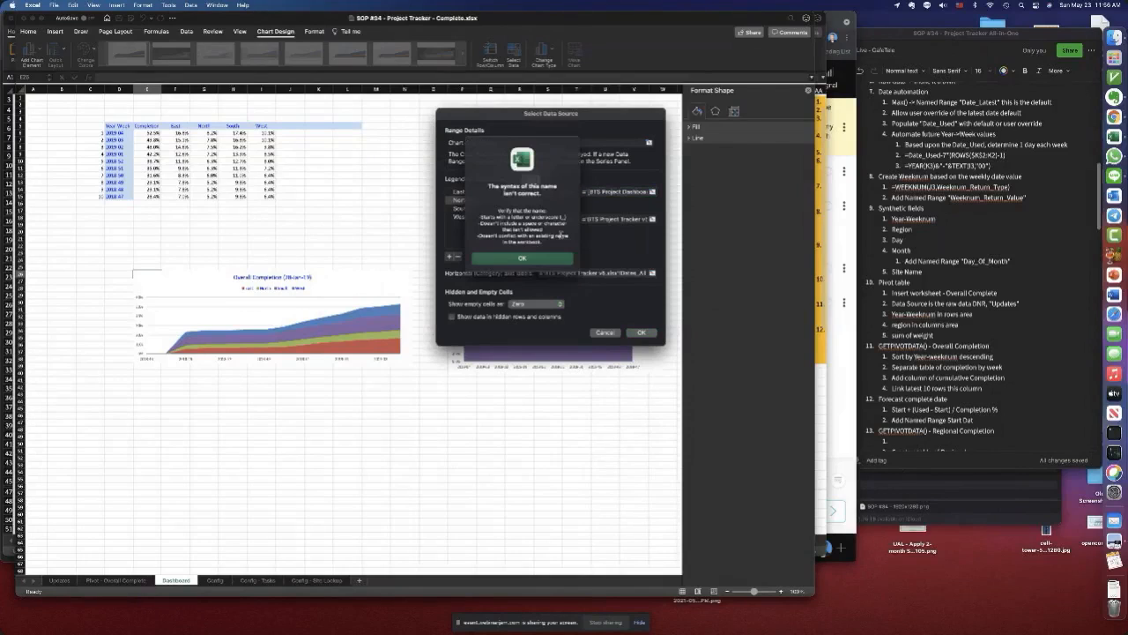
pyautogui.click(520, 257)
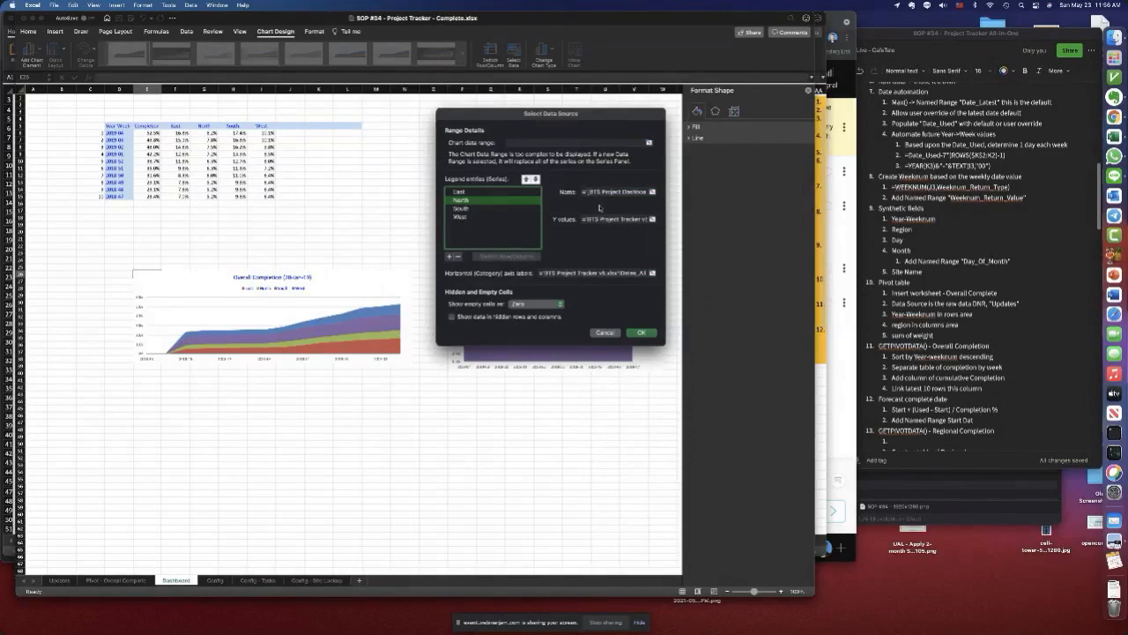
# - Replace the North series name with the reference to Dashboard G5 and set its values to G6:G15
pyautogui.press('Tab')
pyautogui.click(203, 126)
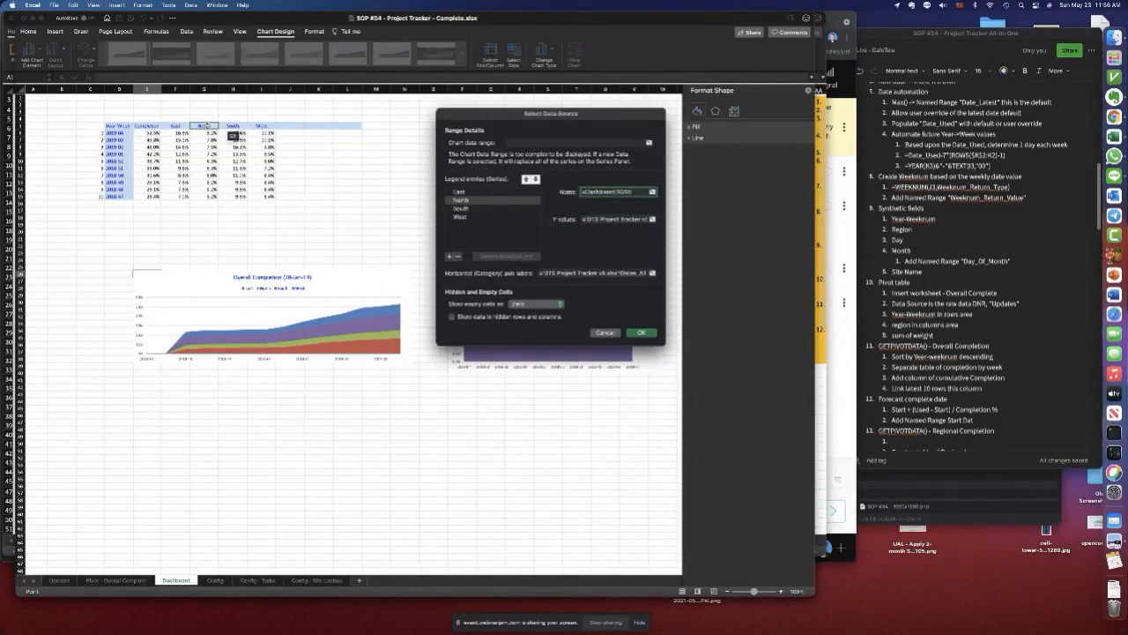
pyautogui.press('Tab')
pyautogui.moveTo(204, 132); pyautogui.dragTo(208, 199)
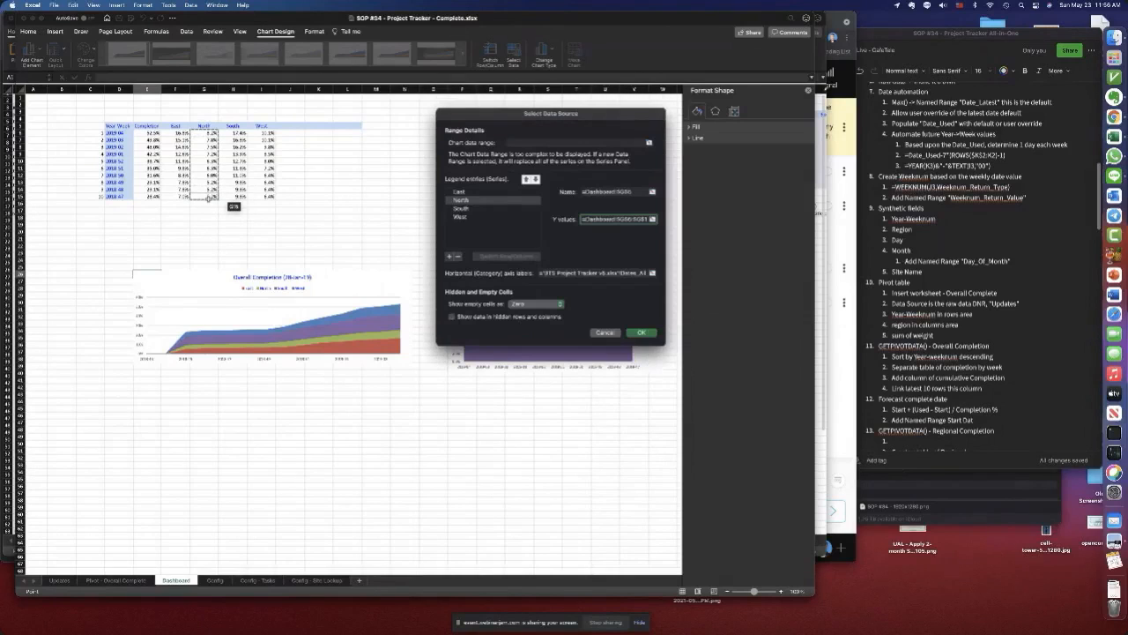
# - Try to set the South series name of the pasted Overall Completion chart to Dashboard H5
pyautogui.click(462, 208)
pyautogui.press('Tab')
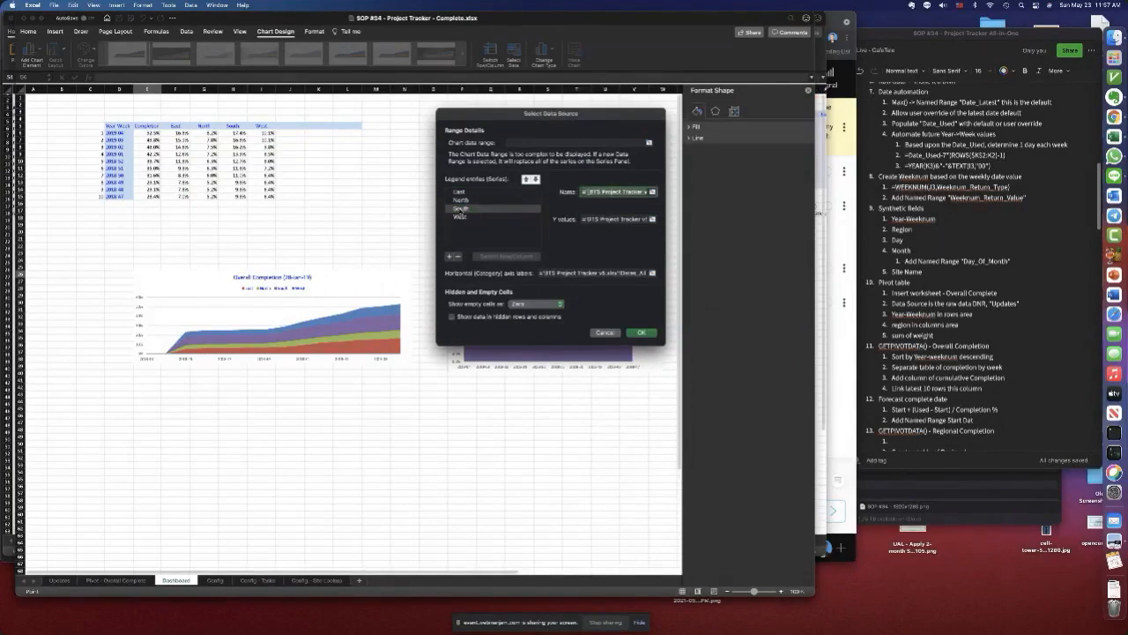
pyautogui.click(234, 126)
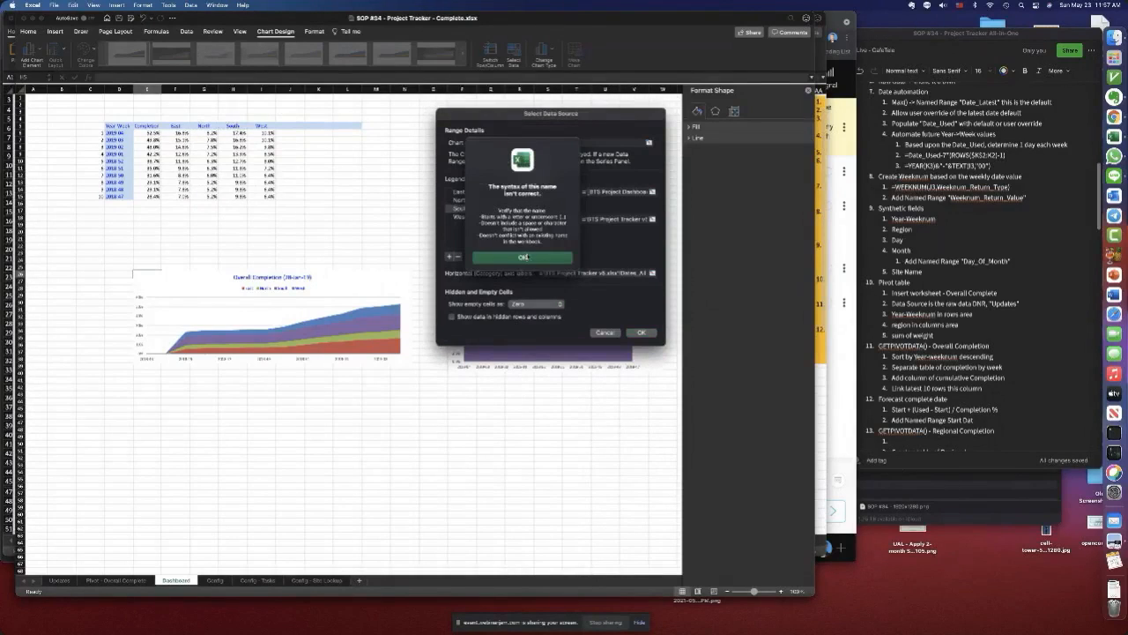
pyautogui.click(523, 258)
pyautogui.click(462, 208)
pyautogui.click(518, 256)
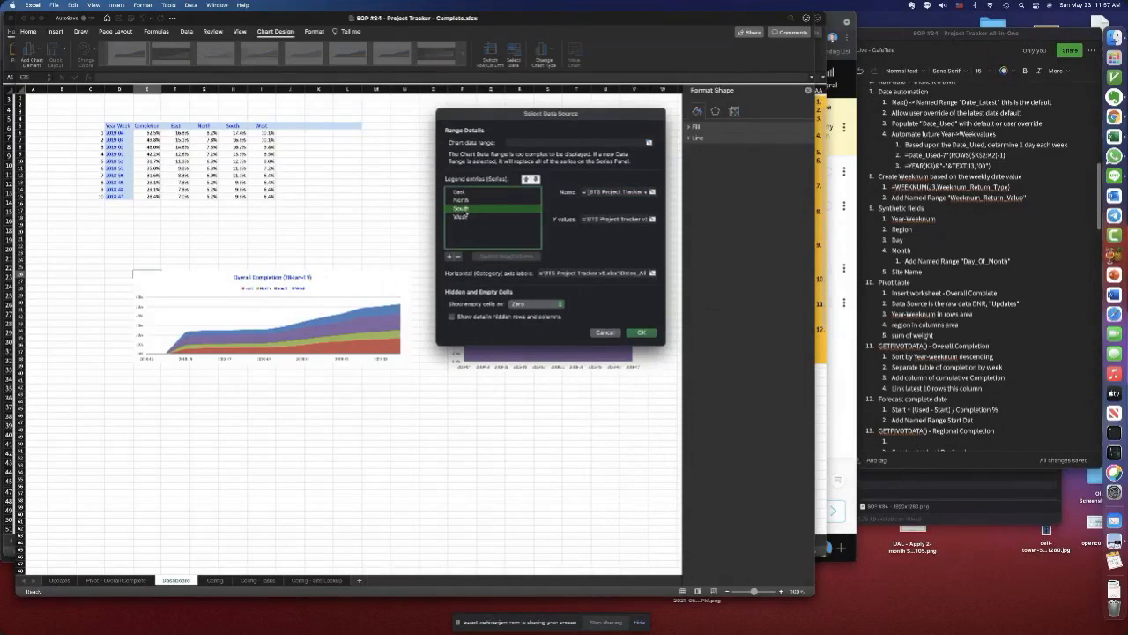
pyautogui.click(614, 192)
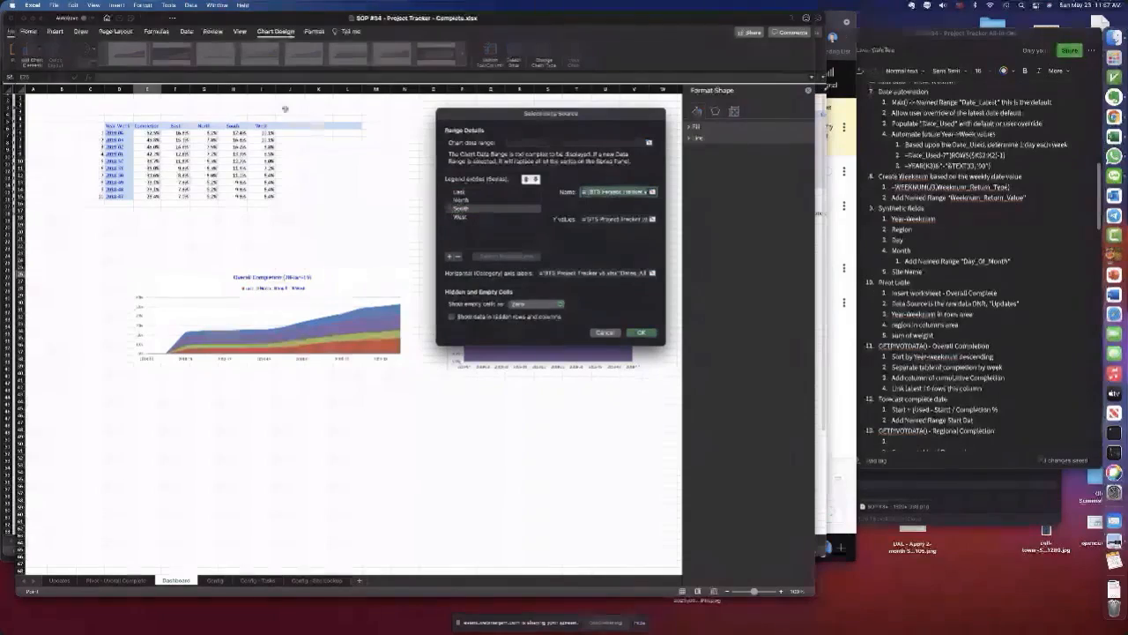
pyautogui.click(233, 125)
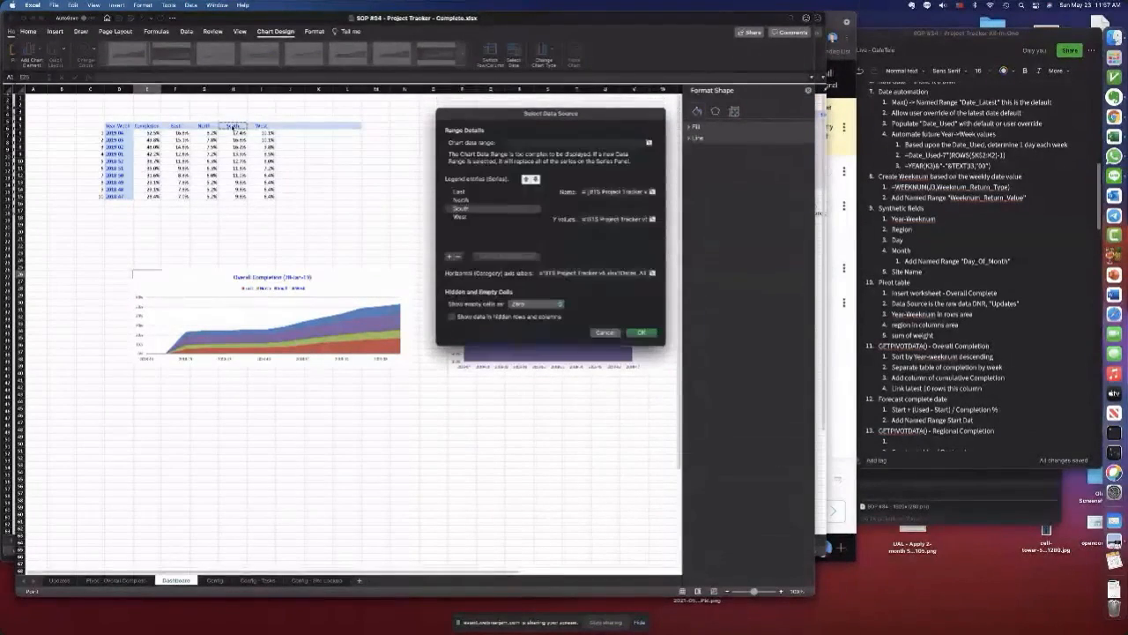
pyautogui.click(530, 256)
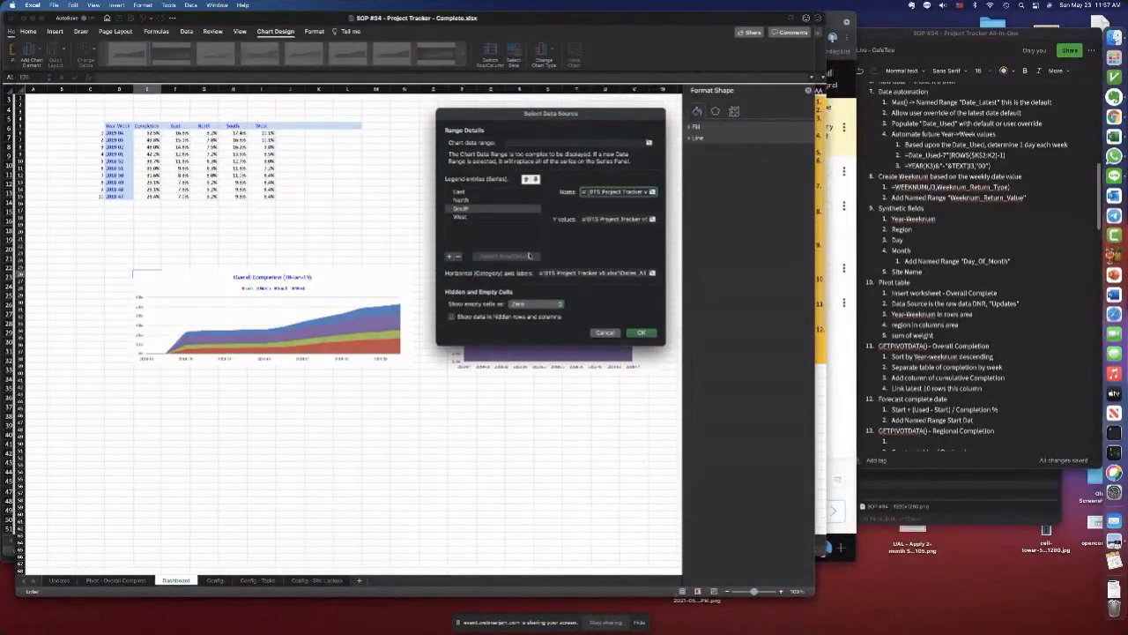
# - Replace the South series name with the reference to Dashboard H5 and set its values to H6:H15
pyautogui.click(614, 192)
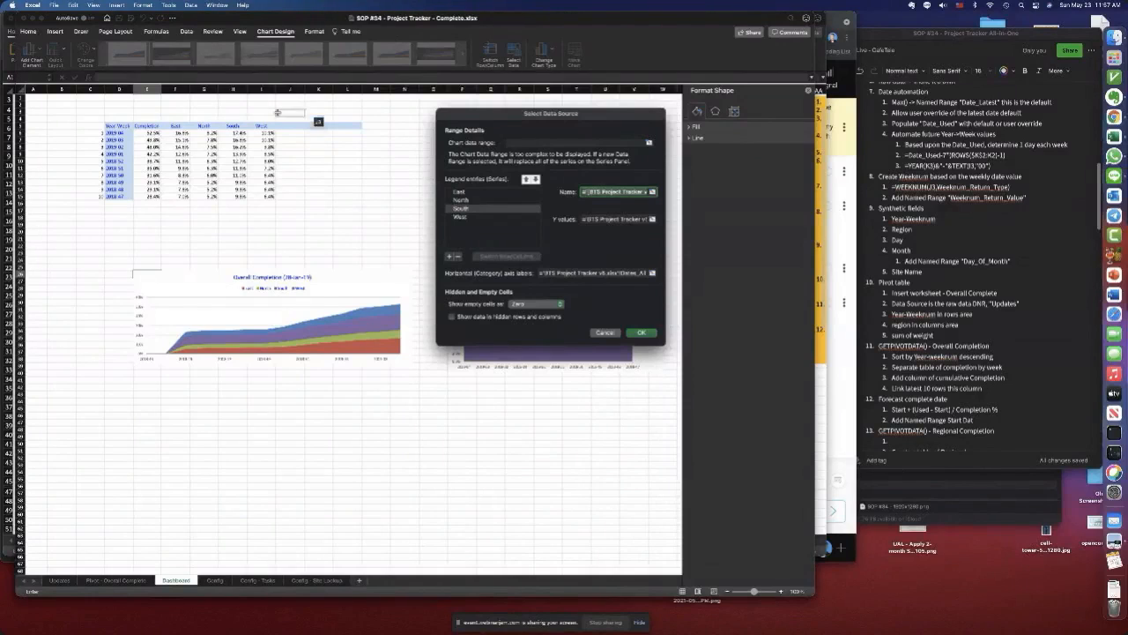
pyautogui.click(232, 125)
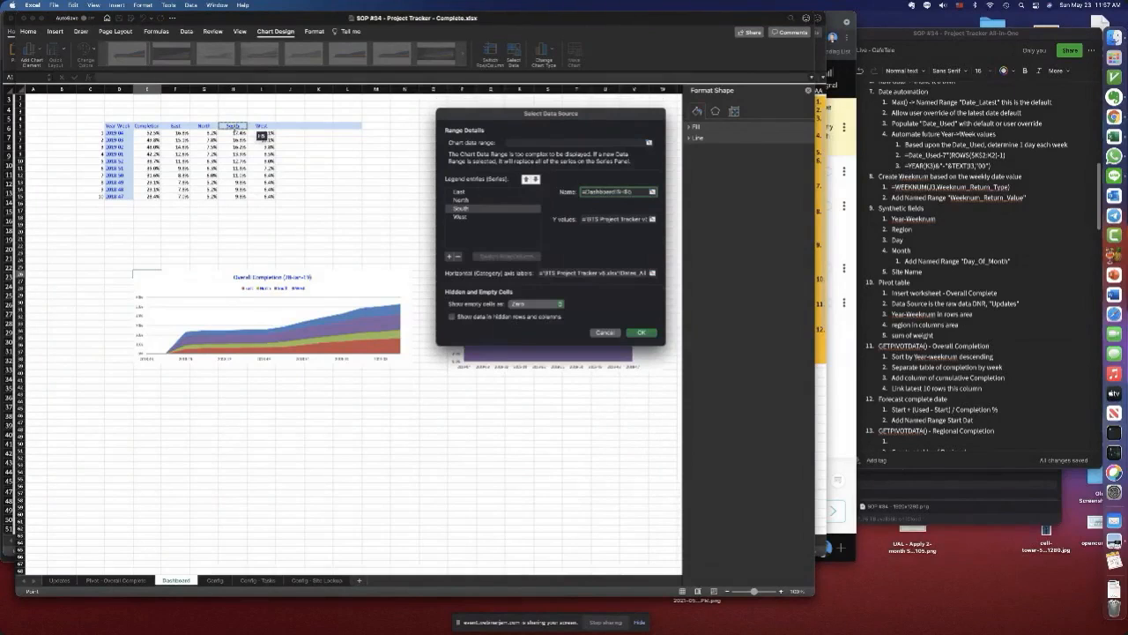
pyautogui.press('Tab')
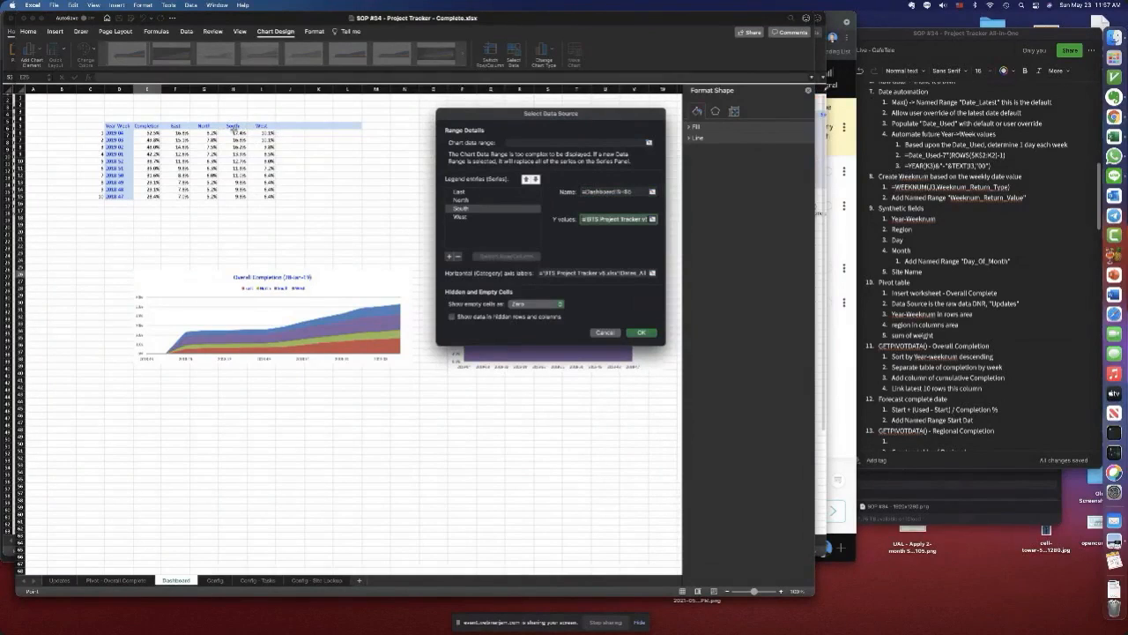
pyautogui.moveTo(234, 133); pyautogui.dragTo(240, 196)
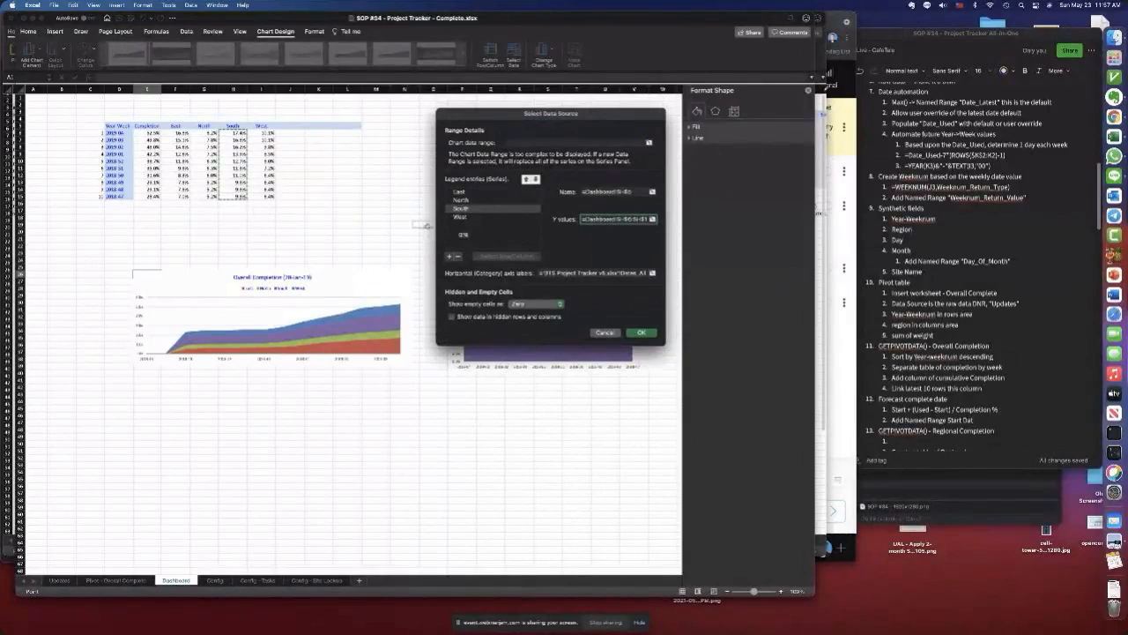
# - Set the West series name to Dashboard I5 and its values to I6:I15
pyautogui.click(466, 217)
pyautogui.click(617, 191)
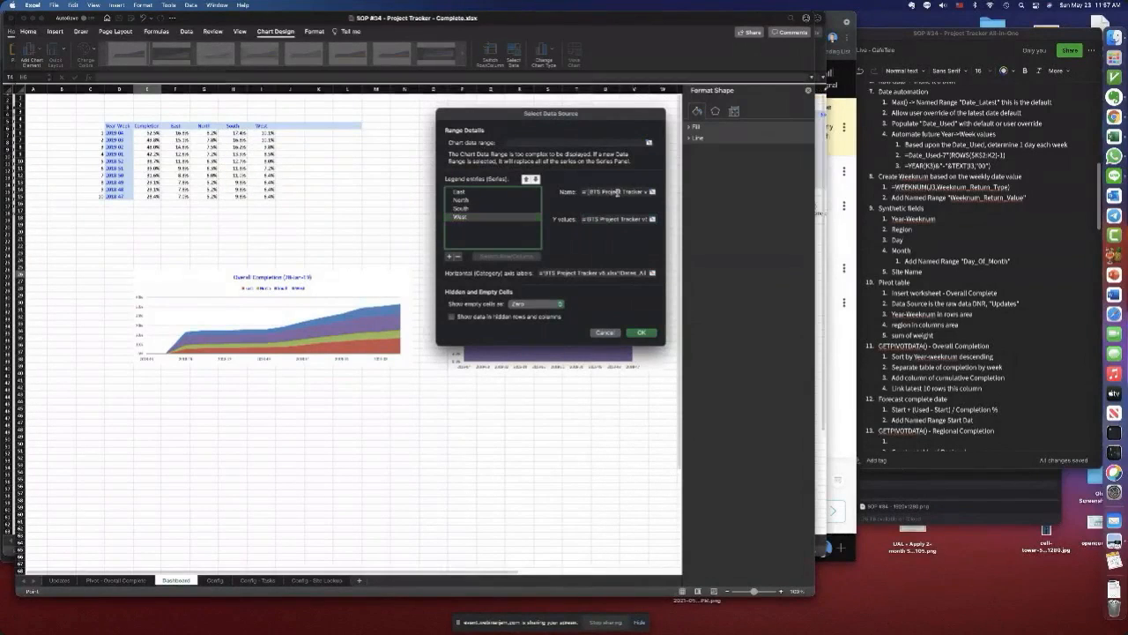
pyautogui.click(261, 126)
pyautogui.press('Tab')
pyautogui.moveTo(262, 133); pyautogui.dragTo(266, 196)
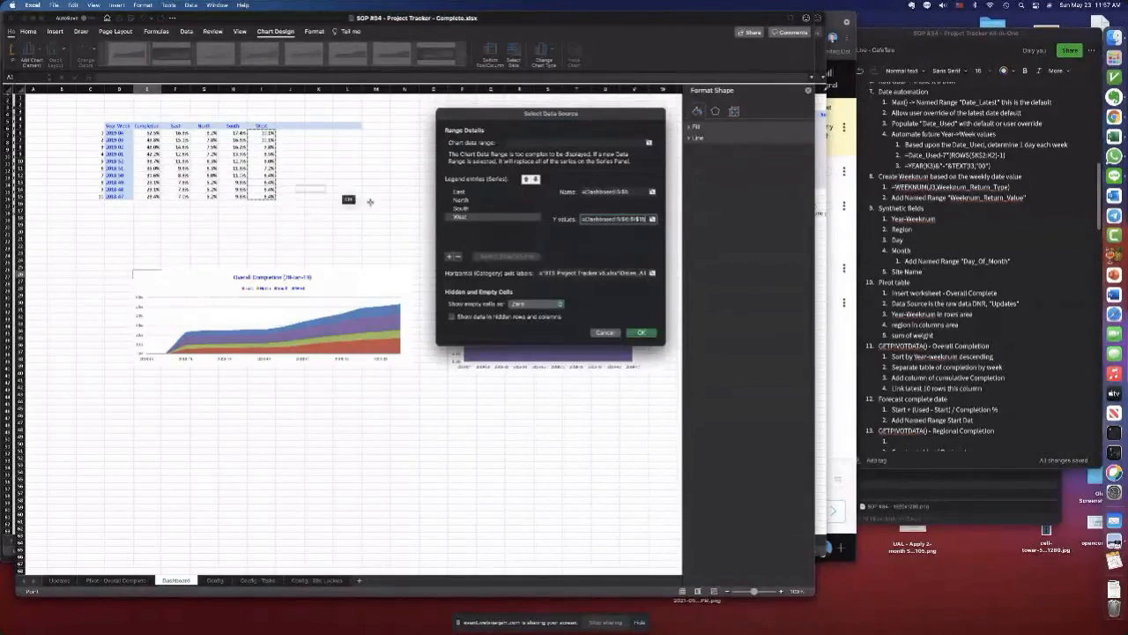
# - Set the horizontal category axis labels to the Dashboard Year-Week cells D6:D14 and apply the new data source
pyautogui.click(595, 273)
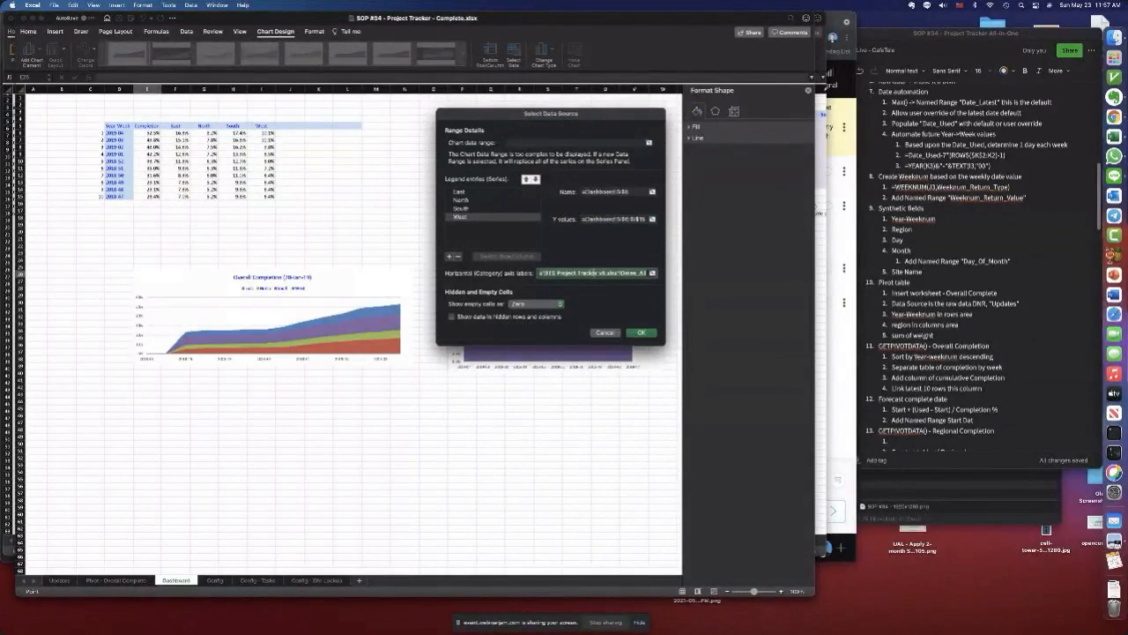
pyautogui.moveTo(117, 132); pyautogui.dragTo(117, 193)
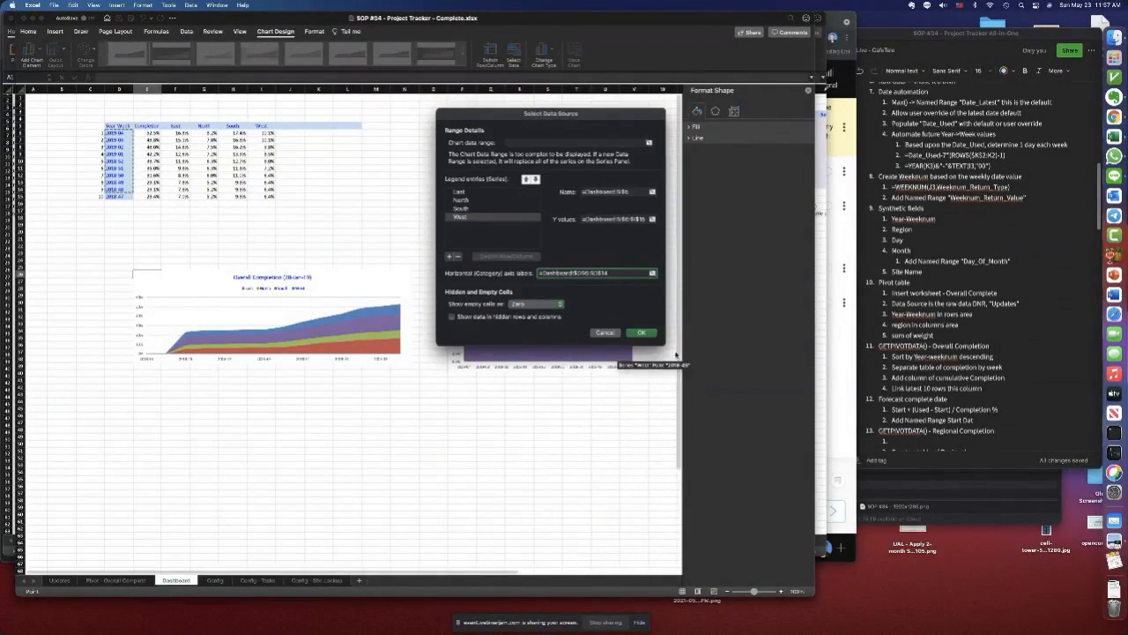
pyautogui.click(642, 333)
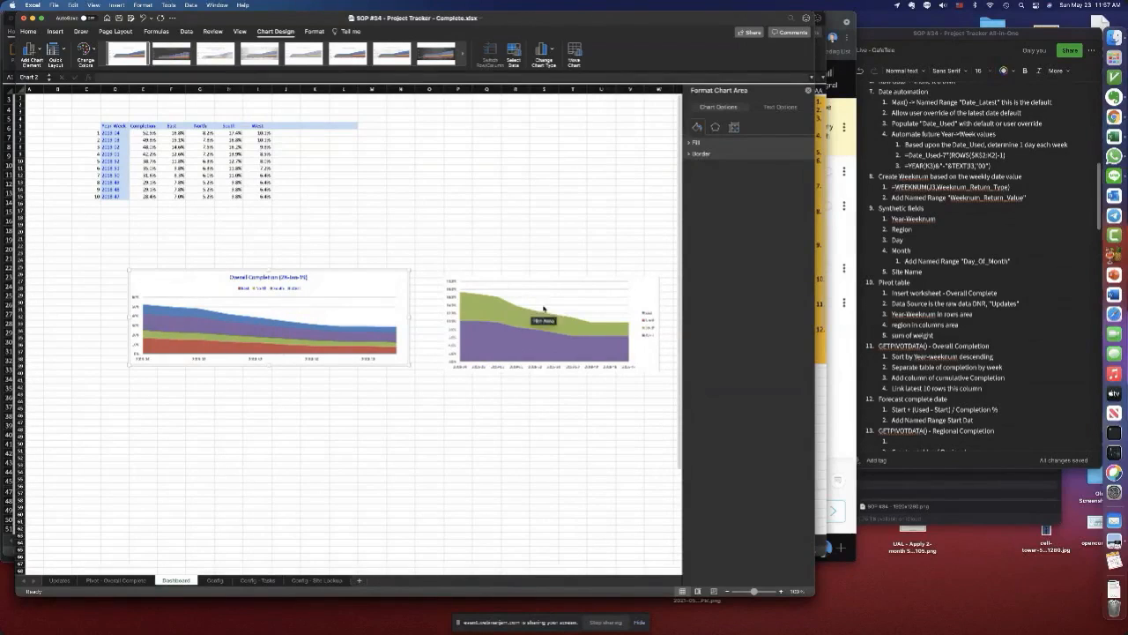
# - Look through the chart type, format and chart style choices for the regional area chart beside the Overall Completion chart
pyautogui.click(567, 282)
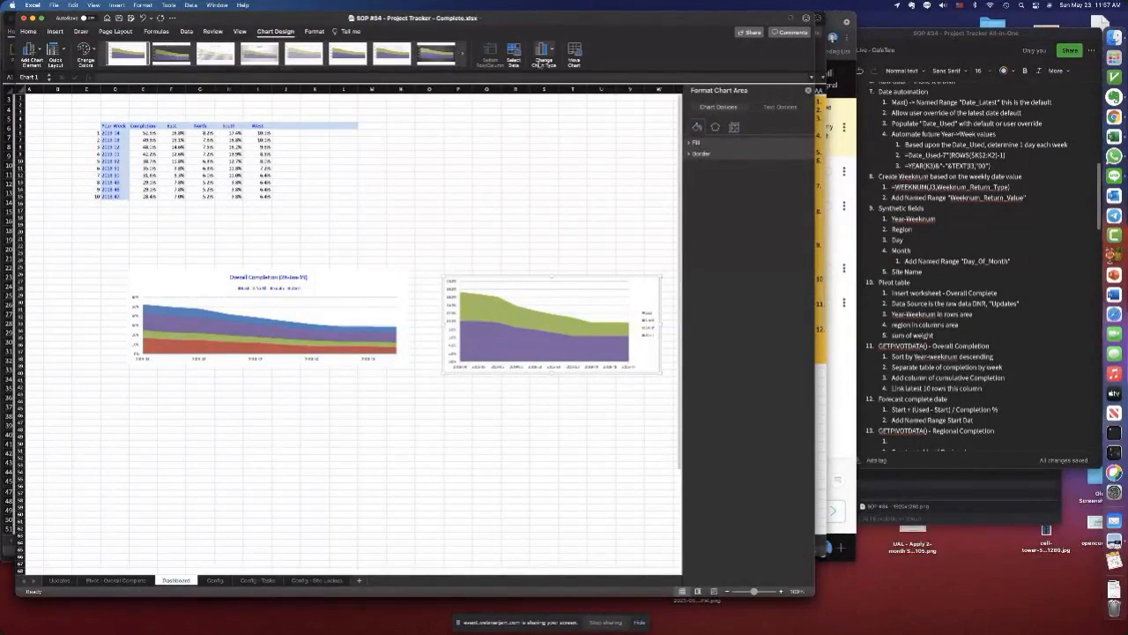
pyautogui.click(553, 53)
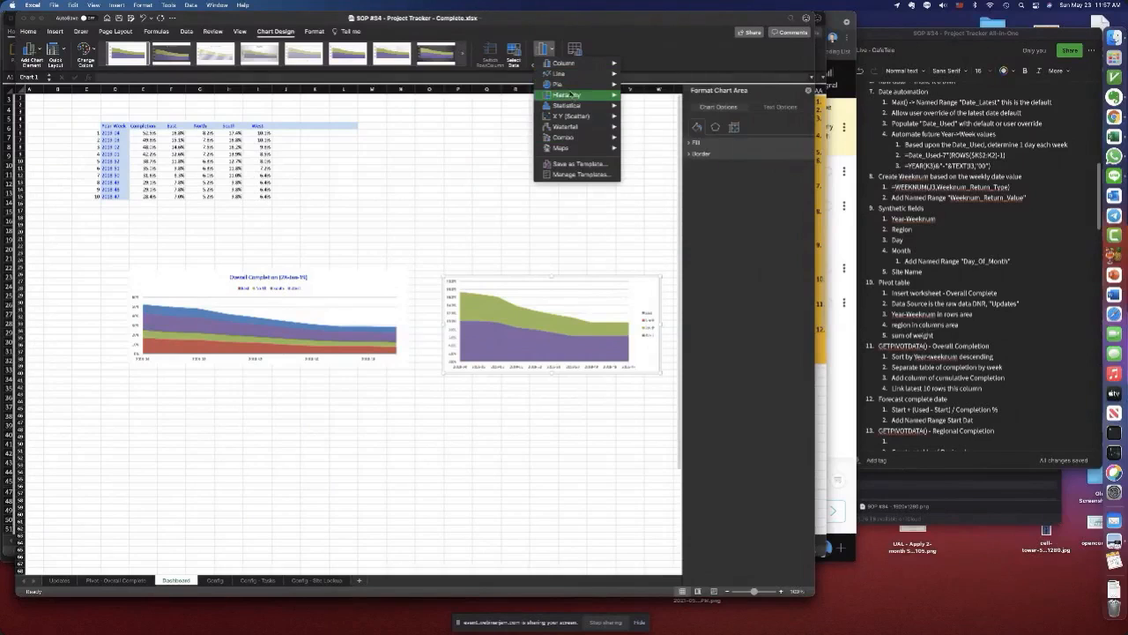
pyautogui.moveTo(570, 66)
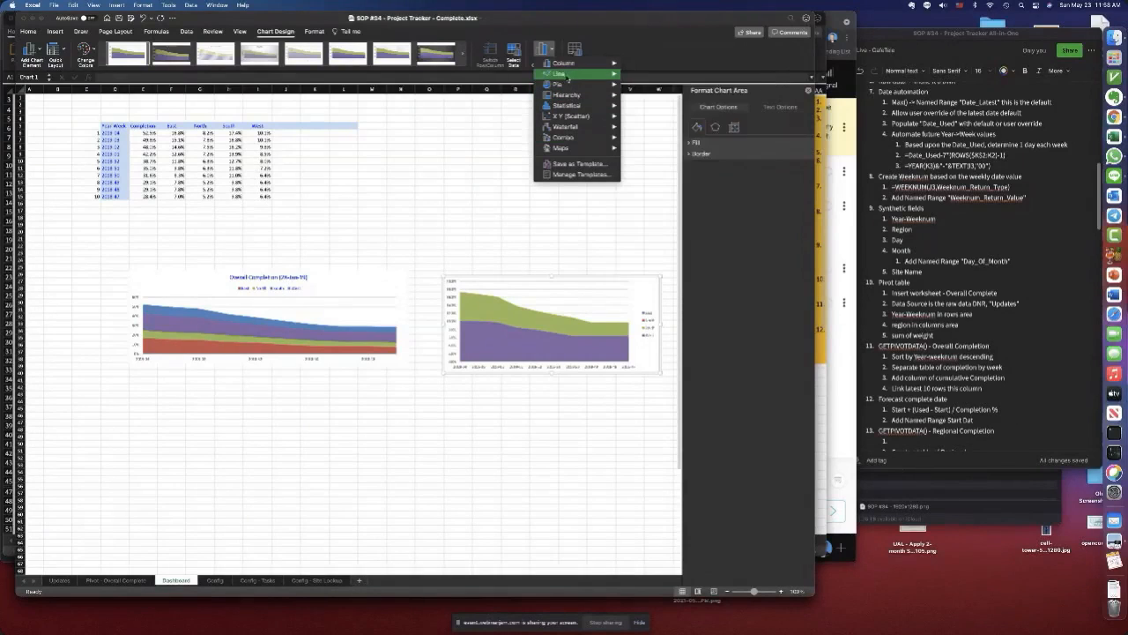
pyautogui.click(535, 279)
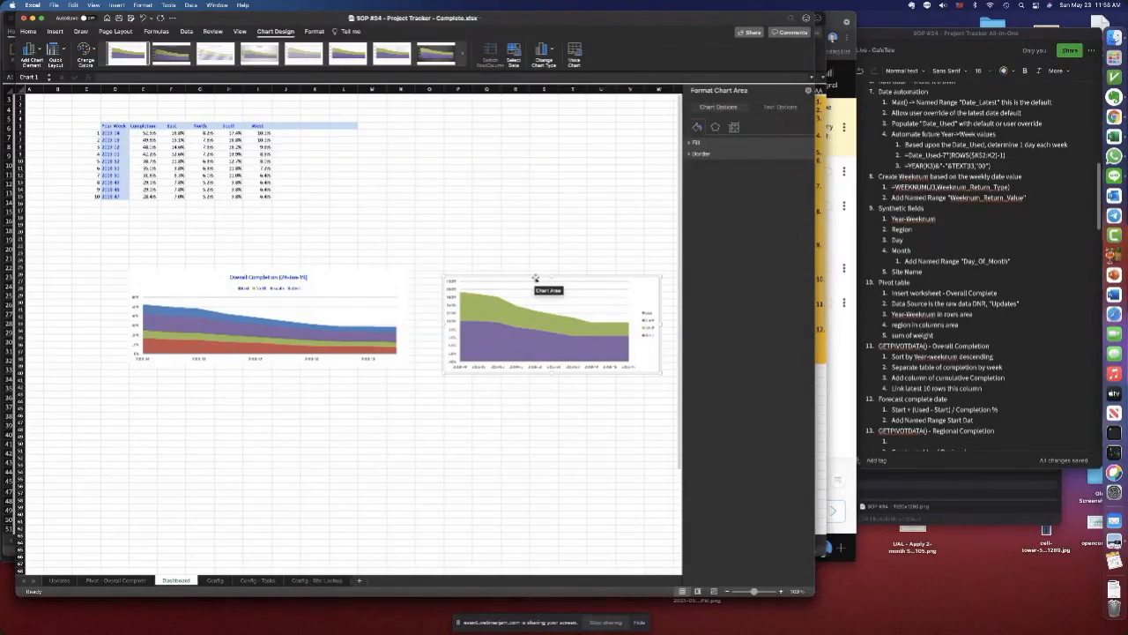
pyautogui.click(551, 51)
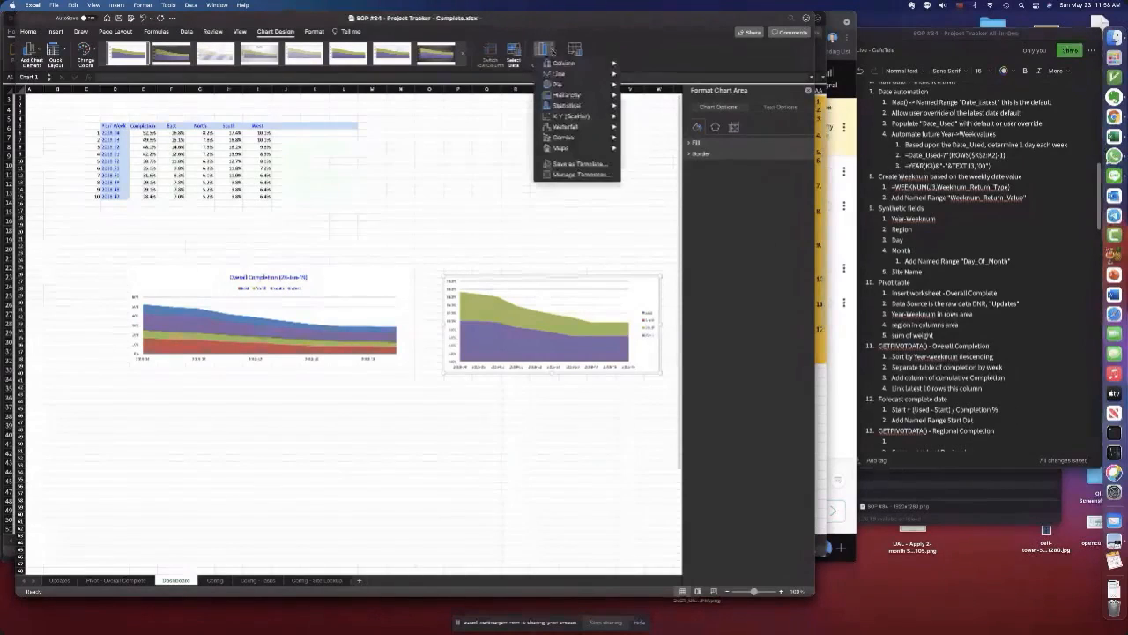
pyautogui.click(145, 5)
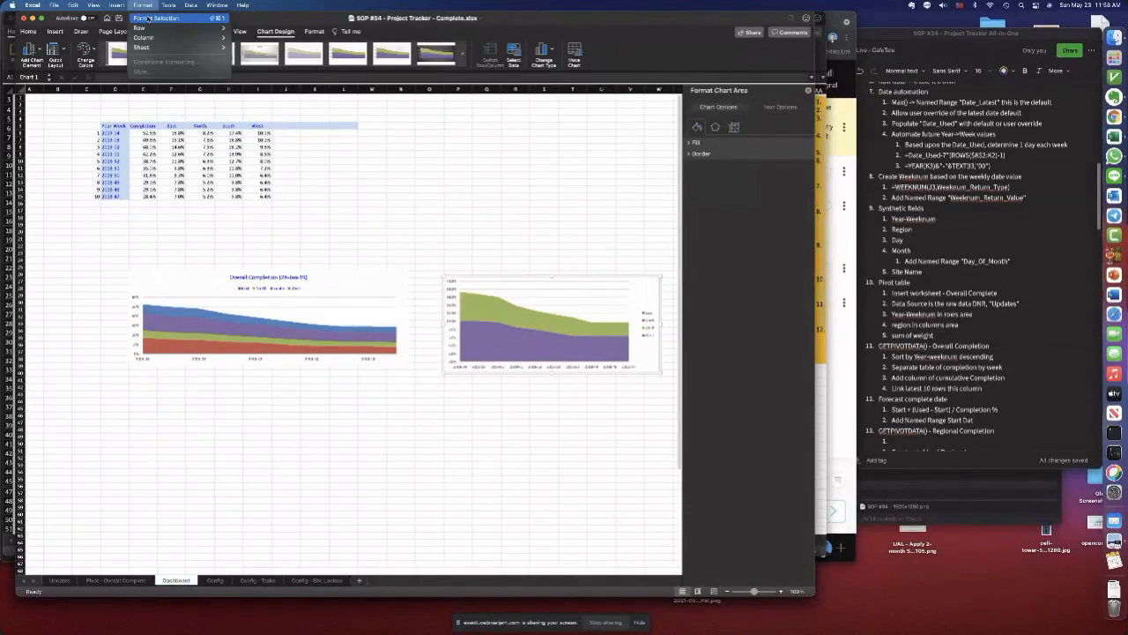
pyautogui.click(142, 5)
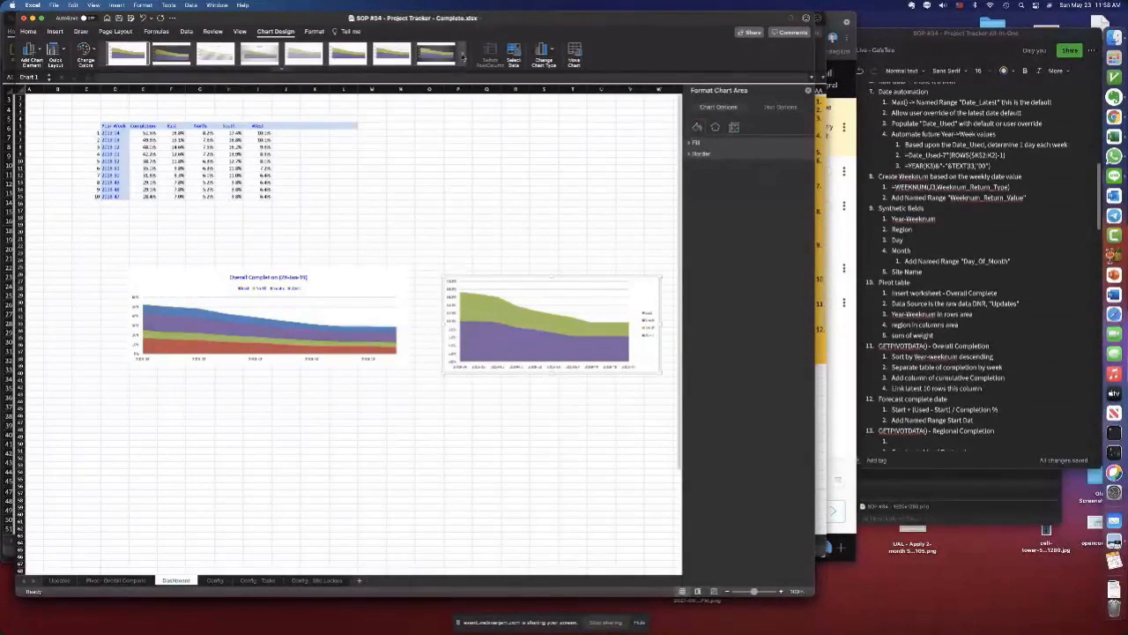
pyautogui.click(284, 70)
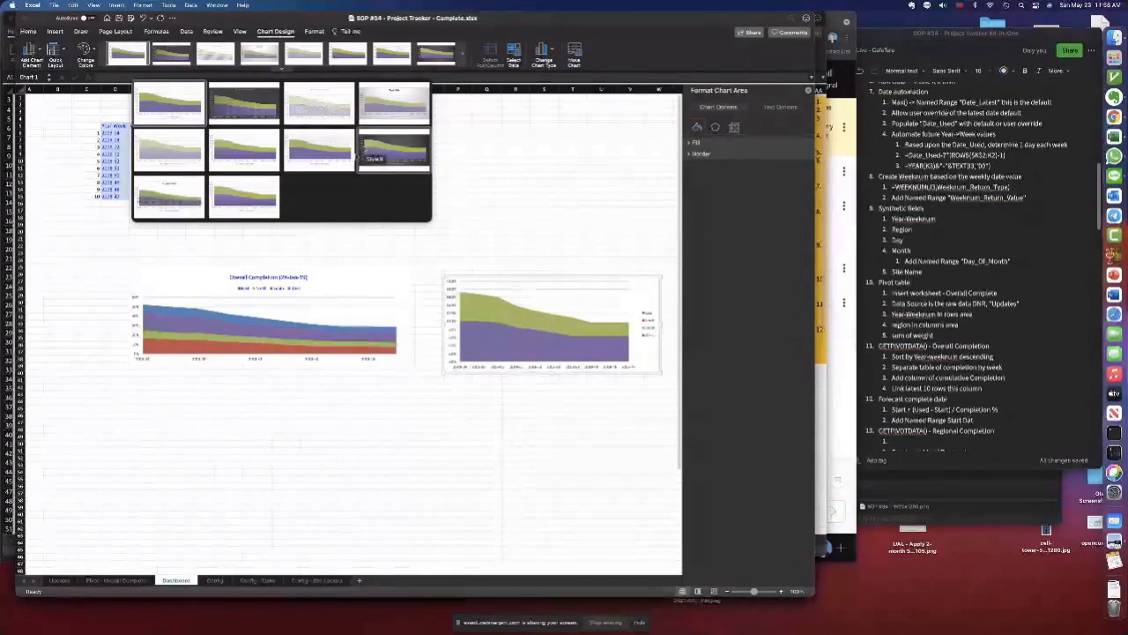
# - In the Overall Completion chart, put the horizontal category axis in reverse order
pyautogui.click(340, 276)
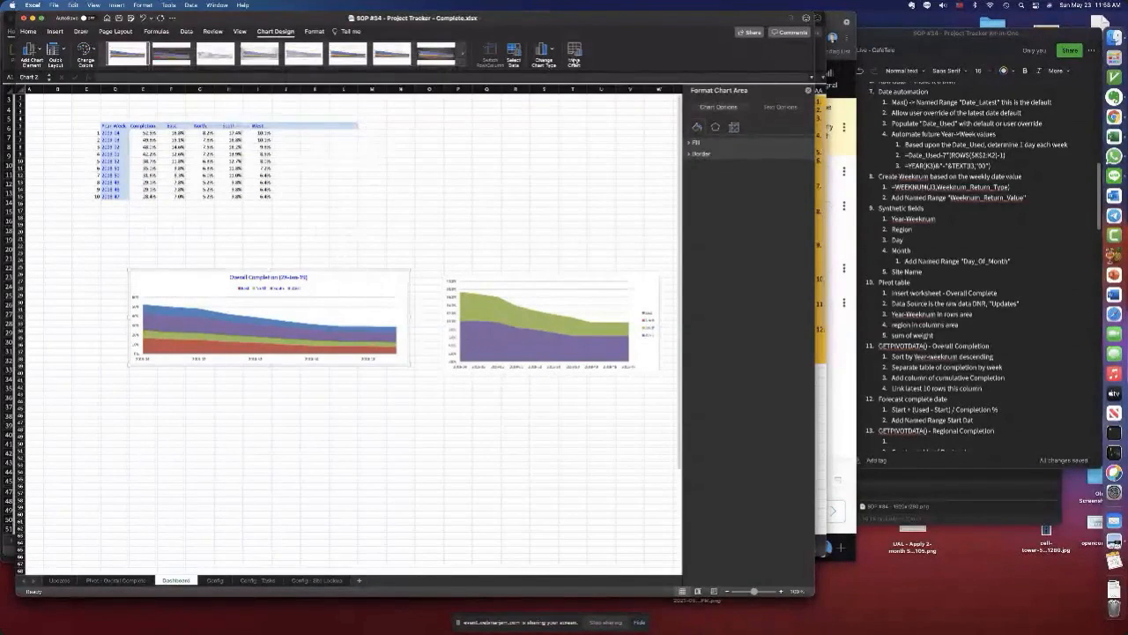
pyautogui.click(315, 32)
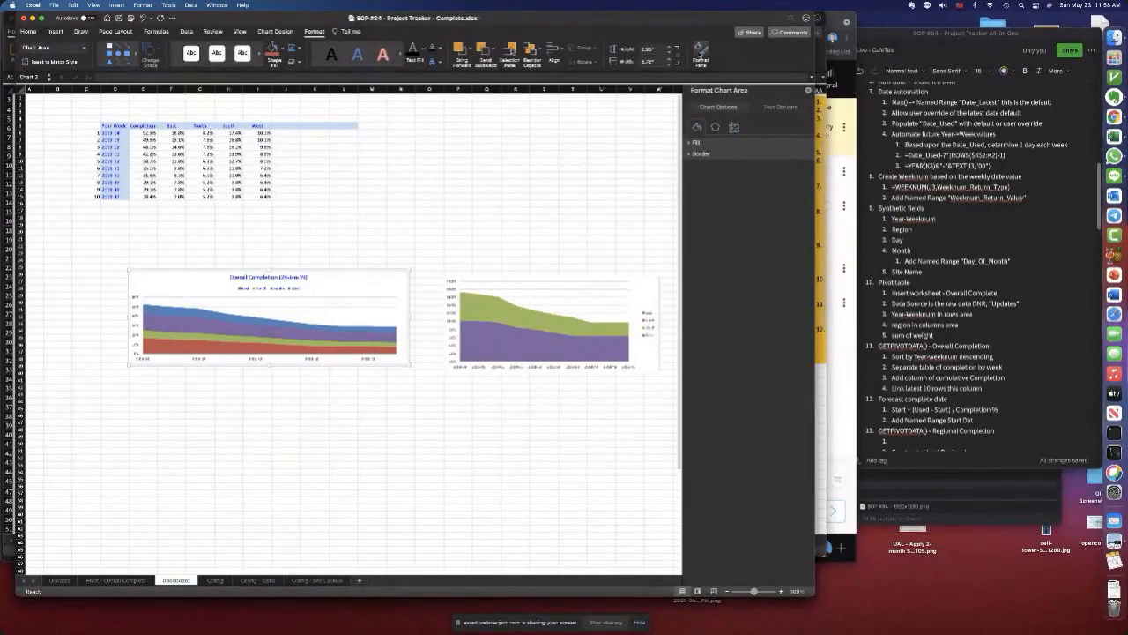
pyautogui.click(777, 107)
pyautogui.click(734, 127)
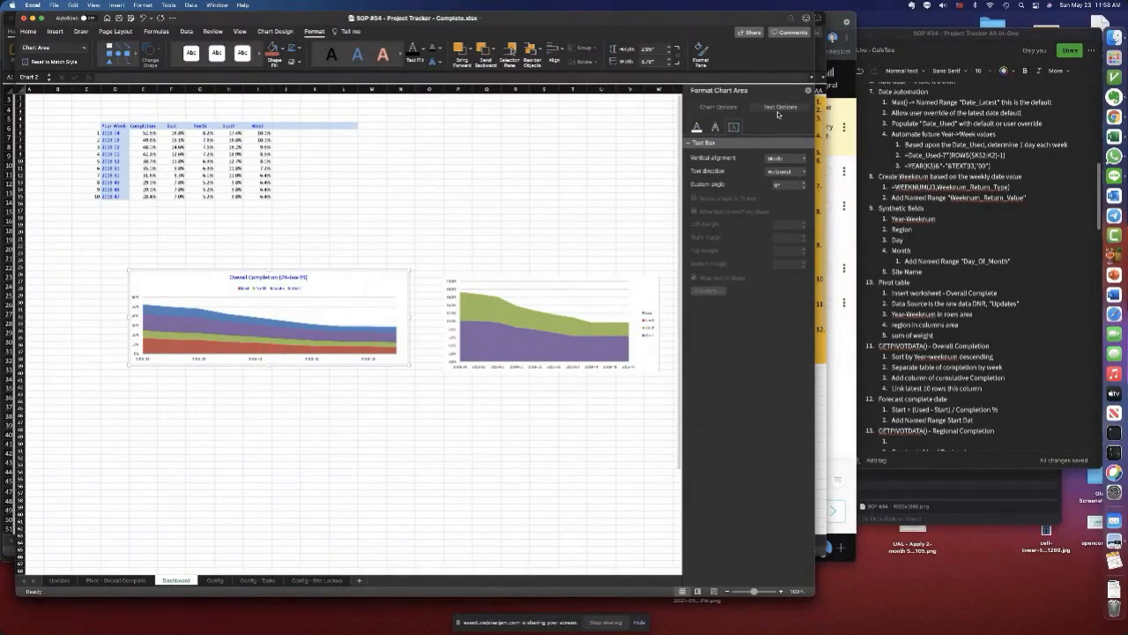
pyautogui.click(718, 107)
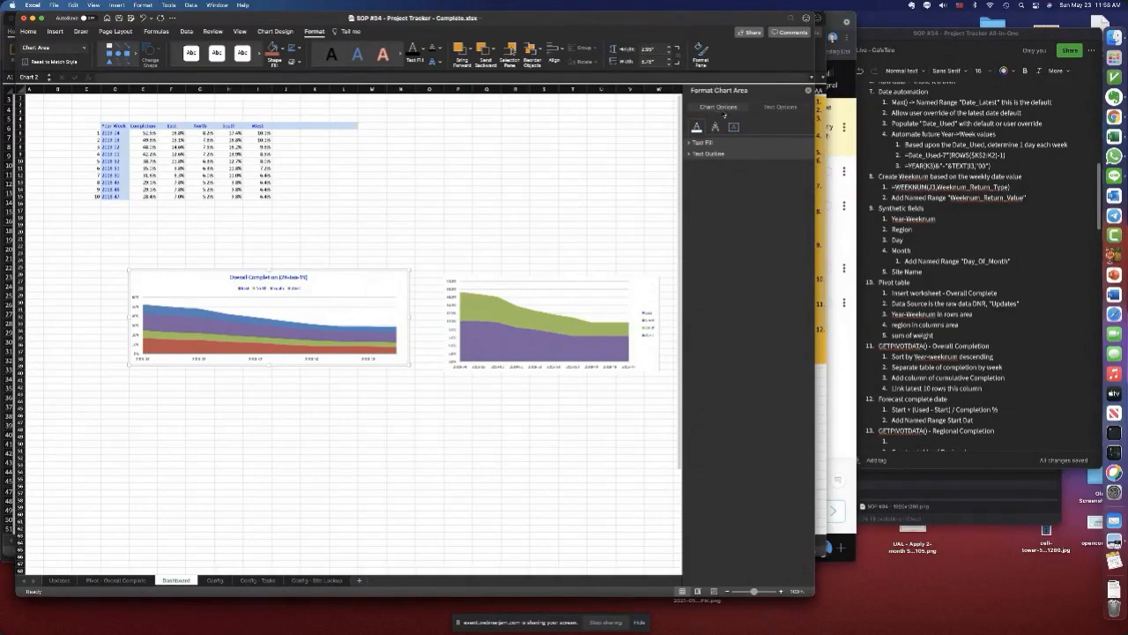
pyautogui.click(255, 359)
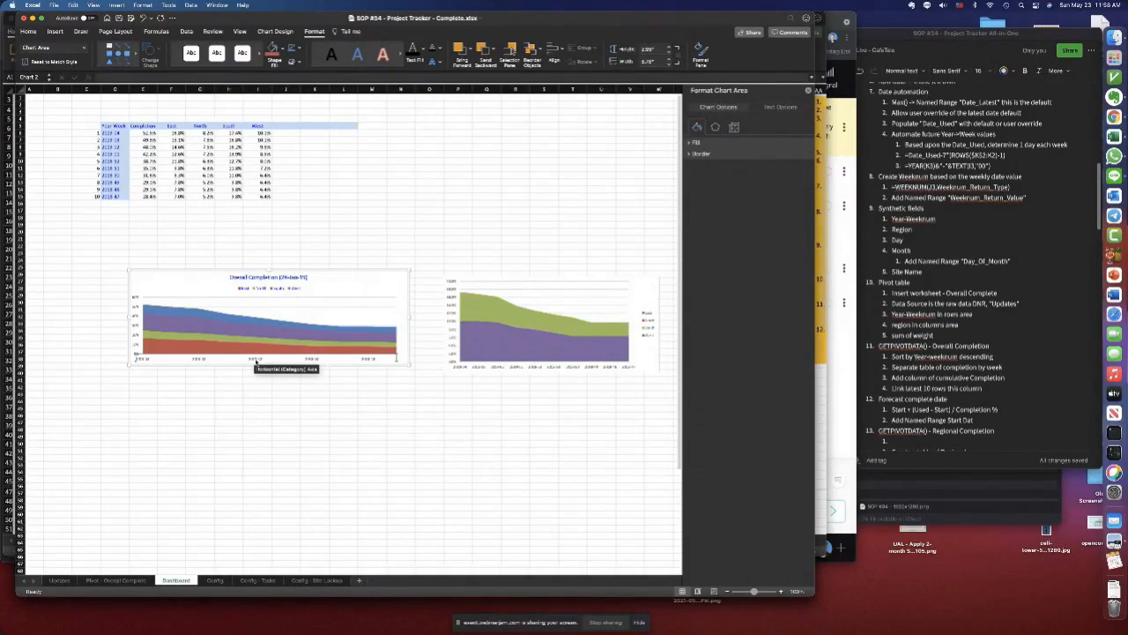
pyautogui.click(779, 106)
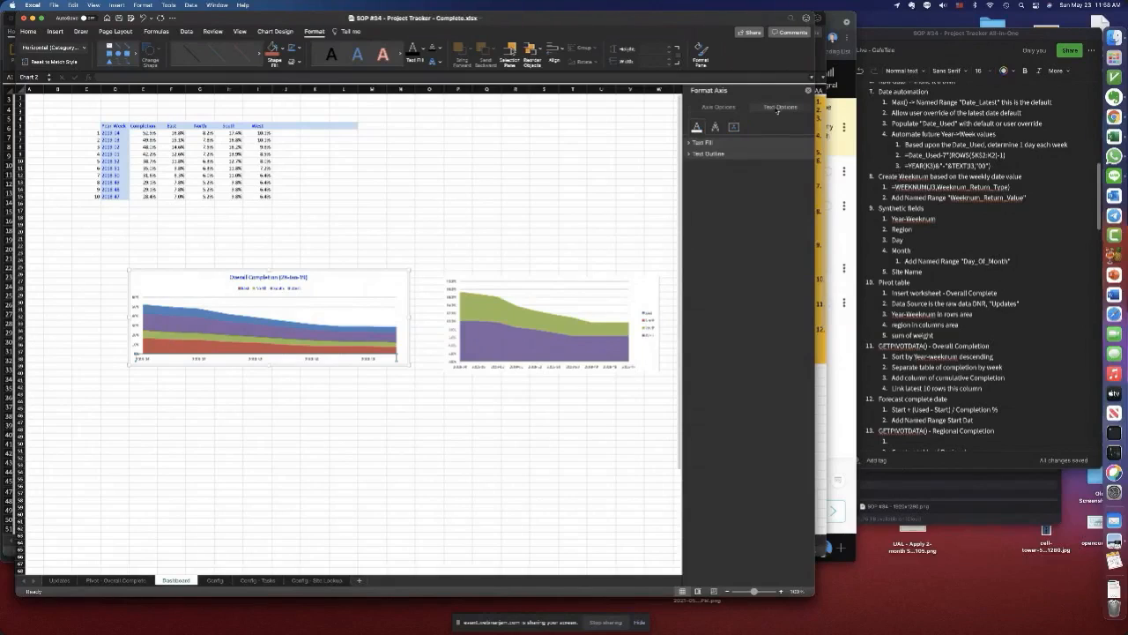
pyautogui.click(733, 128)
pyautogui.click(719, 107)
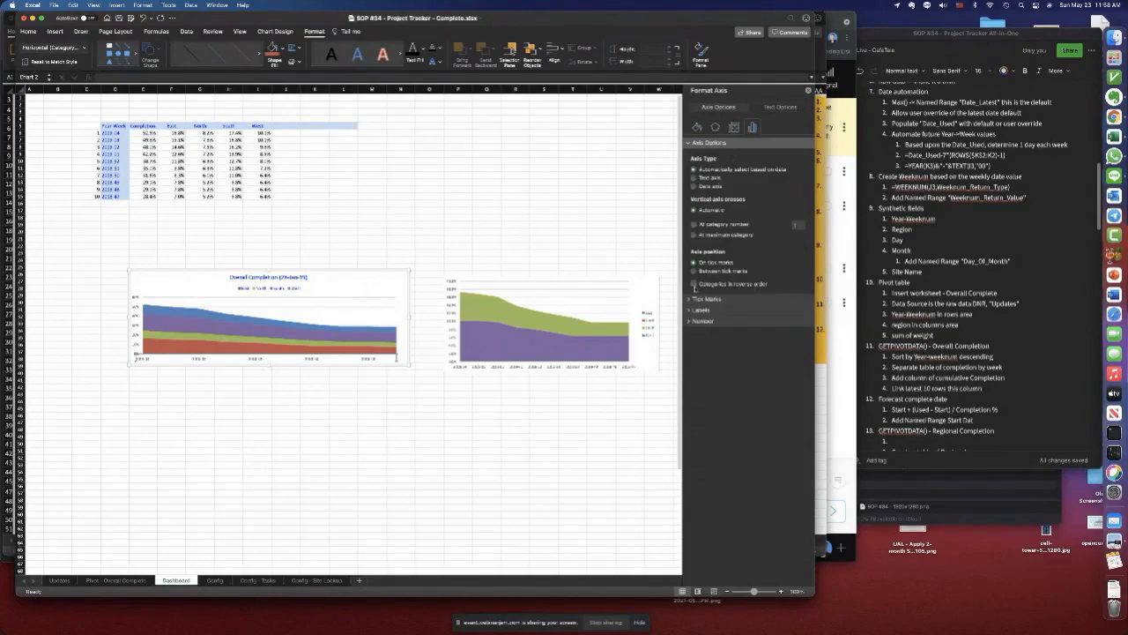
pyautogui.click(696, 285)
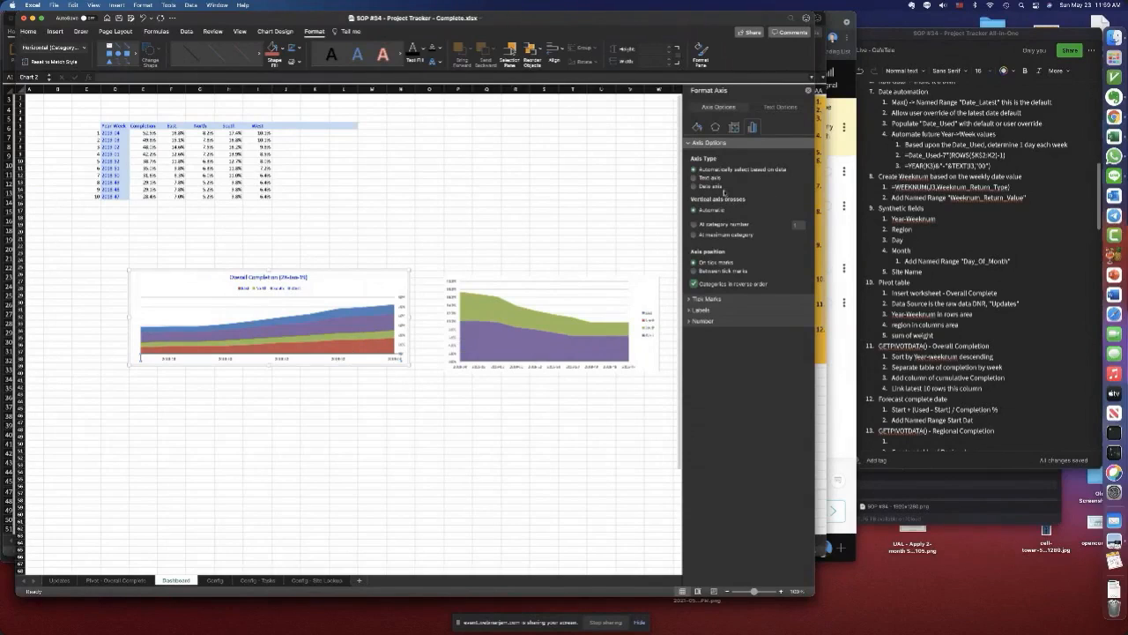
# - Slant the Overall Completion chart's horizontal axis labels with a custom text angle
pyautogui.click(780, 107)
pyautogui.click(733, 127)
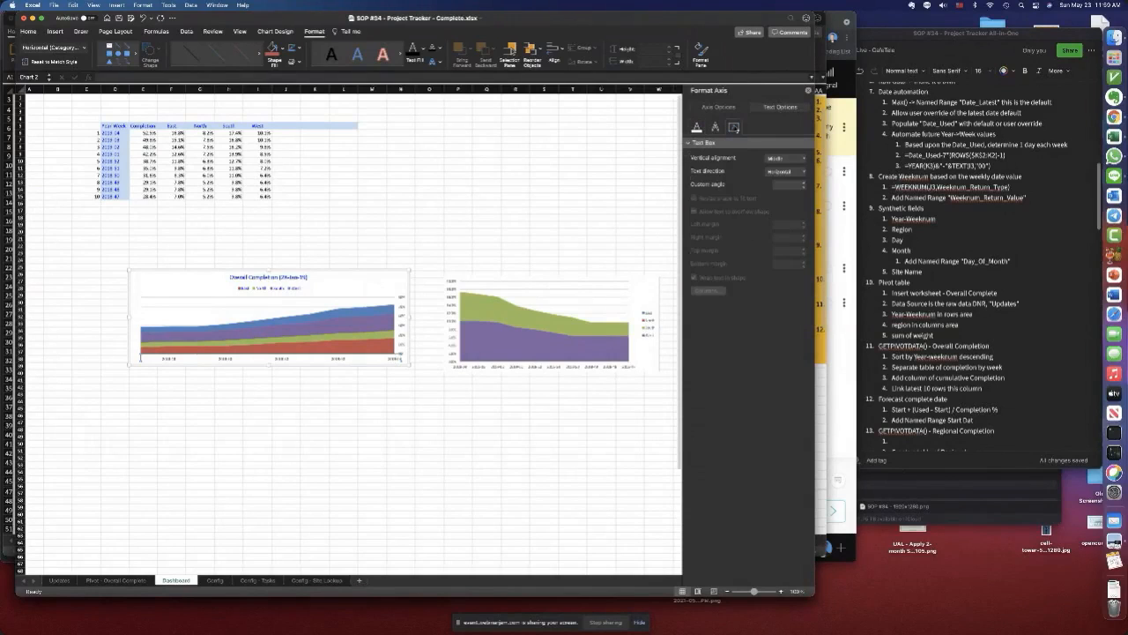
pyautogui.click(785, 184)
pyautogui.press('Return')
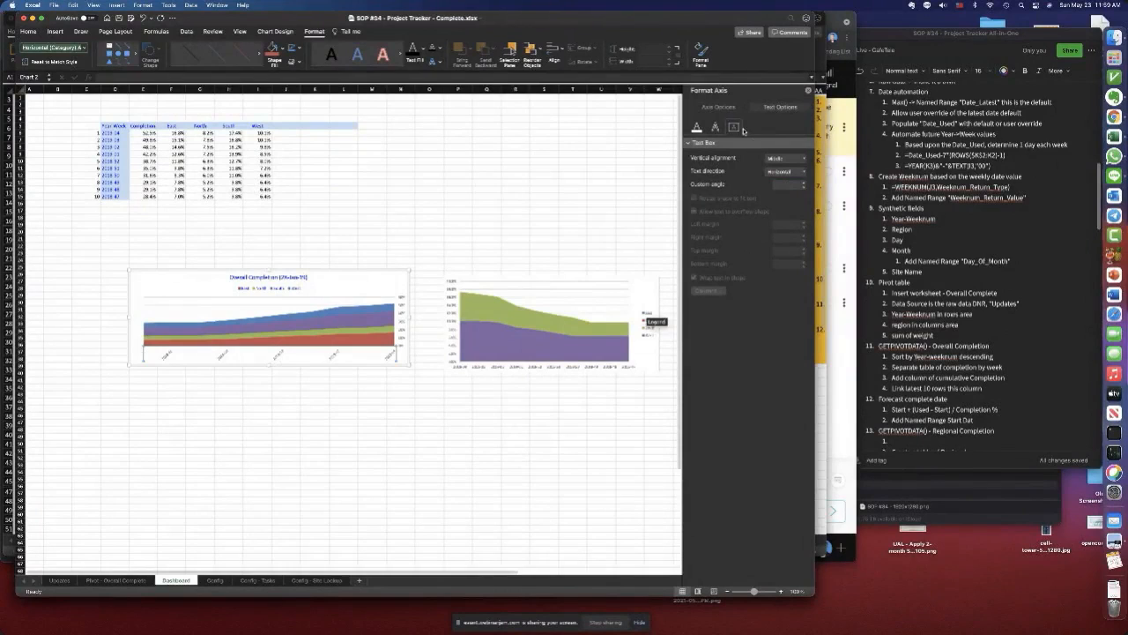
# - Set the interval unit between the Overall Completion chart's horizontal axis labels to 1
pyautogui.click(718, 107)
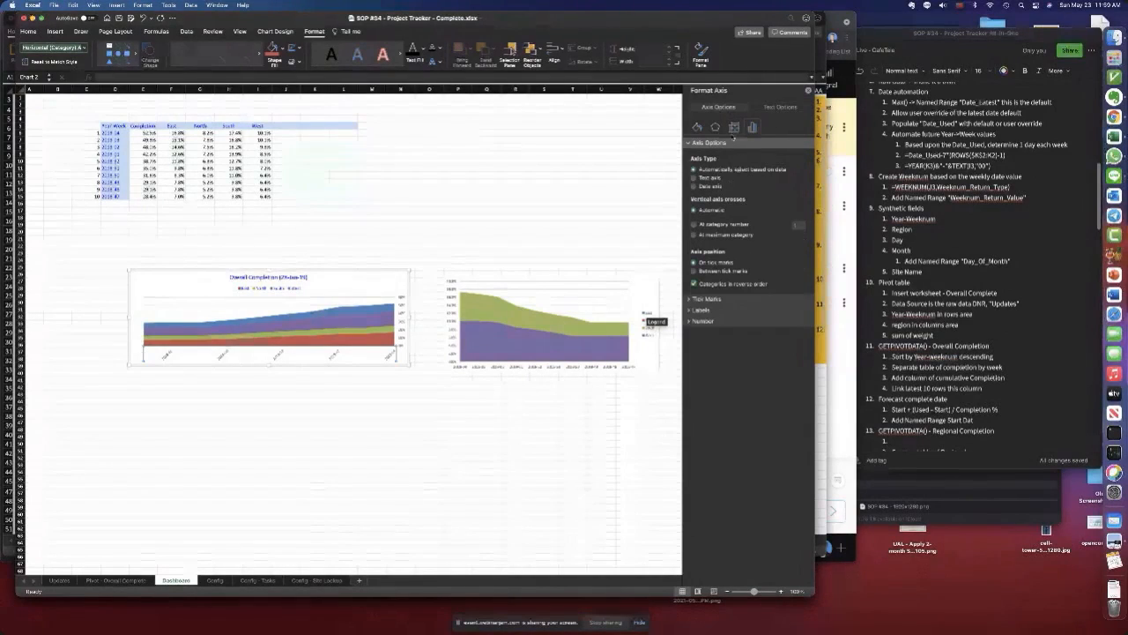
pyautogui.click(691, 310)
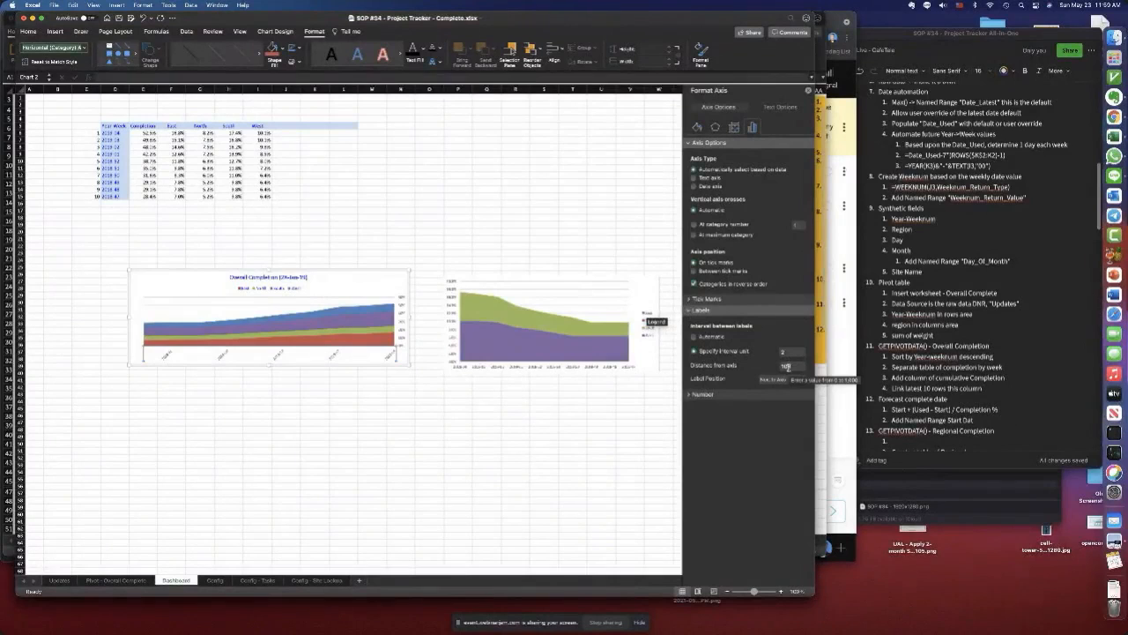
pyautogui.click(781, 352)
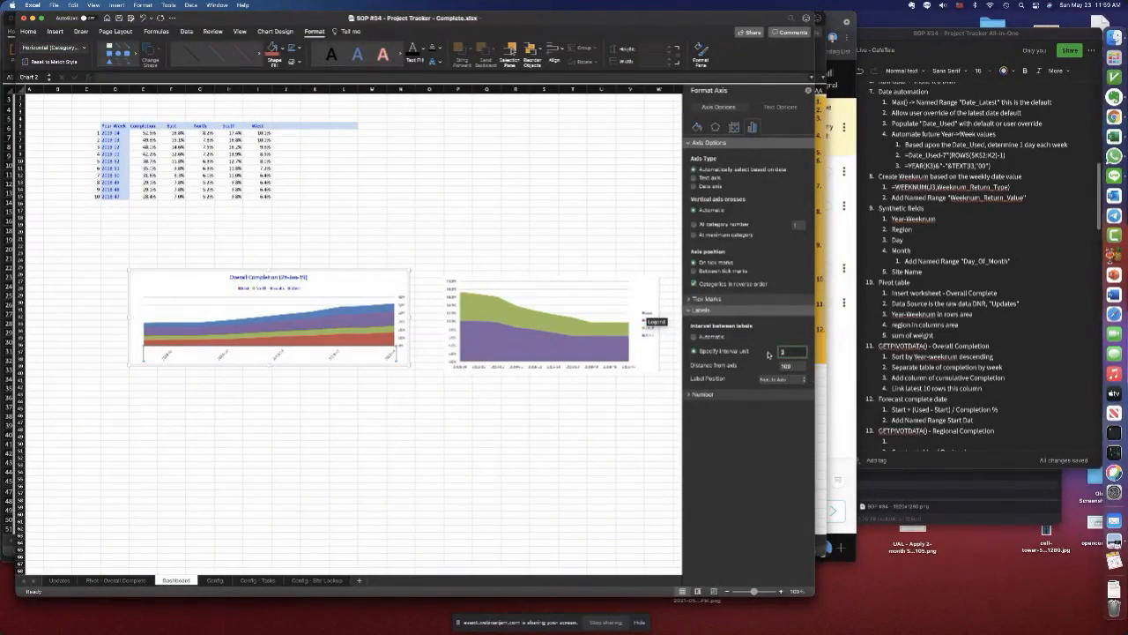
pyautogui.write('1')
pyautogui.press('Tab')
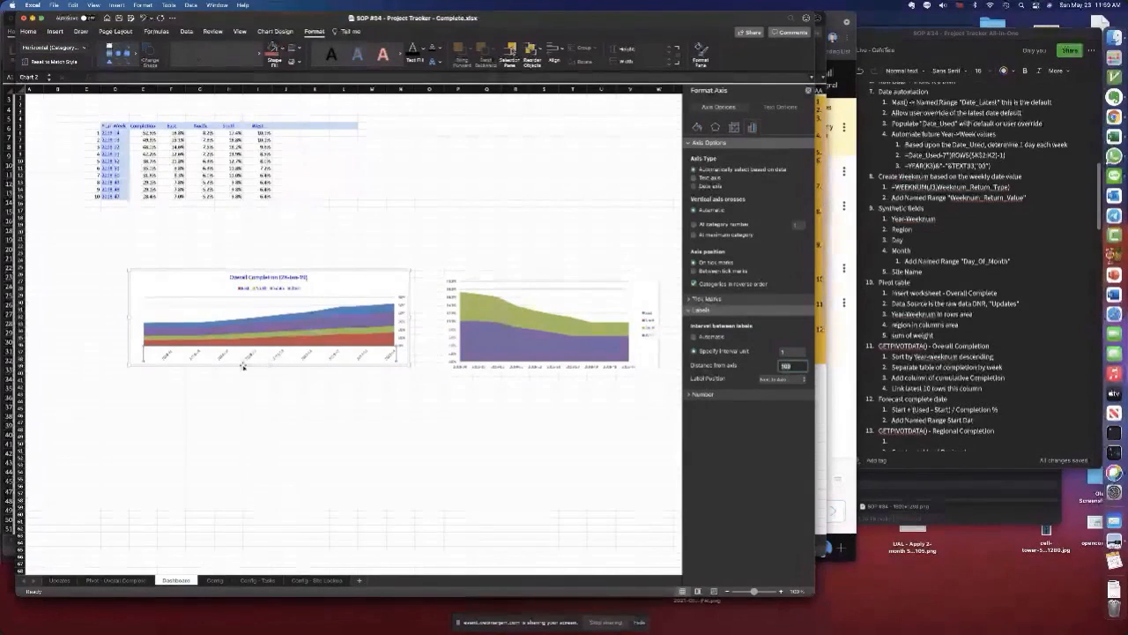
pyautogui.moveTo(86, 138); pyautogui.dragTo(114, 132)
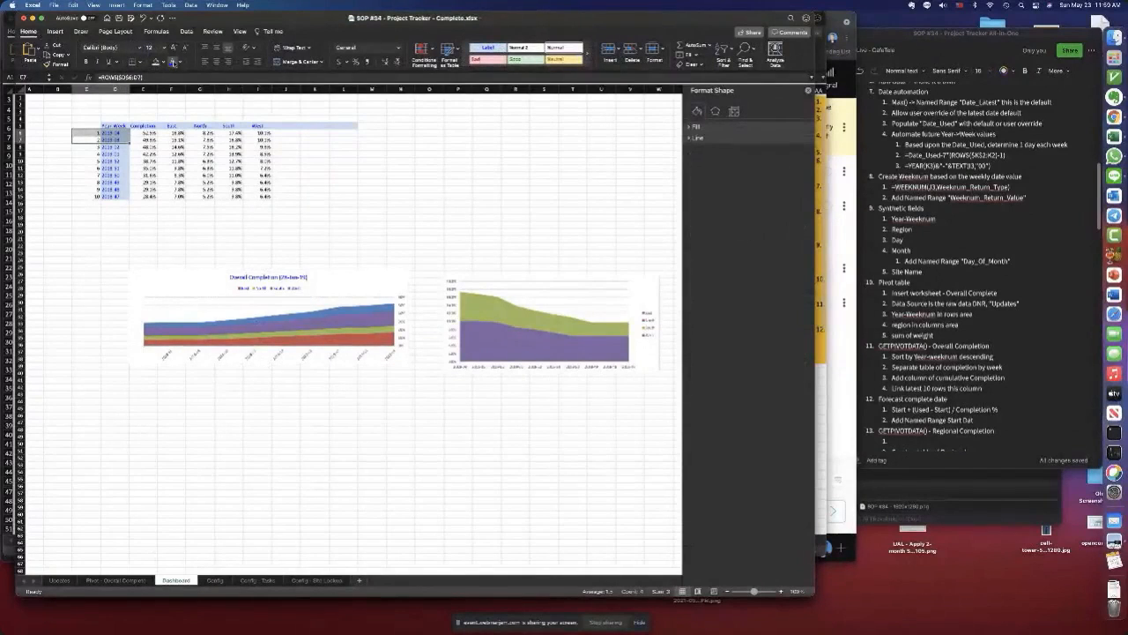
pyautogui.click(164, 49)
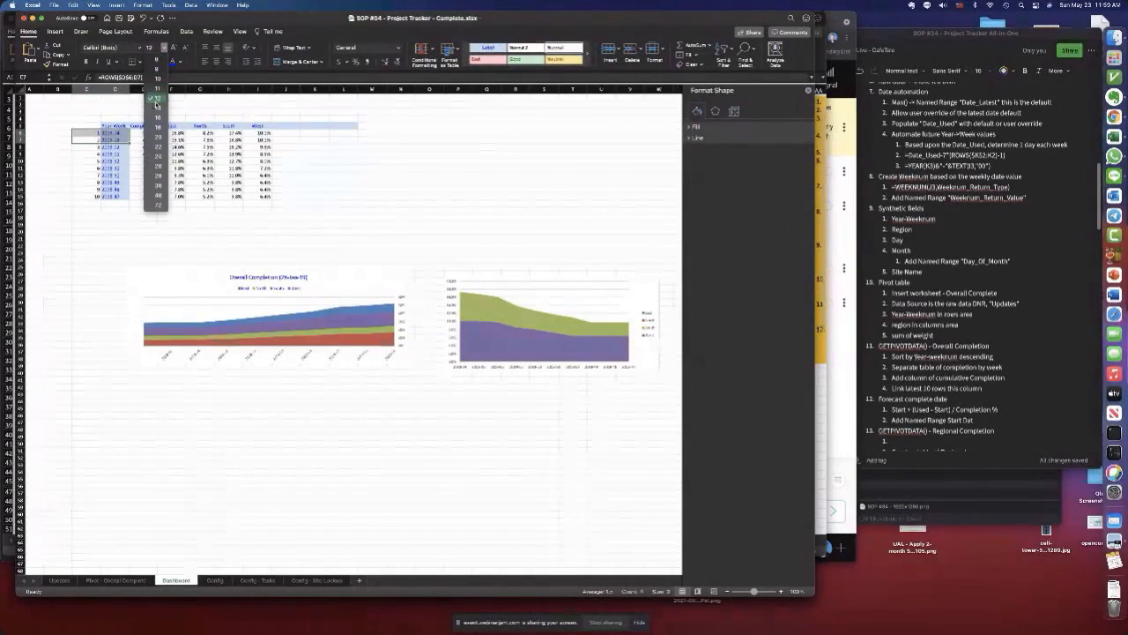
pyautogui.click(131, 226)
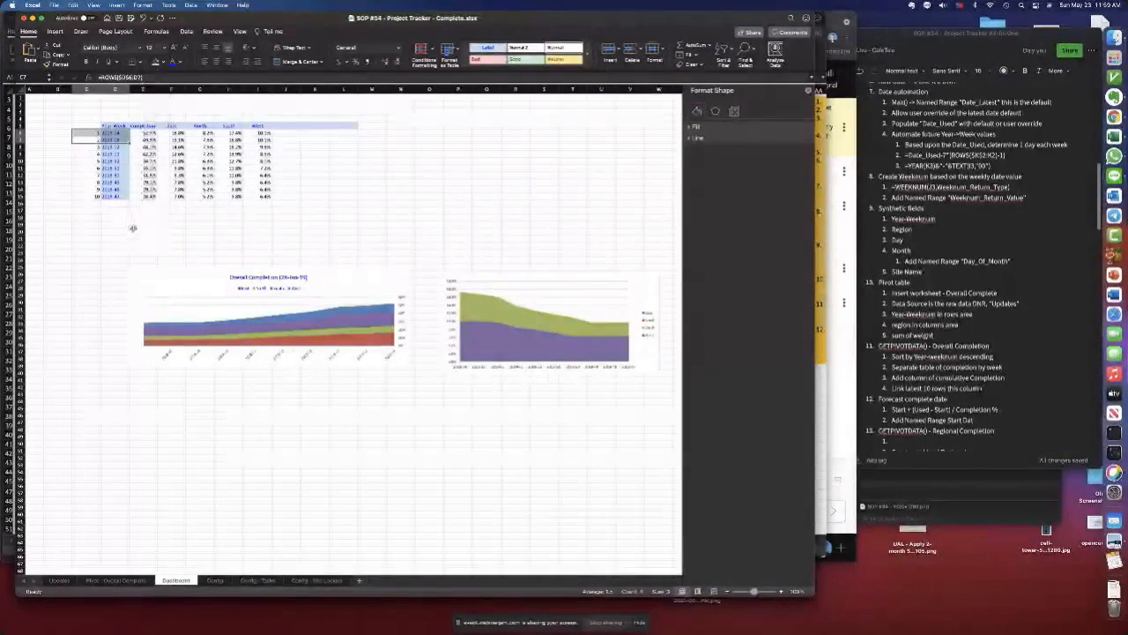
# - Enlarge the font of the Overall Completion chart's horizontal axis labels by one size and colour them blue
pyautogui.click(220, 355)
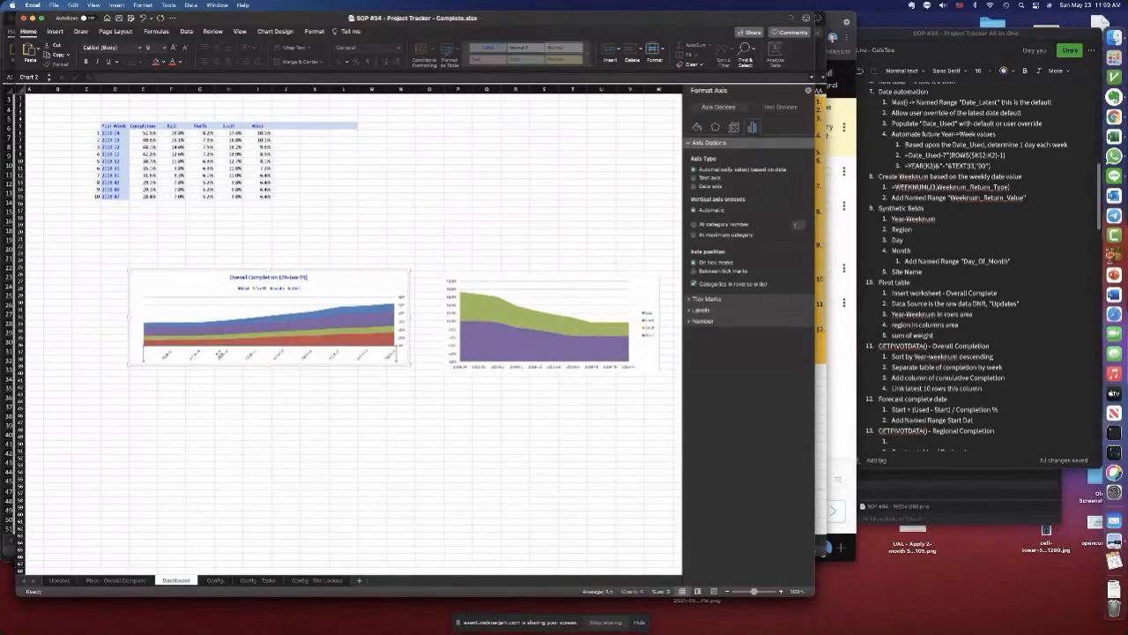
pyautogui.click(176, 48)
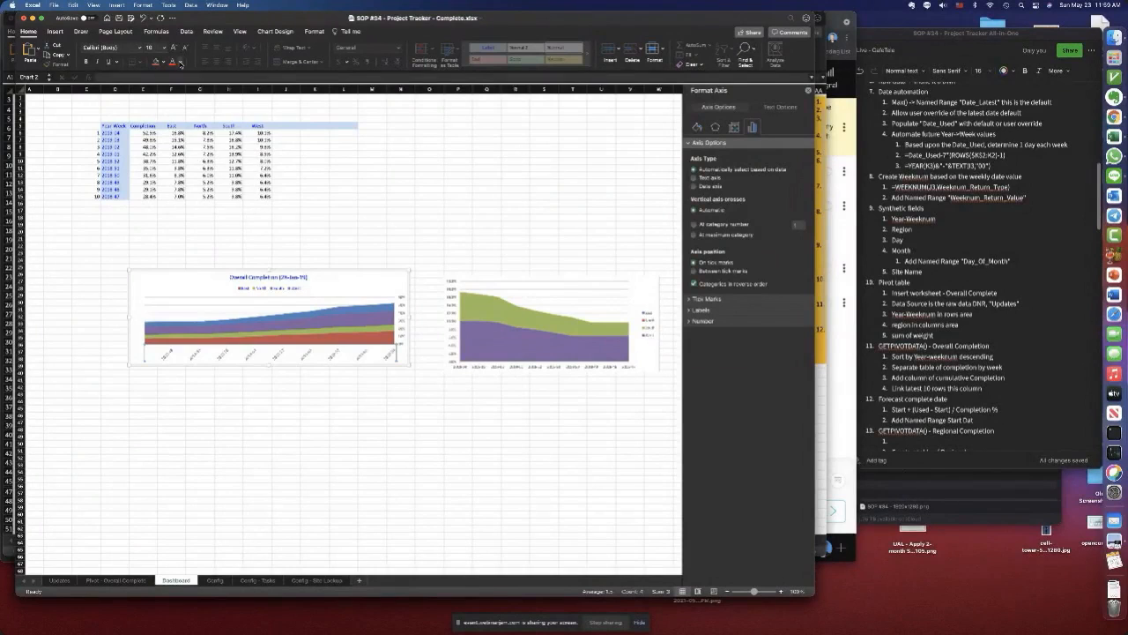
pyautogui.click(180, 62)
pyautogui.click(183, 185)
# - Place the Overall Completion chart directly beneath the Dashboard table and narrow it to span columns D to I
pyautogui.click(780, 591)
pyautogui.click(780, 590)
pyautogui.click(780, 590)
pyautogui.click(780, 590)
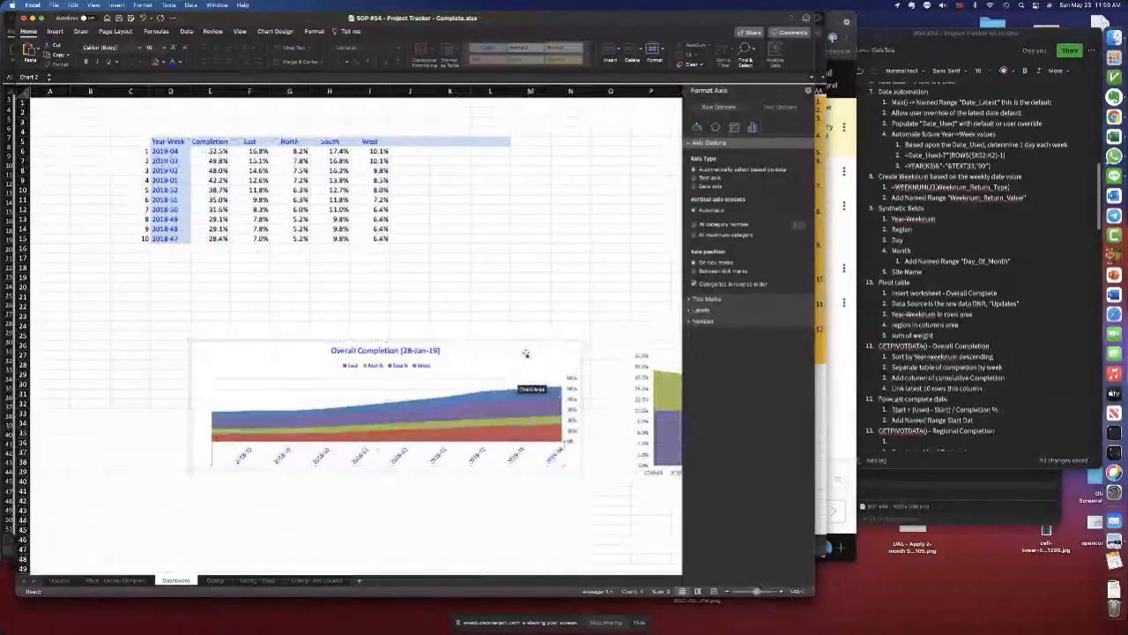
pyautogui.moveTo(519, 354); pyautogui.dragTo(494, 245)
pyautogui.moveTo(544, 310); pyautogui.dragTo(389, 309)
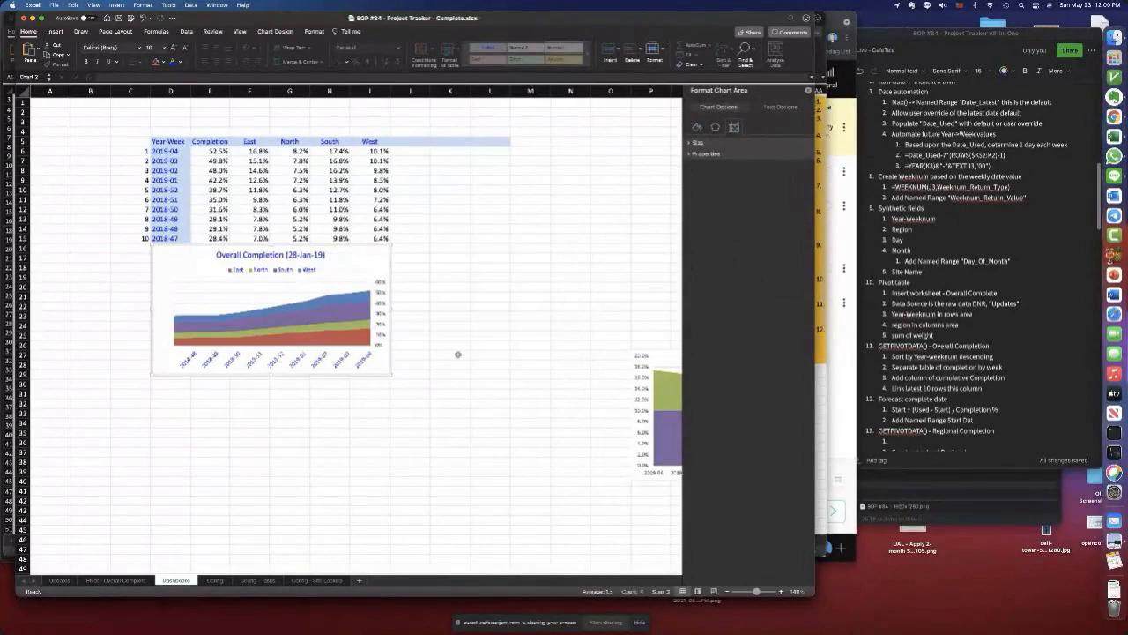
# - Add the header "Forecasted Complete" in cell J5 of the Dashboard and fit column J to its text
pyautogui.click(413, 143)
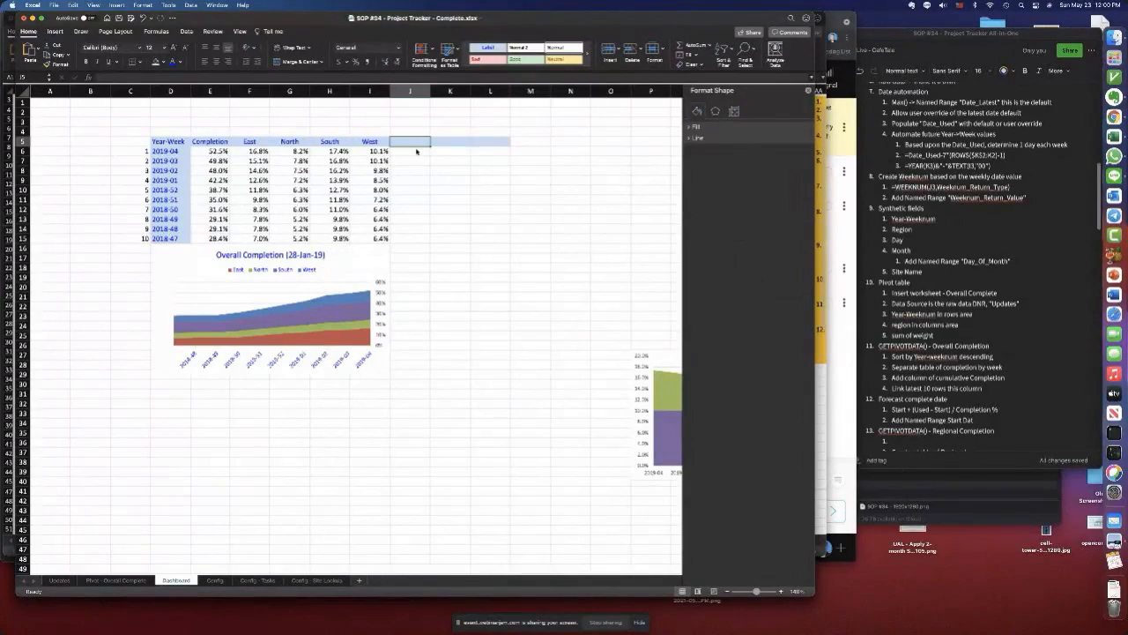
pyautogui.write('Forecasted Co')
pyautogui.write('mplete')
pyautogui.press('Return')
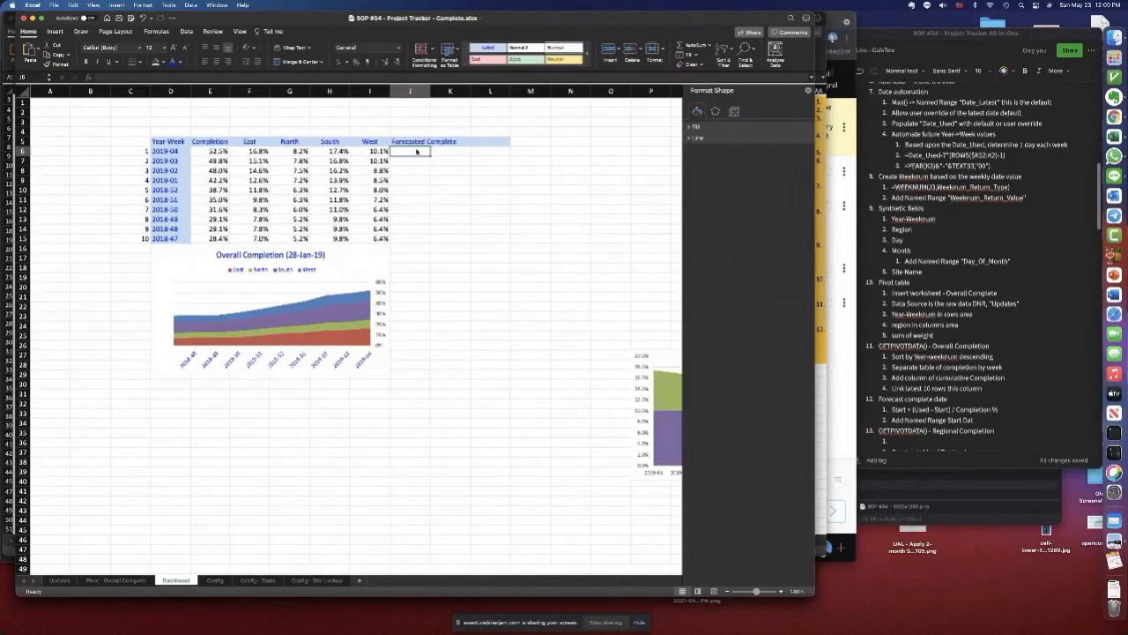
pyautogui.doubleClick(431, 90)
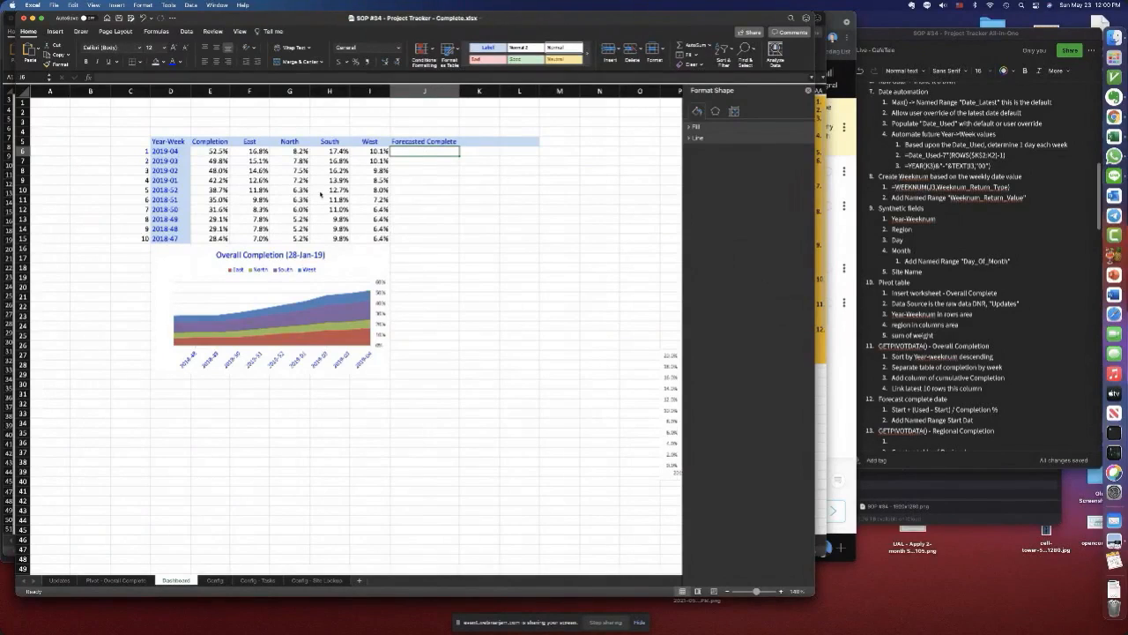
# - Review the SOP outline, the Dashboard's latest completion values, the site lookup list and the pivot sheet's completion tables before forecasting
pyautogui.scroll(-5, 941, 310)
pyautogui.scroll(-2, 941, 310)
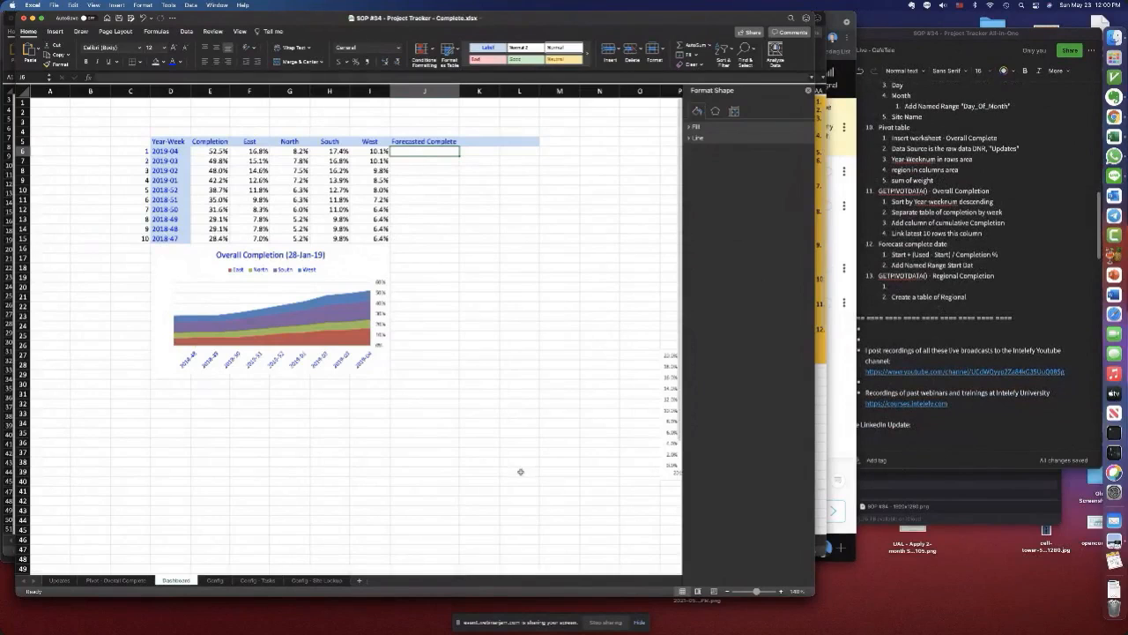
pyautogui.click(123, 581)
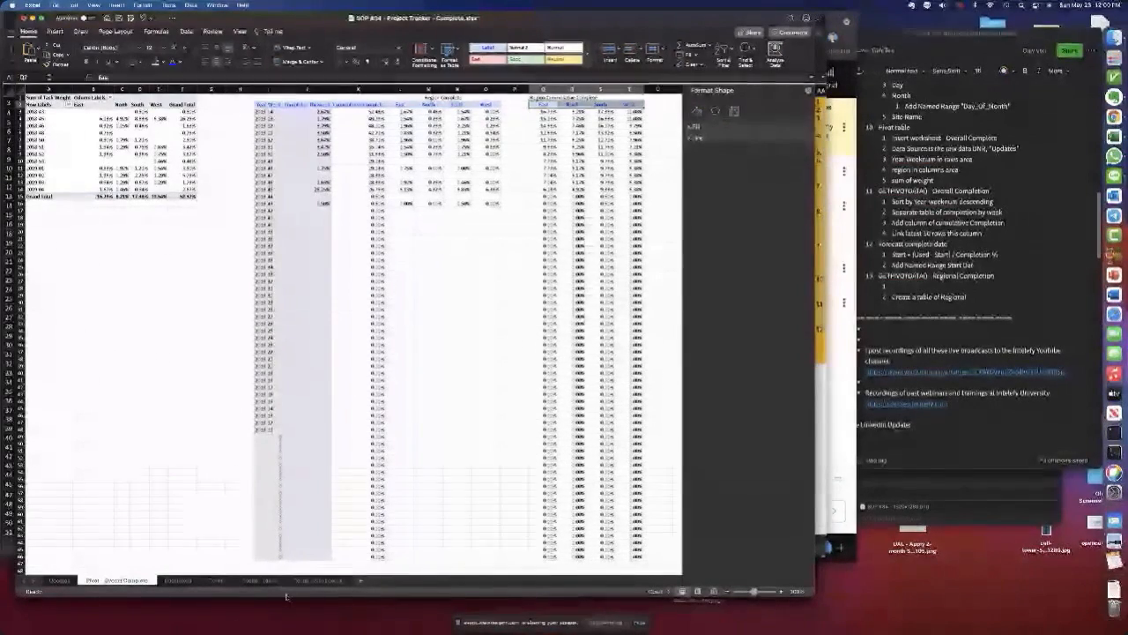
pyautogui.click(176, 581)
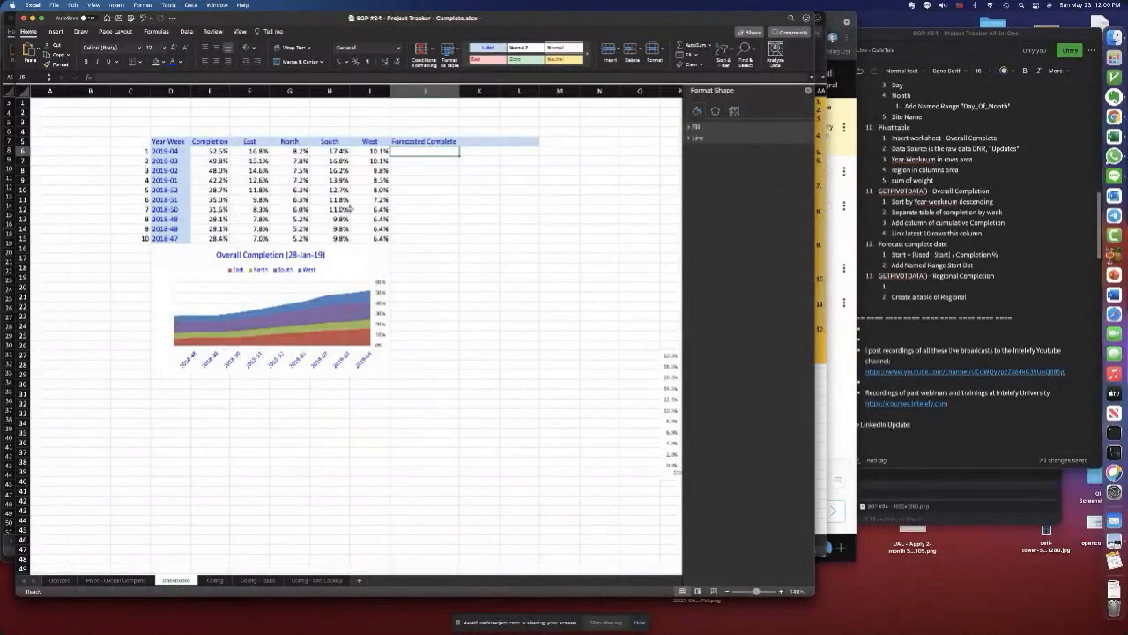
pyautogui.moveTo(253, 151); pyautogui.dragTo(361, 153)
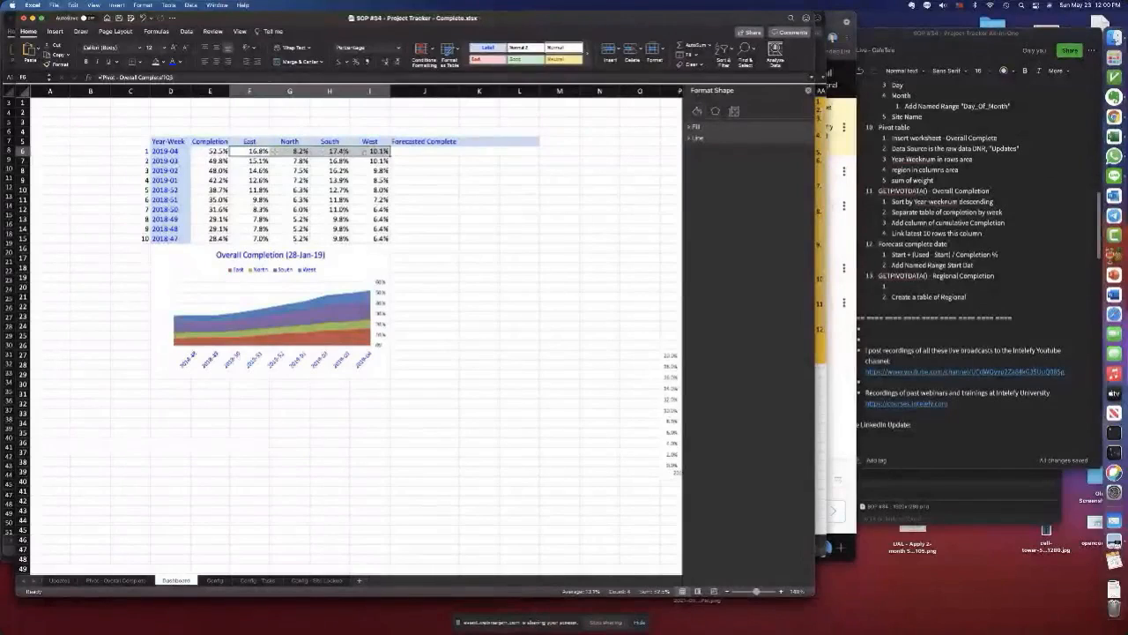
pyautogui.moveTo(250, 152); pyautogui.dragTo(375, 151)
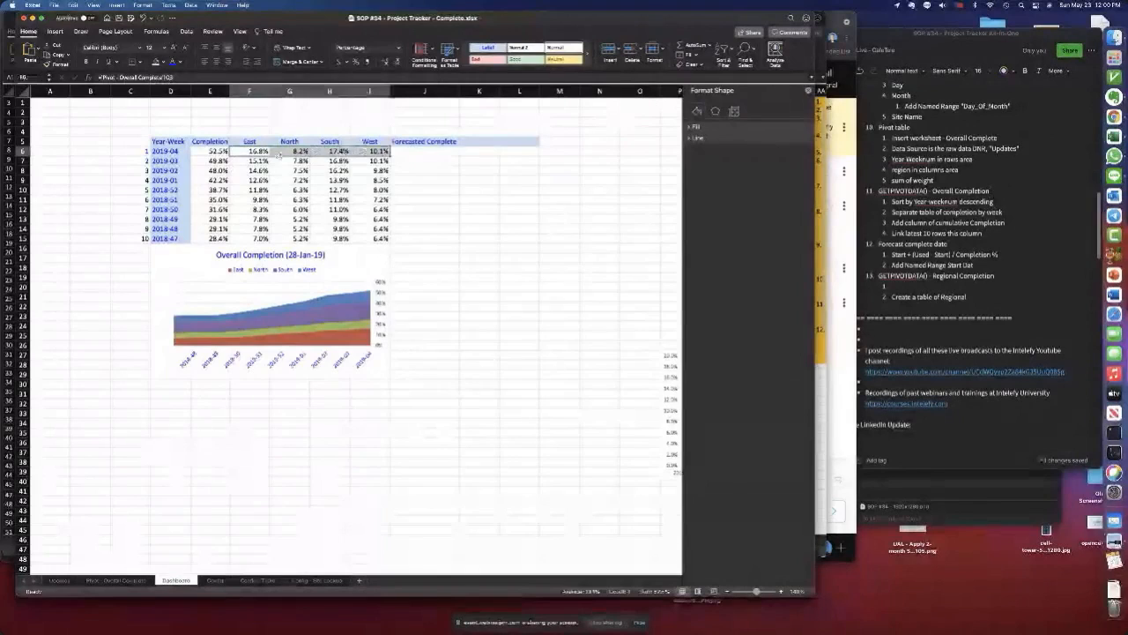
pyautogui.click(220, 151)
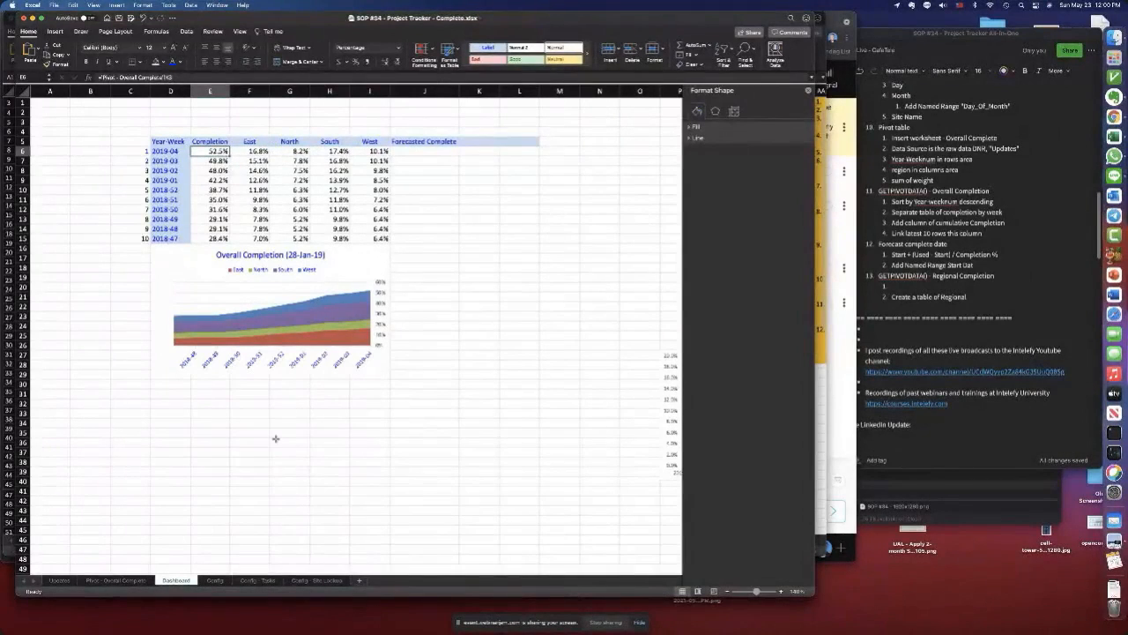
pyautogui.click(314, 580)
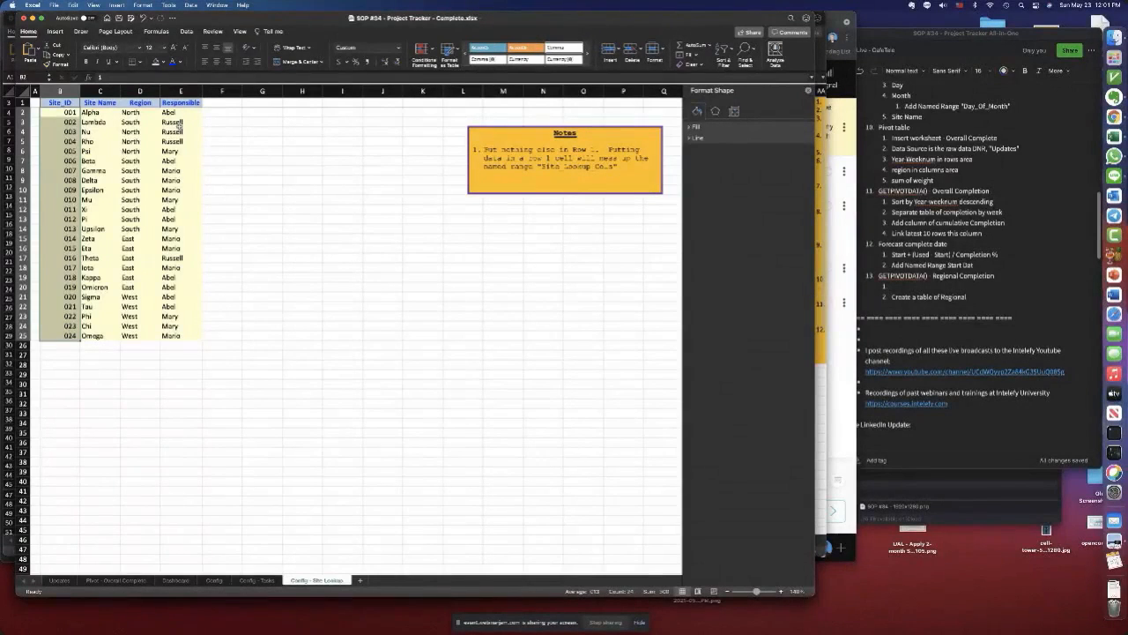
pyautogui.scroll(-3, 180, 126)
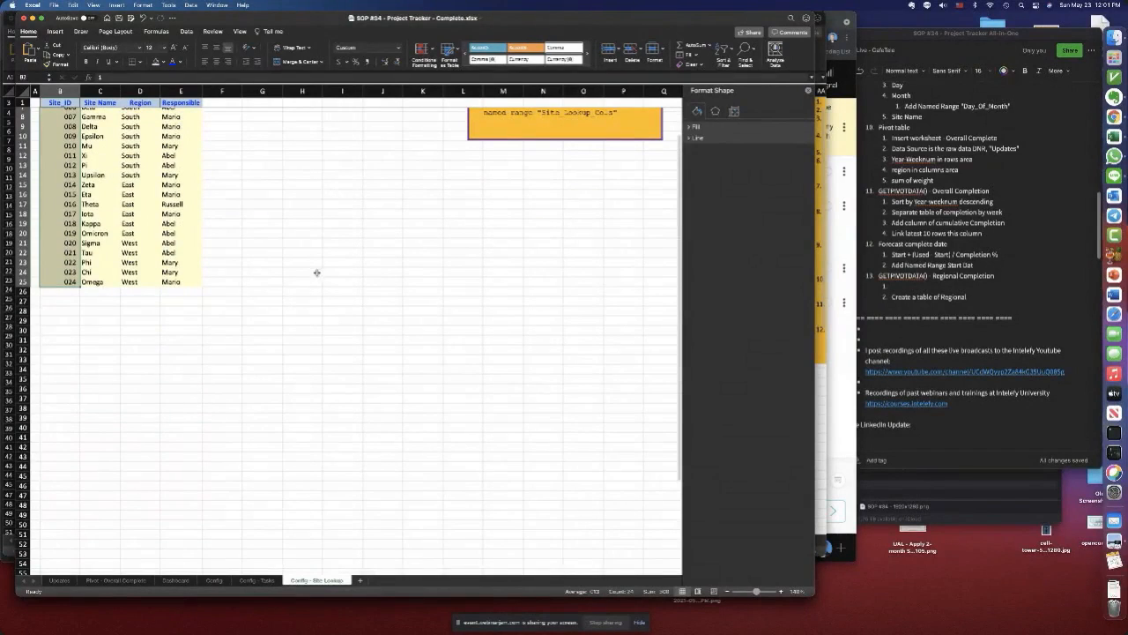
pyautogui.click(116, 580)
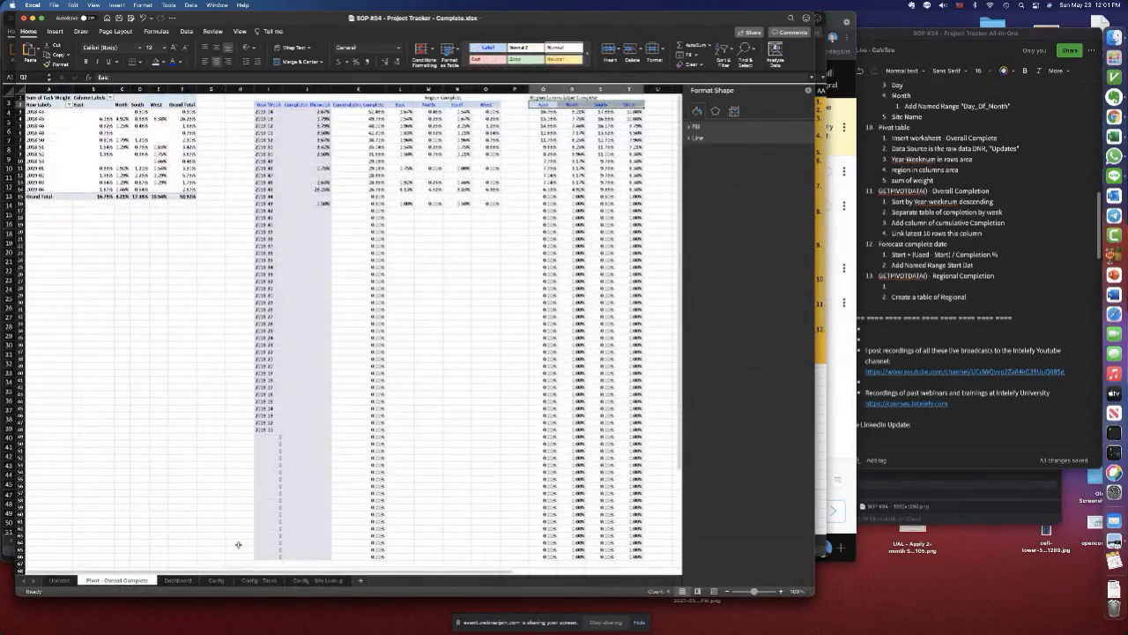
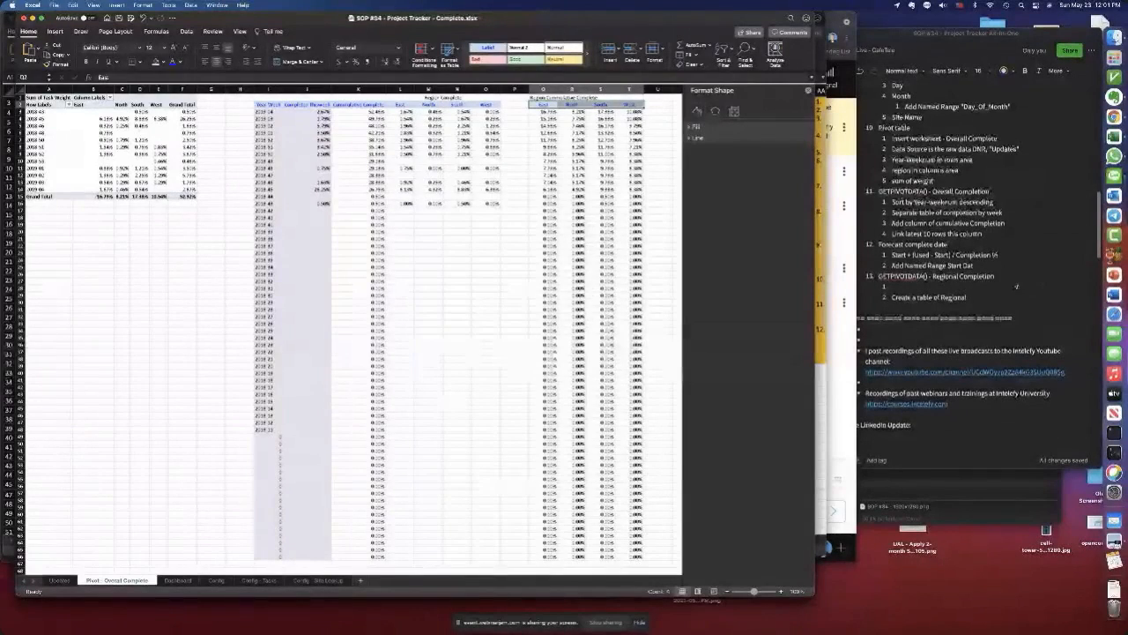
# - Copy "Start + (Used - Start) / Completion %" from the Evernote outline into the Notes box on Config - Site Lookup, making the box taller
pyautogui.moveTo(1019, 255); pyautogui.dragTo(892, 255)
pyautogui.press('super+c')
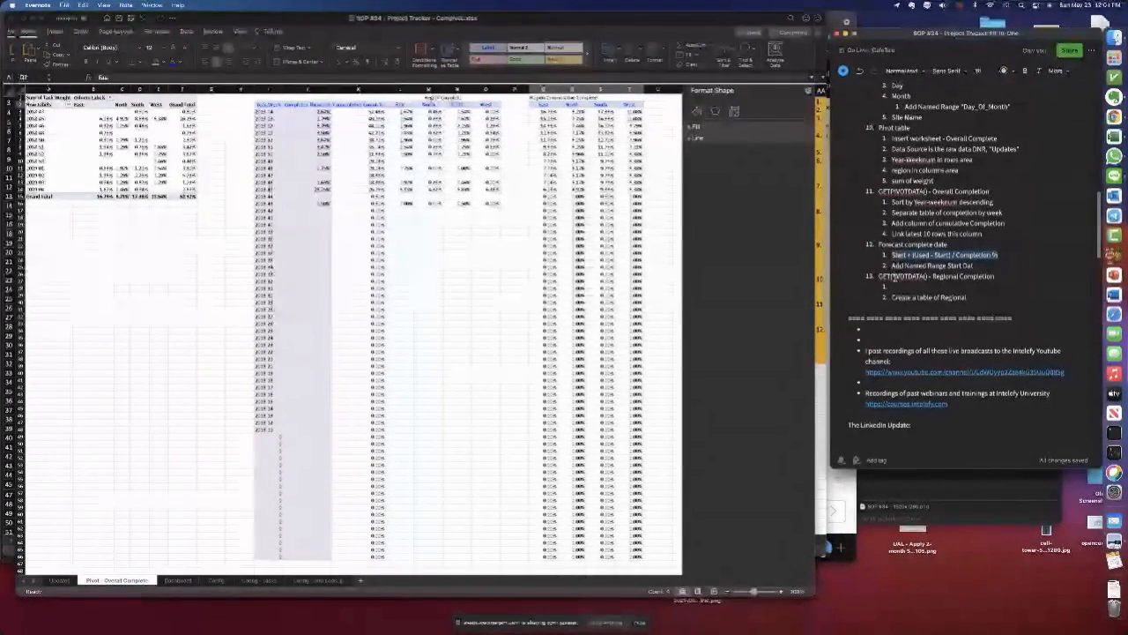
pyautogui.press('super+Tab')
pyautogui.hscroll(3, 396, 346)
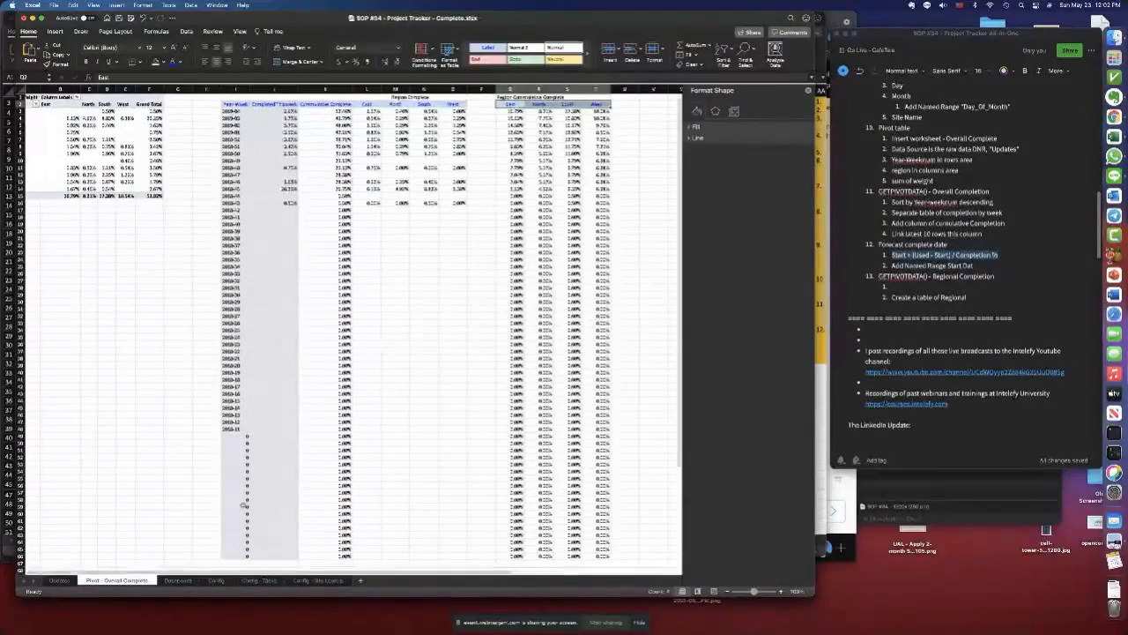
pyautogui.click(318, 581)
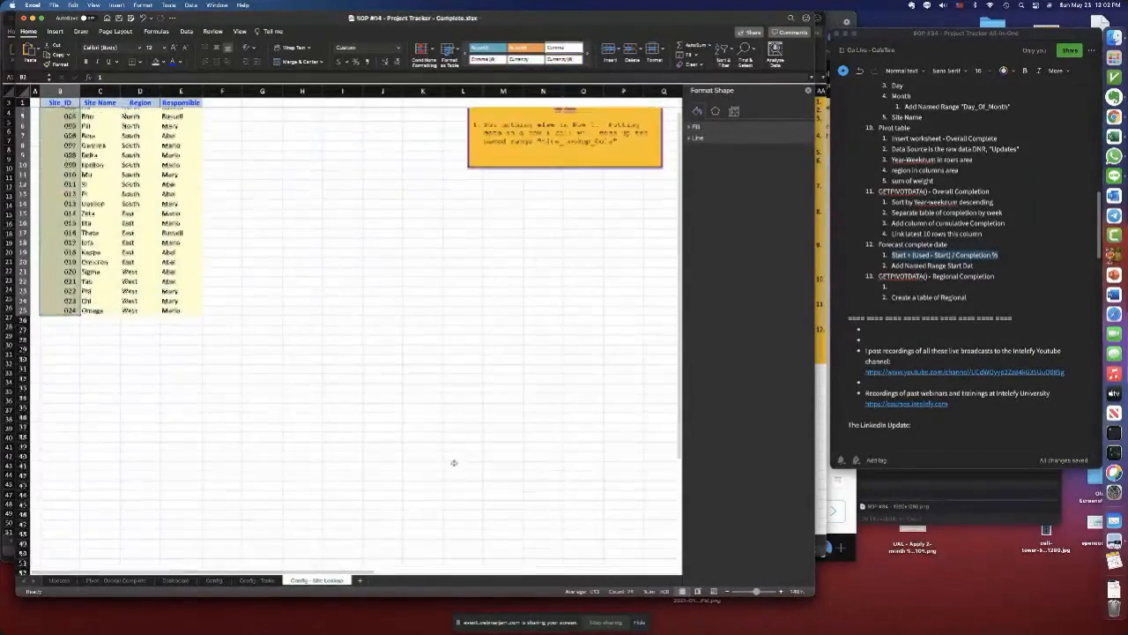
pyautogui.click(586, 193)
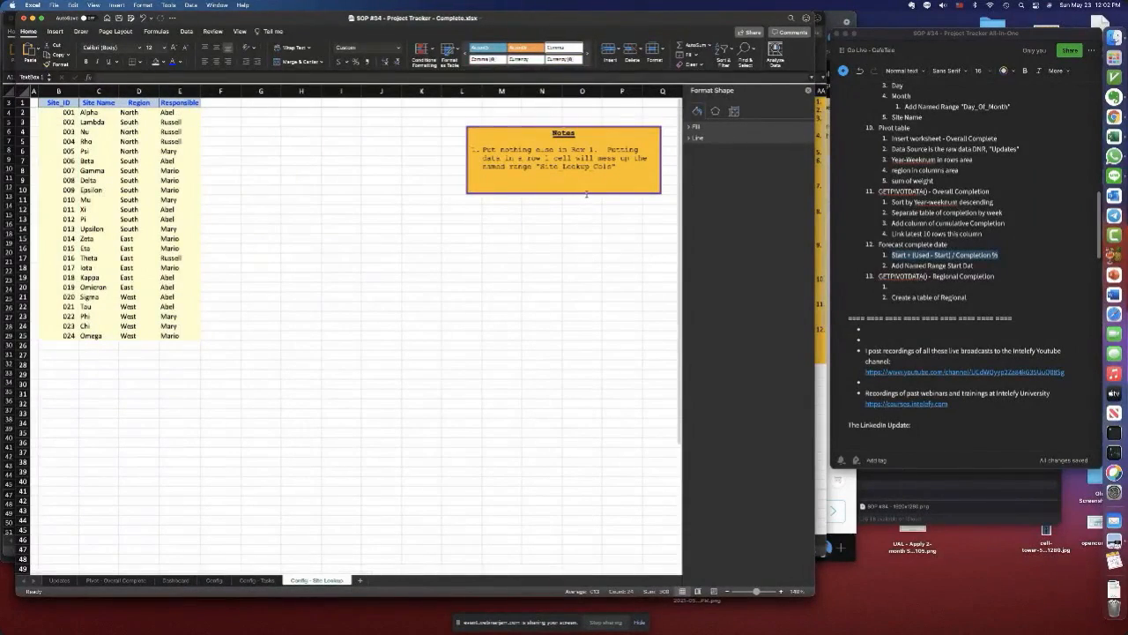
pyautogui.moveTo(586, 193); pyautogui.dragTo(564, 254)
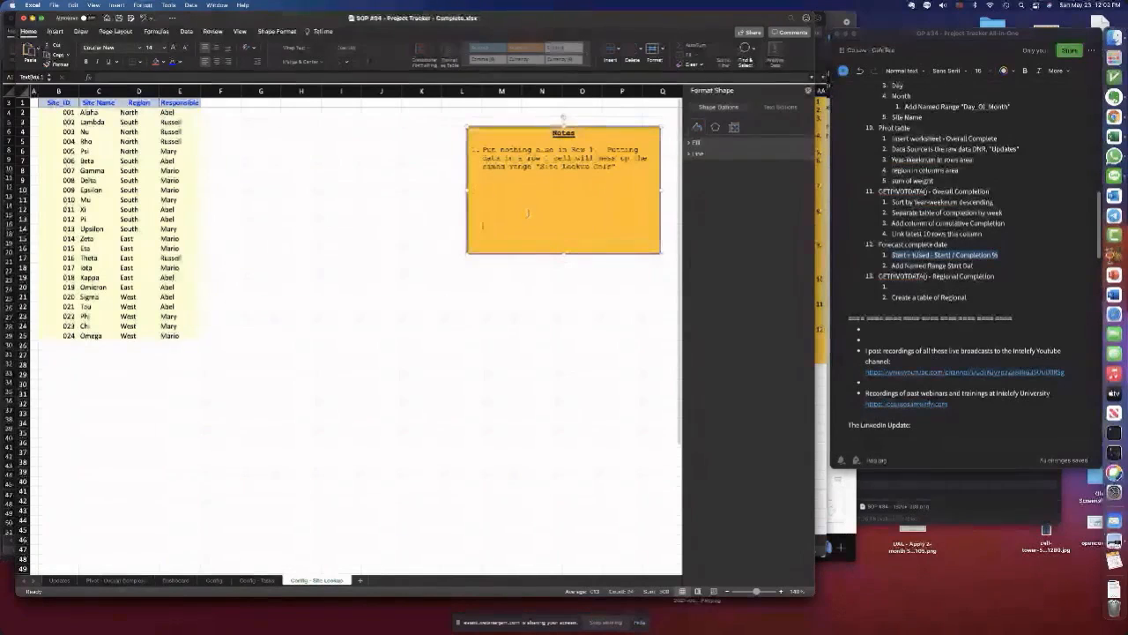
pyautogui.press('super+v')
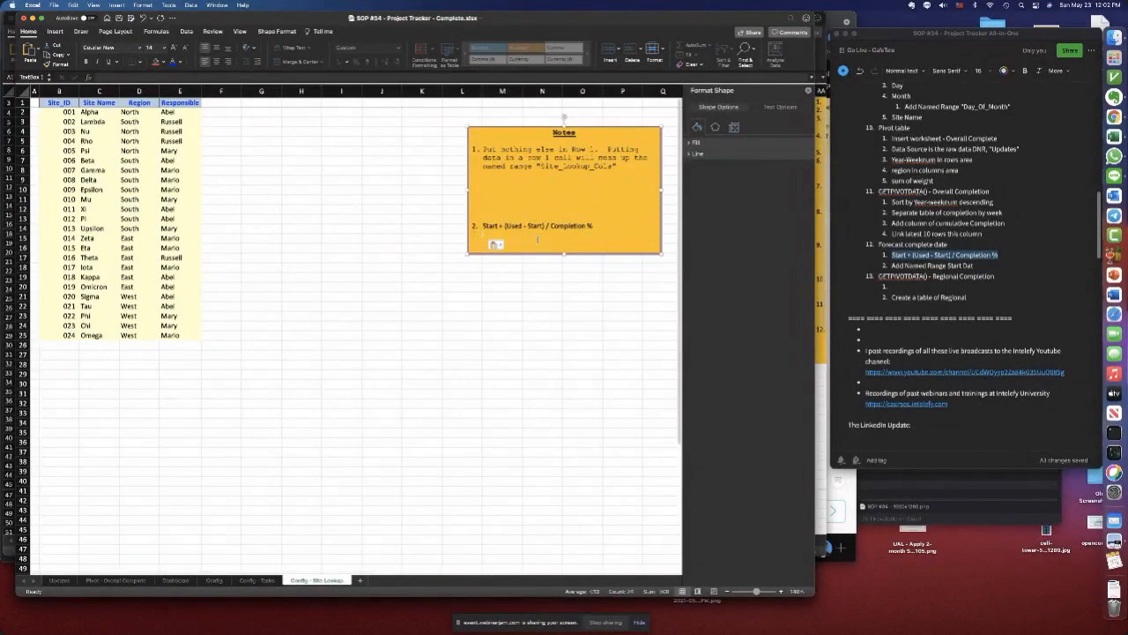
pyautogui.hscroll(1, 518, 239)
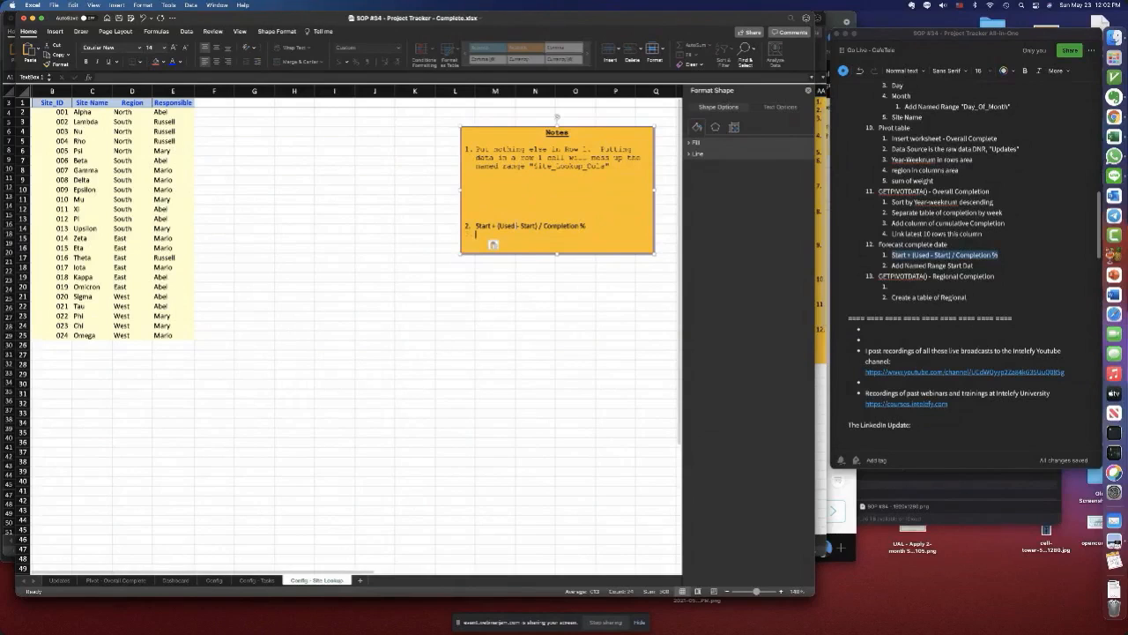
# - On the Config sheet, enter the labels "Date_First" in C13 and "User Override" in C14
pyautogui.click(214, 580)
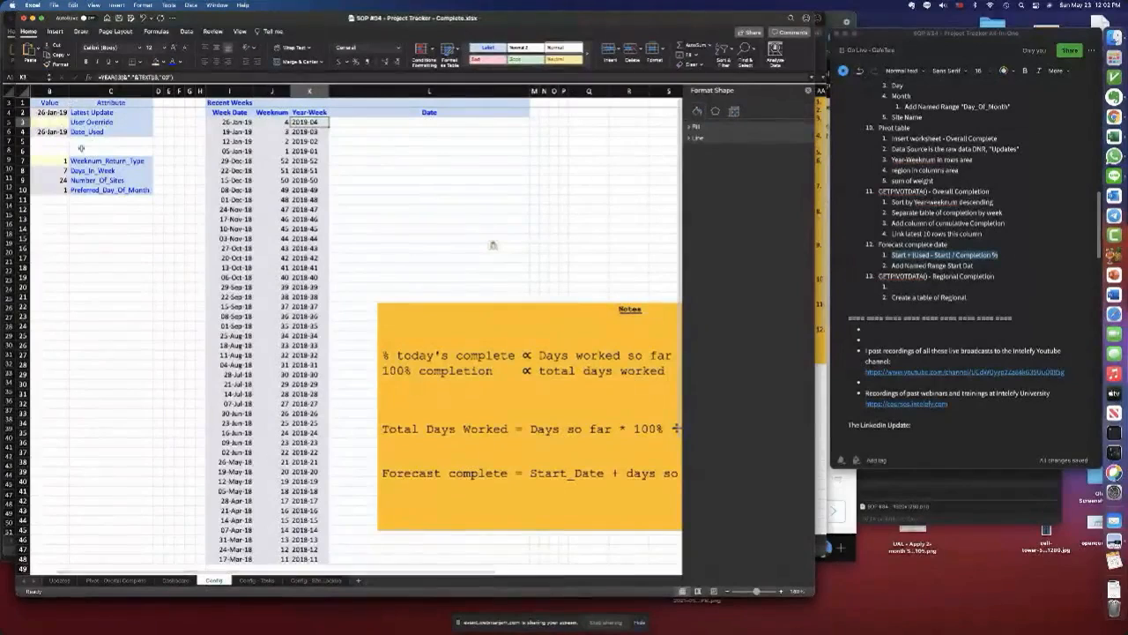
pyautogui.click(55, 132)
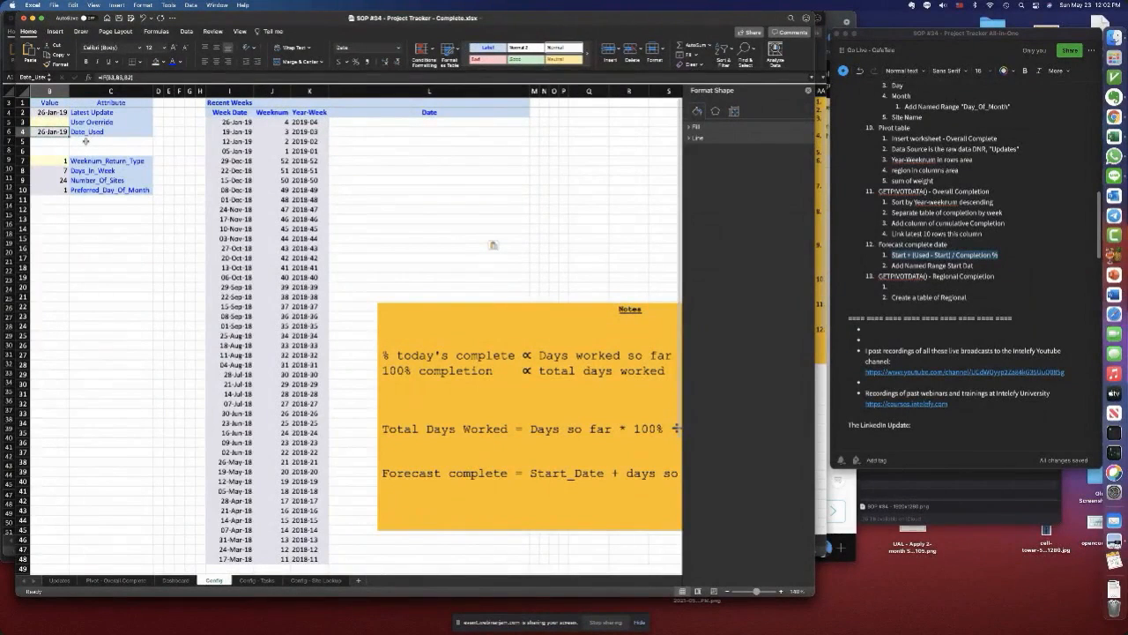
pyautogui.click(81, 221)
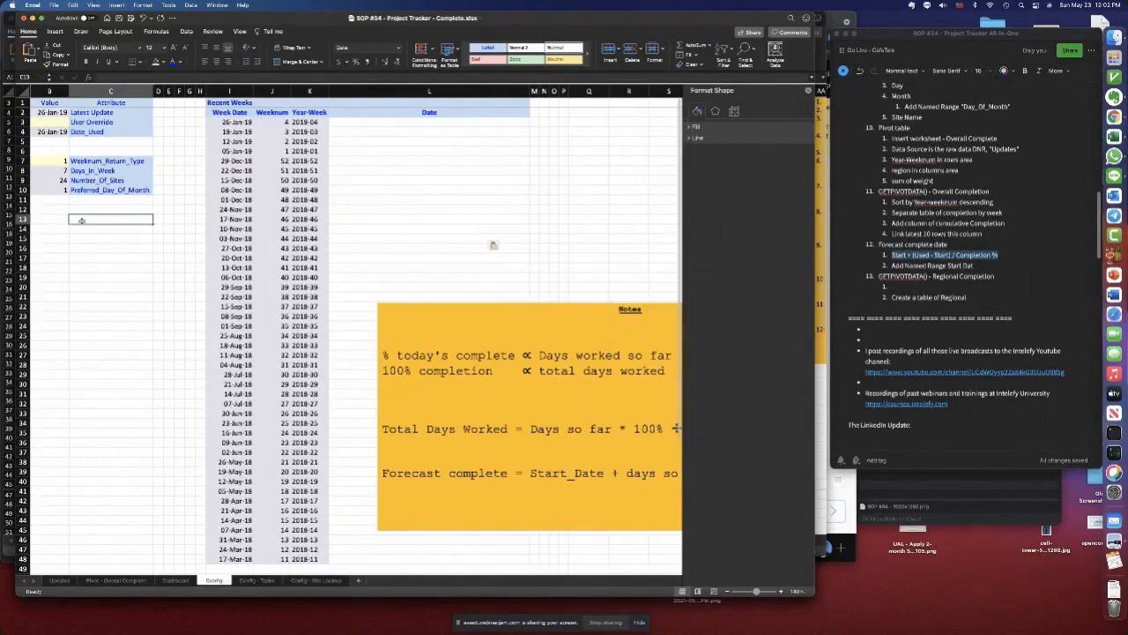
pyautogui.write('Date')
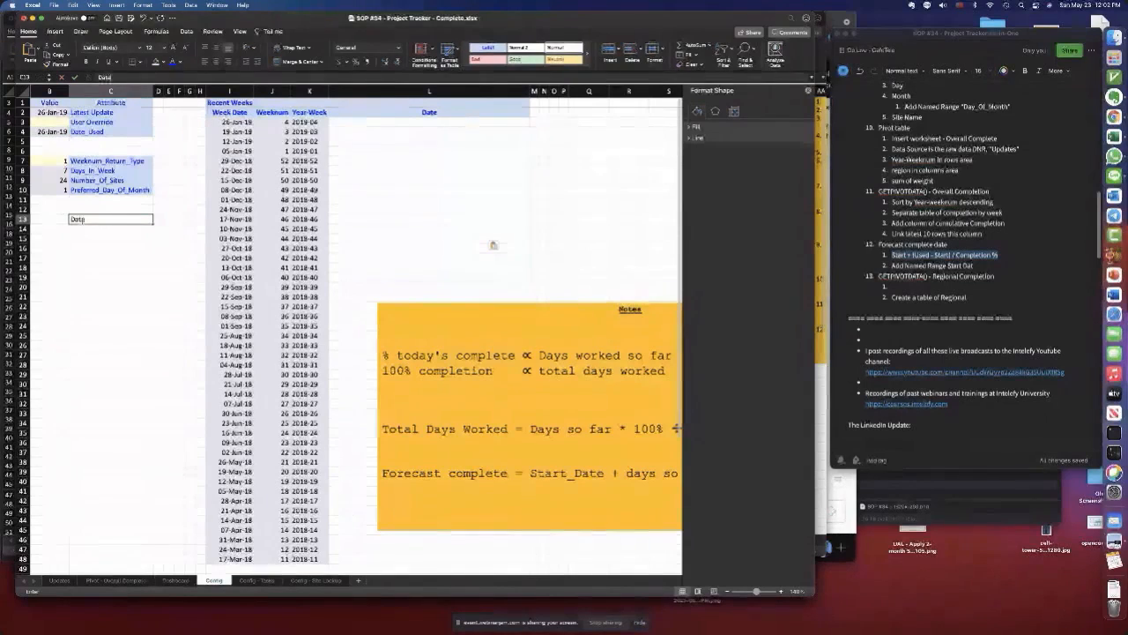
pyautogui.press('BackSpace')
pyautogui.press('BackSpace')
pyautogui.press('BackSpace')
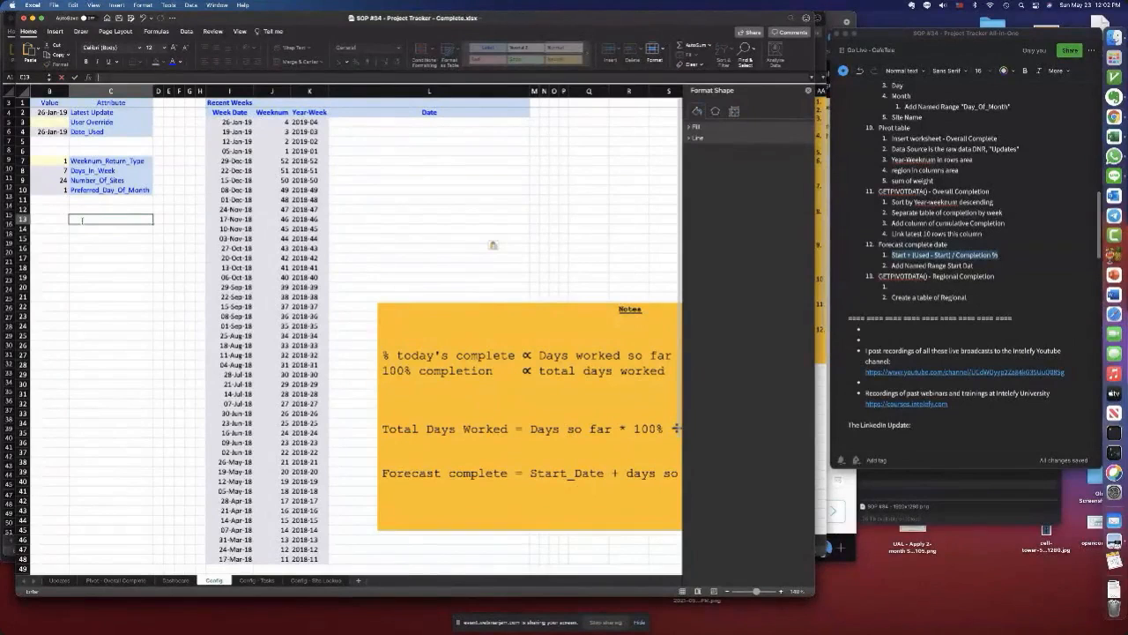
pyautogui.write('Date')
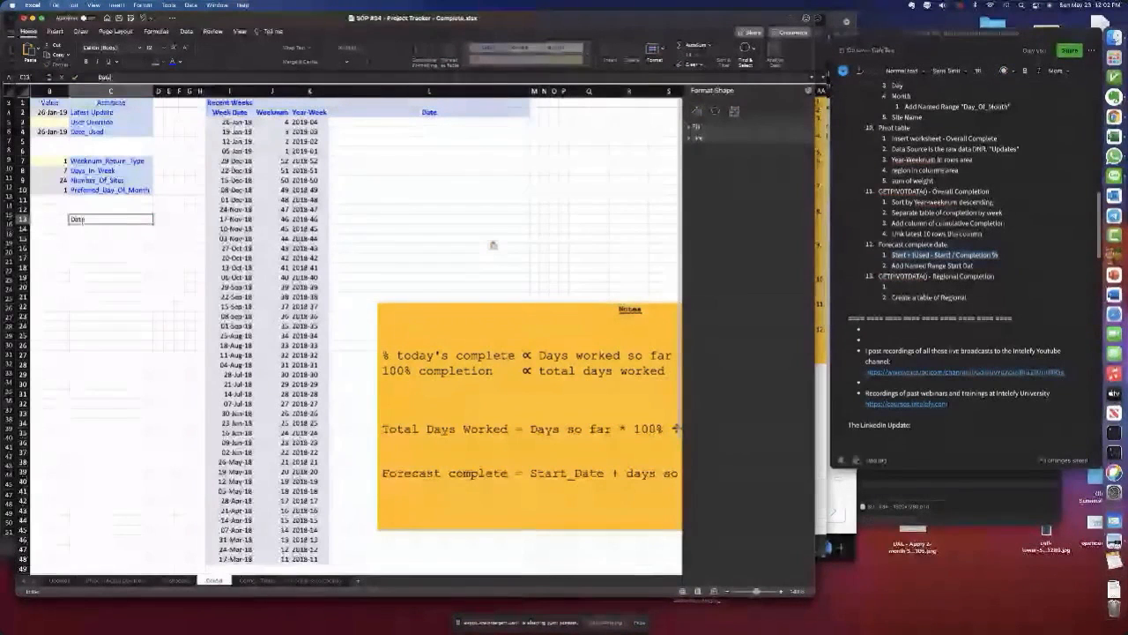
pyautogui.write('_First')
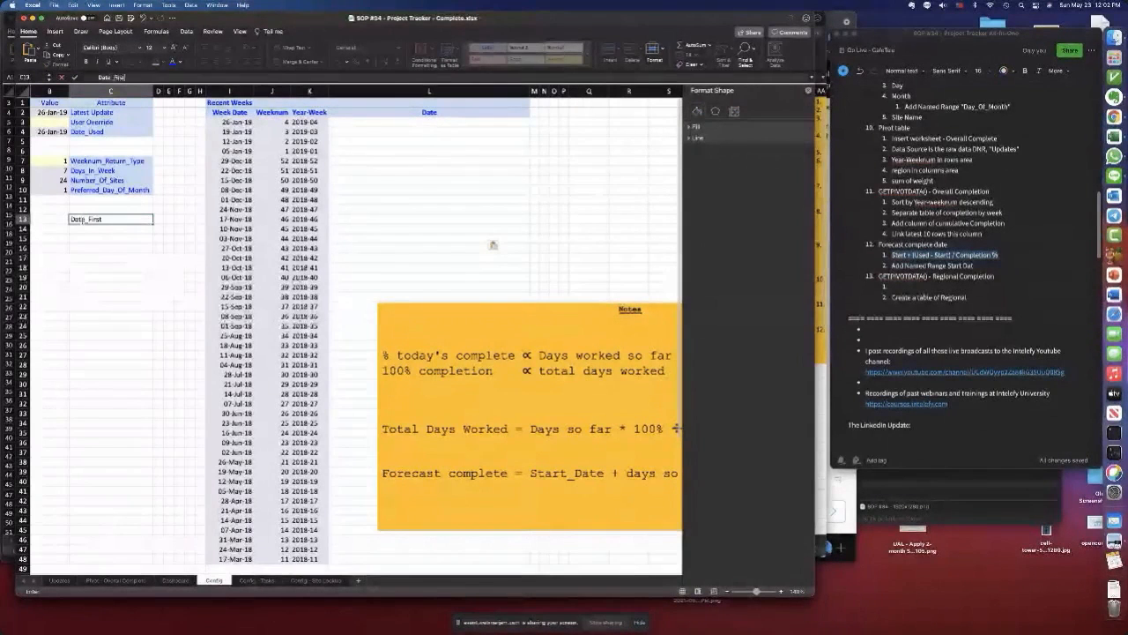
pyautogui.press('Return')
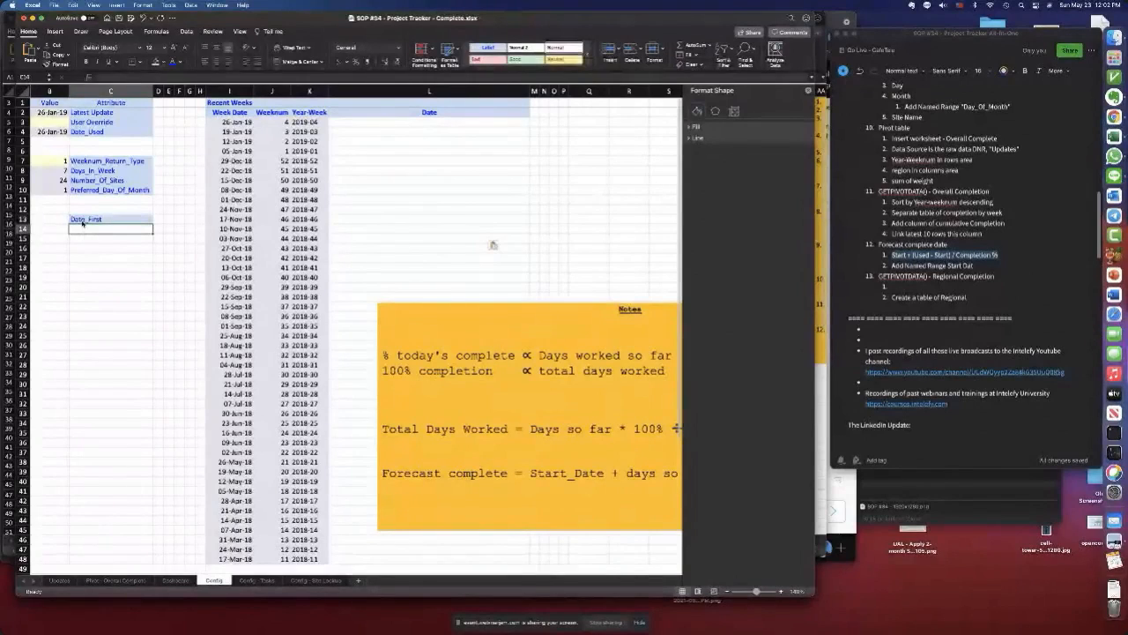
pyautogui.write('User Override')
pyautogui.press('Return')
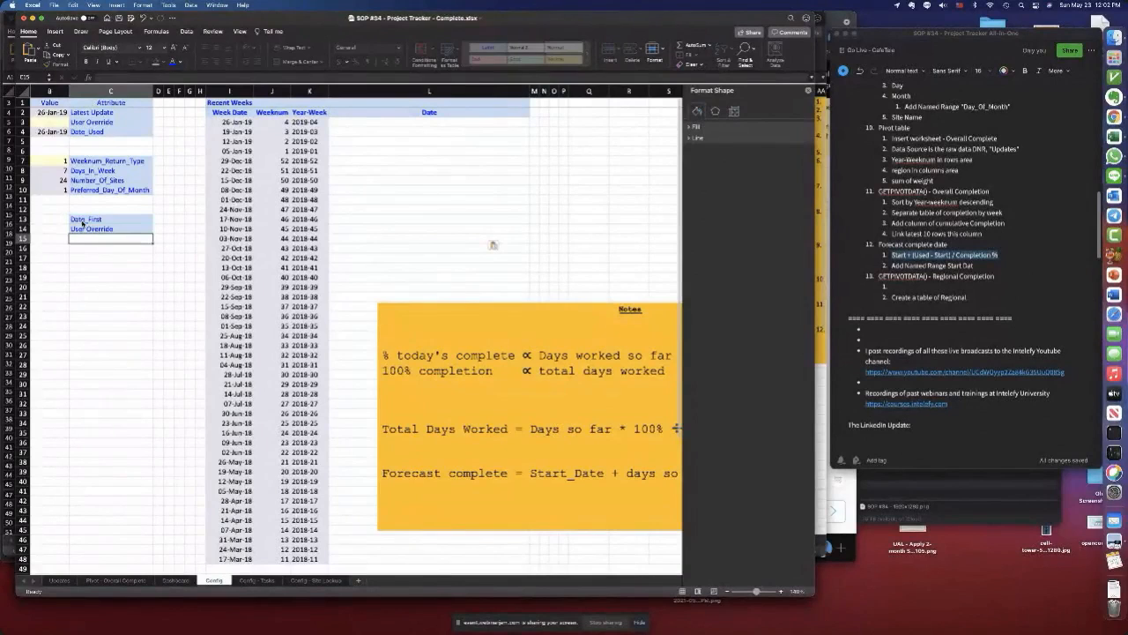
# - Check the latest-update formula in B2 and rename its label in C2 as "Date_Latest"
pyautogui.click(58, 219)
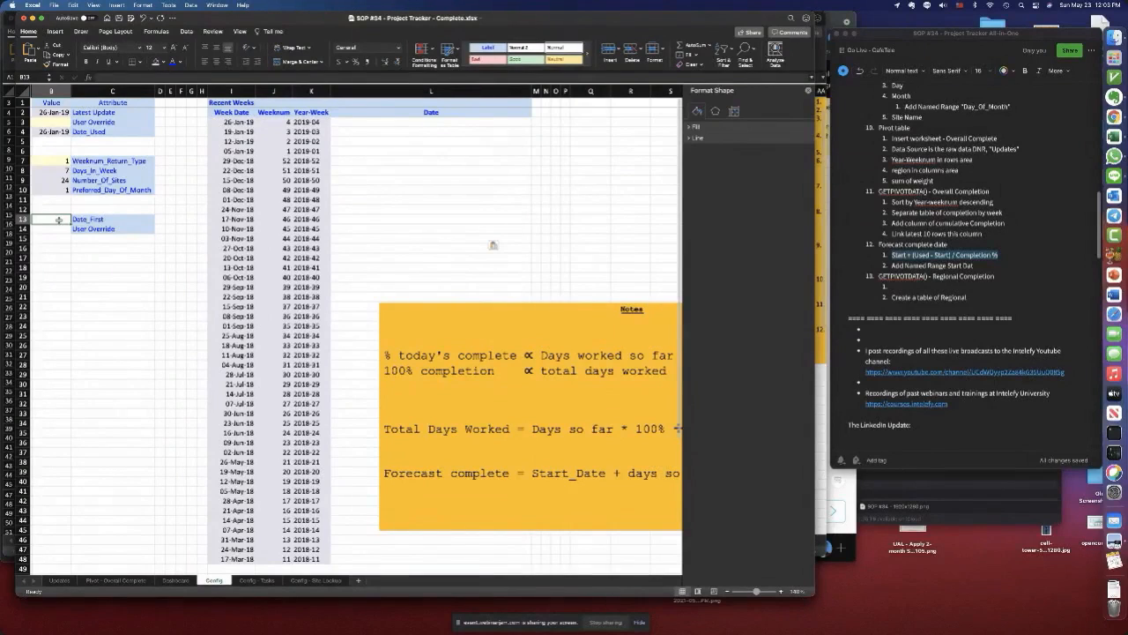
pyautogui.click(55, 112)
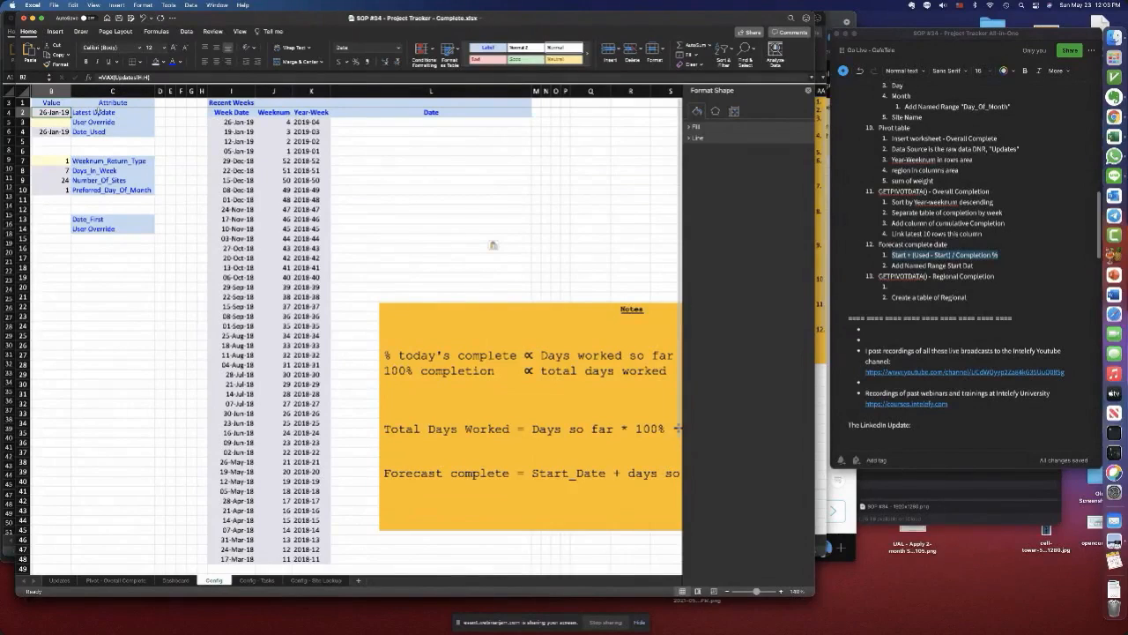
pyautogui.click(97, 113)
pyautogui.write('Date_Latest')
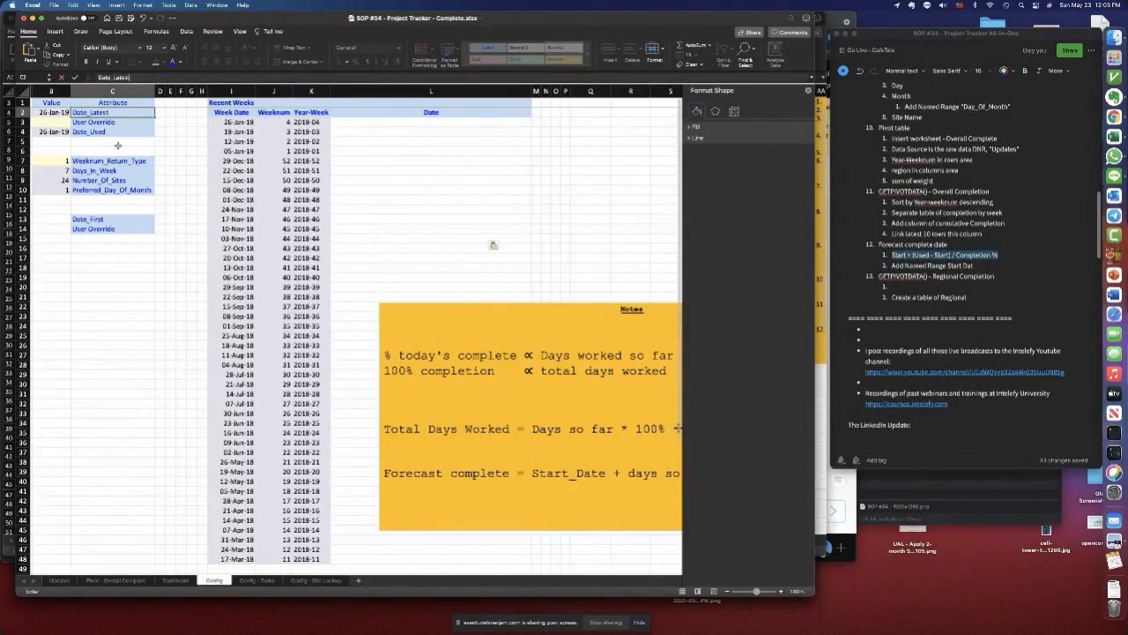
pyautogui.press('Return')
# - Calculate the Date_First value in B13 with a MIN formula over the Updates sheet's Date Completed column H
pyautogui.click(102, 219)
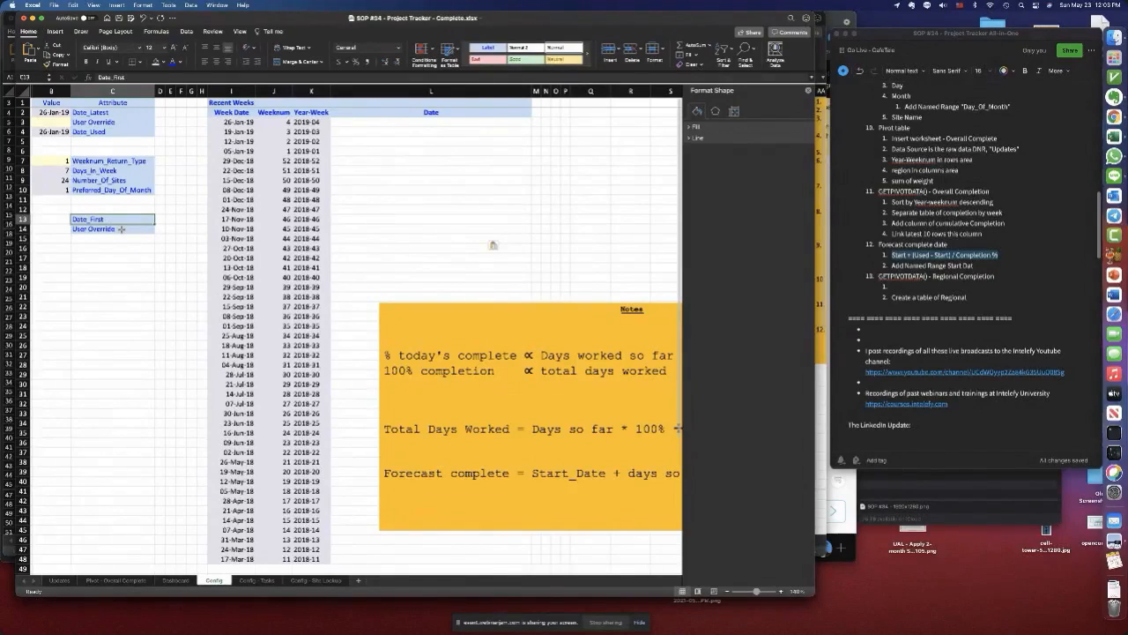
pyautogui.click(55, 219)
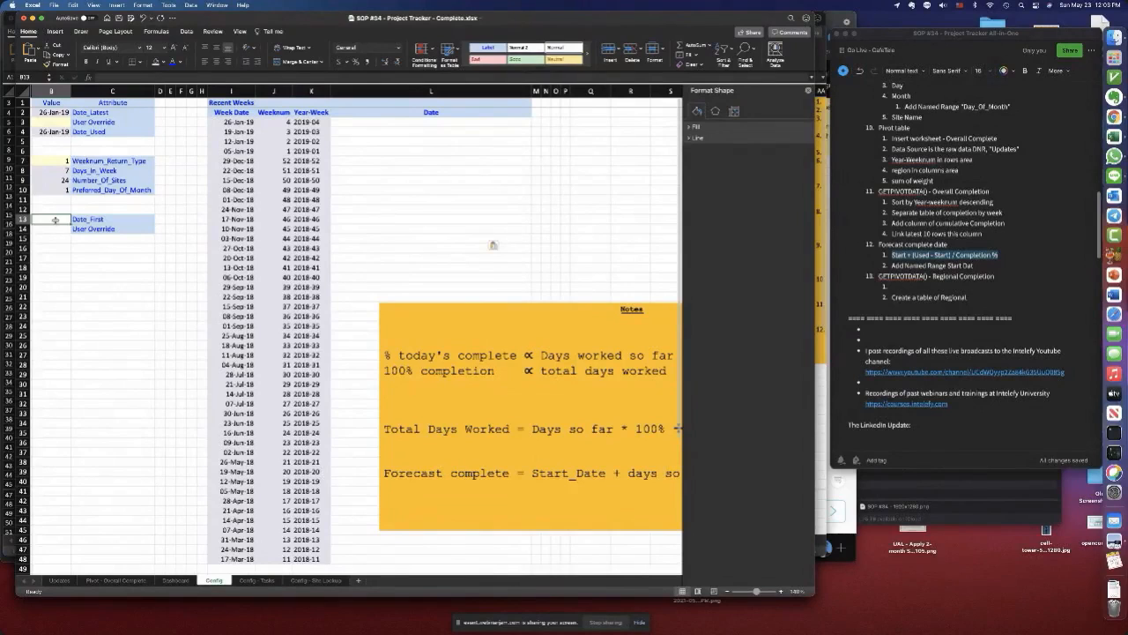
pyautogui.write('=min(')
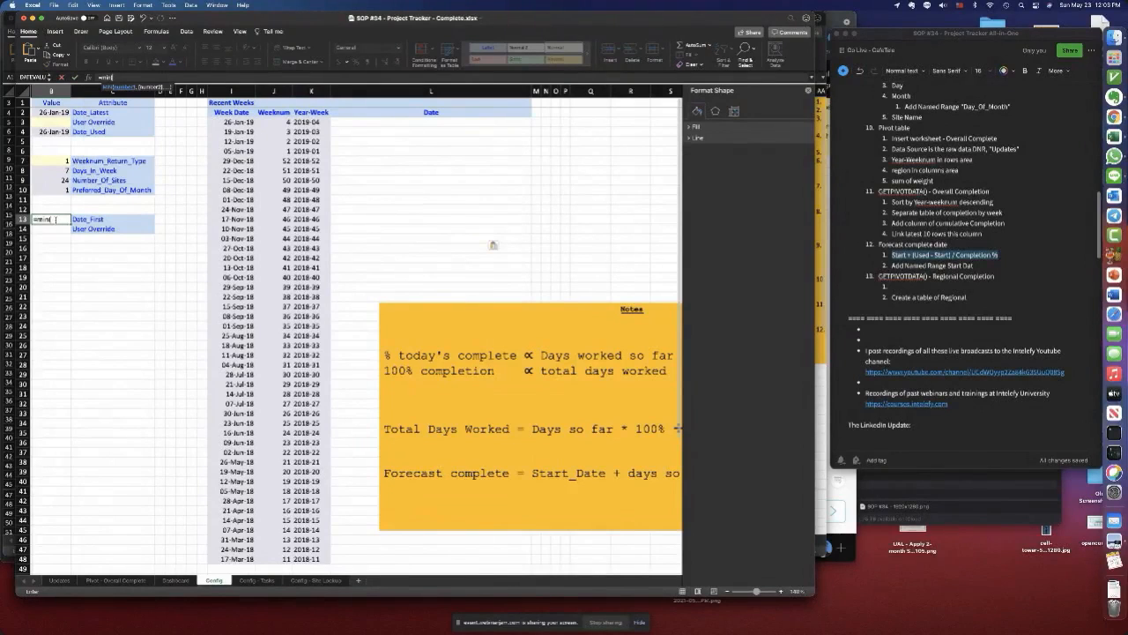
pyautogui.click(59, 579)
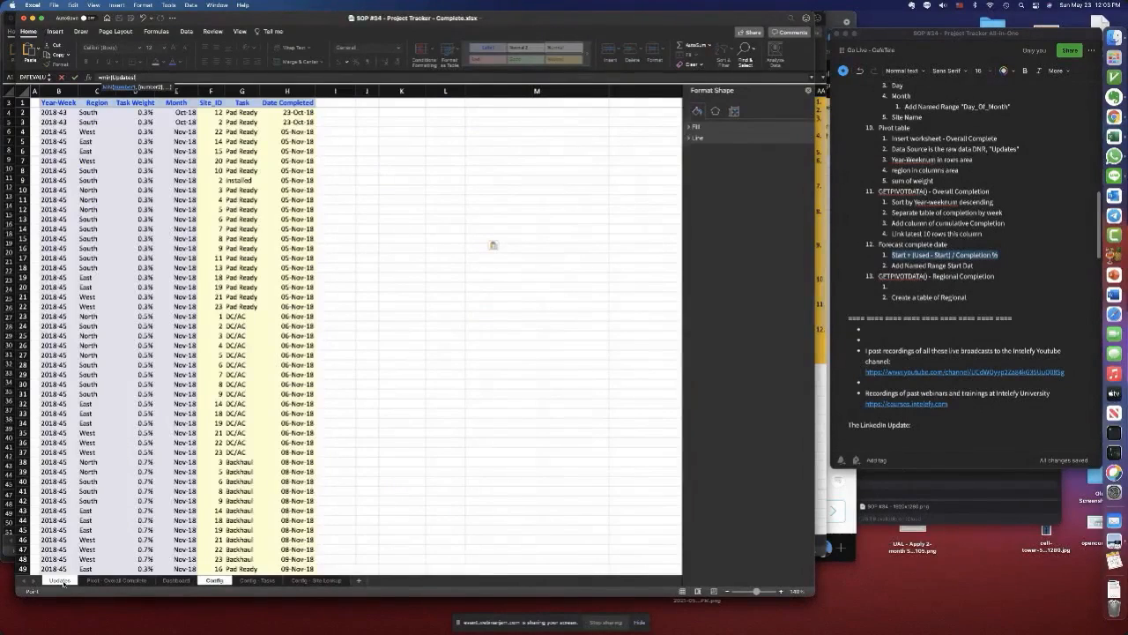
pyautogui.click(288, 91)
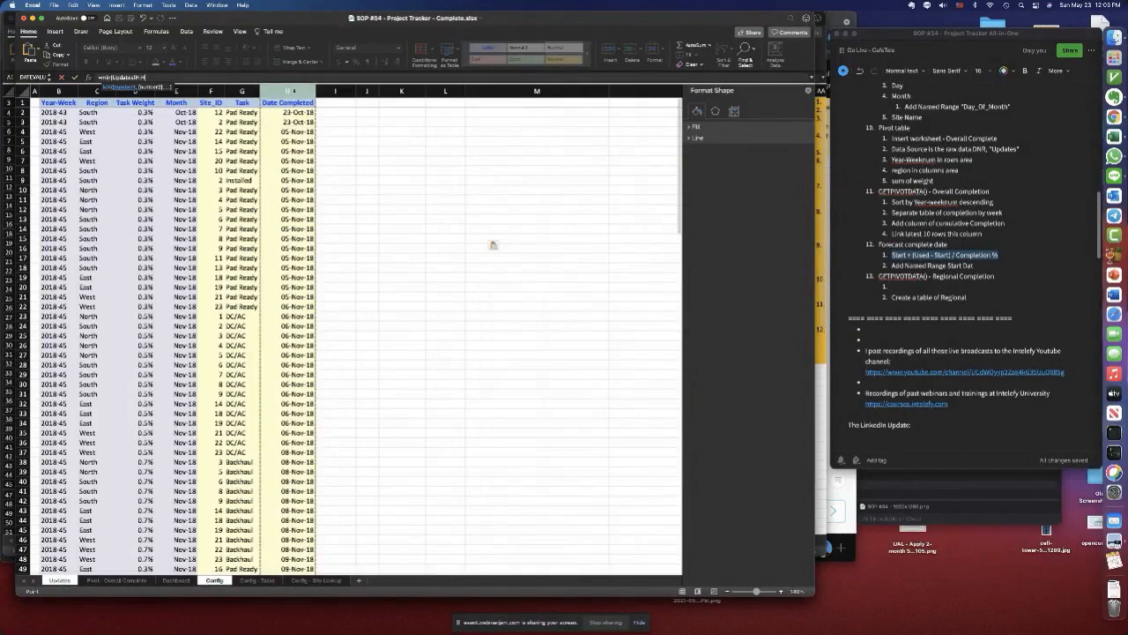
pyautogui.write(')')
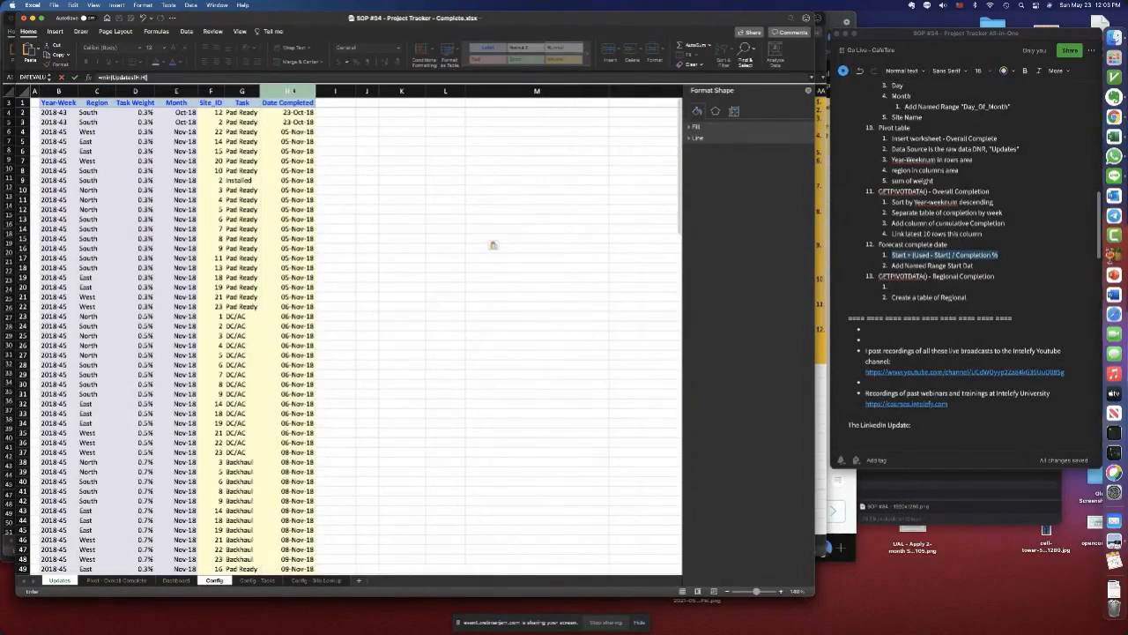
pyautogui.press('Return')
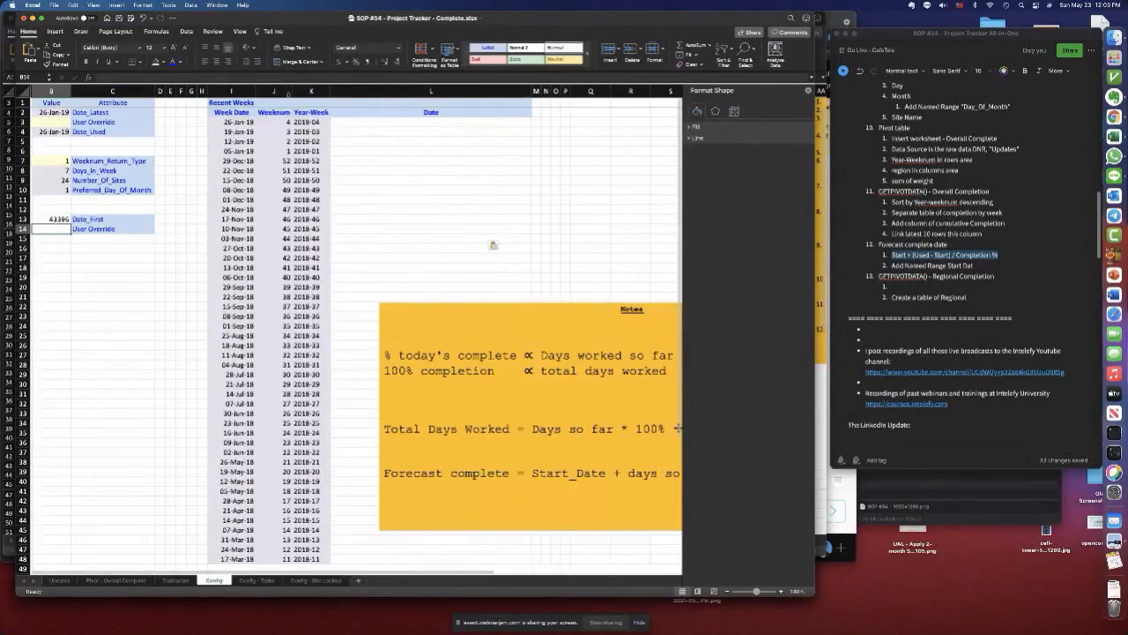
# - Format the Date_First value in B13 as a date in the 14-Mar-12 day-month-year style
pyautogui.press('super+1')
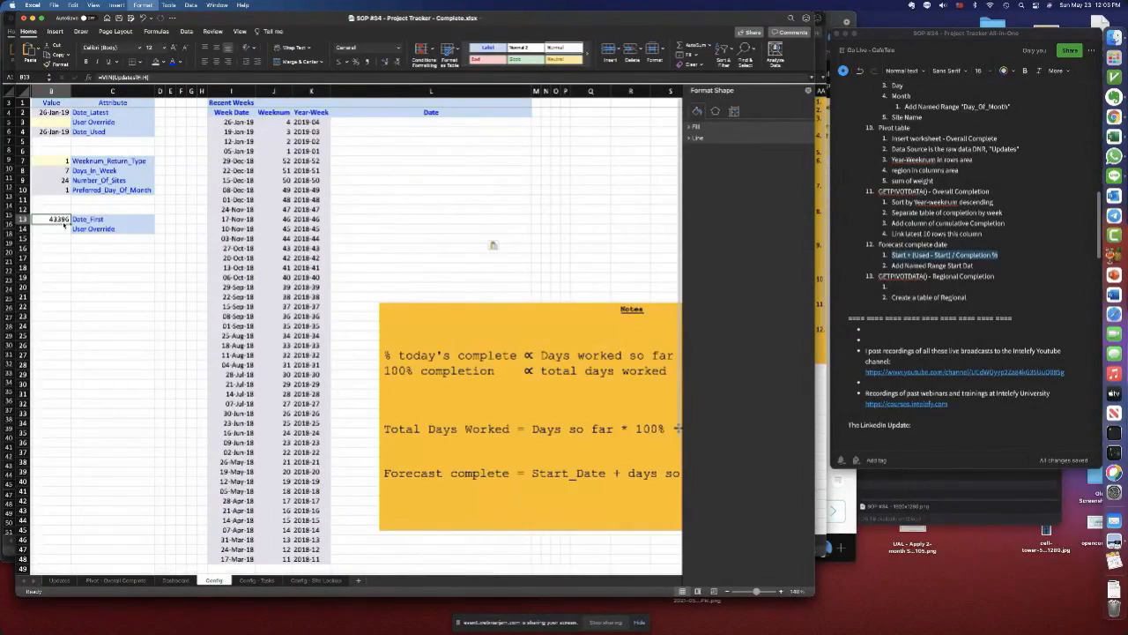
pyautogui.click(451, 180)
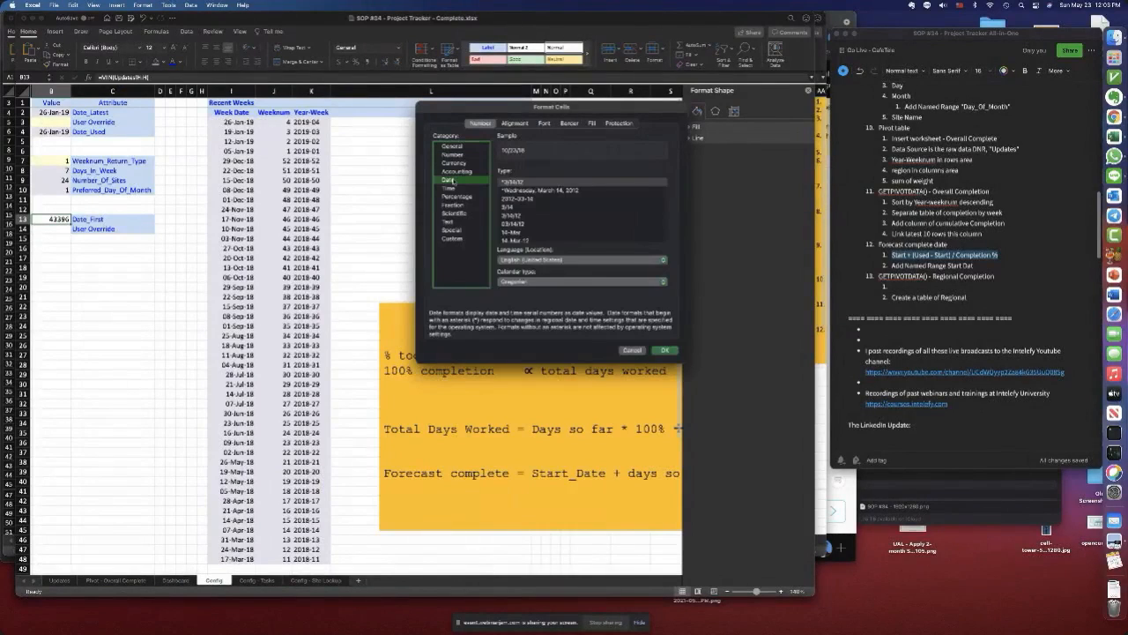
pyautogui.scroll(-2, 546, 225)
pyautogui.click(524, 212)
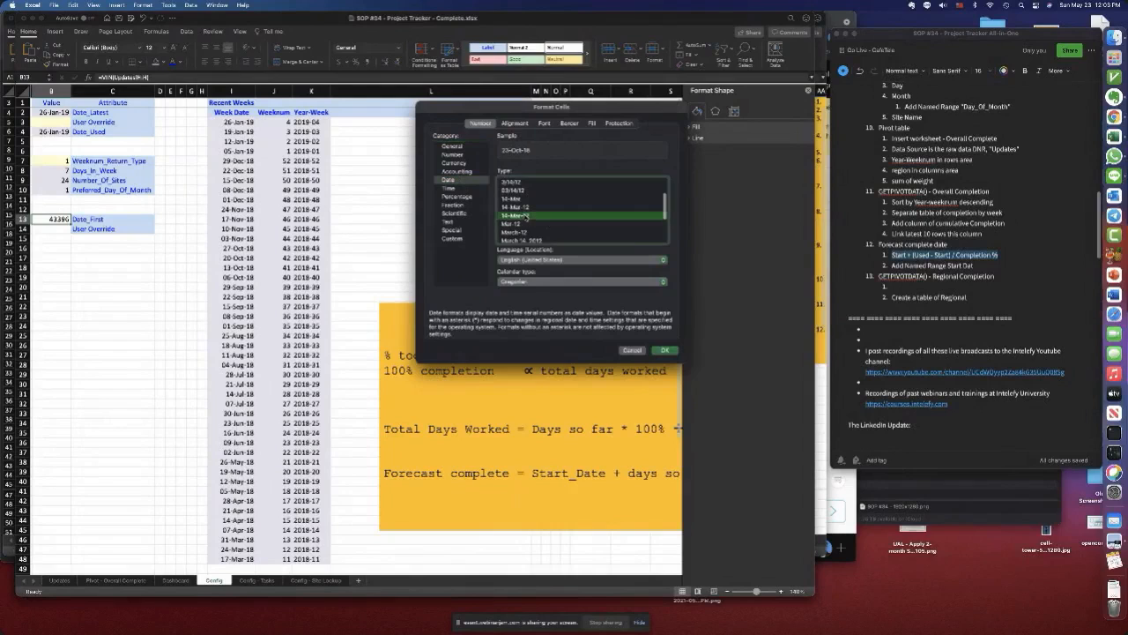
pyautogui.click(663, 350)
pyautogui.click(57, 248)
# - Fill the Date_First value cell B13 with light purple and the User Override input cell B14 with light yellow
pyautogui.click(45, 220)
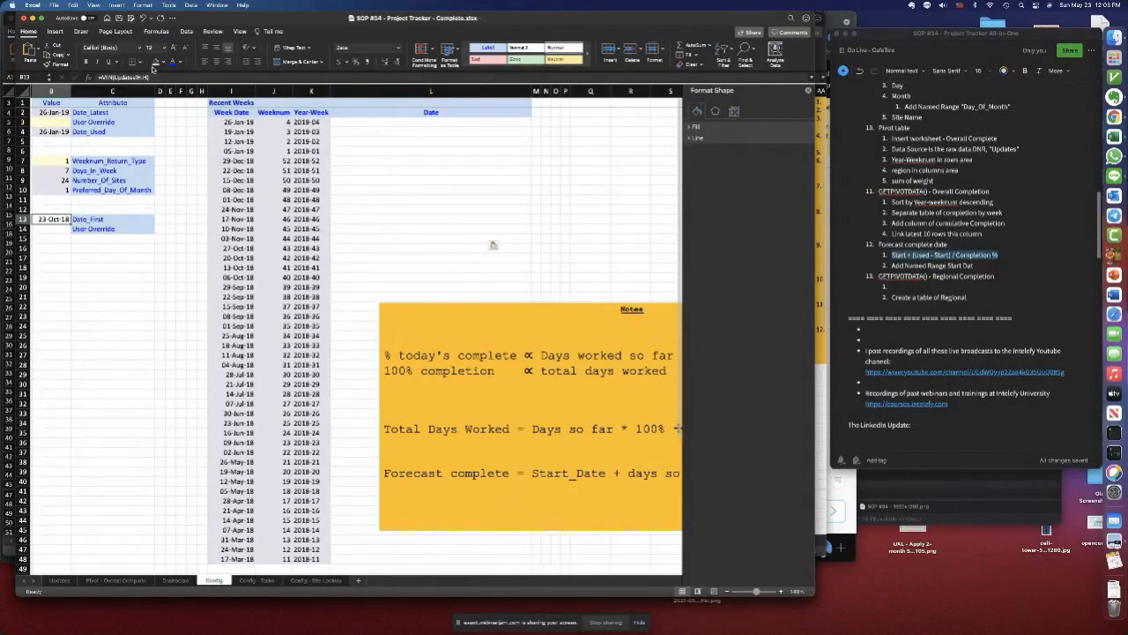
pyautogui.click(163, 62)
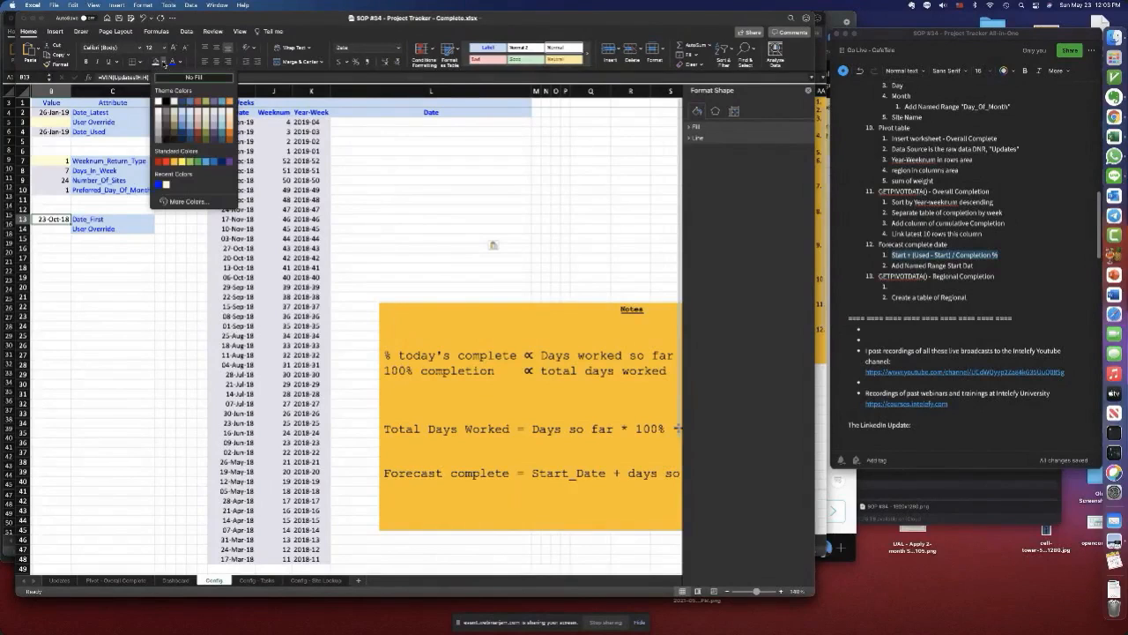
pyautogui.click(210, 115)
pyautogui.click(58, 228)
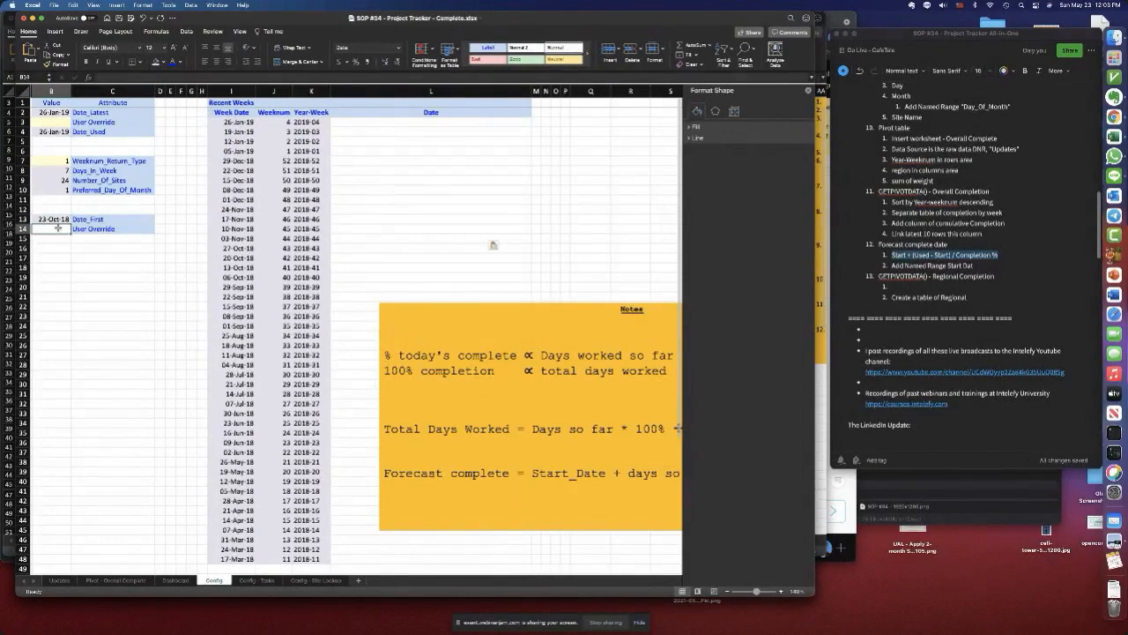
pyautogui.click(164, 63)
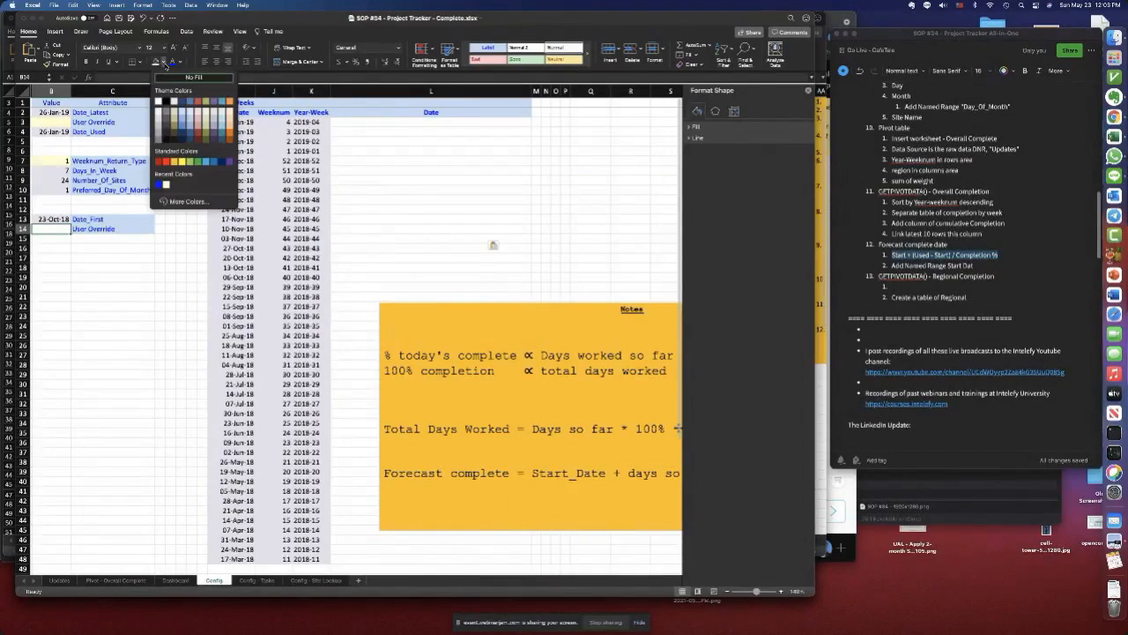
pyautogui.click(168, 187)
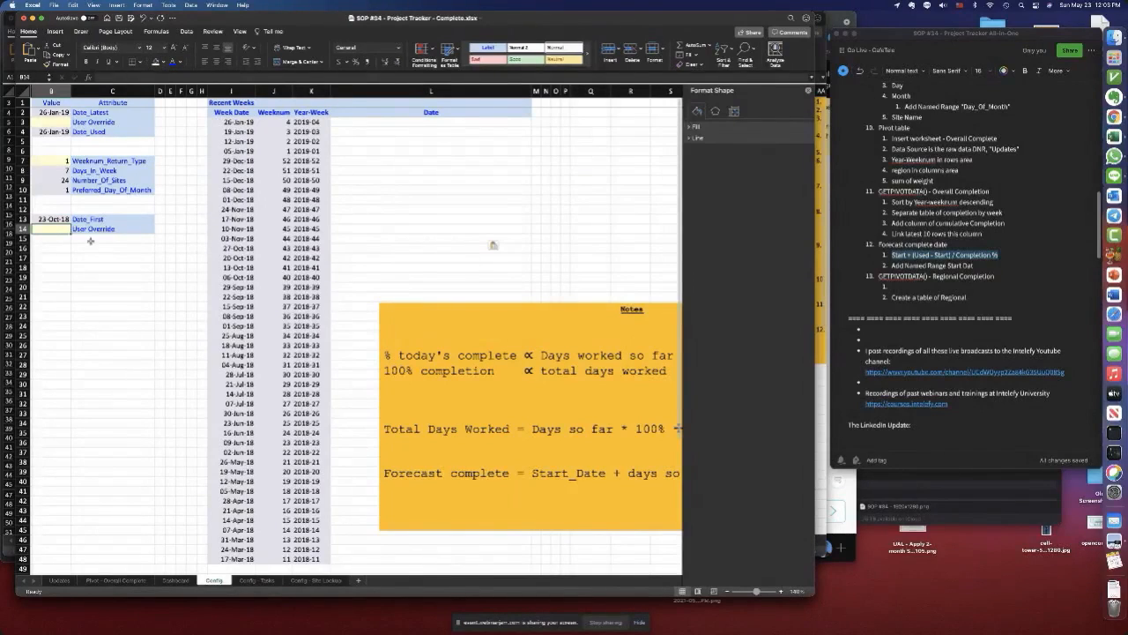
pyautogui.click(90, 239)
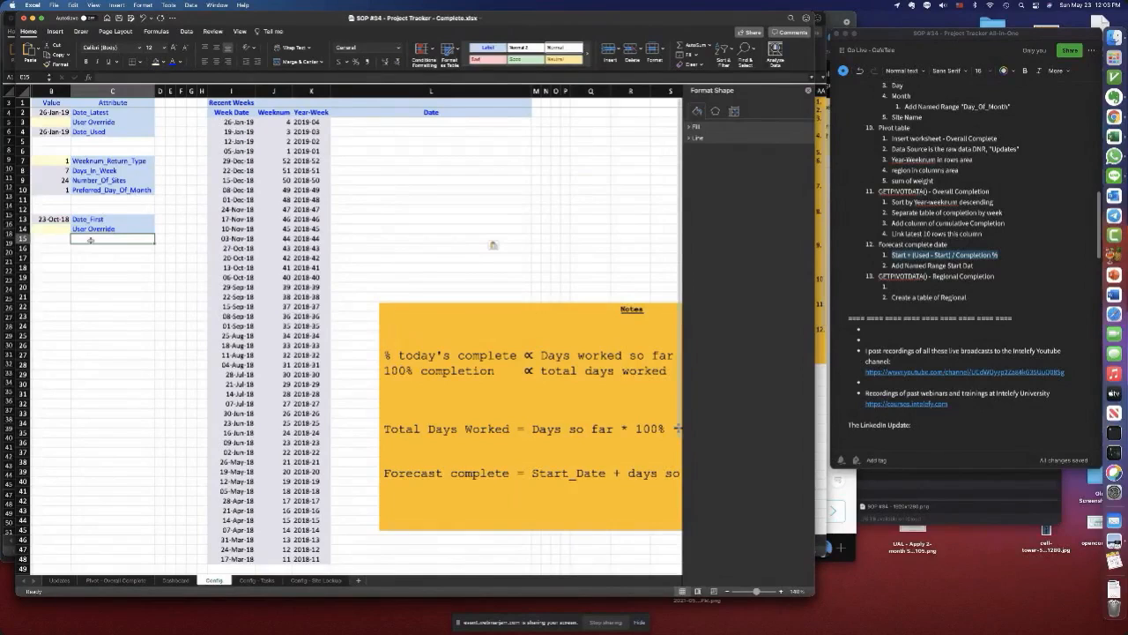
# - Label cell C15 as Date_First and rename the label in C13 to Date_Earliest
pyautogui.write('Date_First')
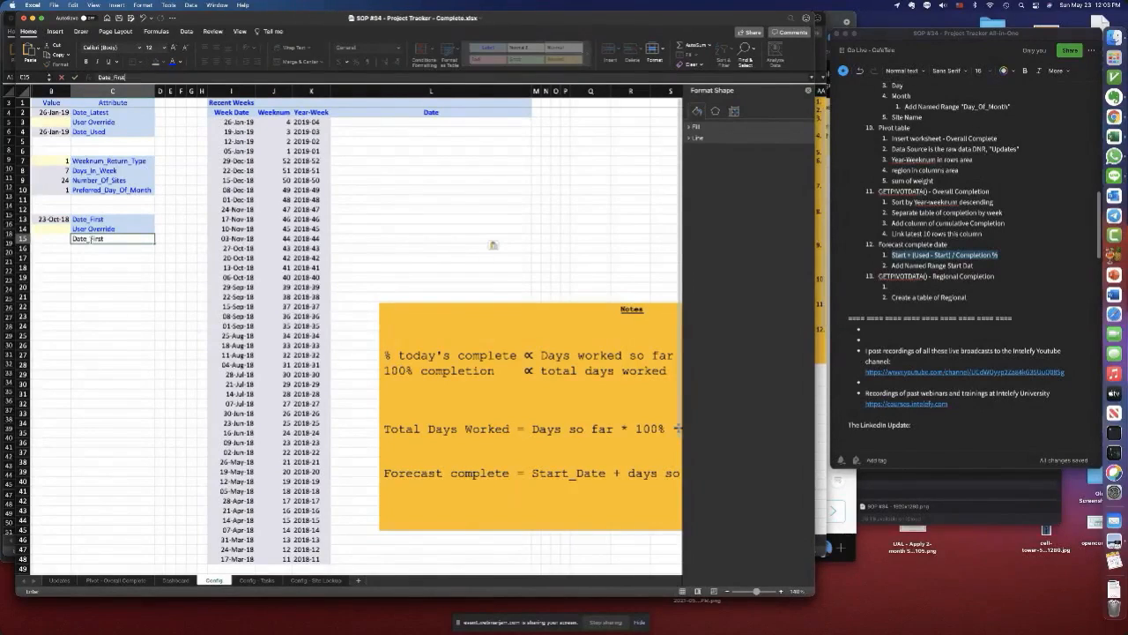
pyautogui.press('Return')
pyautogui.doubleClick(90, 219)
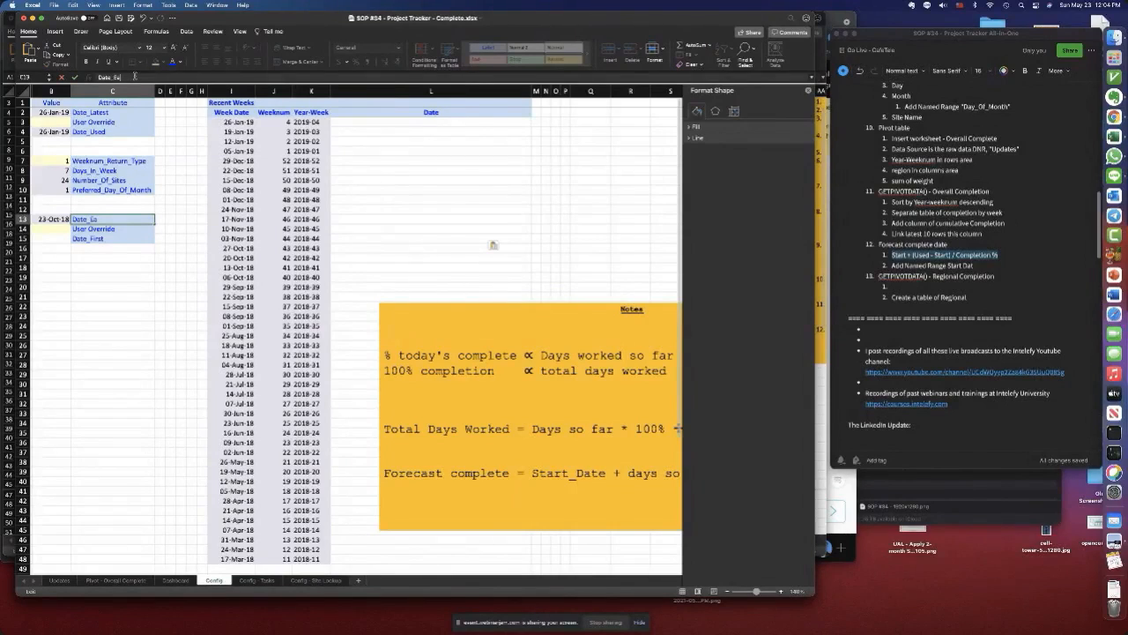
pyautogui.write('st')
pyautogui.press('Return')
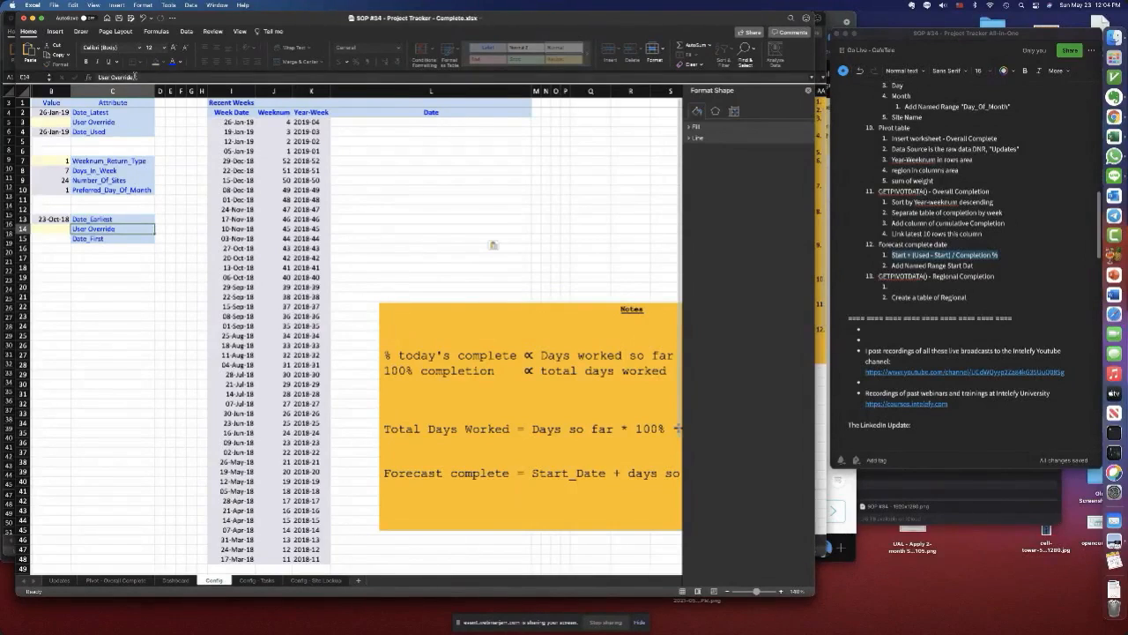
# - Try to assign the label text Date_First as the range name of cell B15
pyautogui.click(99, 238)
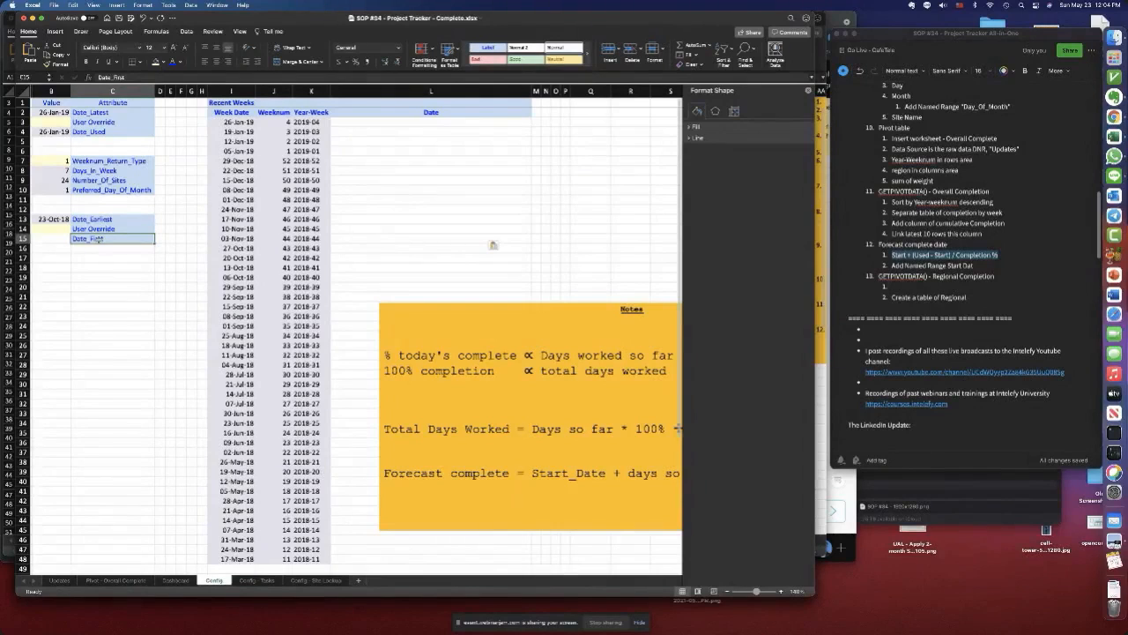
pyautogui.press('super+c')
pyautogui.click(53, 238)
pyautogui.click(33, 77)
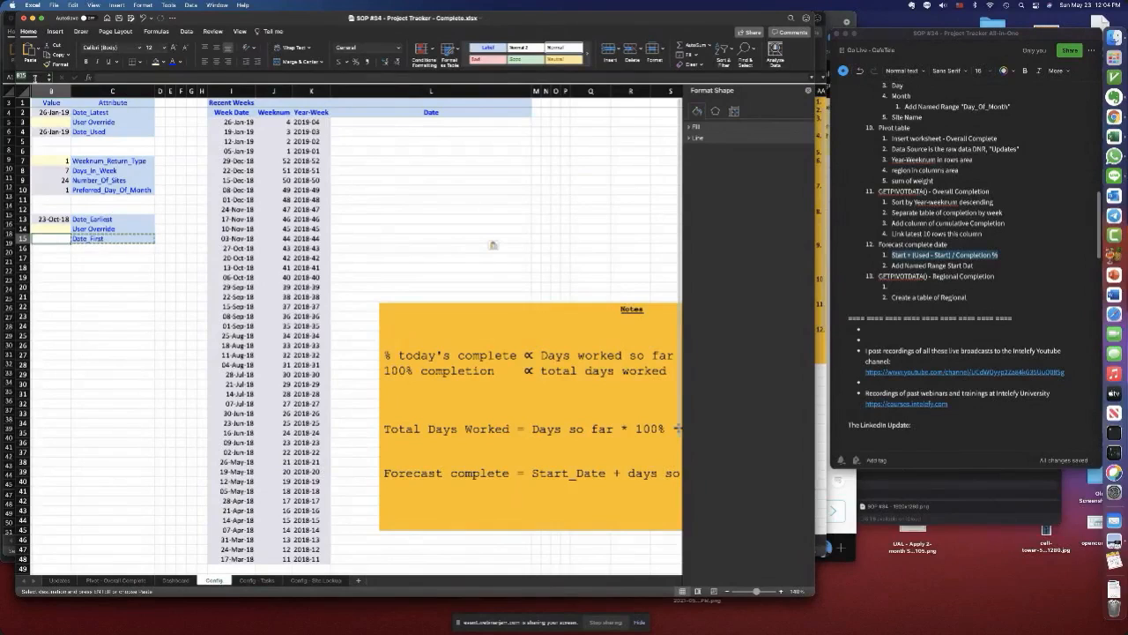
pyautogui.press('super+v')
# - Assign the range name Date_Start to cell C15 and change the label in that cell to Date_Start
pyautogui.click(100, 238)
pyautogui.click(39, 78)
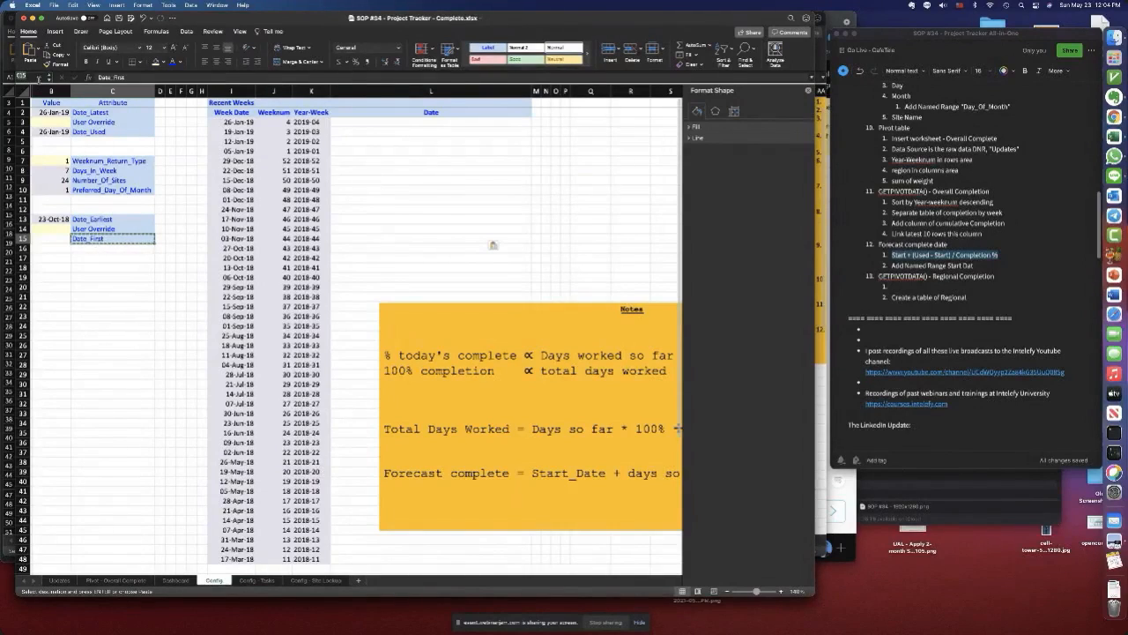
pyautogui.press('super+v')
pyautogui.press('Escape')
pyautogui.click(96, 238)
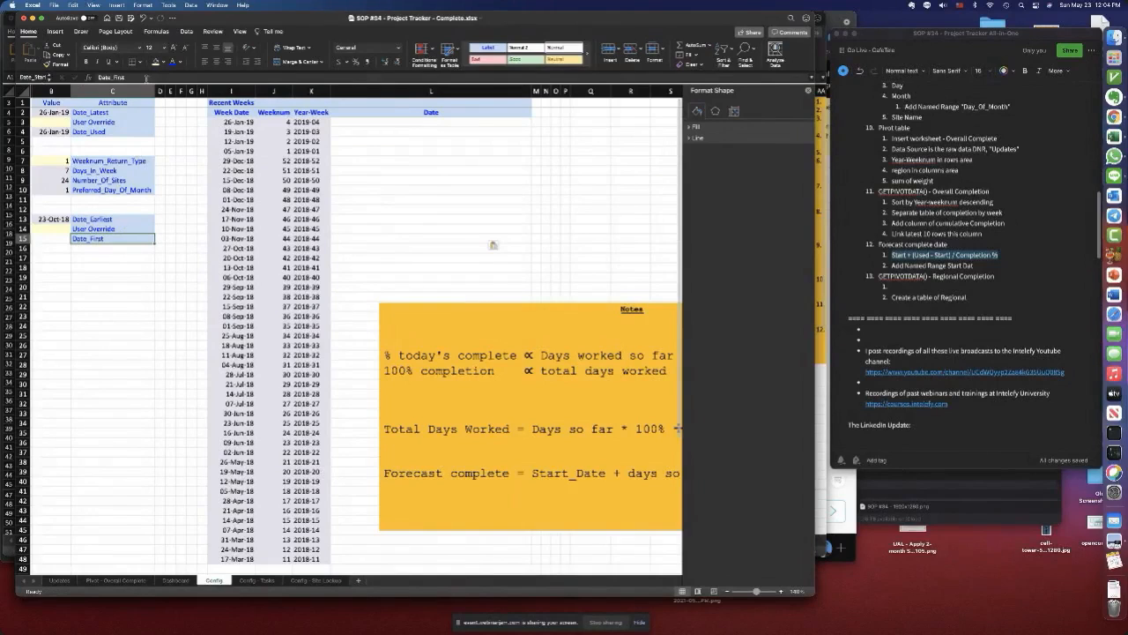
pyautogui.click(141, 75)
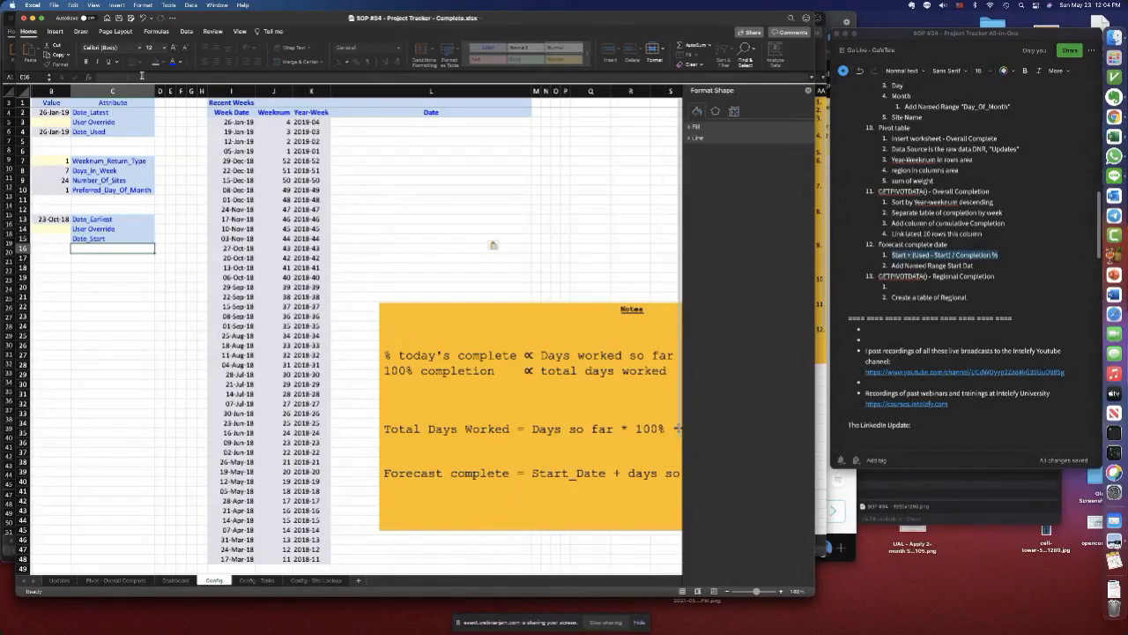
pyautogui.press('Escape')
# - Enter =IF(B14,B14,B13) in B15 so the start date uses the user override or else the earliest date
pyautogui.click(60, 238)
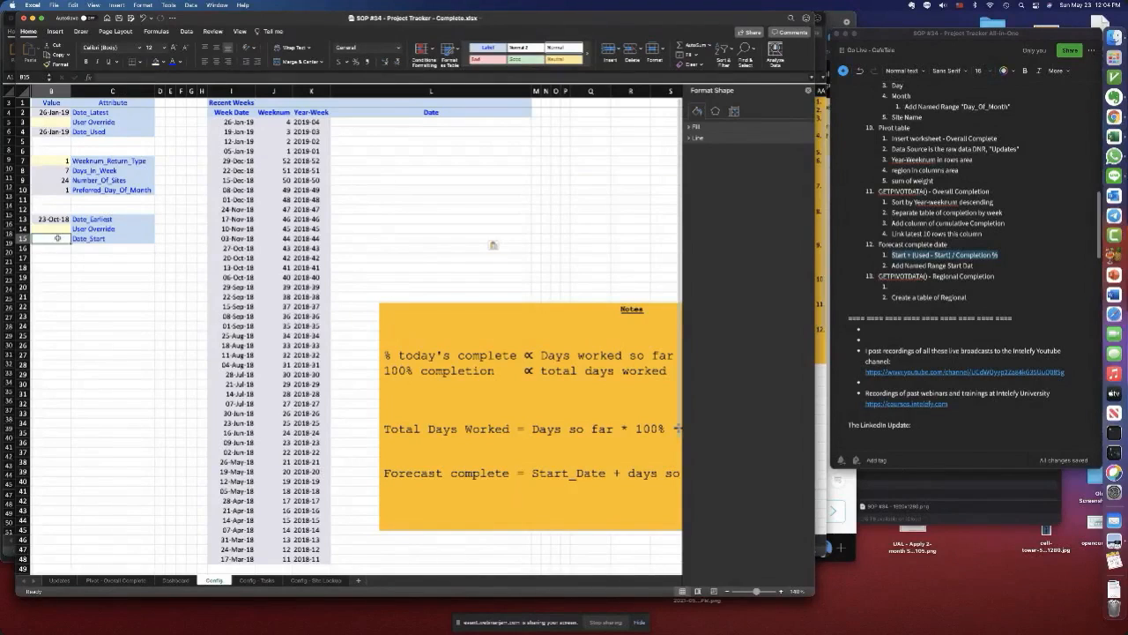
pyautogui.write('=if(')
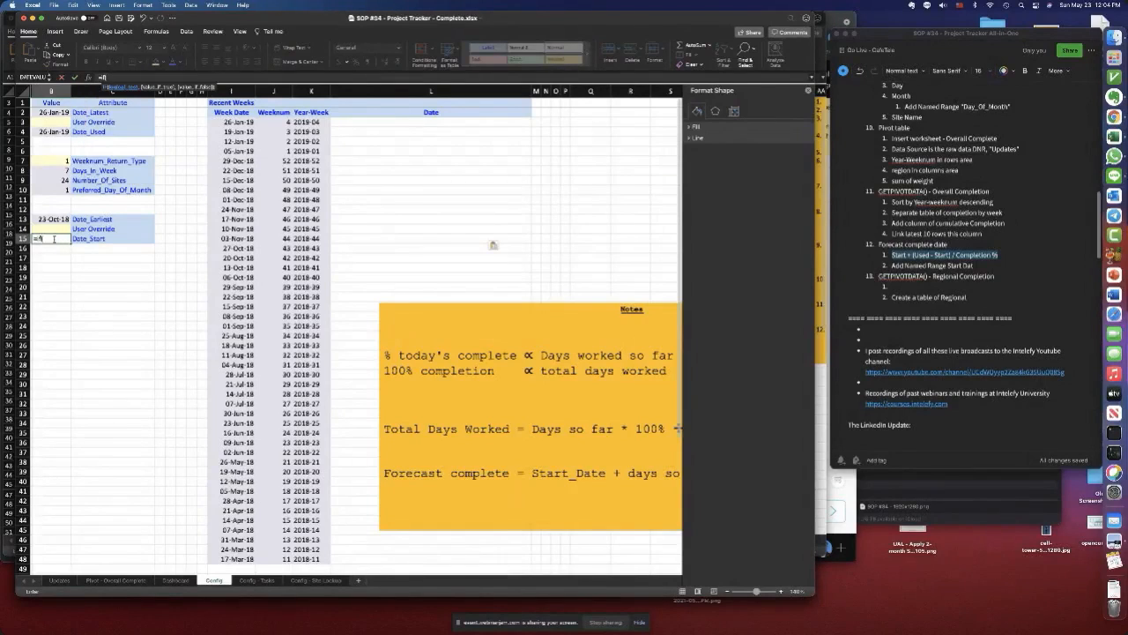
pyautogui.click(54, 228)
pyautogui.write(',')
pyautogui.click(54, 228)
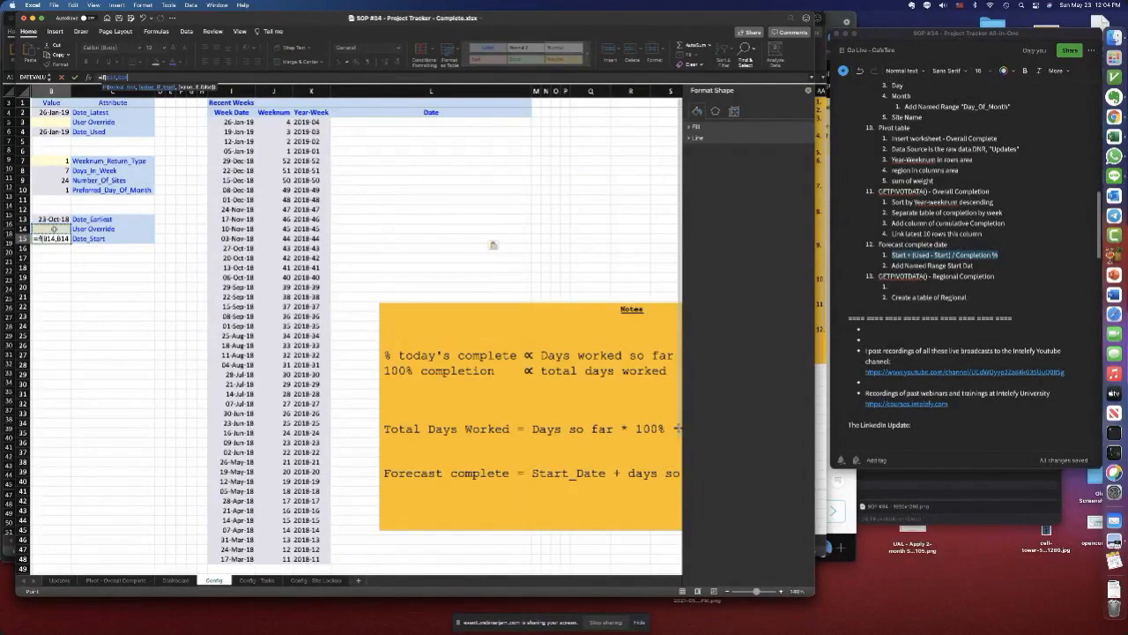
pyautogui.write(',')
pyautogui.click(53, 220)
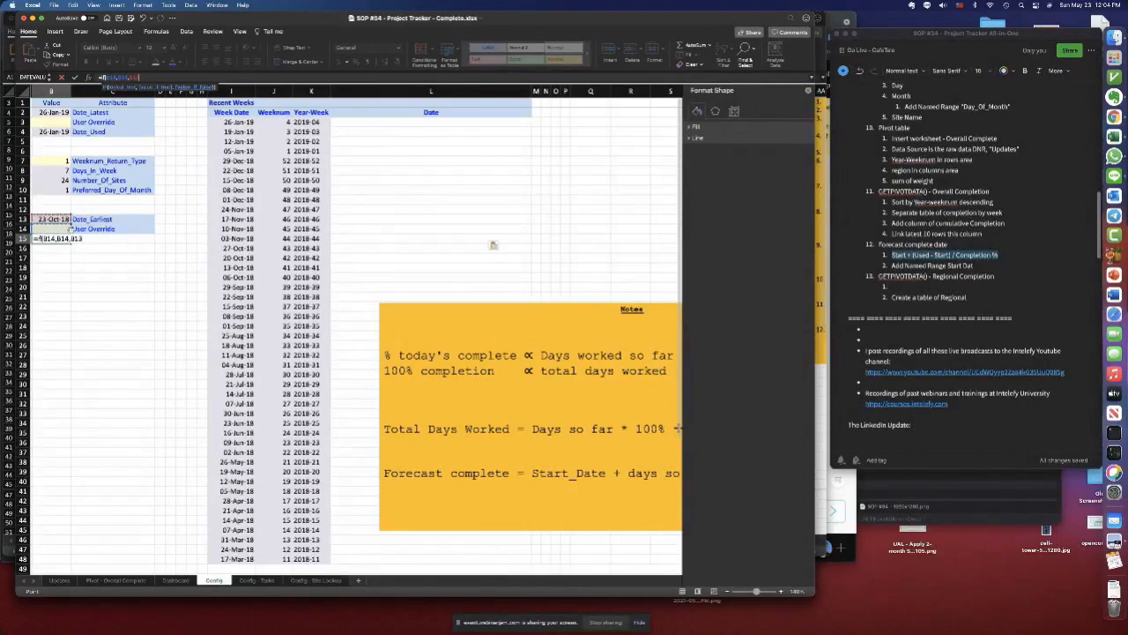
pyautogui.press('Return')
pyautogui.press('Up')
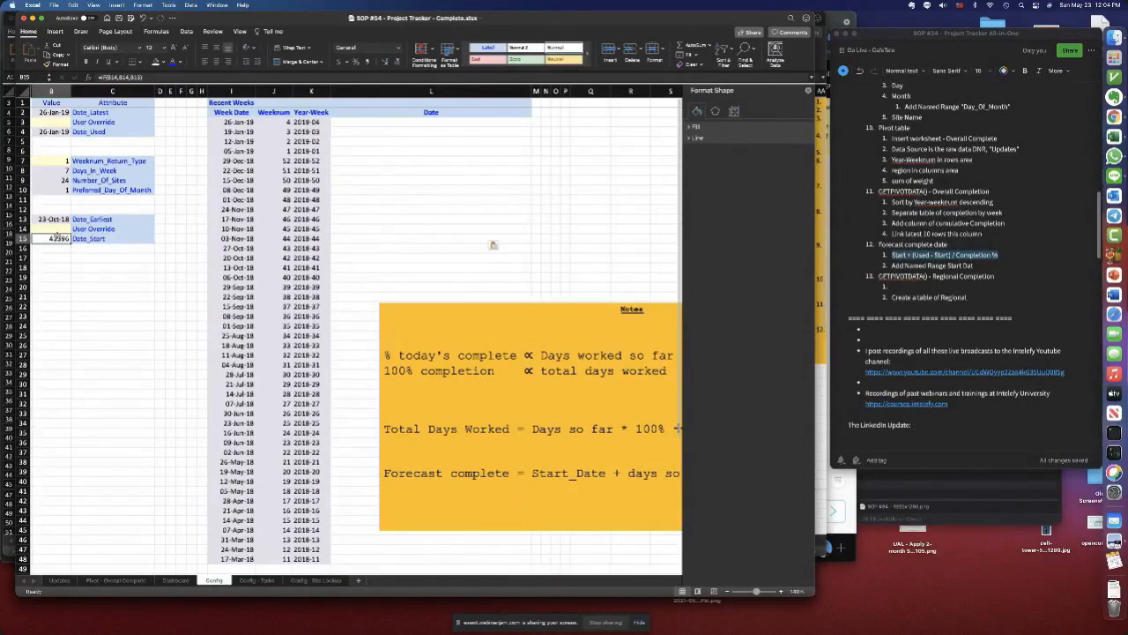
# - Copy the date formatting of the Date_Earliest value in B13 onto the Date_Start value in B15
pyautogui.click(56, 219)
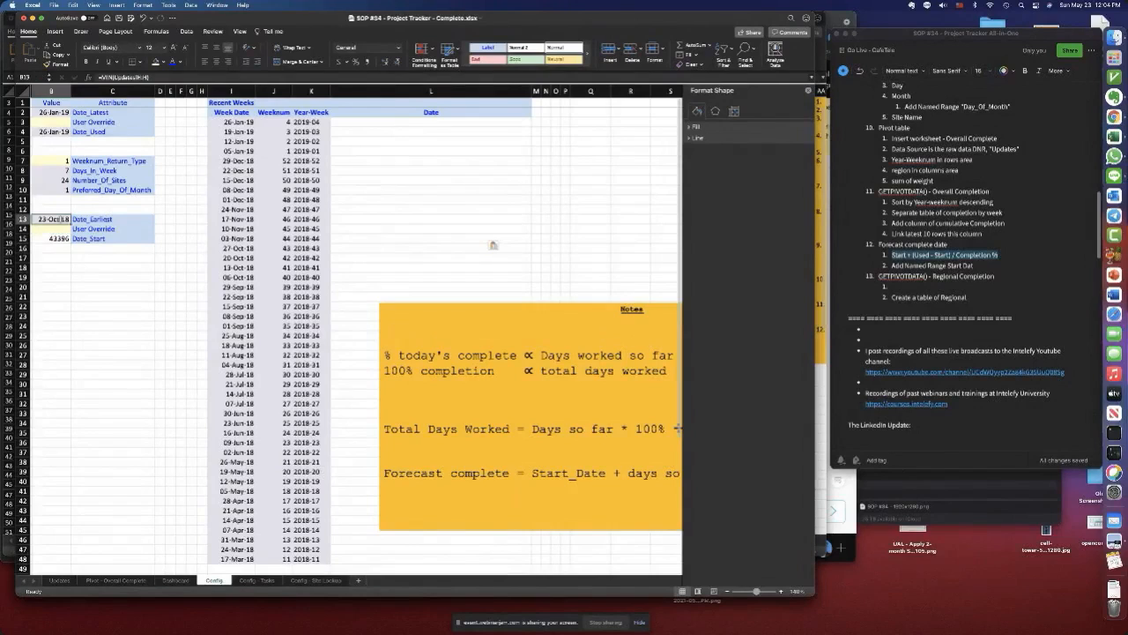
pyautogui.press('super+c')
pyautogui.press('Escape')
pyautogui.click(57, 65)
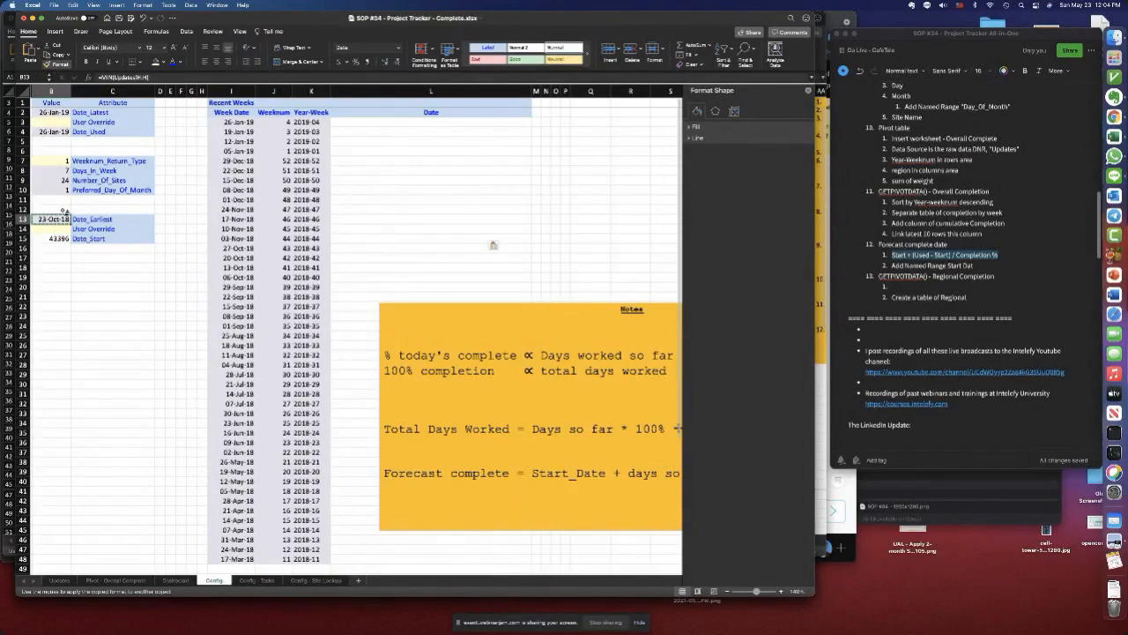
pyautogui.click(53, 238)
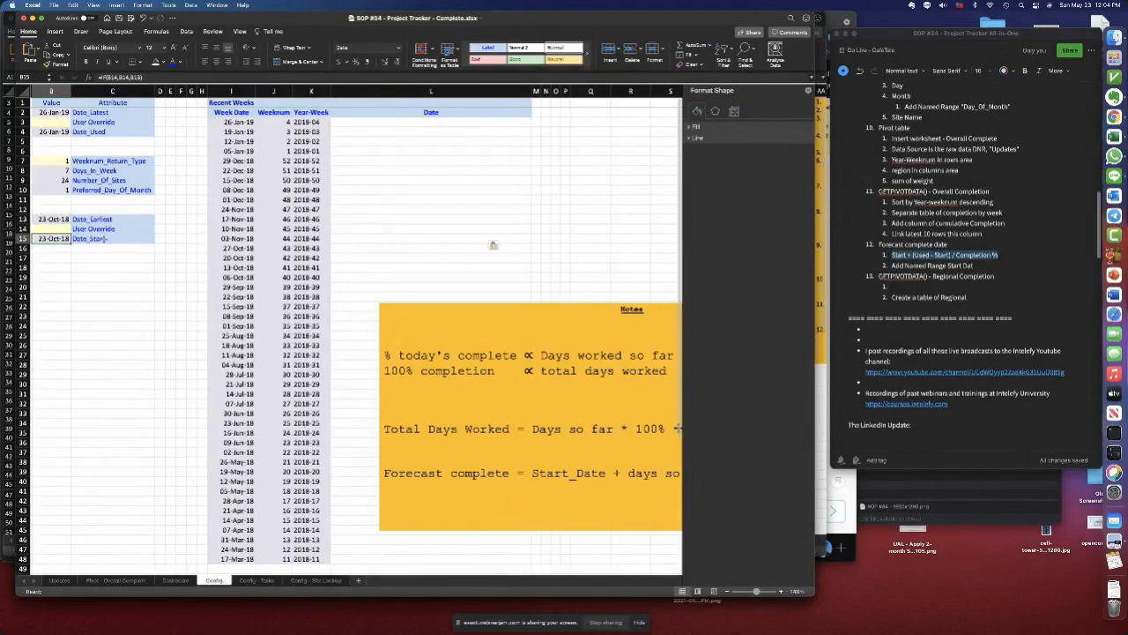
pyautogui.click(104, 238)
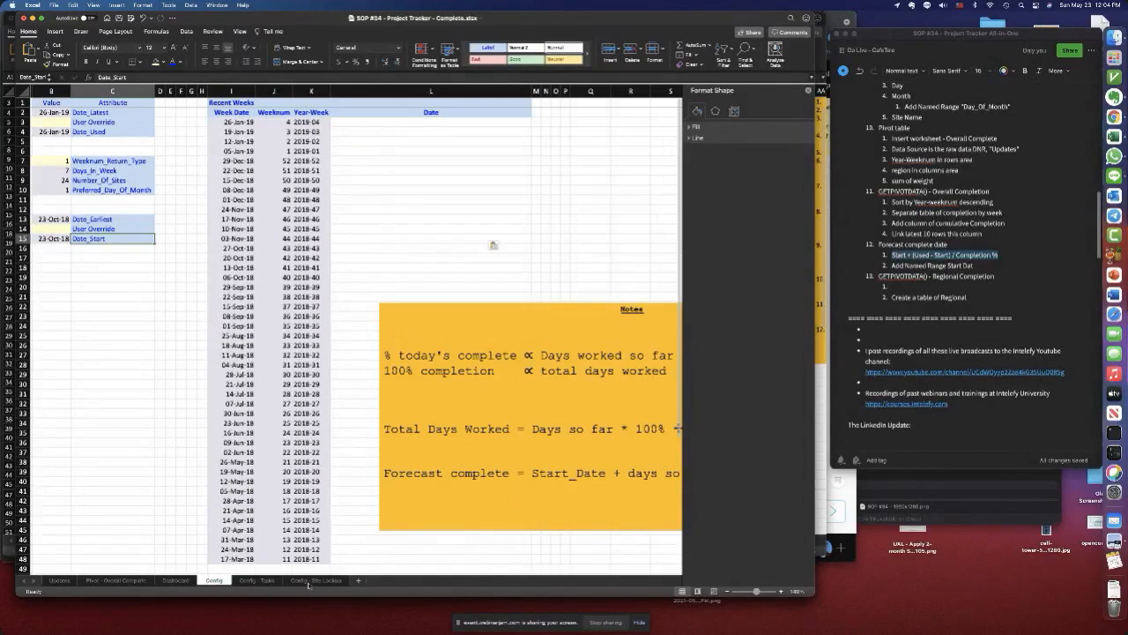
# - On the Pivot - Overall Complete sheet, insert a column before Cumulative Complete and head it Forecast Complete
pyautogui.click(114, 580)
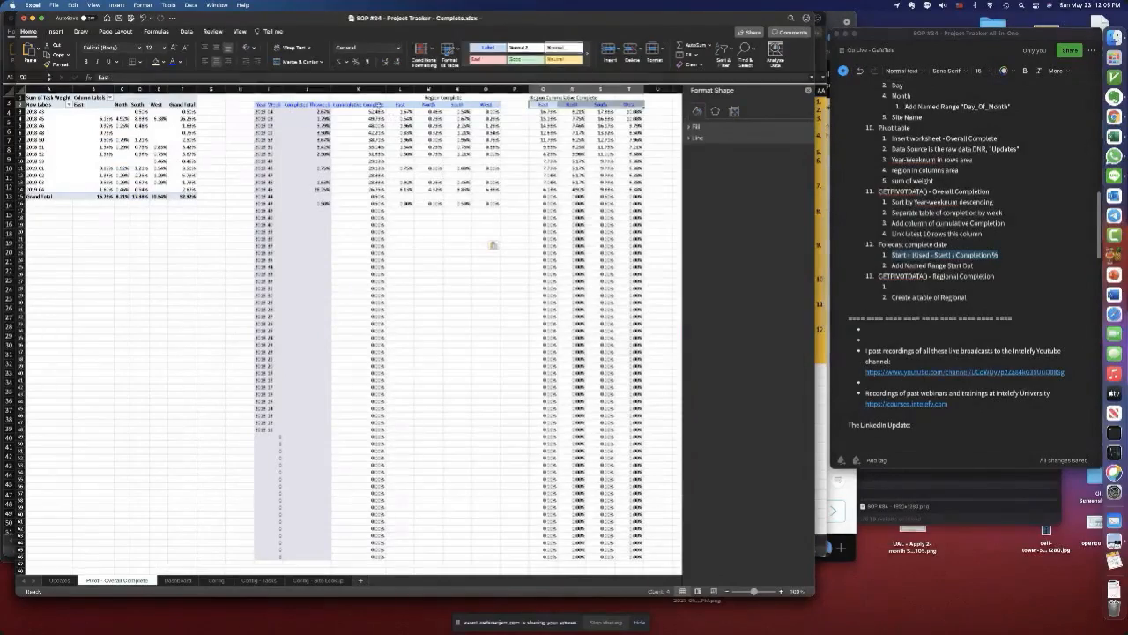
pyautogui.click(359, 89)
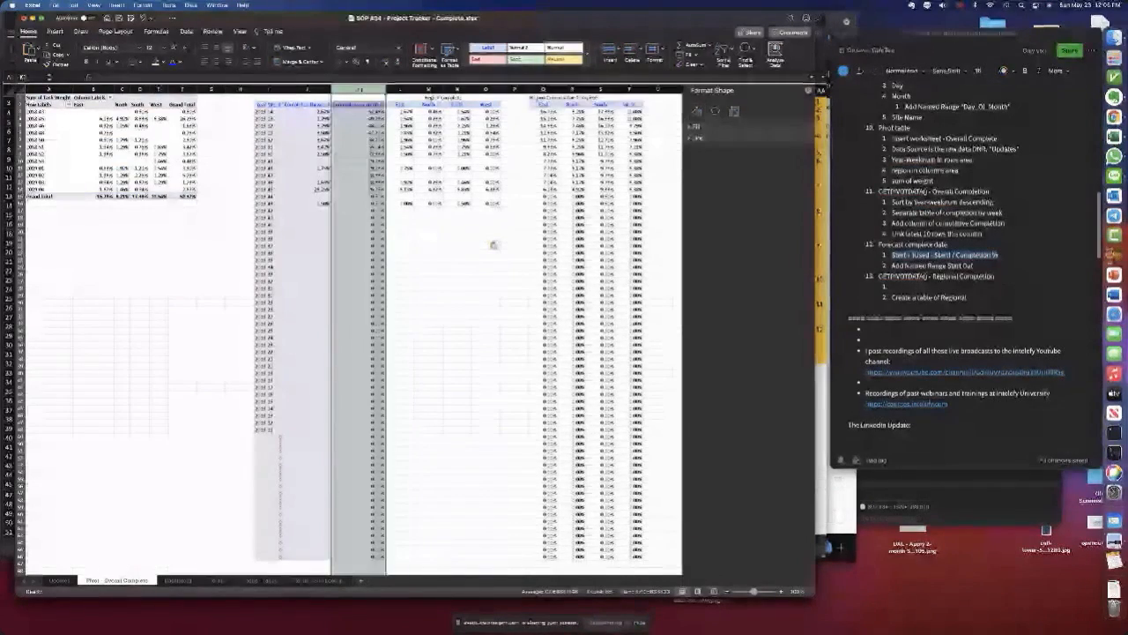
pyautogui.rightClick(366, 91)
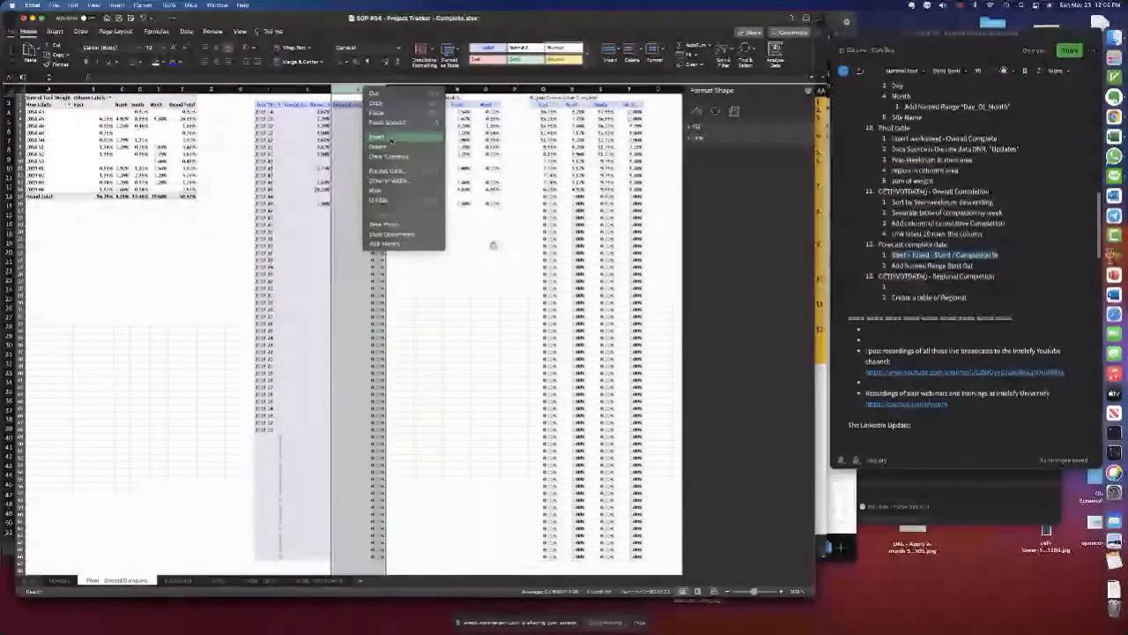
pyautogui.click(392, 139)
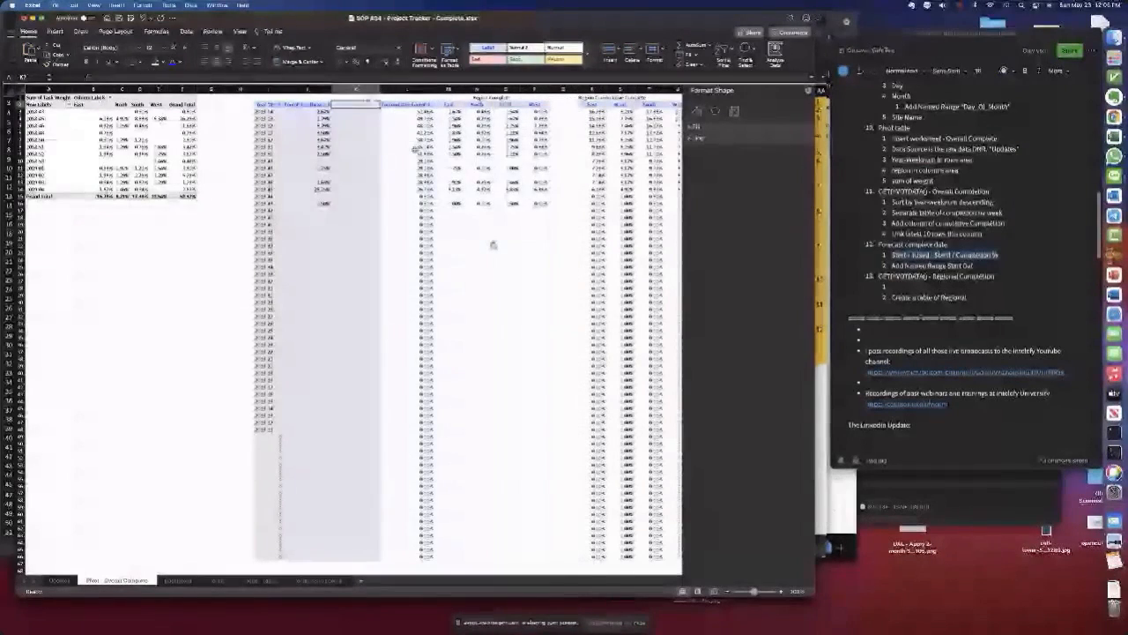
pyautogui.write('Forecast')
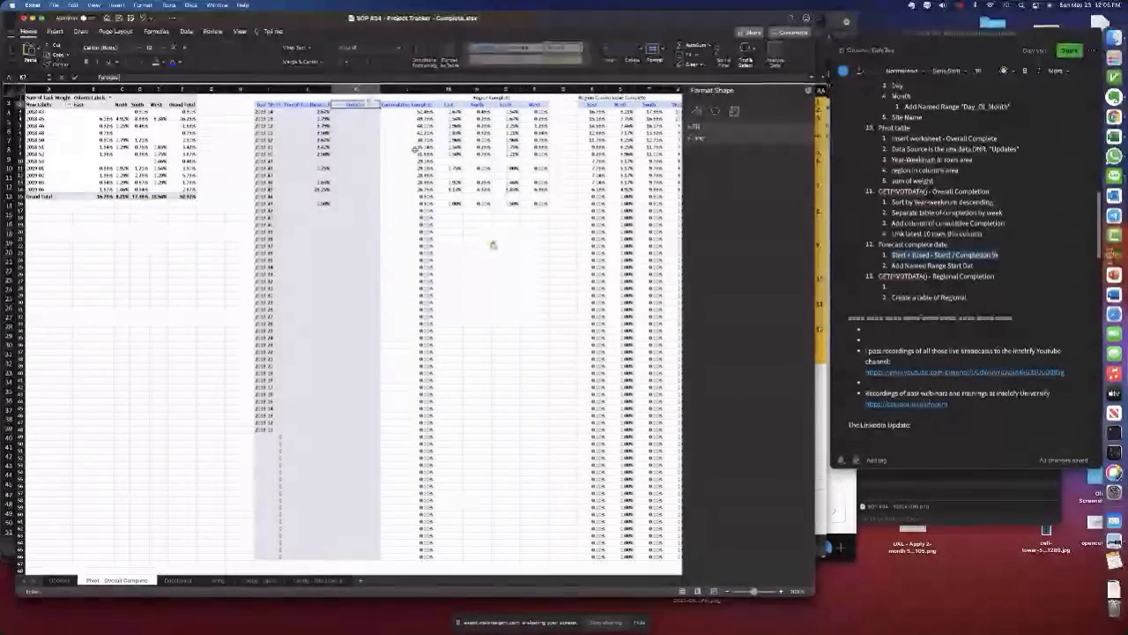
pyautogui.write(' Complete')
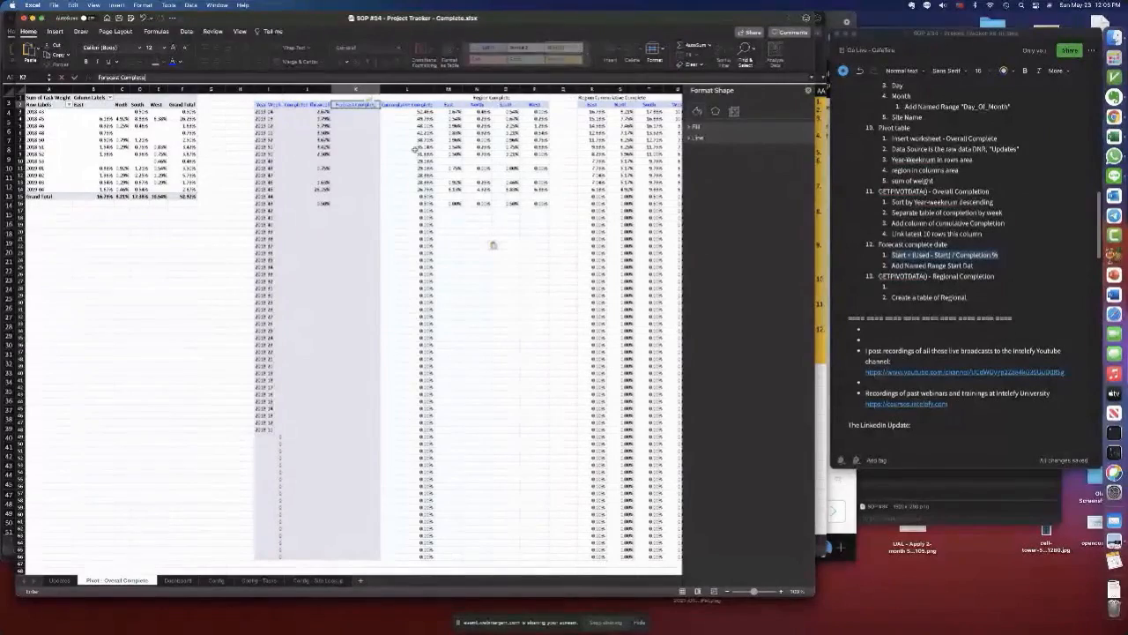
pyautogui.press('Return')
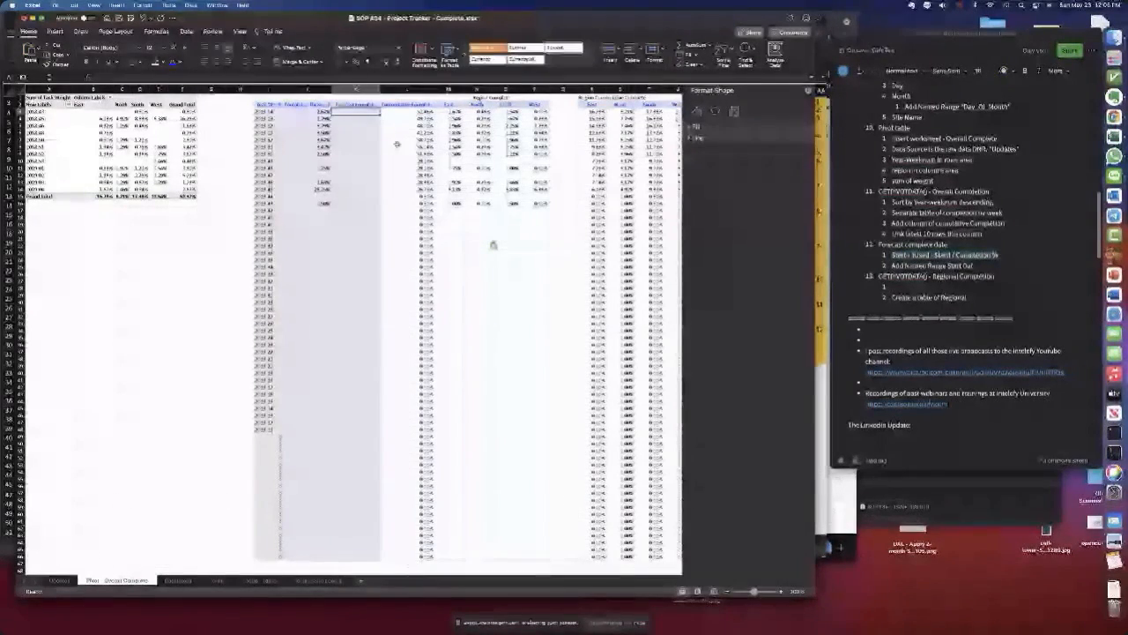
# - Enter the forecast formula =Date_Start+(Date_Used-Date_Start)/L3 in K3, the first cell under Forecast Complete, using the defined names
pyautogui.write('=')
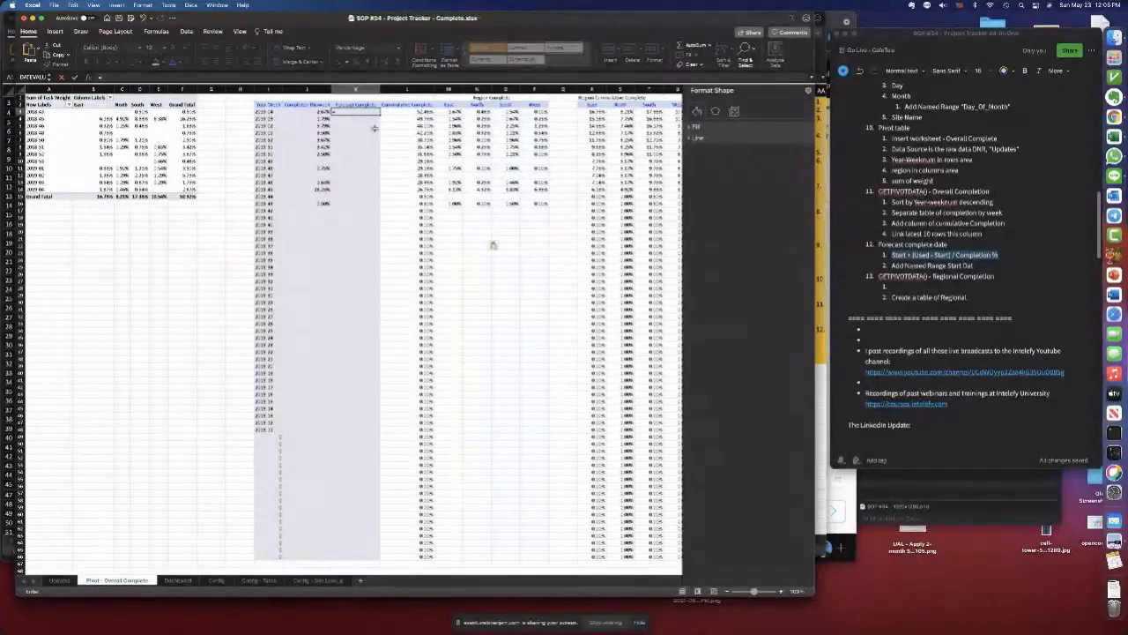
pyautogui.press('F3')
pyautogui.click(520, 164)
pyautogui.click(596, 245)
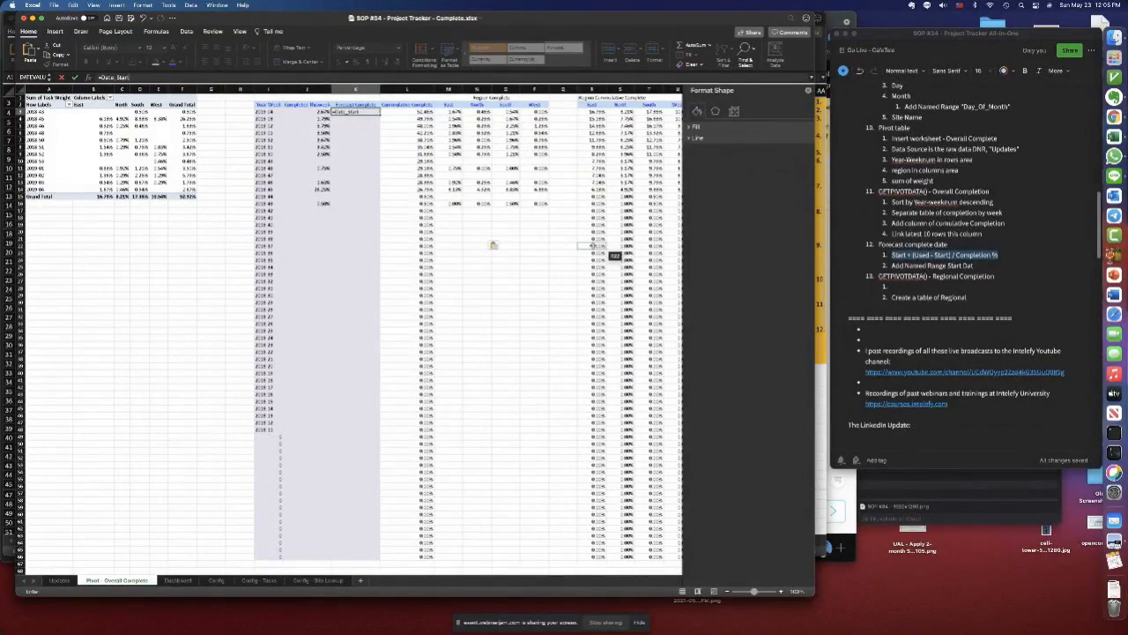
pyautogui.write('+(')
pyautogui.press('F3')
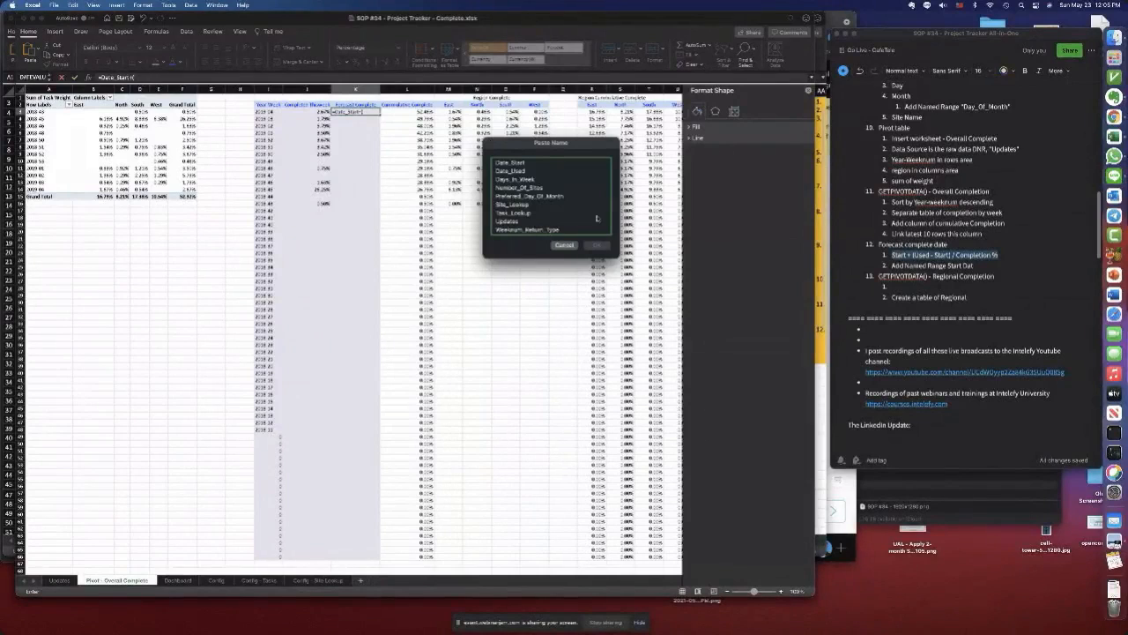
pyautogui.click(520, 170)
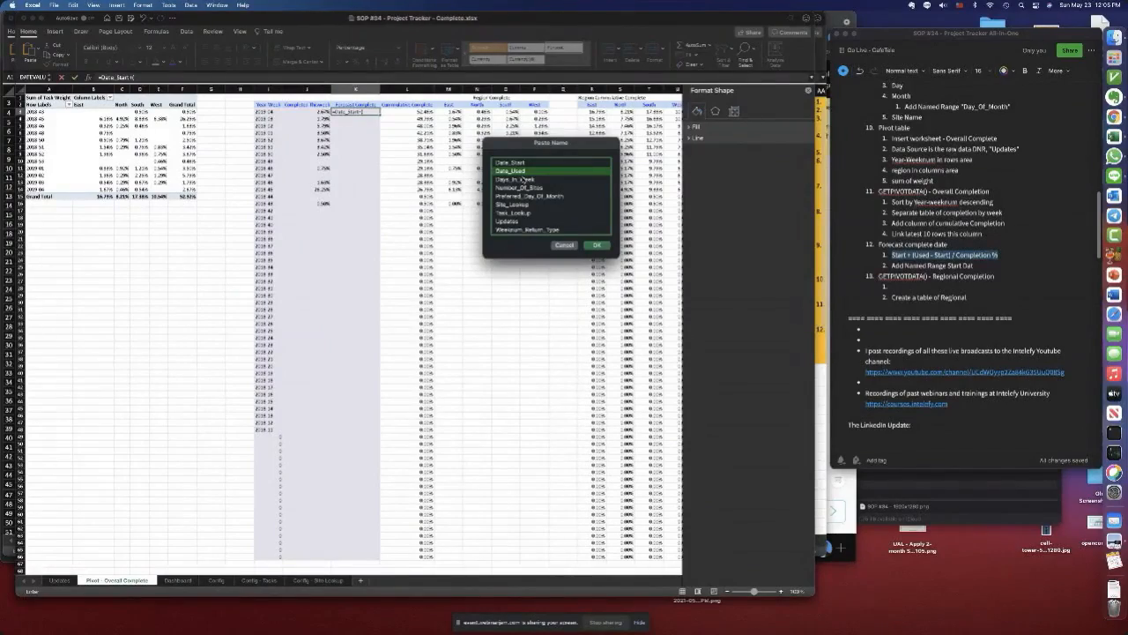
pyautogui.click(596, 245)
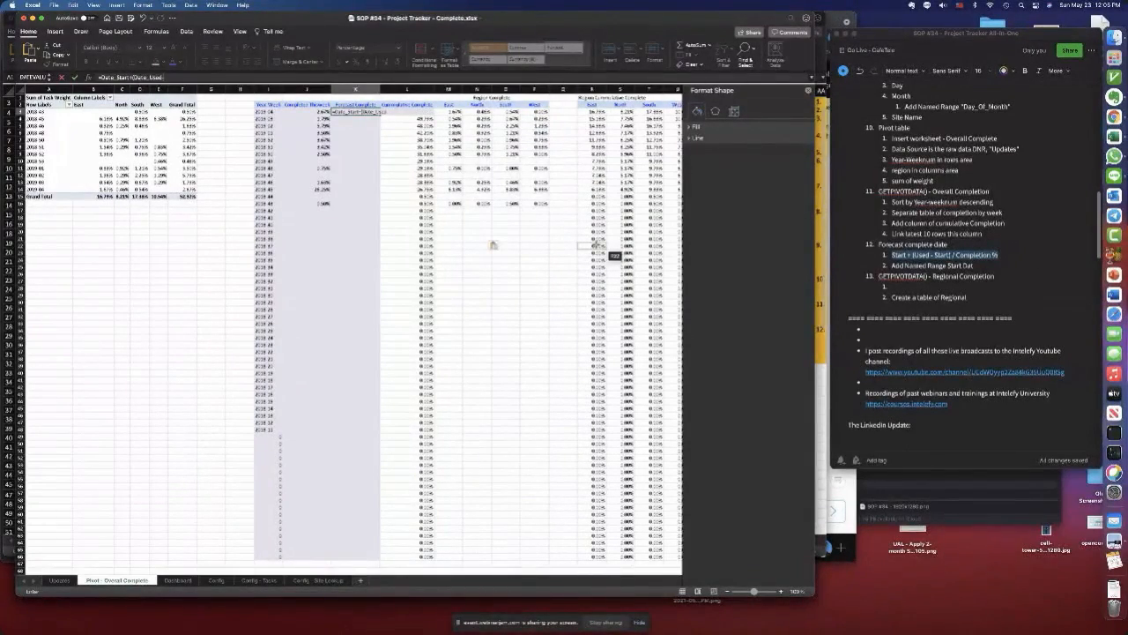
pyautogui.press('F3')
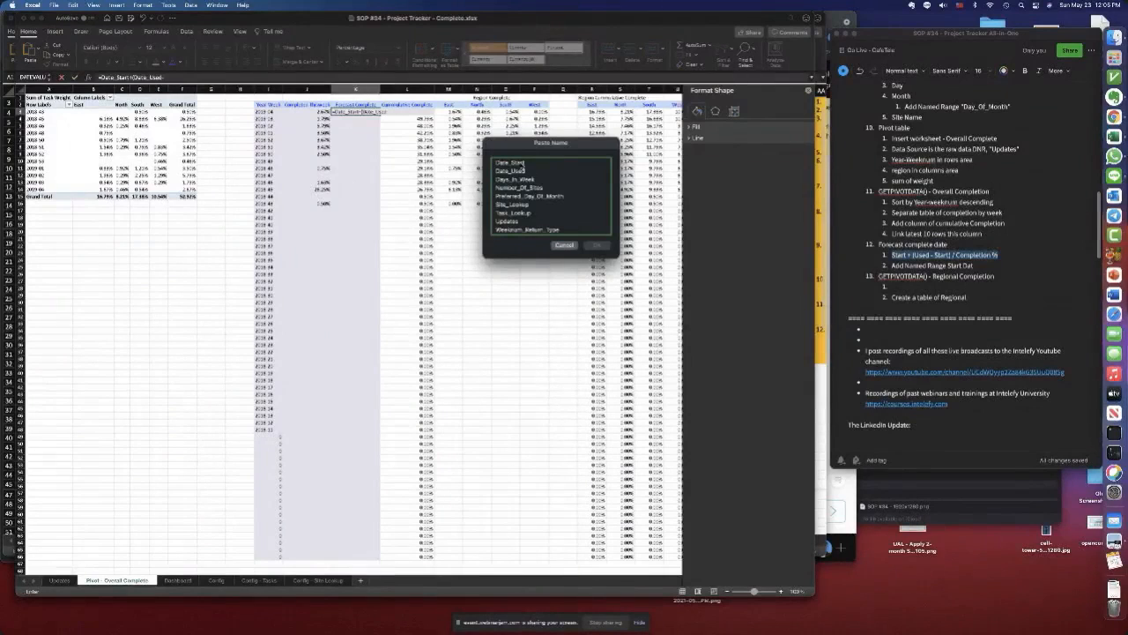
pyautogui.click(511, 163)
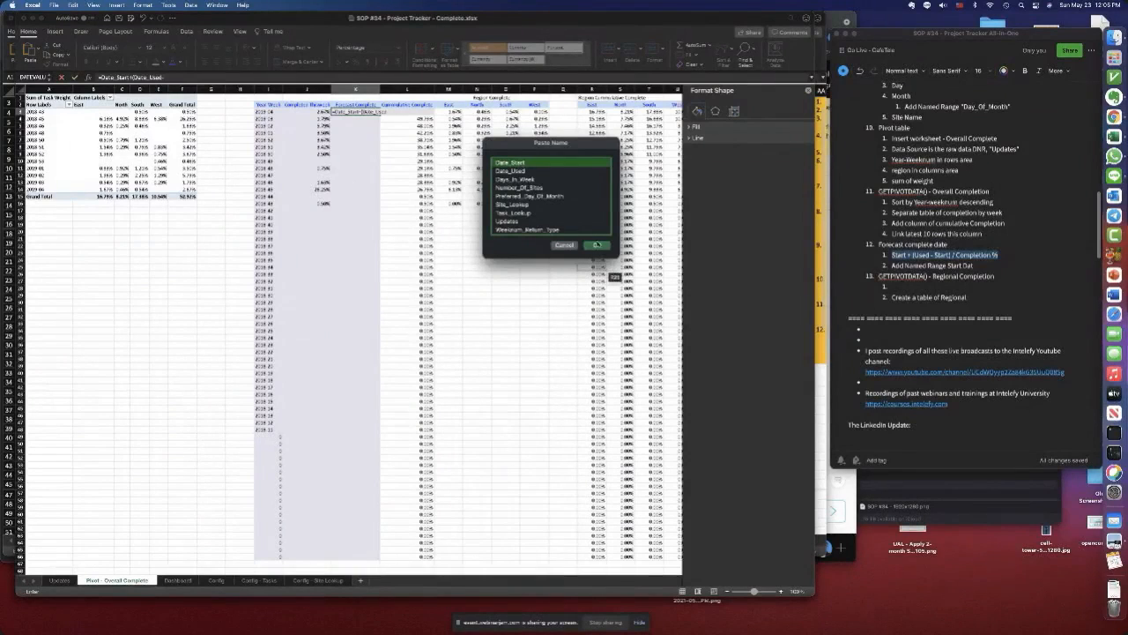
pyautogui.click(597, 245)
pyautogui.write(')/')
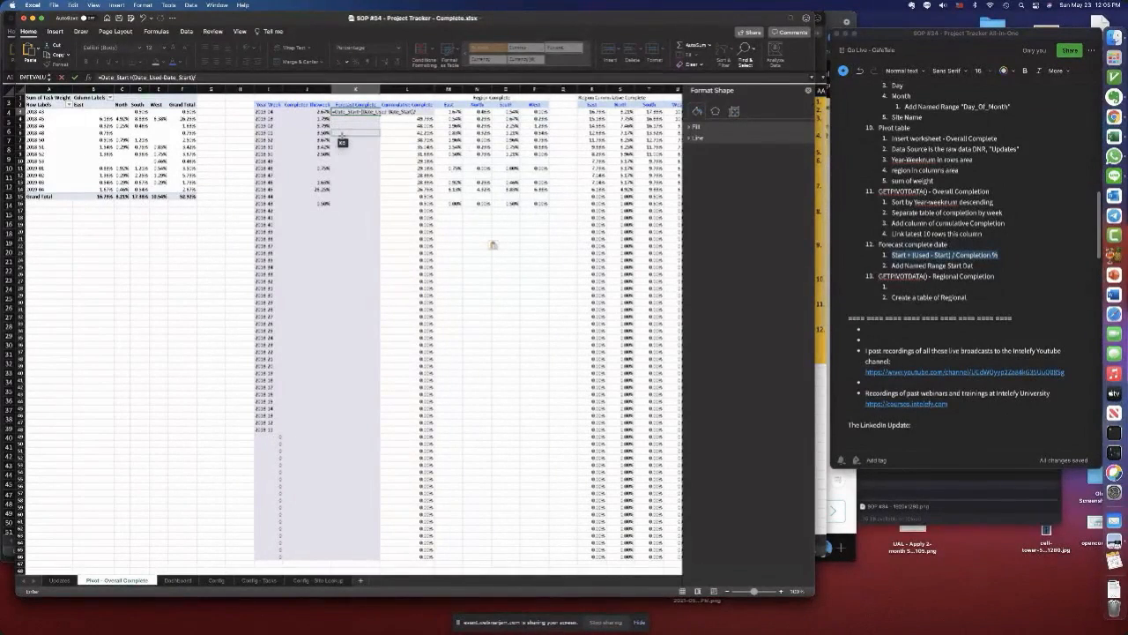
pyautogui.click(423, 122)
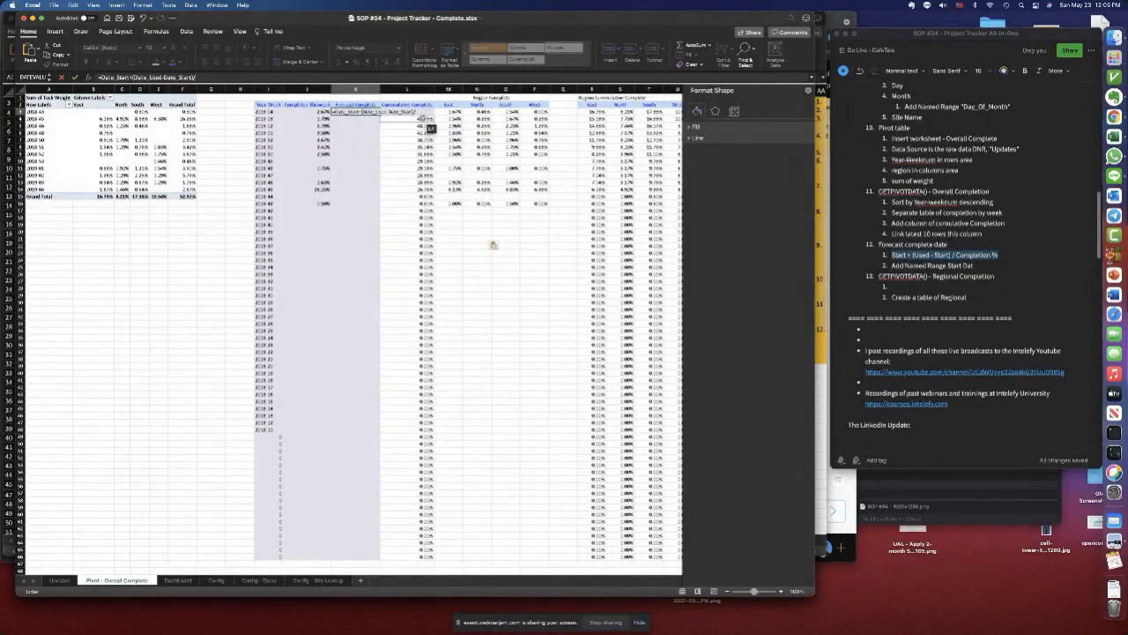
pyautogui.write('l3')
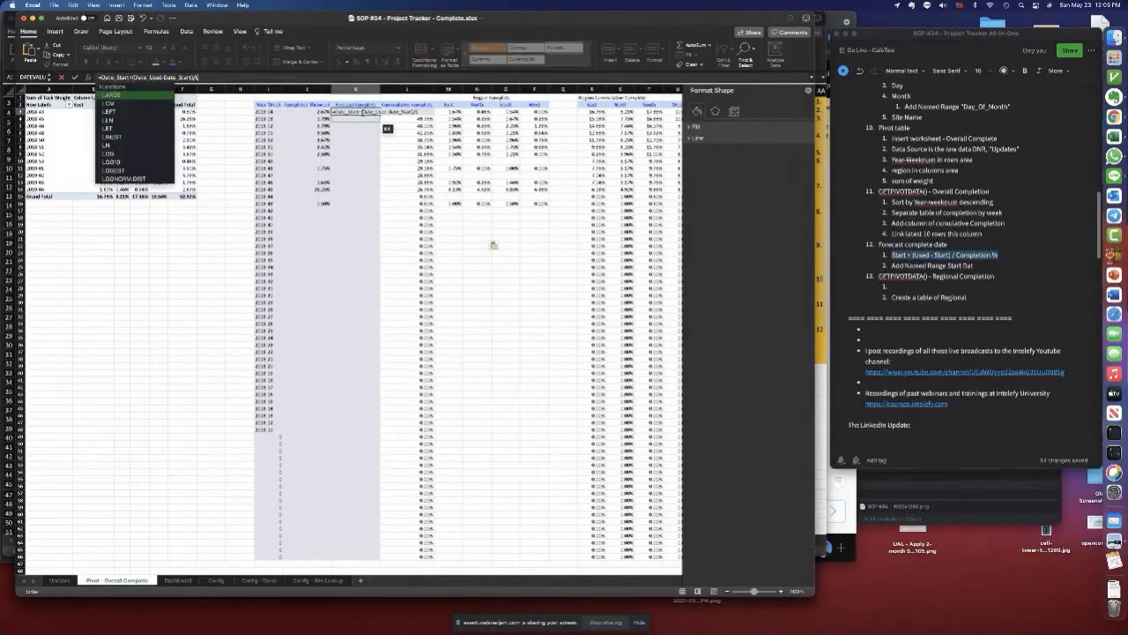
pyautogui.press('Return')
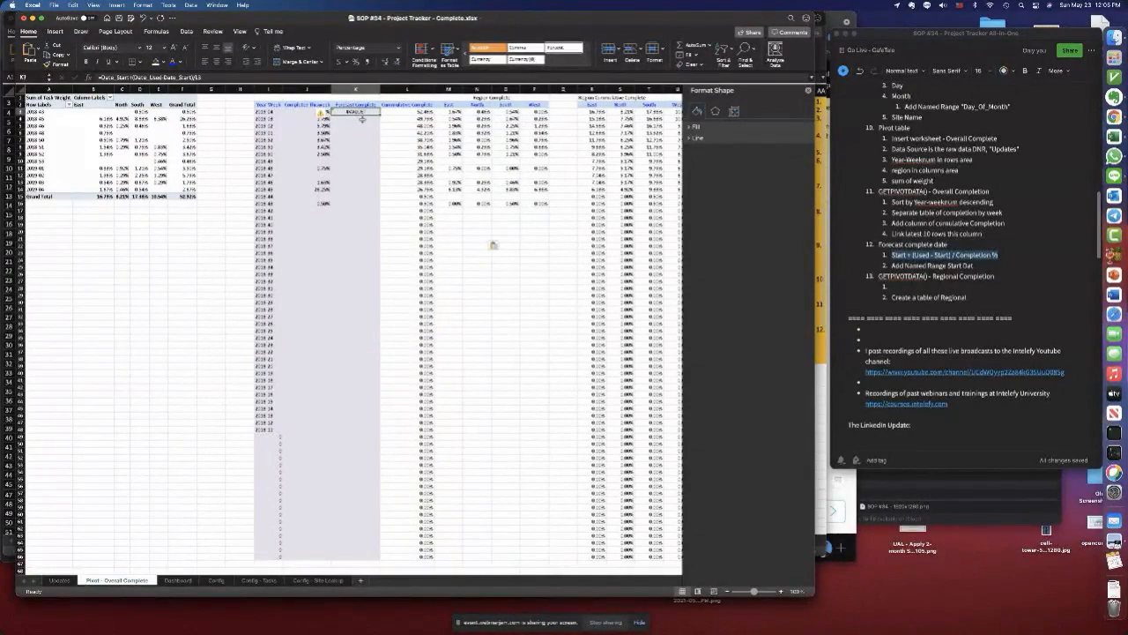
# - Examine the #VALUE! error on the Forecast Complete formula in K3, checking its L3 reference and the error's help topic
pyautogui.scroll(-1, 361, 119)
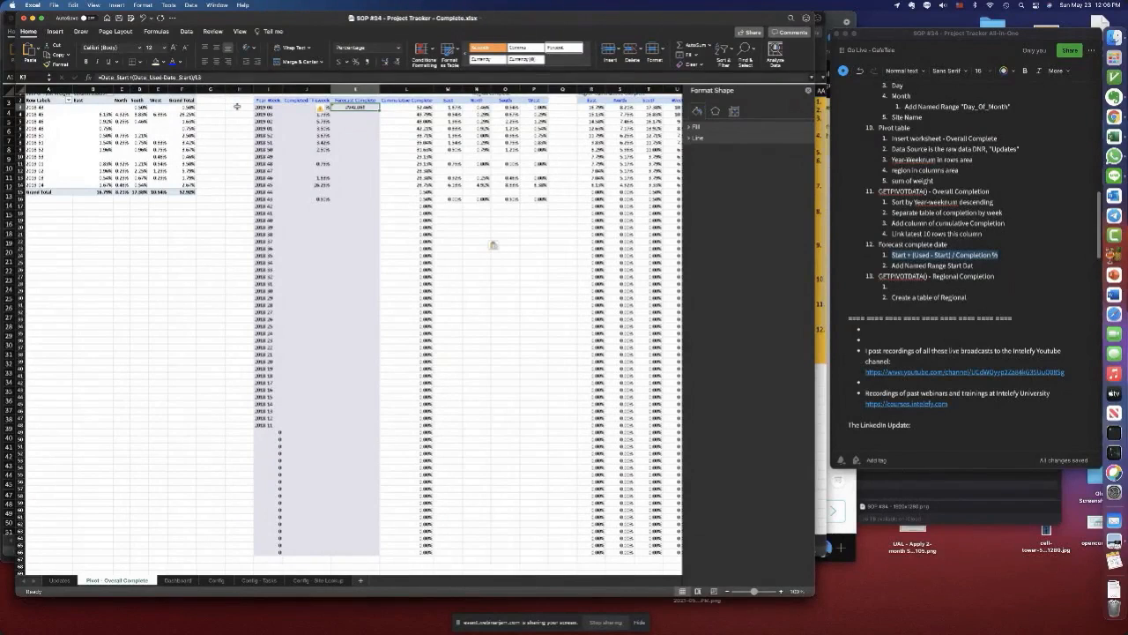
pyautogui.click(358, 121)
pyautogui.press('Up')
pyautogui.press('Up')
pyautogui.click(416, 107)
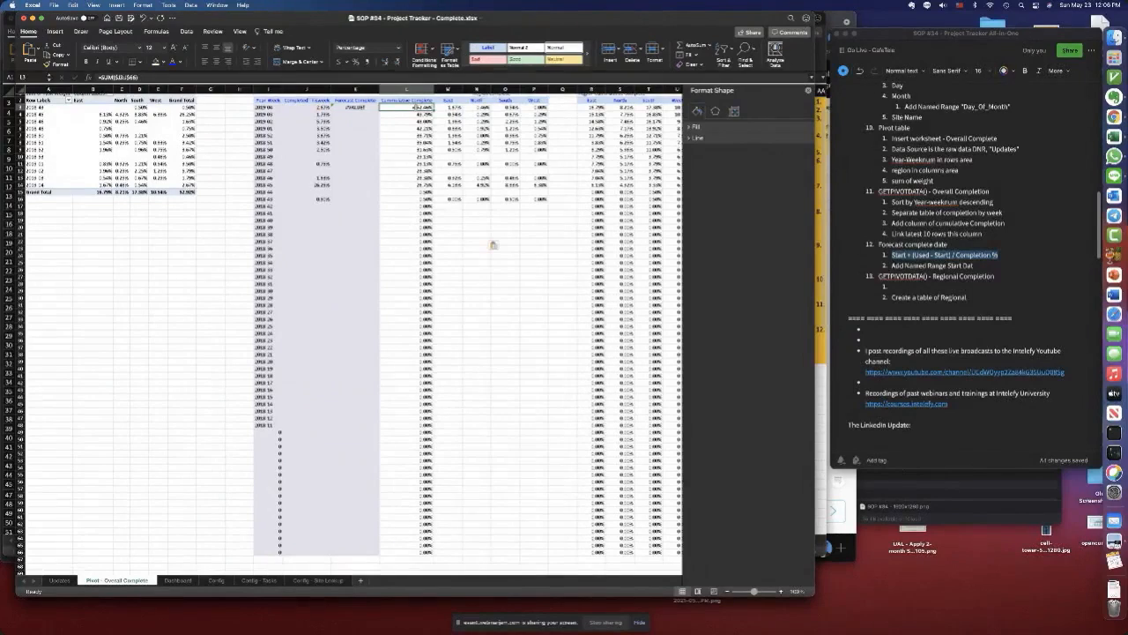
pyautogui.click(360, 106)
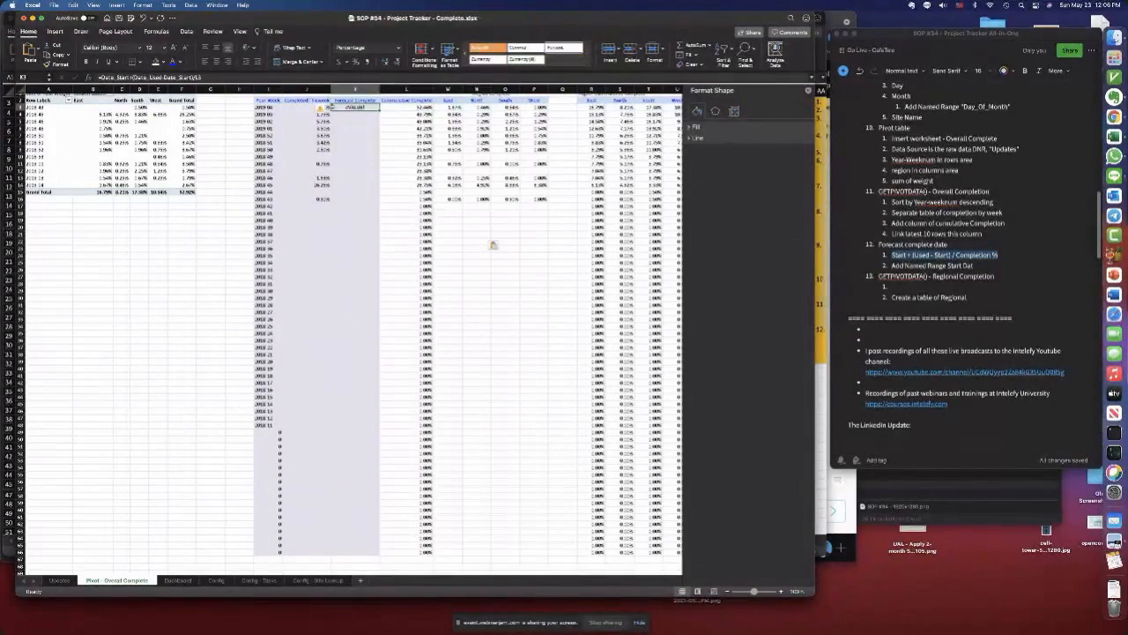
pyautogui.click(321, 109)
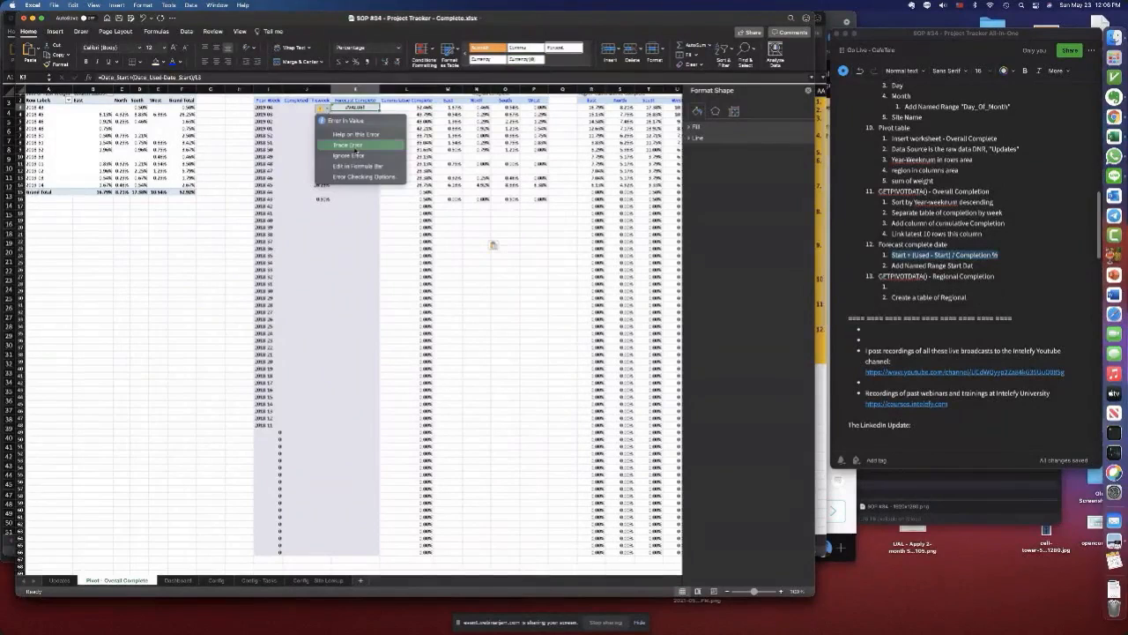
pyautogui.click(355, 134)
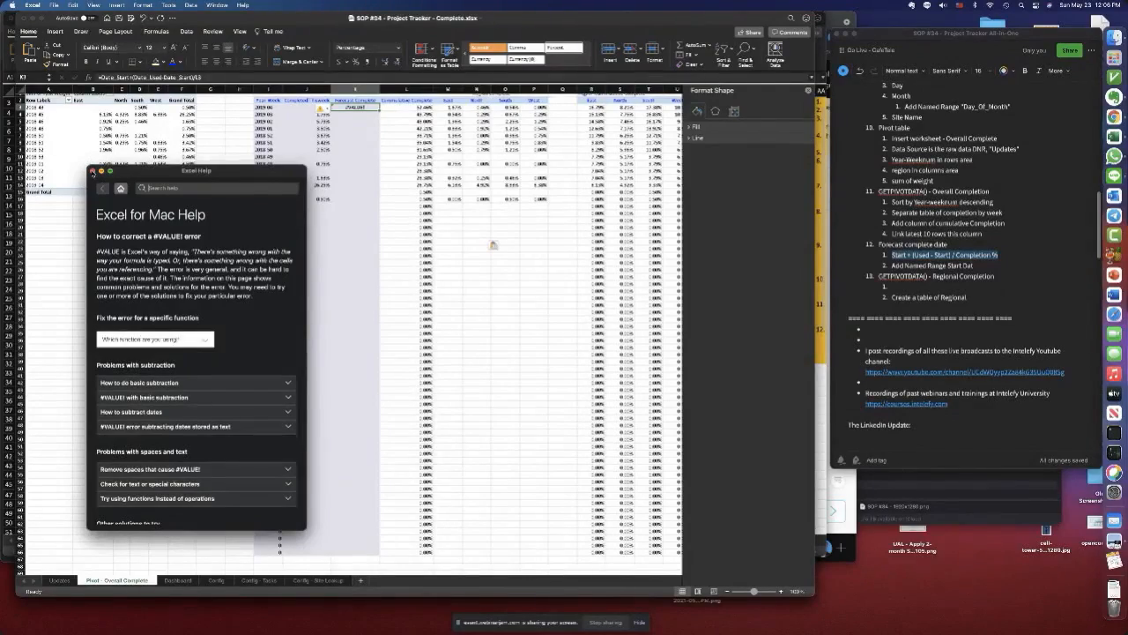
pyautogui.click(93, 171)
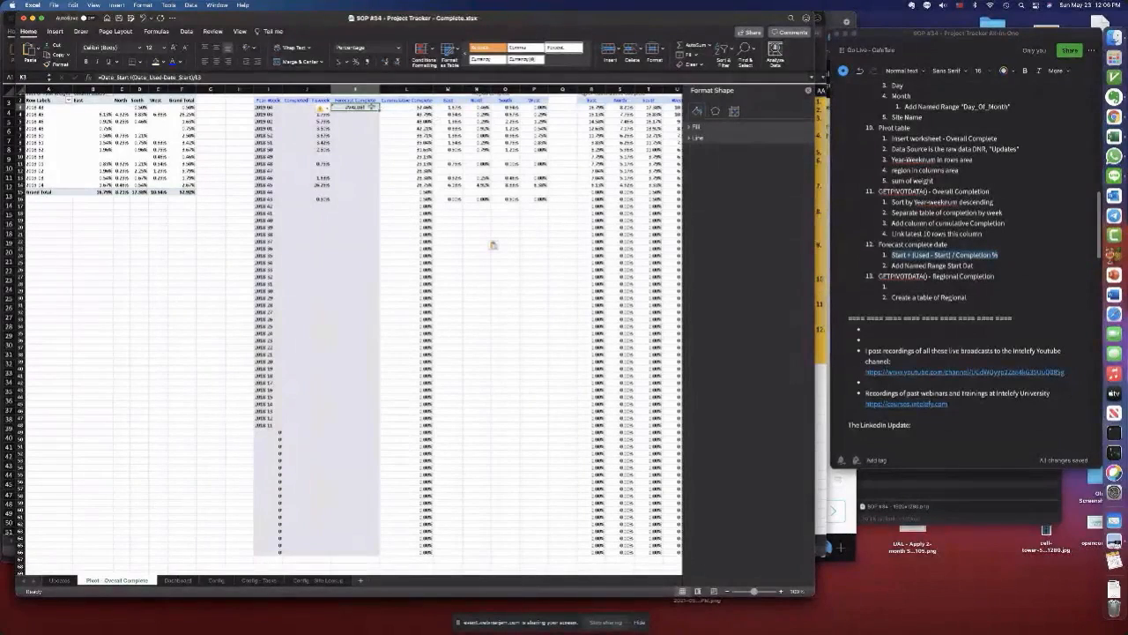
# - Remove the division by L3 from the forecast formula in K3 to isolate the source of the error
pyautogui.click(215, 77)
pyautogui.press('BackSpace')
pyautogui.press('Return')
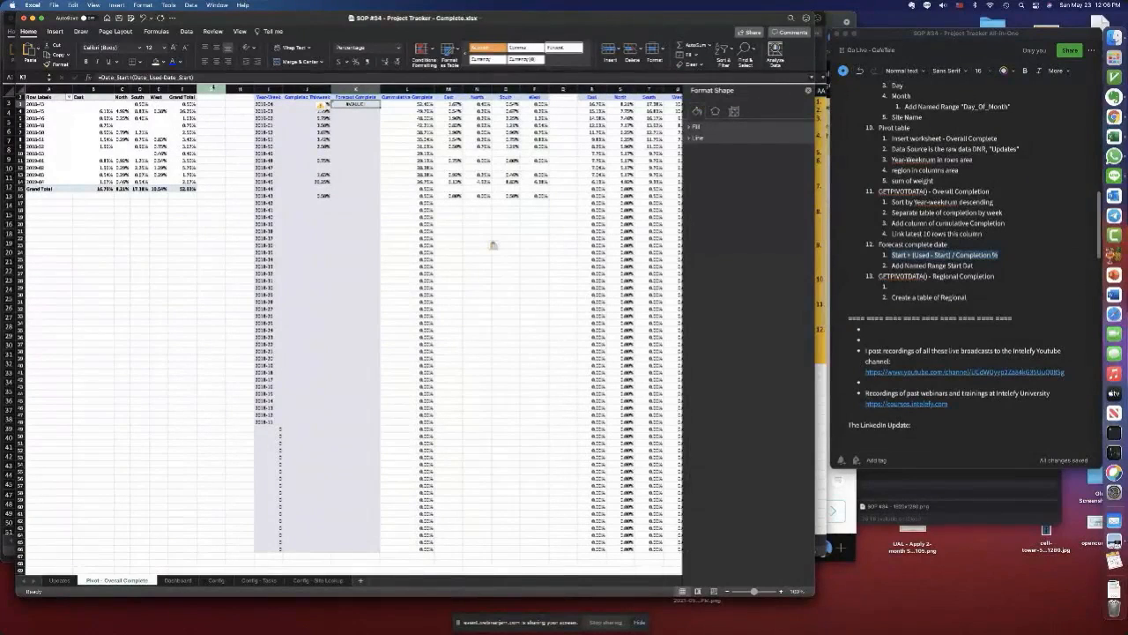
pyautogui.click(125, 77)
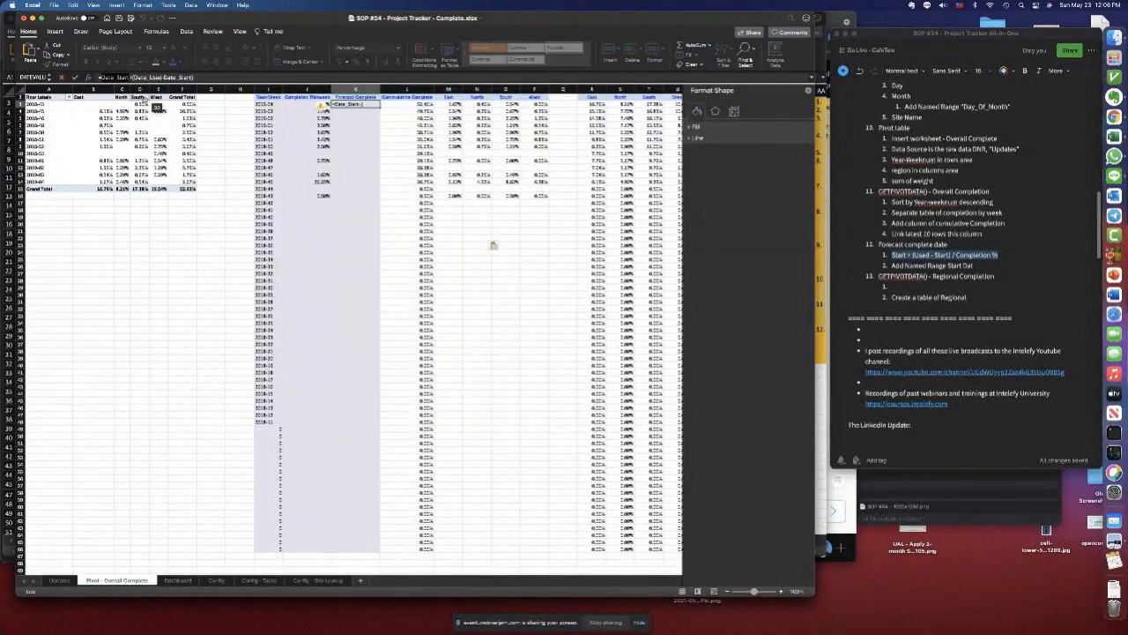
pyautogui.press('Escape')
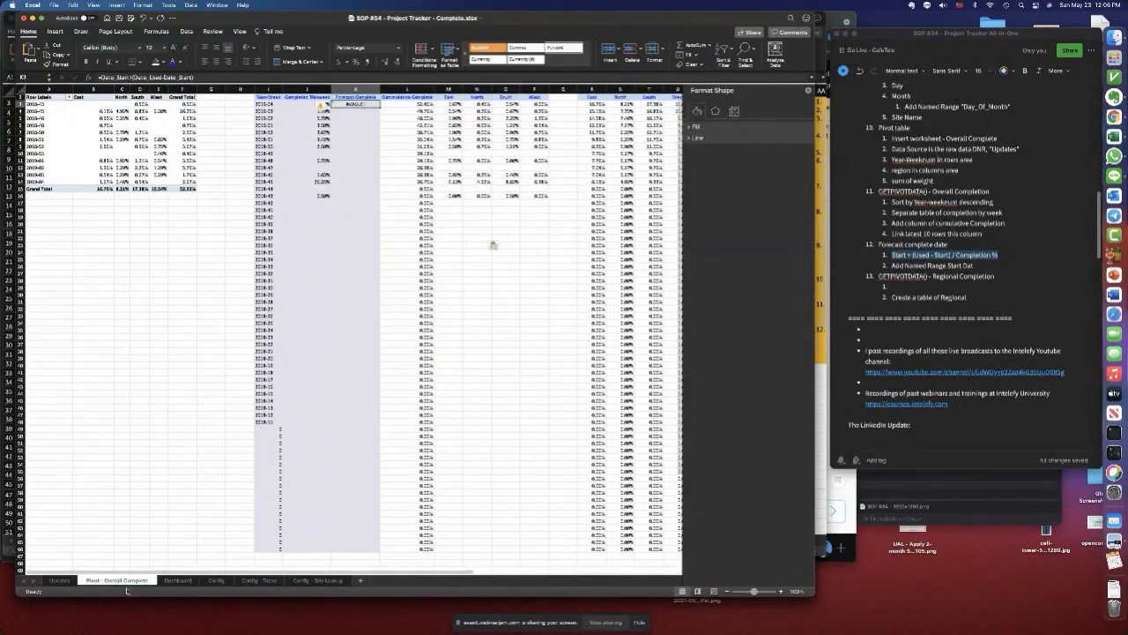
# - On the Config sheet, redefine the name Date_Start so that it refers to the date value in Config!$B$15
pyautogui.click(216, 580)
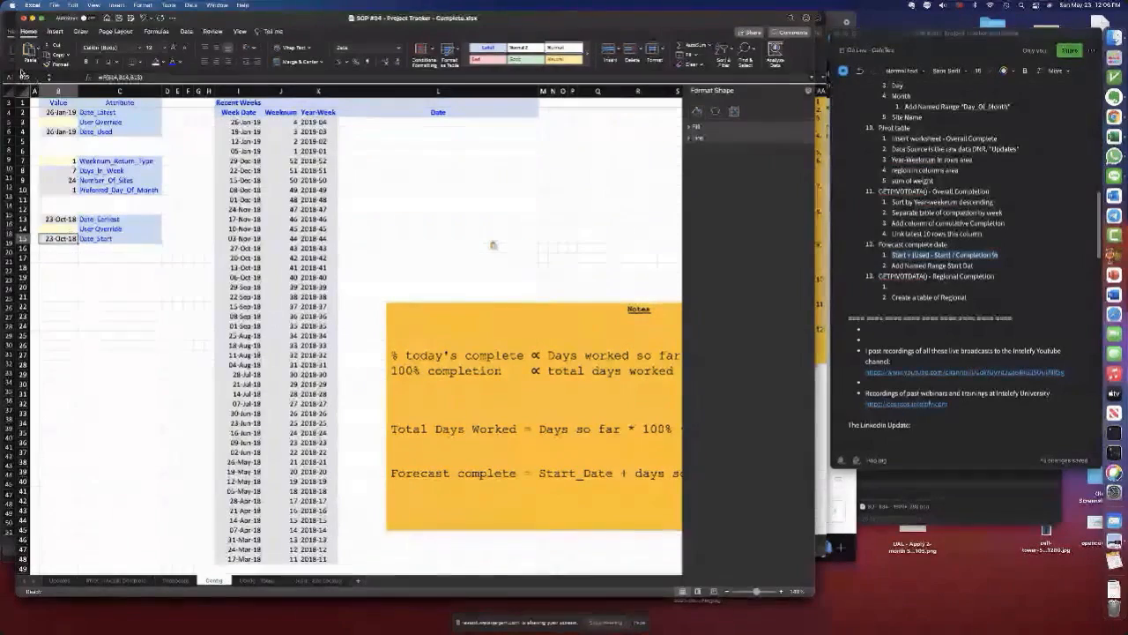
pyautogui.click(118, 241)
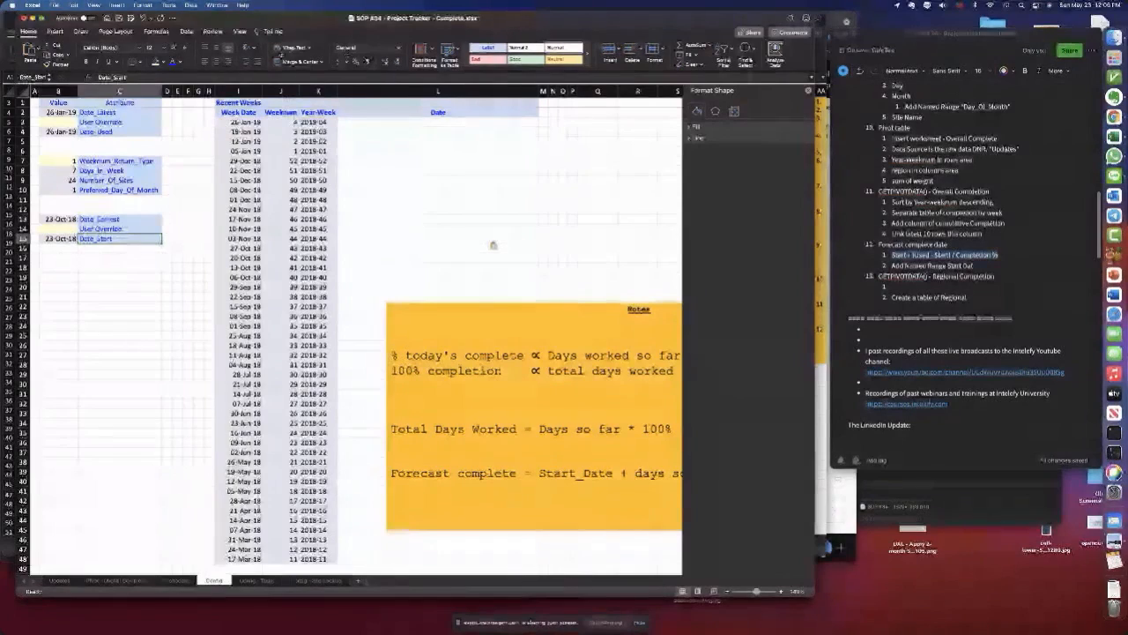
pyautogui.click(159, 33)
pyautogui.click(305, 48)
pyautogui.click(299, 59)
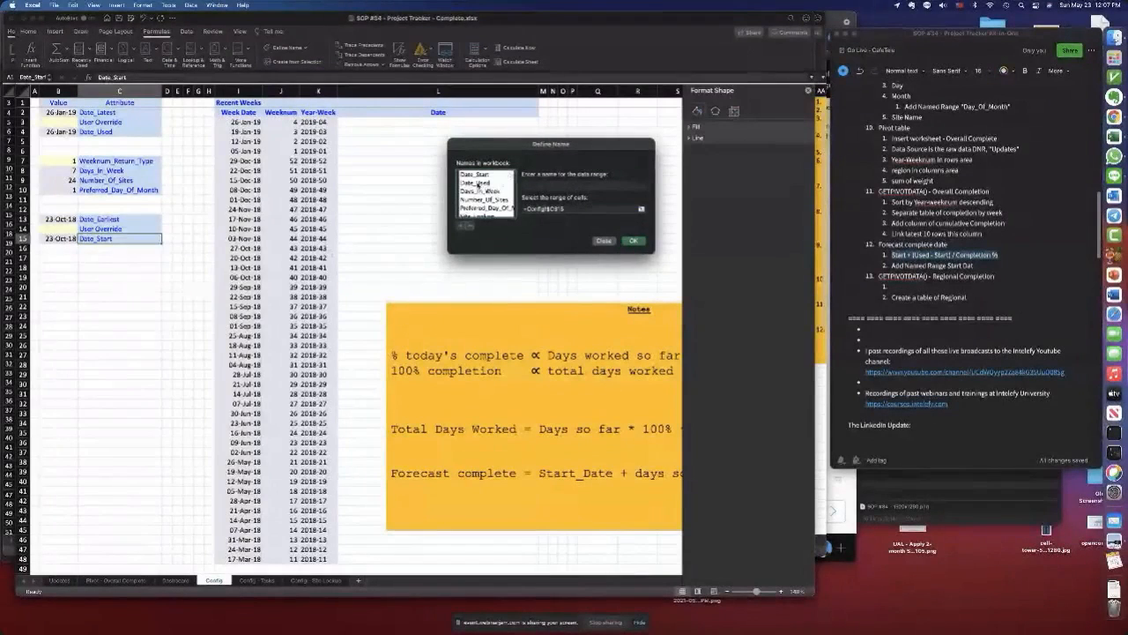
pyautogui.click(484, 174)
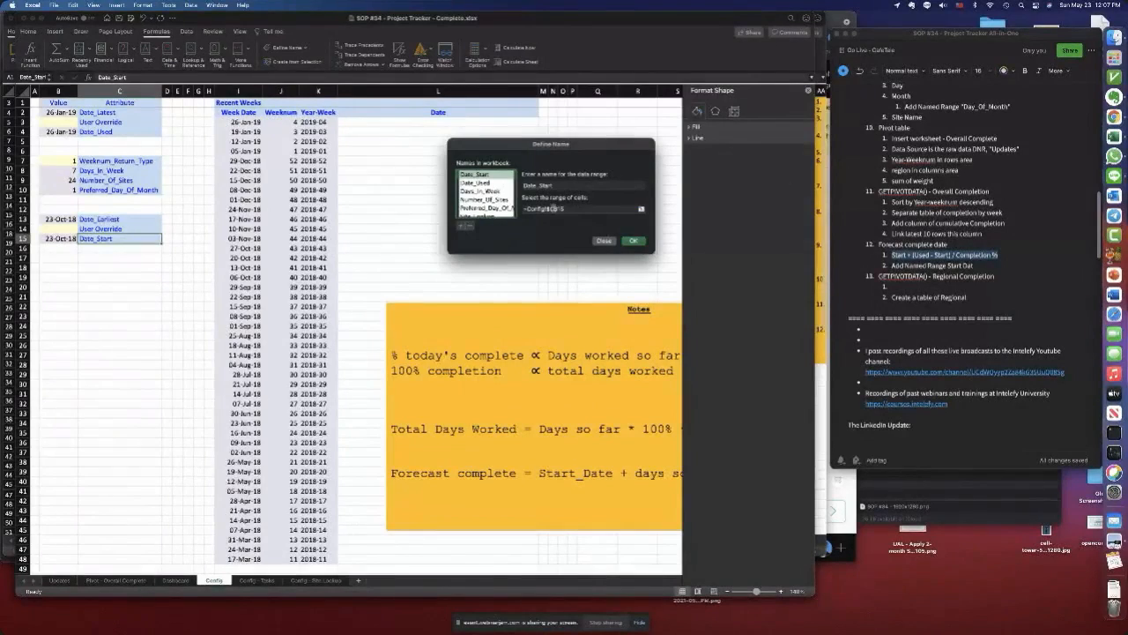
pyautogui.click(555, 209)
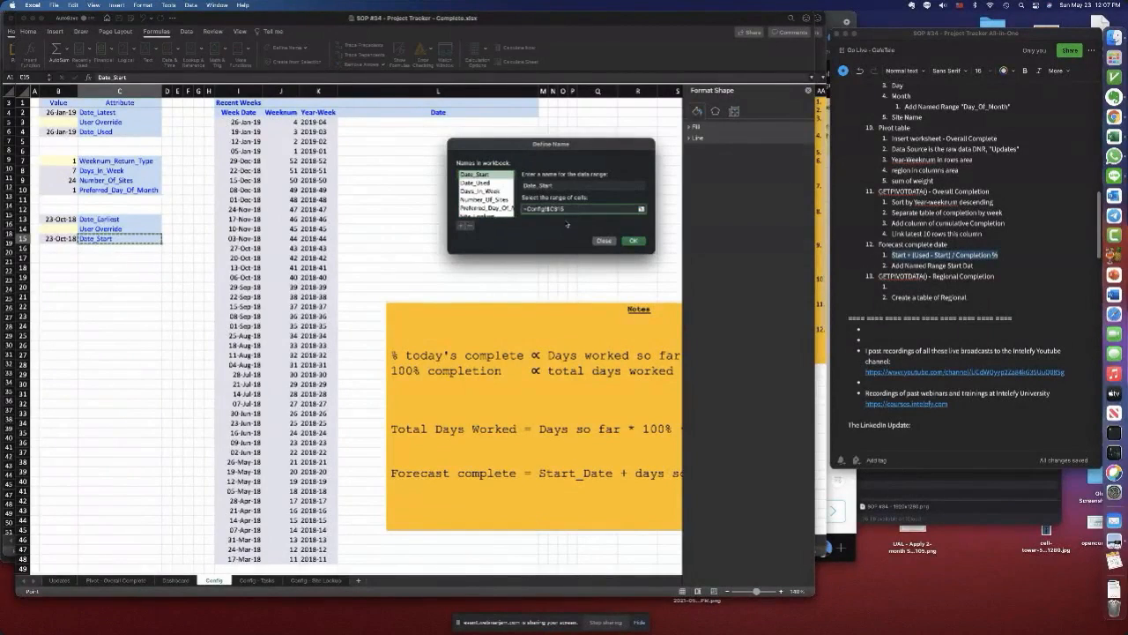
pyautogui.press('BackSpace')
pyautogui.write('B')
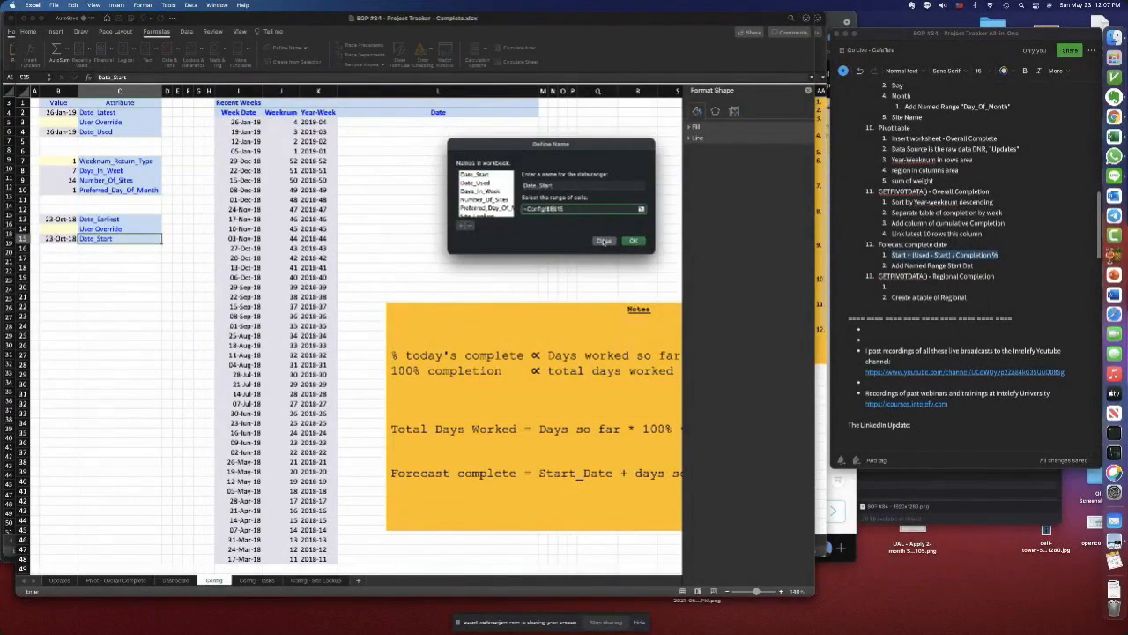
pyautogui.click(459, 226)
pyautogui.click(633, 241)
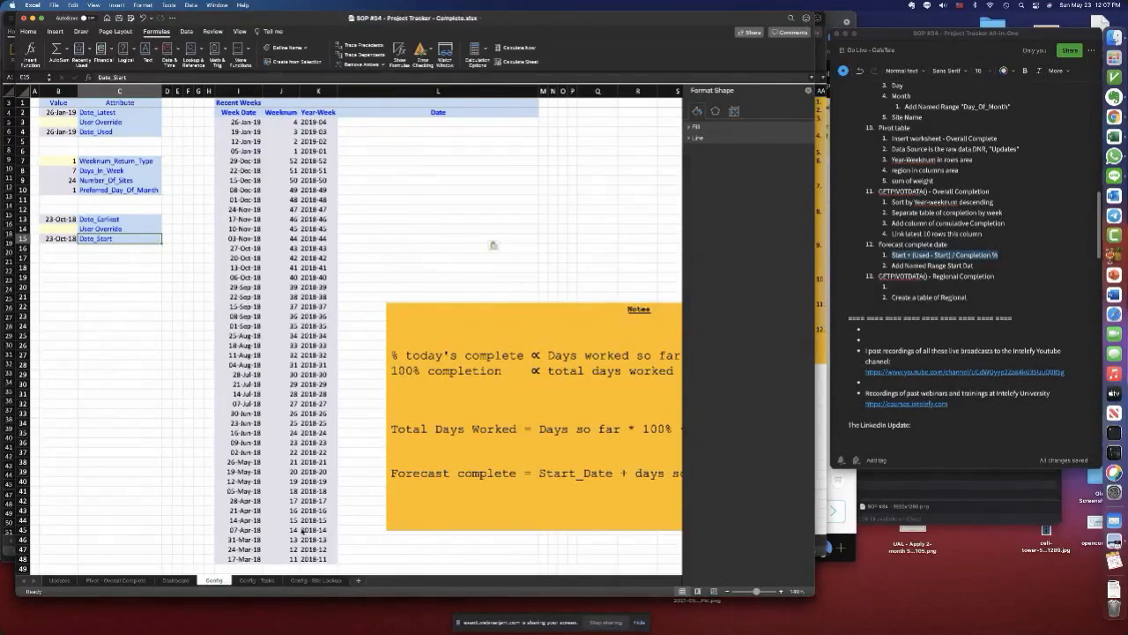
# - On the Pivot - Overall Complete sheet, format the Forecast Complete value in K3 as a date of type 14-Mar-12
pyautogui.click(129, 581)
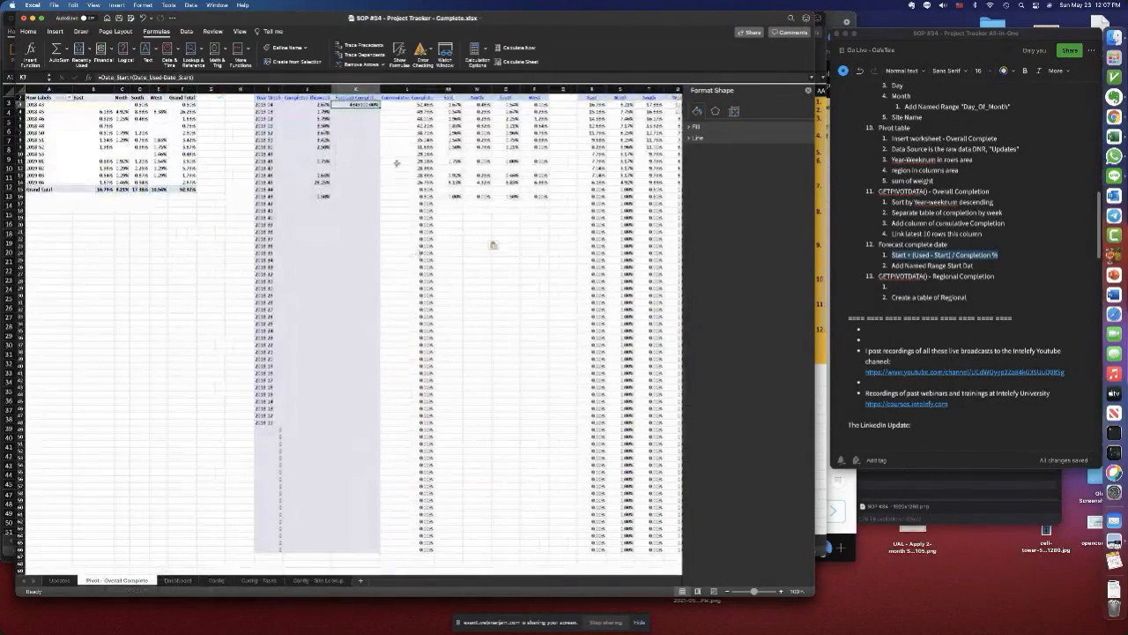
pyautogui.press('super+1')
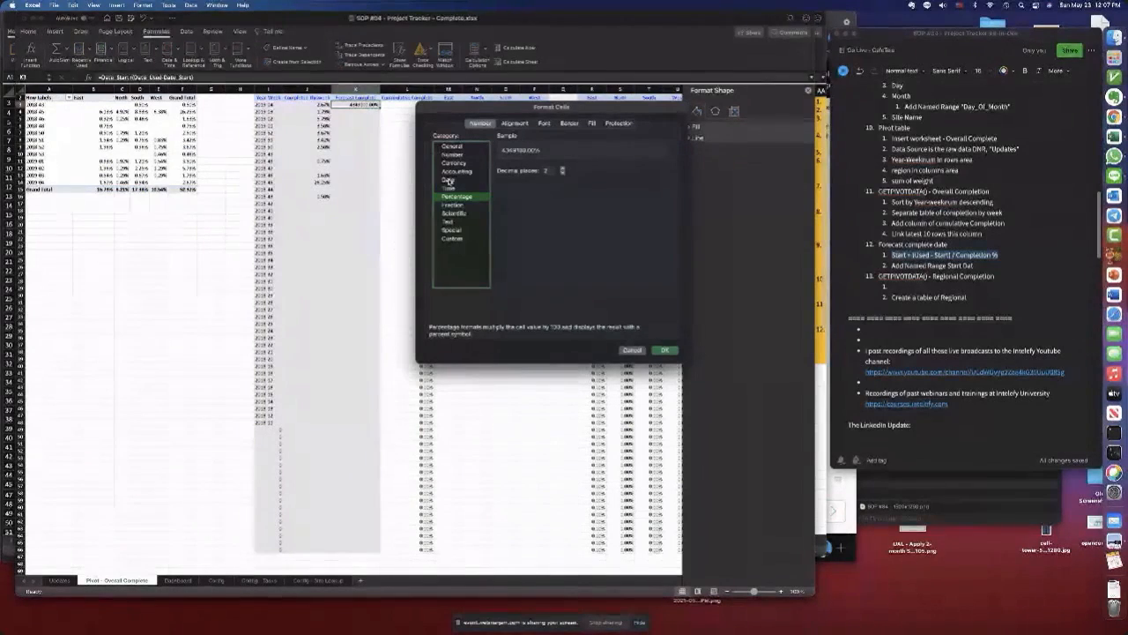
pyautogui.click(447, 179)
pyautogui.click(520, 226)
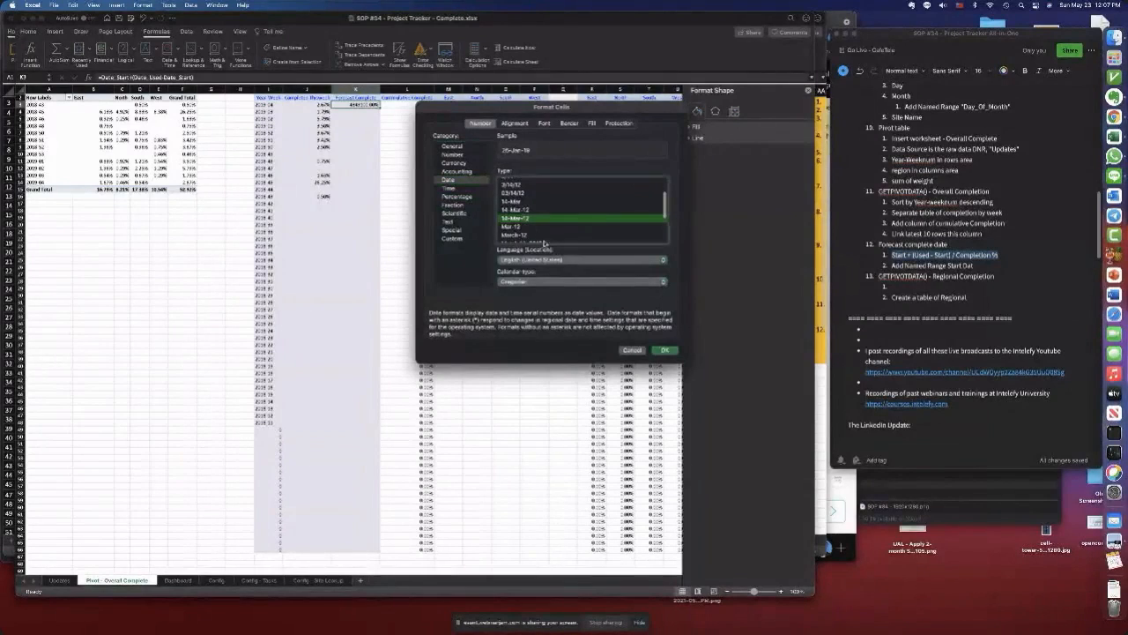
pyautogui.click(665, 350)
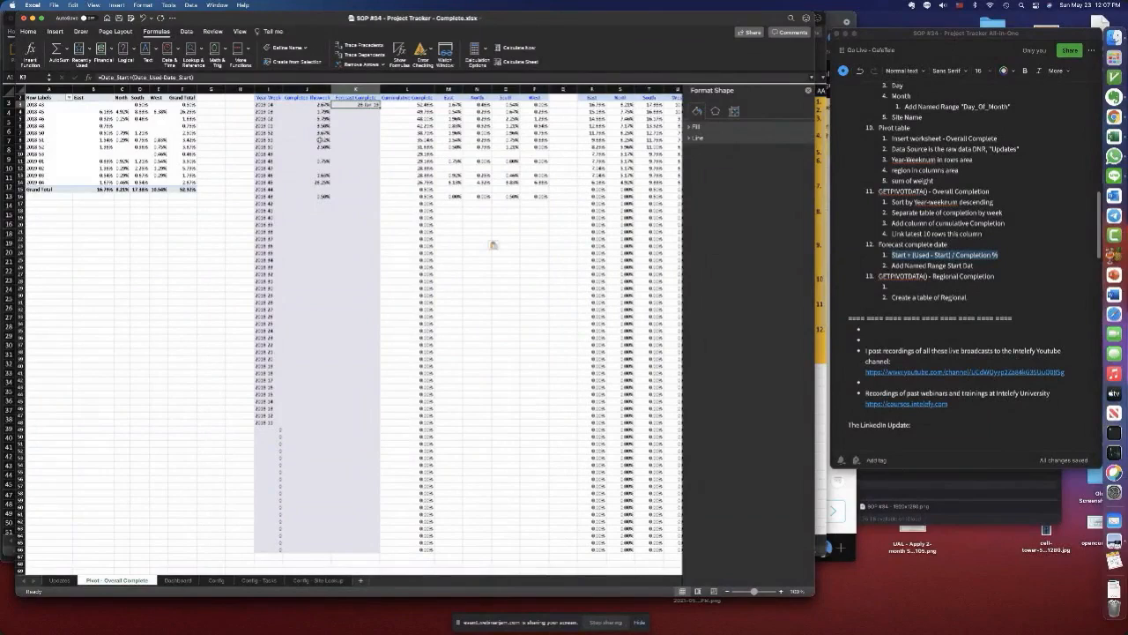
# - Append the division by L3 to the forecast formula in K3
pyautogui.press('F2')
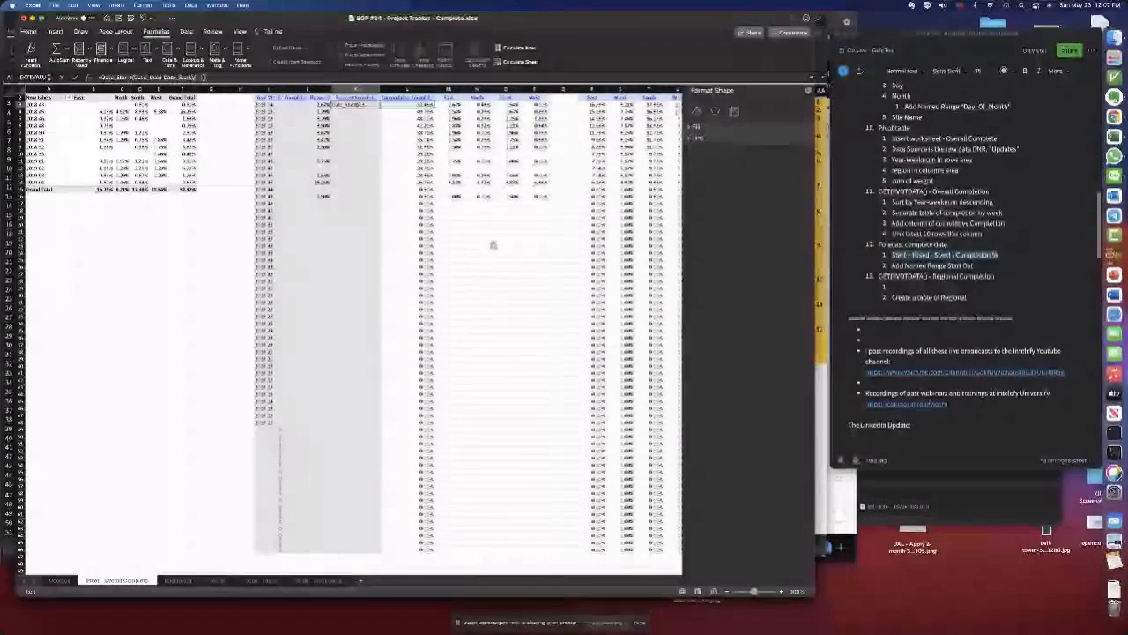
pyautogui.press('Return')
pyautogui.press('Up')
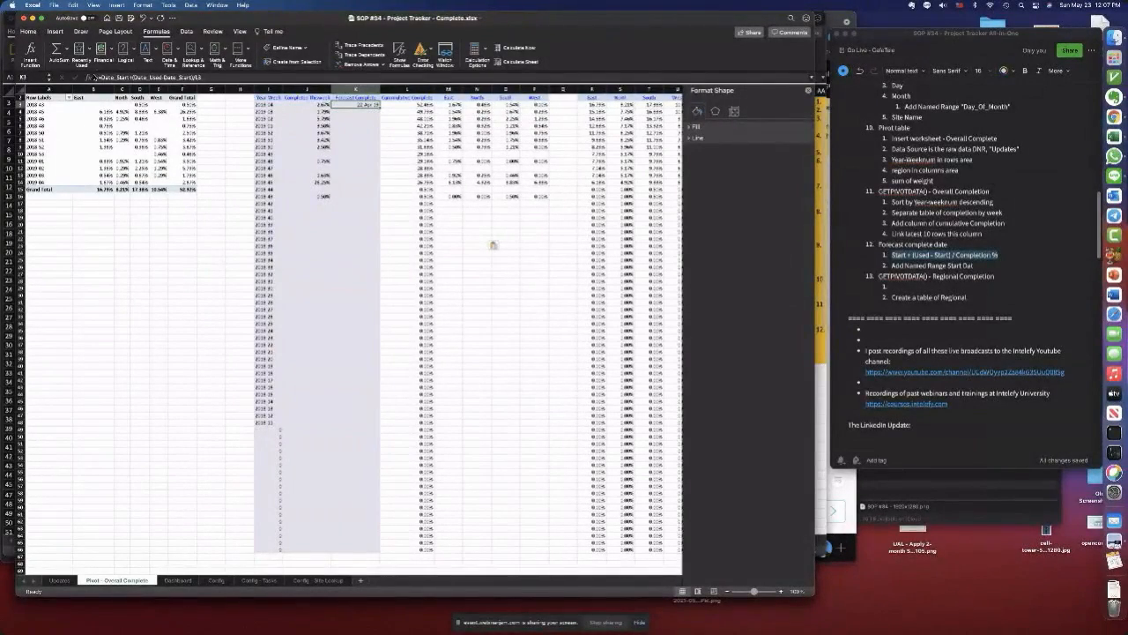
# - Wrap the K3 forecast formula in IFNA with "" as the fallback and fill it down the Forecast Complete column
pyautogui.click(101, 77)
pyautogui.write('if')
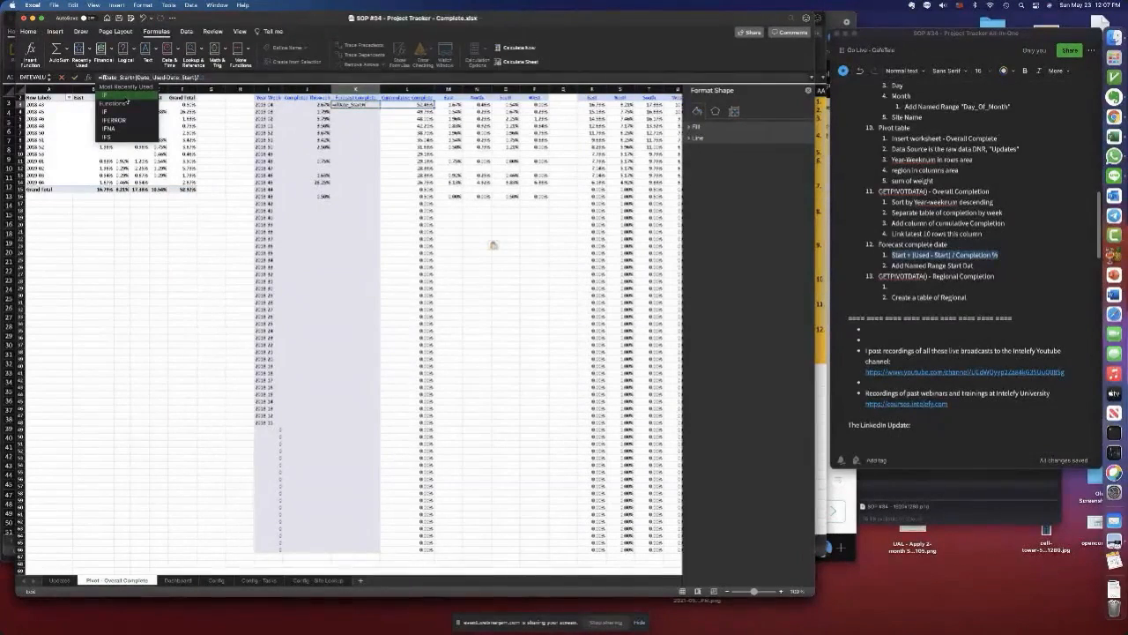
pyautogui.write('Na(')
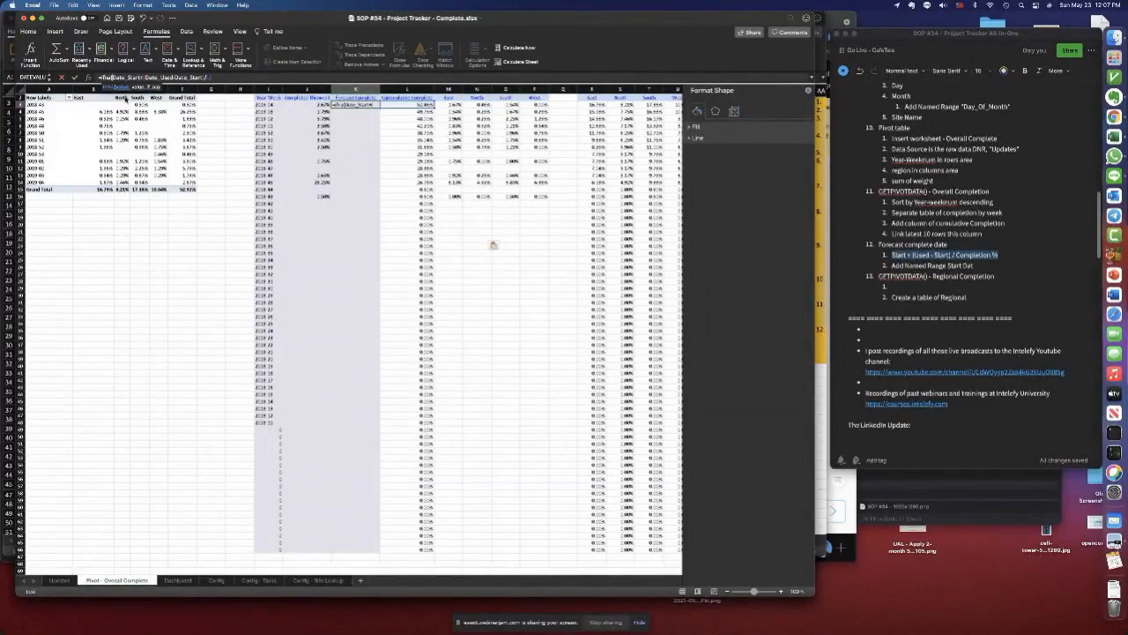
pyautogui.click(222, 78)
pyautogui.press('Return')
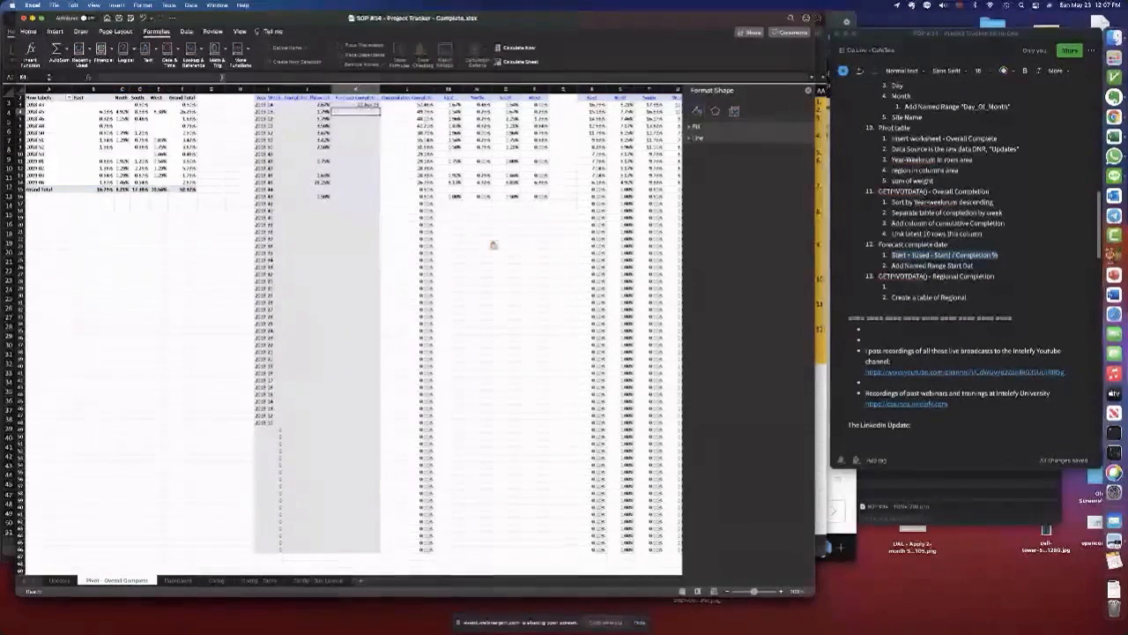
pyautogui.press('Up')
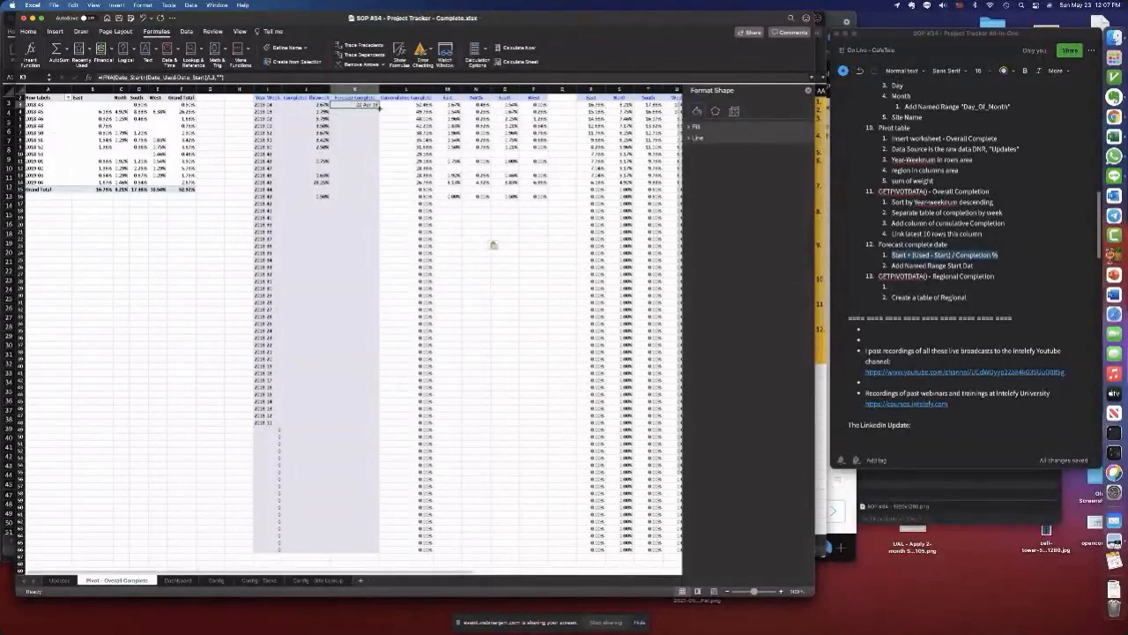
pyautogui.doubleClick(379, 108)
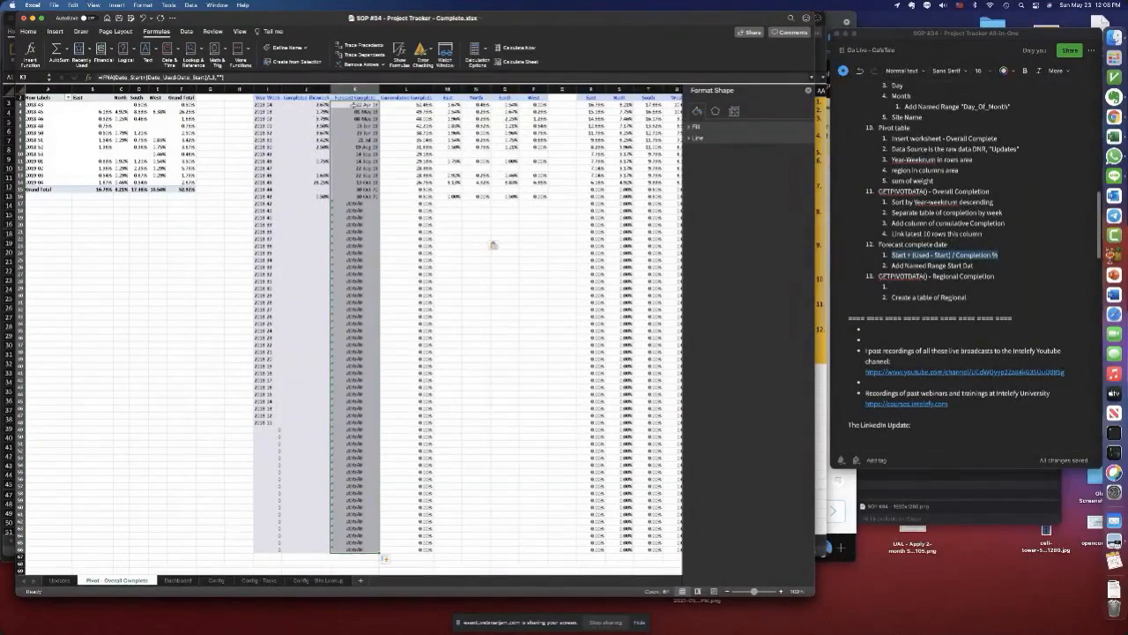
# - Replace IFNA with IFERROR in the K3 forecast formula, refill the Forecast Complete column, and select its dated cells
pyautogui.click(113, 77)
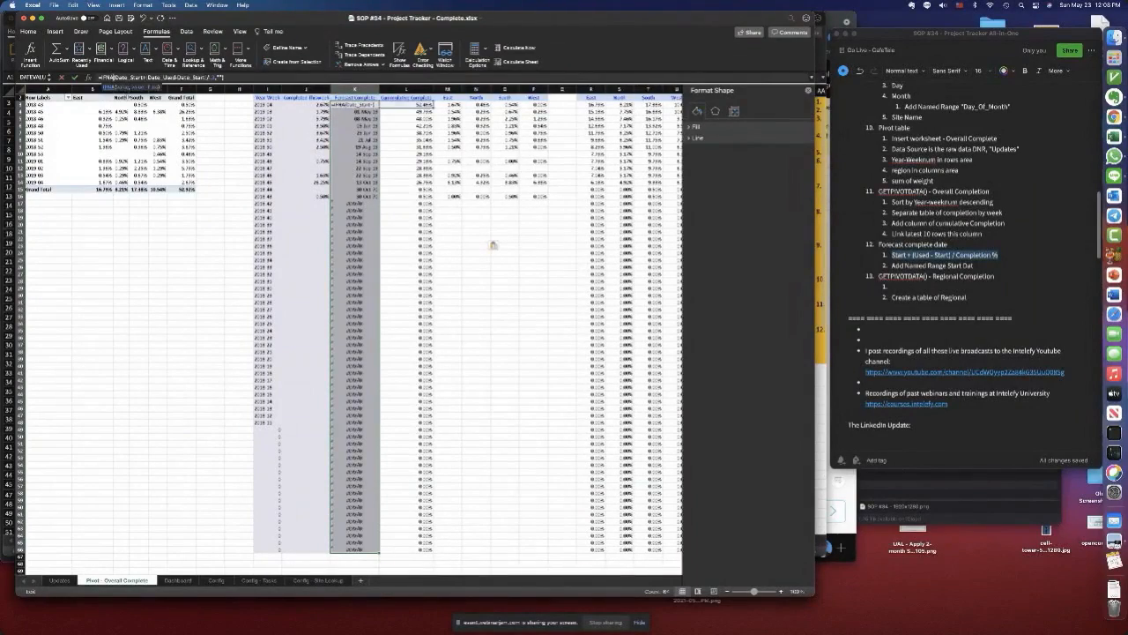
pyautogui.press('BackSpace')
pyautogui.press('BackSpace')
pyautogui.press('BackSpace')
pyautogui.write('ferror')
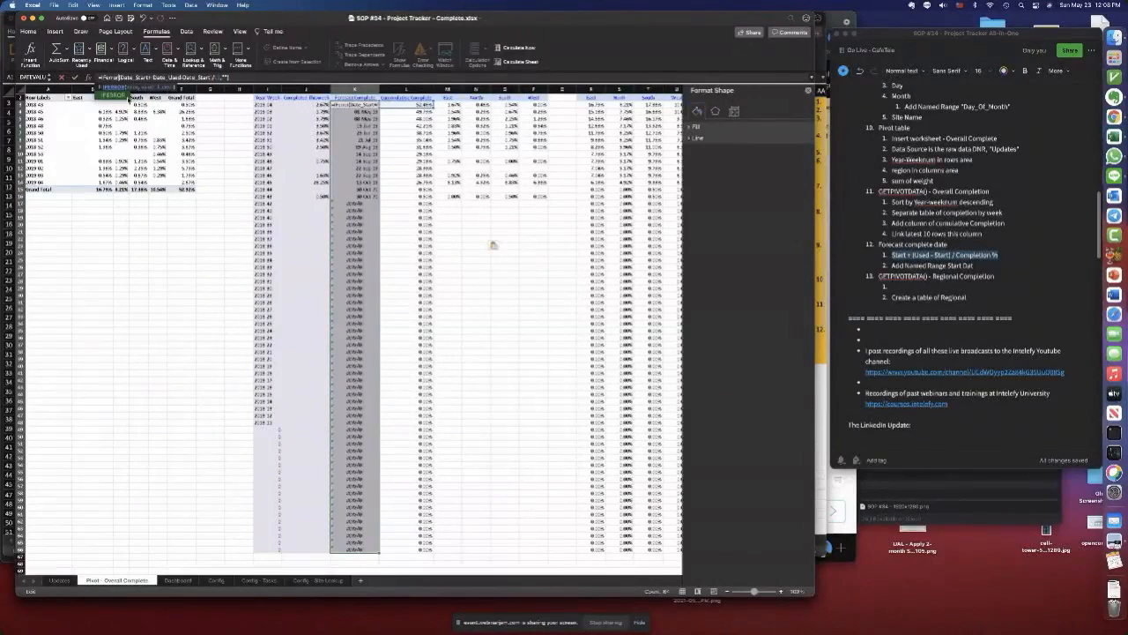
pyautogui.press('Return')
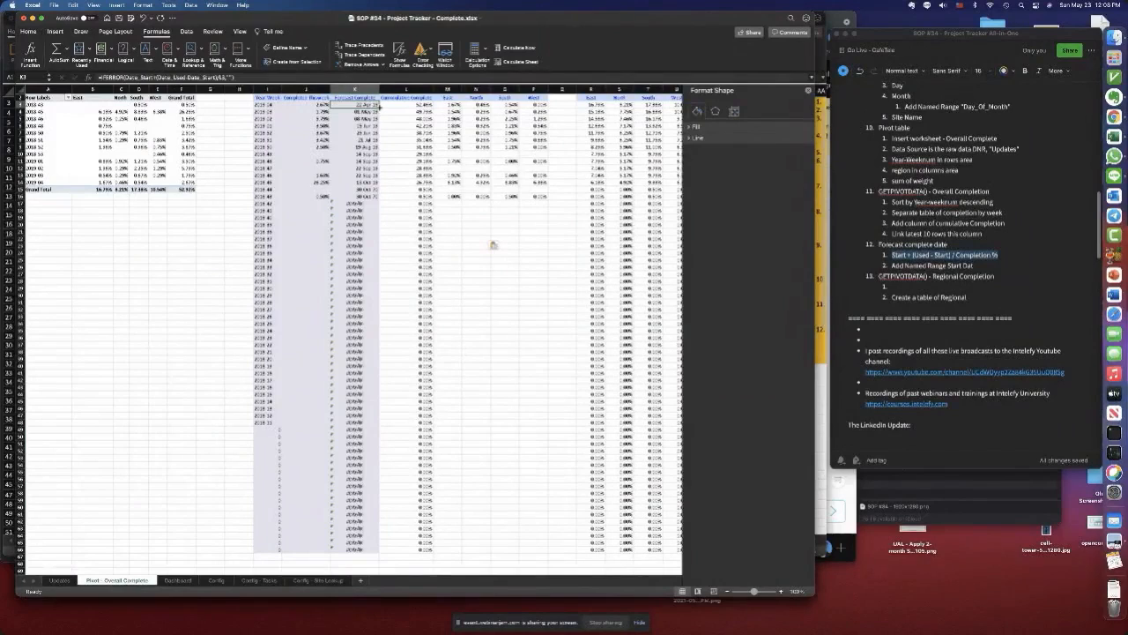
pyautogui.doubleClick(377, 104)
pyautogui.click(376, 225)
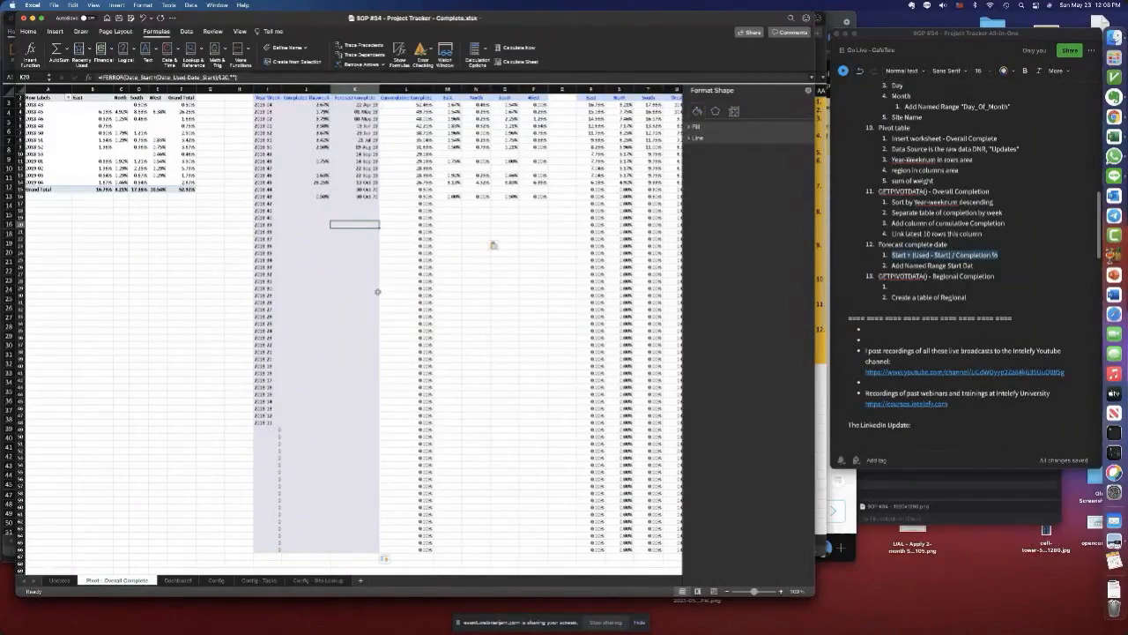
pyautogui.moveTo(354, 104); pyautogui.dragTo(354, 199)
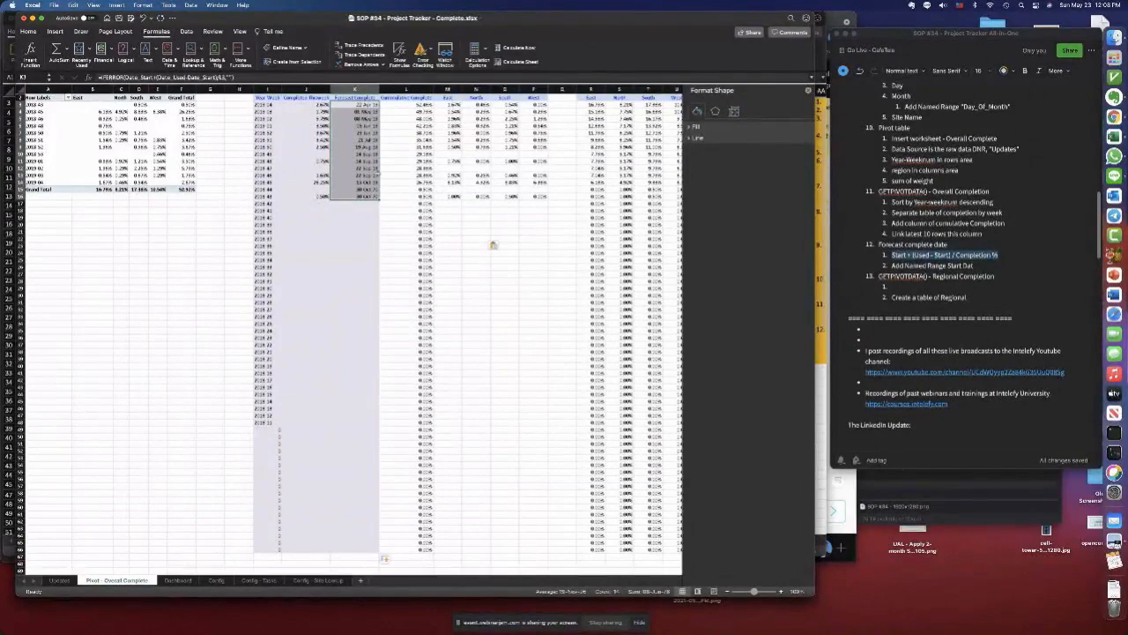
# - On the Dashboard sheet, link the first Forecasted Complete cell, J6, to K3 of the Pivot - Overall Complete sheet
pyautogui.click(179, 581)
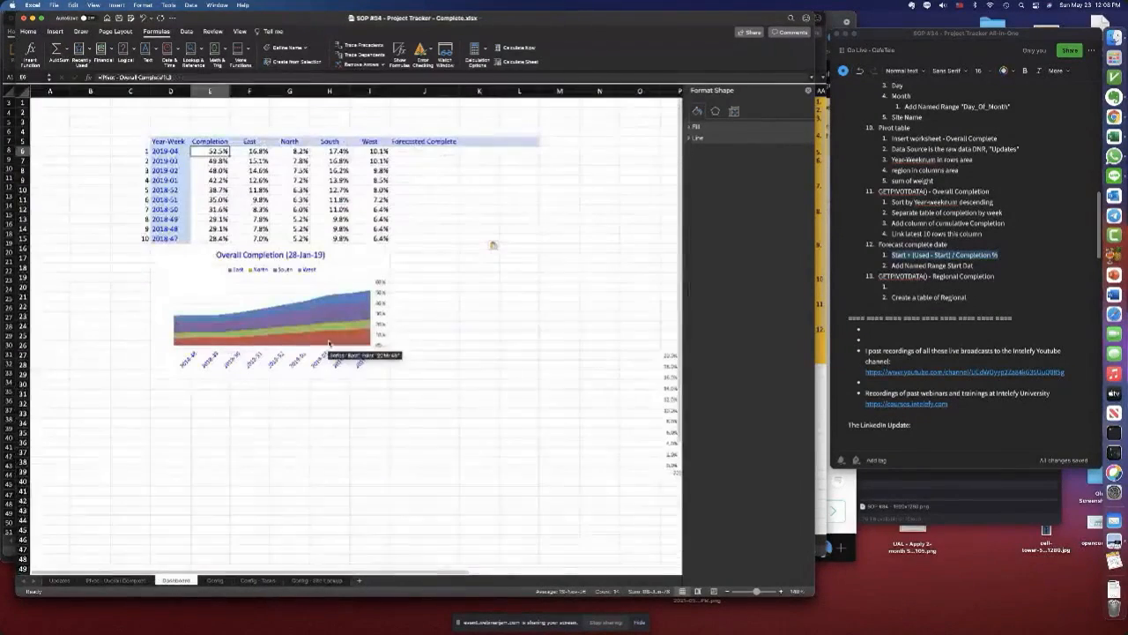
pyautogui.click(414, 150)
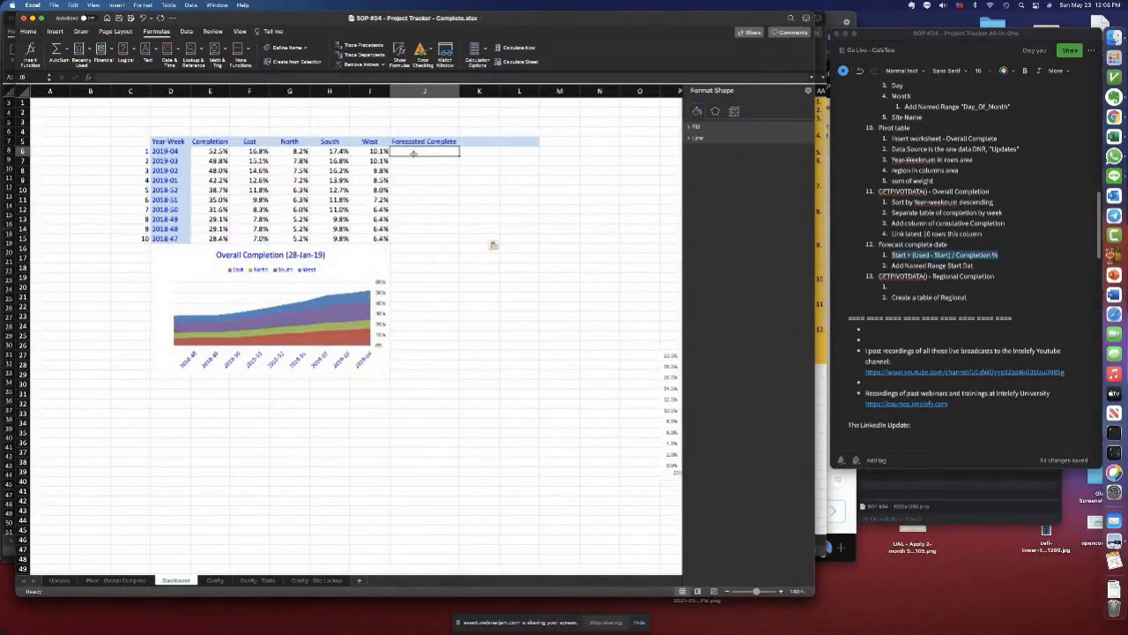
pyautogui.doubleClick(415, 151)
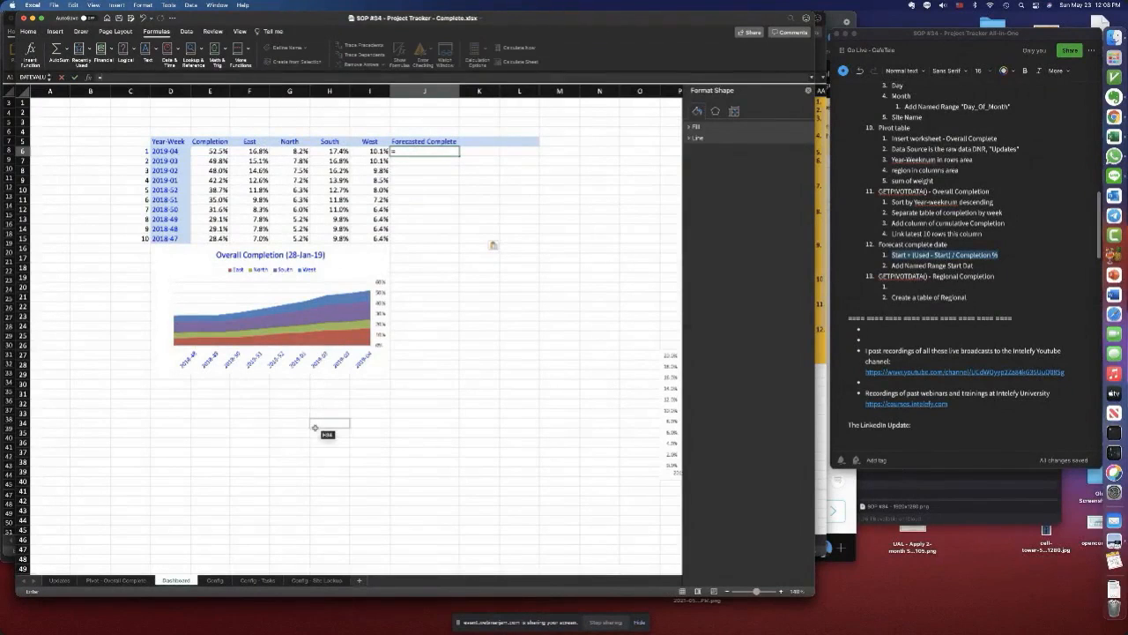
pyautogui.click(115, 580)
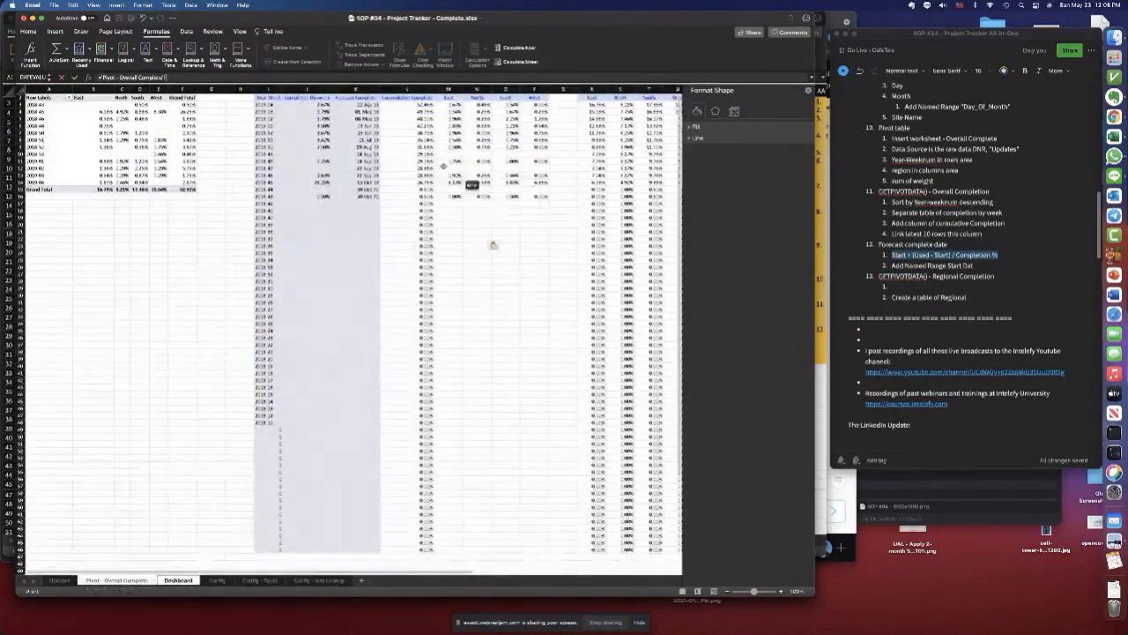
pyautogui.click(374, 105)
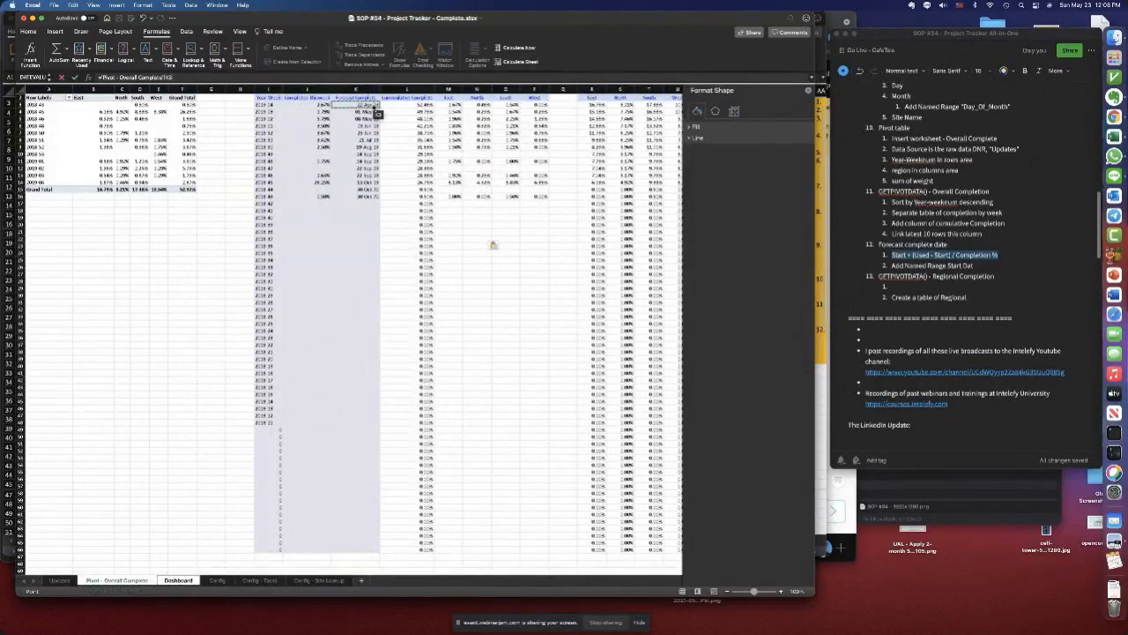
pyautogui.press('Return')
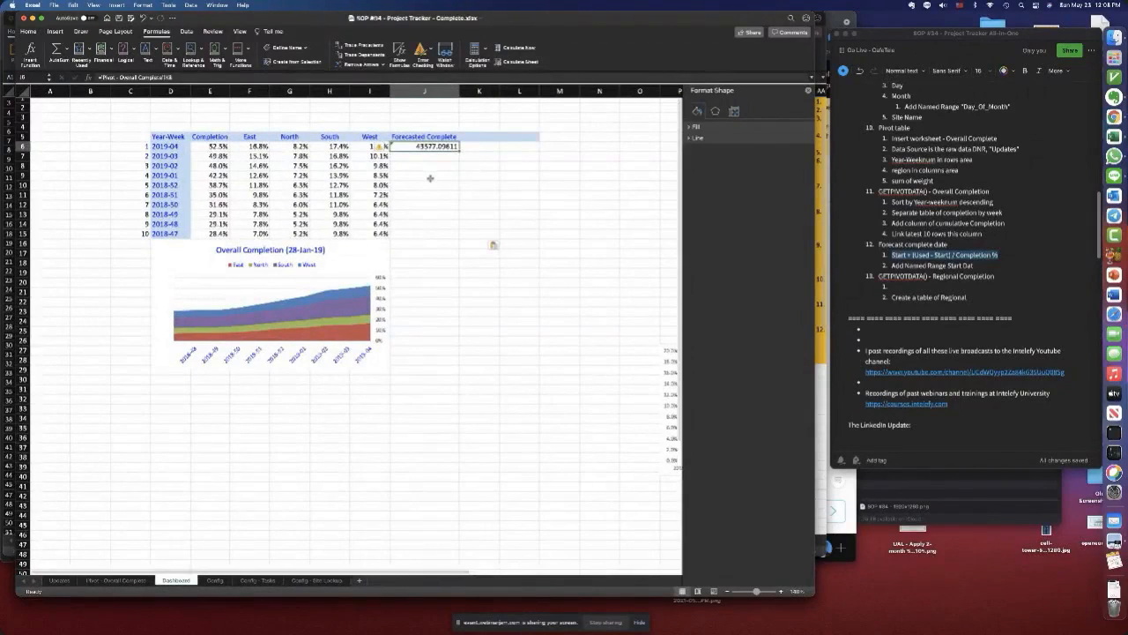
# - Format J6 as a date of type 14-Mar-12 and fill it down through J15
pyautogui.press('super+1')
pyautogui.click(449, 181)
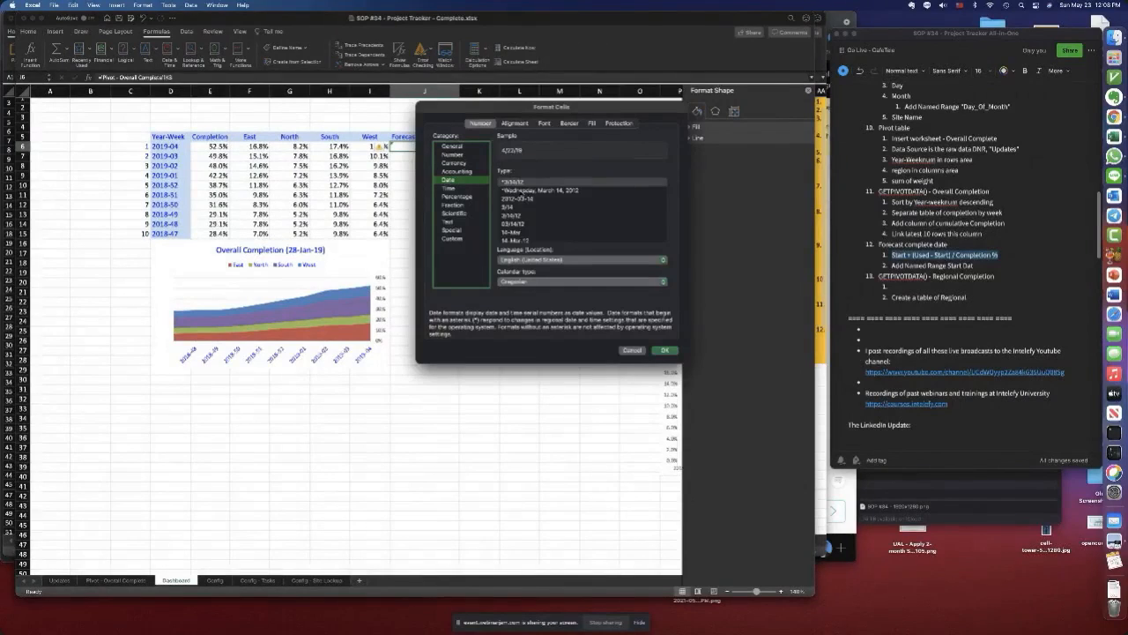
pyautogui.click(528, 225)
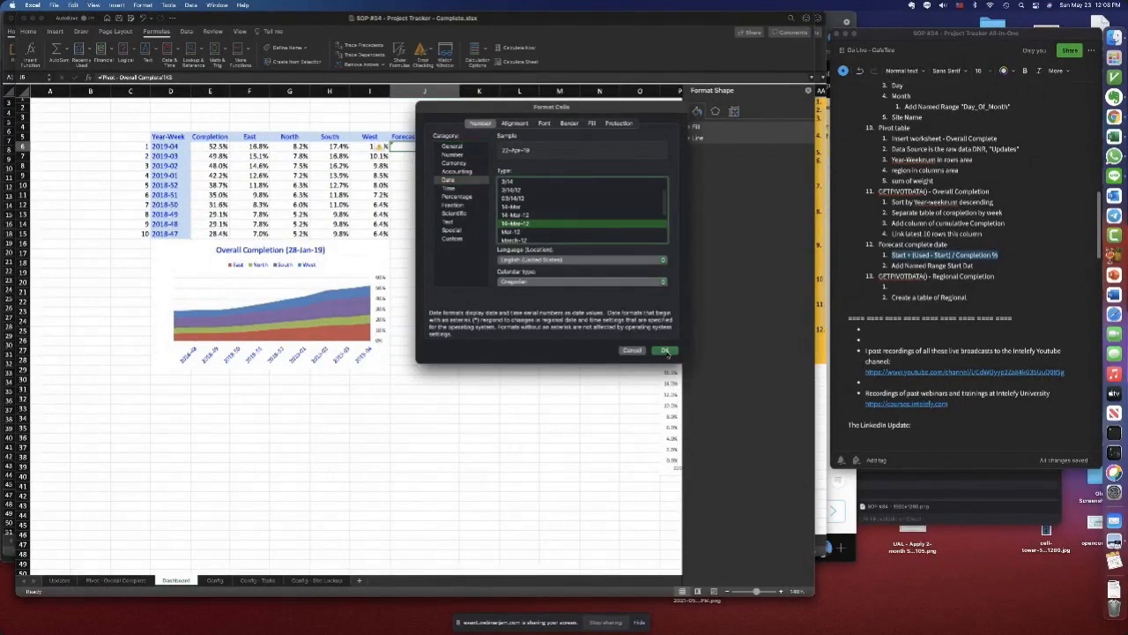
pyautogui.click(666, 351)
pyautogui.moveTo(458, 153); pyautogui.dragTo(457, 240)
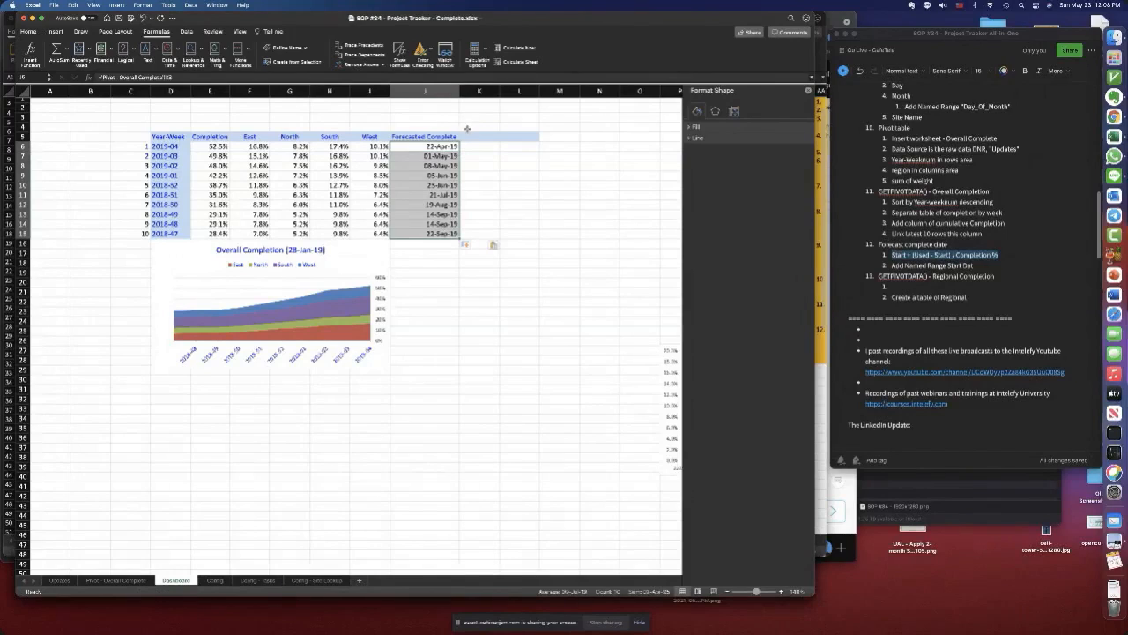
# - Shorten the J5 header to "Forecasted" and narrow column J to fit the dates
pyautogui.click(422, 137)
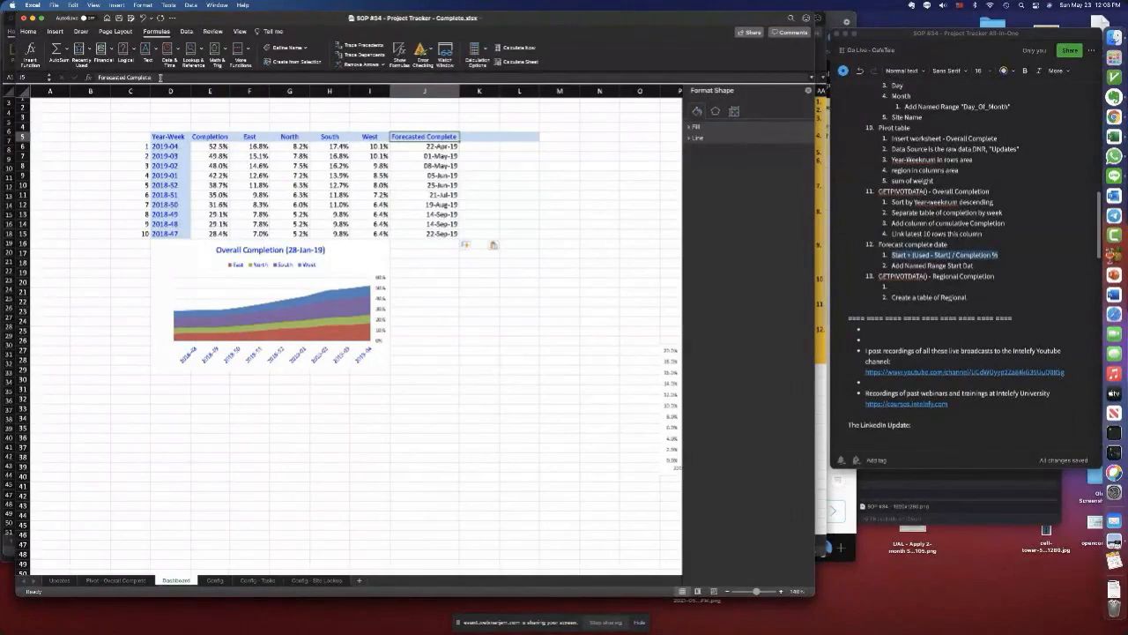
pyautogui.doubleClick(130, 77)
pyautogui.press('BackSpace')
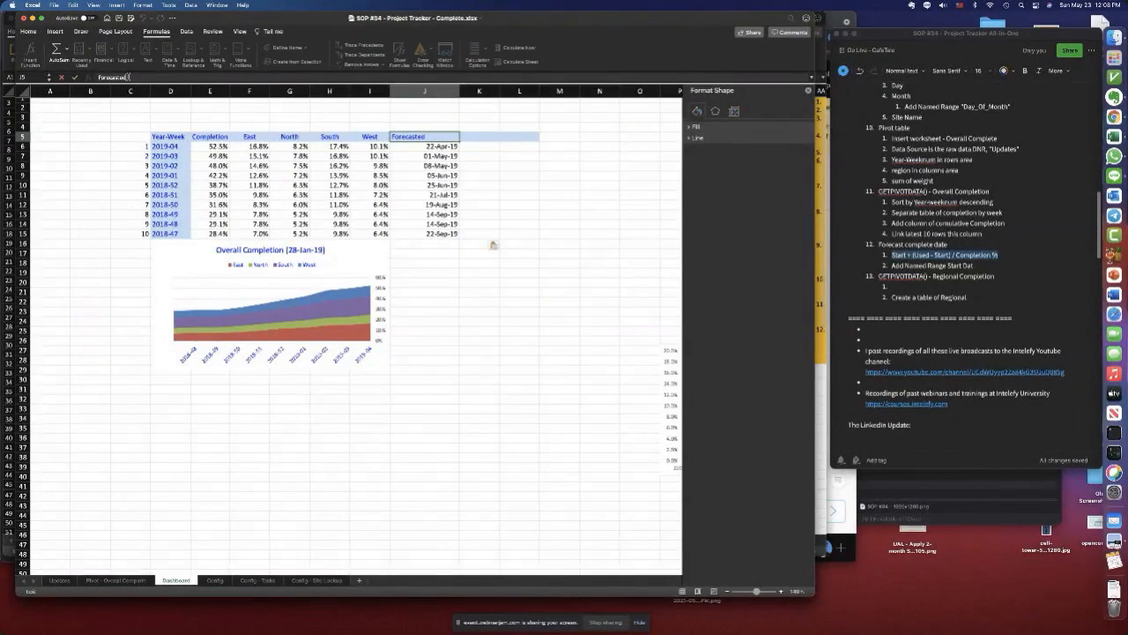
pyautogui.press('Return')
pyautogui.moveTo(458, 90); pyautogui.dragTo(429, 91)
pyautogui.click(449, 195)
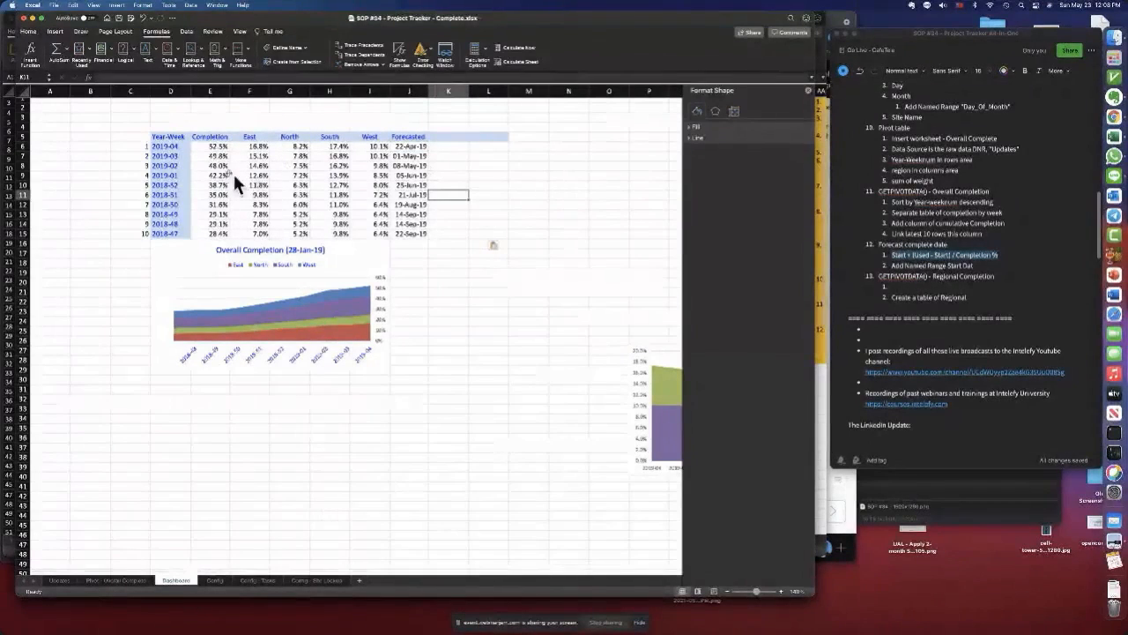
# - Apply a white fill to the Dashboard table values in E6:J15
pyautogui.moveTo(206, 146)
pyautogui.mouseDown()
pyautogui.moveTo(304, 163)
pyautogui.moveTo(415, 234)
pyautogui.mouseUp()
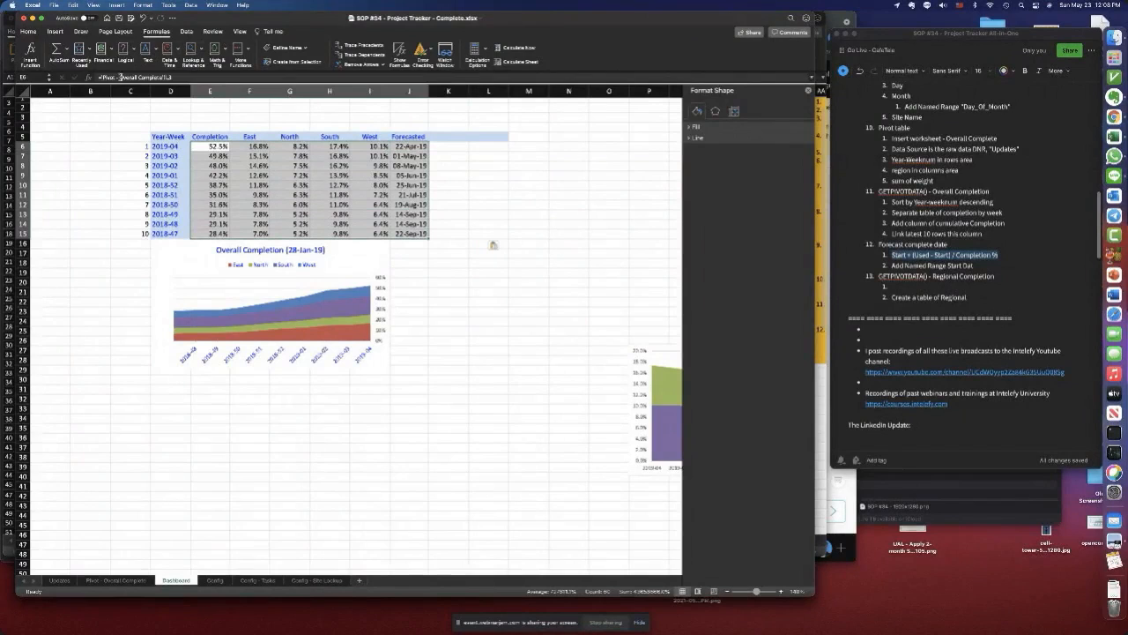
pyautogui.click(30, 34)
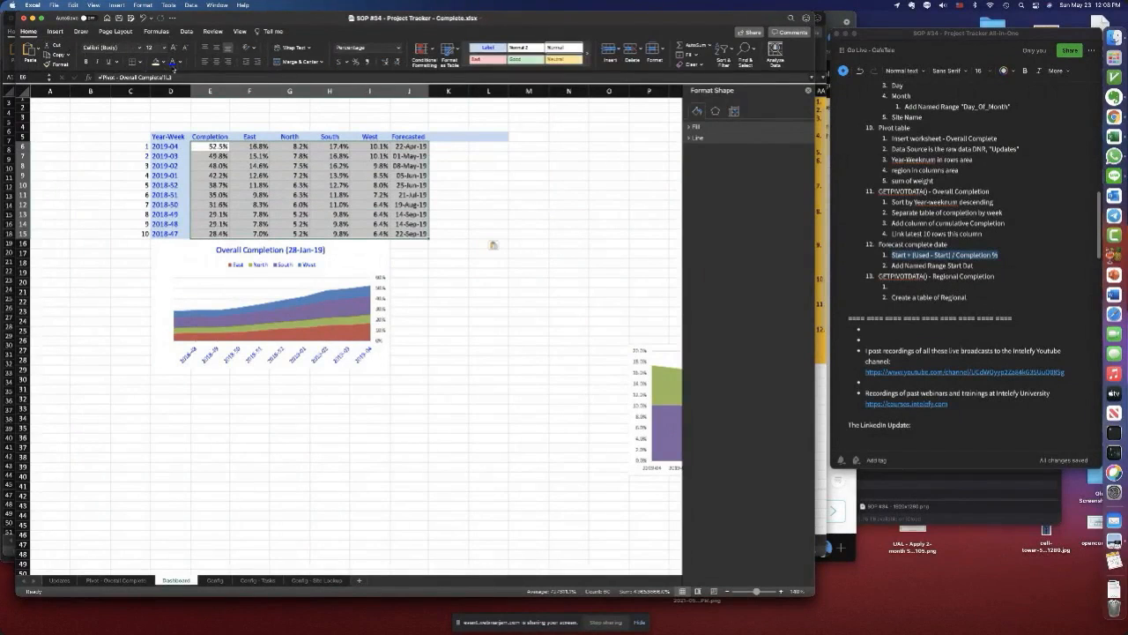
pyautogui.click(163, 62)
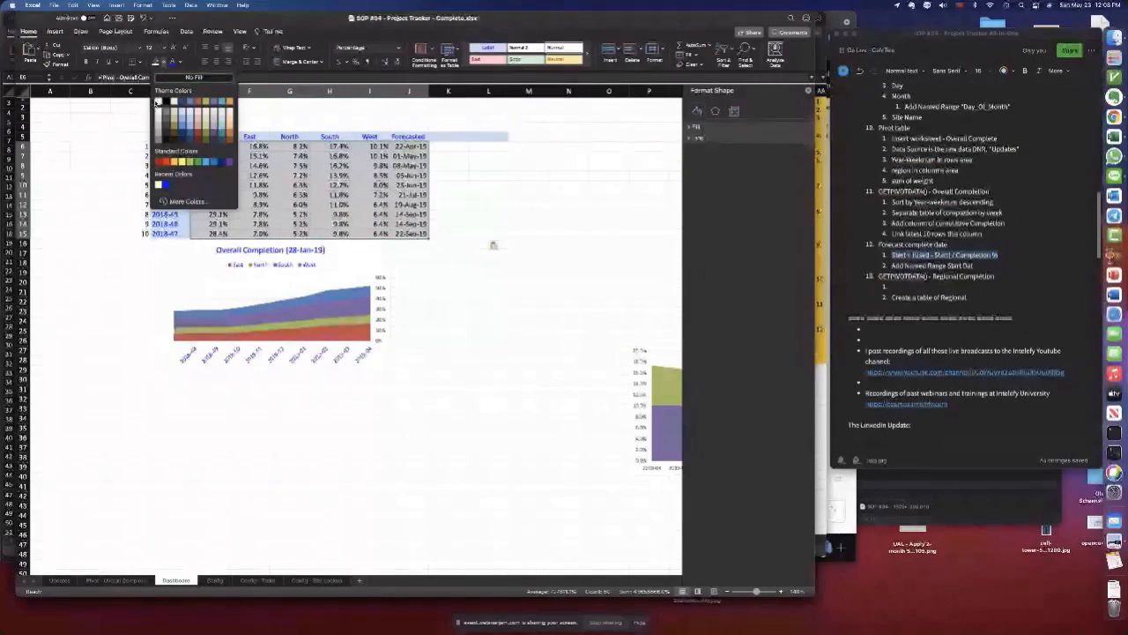
pyautogui.click(158, 103)
# - Shade the table bands E8:J9 and E12:J13 with a light grey fill
pyautogui.moveTo(200, 165); pyautogui.dragTo(421, 175)
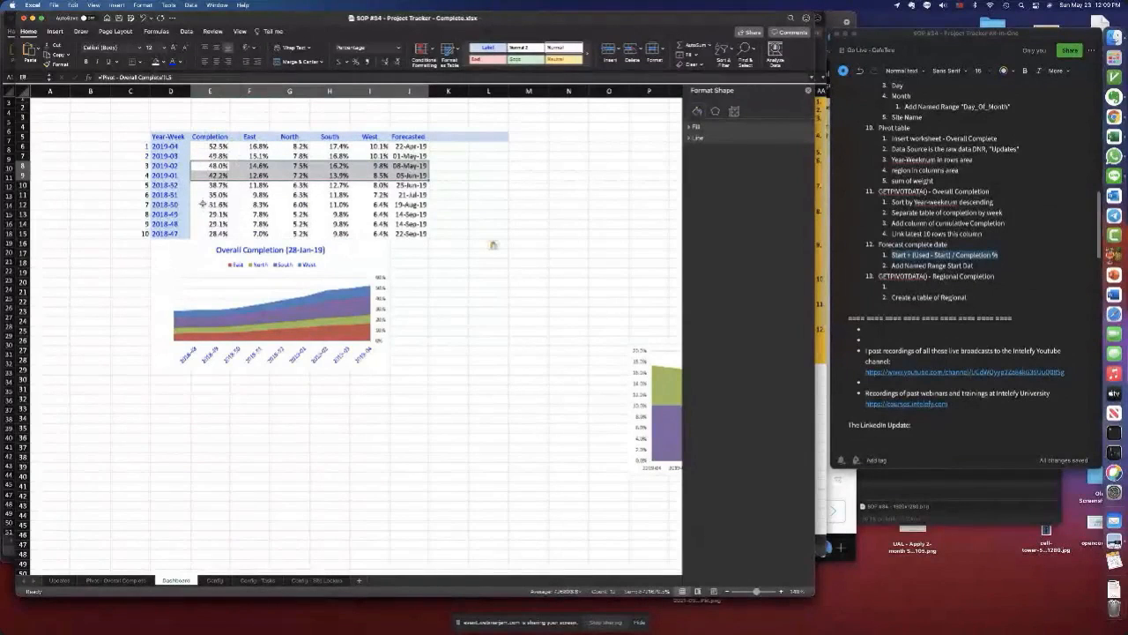
pyautogui.moveTo(203, 204); pyautogui.dragTo(423, 213)
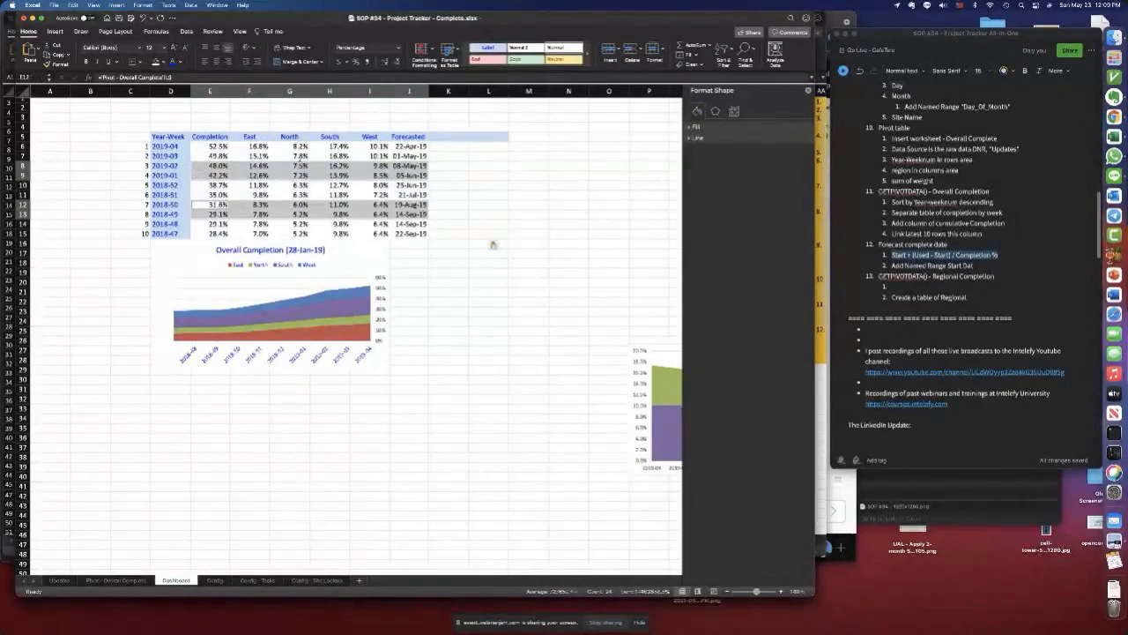
pyautogui.click(163, 62)
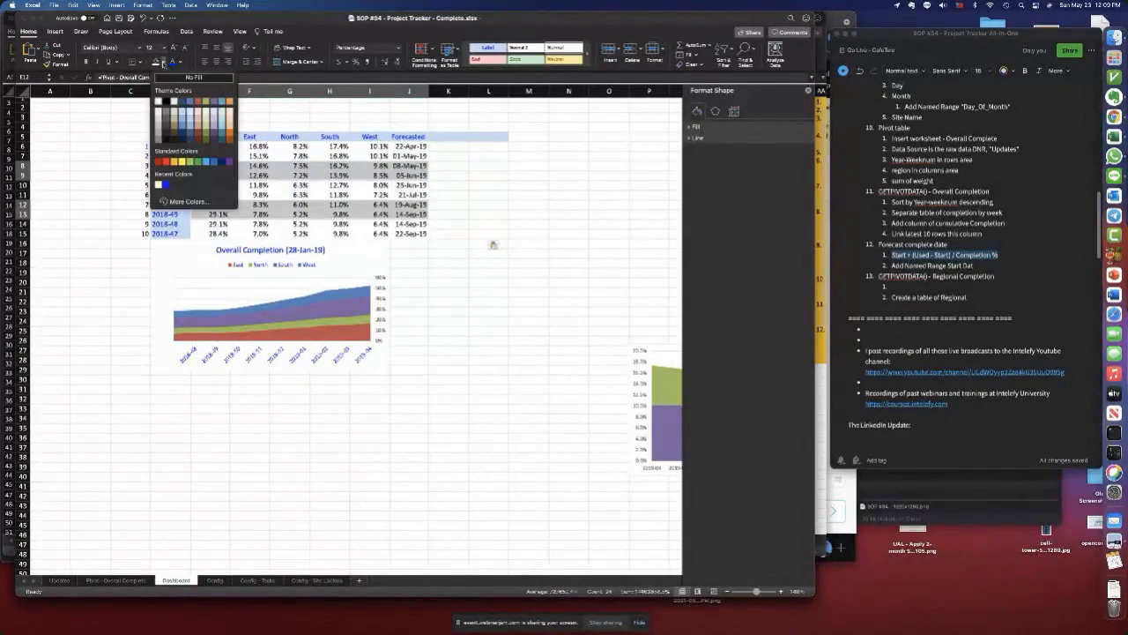
pyautogui.click(157, 115)
pyautogui.click(568, 244)
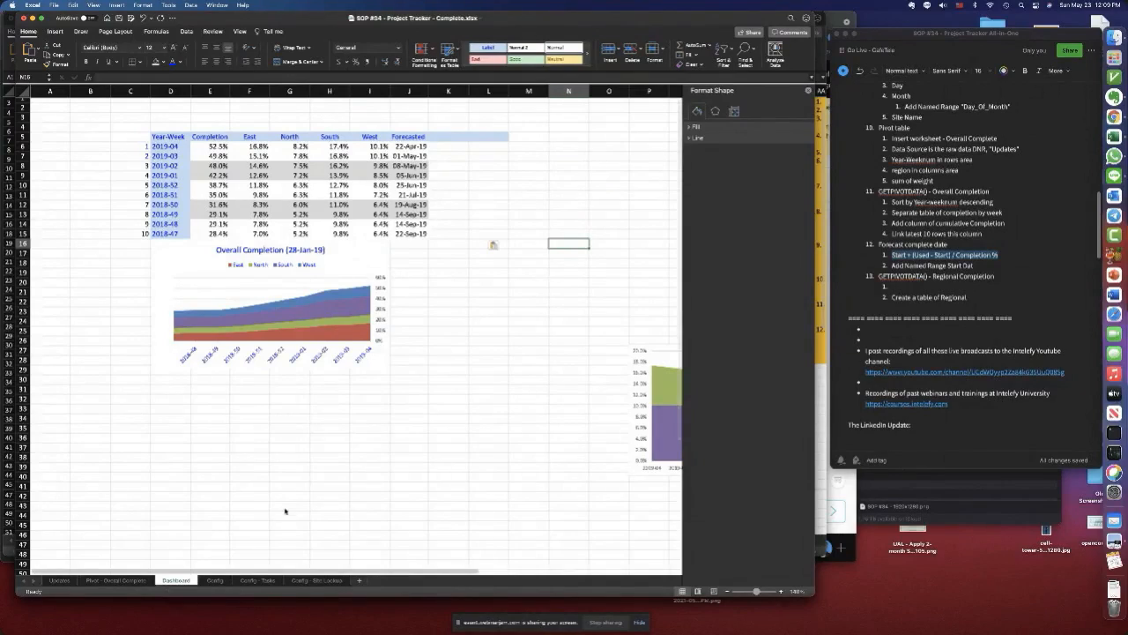
# - Review the pending entries at the end of the Updates sheet, the pivot sheet, and the Dashboard's latest week and completion
pyautogui.click(59, 580)
pyautogui.scroll(-20, 290, 477)
pyautogui.scroll(-10, 290, 477)
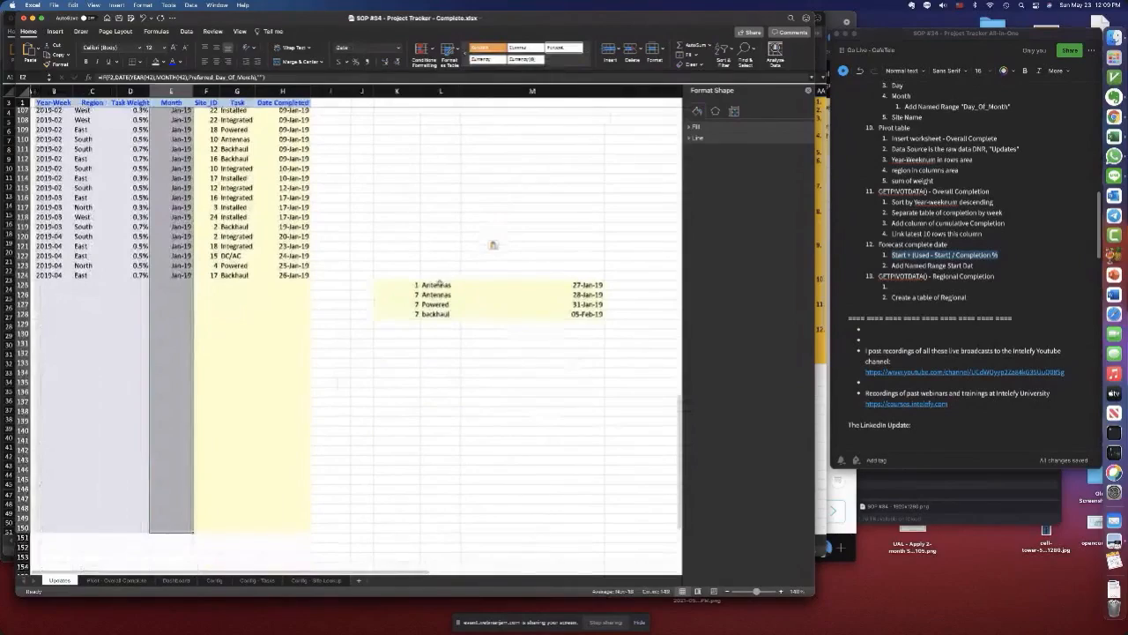
pyautogui.click(107, 582)
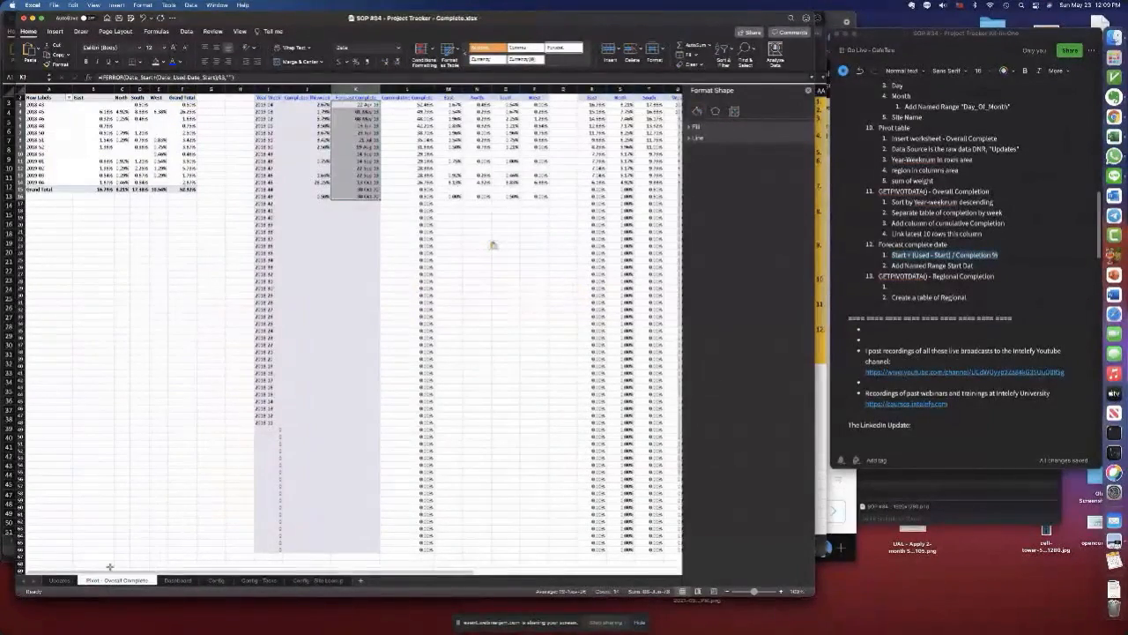
pyautogui.click(178, 581)
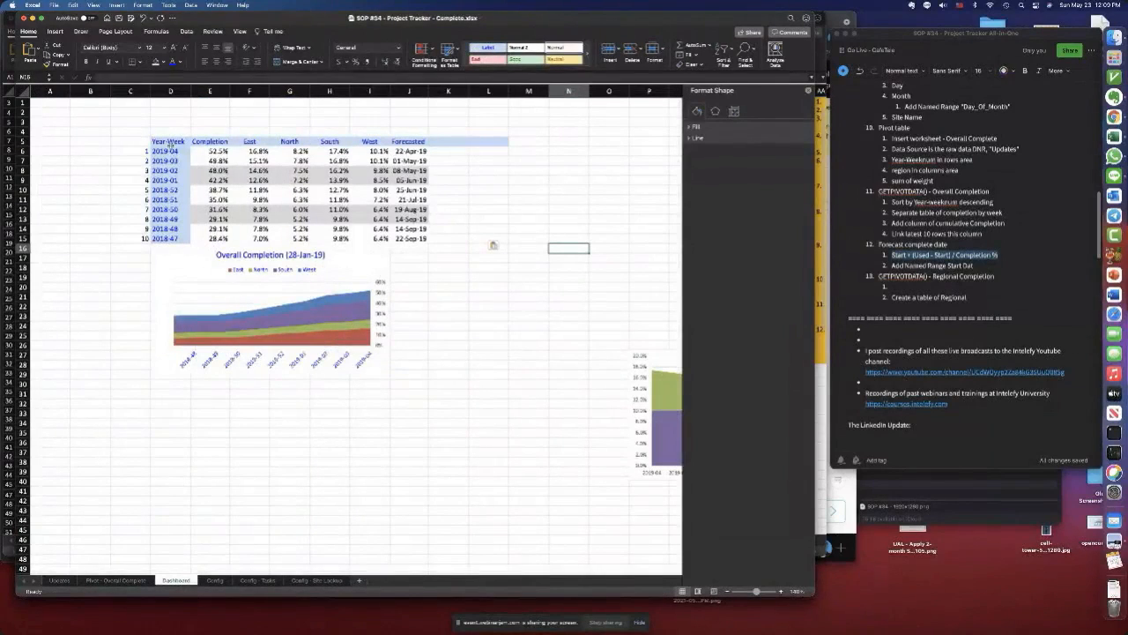
pyautogui.click(172, 152)
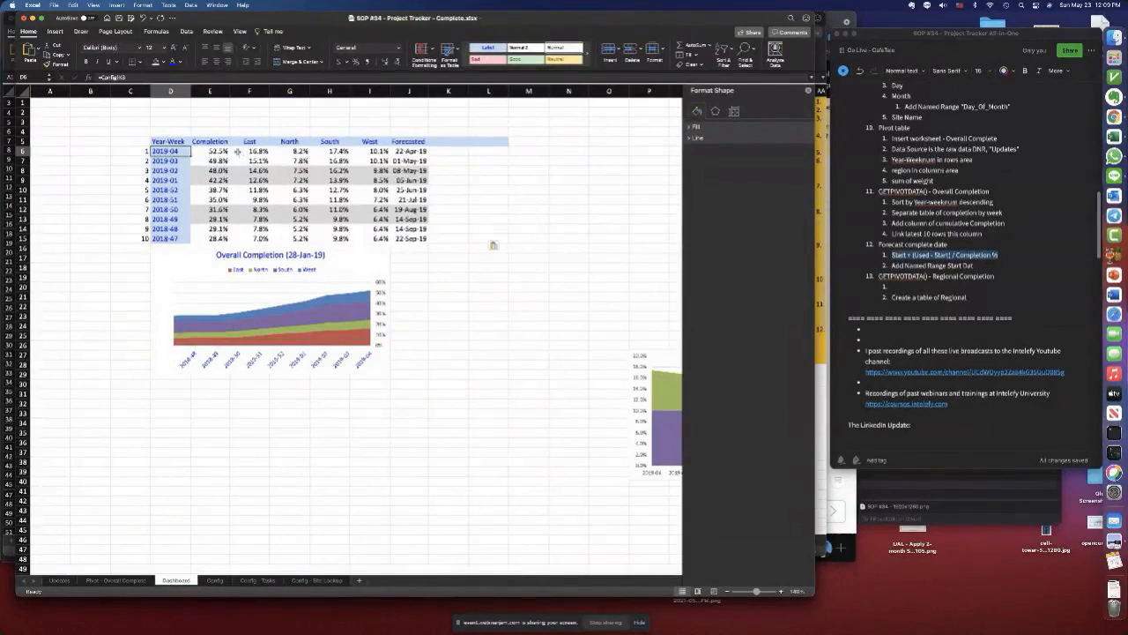
pyautogui.click(223, 151)
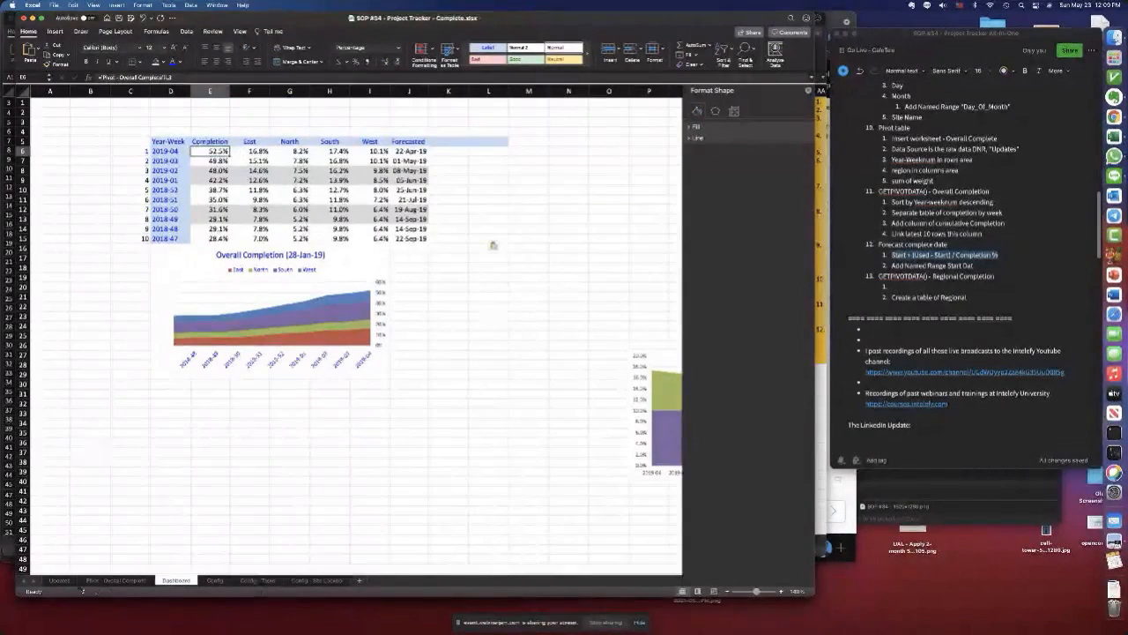
# - On the Updates sheet, copy the four pending entries in K125:M128 into the Site_ID, Task and Date Completed columns starting at F125
pyautogui.click(59, 580)
pyautogui.hotkey('ctrl', 'Up')
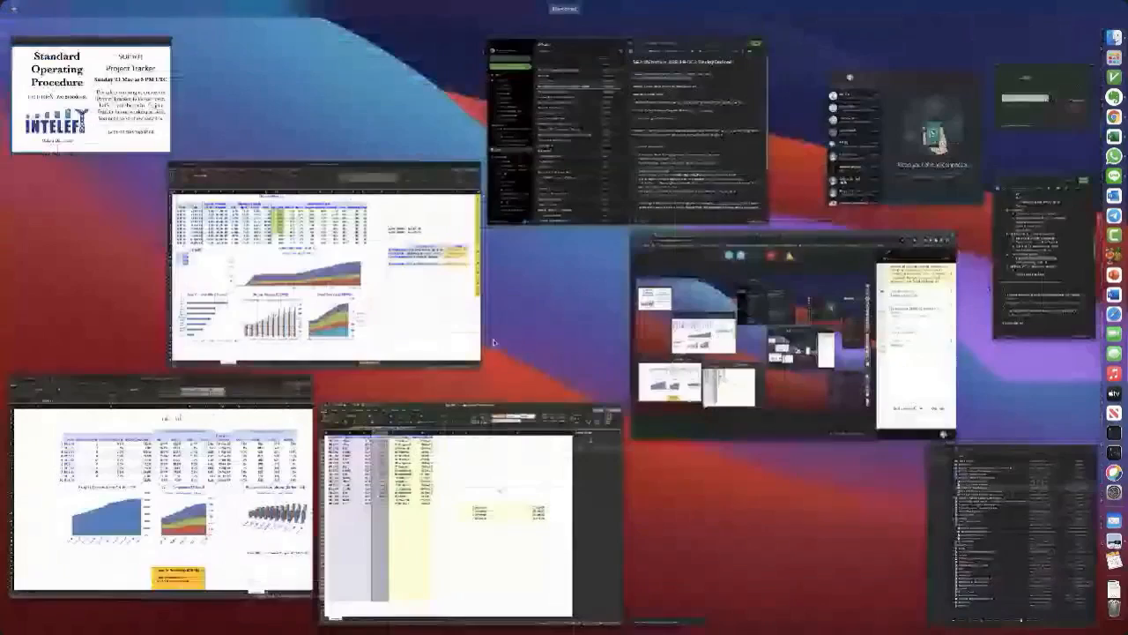
pyautogui.click(504, 449)
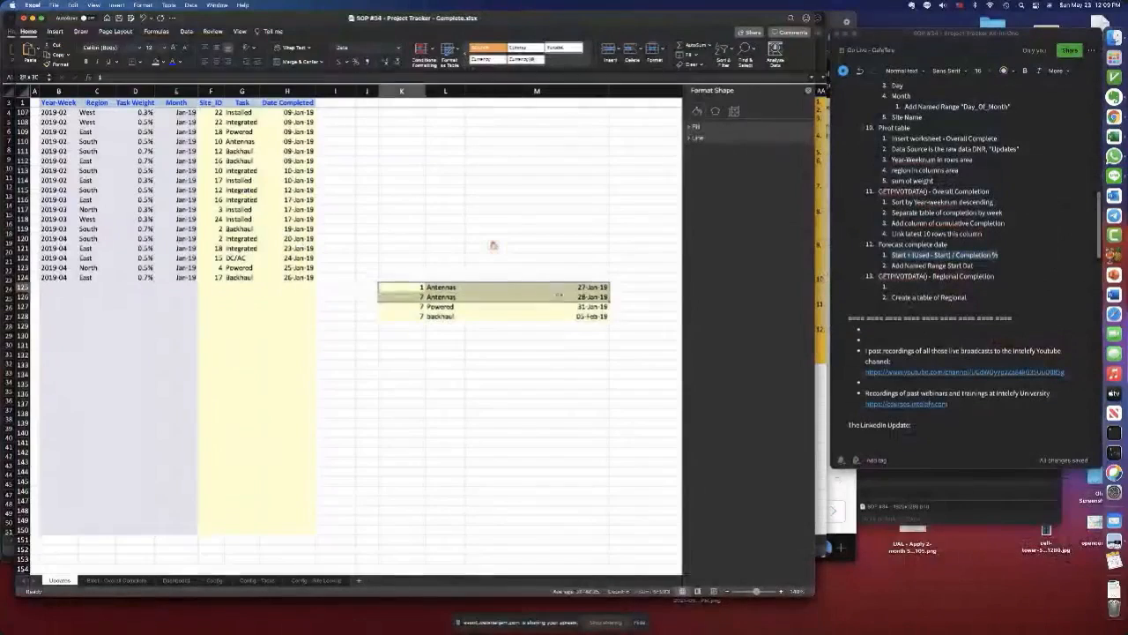
pyautogui.moveTo(575, 313); pyautogui.dragTo(575, 313)
pyautogui.press('cmd+c')
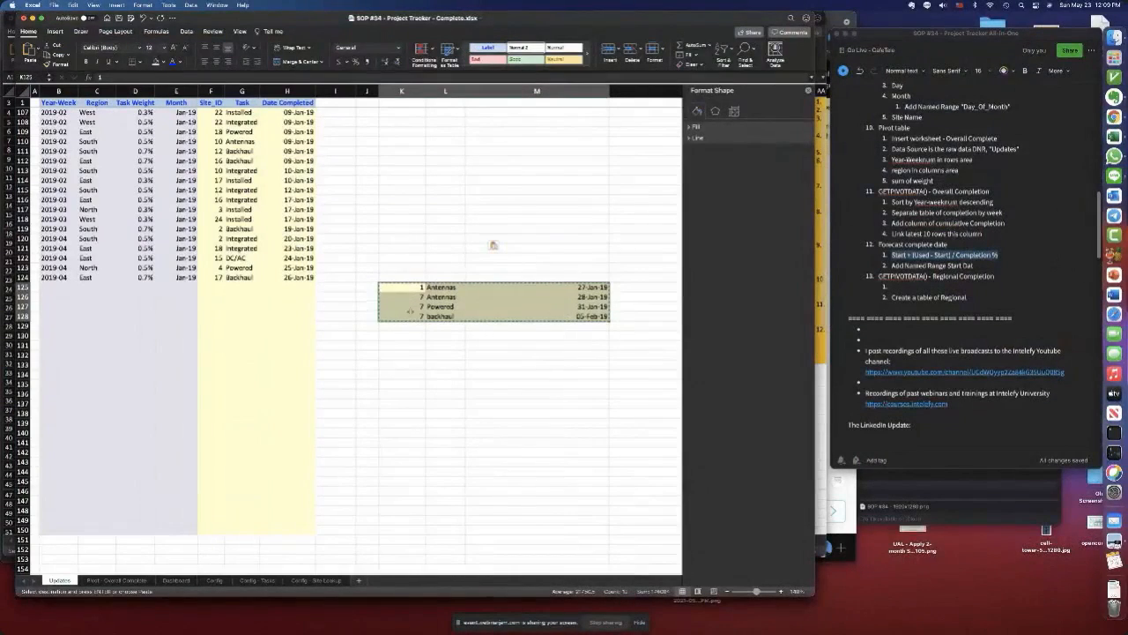
pyautogui.click(213, 286)
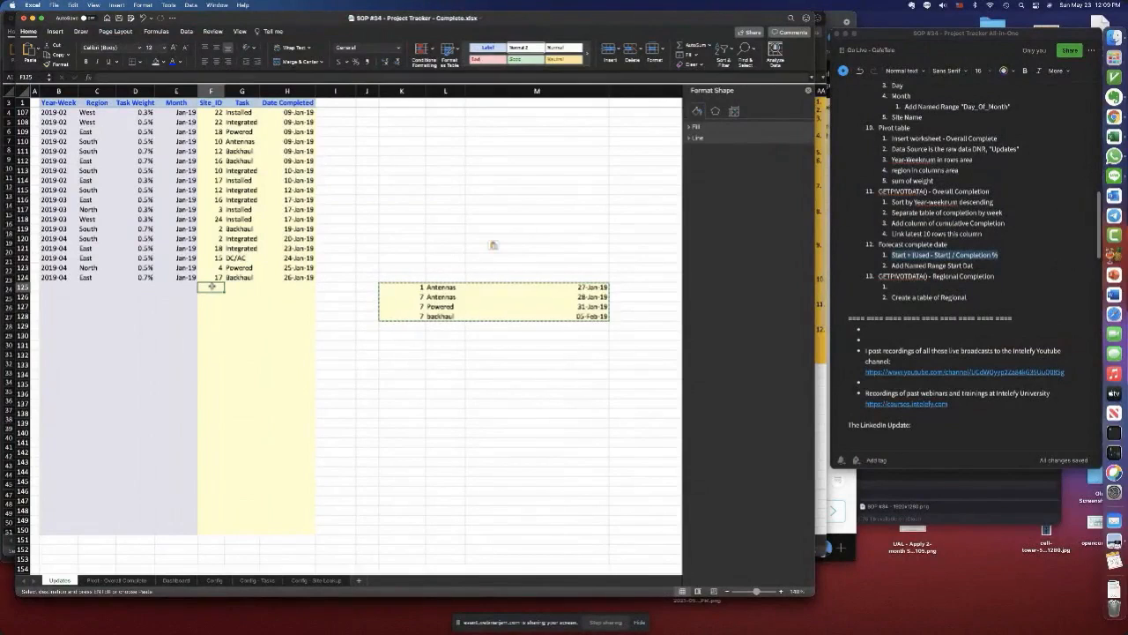
pyautogui.press('cmd+v')
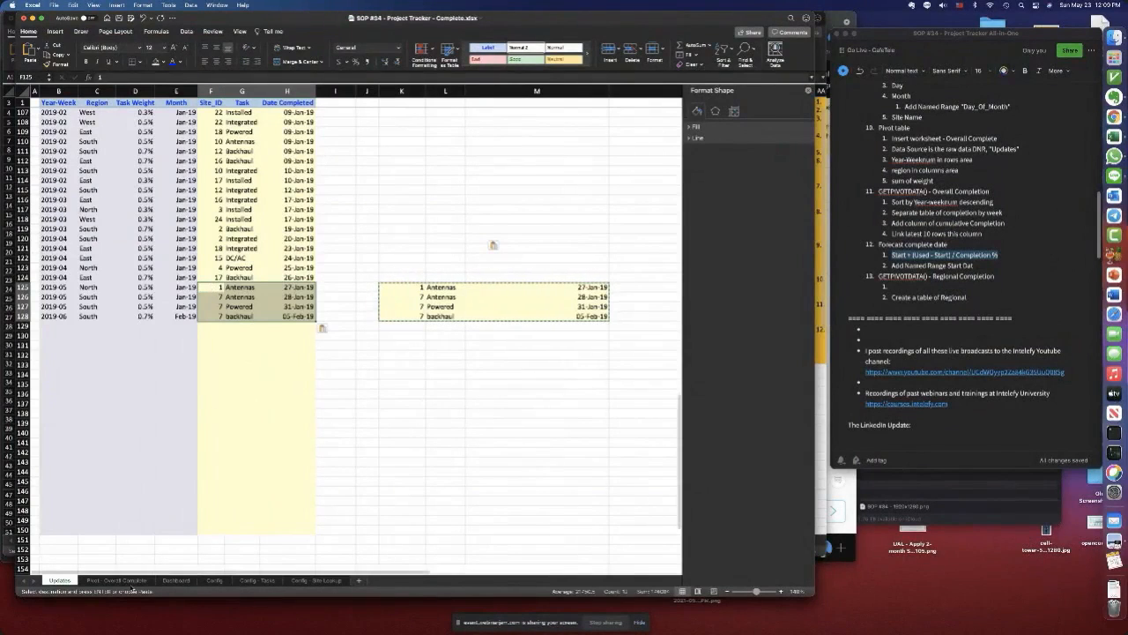
# - Refresh the pivot table on the Pivot - Overall Complete sheet to include the added updates
pyautogui.click(116, 580)
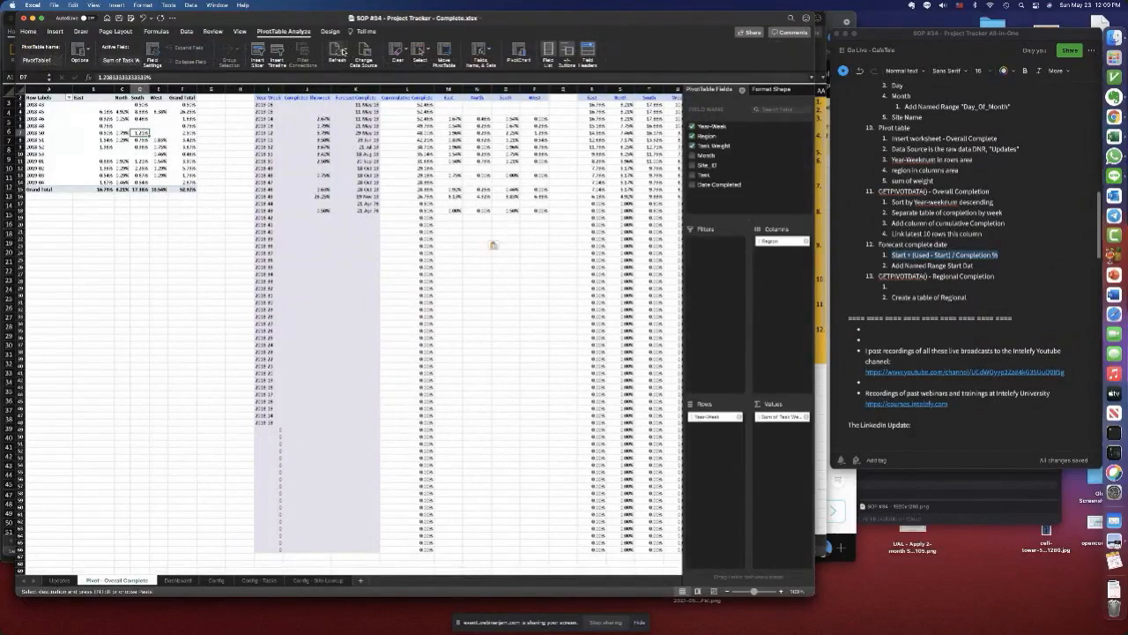
pyautogui.click(346, 53)
pyautogui.click(357, 86)
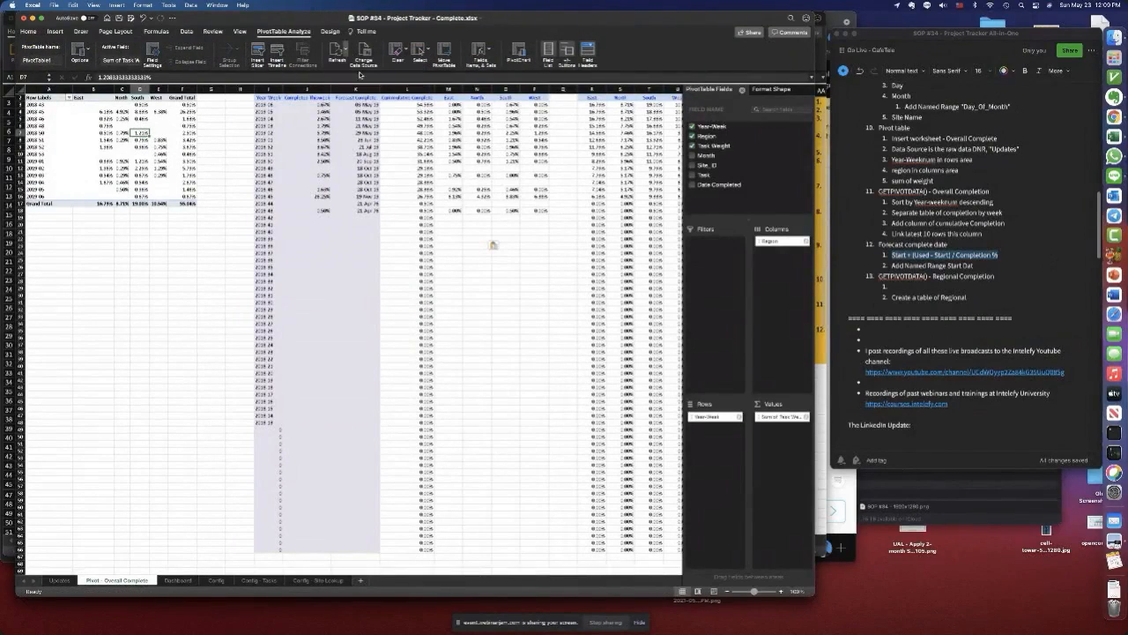
# - Check the two newest weeks and their completion percentages in the Dashboard table
pyautogui.click(177, 579)
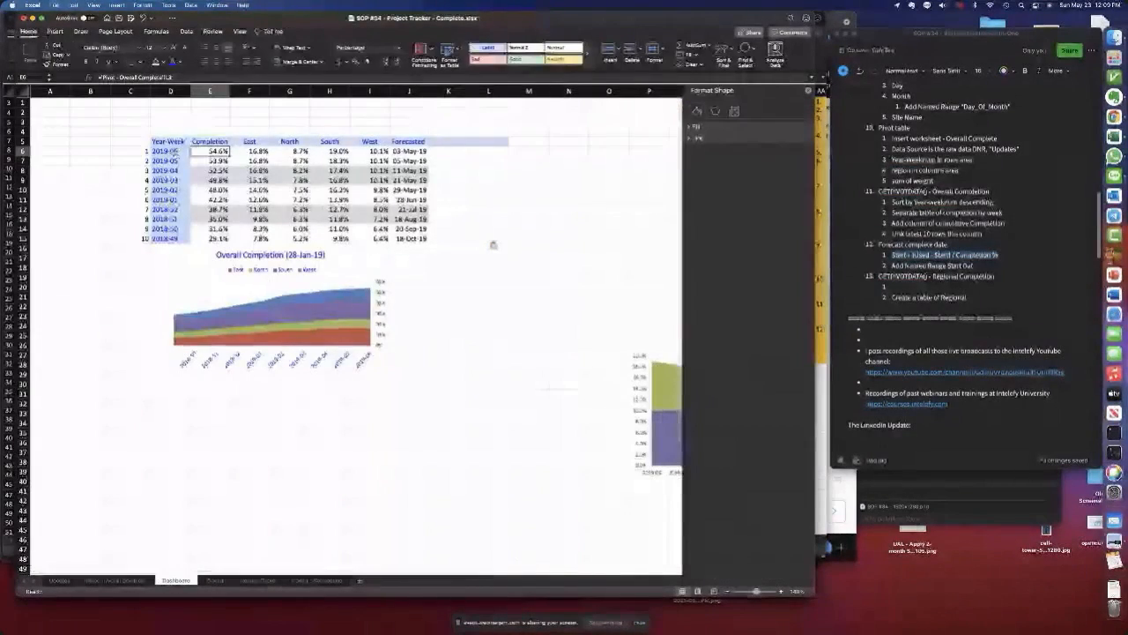
pyautogui.moveTo(176, 152); pyautogui.dragTo(176, 161)
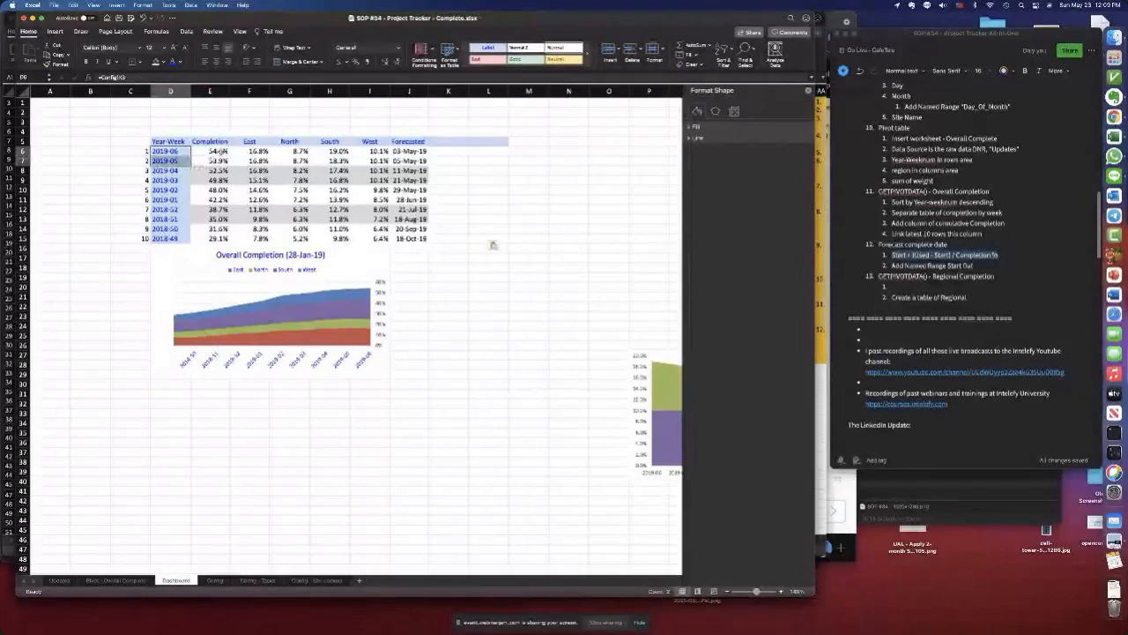
pyautogui.click(219, 152)
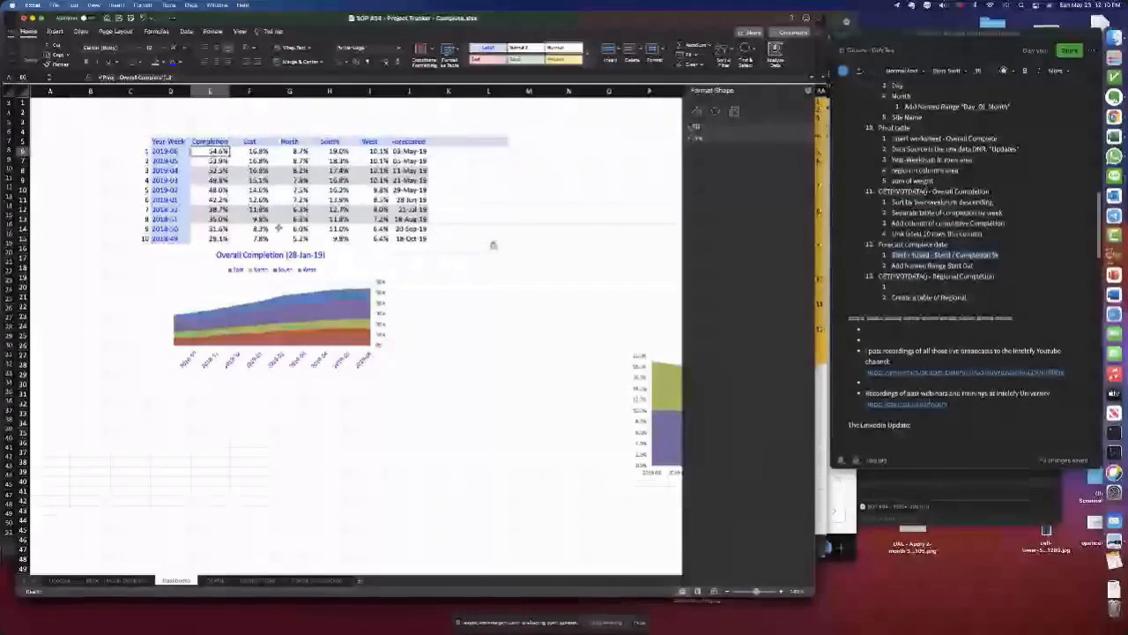
pyautogui.moveTo(211, 160)
pyautogui.mouseDown()
pyautogui.moveTo(214, 171)
pyautogui.moveTo(228, 168)
pyautogui.mouseUp()
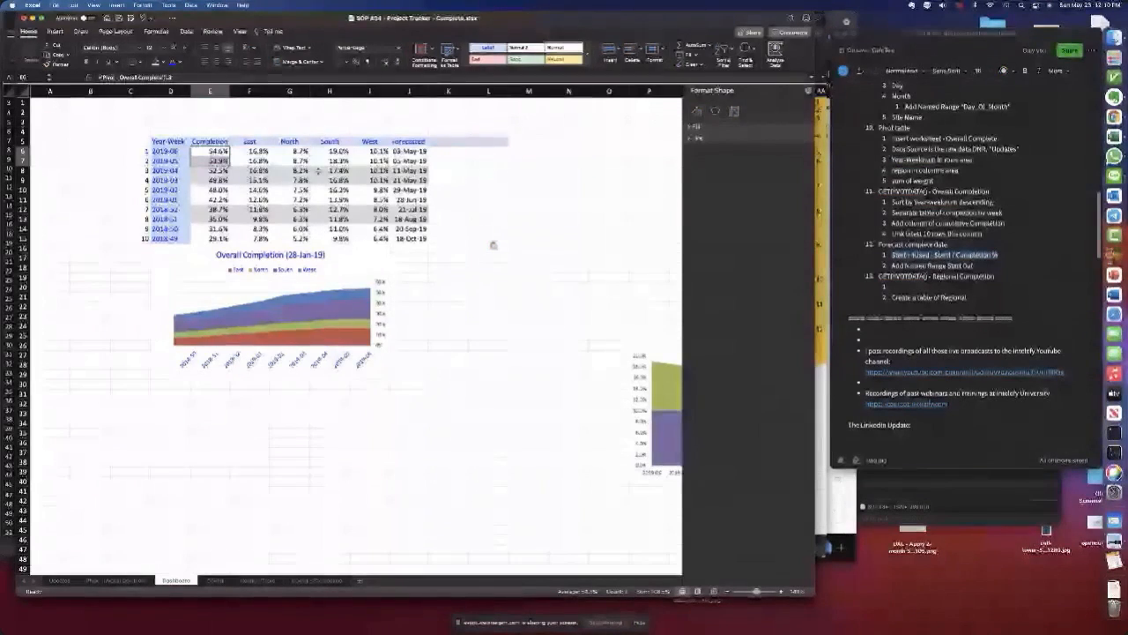
# - Fill the banner area D2:L4 above the Dashboard table with grey
pyautogui.click(62, 582)
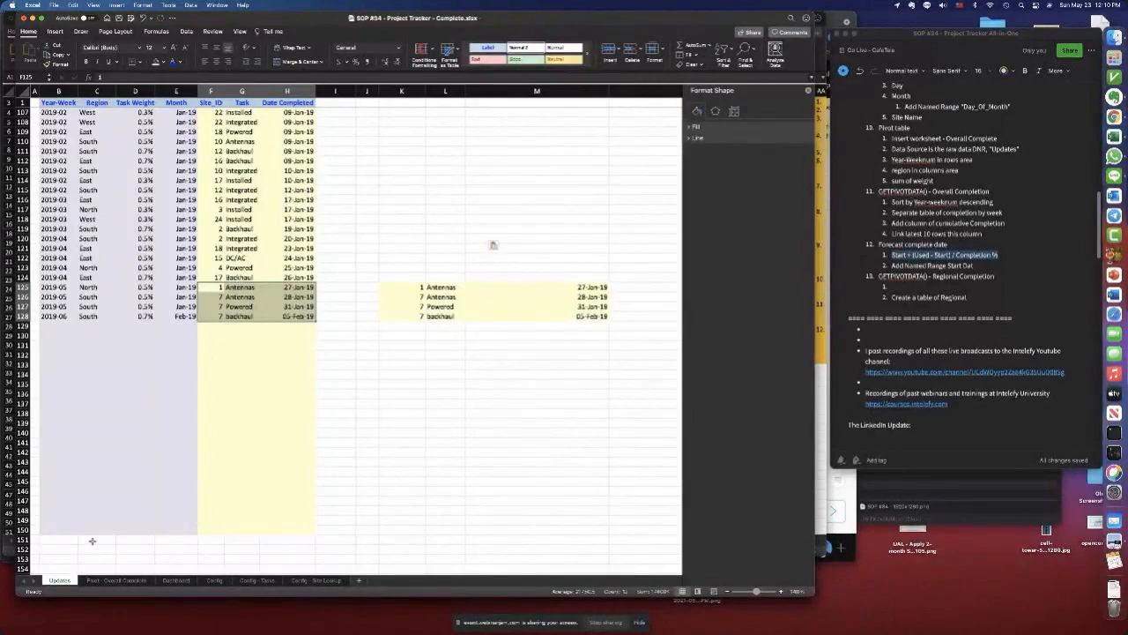
pyautogui.click(118, 580)
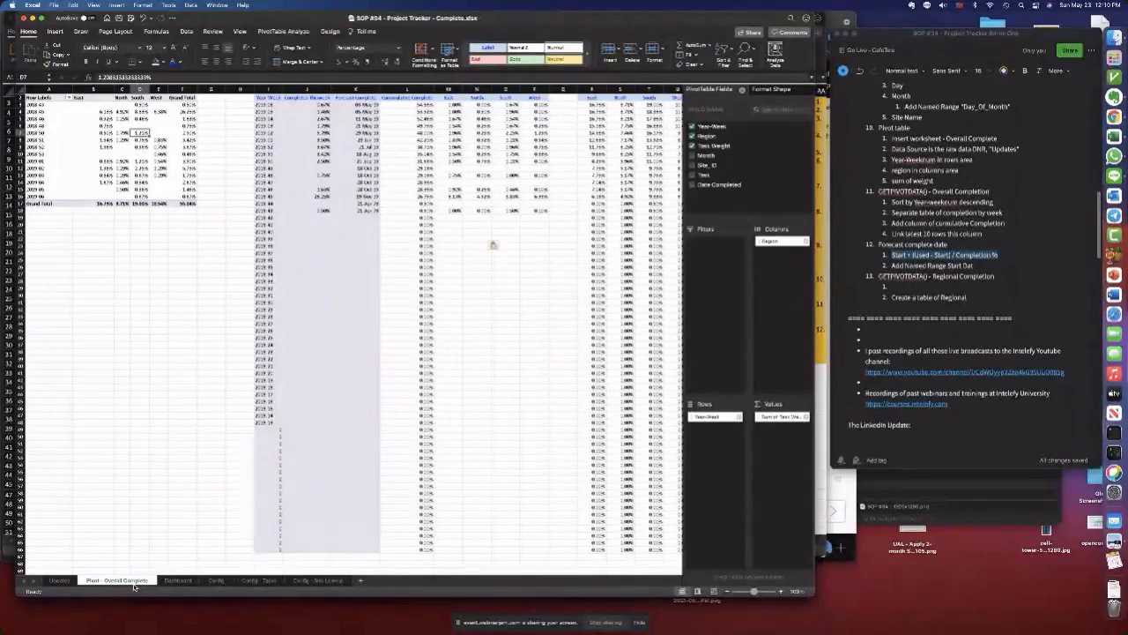
pyautogui.click(179, 580)
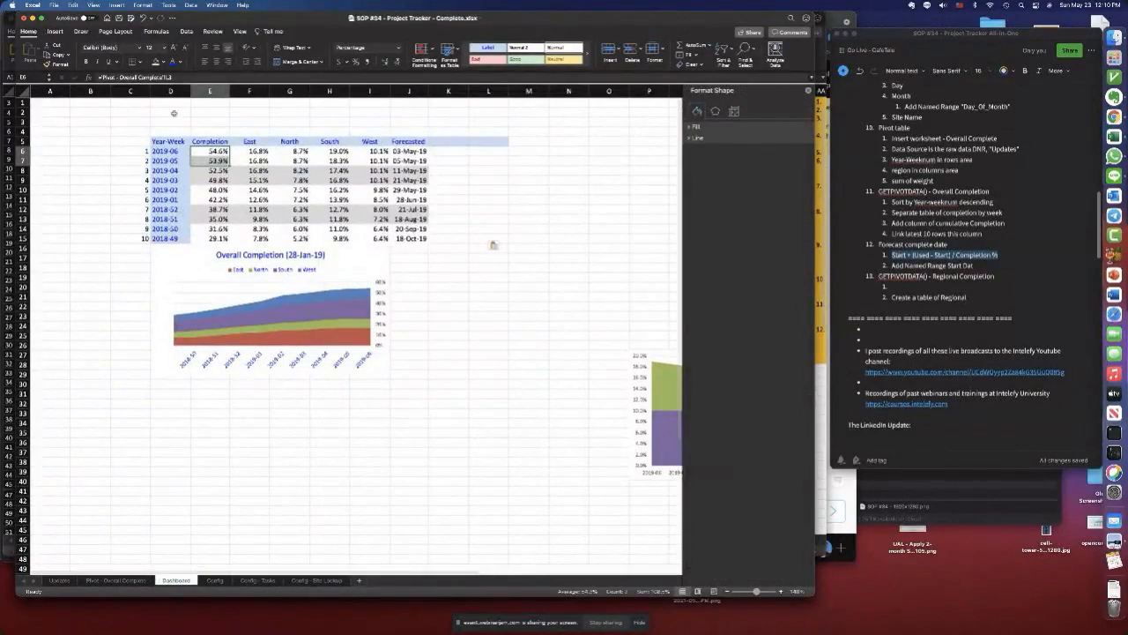
pyautogui.moveTo(161, 111); pyautogui.dragTo(502, 134)
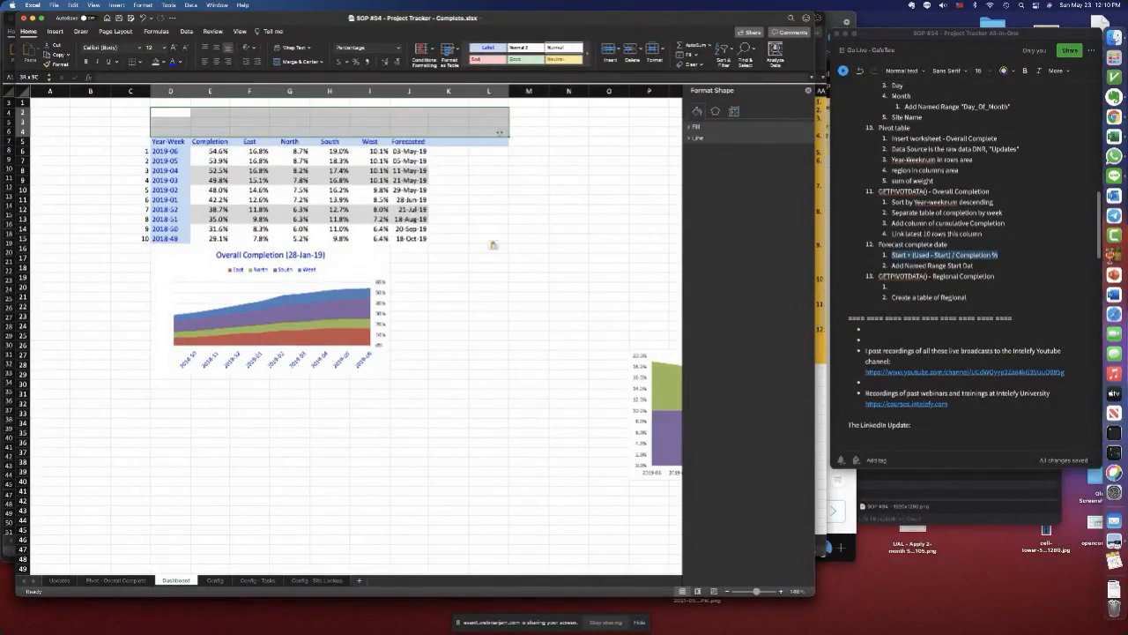
pyautogui.click(156, 63)
pyautogui.click(255, 115)
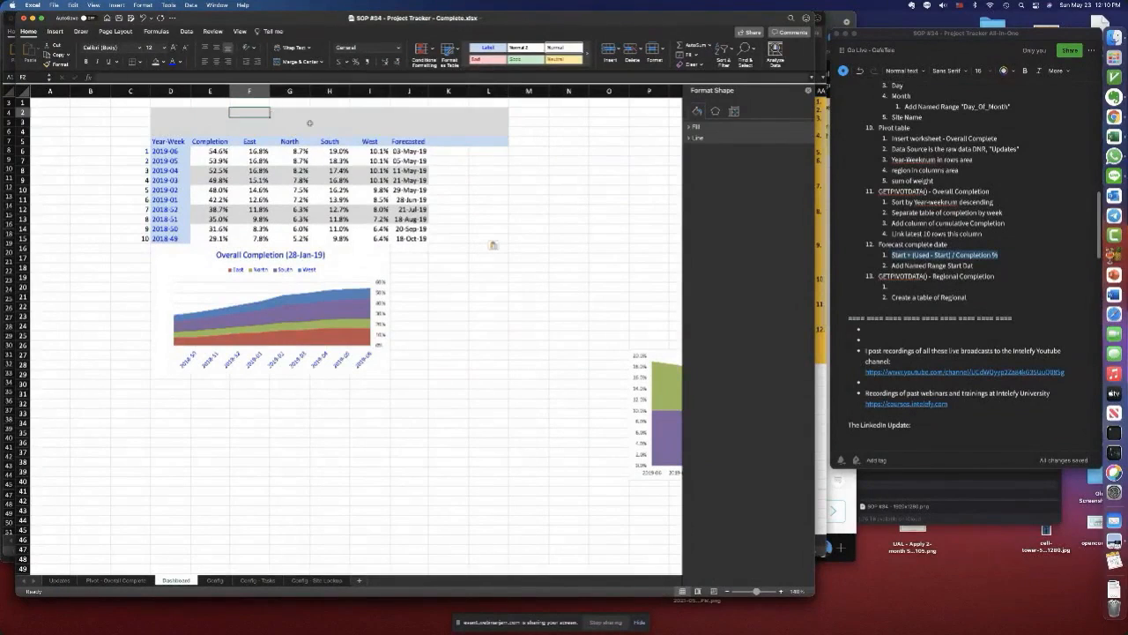
# - Enter the title Project Tracker in H2 of the banner and the formula =Date_Used in H3 beneath it
pyautogui.click(320, 115)
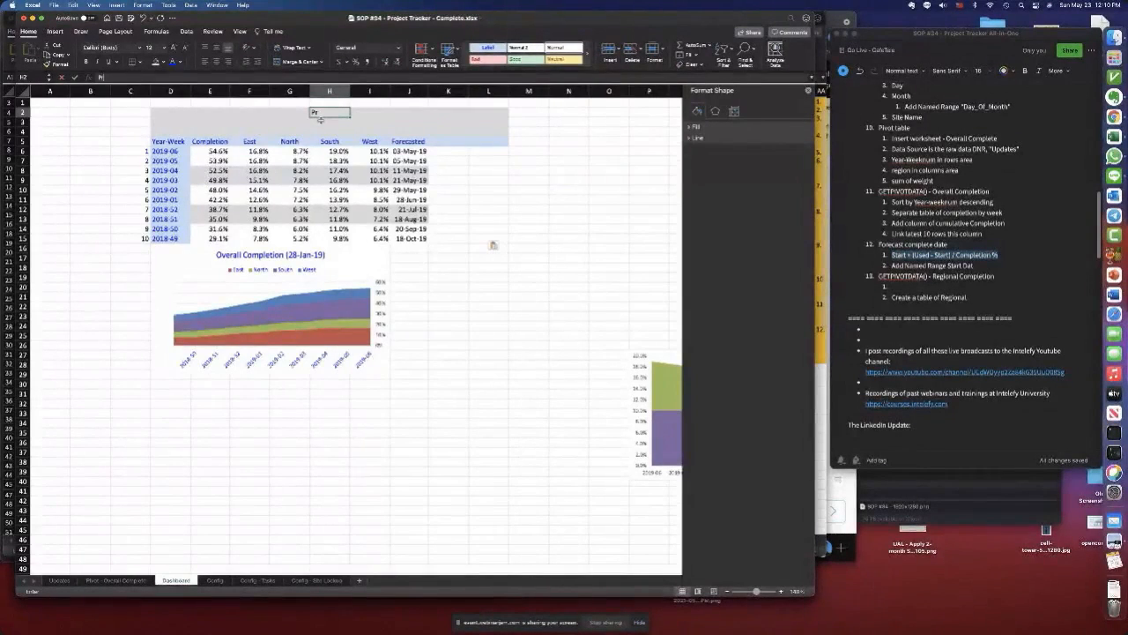
pyautogui.write('Project Tracker')
pyautogui.press('Return')
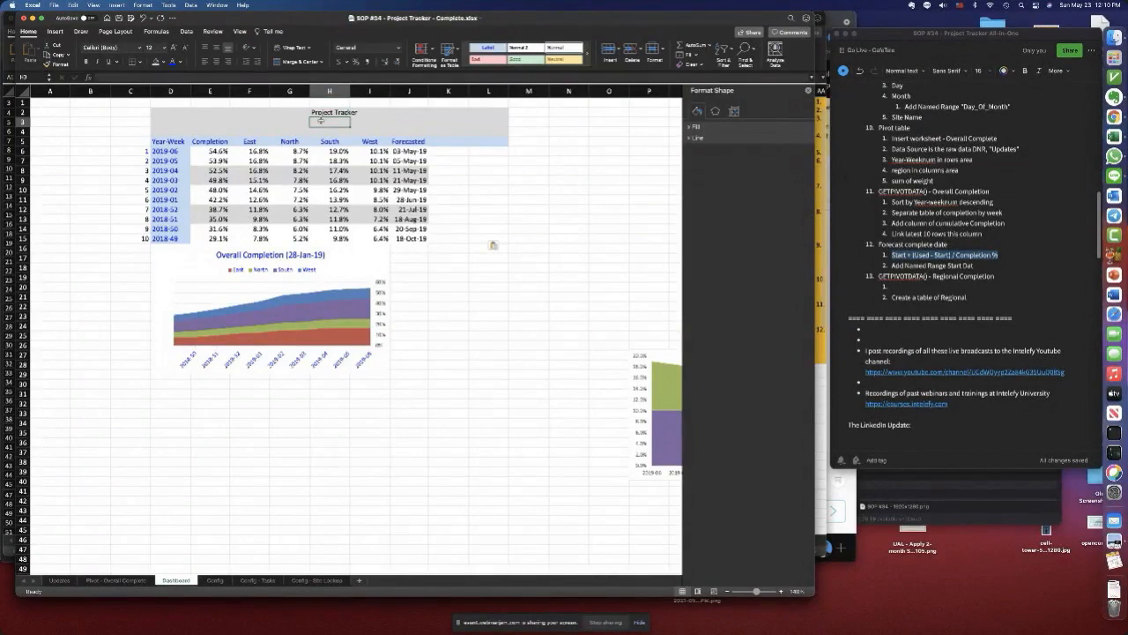
pyautogui.write('=')
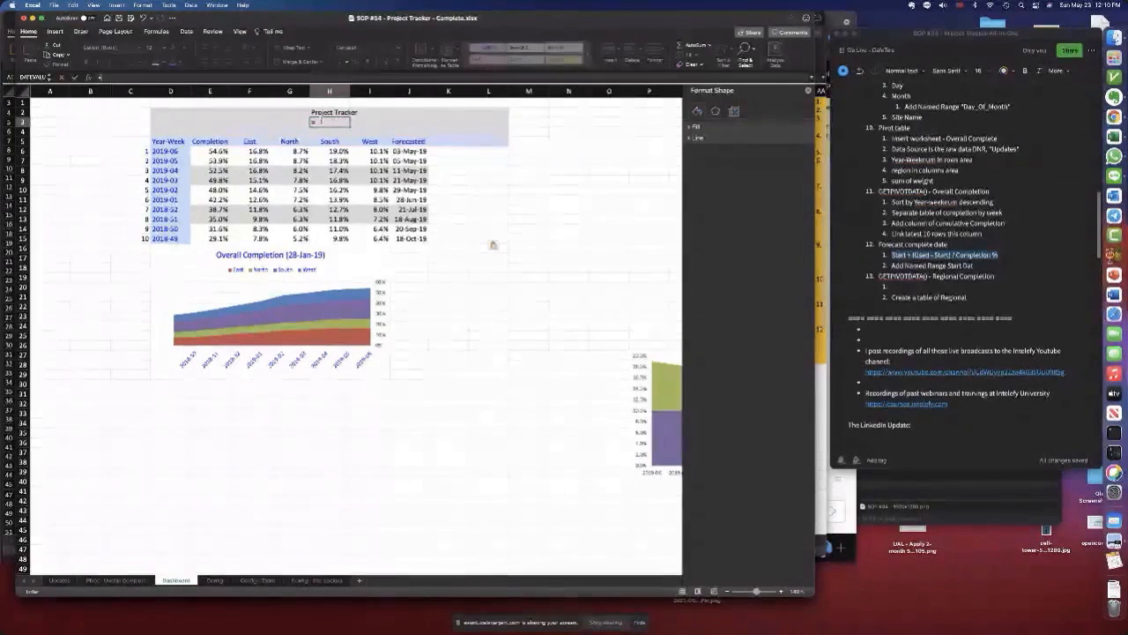
pyautogui.write('date')
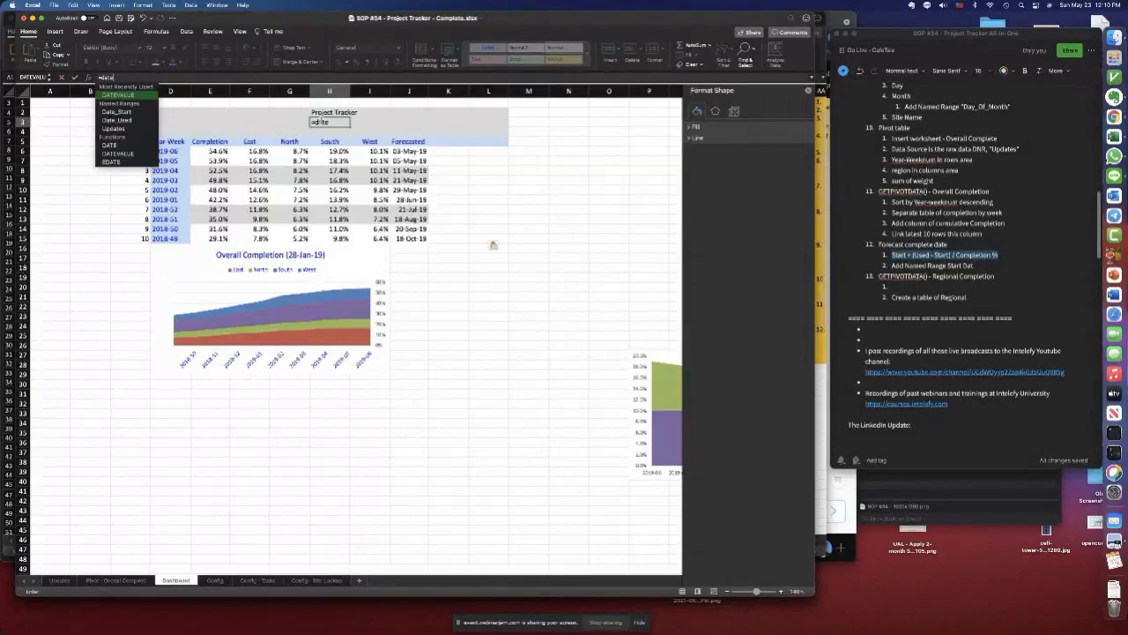
pyautogui.write('_Used')
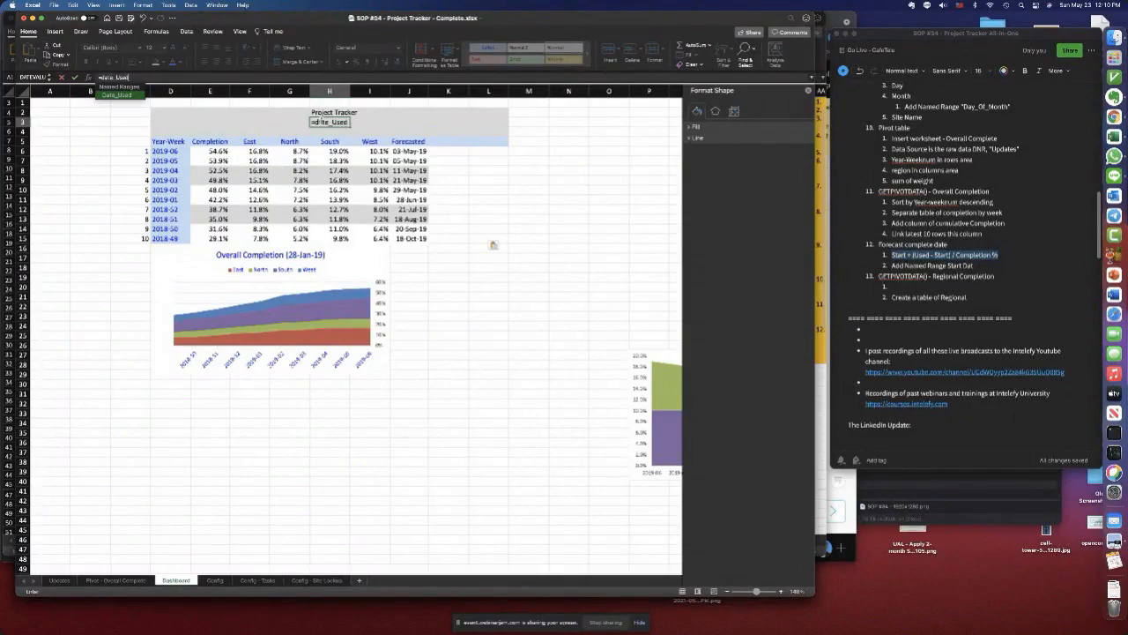
pyautogui.press('Return')
# - Make the Project Tracker title in H2 blue and enlarge its font by two sizes
pyautogui.press('Up')
pyautogui.press('Up')
pyautogui.press('Up')
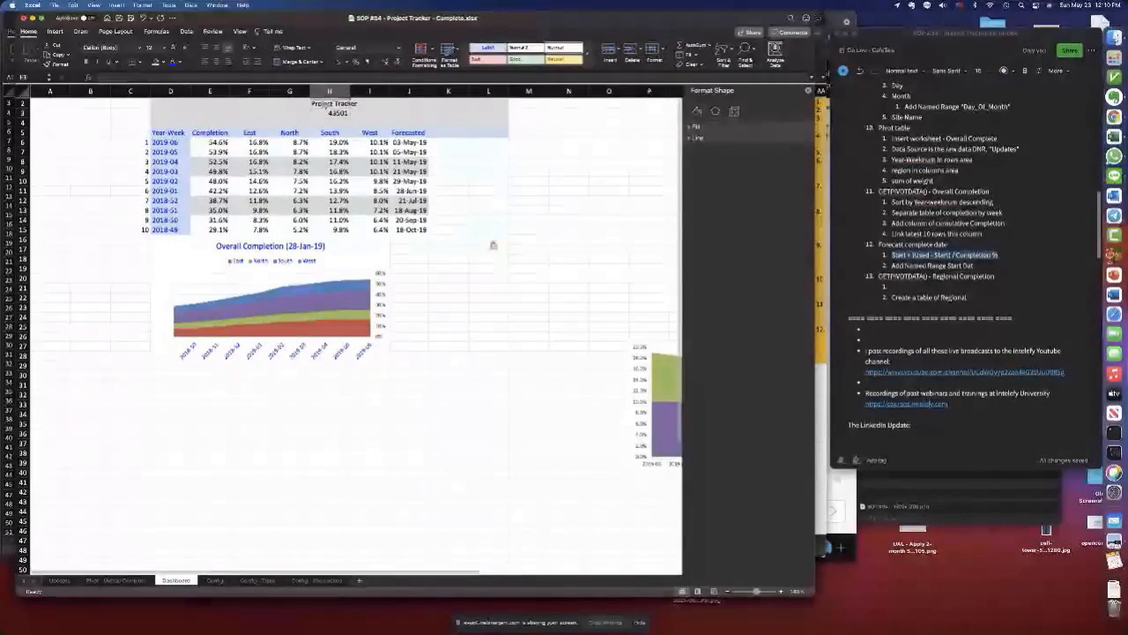
pyautogui.press('Down')
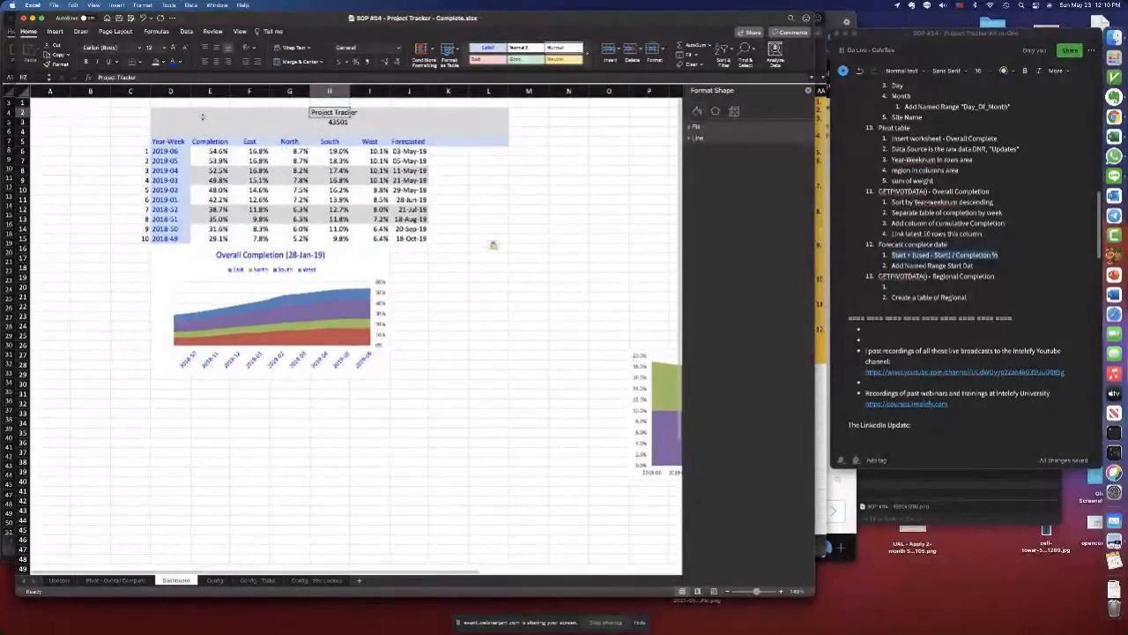
pyautogui.click(174, 63)
pyautogui.click(174, 49)
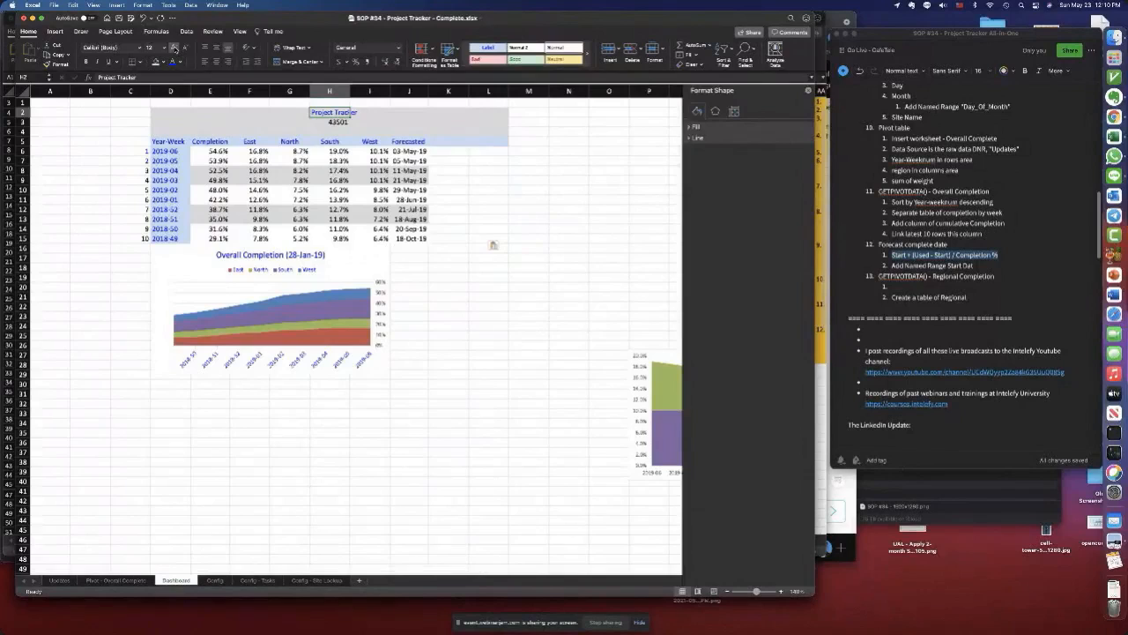
pyautogui.click(174, 49)
# - Set the date in H3 to blue, font size 14, and apply the 14-Mar-12 date format
pyautogui.click(332, 126)
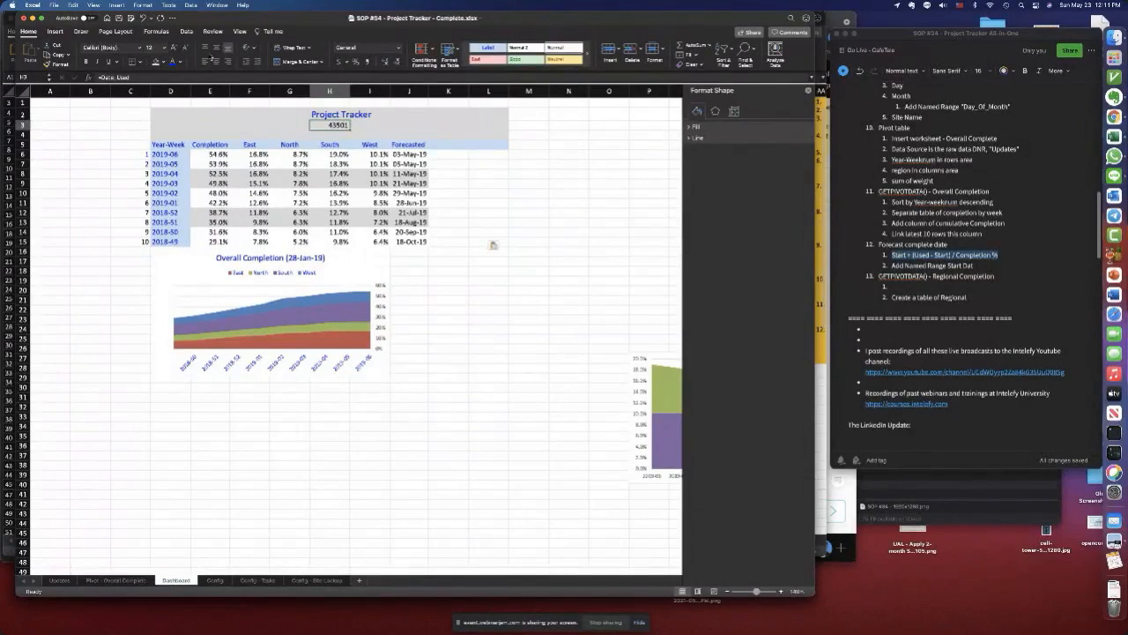
pyautogui.click(174, 49)
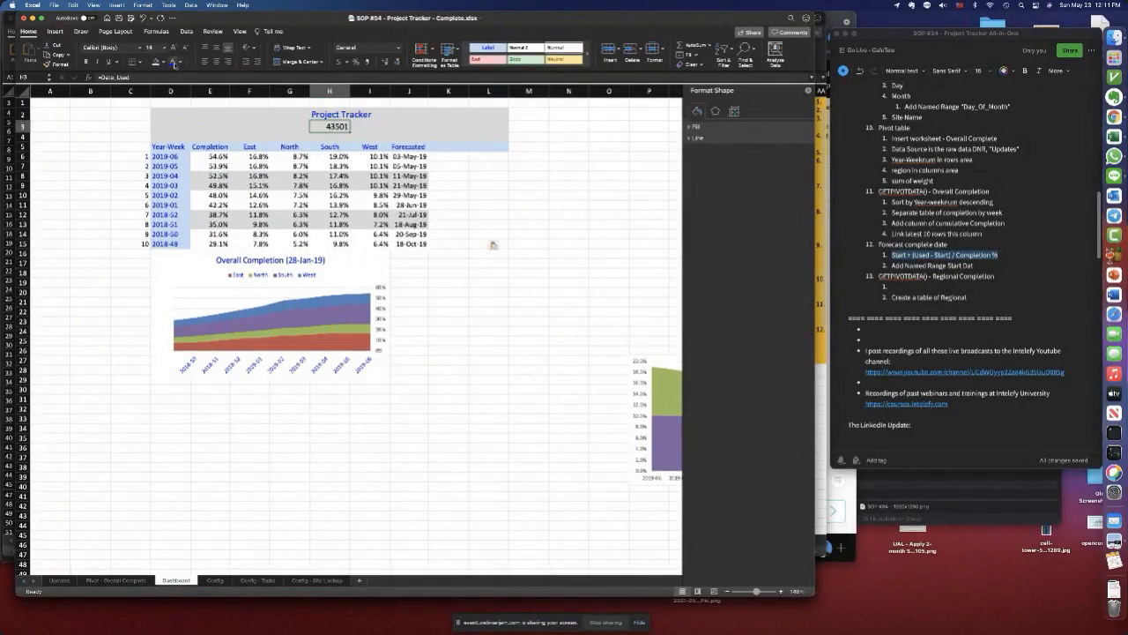
pyautogui.press('super+1')
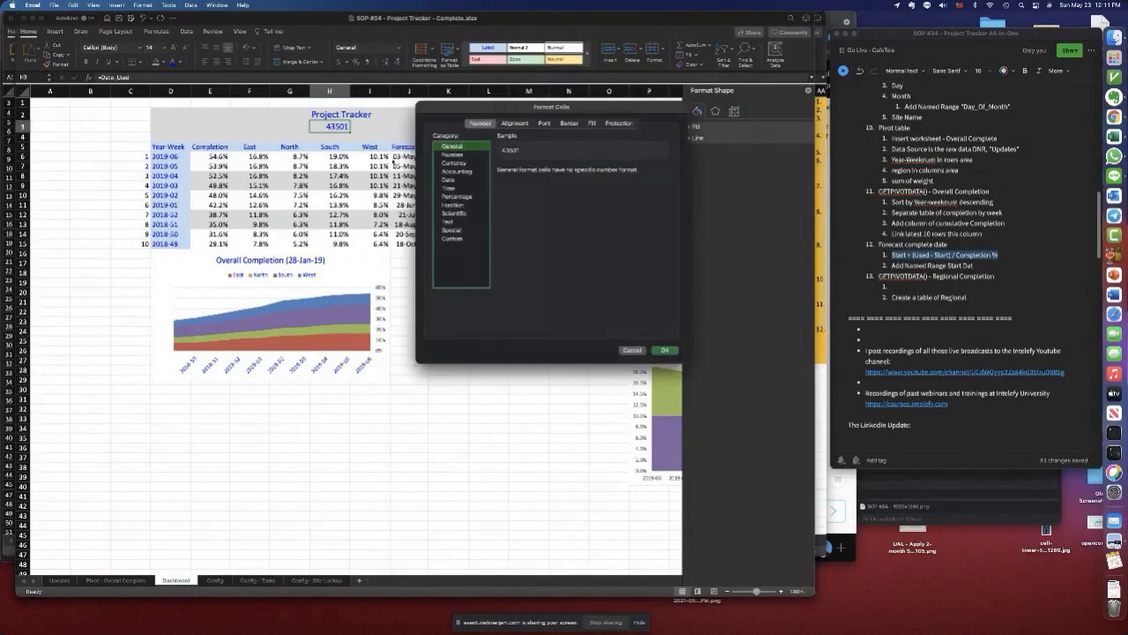
pyautogui.click(449, 179)
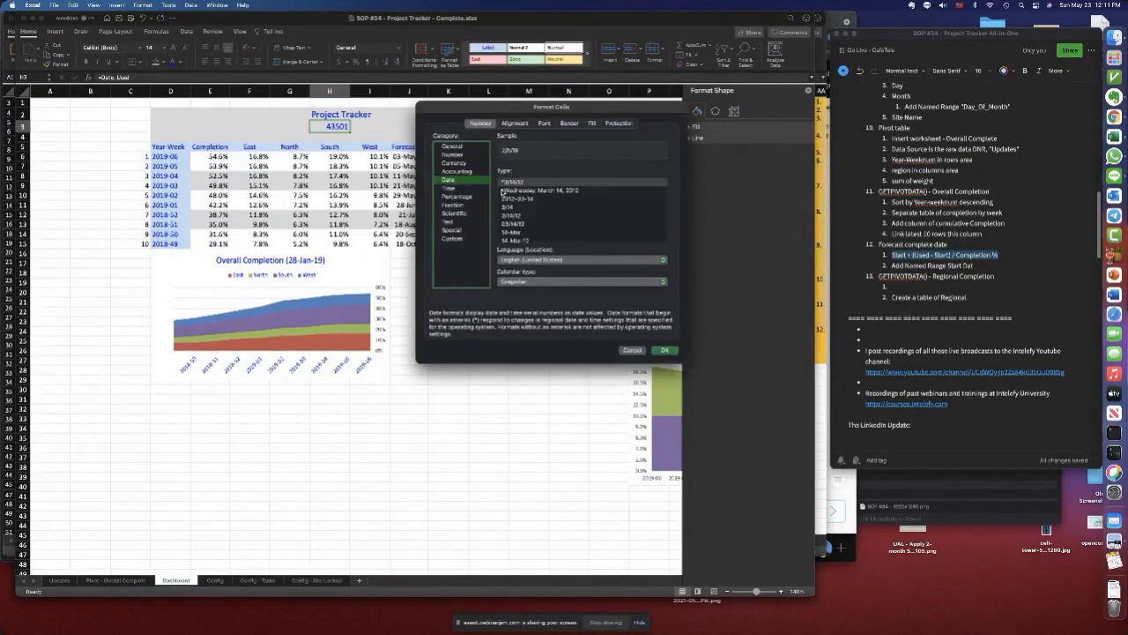
pyautogui.scroll(-2, 526, 211)
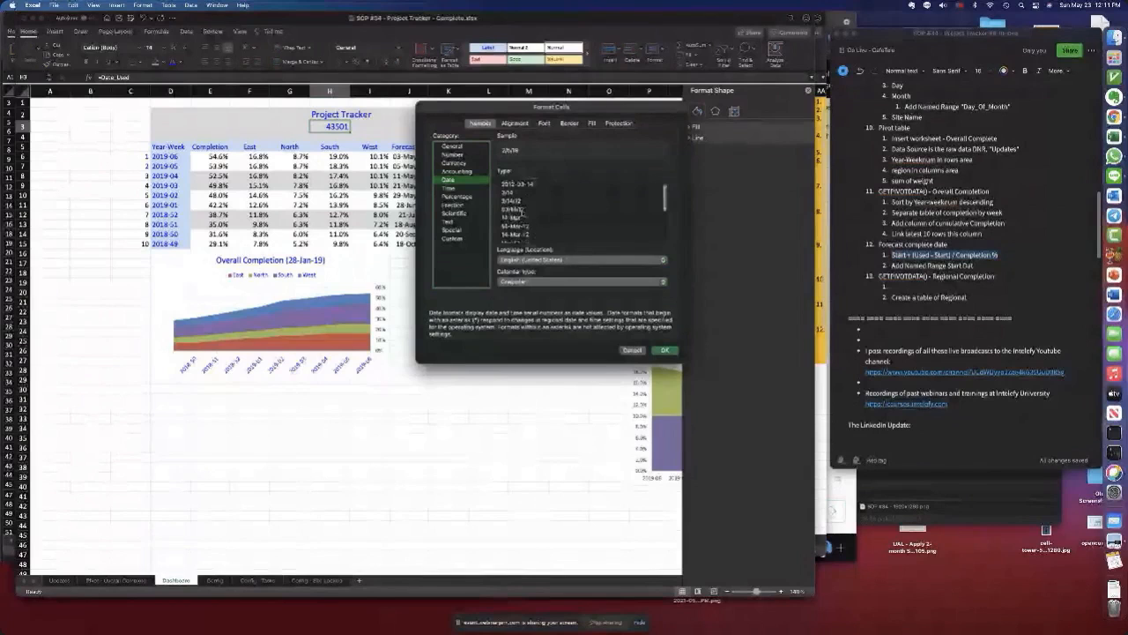
pyautogui.click(527, 234)
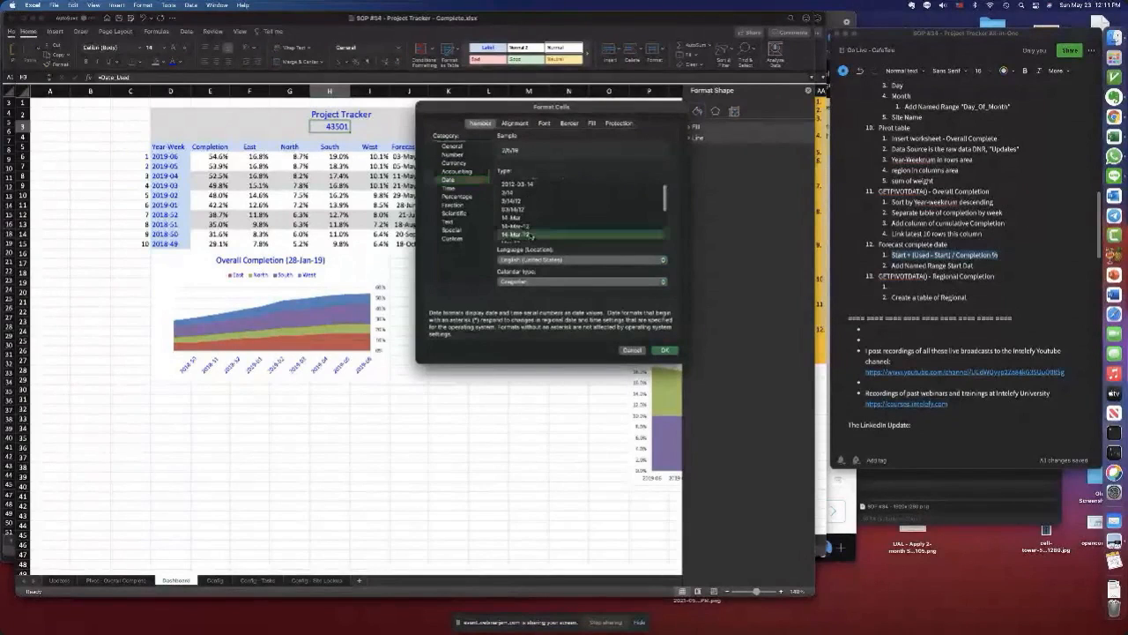
pyautogui.click(660, 349)
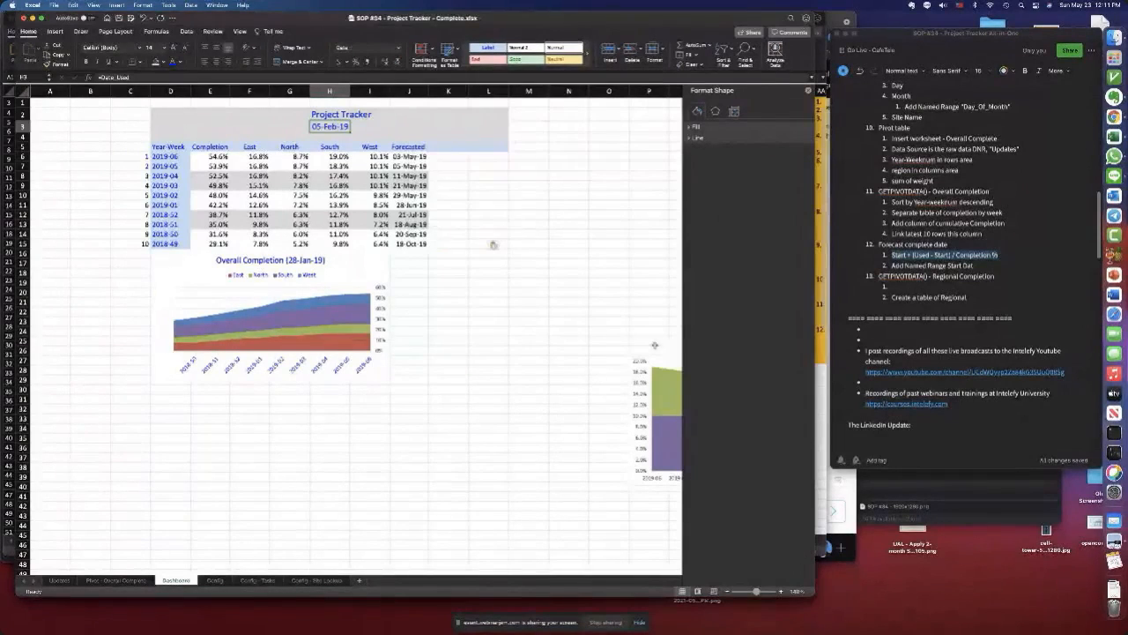
# - Move the Overall Completion chart down a few rows, leaving a gap below the Dashboard table
pyautogui.click(282, 278)
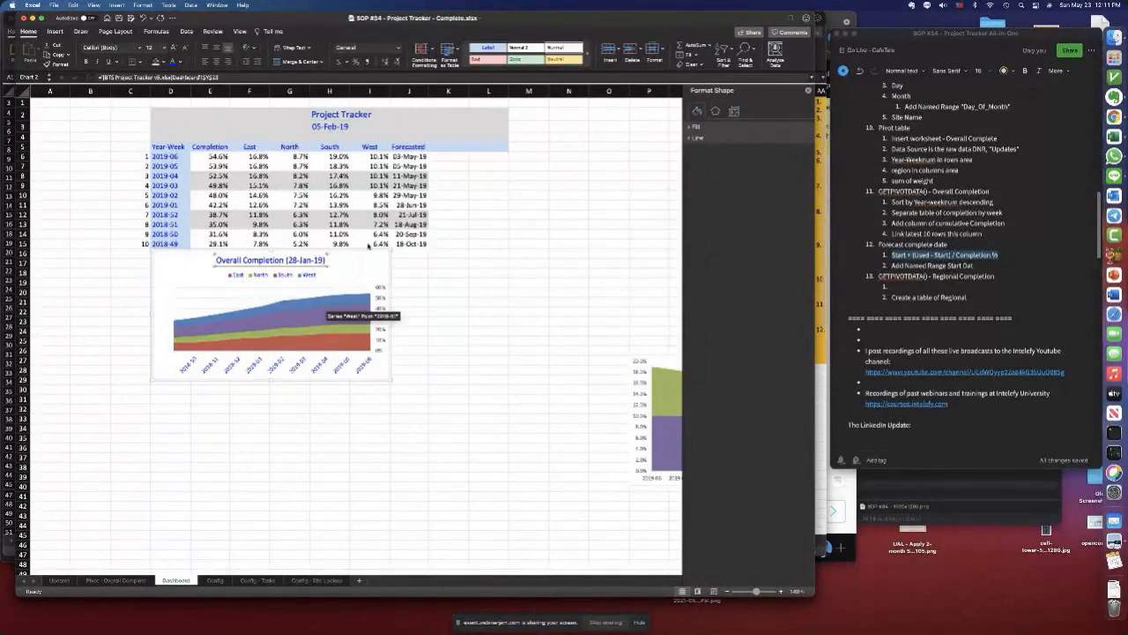
pyautogui.moveTo(370, 257); pyautogui.dragTo(370, 289)
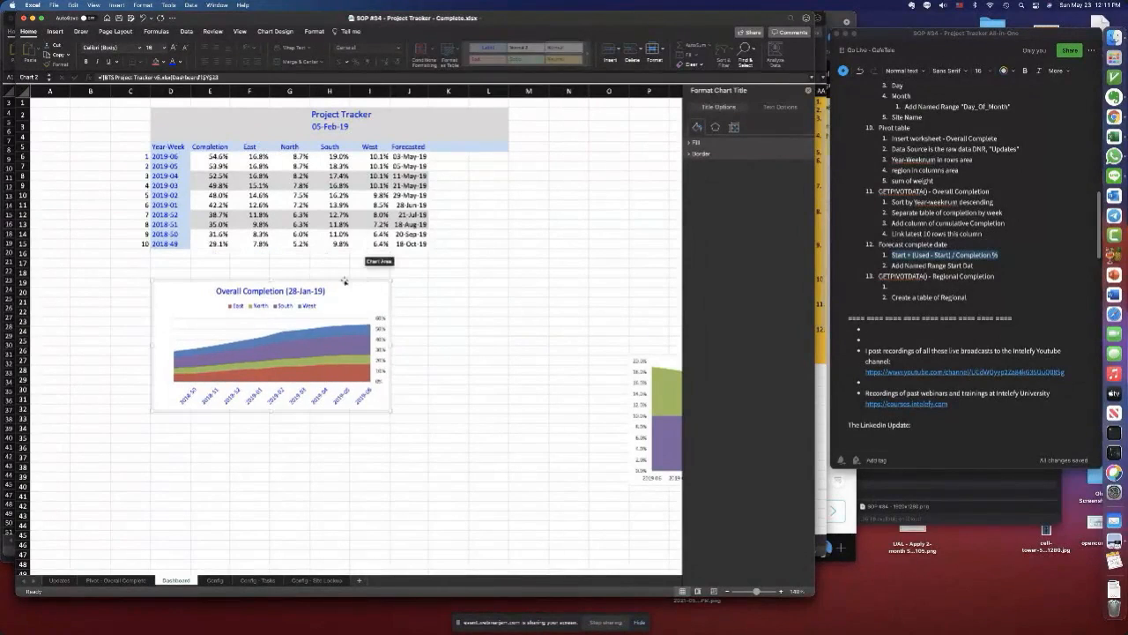
# - Try to clear the external workbook reference from the Overall Completion chart's title
pyautogui.click(301, 292)
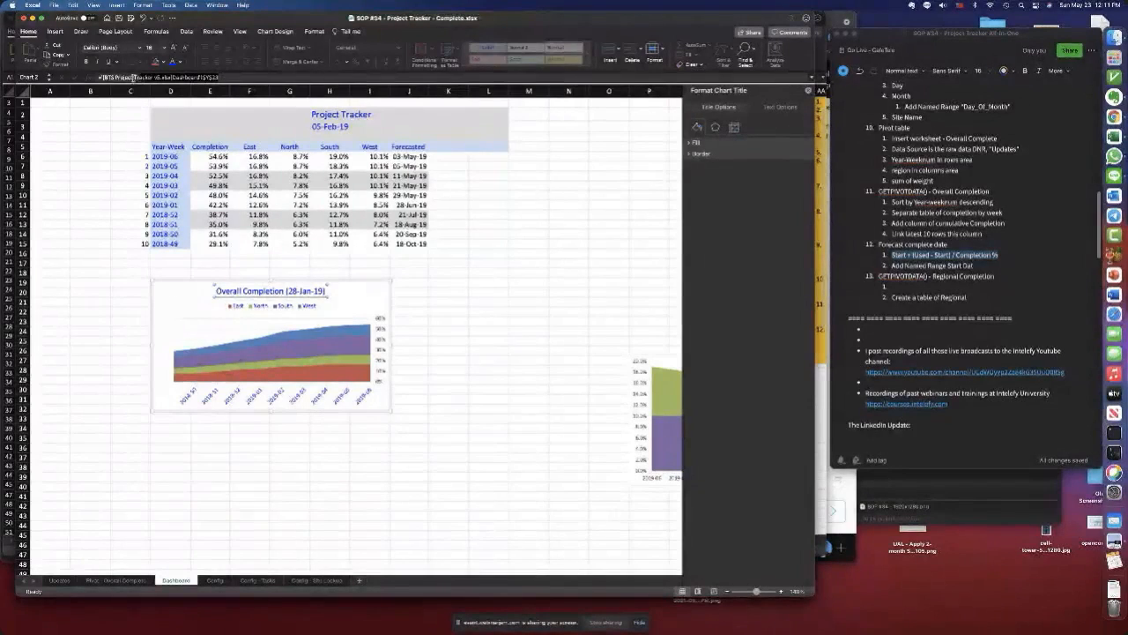
pyautogui.click(102, 77)
pyautogui.press('super+a')
pyautogui.press('BackSpace')
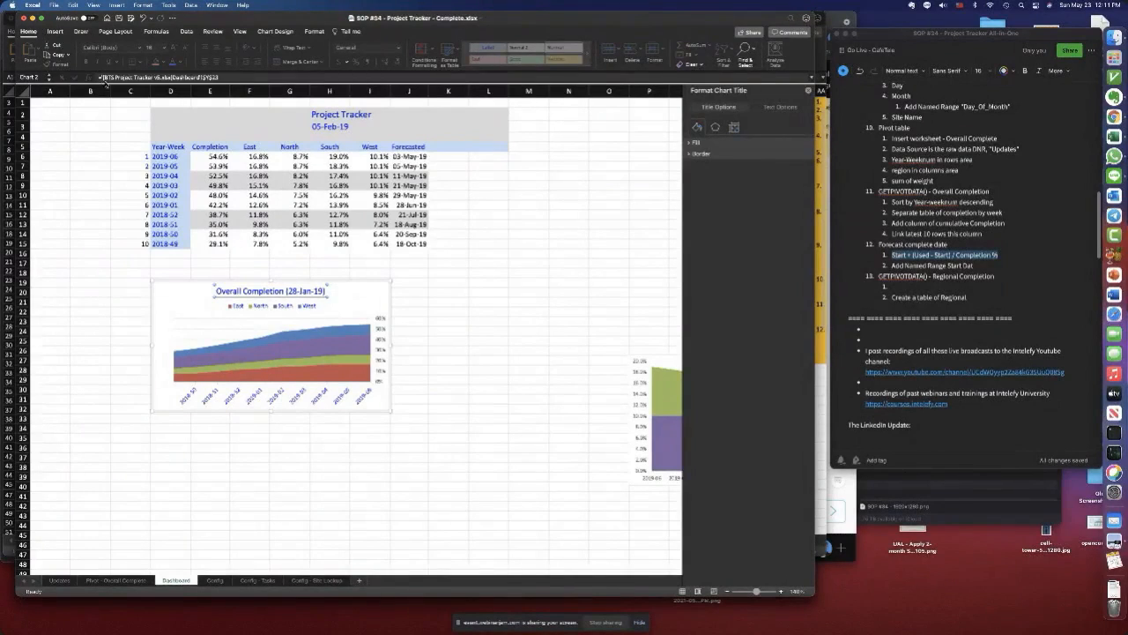
pyautogui.click(505, 232)
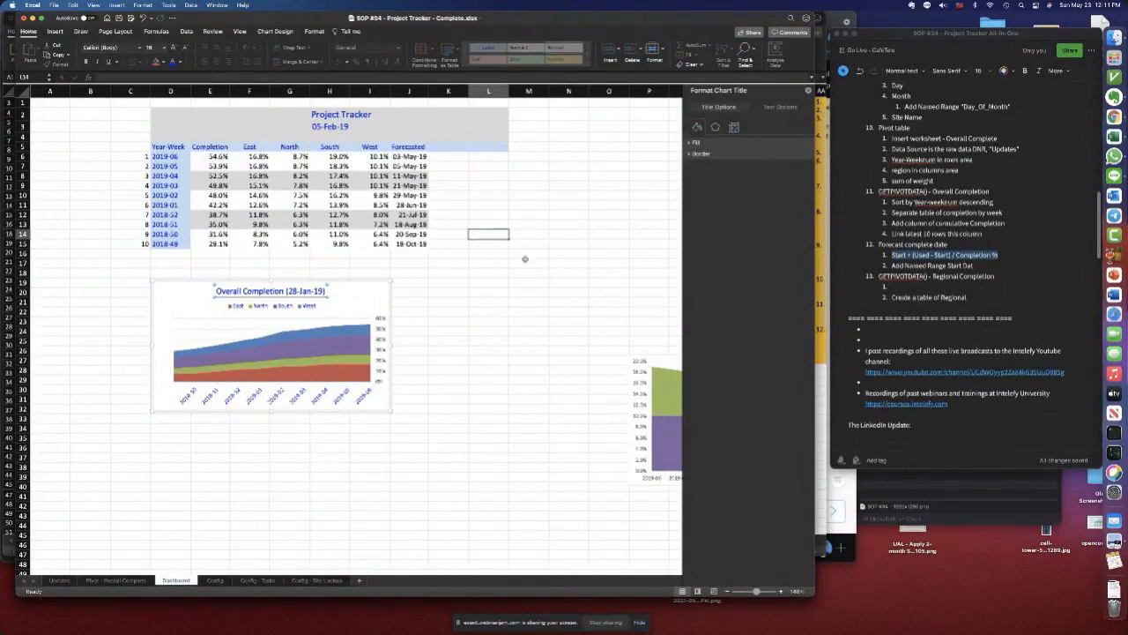
# - Enter the label Chart Title in O19, correcting its first letter to C
pyautogui.click(614, 282)
pyautogui.write('Vhart 1')
pyautogui.write('able')
pyautogui.press('Return')
pyautogui.click(615, 283)
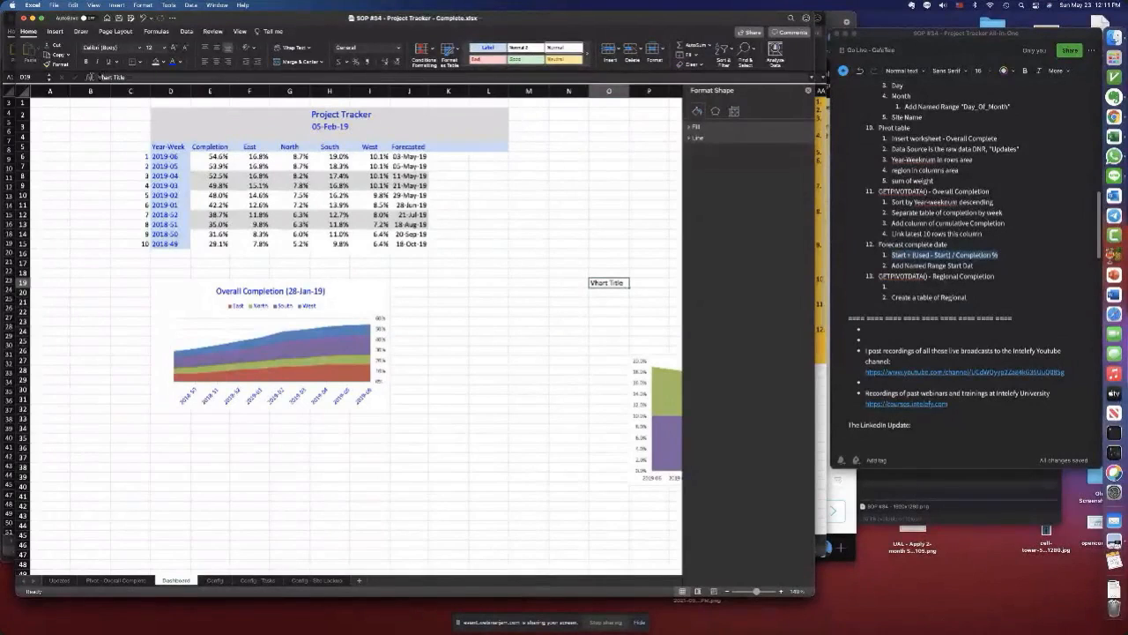
pyautogui.click(92, 79)
pyautogui.press('Delete')
pyautogui.write('C')
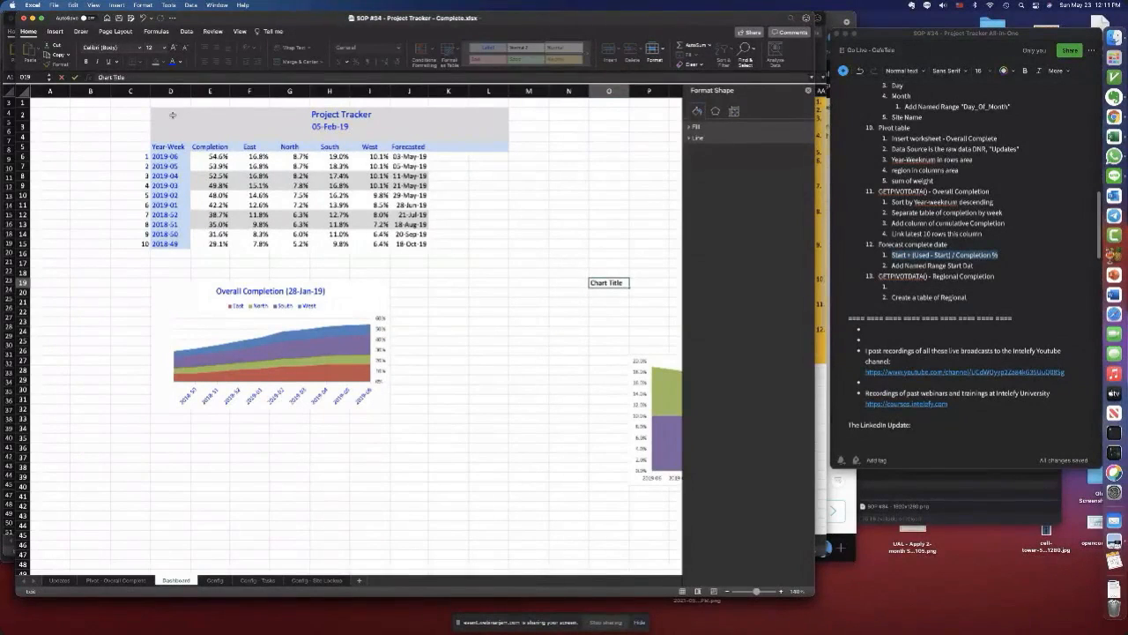
pyautogui.press('Tab')
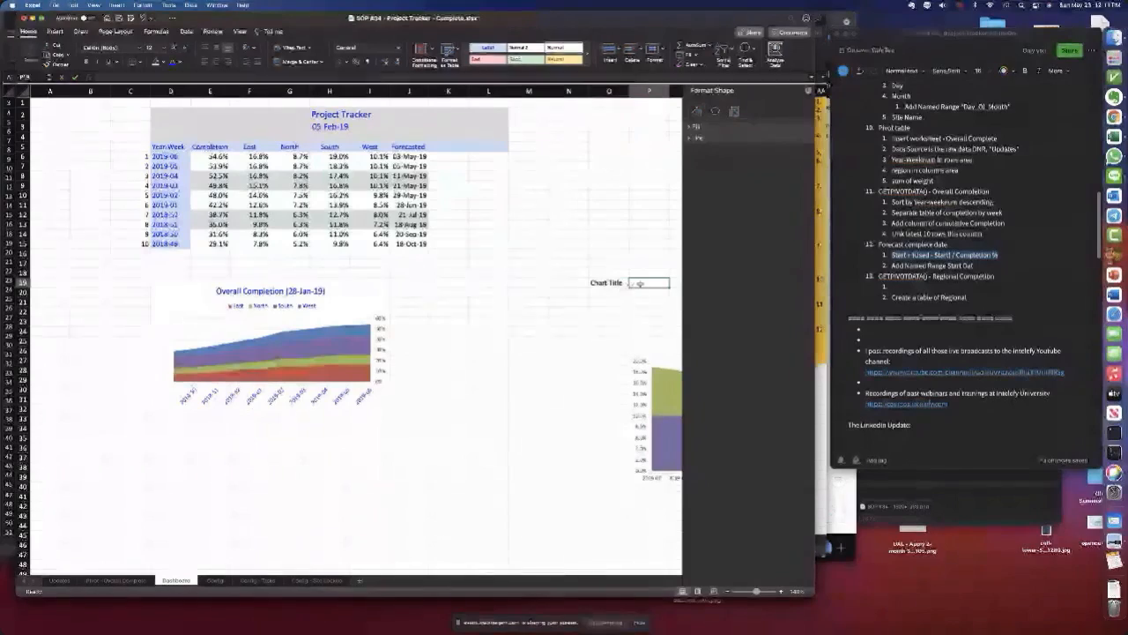
# - Try to enter the formula =Overall Completion ("&text(Date_Used,"dd-mmm-yy")&")" in P19, and close the Format Shape settings
pyautogui.write('=')
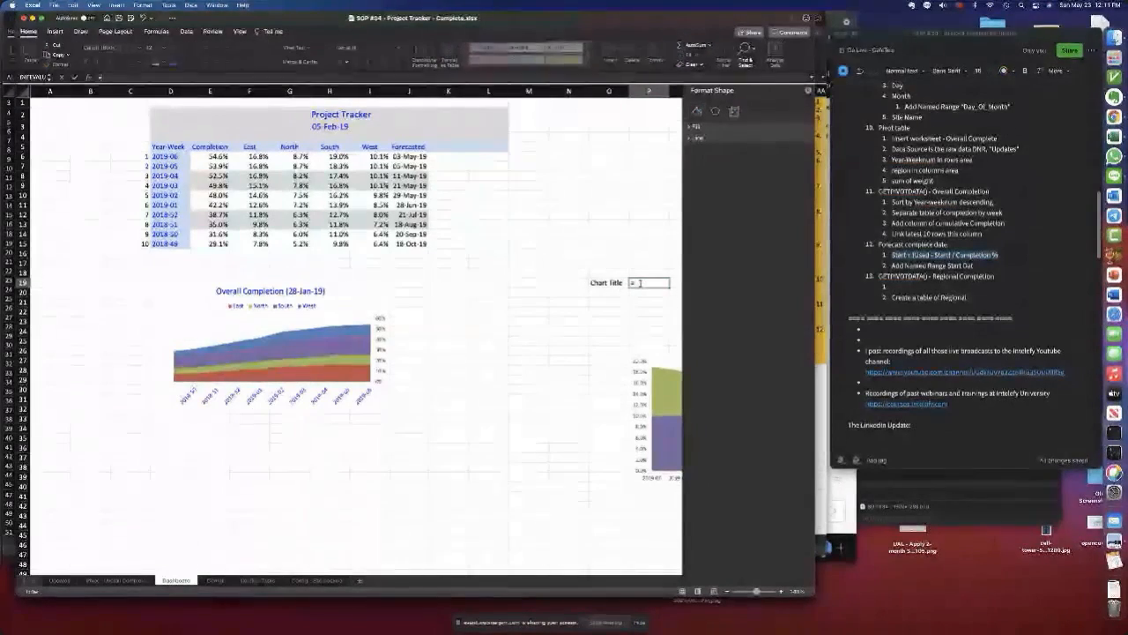
pyautogui.write('Over')
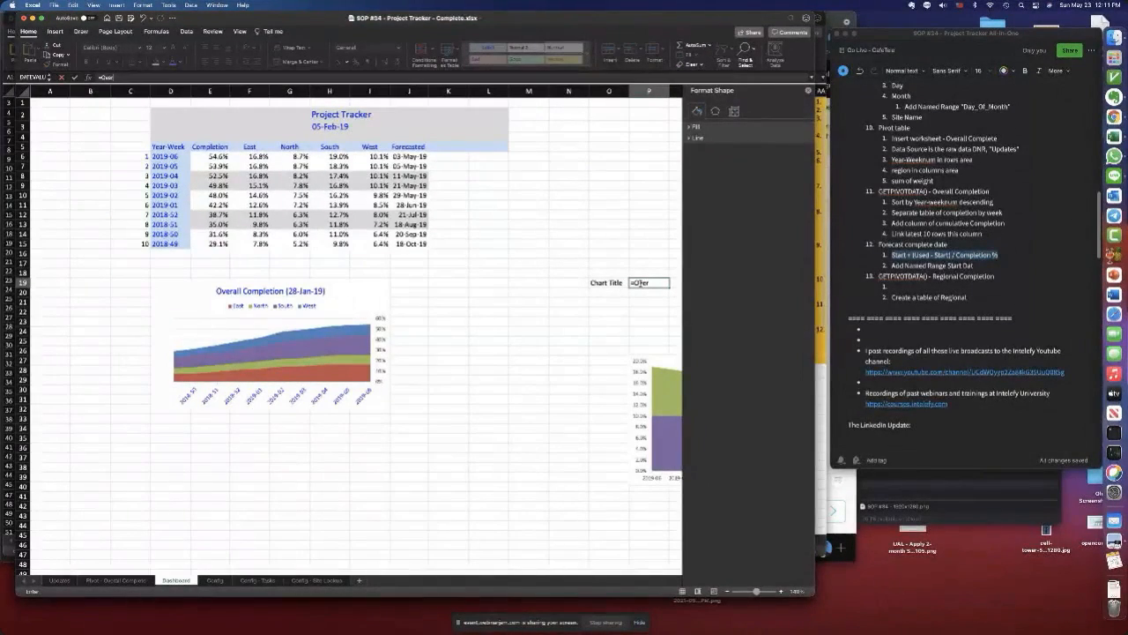
pyautogui.write('all Completeion ("&text(Date_Used,')
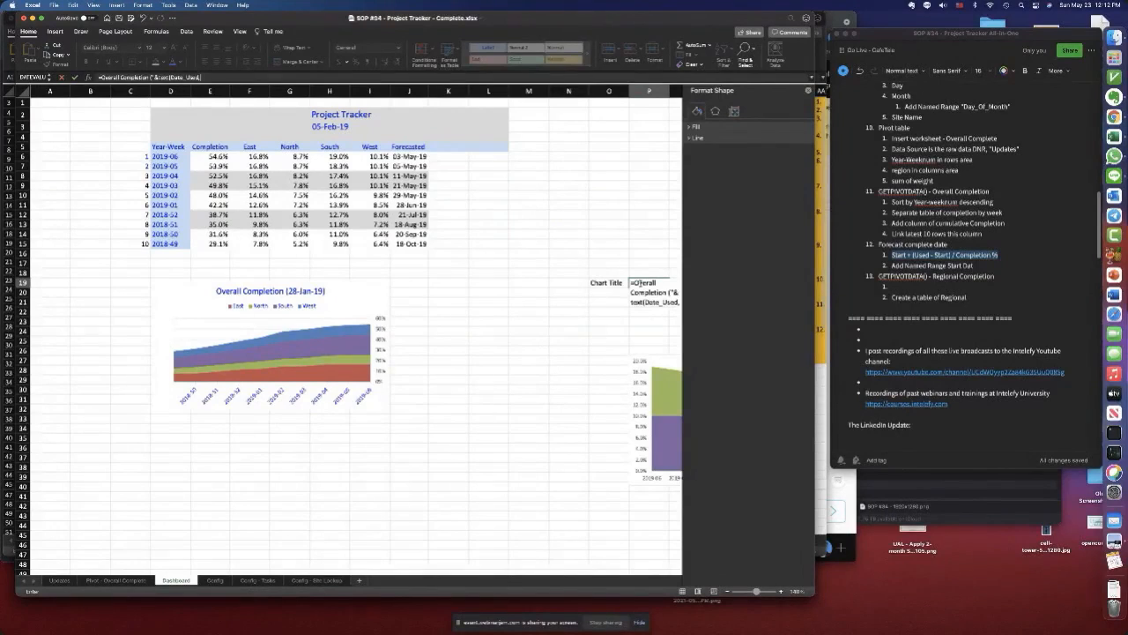
pyautogui.write('"d')
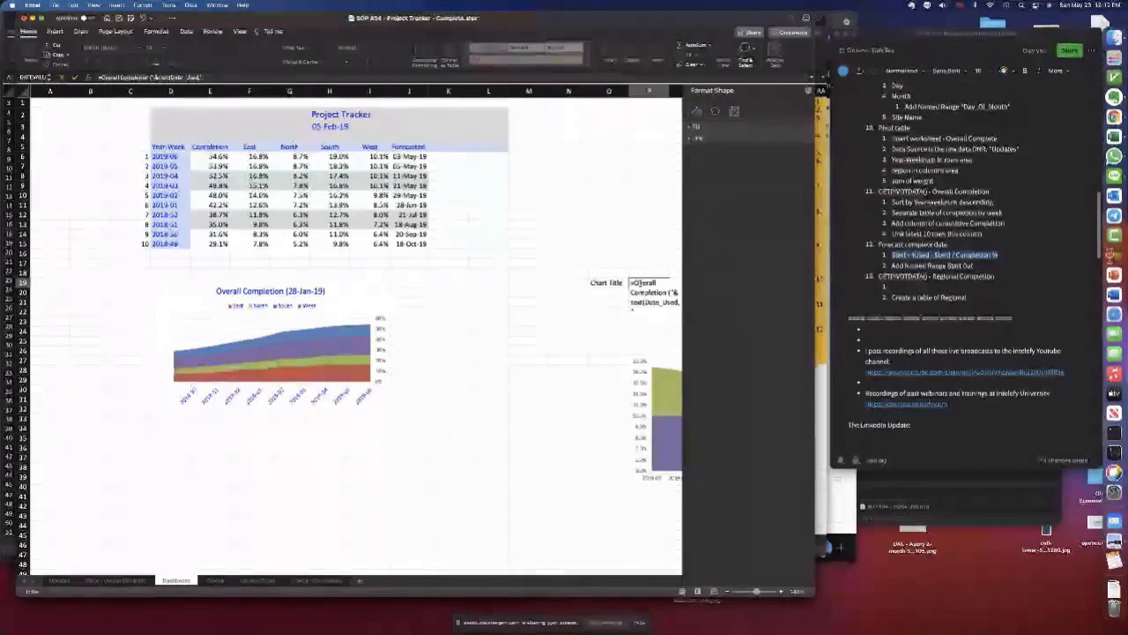
pyautogui.write('d-mmm-yy')
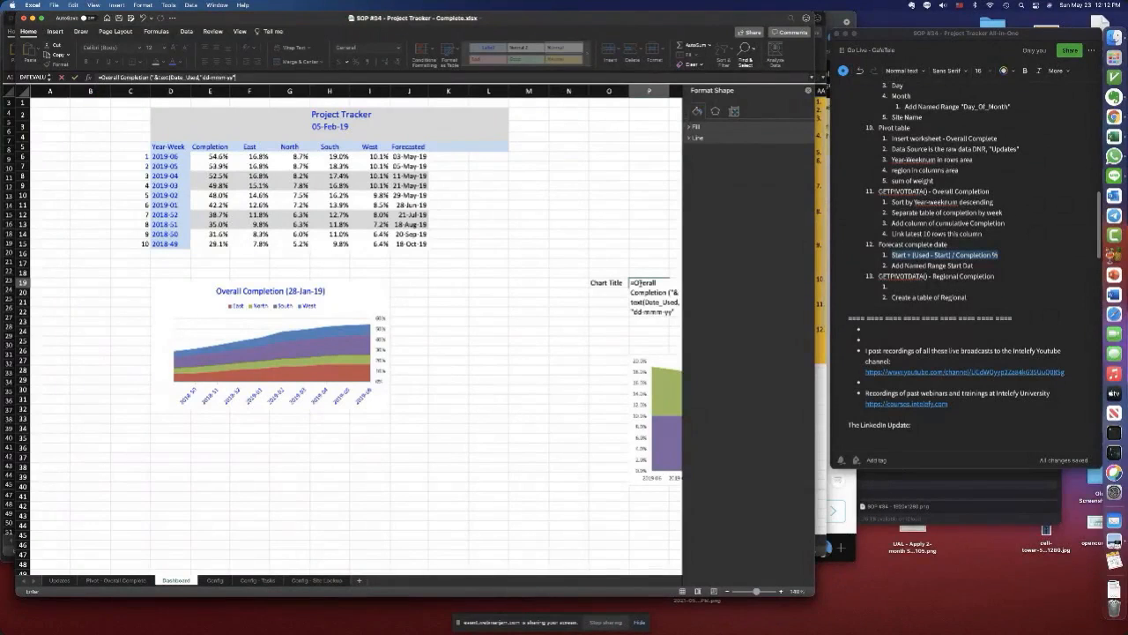
pyautogui.write('")&")"')
pyautogui.click(75, 78)
pyautogui.click(573, 279)
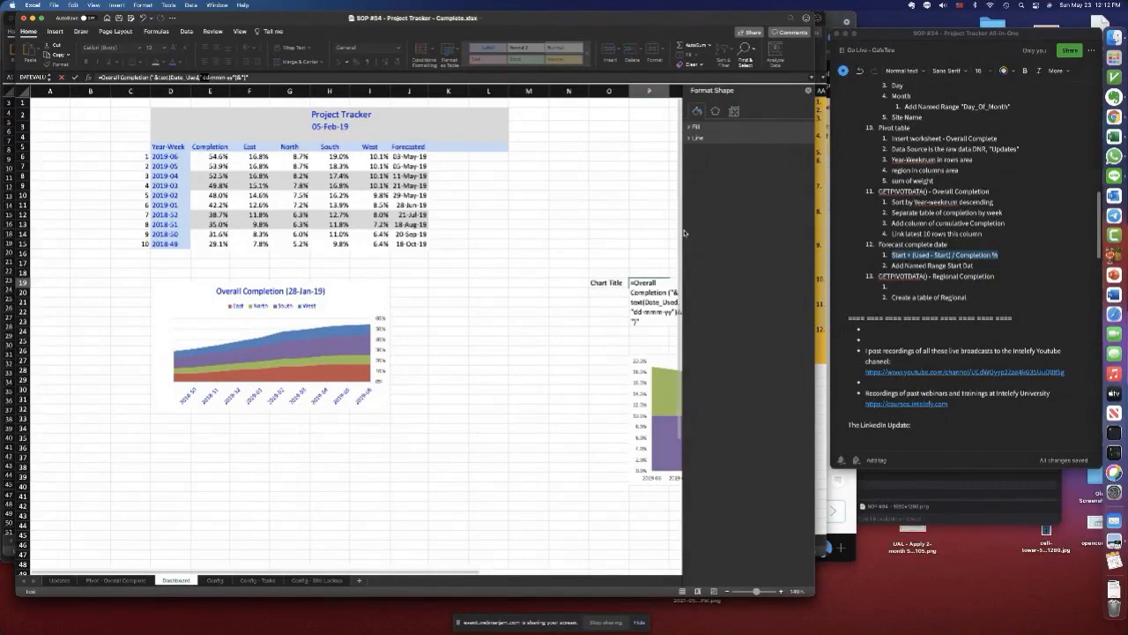
pyautogui.click(810, 91)
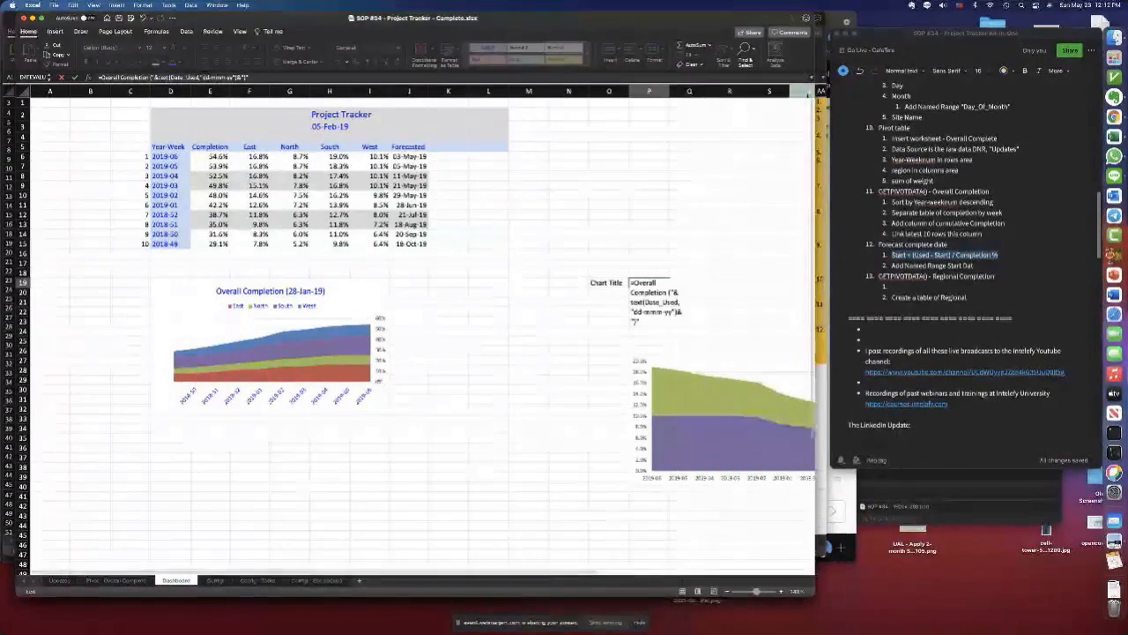
# - Remove the stray column reference from the P19 formula and restore its date format as "dd-mmm-yy"
pyautogui.moveTo(689, 91); pyautogui.dragTo(769, 91)
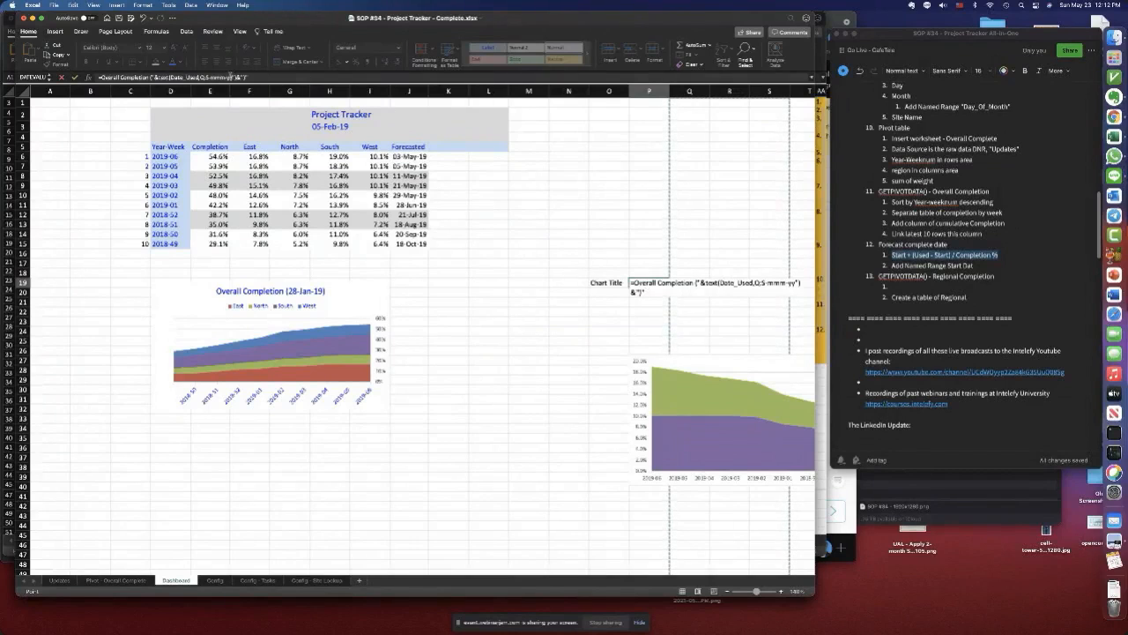
pyautogui.click(204, 77)
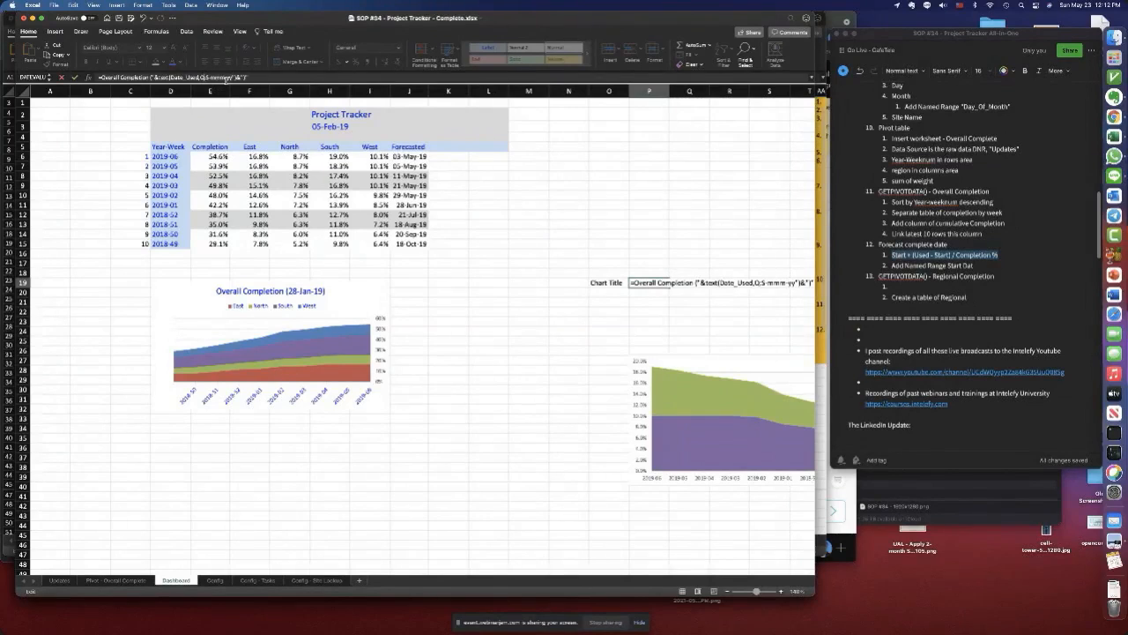
pyautogui.press('BackSpace')
pyautogui.press('BackSpace')
pyautogui.press('BackSpace')
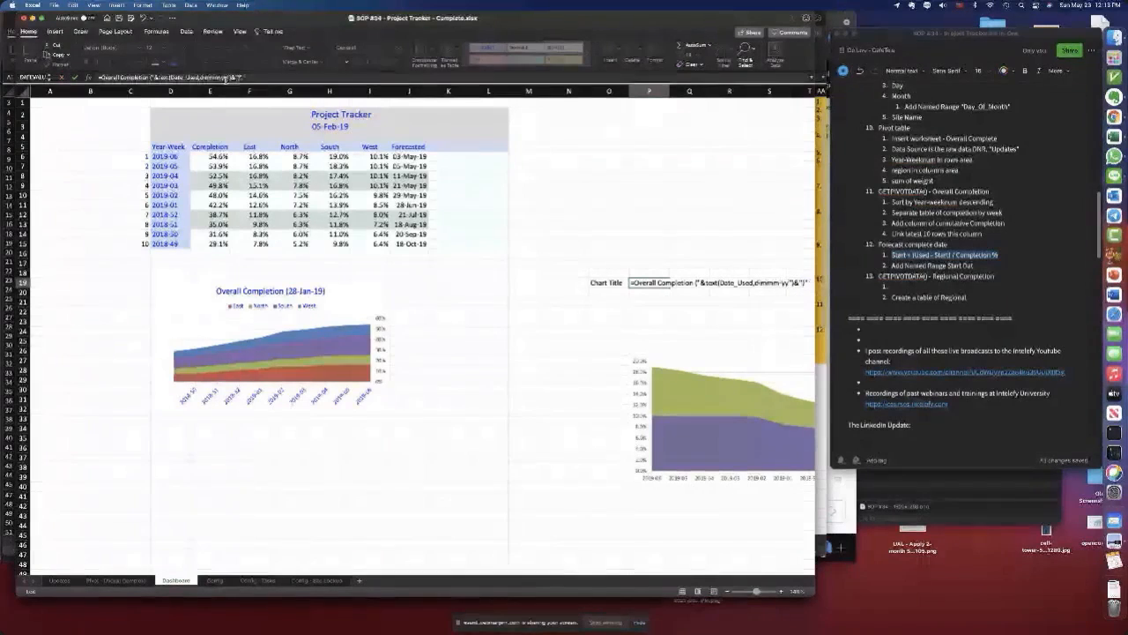
pyautogui.write('dd-')
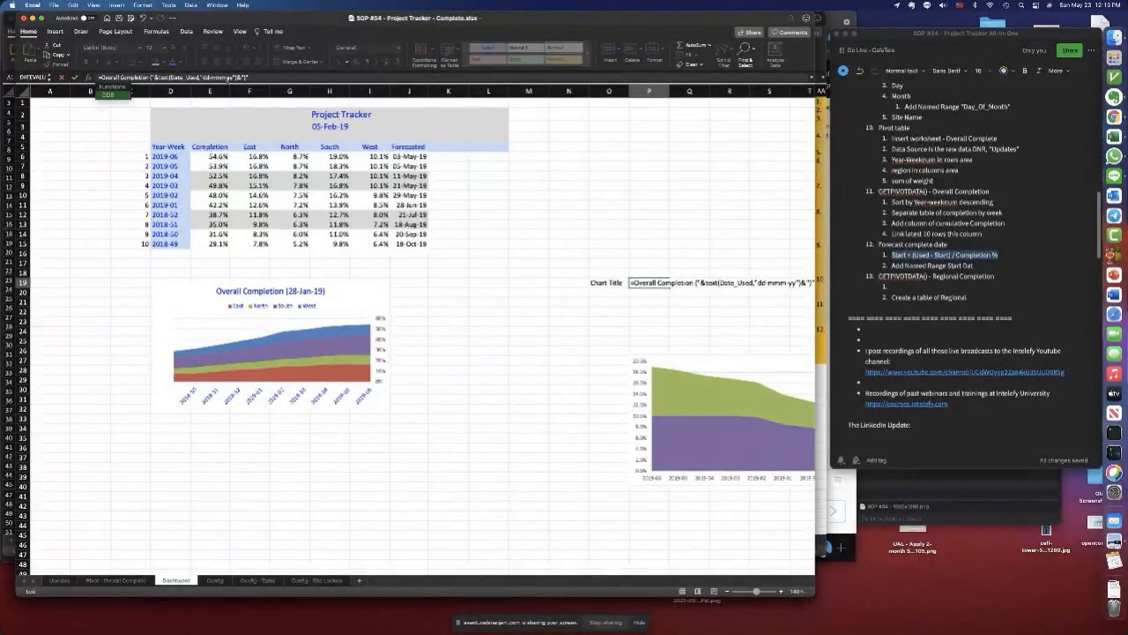
# - Add the missing opening quotation mark before Overall Completion in the P19 formula and commit it
pyautogui.click(75, 77)
pyautogui.click(551, 278)
pyautogui.click(102, 77)
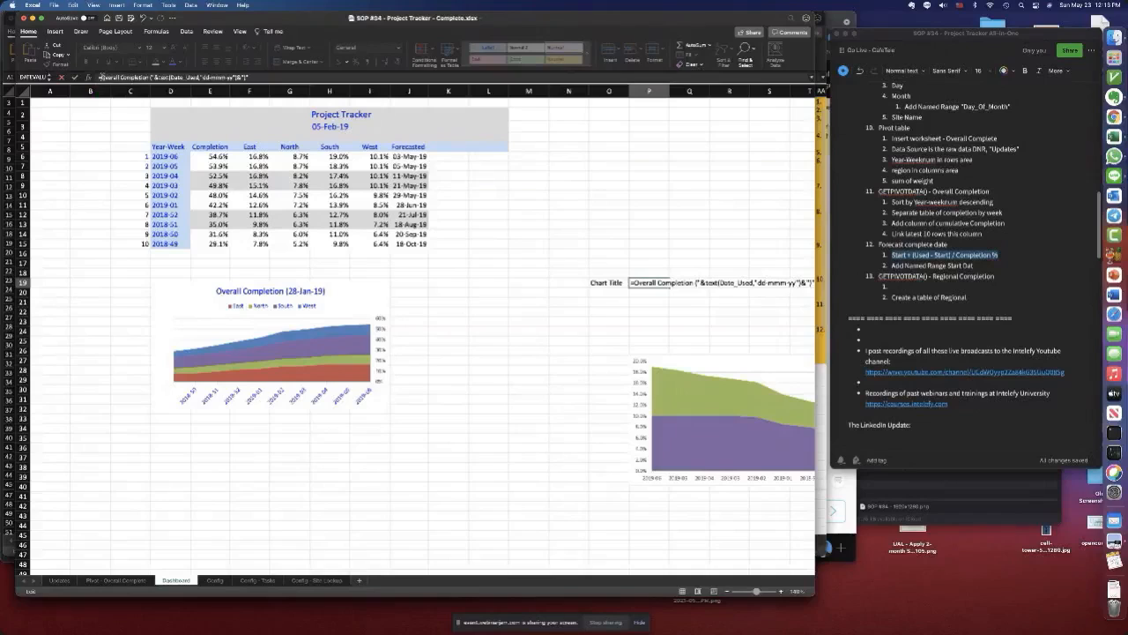
pyautogui.write('"')
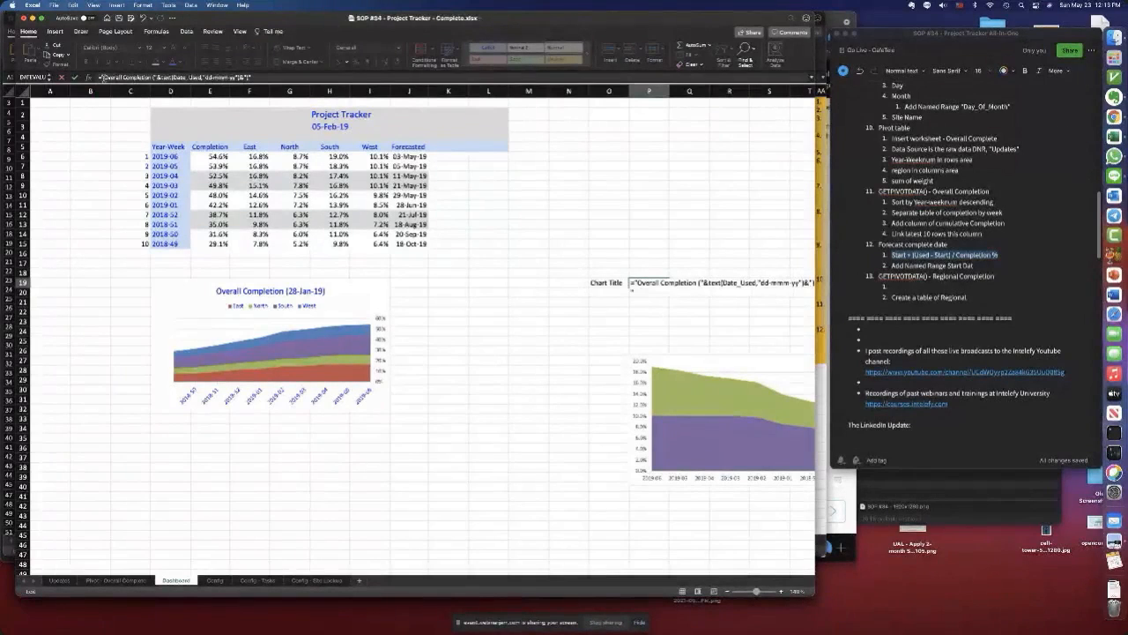
pyautogui.click(75, 77)
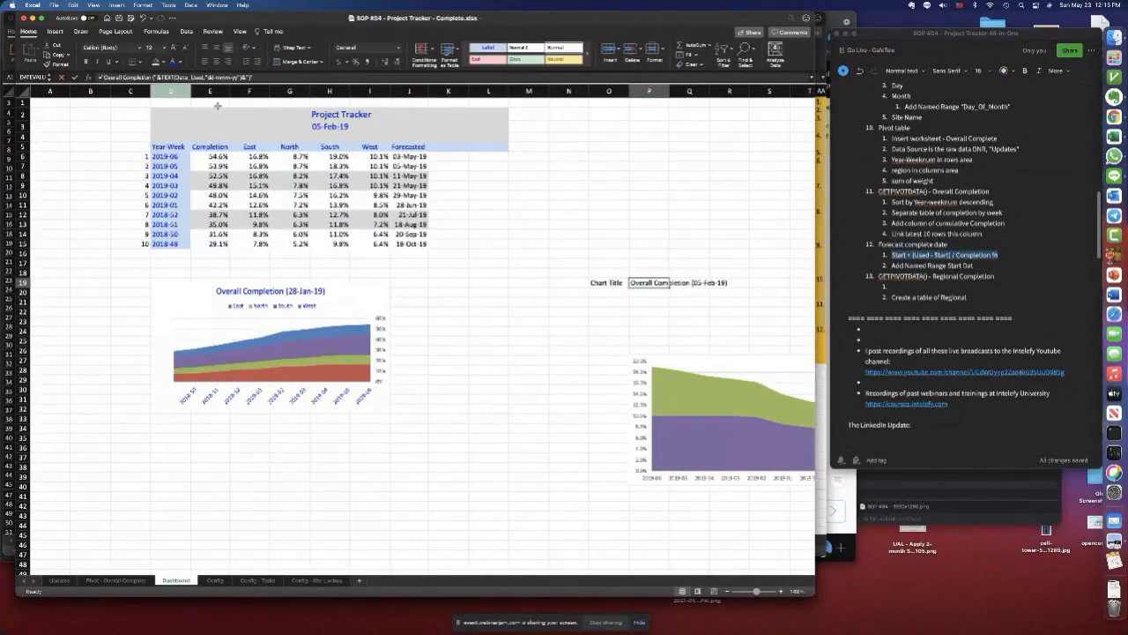
# - Link the Overall Completion chart's title to cell P19 of the Dashboard, replacing the external workbook reference
pyautogui.click(297, 295)
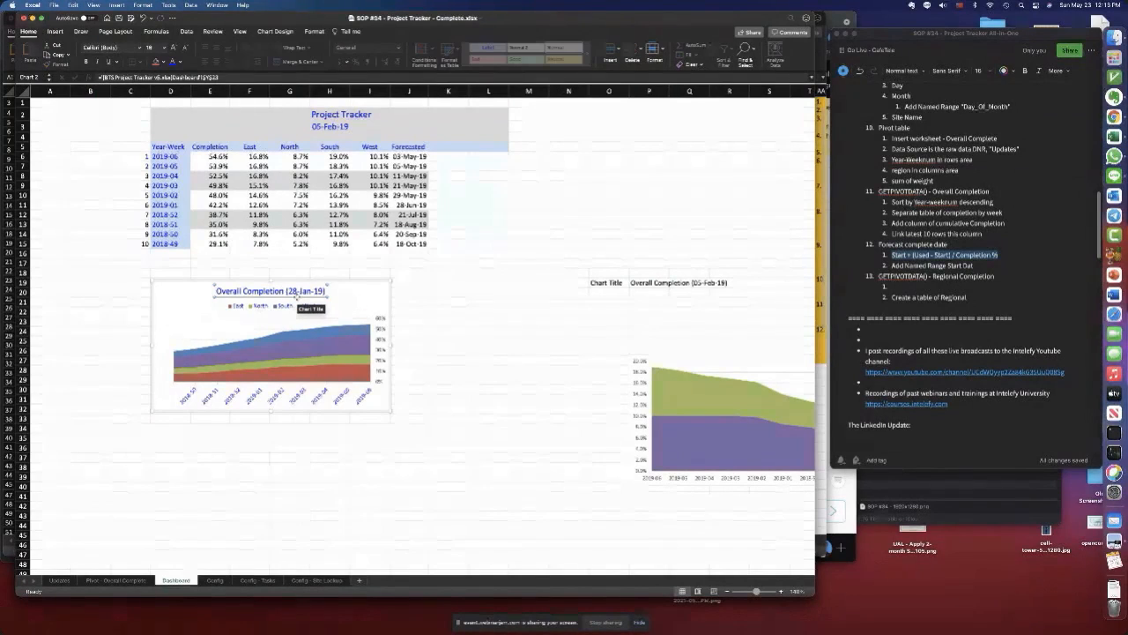
pyautogui.moveTo(224, 78); pyautogui.dragTo(98, 78)
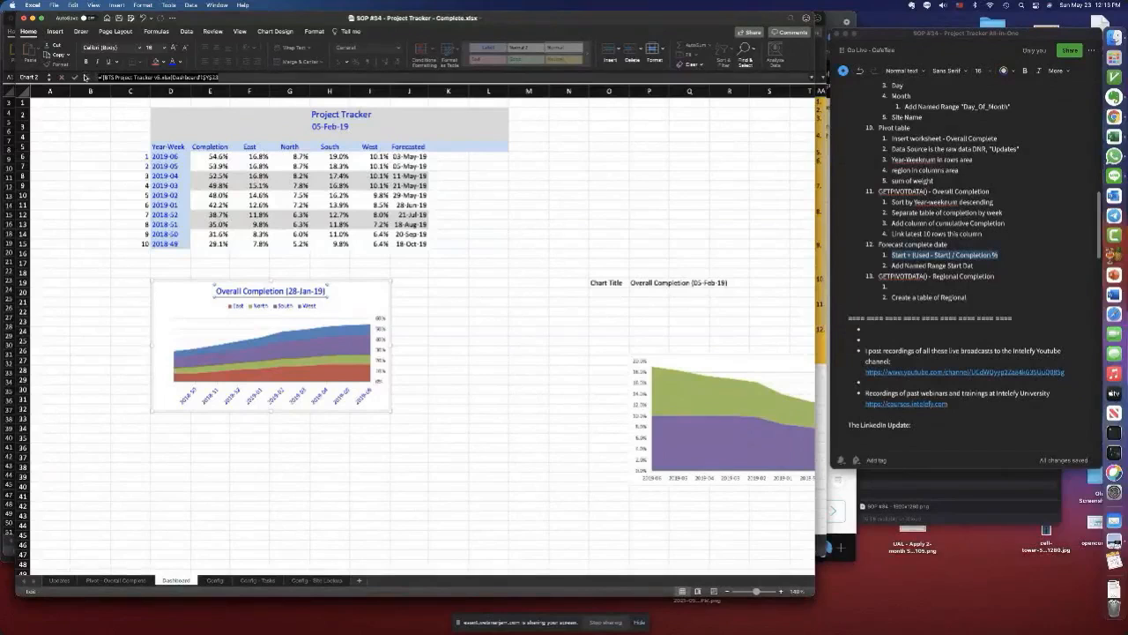
pyautogui.write('=')
pyautogui.click(644, 283)
pyautogui.click(644, 282)
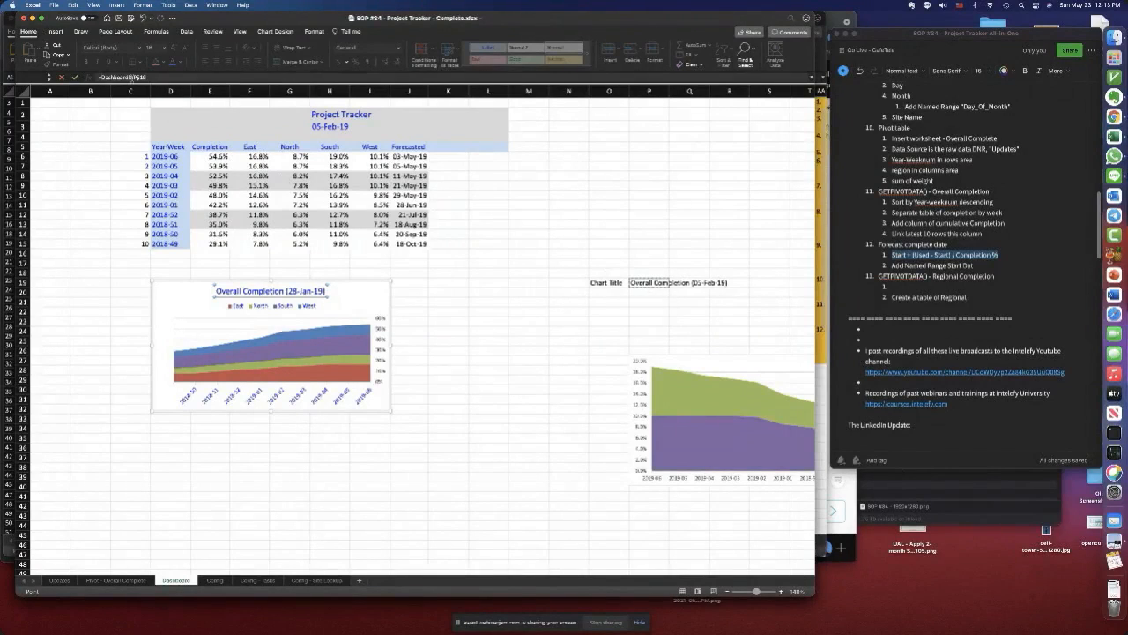
pyautogui.click(75, 77)
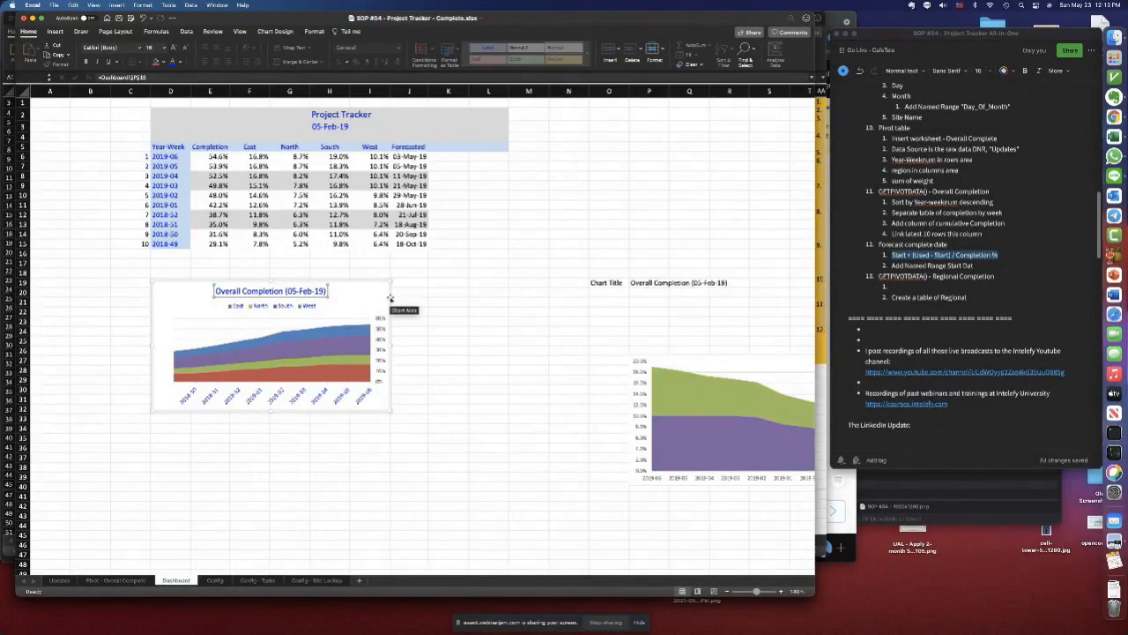
# - Move the Overall Completion chart up to just below the table and fill the cells behind it, C16:J31, with white
pyautogui.moveTo(390, 297); pyautogui.dragTo(389, 276)
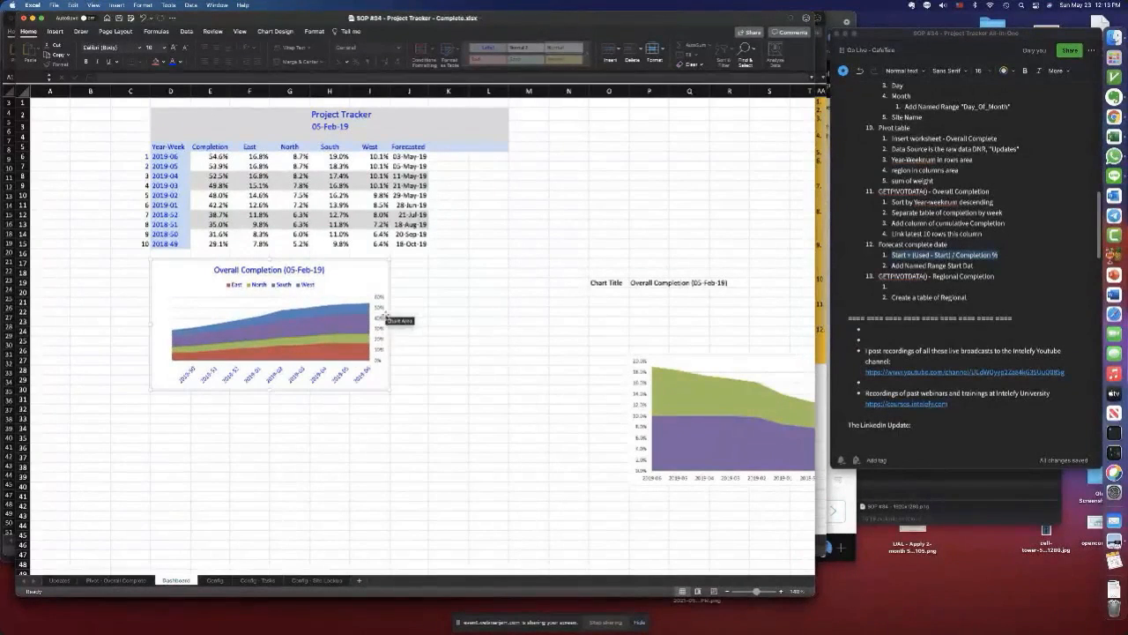
pyautogui.click(137, 254)
pyautogui.moveTo(137, 254); pyautogui.dragTo(414, 399)
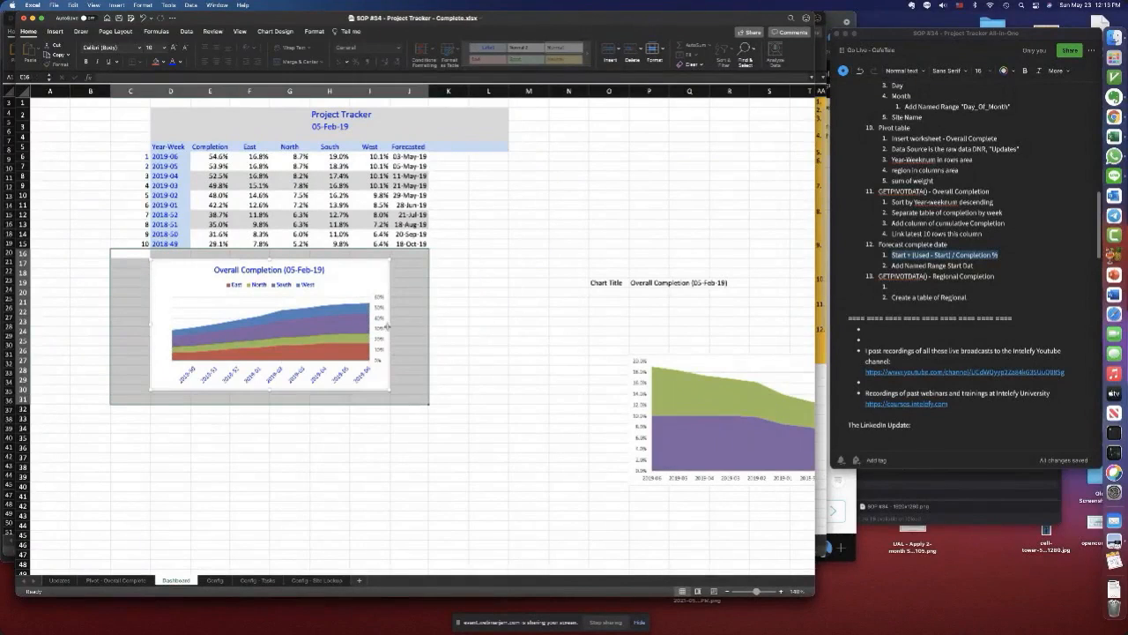
pyautogui.click(163, 62)
pyautogui.click(160, 98)
pyautogui.click(529, 194)
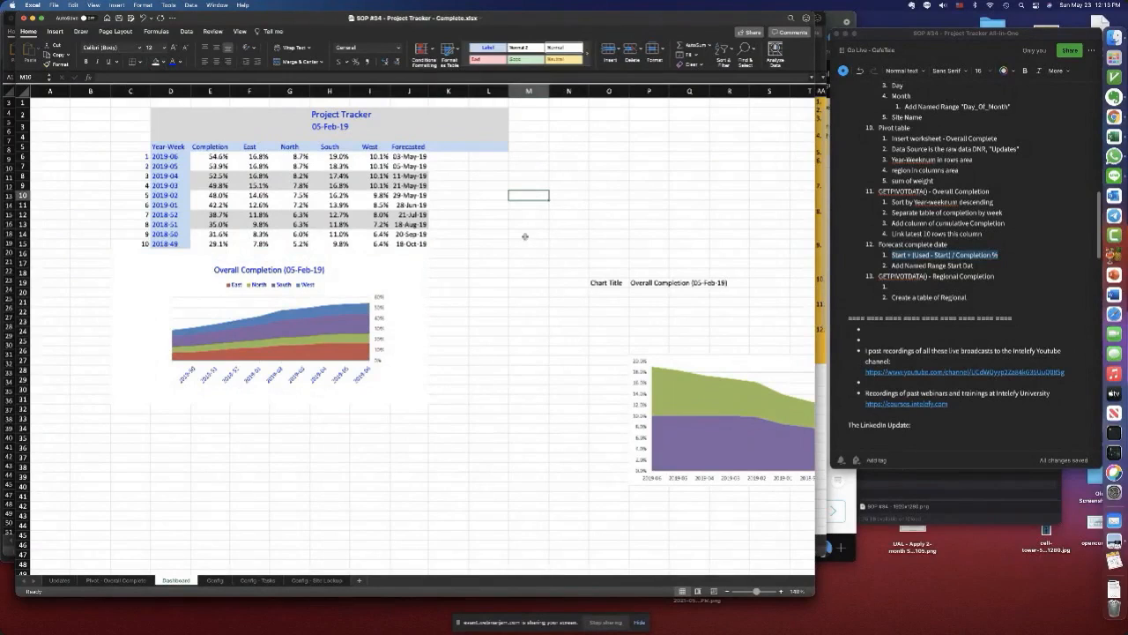
pyautogui.click(442, 156)
pyautogui.moveTo(443, 157); pyautogui.dragTo(478, 167)
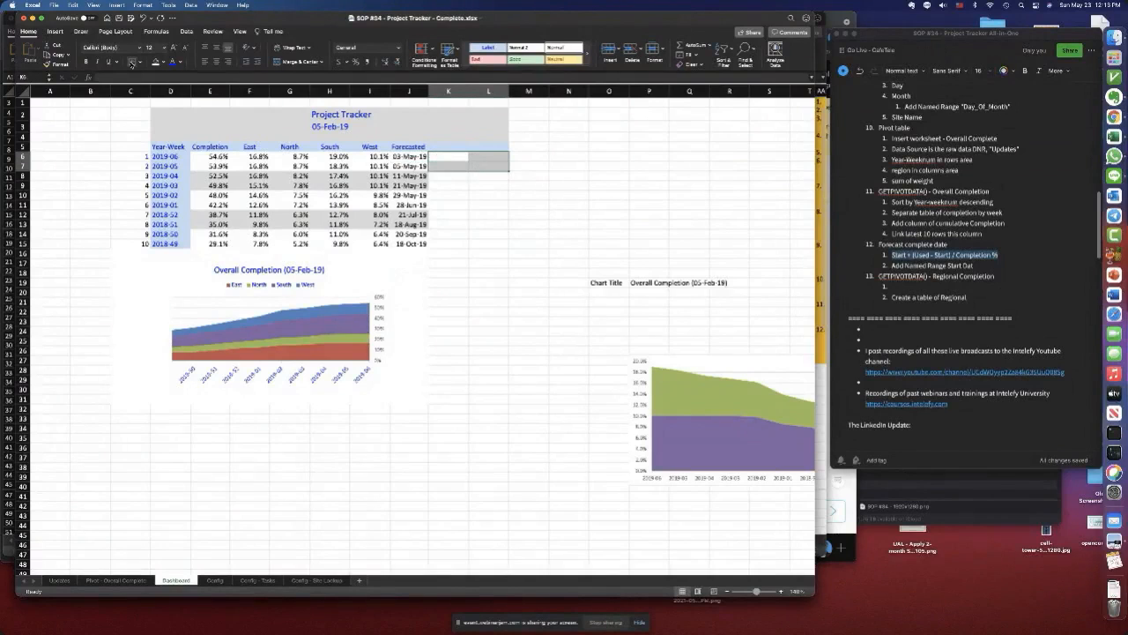
pyautogui.click(457, 194)
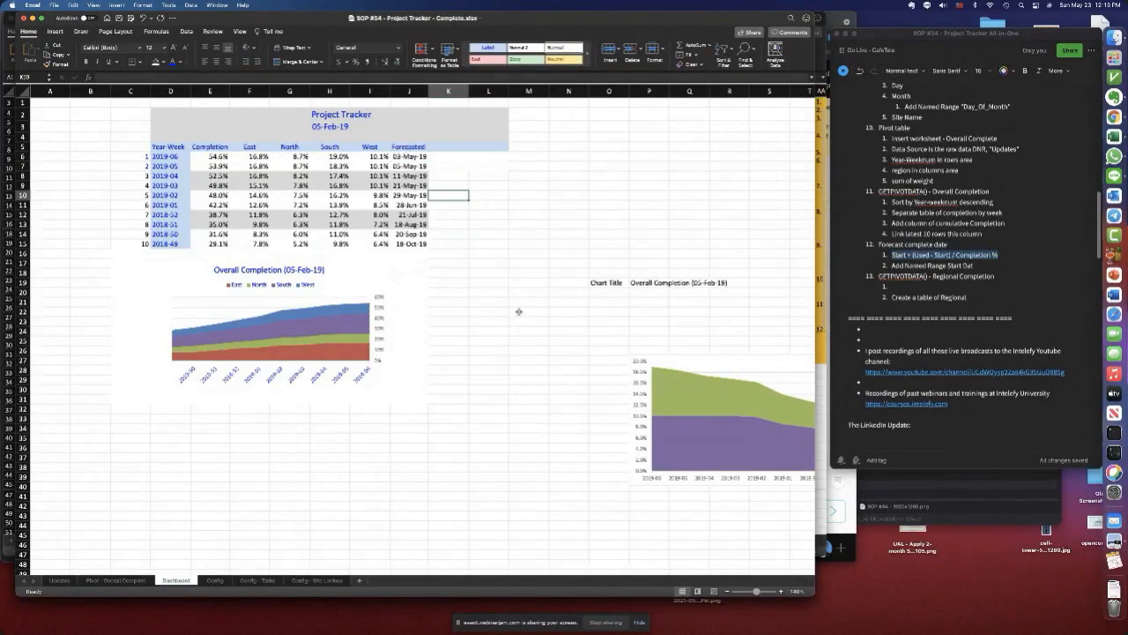
pyautogui.click(519, 311)
# - Replace the grey fill of the title banner D2:L4 with white
pyautogui.moveTo(162, 113); pyautogui.dragTo(490, 134)
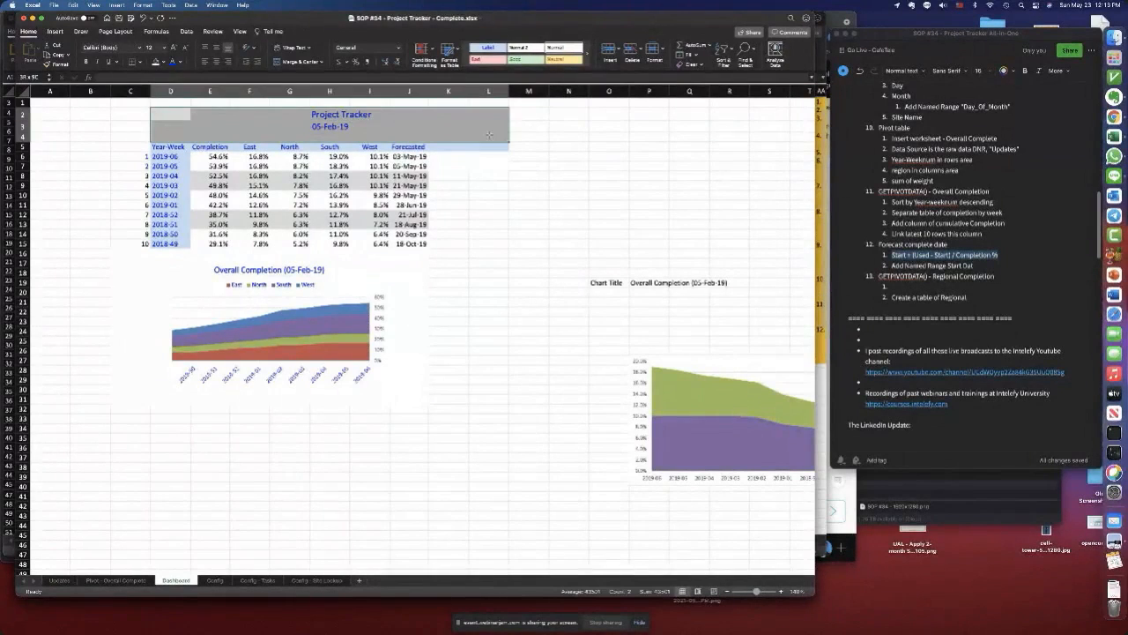
pyautogui.click(157, 63)
pyautogui.click(607, 282)
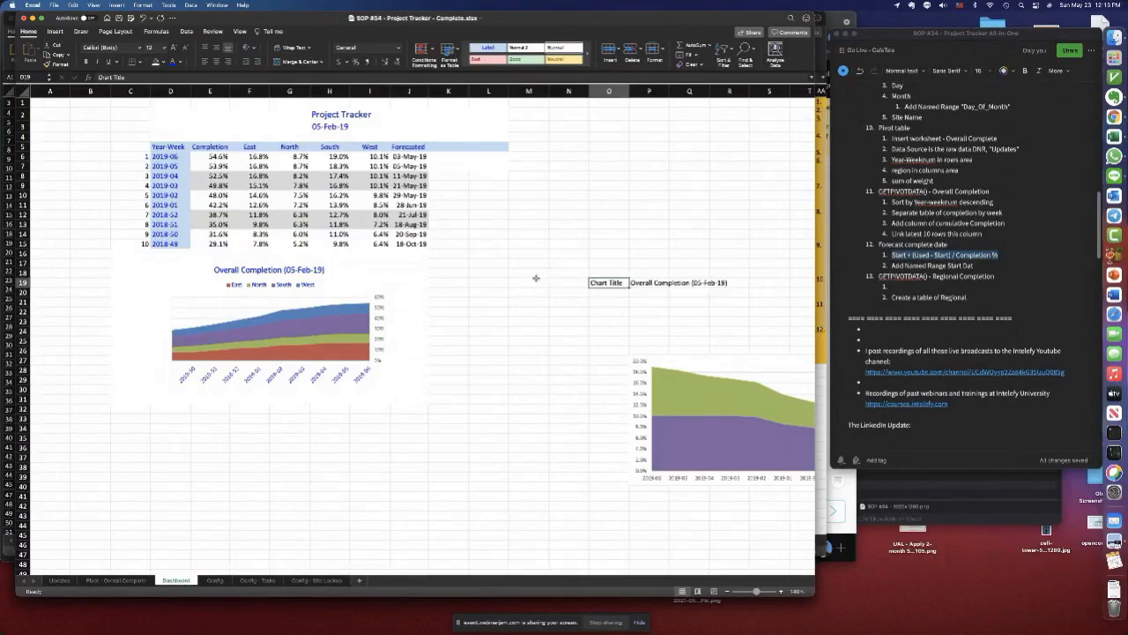
# - Copy the Project Tracker title and its date from H2:H3 to D2:D3, and delete the originals
pyautogui.click(333, 116)
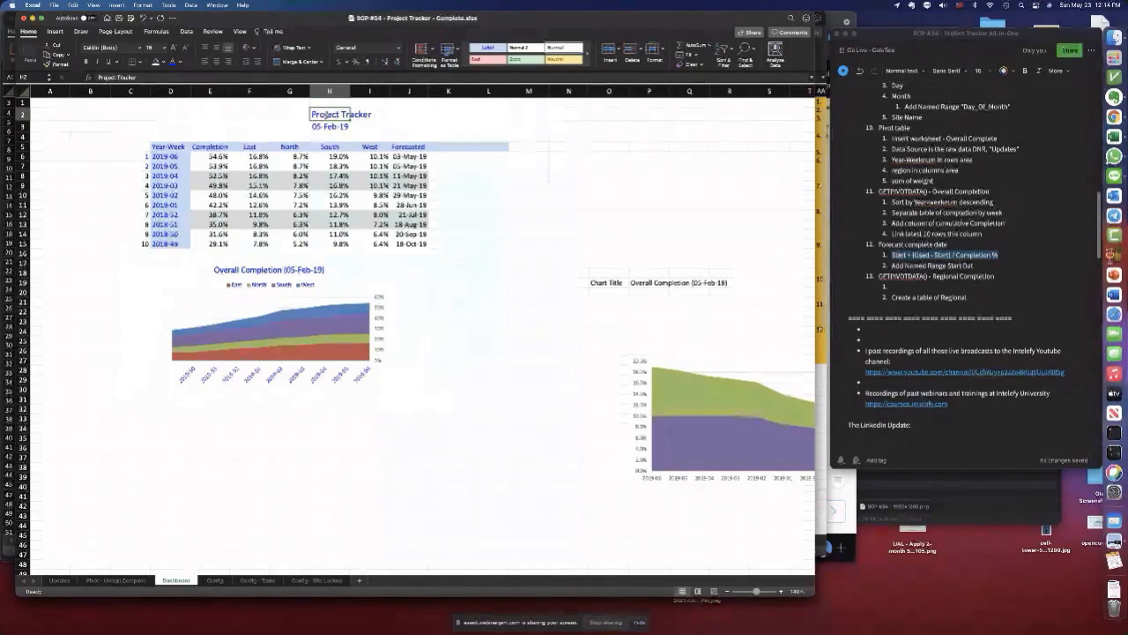
pyautogui.press('super+c')
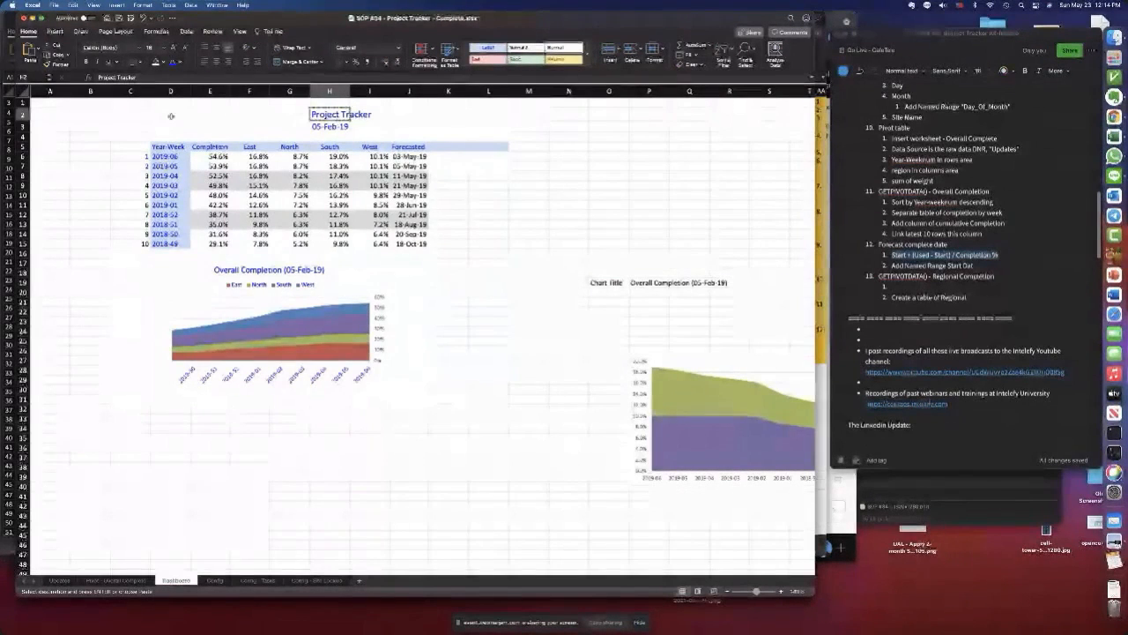
pyautogui.moveTo(332, 116); pyautogui.dragTo(328, 126)
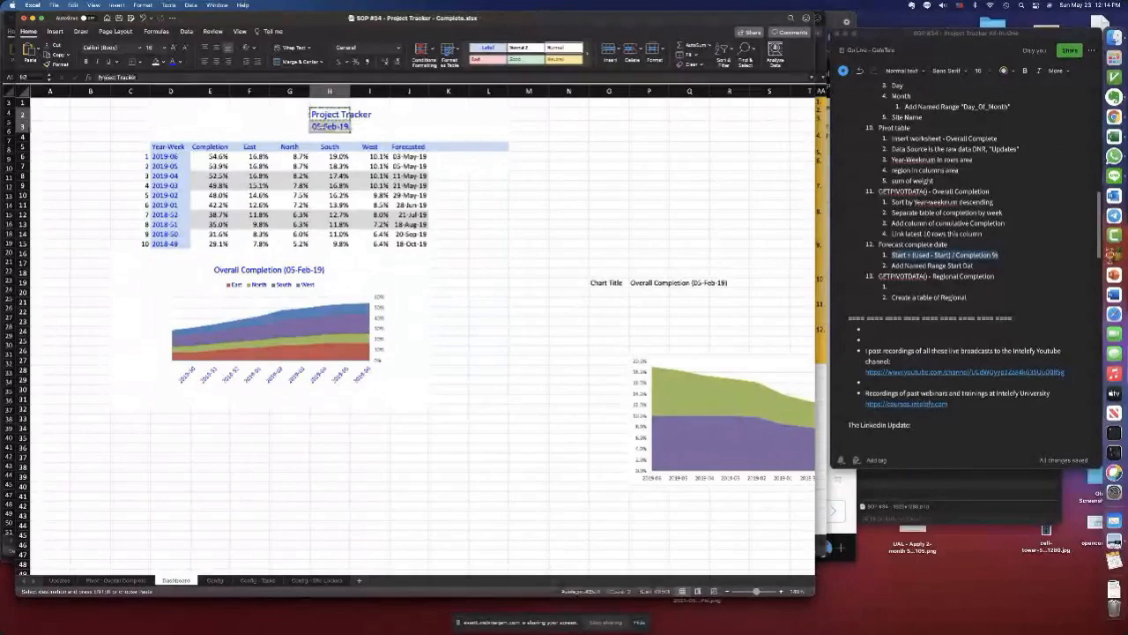
pyautogui.click(163, 117)
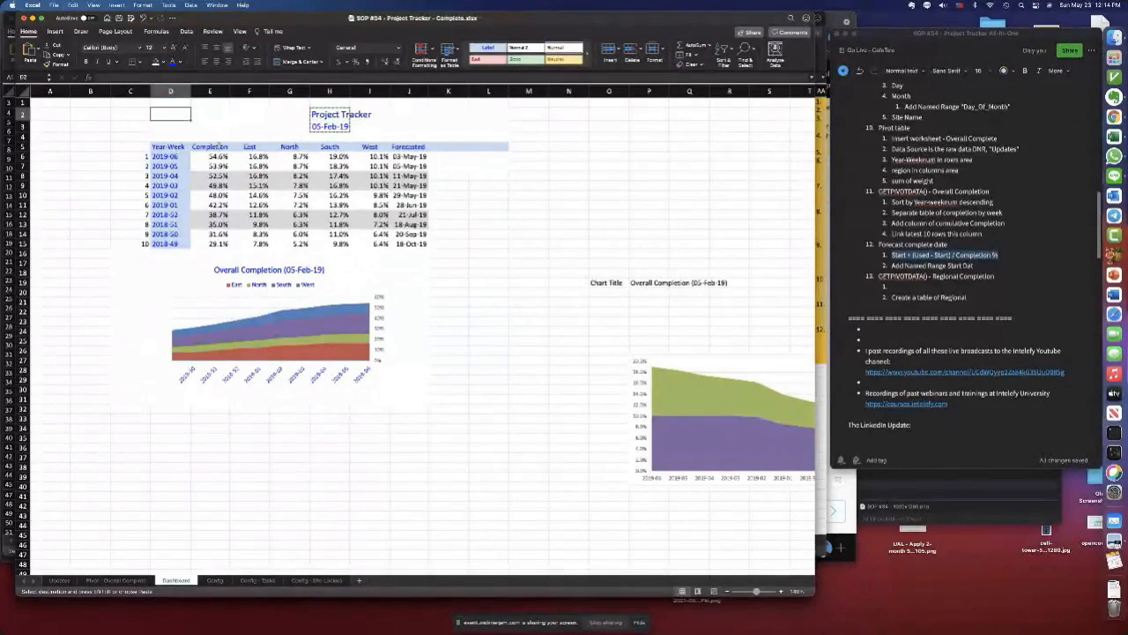
pyautogui.press('super+v')
pyautogui.moveTo(332, 116); pyautogui.dragTo(335, 126)
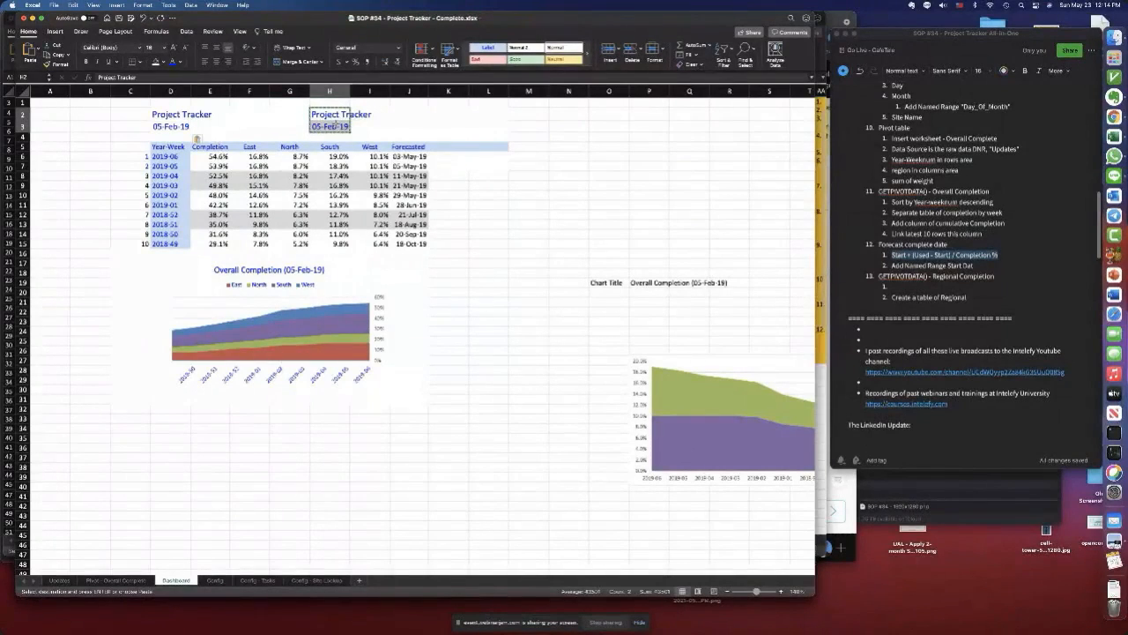
pyautogui.press('Delete')
# - Merge and center the Project Tracker title across D2:J2 and the date across D3:J3
pyautogui.moveTo(164, 115); pyautogui.dragTo(422, 115)
pyautogui.click(277, 62)
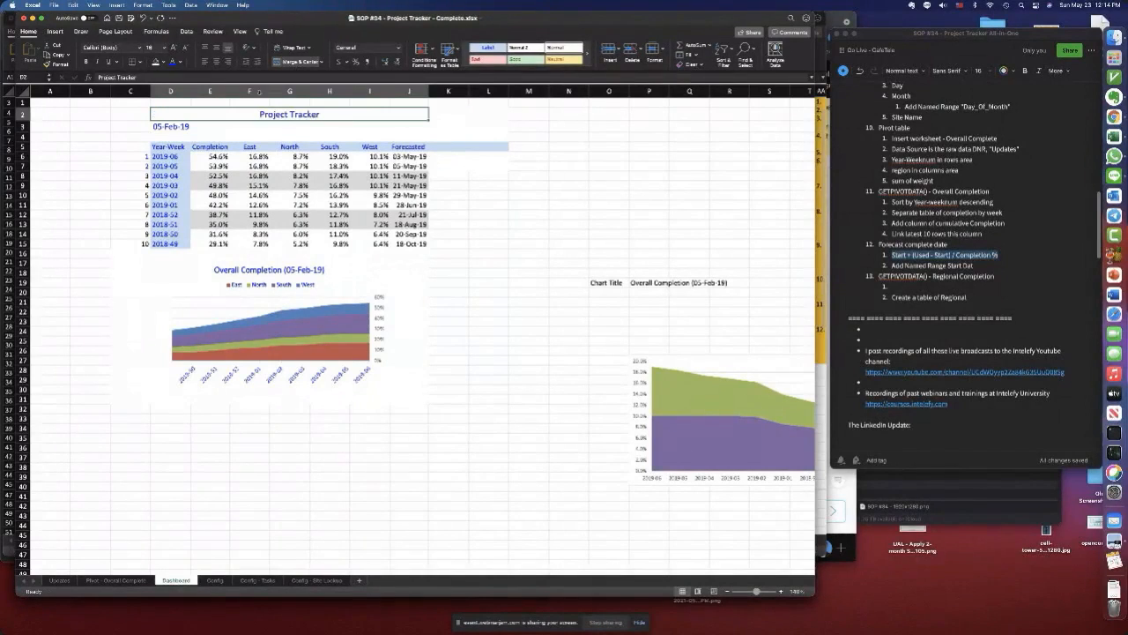
pyautogui.moveTo(181, 128); pyautogui.dragTo(395, 123)
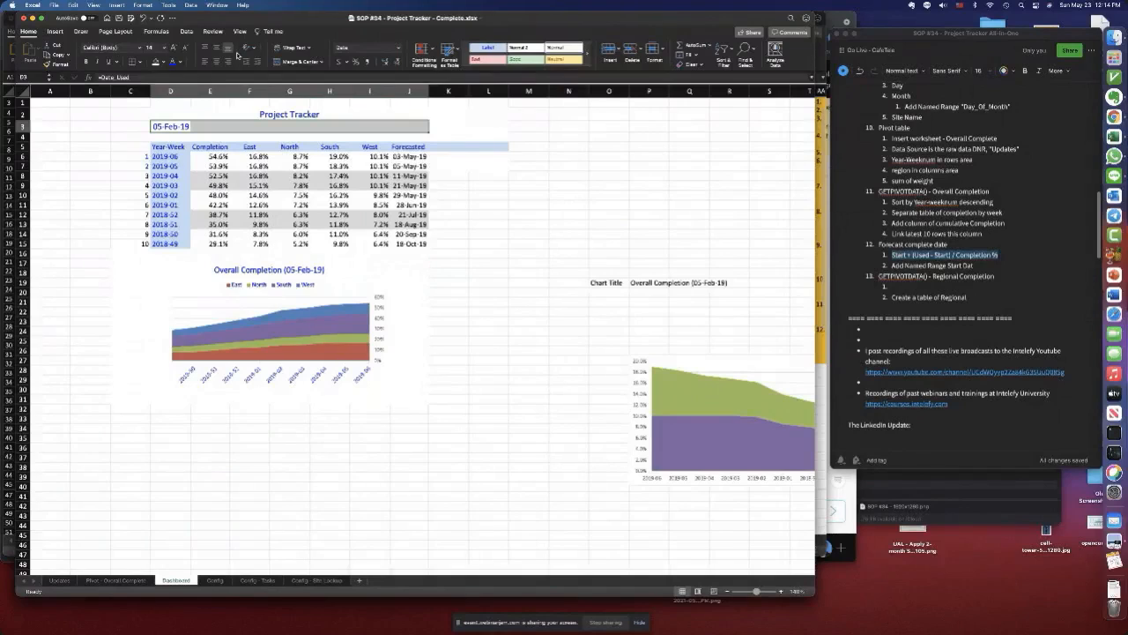
pyautogui.click(291, 65)
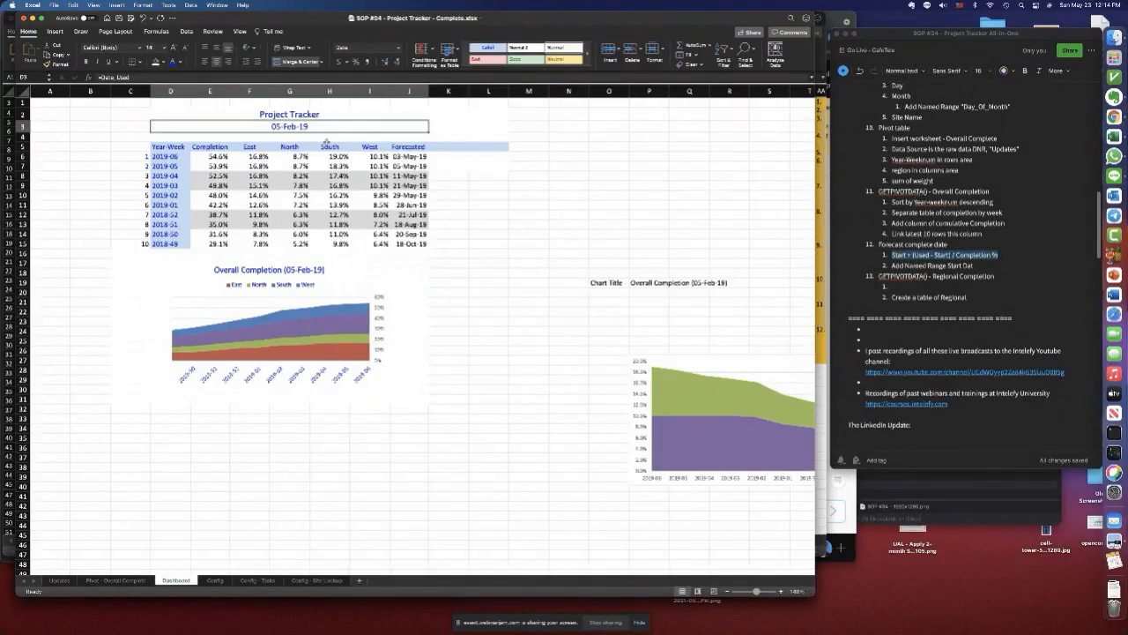
pyautogui.click(330, 137)
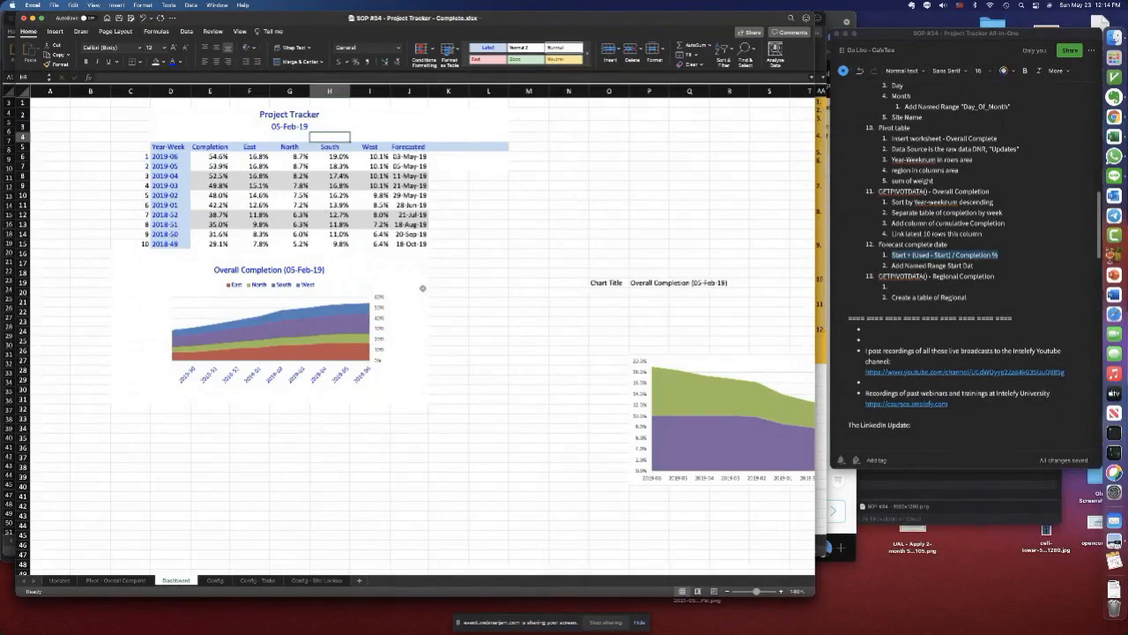
# - Fill cells K1:K34 beside the Dashboard table and chart with white
pyautogui.click(450, 90)
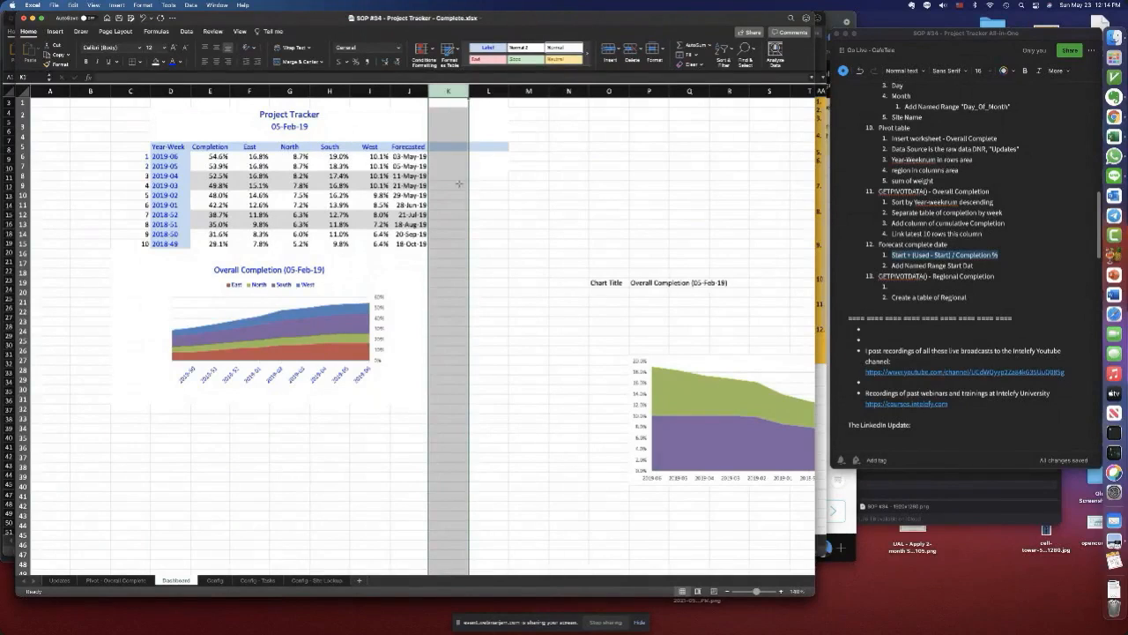
pyautogui.moveTo(444, 156); pyautogui.dragTo(444, 226)
pyautogui.moveTo(445, 102); pyautogui.dragTo(445, 434)
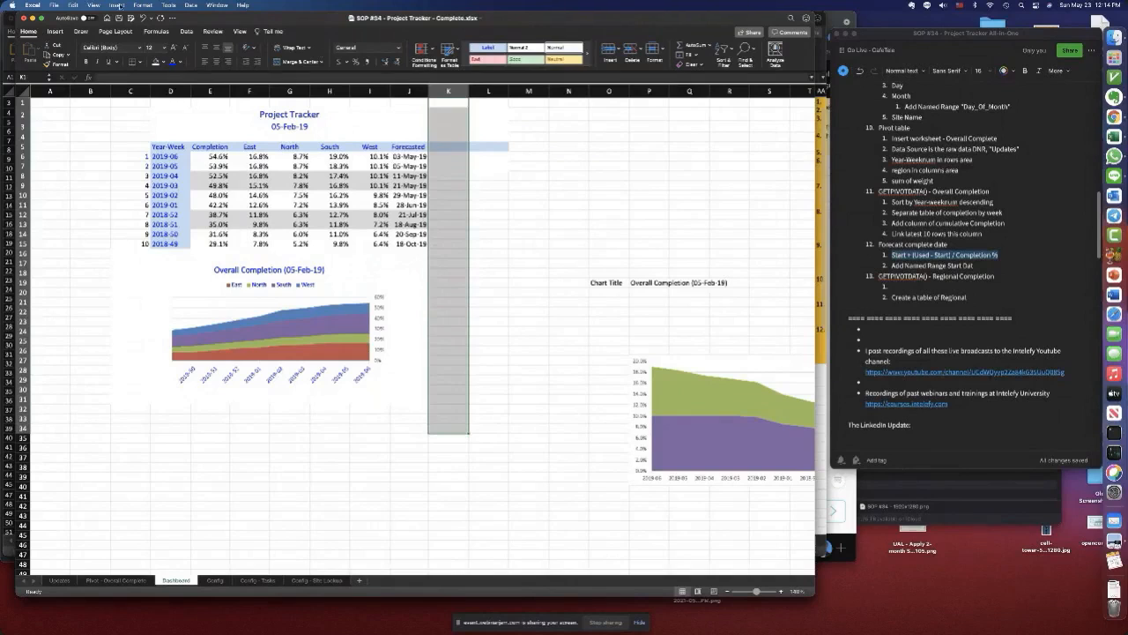
pyautogui.click(448, 136)
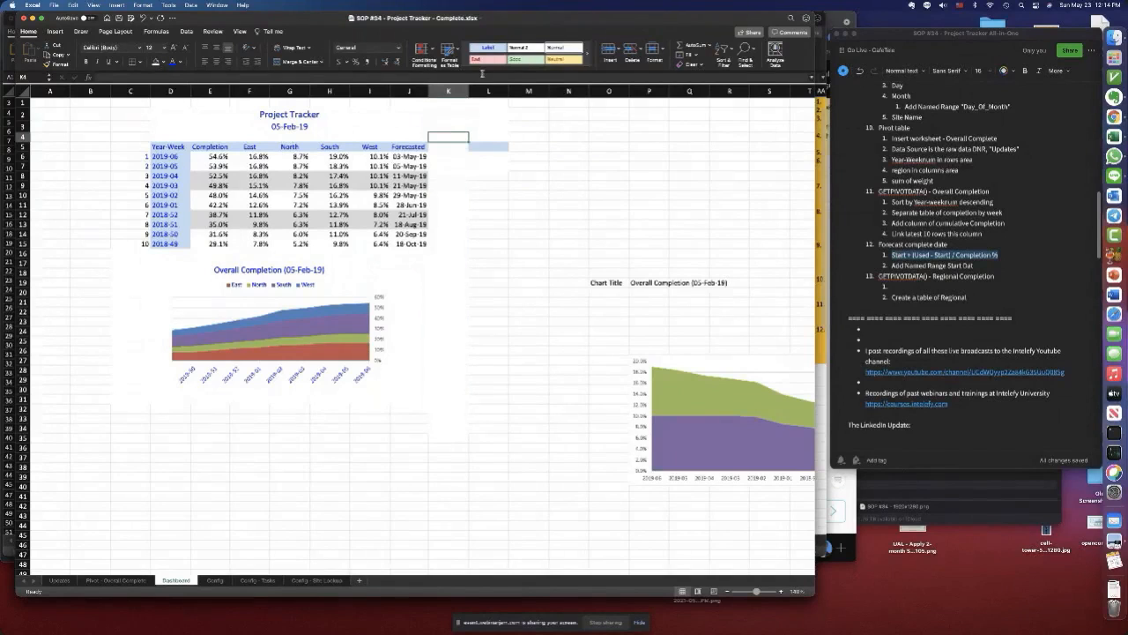
# - Delete column L from the Dashboard to remove the leftover blue header cell
pyautogui.rightClick(489, 91)
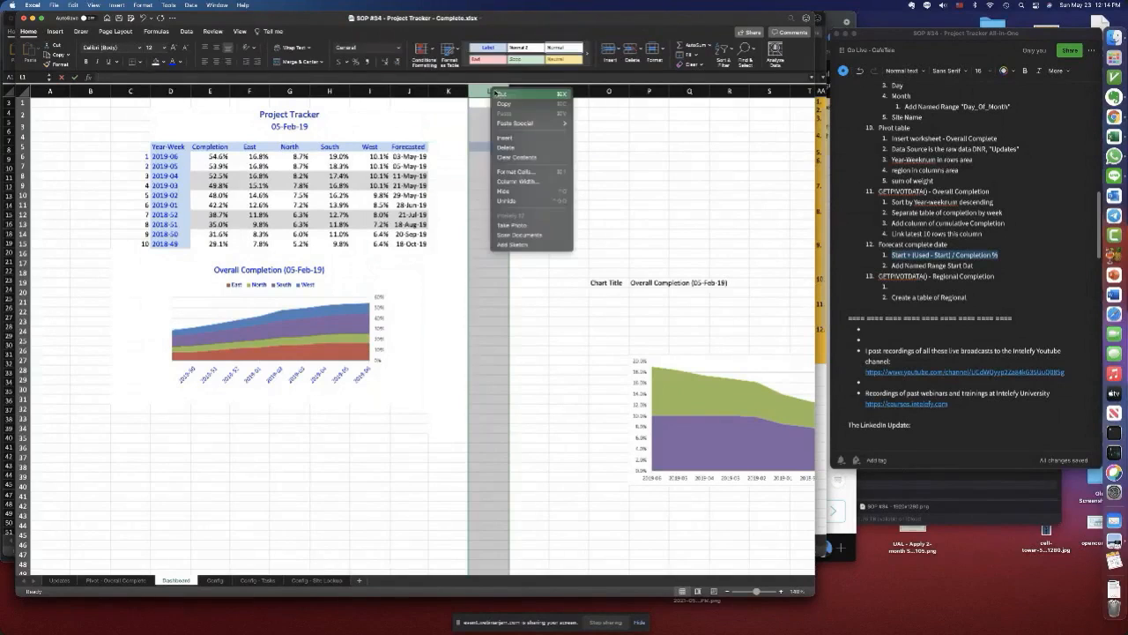
pyautogui.click(509, 147)
pyautogui.click(496, 194)
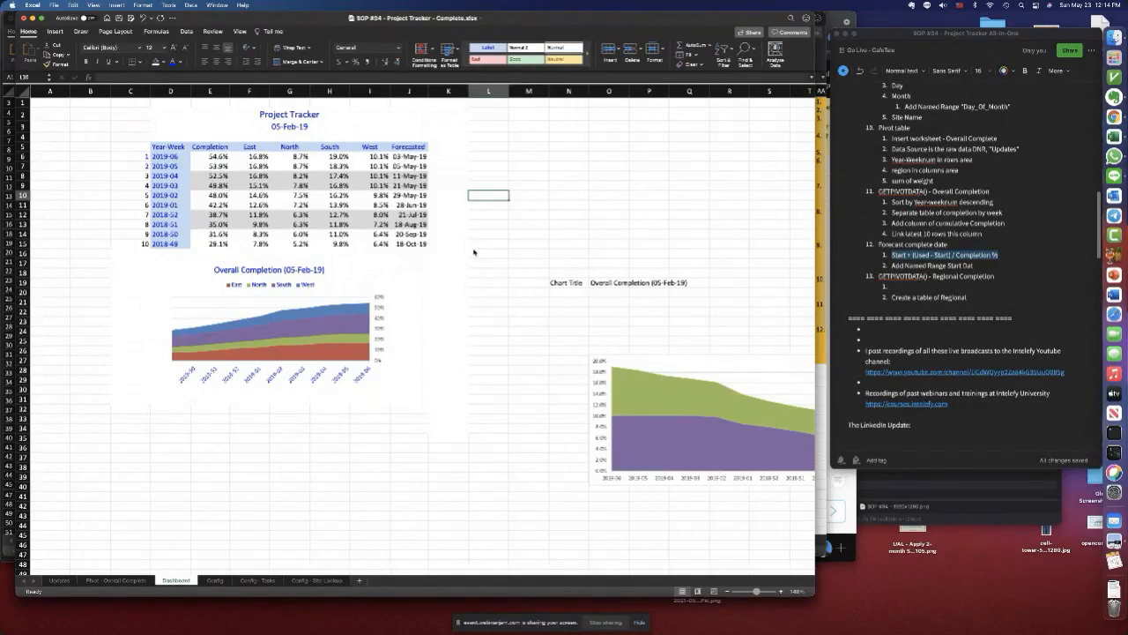
# - Insert a new worksheet between Dashboard and Config and name it "Pivot - Least Complete"
pyautogui.scroll(-1, 466, 255)
pyautogui.scroll(1, 465, 255)
pyautogui.hscroll(1, 465, 253)
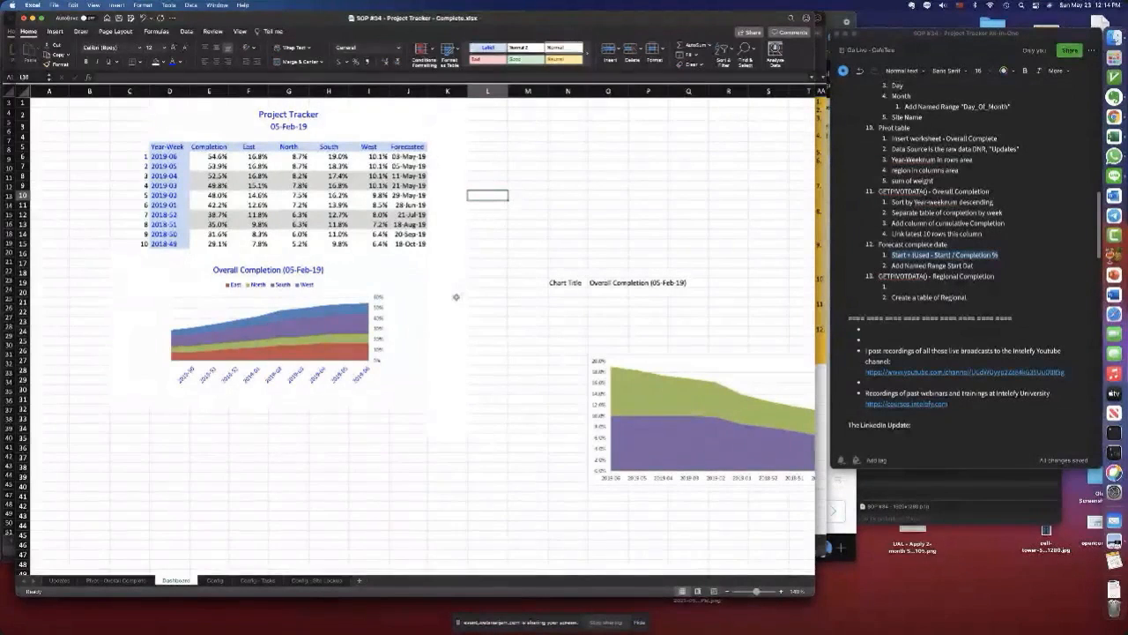
pyautogui.scroll(-5, 351, 319)
pyautogui.scroll(-1, 350, 319)
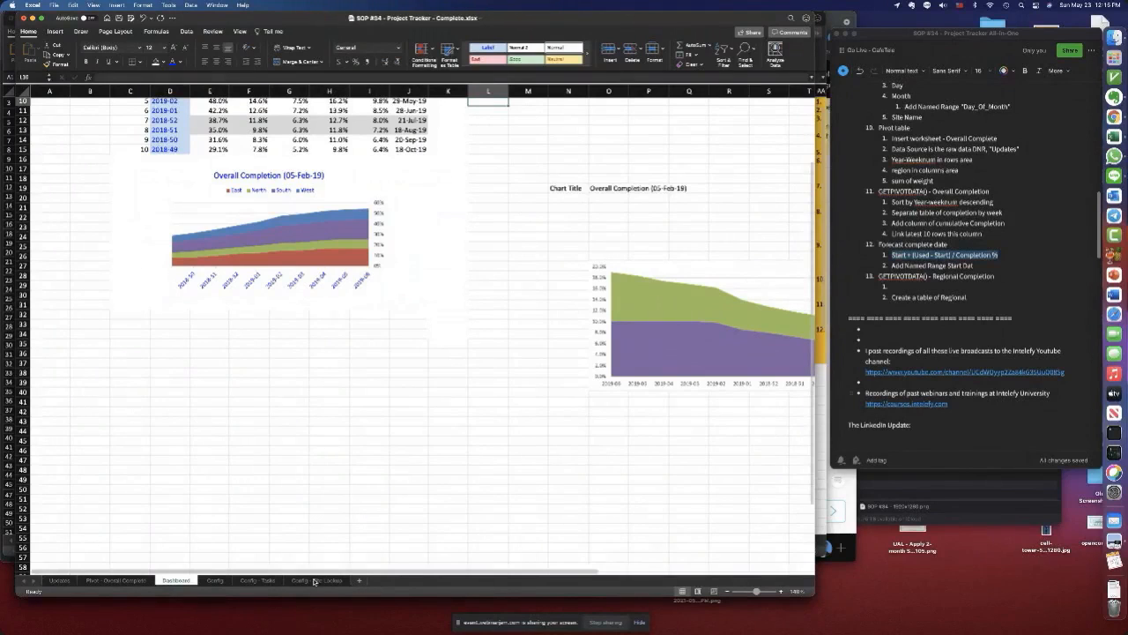
pyautogui.click(214, 580)
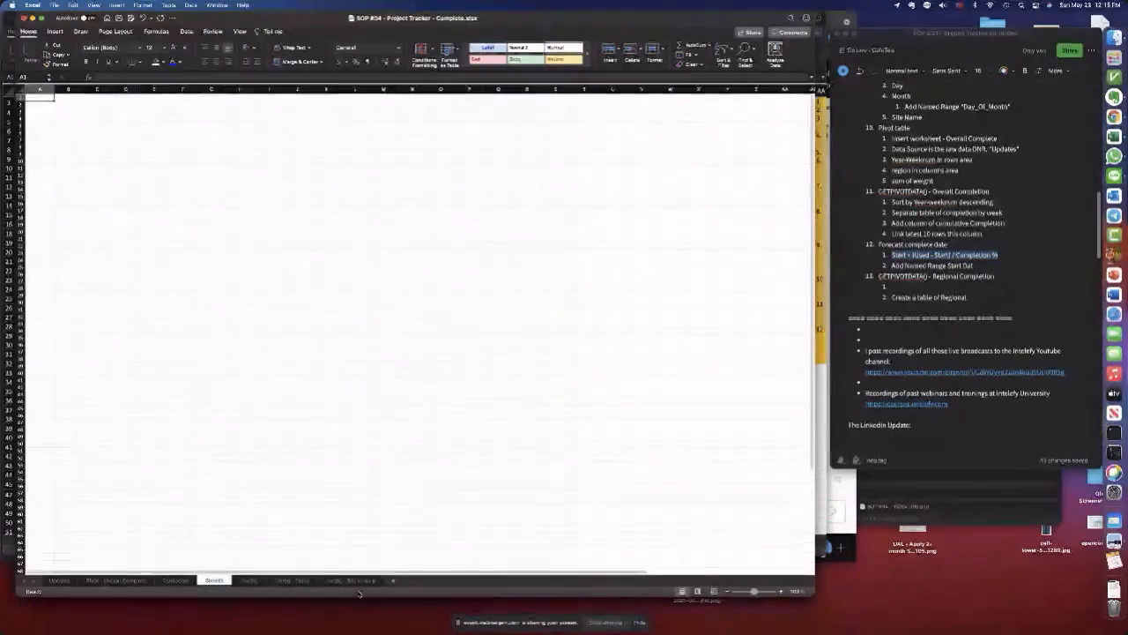
pyautogui.doubleClick(214, 580)
pyautogui.write('Plvot')
pyautogui.press('Return')
pyautogui.write('- Least Complete')
pyautogui.press('Return')
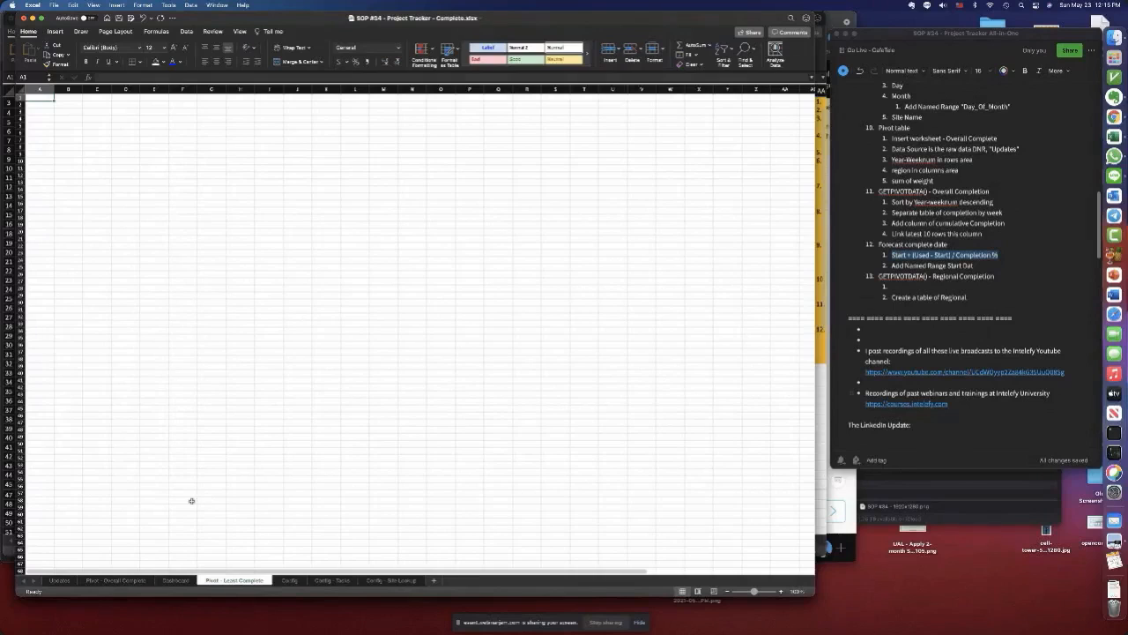
# - Examine the task weights on the Config - Tasks sheet, and return to the Pivot - Least Complete sheet
pyautogui.click(332, 580)
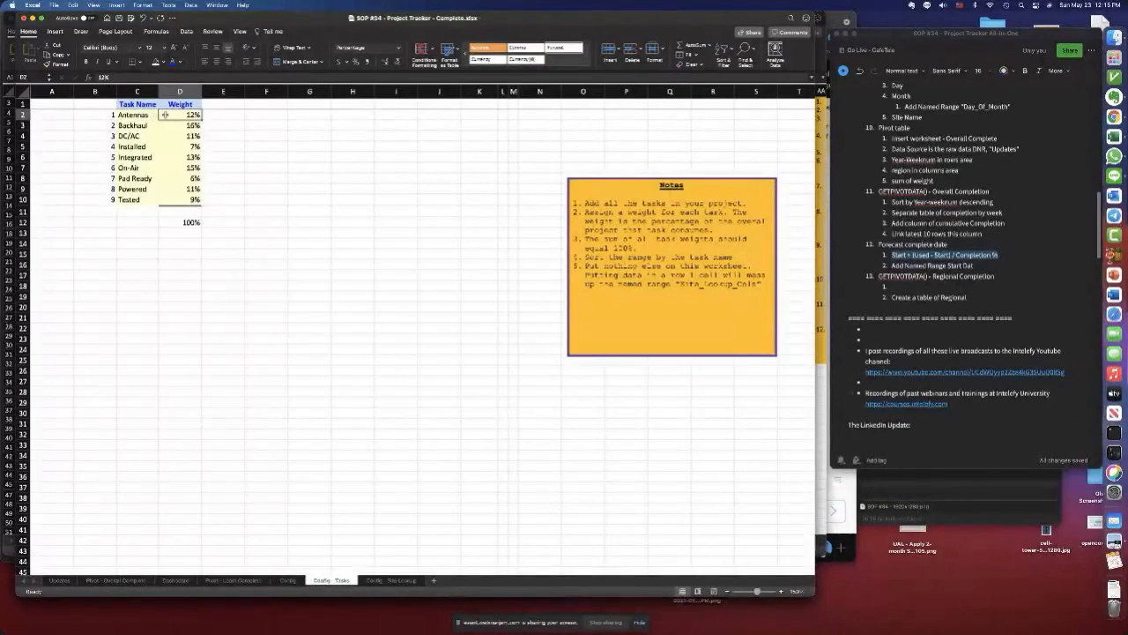
pyautogui.moveTo(165, 115); pyautogui.dragTo(182, 179)
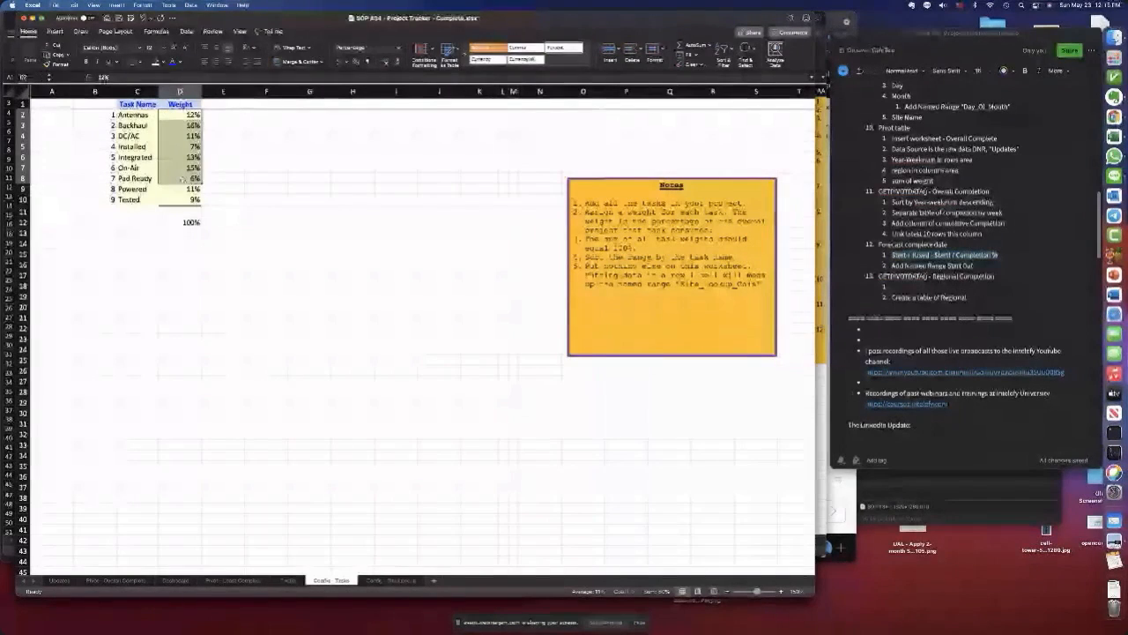
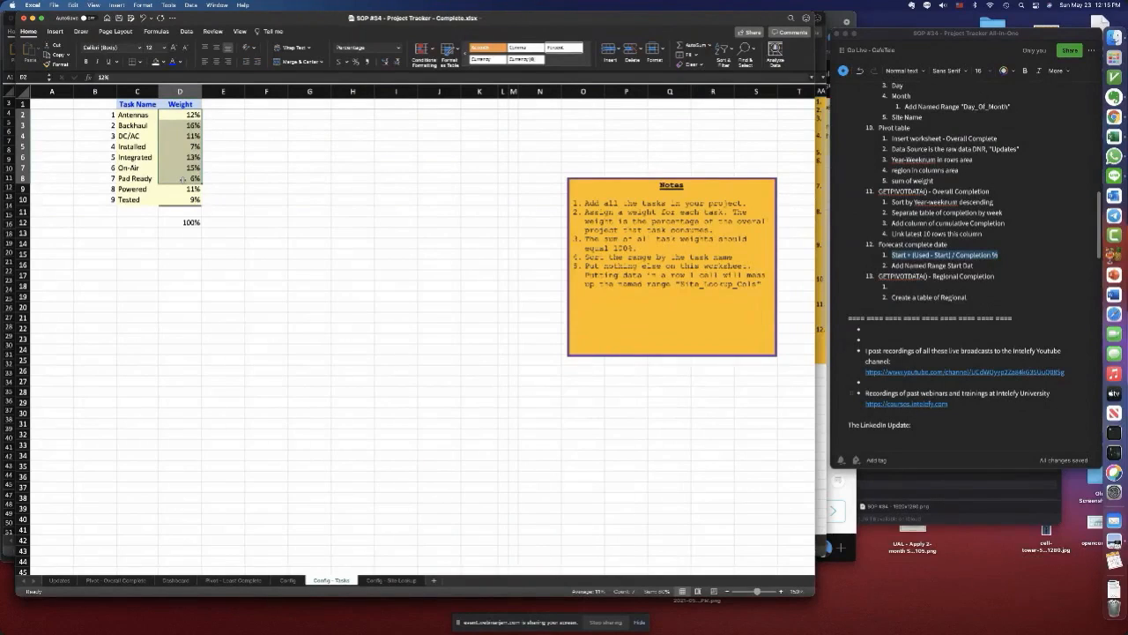
pyautogui.click(225, 225)
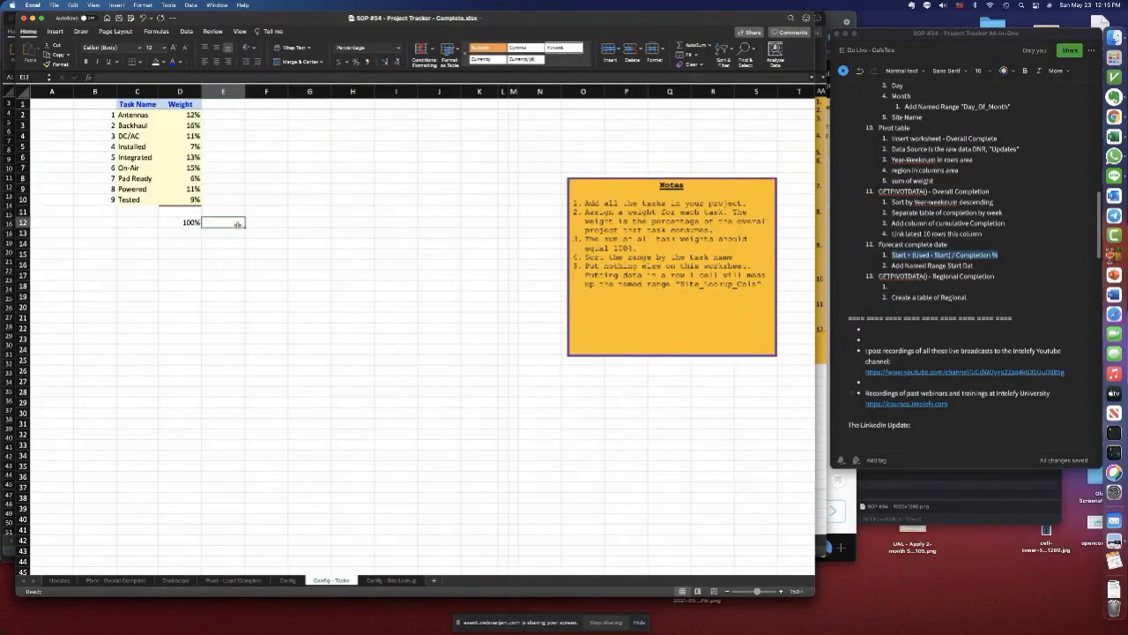
pyautogui.click(234, 580)
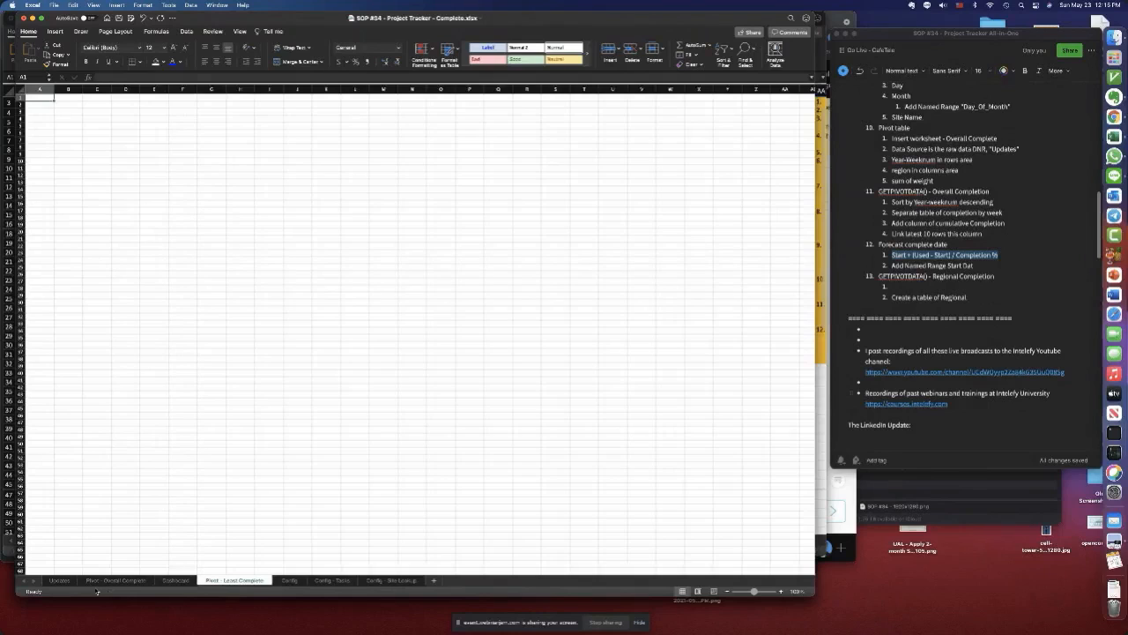
# - Rename the Task Weight header on the Updates sheet to "Project Task Weight" and widen its column to fit
pyautogui.click(63, 583)
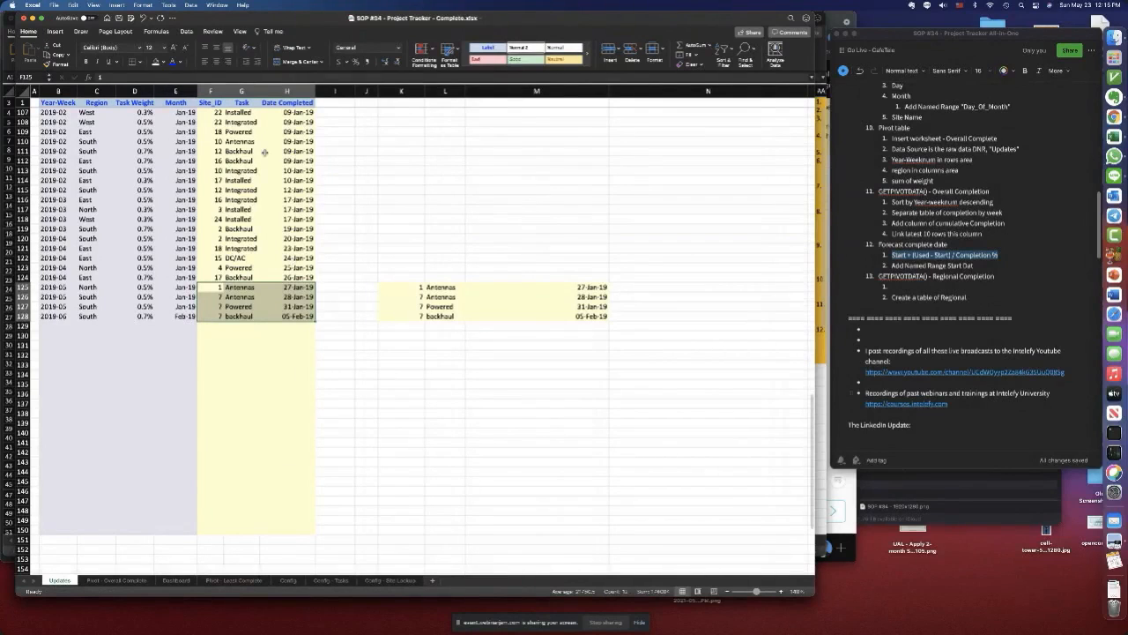
pyautogui.click(147, 112)
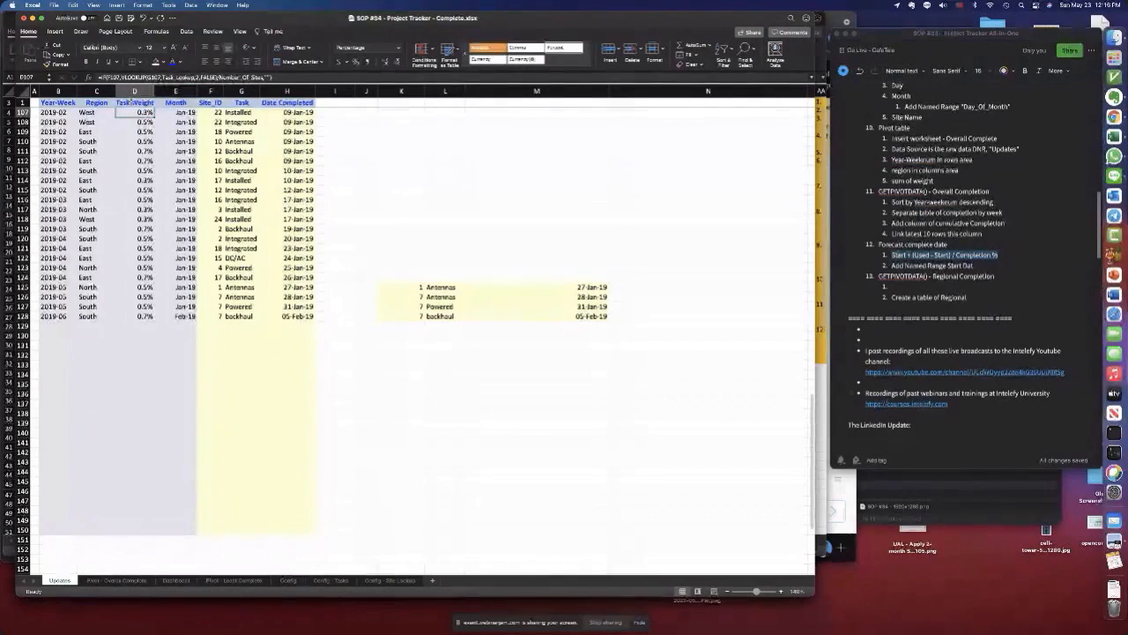
pyautogui.click(132, 103)
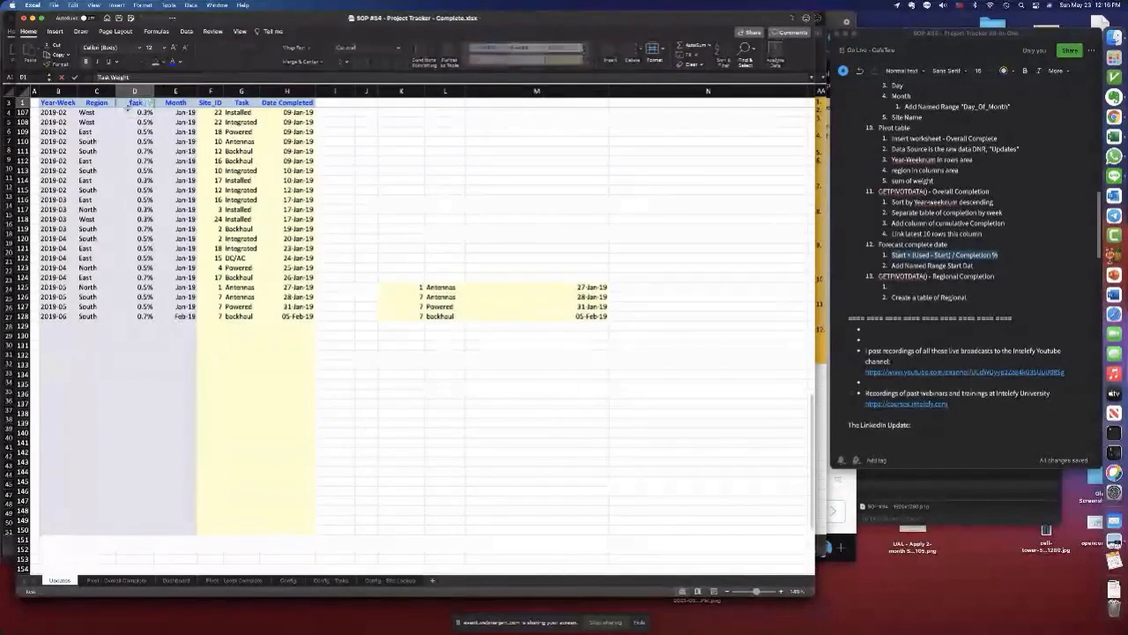
pyautogui.write('Project')
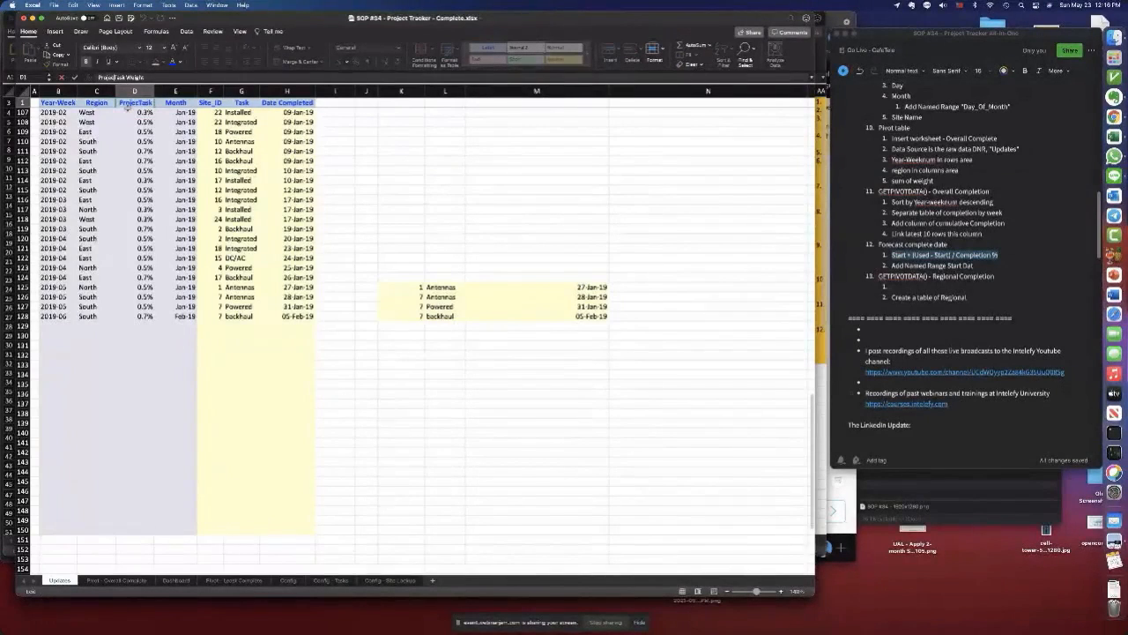
pyautogui.press('Return')
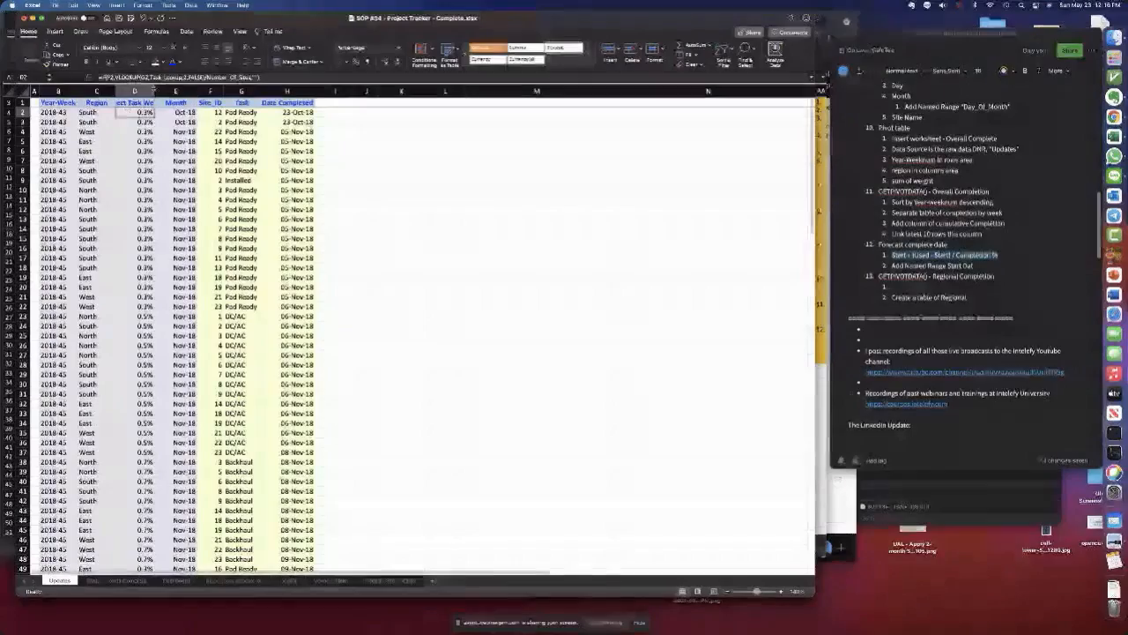
pyautogui.moveTo(155, 91); pyautogui.dragTo(183, 91)
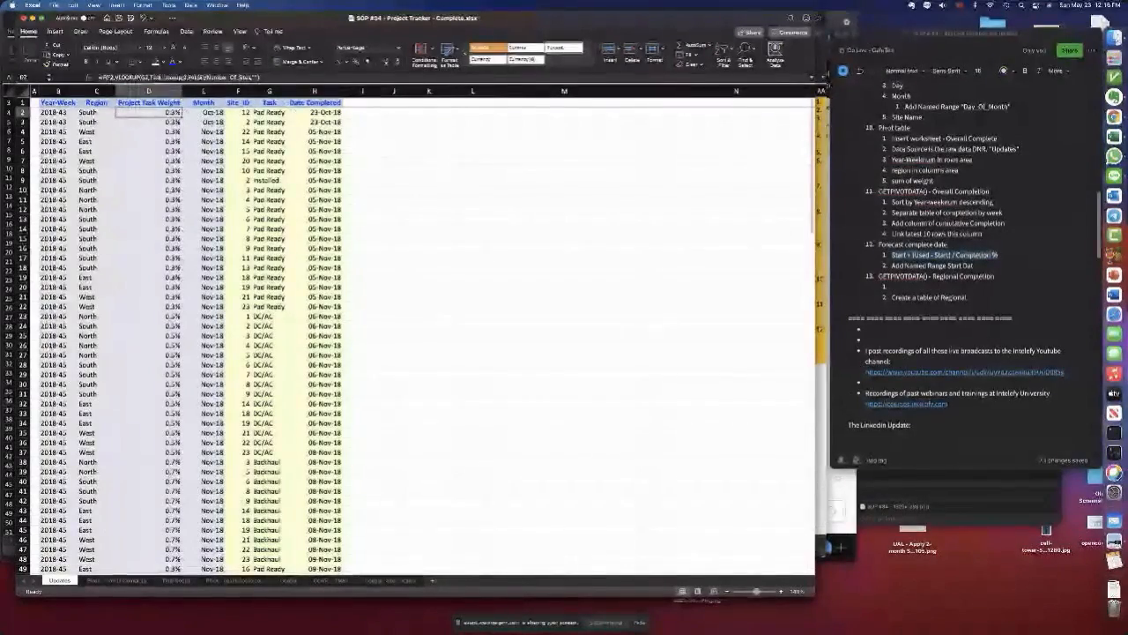
# - Refresh all pivot data and add Project Task Weight as the summed value in the Pivot - Overall Complete pivot table
pyautogui.click(131, 582)
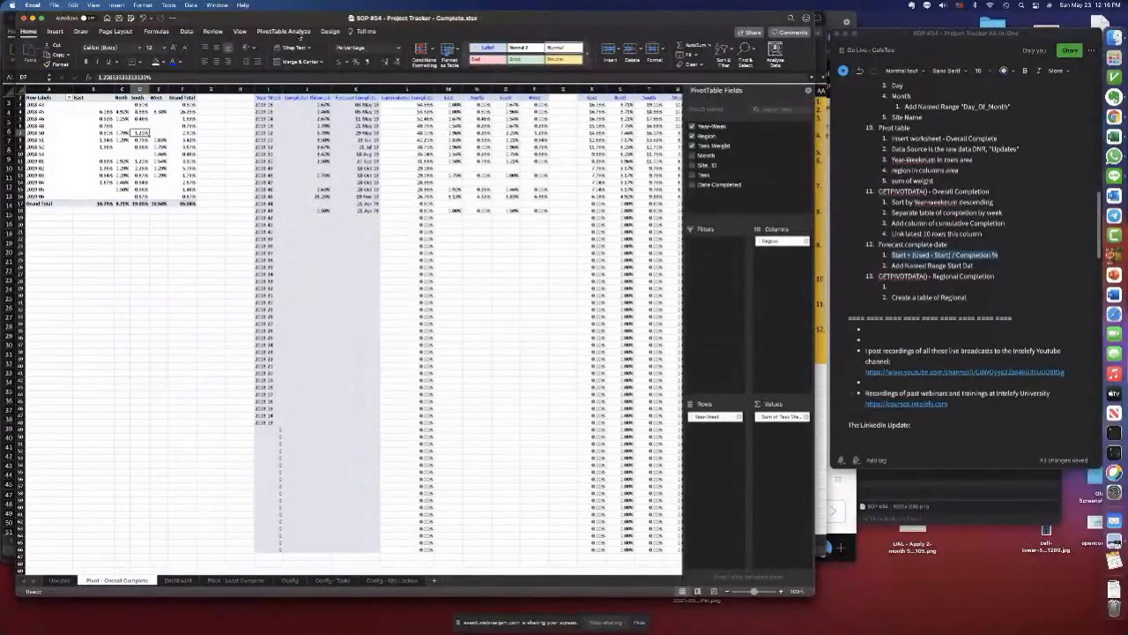
pyautogui.click(284, 31)
pyautogui.click(344, 51)
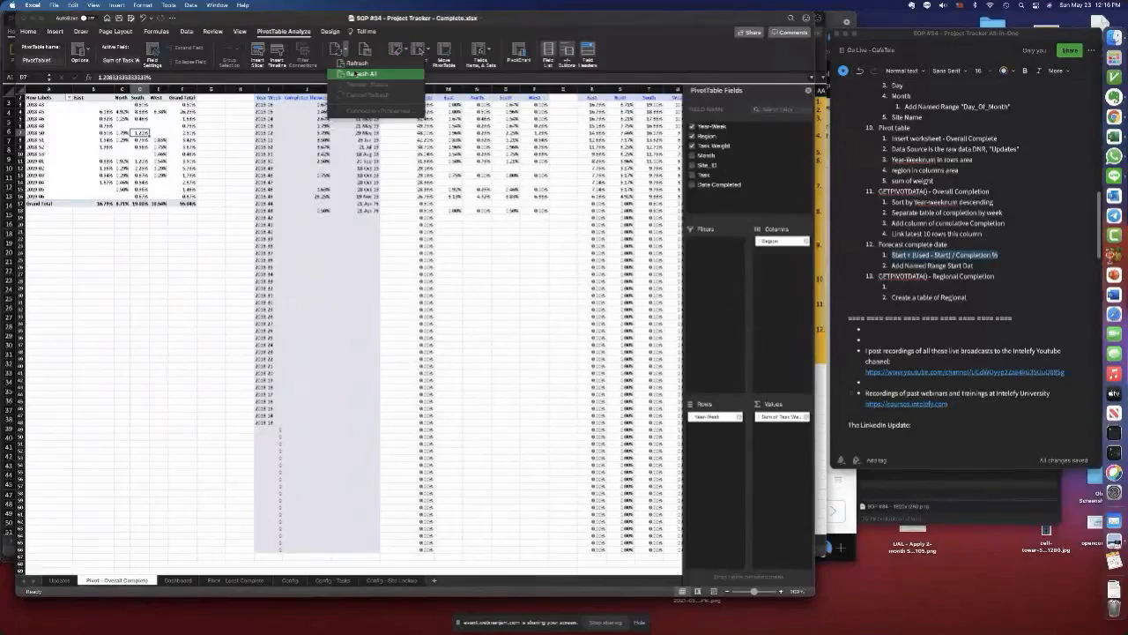
pyautogui.click(357, 73)
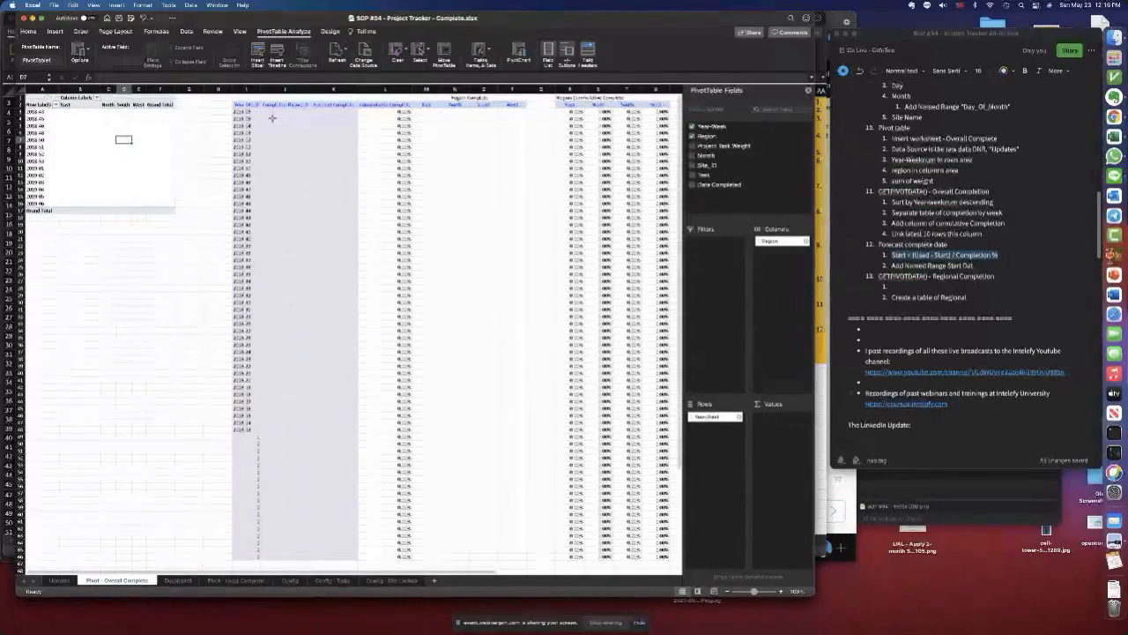
pyautogui.click(94, 117)
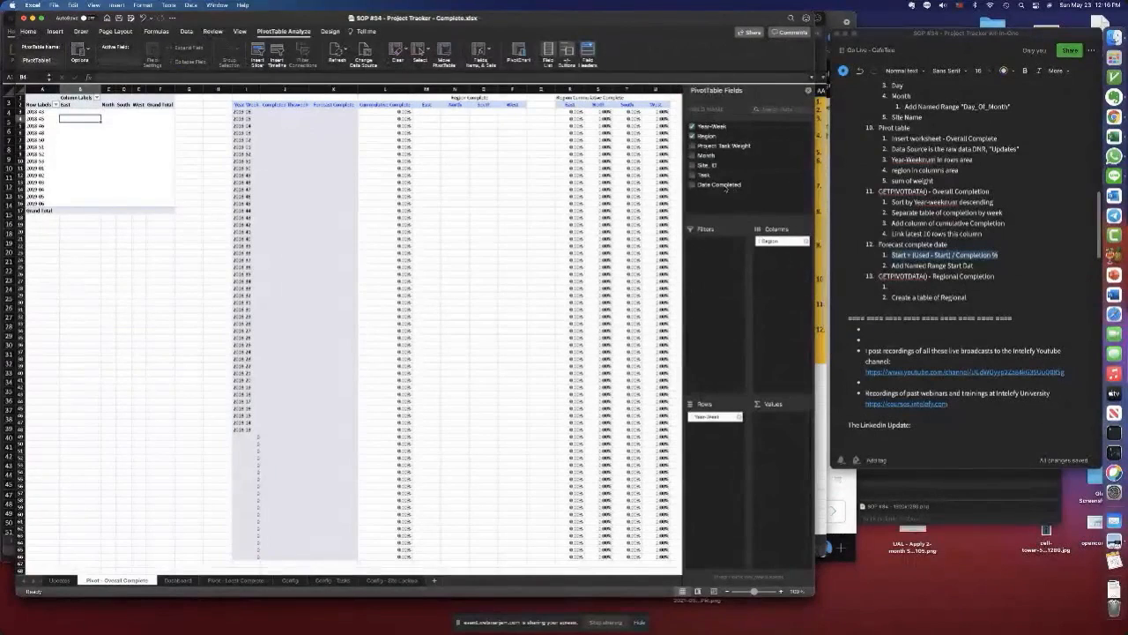
pyautogui.moveTo(716, 146); pyautogui.dragTo(782, 450)
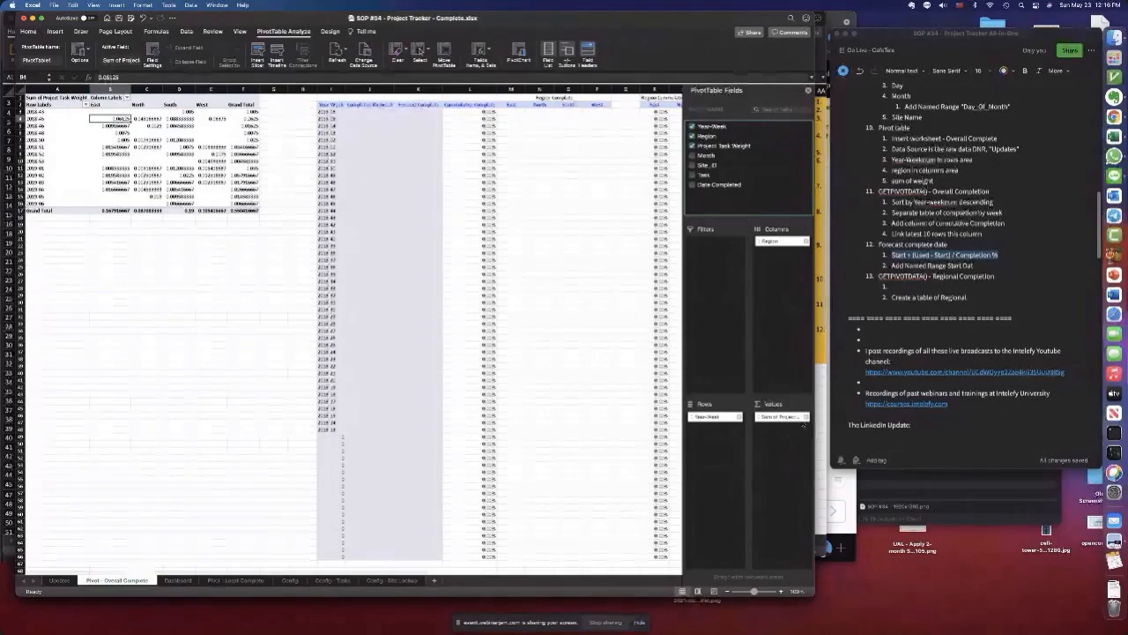
# - Check the Dashboard's completion table and charts against the Updates sheet
pyautogui.click(177, 580)
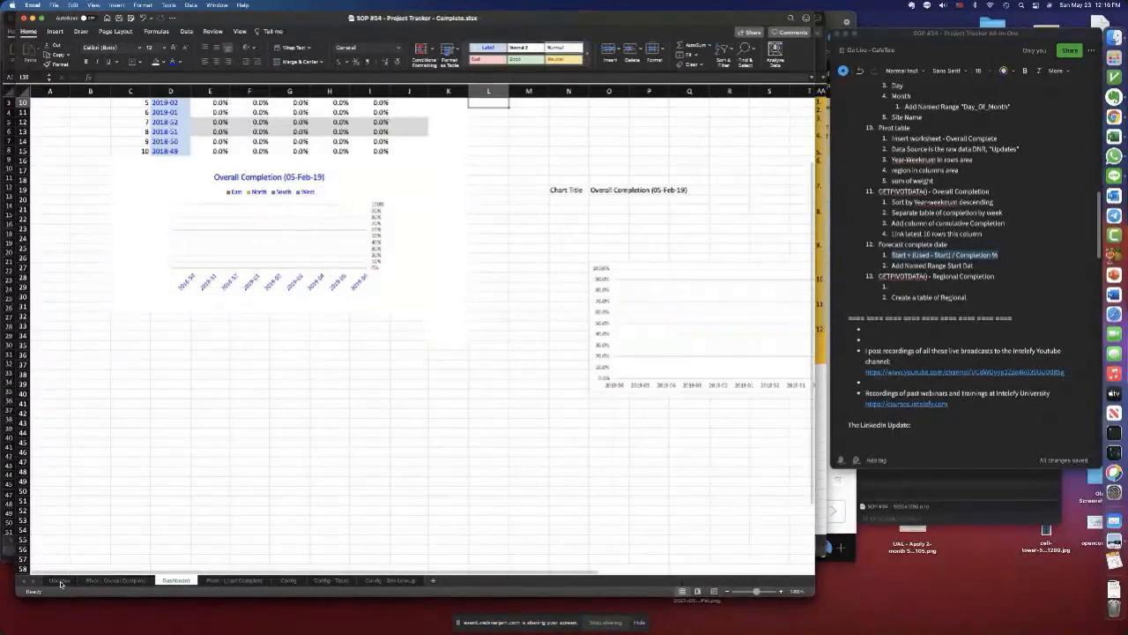
pyautogui.click(60, 580)
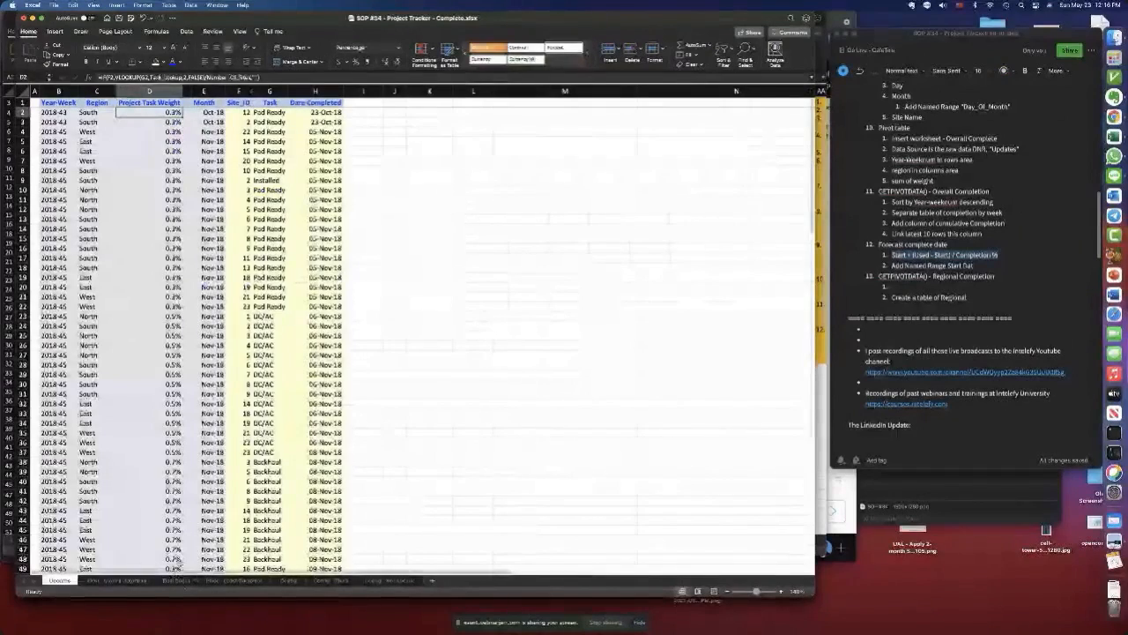
pyautogui.click(175, 581)
# - On the Pivot - Overall Complete sheet, rebuild the first Completed Thisweek formula from the pivot's East value, using the row's year-week I3
pyautogui.click(116, 580)
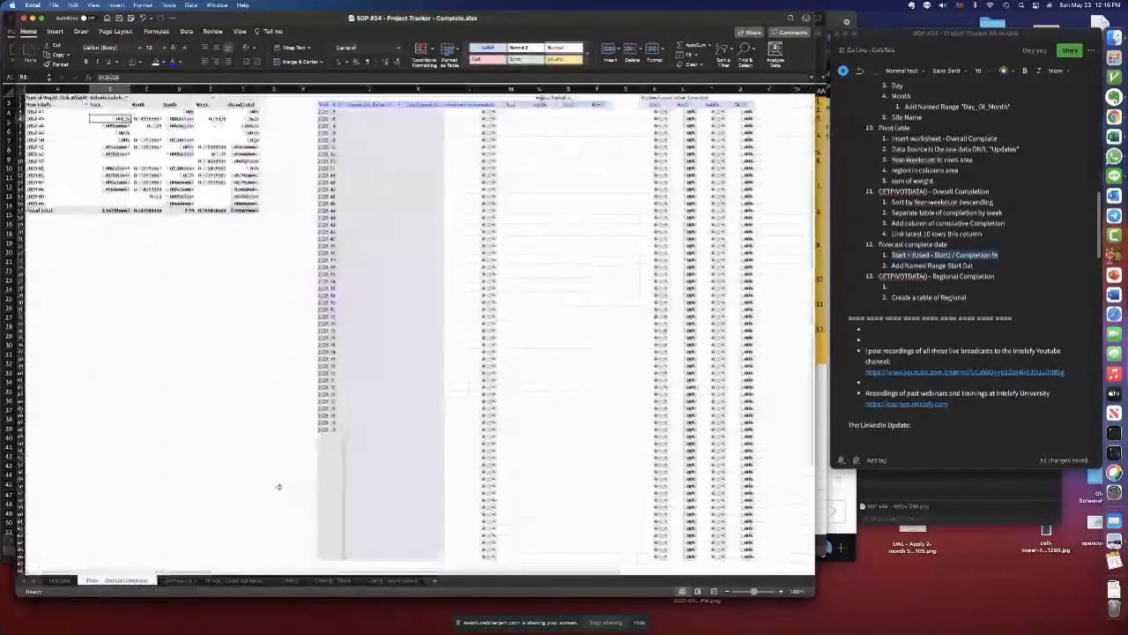
pyautogui.click(368, 110)
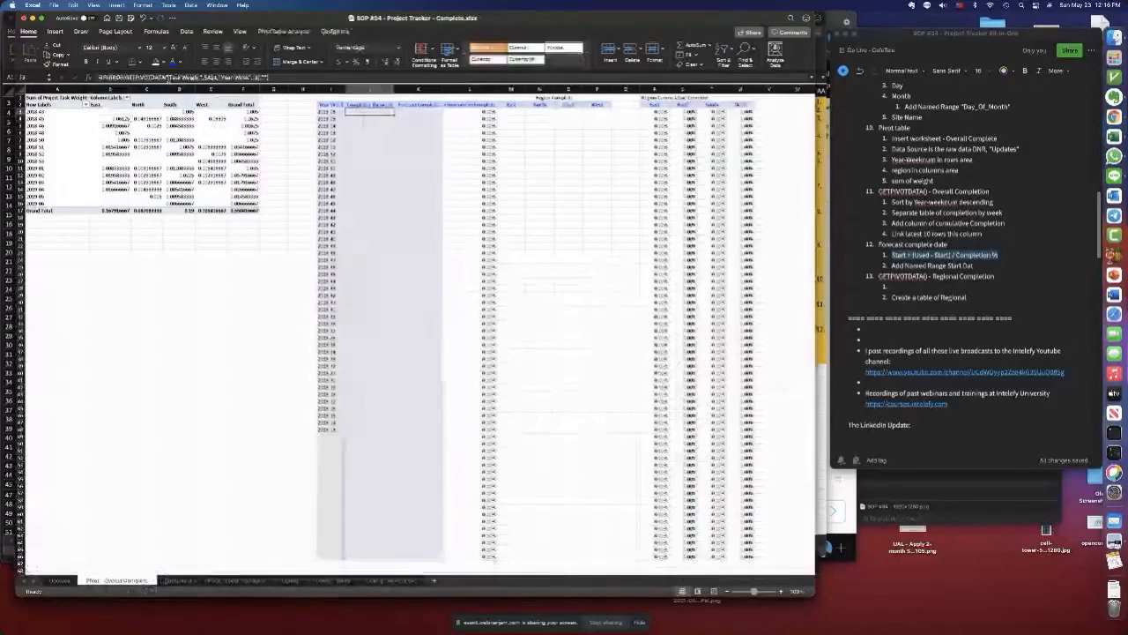
pyautogui.click(124, 77)
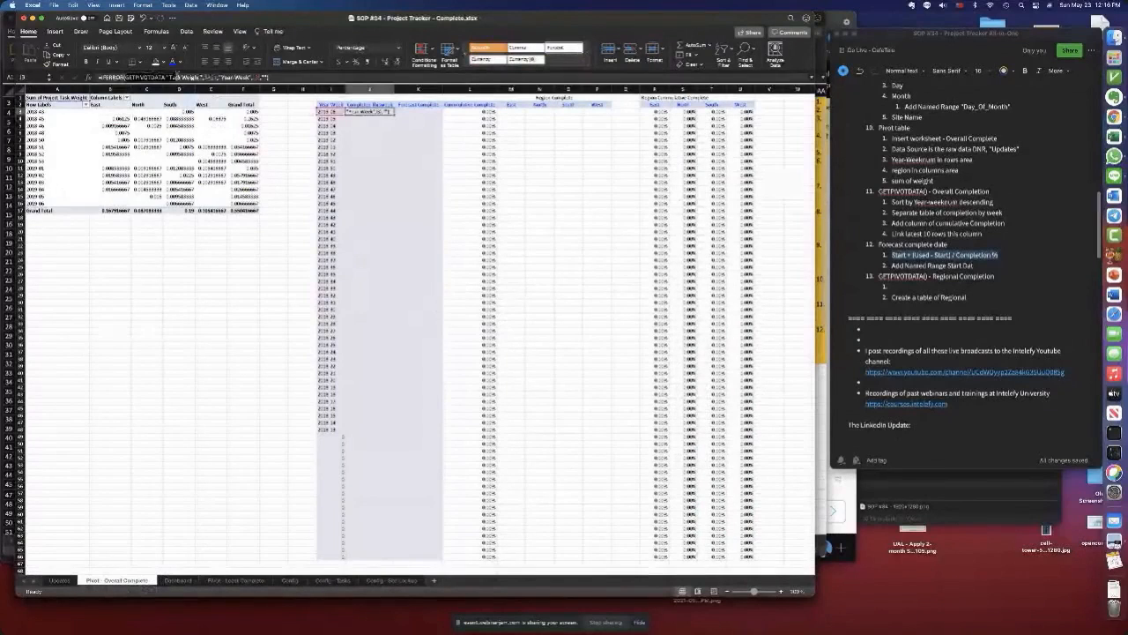
pyautogui.moveTo(245, 76); pyautogui.dragTo(265, 77)
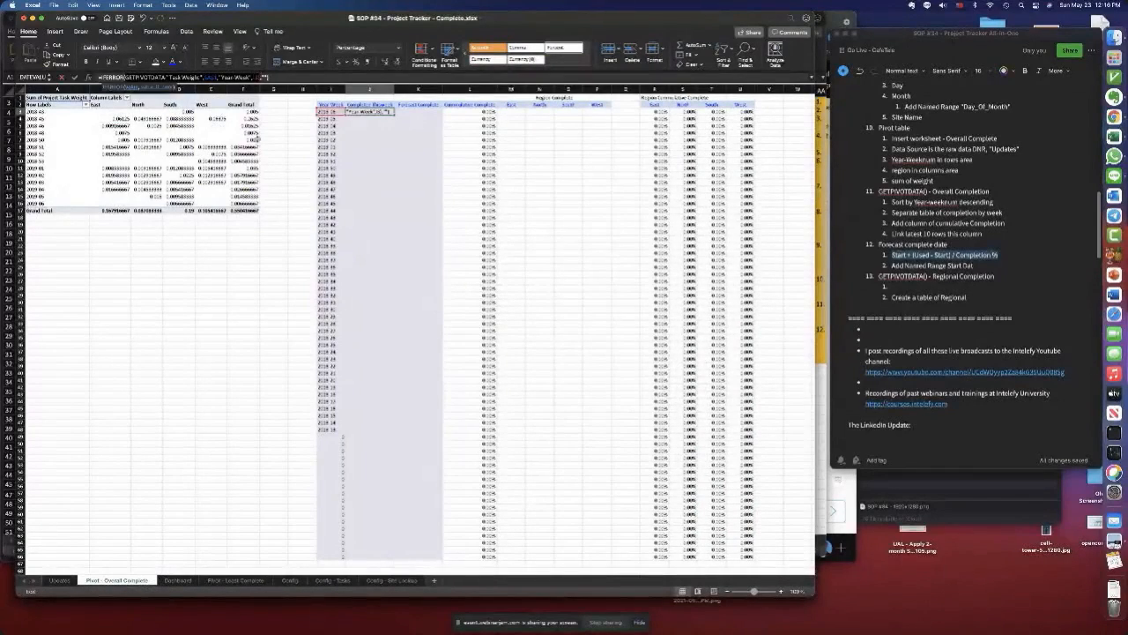
pyautogui.click(110, 111)
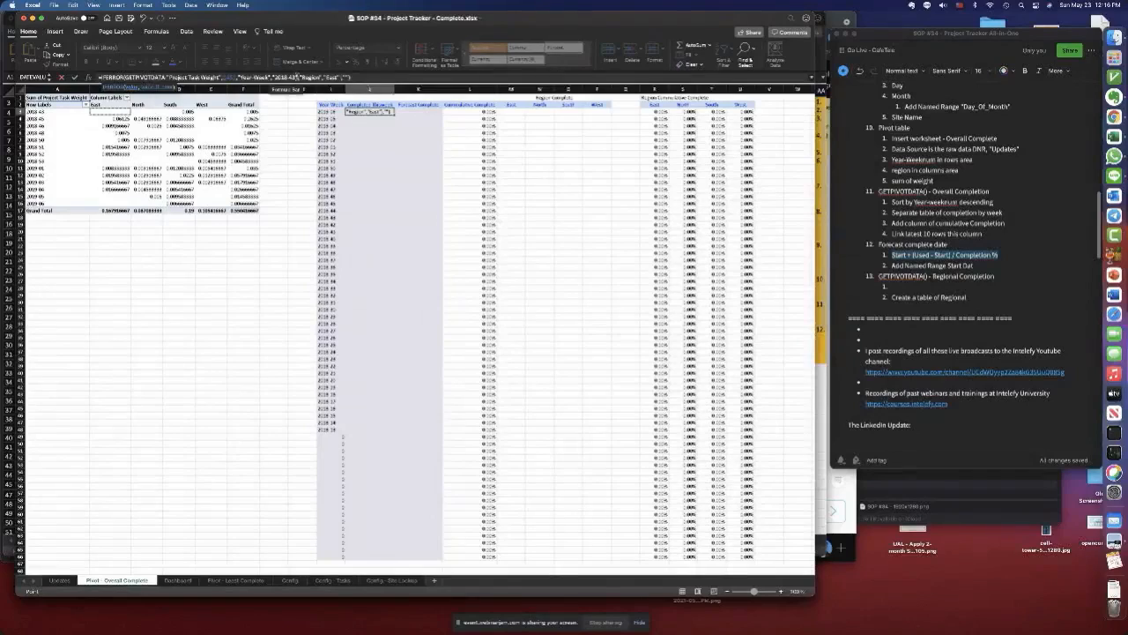
pyautogui.moveTo(274, 77); pyautogui.dragTo(273, 78)
pyautogui.click(323, 112)
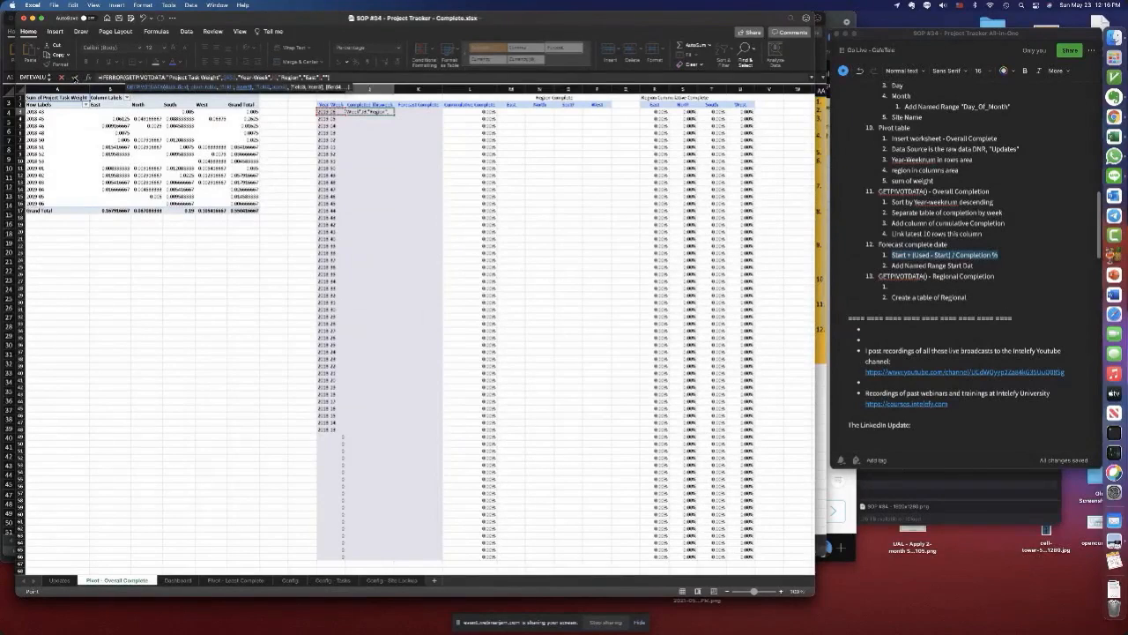
pyautogui.click(75, 78)
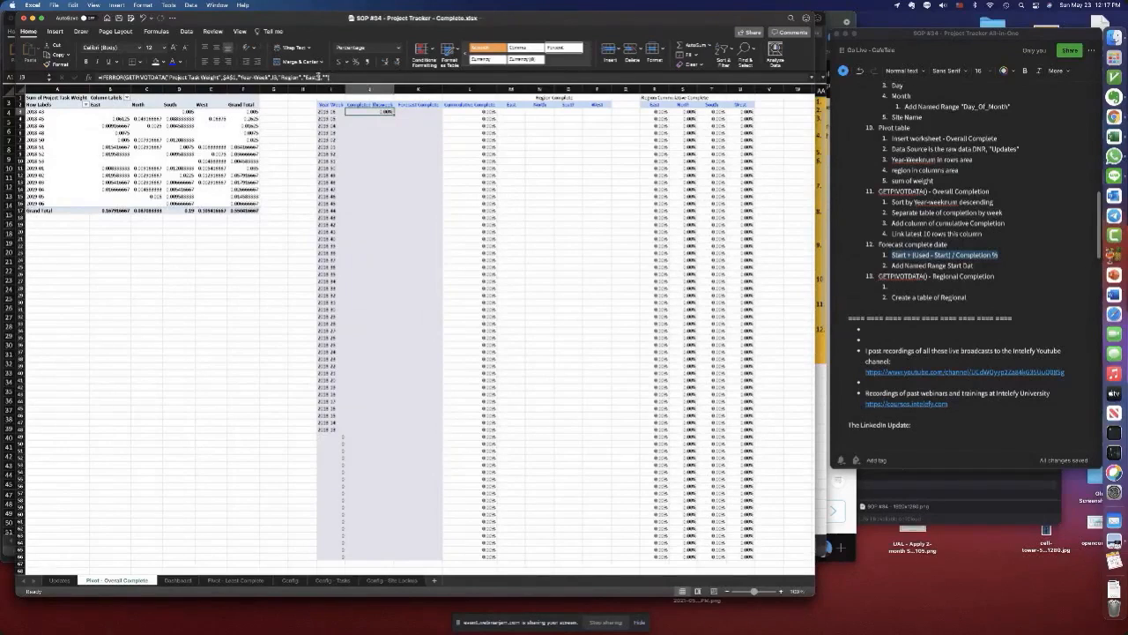
# - Try to remove the Region and East arguments from the first Completed Thisweek formula
pyautogui.click(306, 78)
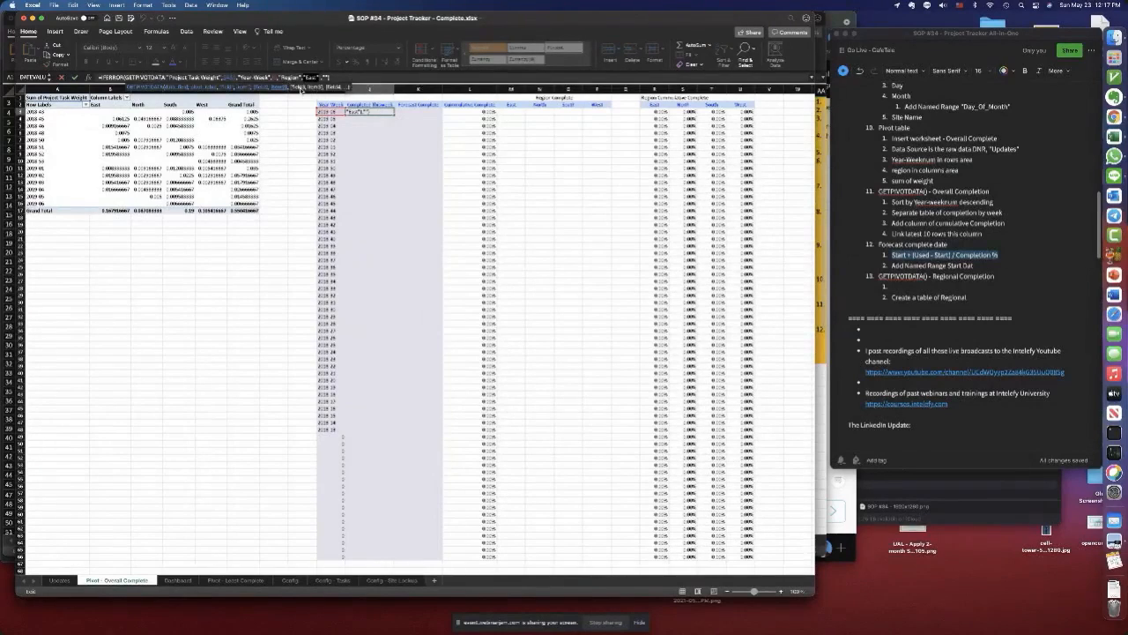
pyautogui.press('BackSpace')
pyautogui.press('BackSpace')
pyautogui.press('BackSpace')
pyautogui.press('BackSpace')
pyautogui.press('BackSpace')
pyautogui.press('BackSpace')
pyautogui.press('BackSpace')
pyautogui.press('BackSpace')
pyautogui.press('BackSpace')
pyautogui.press('BackSpace')
pyautogui.press('BackSpace')
pyautogui.press('BackSpace')
pyautogui.press('BackSpace')
pyautogui.press('BackSpace')
pyautogui.press('BackSpace')
pyautogui.press('BackSpace')
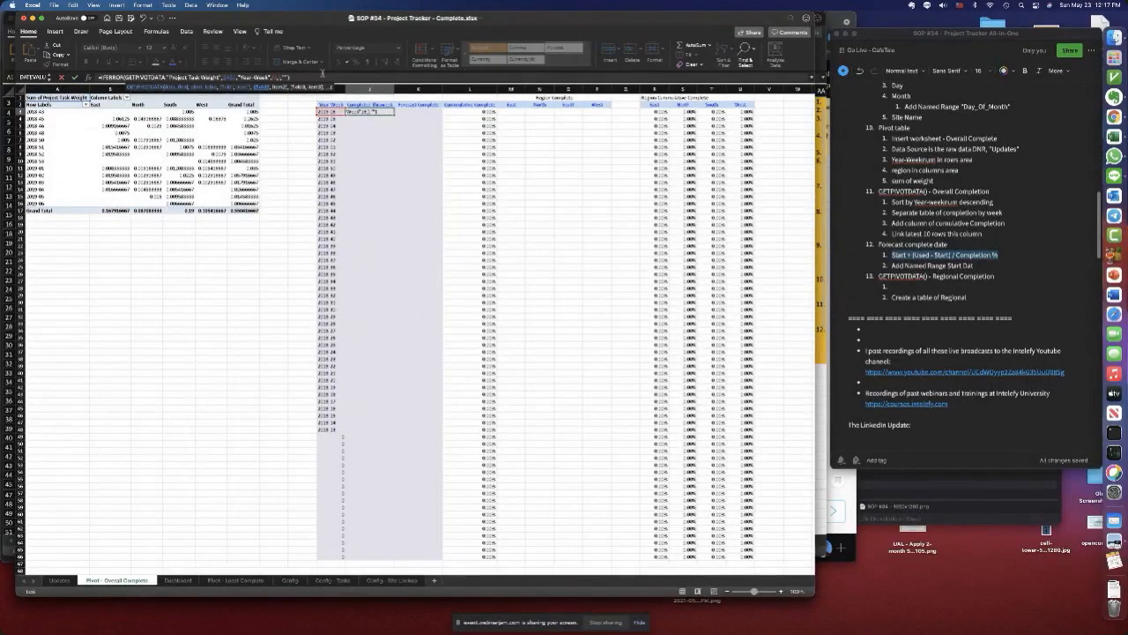
pyautogui.click(286, 77)
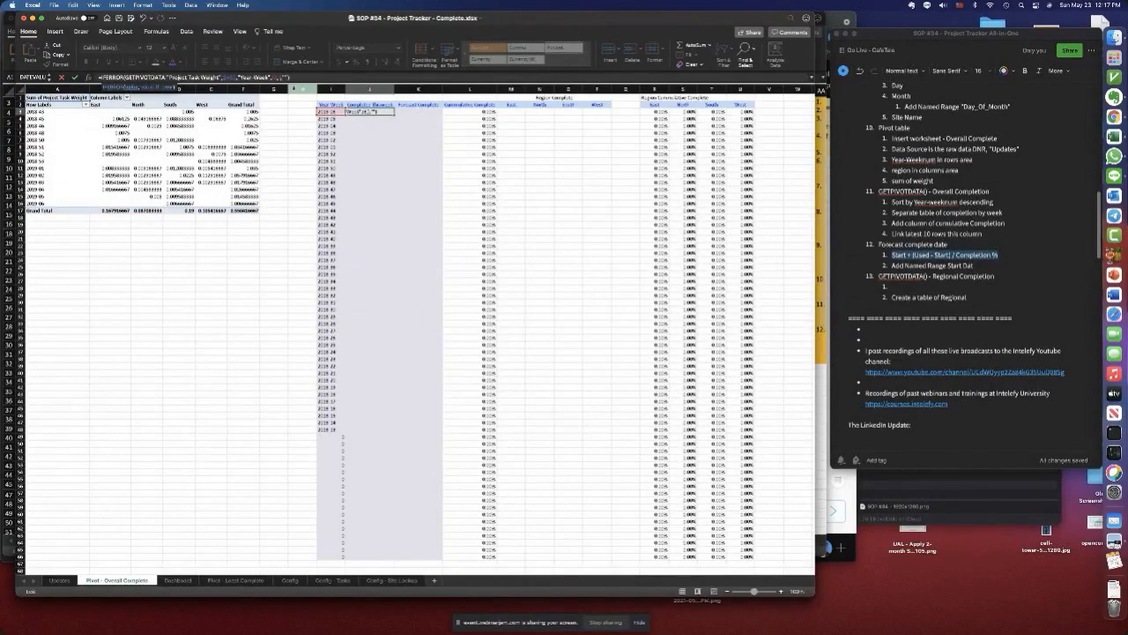
pyautogui.press('BackSpace')
pyautogui.click(75, 78)
pyautogui.click(550, 226)
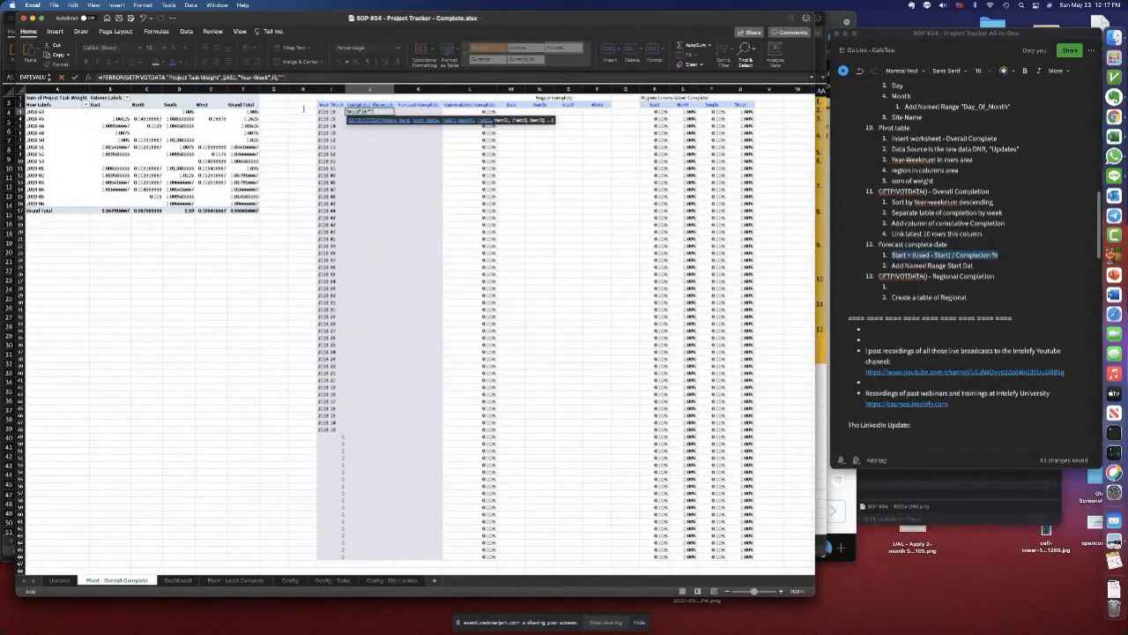
pyautogui.press('BackSpace')
pyautogui.press('BackSpace')
pyautogui.press('BackSpace')
pyautogui.press('BackSpace')
pyautogui.press('BackSpace')
pyautogui.press('BackSpace')
pyautogui.press('BackSpace')
pyautogui.press('BackSpace')
pyautogui.press('BackSpace')
pyautogui.press('BackSpace')
pyautogui.press('BackSpace')
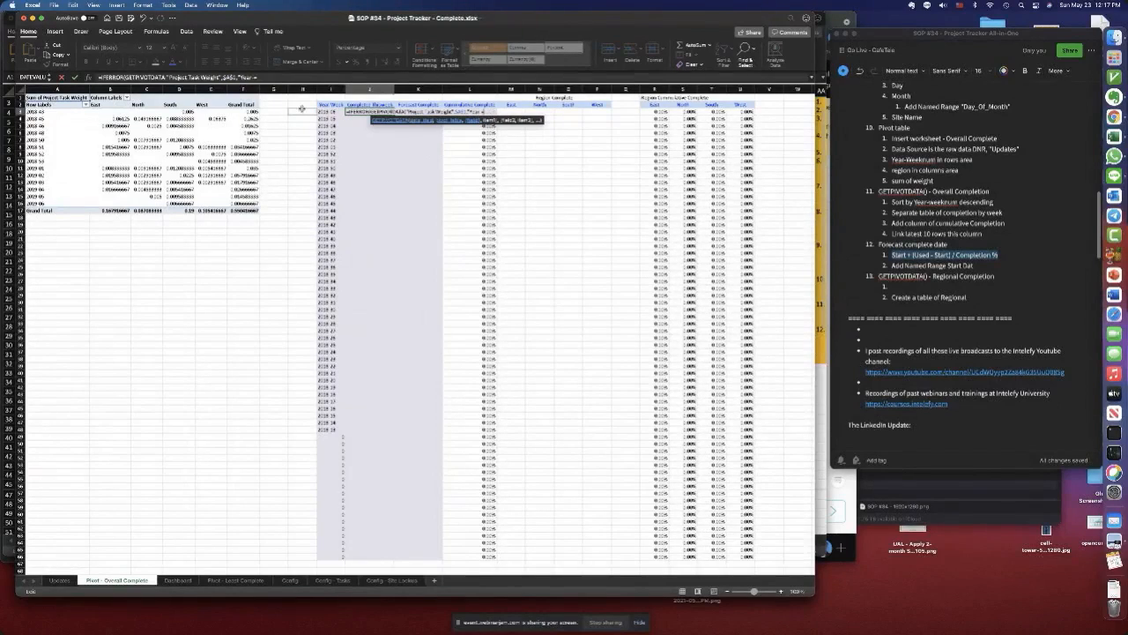
pyautogui.press('Escape')
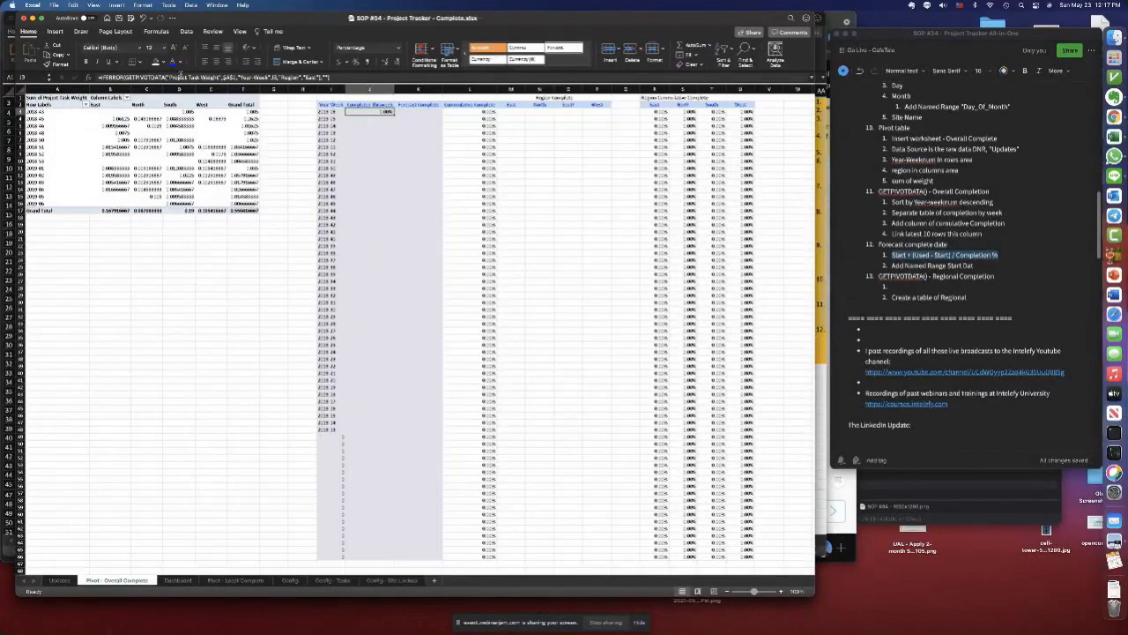
# - Replace the GETPIVOTDATA part of J3 with a reference to the pivot's Grand Total, set its Year-Week item to I3, and fill the column down
pyautogui.moveTo(126, 78); pyautogui.dragTo(320, 79)
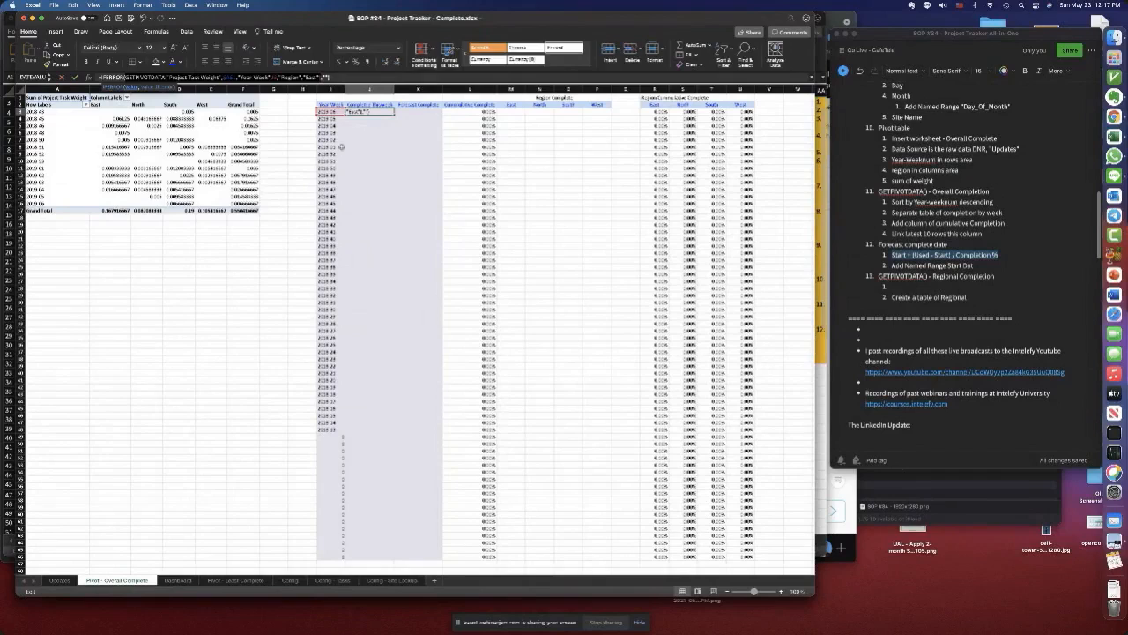
pyautogui.click(249, 112)
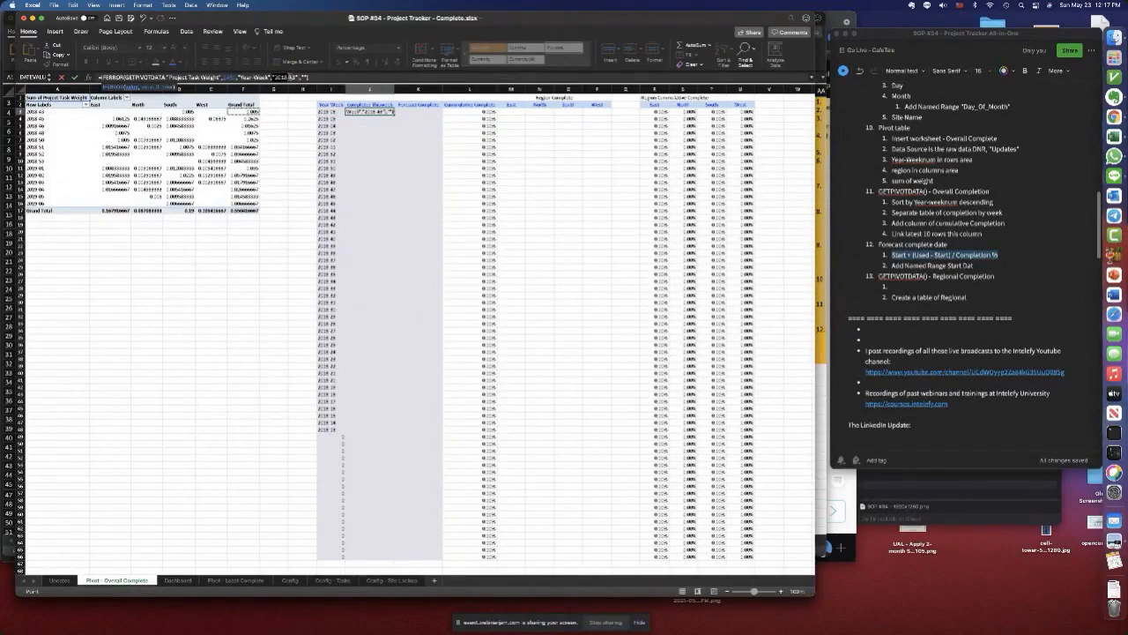
pyautogui.moveTo(298, 77); pyautogui.dragTo(298, 81)
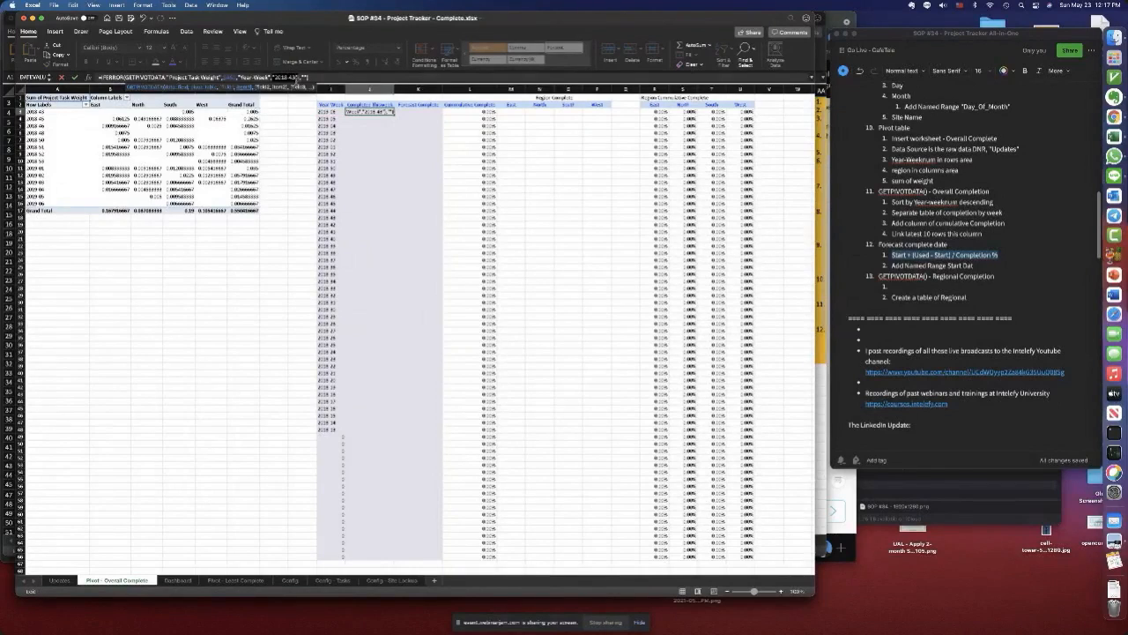
pyautogui.click(331, 114)
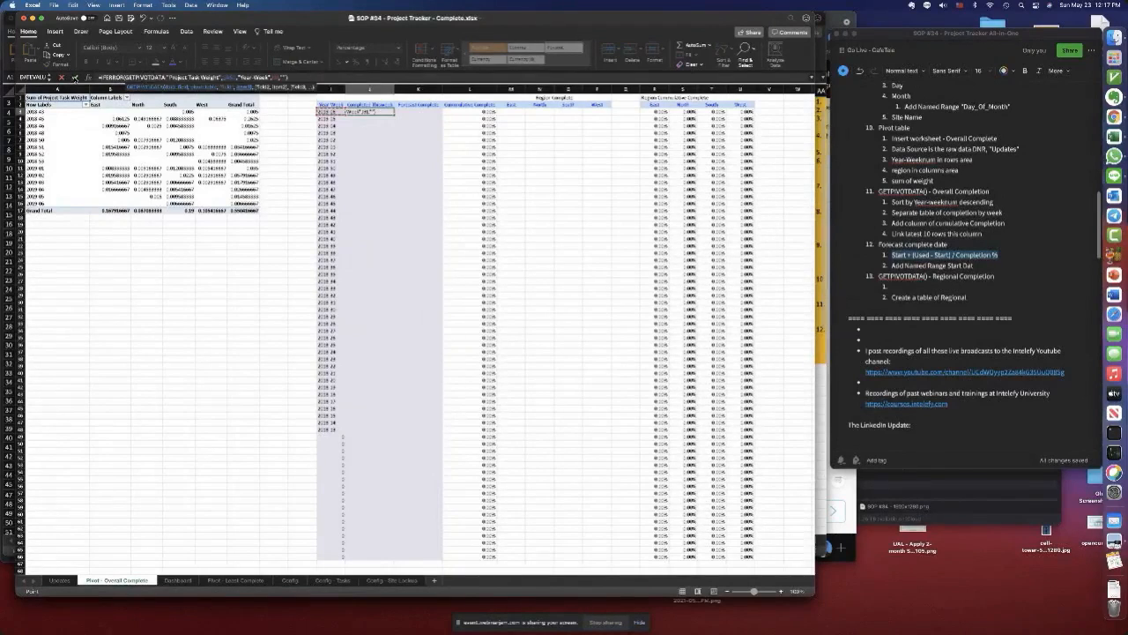
pyautogui.press('Return')
pyautogui.click(393, 113)
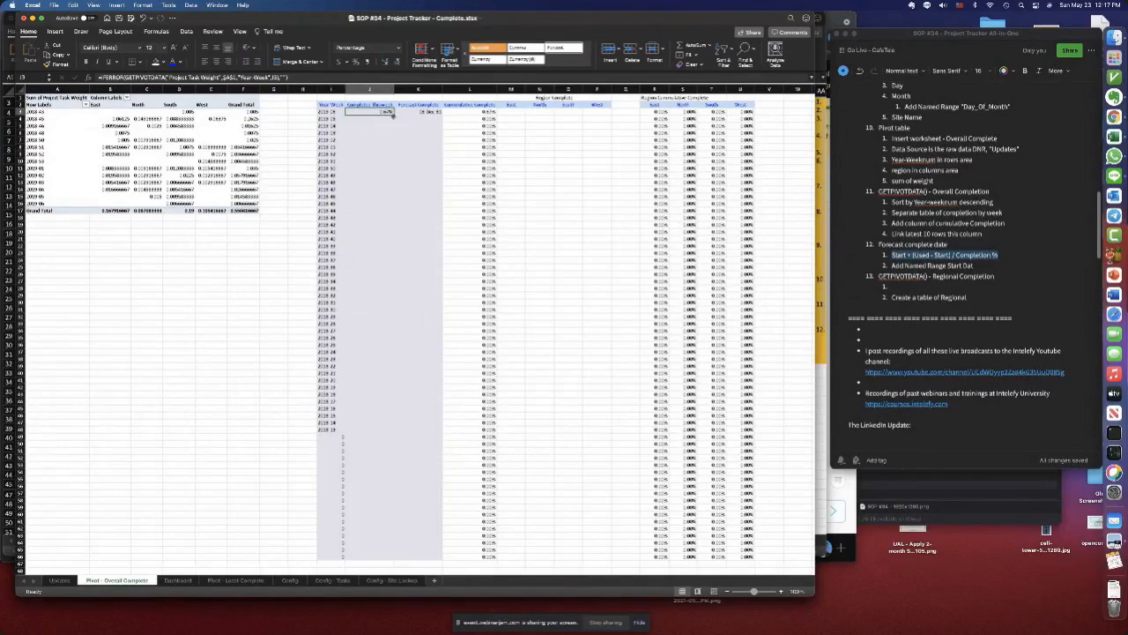
pyautogui.doubleClick(393, 114)
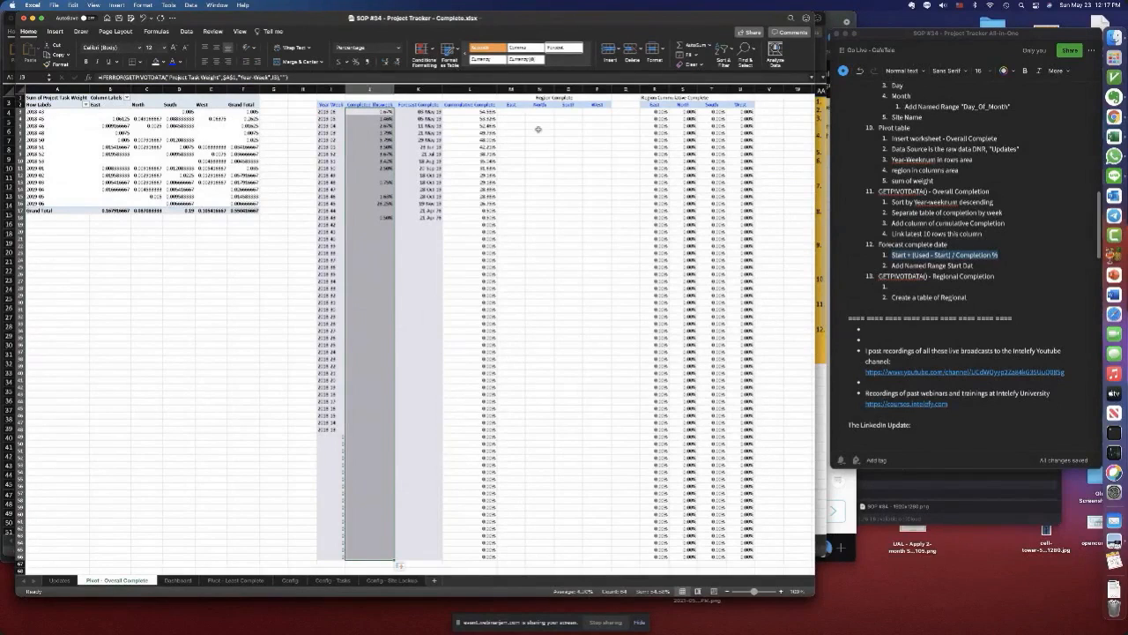
# - Rebuild the first East formula under Region Complete from the pivot's East value and set its Year-Week item to $I3
pyautogui.click(512, 112)
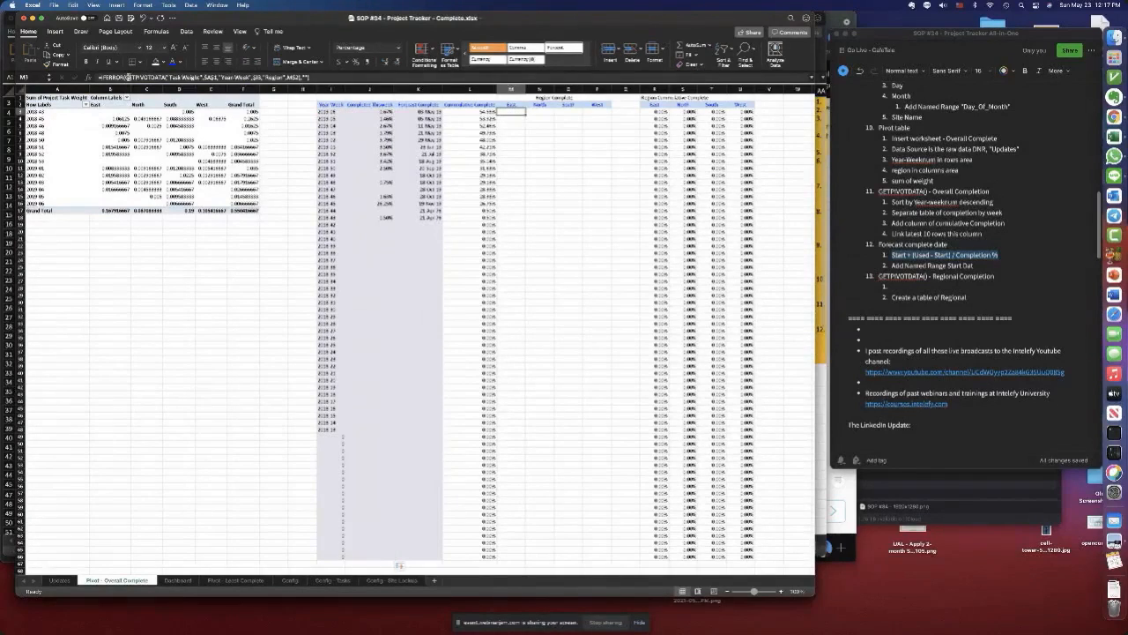
pyautogui.moveTo(127, 77); pyautogui.dragTo(302, 78)
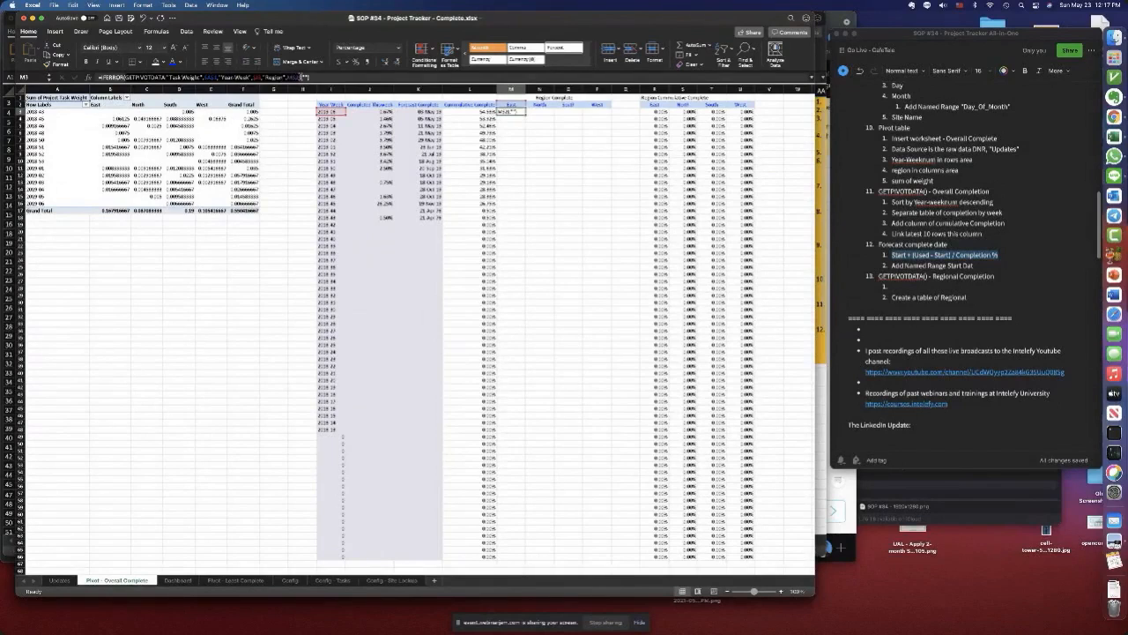
pyautogui.click(115, 112)
pyautogui.moveTo(272, 77); pyautogui.dragTo(297, 78)
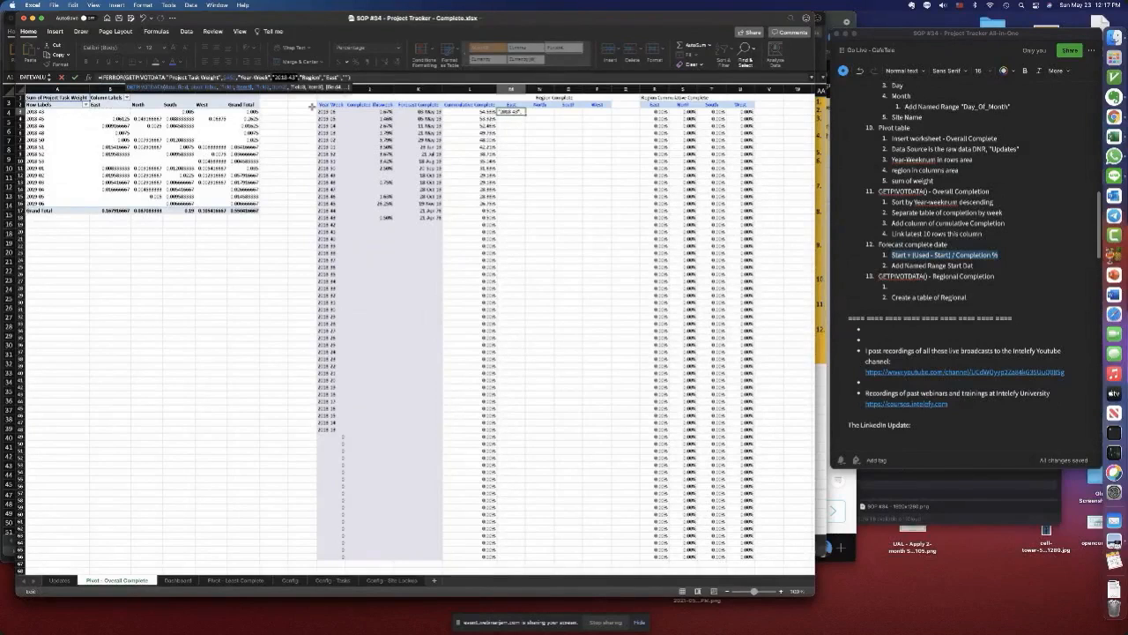
pyautogui.click(328, 112)
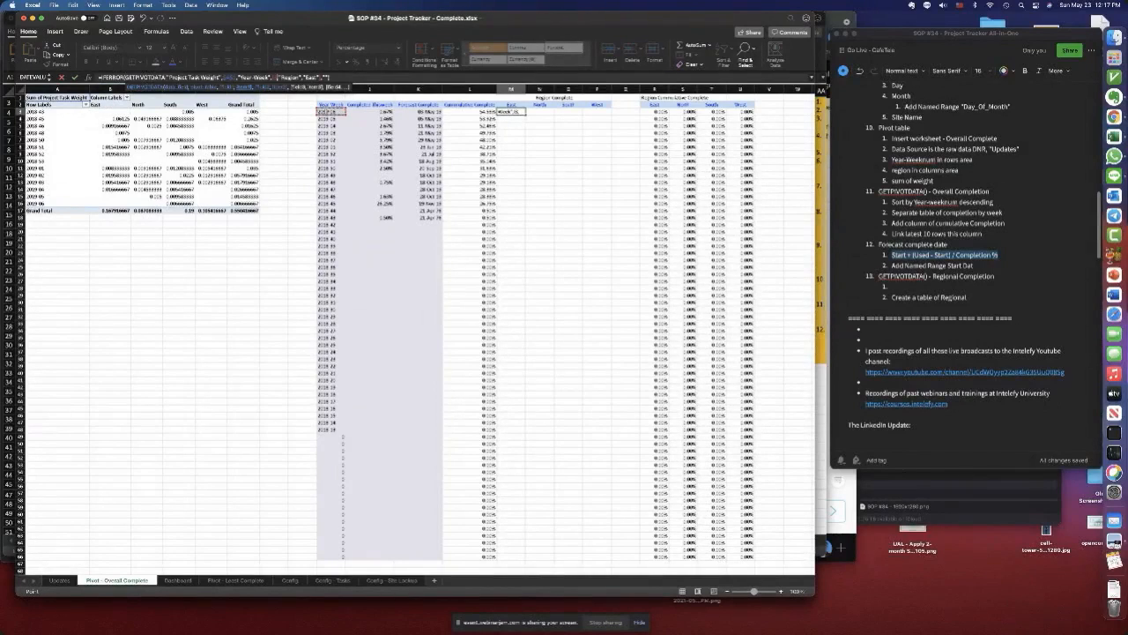
pyautogui.press('F4')
pyautogui.press('F4')
# - Replace the "East" item in the M3 formula with the header reference M$2 and enter the formula
pyautogui.moveTo(307, 78); pyautogui.dragTo(322, 78)
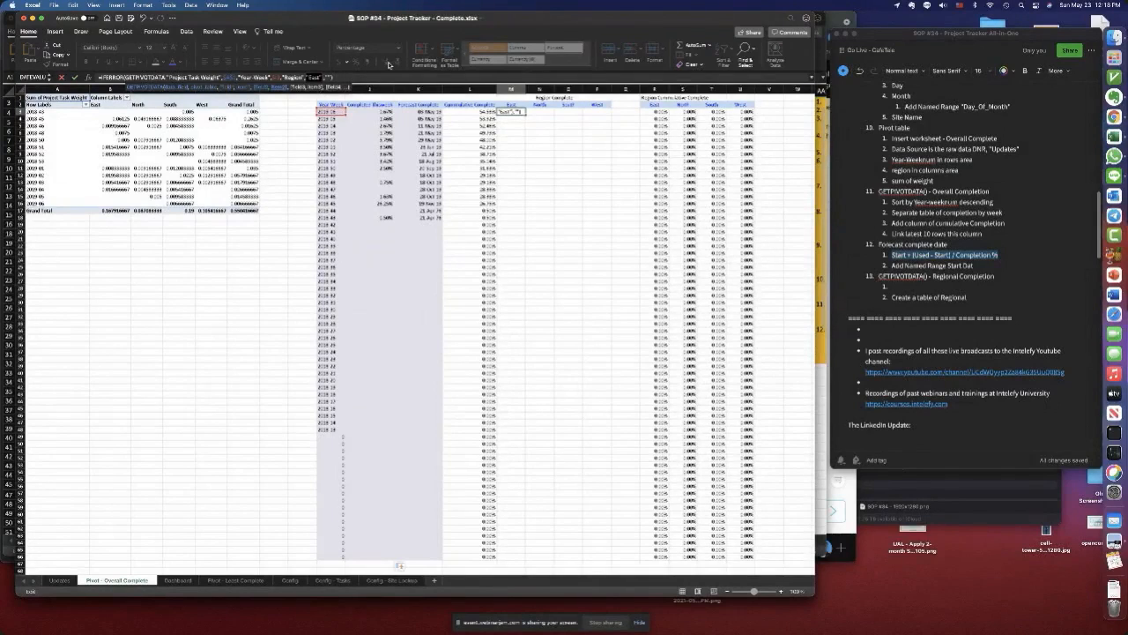
pyautogui.click(509, 103)
pyautogui.press('F4')
pyautogui.press('F4')
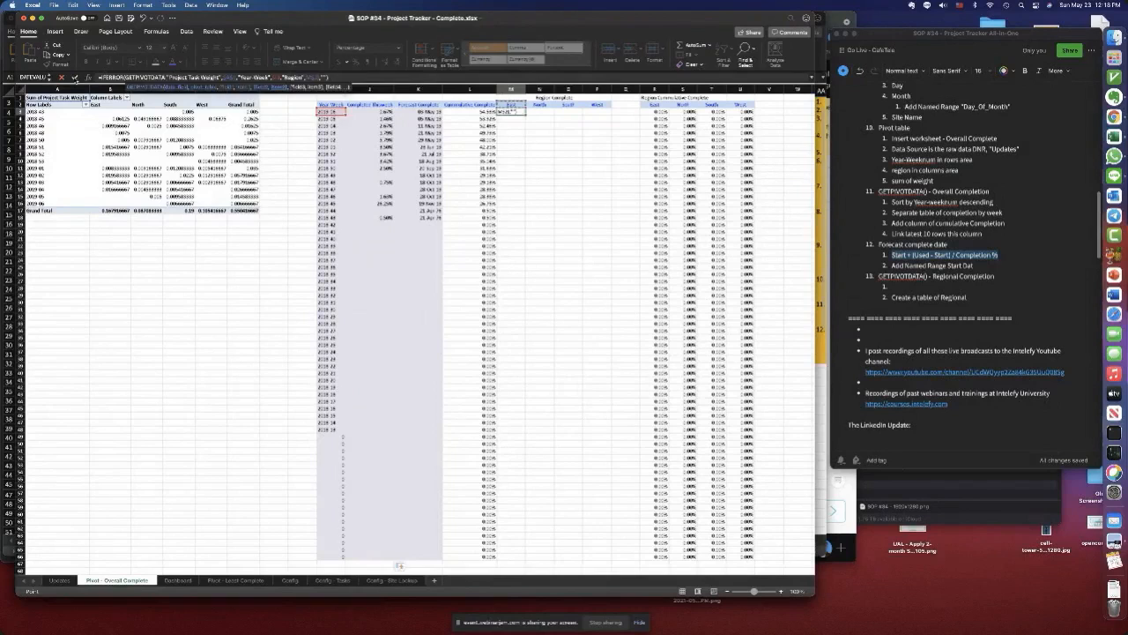
pyautogui.click(75, 78)
# - Fill the East formula across North, South and West and down all weeks, and check the Dashboard's table and charts
pyautogui.moveTo(525, 116); pyautogui.dragTo(608, 115)
pyautogui.doubleClick(608, 116)
pyautogui.click(569, 215)
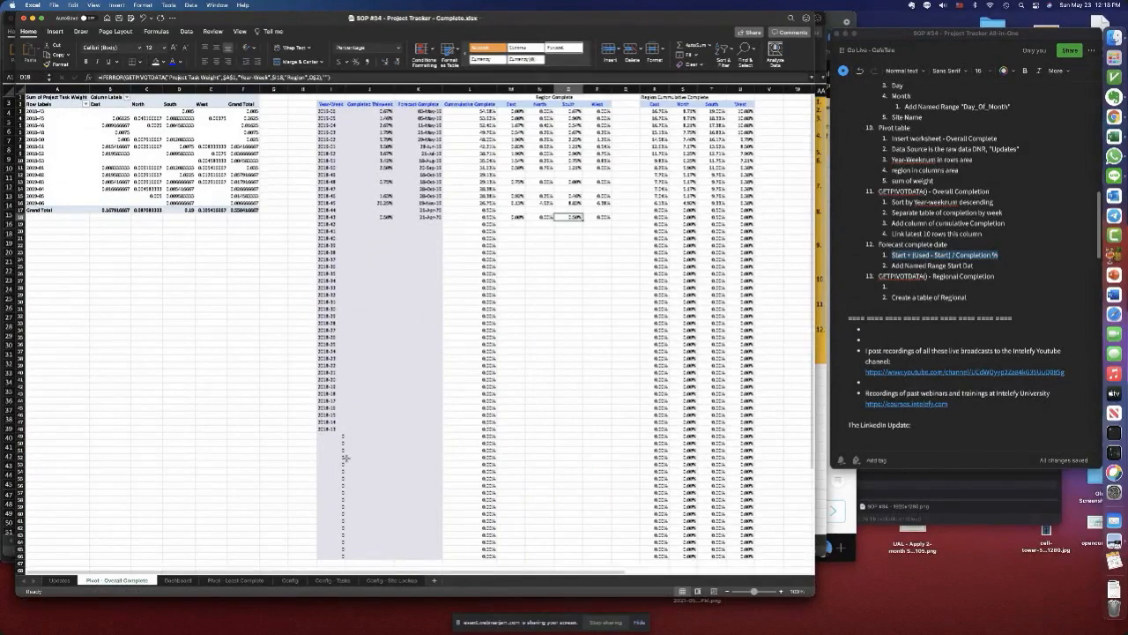
pyautogui.click(178, 580)
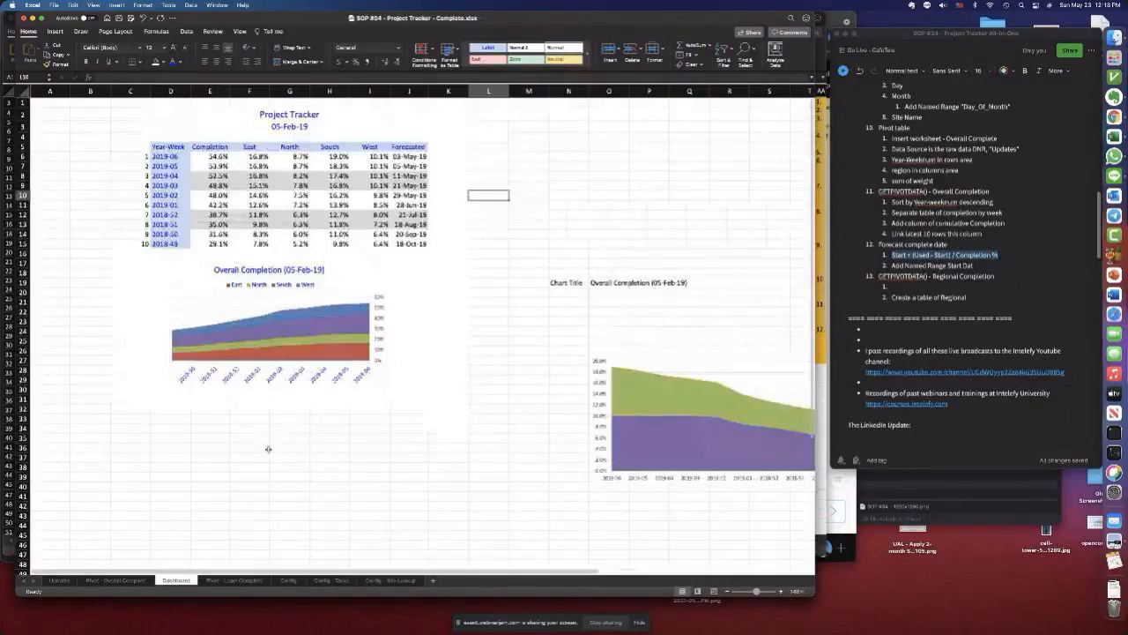
pyautogui.scroll(-3, 339, 414)
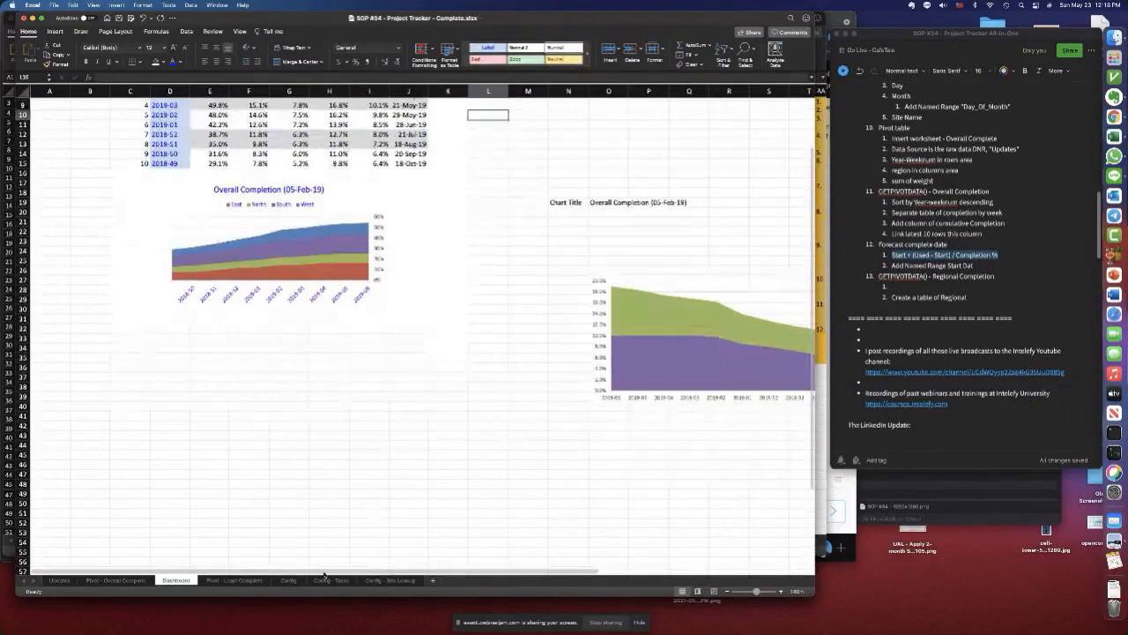
# - On the Updates sheet, insert a column before Month and head it "Site Task Weight"
pyautogui.click(60, 580)
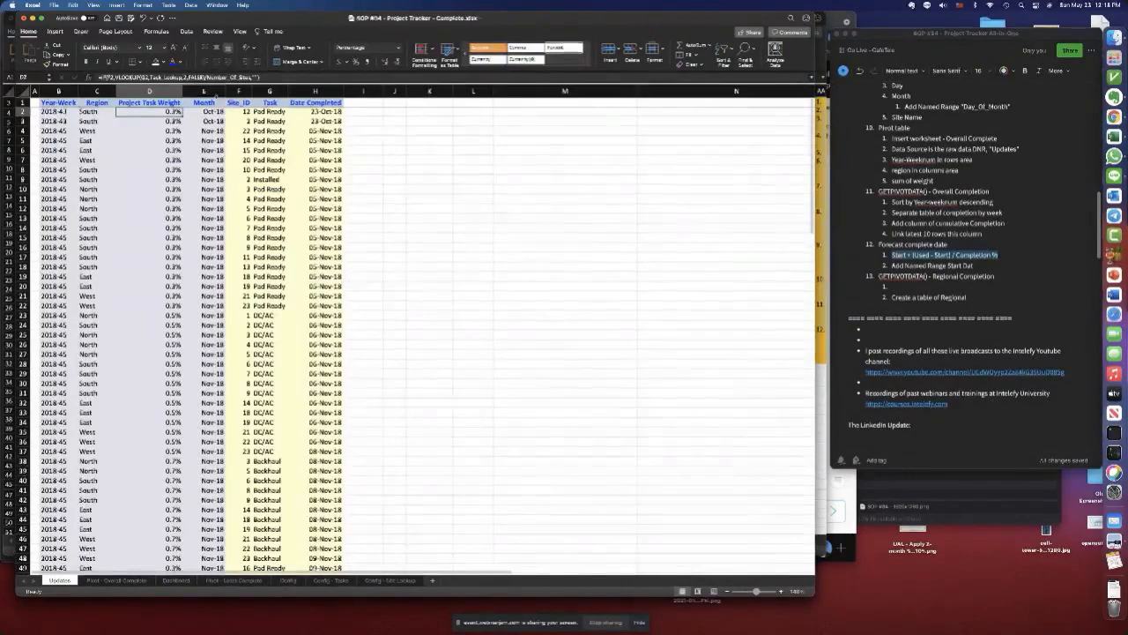
pyautogui.rightClick(213, 92)
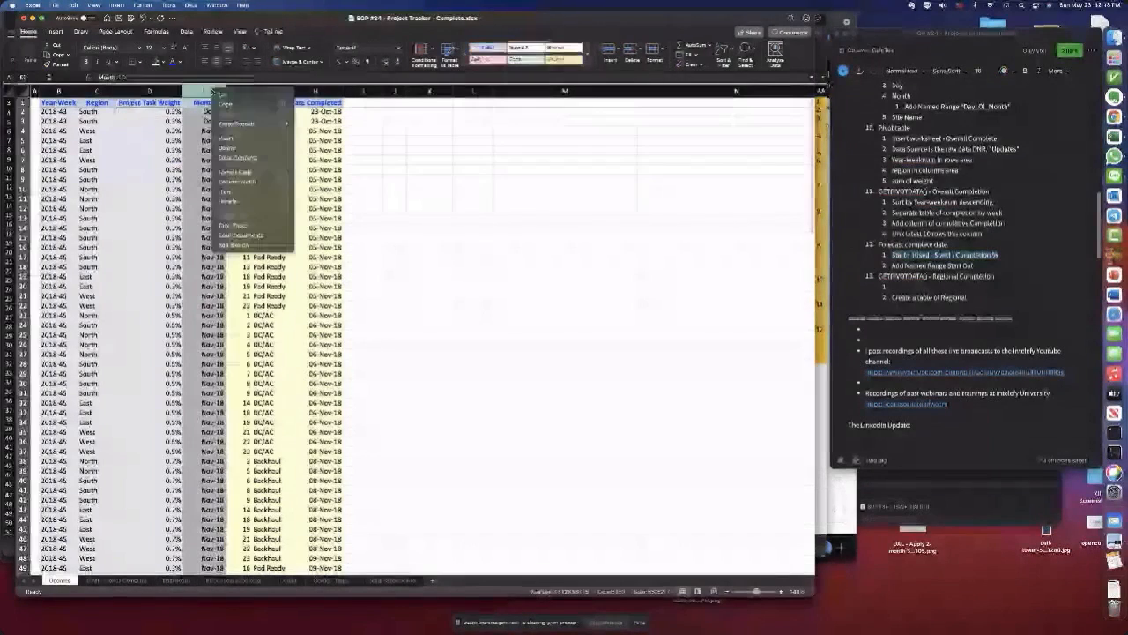
pyautogui.click(228, 138)
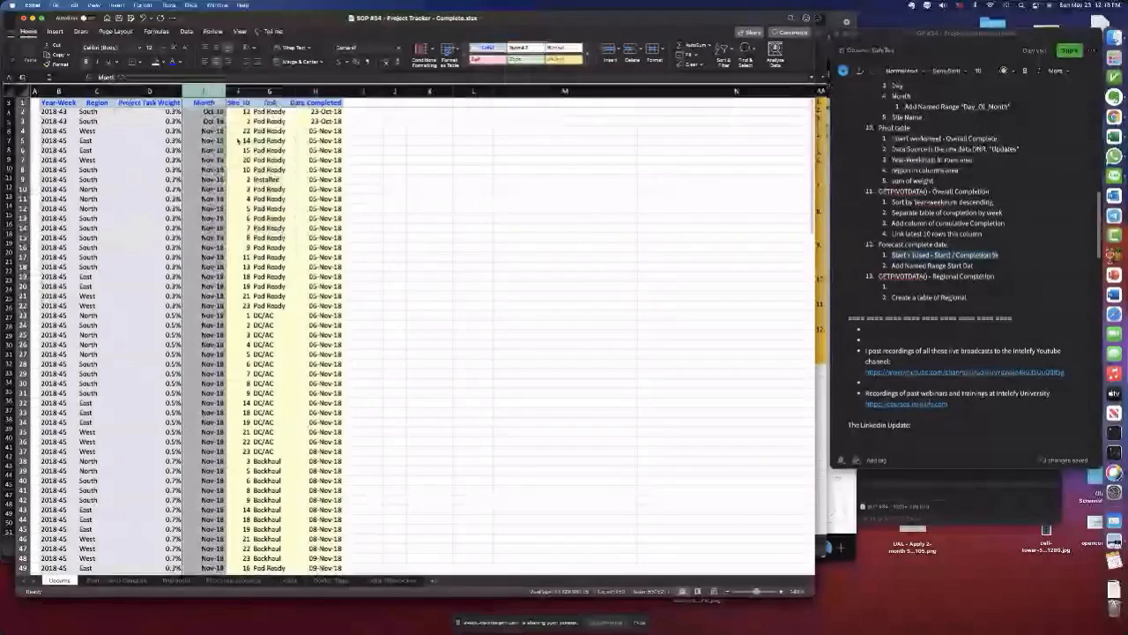
pyautogui.click(211, 103)
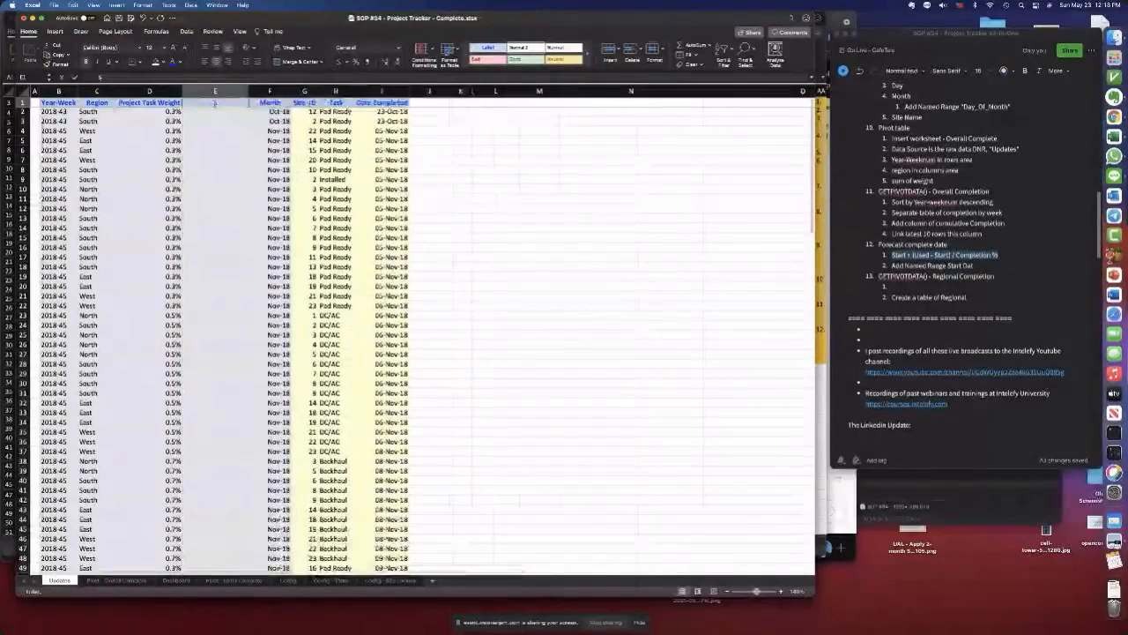
pyautogui.write('Site Tas')
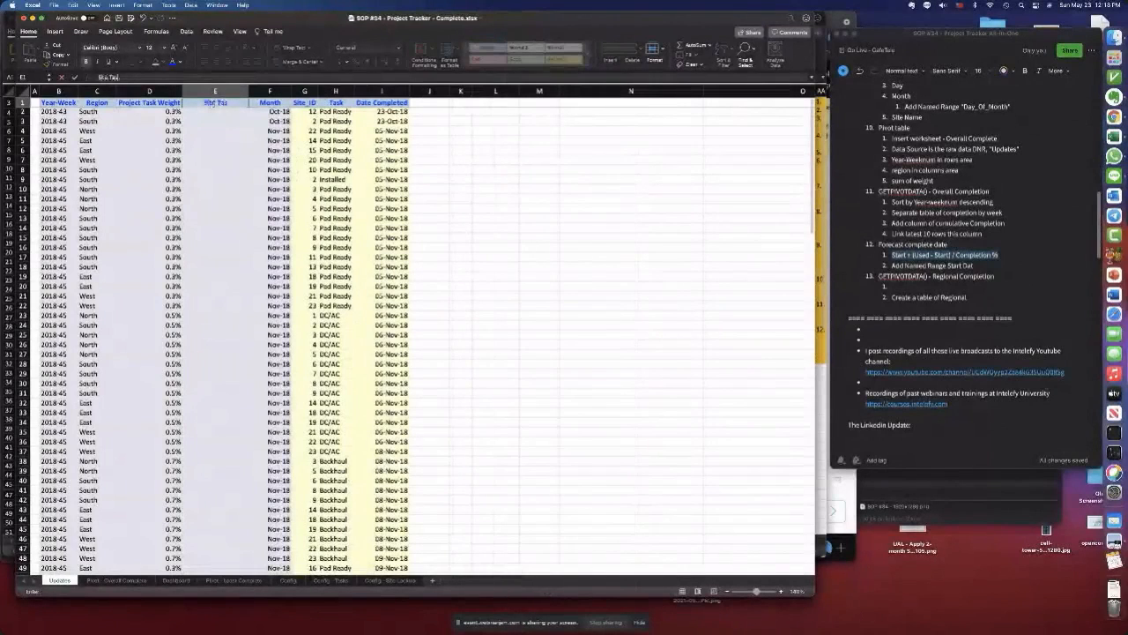
pyautogui.write('k Weight')
pyautogui.press('Return')
# - In the first Site Task Weight cell, begin an IF formula testing G2 with a VLOOKUP of H2 in the named range Task_Lookup
pyautogui.write('=')
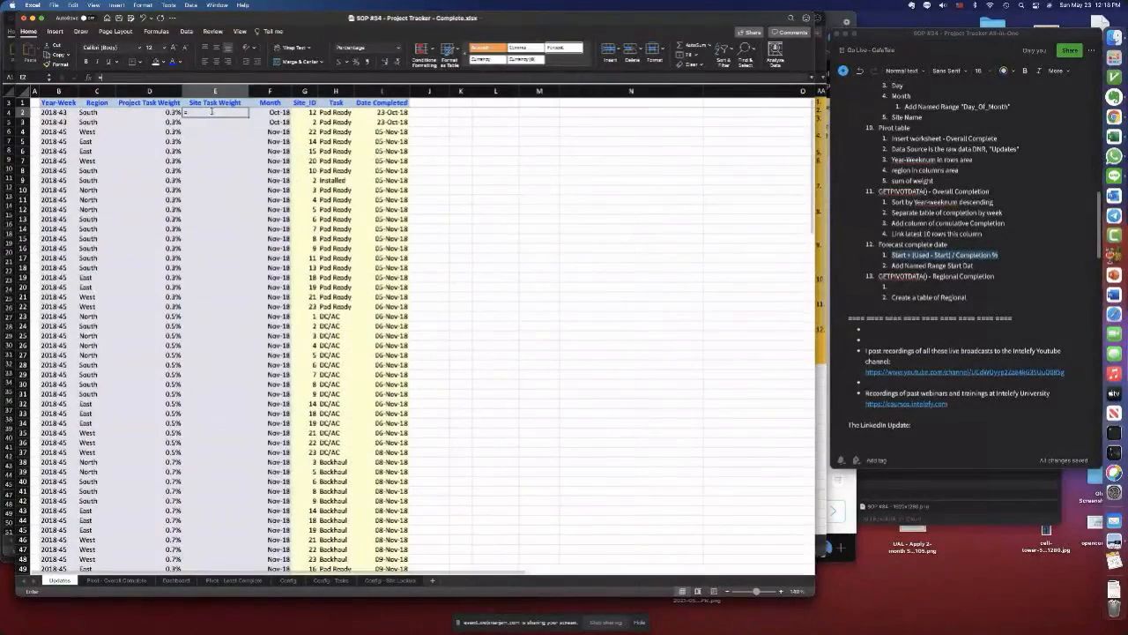
pyautogui.write('if(')
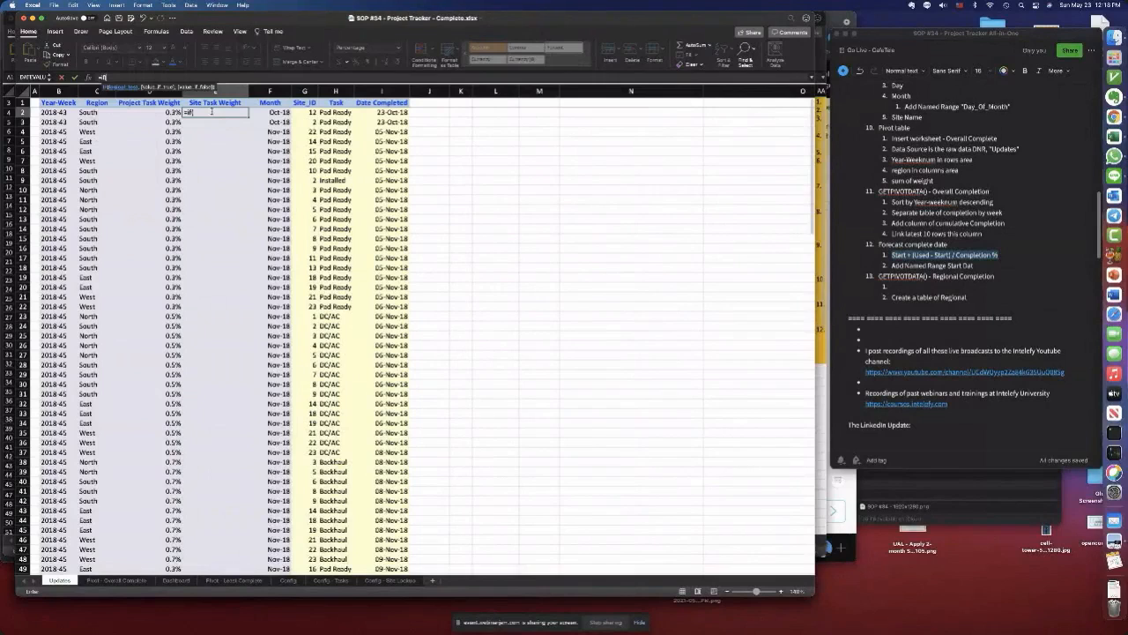
pyautogui.click(304, 112)
pyautogui.write(',')
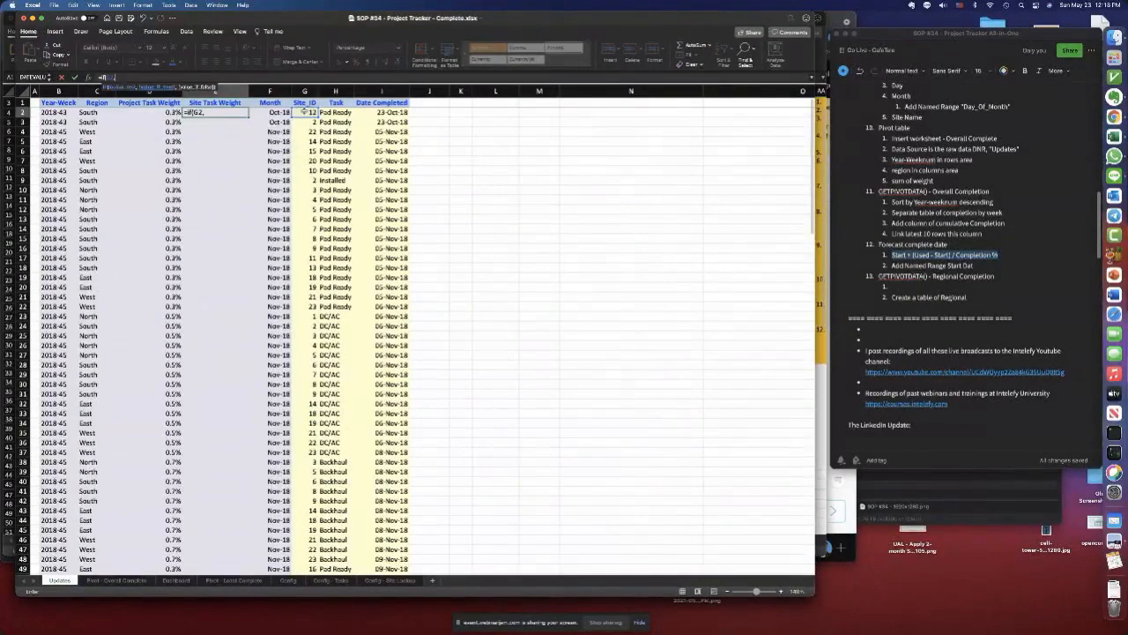
pyautogui.write('vlookup(')
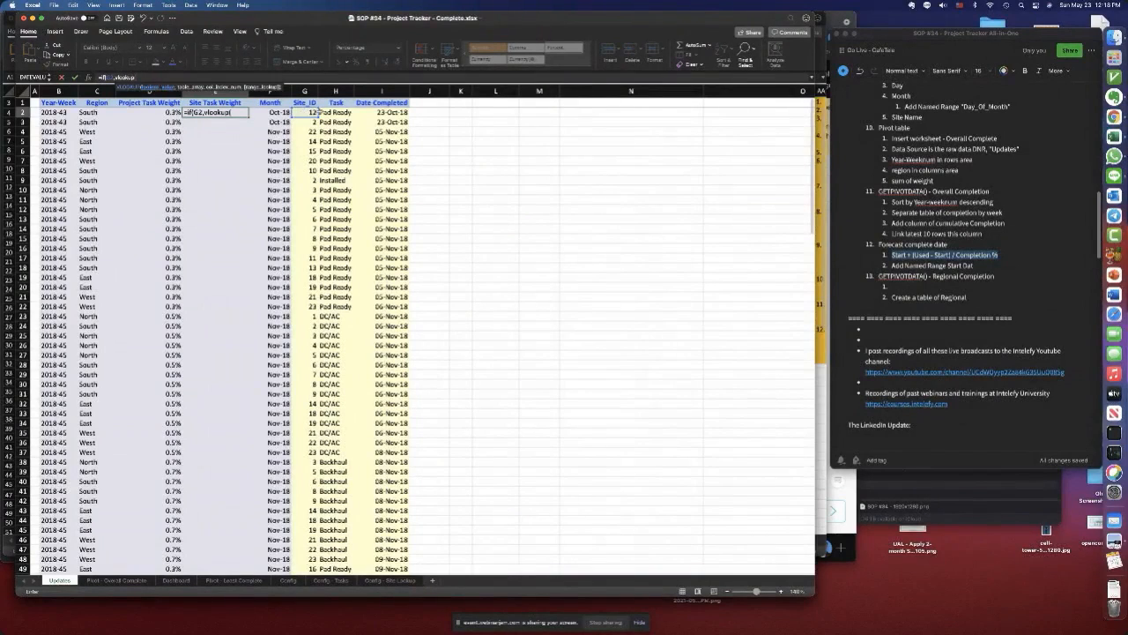
pyautogui.click(336, 112)
pyautogui.write(',')
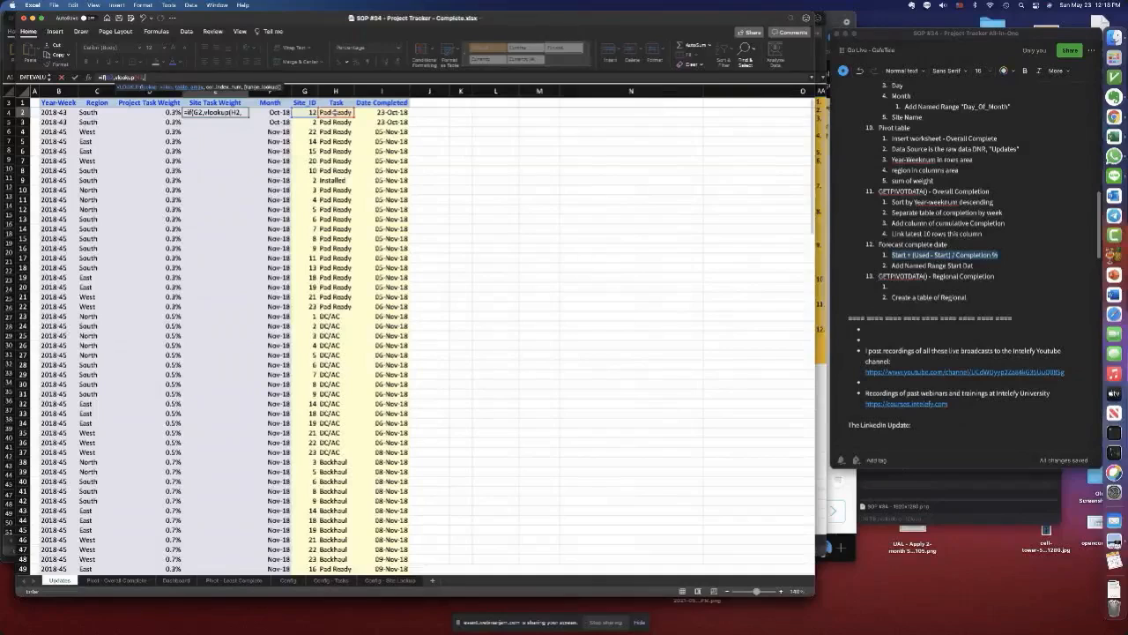
pyautogui.press('F3')
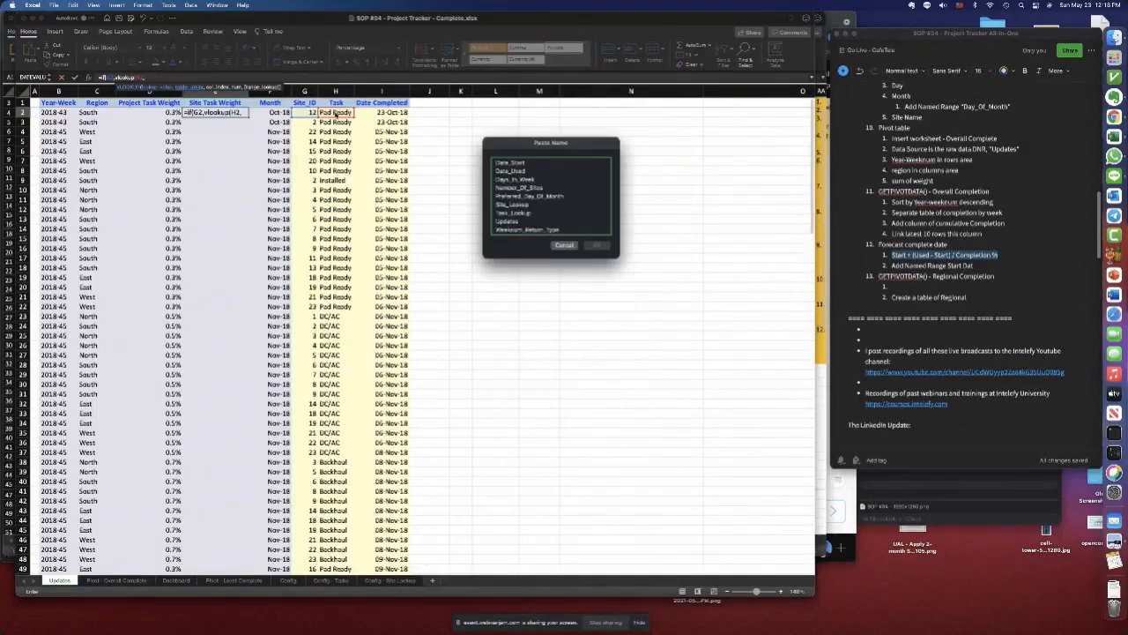
pyautogui.click(521, 213)
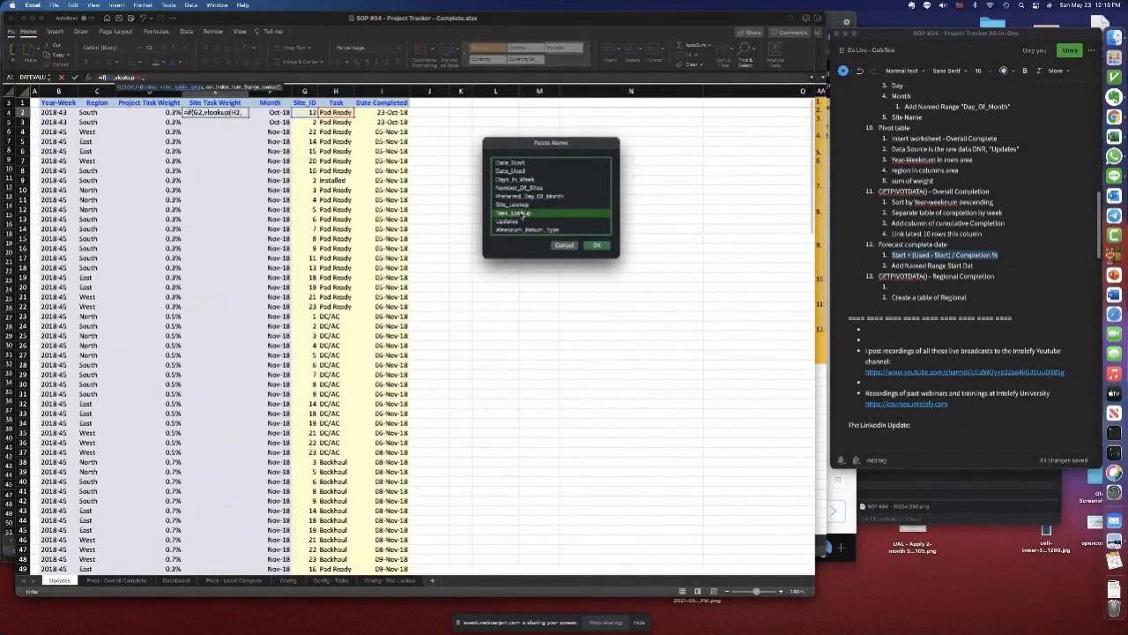
pyautogui.click(597, 246)
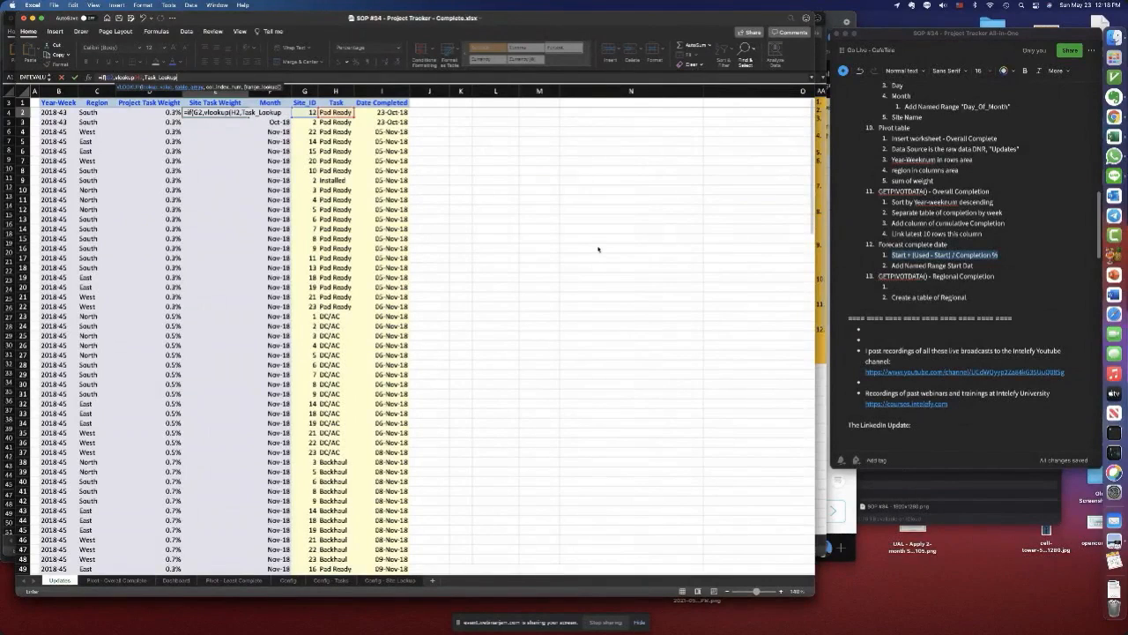
# - Complete the VLOOKUP with column 2, FALSE and an empty-text fallback for the IF, and fill the formula down the Site Task Weight column
pyautogui.write(',22FALSE')
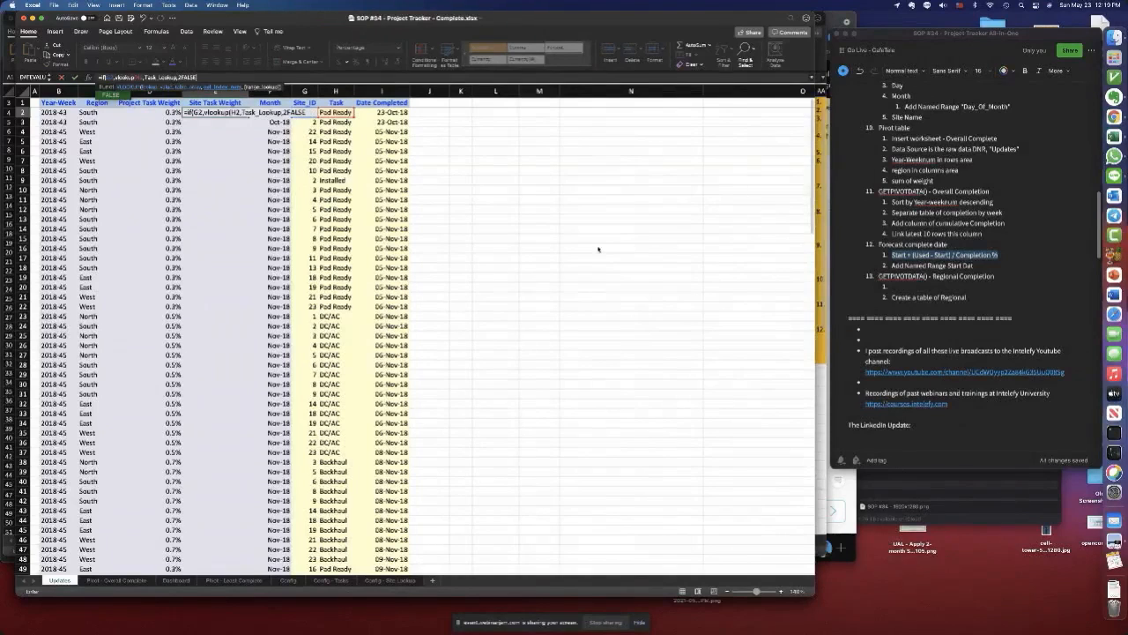
pyautogui.write(')')
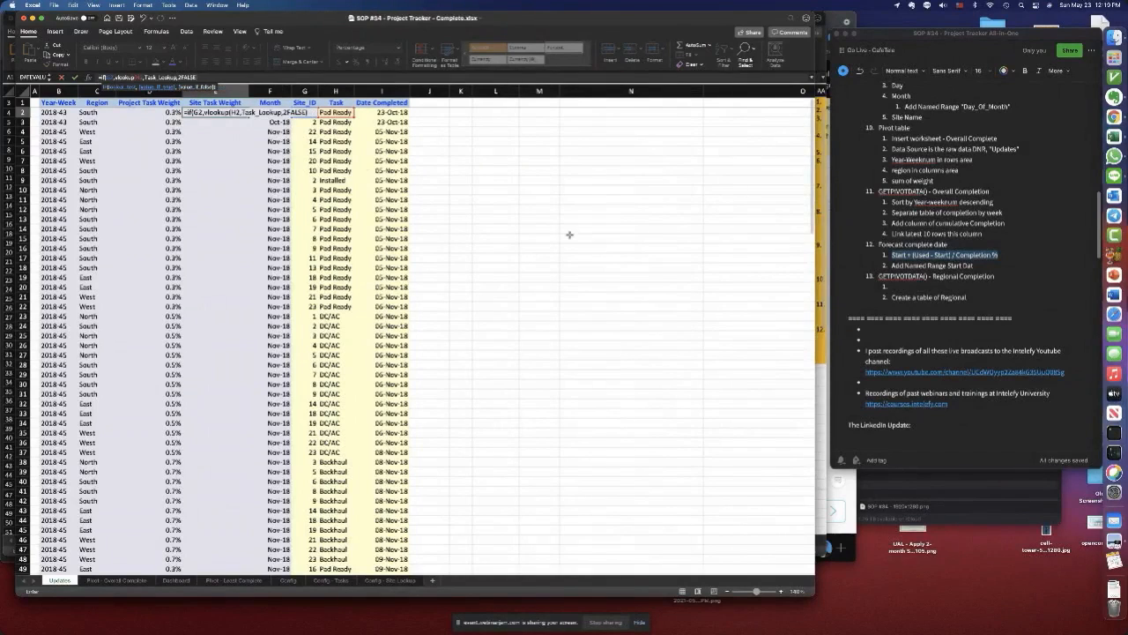
pyautogui.click(181, 77)
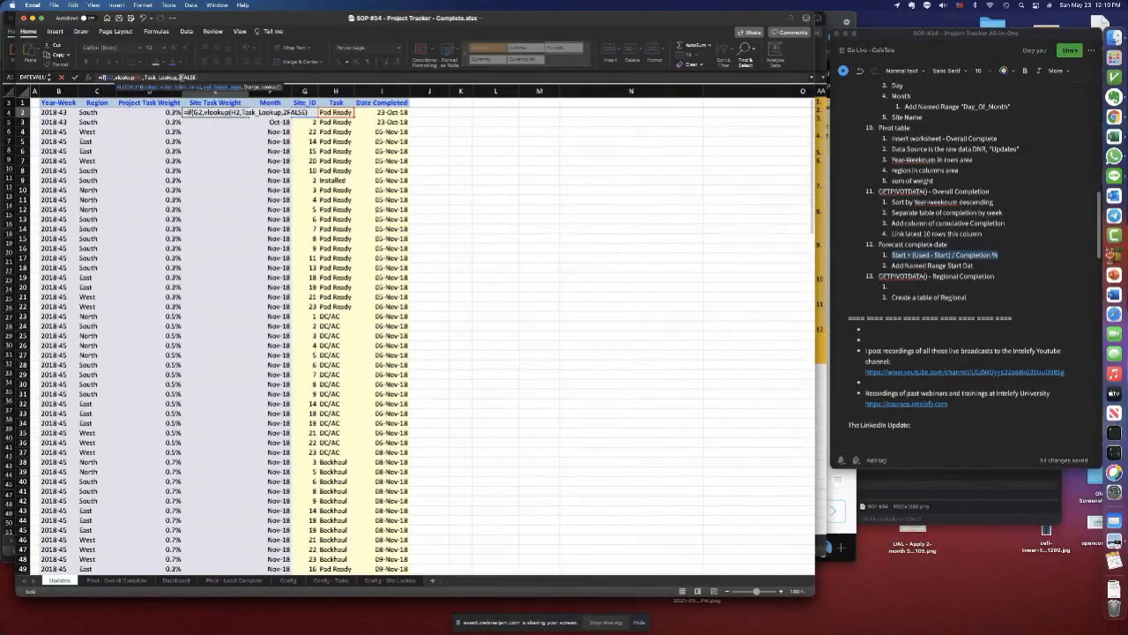
pyautogui.write(',')
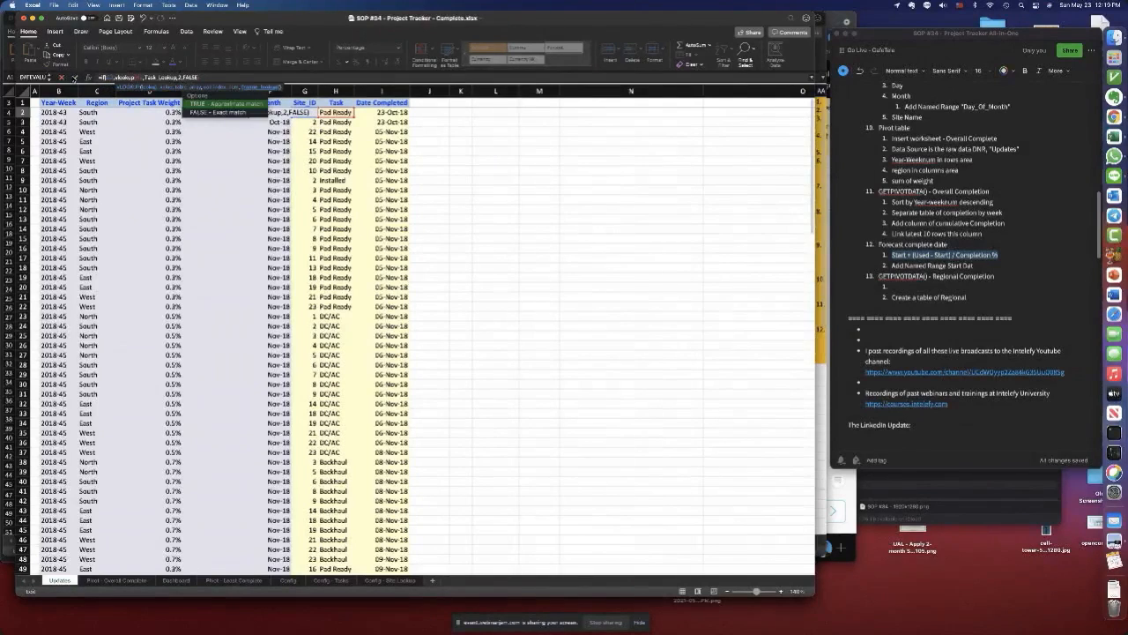
pyautogui.click(219, 77)
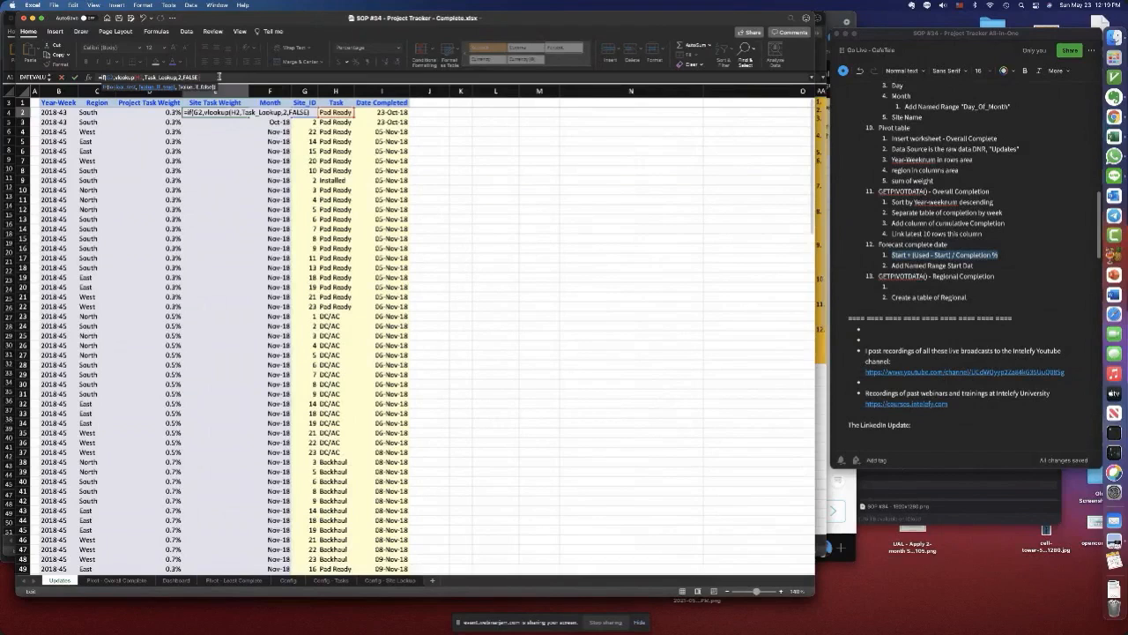
pyautogui.press('Return')
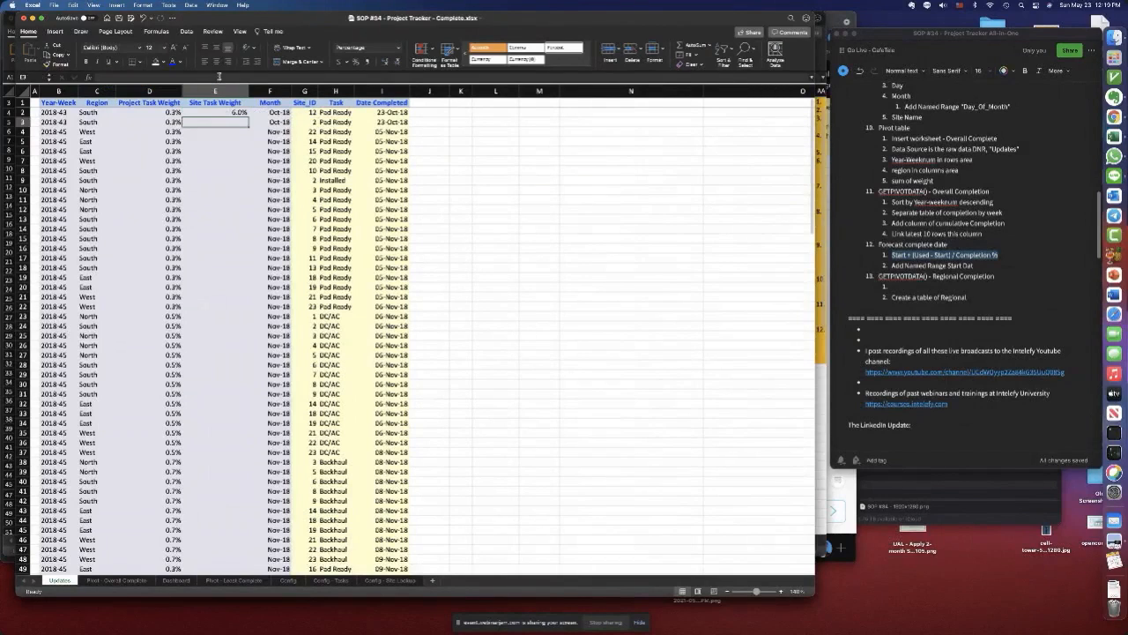
pyautogui.click(236, 112)
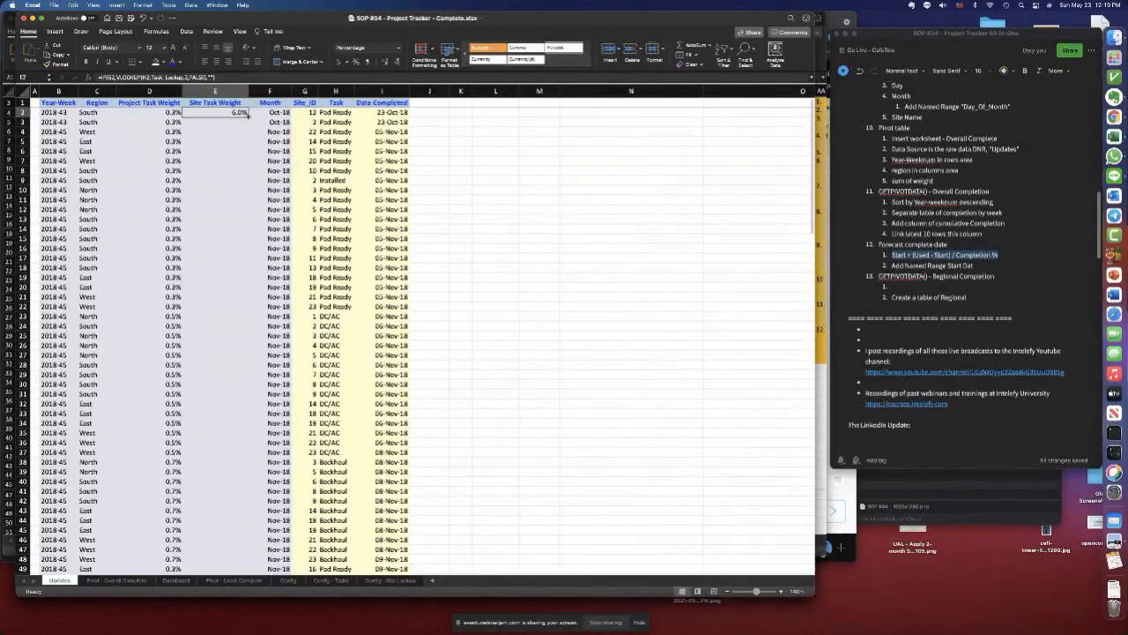
pyautogui.doubleClick(248, 116)
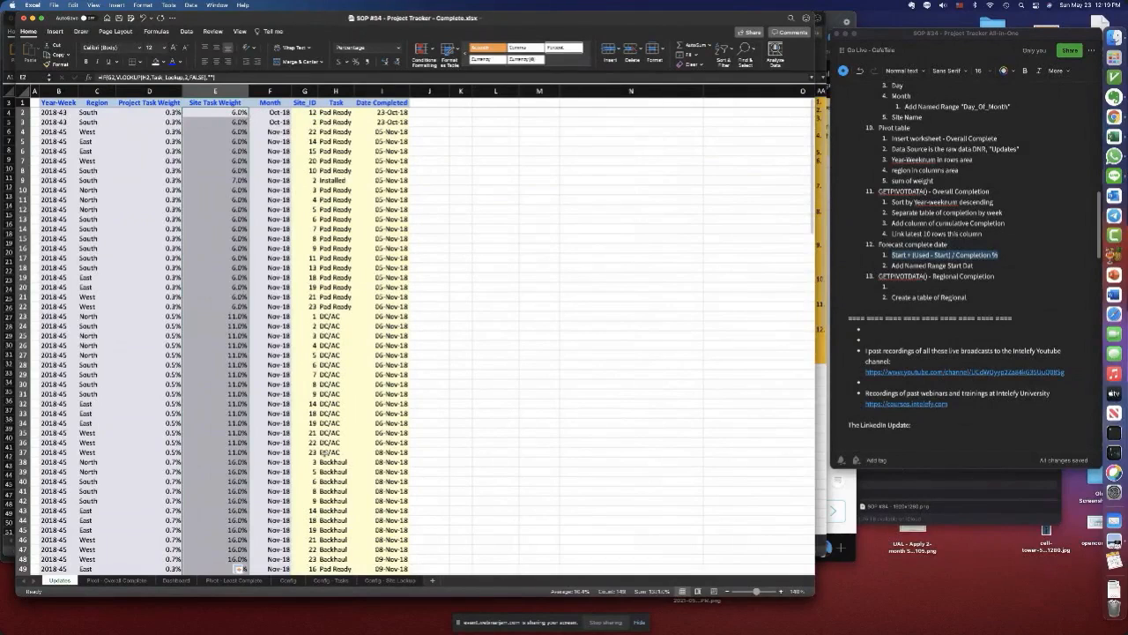
# - Insert a PivotTable on the Pivot - Least Complete sheet using Updates as its data source
pyautogui.click(232, 581)
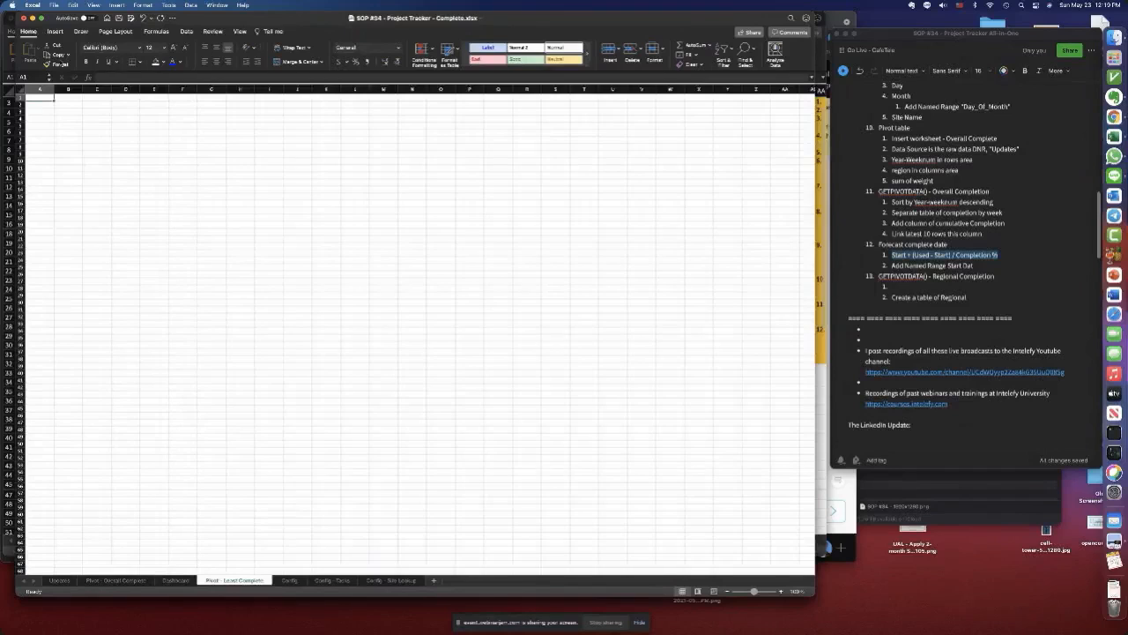
pyautogui.click(55, 31)
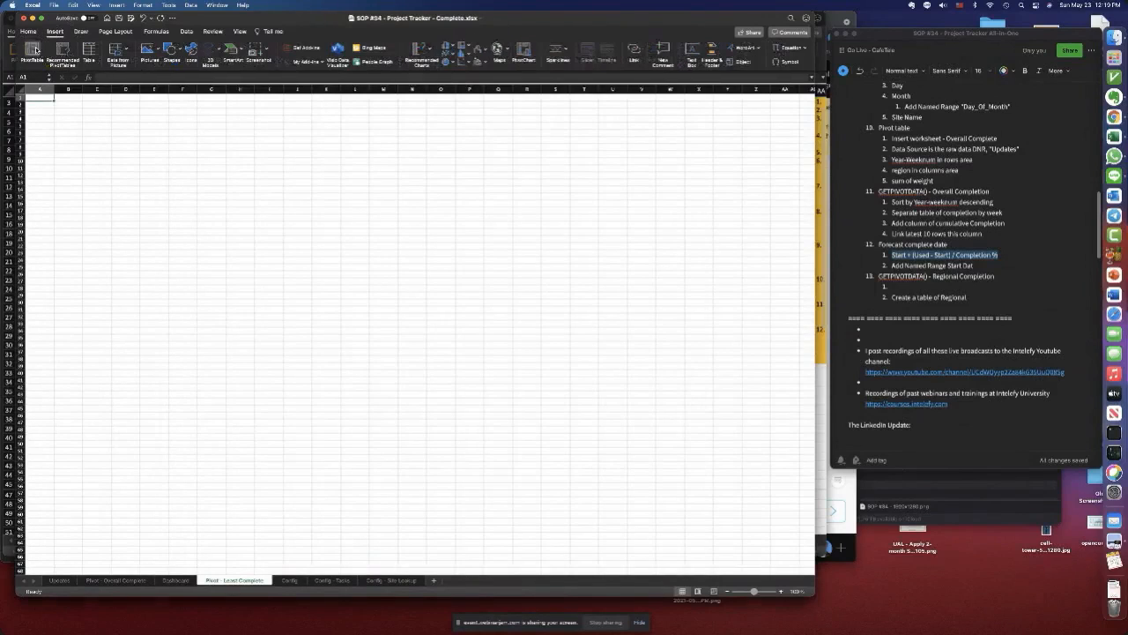
pyautogui.click(35, 51)
pyautogui.write('Updates')
pyautogui.press('Return')
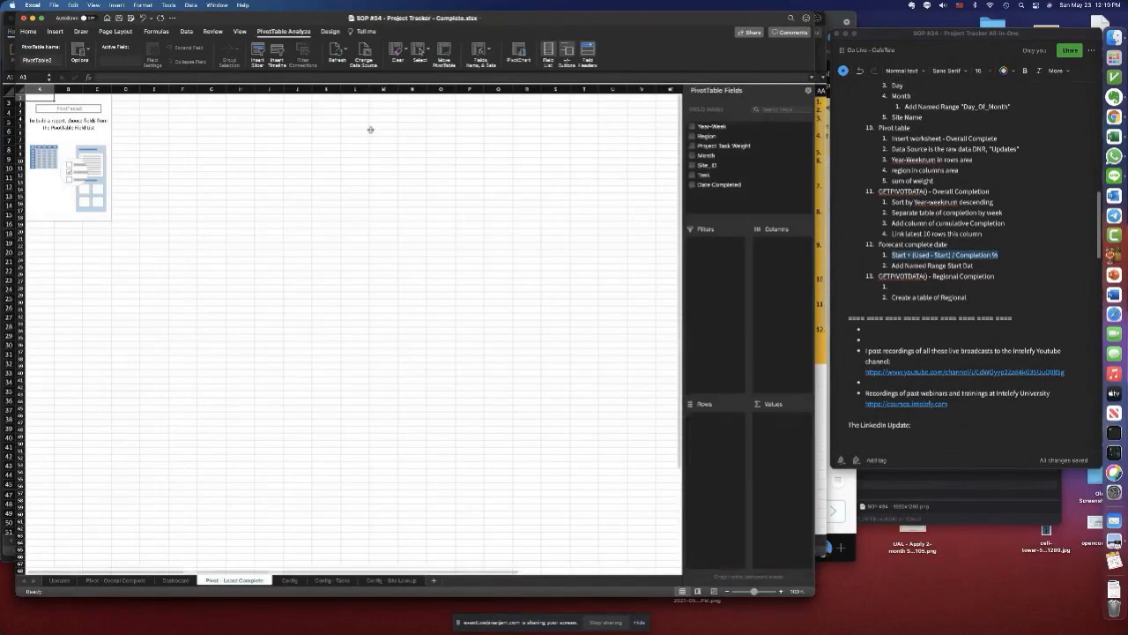
# - Place Year-Week in the PivotTable's rows and Site_ID in its columns
pyautogui.moveTo(712, 126); pyautogui.dragTo(723, 437)
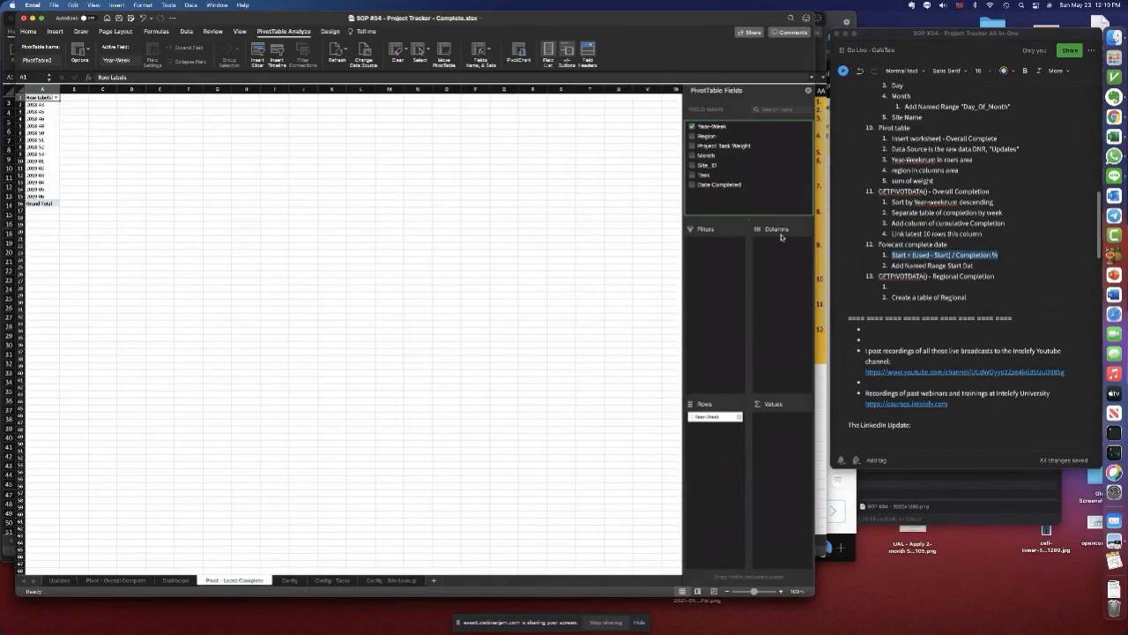
pyautogui.moveTo(708, 167); pyautogui.dragTo(795, 267)
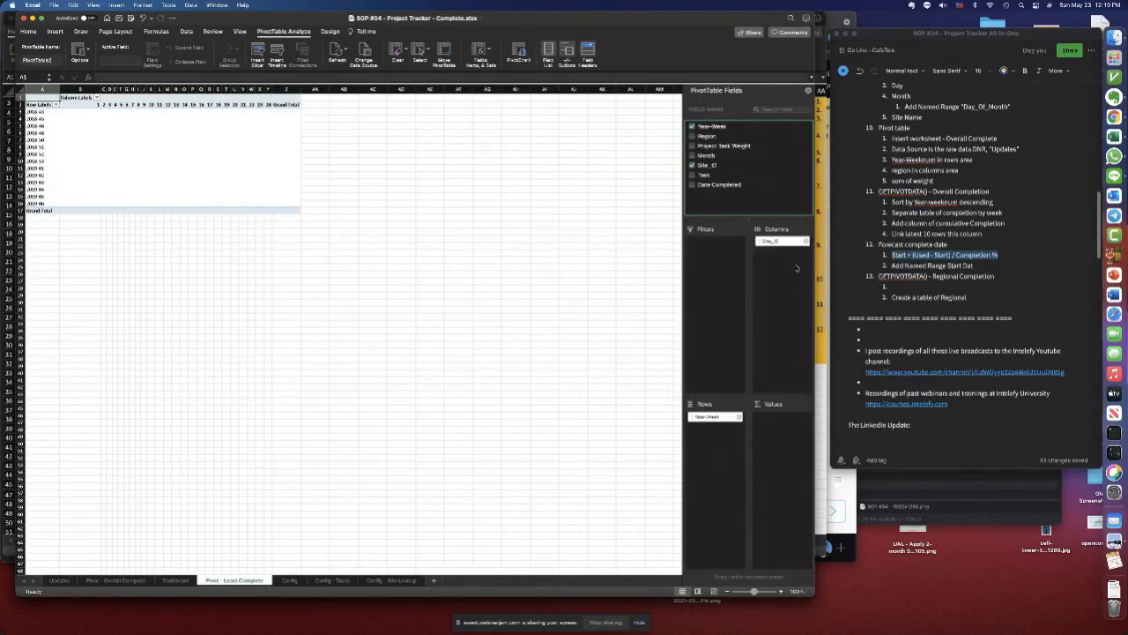
pyautogui.hscroll(1, 287, 123)
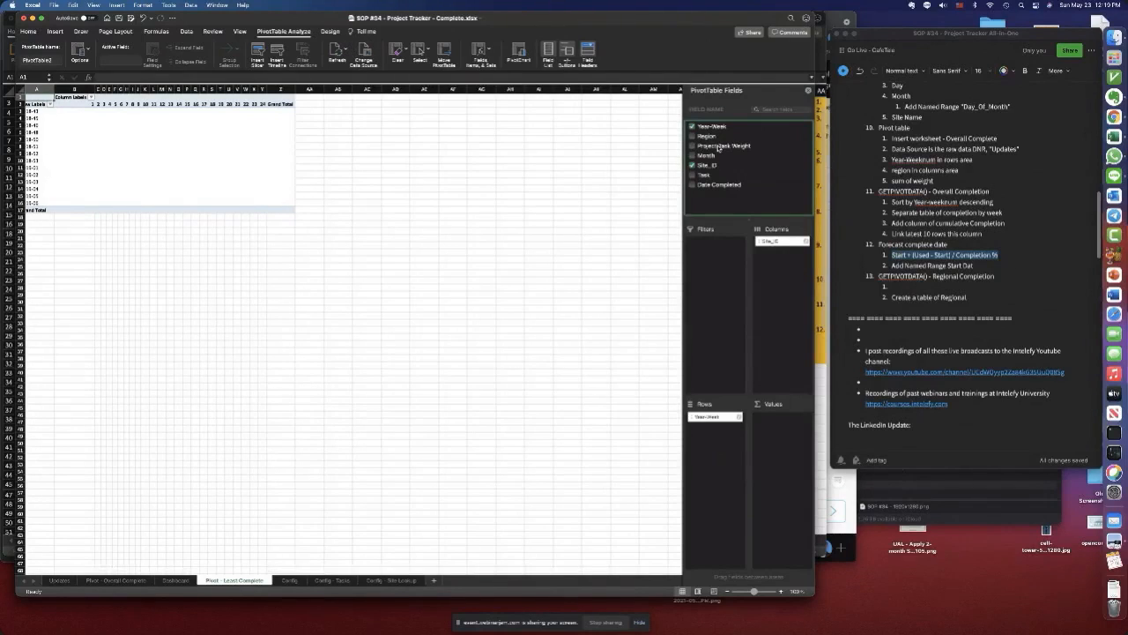
pyautogui.moveTo(121, 138); pyautogui.dragTo(200, 140)
pyautogui.click(191, 141)
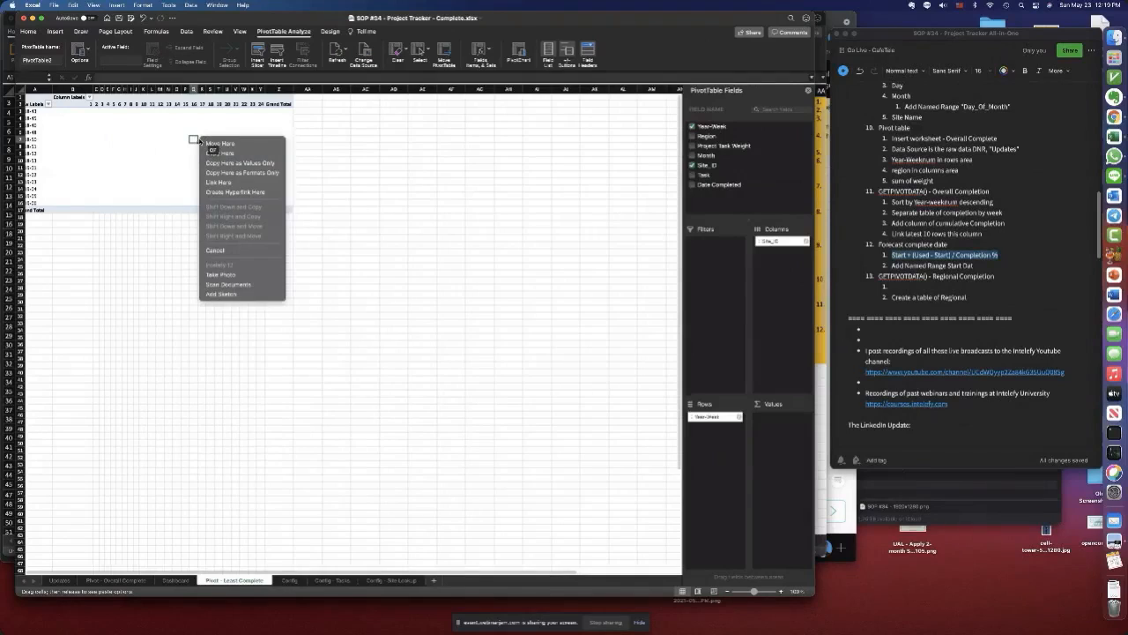
pyautogui.press('Escape')
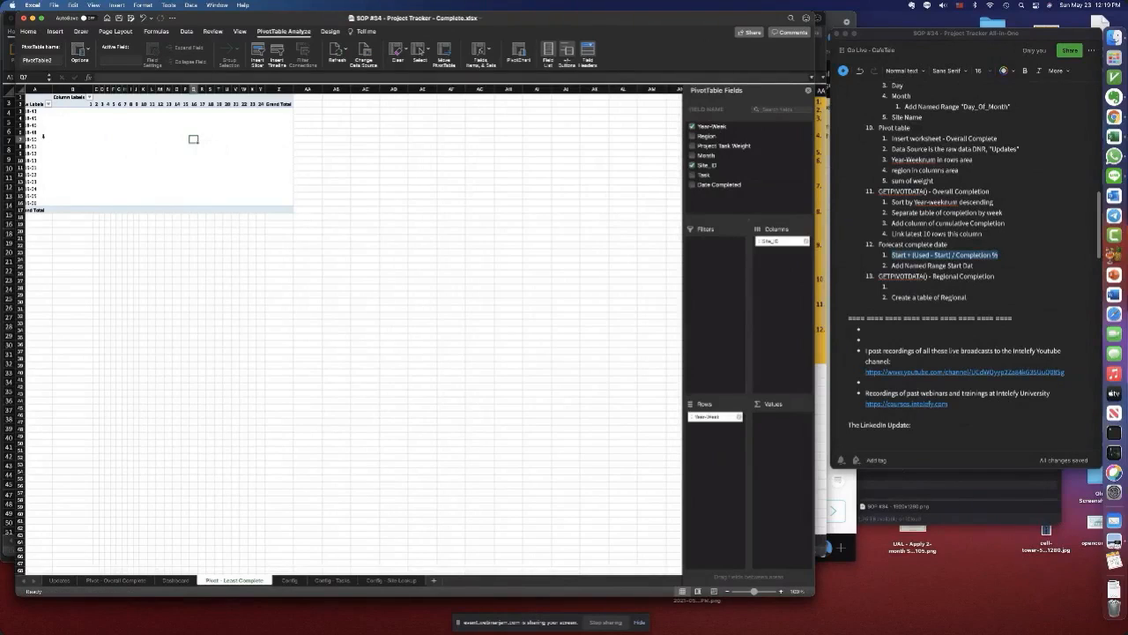
# - Refresh the PivotTable to load the Site Task Weight field and add that field to the values as a sum
pyautogui.click(60, 117)
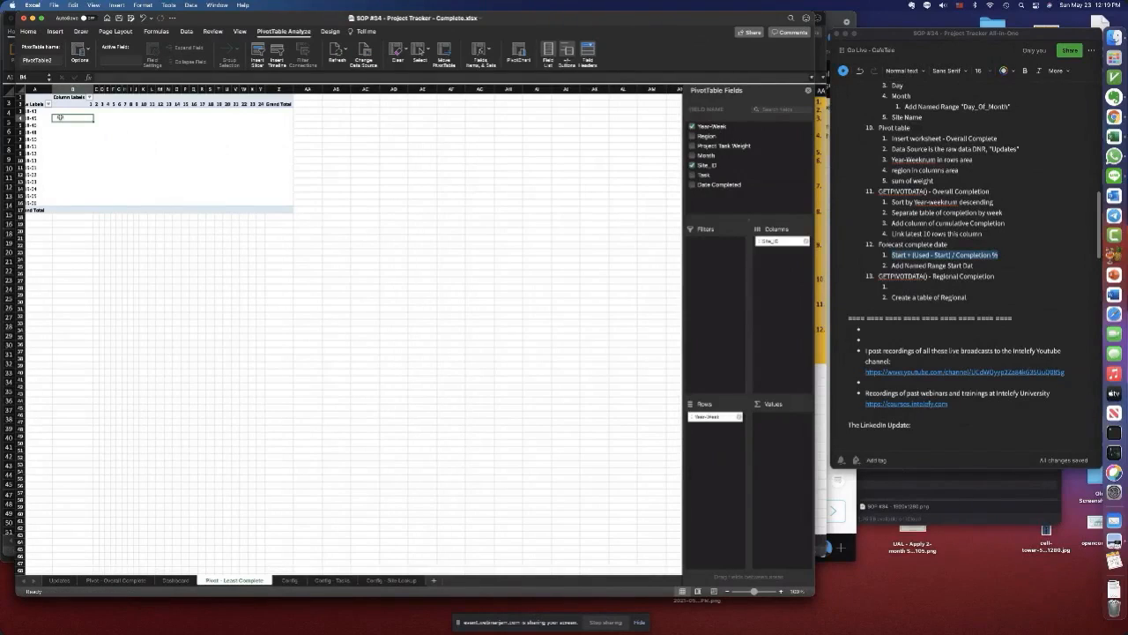
pyautogui.rightClick(60, 117)
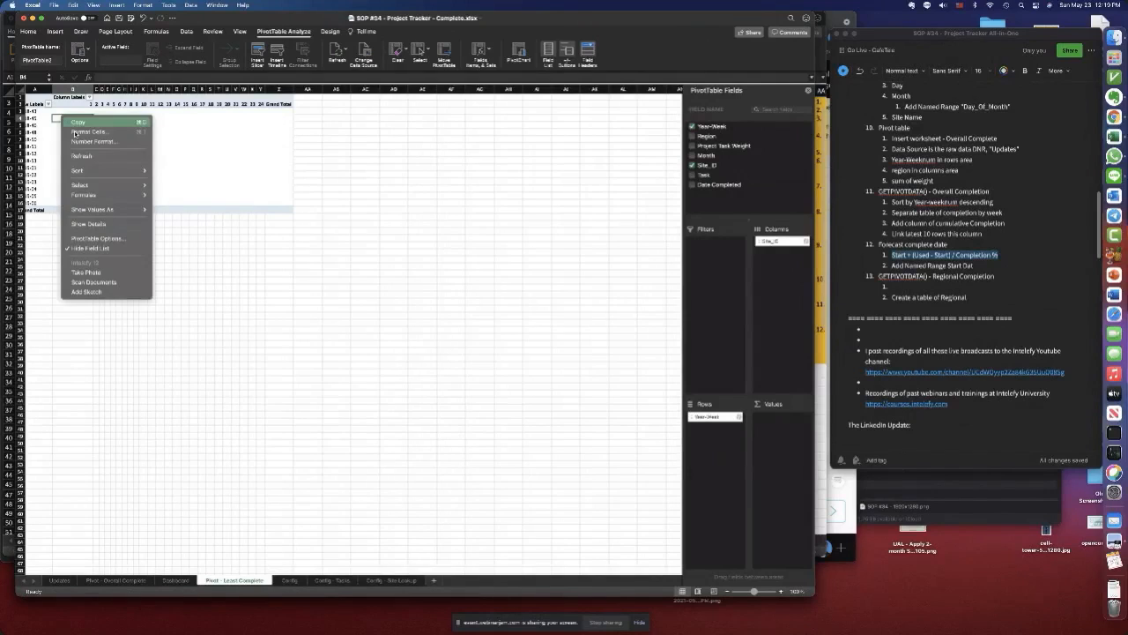
pyautogui.click(88, 155)
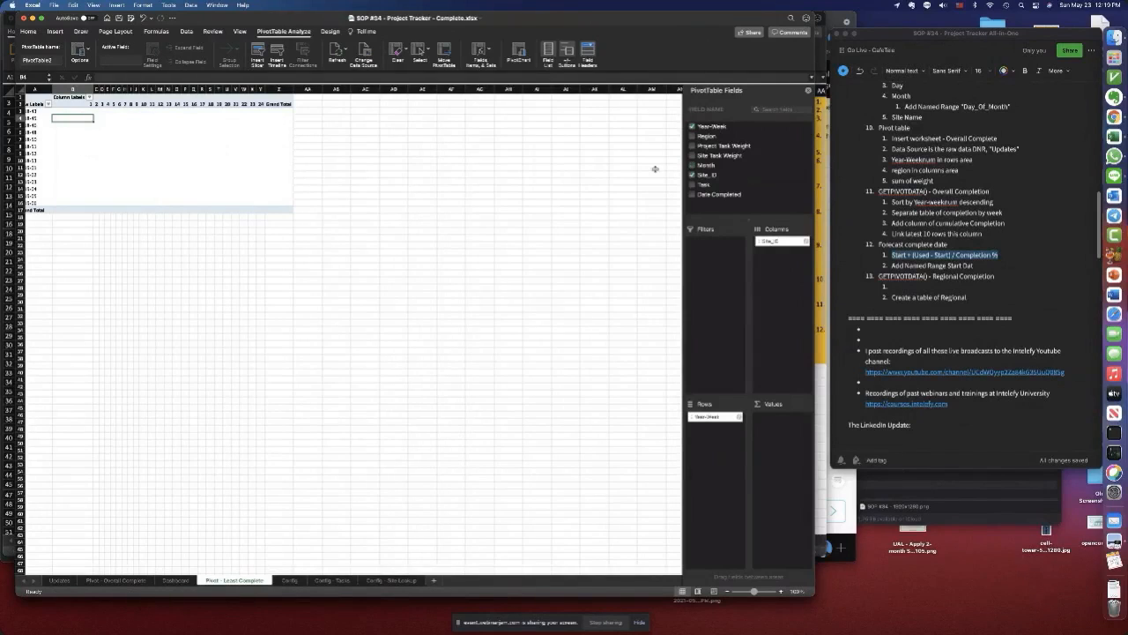
pyautogui.moveTo(707, 155); pyautogui.dragTo(798, 432)
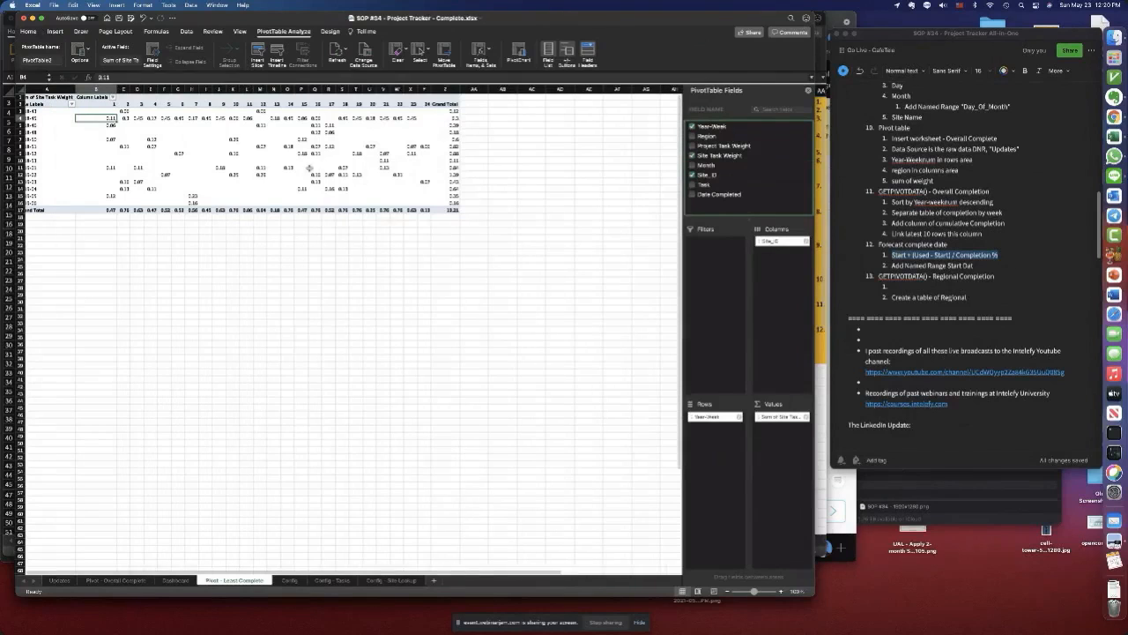
# - Remove Year-Week from the PivotTable and move Site_ID from the columns to the rows
pyautogui.hscroll(2, 670, 379)
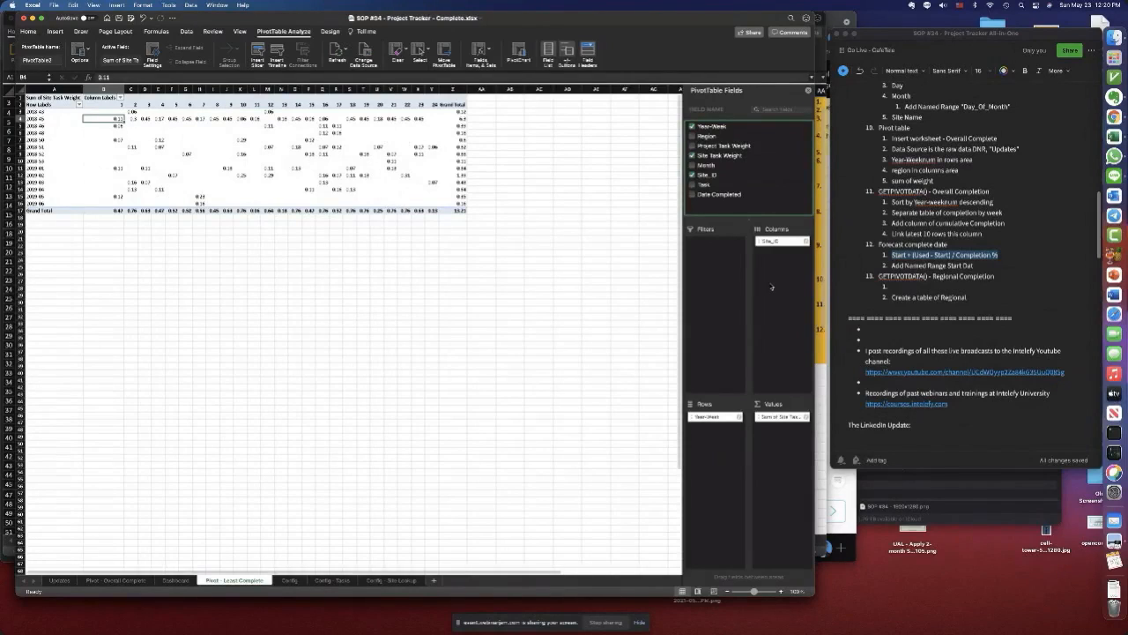
pyautogui.click(705, 418)
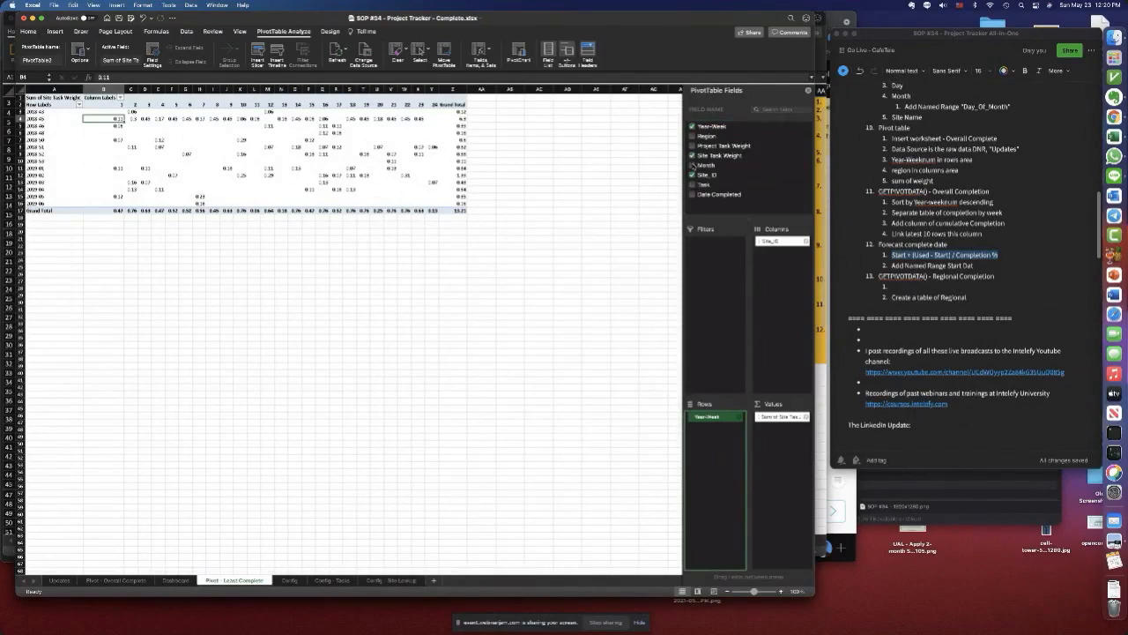
pyautogui.click(692, 126)
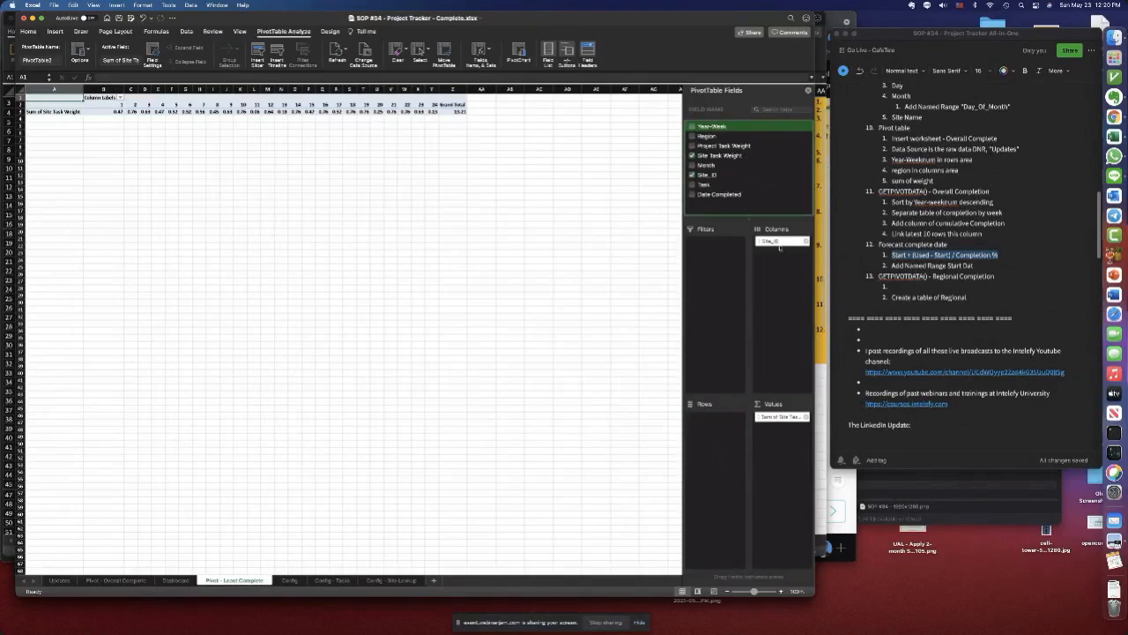
pyautogui.moveTo(779, 241); pyautogui.dragTo(721, 428)
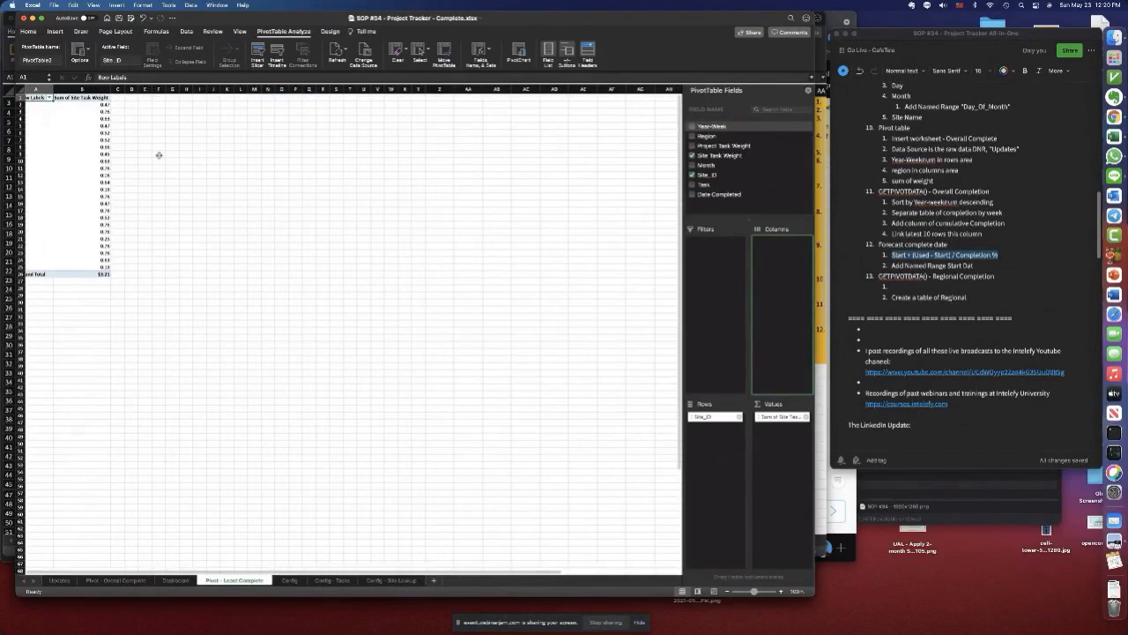
# - Sort the PivotTable's sites by Sum of Site Task Weight from smallest to largest
pyautogui.click(97, 103)
pyautogui.rightClick(97, 104)
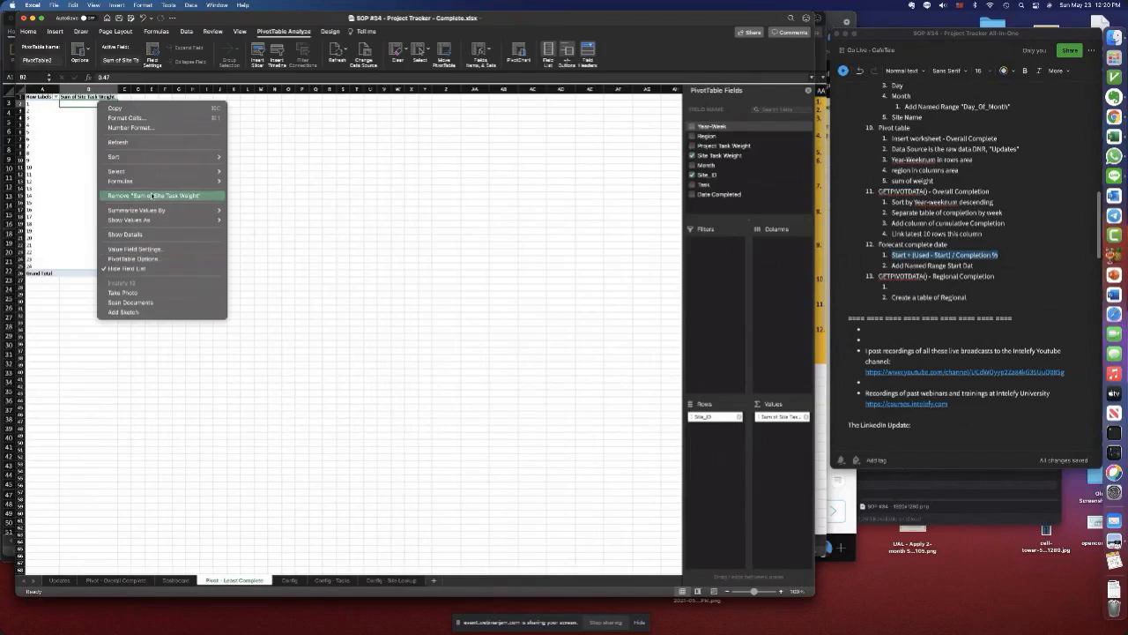
pyautogui.moveTo(158, 157)
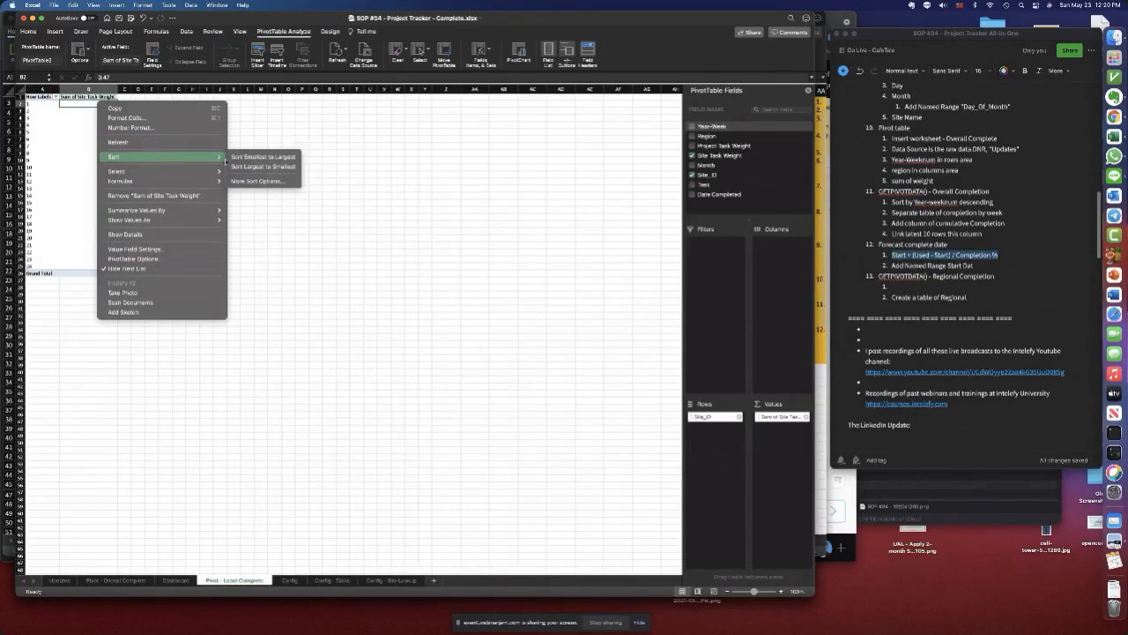
pyautogui.click(238, 160)
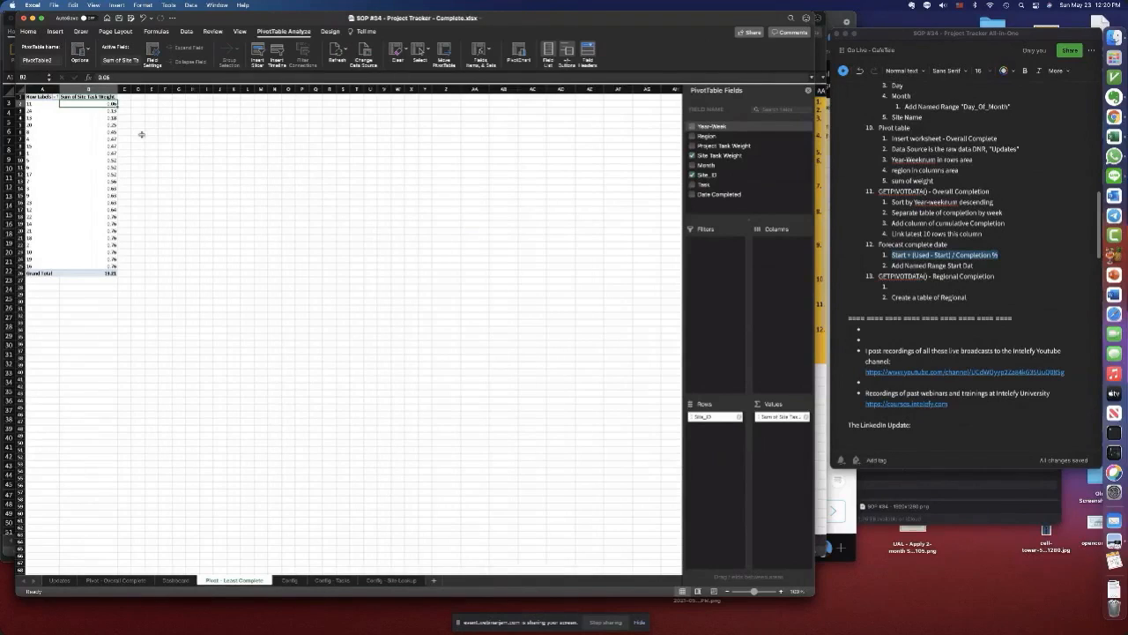
# - Insert a new column before Site_ID on the Updates sheet and give it the header Site Name
pyautogui.moveTo(112, 104); pyautogui.dragTo(106, 155)
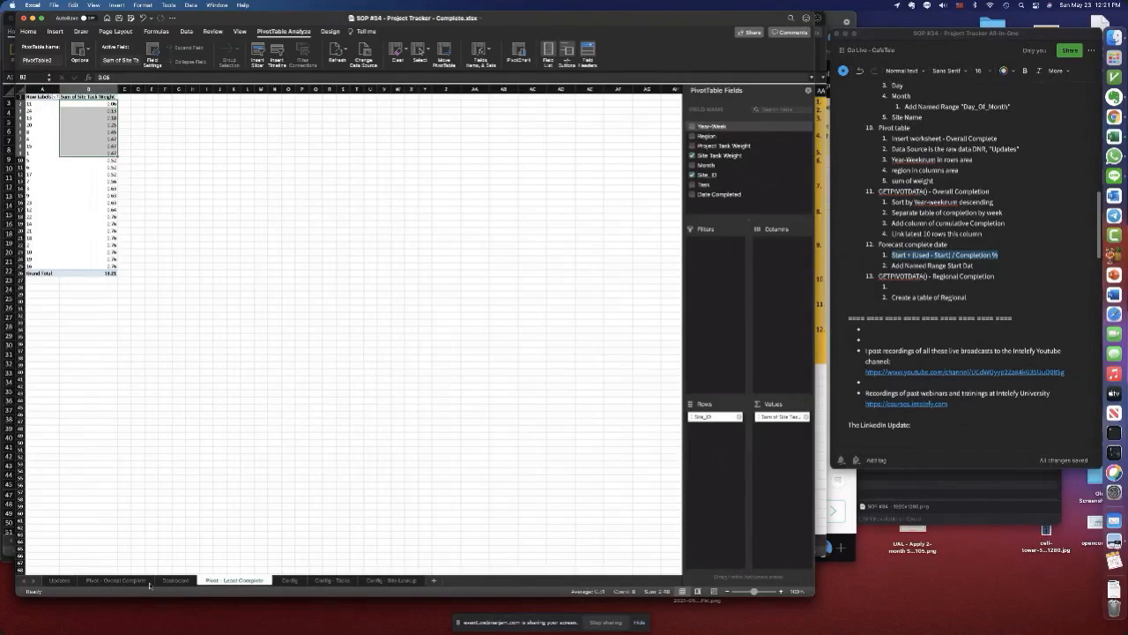
pyautogui.click(58, 581)
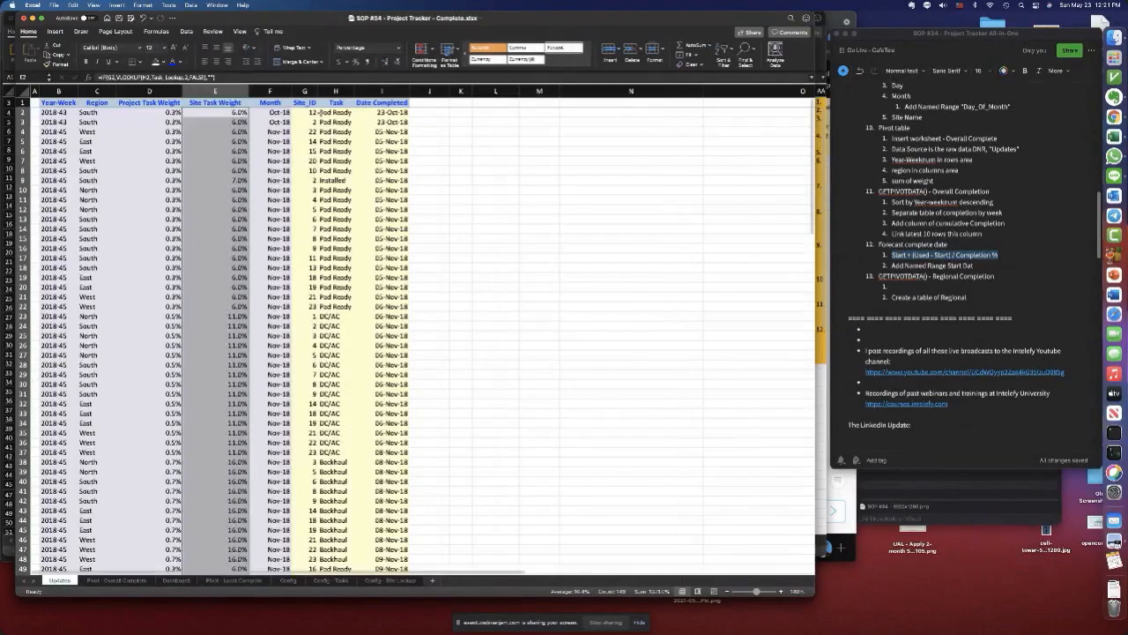
pyautogui.click(303, 91)
pyautogui.rightClick(302, 90)
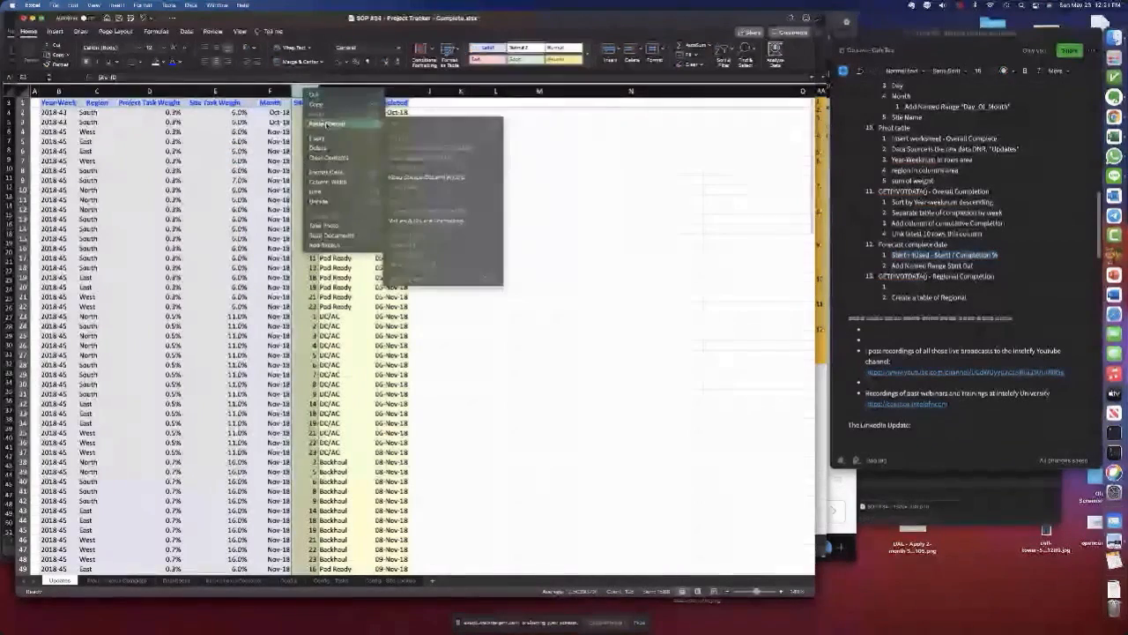
pyautogui.click(326, 132)
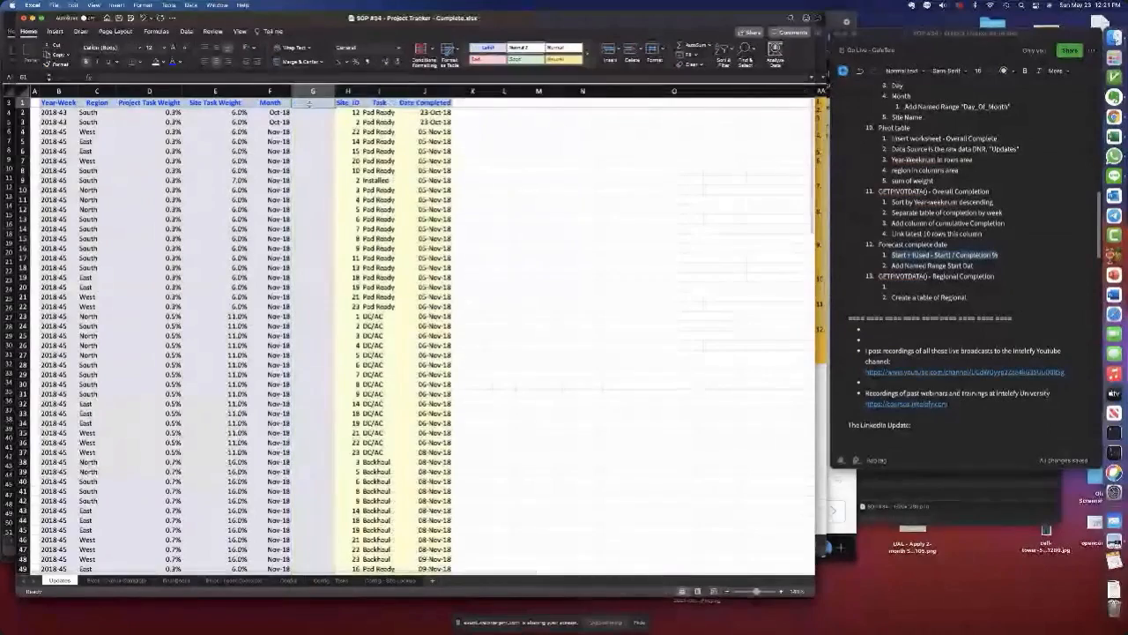
pyautogui.write('Site Name')
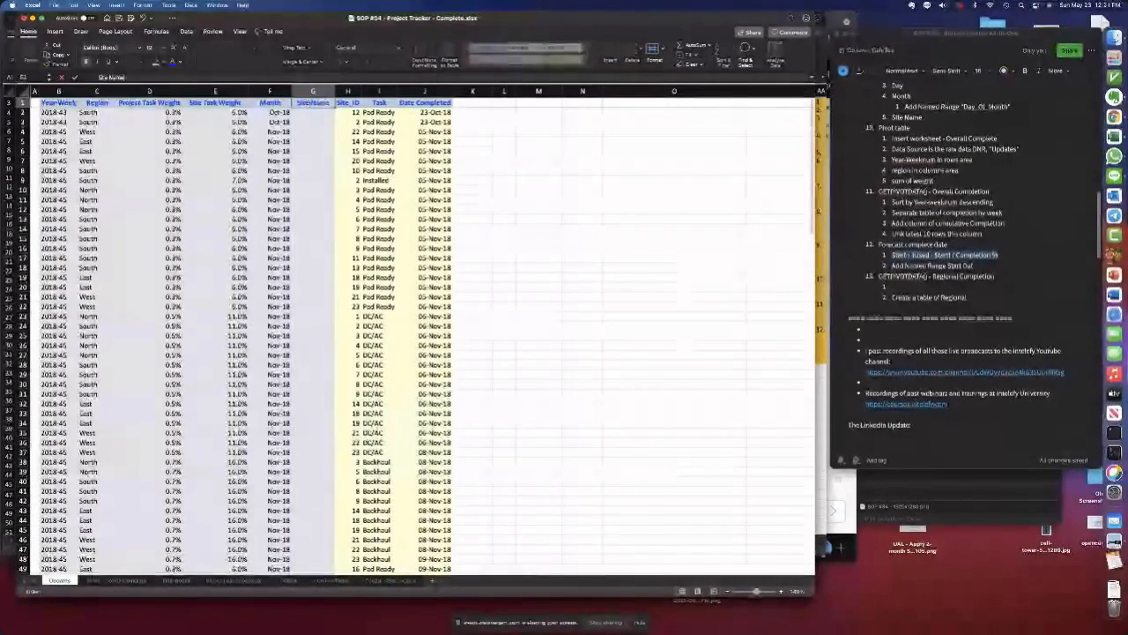
pyautogui.press('Return')
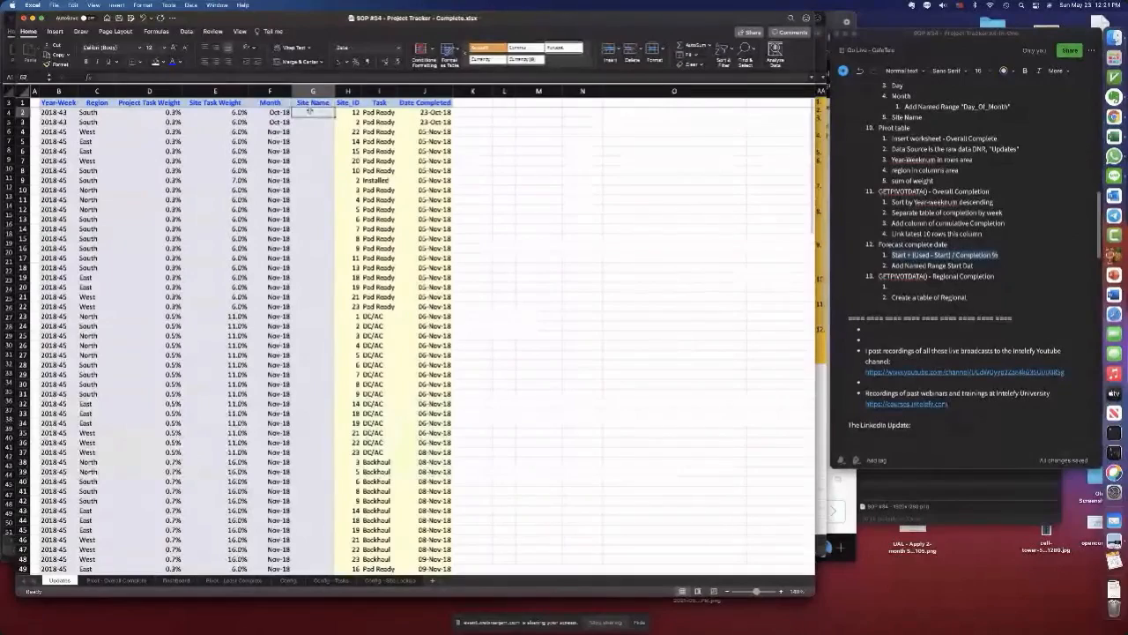
# - Enter =IF(H2,VLOOKUP(H2,Site_Lookup,2,FALSE),"") in G2 on Updates and fill it down the Site Name column
pyautogui.write('=')
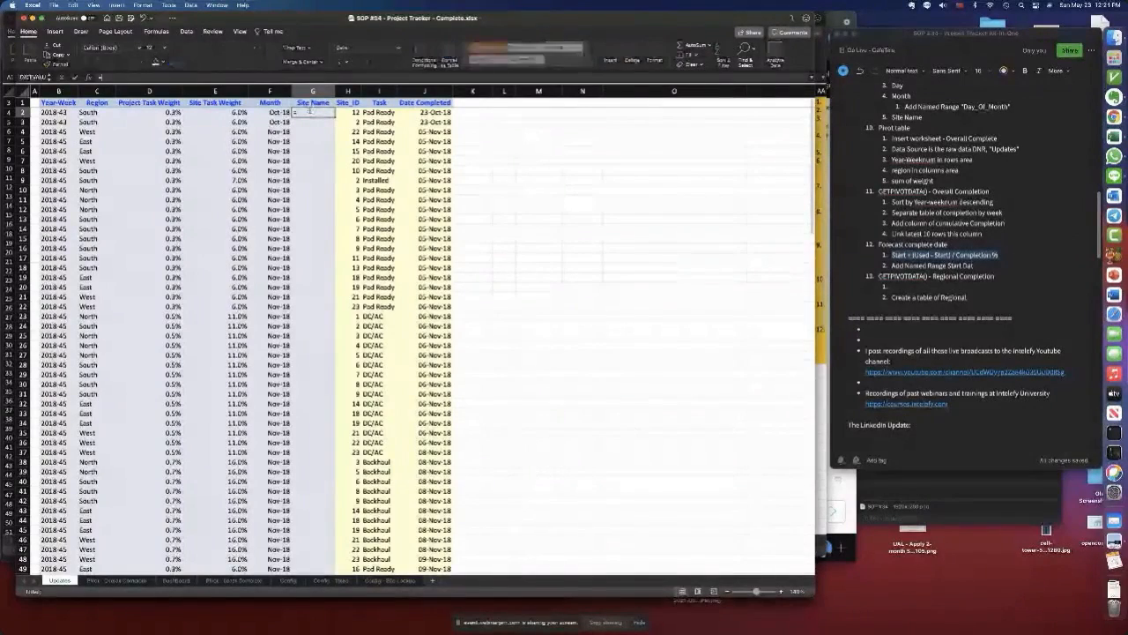
pyautogui.write('if(')
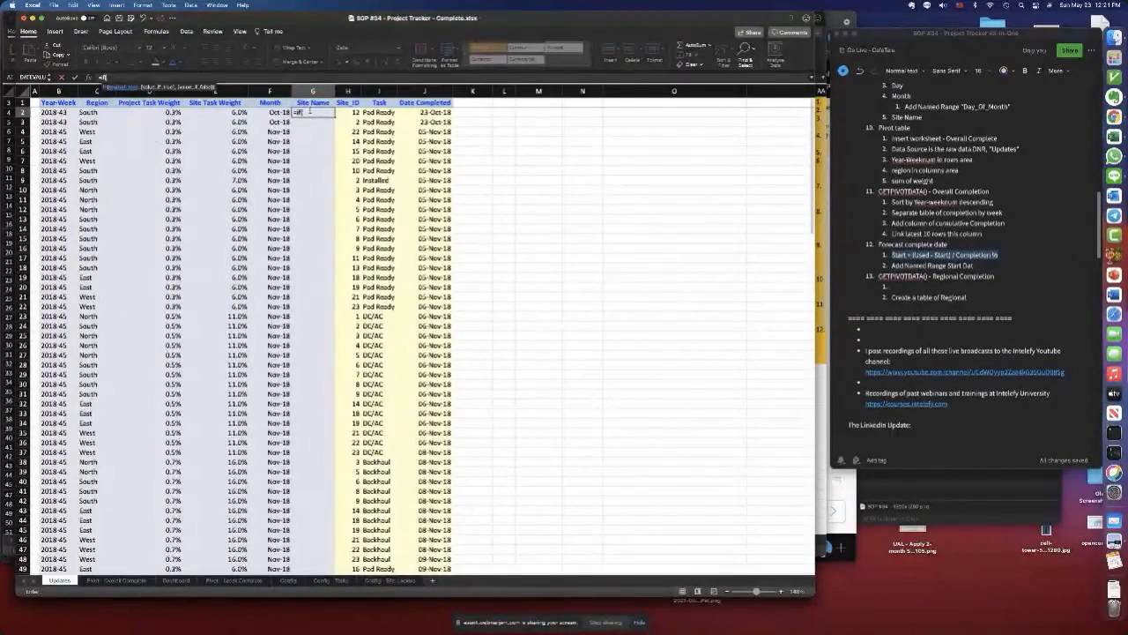
pyautogui.click(351, 112)
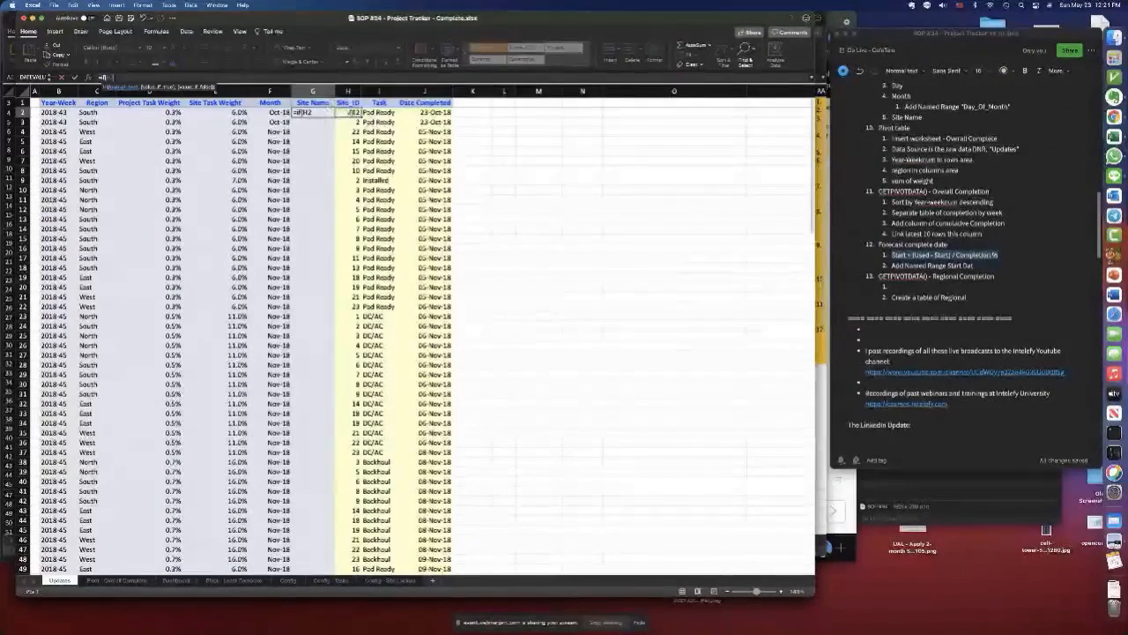
pyautogui.write(',vlookup(')
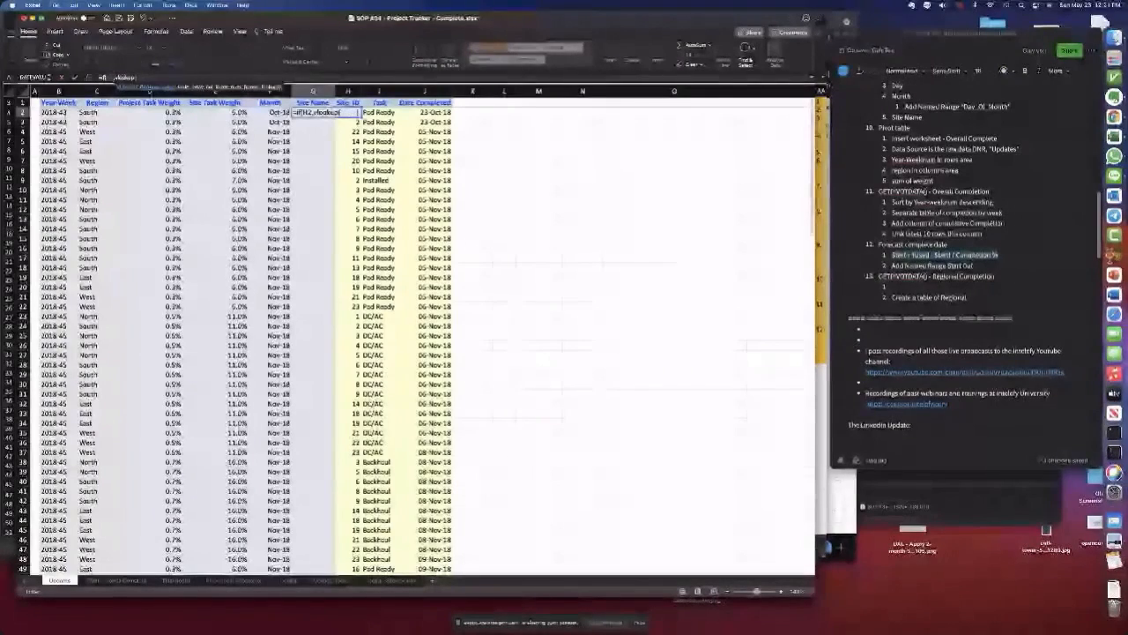
pyautogui.write('H2,')
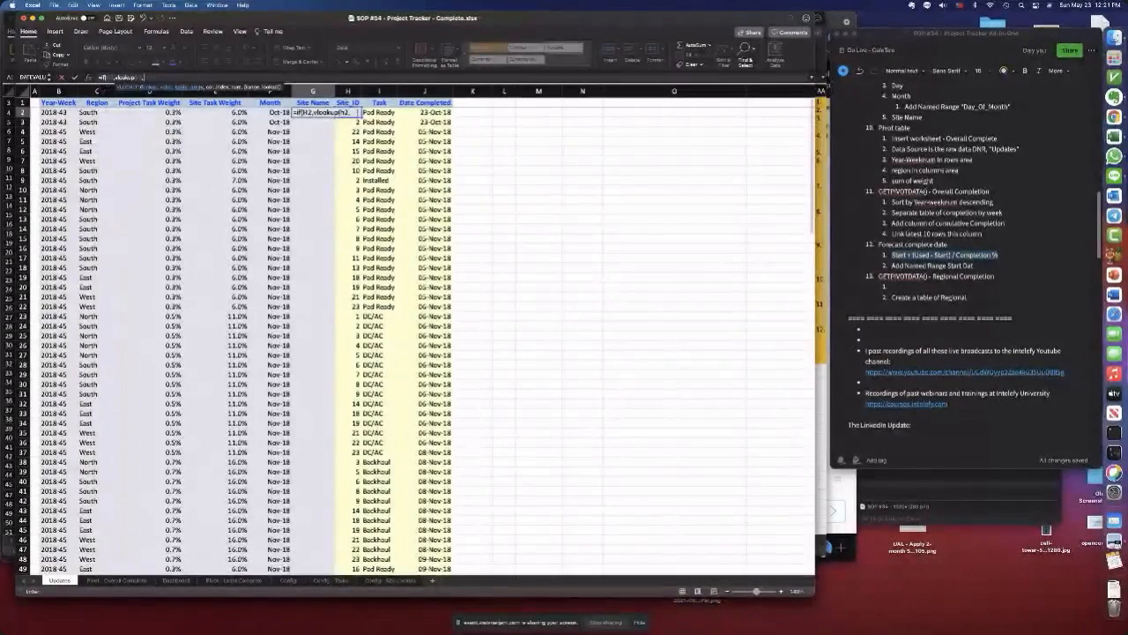
pyautogui.press('F3')
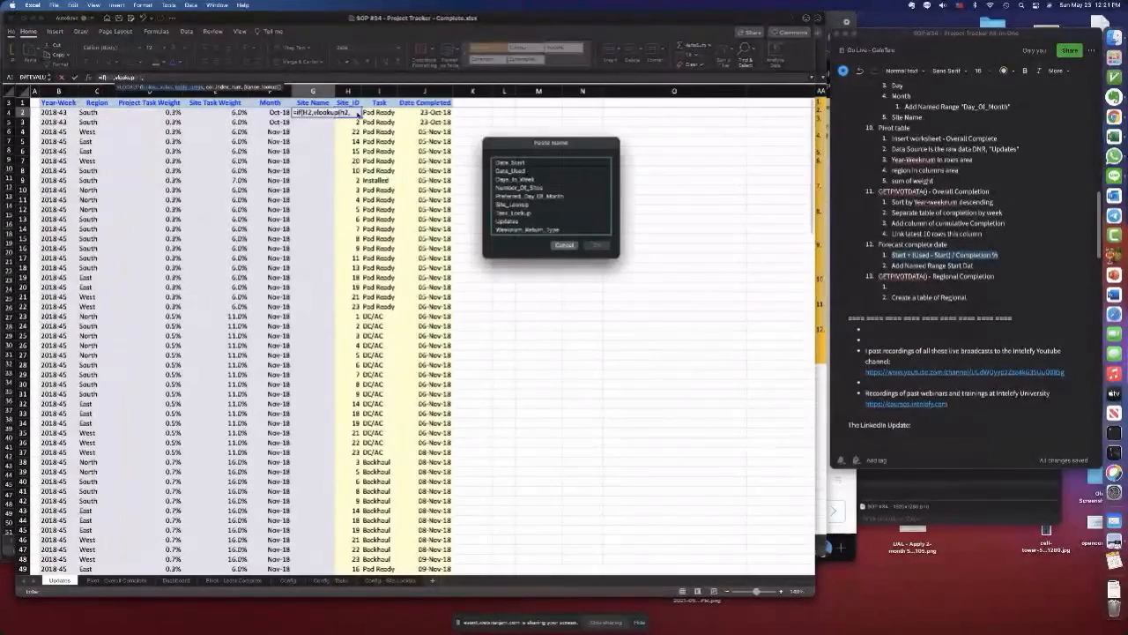
pyautogui.click(519, 204)
pyautogui.click(597, 245)
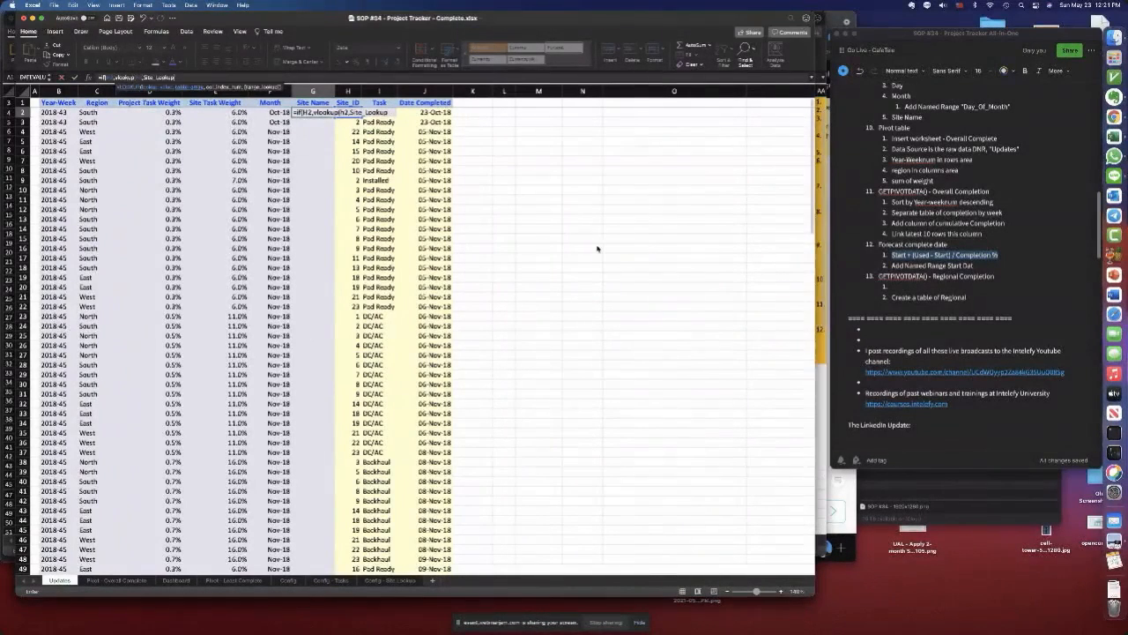
pyautogui.write(',2,FALS')
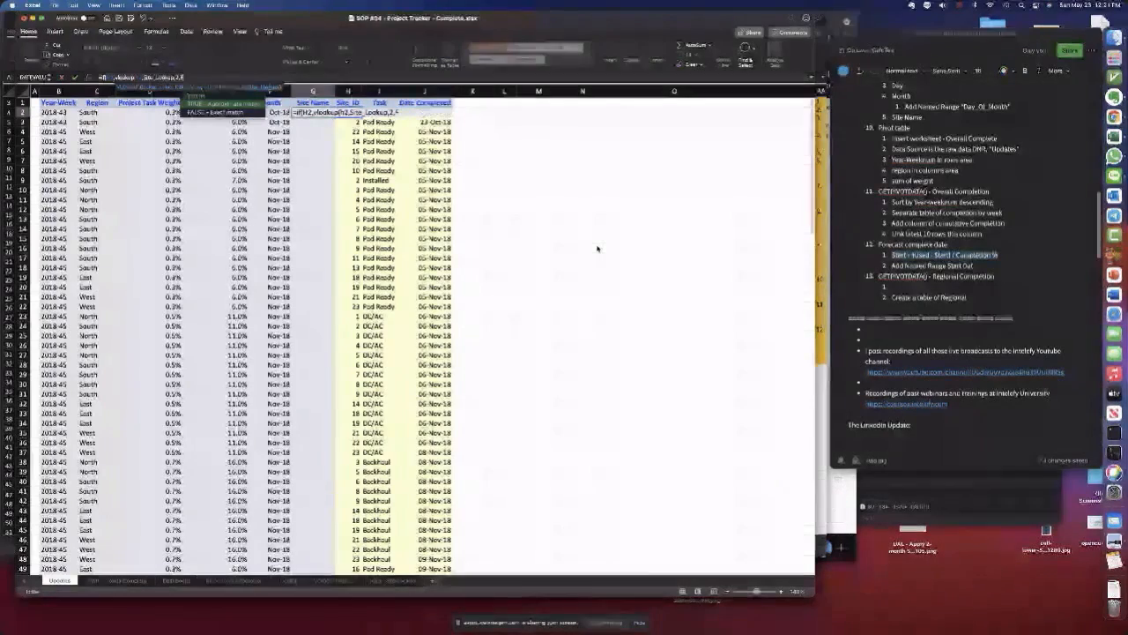
pyautogui.write('E),')
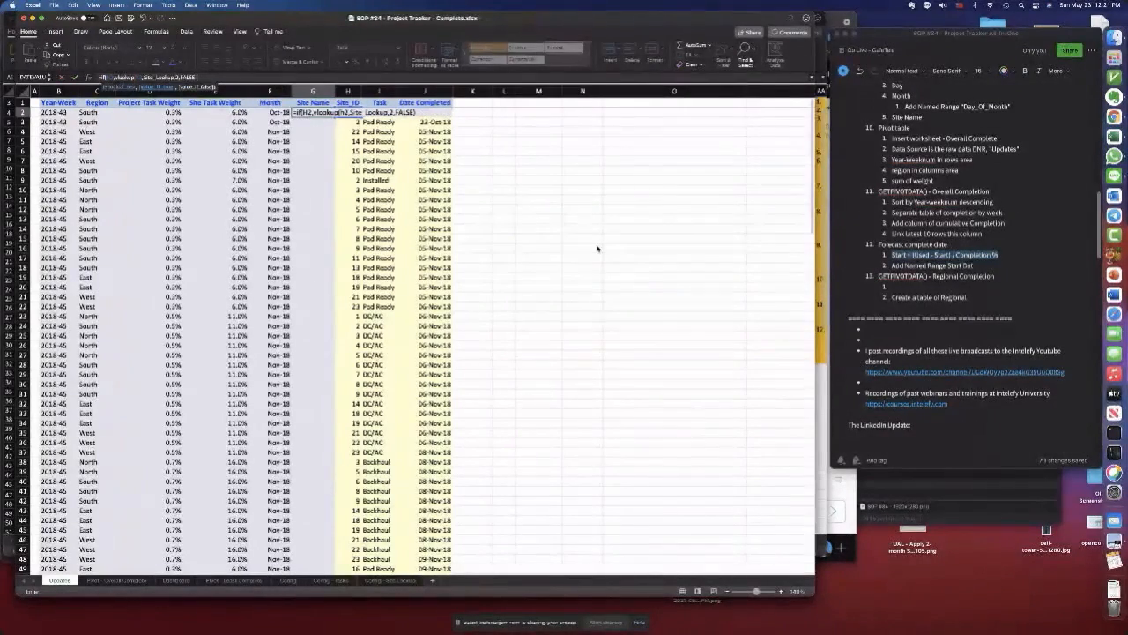
pyautogui.write('""')
pyautogui.press('Return')
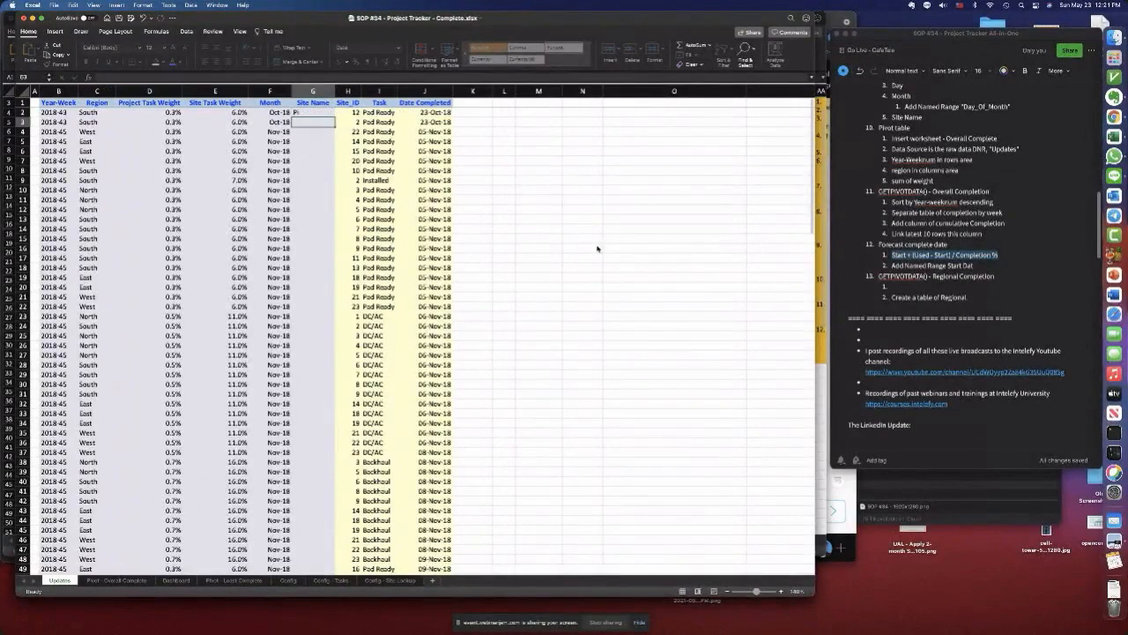
pyautogui.click(317, 113)
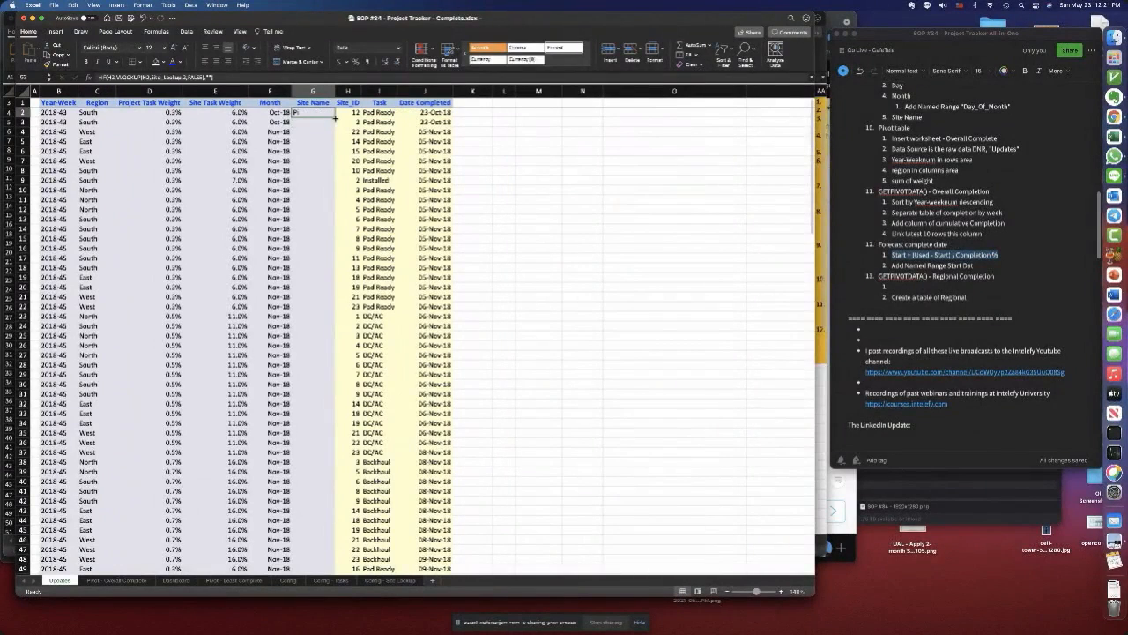
pyautogui.doubleClick(336, 117)
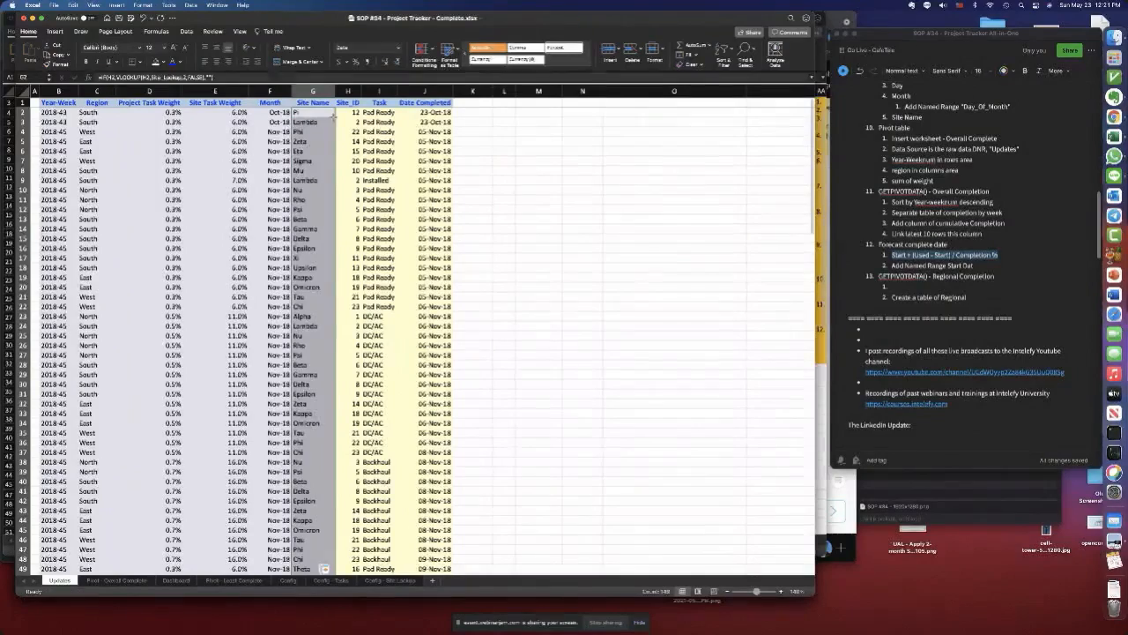
# - Refresh the PivotTable on Pivot - Least Complete and replace Site_ID with Site Name in its rows
pyautogui.click(233, 580)
pyautogui.click(77, 146)
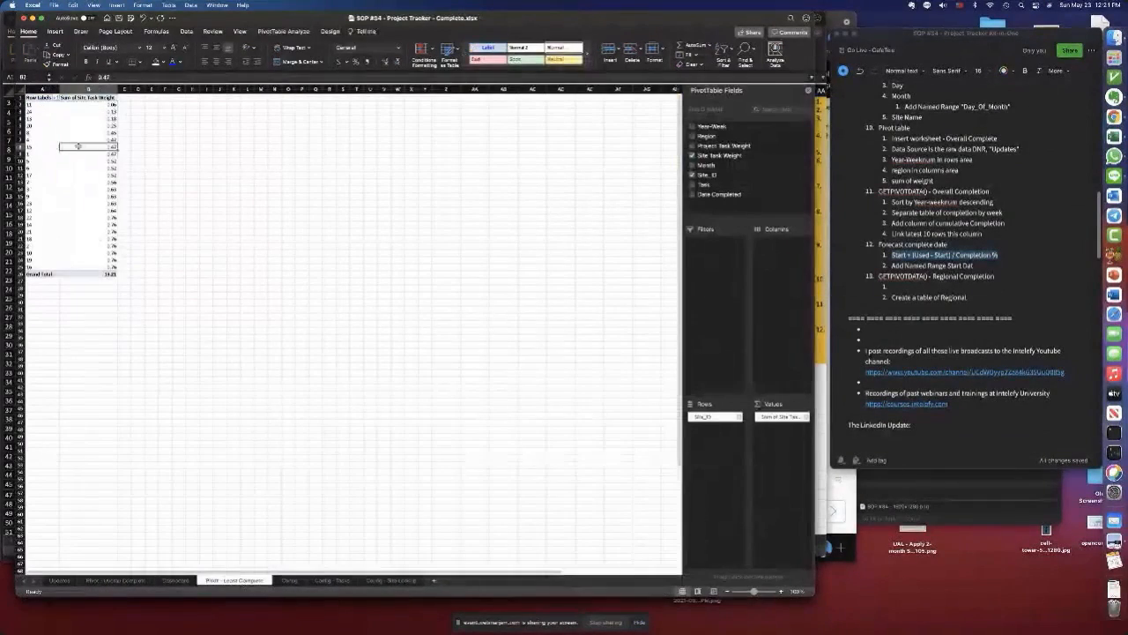
pyautogui.rightClick(77, 146)
pyautogui.click(95, 183)
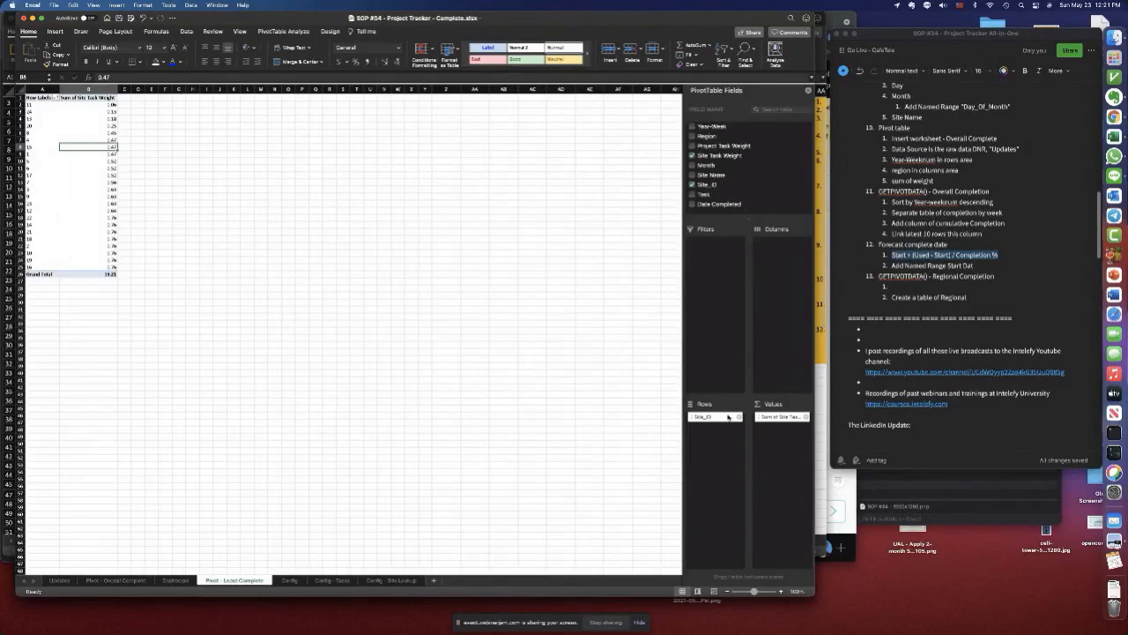
pyautogui.click(693, 184)
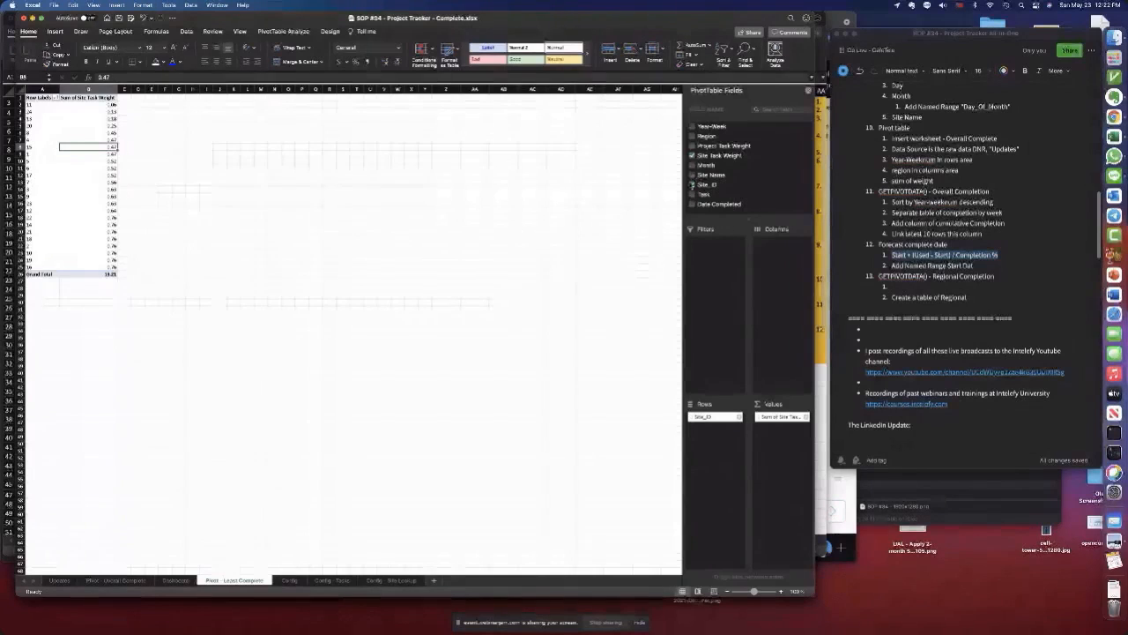
pyautogui.moveTo(702, 178); pyautogui.dragTo(725, 428)
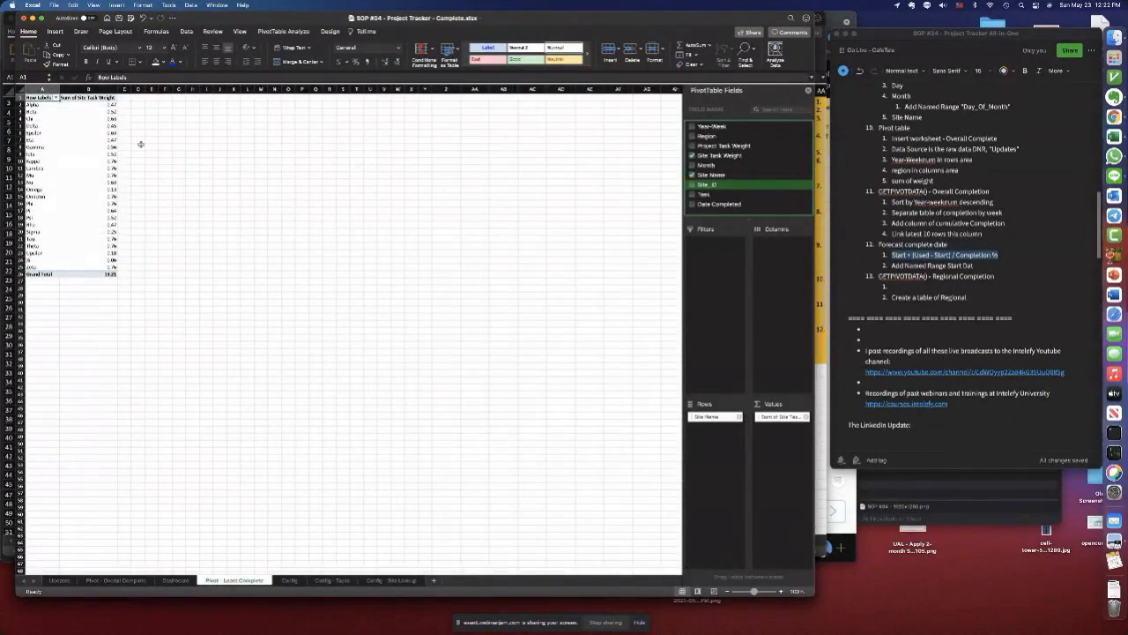
# - Sort the PivotTable's site names by Sum of Site Task Weight from smallest to largest
pyautogui.rightClick(112, 106)
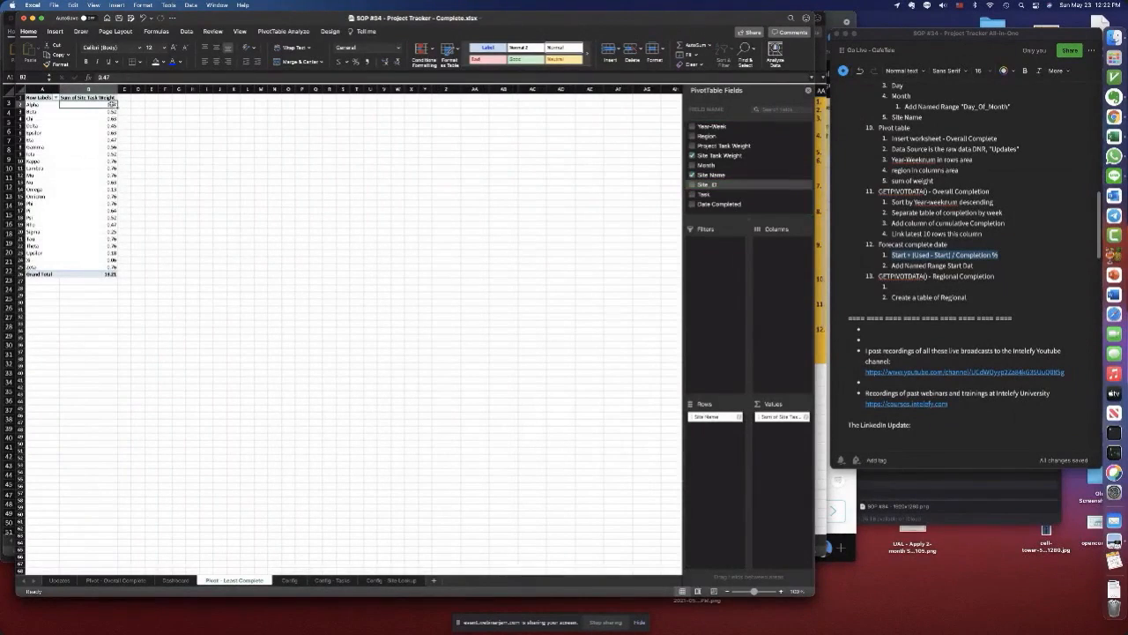
pyautogui.moveTo(143, 175)
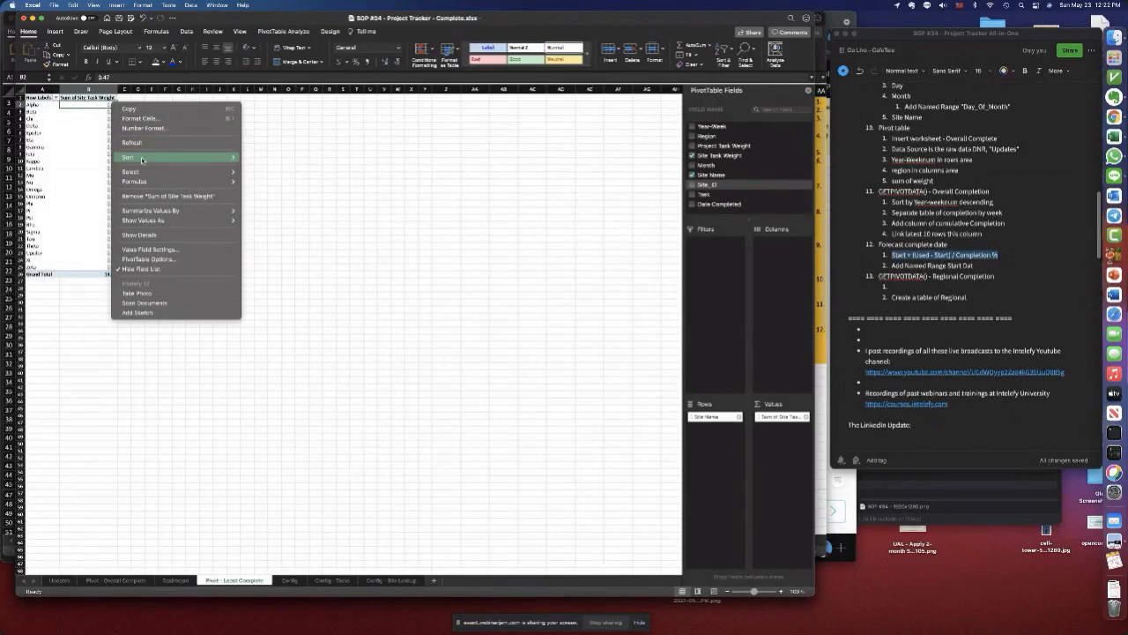
pyautogui.click(270, 158)
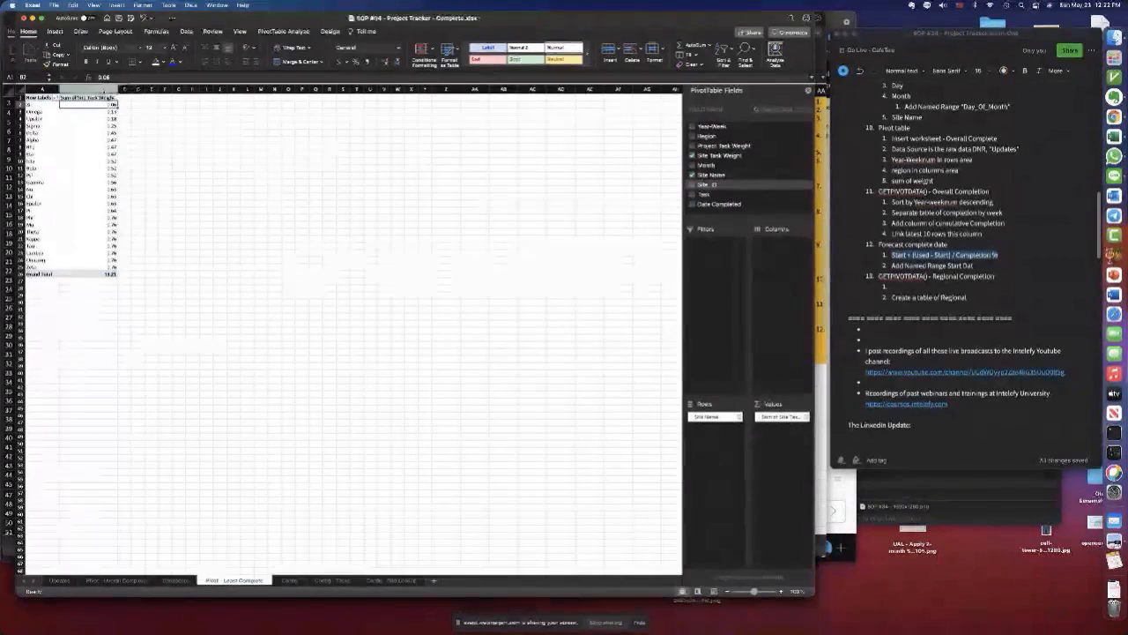
# - Insert a bar PivotChart of Sum of Site Task Weight by Site Name on Pivot - Least Complete and place it beside the PivotTable
pyautogui.click(176, 581)
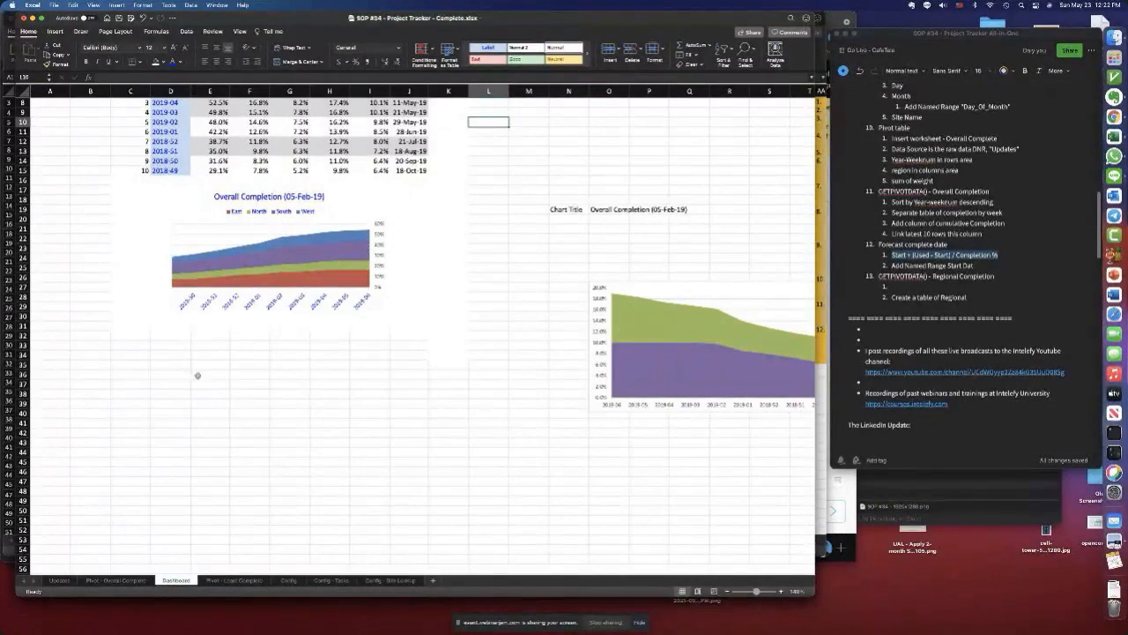
pyautogui.click(238, 582)
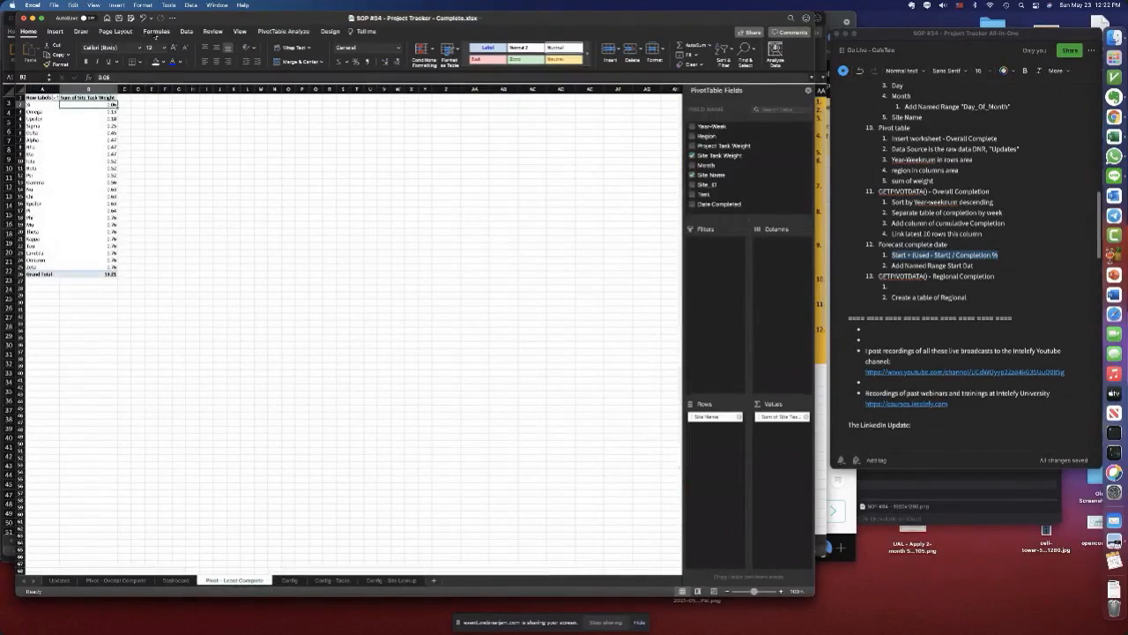
pyautogui.click(118, 6)
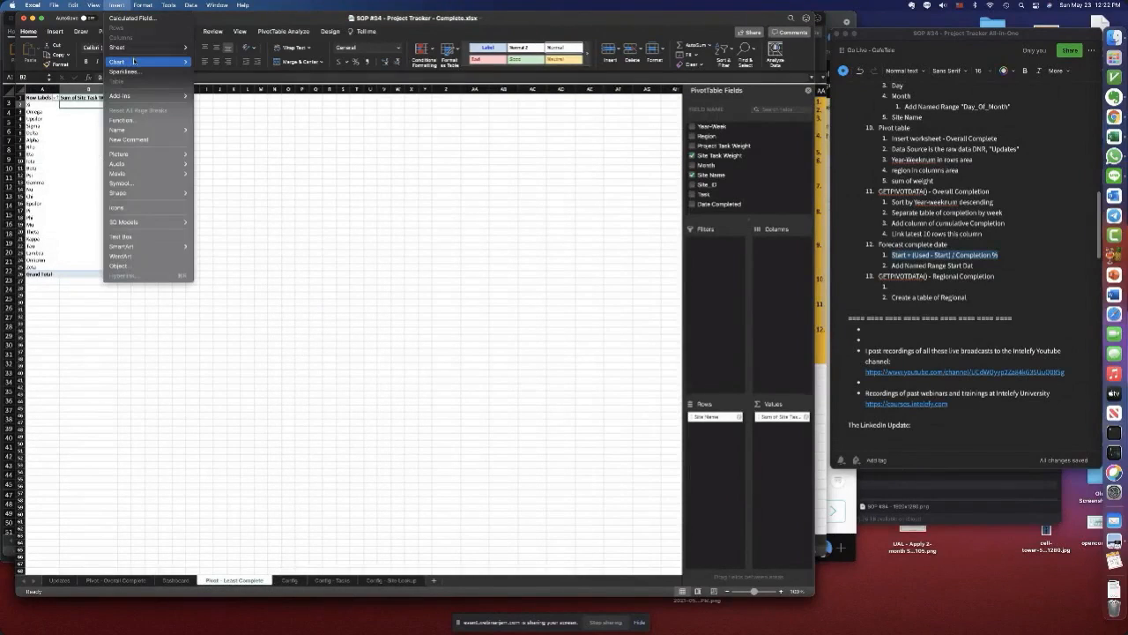
pyautogui.moveTo(137, 64)
pyautogui.click(216, 75)
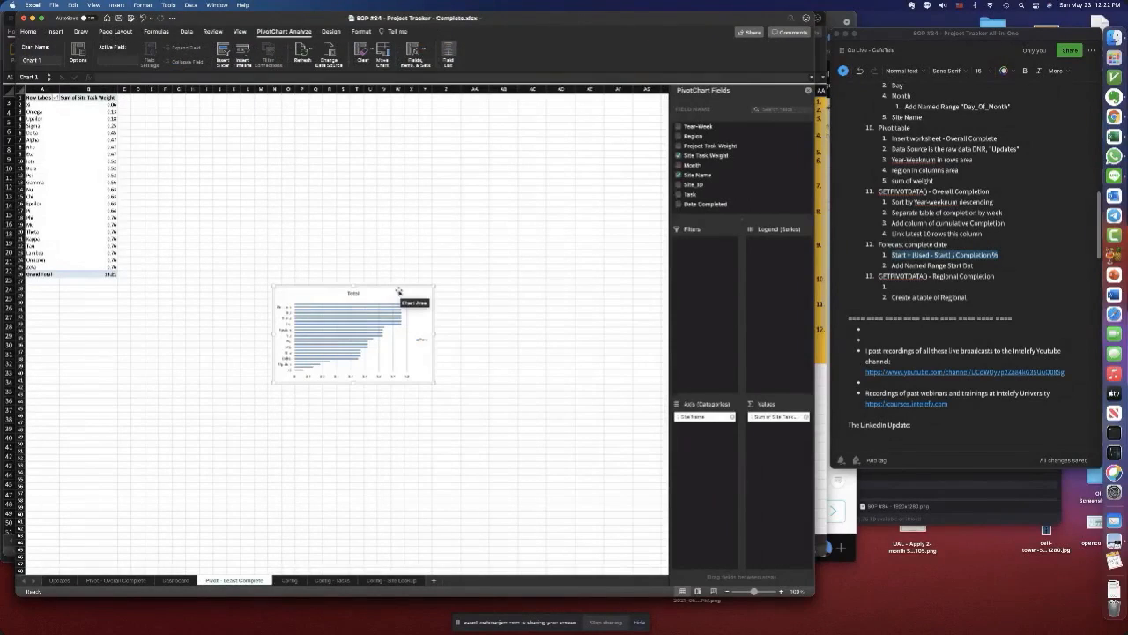
pyautogui.moveTo(395, 284)
pyautogui.mouseDown()
pyautogui.moveTo(373, 270)
pyautogui.moveTo(302, 155)
pyautogui.moveTo(307, 163)
pyautogui.mouseUp()
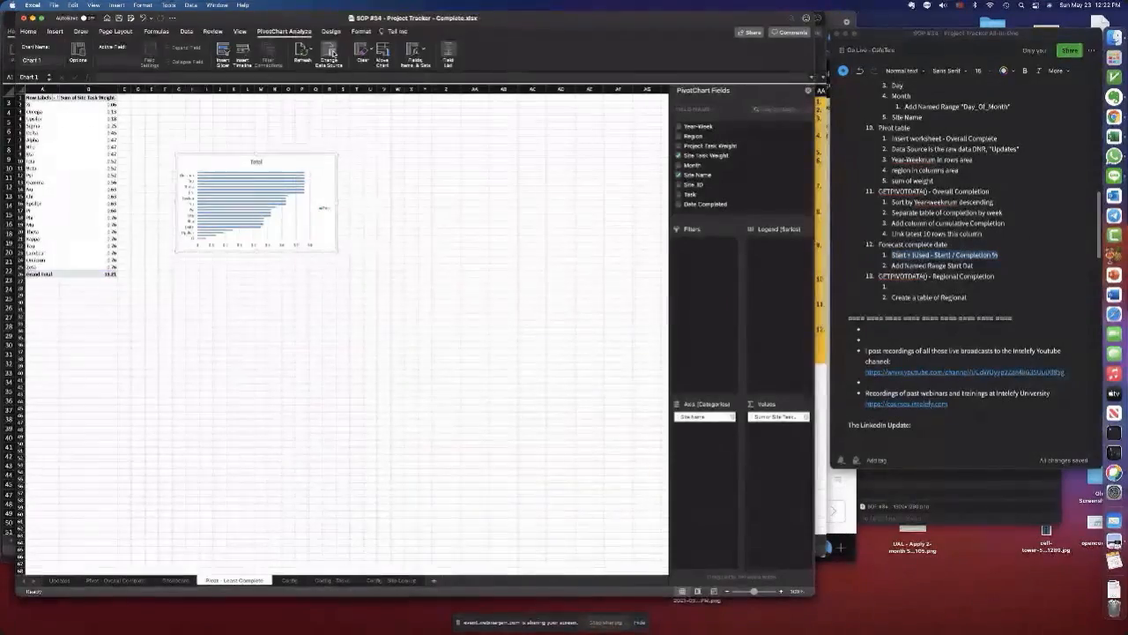
# - Check the PivotChart's data source without changing it, and move the chart farther down and away from the PivotTable
pyautogui.click(329, 55)
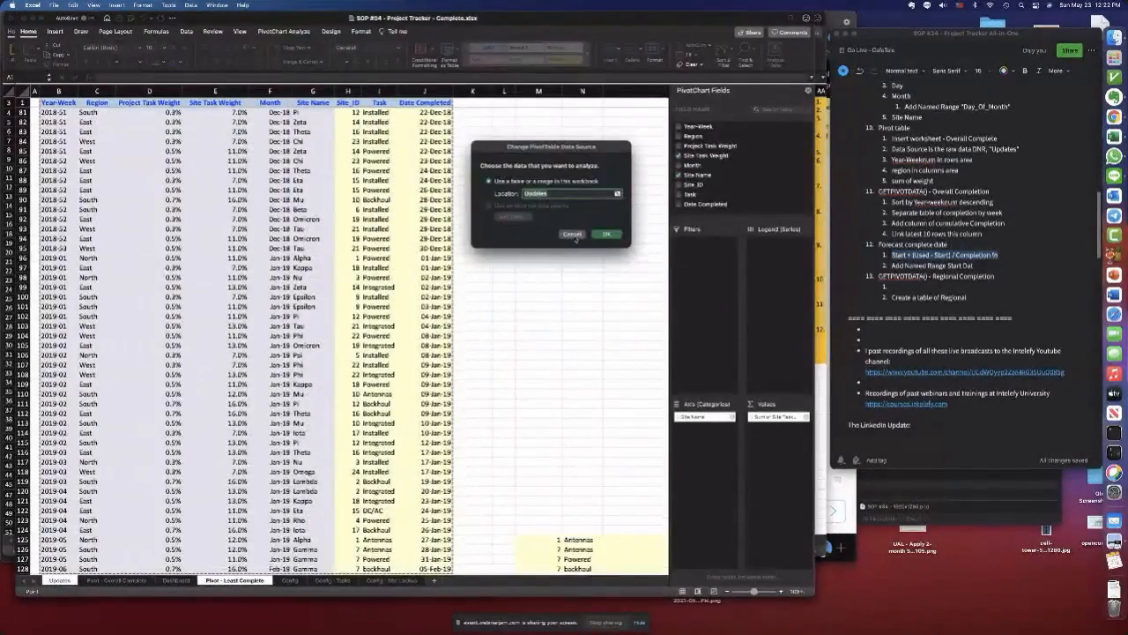
pyautogui.click(572, 233)
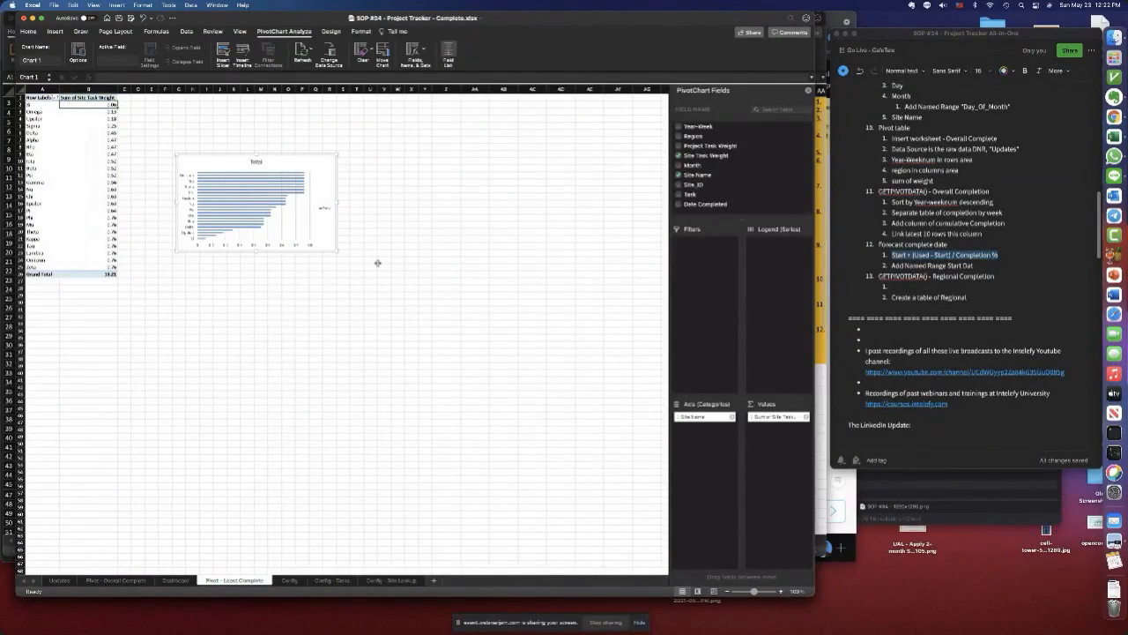
pyautogui.moveTo(265, 214)
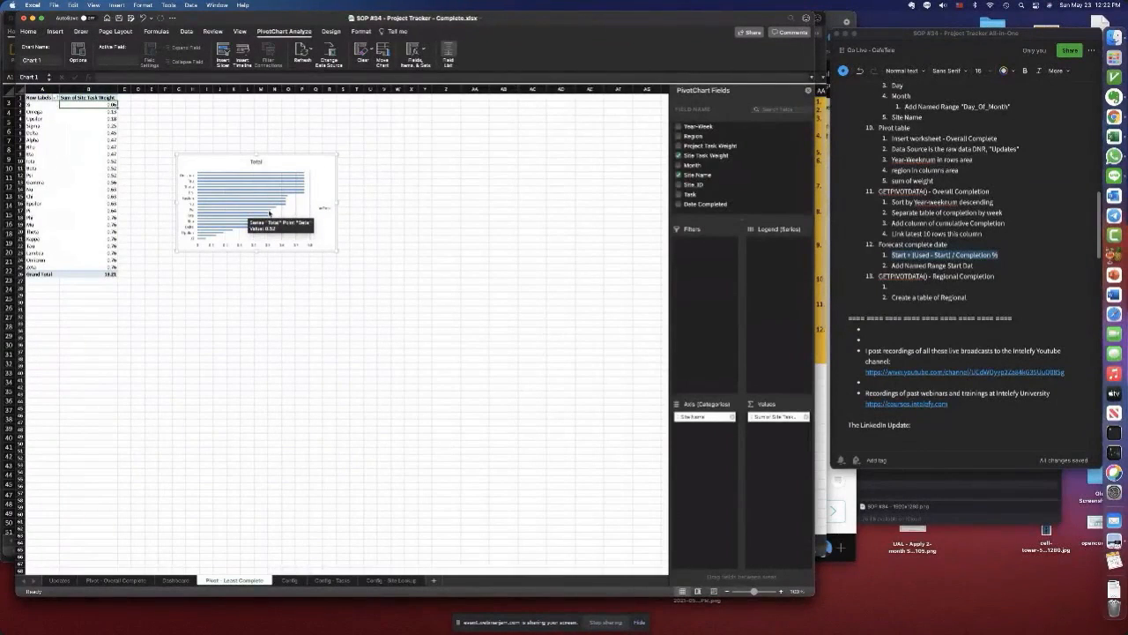
pyautogui.moveTo(315, 164); pyautogui.dragTo(529, 289)
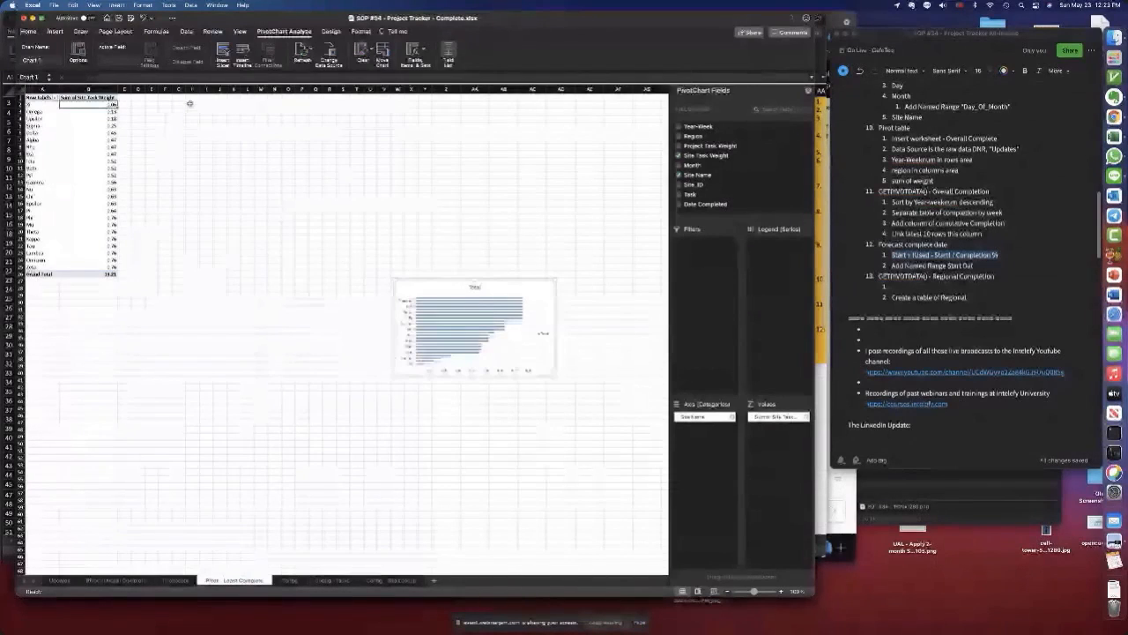
pyautogui.click(190, 104)
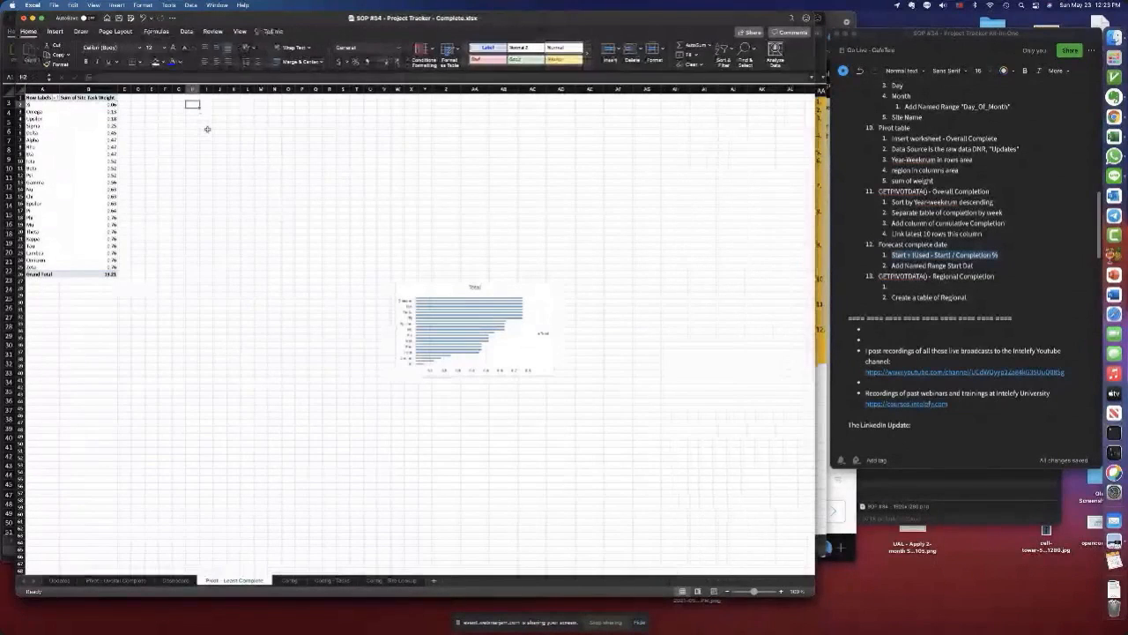
# - Enter the rank numbers 10 down to 1 in cells H2 to H11 beside the PivotTable
pyautogui.write('=')
pyautogui.write('10')
pyautogui.press('Return')
pyautogui.write('9')
pyautogui.press('Return')
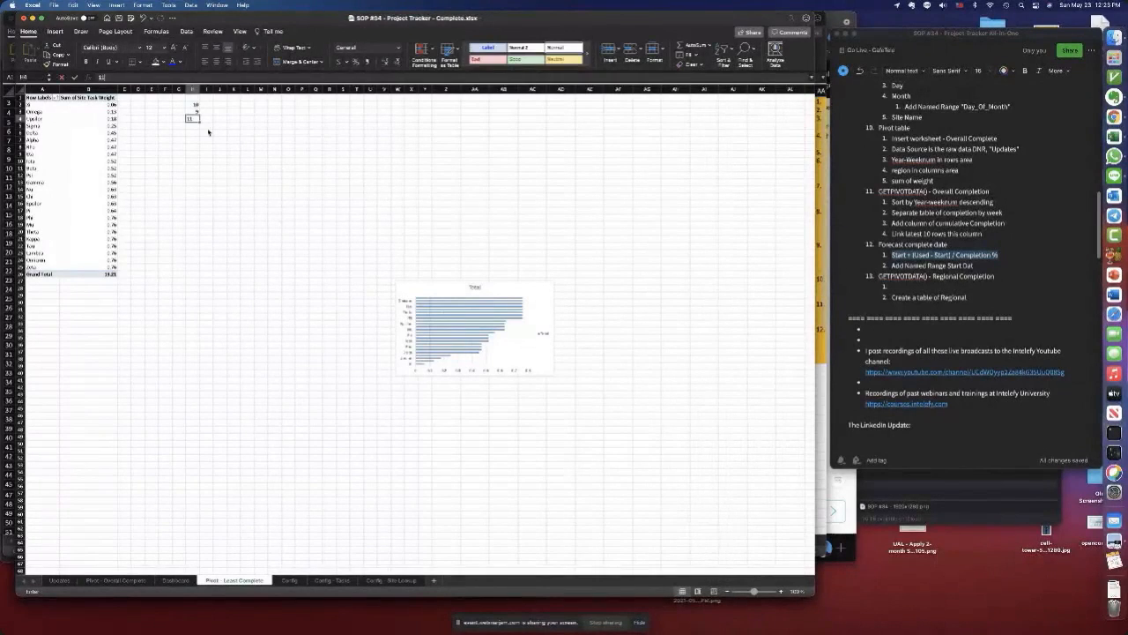
pyautogui.write('11')
pyautogui.press('BackSpace')
pyautogui.press('BackSpace')
pyautogui.write('8 7')
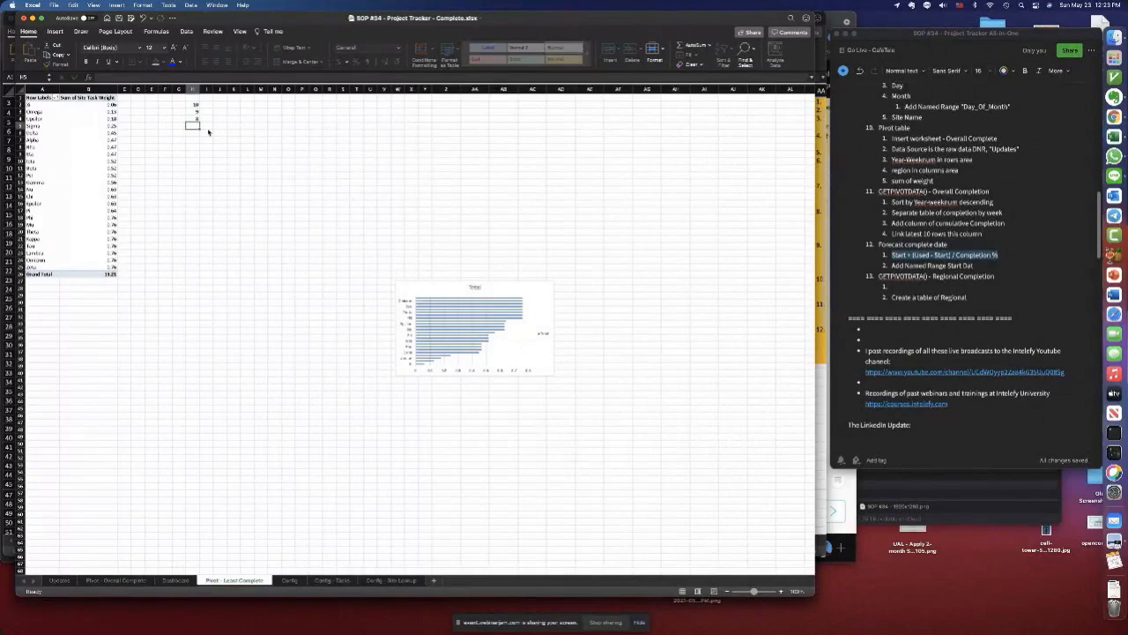
pyautogui.write(' 6 5 4 3')
pyautogui.press('Return')
pyautogui.write('2')
pyautogui.press('Return')
pyautogui.write('1')
pyautogui.press('Return')
# - Link I2 to the first site name with =A2 and fill the formula down to I11
pyautogui.click(211, 107)
pyautogui.write('=')
pyautogui.click(111, 104)
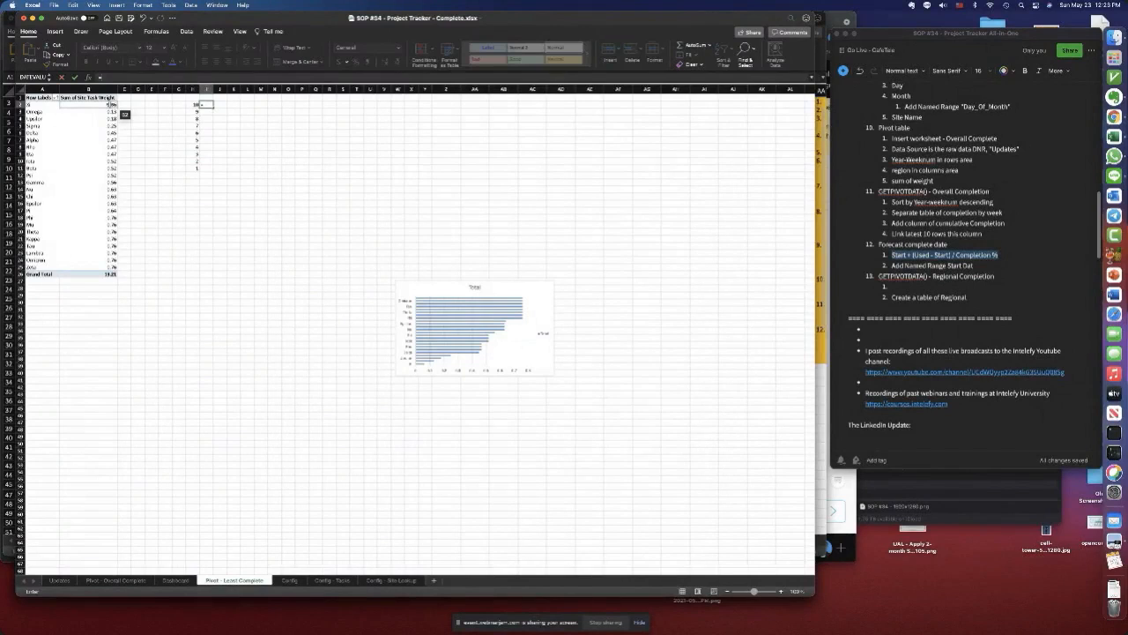
pyautogui.click(38, 104)
pyautogui.click(38, 104)
pyautogui.press('Return')
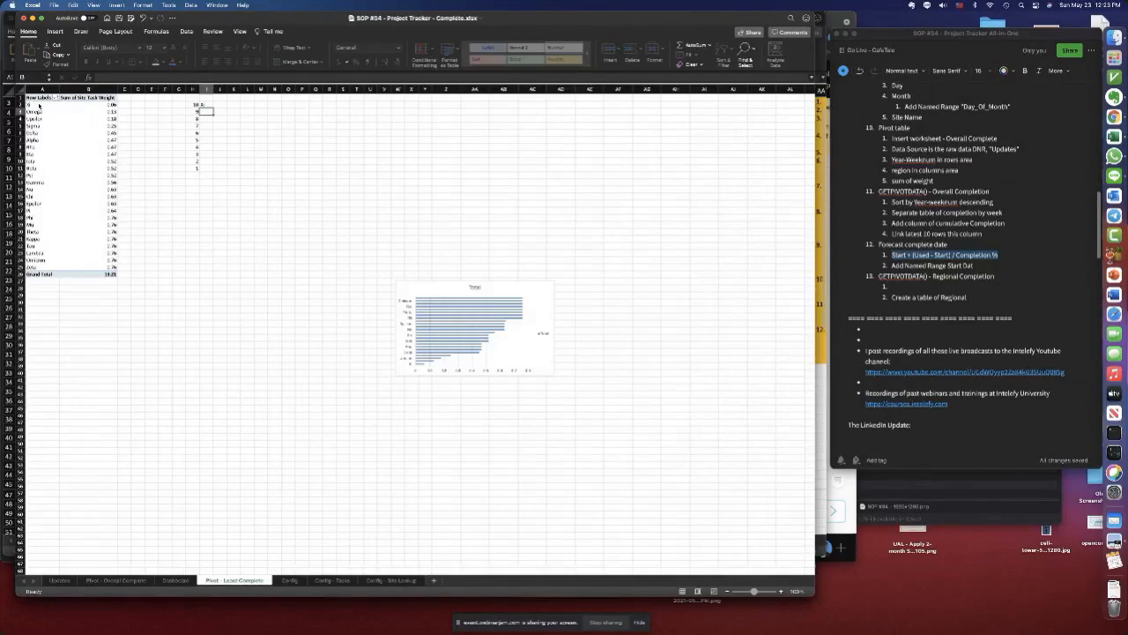
pyautogui.click(205, 104)
pyautogui.moveTo(211, 106); pyautogui.dragTo(209, 170)
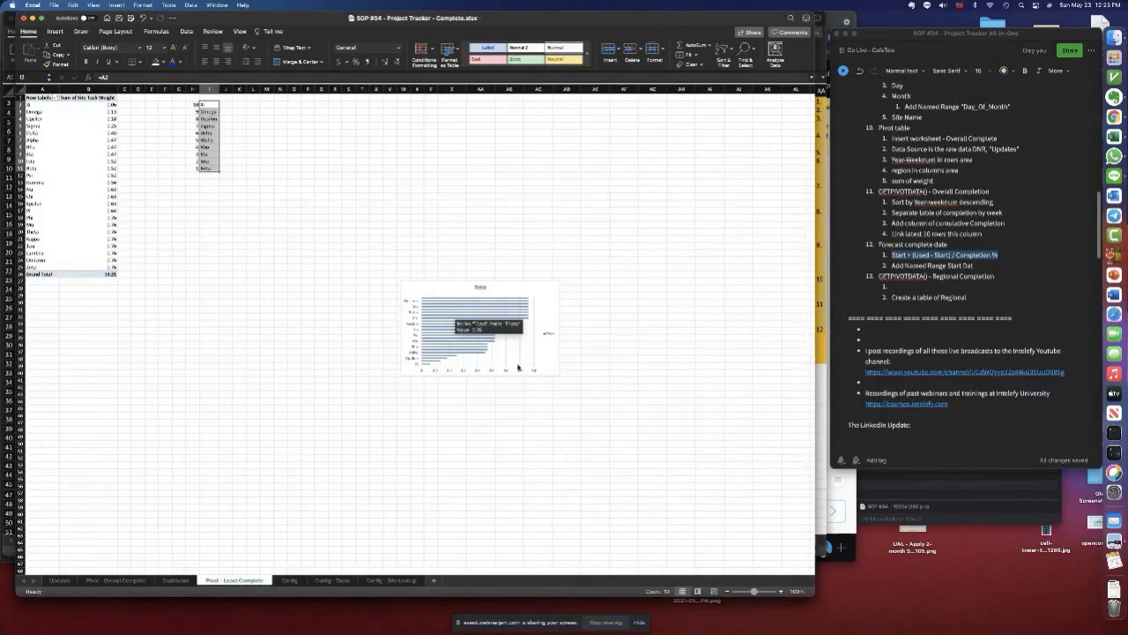
# - In J2, enter =IFERROR(GETPIVOTDATA("Site Task Weight",$A$1,"Site Name",I2),"") to look up the site's weight
pyautogui.click(782, 592)
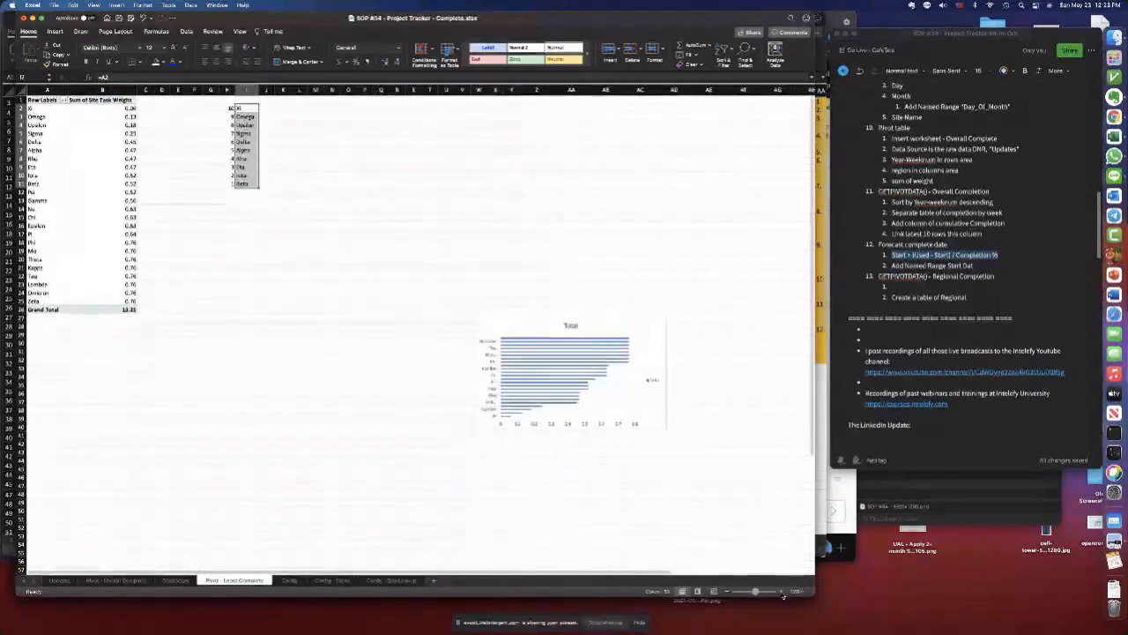
pyautogui.click(781, 591)
pyautogui.click(782, 591)
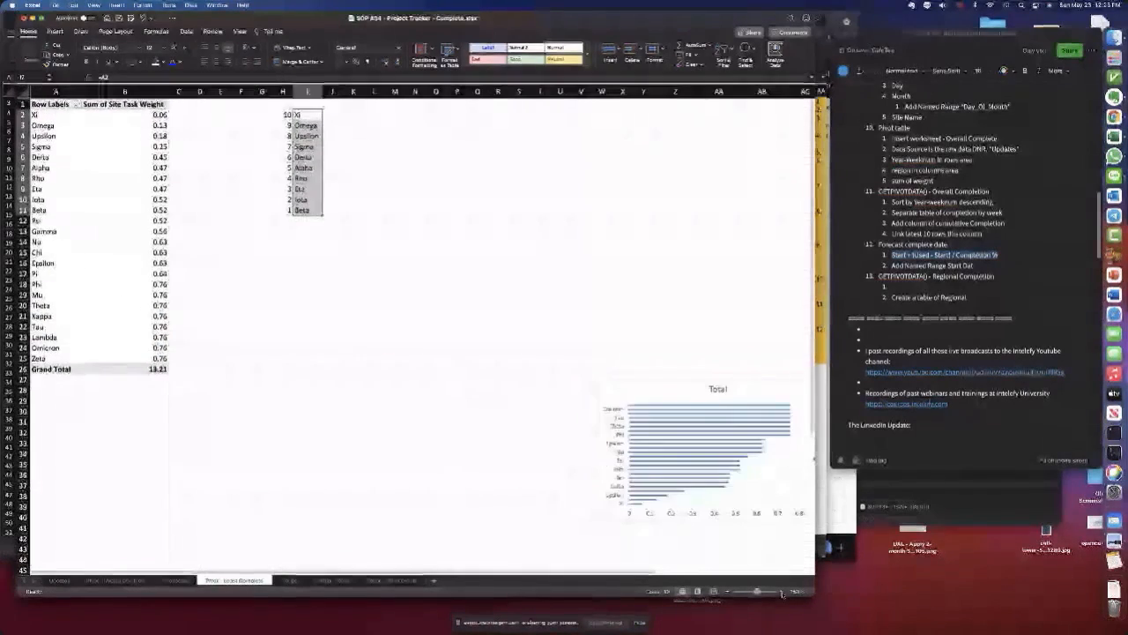
pyautogui.click(334, 115)
pyautogui.write('=')
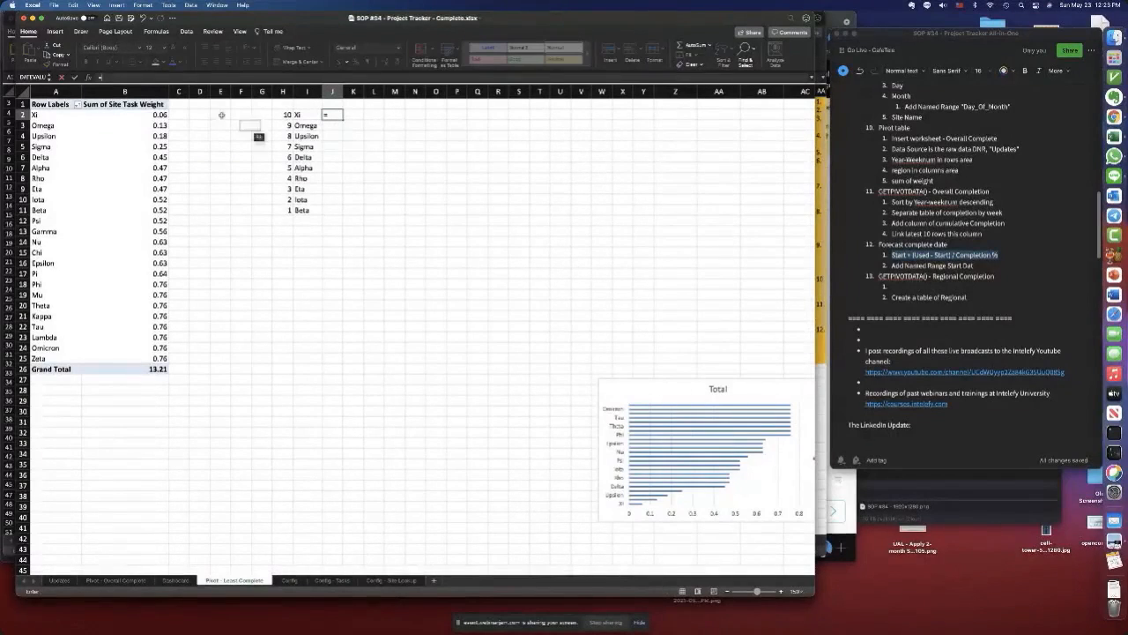
pyautogui.click(159, 115)
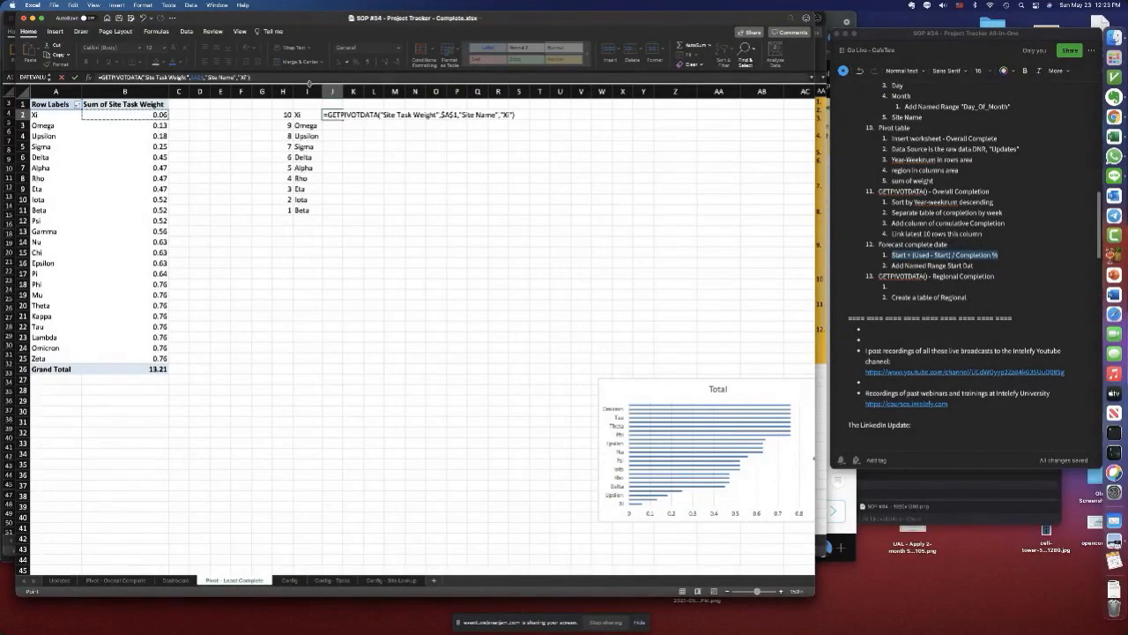
pyautogui.write(',"")')
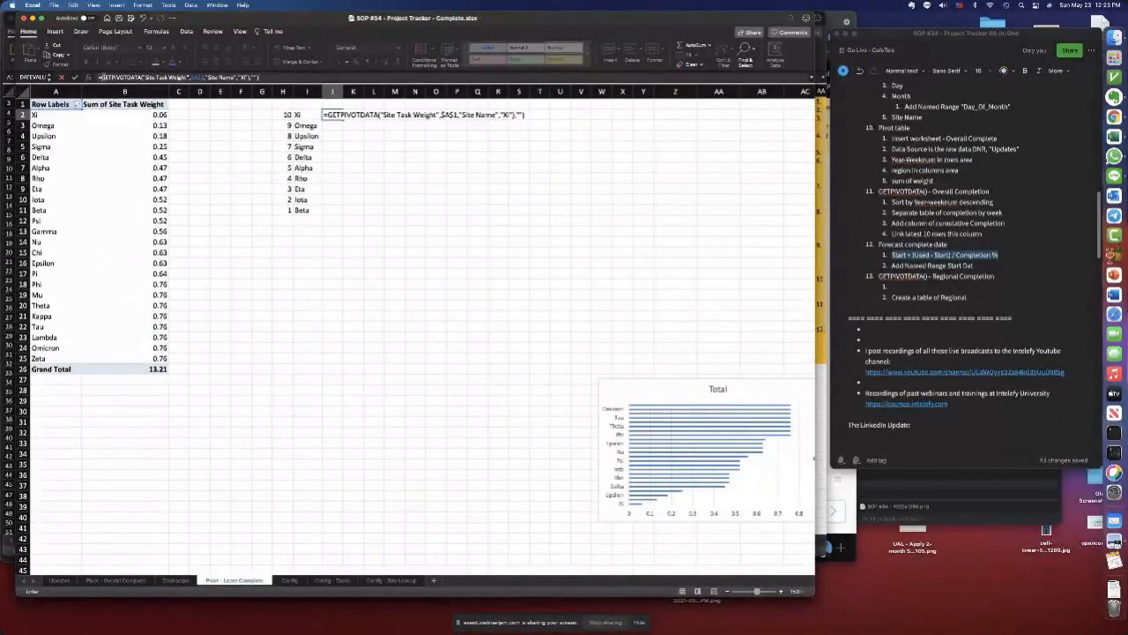
pyautogui.click(101, 77)
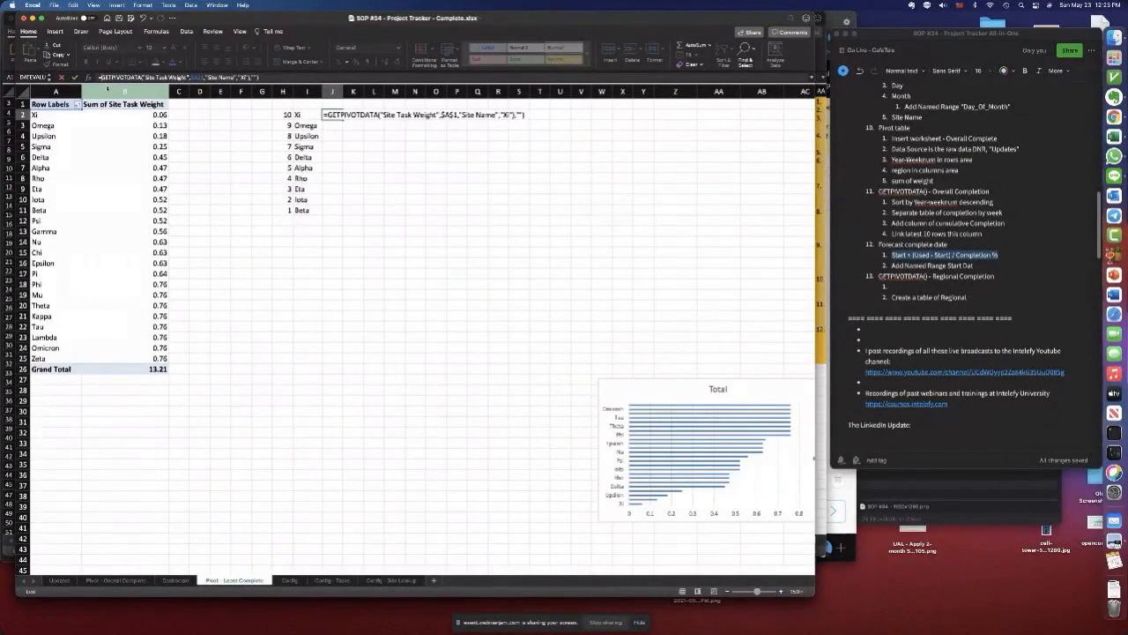
pyautogui.write('=')
pyautogui.press('BackSpace')
pyautogui.write('iferror(')
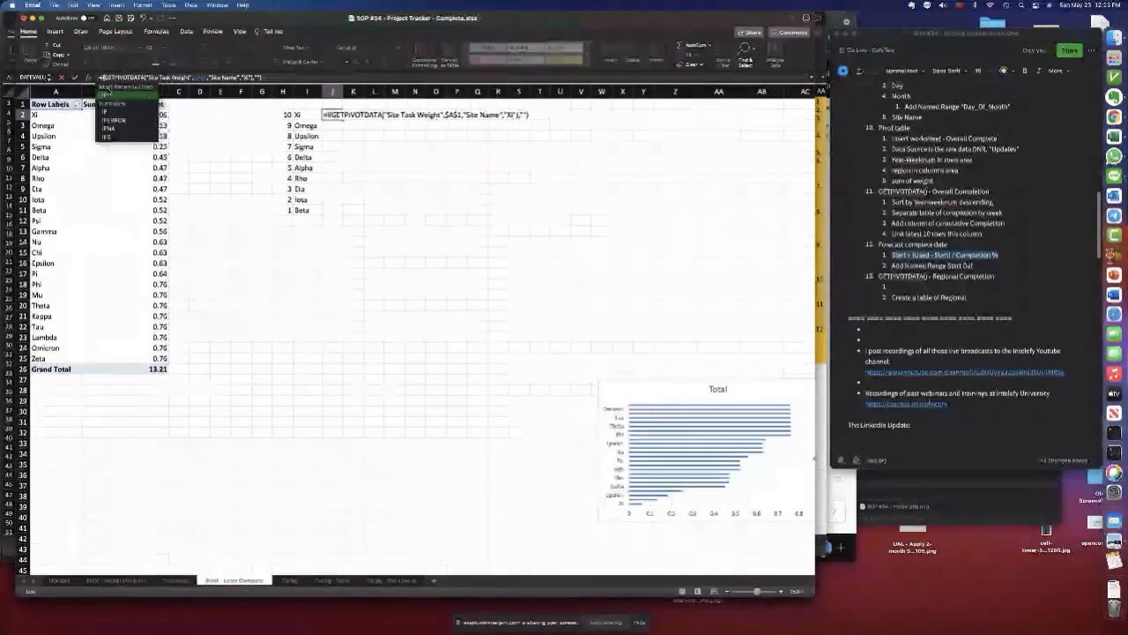
pyautogui.write('(')
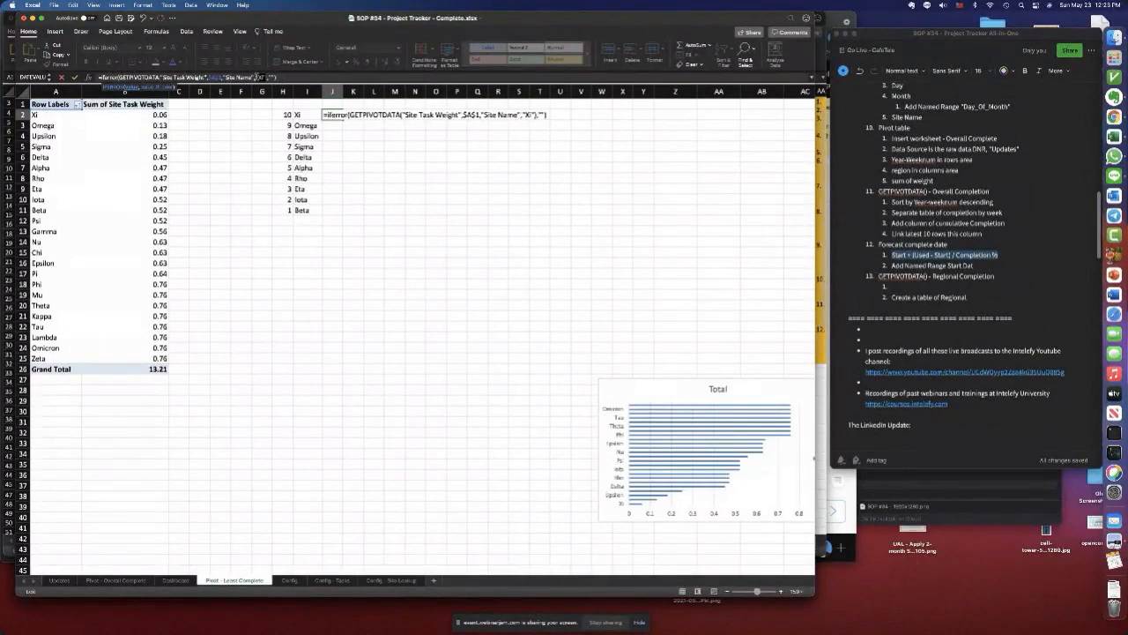
pyautogui.doubleClick(259, 77)
pyautogui.click(298, 115)
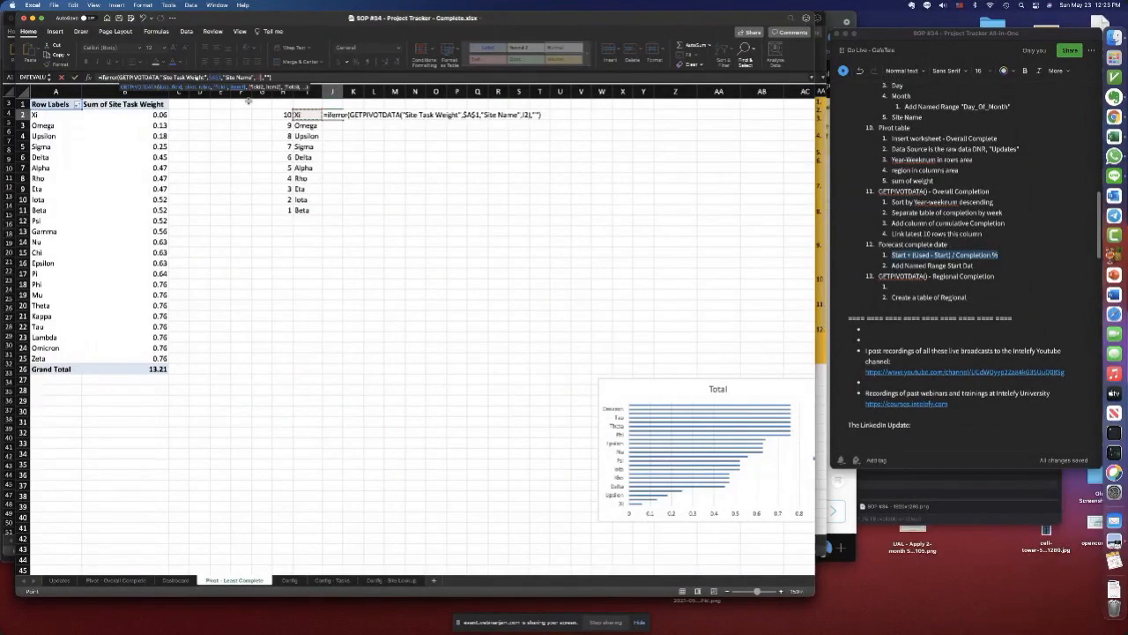
pyautogui.hotkey('ctrl', 'Return')
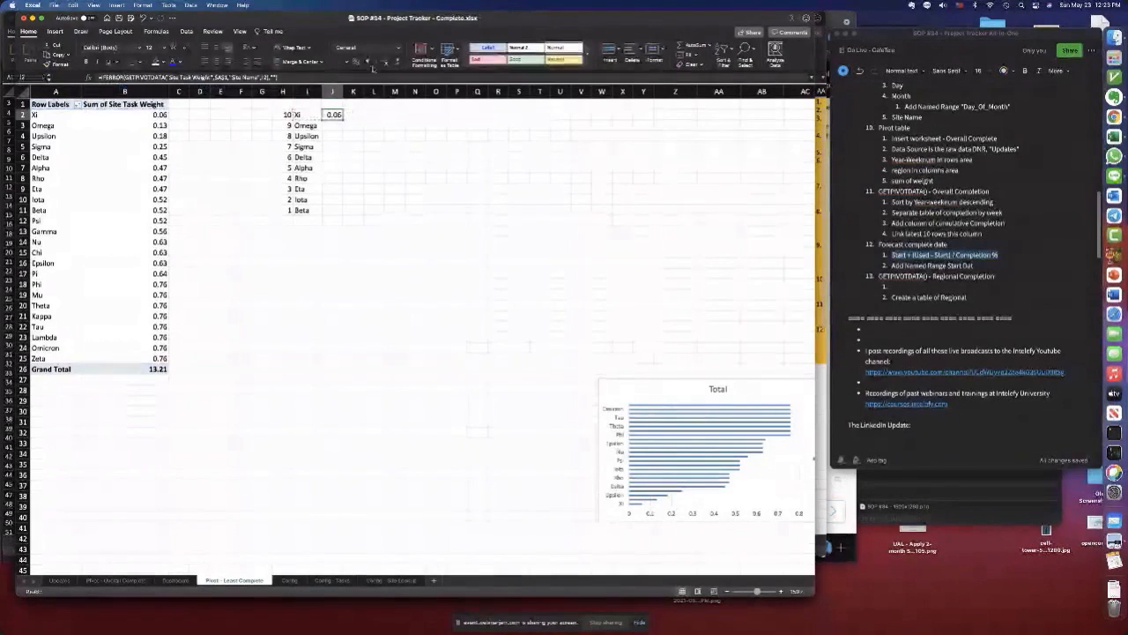
# - Format J2 as a percentage with one decimal, fill it down to J11, and fit column J to its contents
pyautogui.click(356, 62)
pyautogui.click(388, 62)
pyautogui.moveTo(343, 120); pyautogui.dragTo(346, 215)
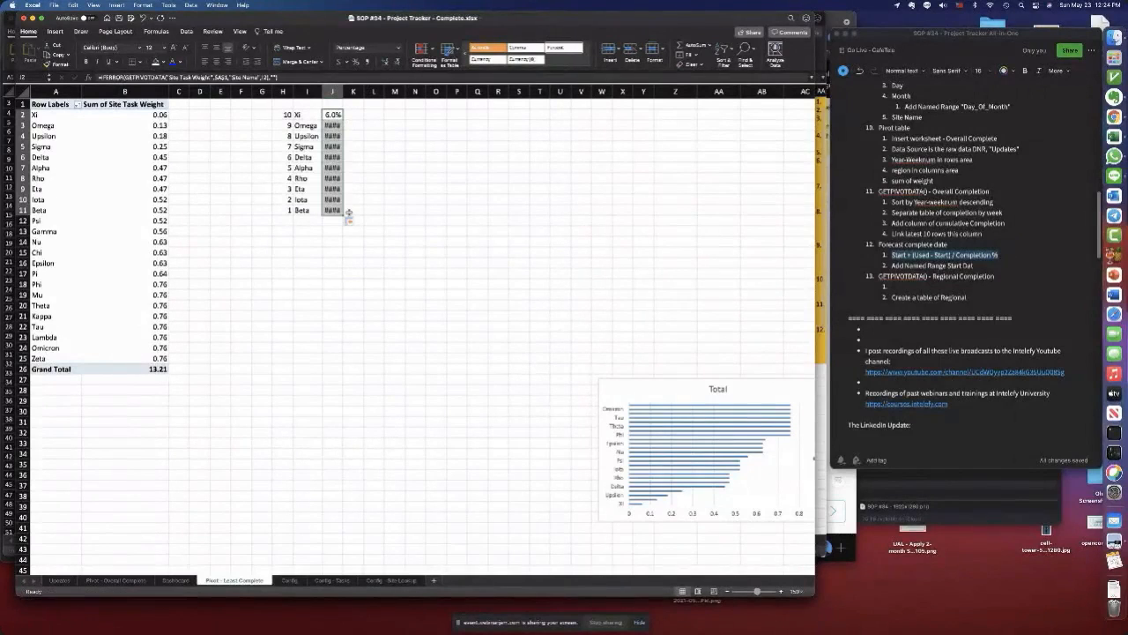
pyautogui.doubleClick(343, 92)
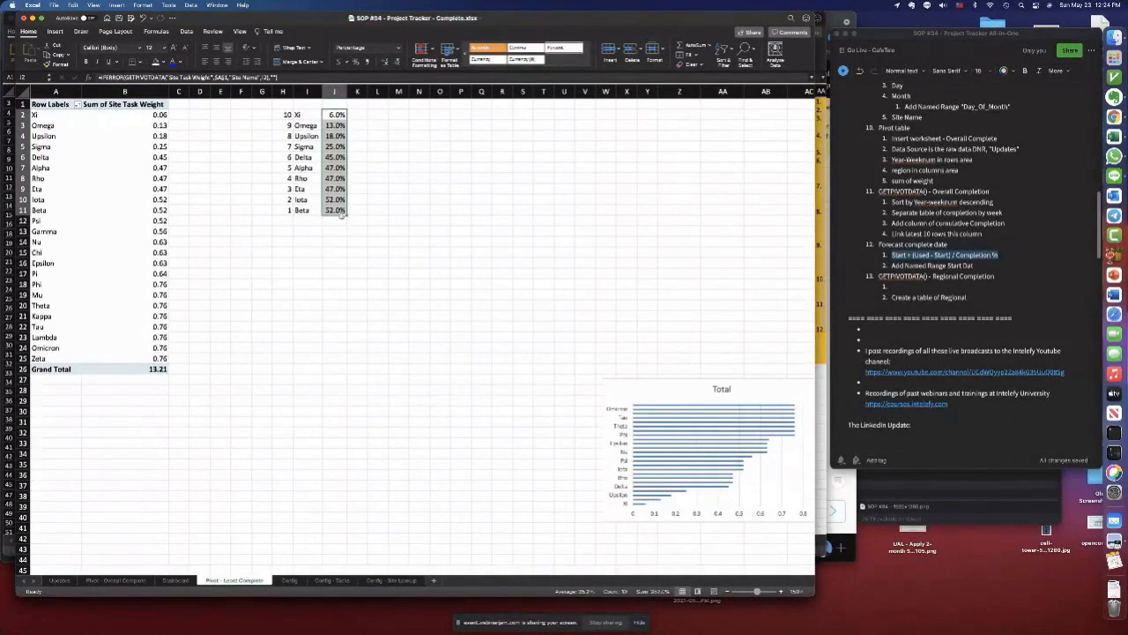
# - Glance at the Dashboard sheet and delete the PivotChart from Pivot - Least Complete
pyautogui.click(169, 580)
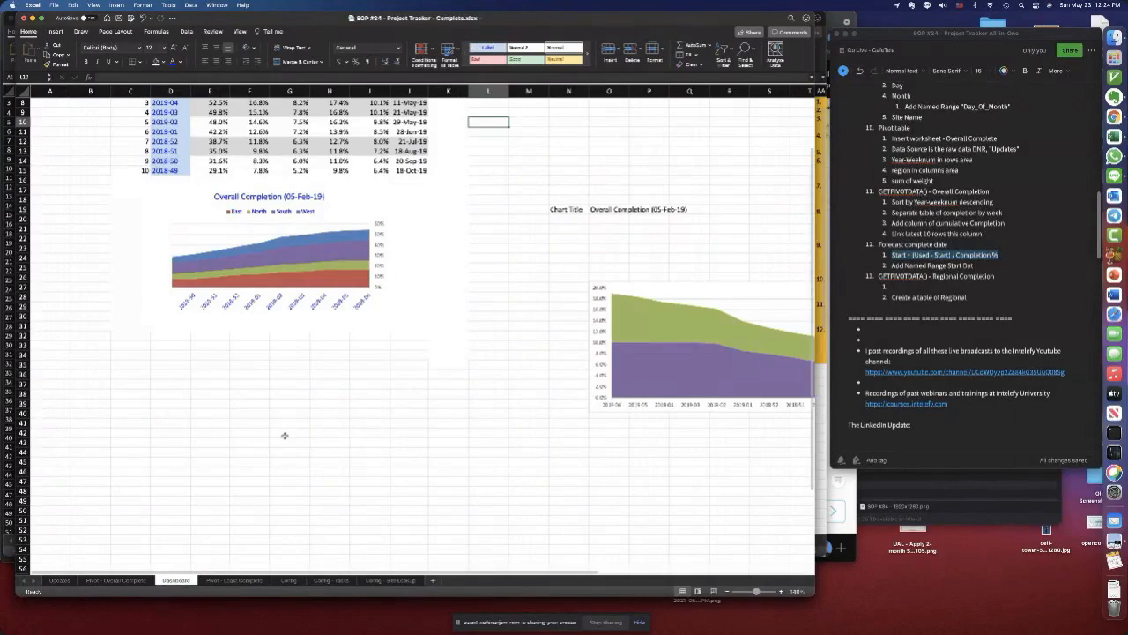
pyautogui.click(236, 581)
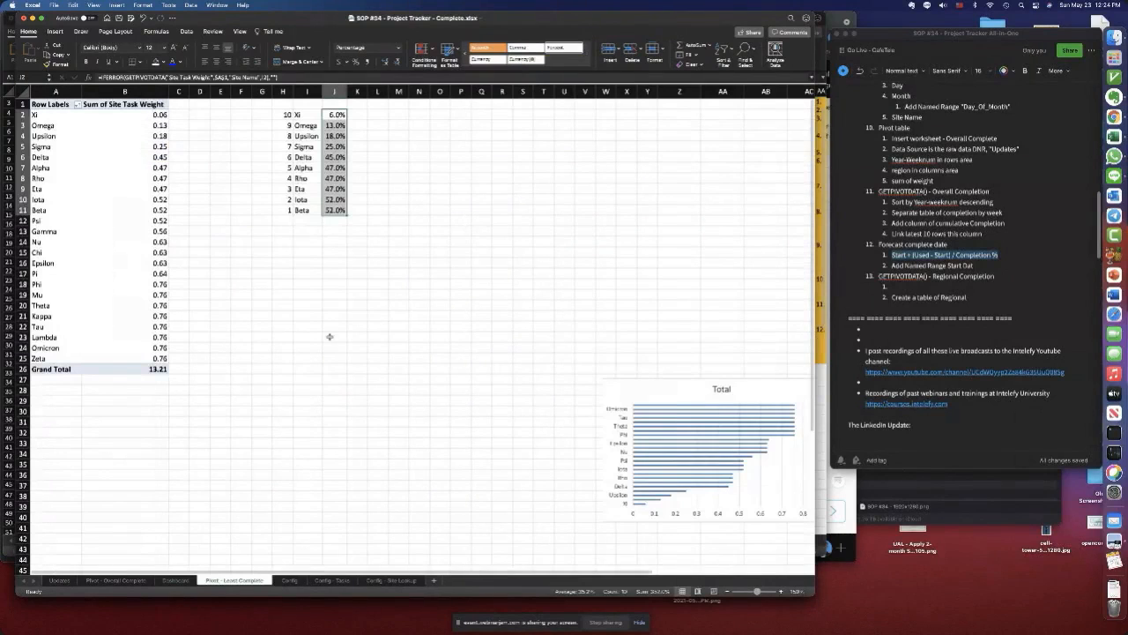
pyautogui.click(675, 396)
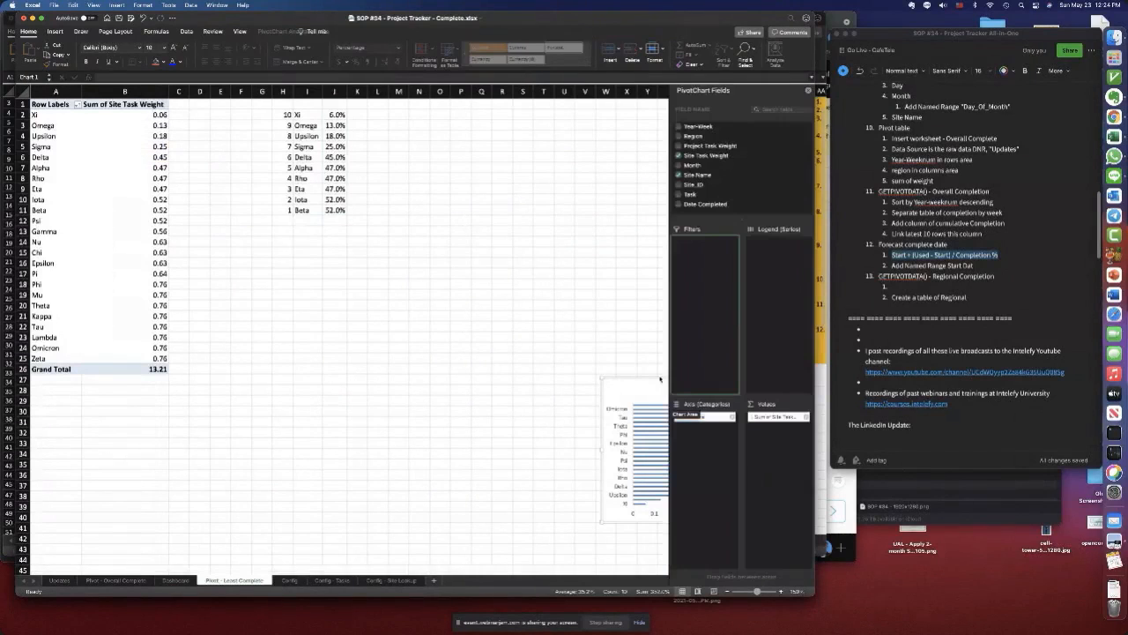
pyautogui.moveTo(660, 379); pyautogui.dragTo(281, 239)
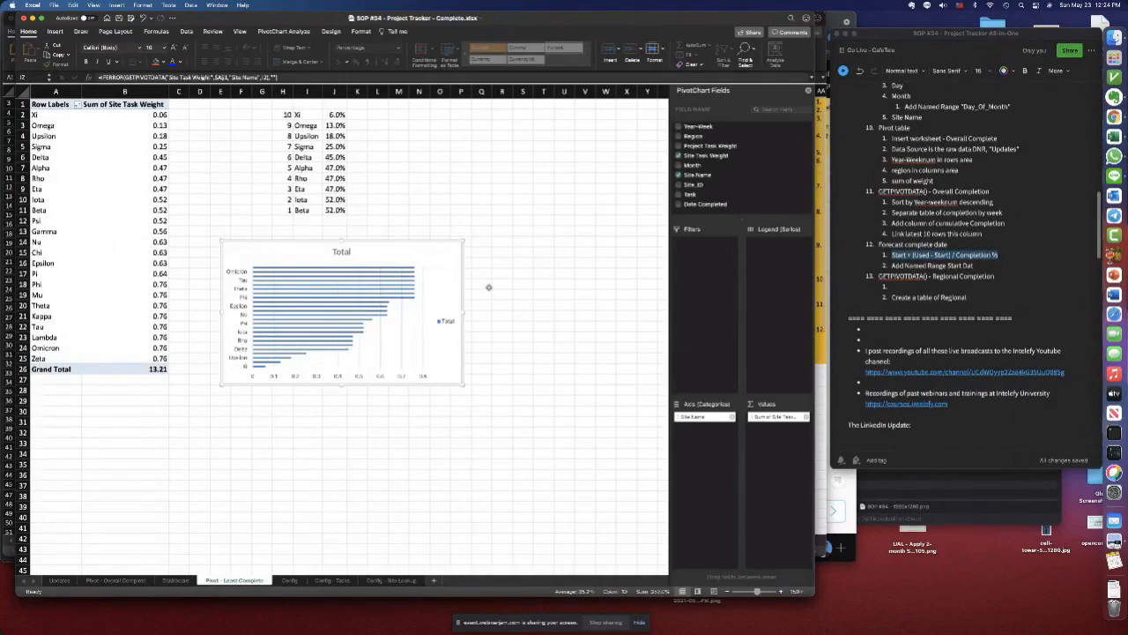
pyautogui.press('Delete')
pyautogui.scroll(-1, 365, 188)
# - Insert a bar chart from the site names and percentages in I2:J11 and place it below that table
pyautogui.click(377, 154)
pyautogui.moveTo(298, 113); pyautogui.dragTo(339, 208)
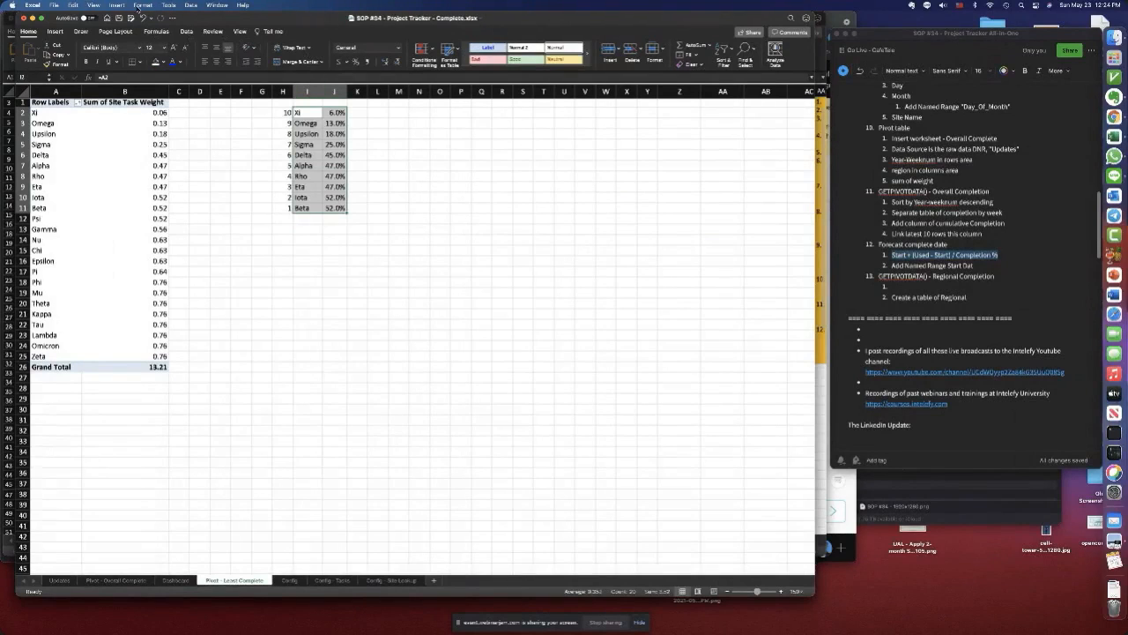
pyautogui.click(117, 5)
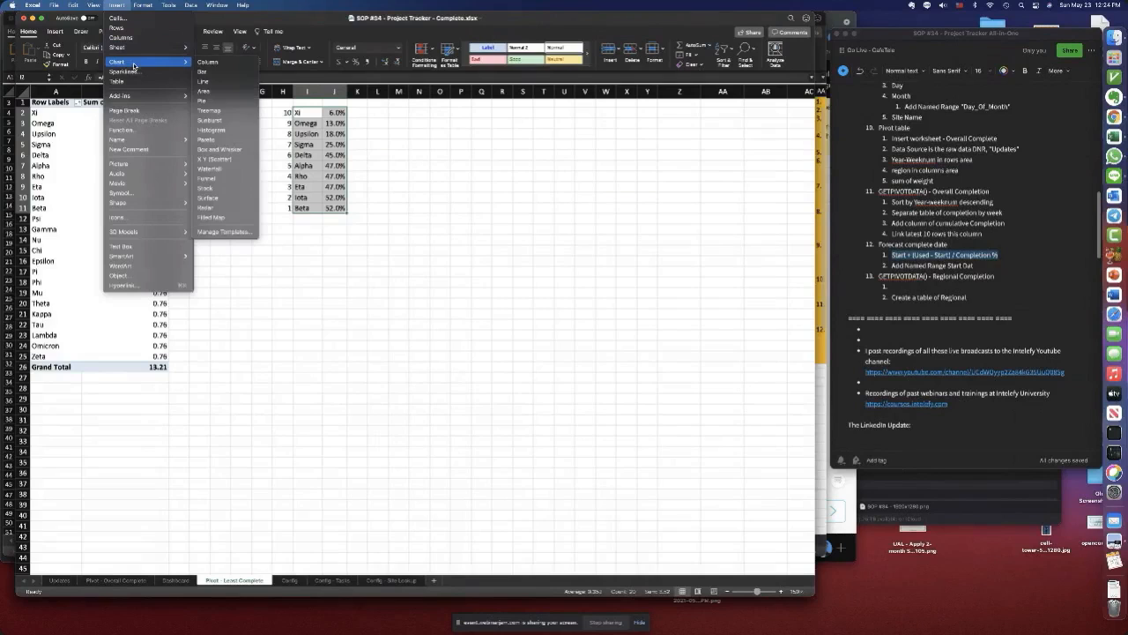
pyautogui.click(203, 72)
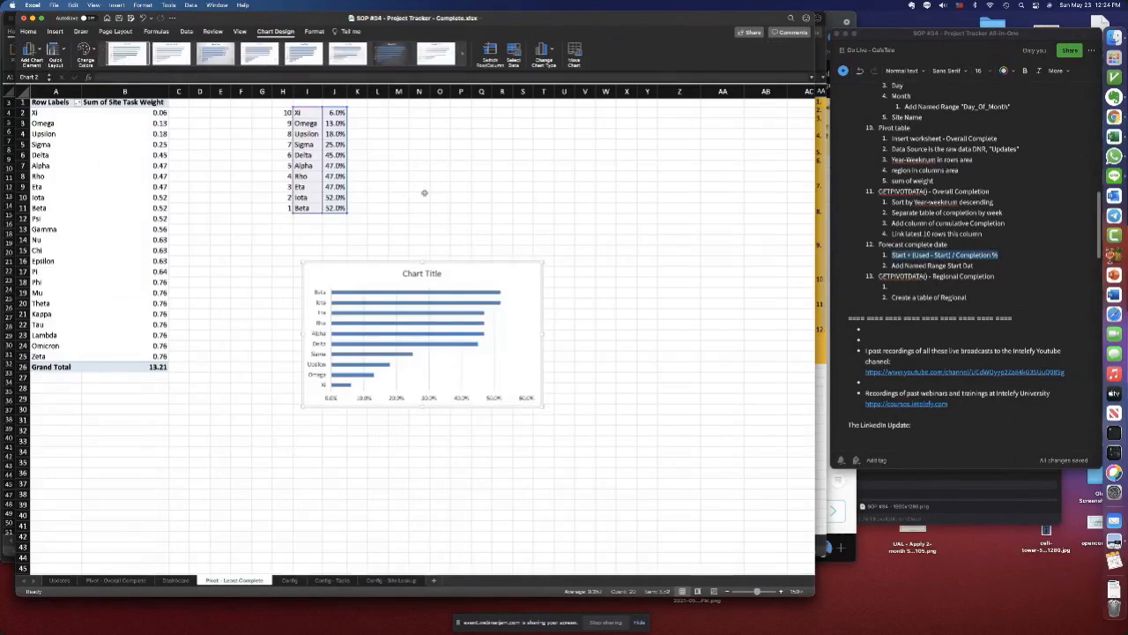
pyautogui.moveTo(440, 256); pyautogui.dragTo(535, 126)
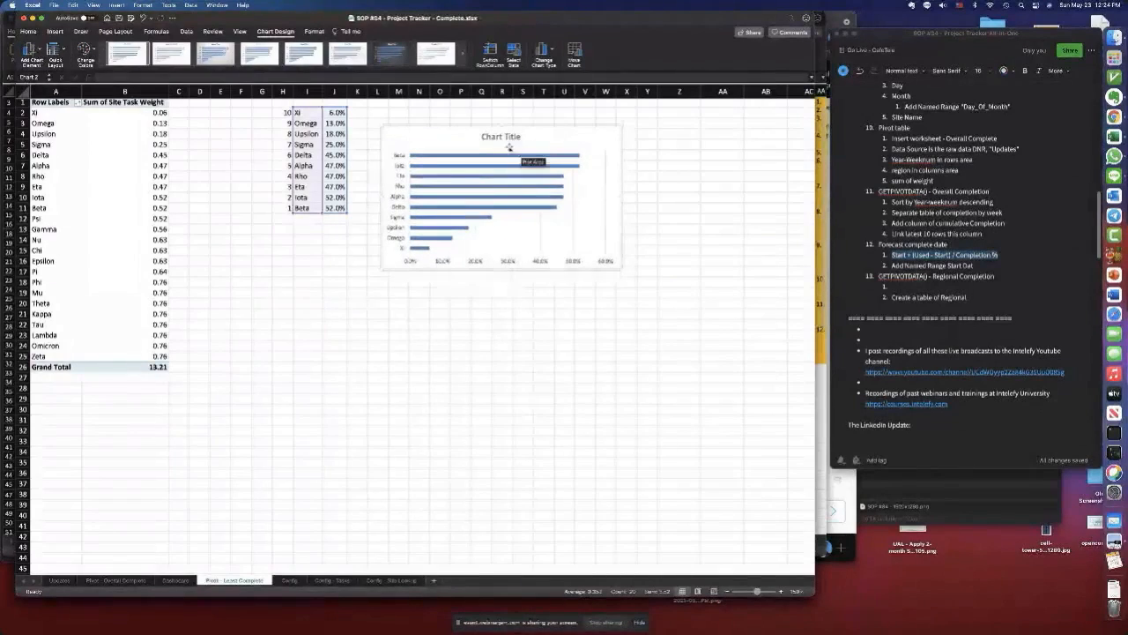
pyautogui.moveTo(432, 123); pyautogui.dragTo(388, 226)
# - Add a label for the chart title in cell O2
pyautogui.click(438, 112)
pyautogui.write('C')
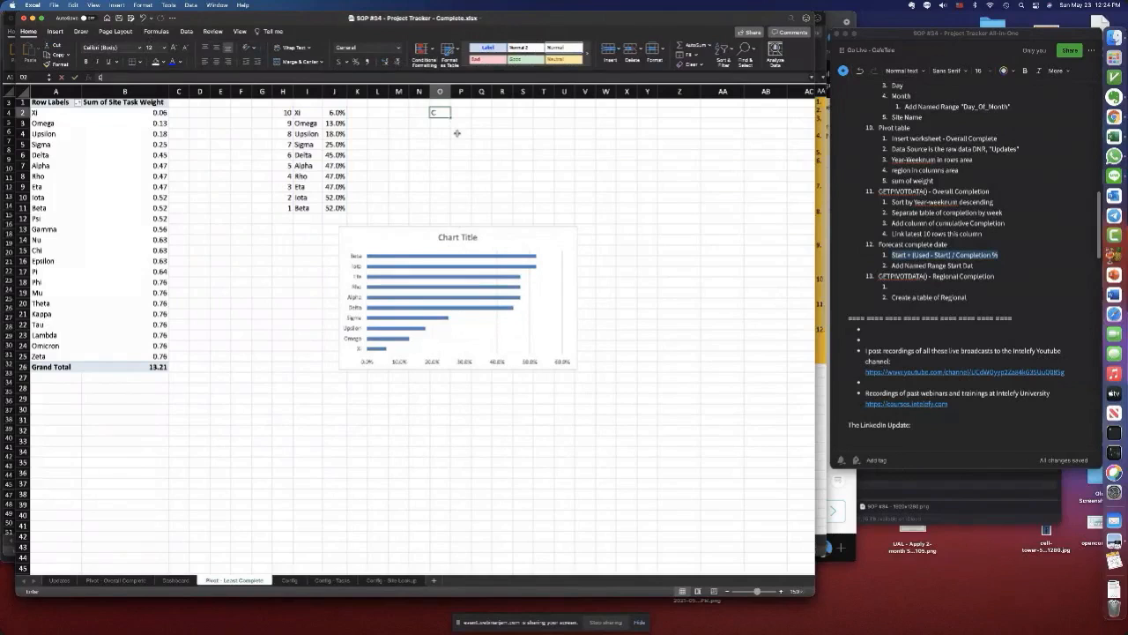
pyautogui.write('hart Title')
pyautogui.press('Return')
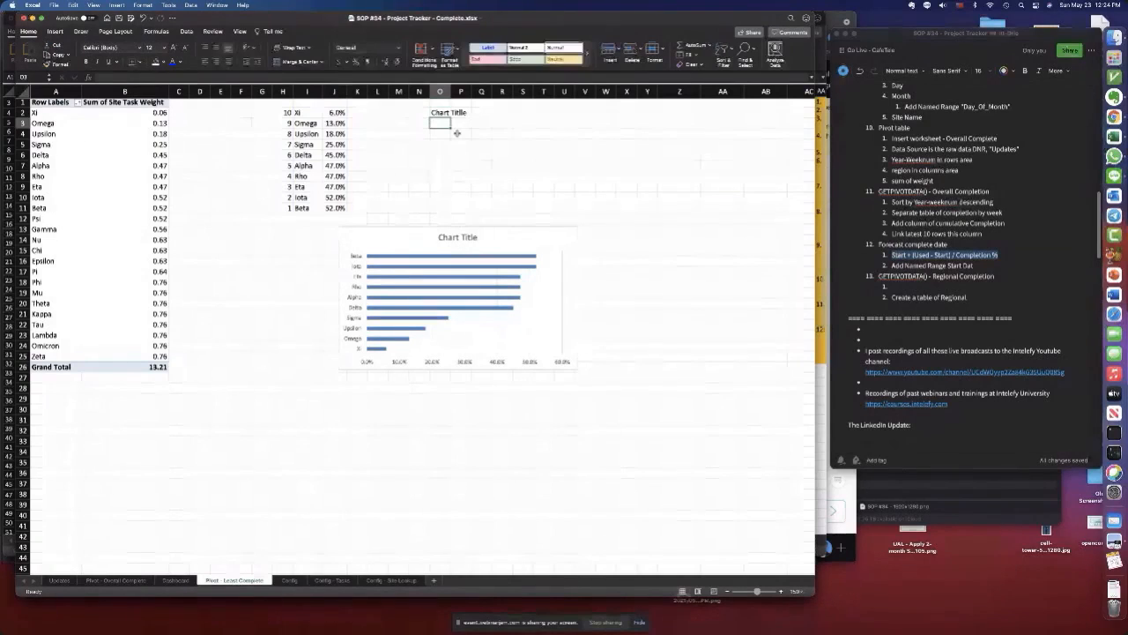
# - Freeze the top row of the Pivot - Least Complete sheet
pyautogui.scroll(-3, 435, 122)
pyautogui.scroll(3, 434, 122)
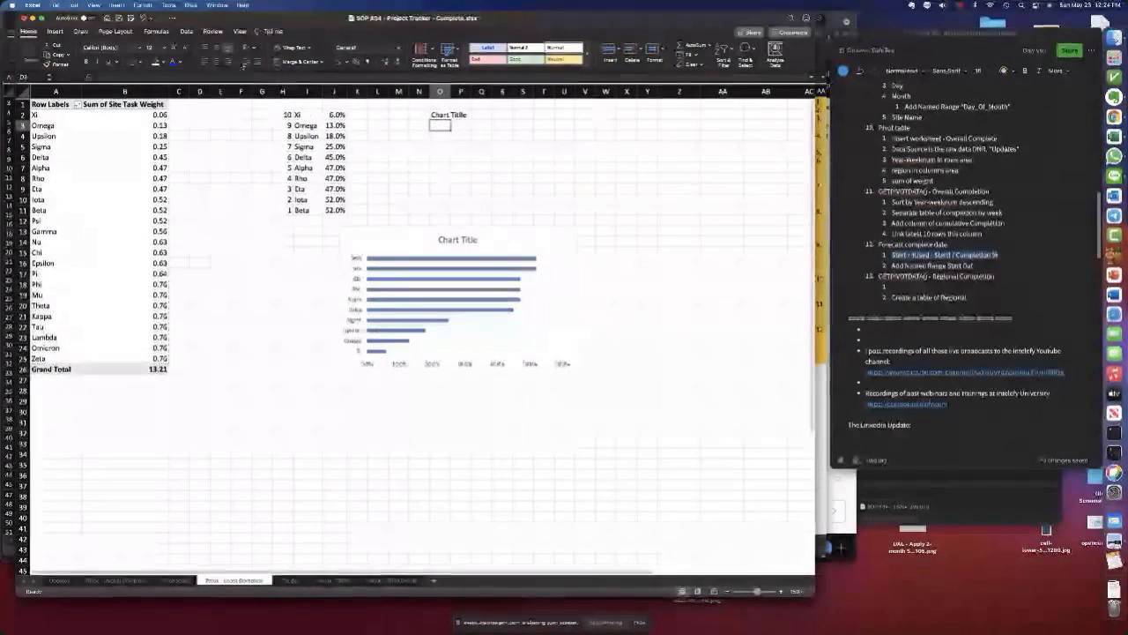
pyautogui.click(238, 32)
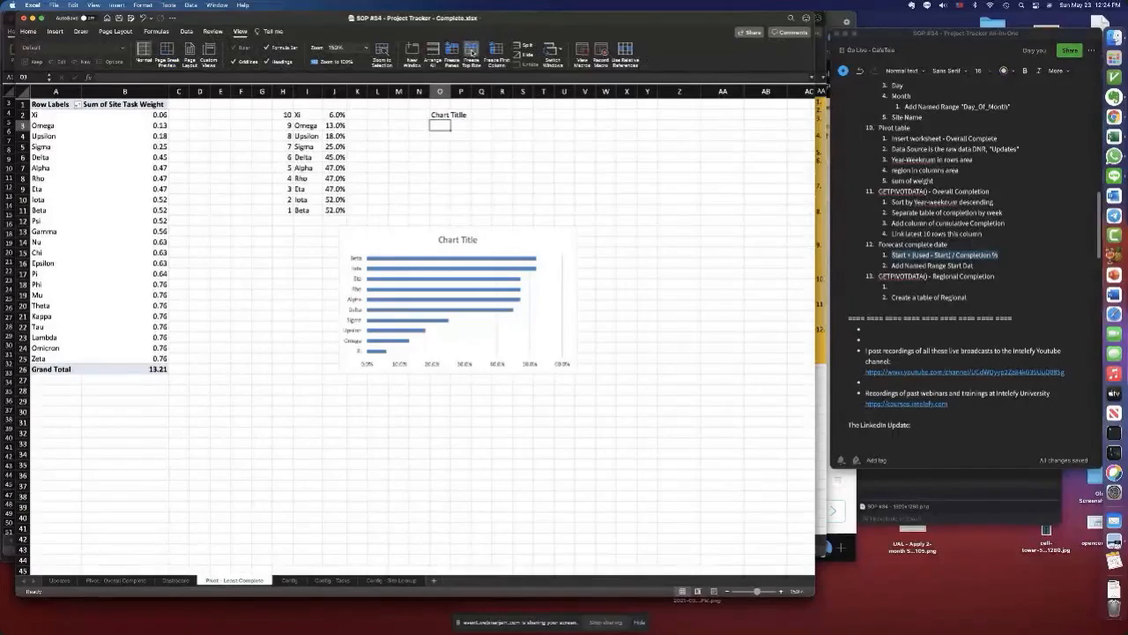
# - Correct the label in O2 to "Chart Title" and widen column O to fit it
pyautogui.click(445, 115)
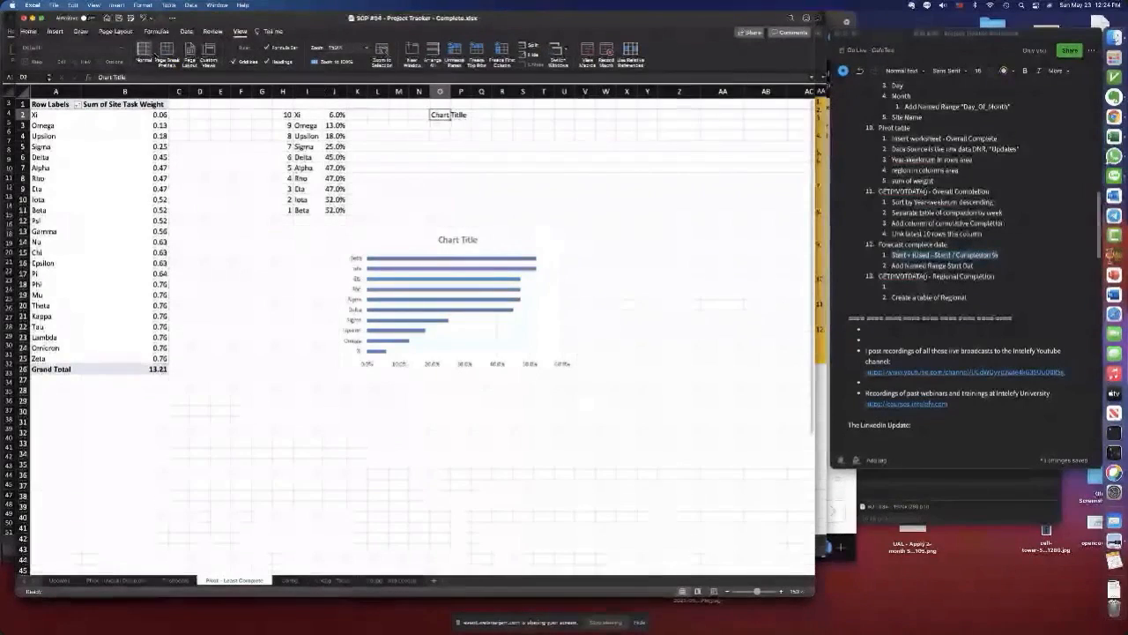
pyautogui.click(141, 78)
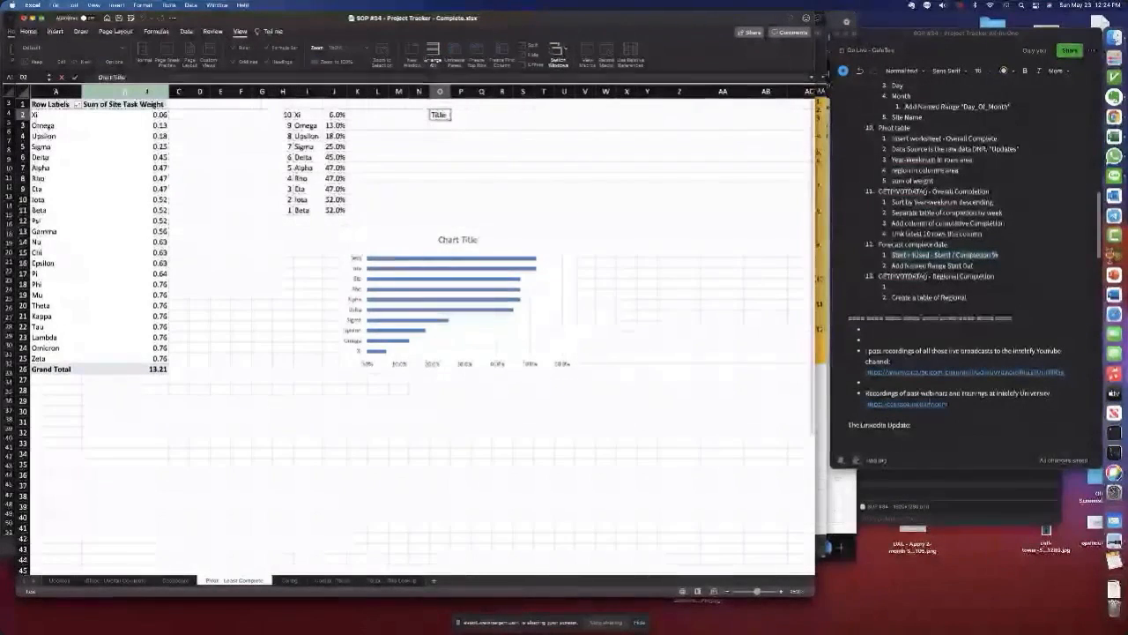
pyautogui.press('Tab')
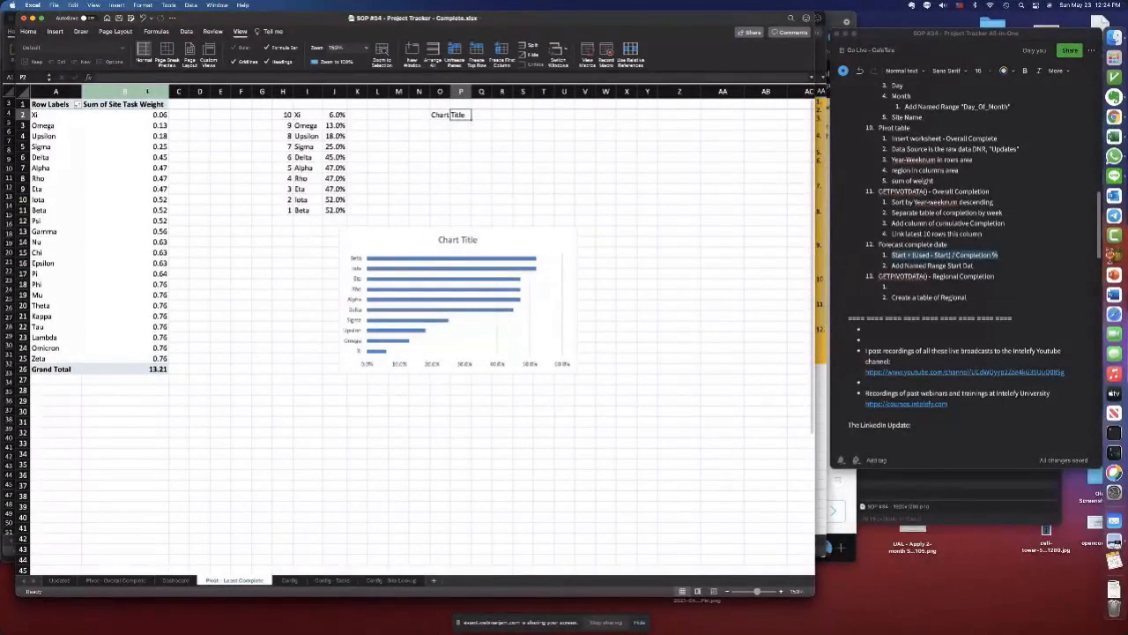
pyautogui.moveTo(451, 91); pyautogui.dragTo(468, 90)
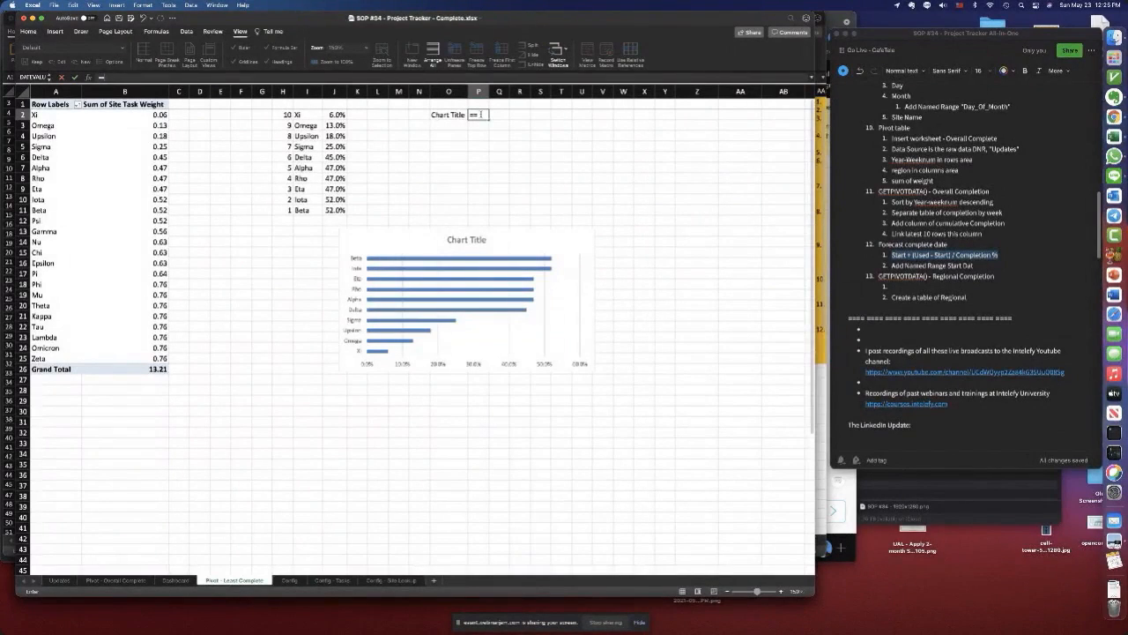
# - Enter the chart title formula =COUNT(H:H)&" Least-Complete Sites ("&TEXT(Date_Used,"dd-mmm-yy")&")" in cell P2
pyautogui.write('count(')
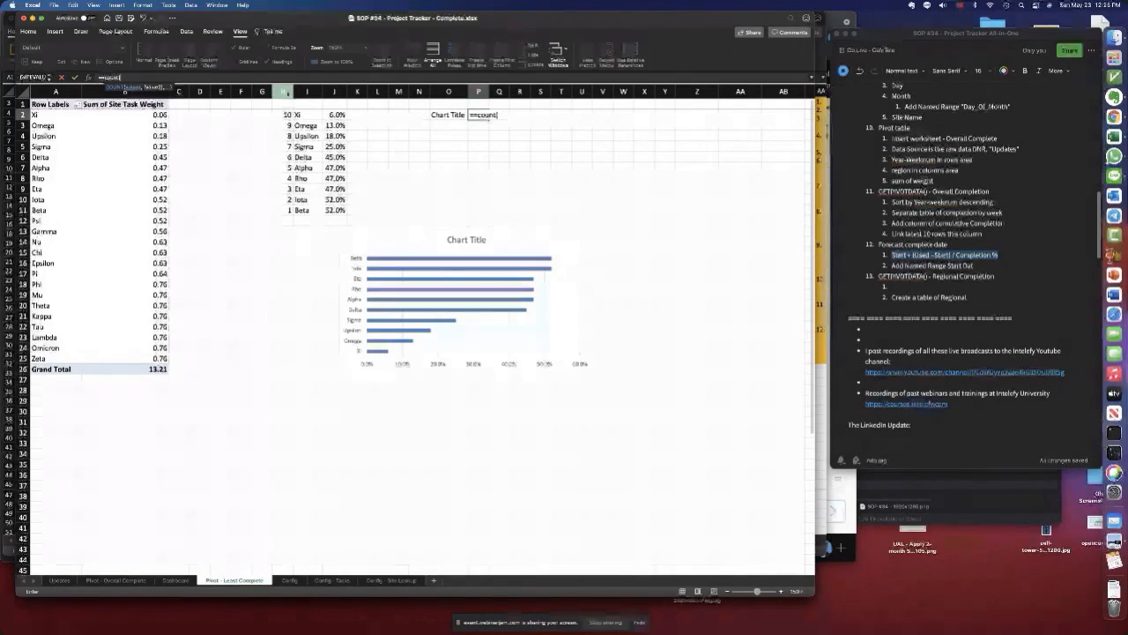
pyautogui.click(280, 91)
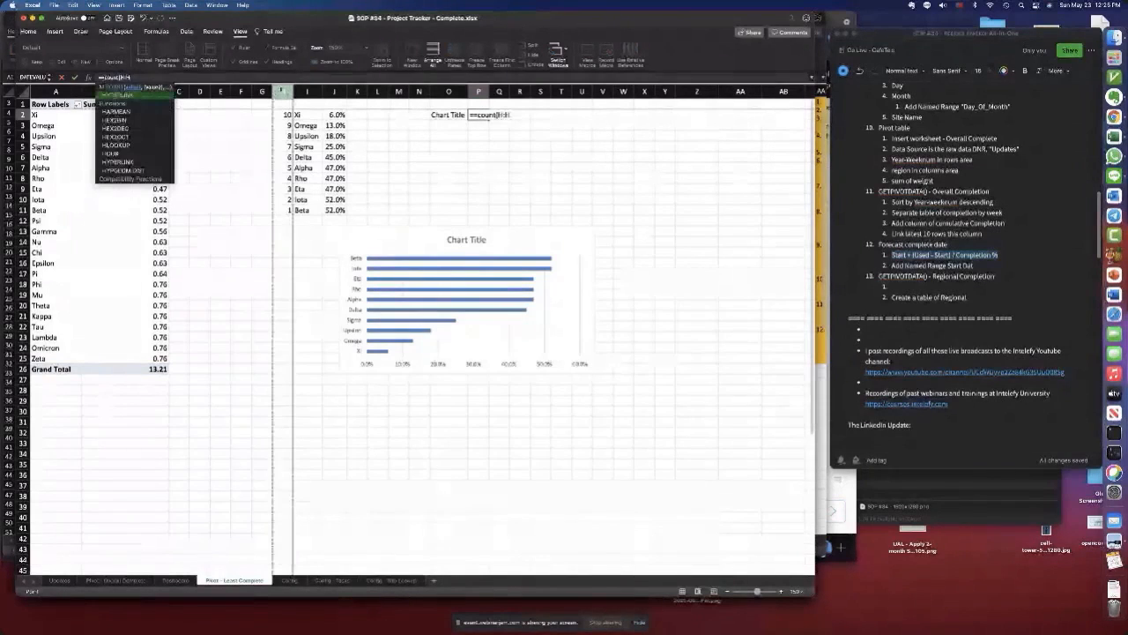
pyautogui.click(102, 78)
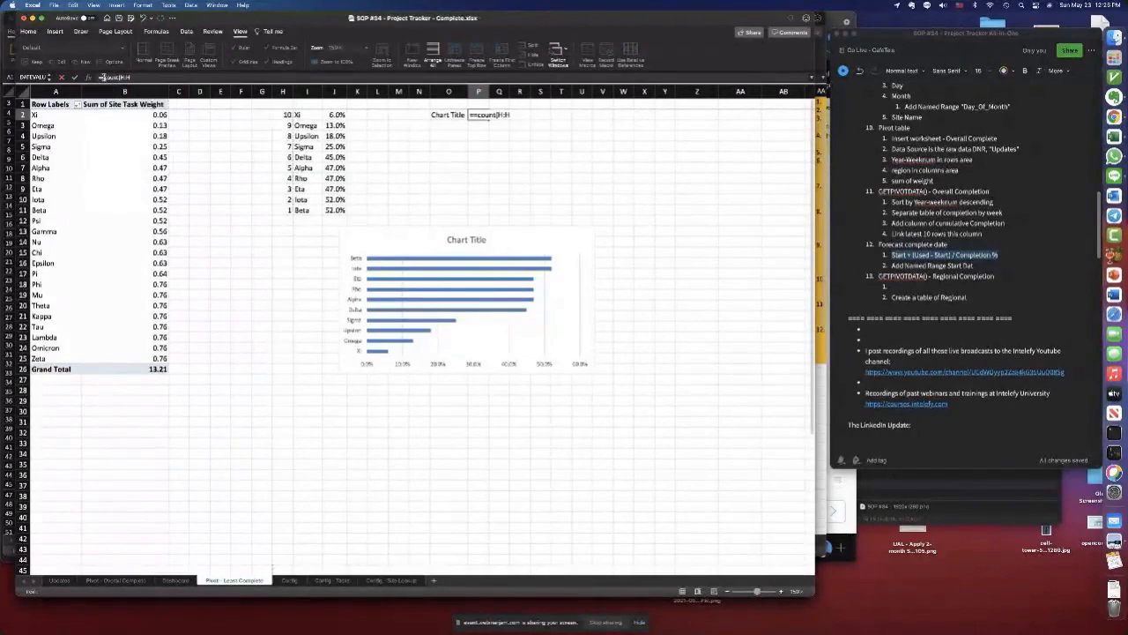
pyautogui.press('BackSpace')
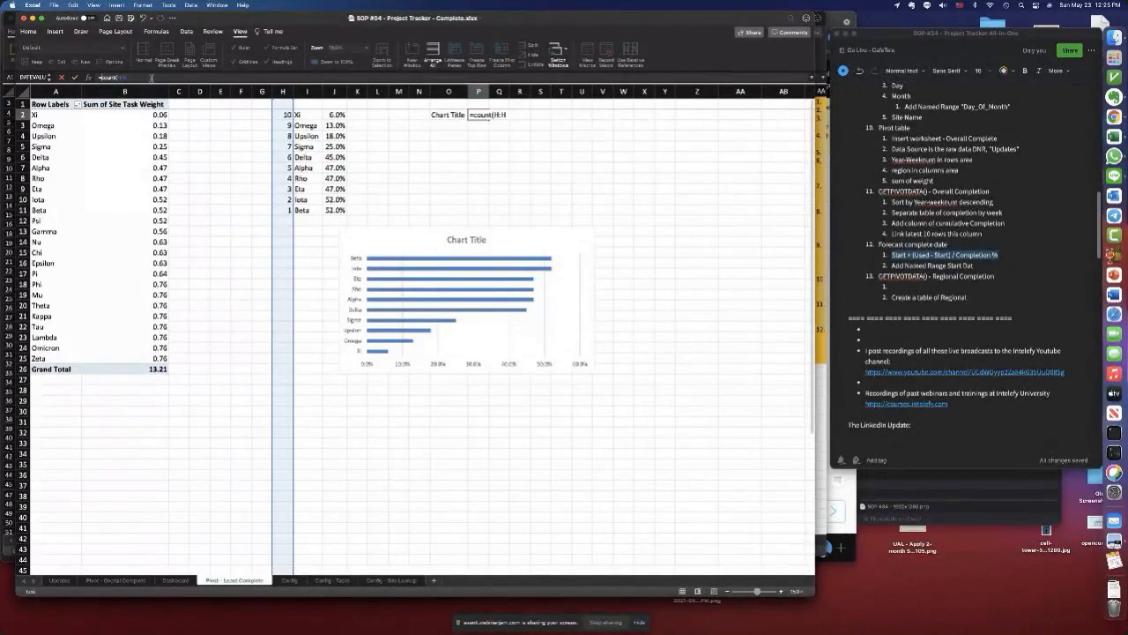
pyautogui.click(146, 78)
pyautogui.write(')')
pyautogui.write('&')
pyautogui.write('t-Complete Sites')
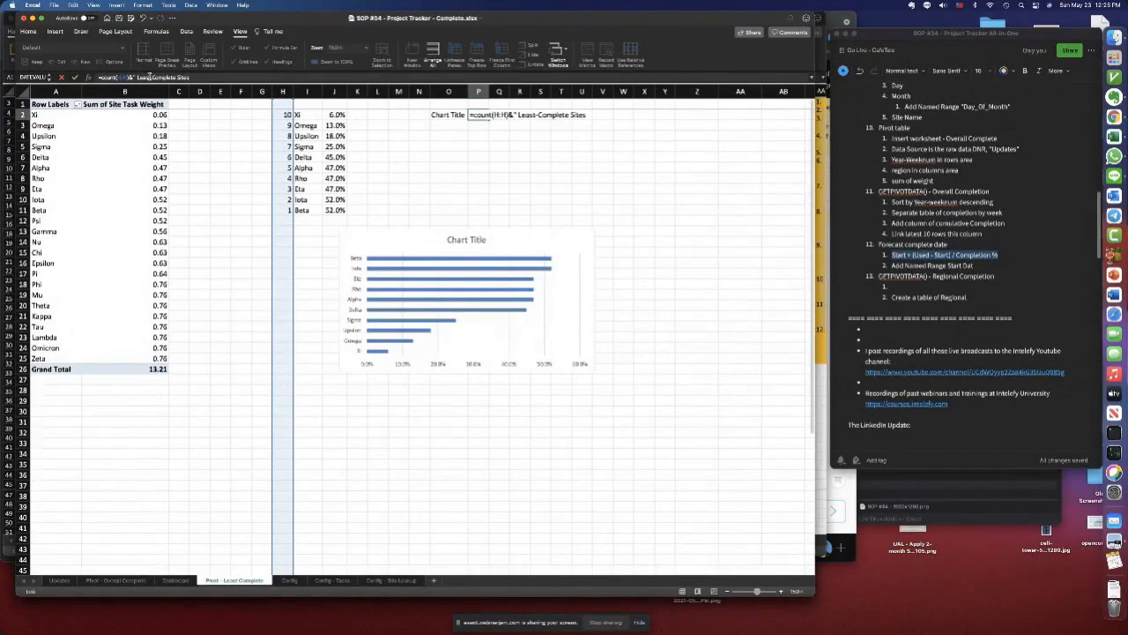
pyautogui.write('("&text')
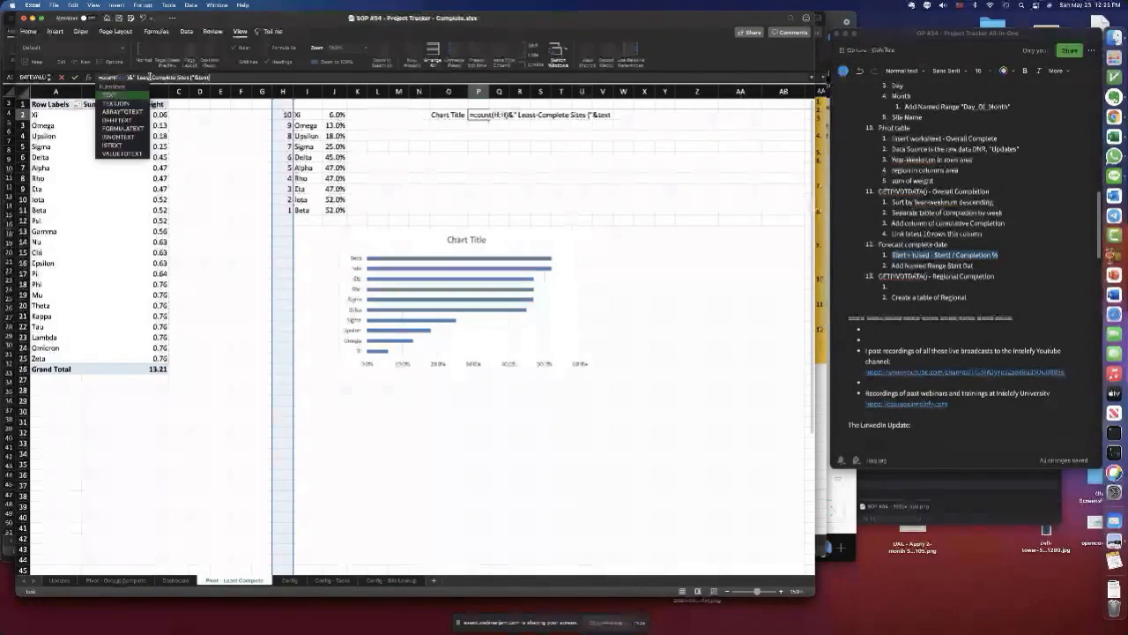
pyautogui.write('(Date_Us')
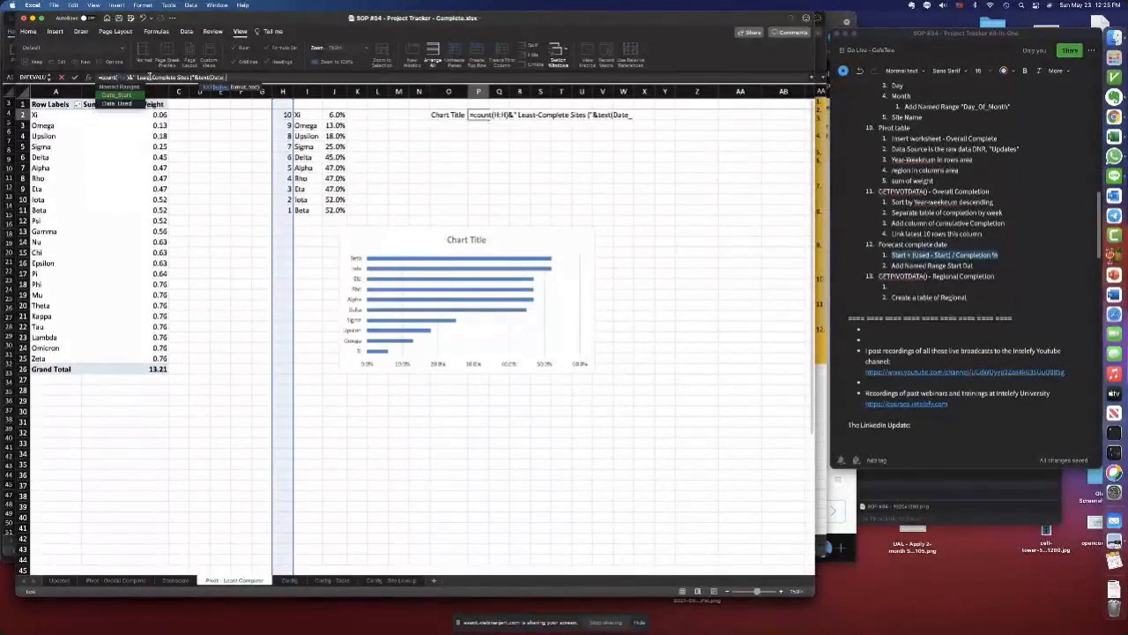
pyautogui.write('ed,')
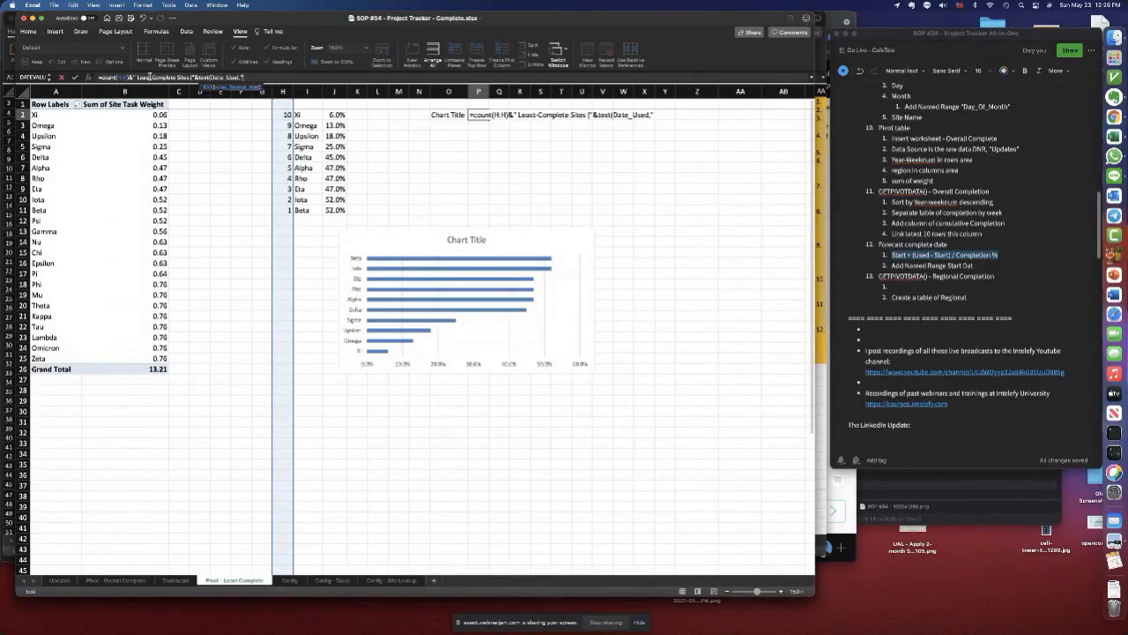
pyautogui.write('"dd-mmm-yy"')
pyautogui.write(')&"')
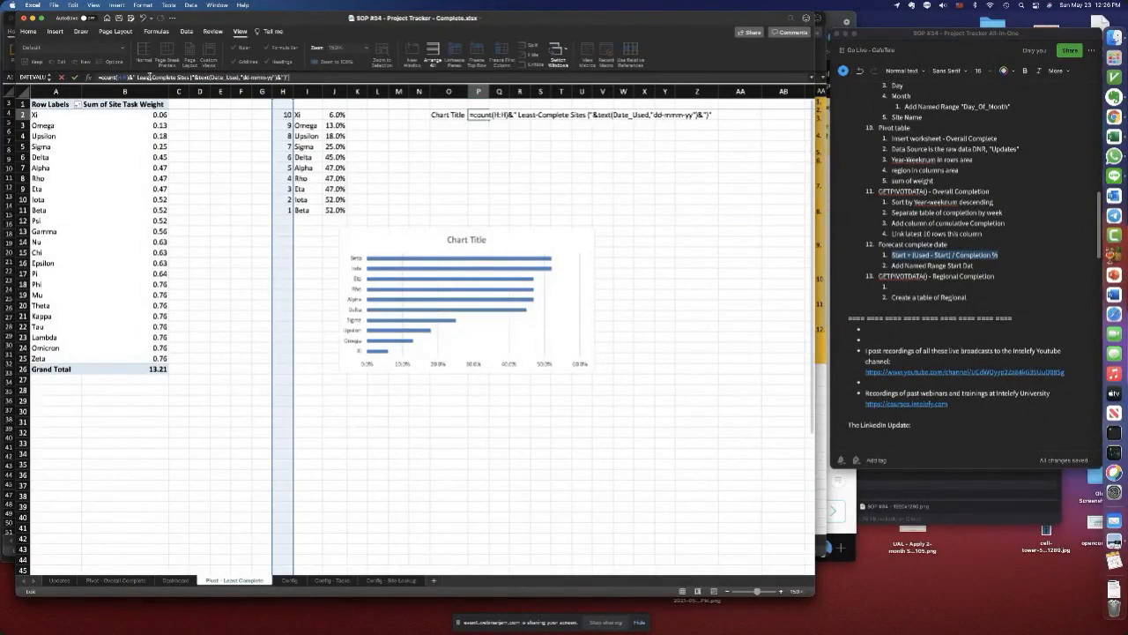
pyautogui.click(449, 125)
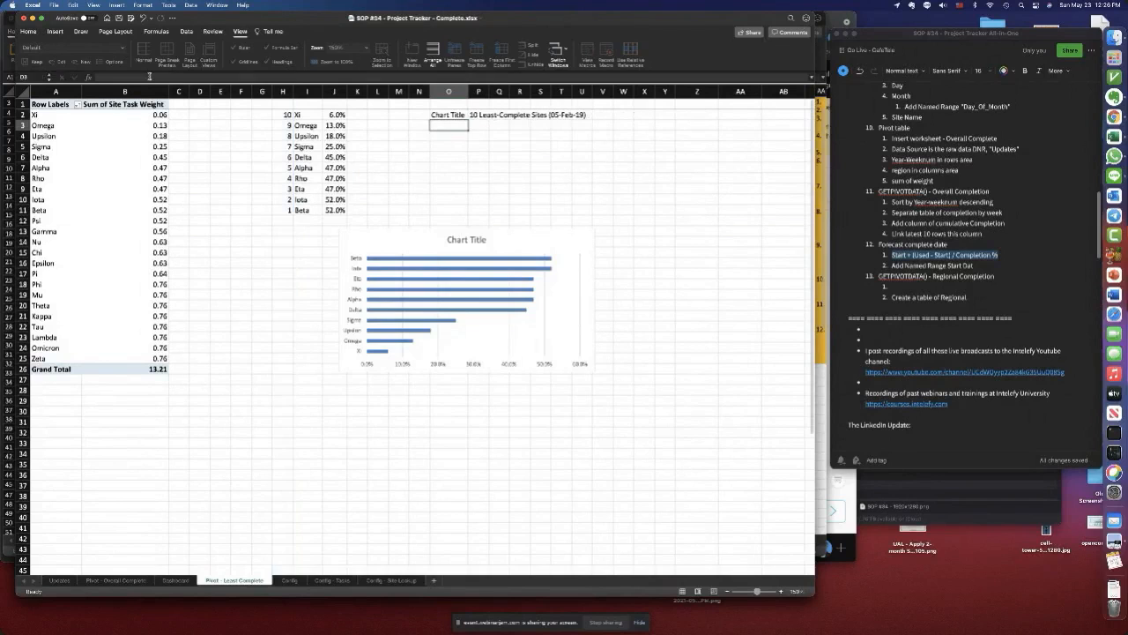
# - Link the bar chart's title to the formula in cell P2
pyautogui.click(467, 240)
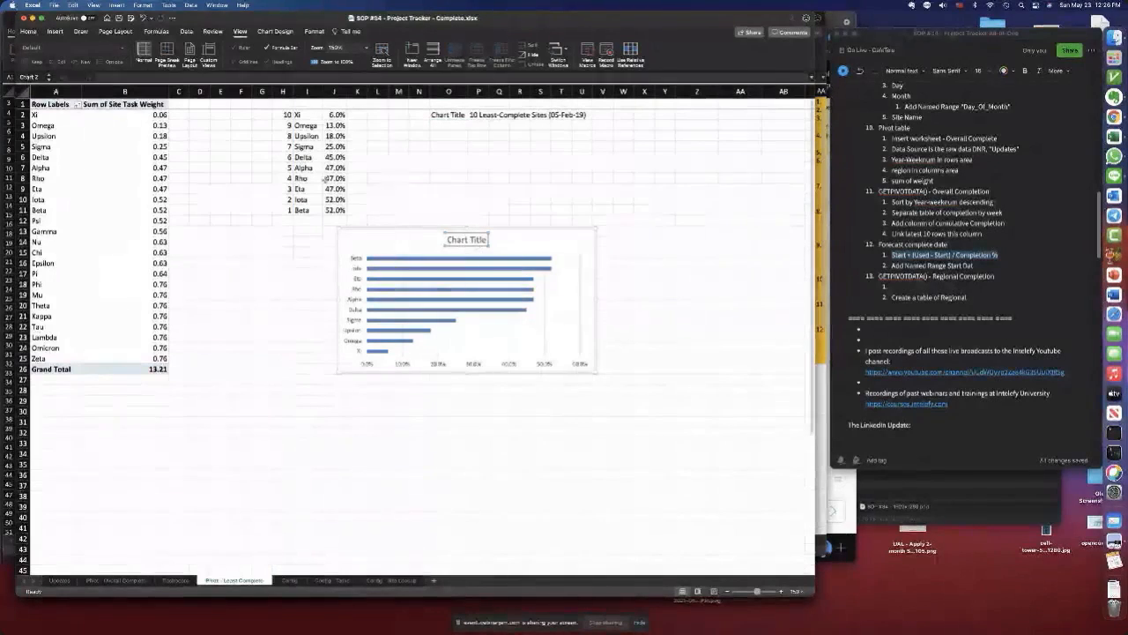
pyautogui.click(106, 76)
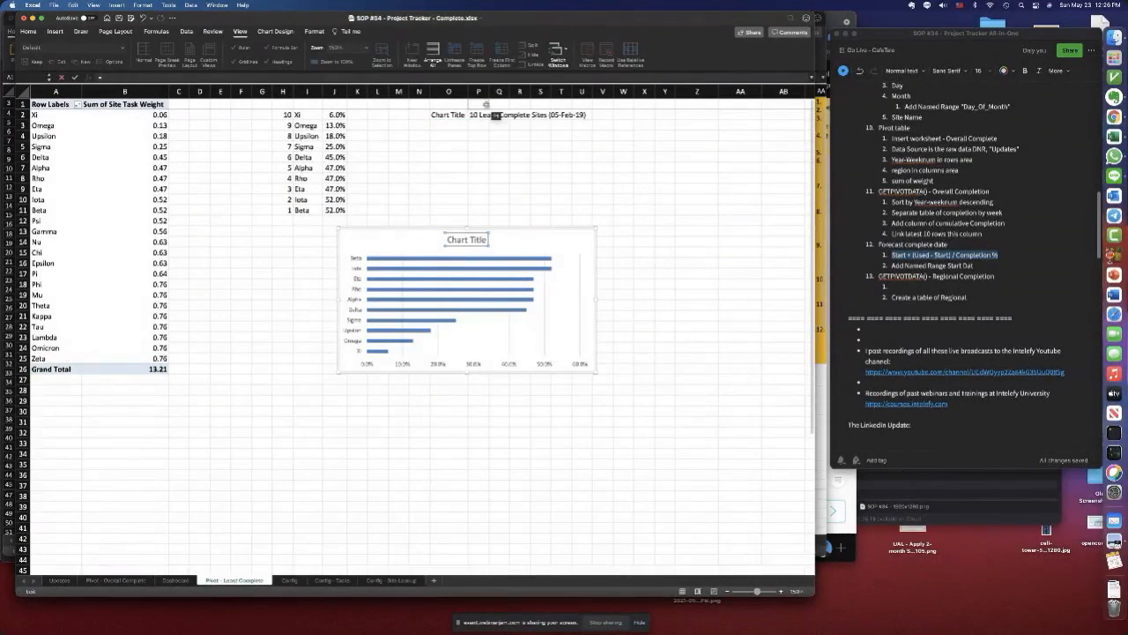
pyautogui.click(476, 115)
pyautogui.press('Return')
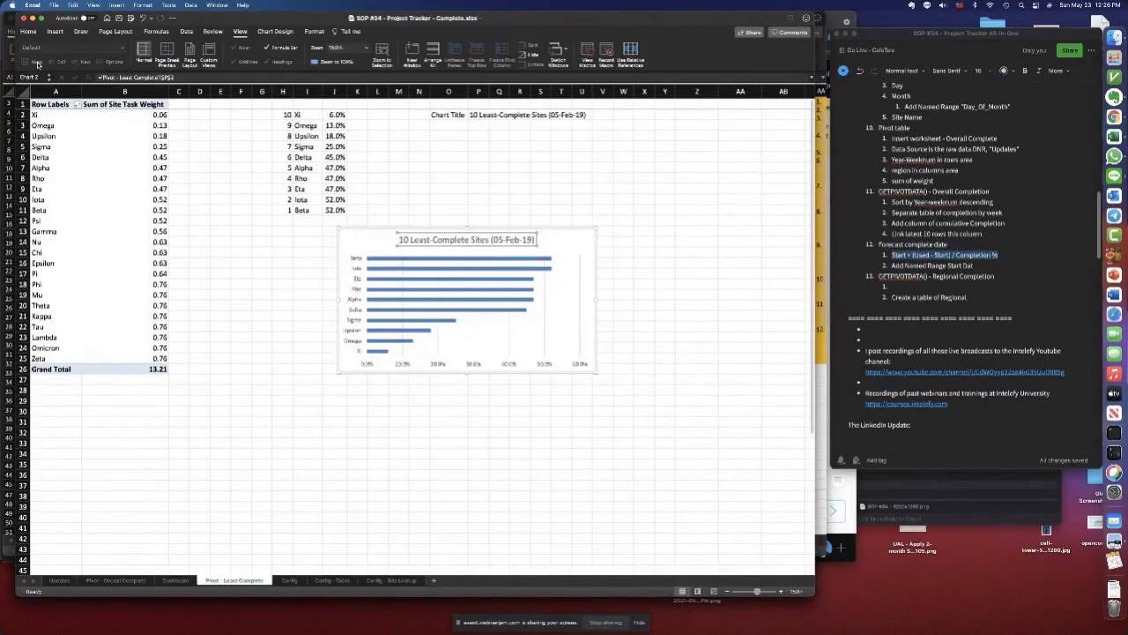
# - Colour the bar chart's title blue and enlarge its font by one size
pyautogui.click(28, 31)
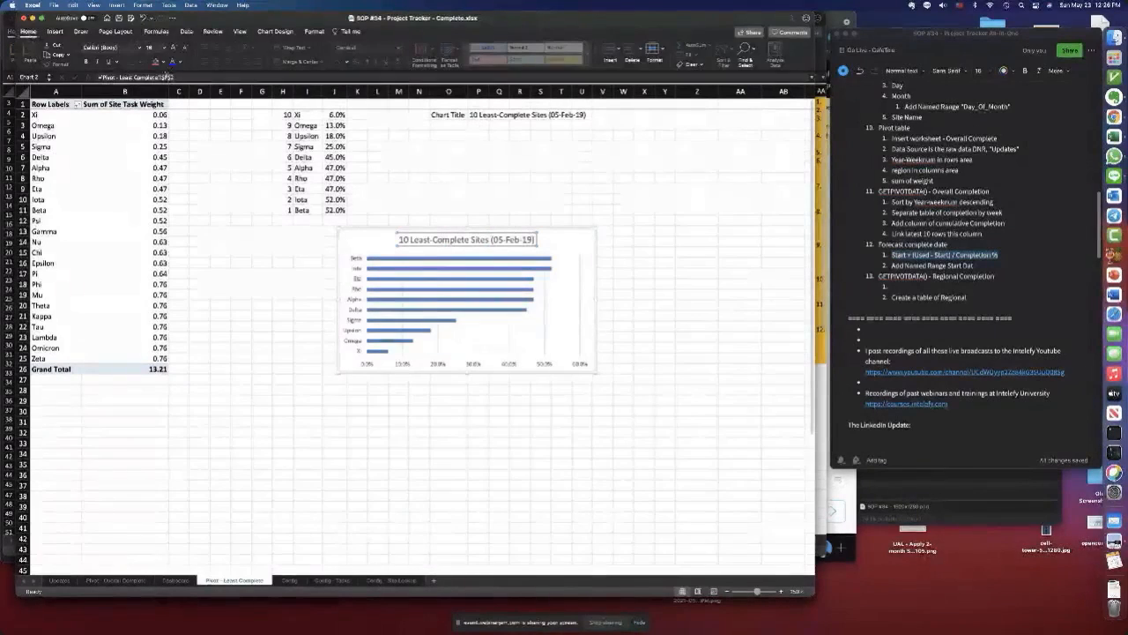
pyautogui.click(172, 63)
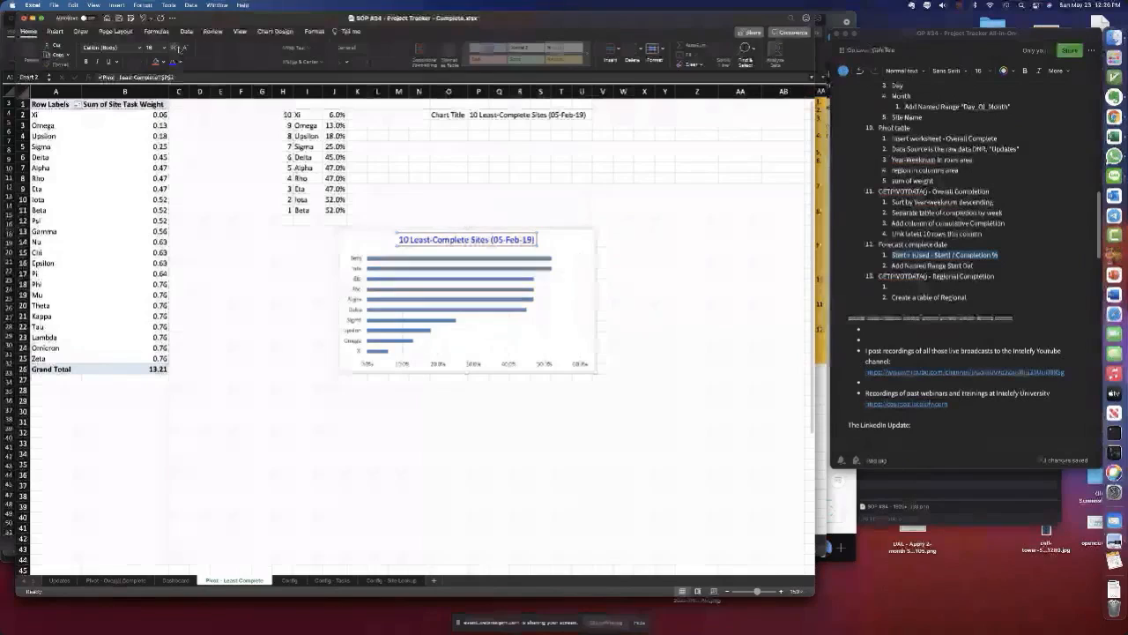
pyautogui.click(173, 48)
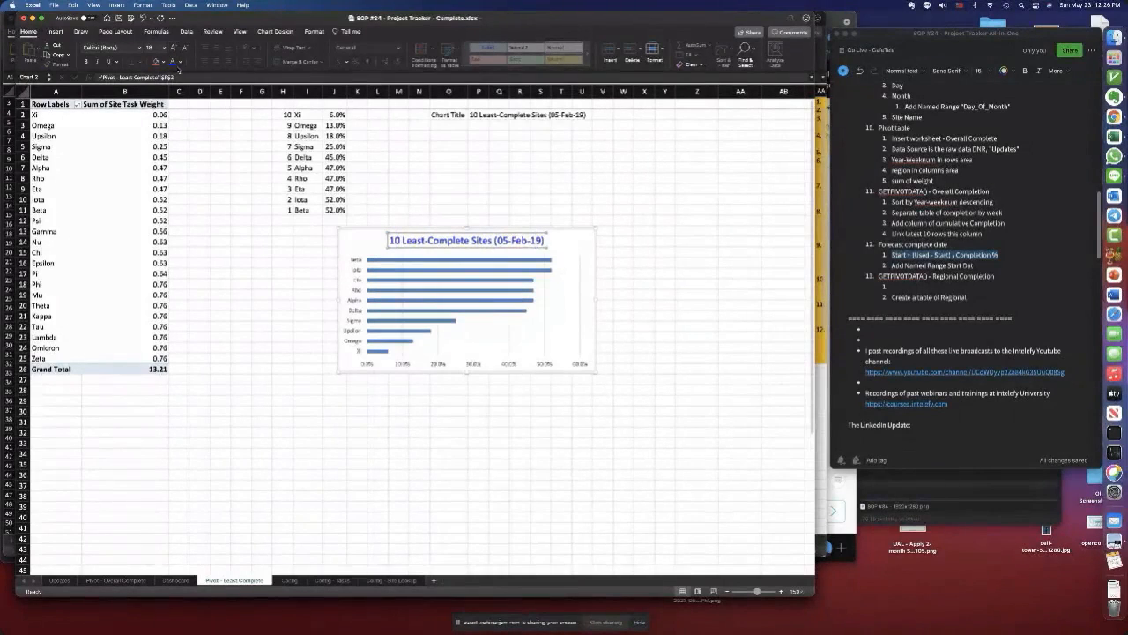
# - Make the bar chart's horizontal and vertical axis labels bold blue with a larger font
pyautogui.click(440, 364)
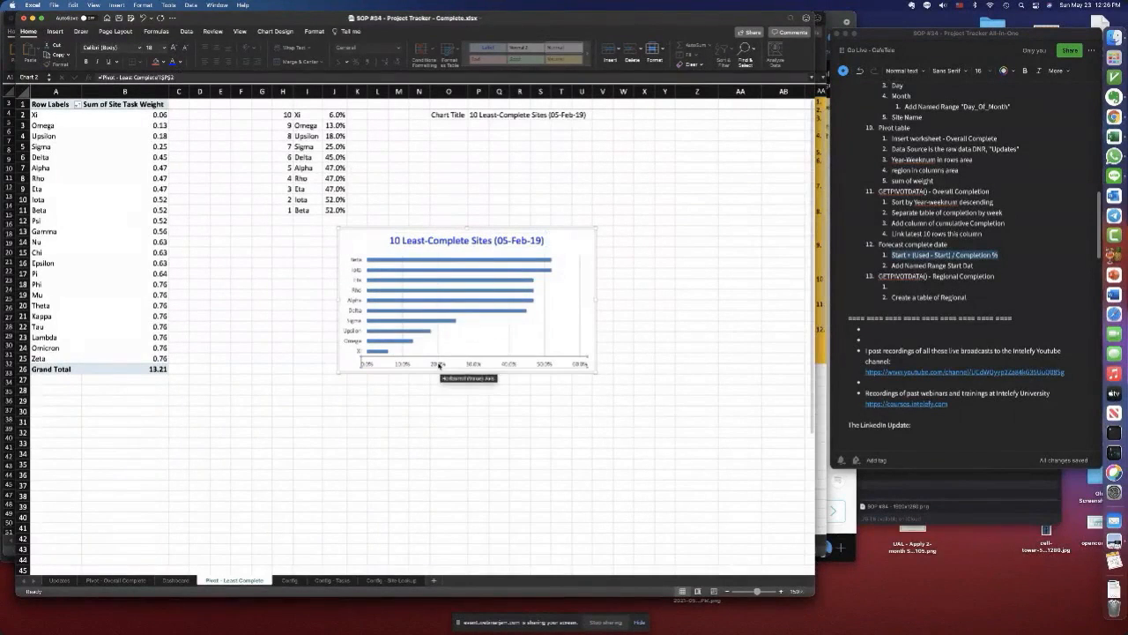
pyautogui.click(173, 47)
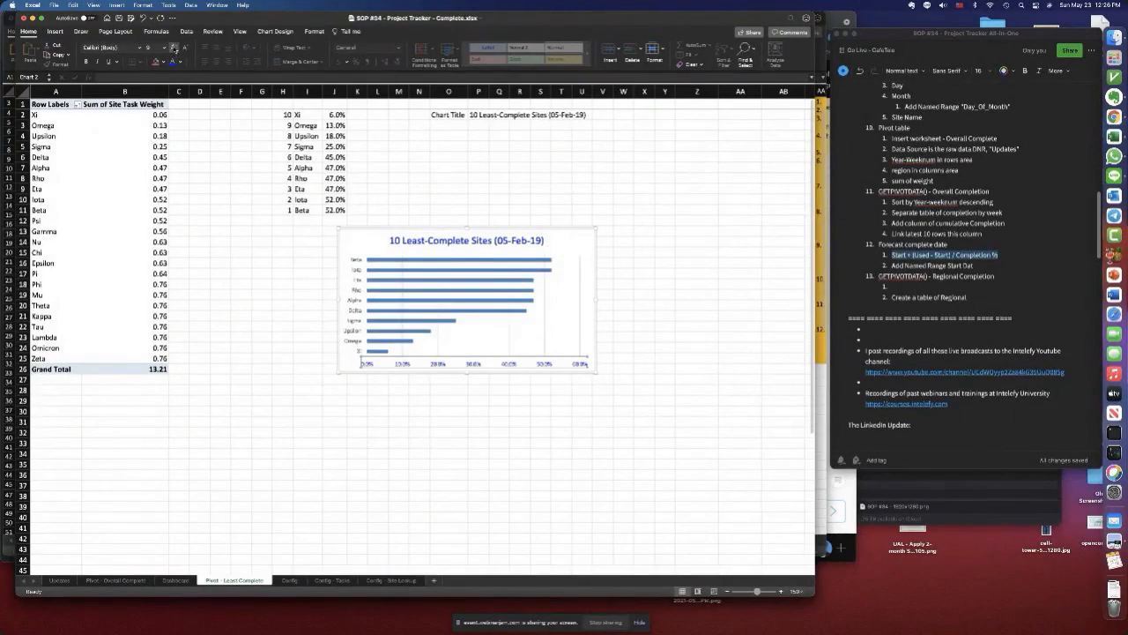
pyautogui.click(342, 279)
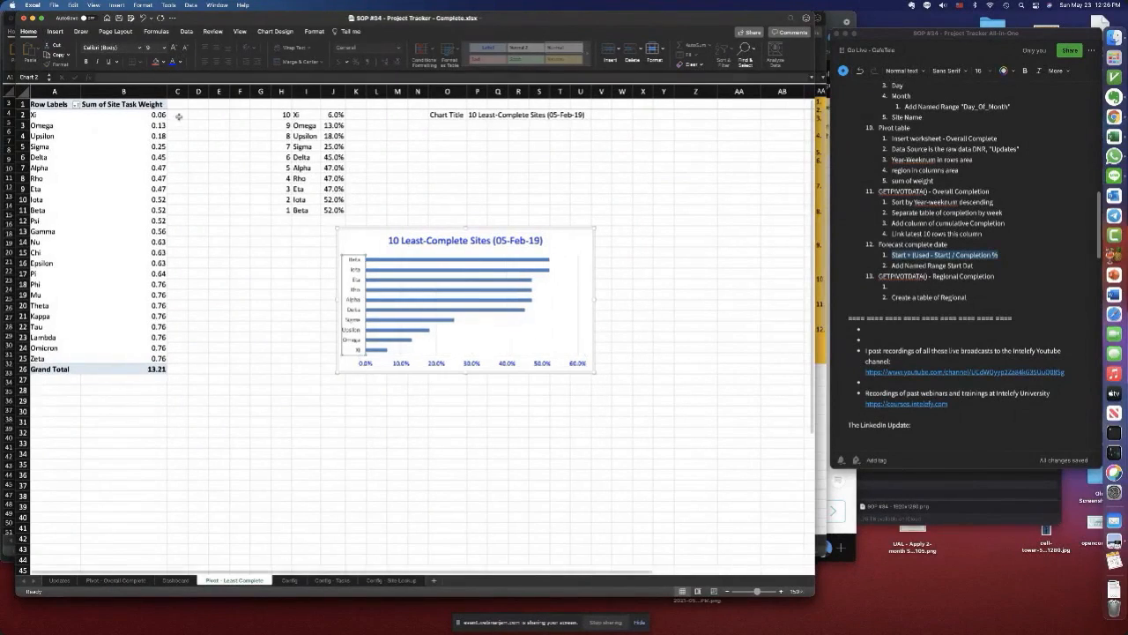
pyautogui.click(173, 48)
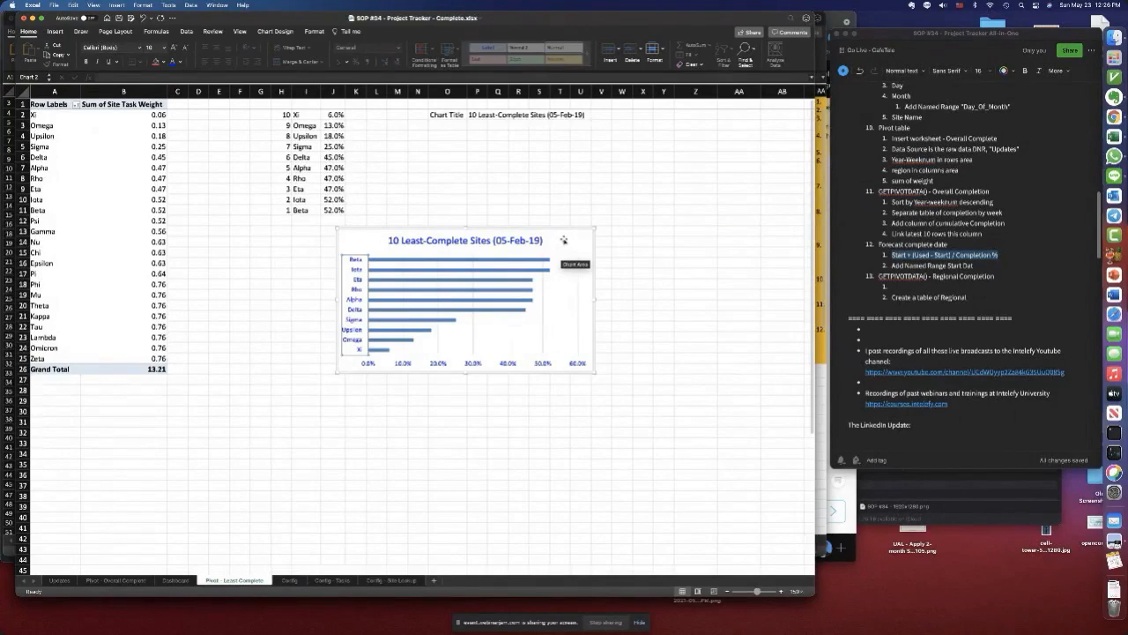
# - Format the Chart Title label in O2 with bold blue text and a light blue fill
pyautogui.click(447, 114)
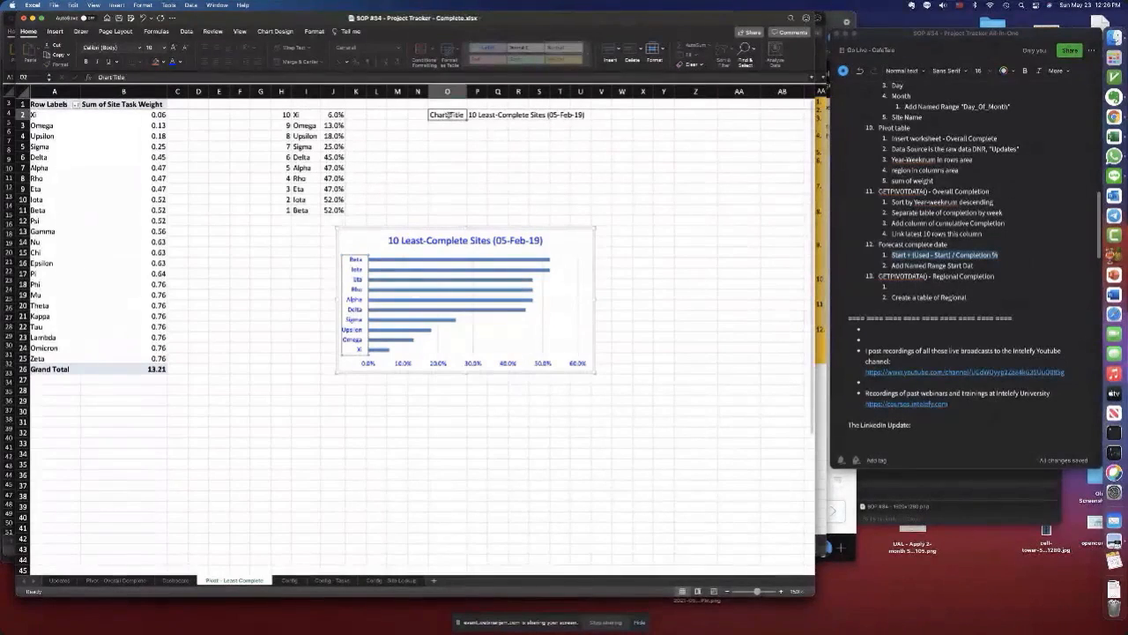
pyautogui.click(164, 63)
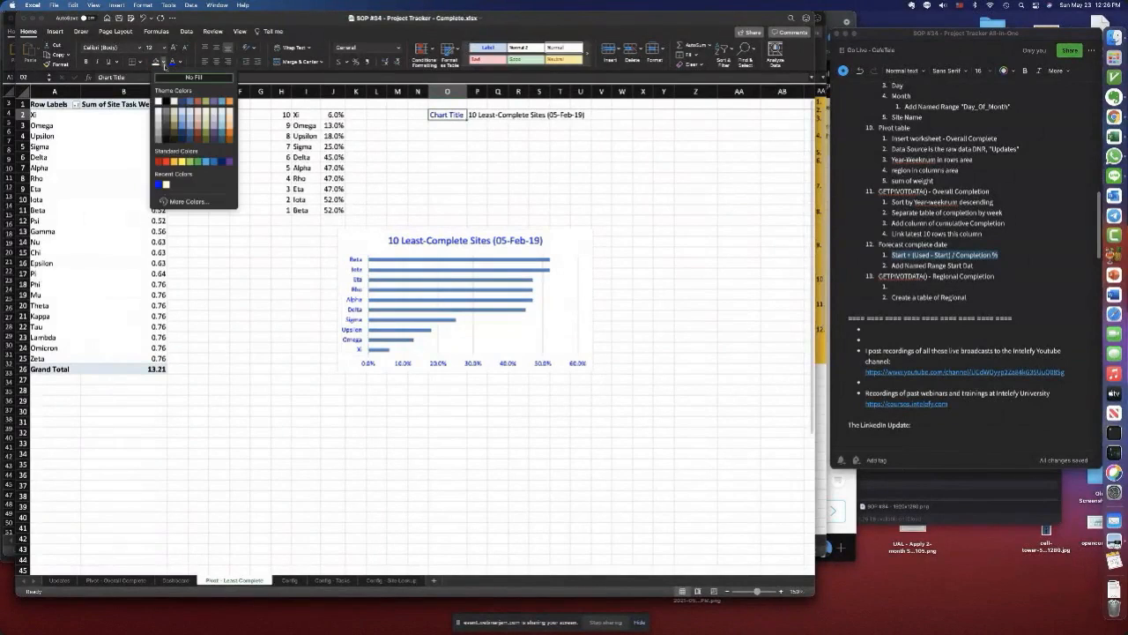
# - Move the least-complete sites chart to the Dashboard sheet and place it below the Overall Completion chart
pyautogui.click(361, 230)
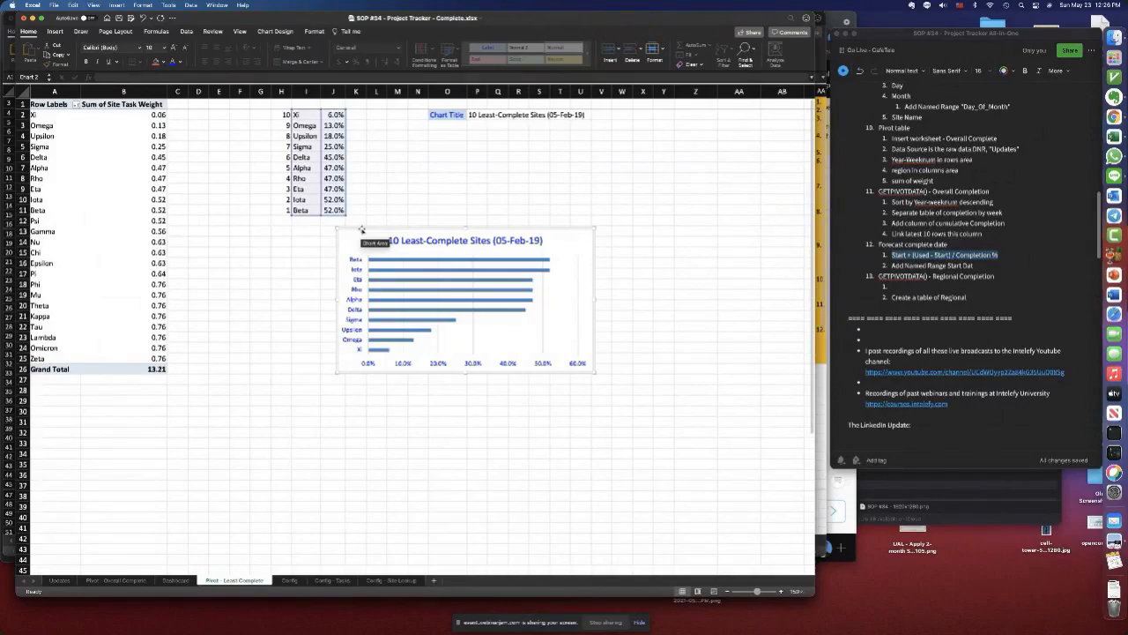
pyautogui.press('Delete')
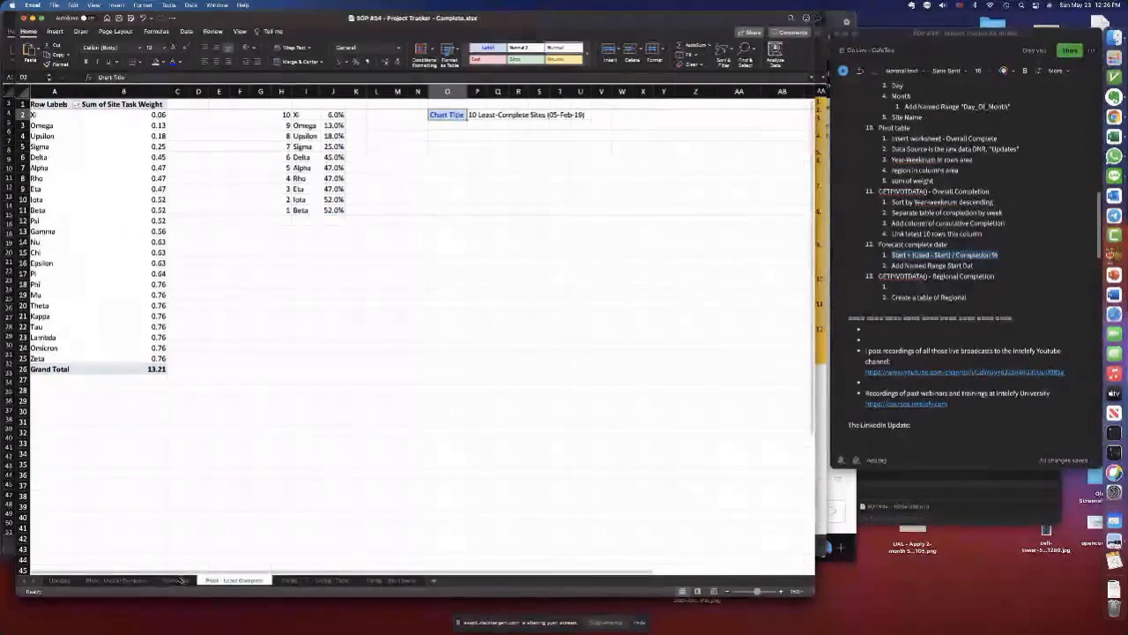
pyautogui.click(177, 580)
pyautogui.click(209, 430)
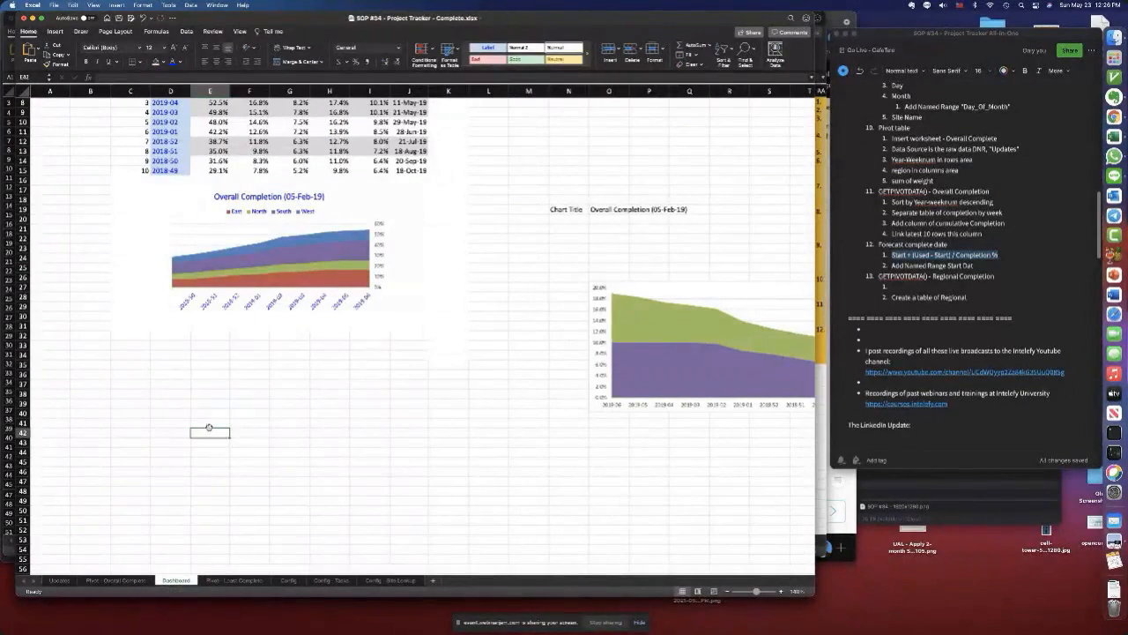
pyautogui.hotkey('ctrl', 'v')
pyautogui.moveTo(328, 428); pyautogui.dragTo(287, 342)
pyautogui.click(488, 413)
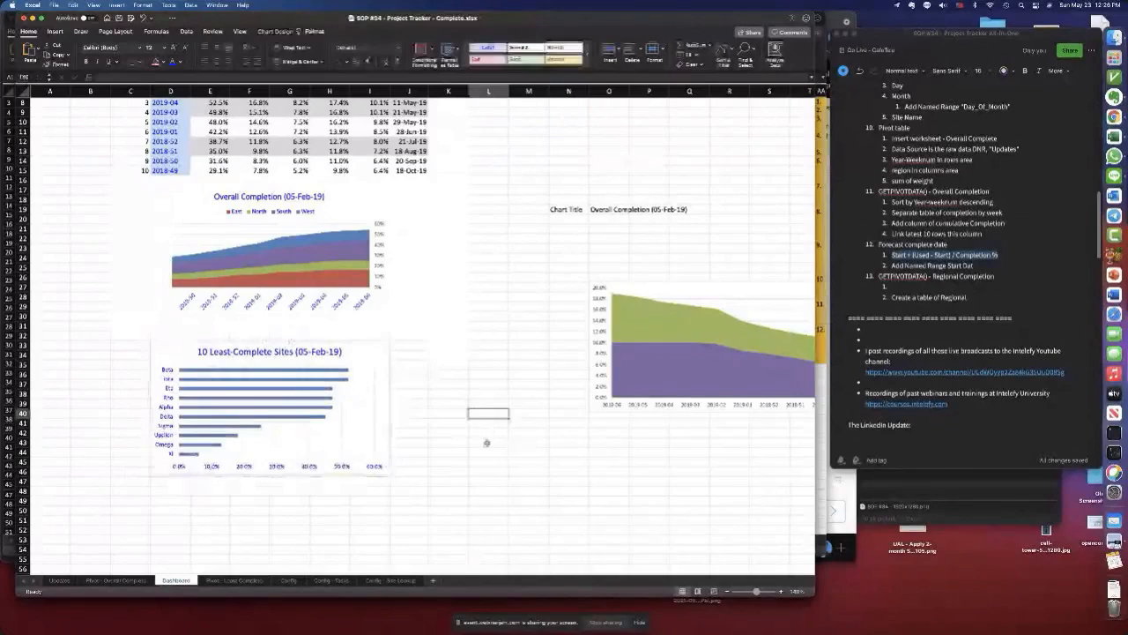
pyautogui.scroll(3, 487, 441)
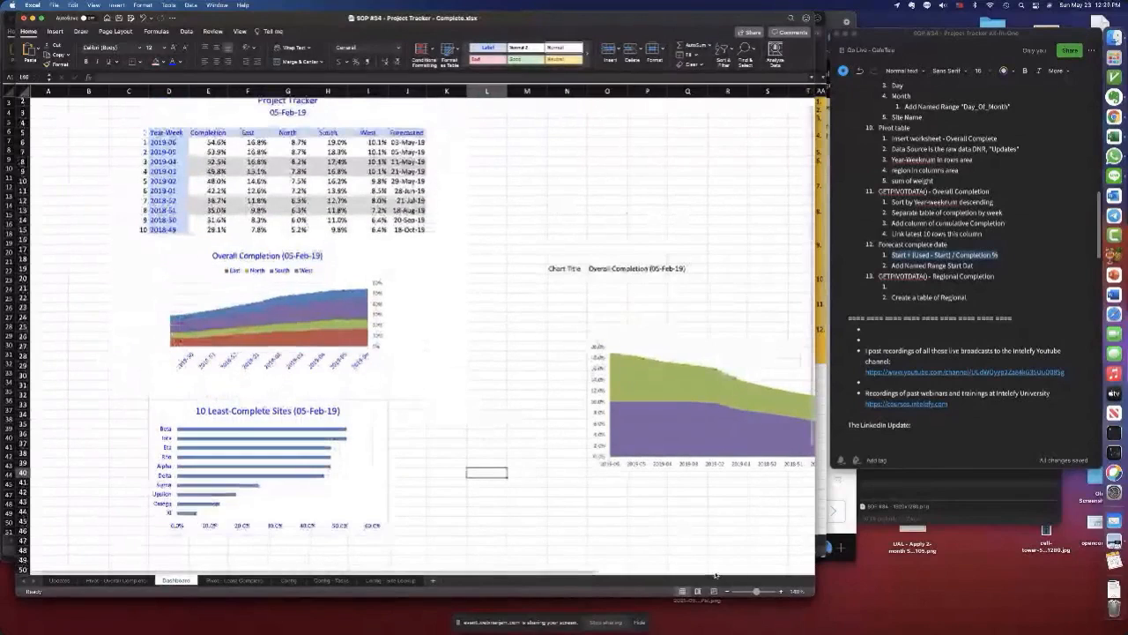
pyautogui.click(727, 591)
pyautogui.click(727, 591)
pyautogui.click(443, 414)
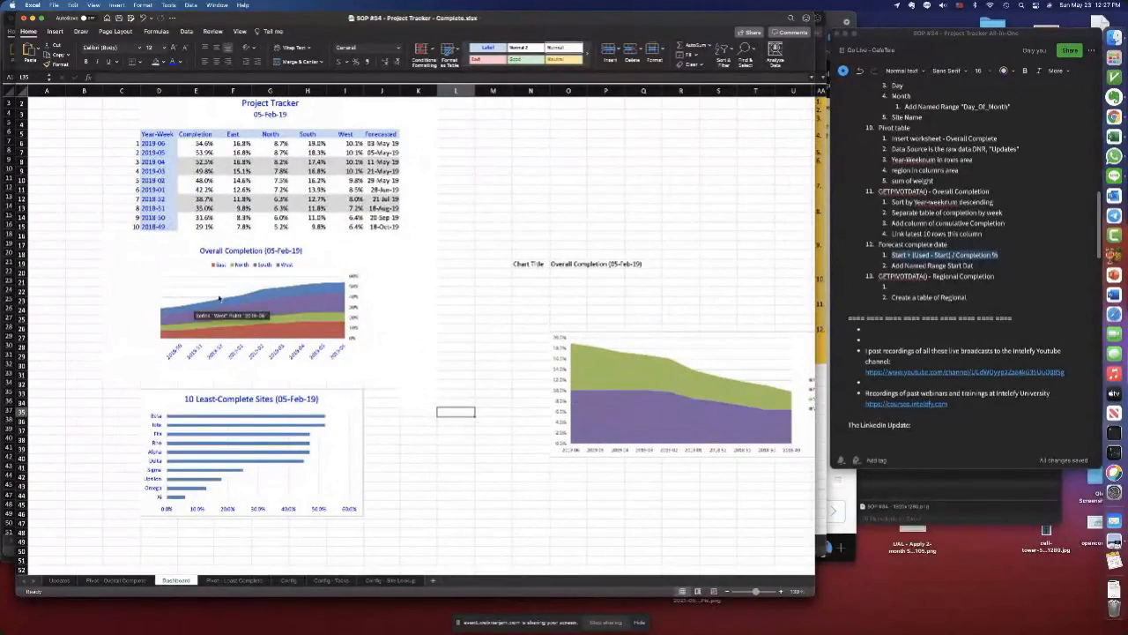
pyautogui.click(375, 214)
pyautogui.click(393, 327)
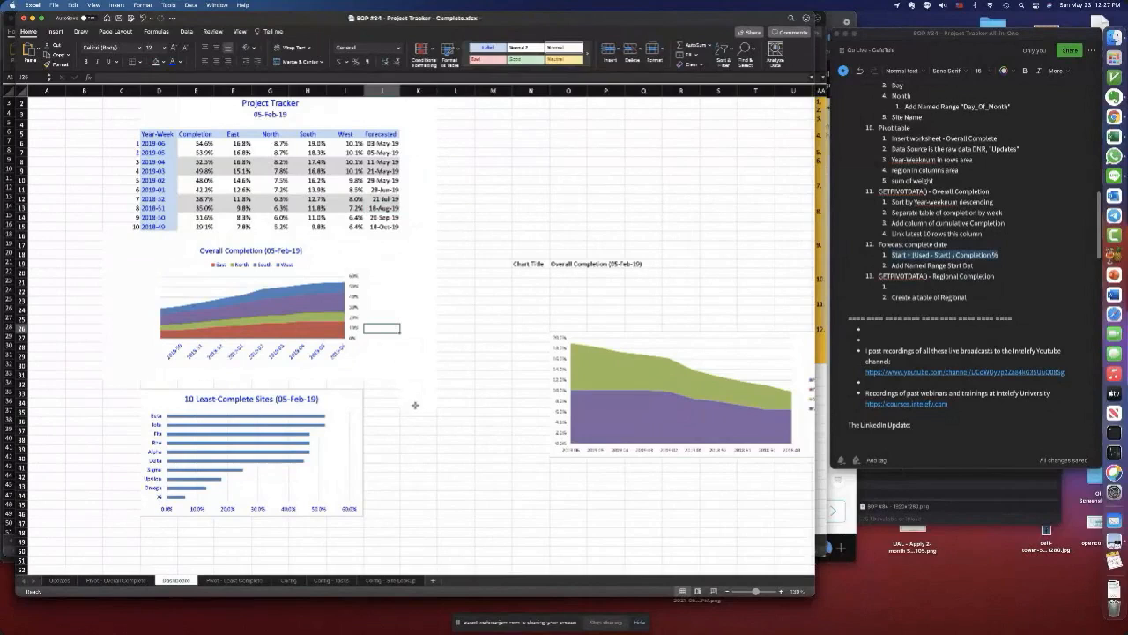
# - Set the least-complete sites chart's vertical axis to show its categories in reverse order
pyautogui.click(348, 484)
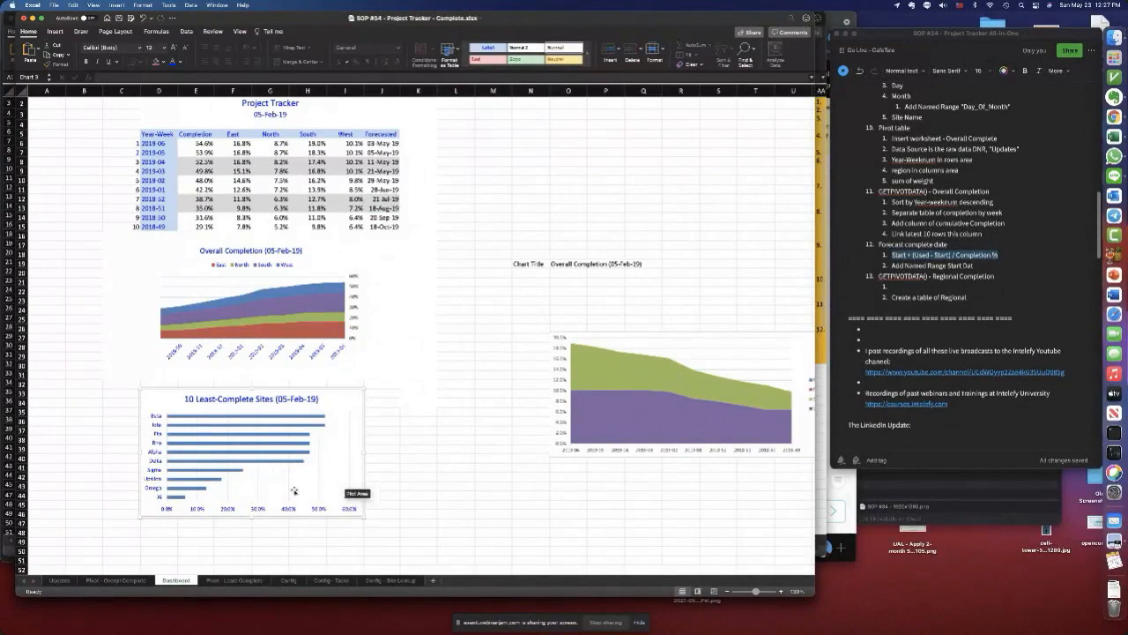
pyautogui.click(158, 493)
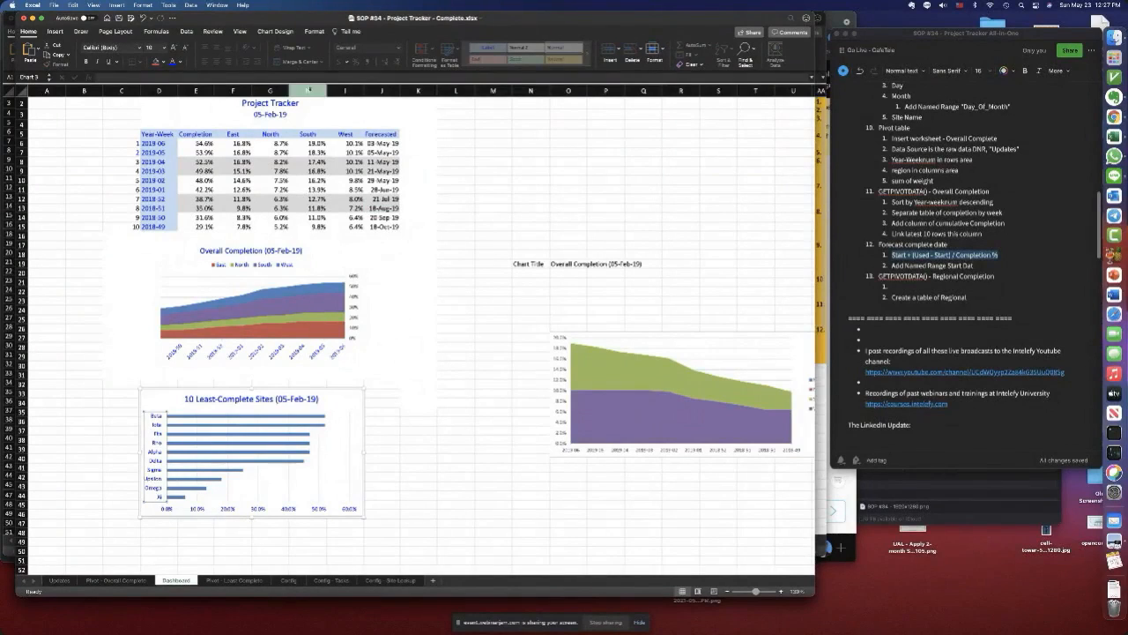
pyautogui.click(316, 32)
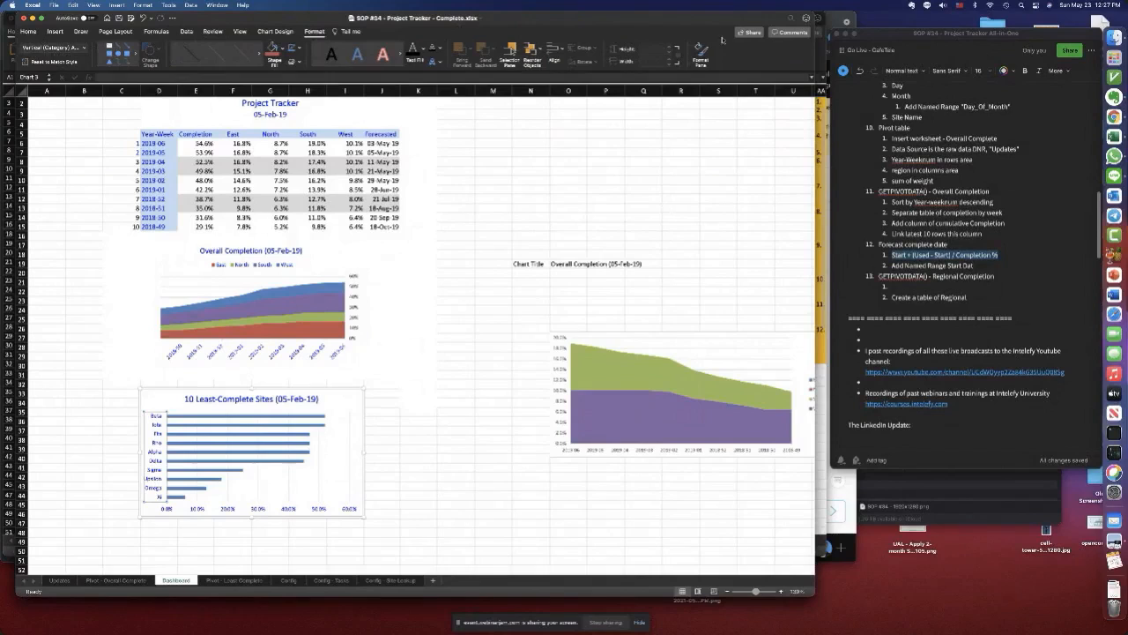
pyautogui.click(703, 58)
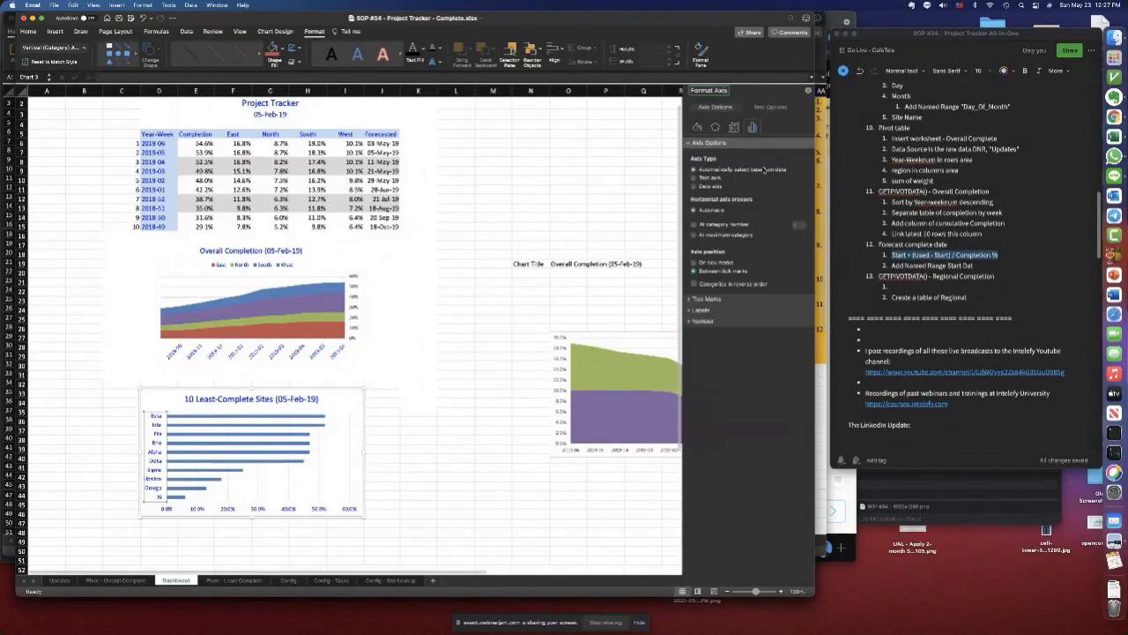
pyautogui.click(694, 284)
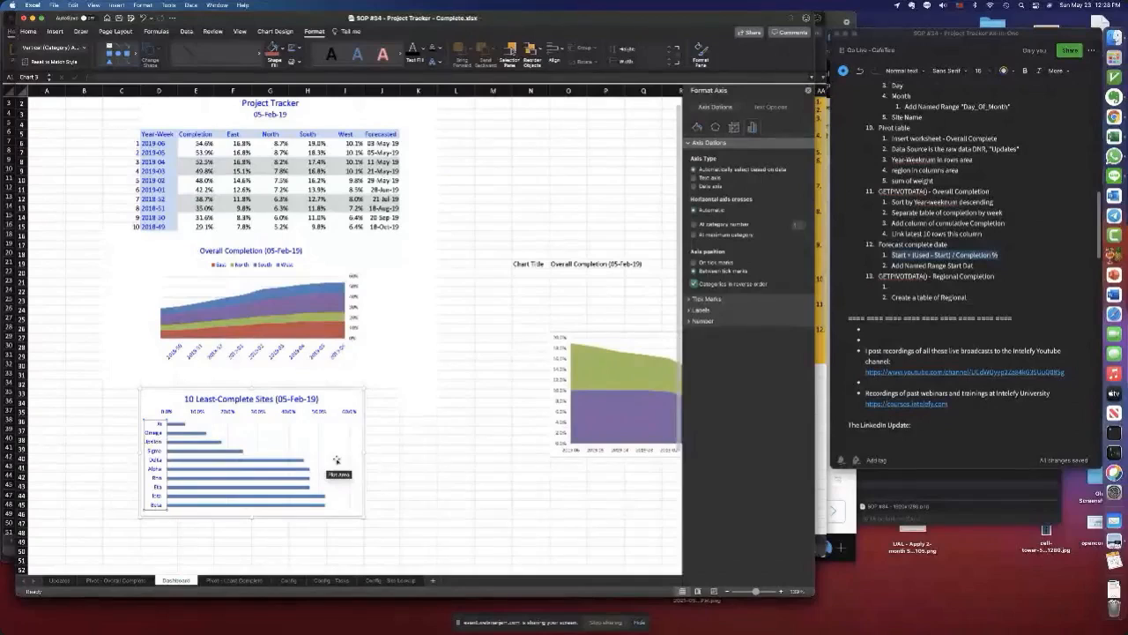
# - Switch to the WebinarJam broadcast in Chrome, turn on the webcam and turn off the screen share
pyautogui.press('super+Tab')
pyautogui.press('super+Tab')
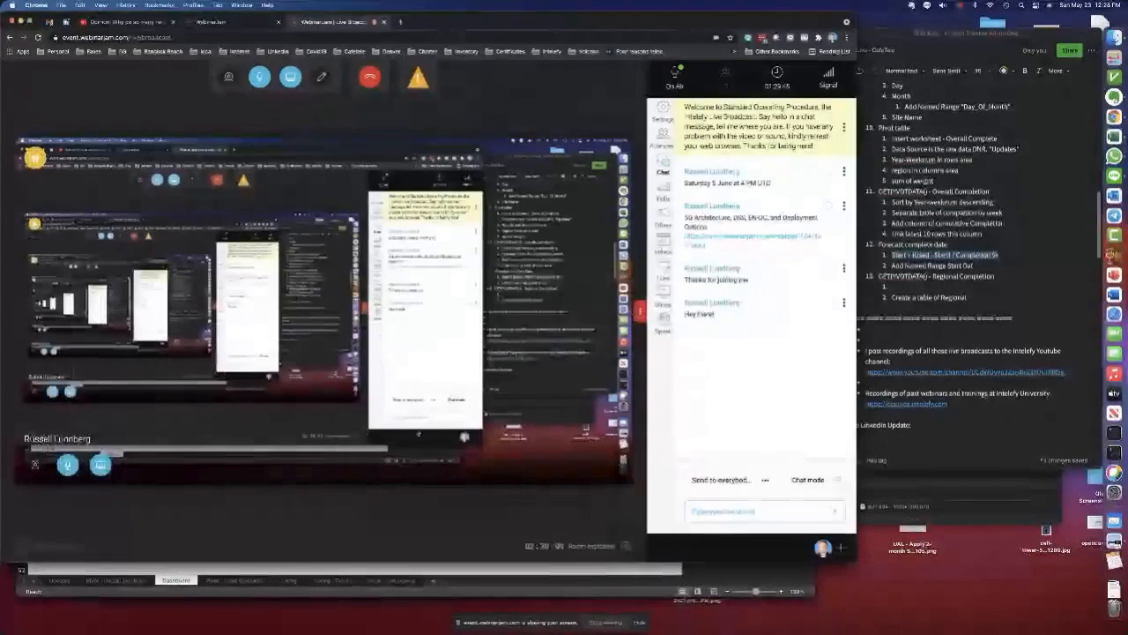
pyautogui.click(228, 76)
pyautogui.click(290, 76)
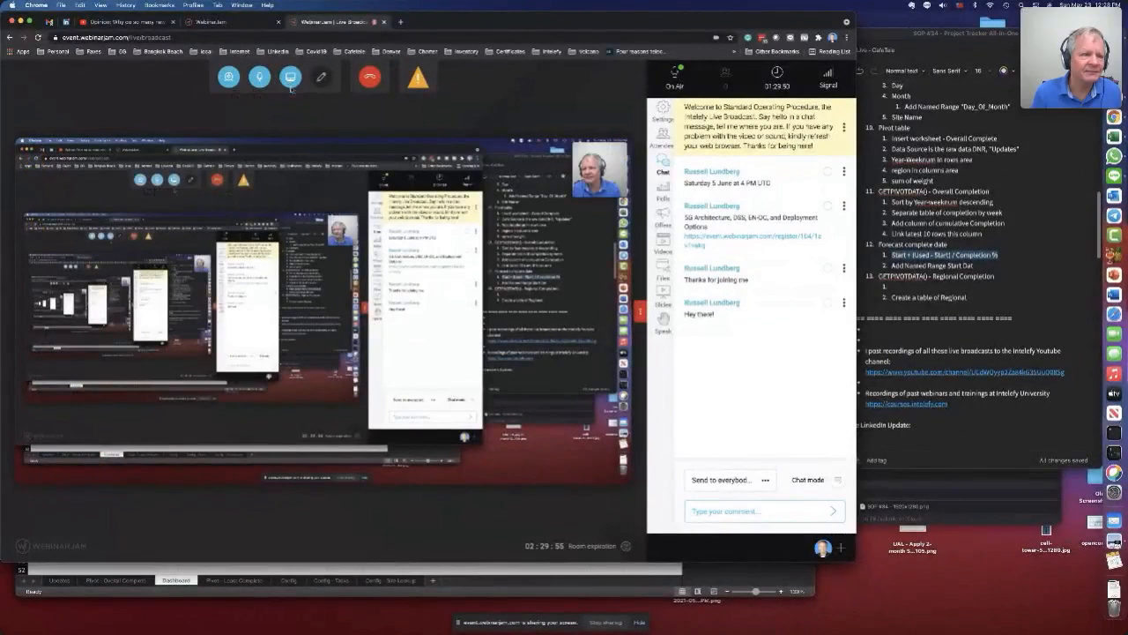